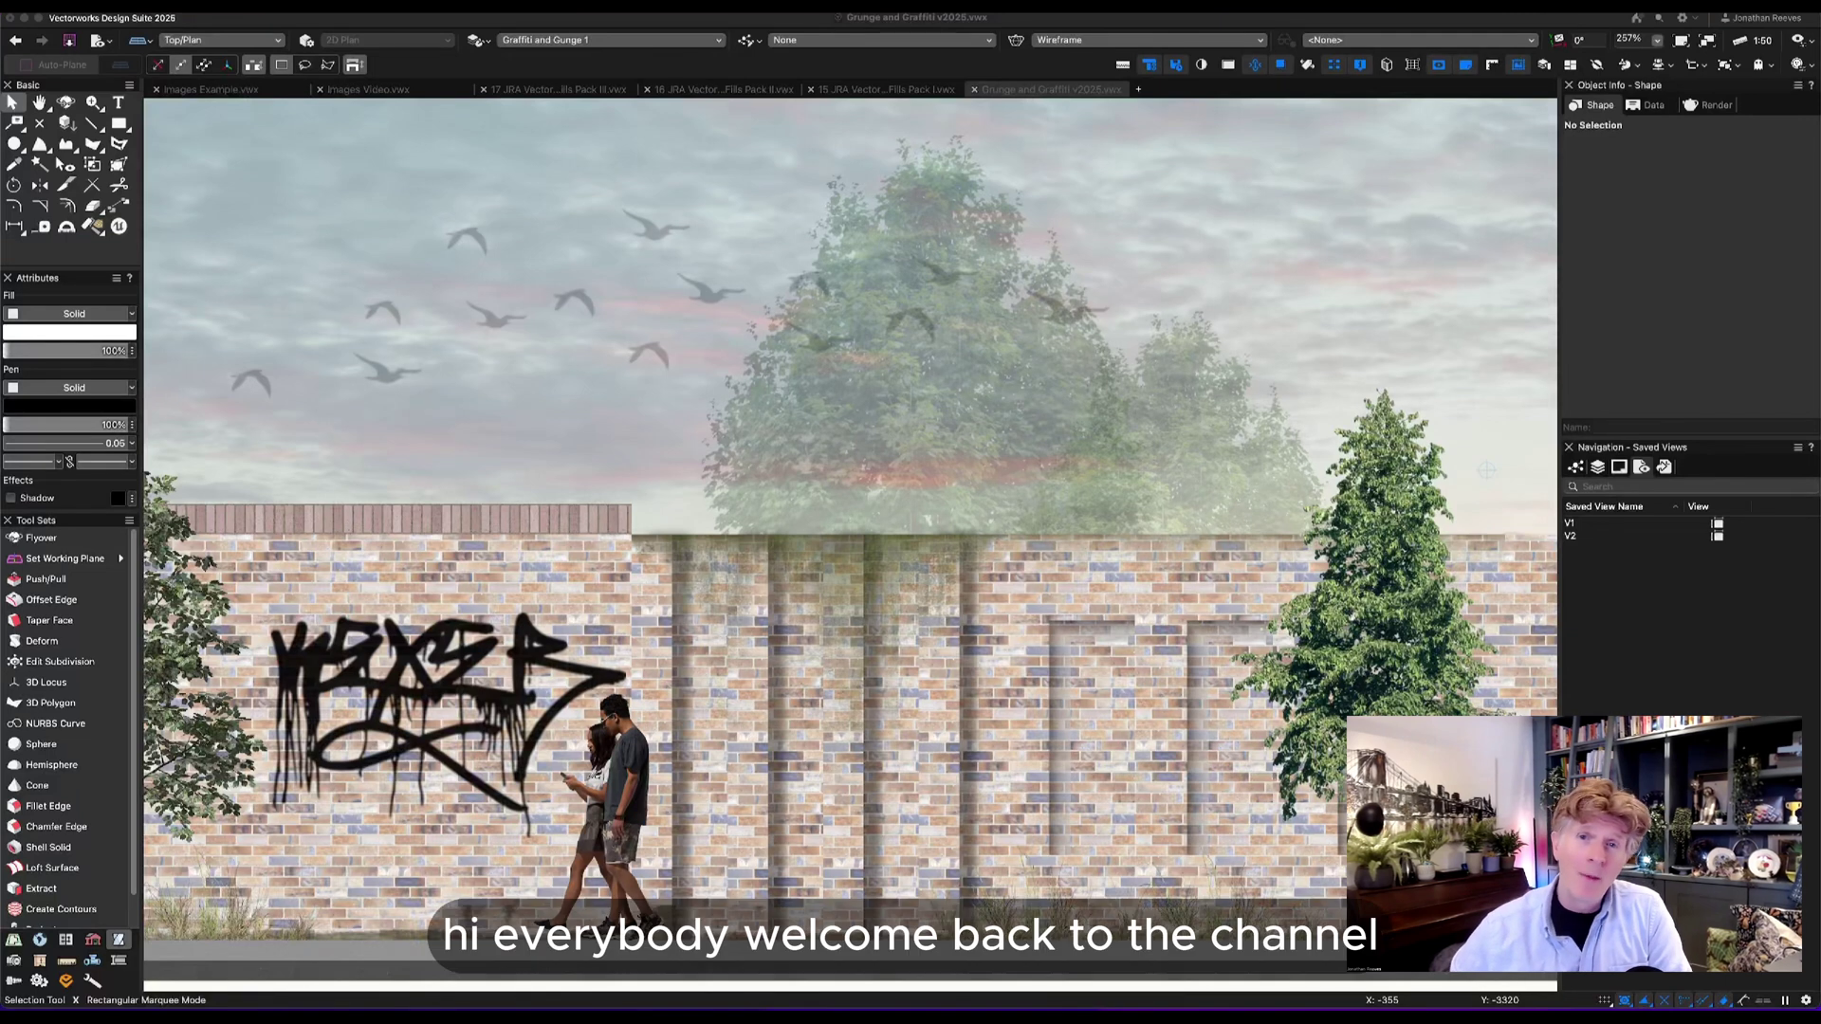
Switch to saved view V2 and pan left across the wall elevation.
left_click(1689, 634)
left_click(1590, 536)
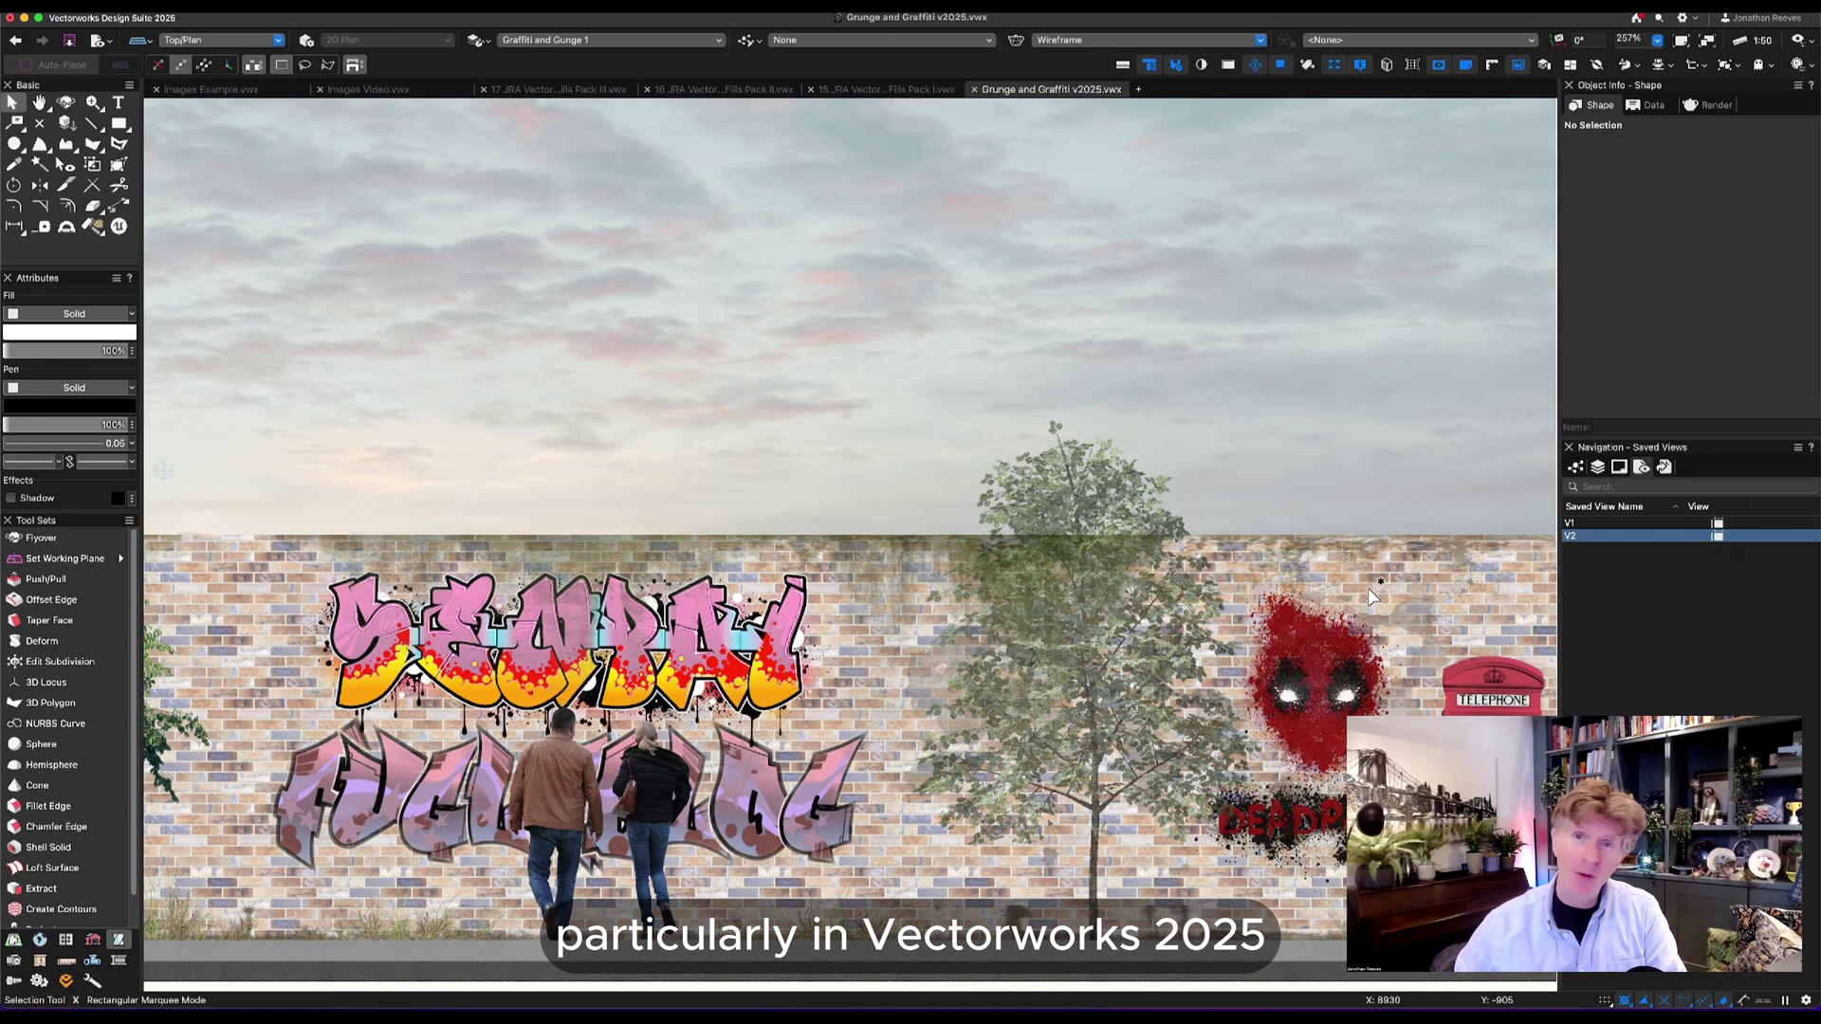
key("space")
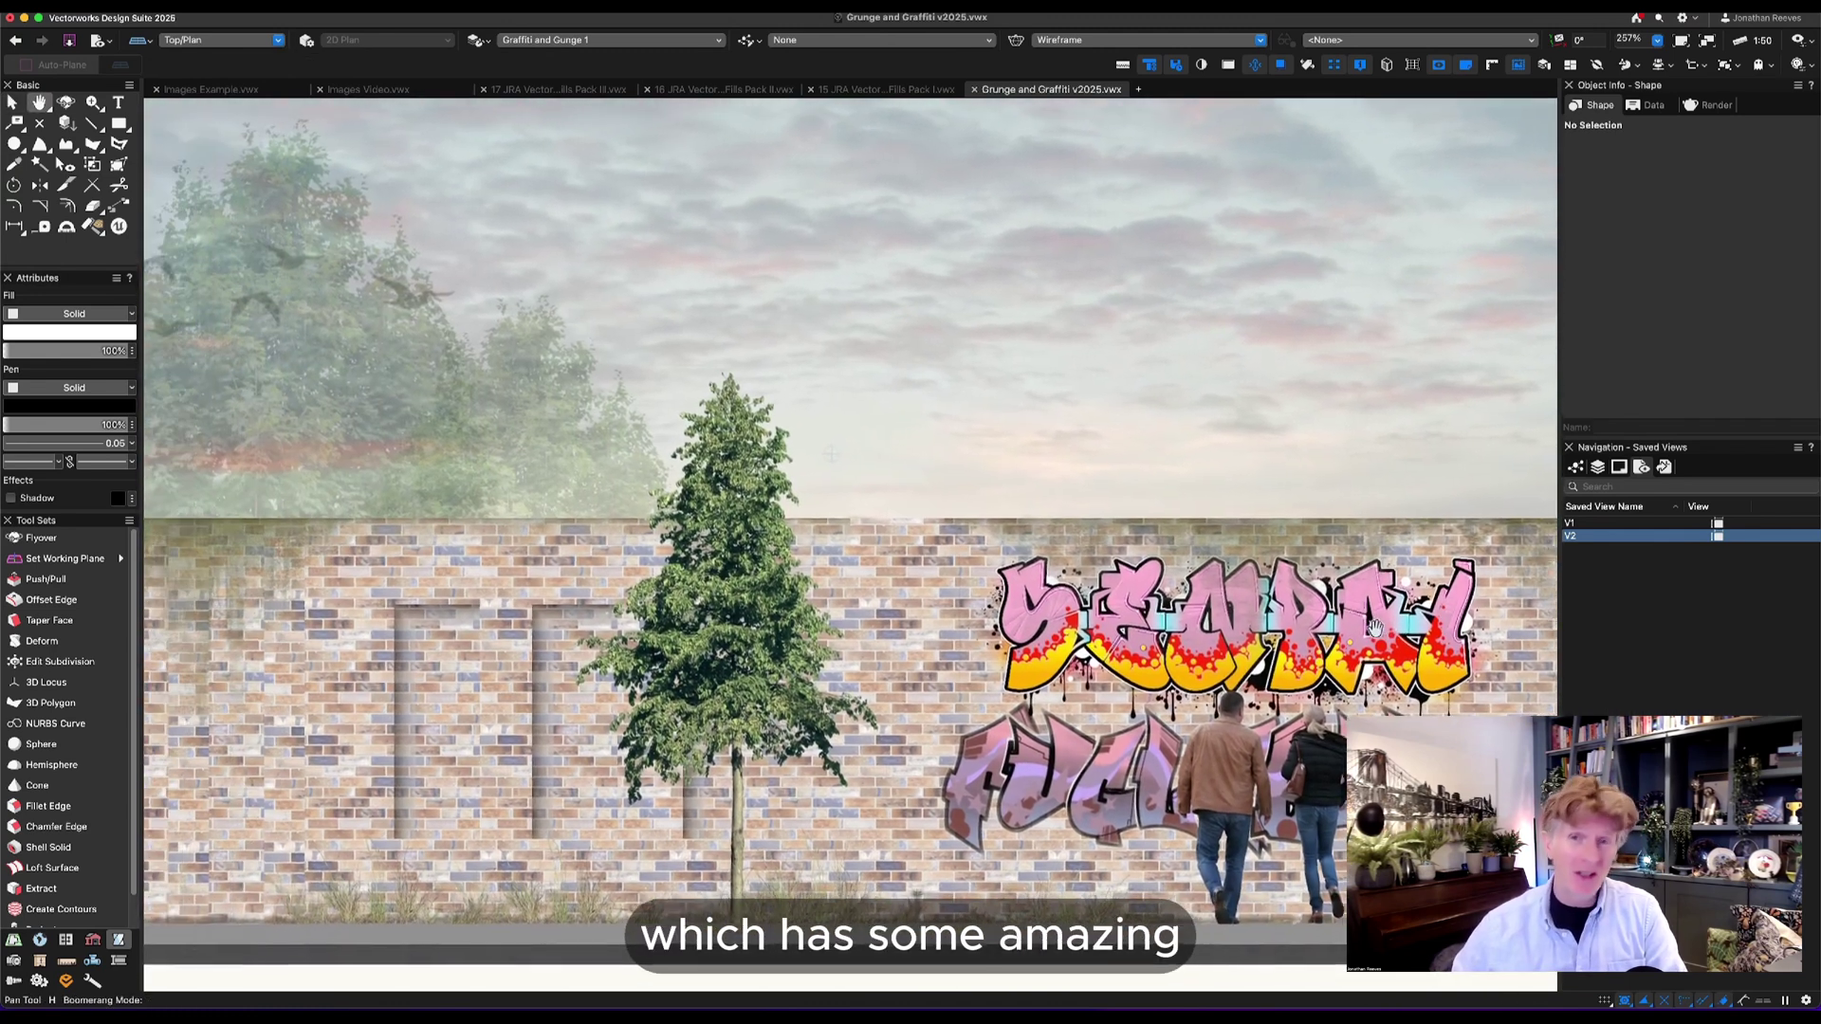
scroll(1375, 628, "left", 2)
scroll(1328, 630, "left", 2)
scroll(1262, 633, "left", 5)
scroll(1193, 635, "left", 3)
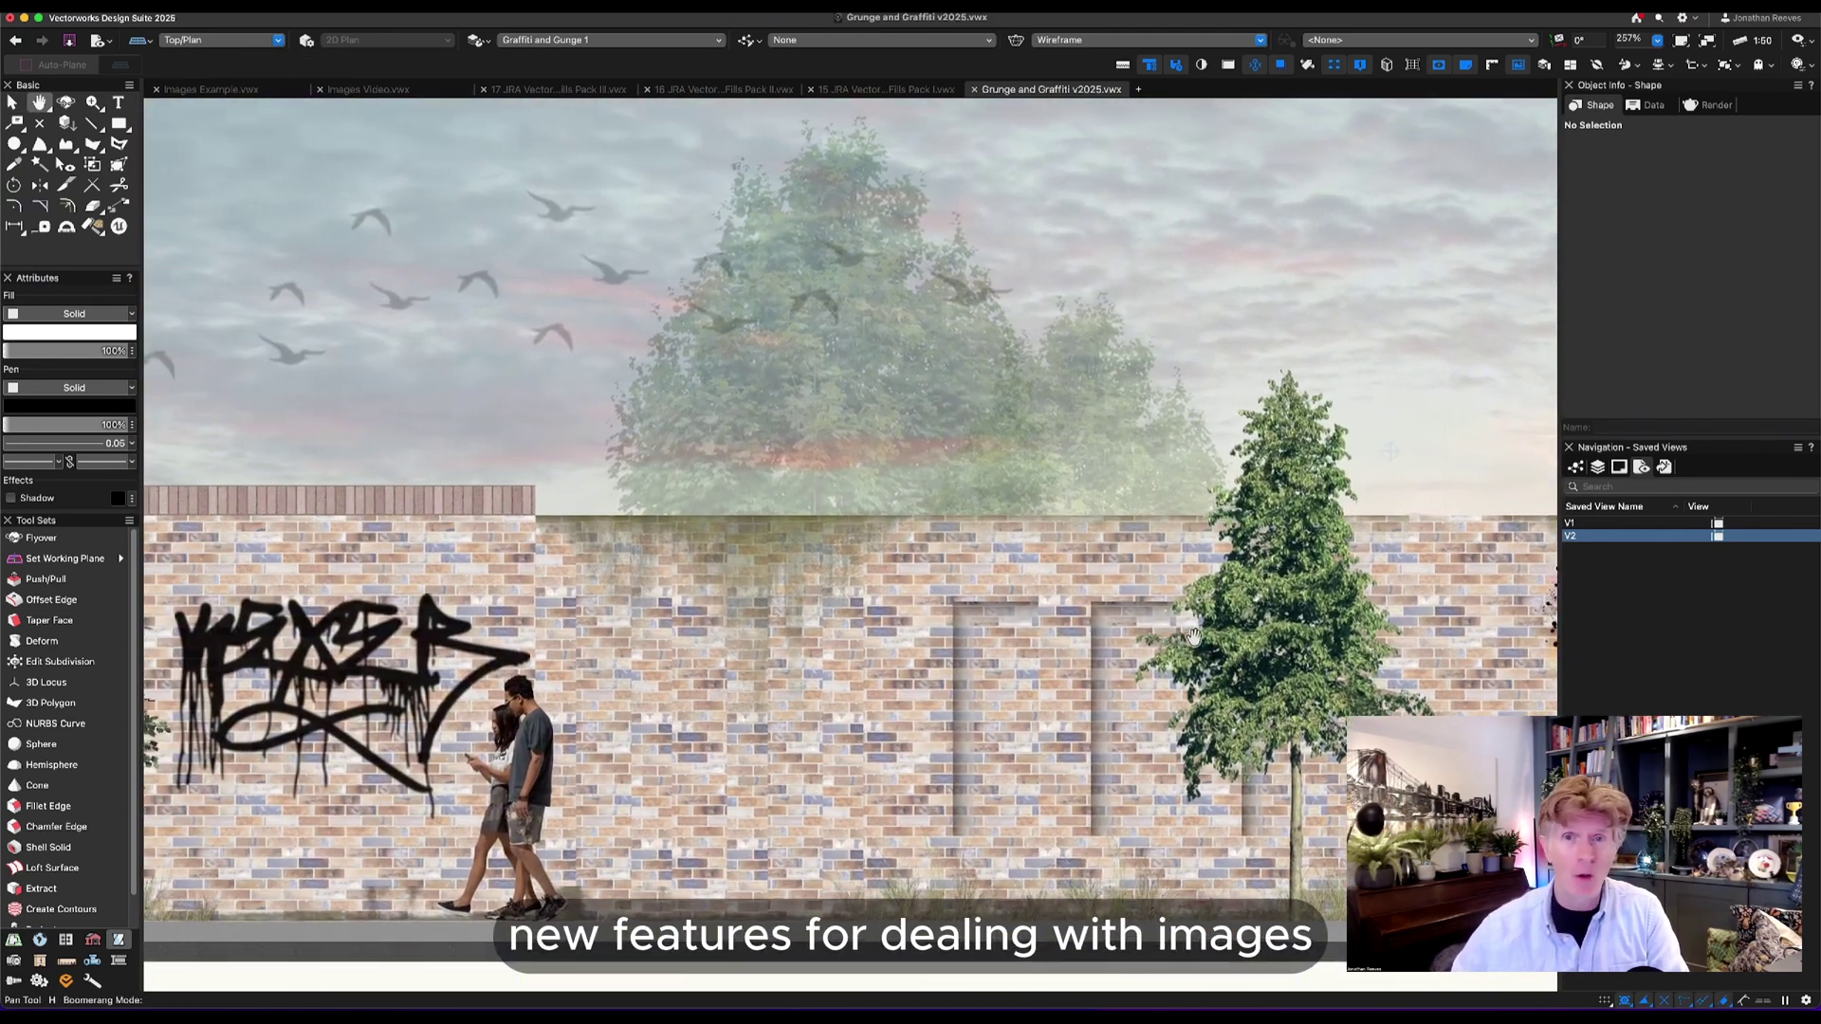
scroll(1194, 635, "left", 2)
scroll(1194, 636, "left", 1)
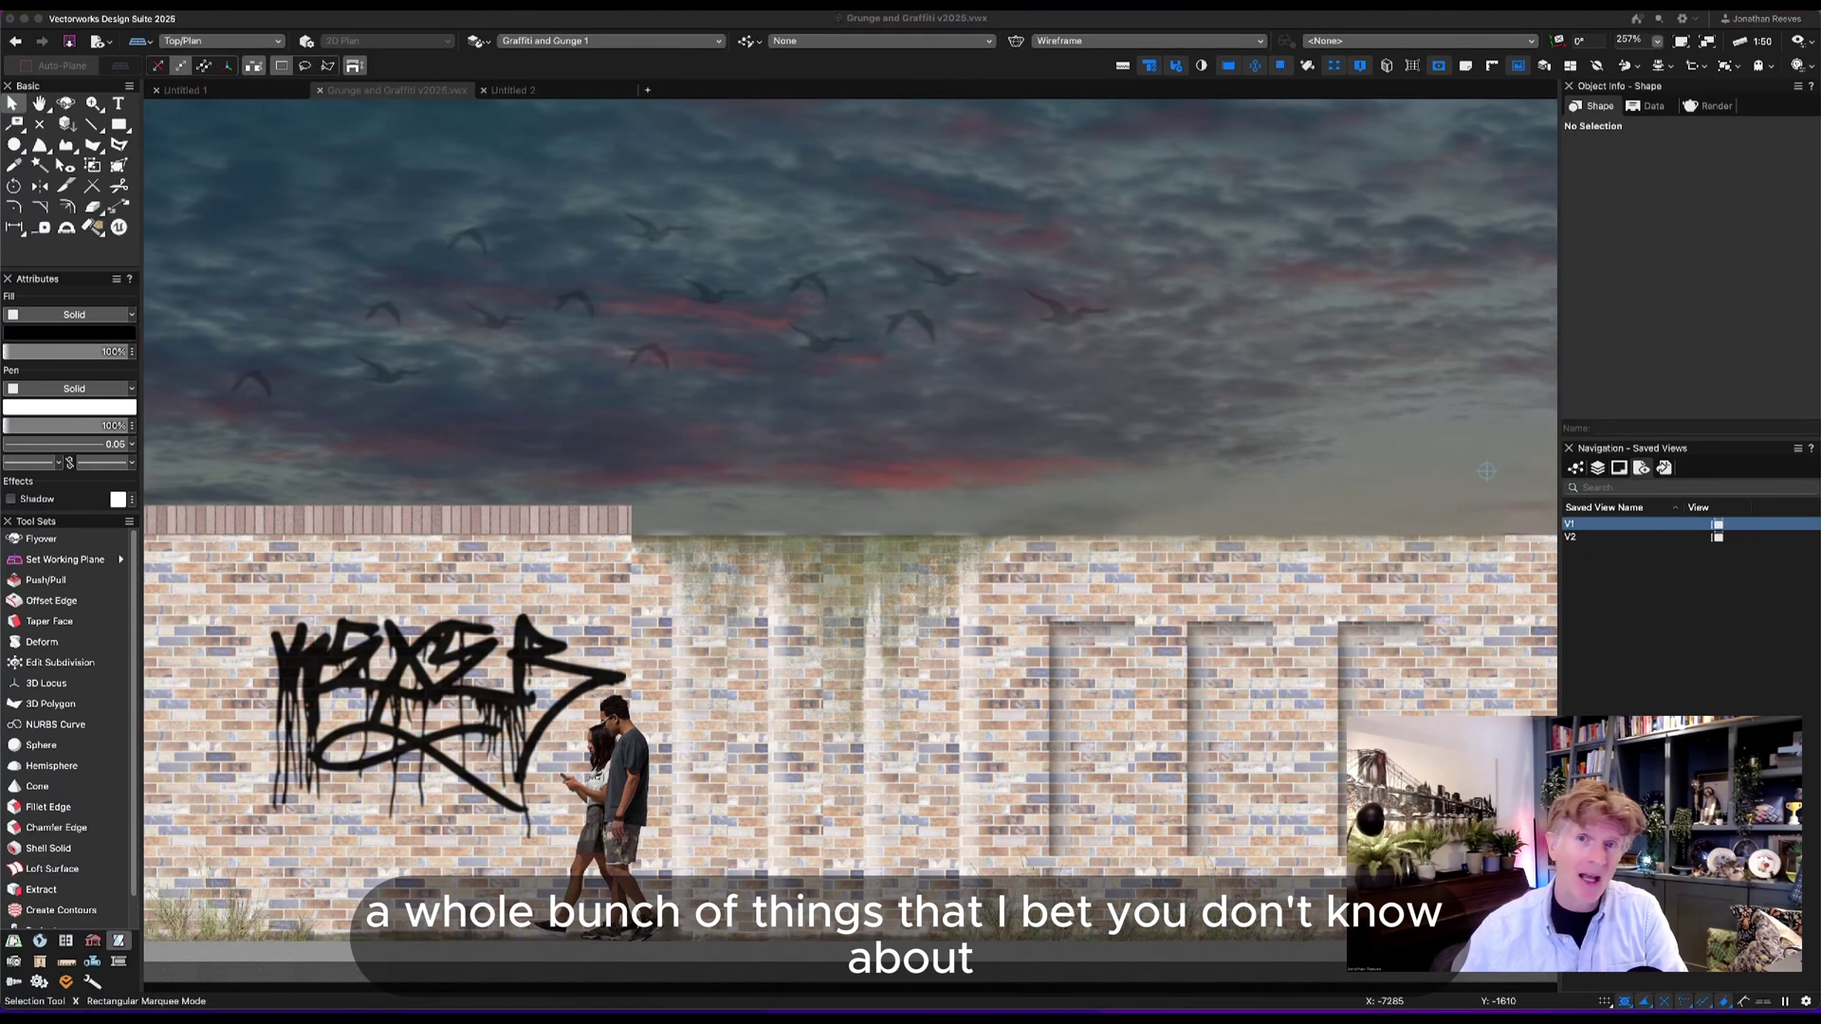
Make tree class 2 visible and redefine saved view V1 to the current view.
left_click(1592, 486)
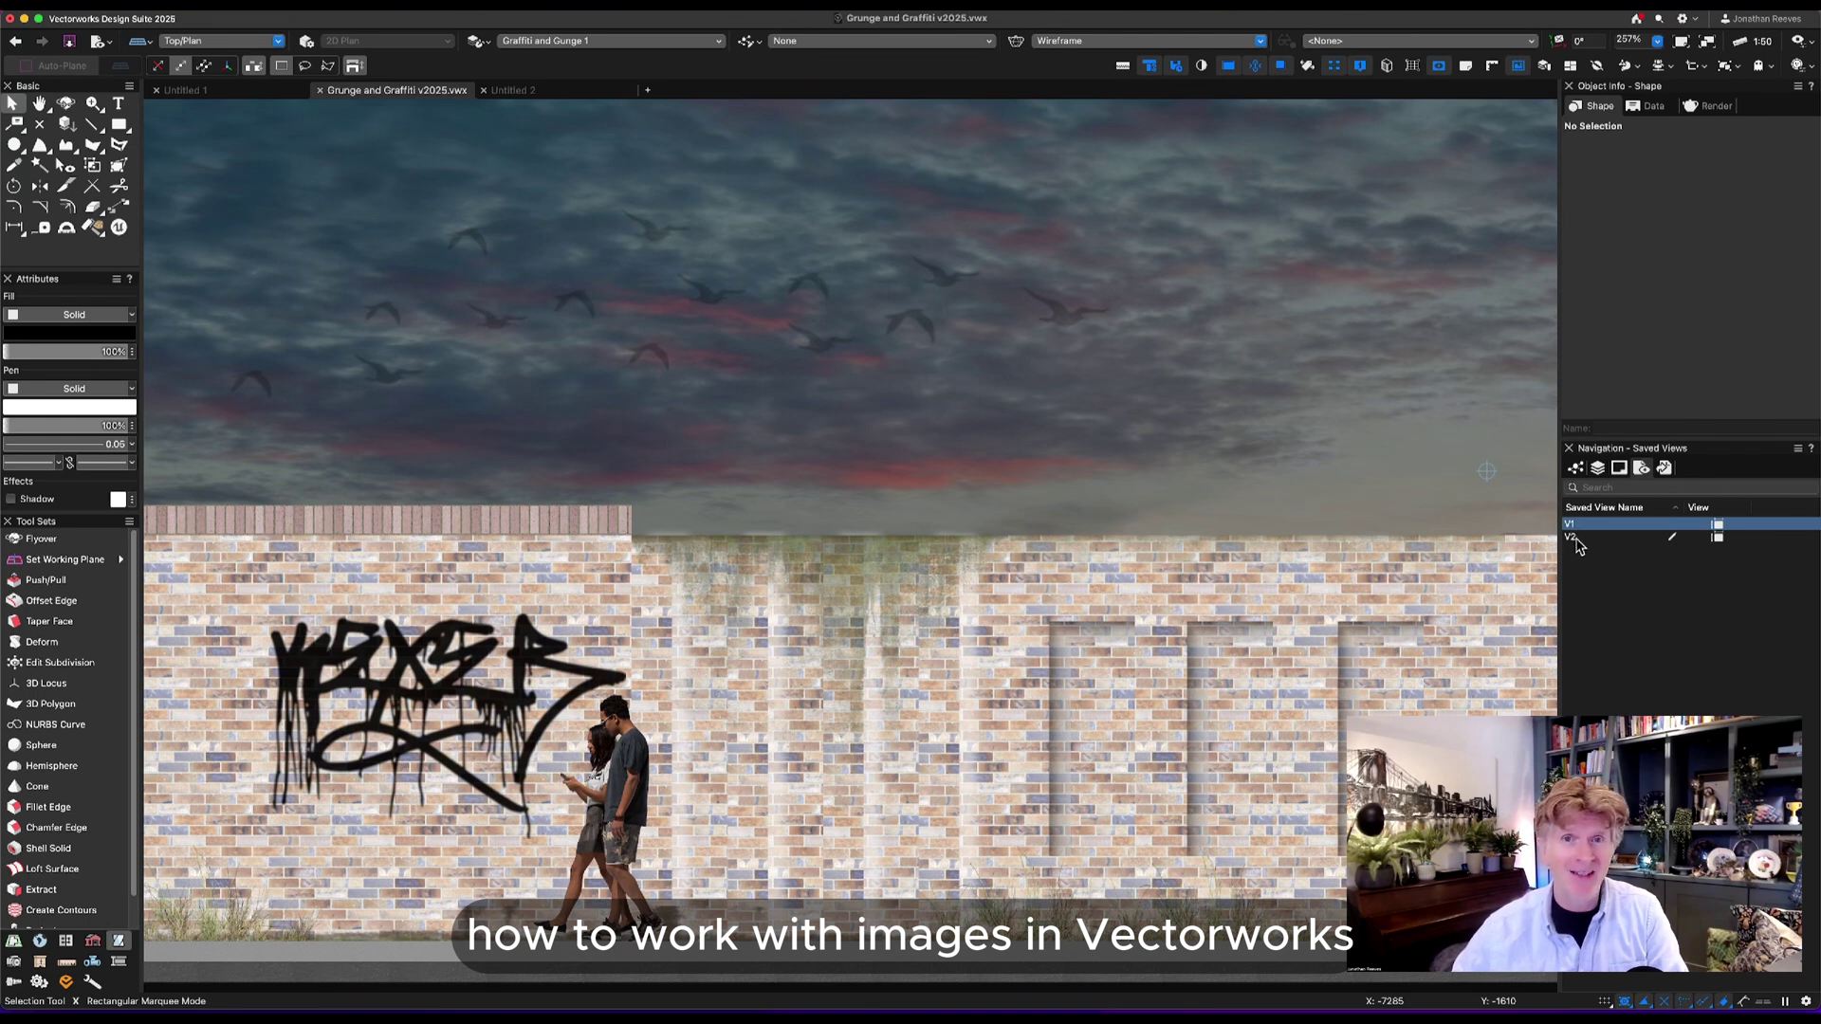
left_click(1575, 471)
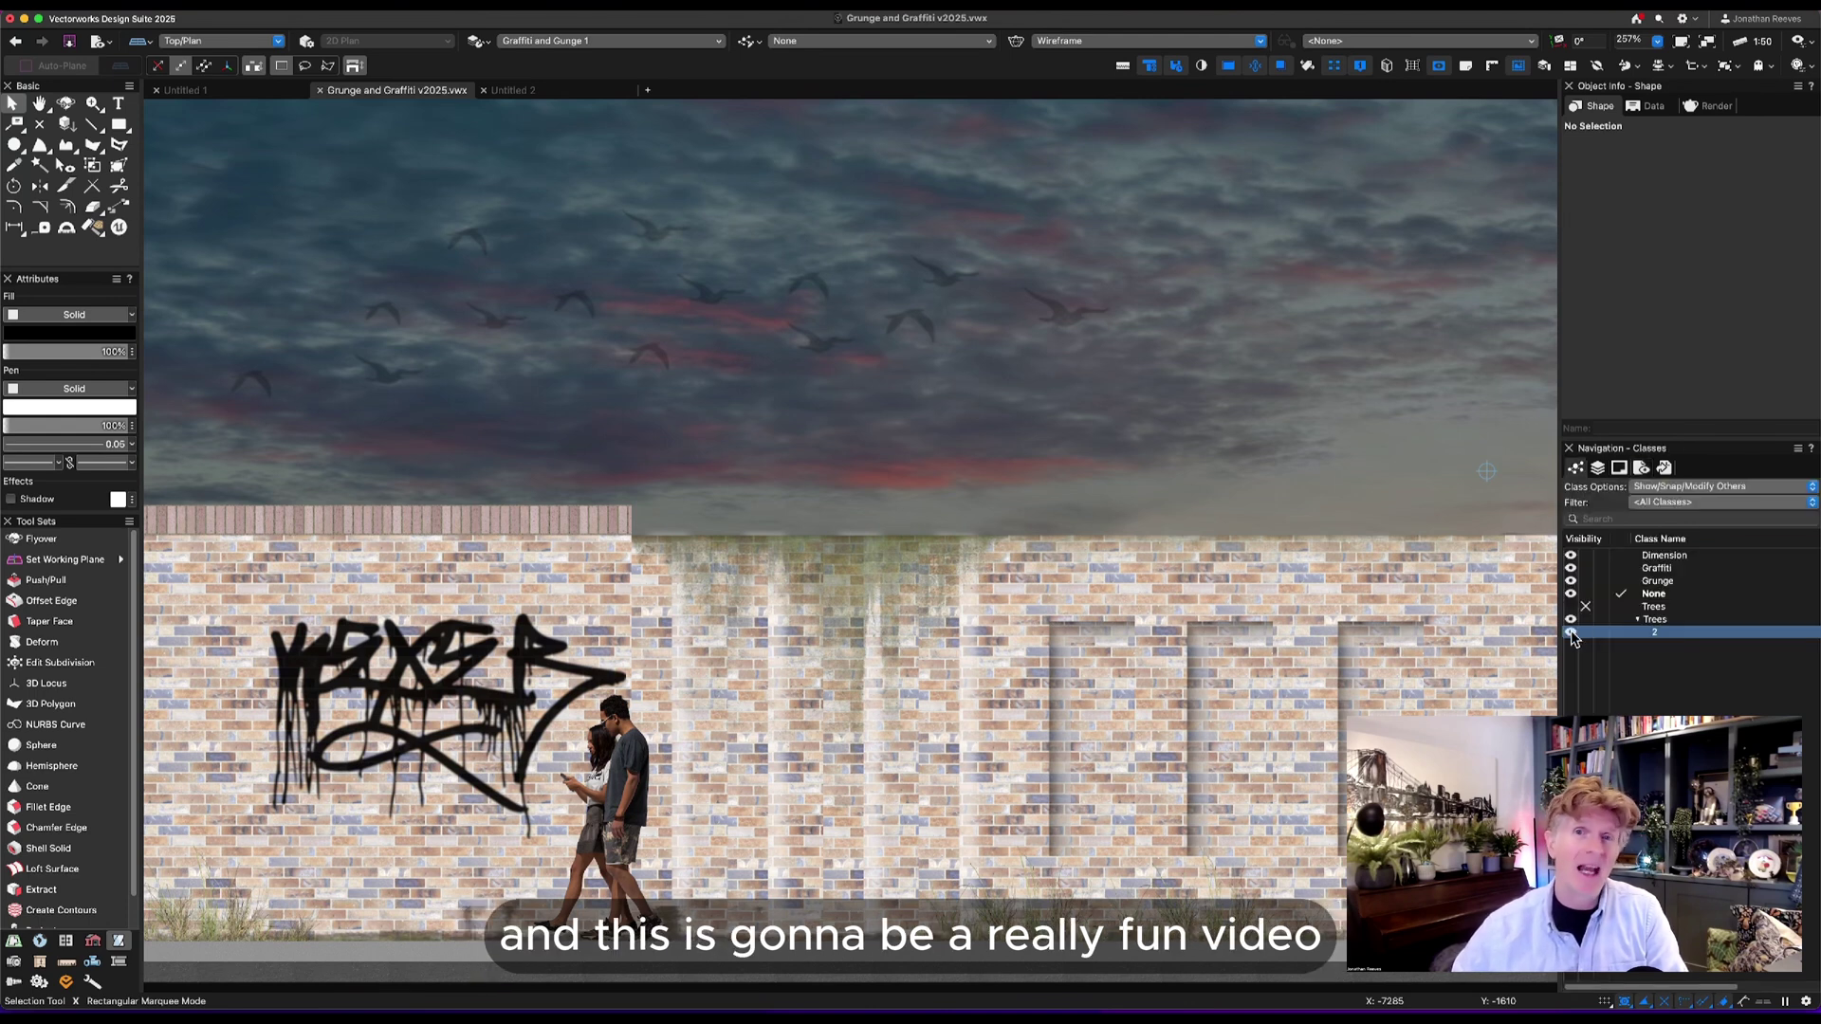
left_click(1571, 634)
left_click(1642, 470)
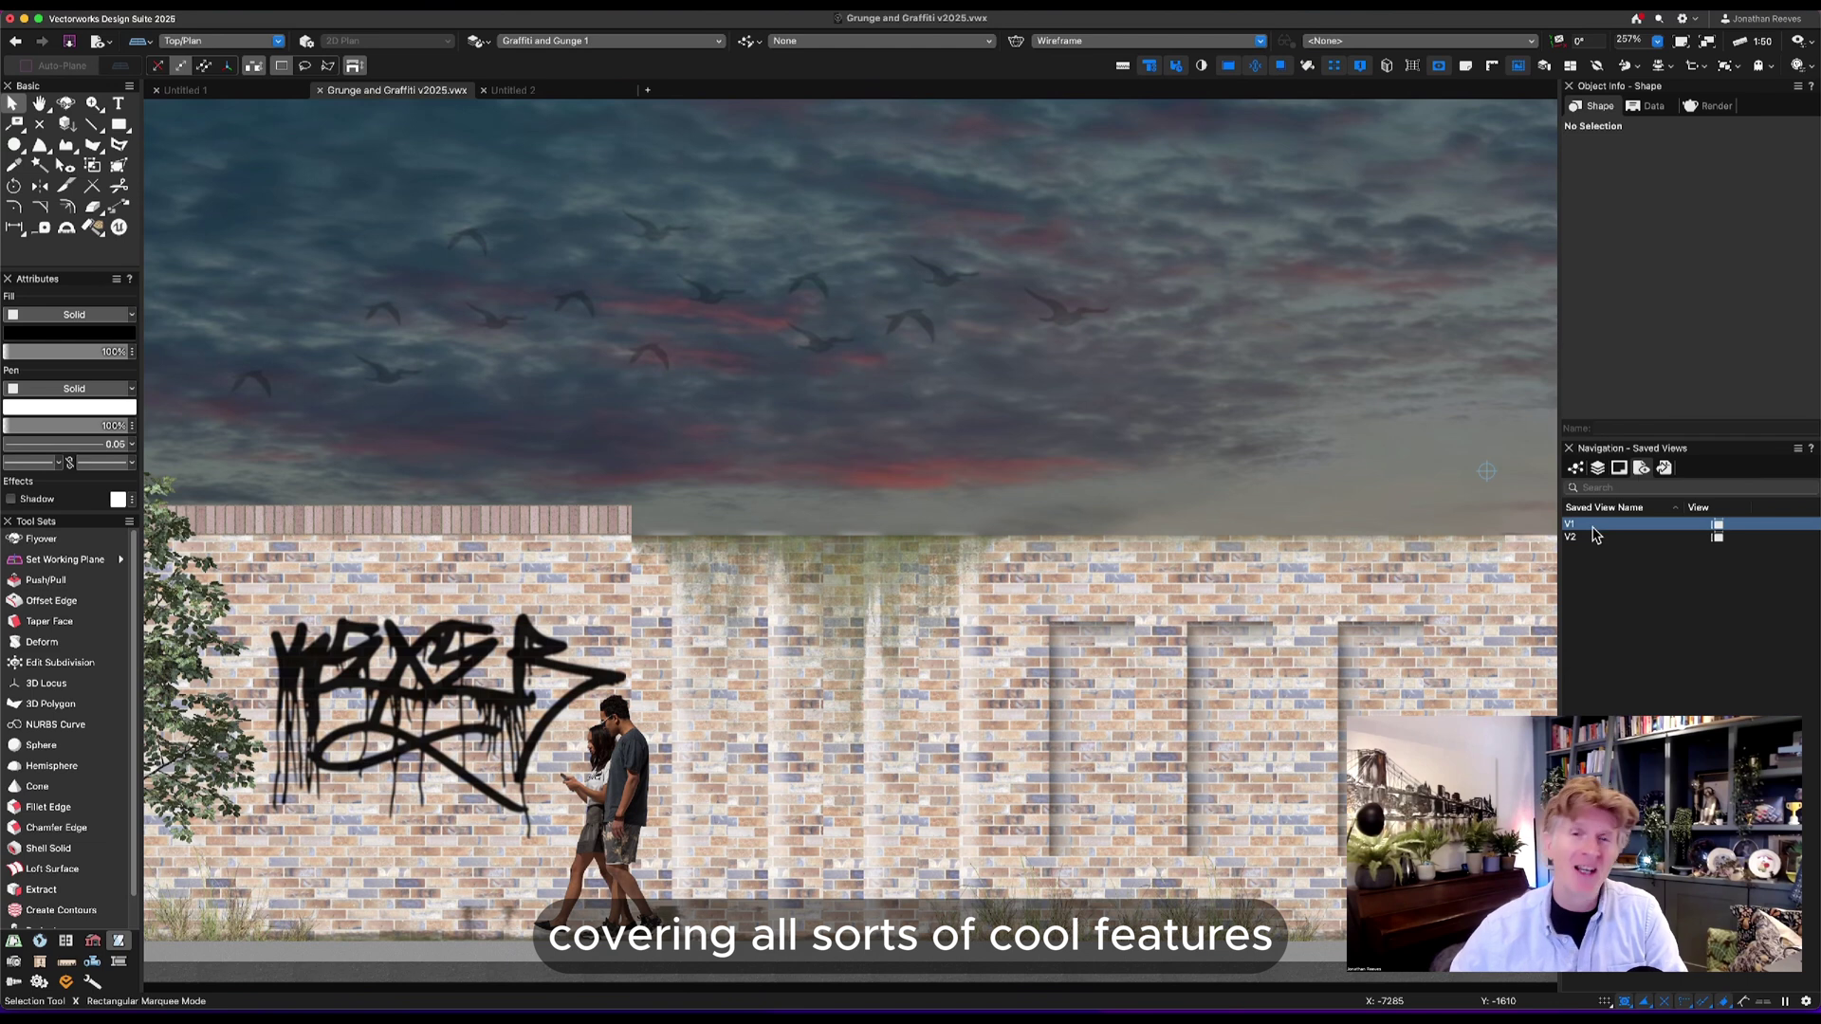
right_click(1594, 527)
left_click(1615, 620)
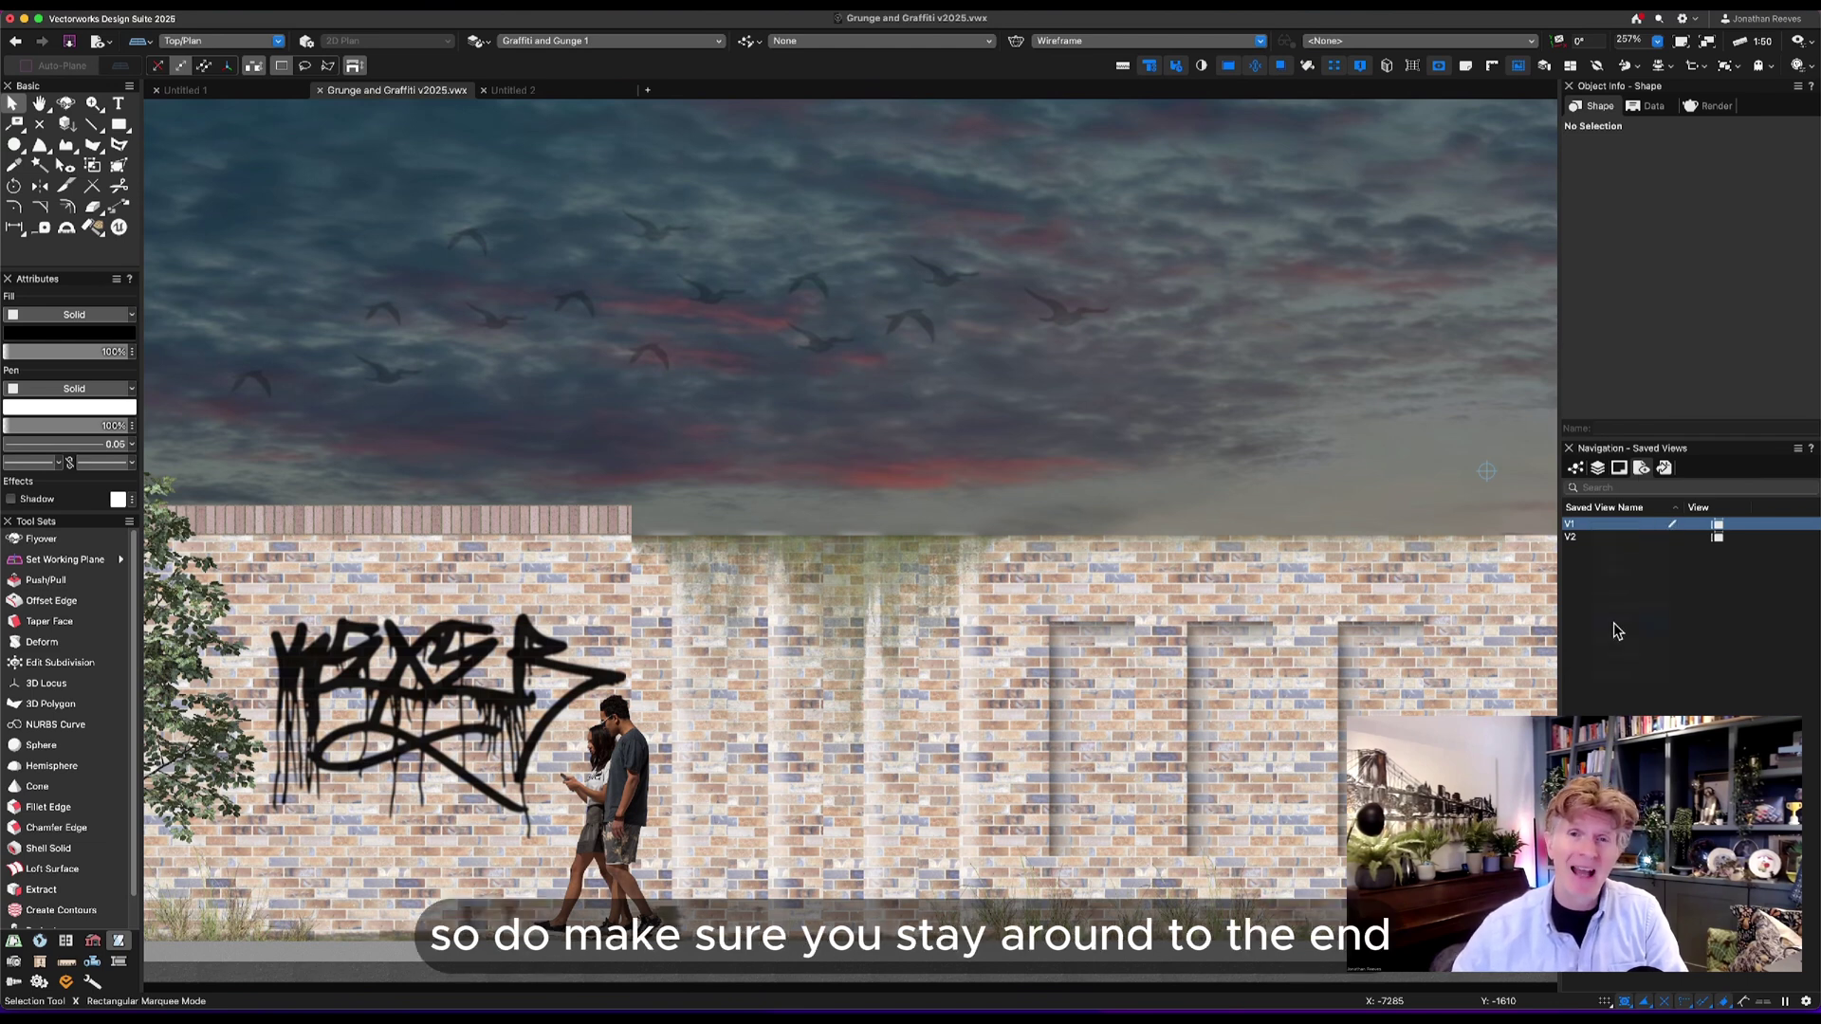
left_click(1050, 425)
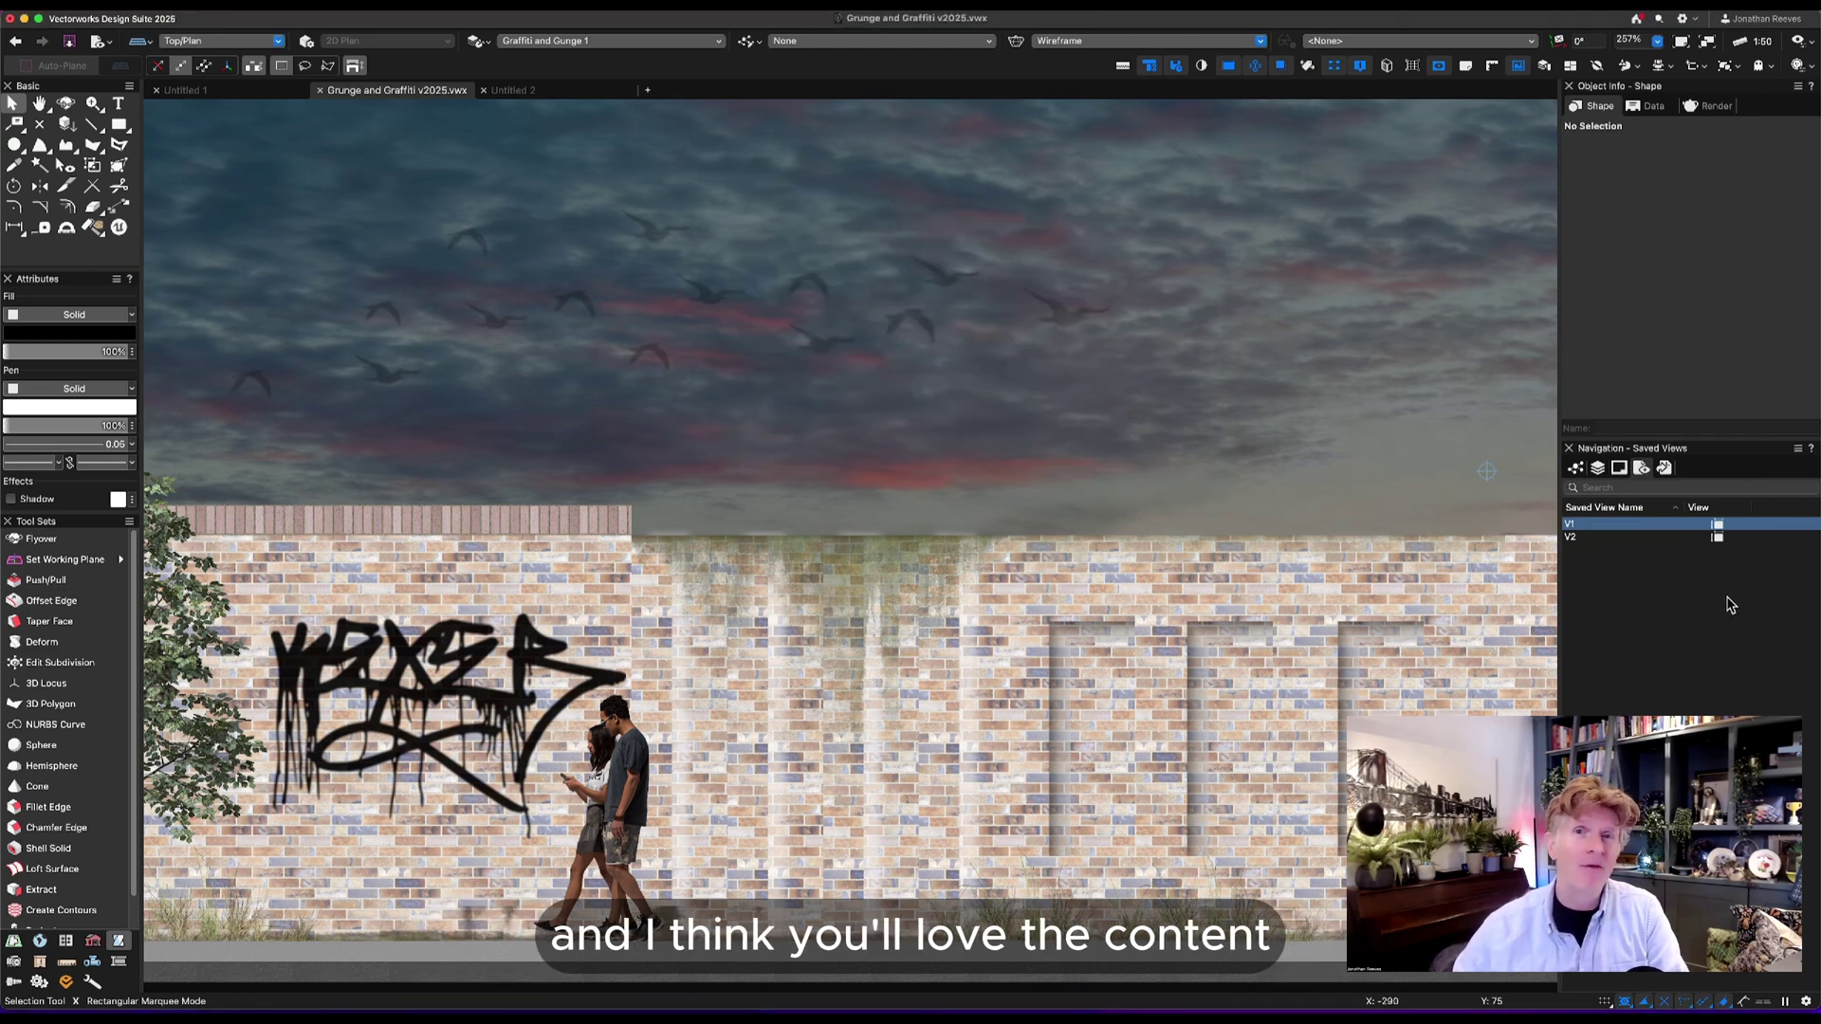
Show tree class 2 in saved view V2 and redefine V2 to include it.
double_click(1578, 538)
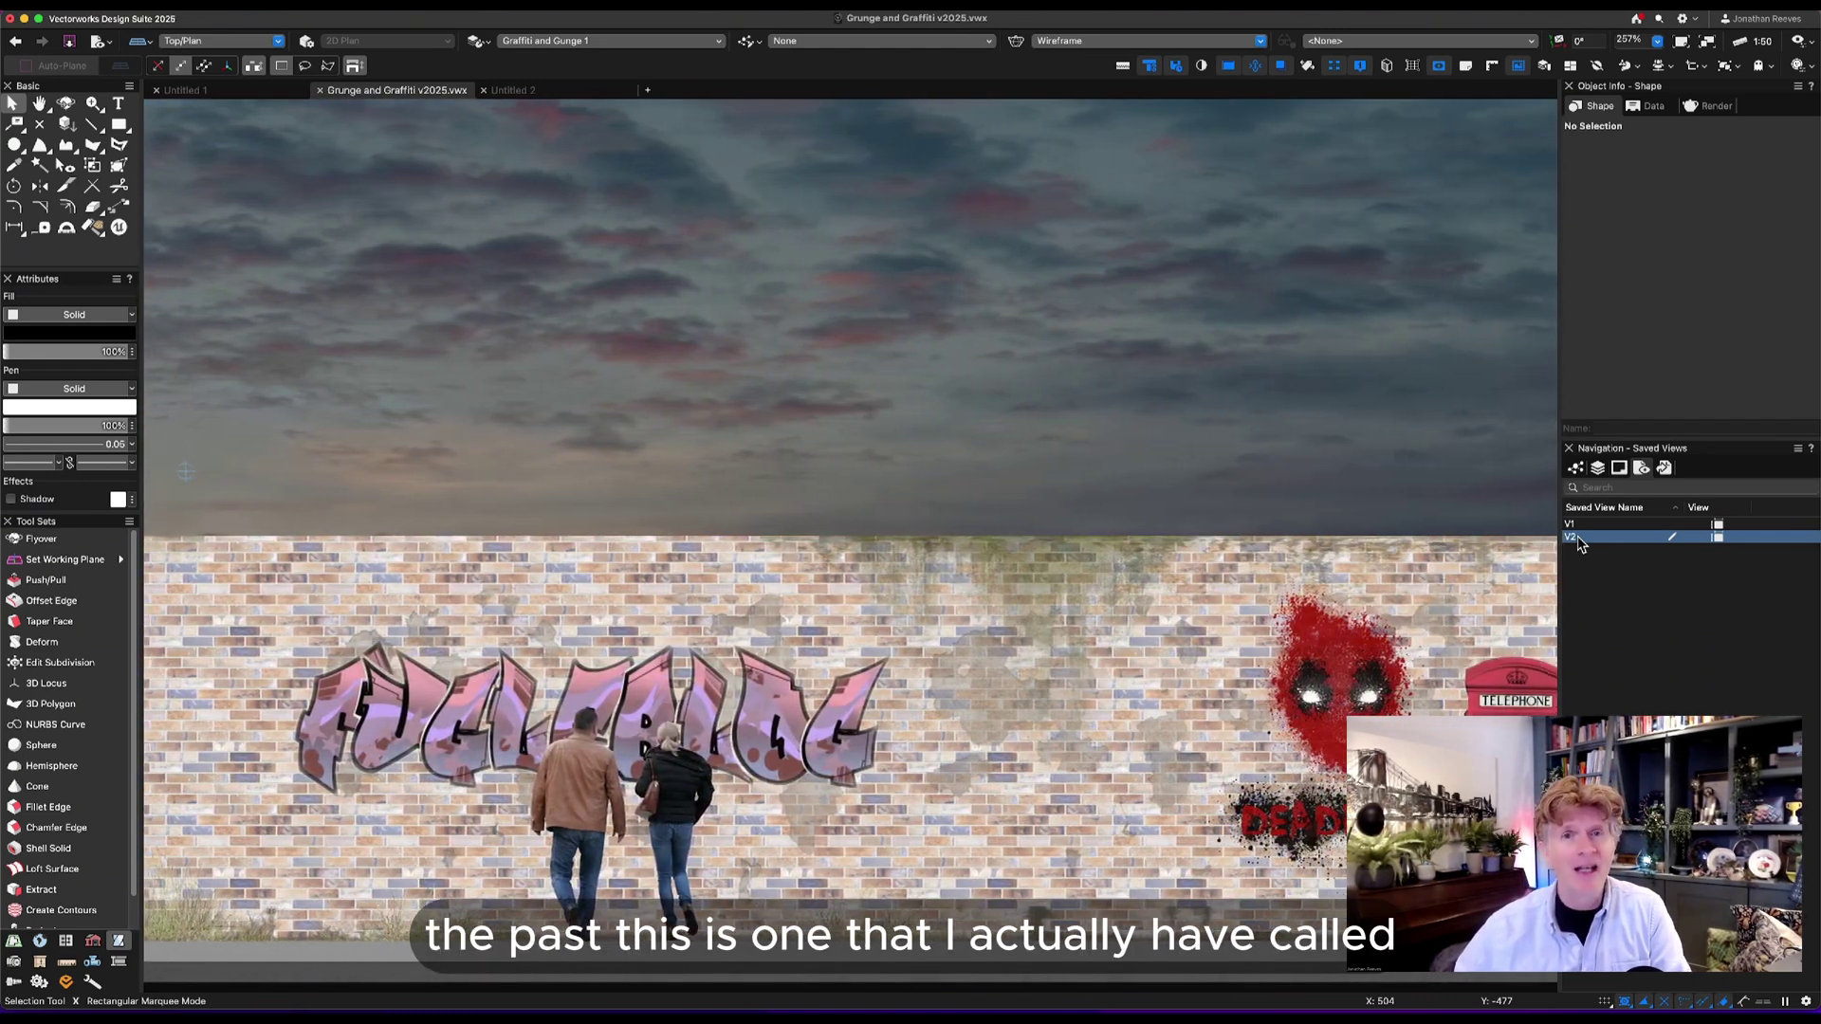
left_click(1576, 467)
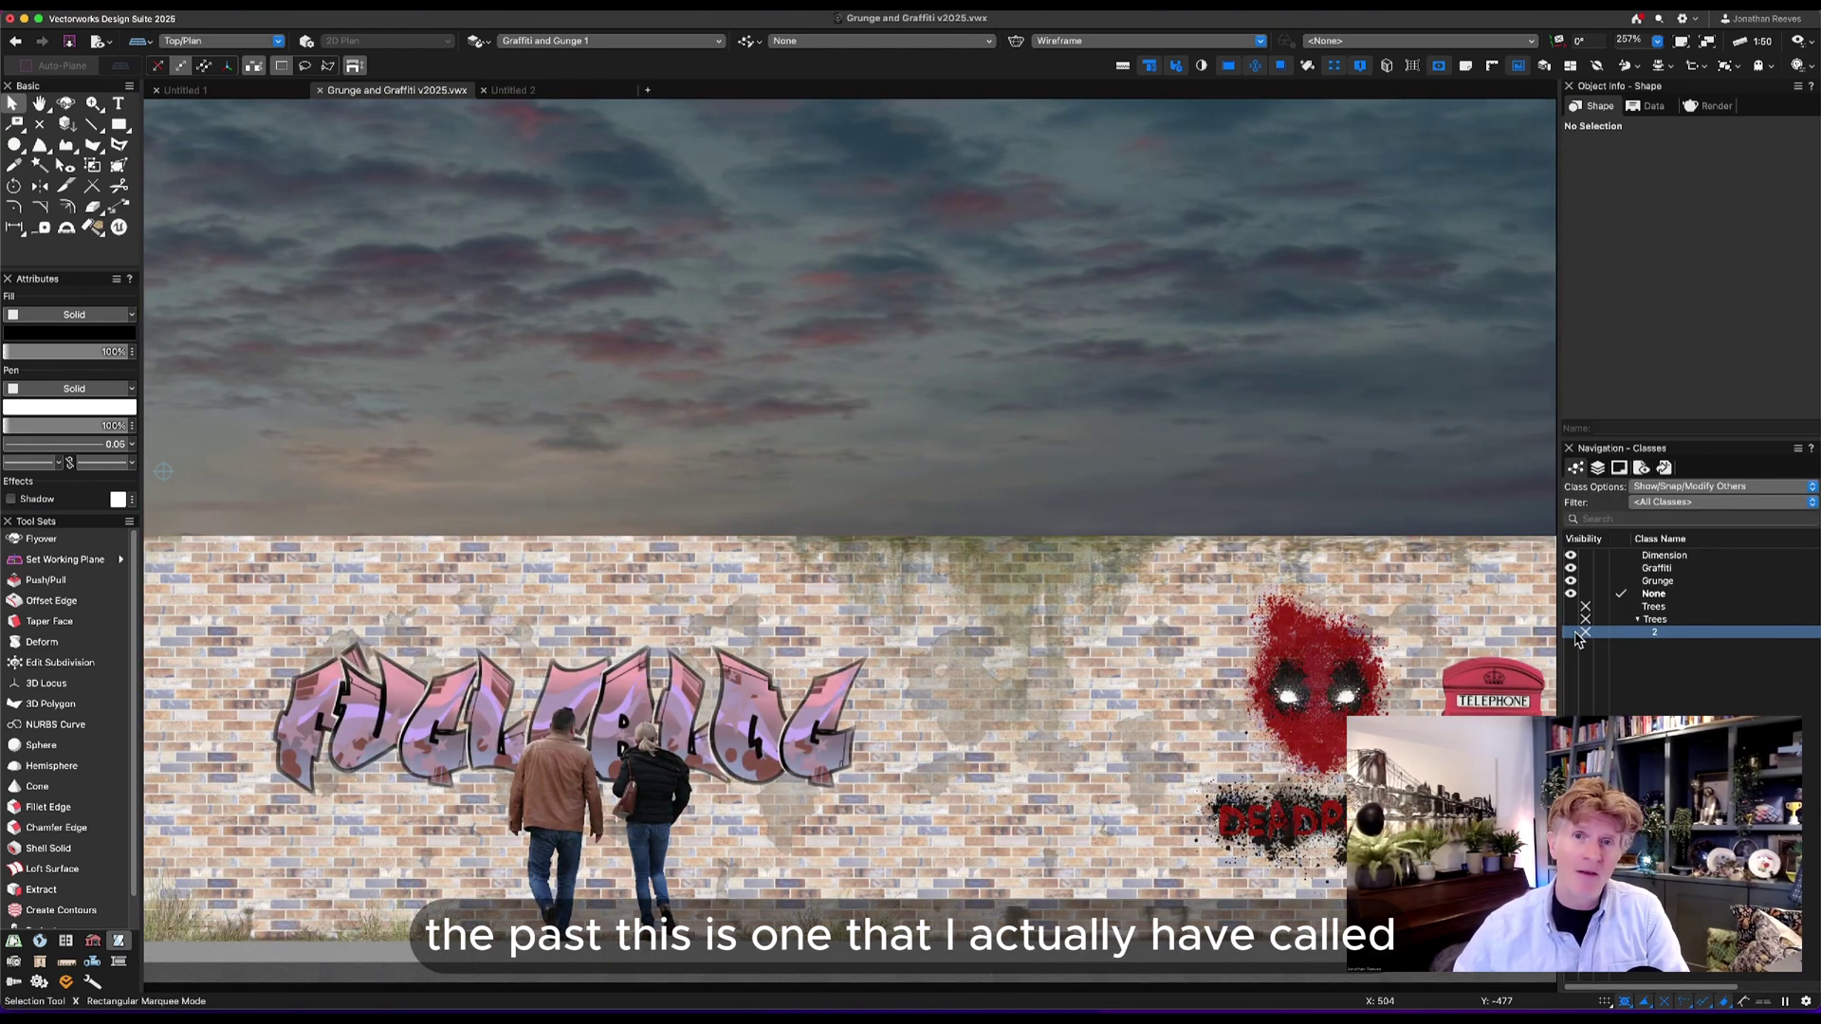
left_click(1576, 634)
left_click(1642, 469)
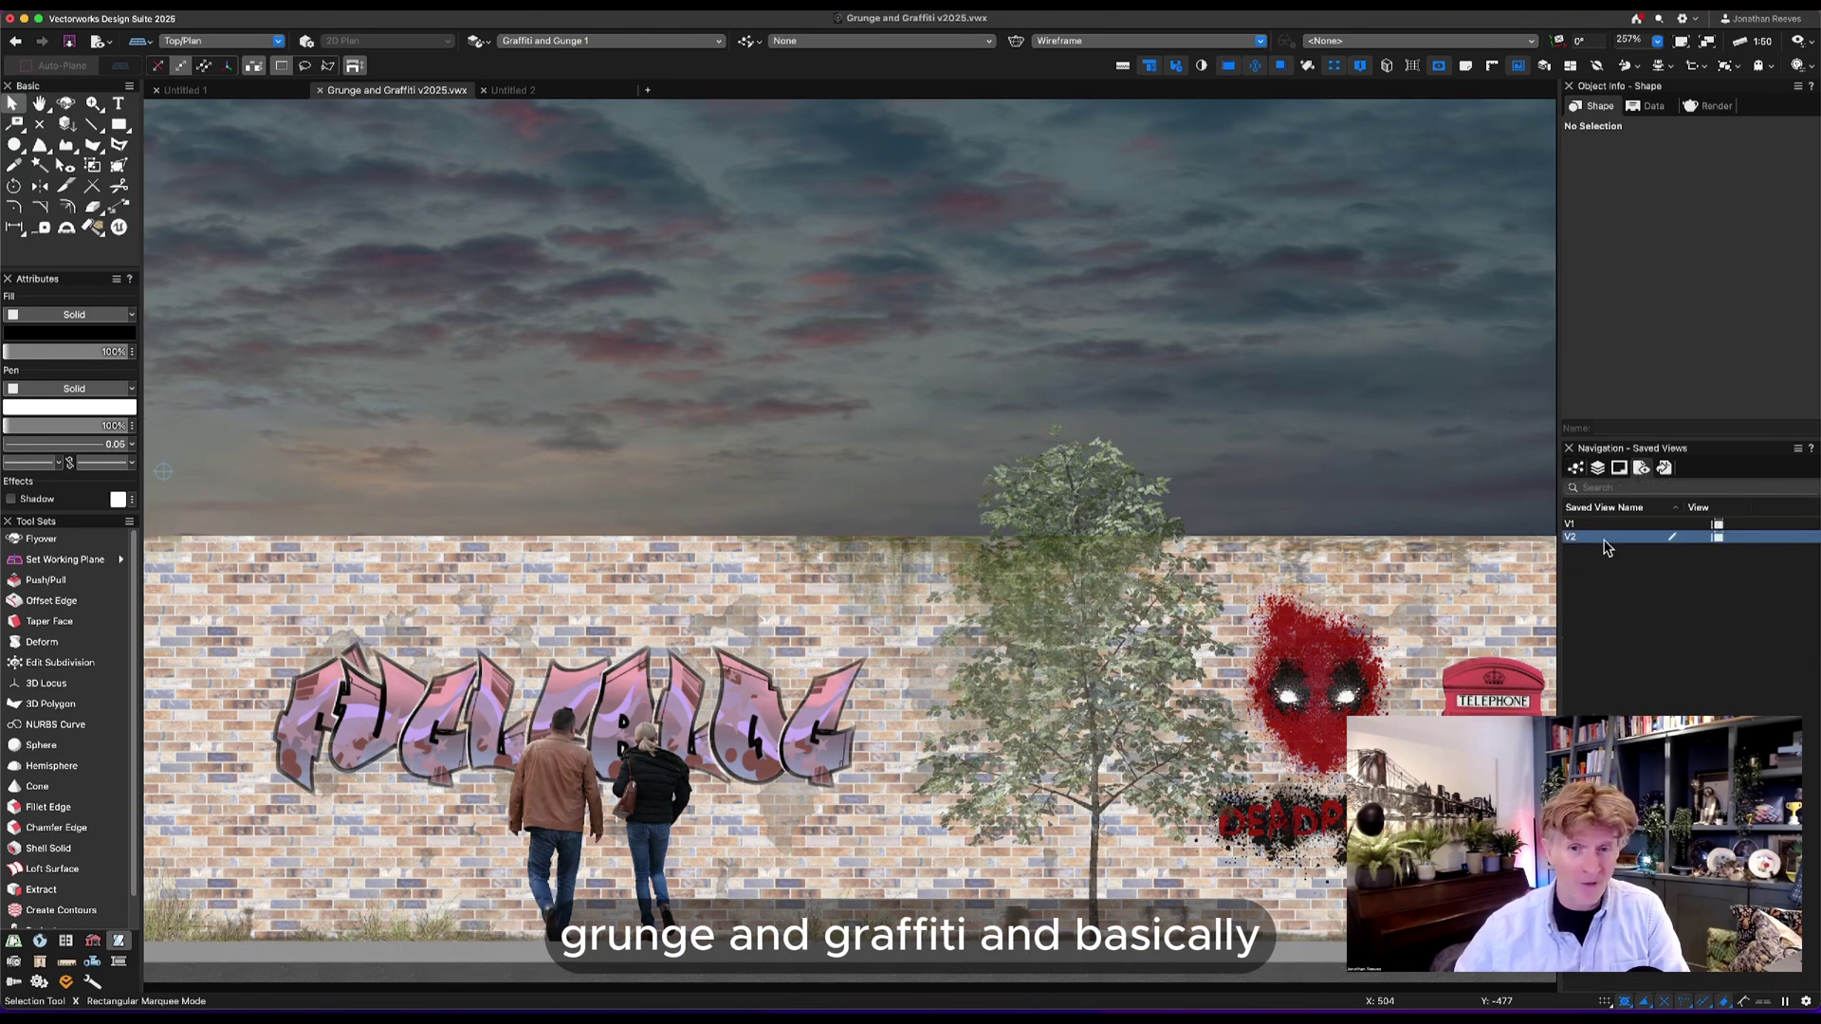
right_click(1604, 538)
left_click(1630, 638)
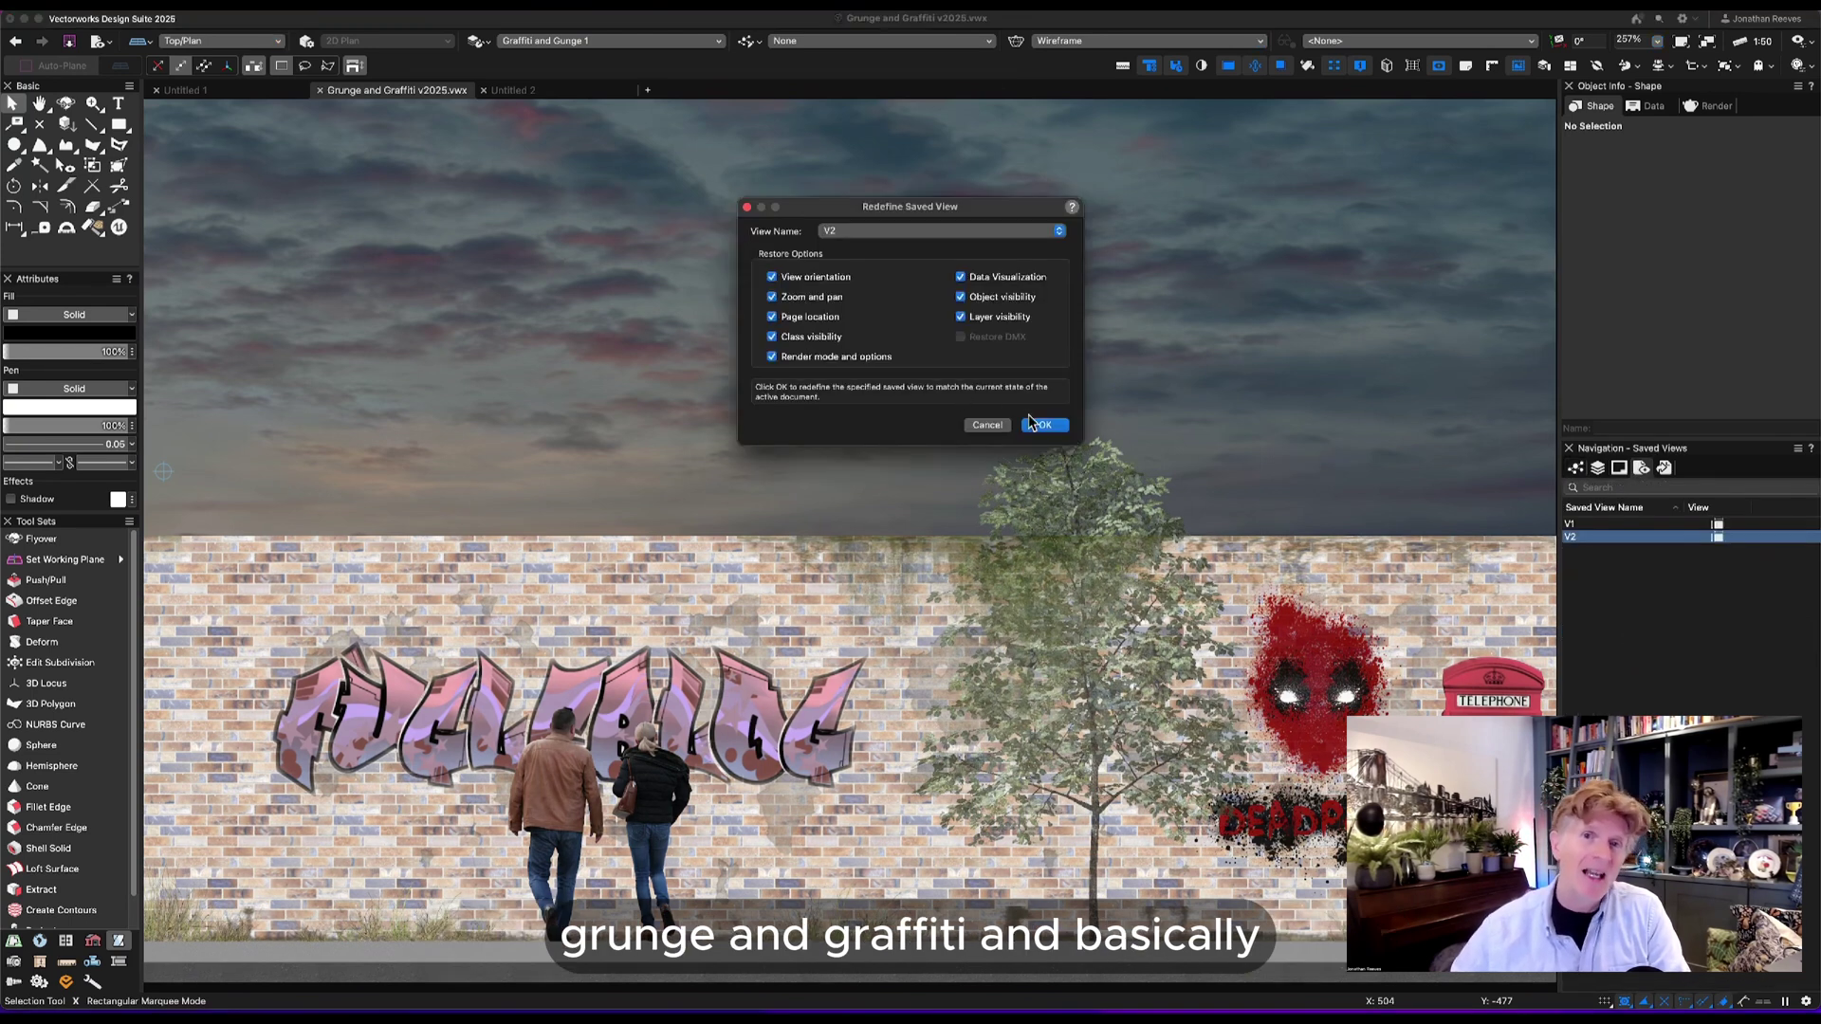
left_click(1034, 425)
Zoom to the wall top, slide the grunge overlay image along the wall, then zoom out.
key("c")
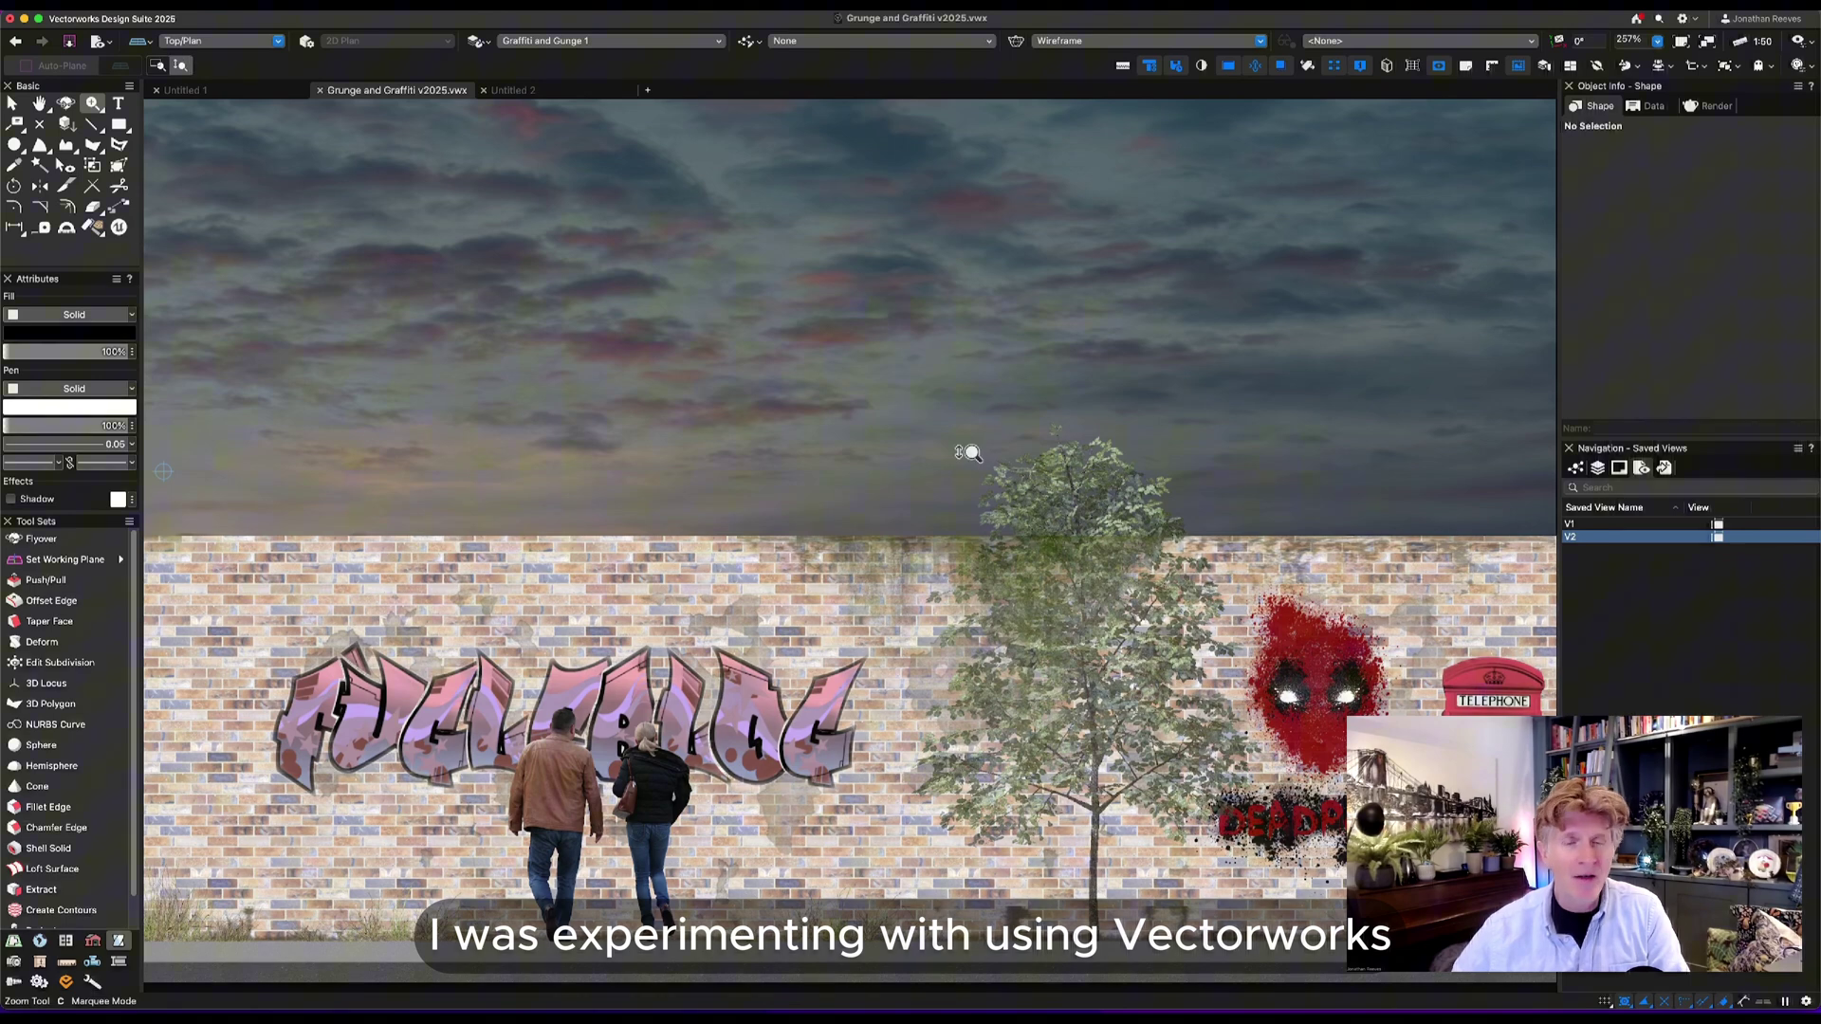
left_click_drag(863, 590, 868, 560)
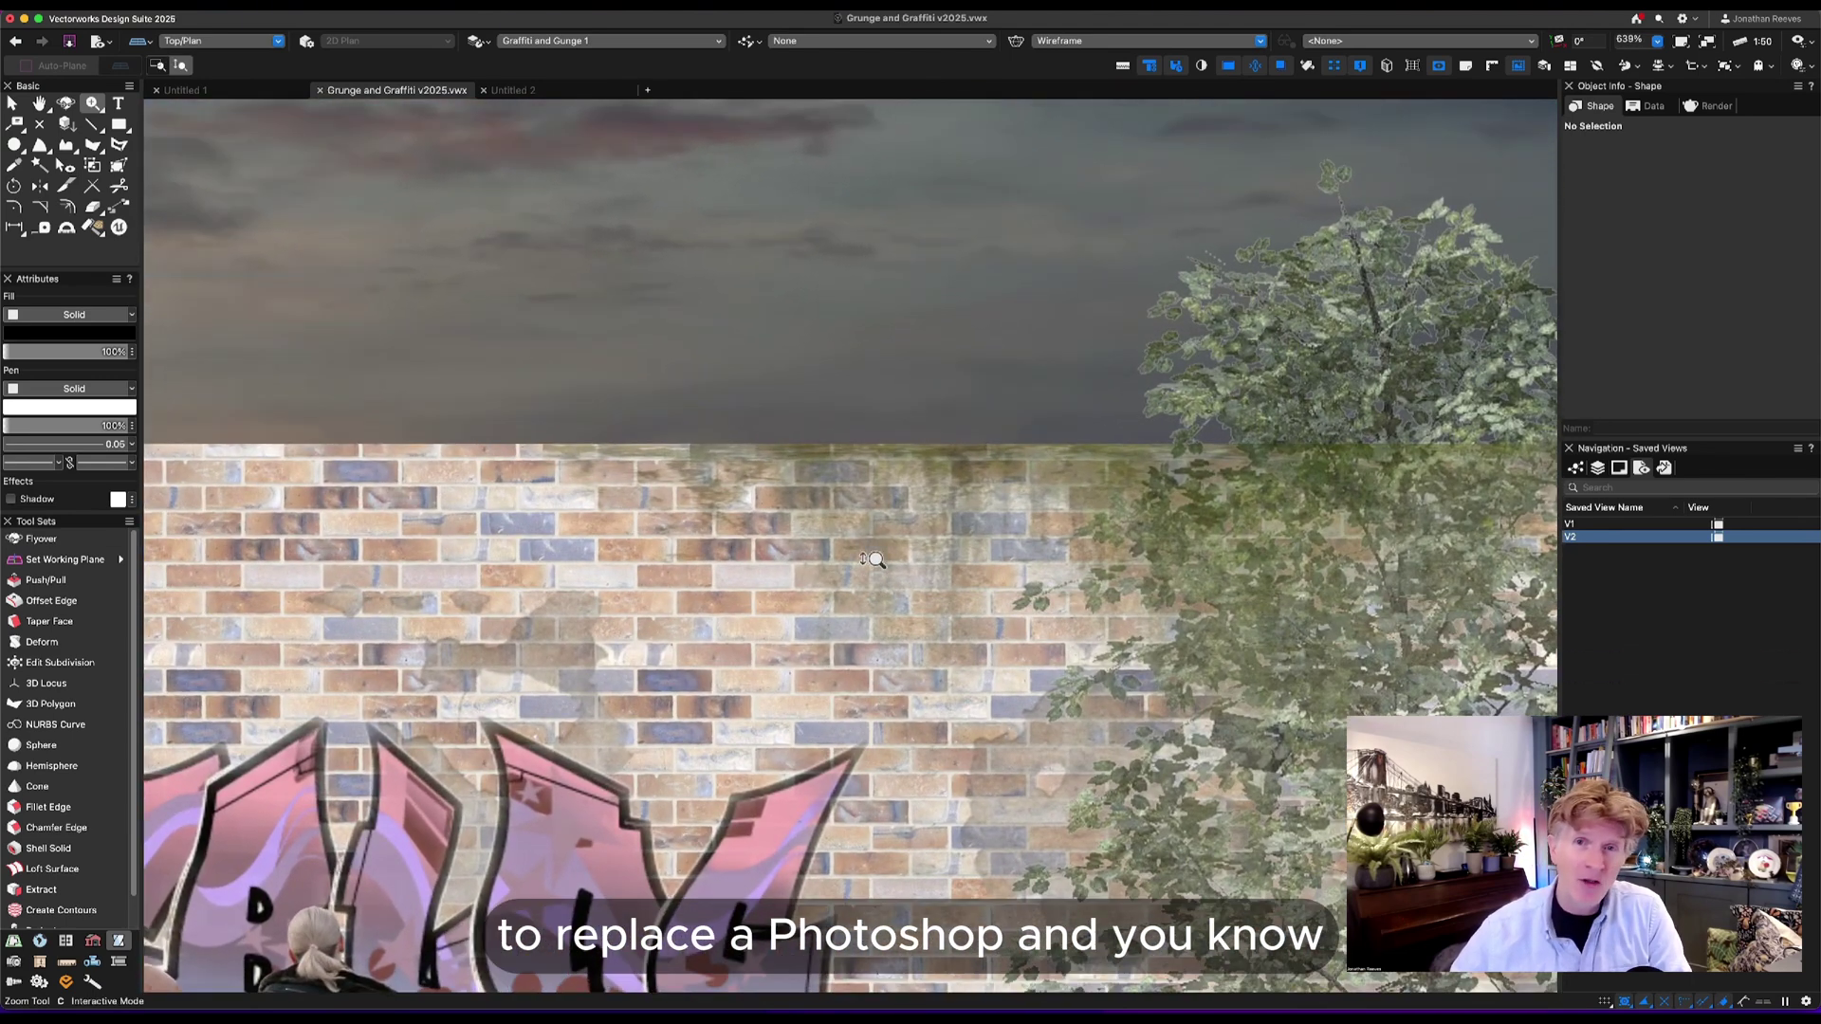
key("x")
left_click(876, 518)
left_click_drag(736, 419, 765, 481)
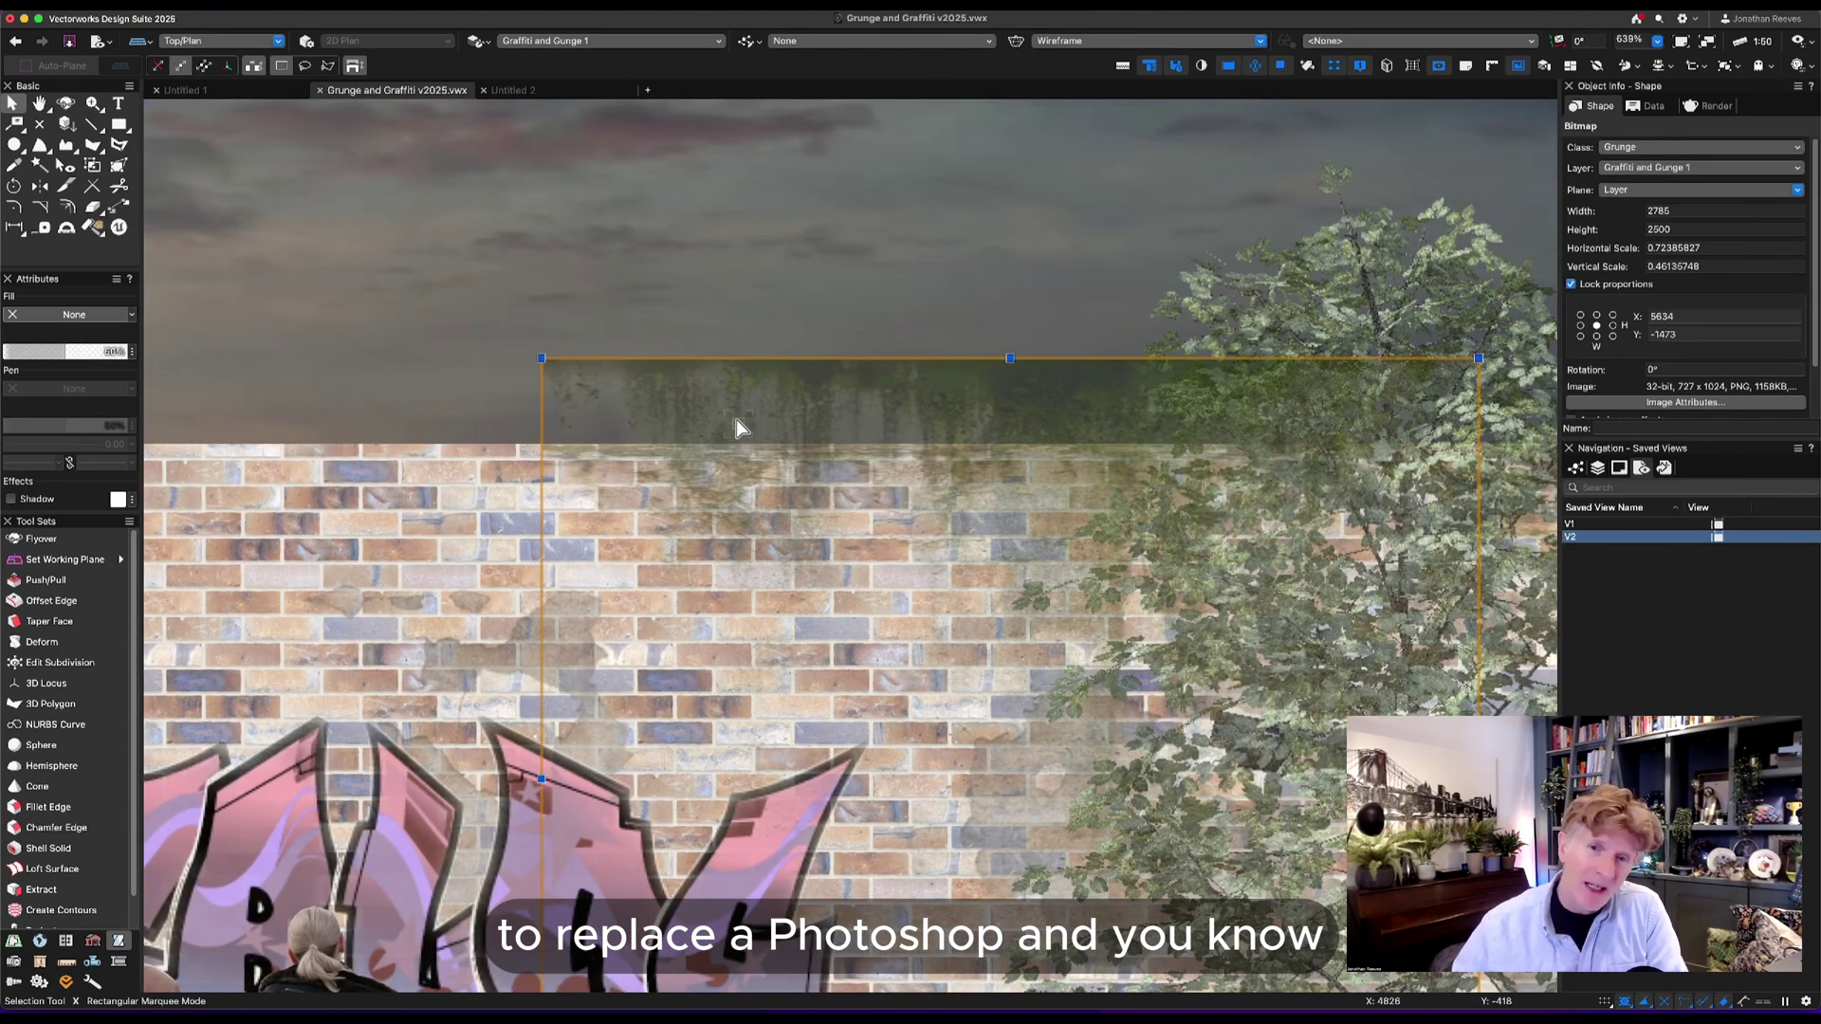
key("ctrl+4")
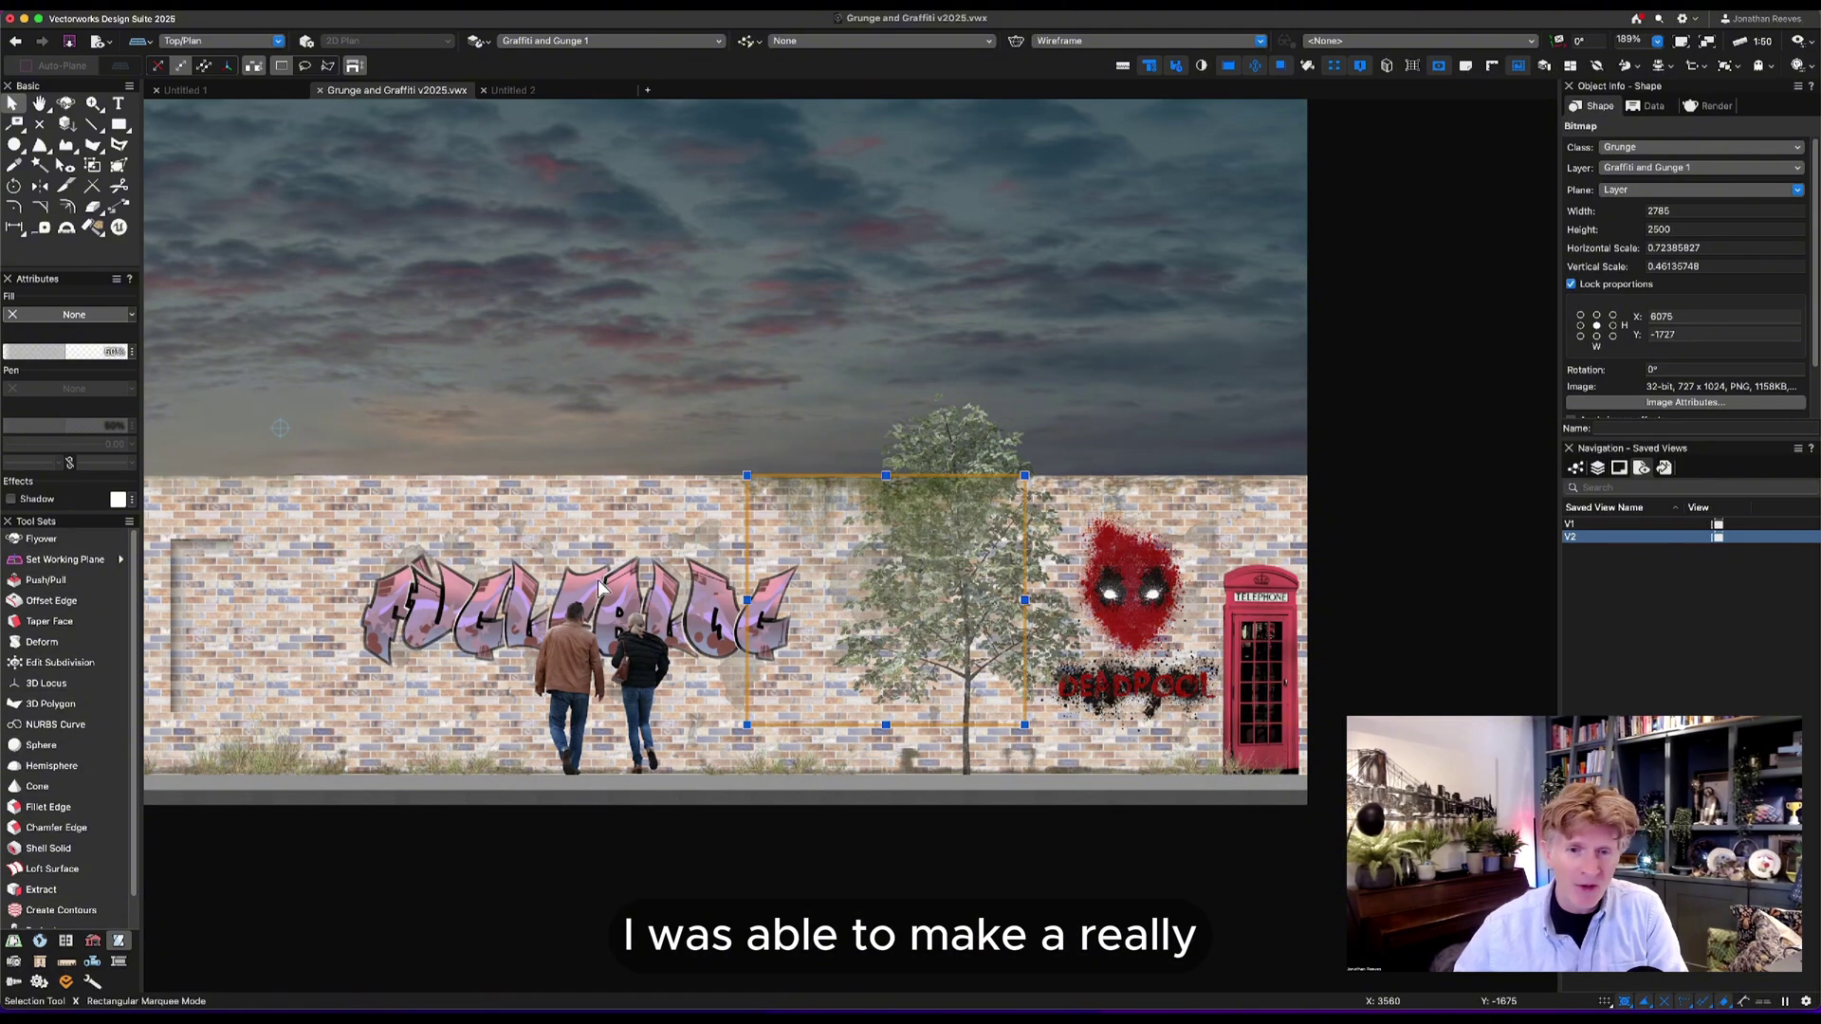
Switch to Untitled 2 with a white background and preview the 2024 rendered images.
key("h")
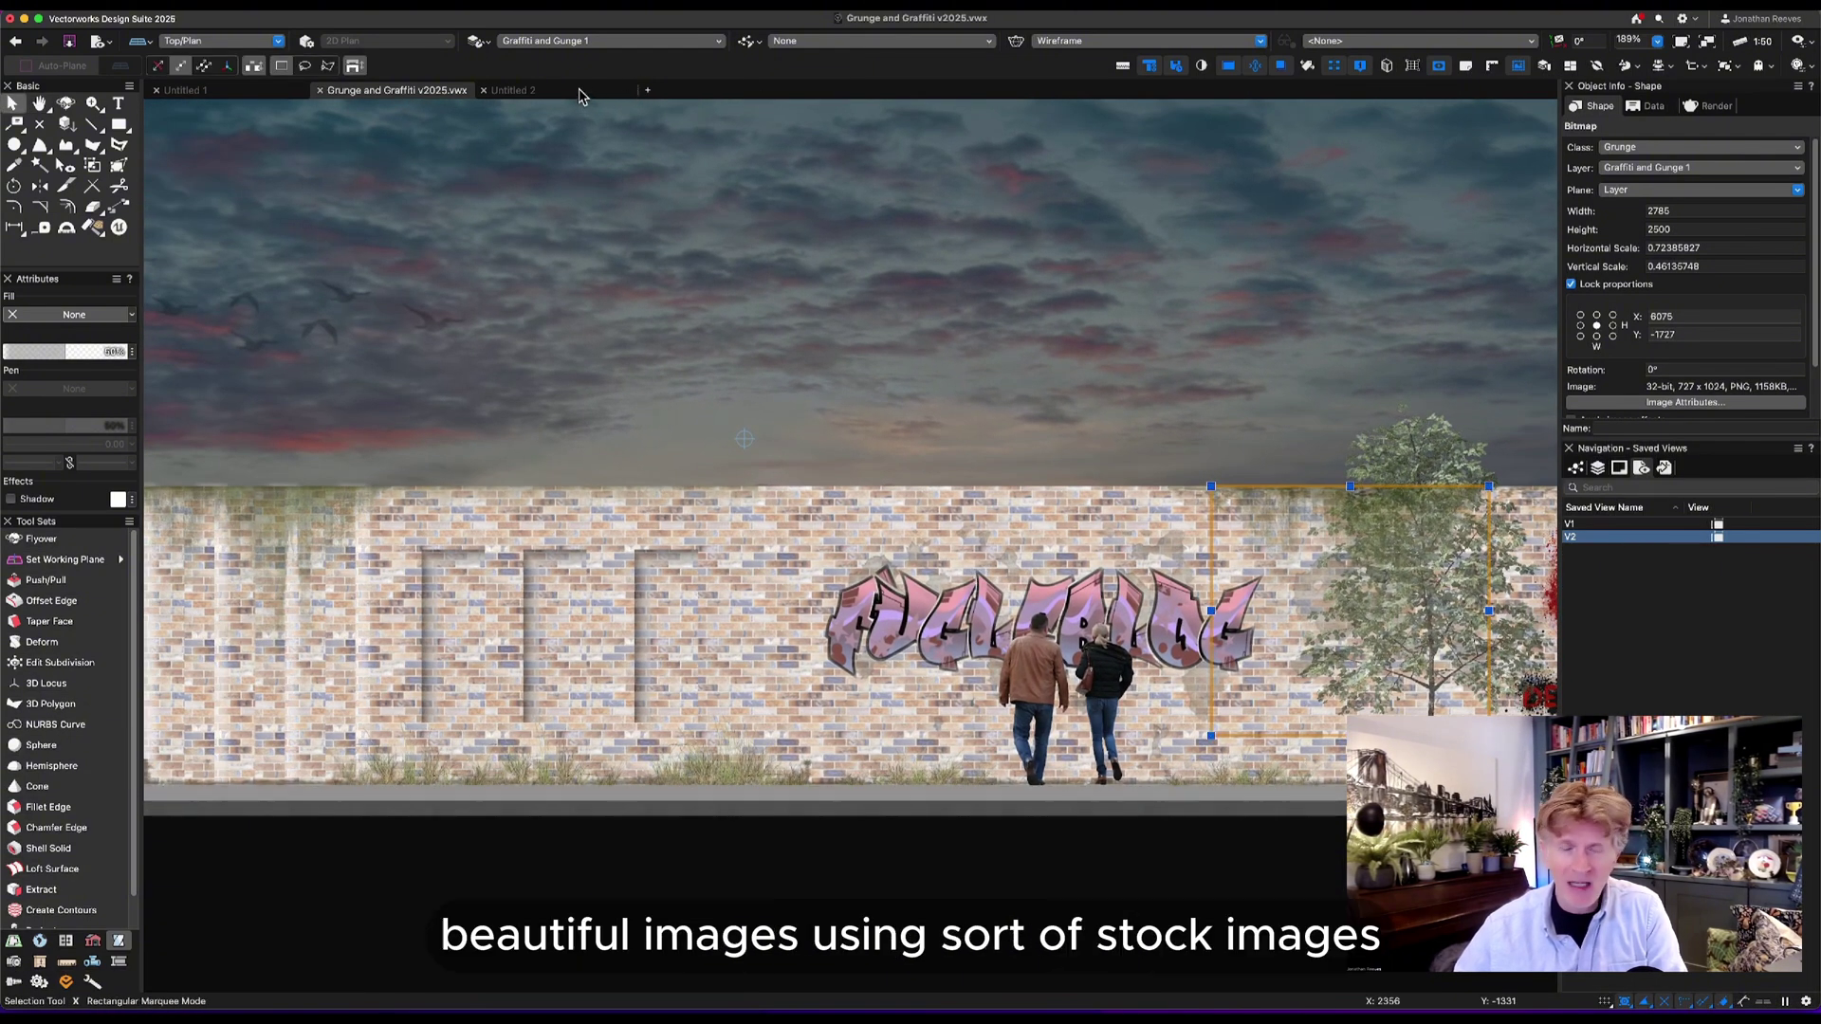
left_click(580, 91)
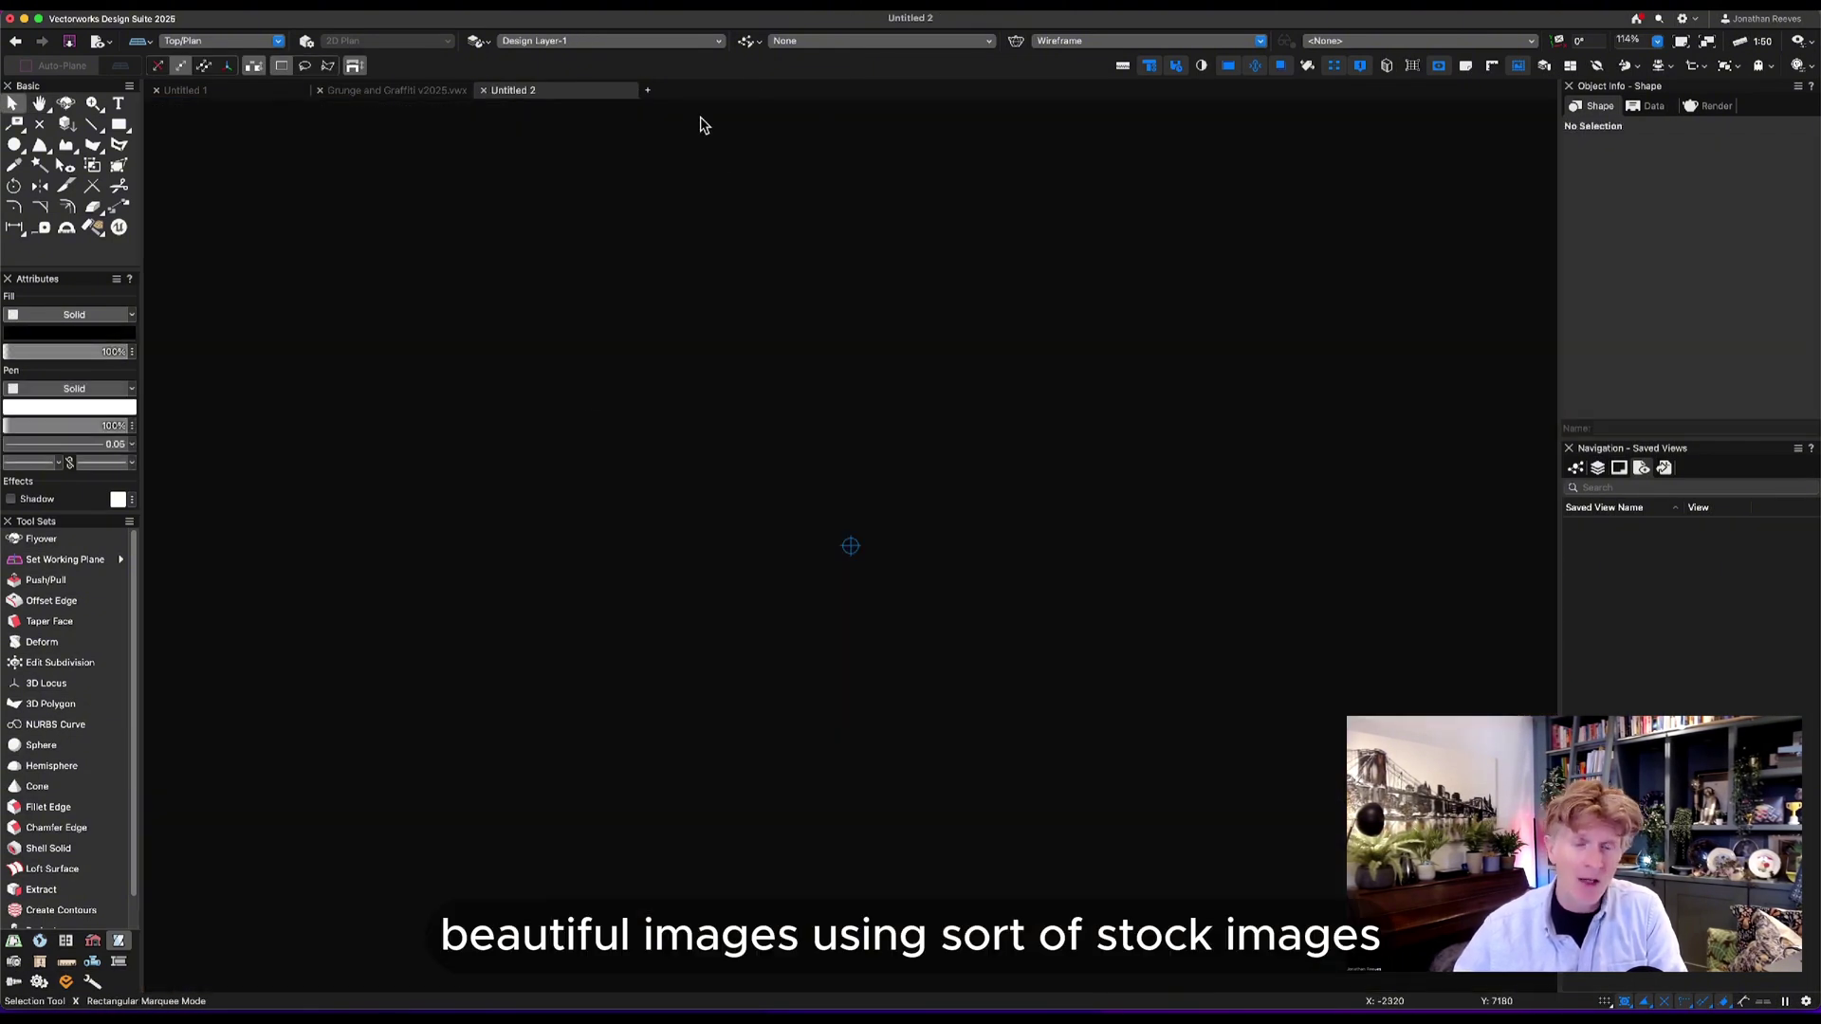
left_click(1233, 65)
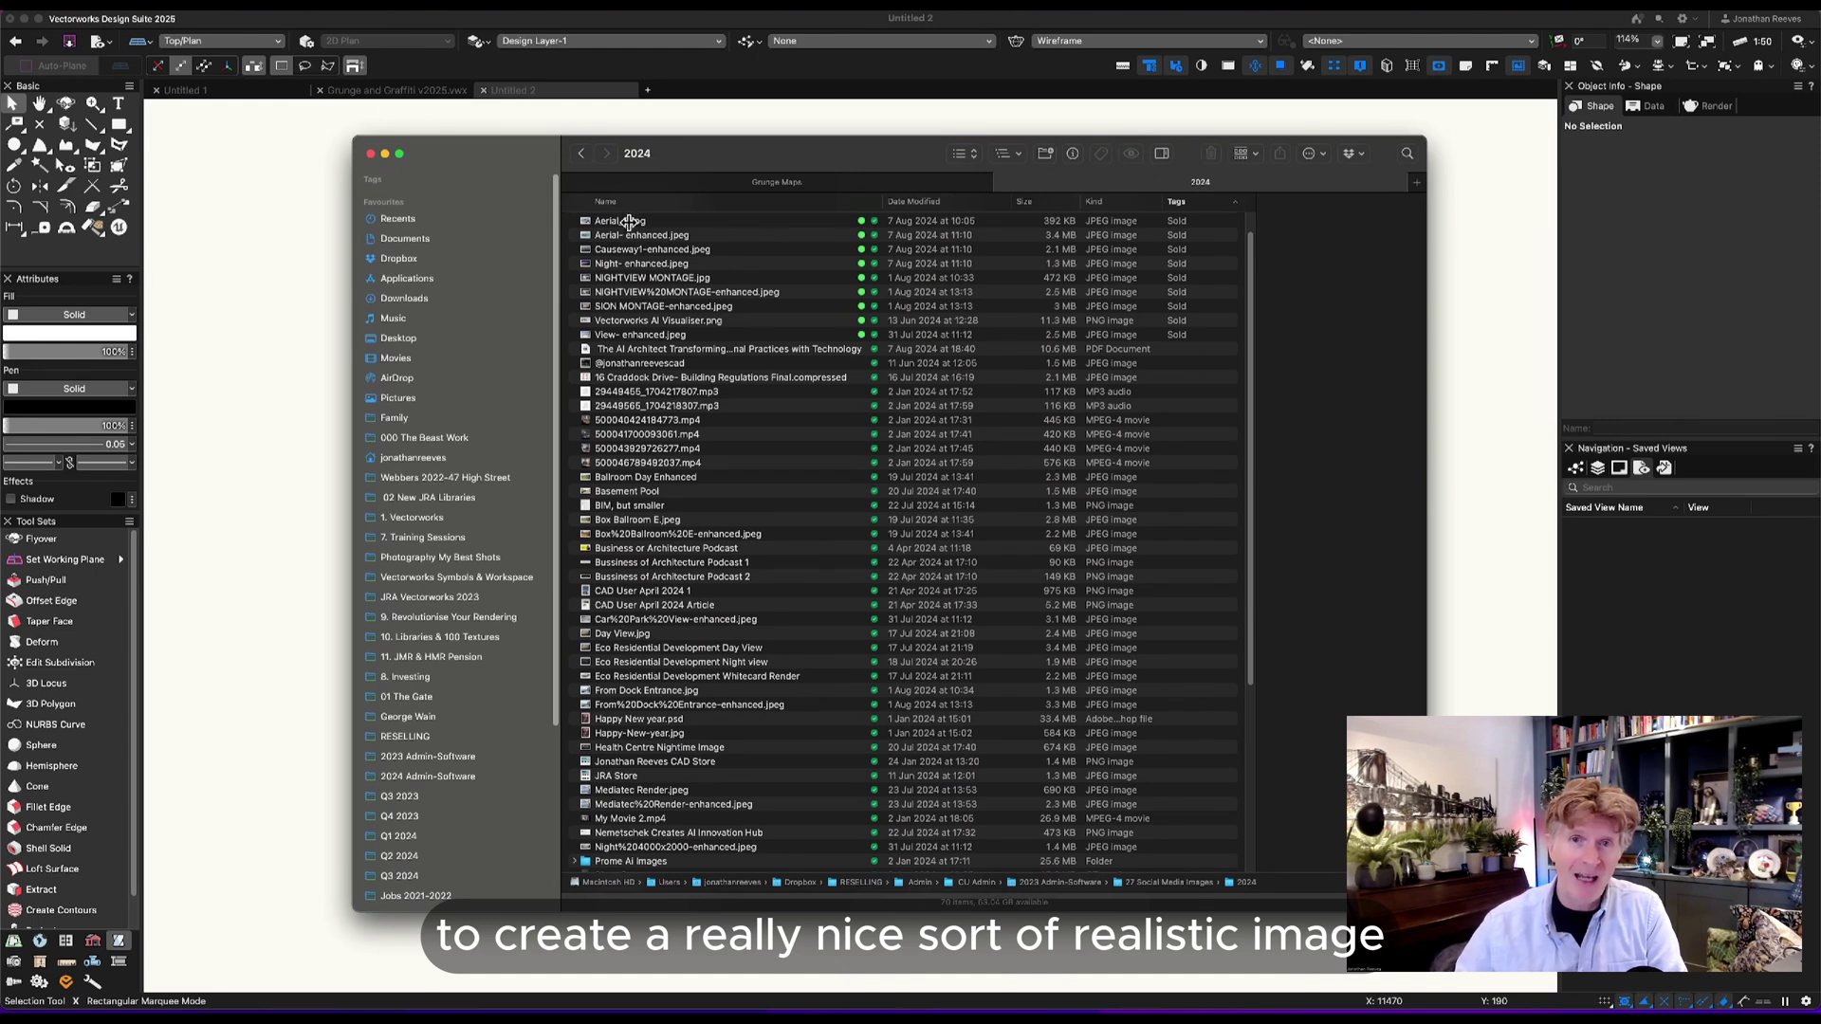
left_click(629, 224)
key("space")
key("Down")
key("Down")
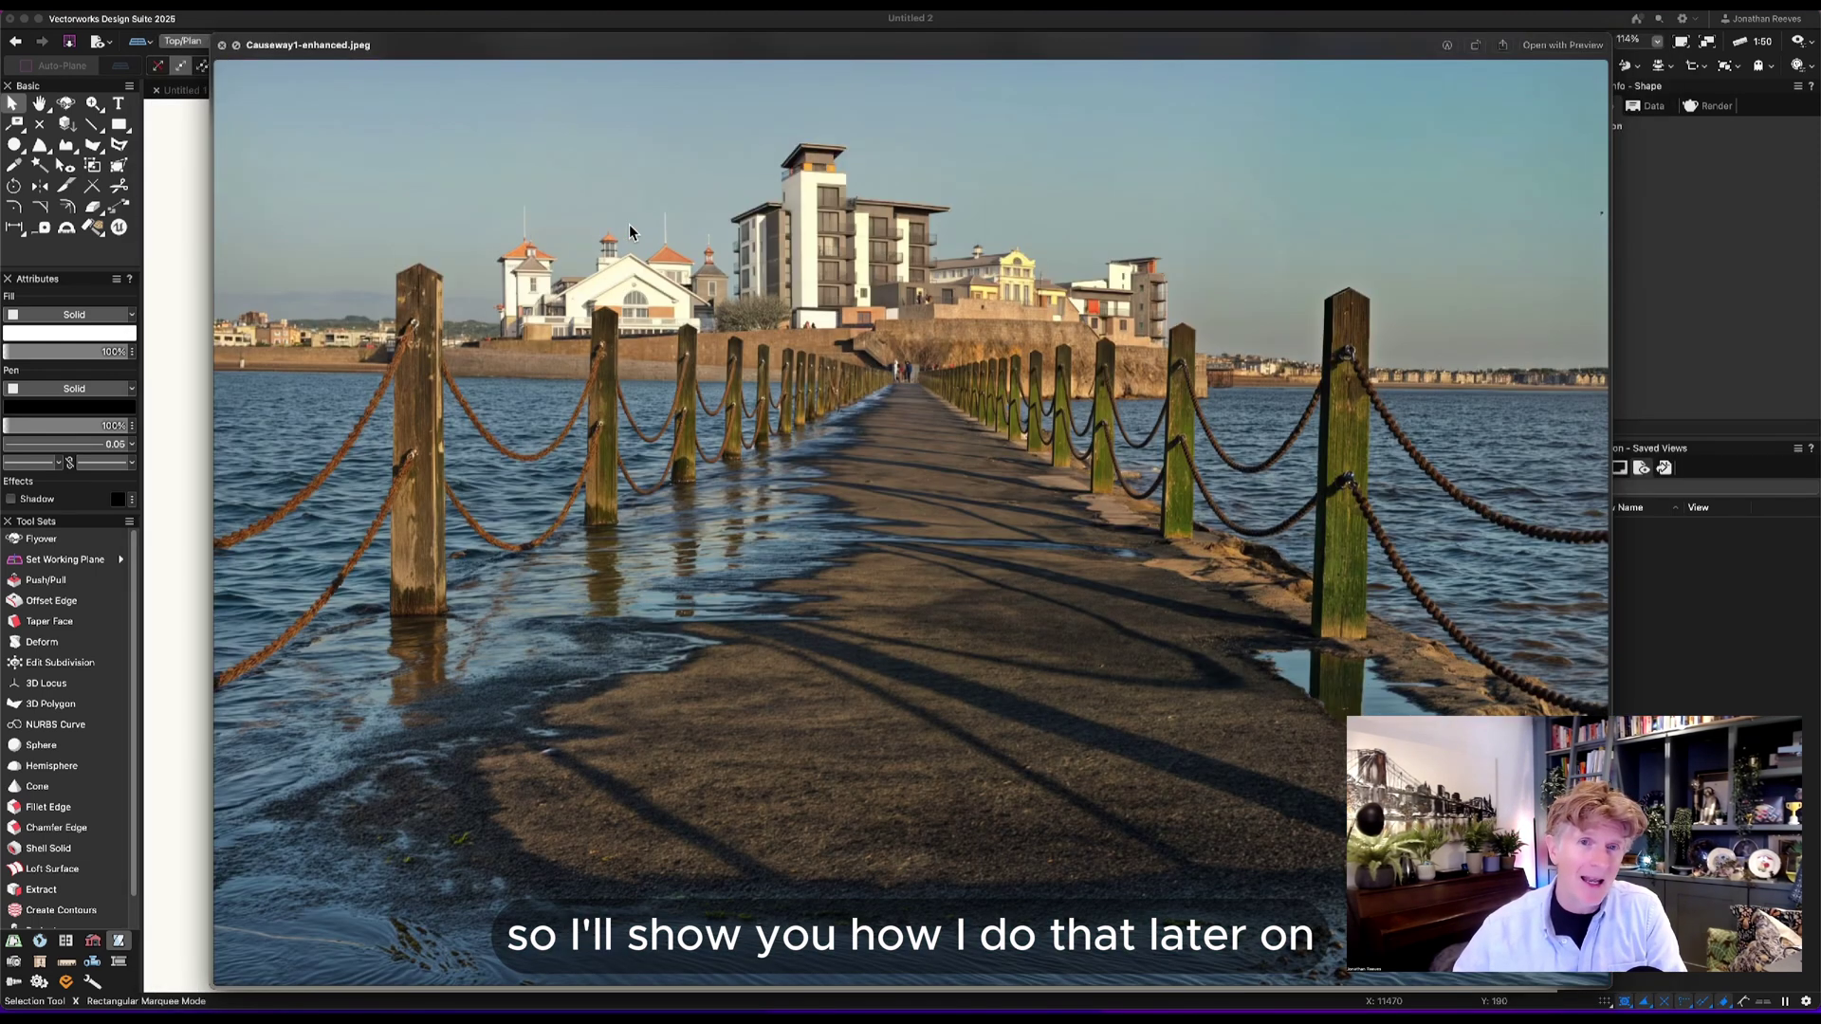
key("Down")
key("Down")
key("Down")
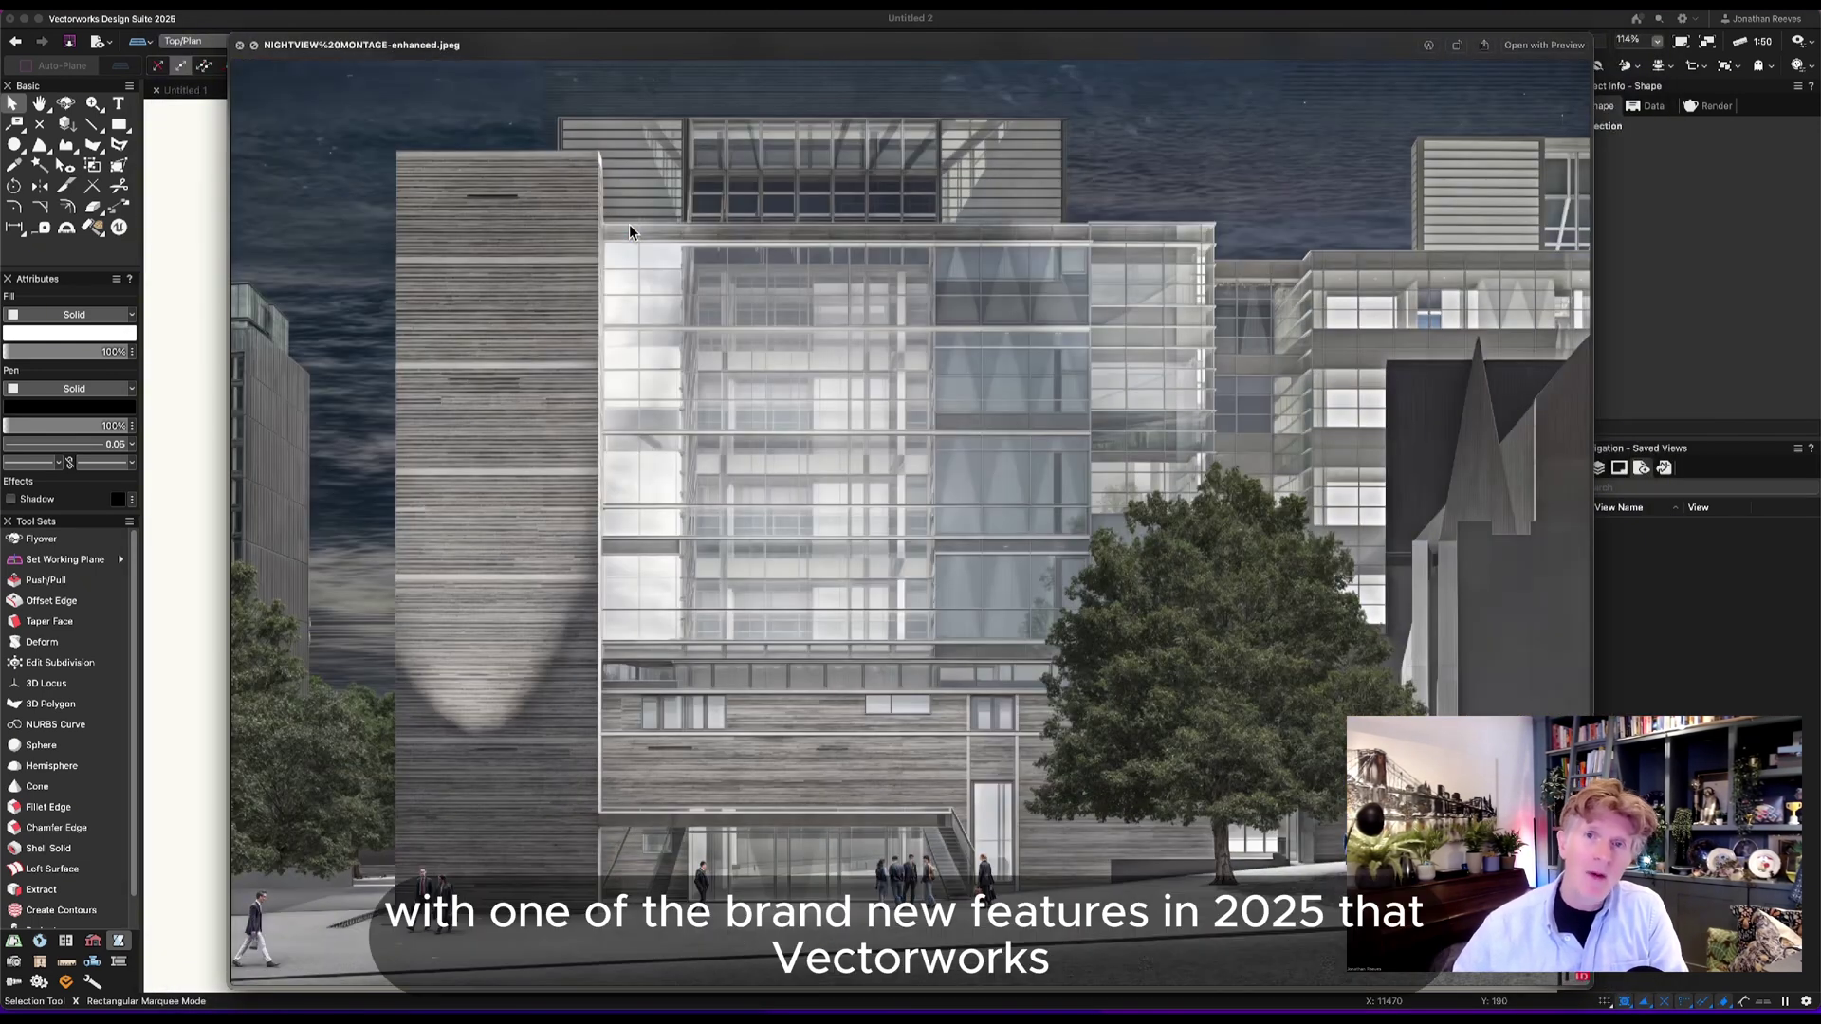
key("Down")
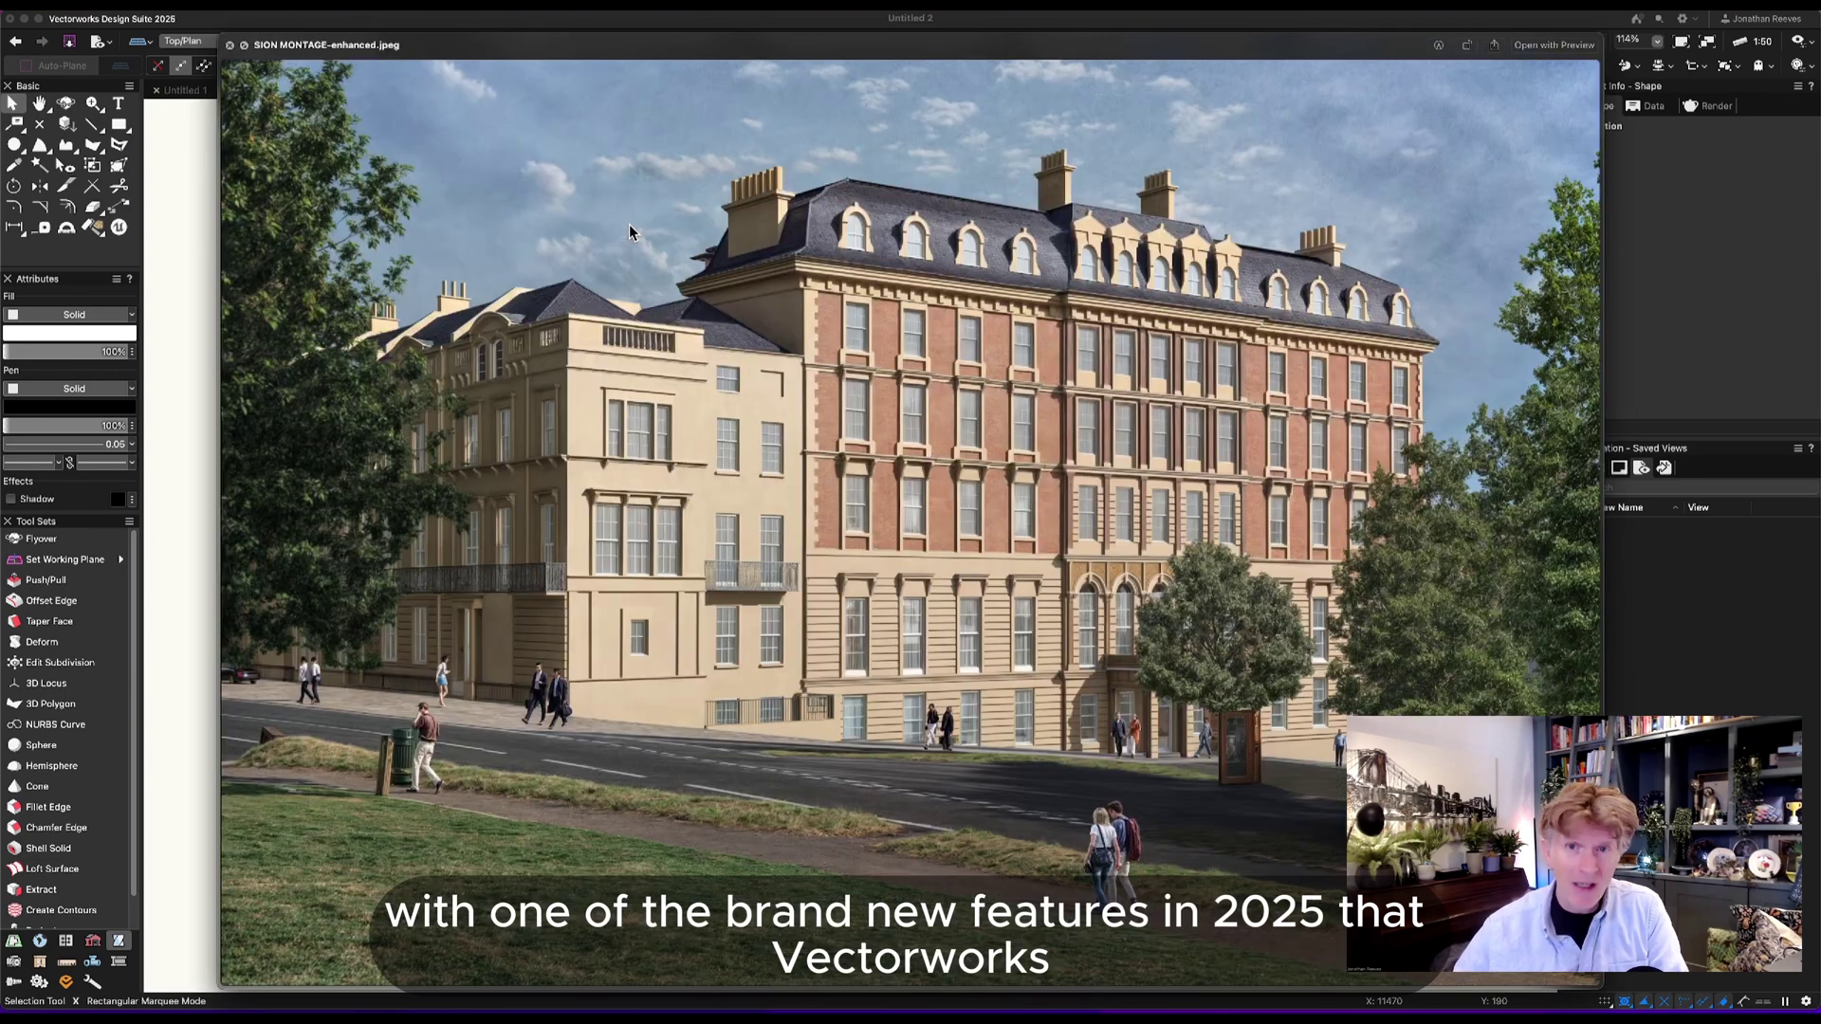
key("Down")
key("space")
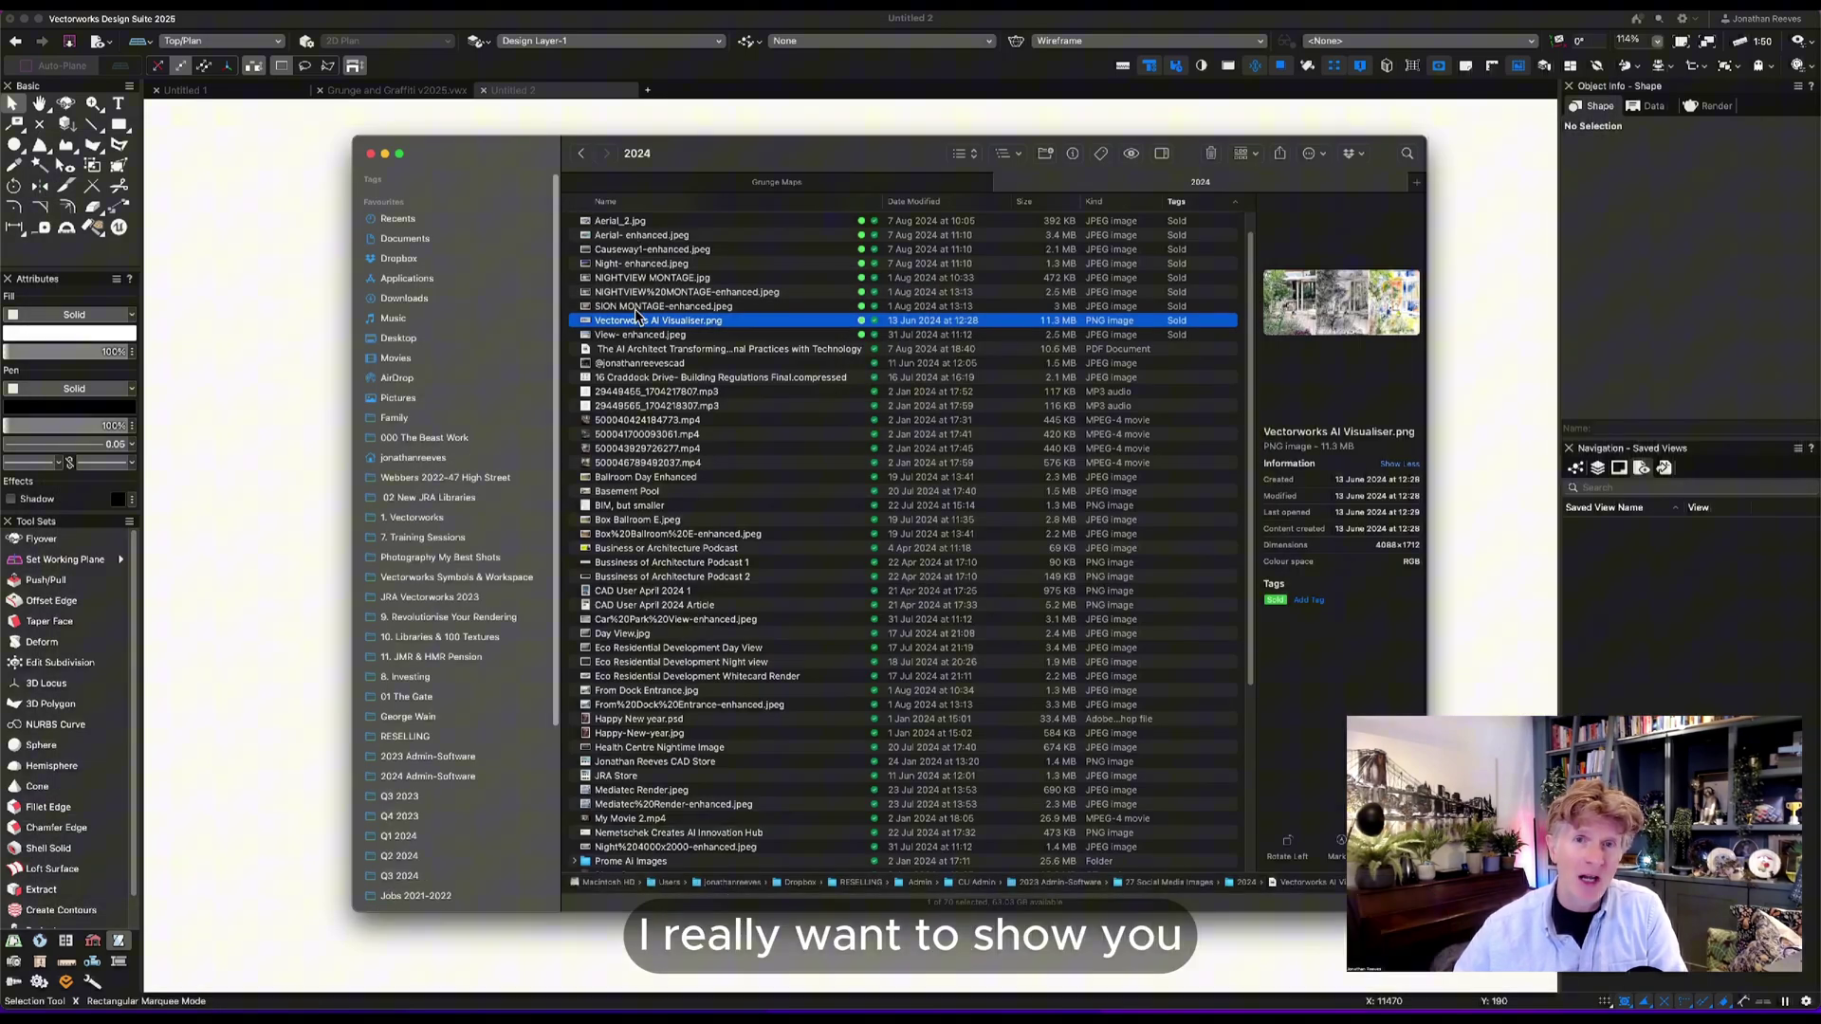
Select seven rendered images in Finder and drop them onto the drawing.
left_click(637, 294)
left_click(645, 222, "super")
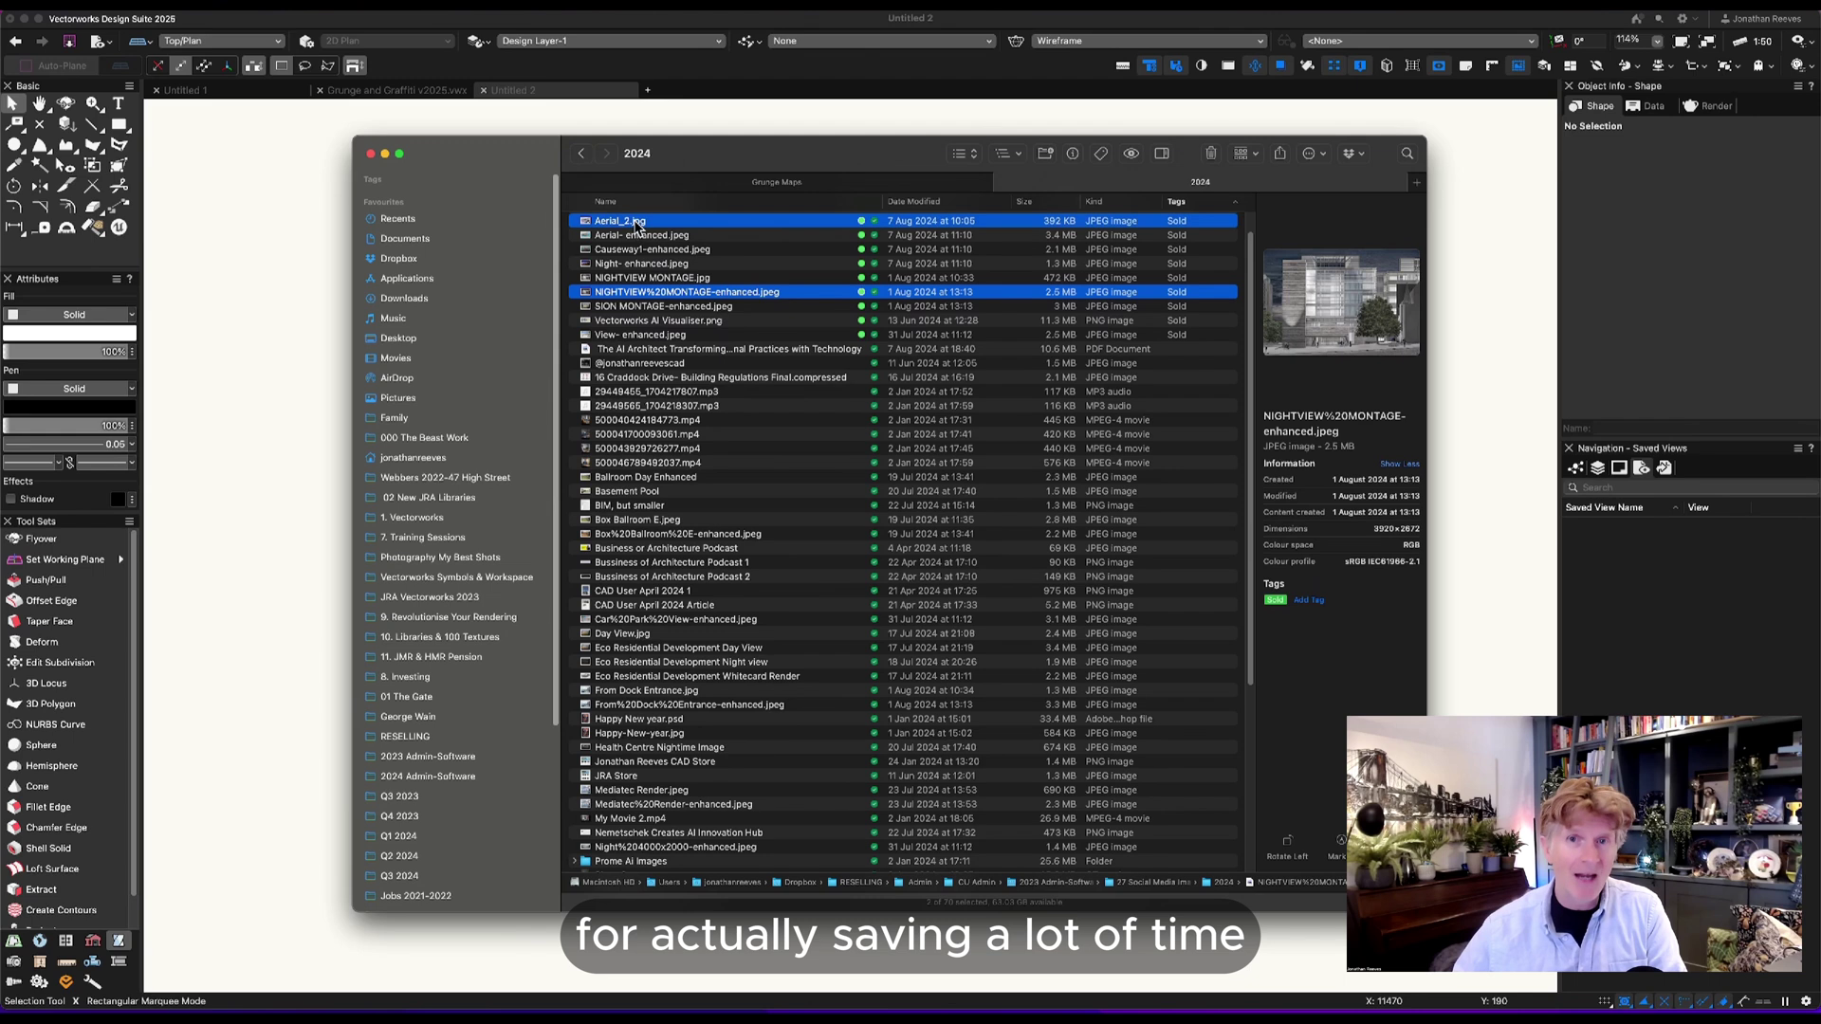
left_click(643, 264, "super")
left_click(657, 321, "super")
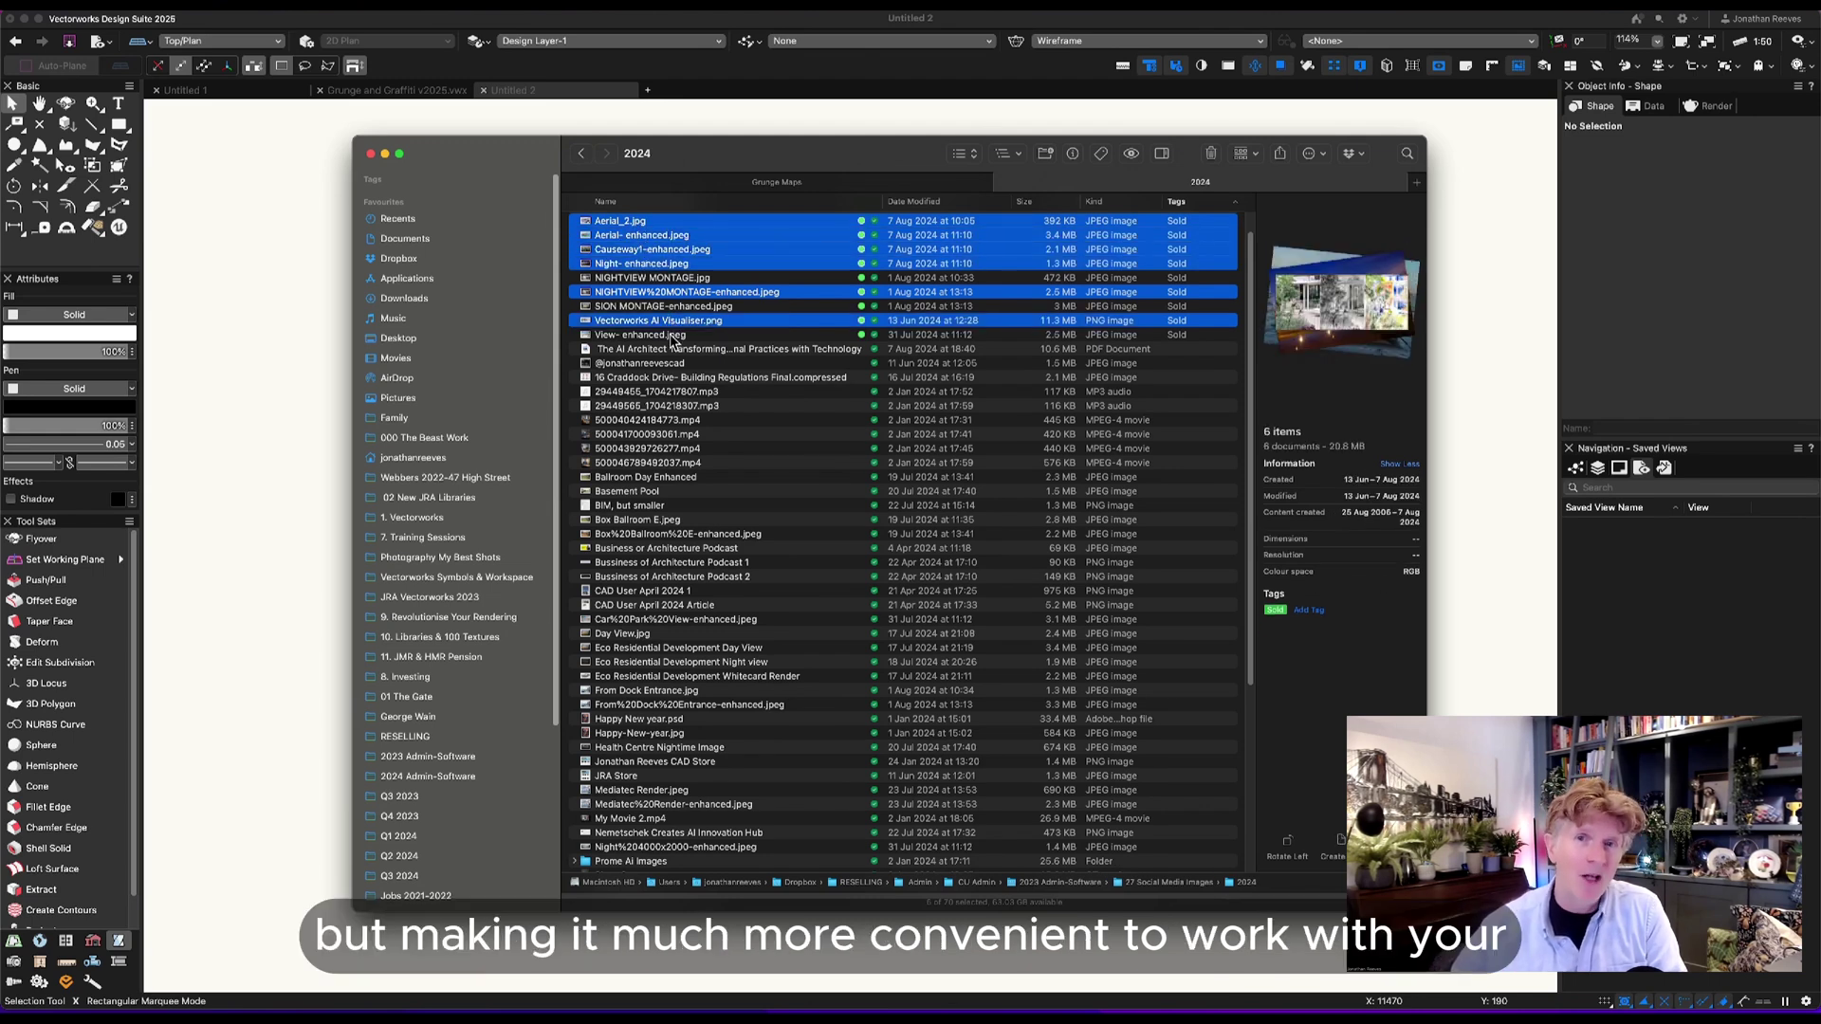
left_click_drag(545, 166, 834, 164)
left_click_drag(856, 247, 795, 484)
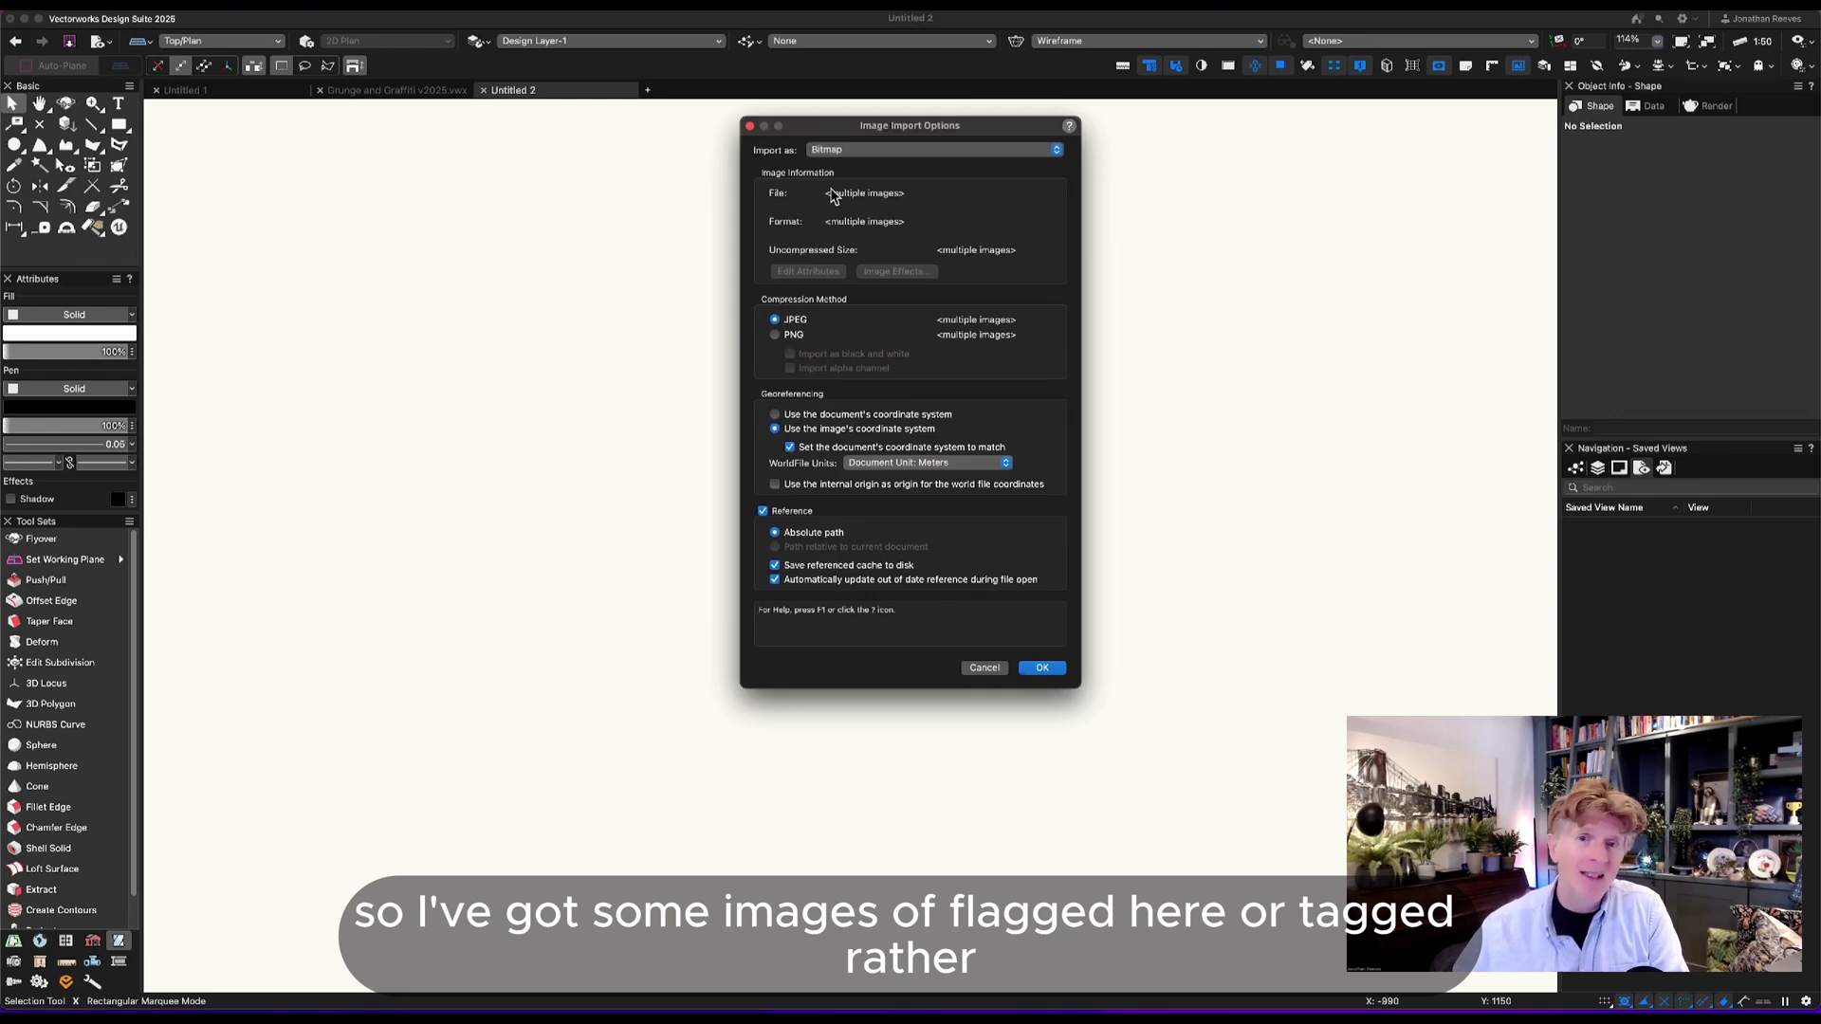
Import the images as referenced bitmaps with PNG compression.
left_click(911, 150)
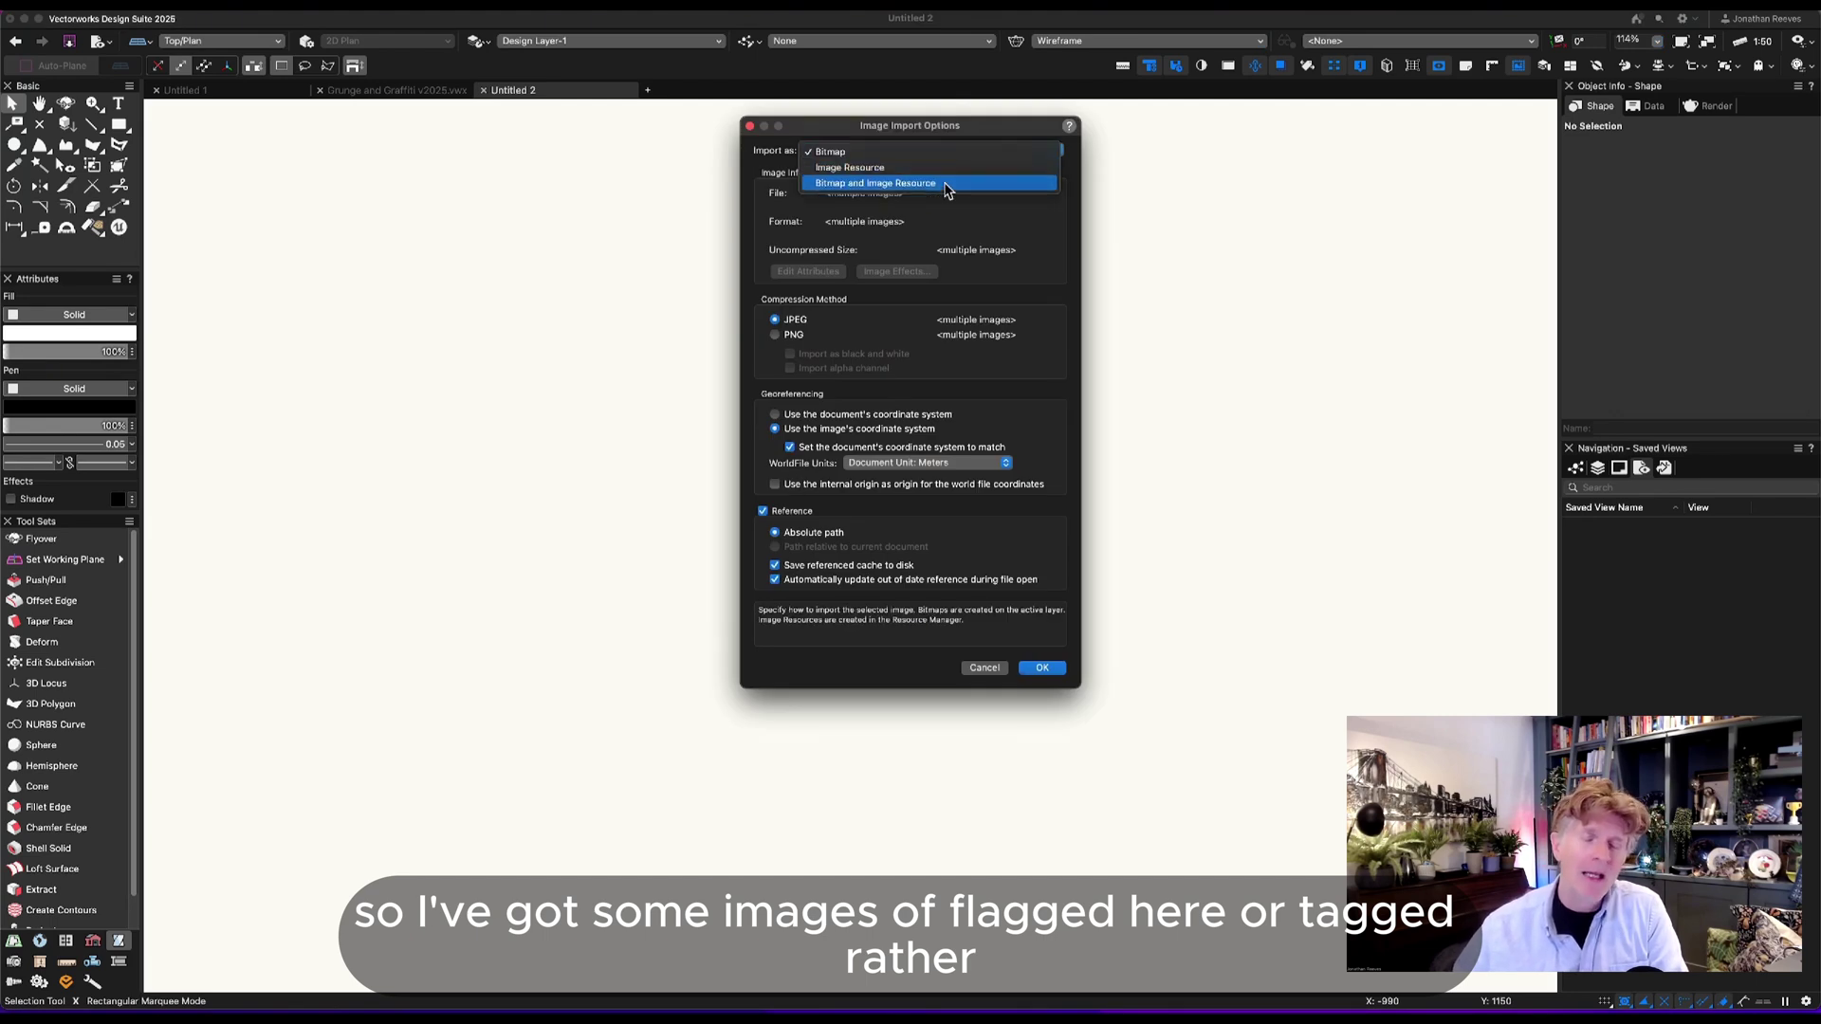
left_click(1146, 250)
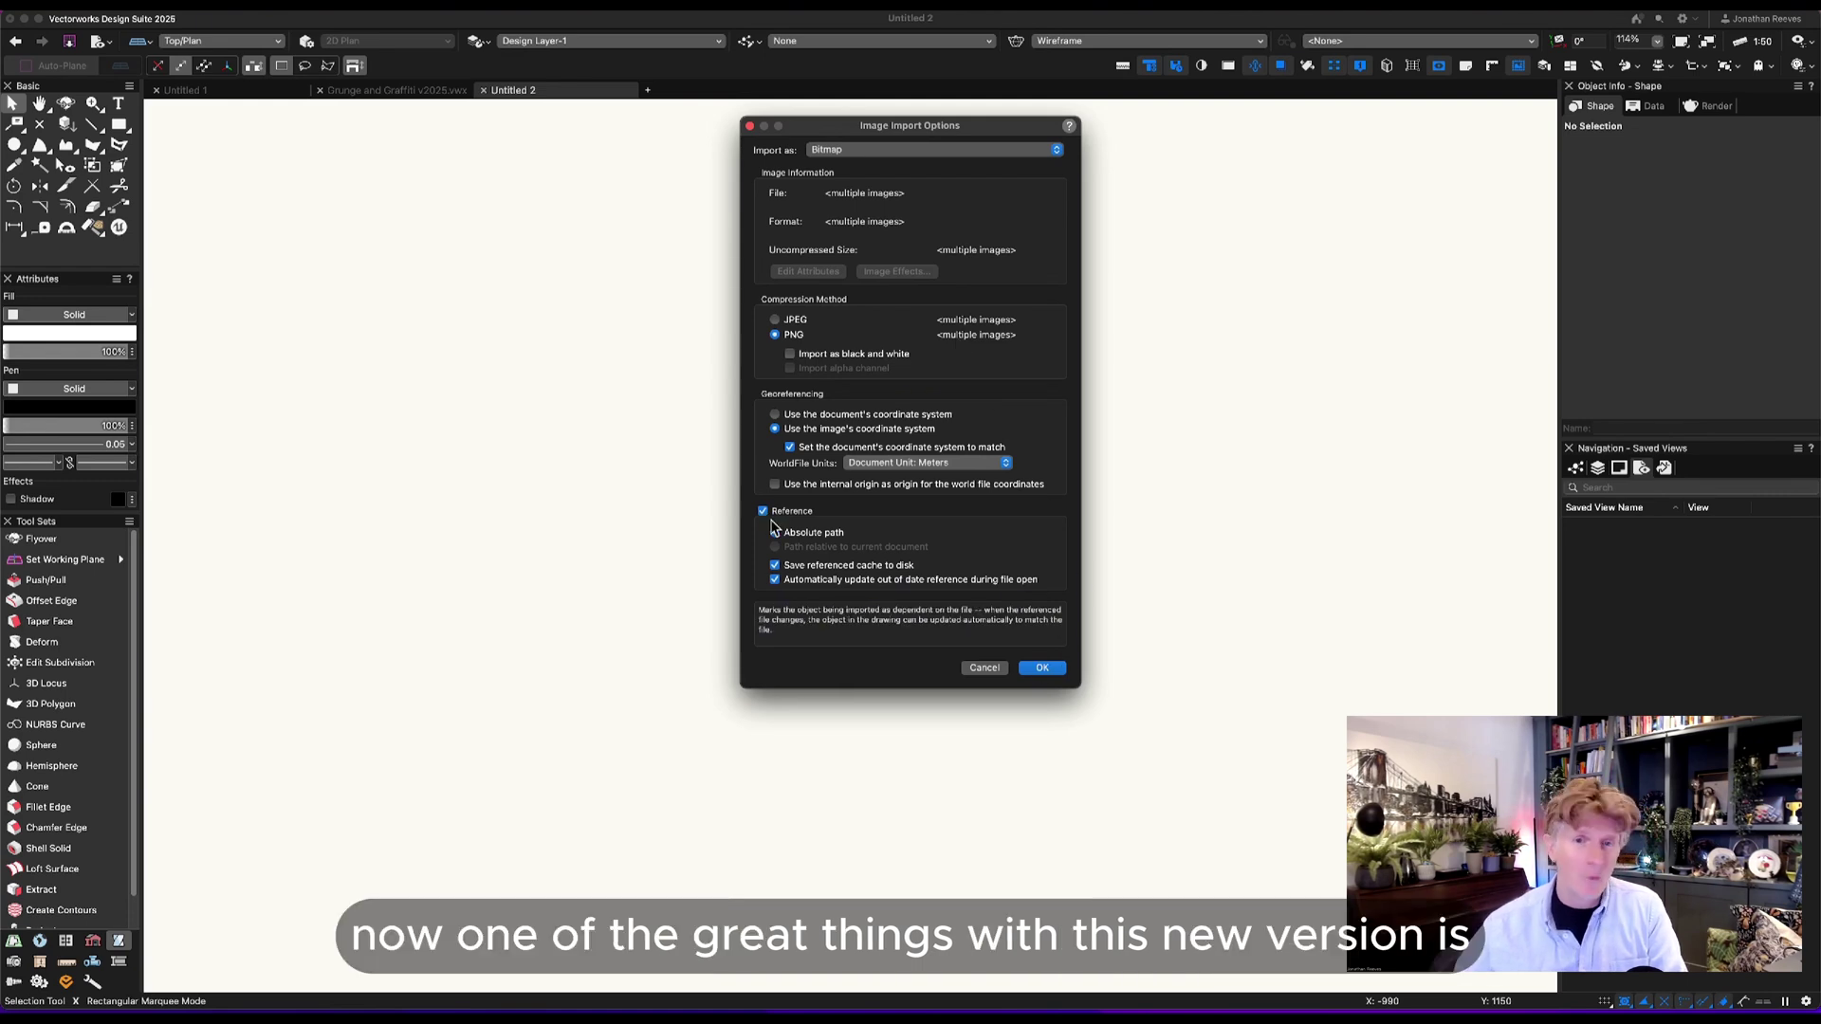
left_click(1041, 668)
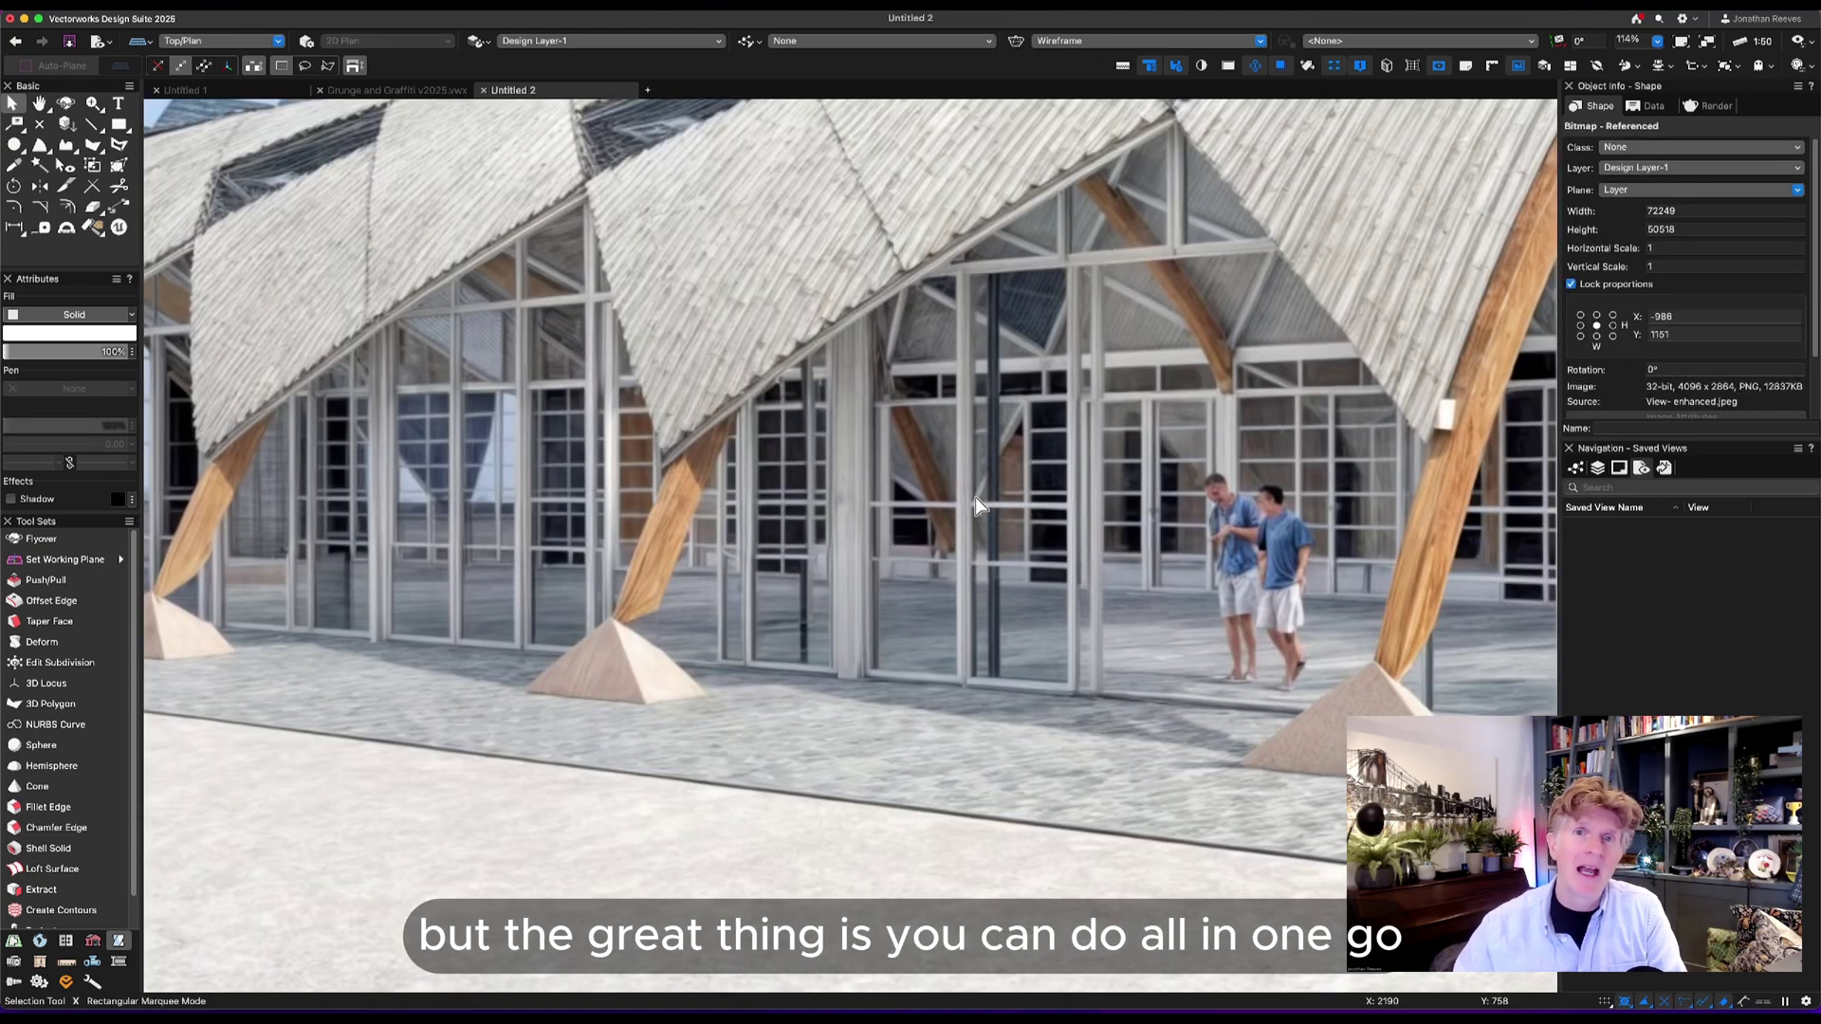
Drag the imported images into a top and a bottom row.
scroll(975, 497, "down", 10)
scroll(975, 497, "down", 3)
scroll(958, 509, "down", 2)
left_click_drag(944, 513, 1172, 517)
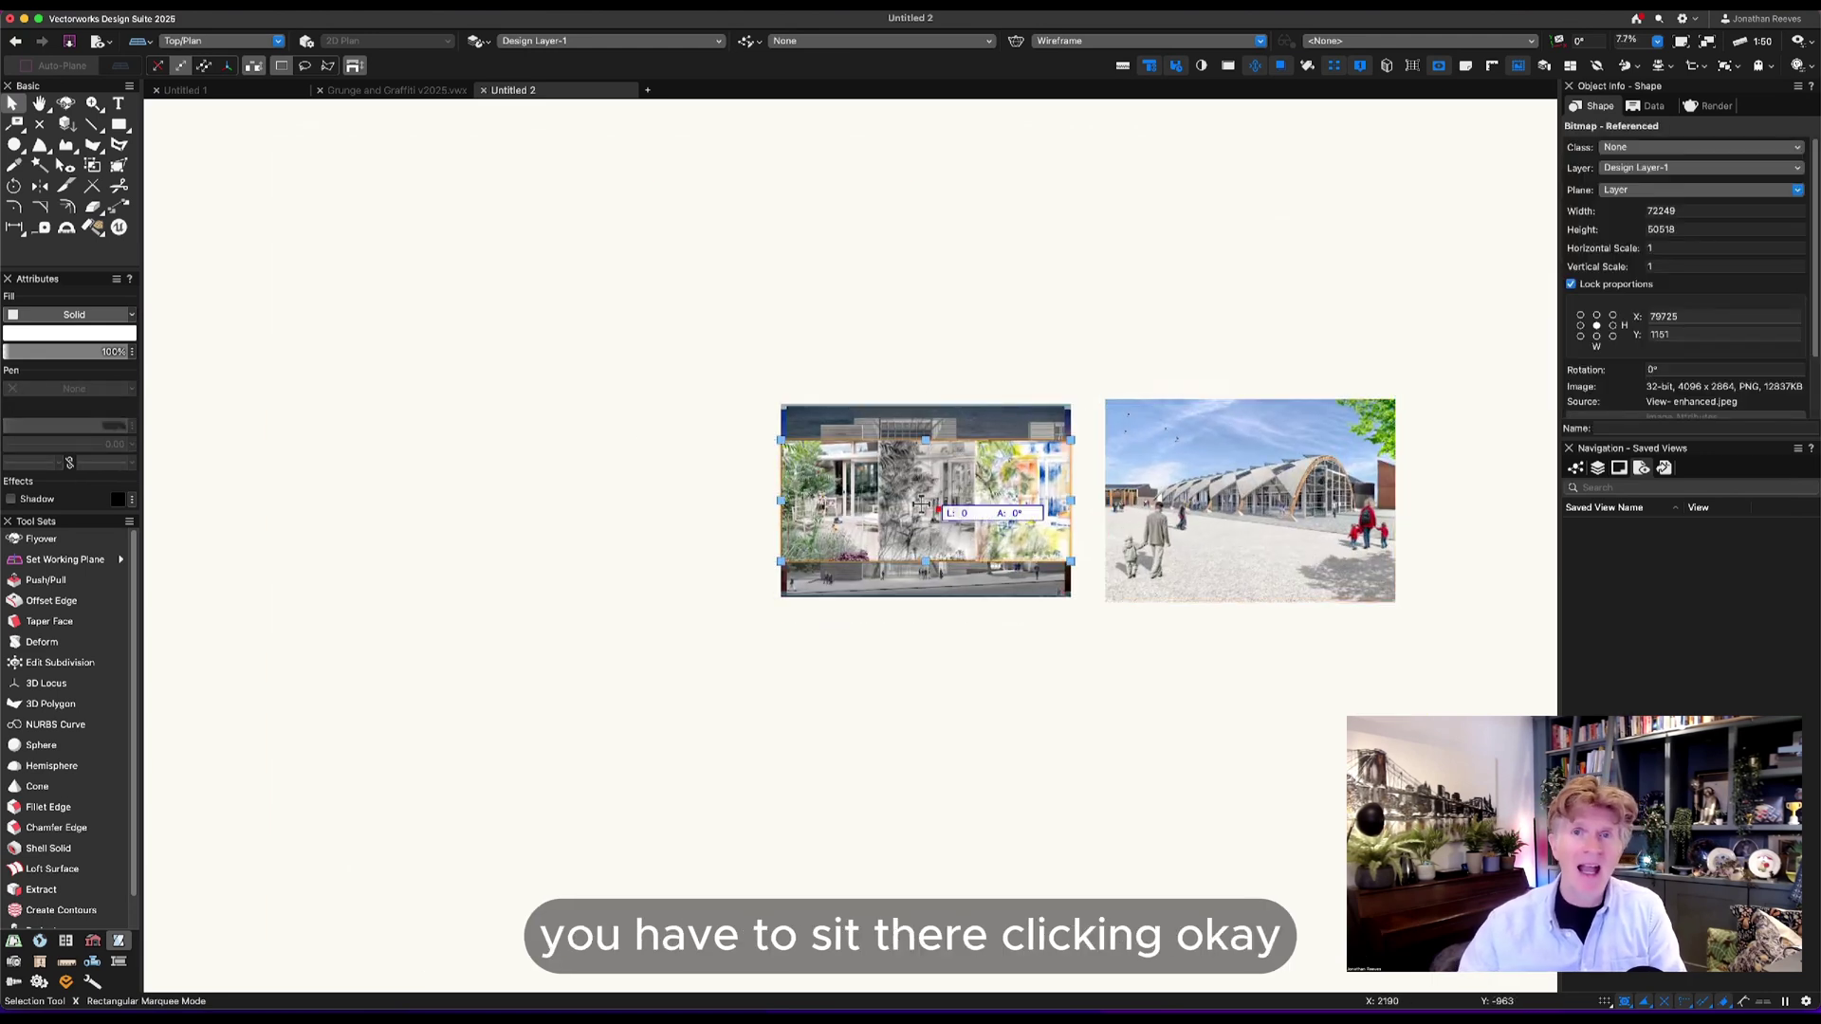
left_click_drag(939, 510, 528, 509)
left_click_drag(858, 517, 857, 304)
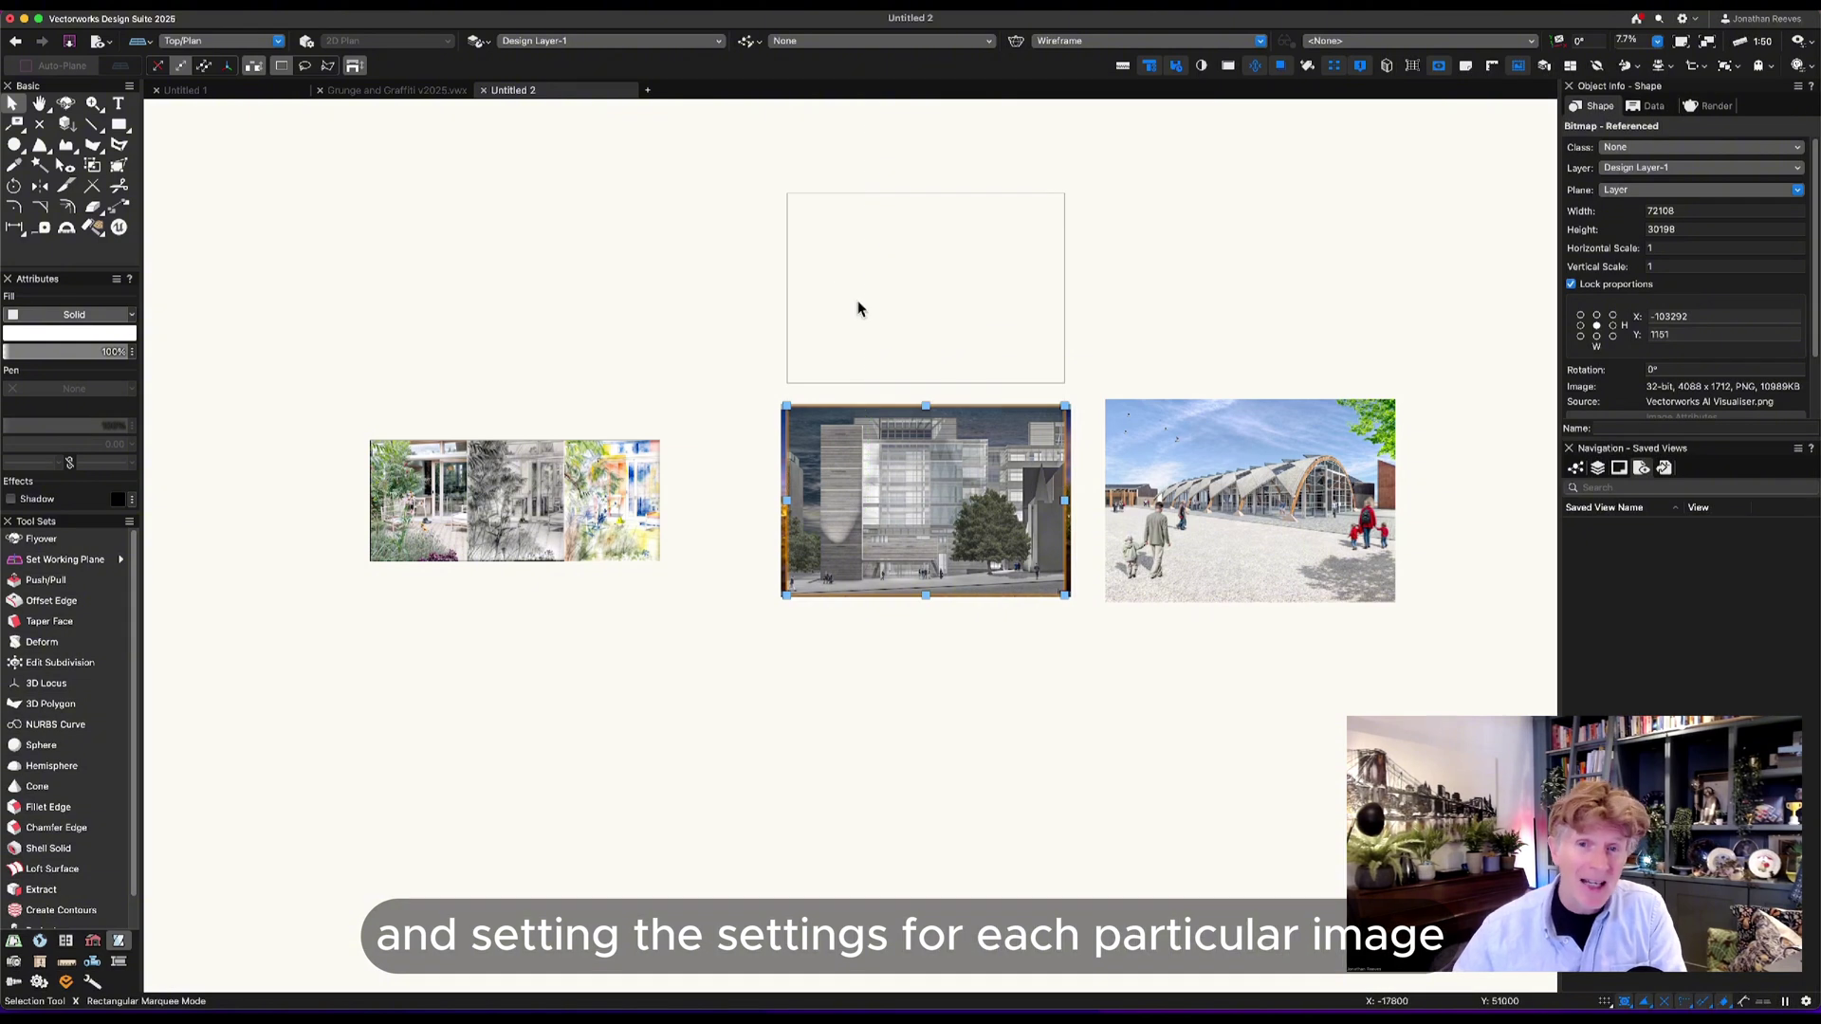
mouse_move(884, 529)
left_mouse_down()
mouse_move(884, 612)
mouse_move(476, 295)
left_mouse_up()
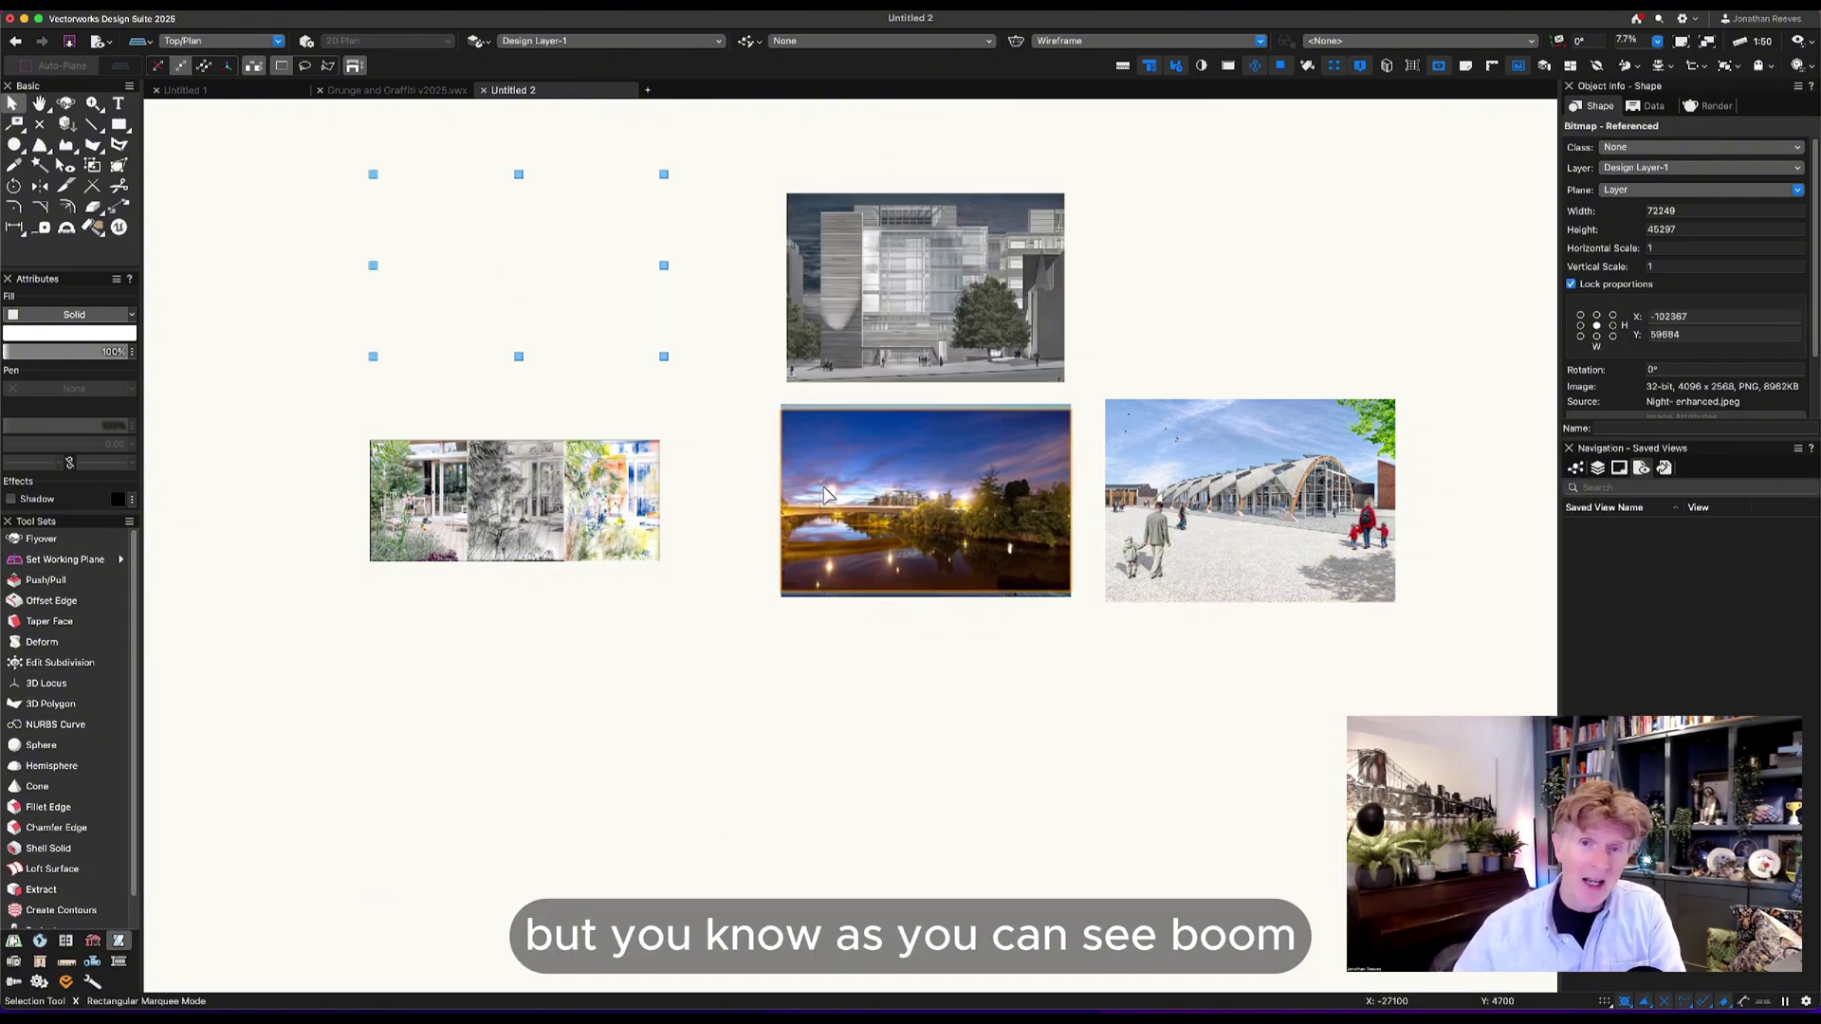
left_click_drag(891, 516, 1307, 232)
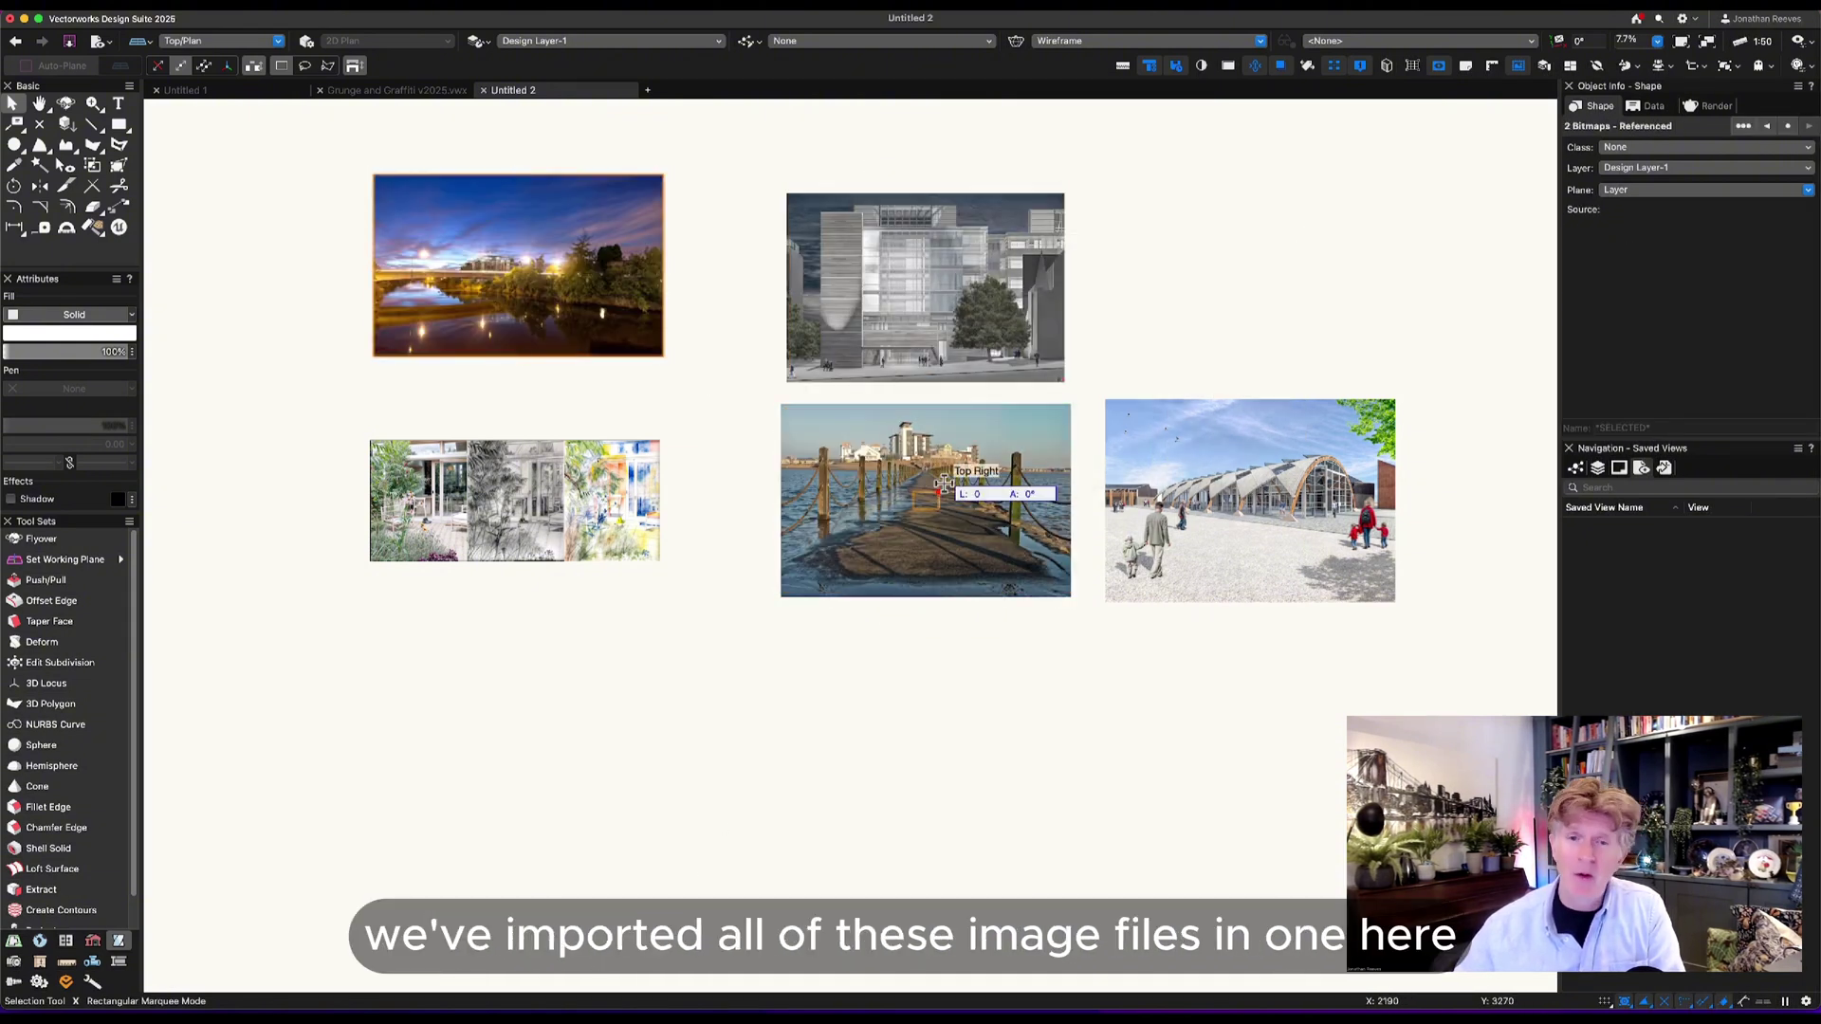
left_click_drag(944, 484, 1269, 273)
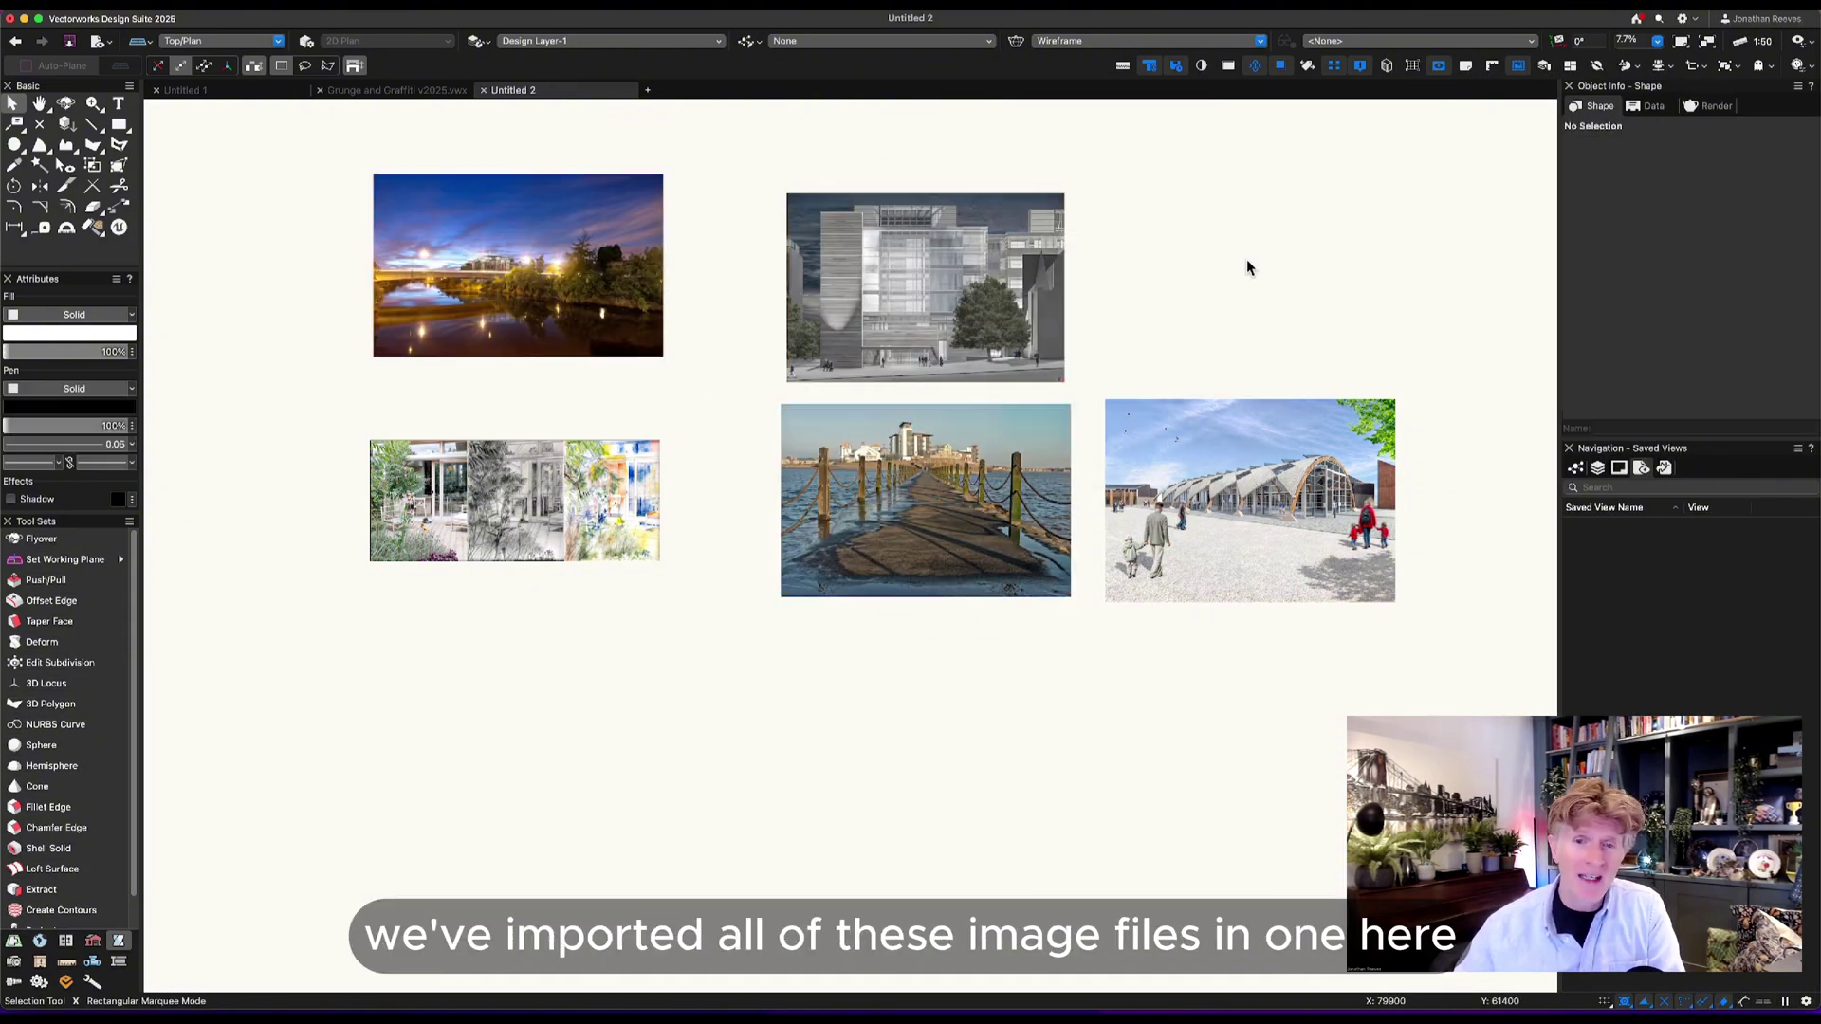
left_click(953, 479)
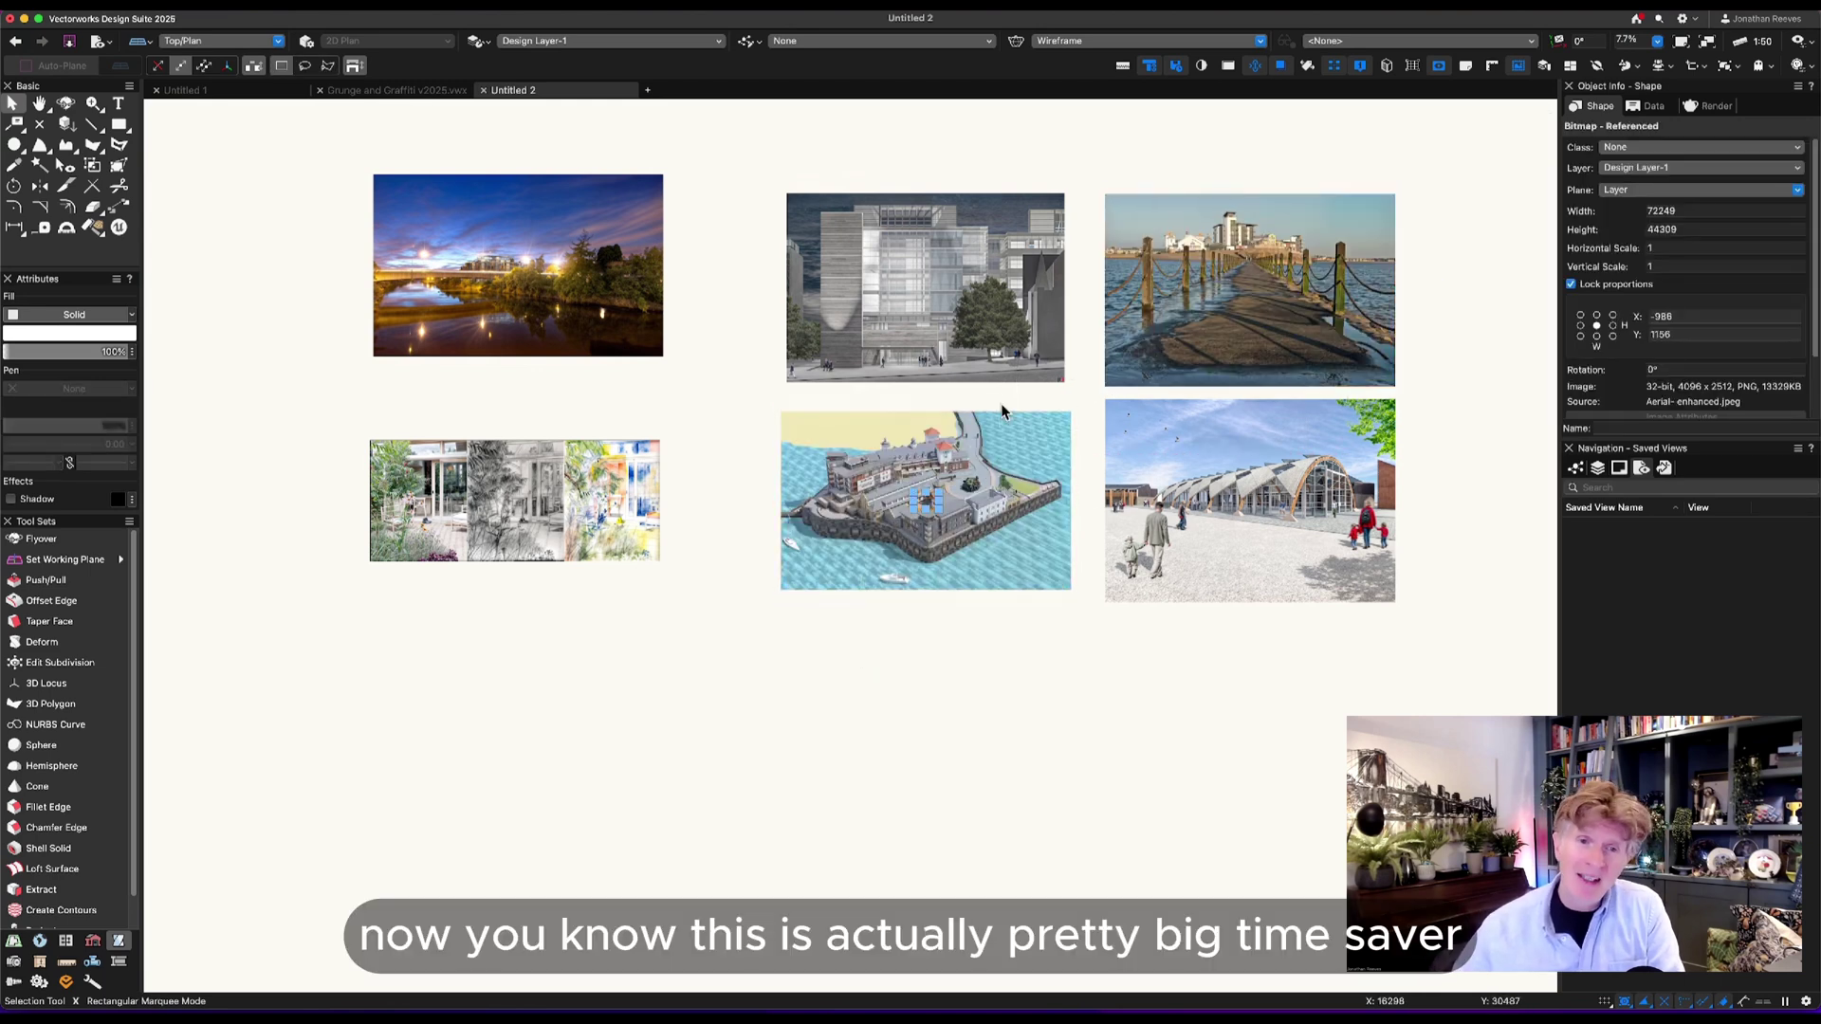
Bottom-align the three top-row images and distribute their spacing evenly.
left_click_drag(332, 111, 1464, 408)
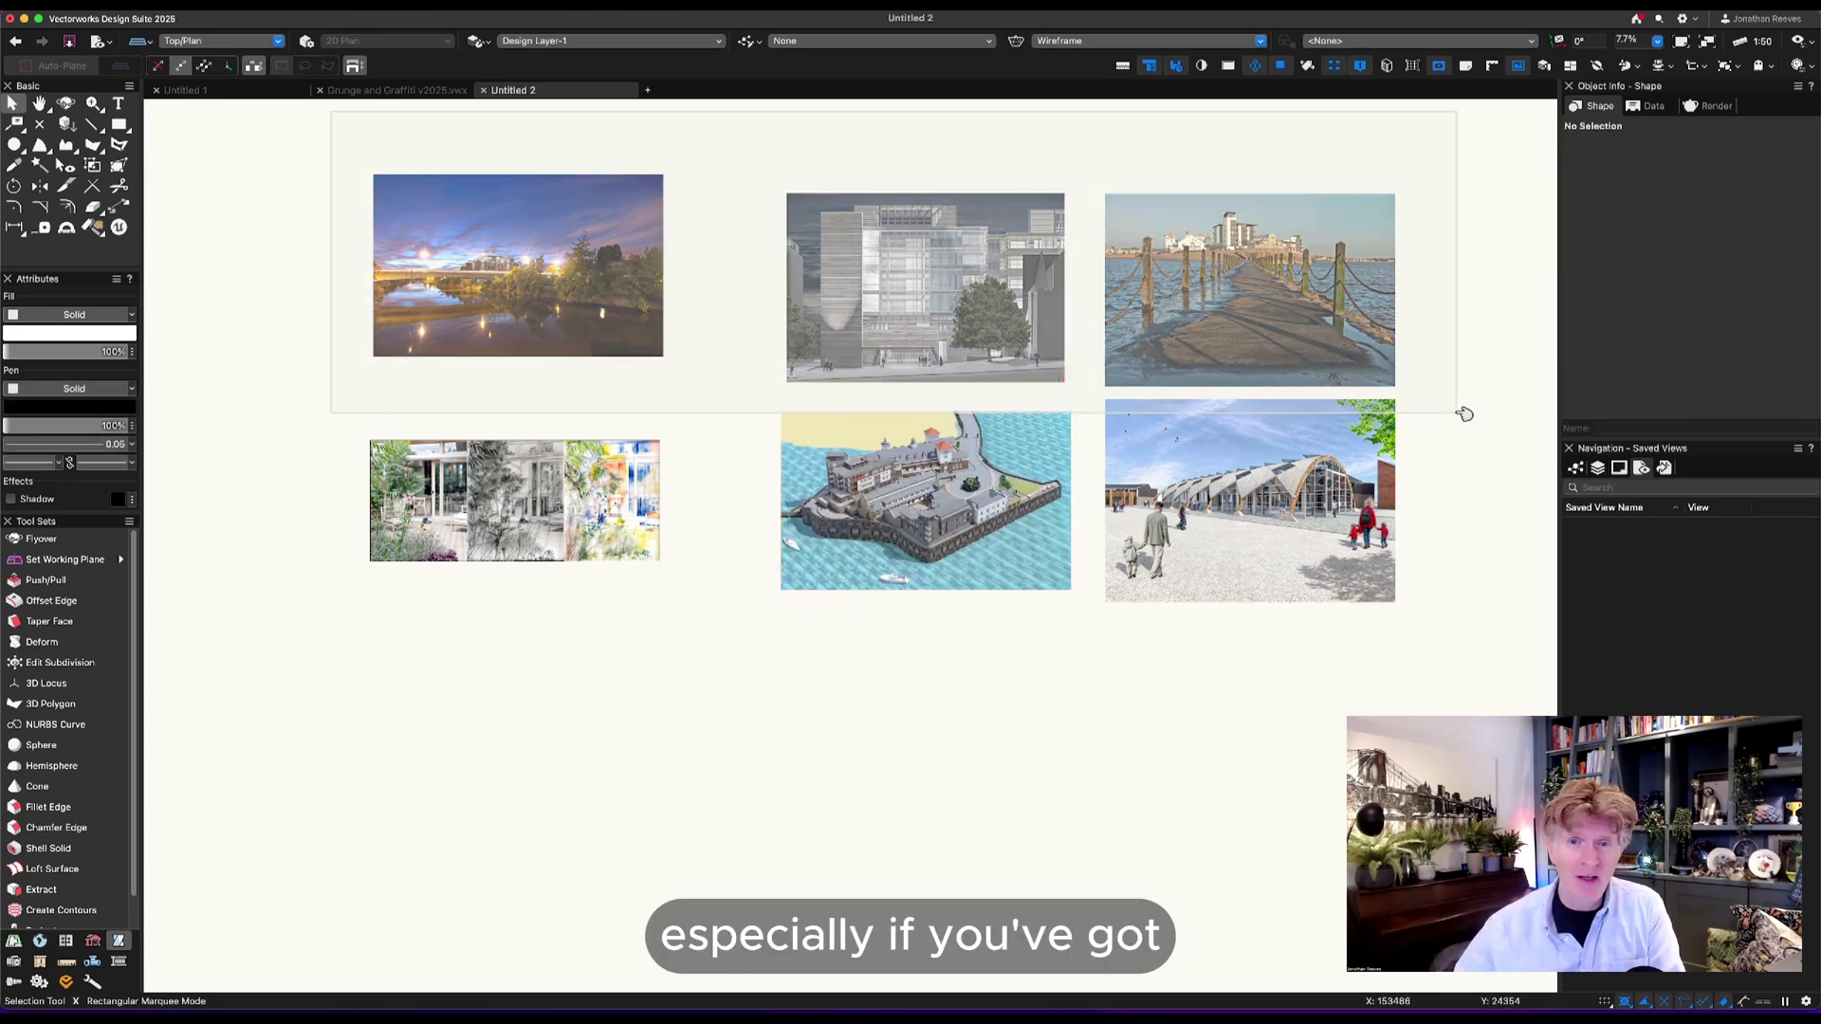
right_click(908, 237)
left_click(939, 423)
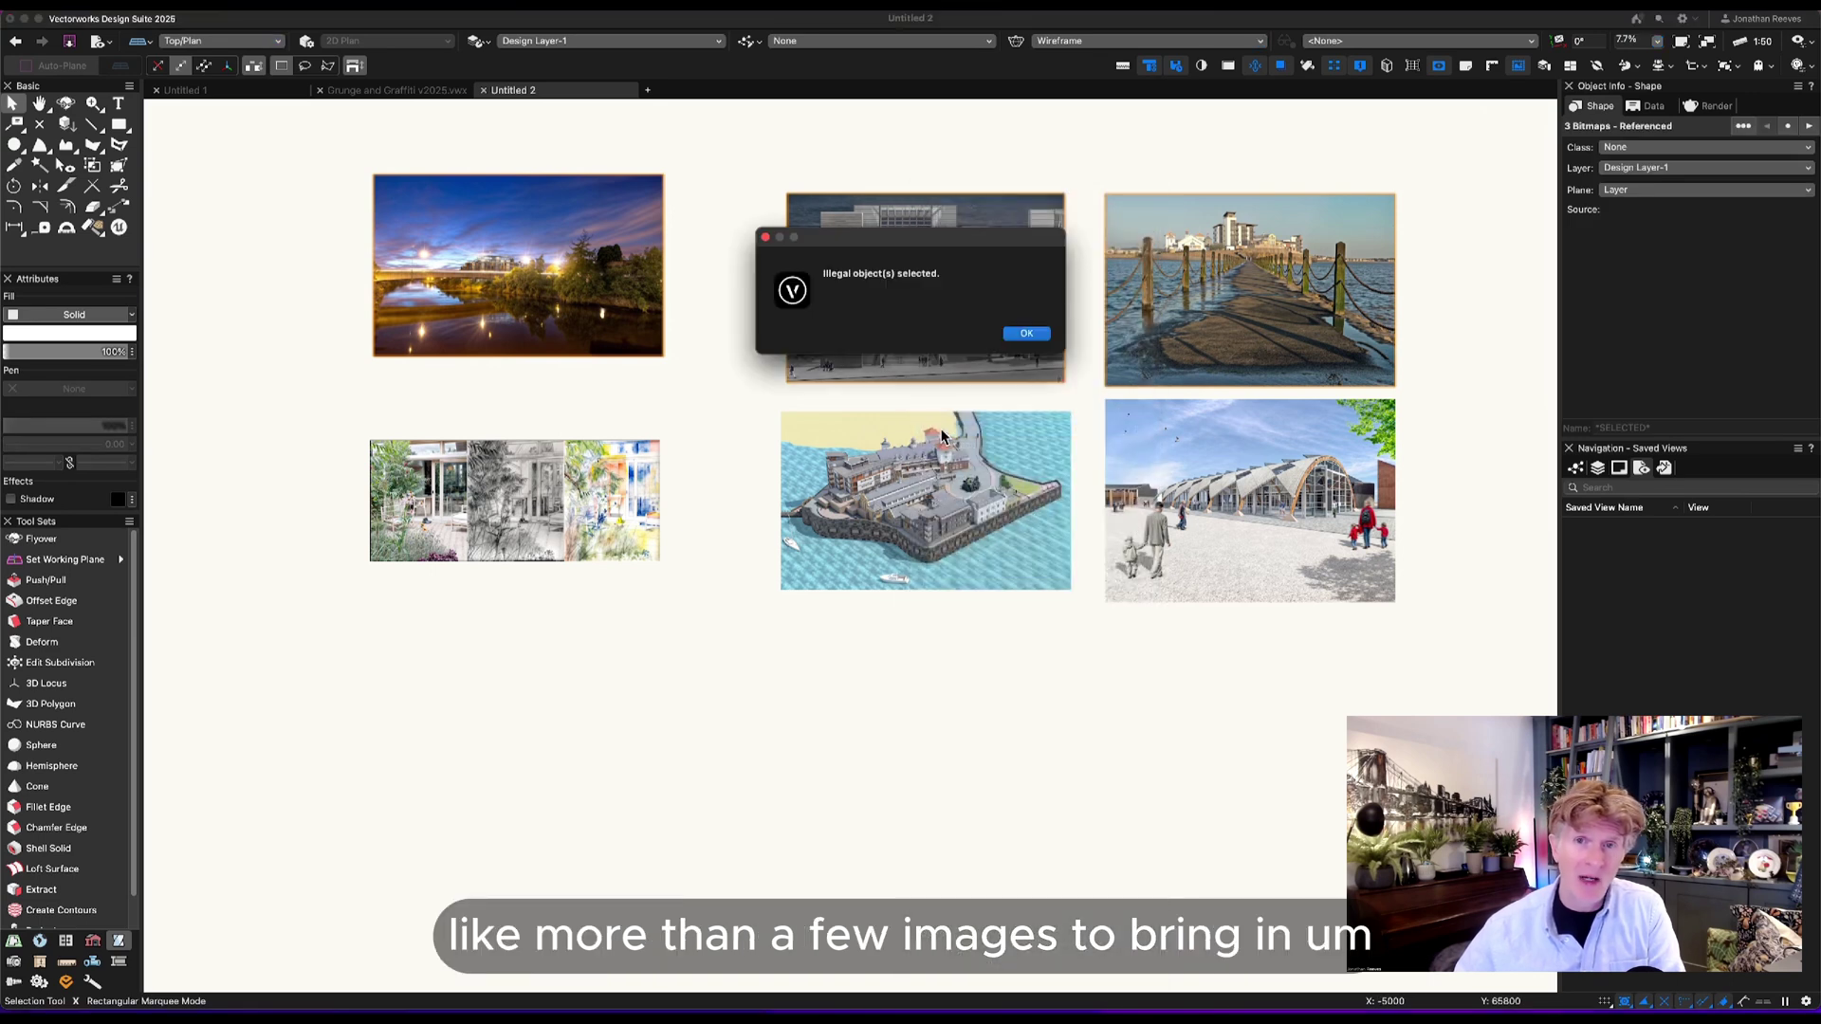
right_click(868, 183)
left_click(943, 496)
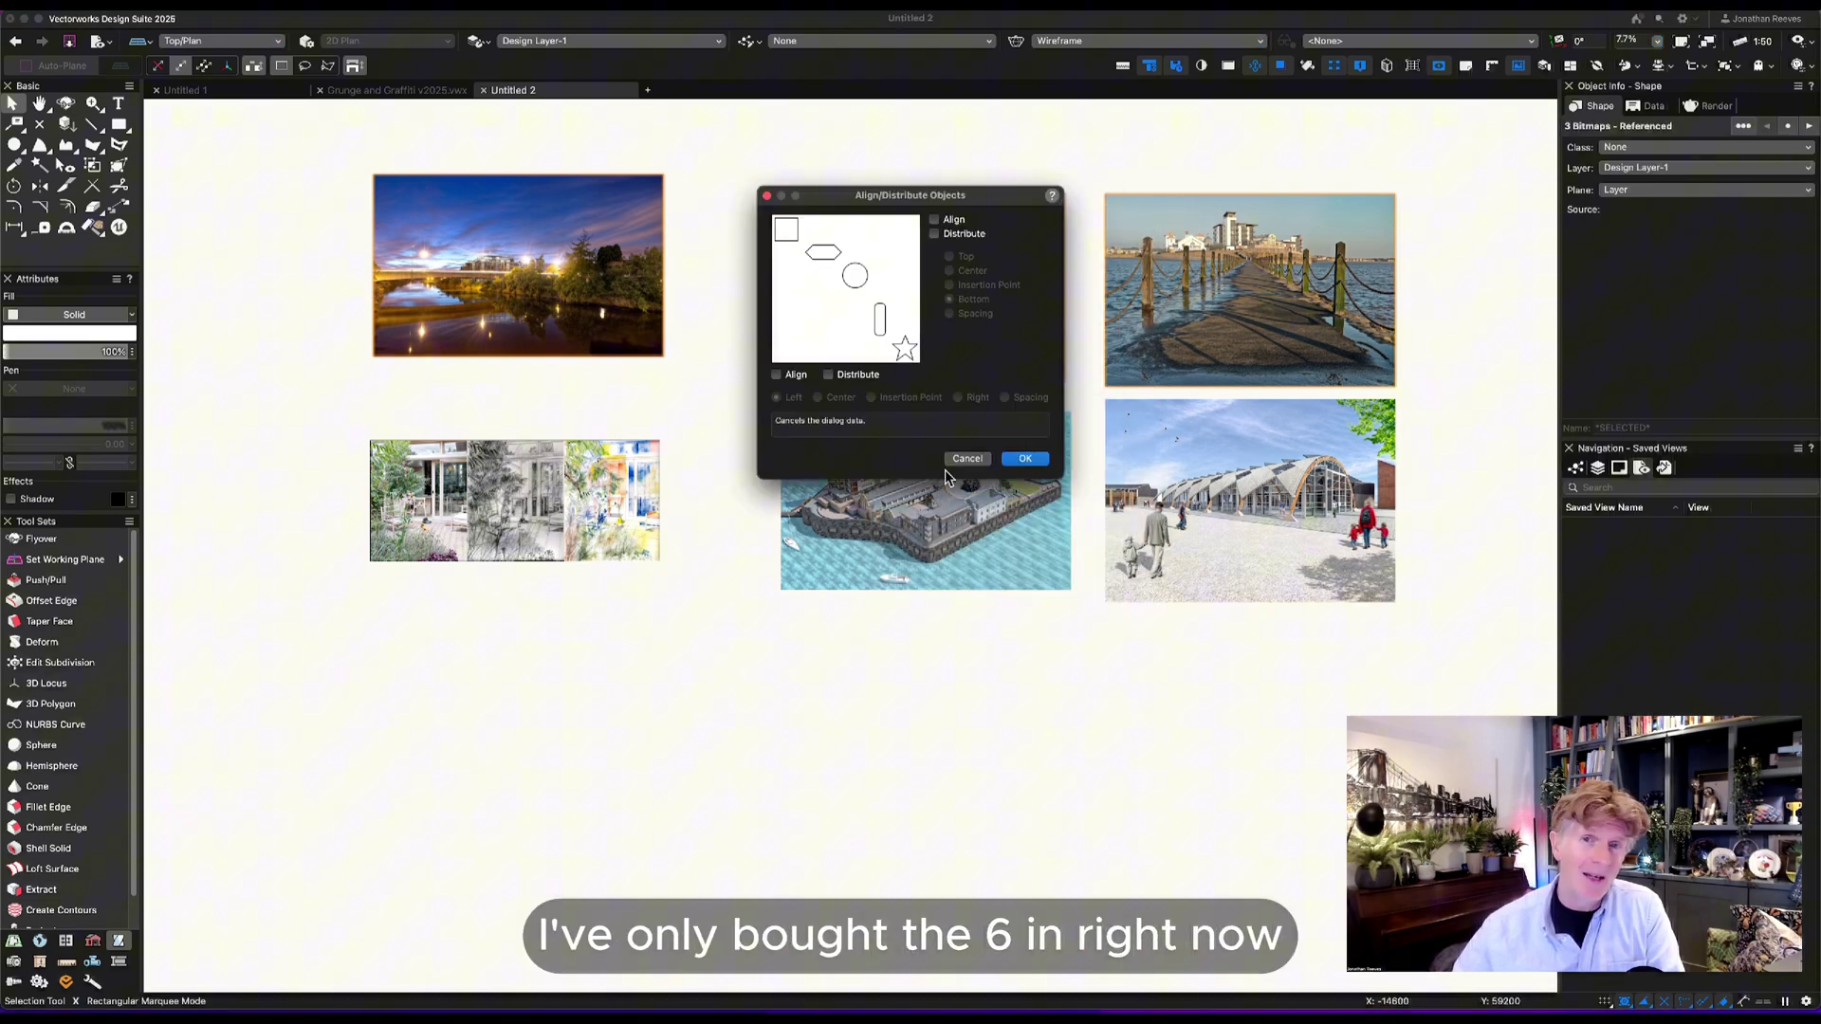
left_click(936, 220)
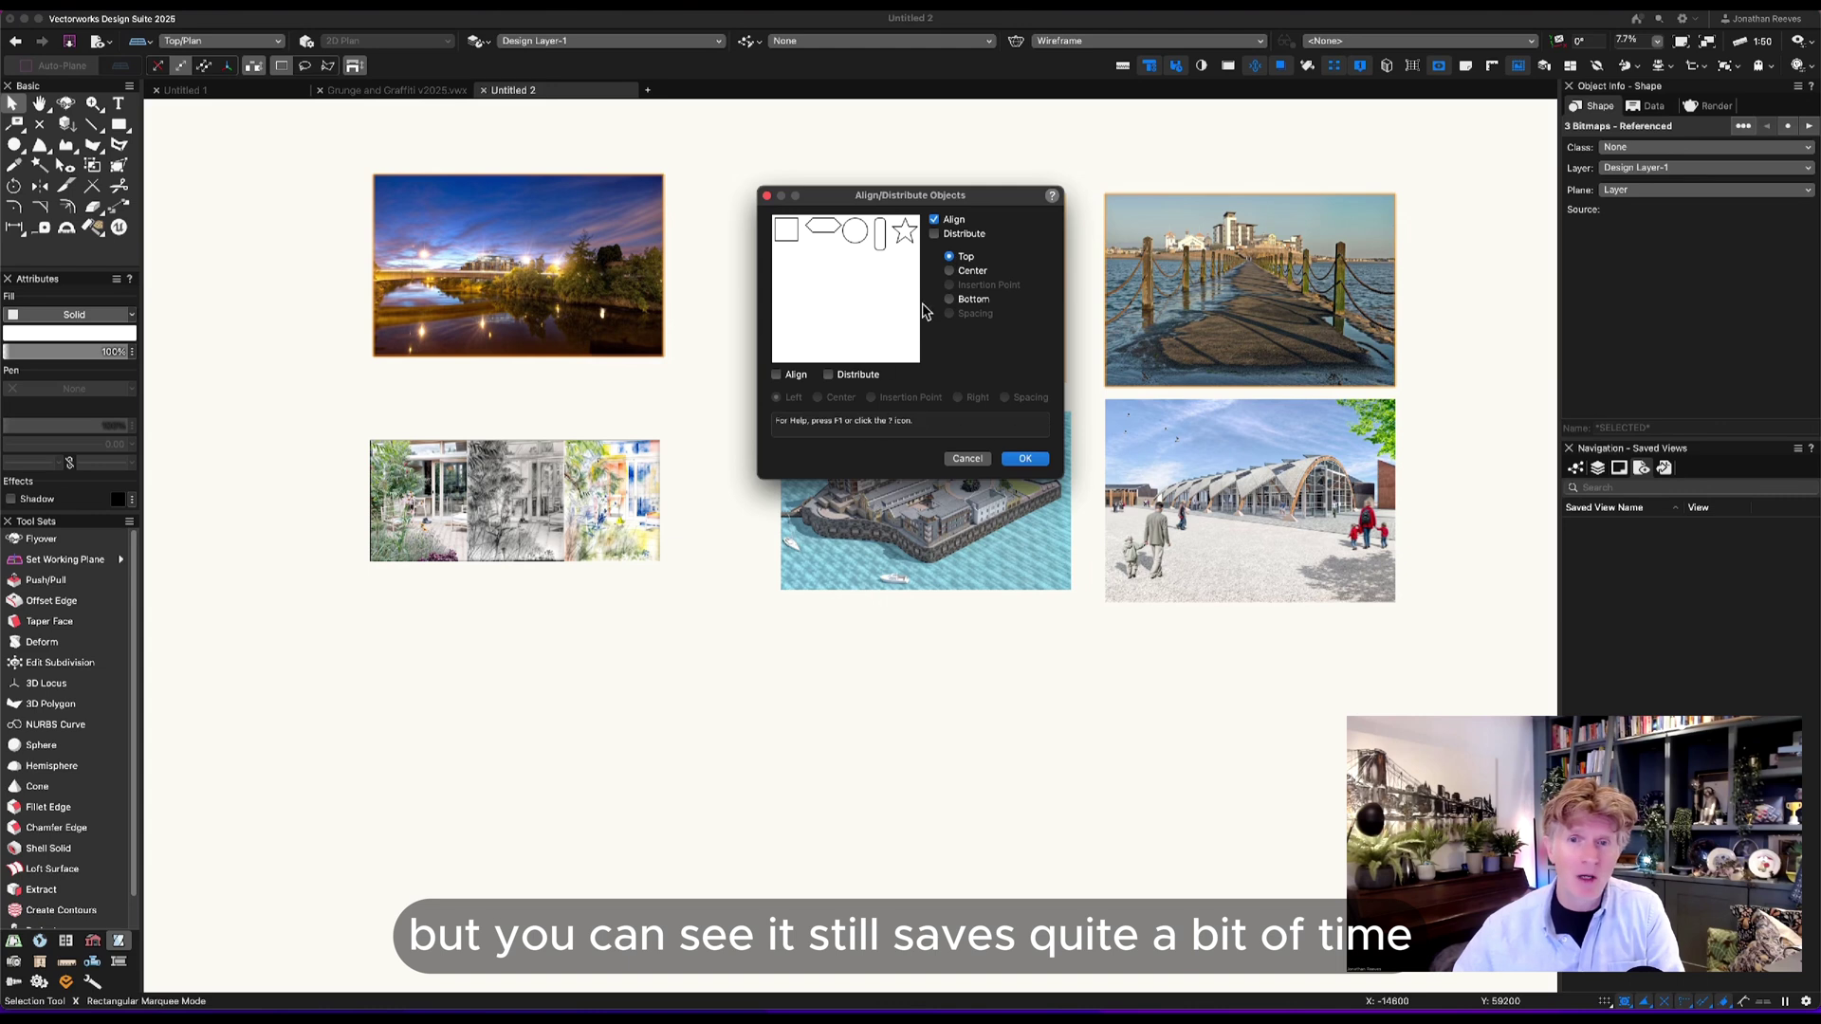
left_click(829, 375)
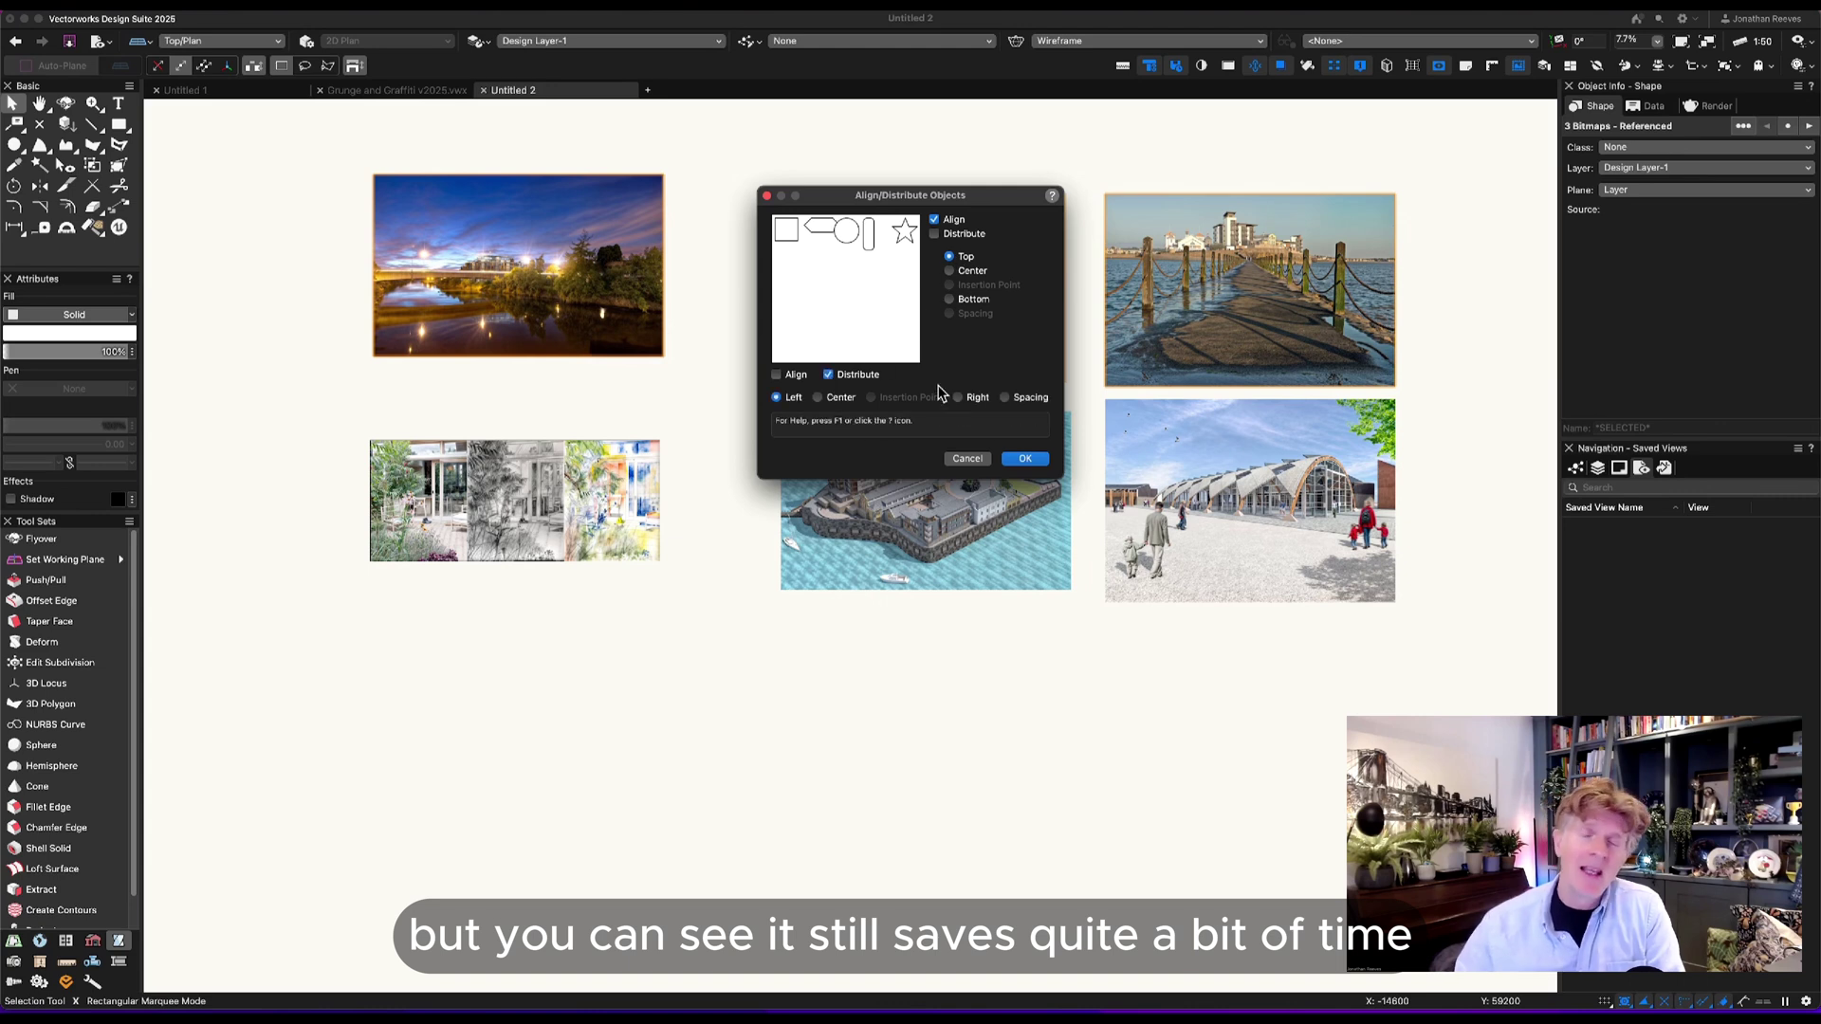
left_click(950, 300)
left_click(1022, 459)
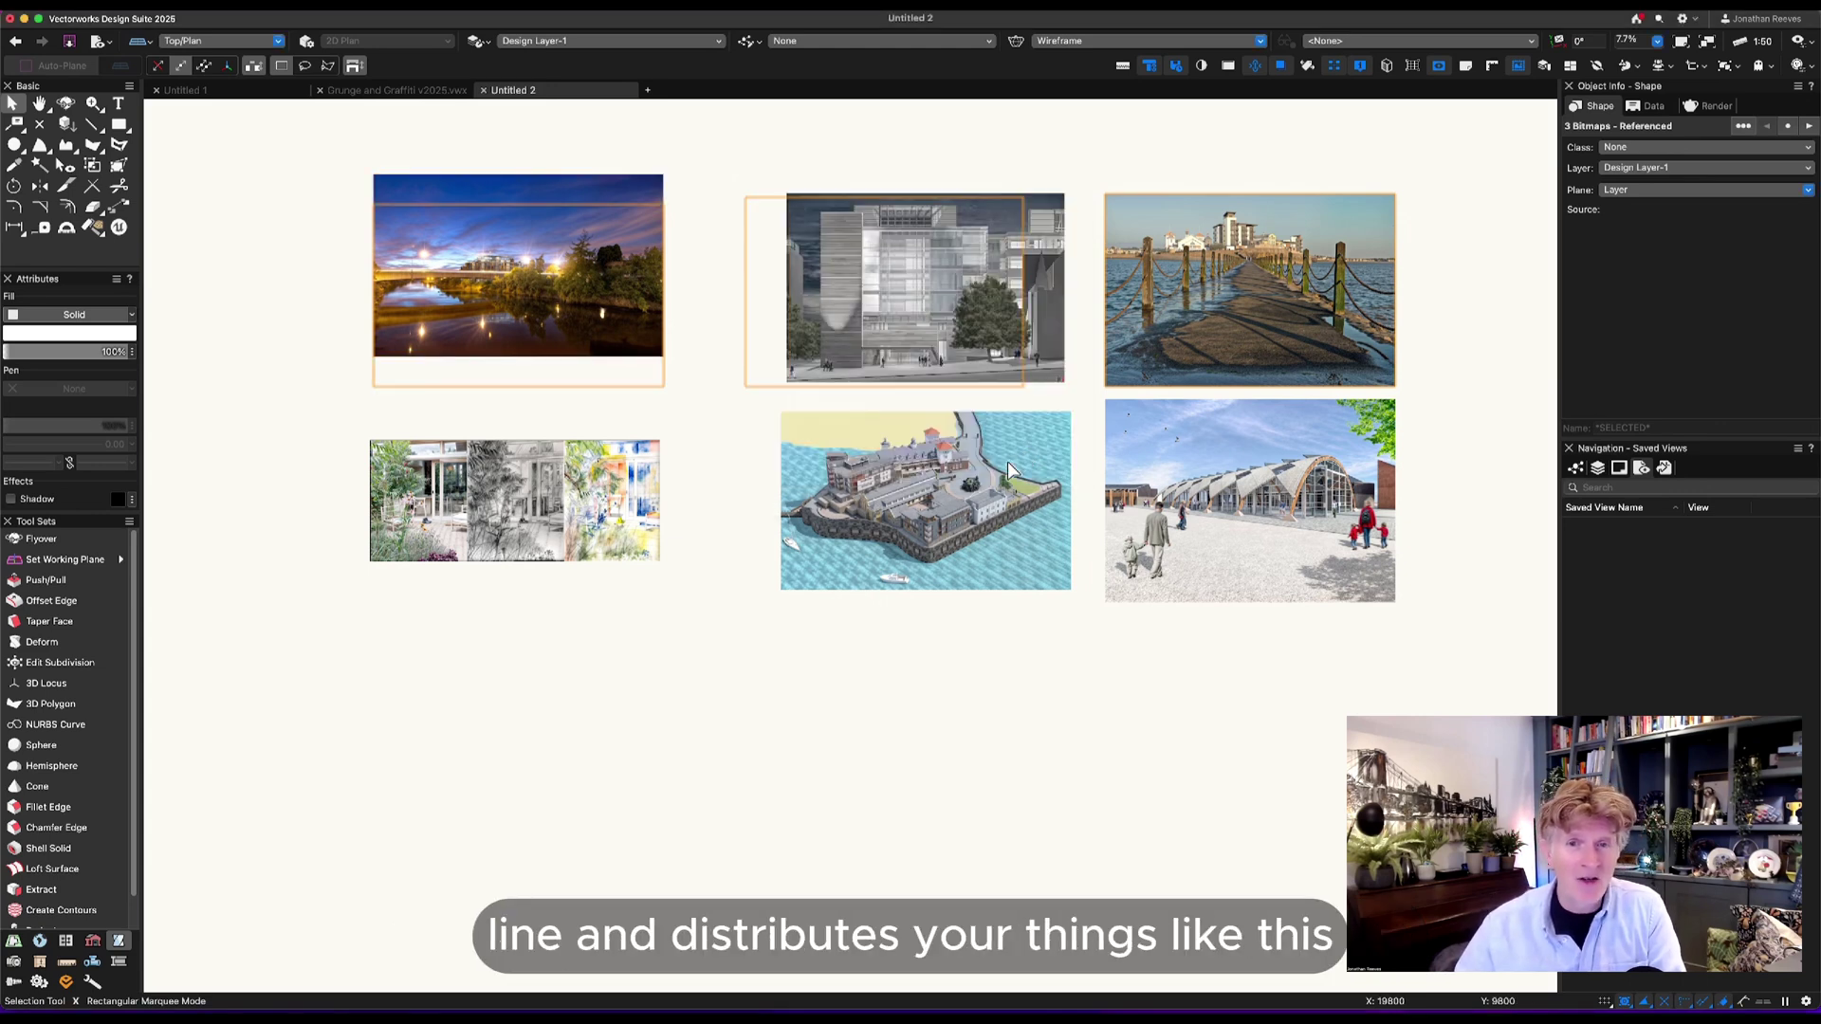
left_click(1063, 398)
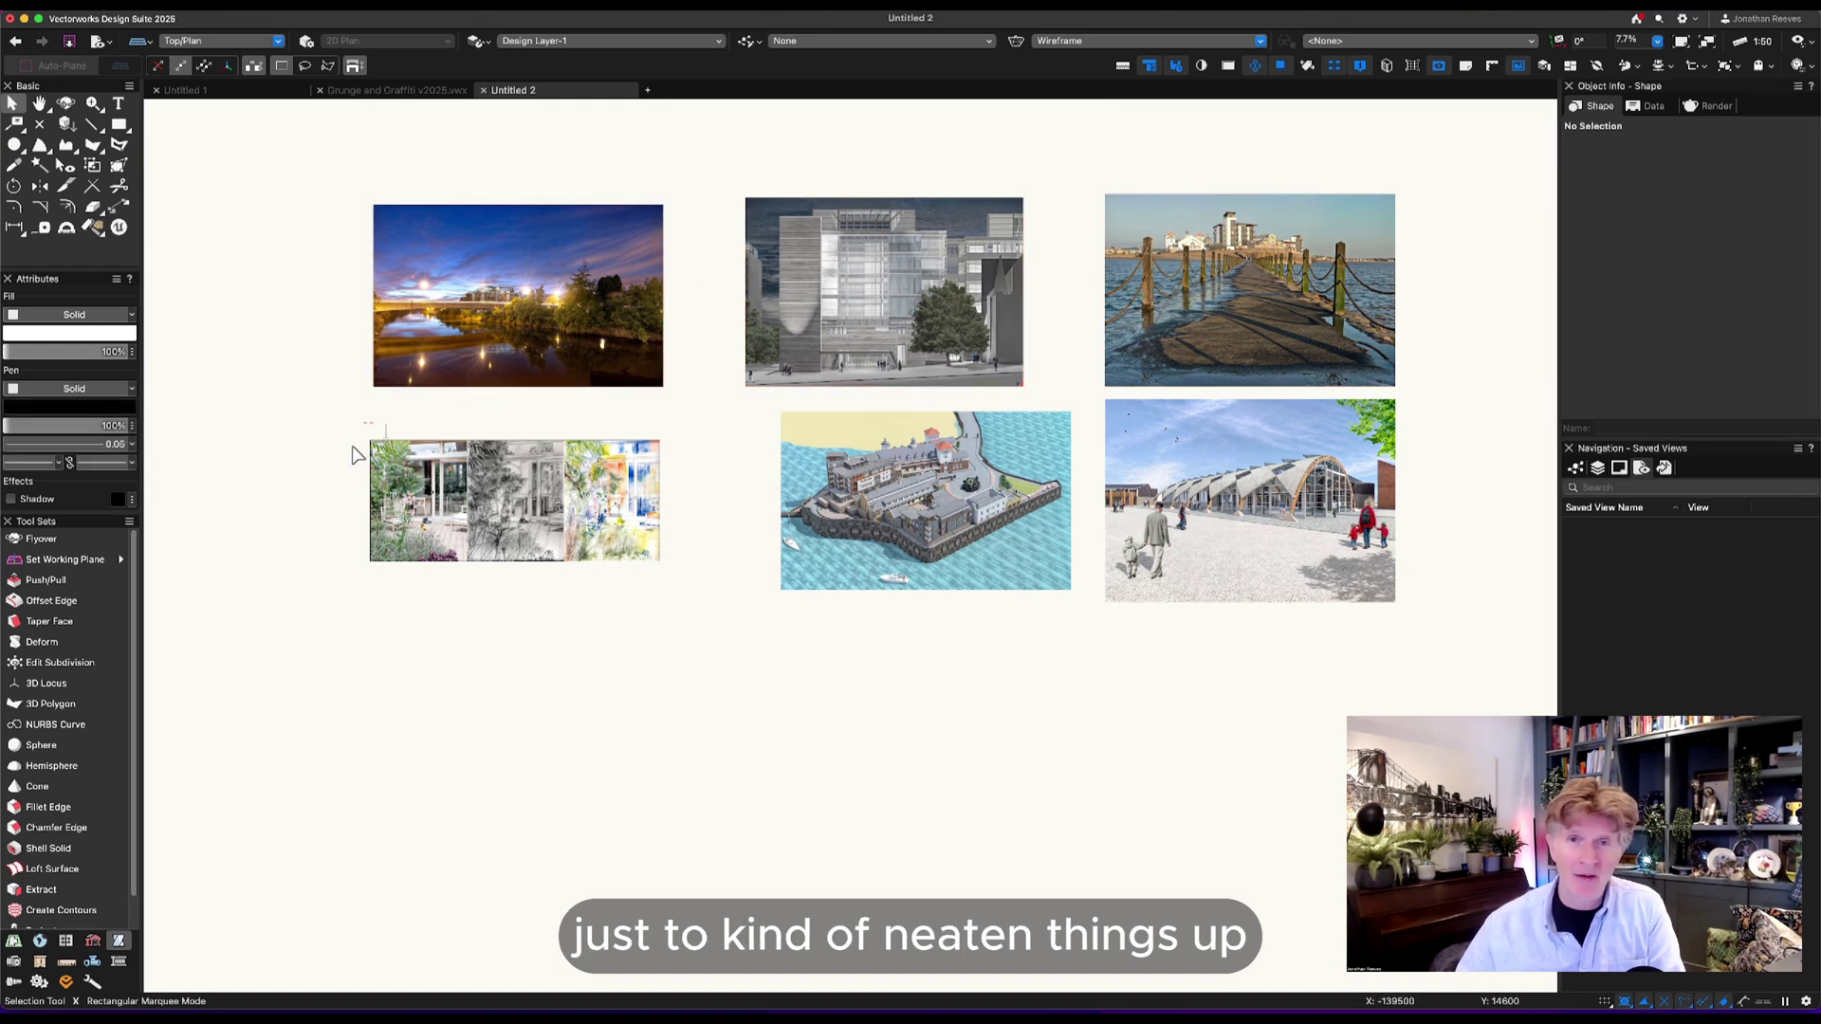
Bottom-align and evenly space the bottom-row images, then fit all six in view.
left_click(925, 493, "shift")
left_click(1206, 496, "shift")
key("ctrl+equal")
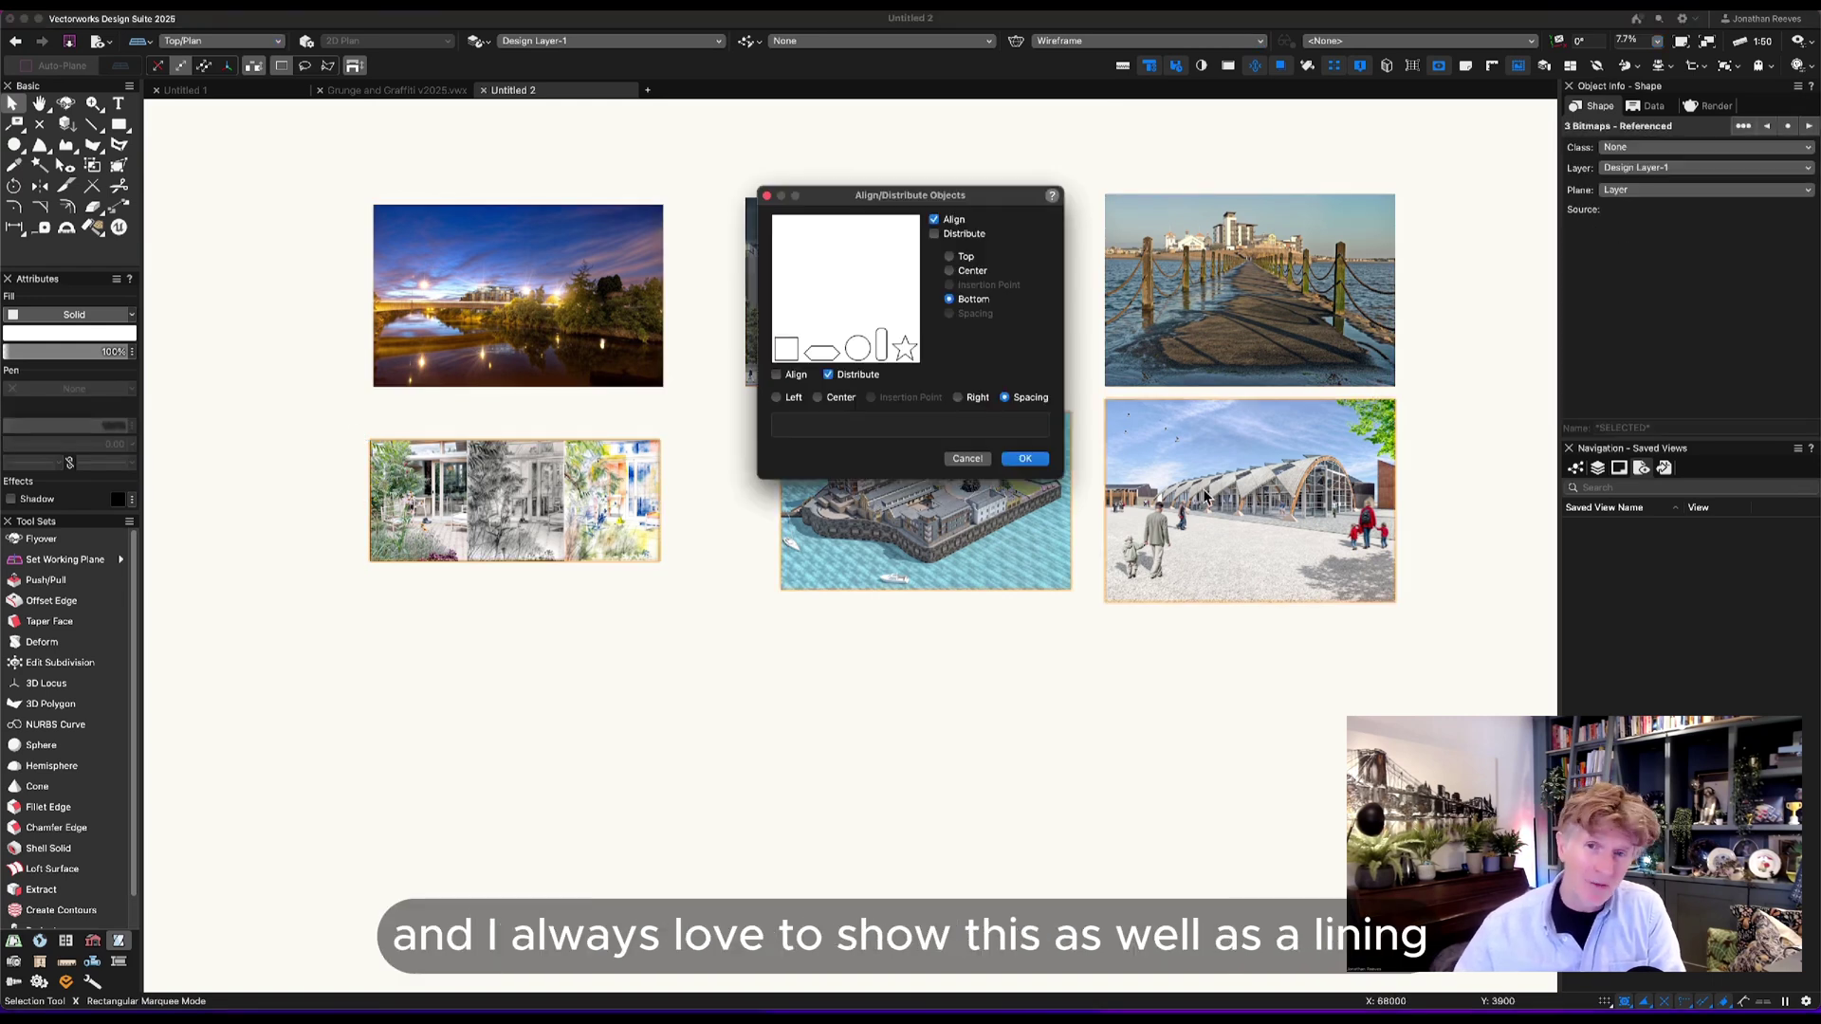
left_click(1024, 459)
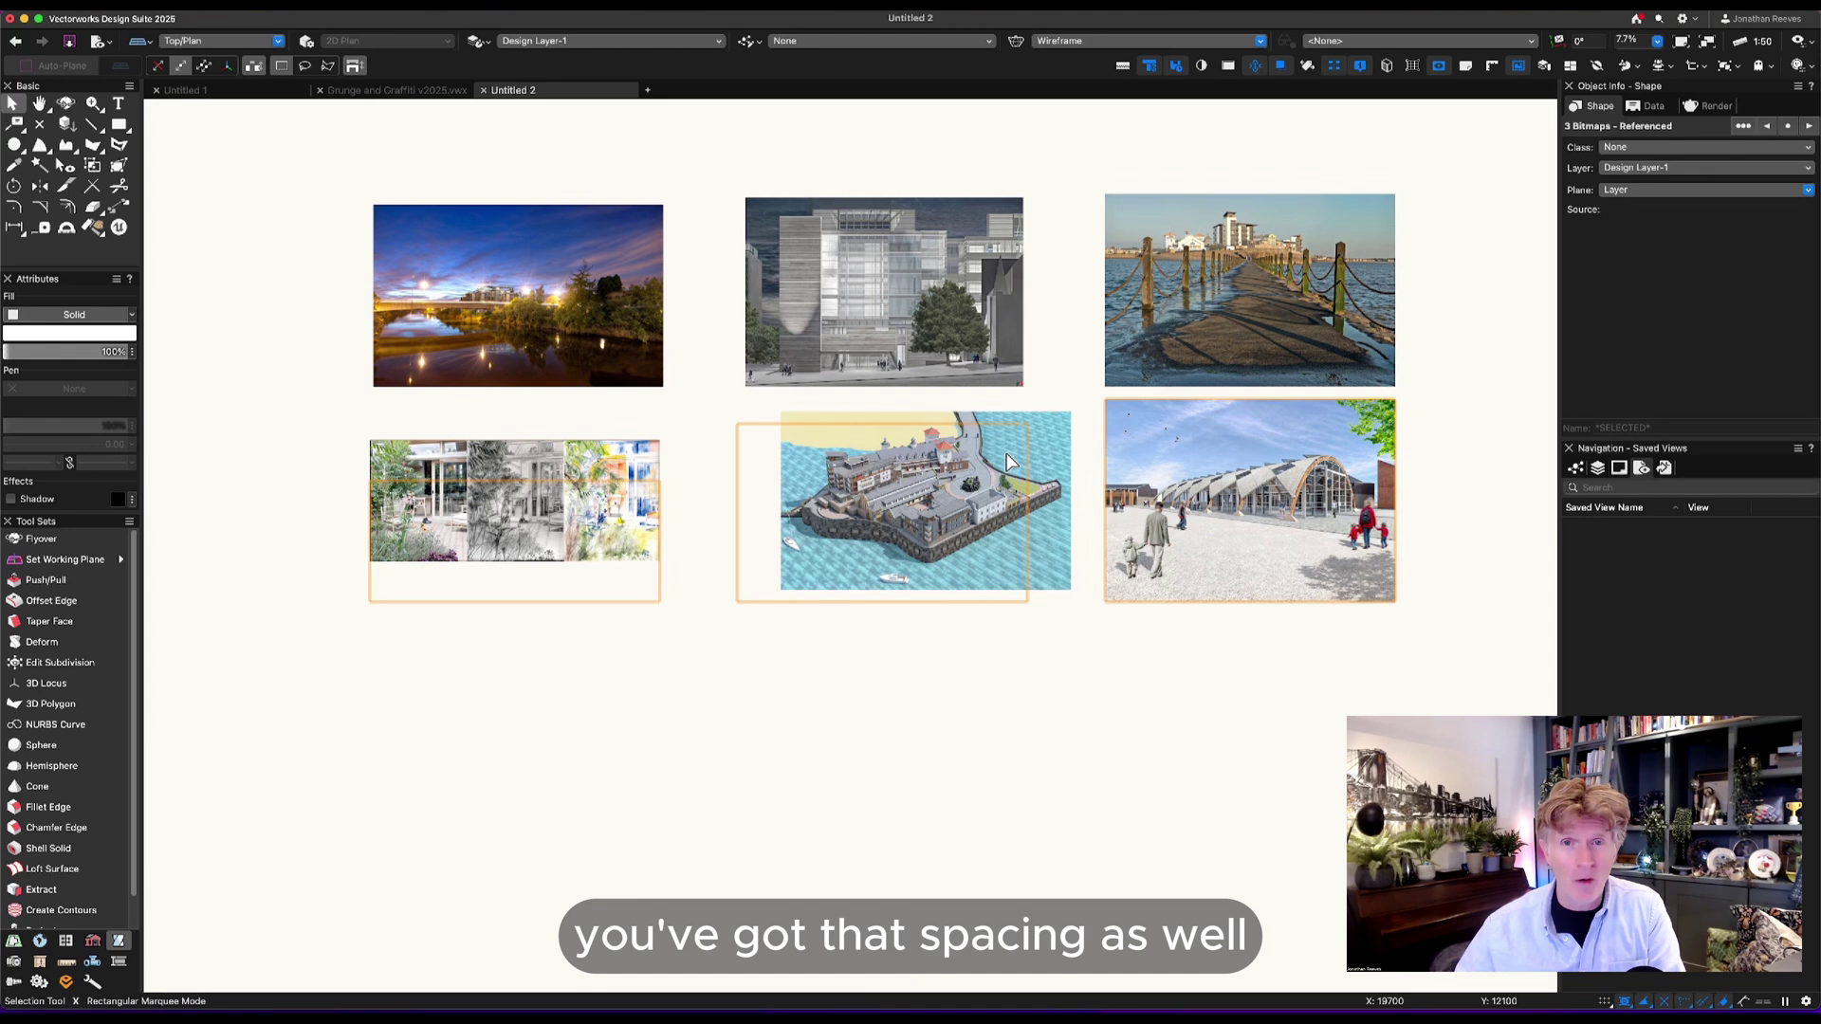
left_click(882, 685)
key("ctrl+4")
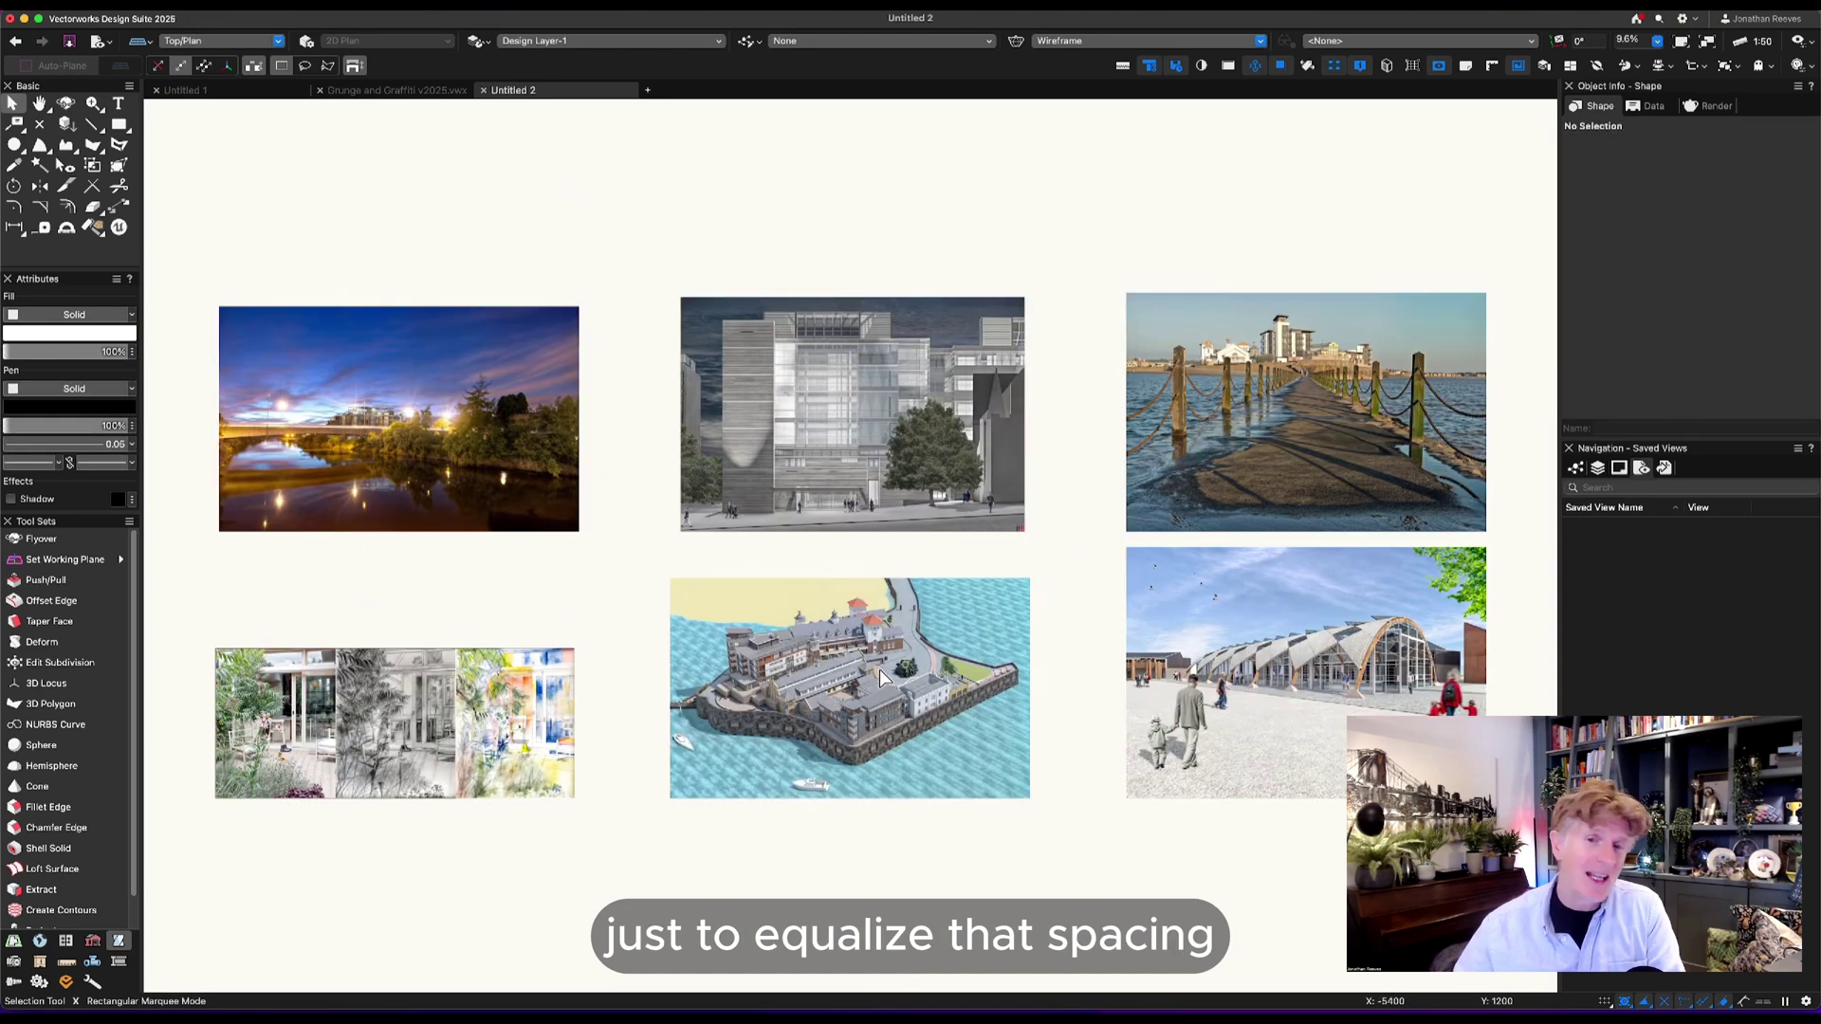
left_click(485, 365)
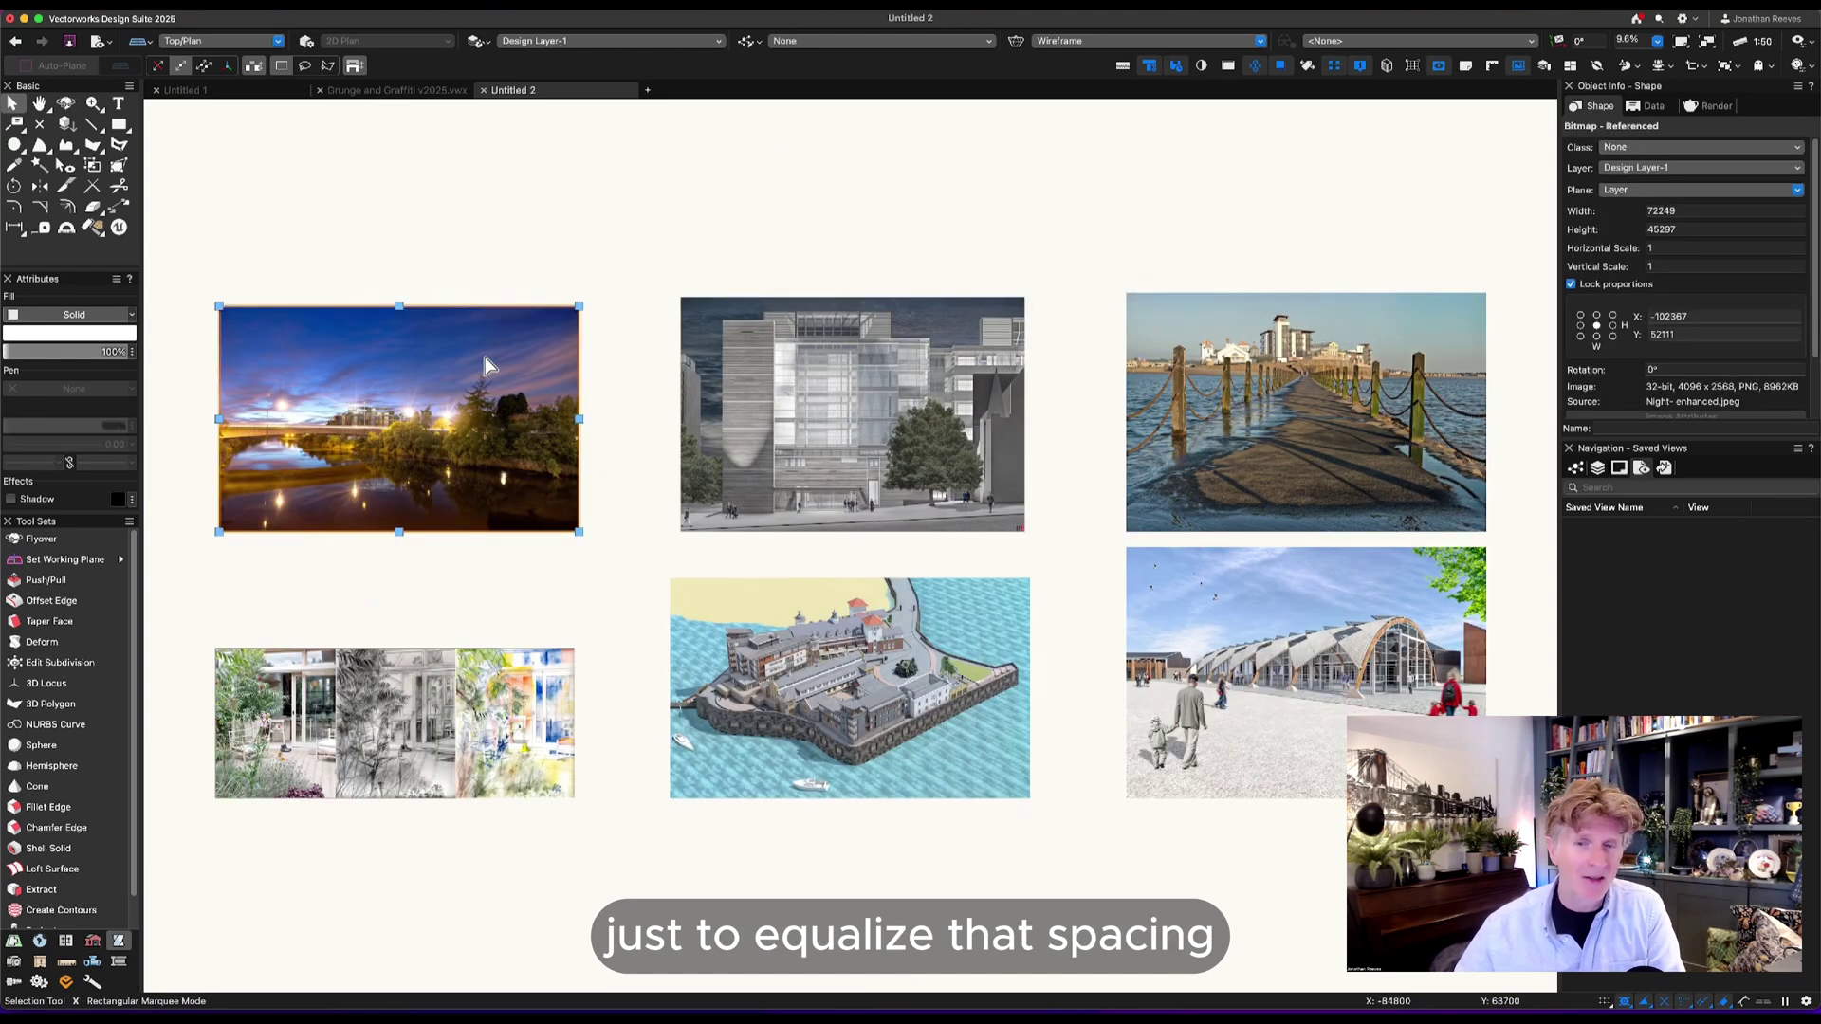
Shrink the building image from its corner, then restore it to full scale.
left_click(835, 408)
key("ctrl+4")
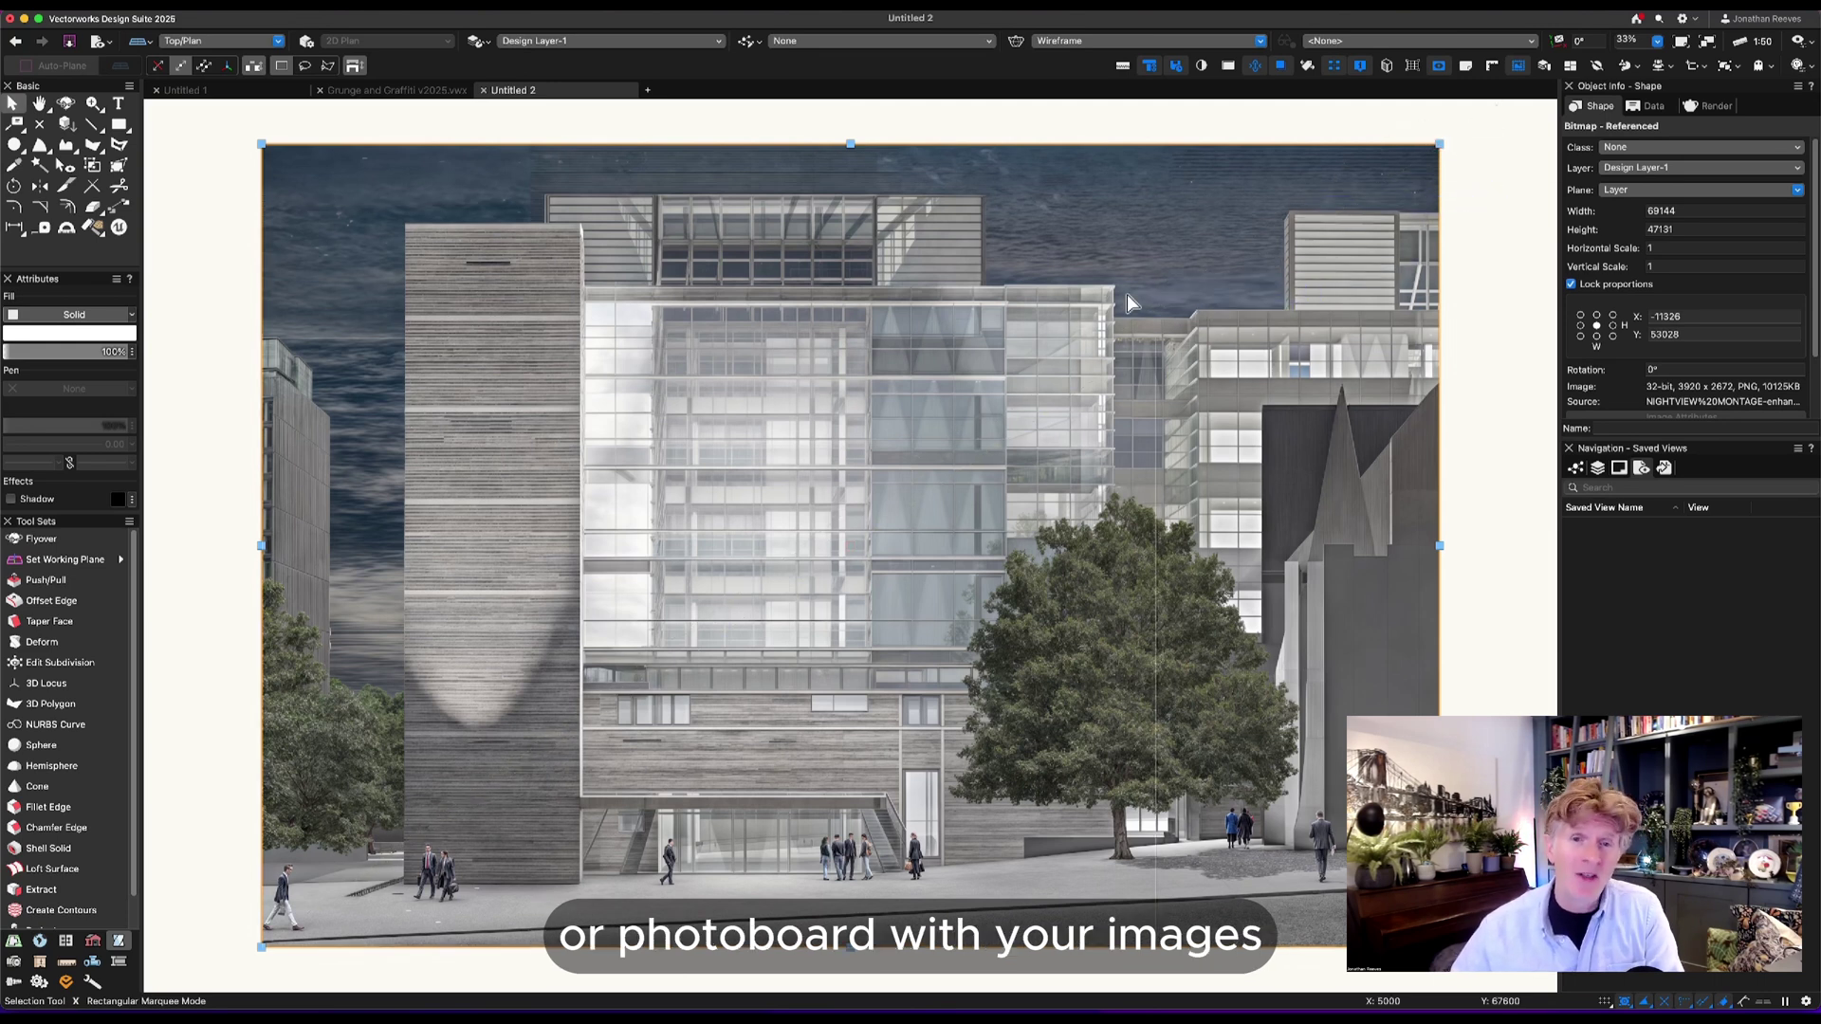
mouse_move(1127, 296)
left_mouse_down()
mouse_move(1133, 315)
mouse_move(1015, 434)
left_mouse_up()
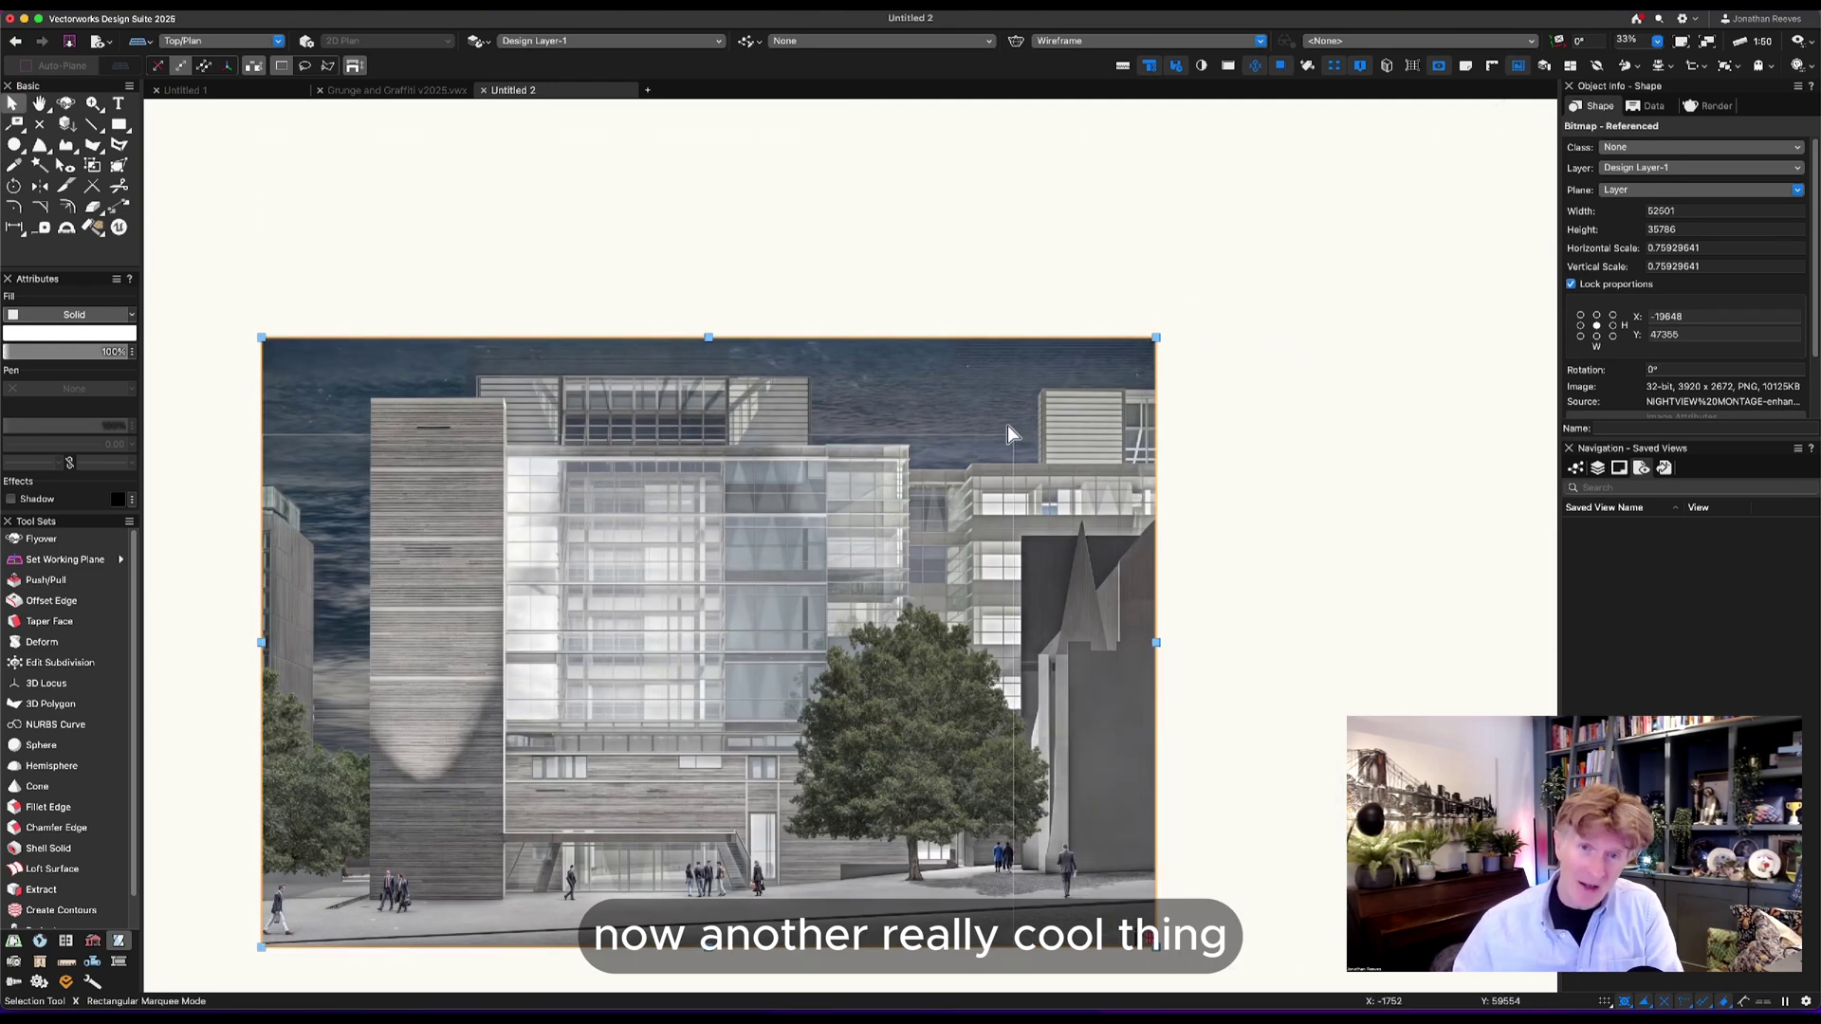
left_click(1716, 247)
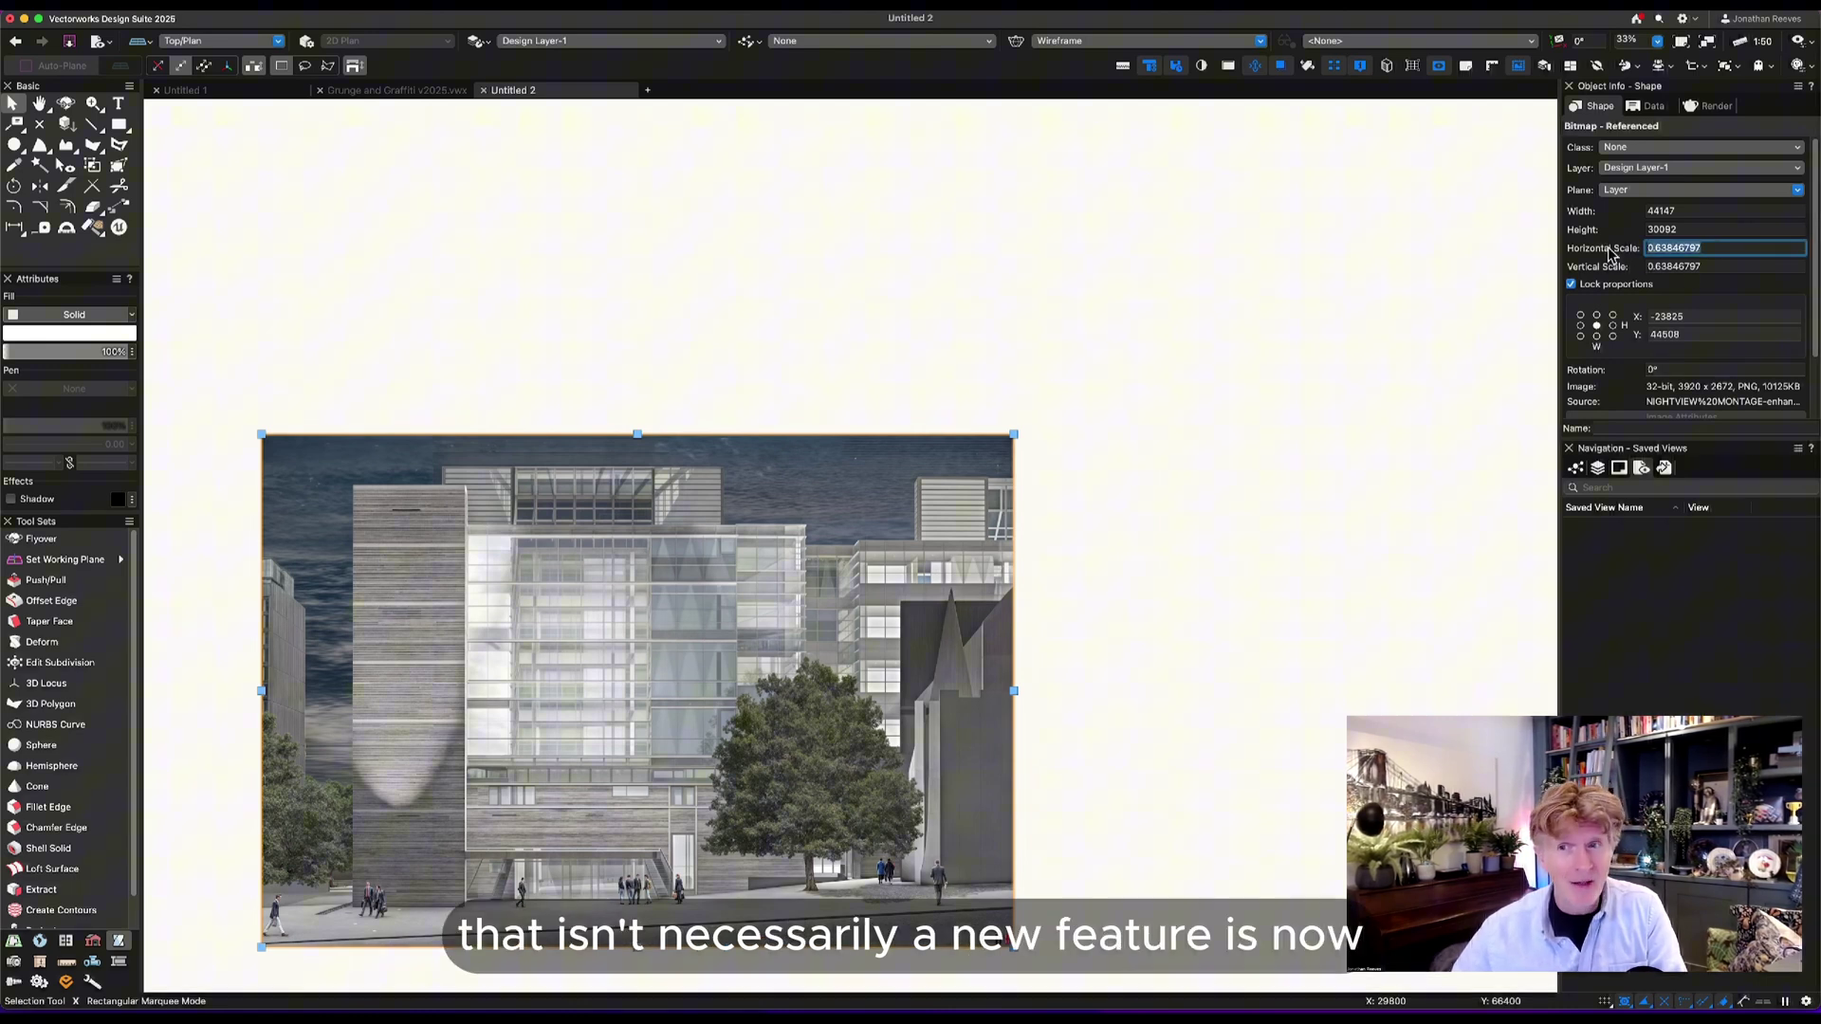
key("Return")
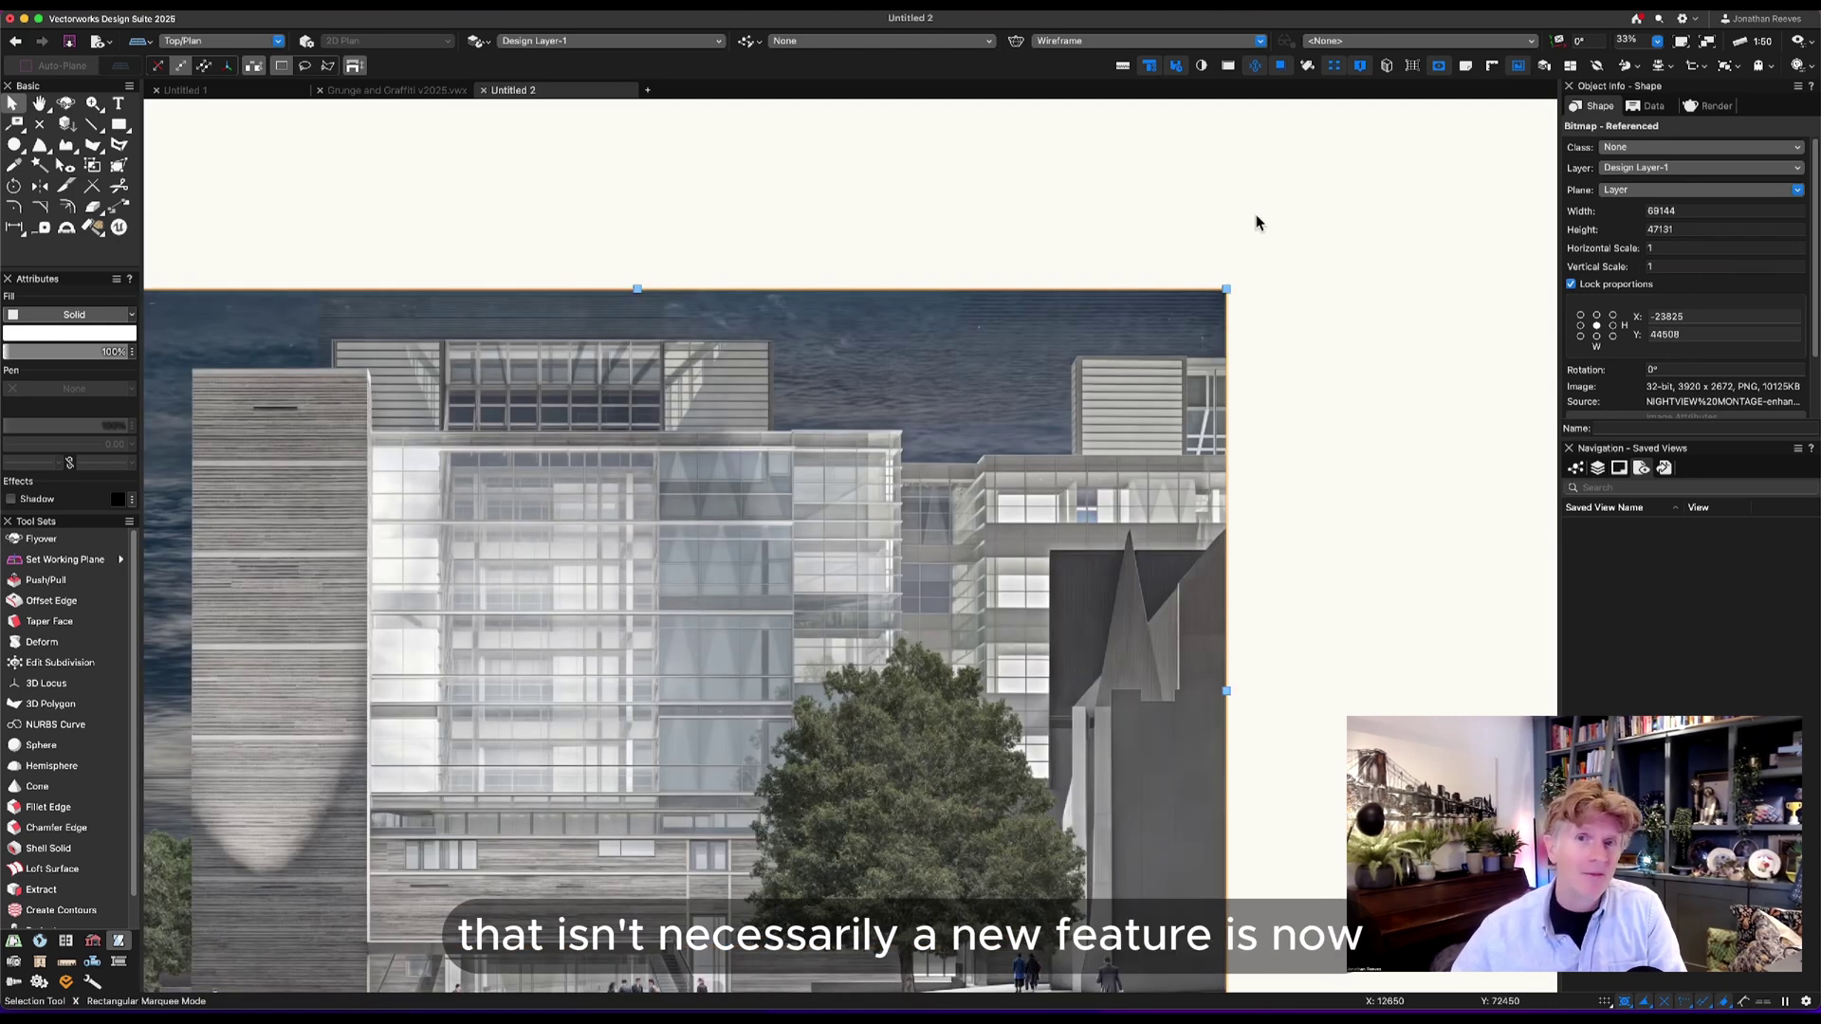
key("ctrl+z")
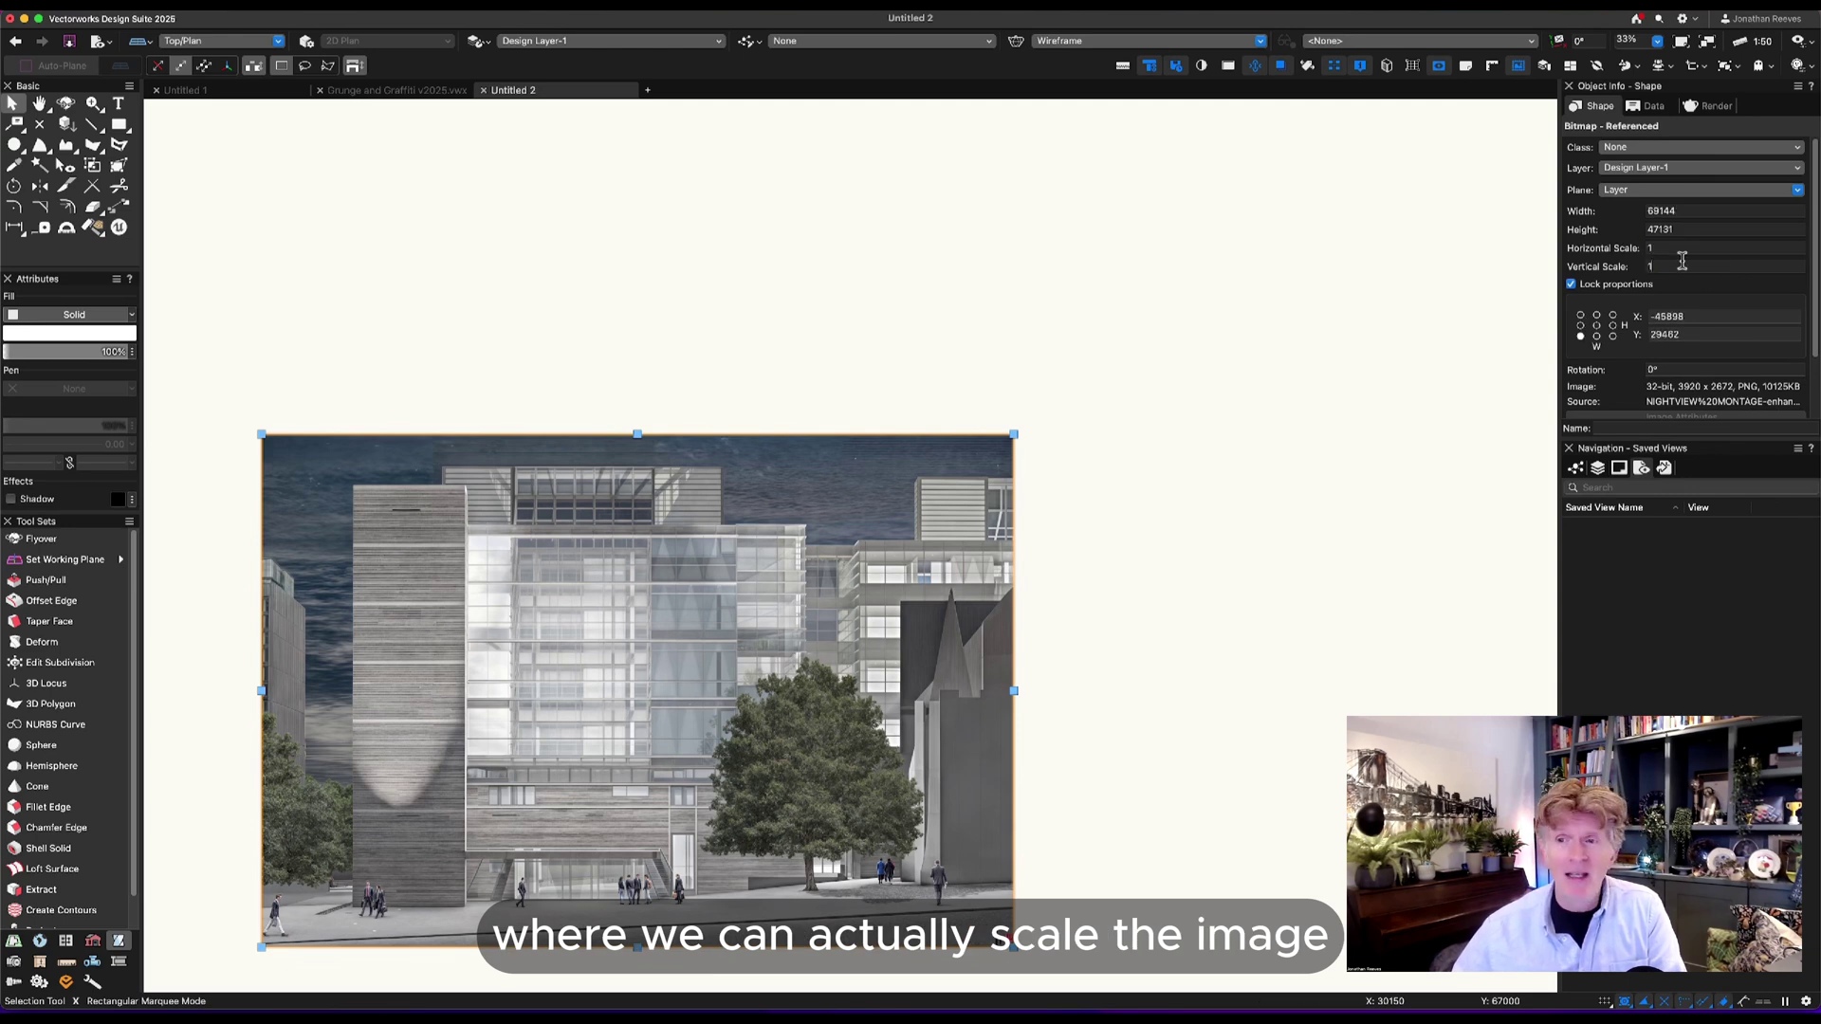
key("Return")
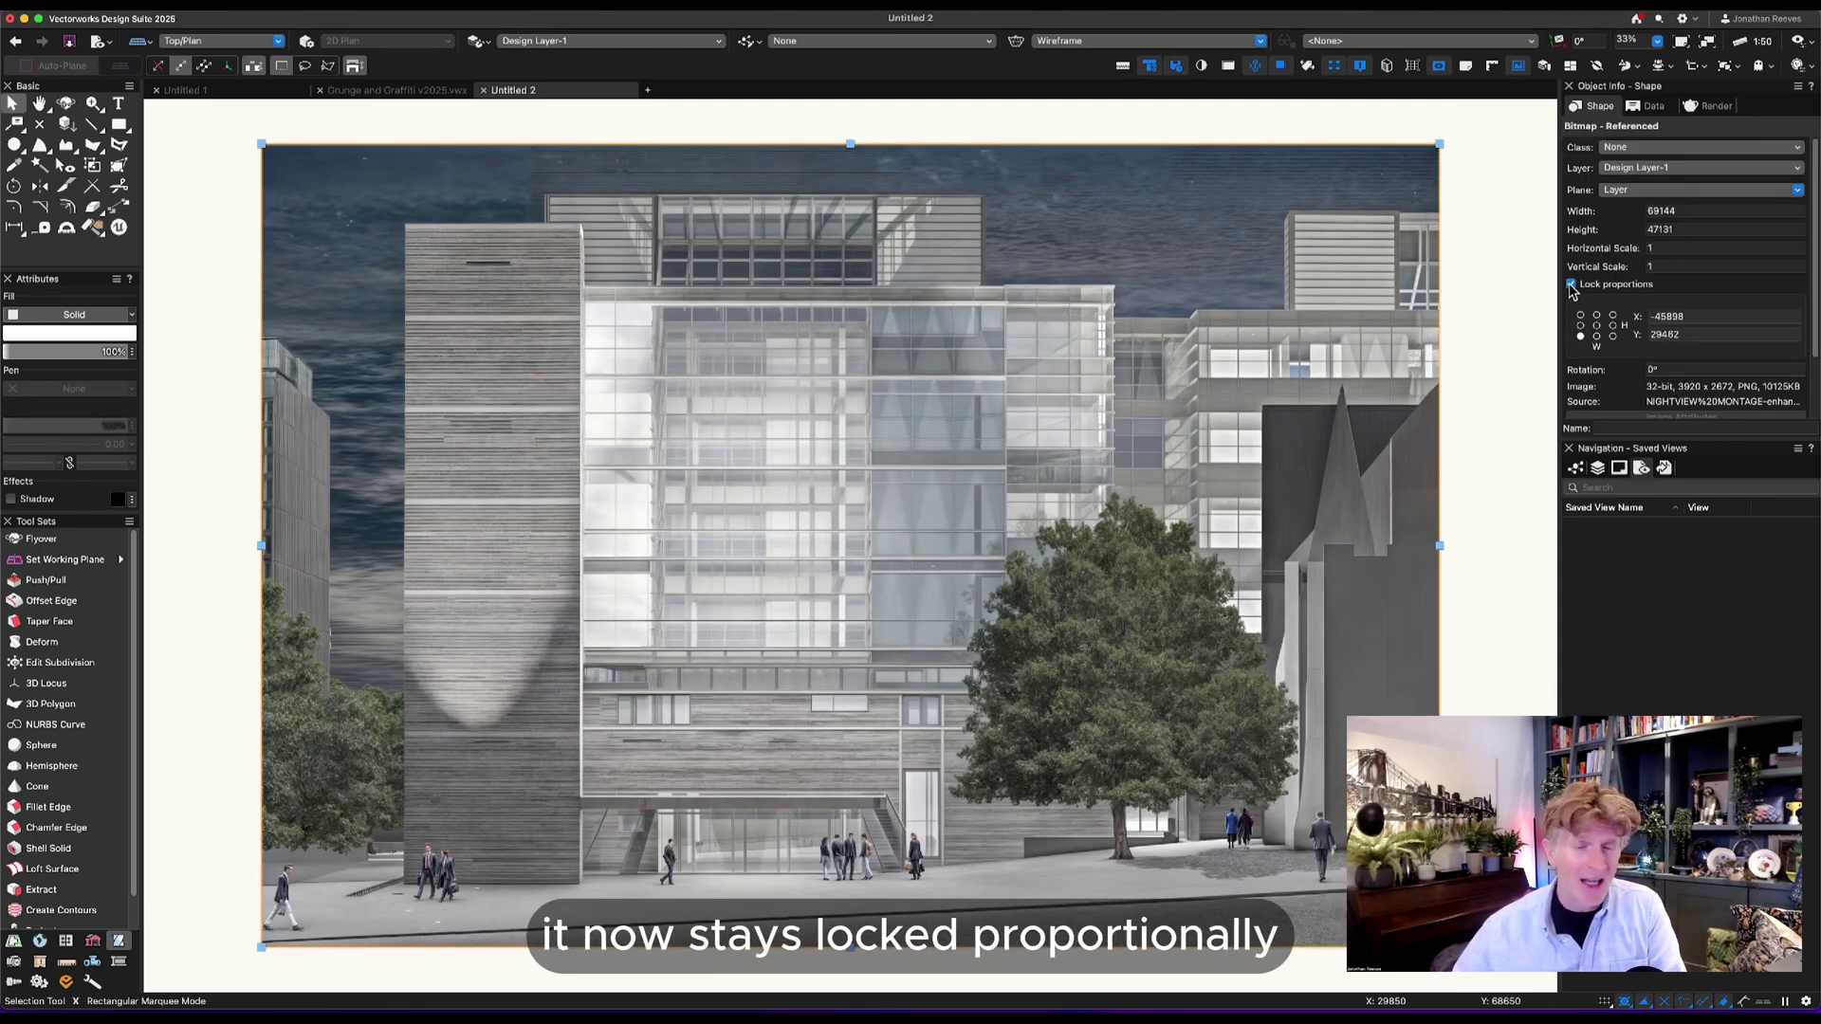
Squash the image to 0.5 horizontal scale, resize with proportions locked, then unlock and reset scale to 1.
left_click_drag(1439, 546, 824, 546)
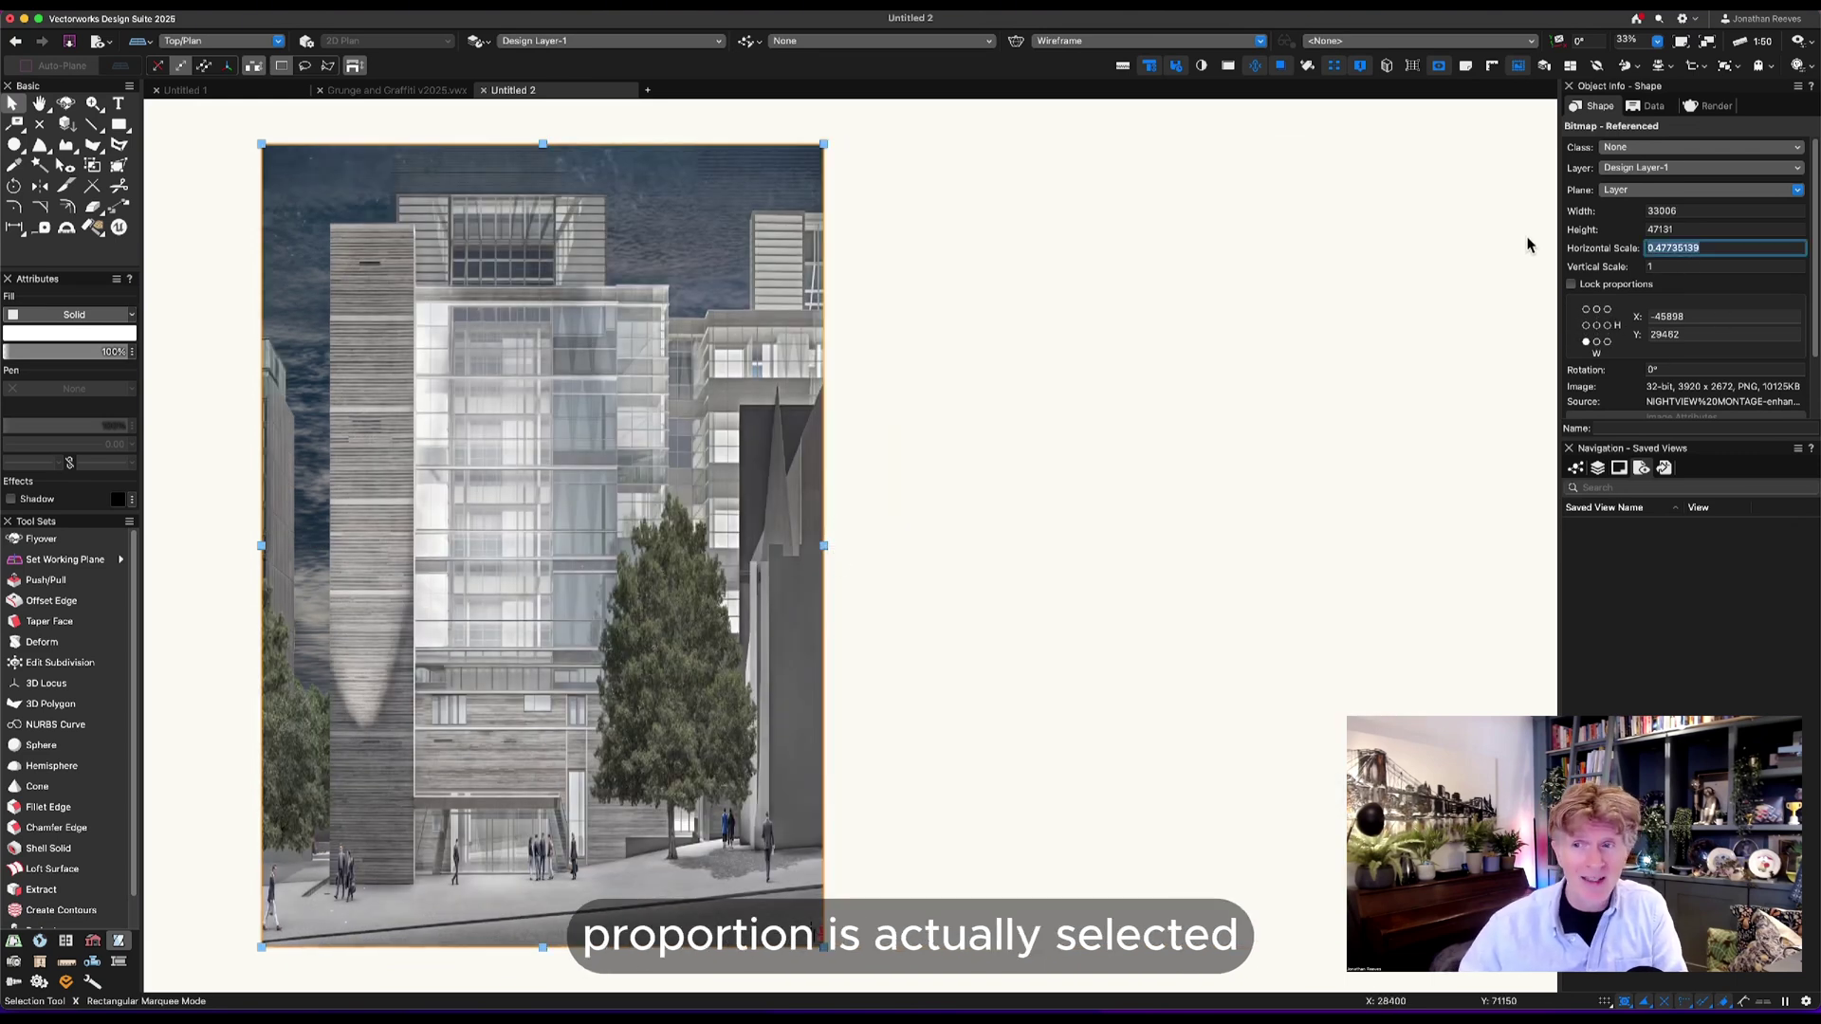
key("Return")
left_click(1572, 284)
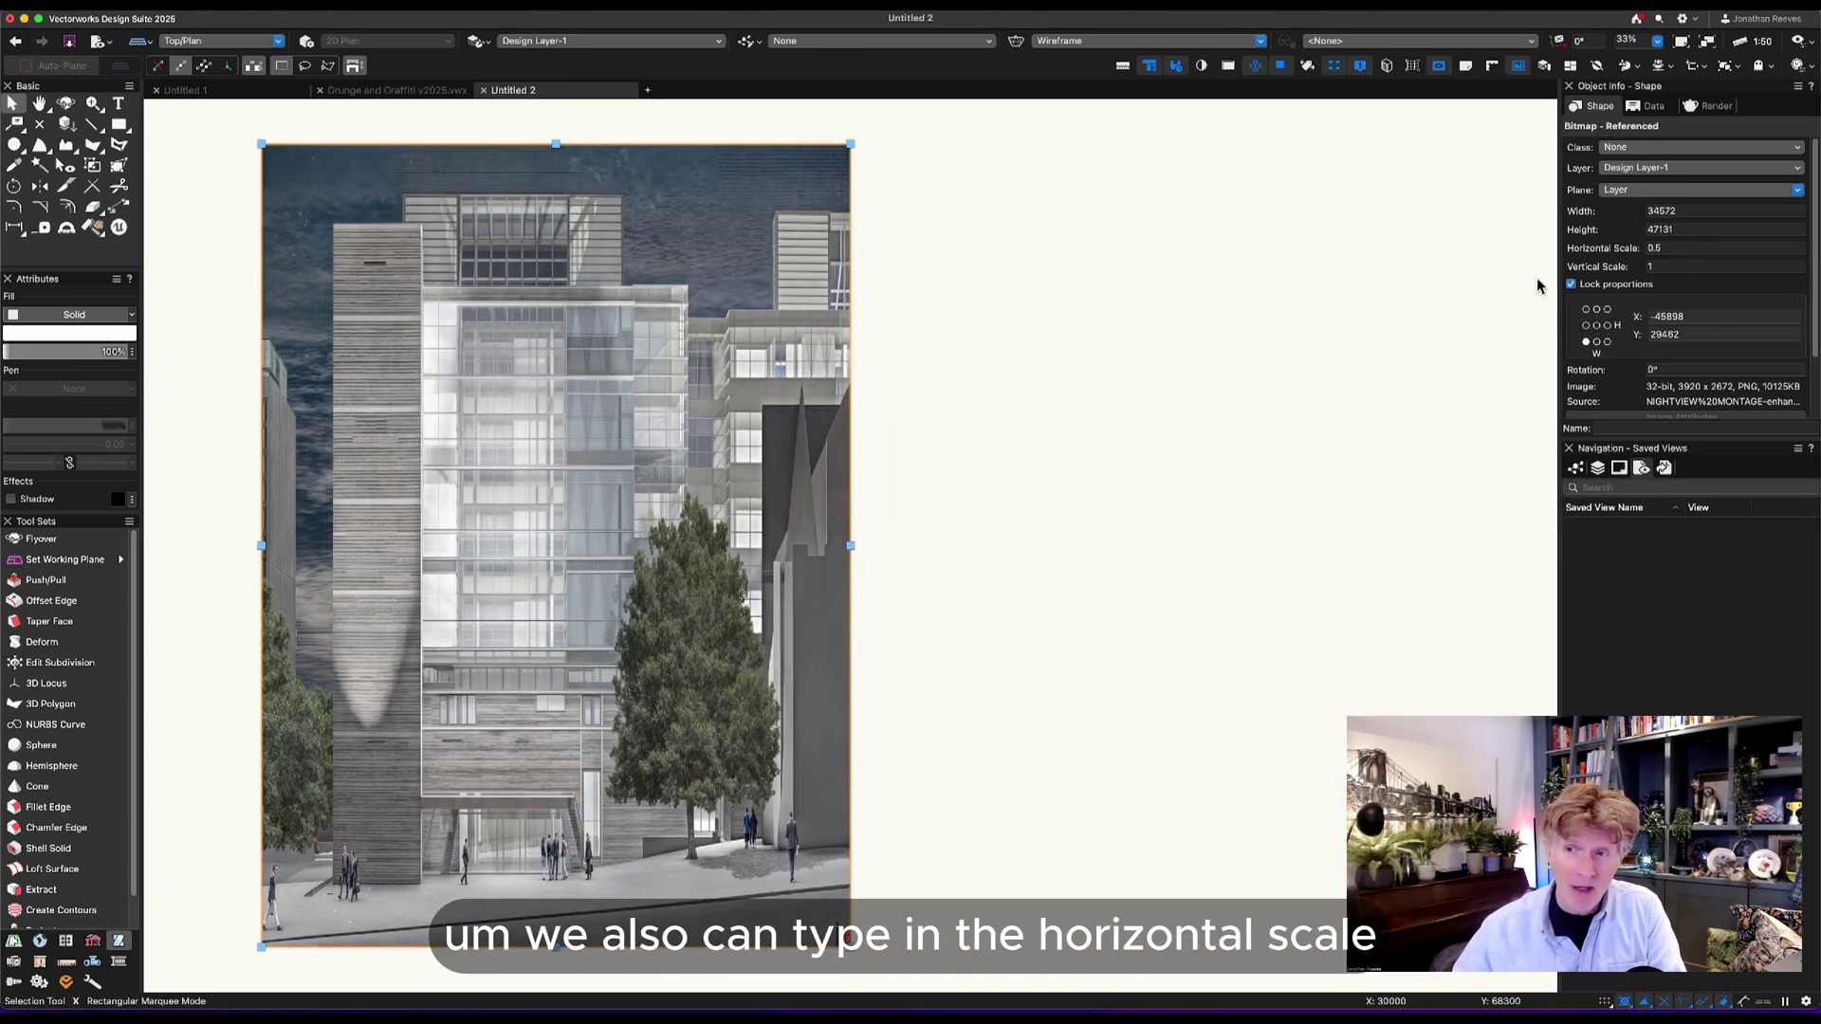
left_click_drag(847, 147, 805, 494)
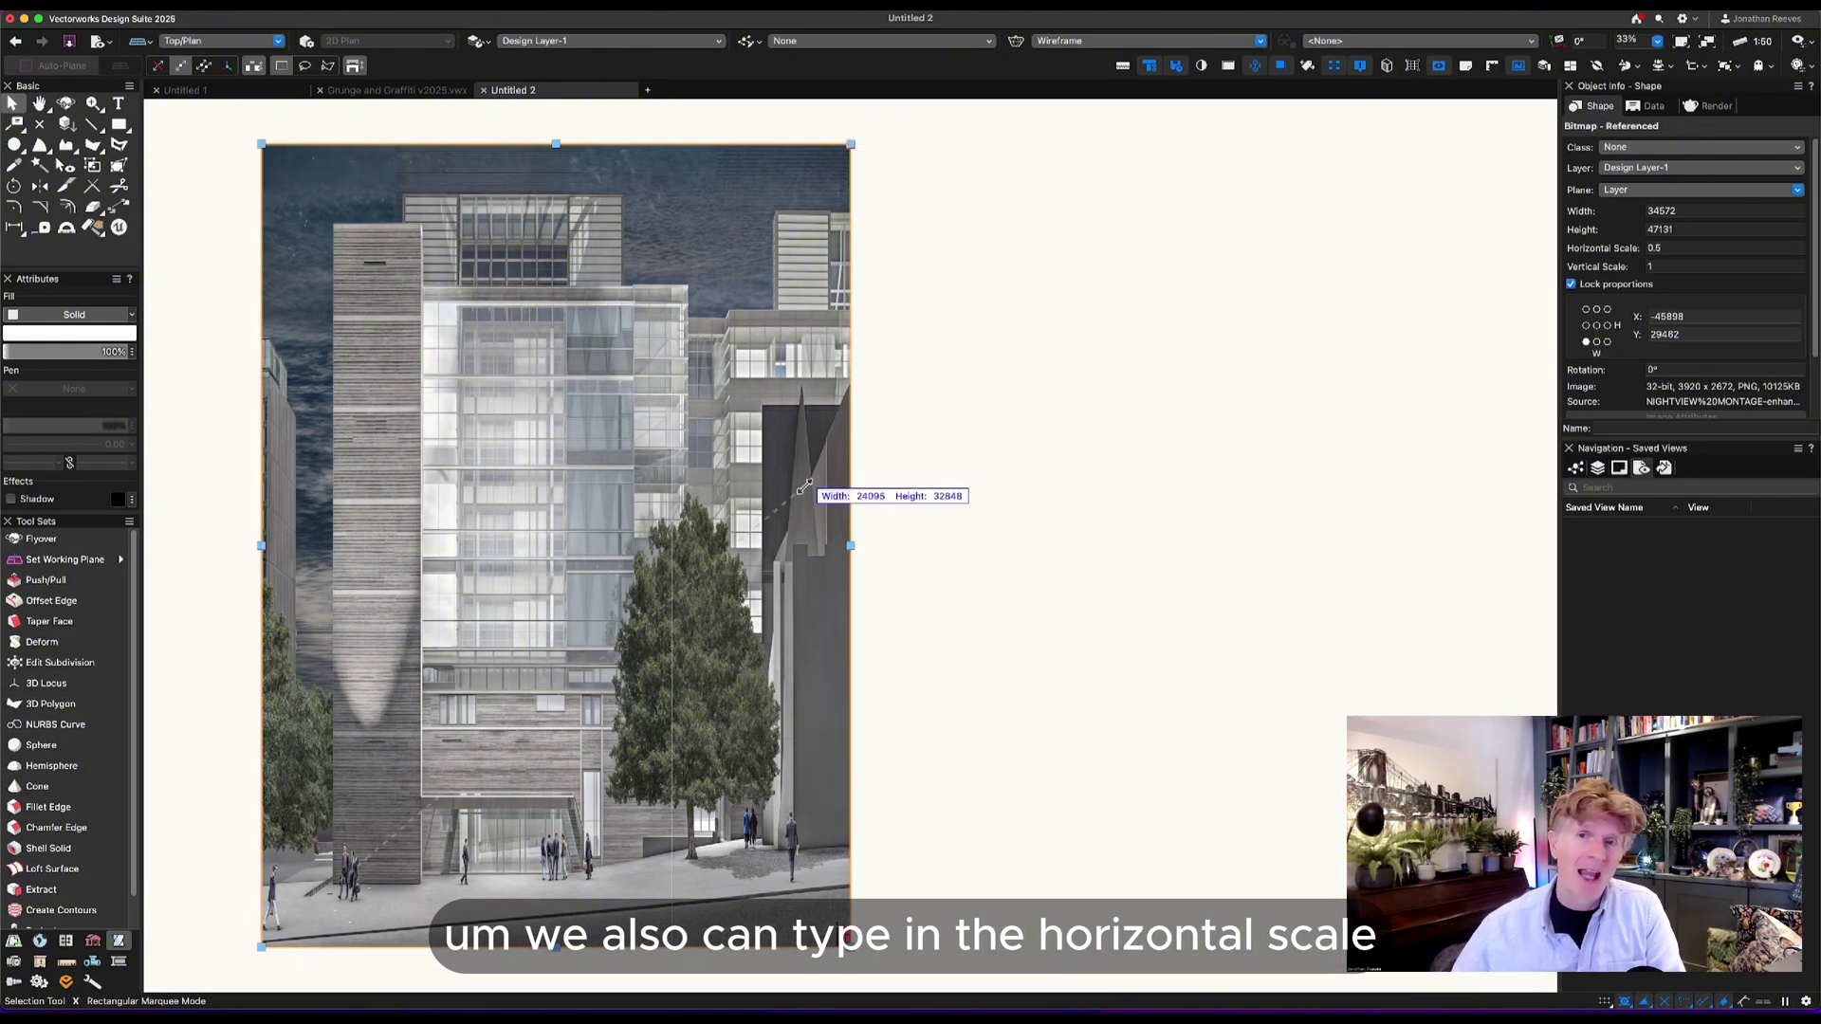
left_click(1572, 284)
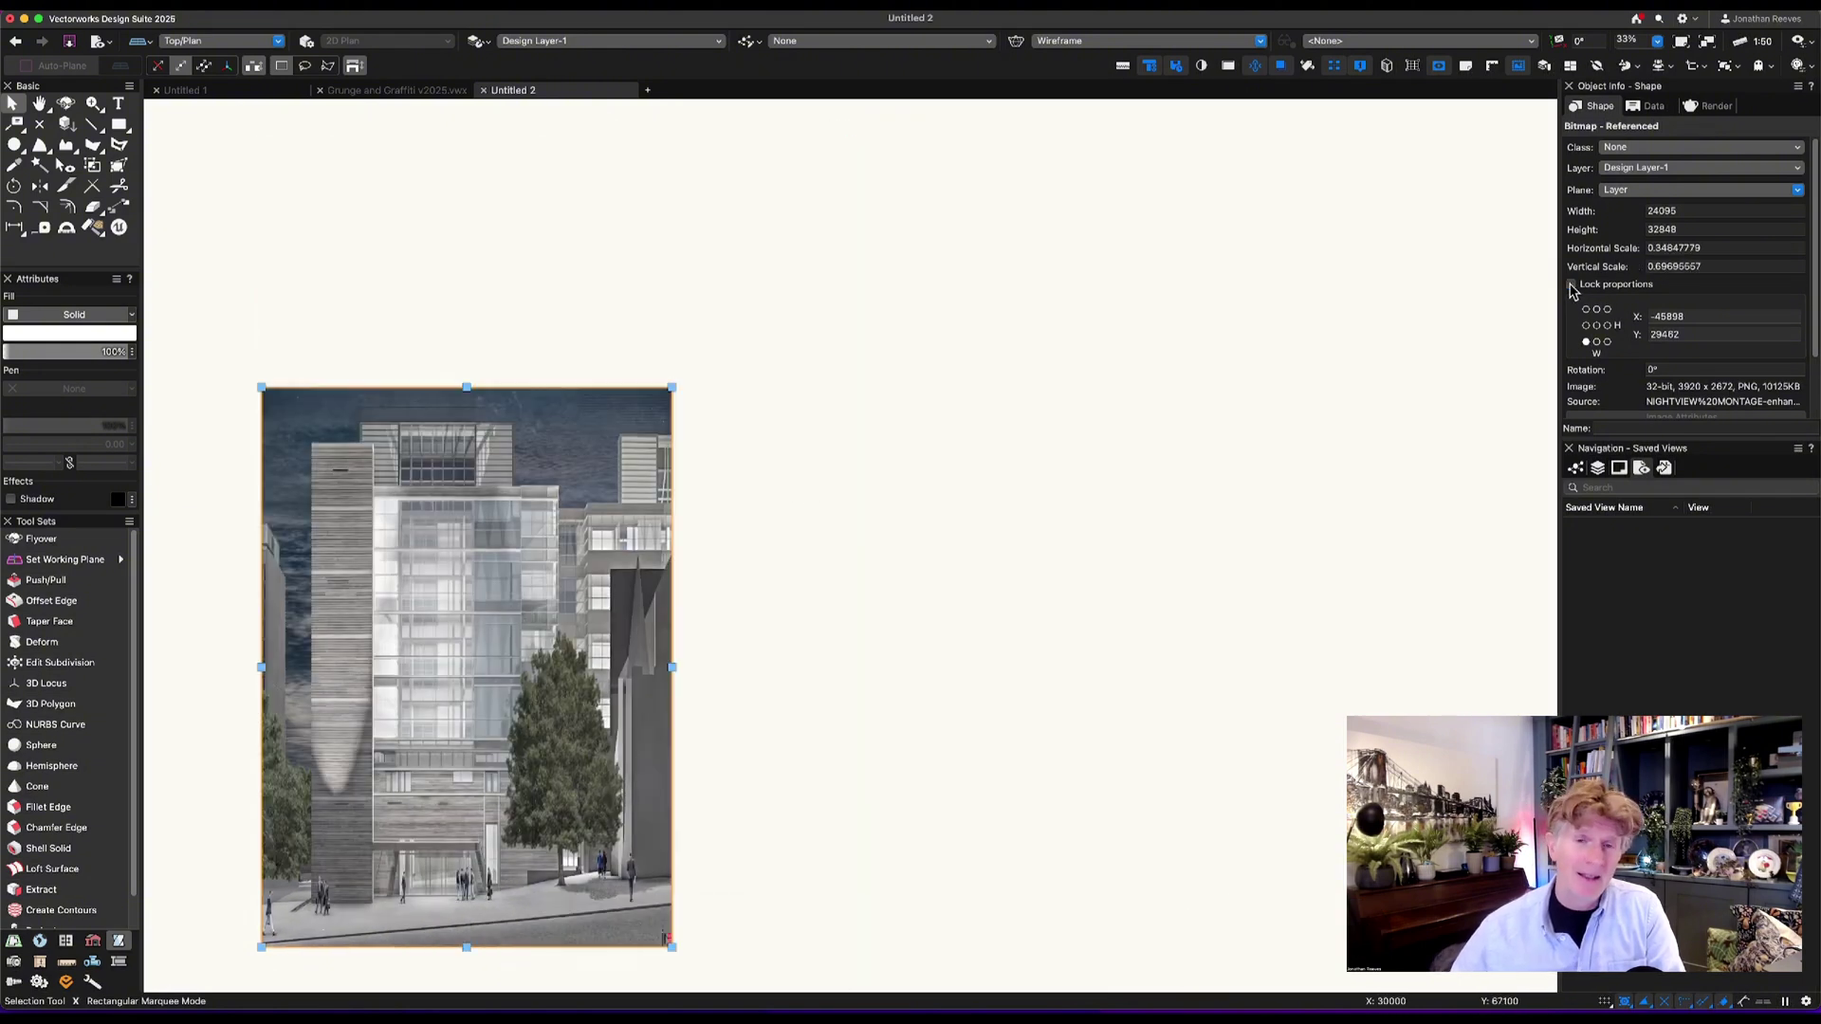
left_click(1716, 249)
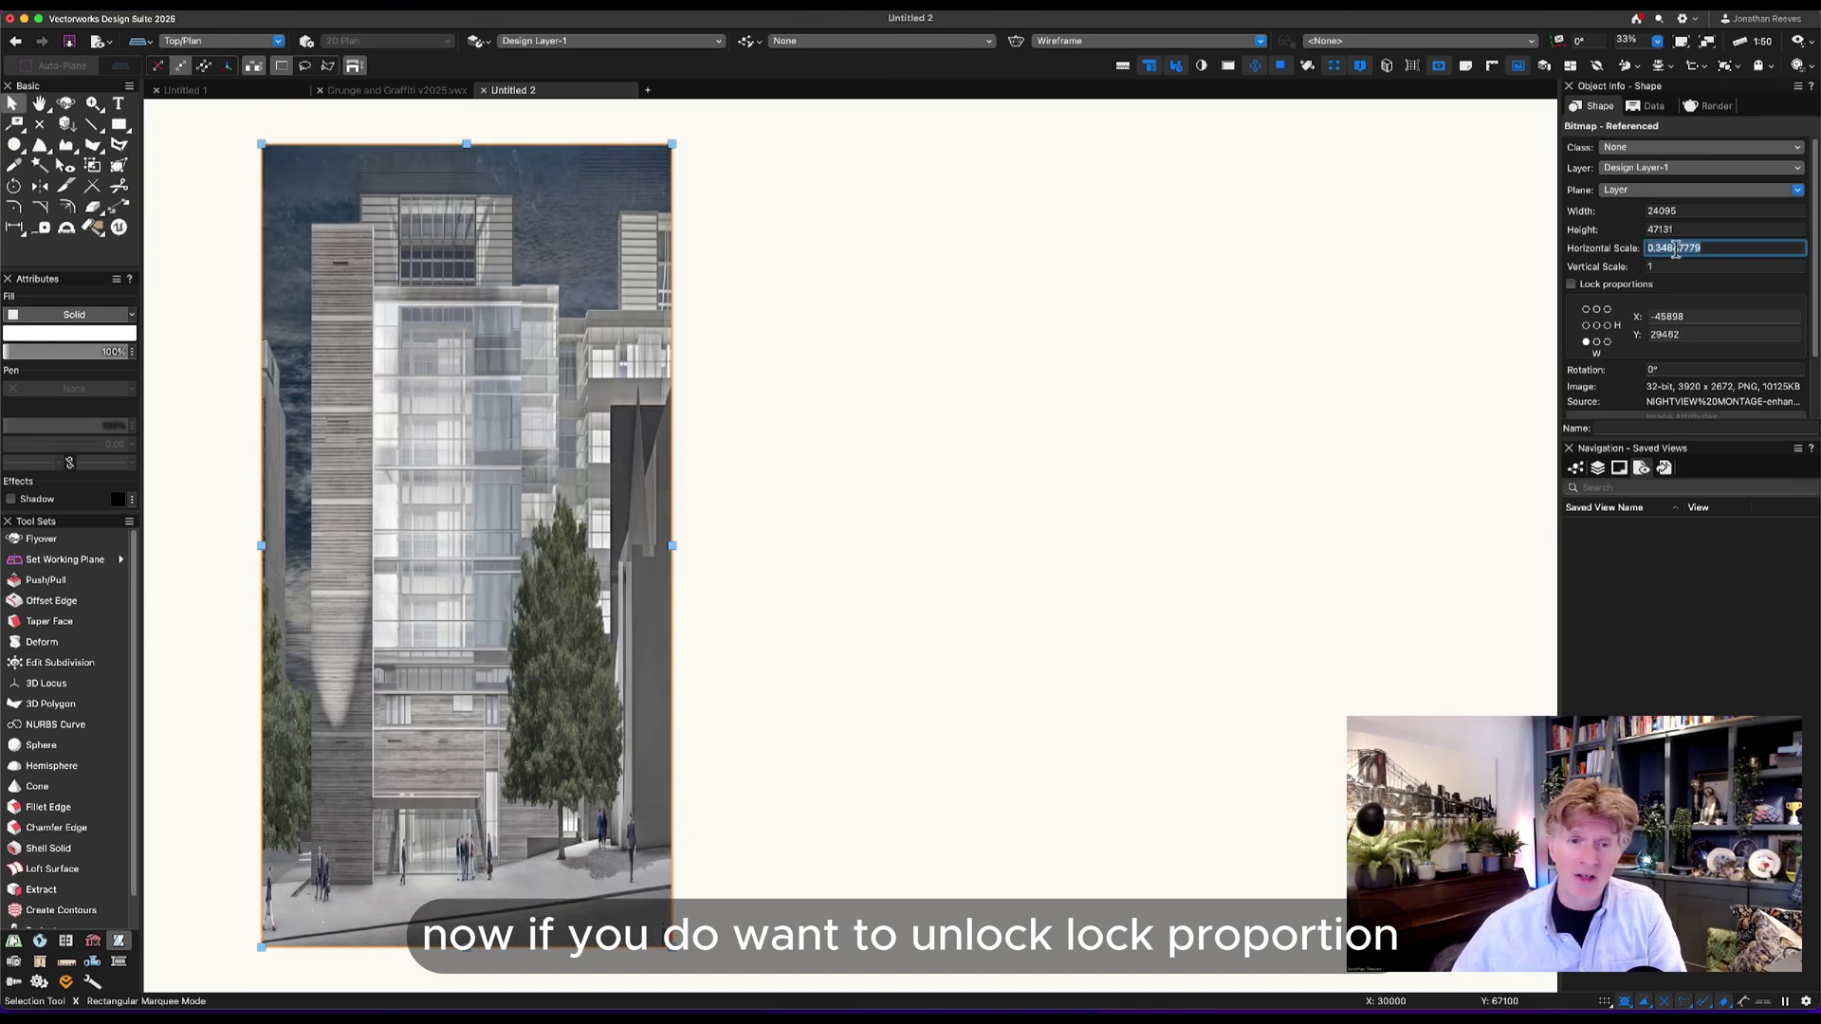
type("1")
key("Return")
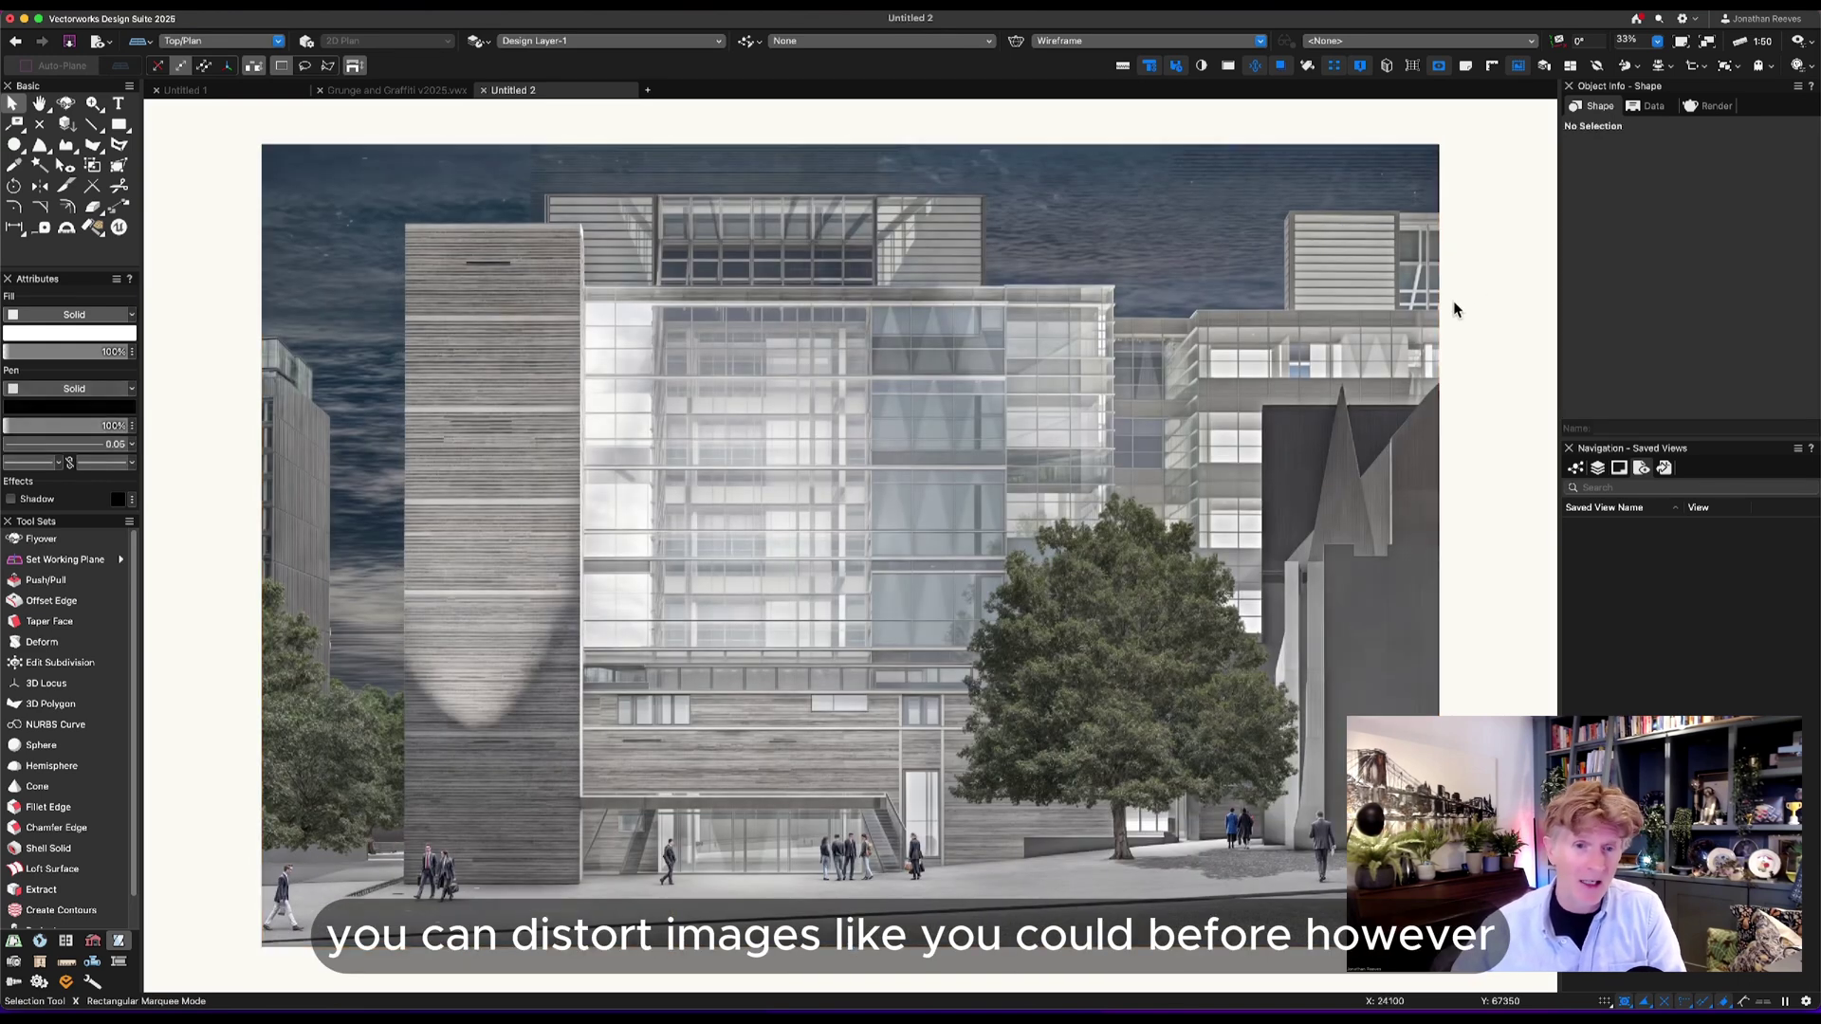
Raise exposure, add soft vignette edges, save as a preset, and apply to the building photo.
scroll(1575, 383, "down", 3)
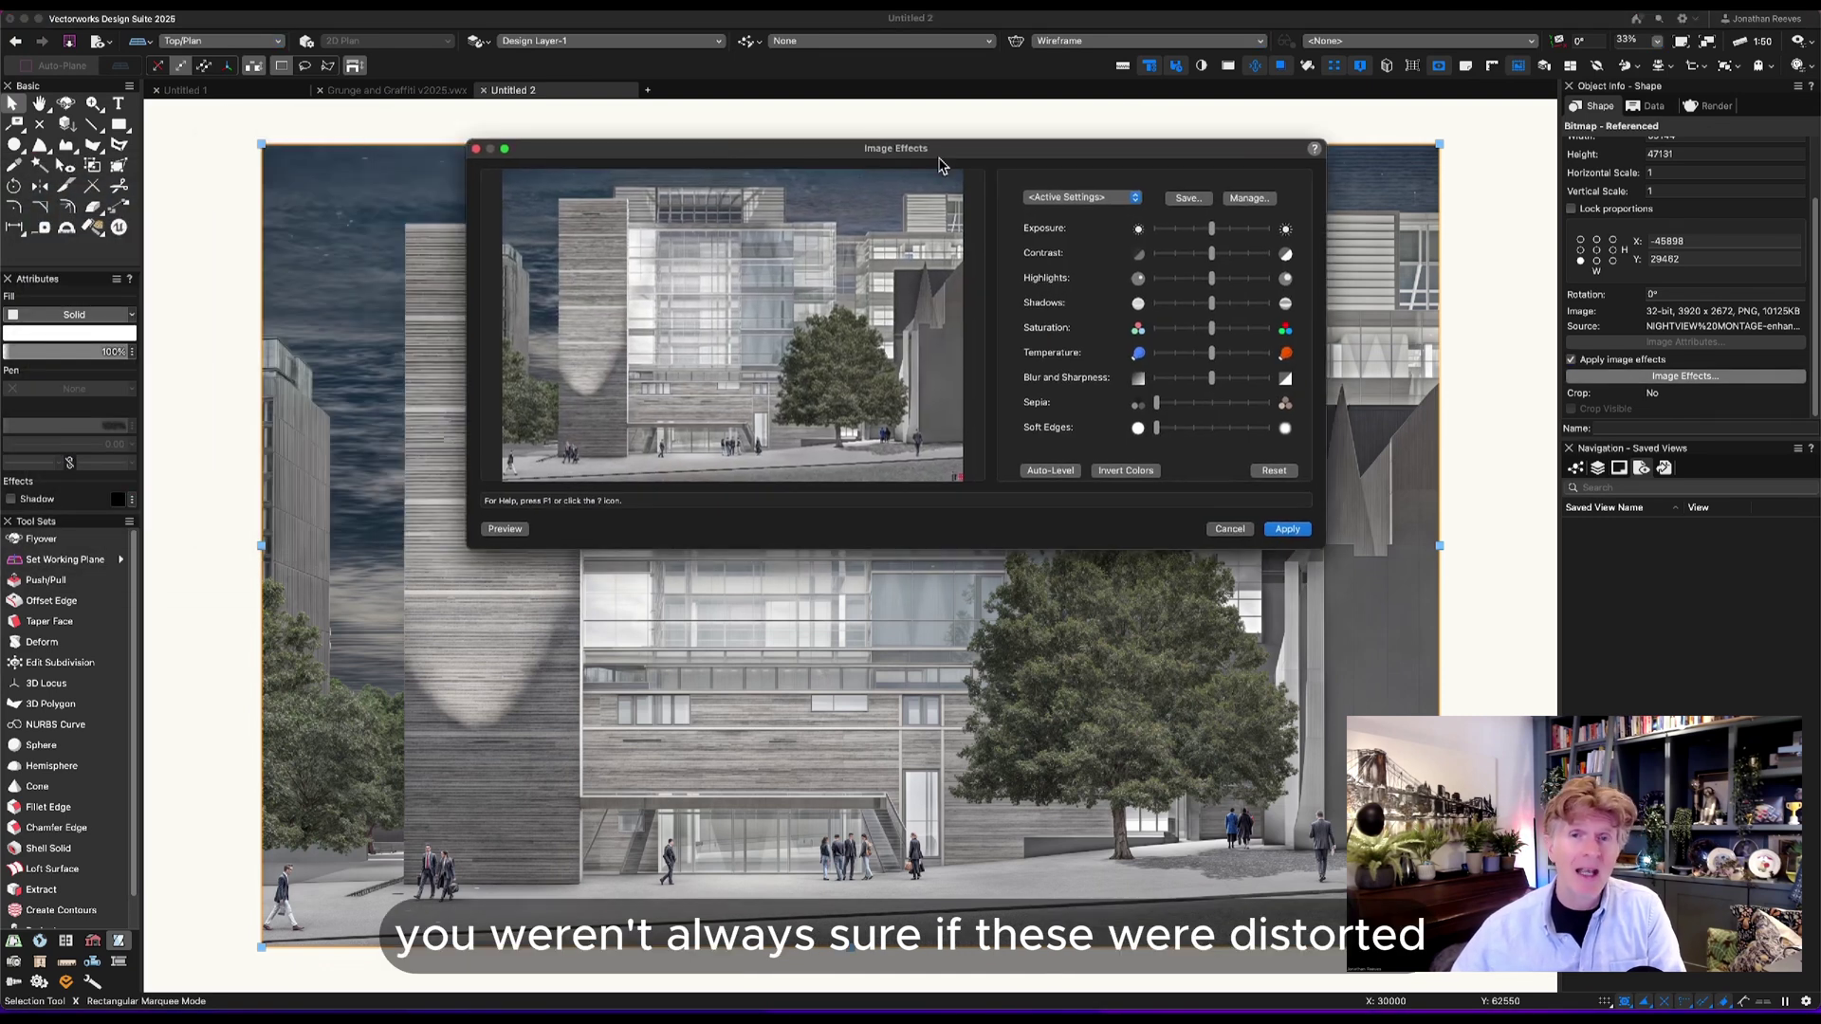
mouse_move(1212, 229)
left_mouse_down()
mouse_move(1246, 241)
mouse_move(1197, 230)
mouse_move(1232, 254)
mouse_move(1190, 278)
mouse_move(1253, 329)
left_mouse_up()
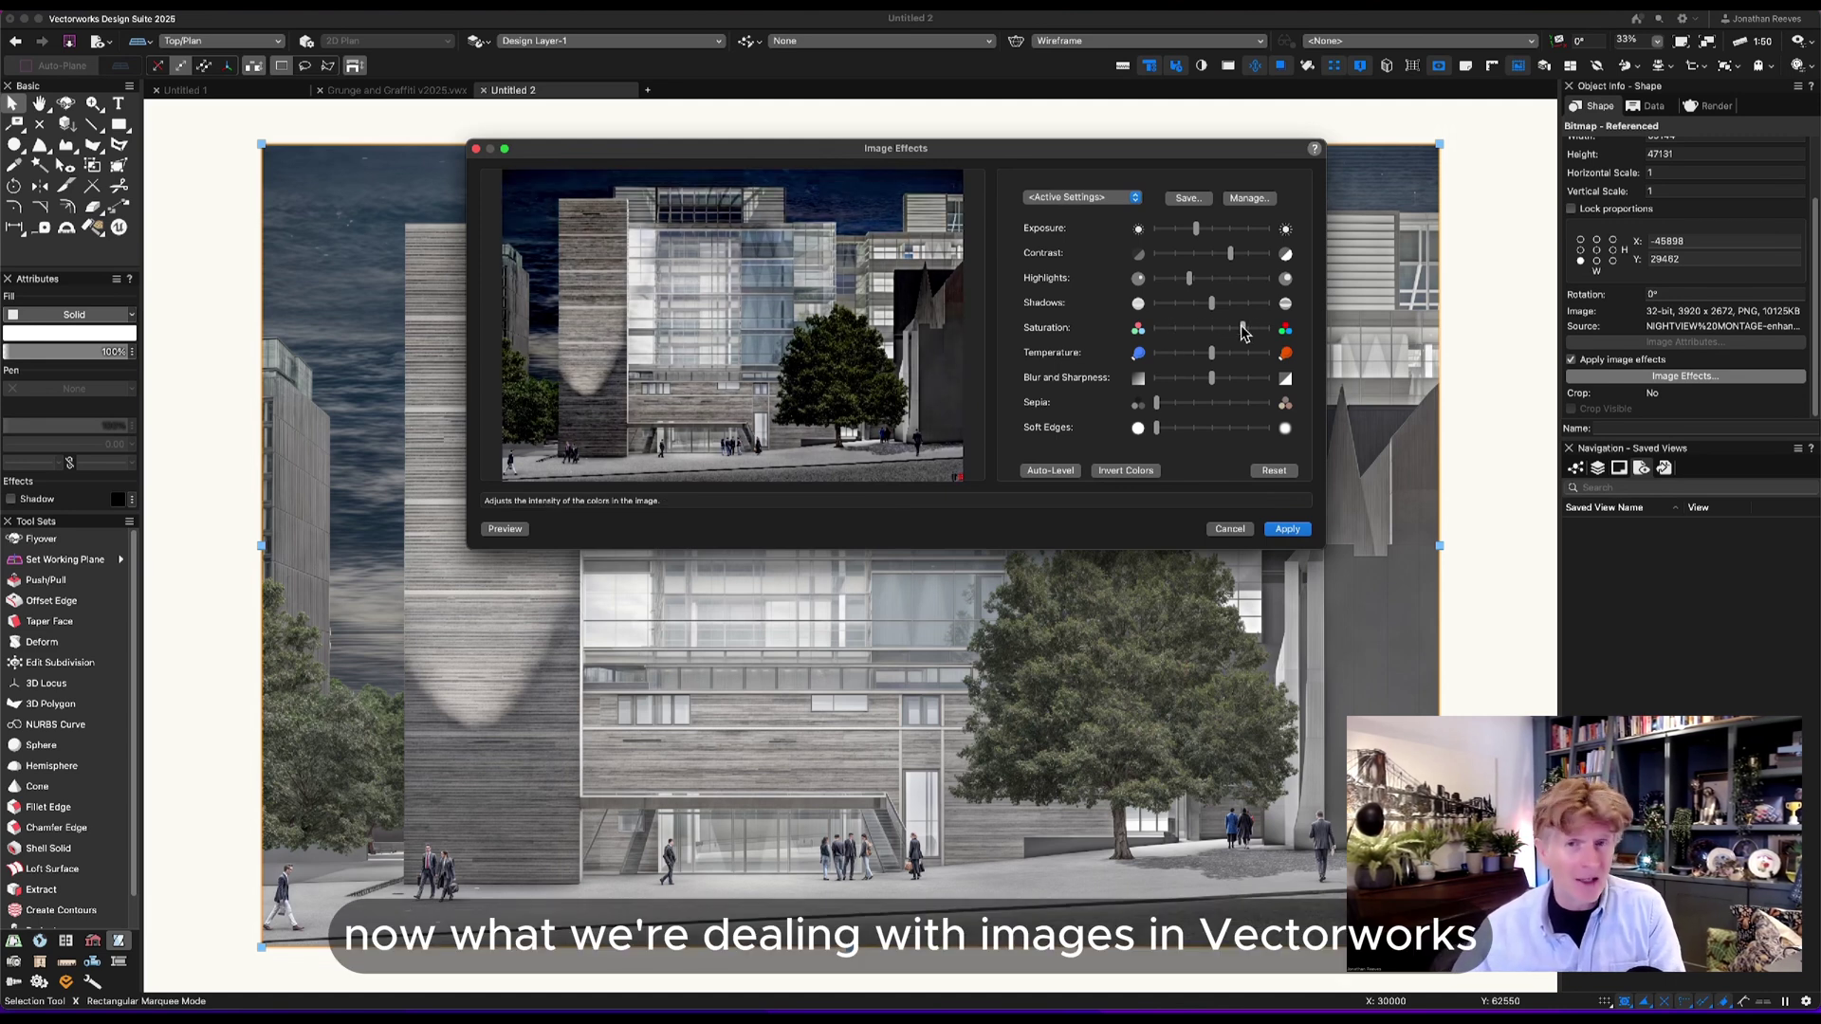
left_click_drag(1156, 428, 1213, 428)
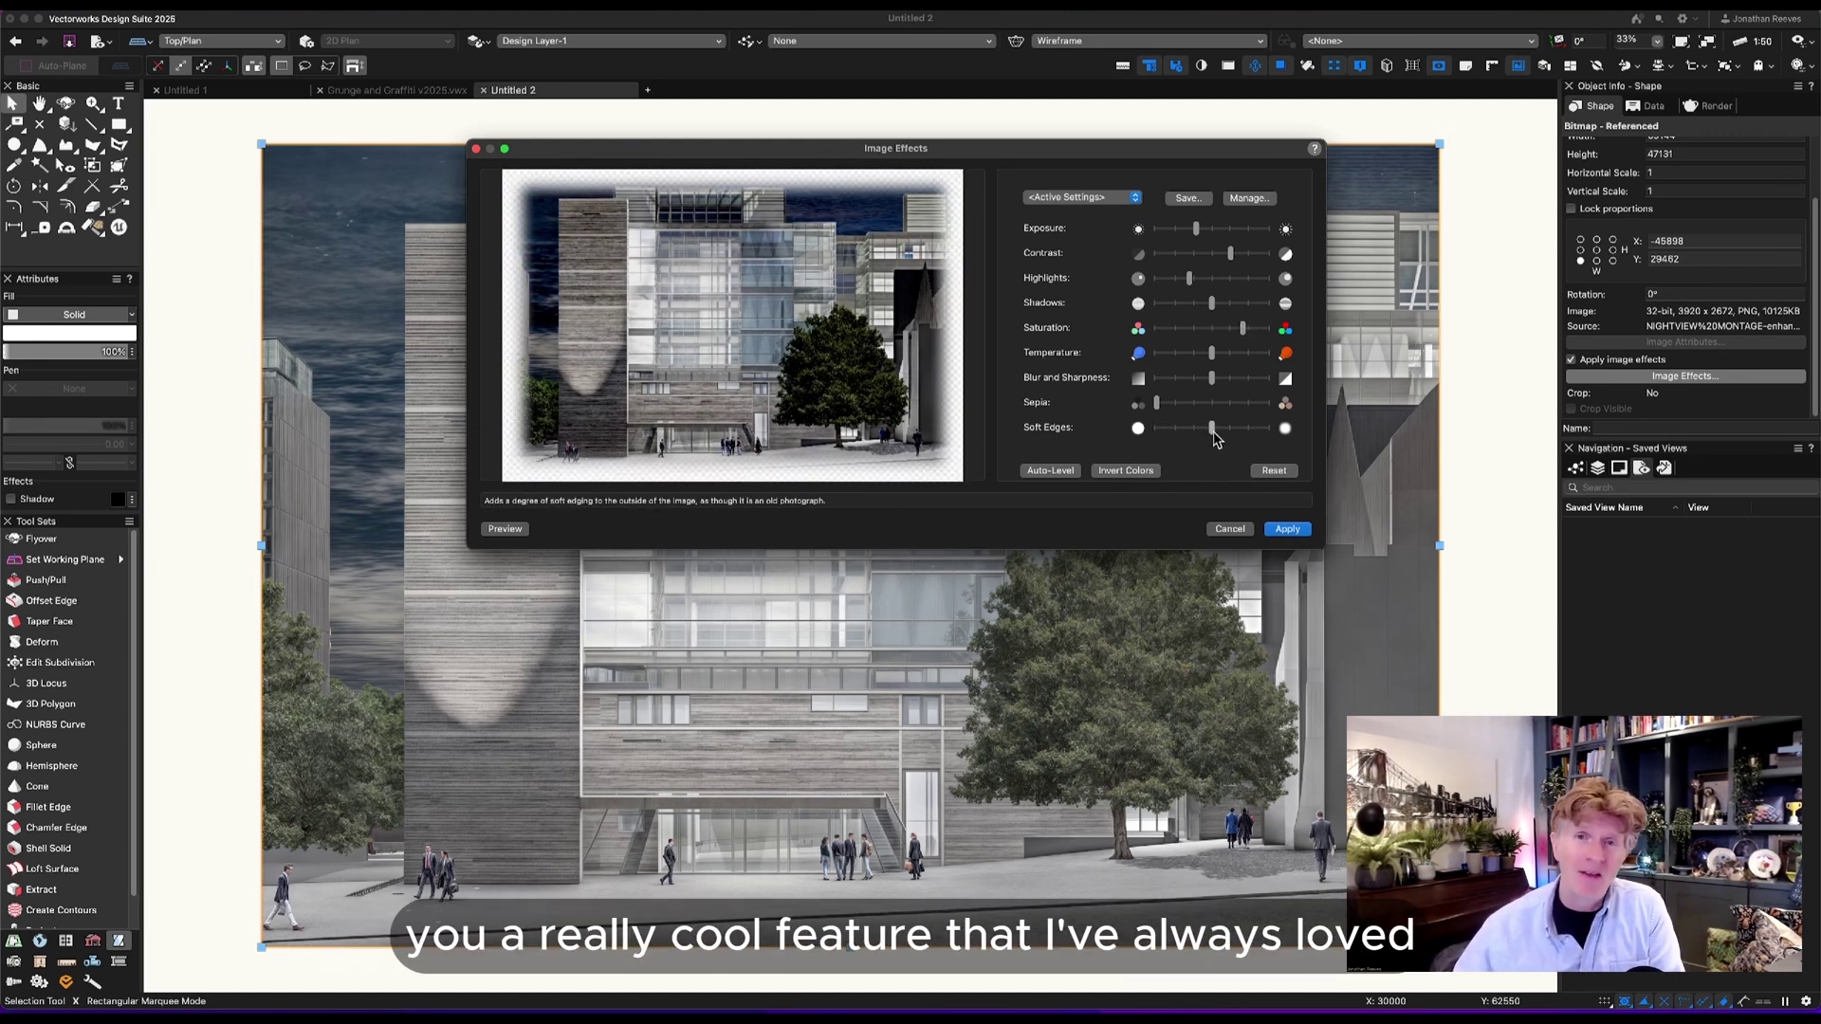
left_click(1188, 199)
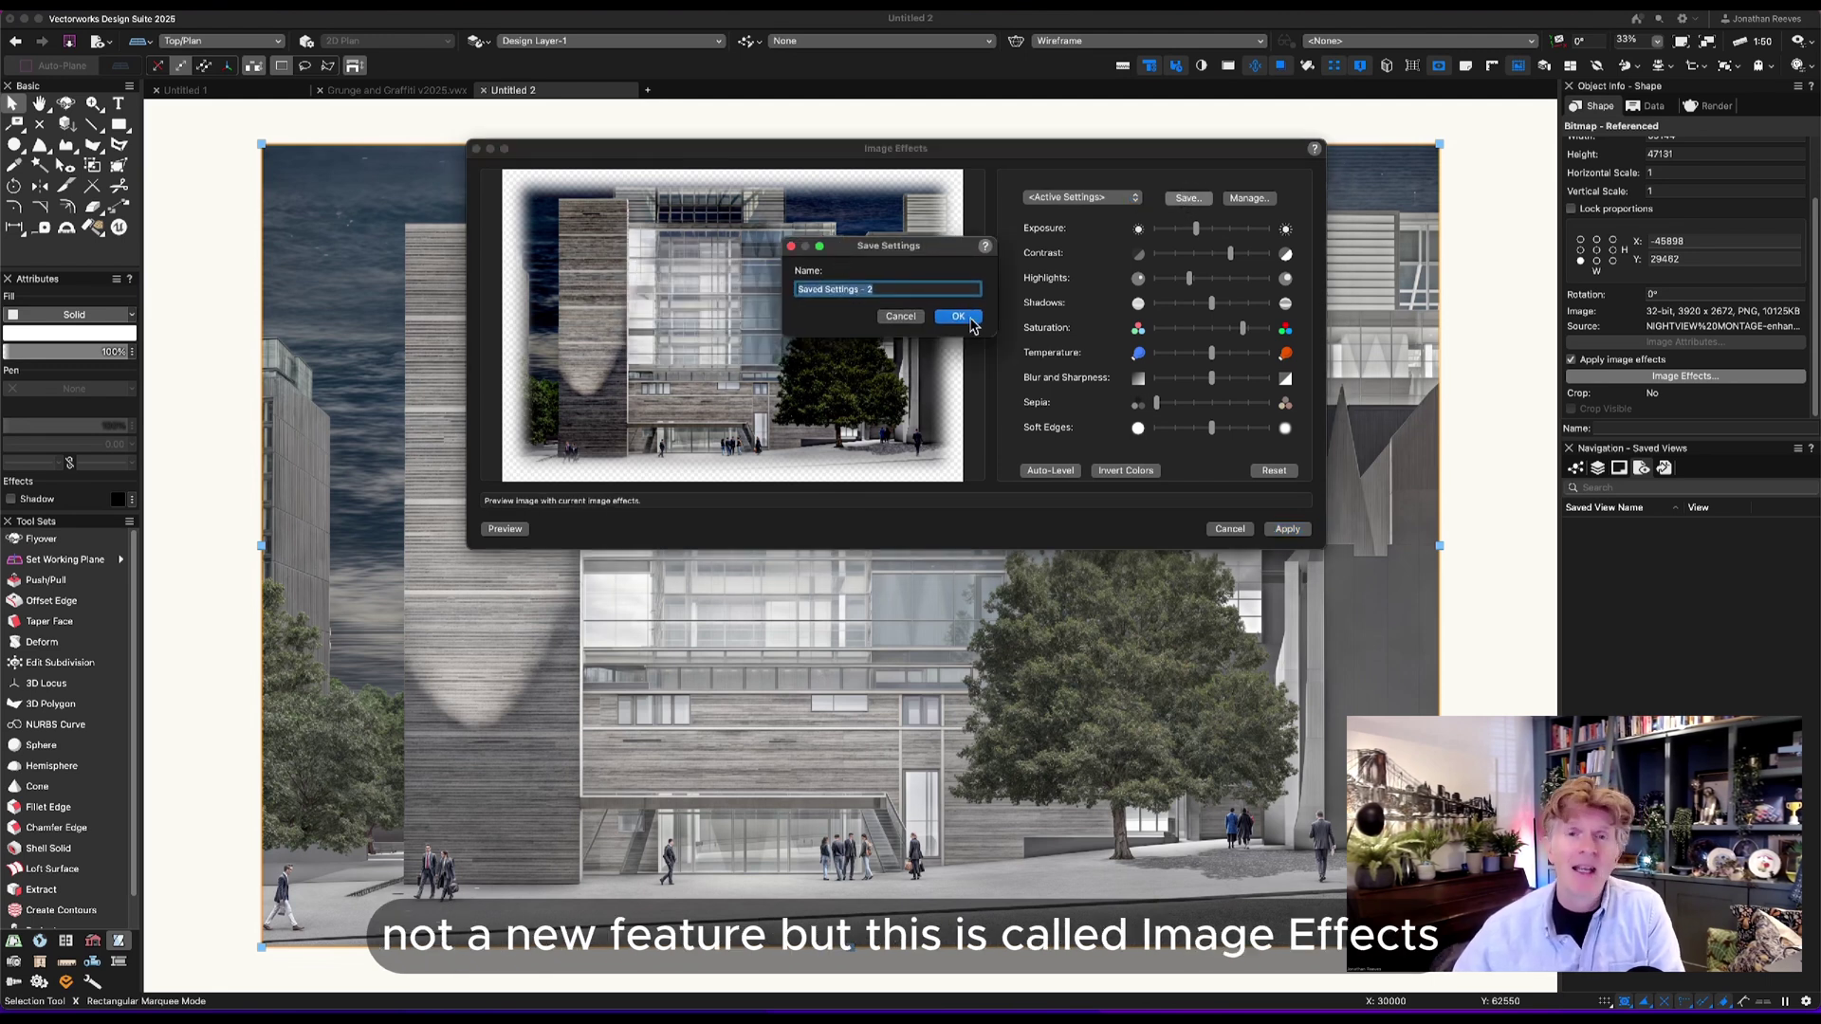
left_click(968, 319)
left_click(1288, 529)
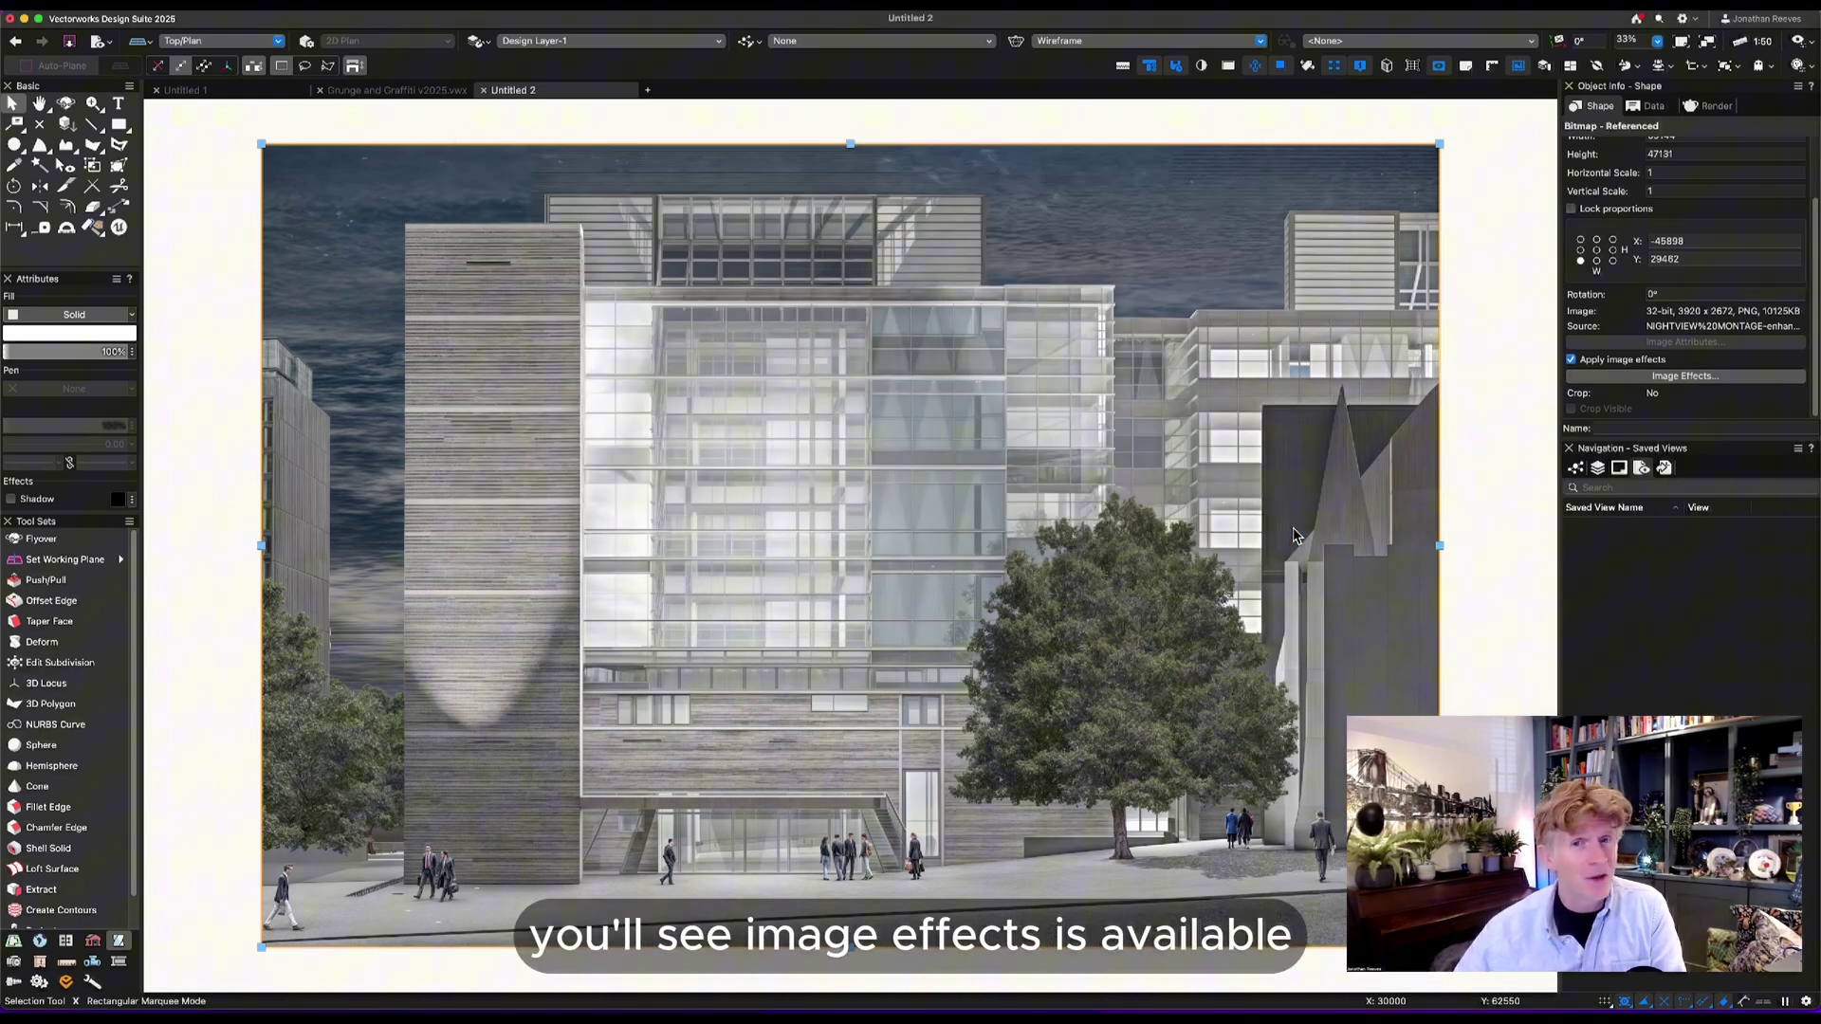
Enable image effects on the river-at-night photo and apply the Saved Settings - 2 preset.
scroll(1080, 563, "down", 3)
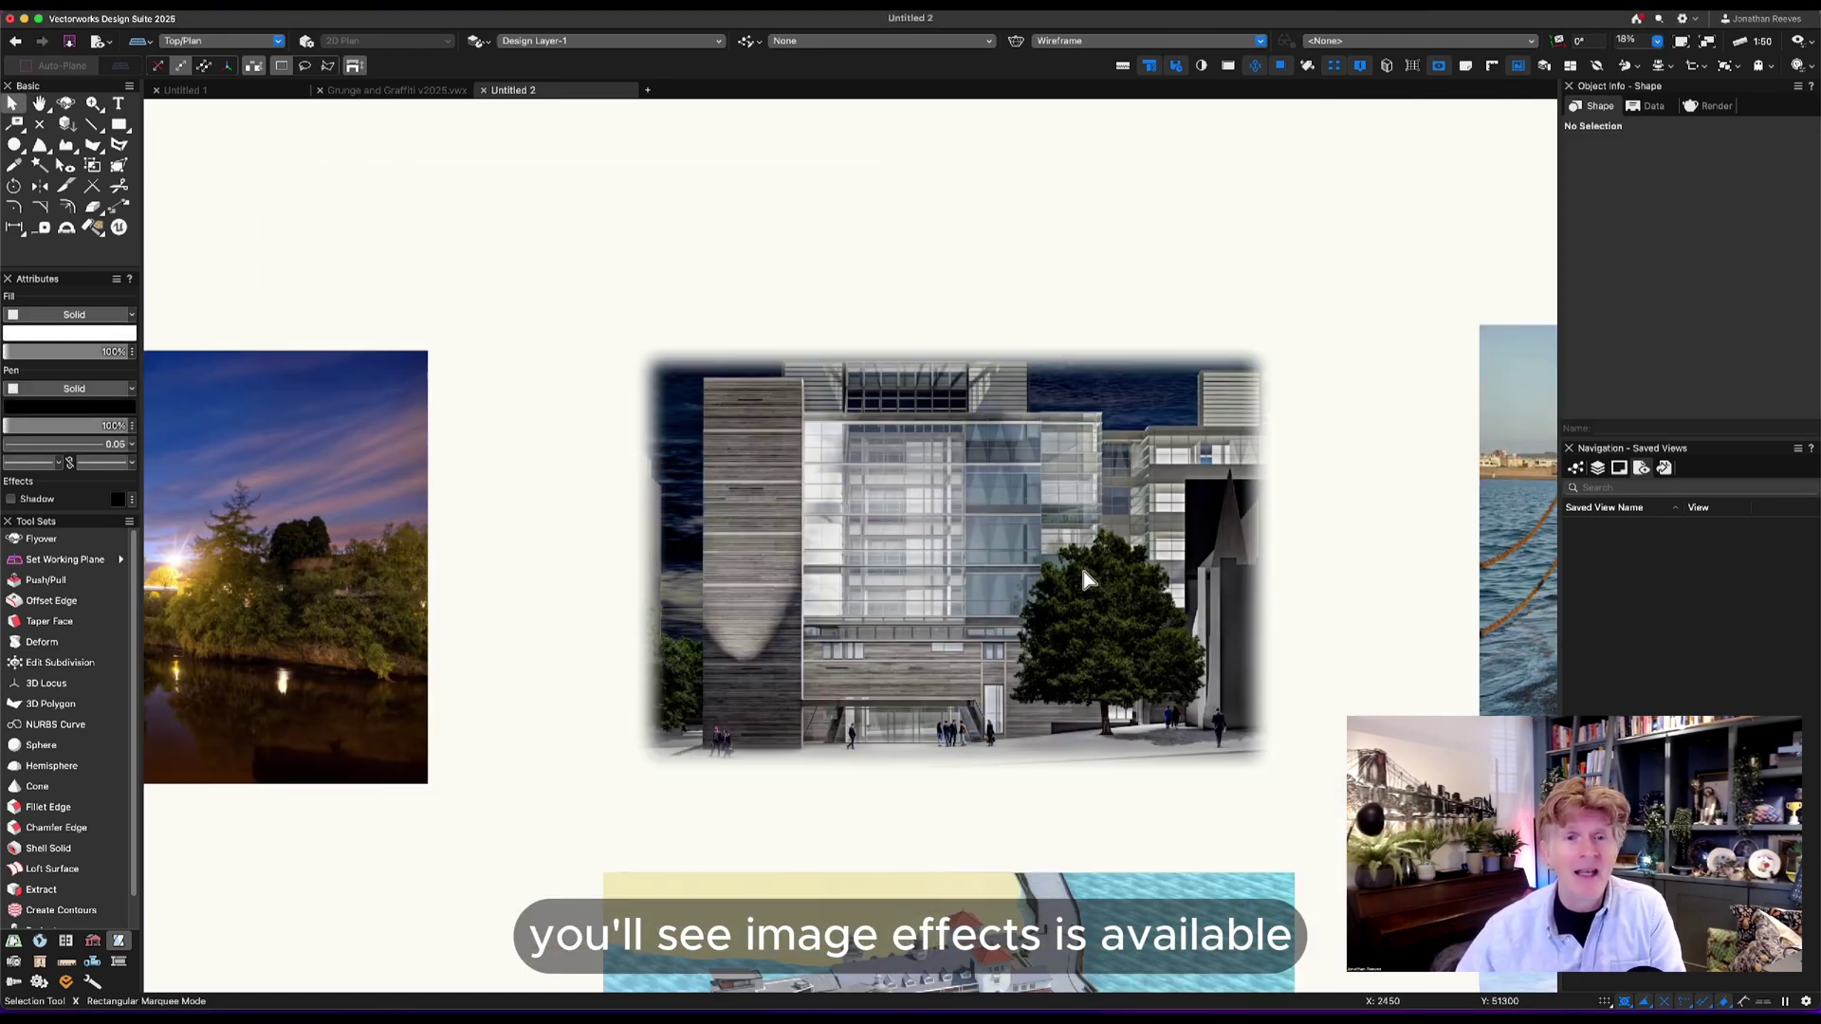
scroll(1080, 563, "down", 2)
left_click(528, 577)
key("super+6")
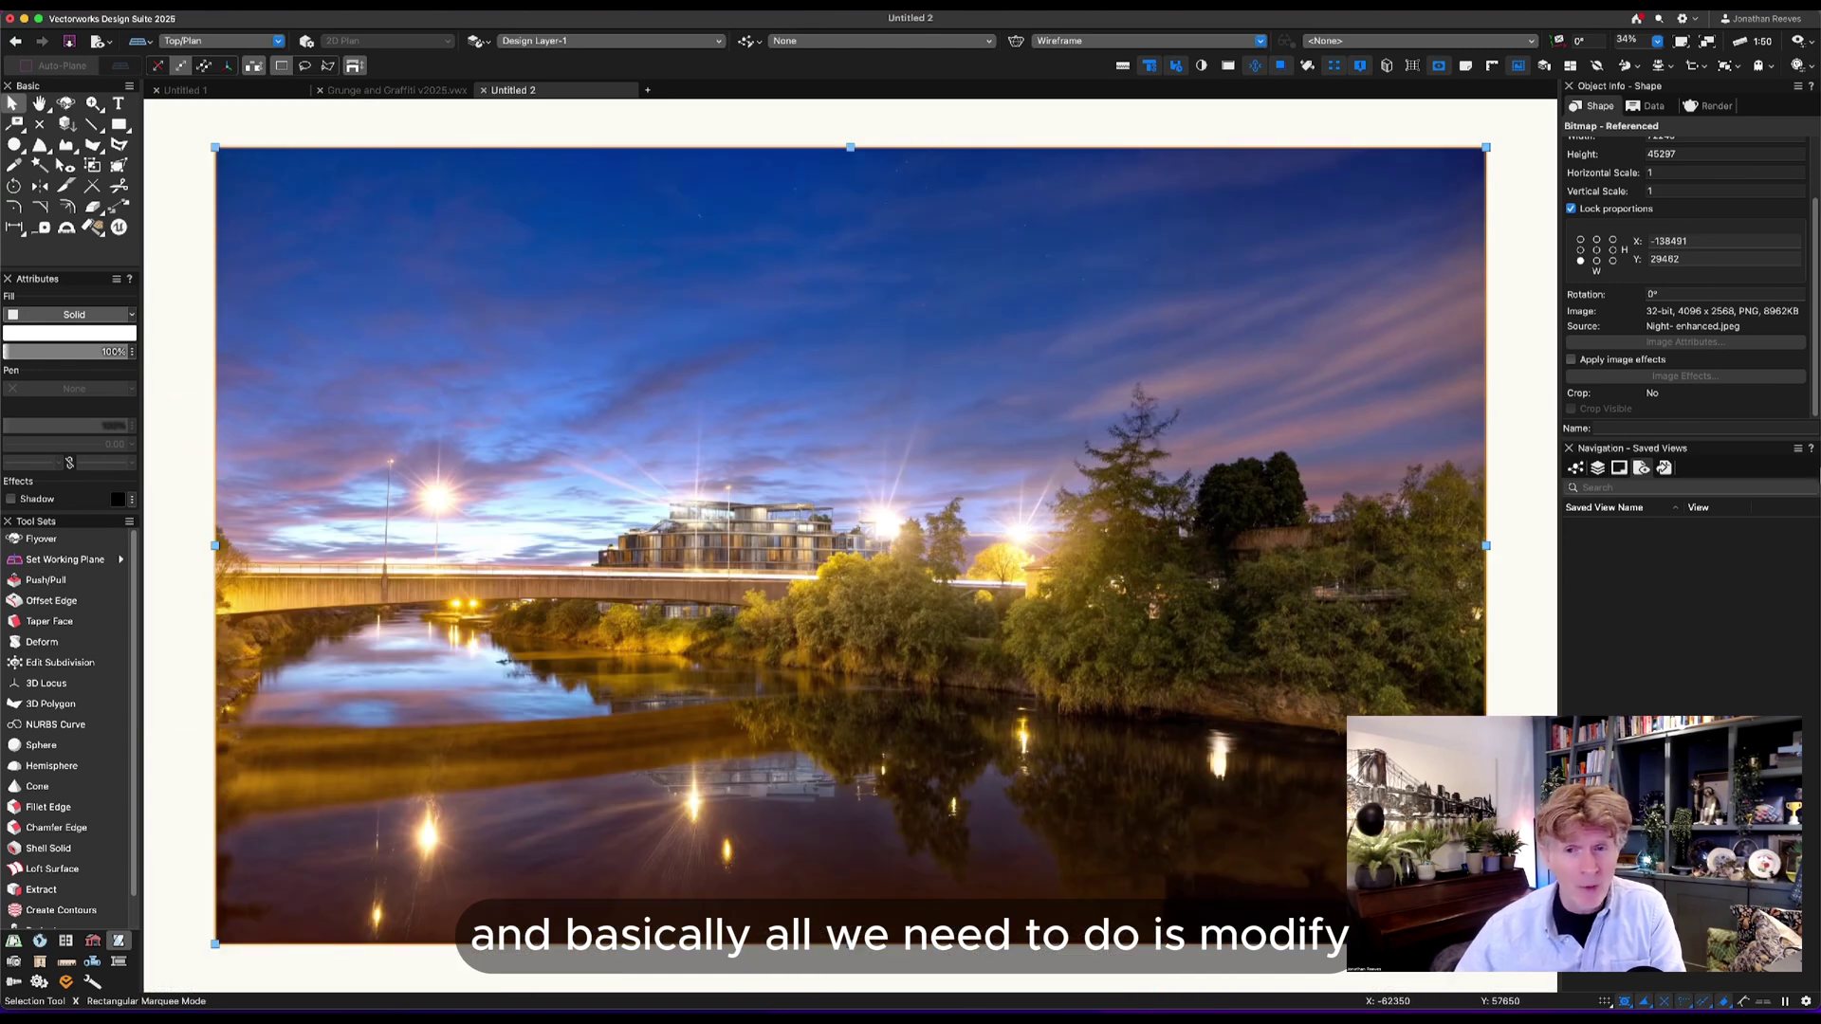
left_click(1573, 361)
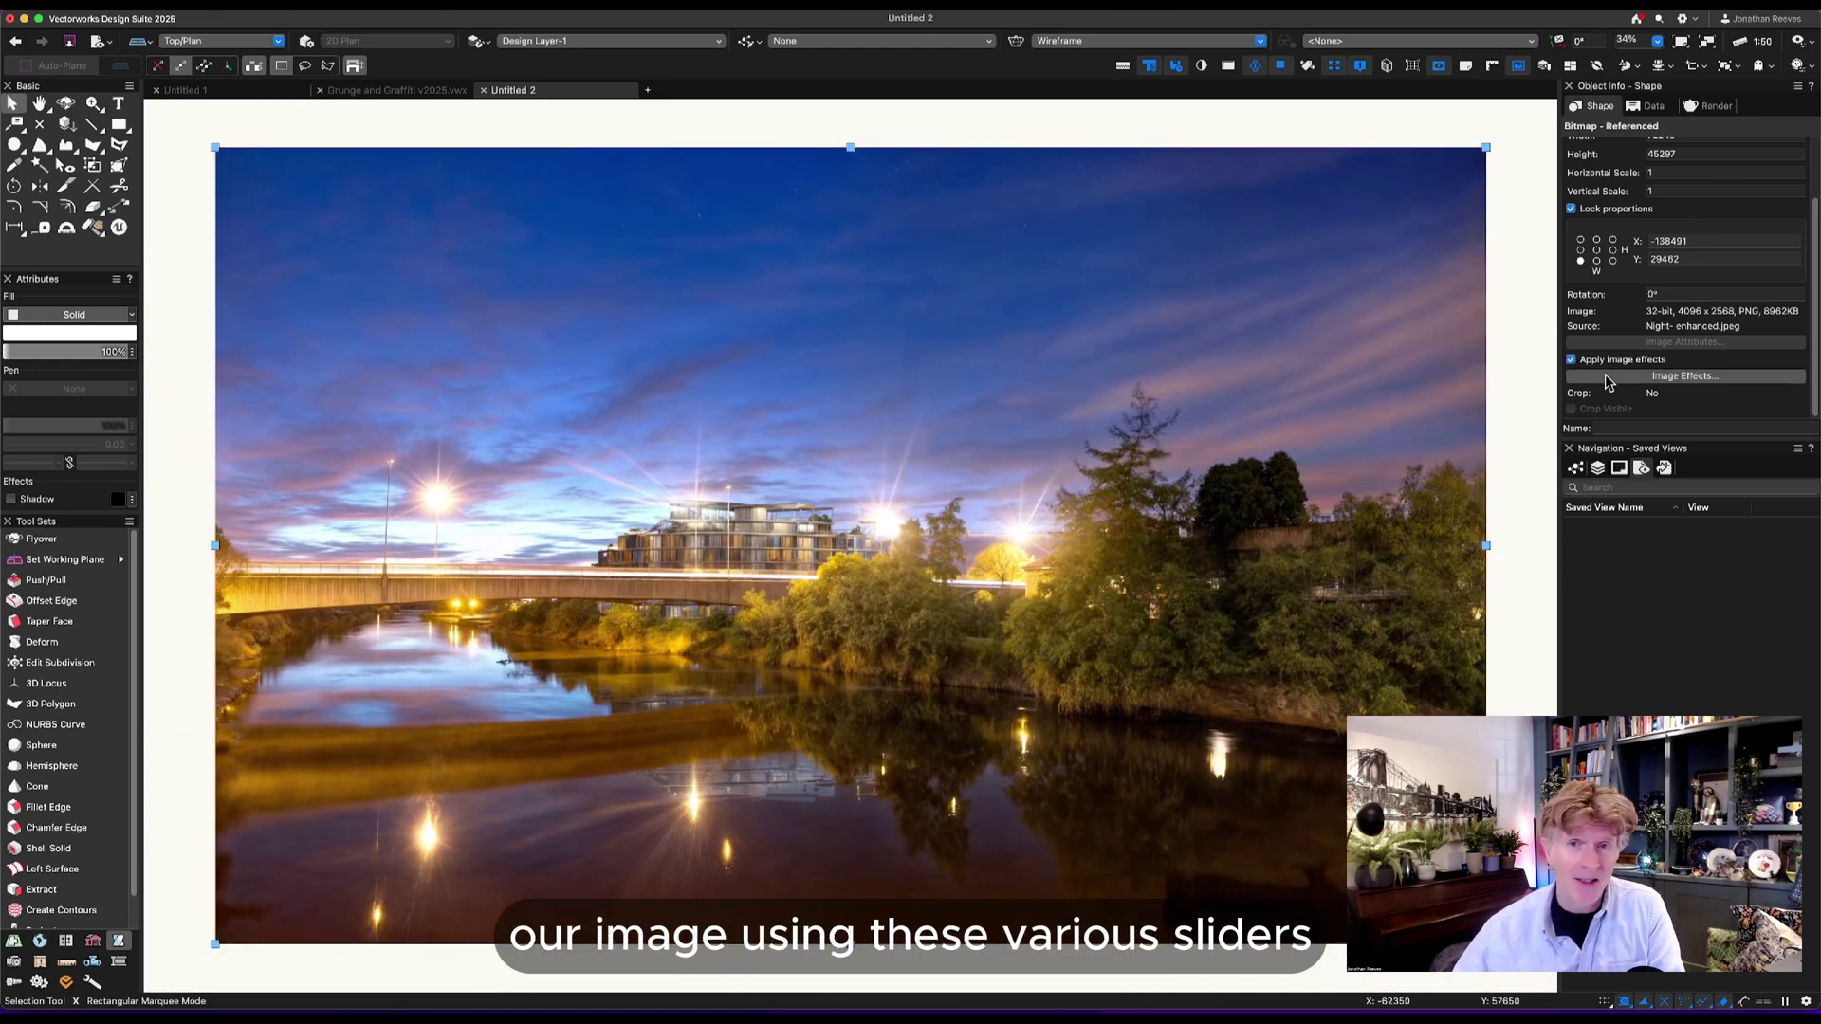
left_click(1614, 378)
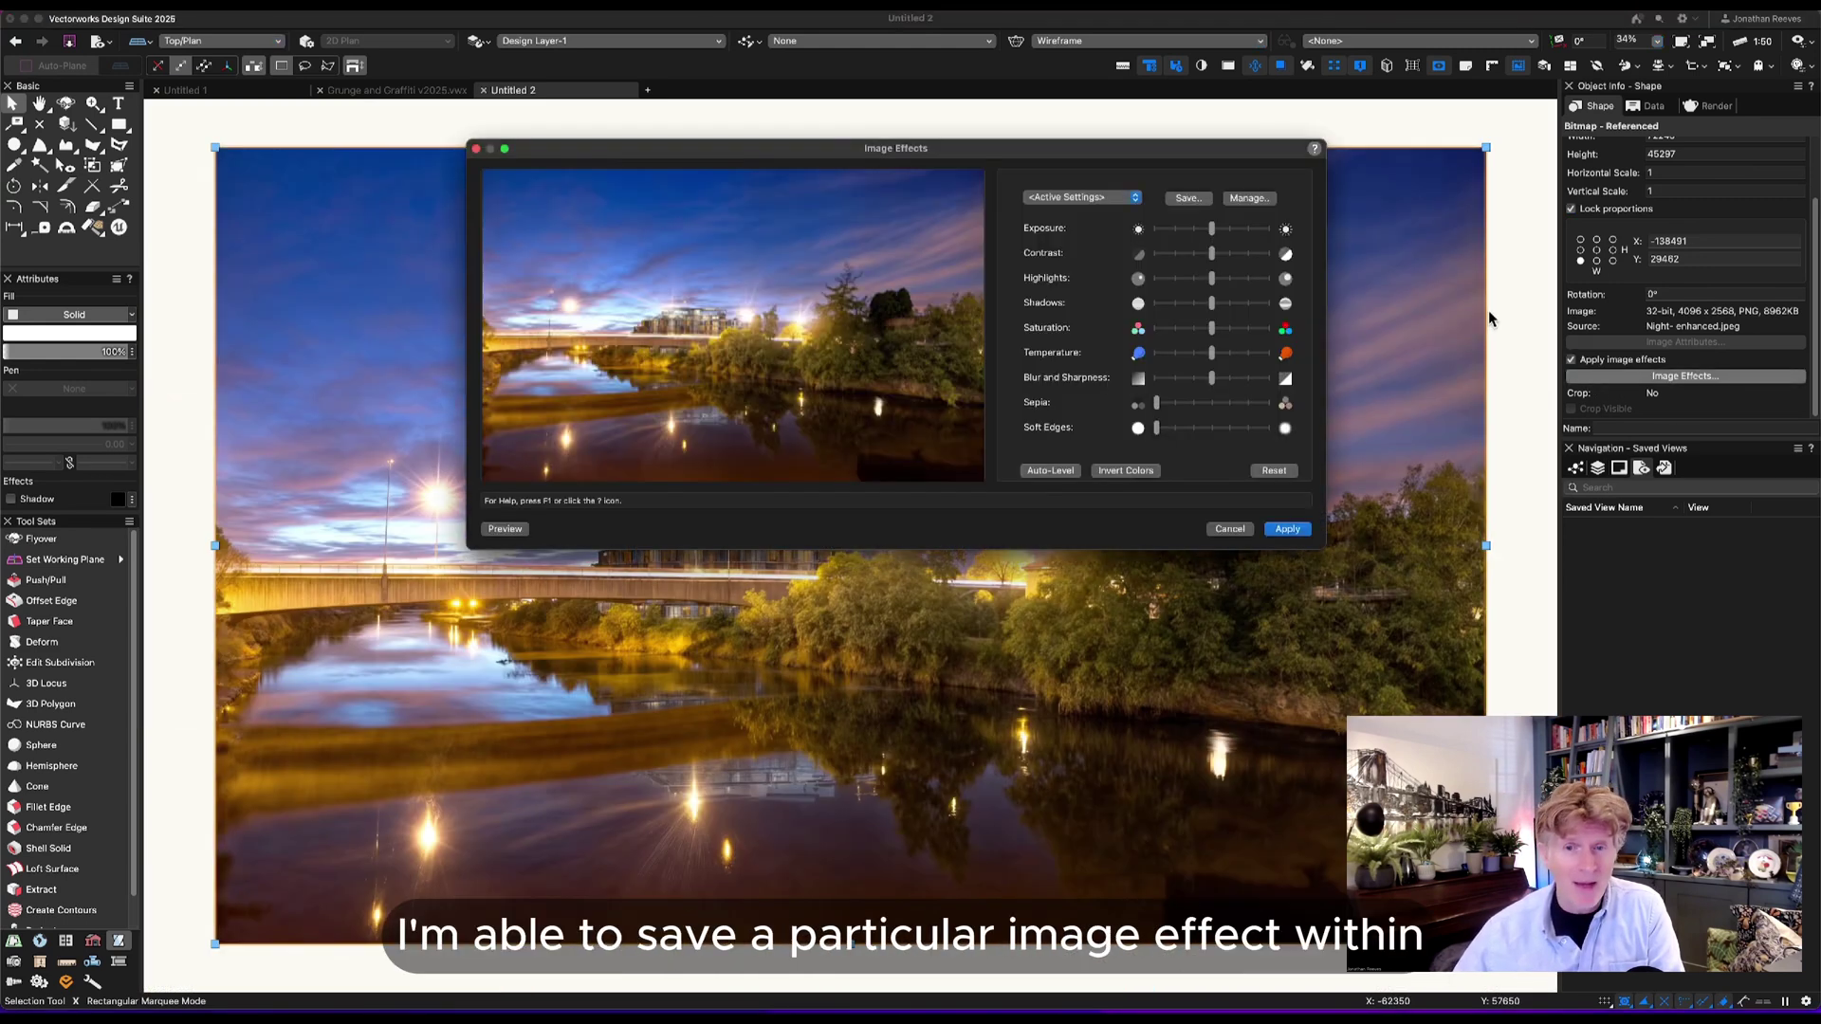
left_click(1123, 196)
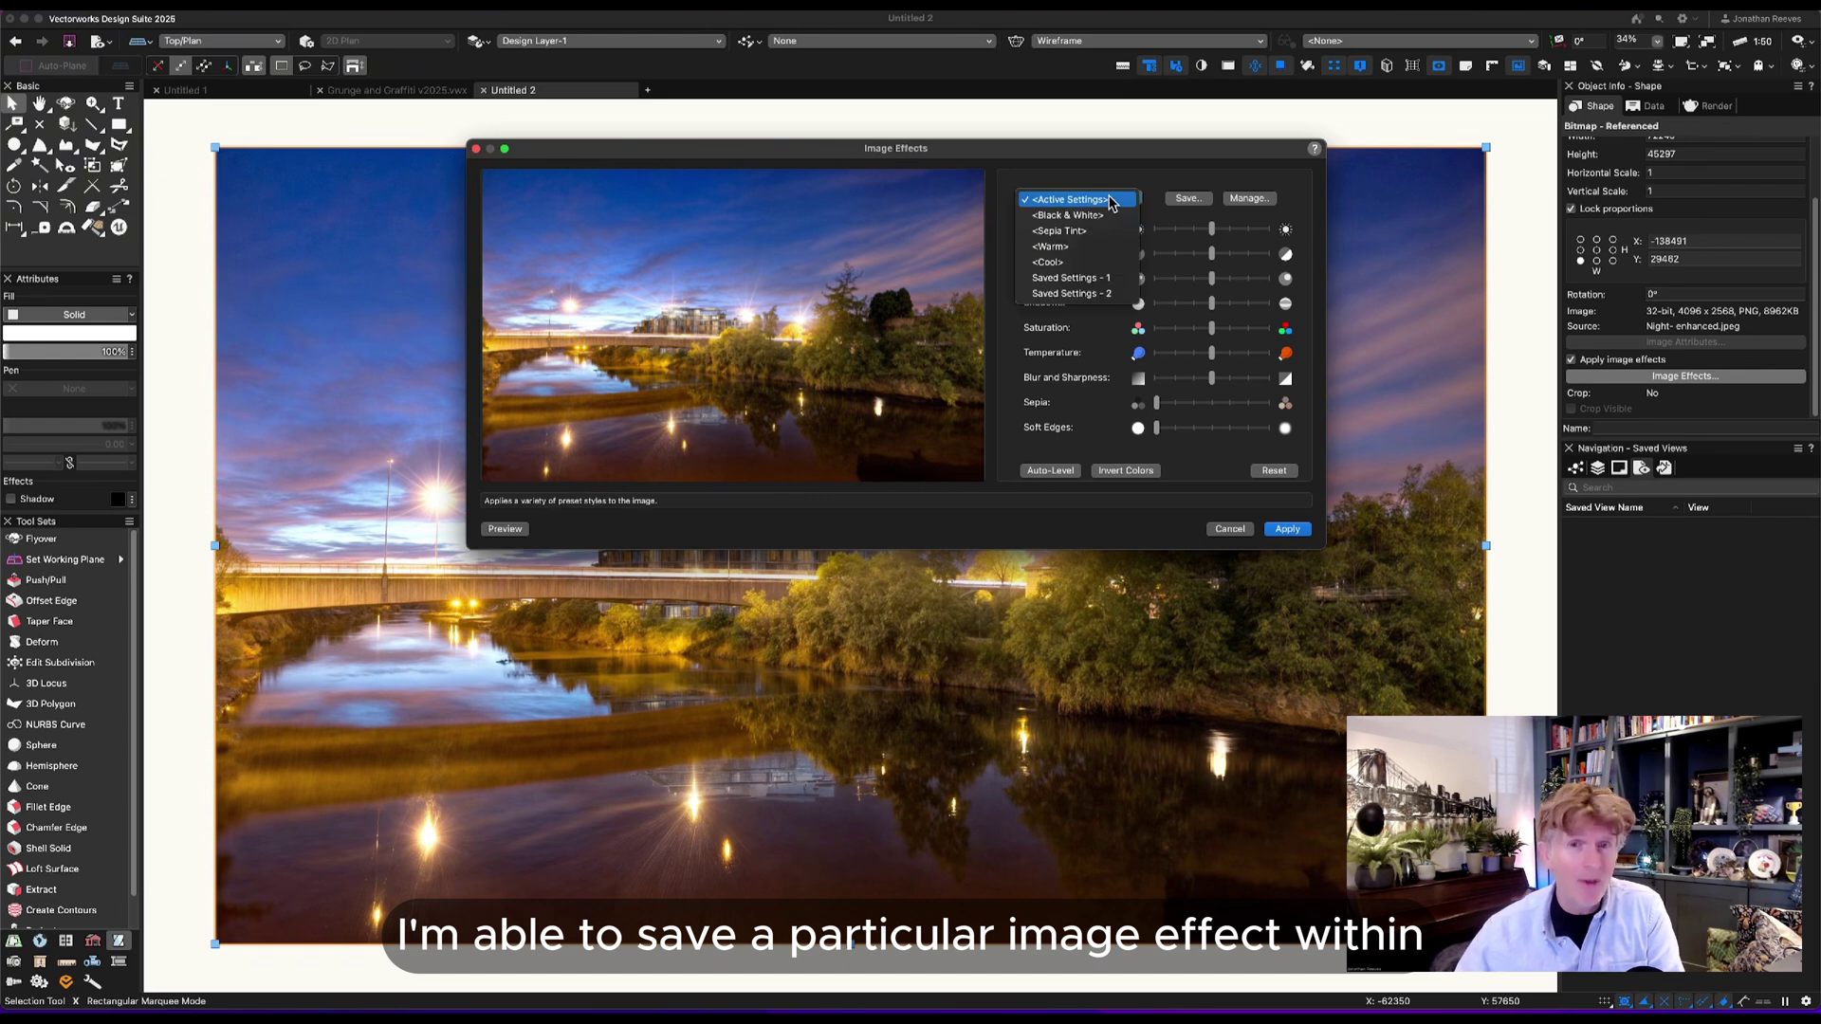
left_click(1097, 294)
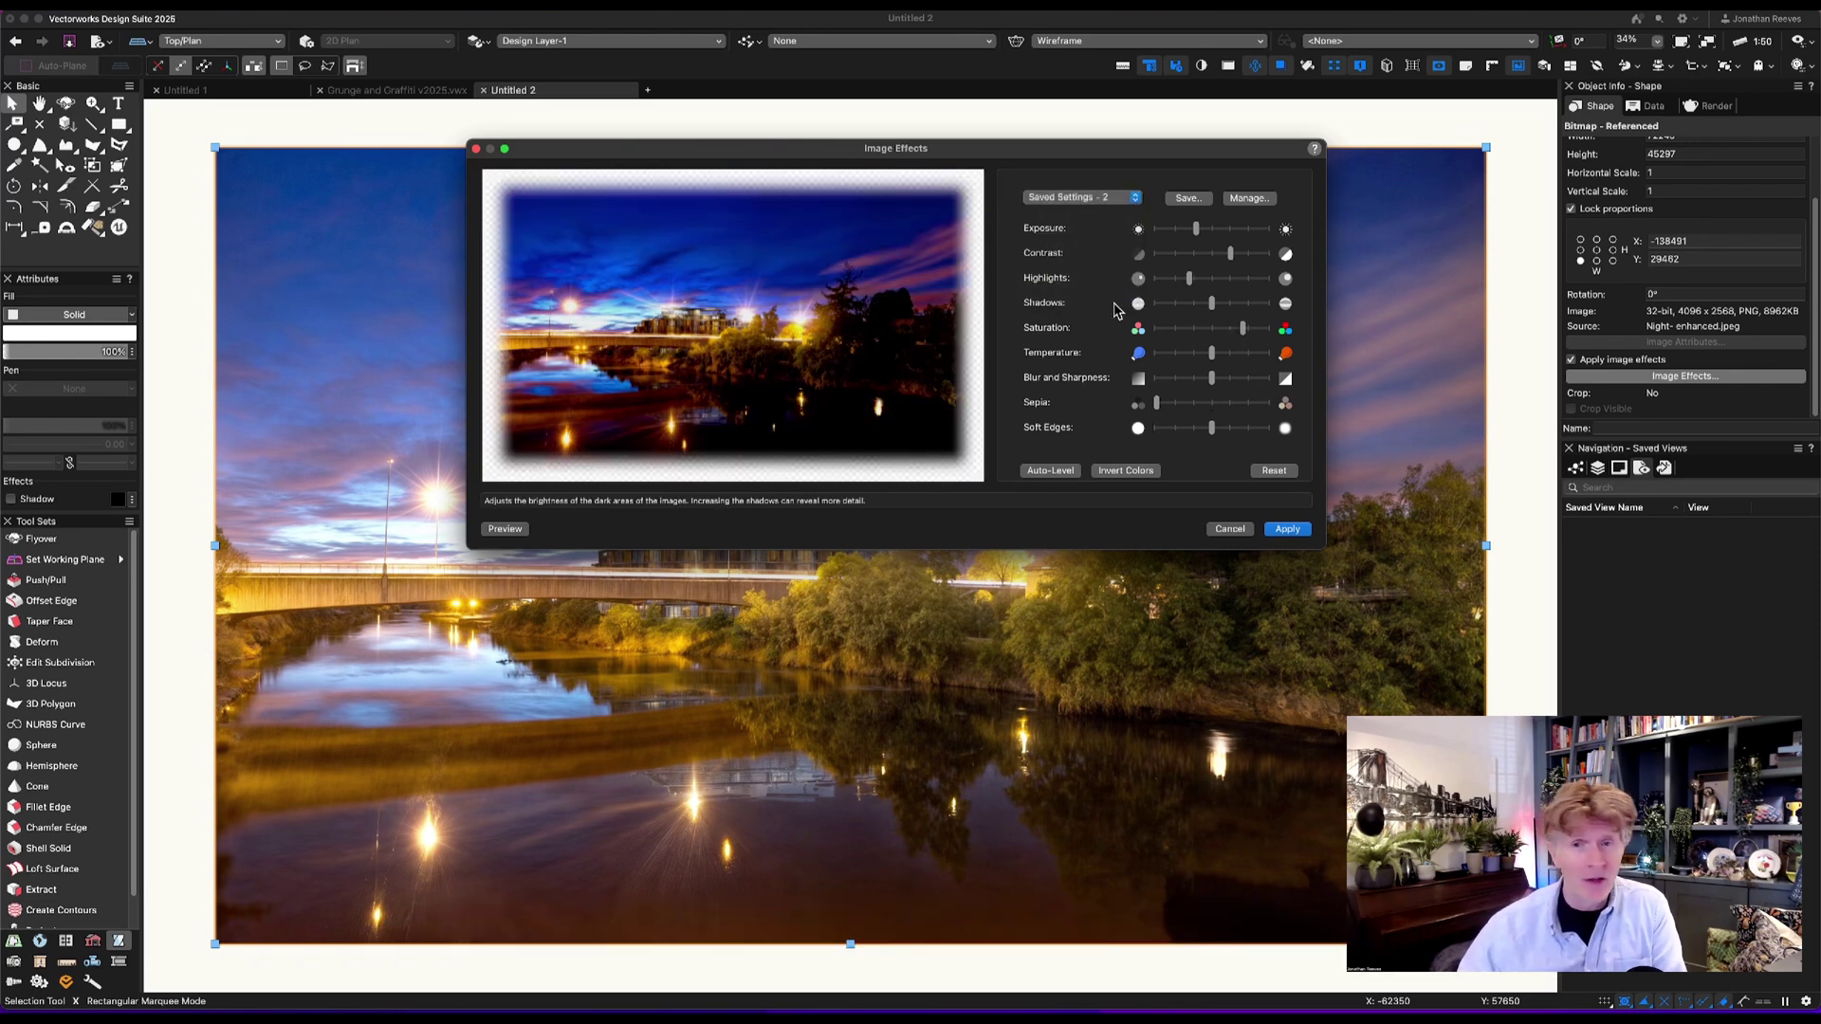
left_click(1286, 530)
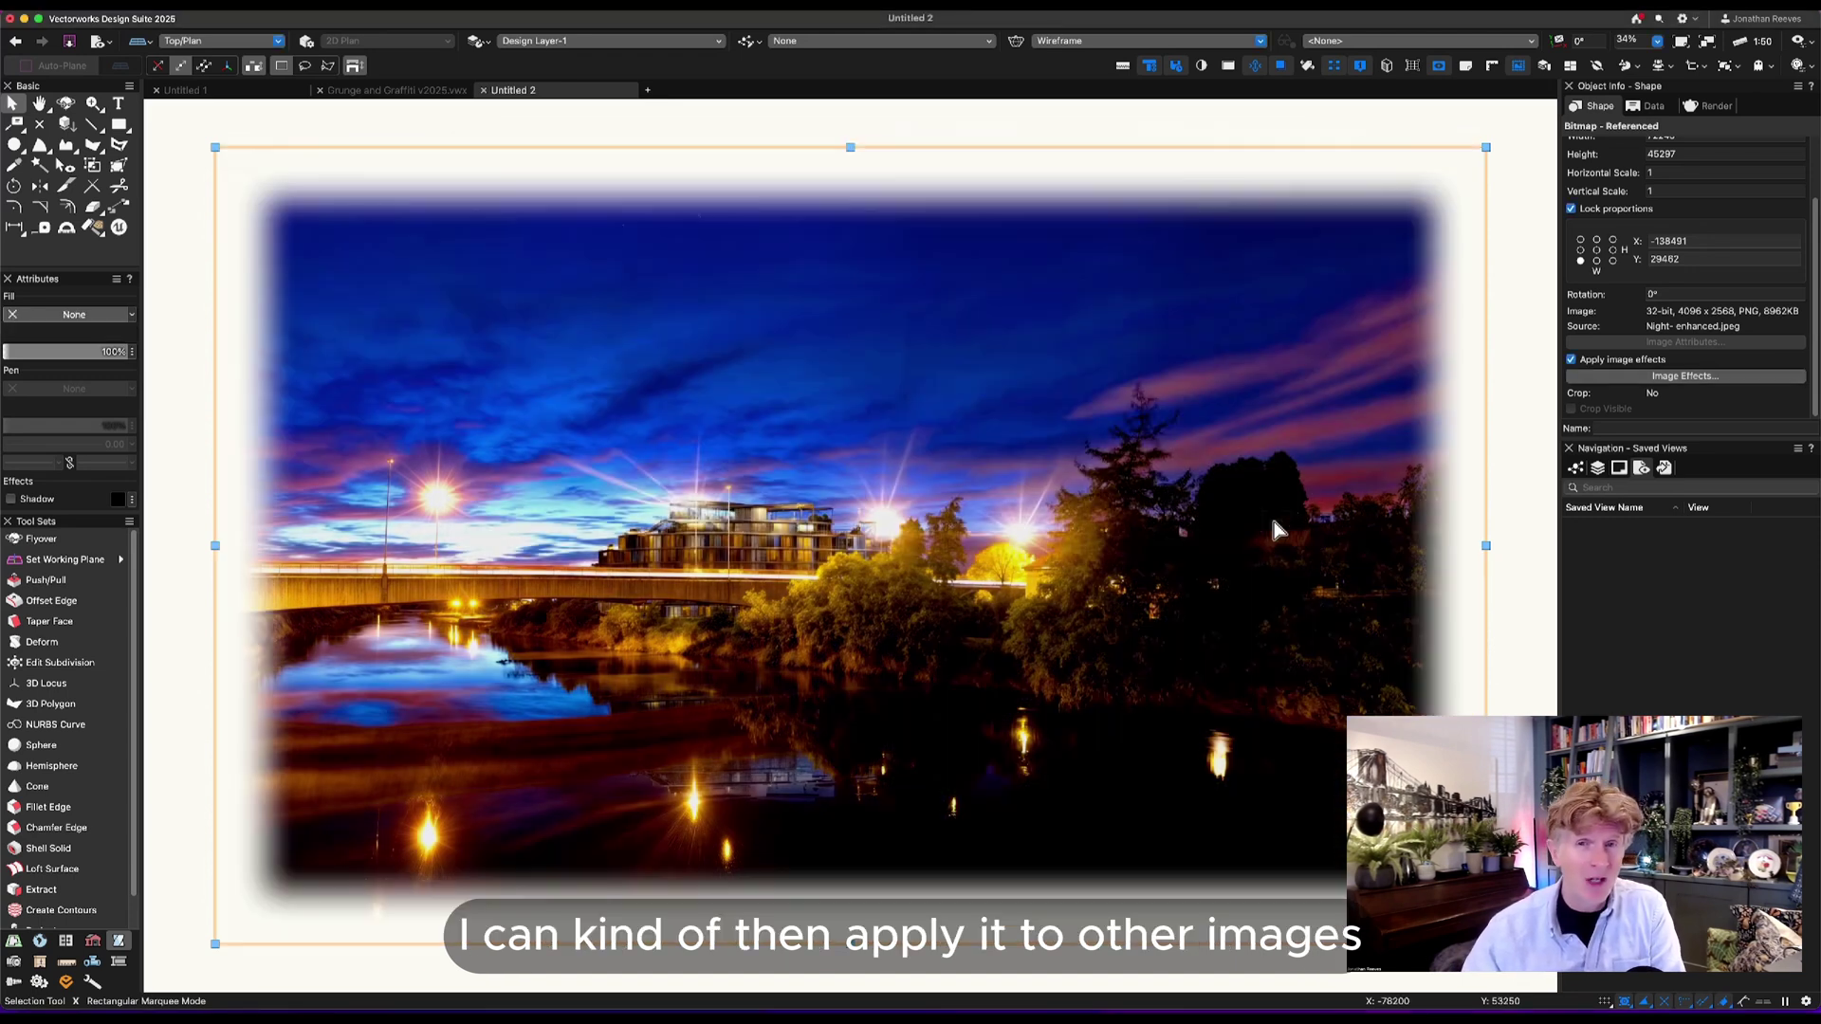
left_click(1517, 394)
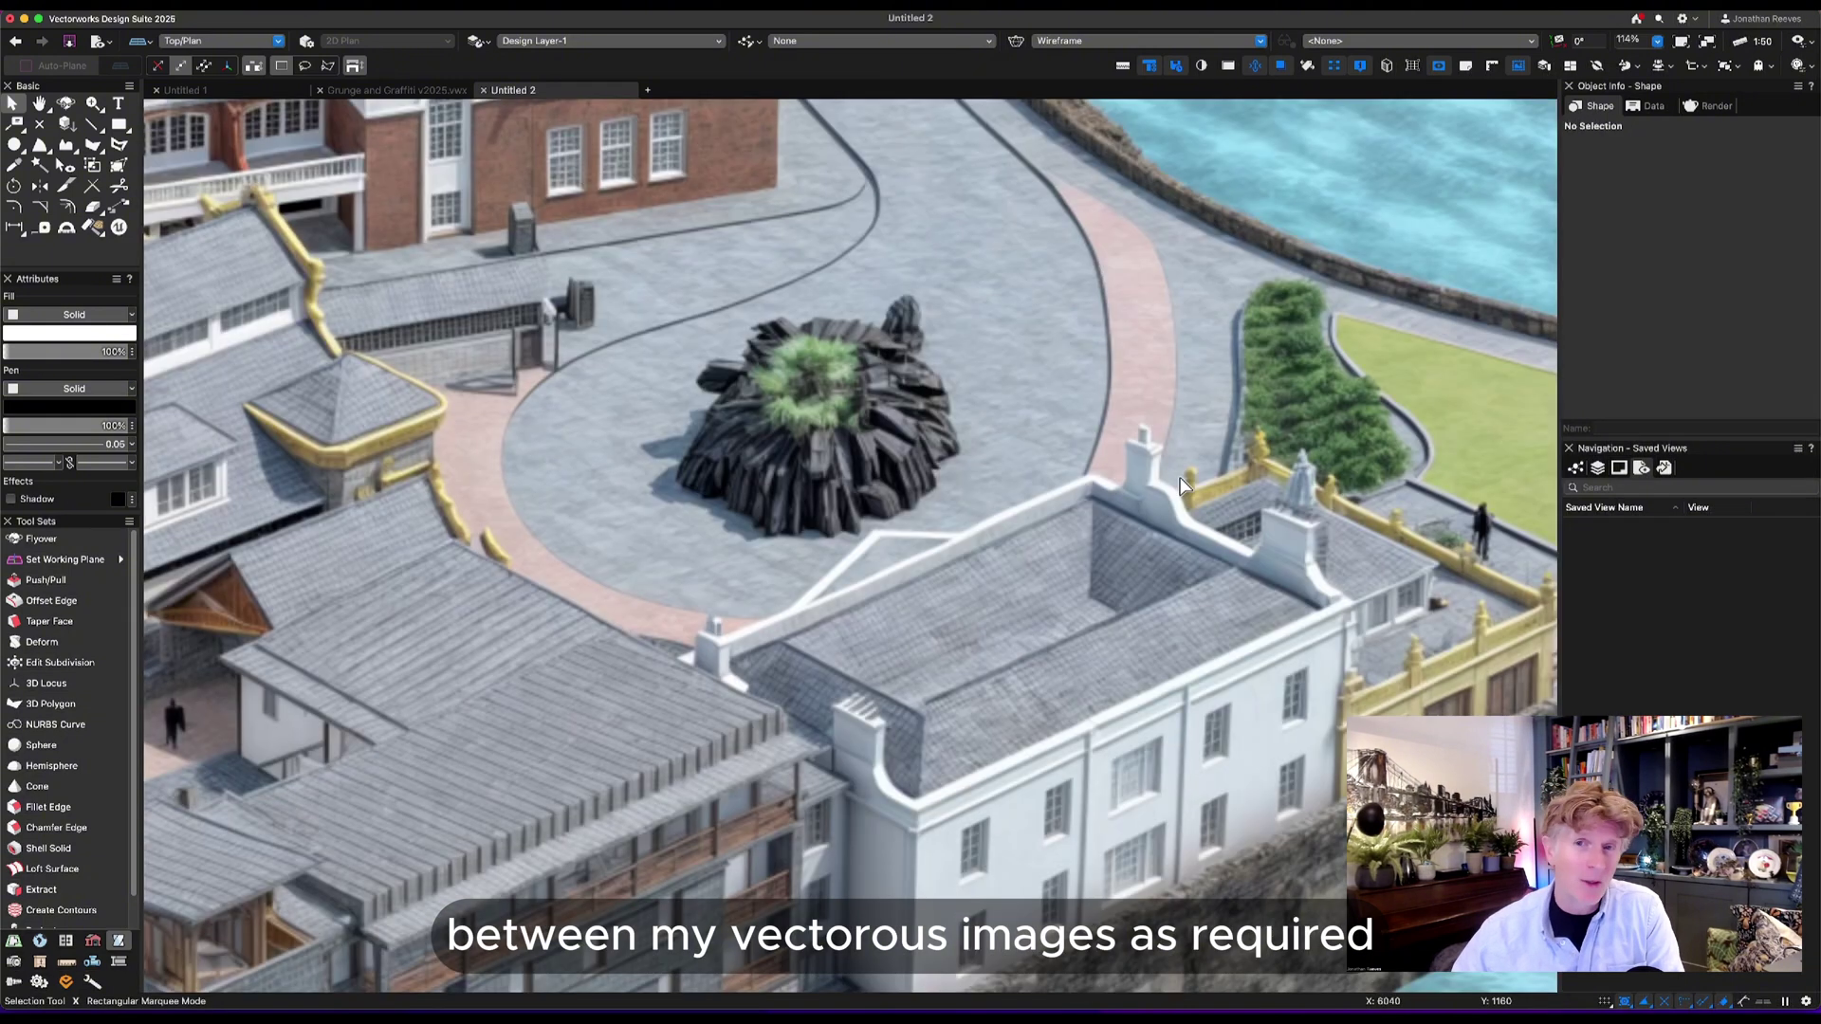
Run AI Visualizer on the causeway pier photo with a 'Pencil sketch' prompt and copy the result.
key("ctrl+6")
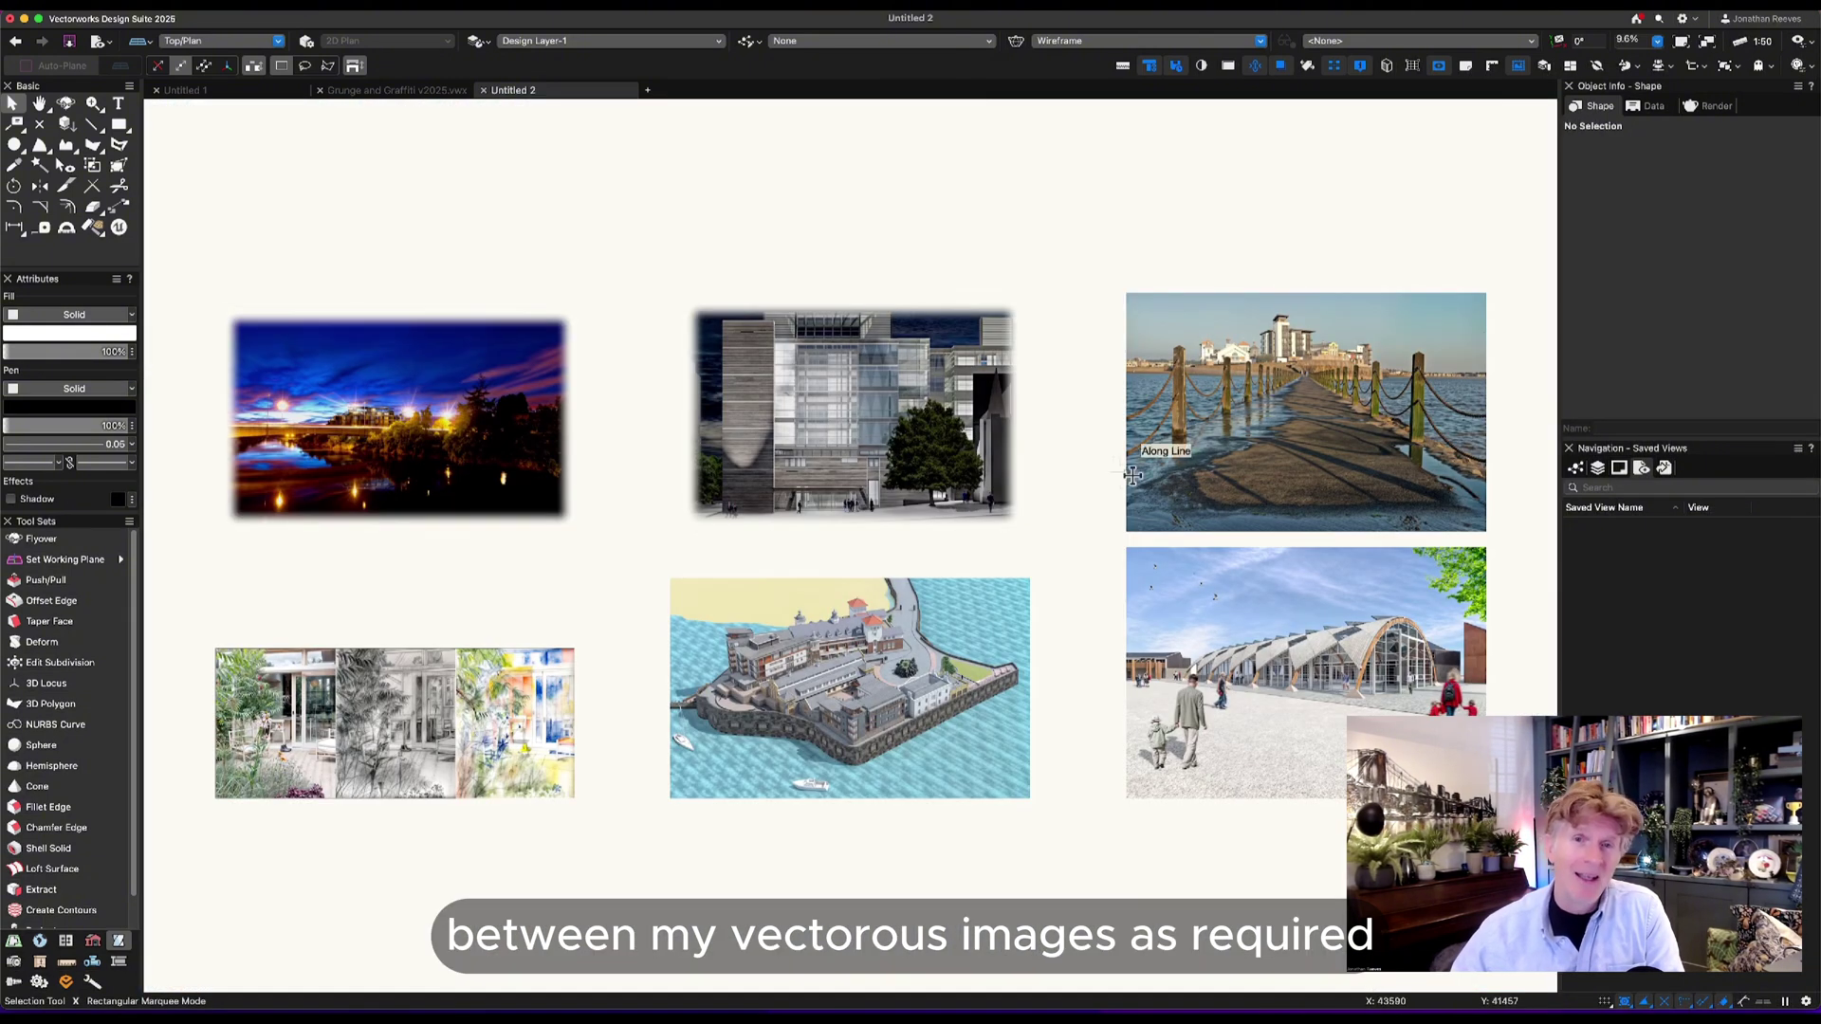
left_click(1225, 411)
key("ctrl+4")
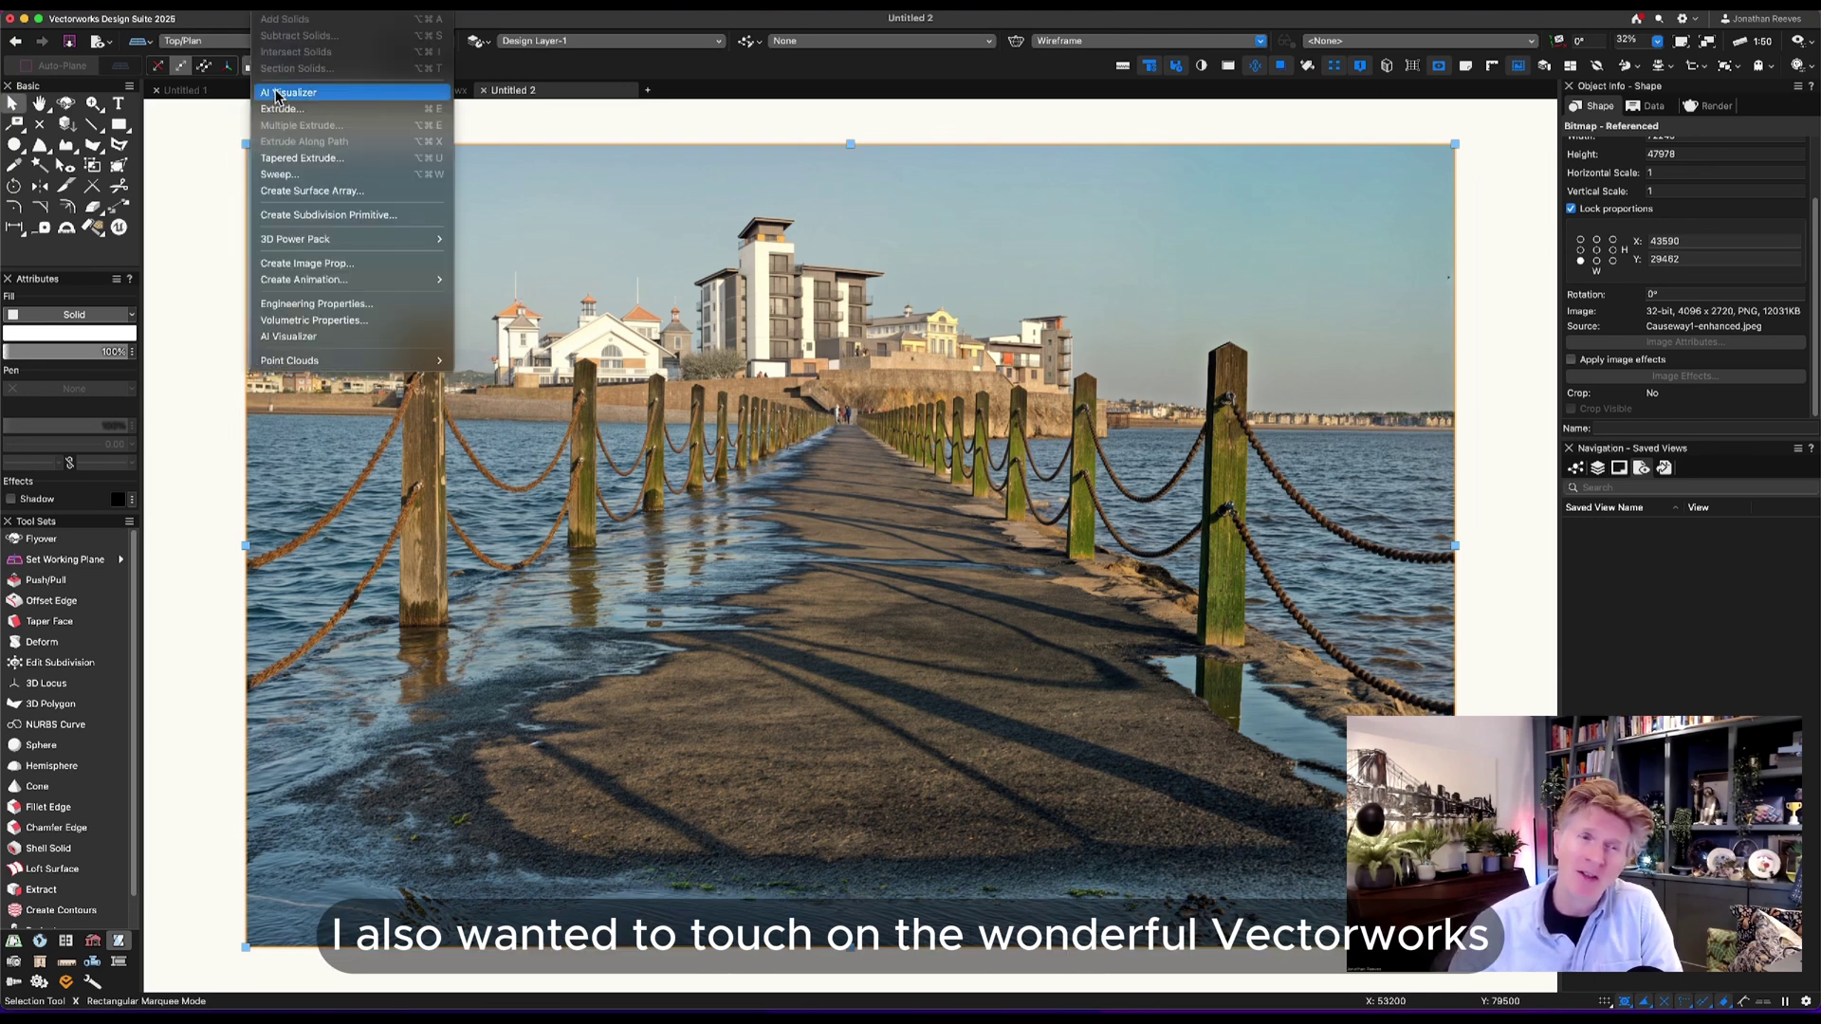
left_click(277, 98)
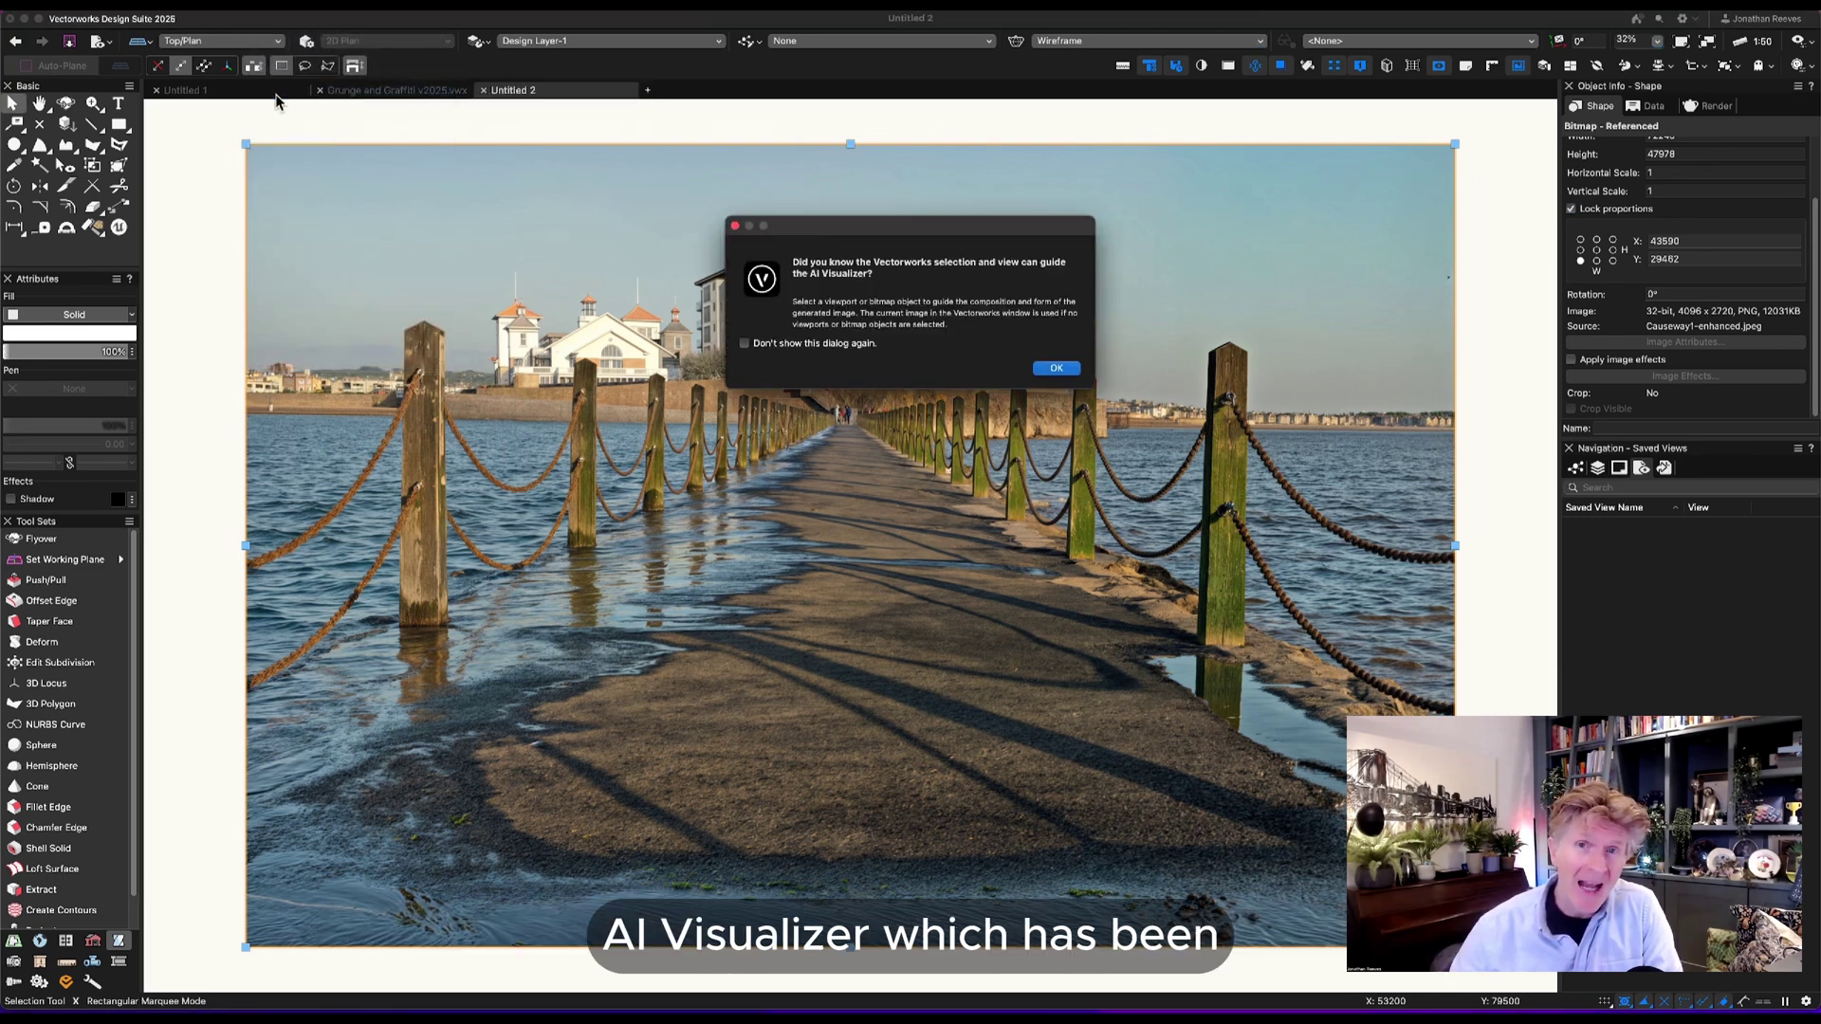
left_click(1055, 370)
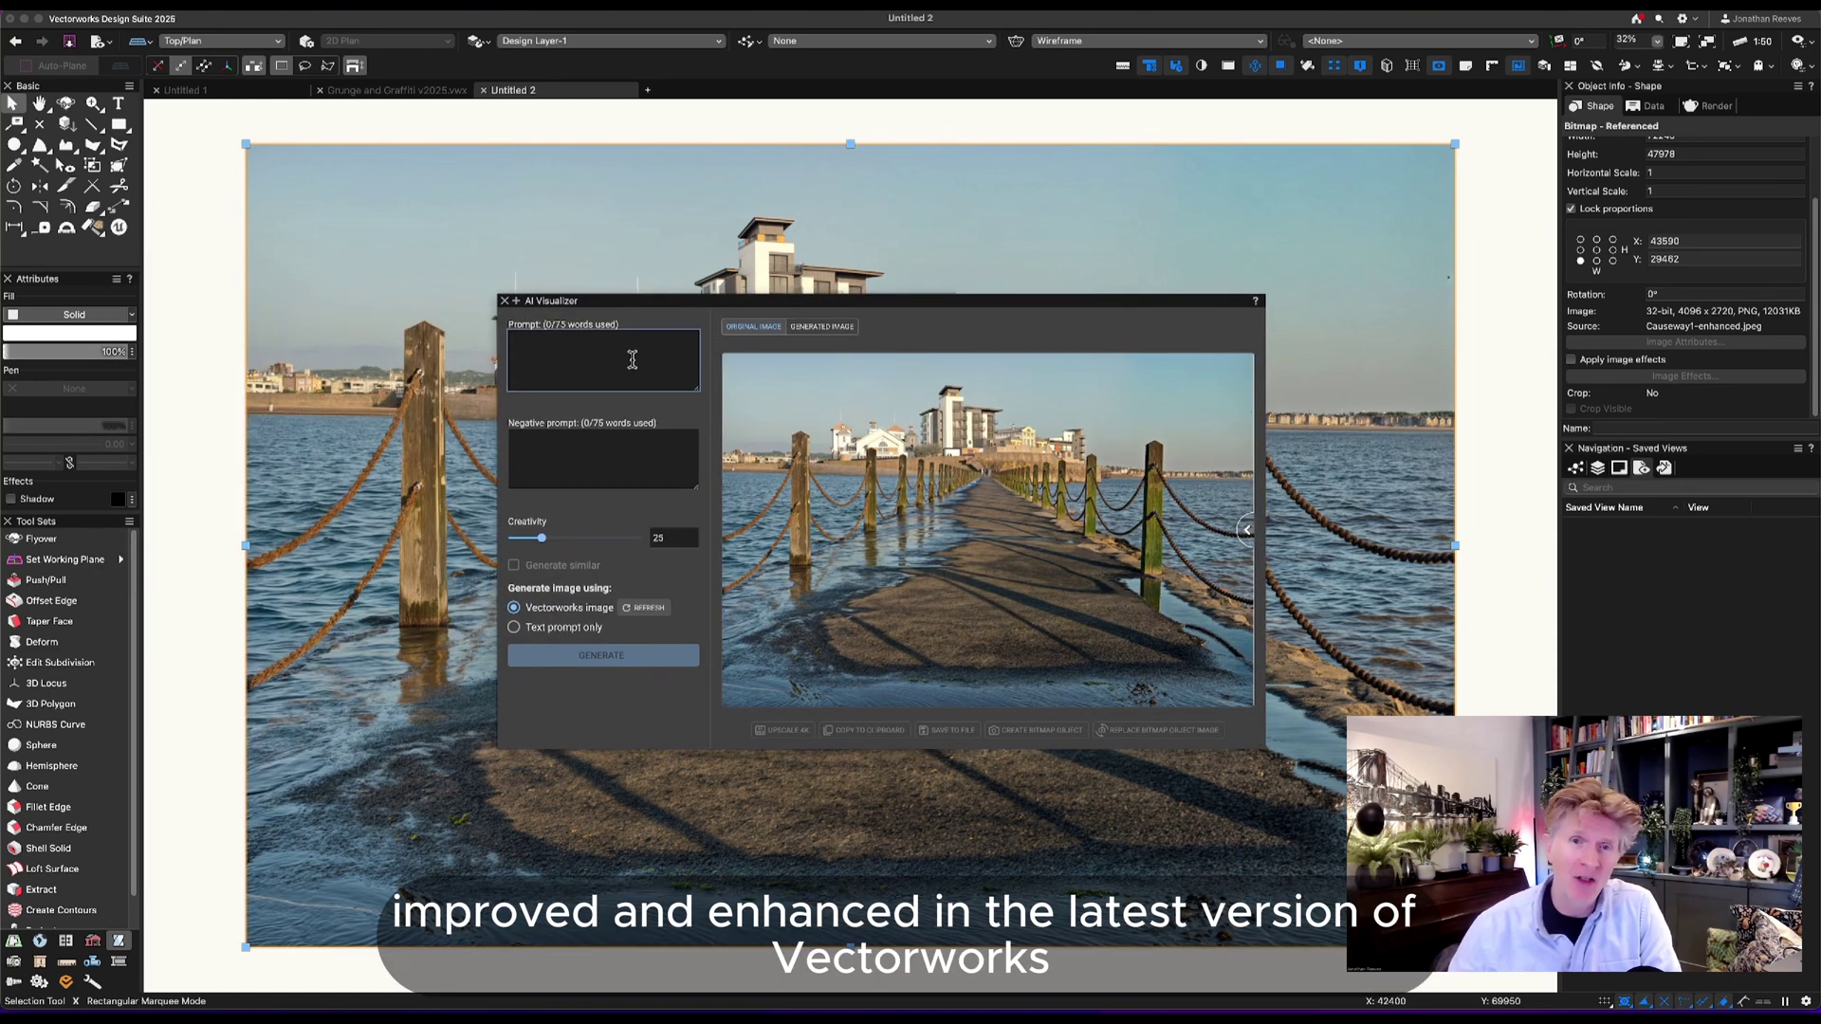
type("Pencil sketch")
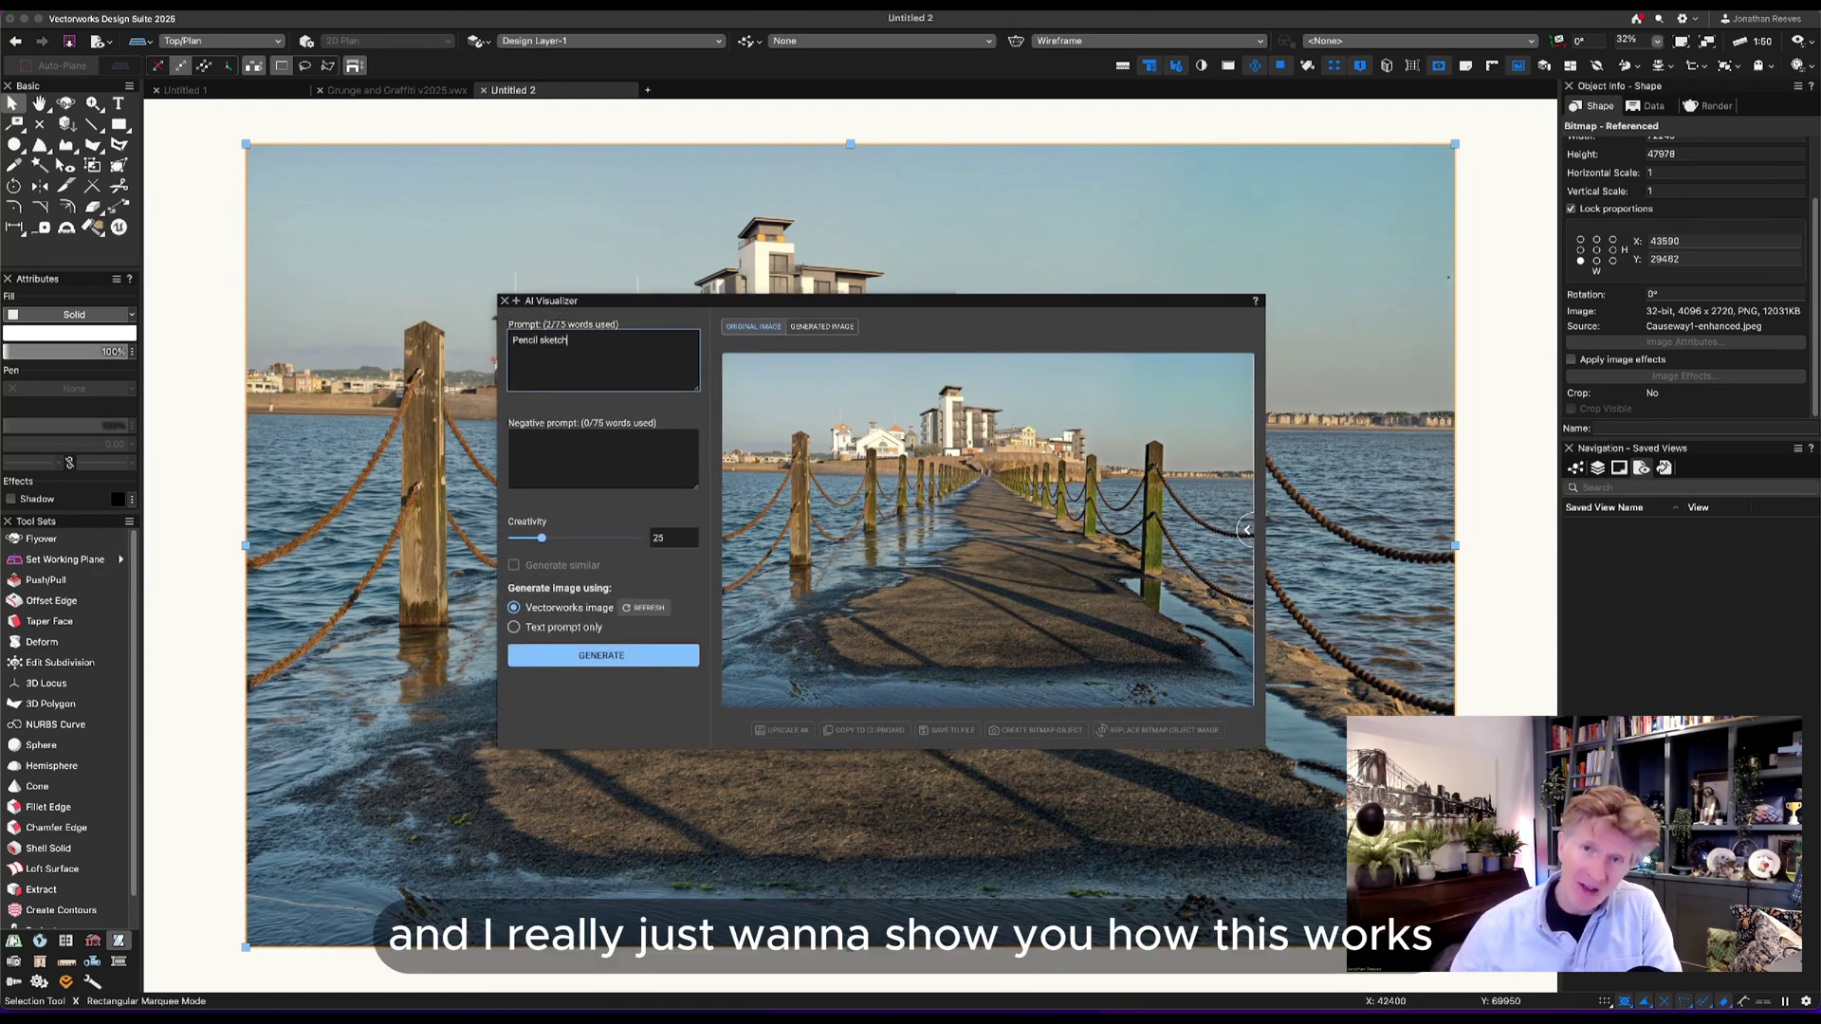
left_click(574, 656)
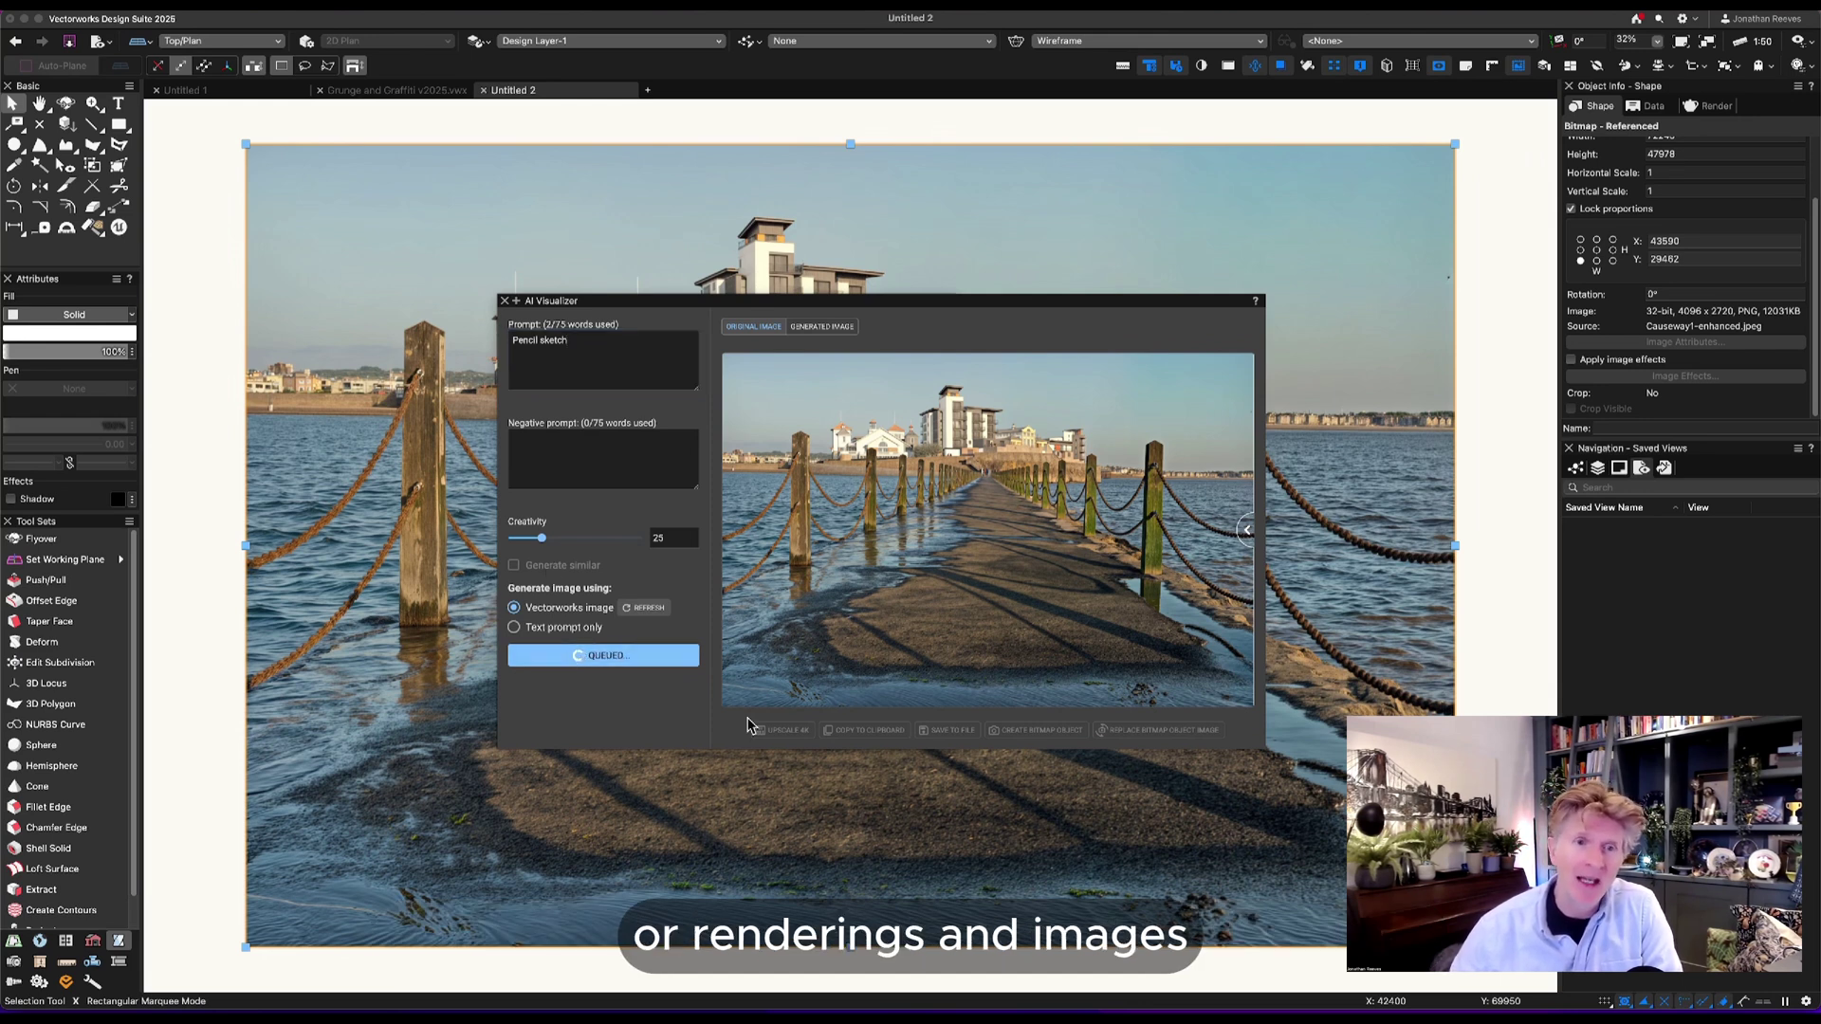
mouse_move(987, 529)
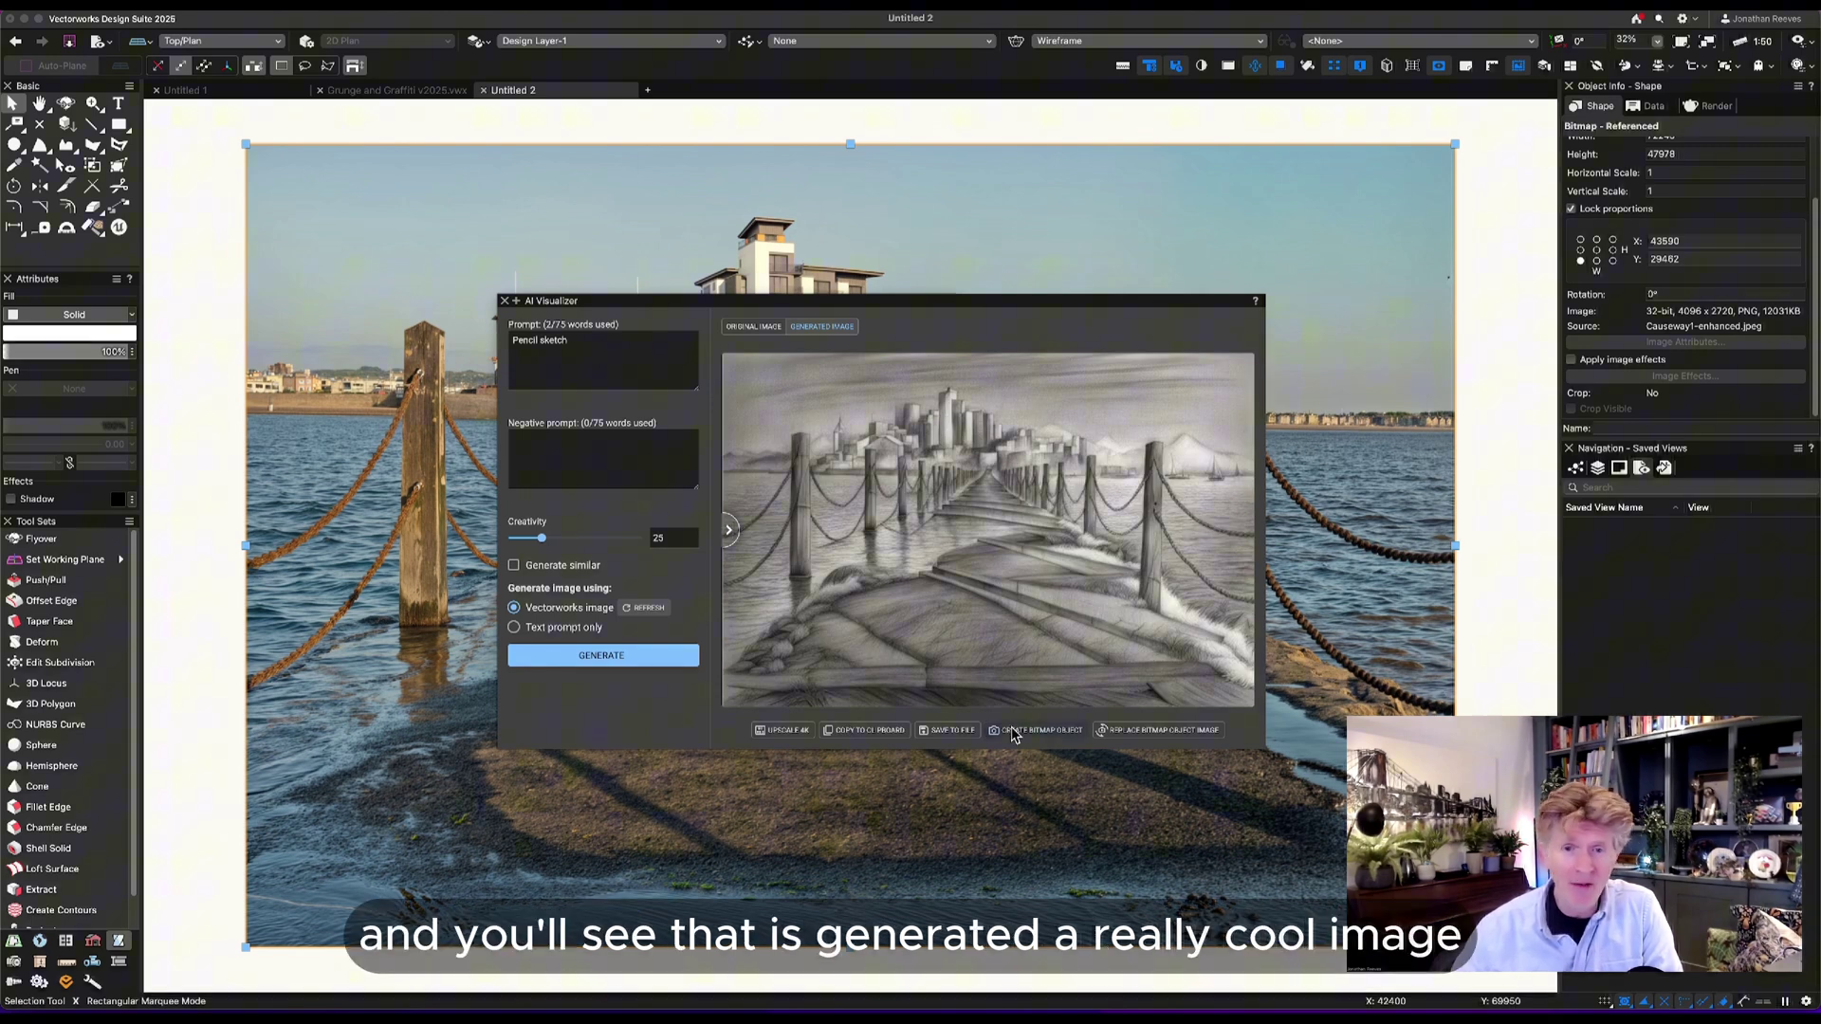
left_click(880, 736)
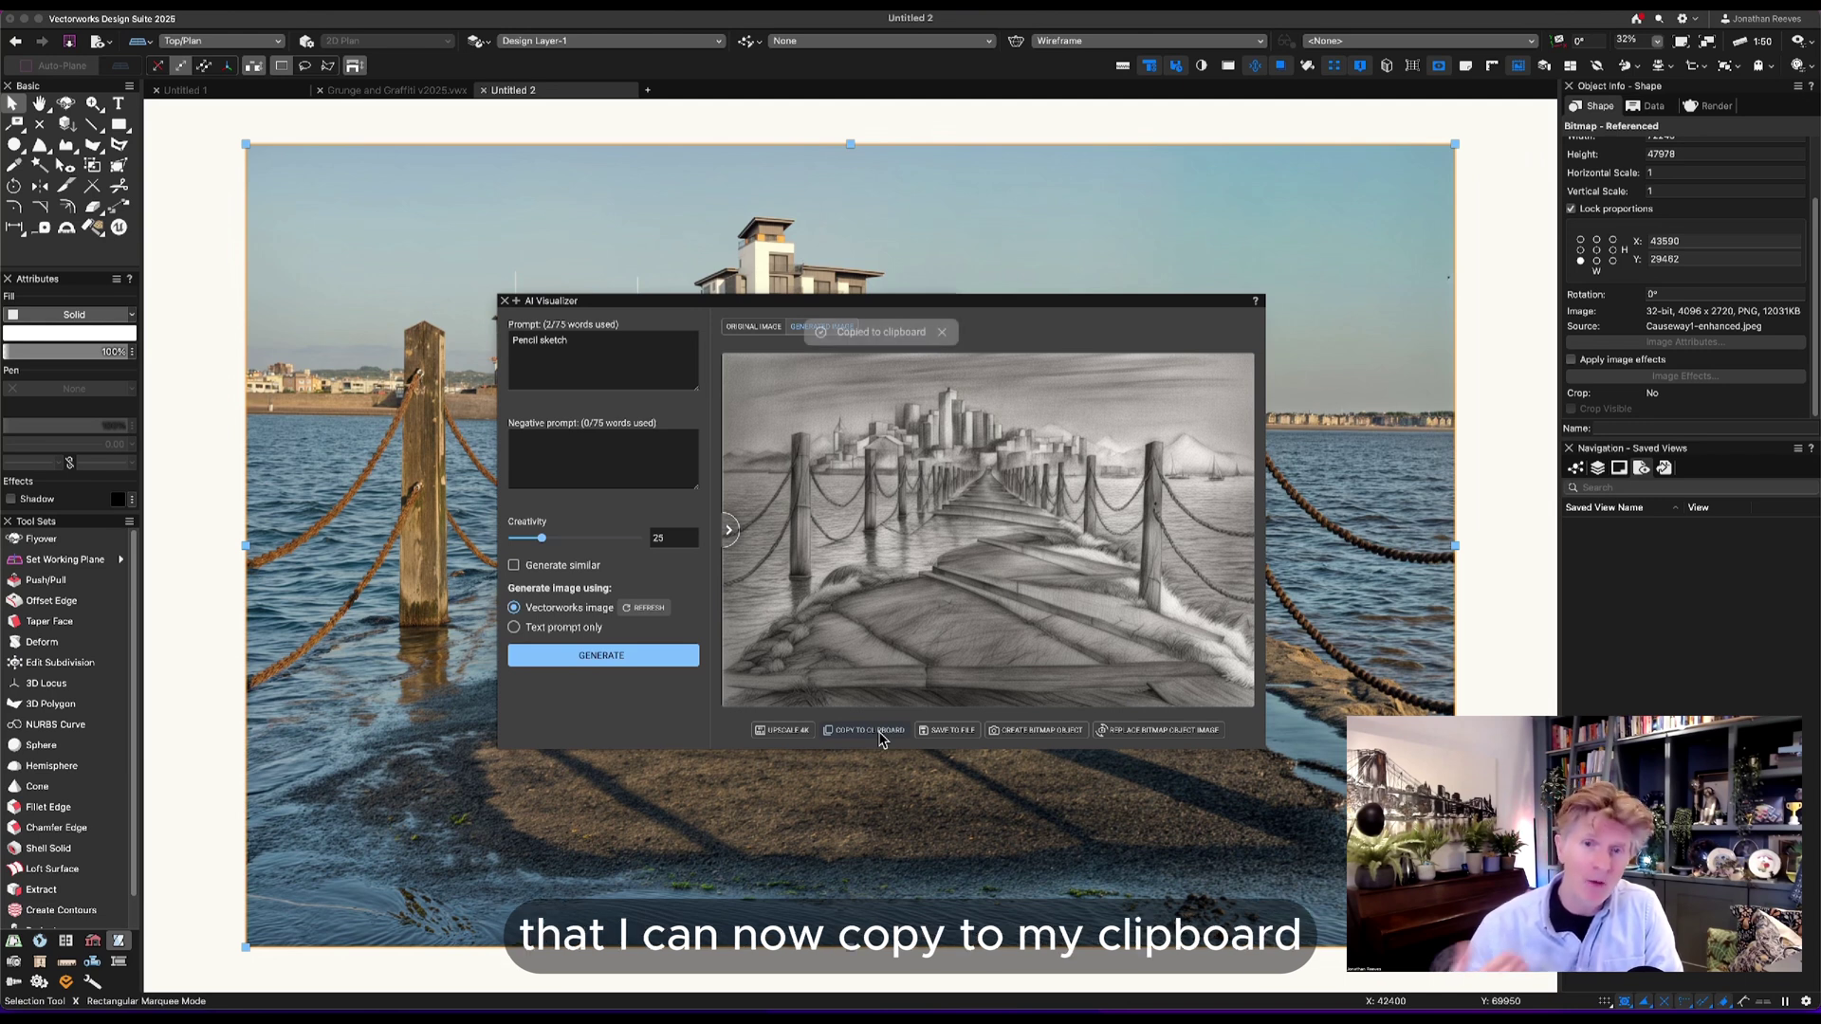
left_click(801, 230)
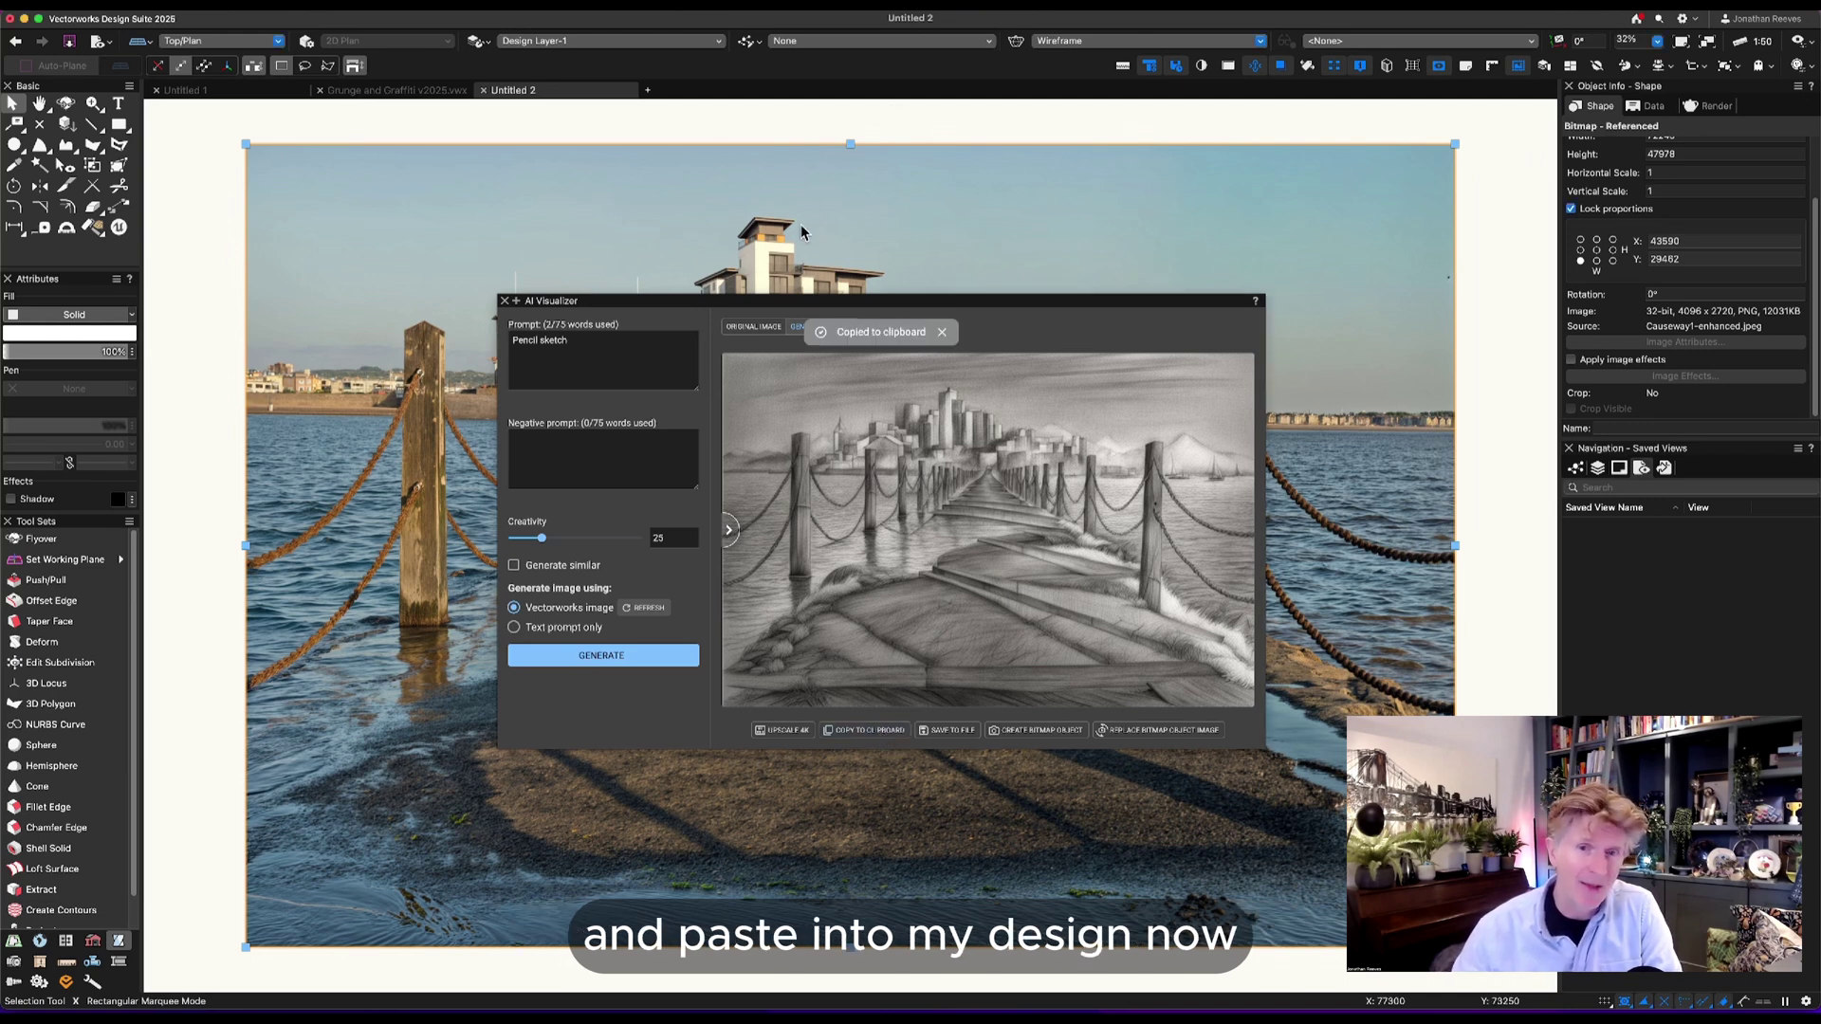
Paste the pencil sketch and stretch it to cover the causeway photo.
left_click(503, 301)
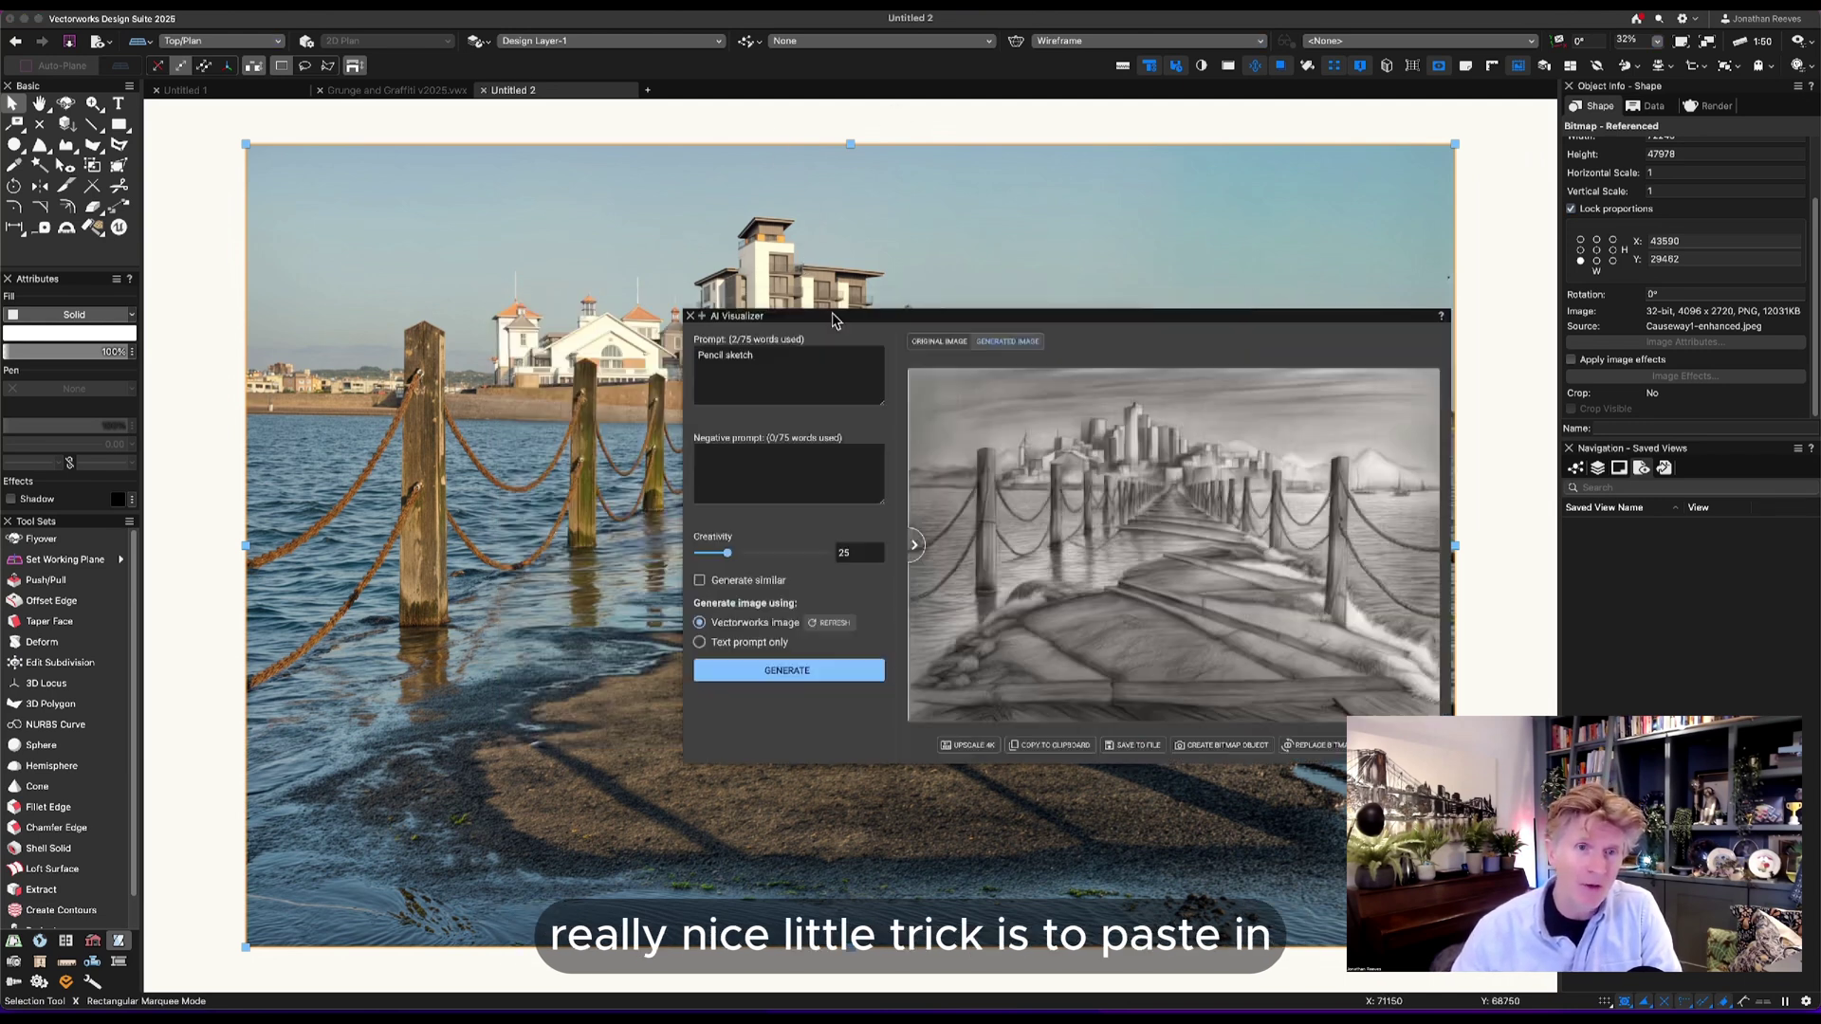
scroll(835, 269, "down", 3)
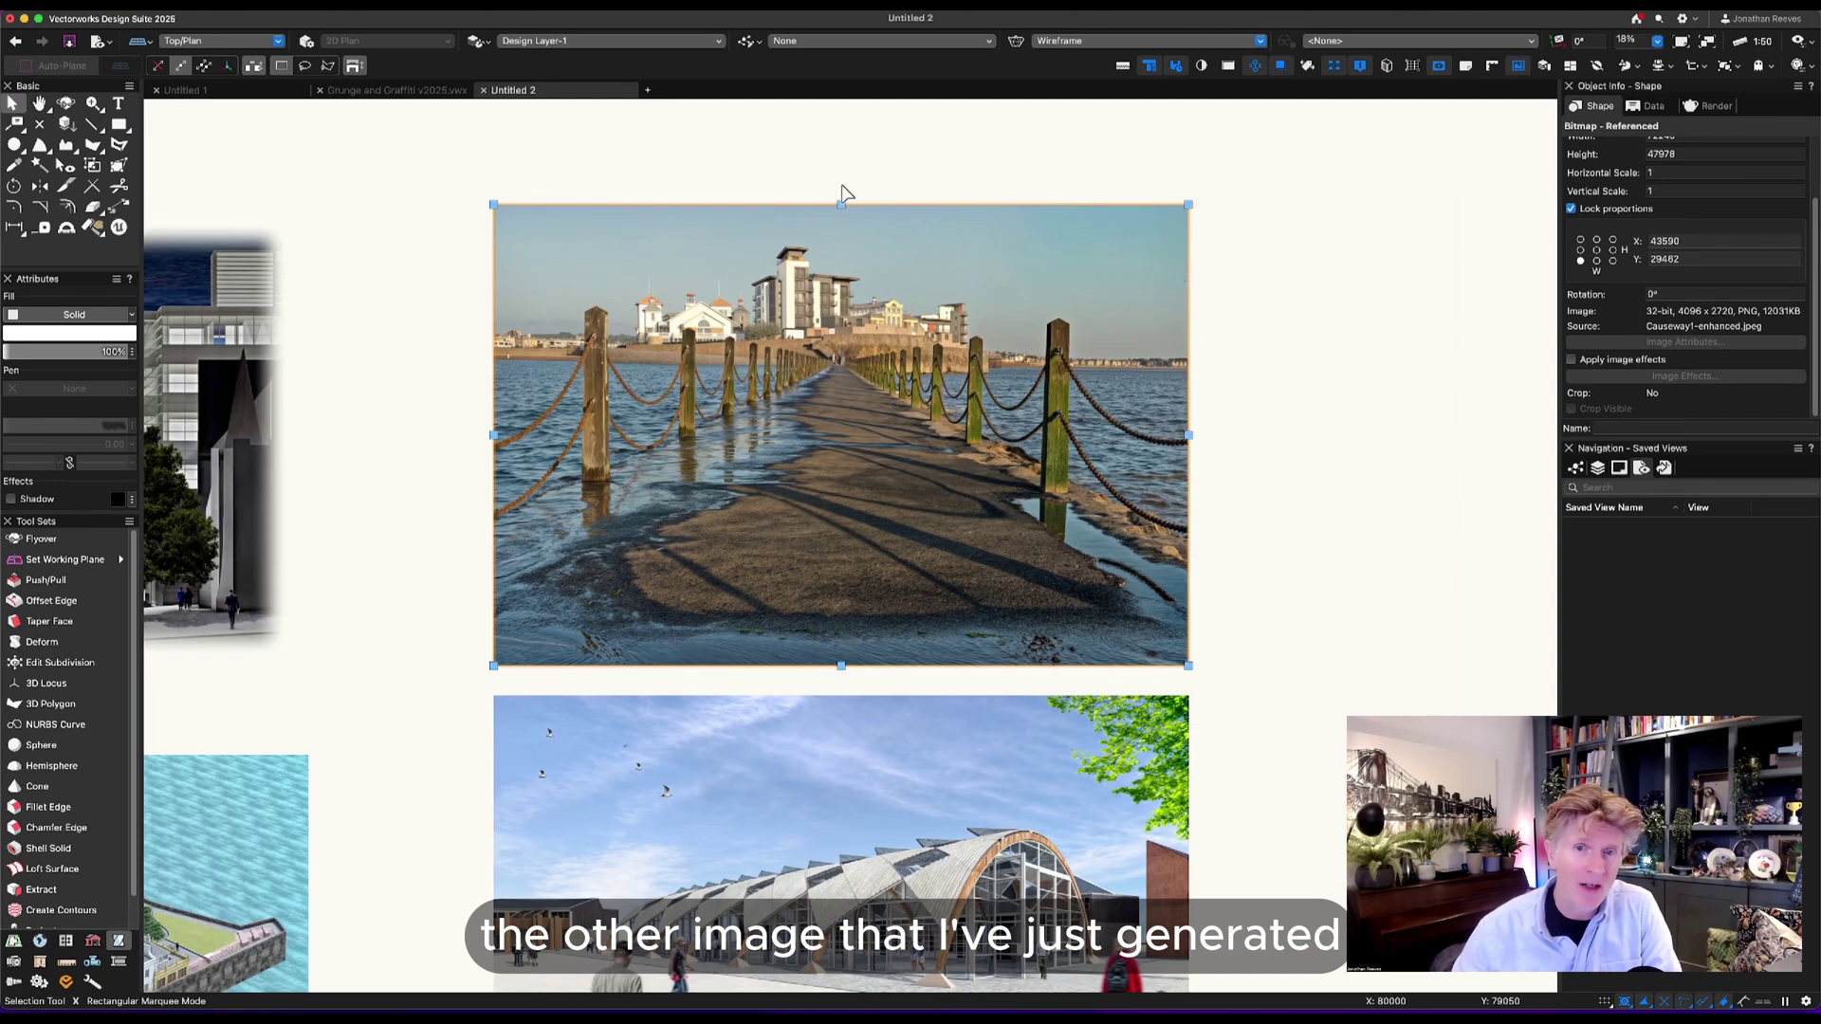
key("super+v")
left_click_drag(771, 118, 506, 205)
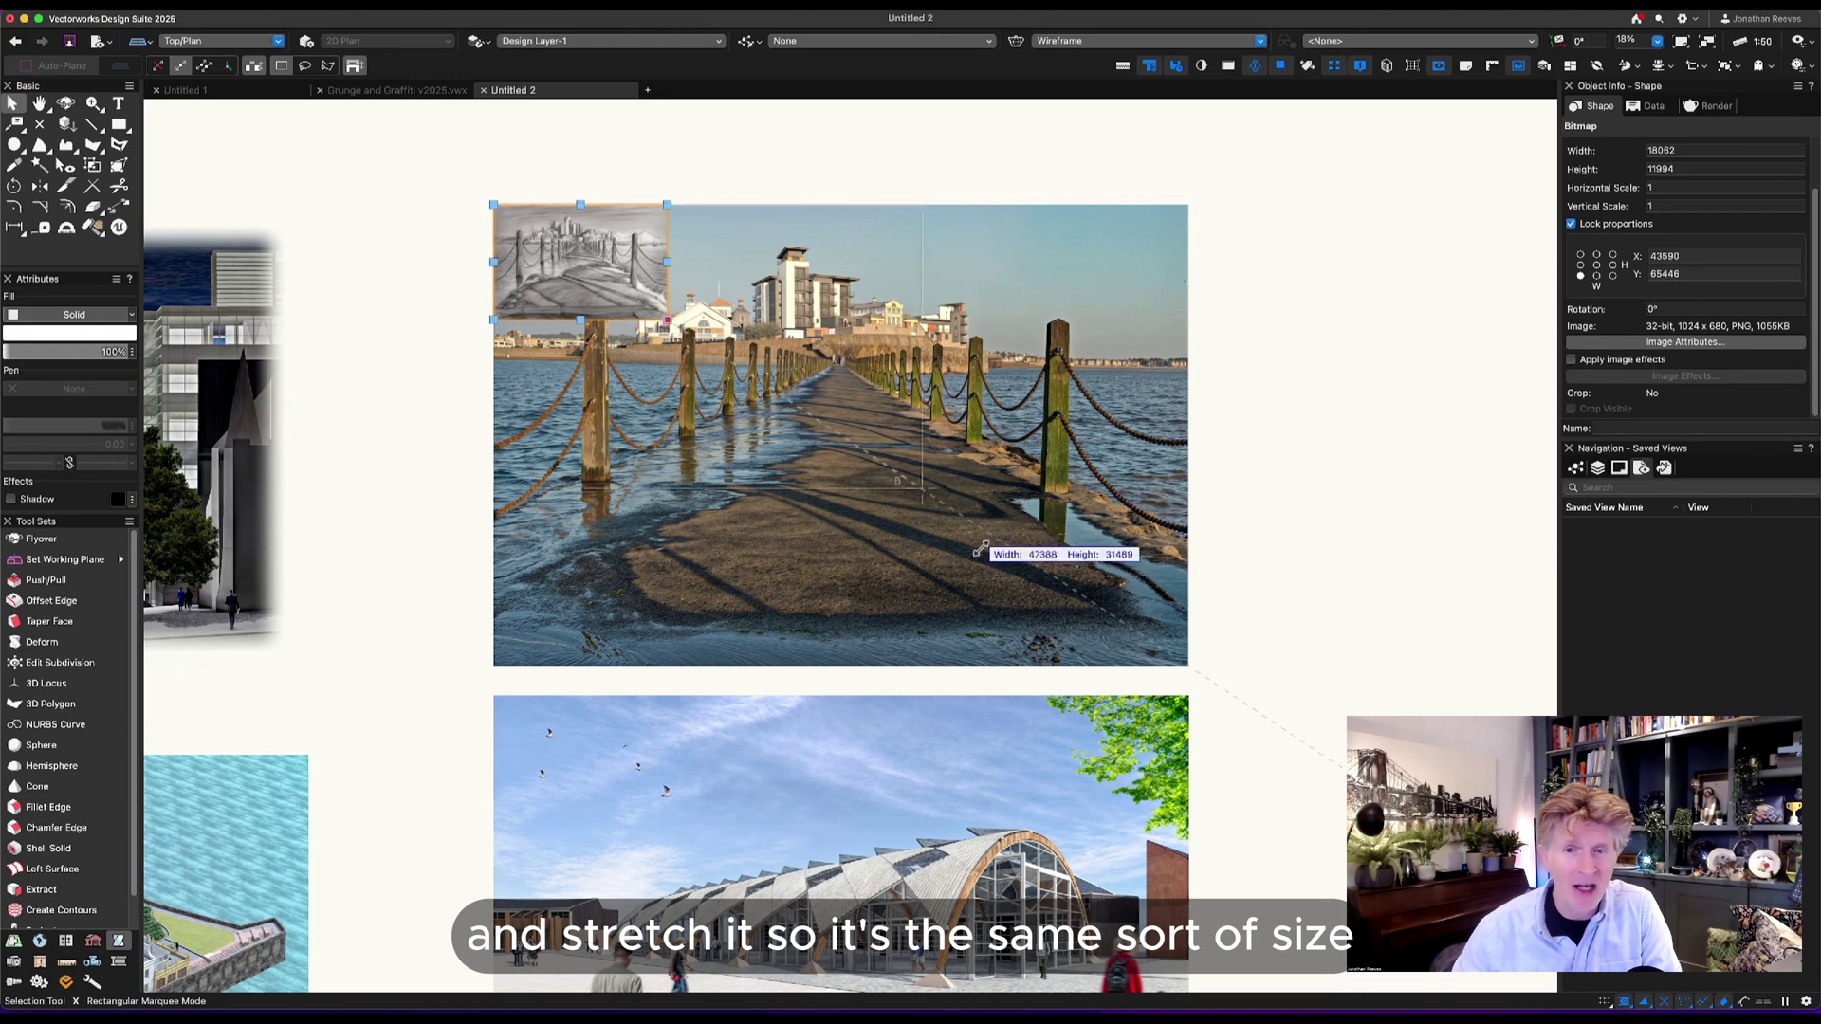
left_click_drag(669, 321, 1189, 666)
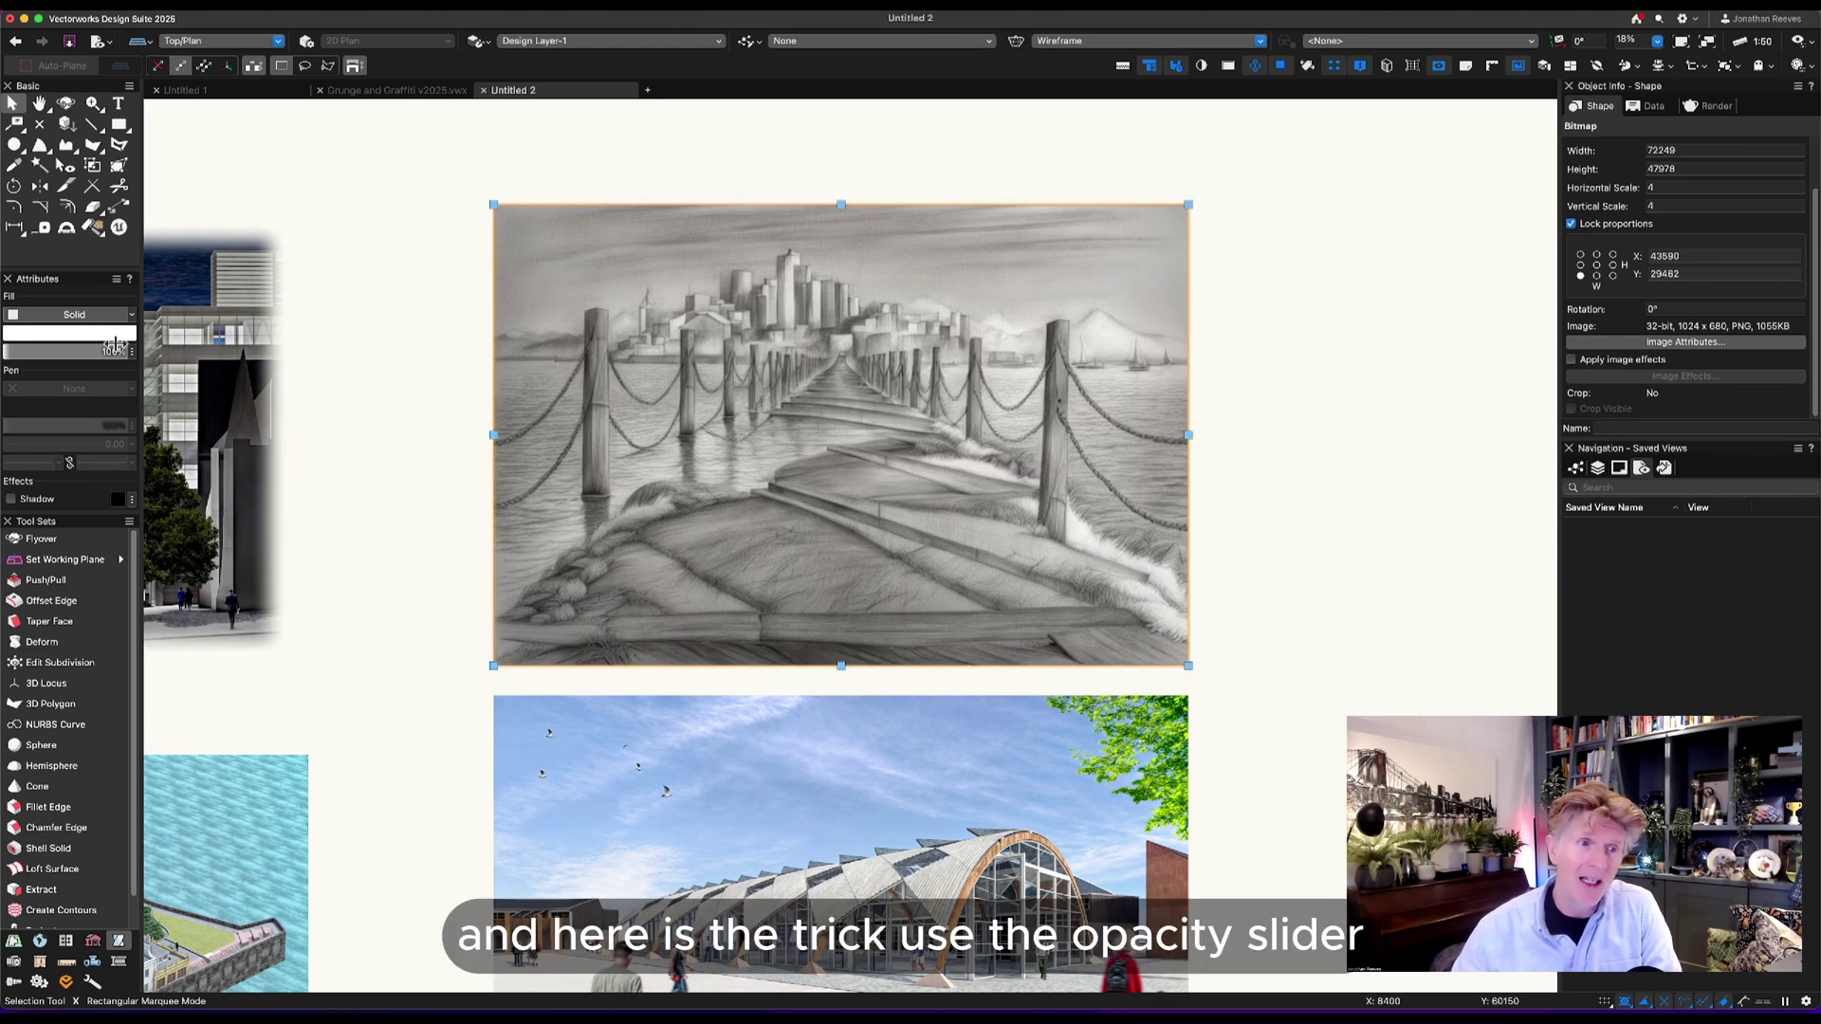
Lower the sketch overlay's fill opacity so the photo shows through.
left_click_drag(85, 353, 62, 354)
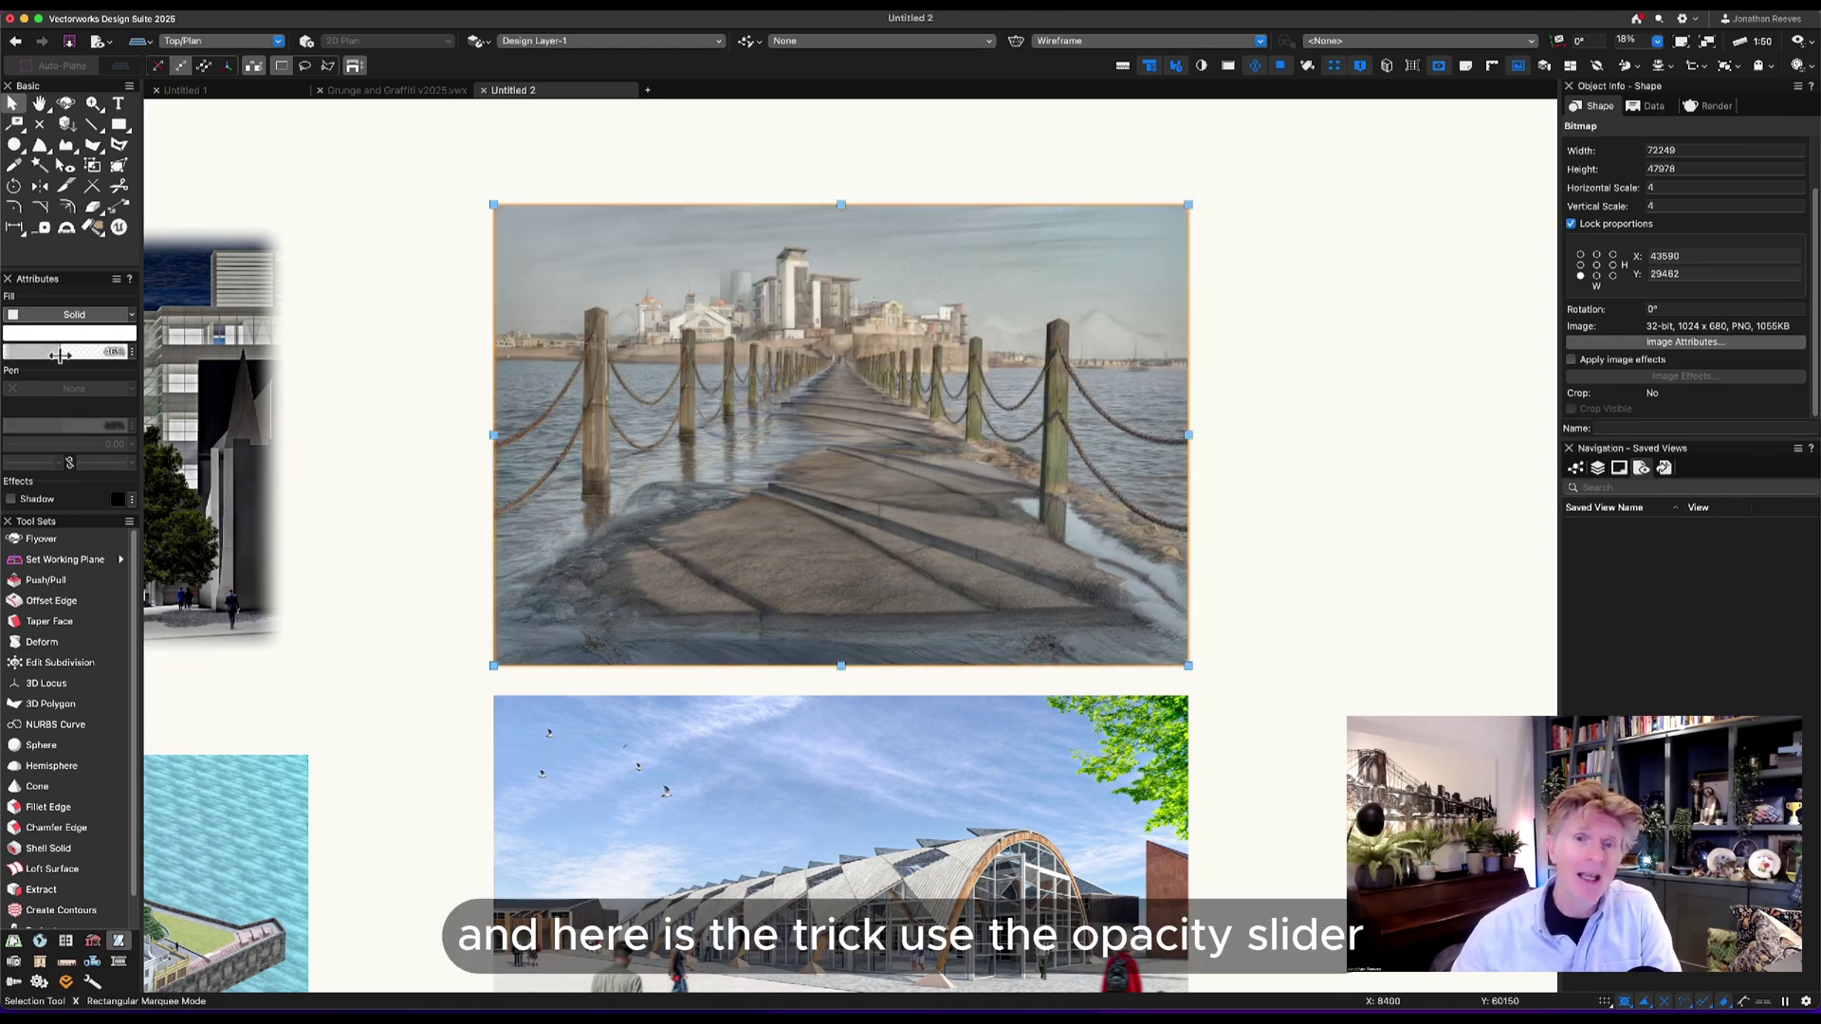
scroll(844, 204, "up", 1)
scroll(844, 202, "up", 3)
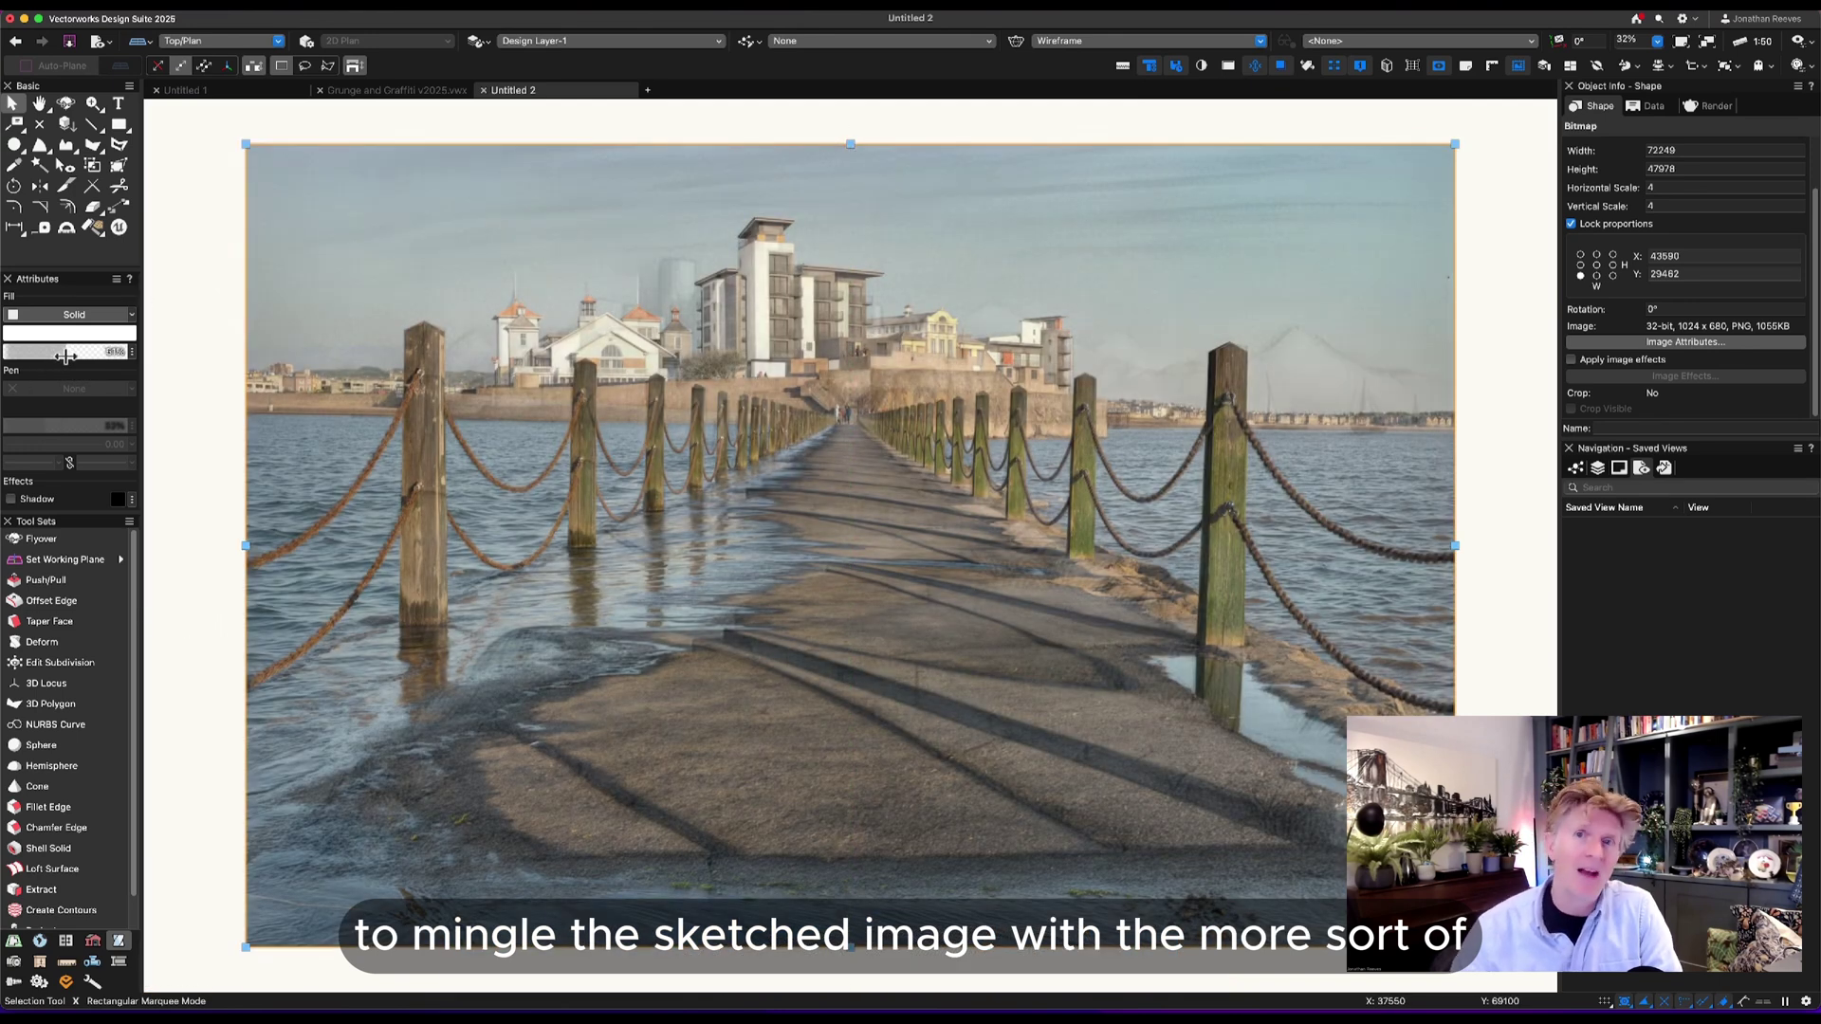
left_click_drag(57, 355, 132, 358)
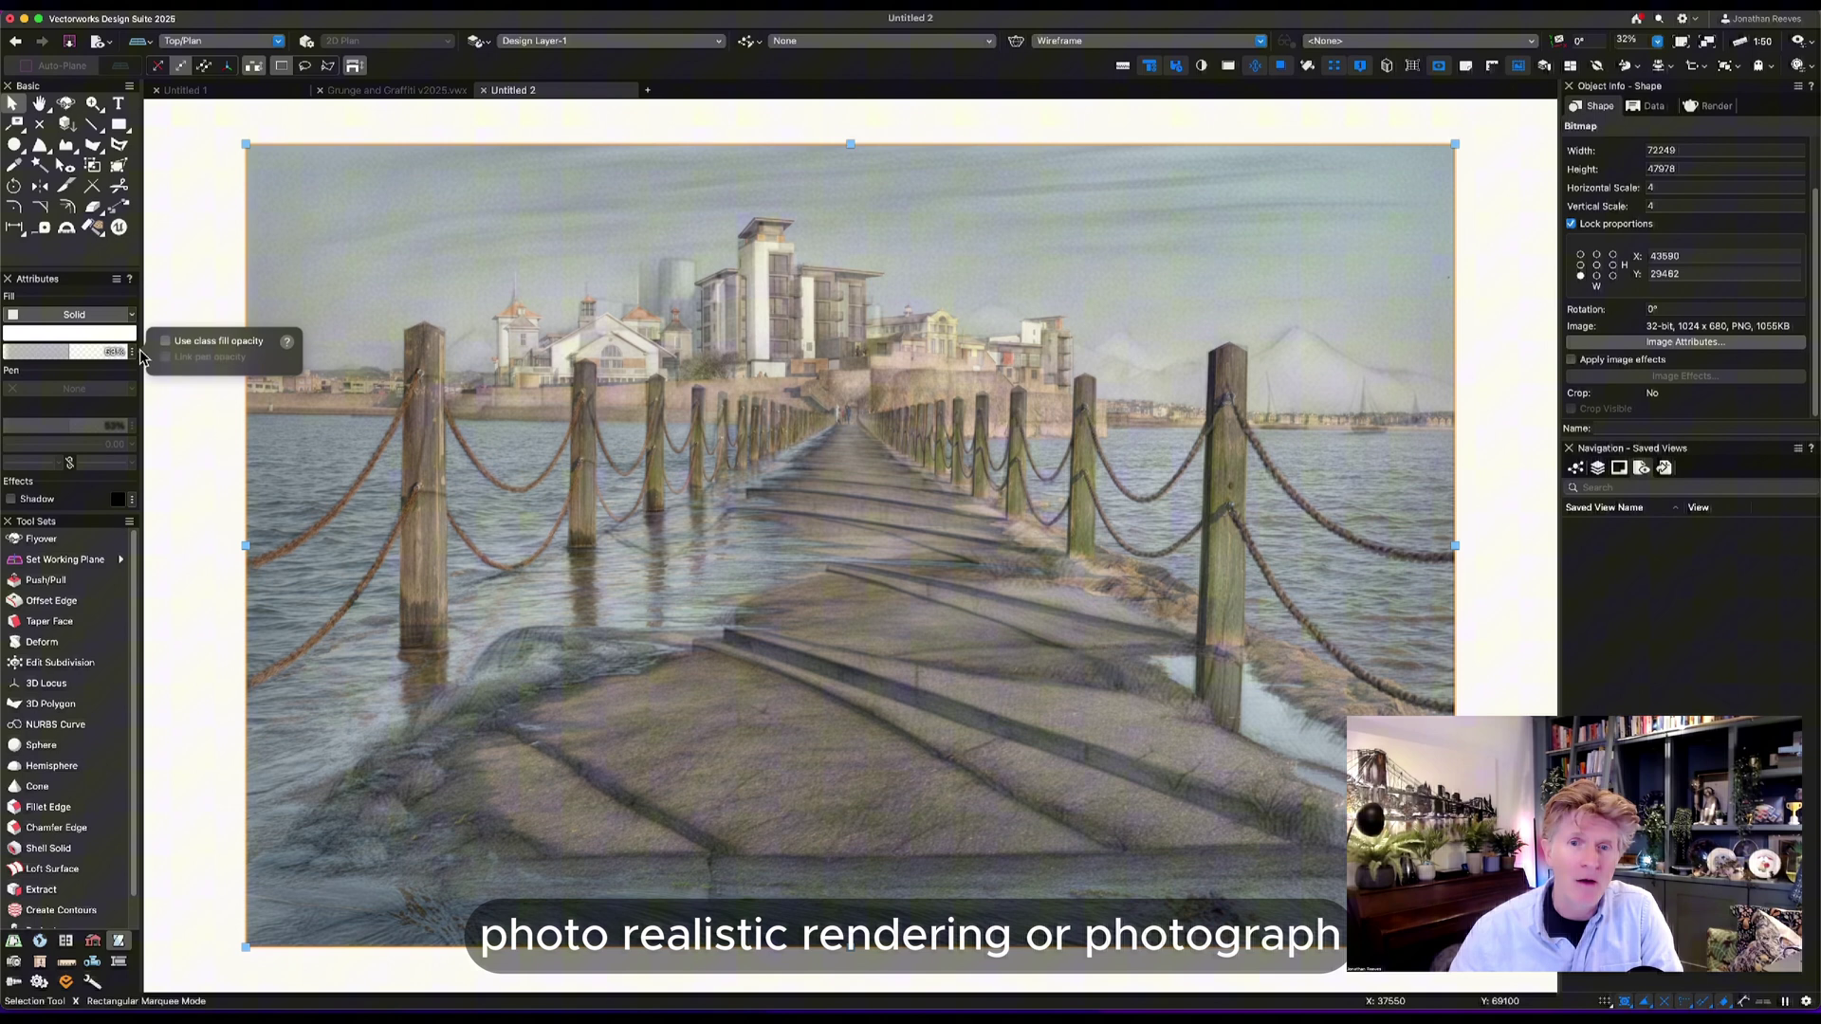
left_click(149, 340)
left_click(134, 357)
left_click(206, 349)
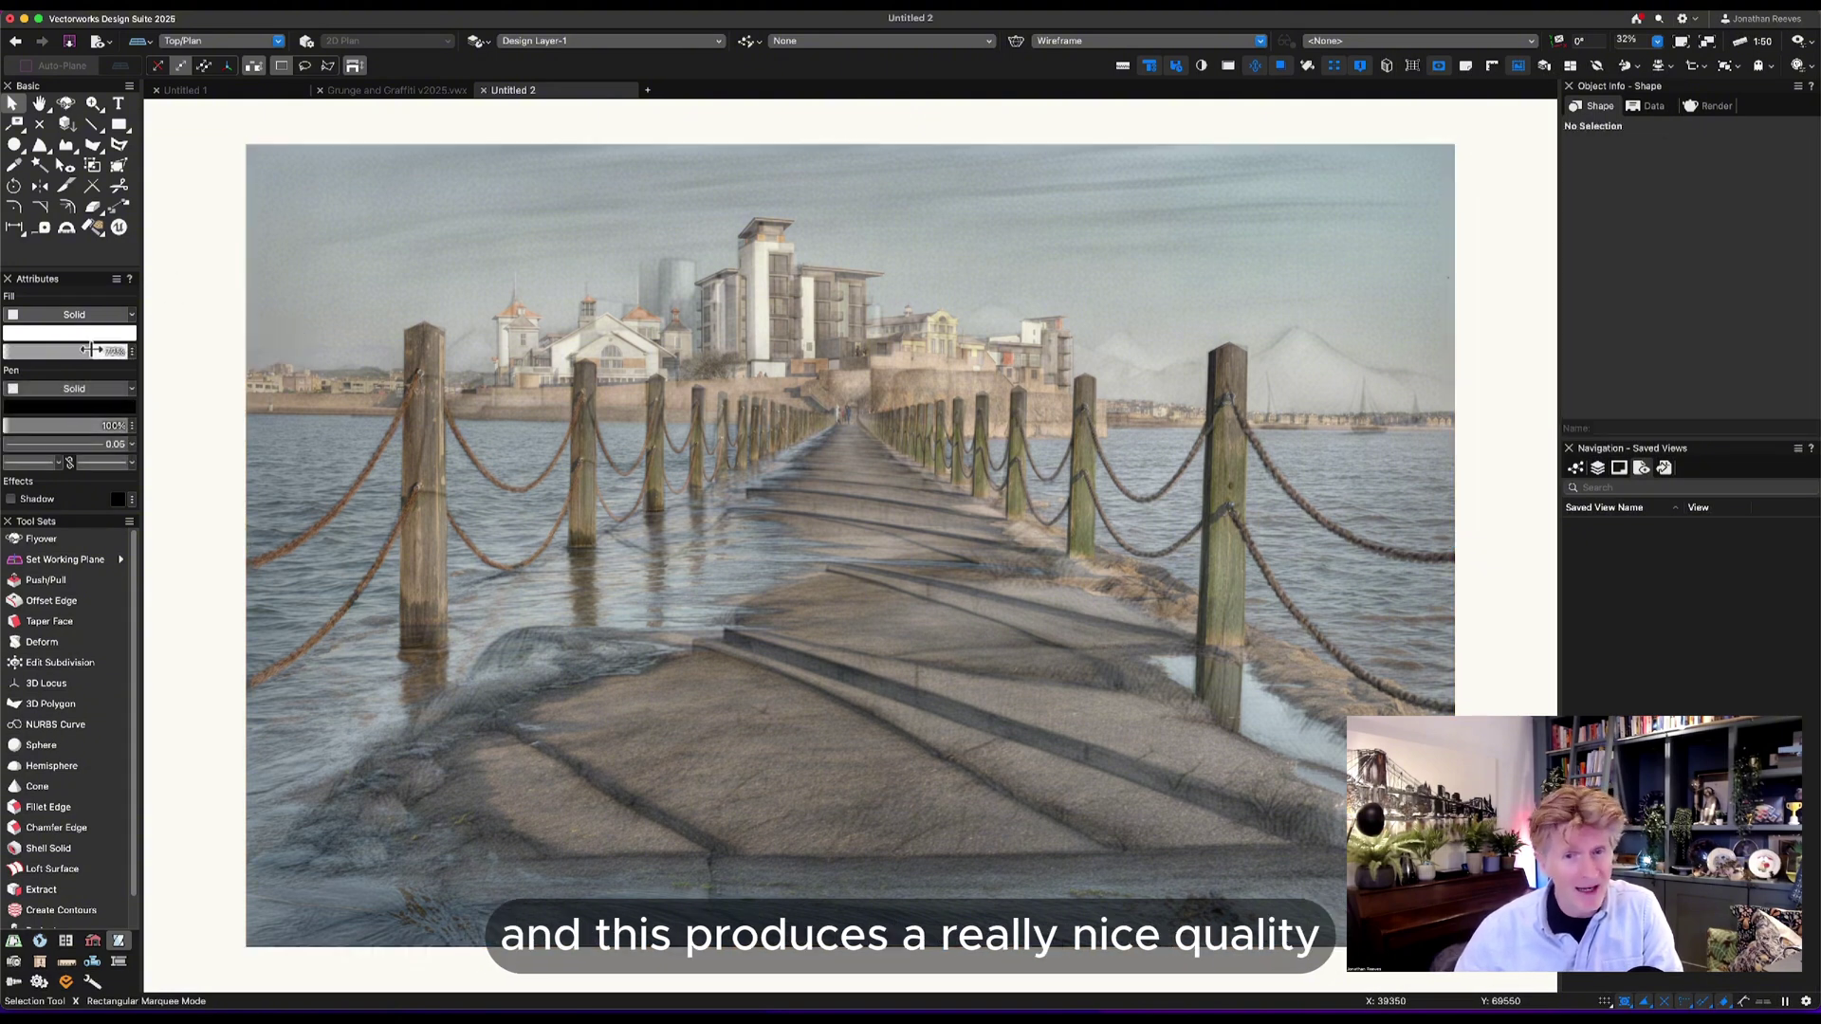
left_click(693, 299)
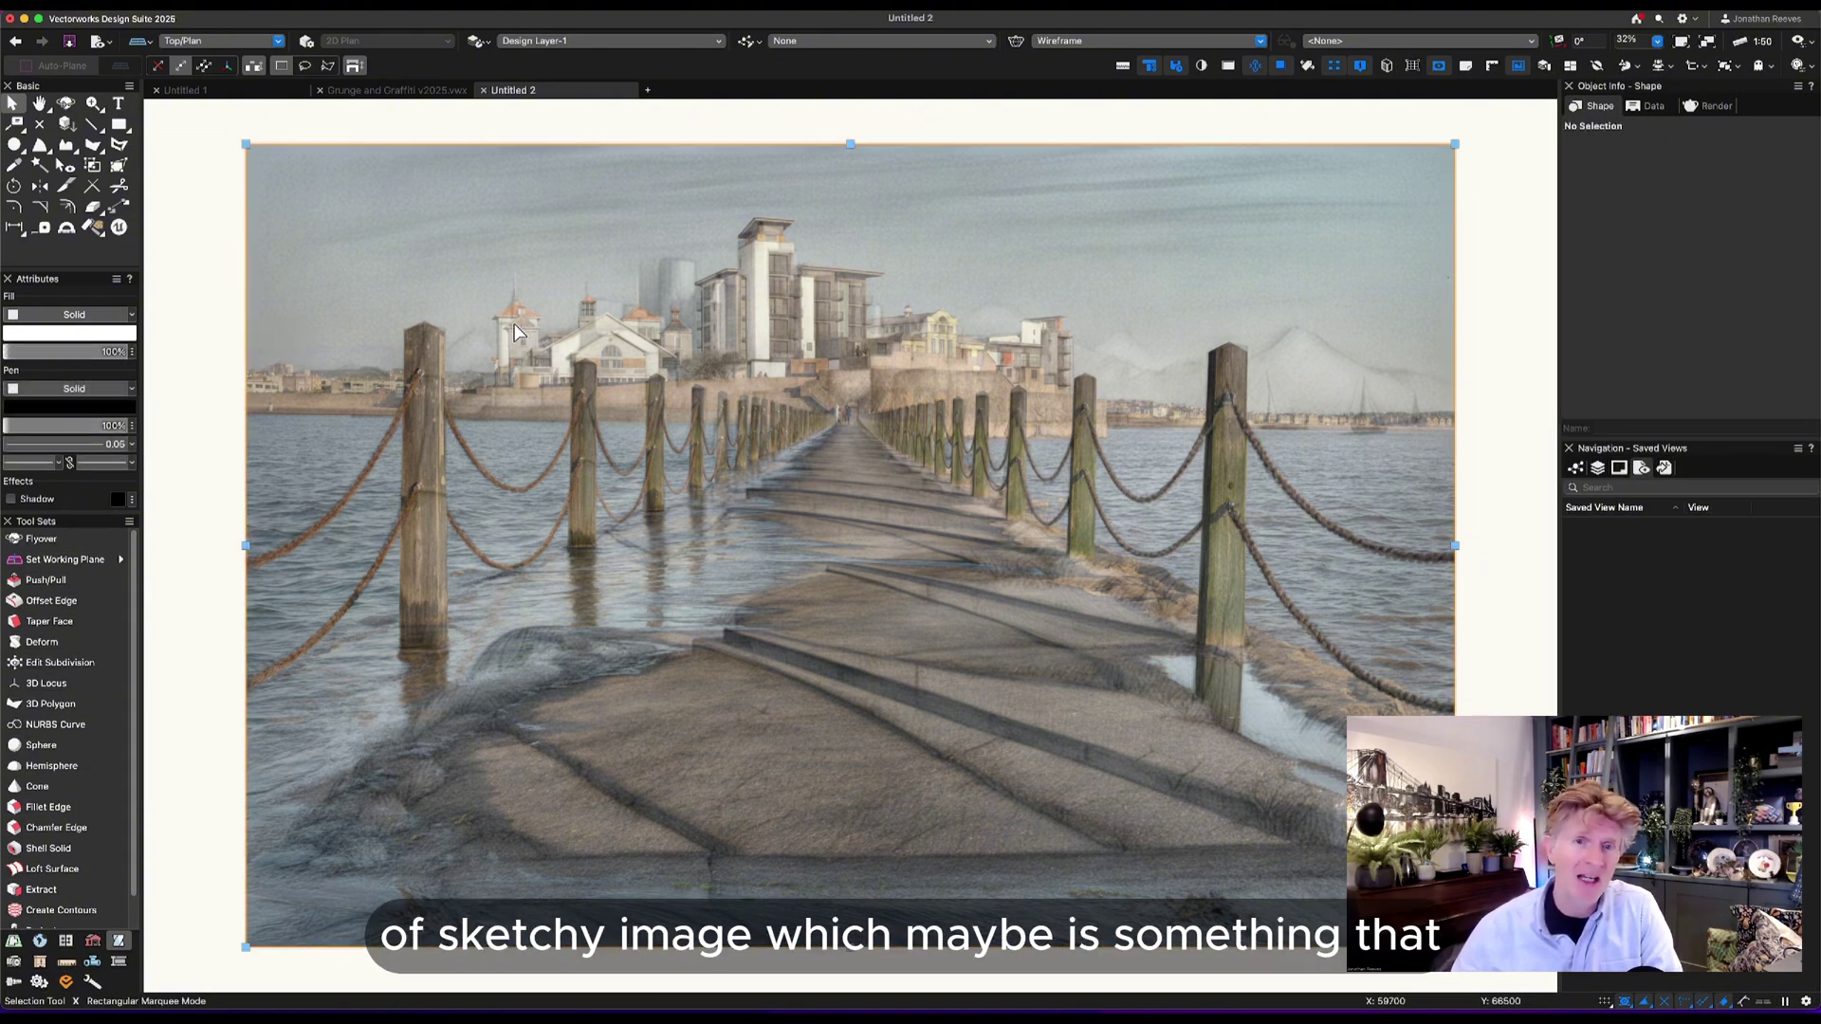
Zoom out and frame the arched-roof building render.
left_click(1515, 379)
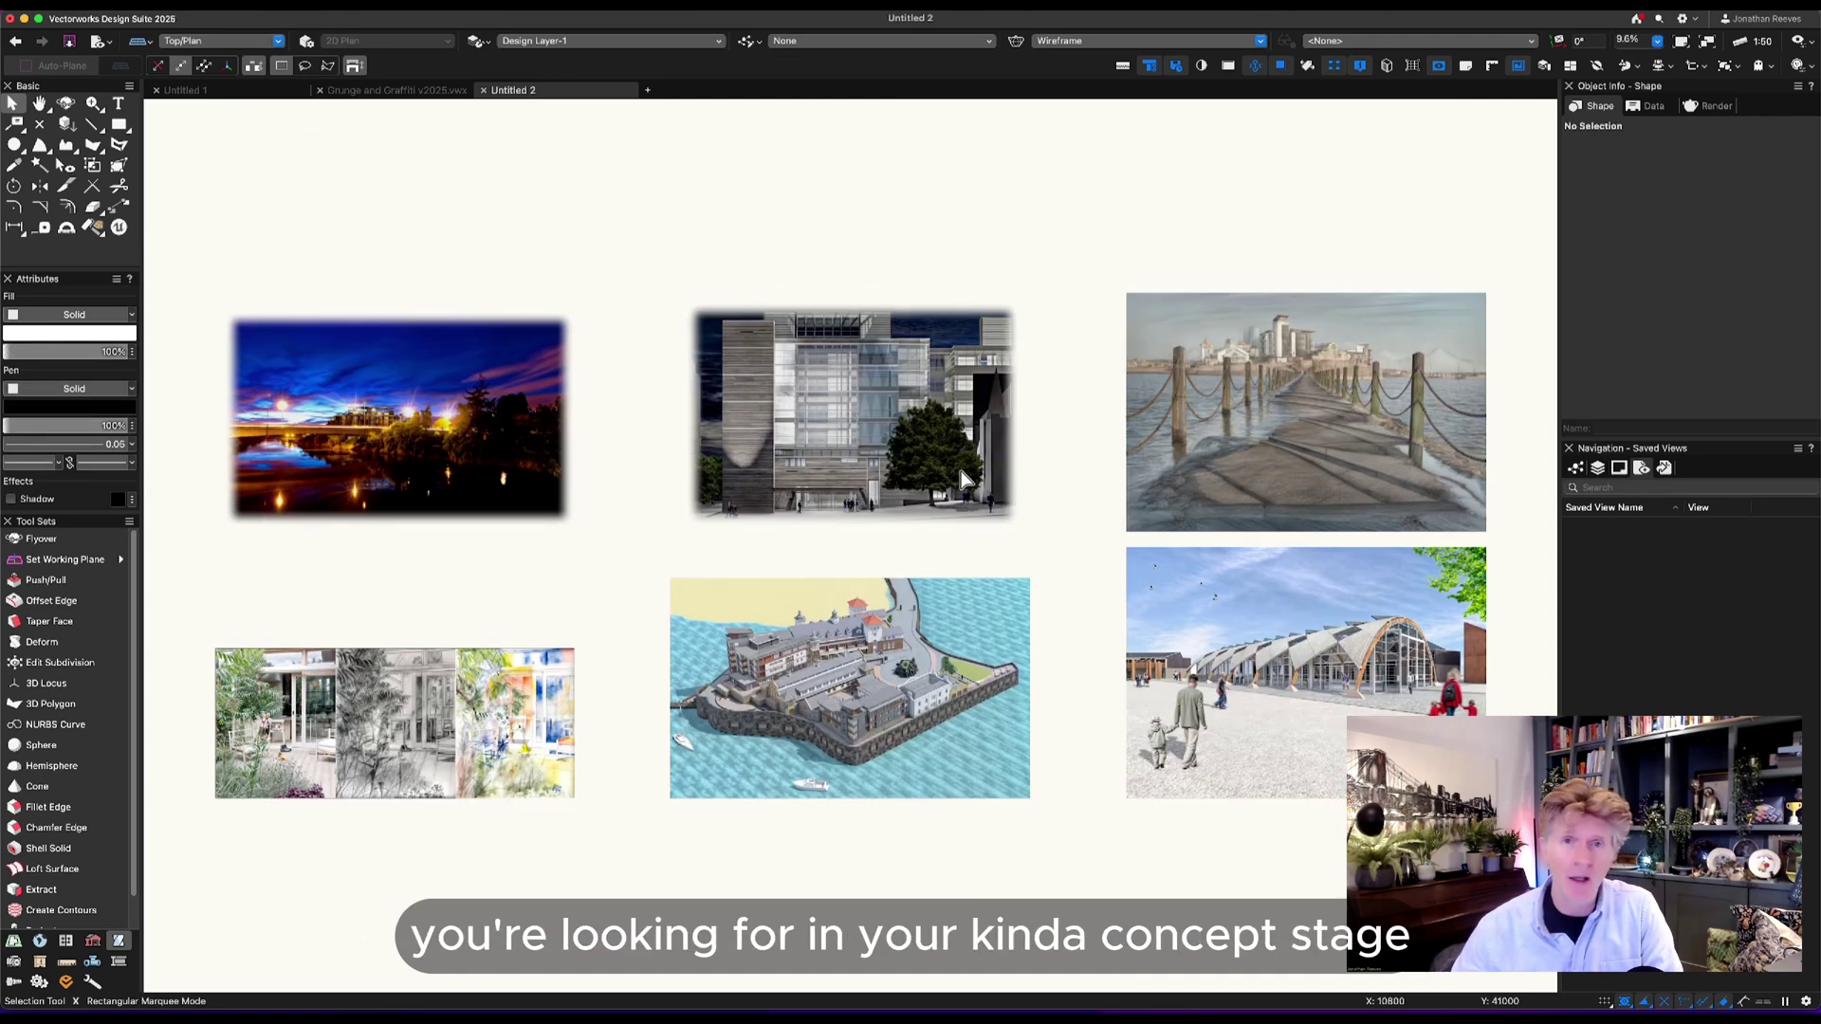
left_click(1205, 628)
key("ctrl+4")
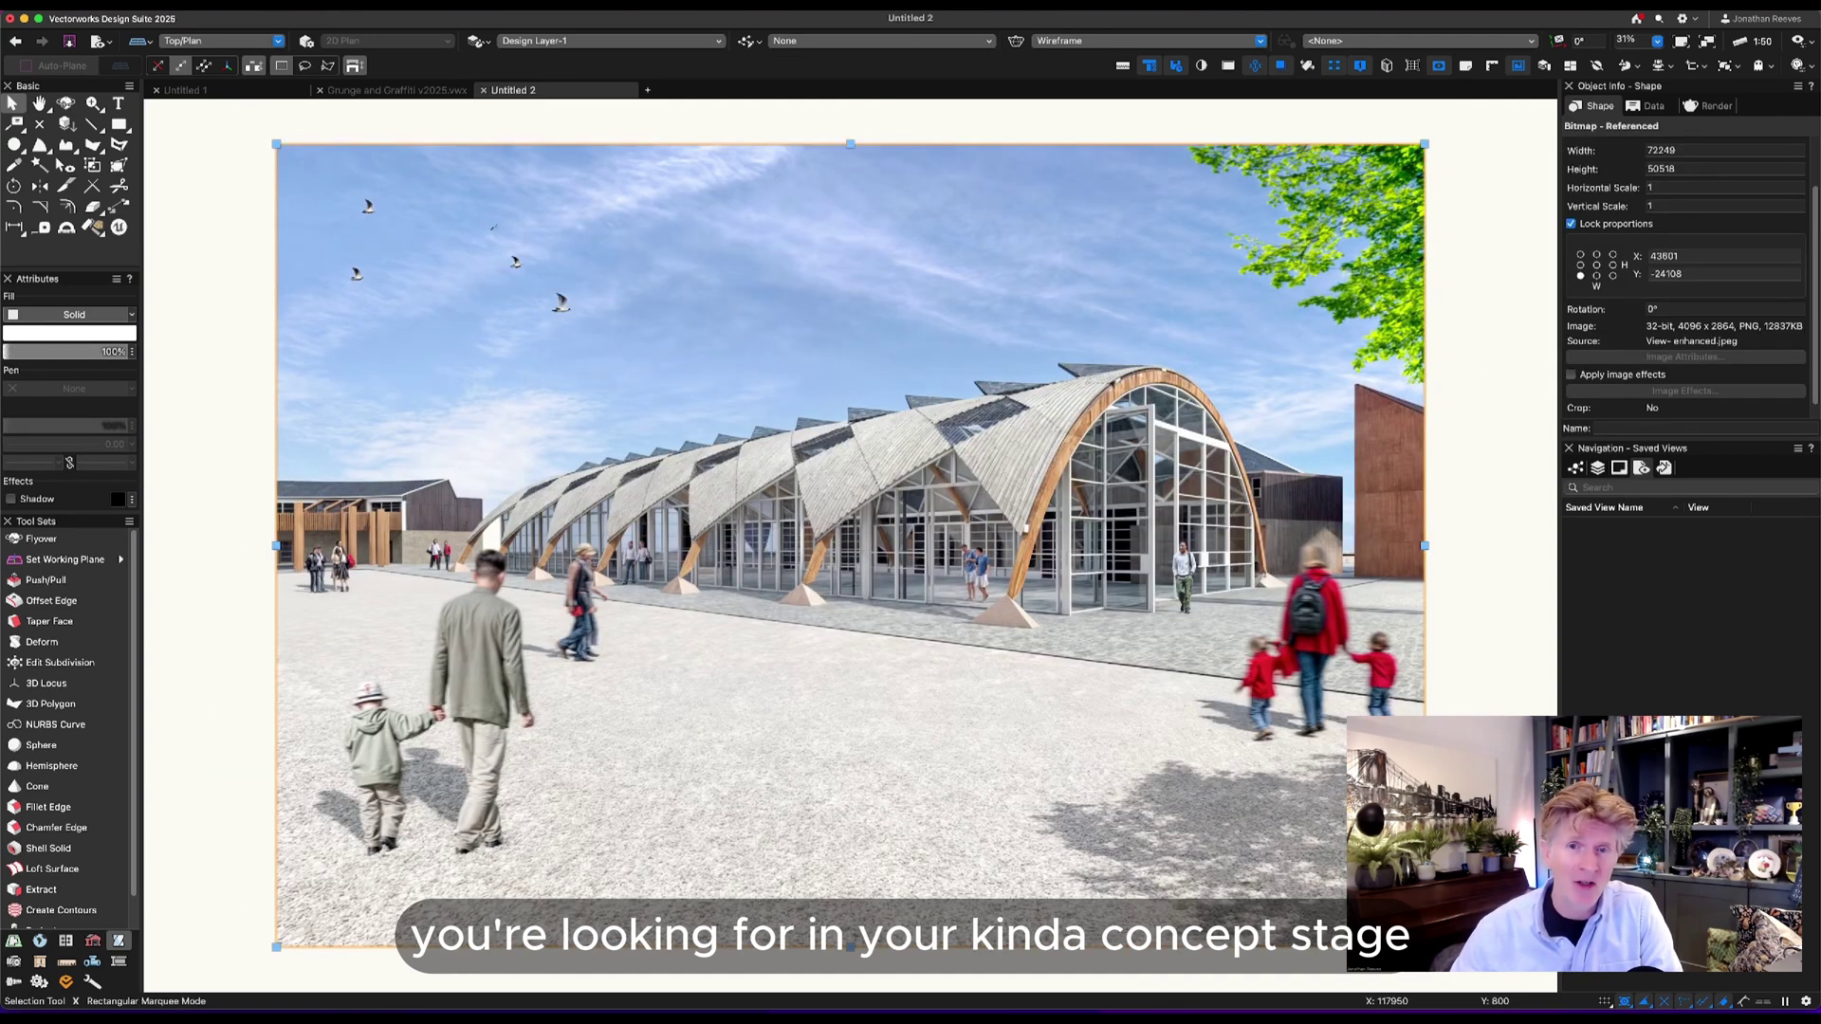
Change the prompt to an ink sketch with hatching, correcting 'artisitc' to 'artistic'.
left_click_drag(901, 308, 846, 294)
left_click_drag(706, 329, 621, 332)
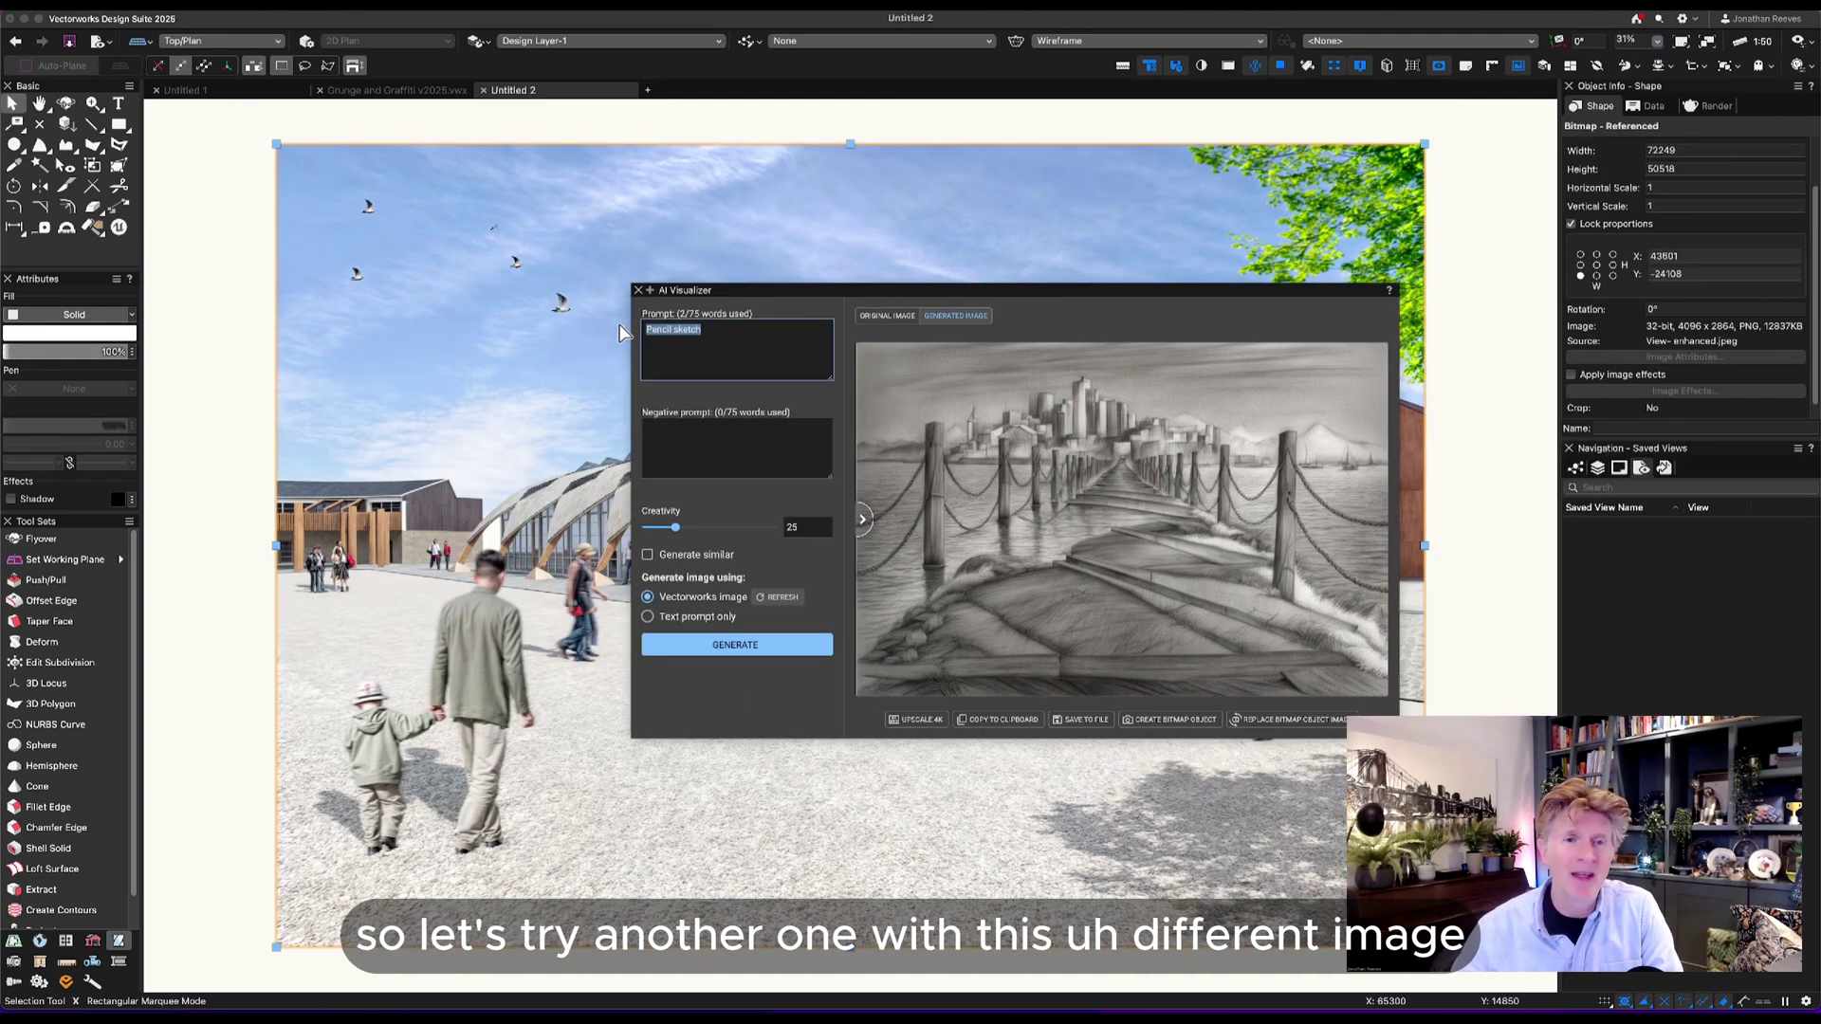
type("artisitc ink sk")
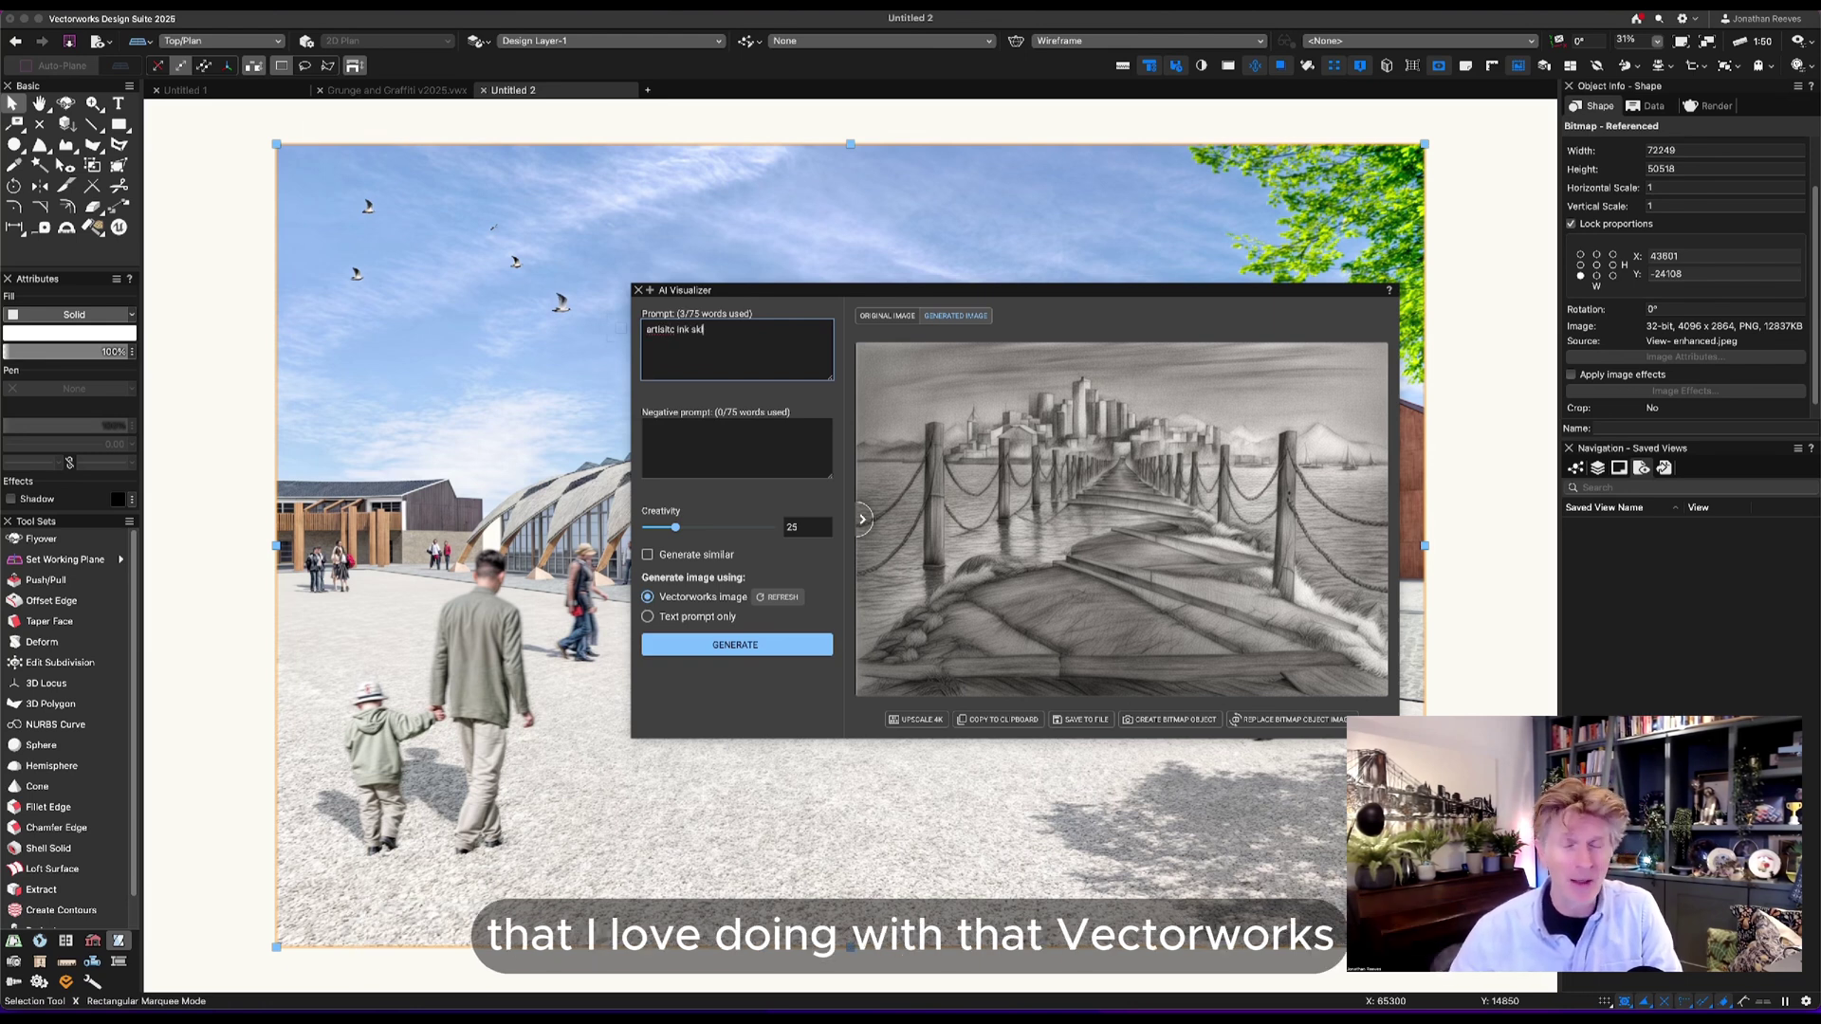
type("etch wit")
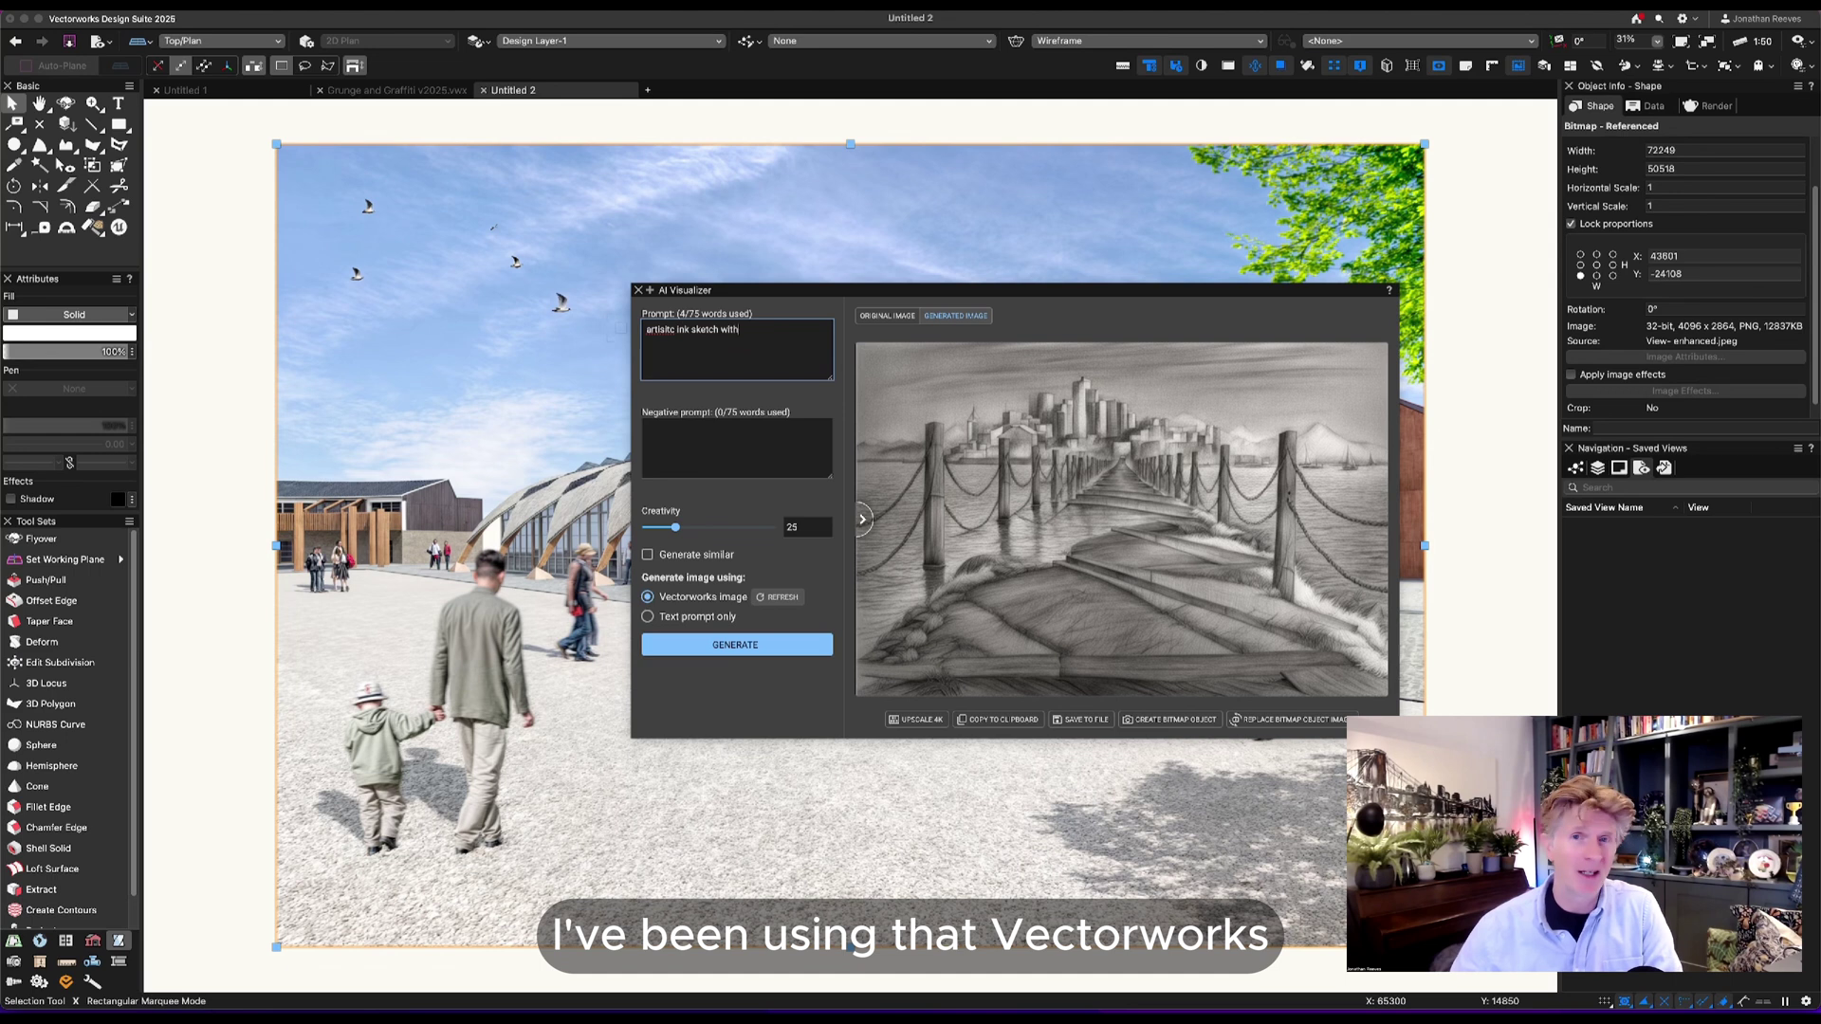
type(" hatching")
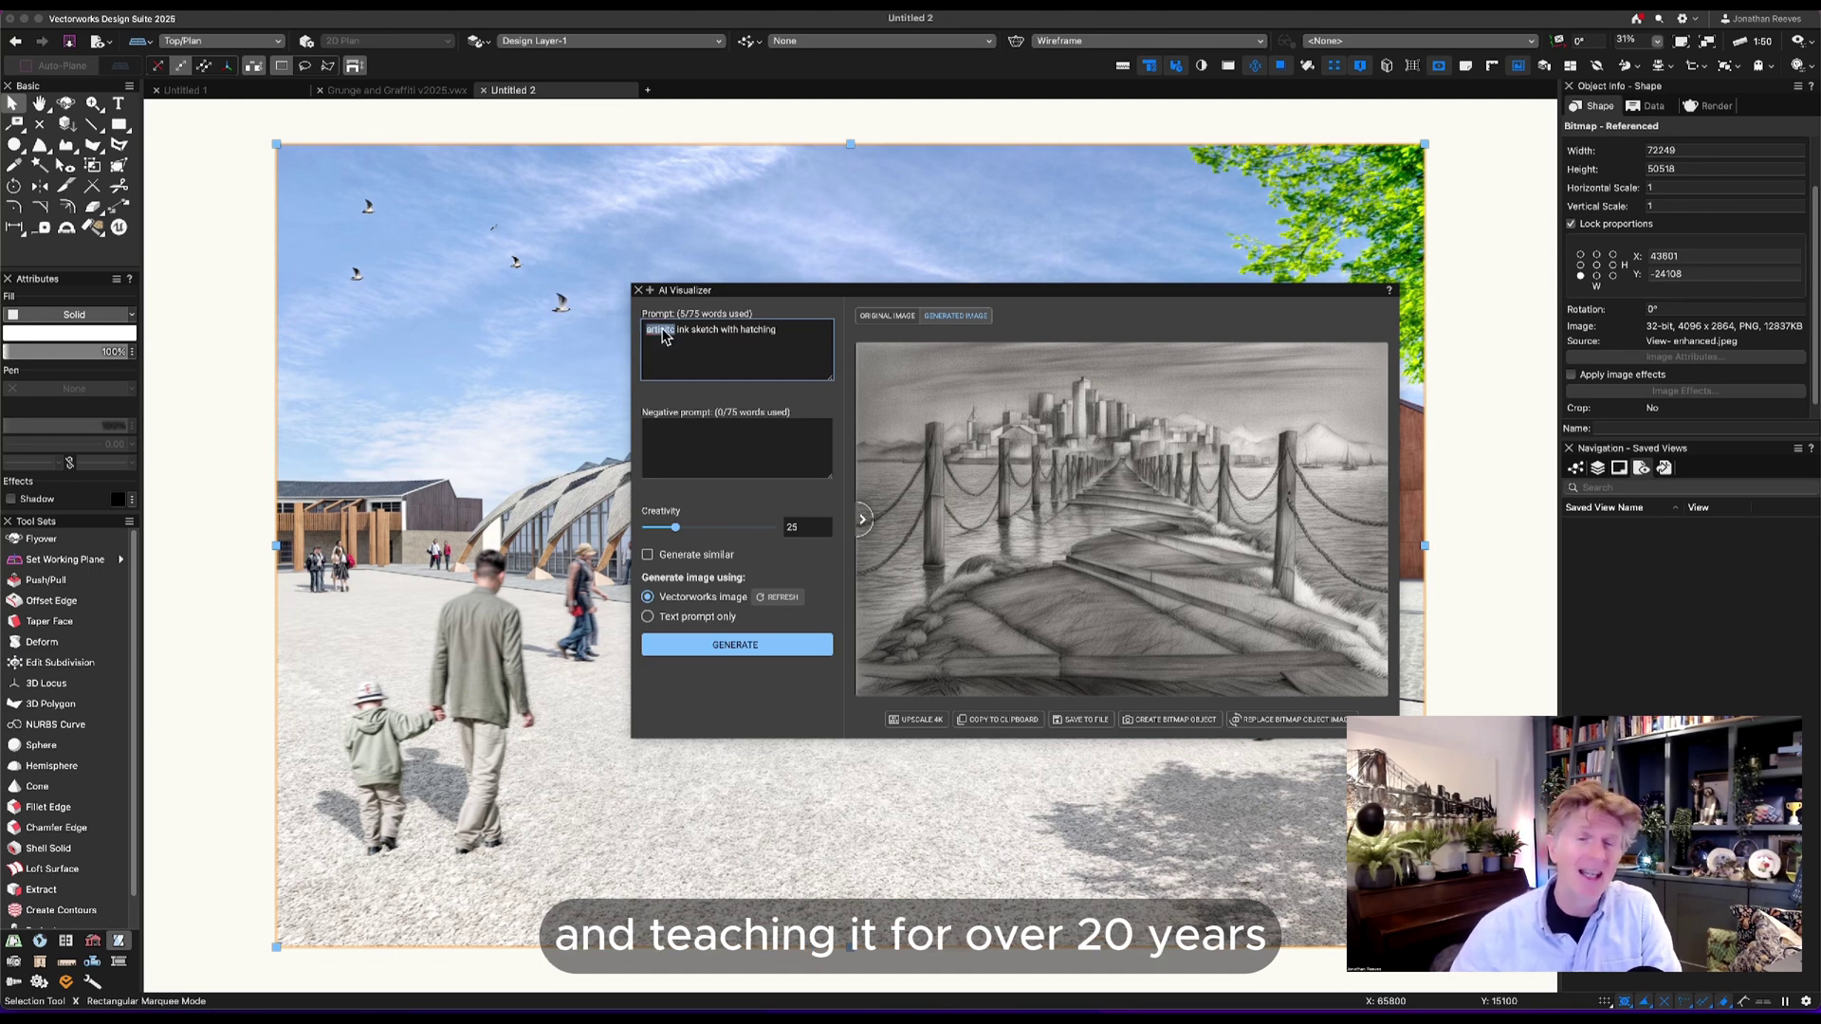
right_click(664, 334)
key("Escape")
right_click(664, 334)
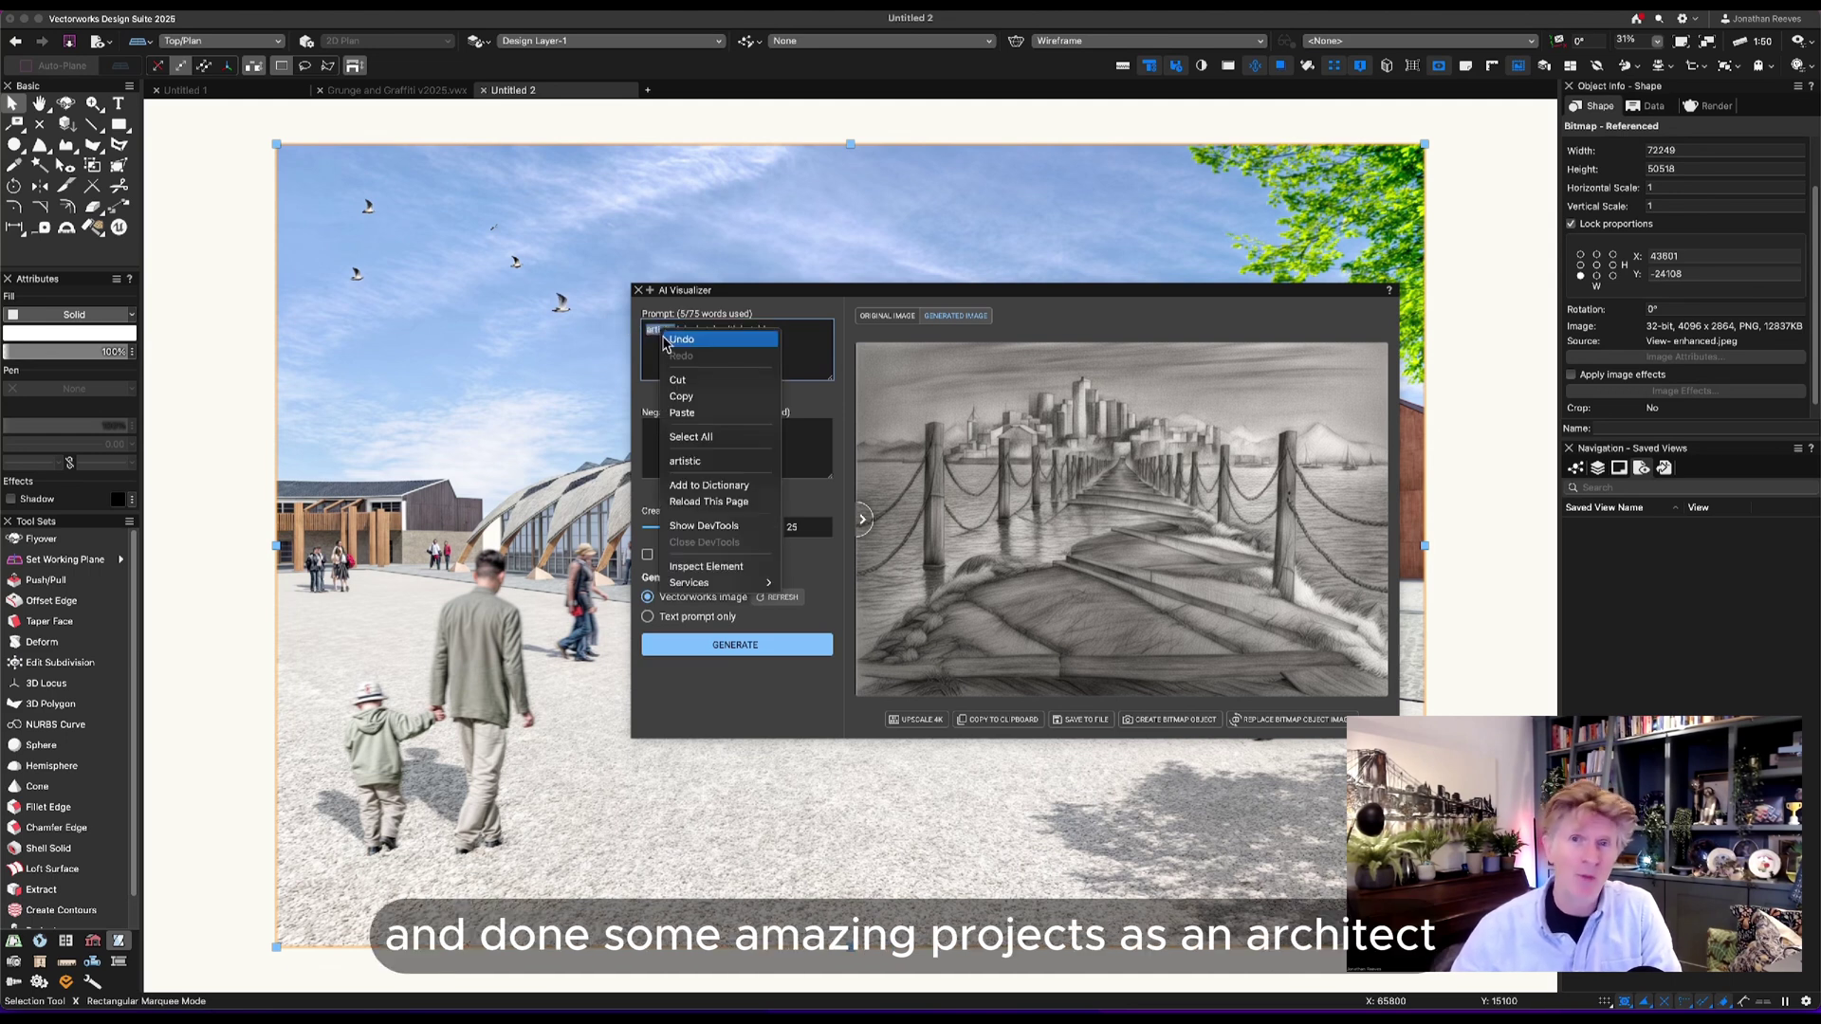
left_click(693, 465)
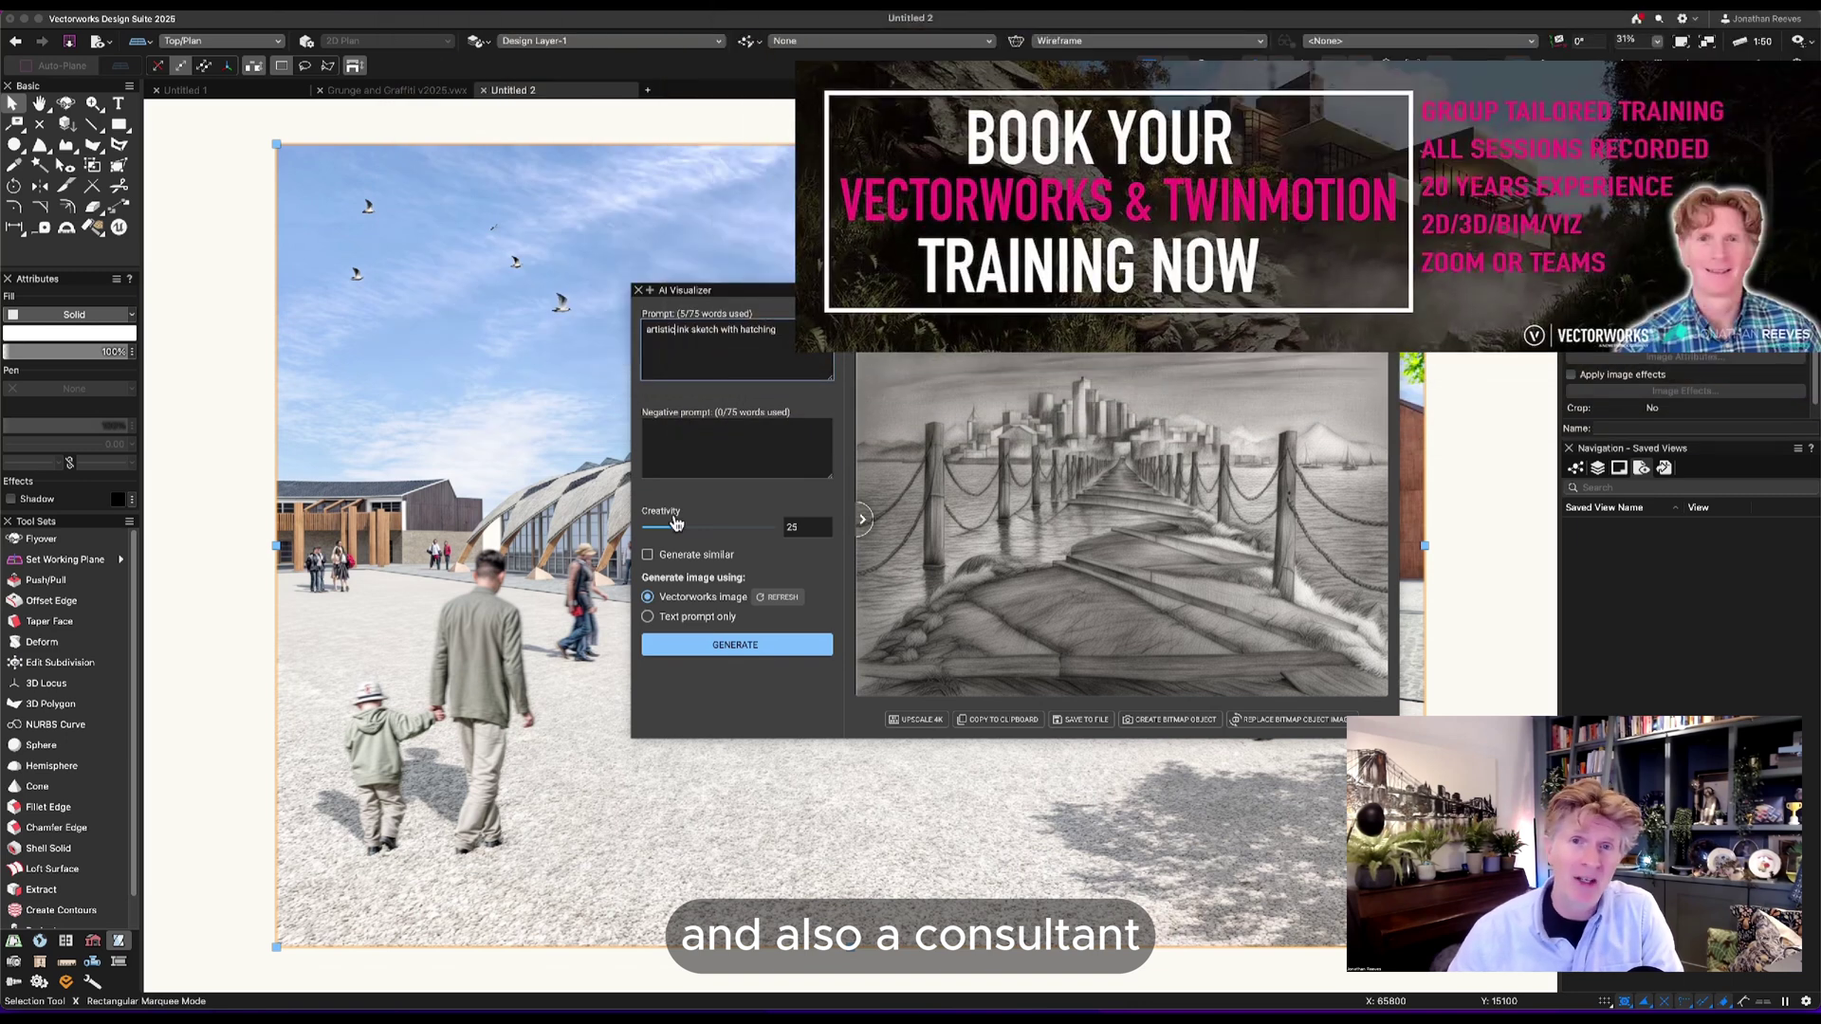
Lower Creativity to about 8, refresh the source render and generate the ink sketch.
left_click_drag(676, 524, 653, 533)
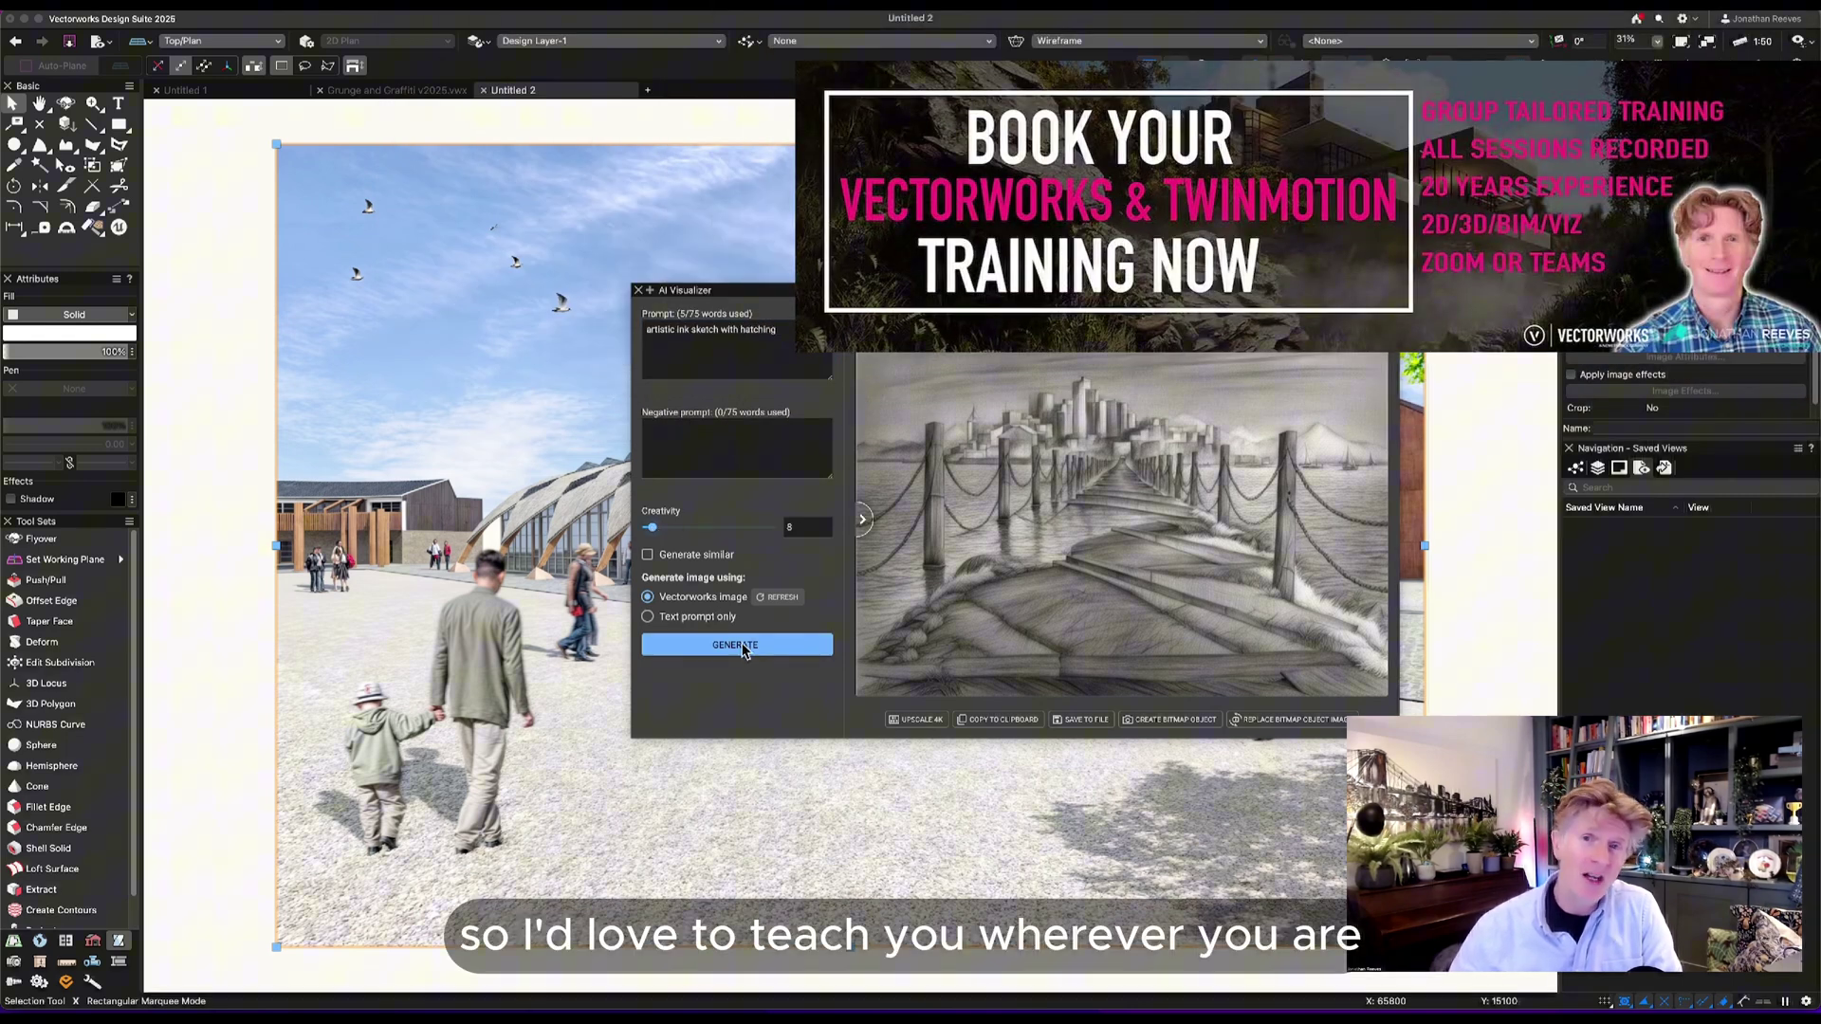
left_click(784, 599)
left_click(743, 648)
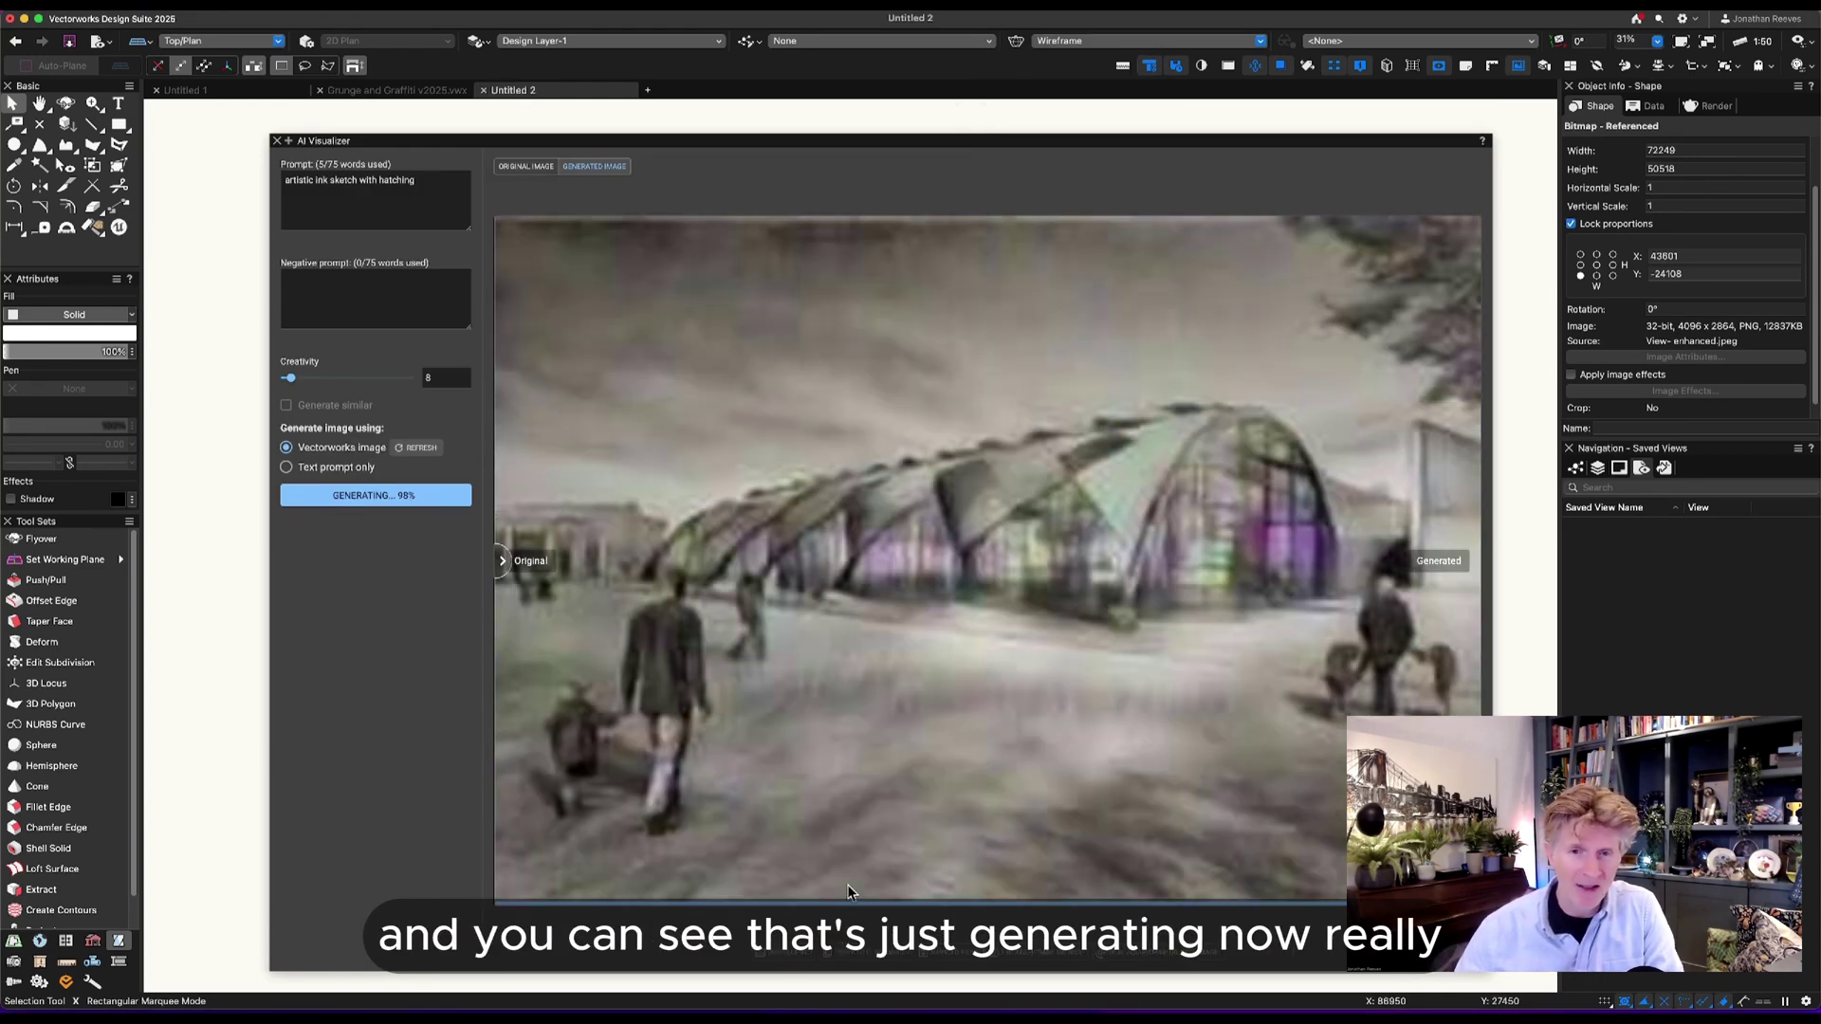
left_click(784, 954)
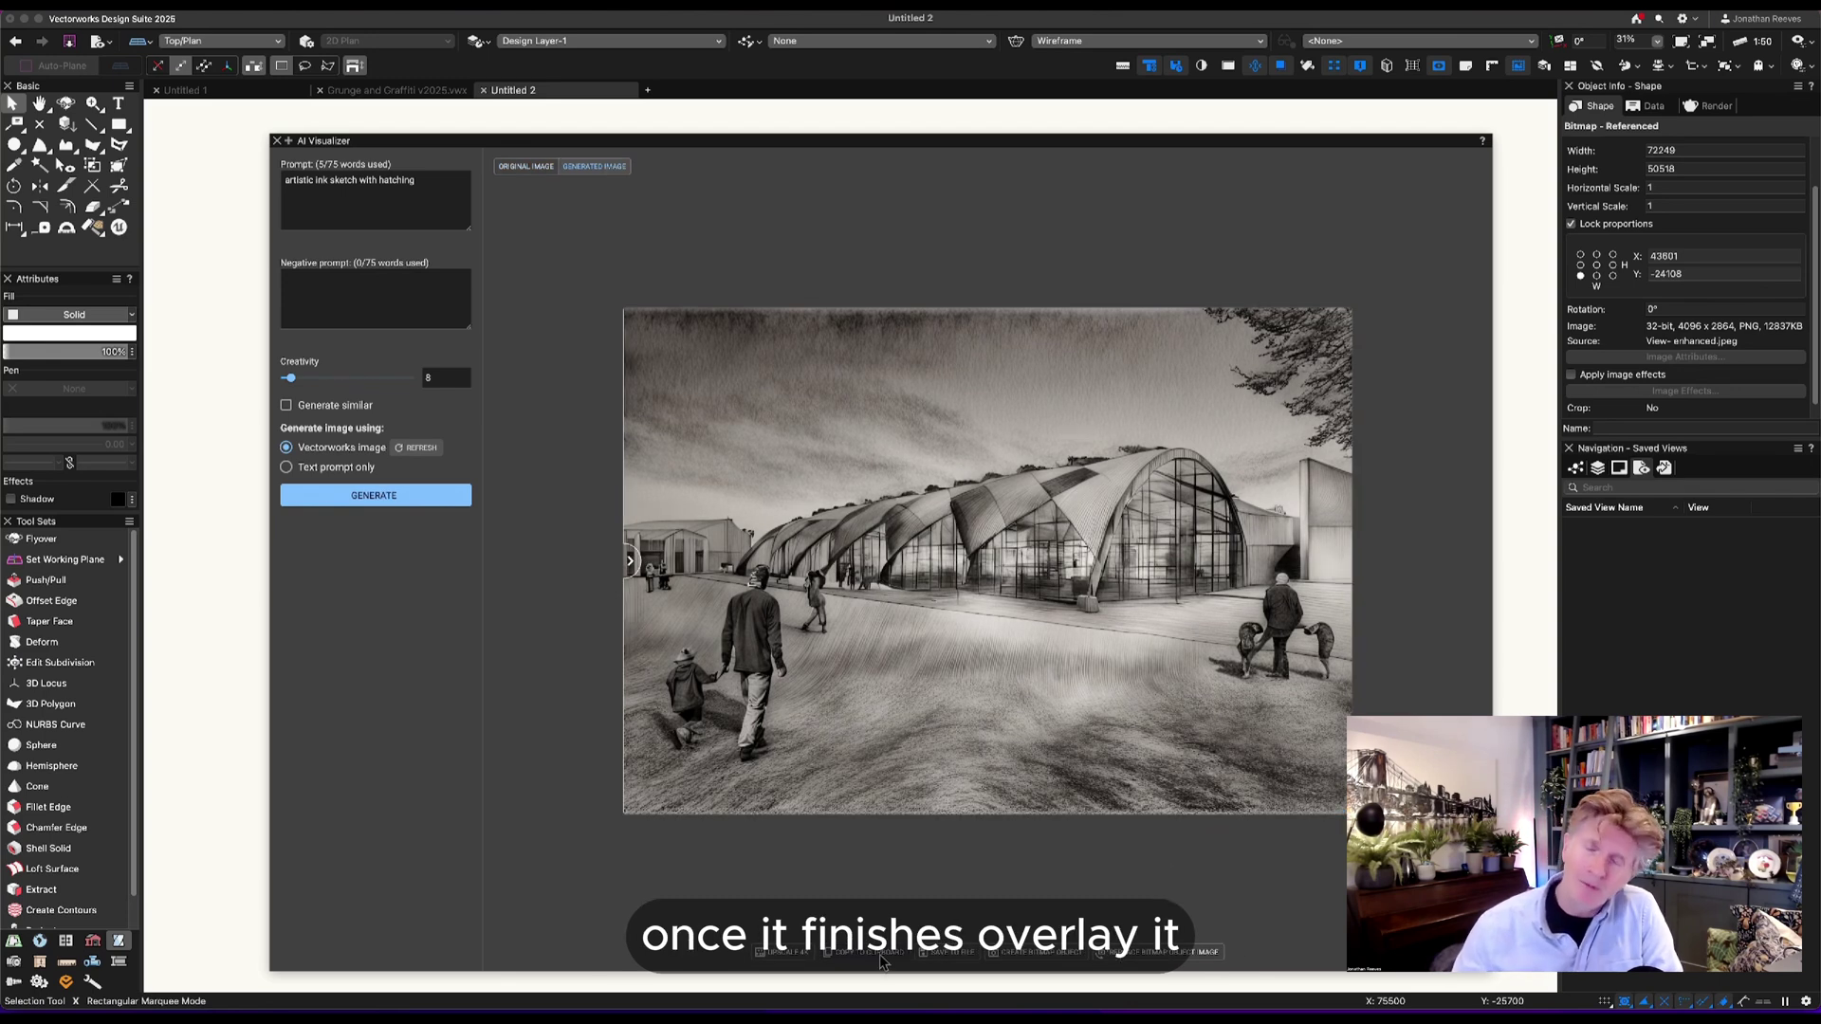
Save the generated ink sketch image into the 2024 folder.
left_click(933, 956)
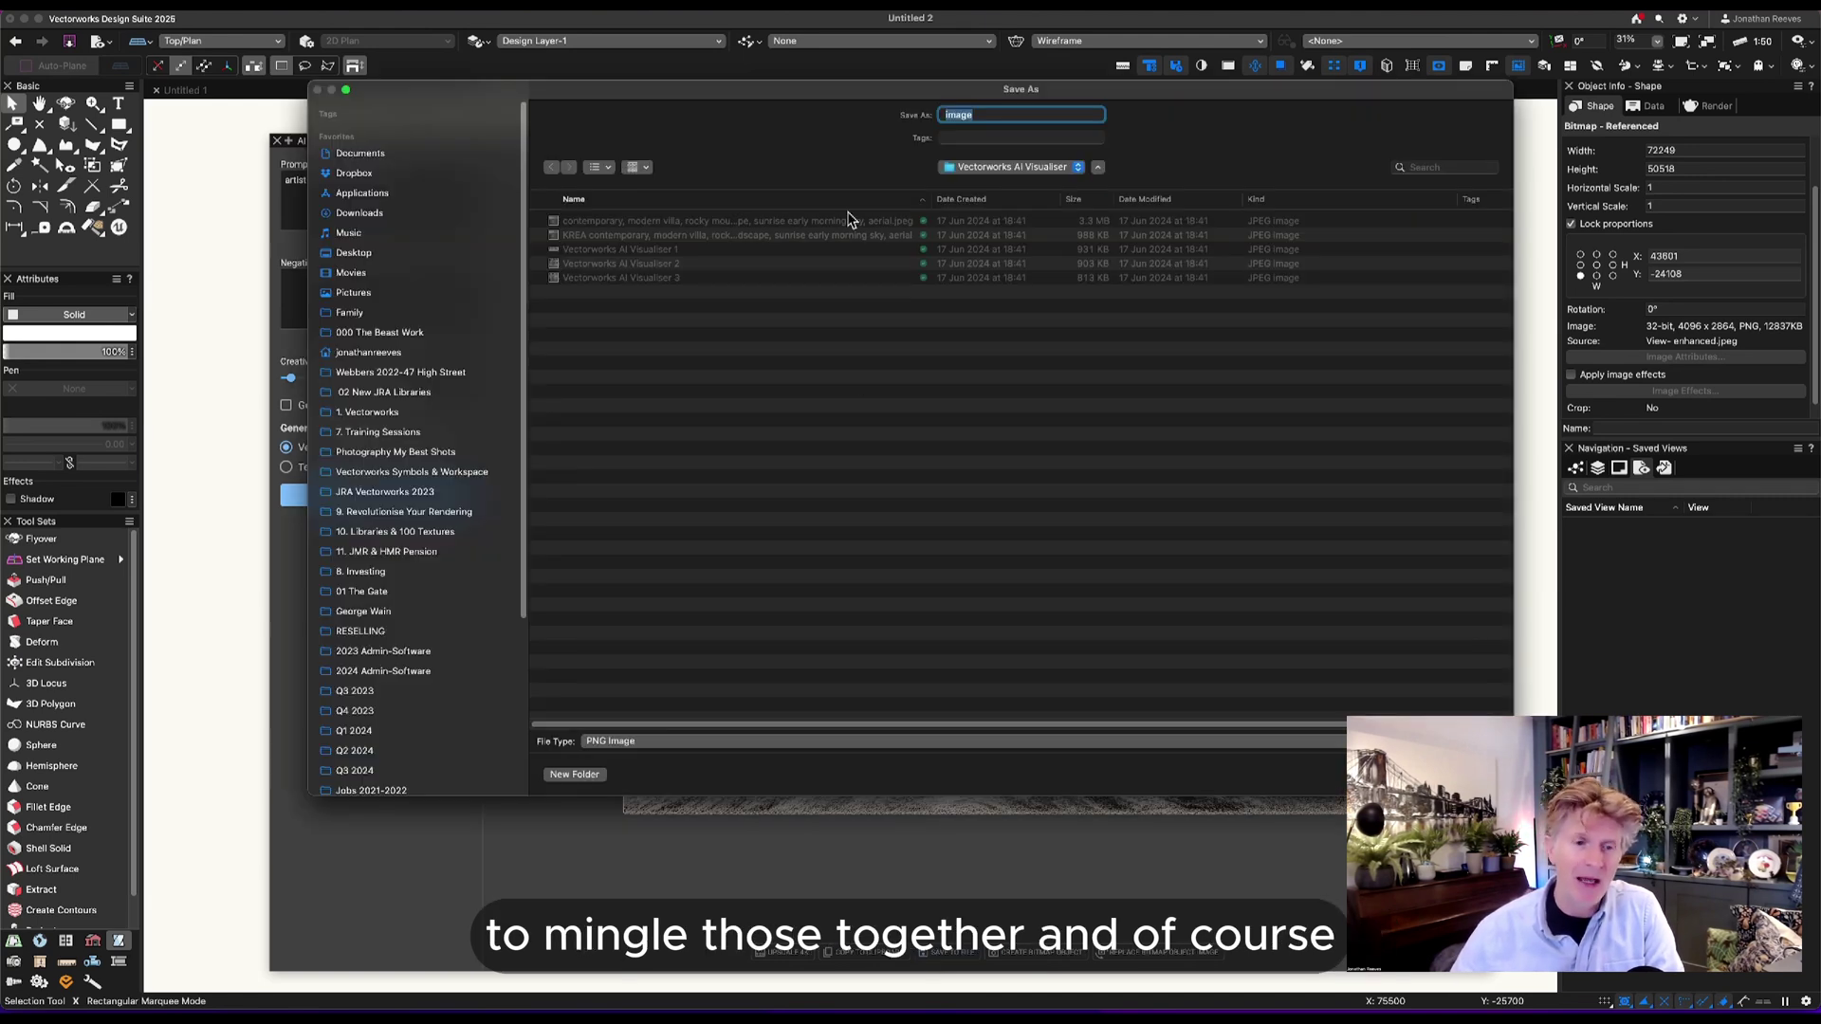
left_click(415, 670)
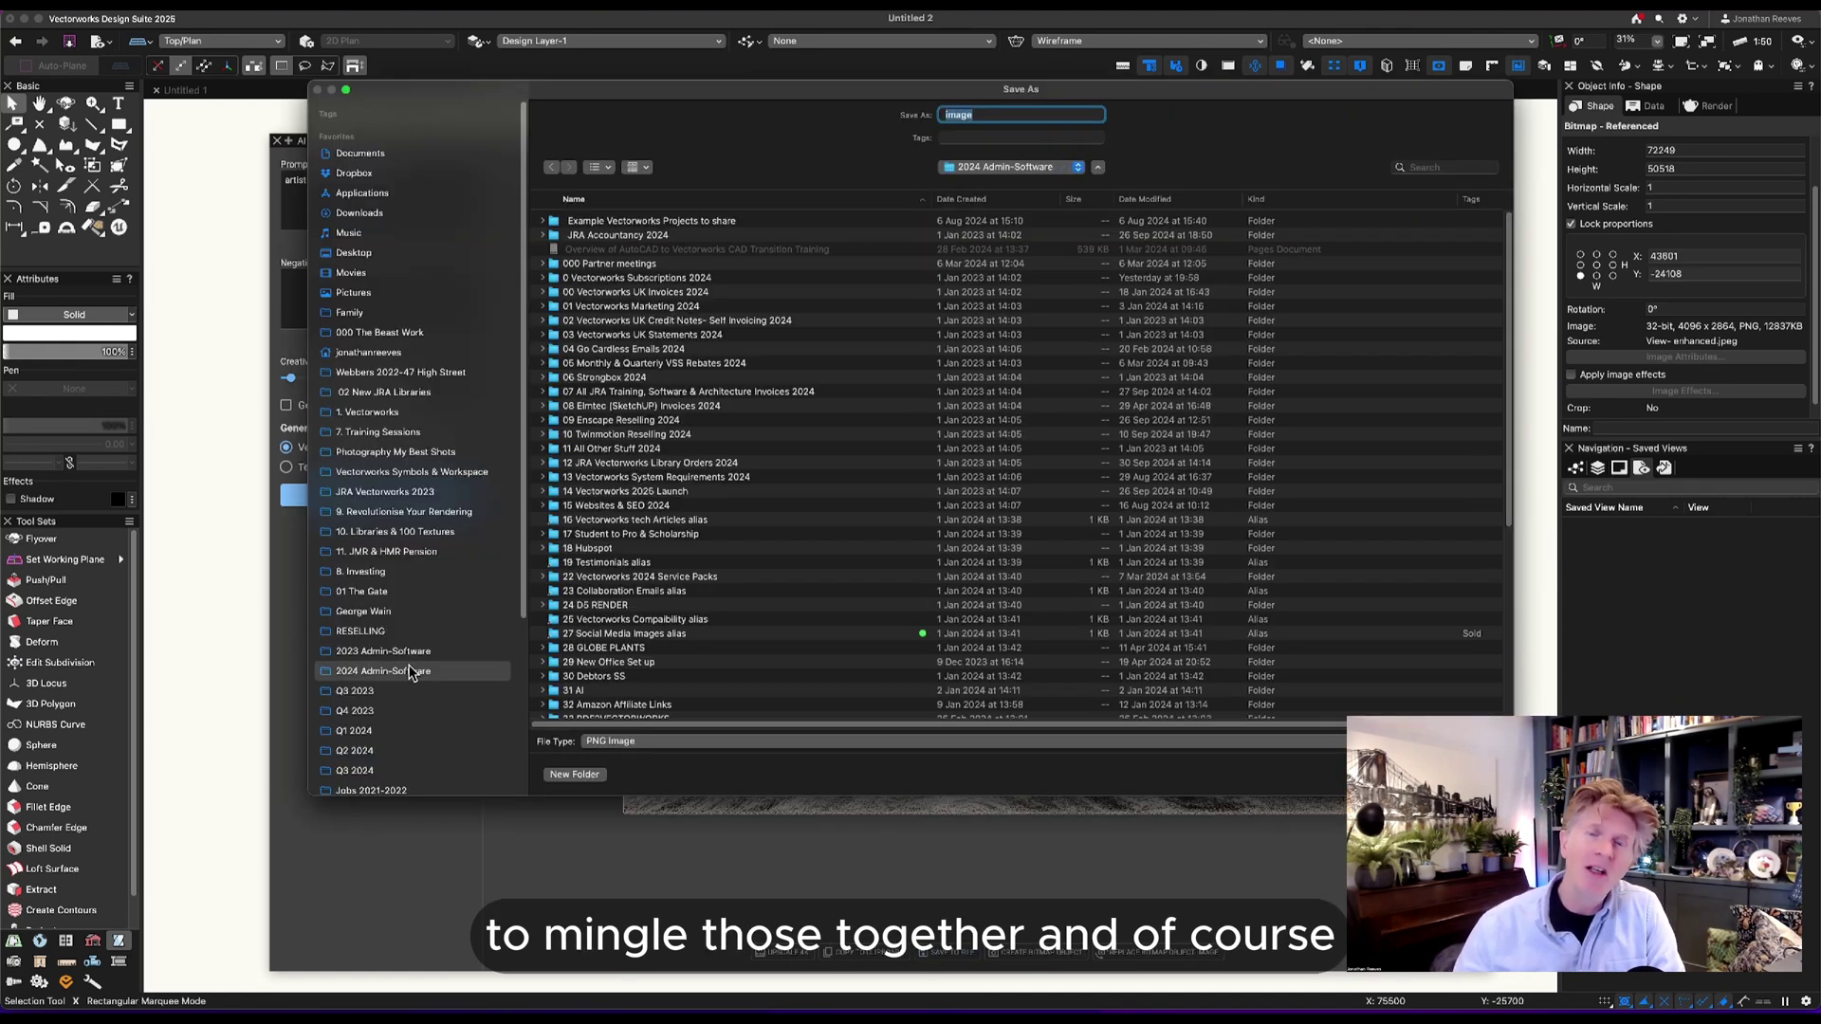
double_click(612, 634)
double_click(581, 250)
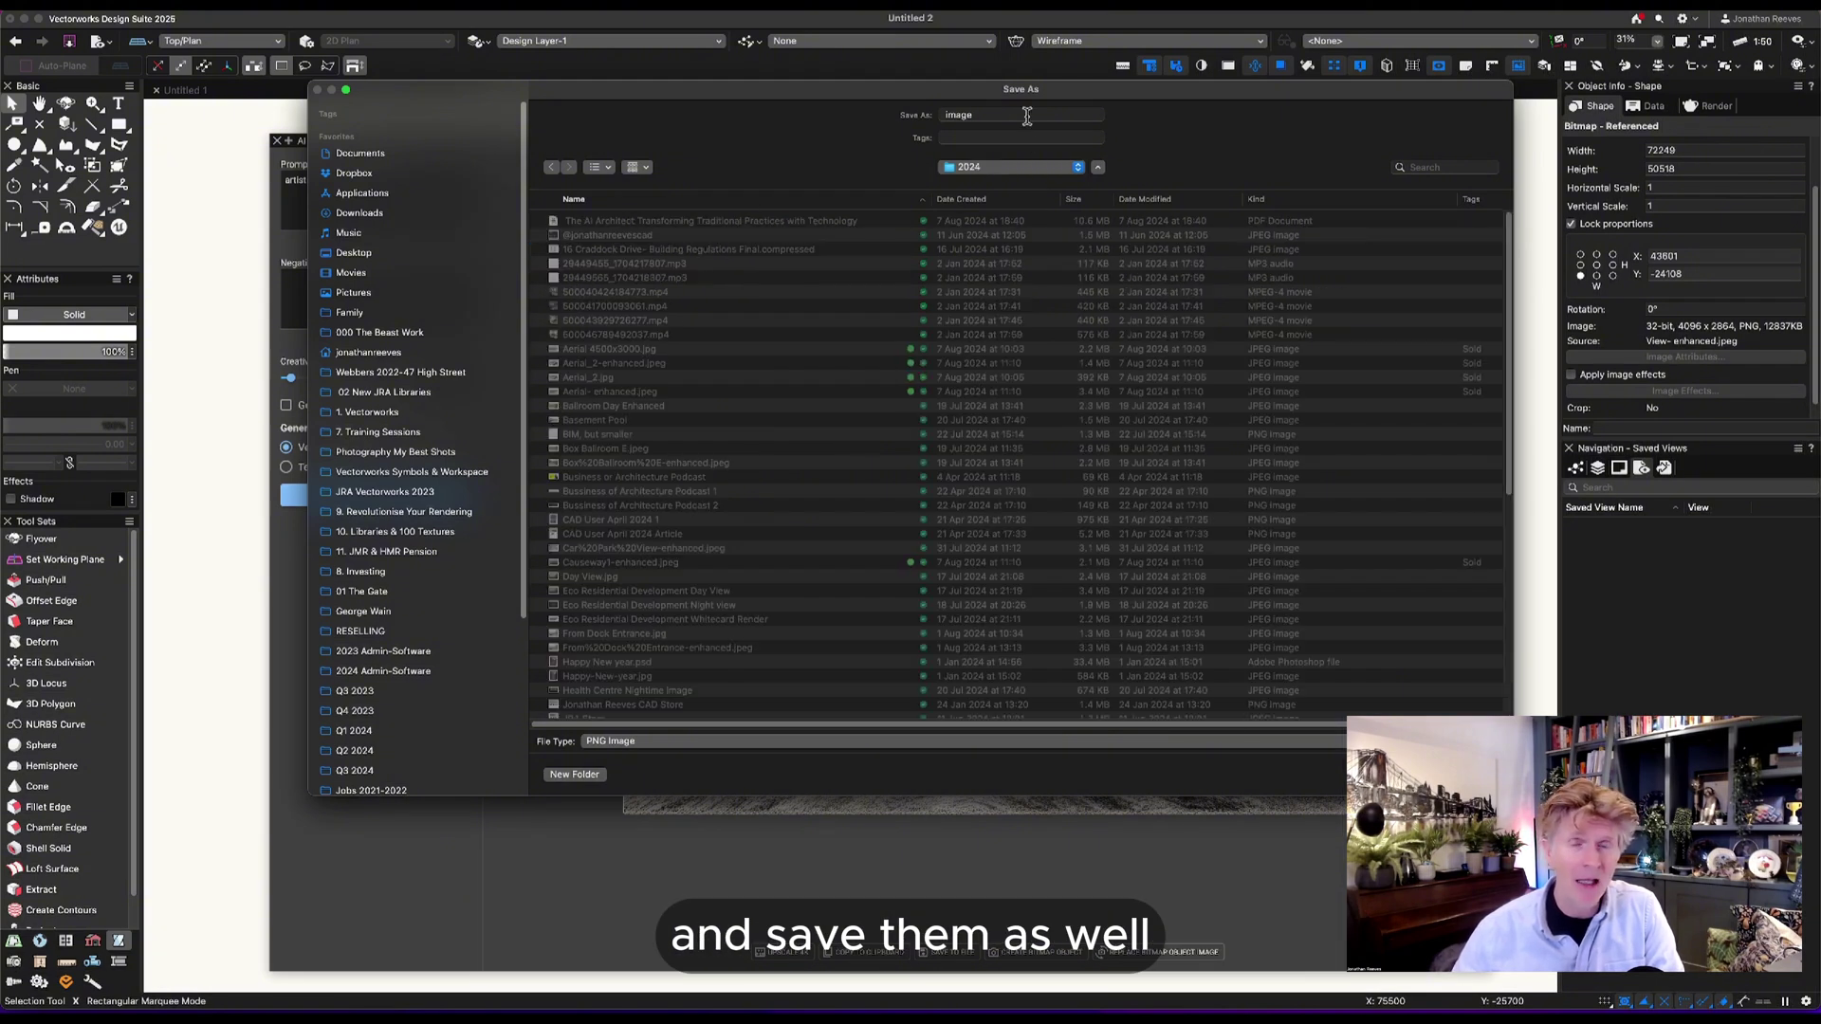
key("Return")
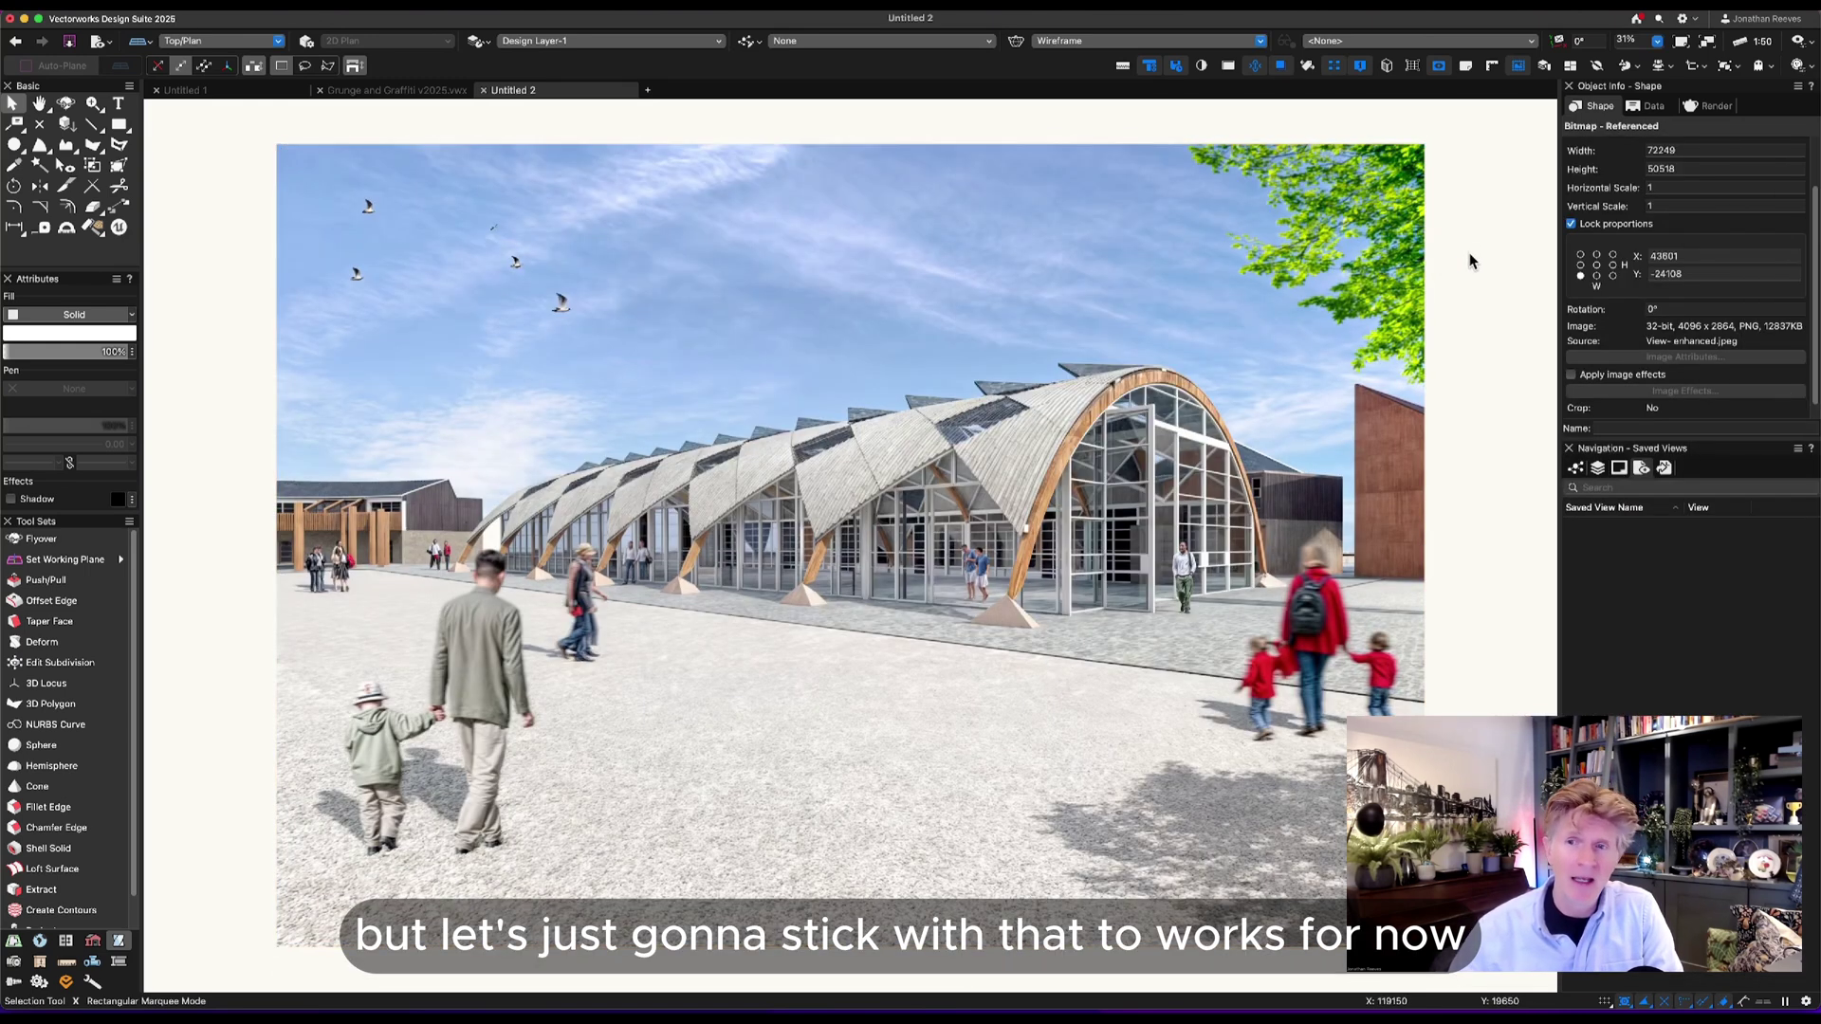
Place the saved image.png in the drawing, snapped to the colour render's bottom-left corner.
left_click_drag(1409, 258, 1470, 252)
key("Delete")
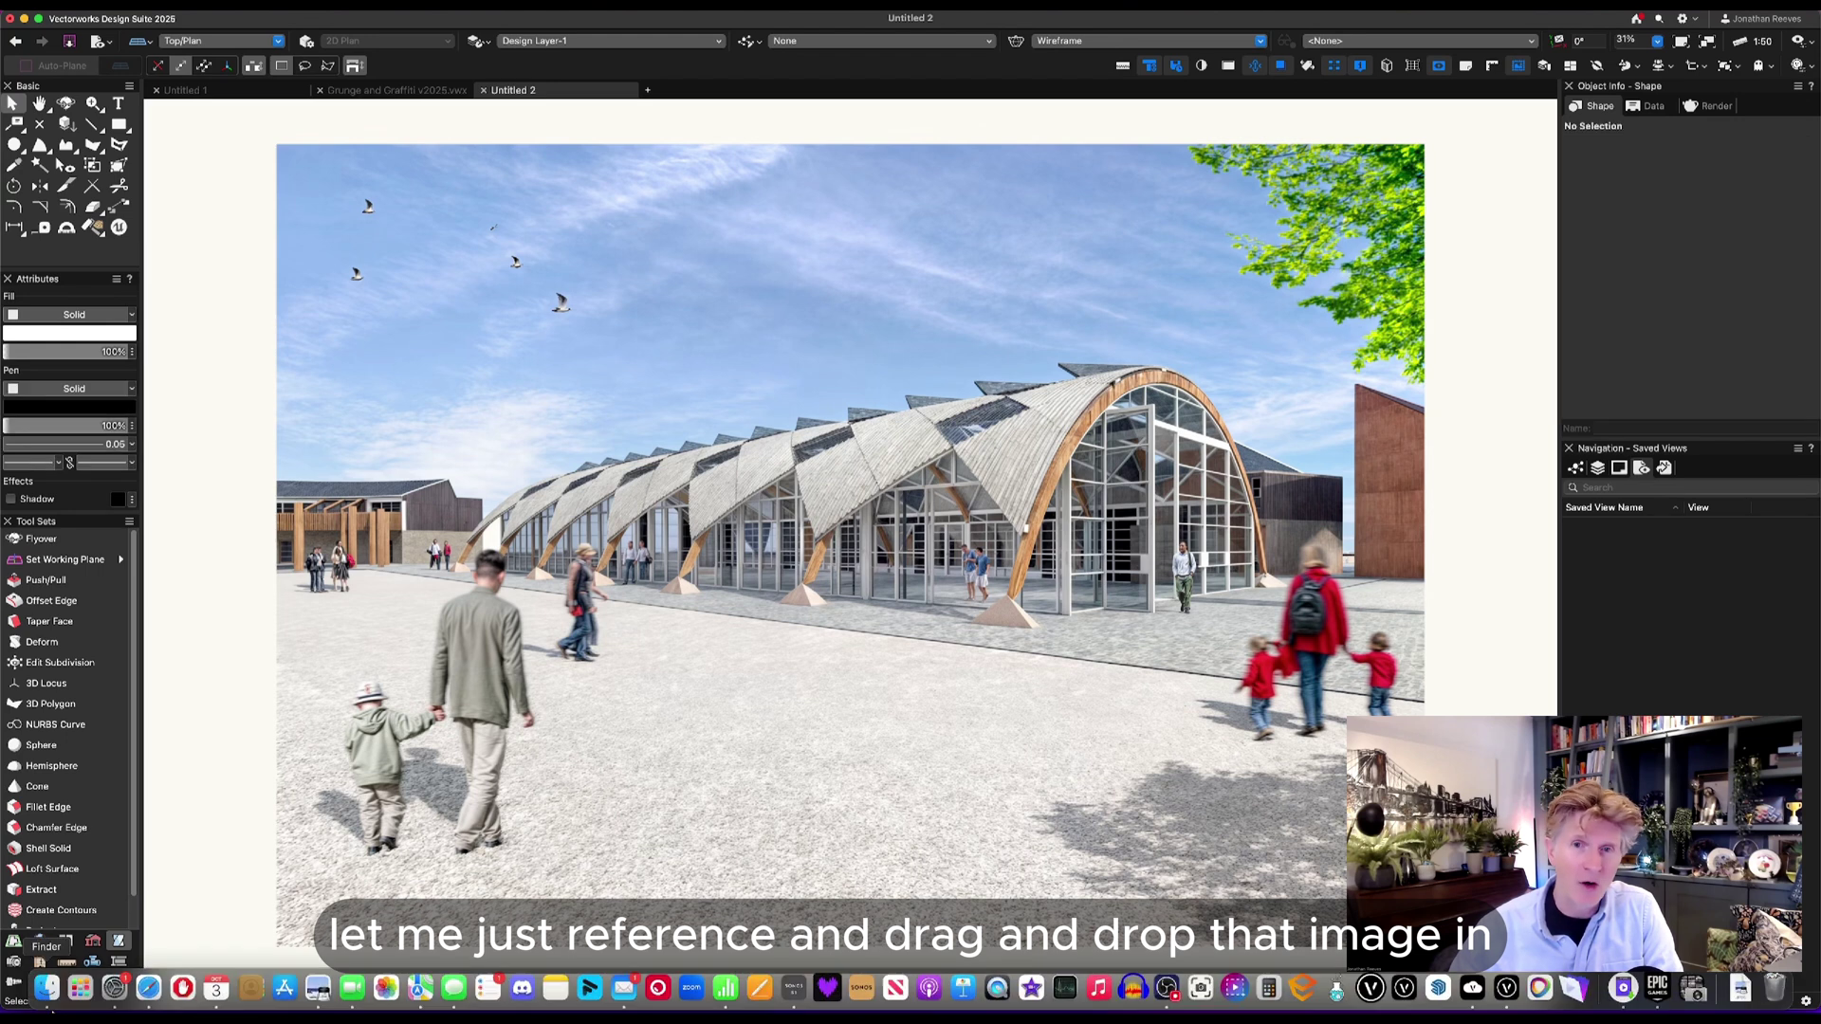
left_click(57, 1004)
left_click(1197, 201)
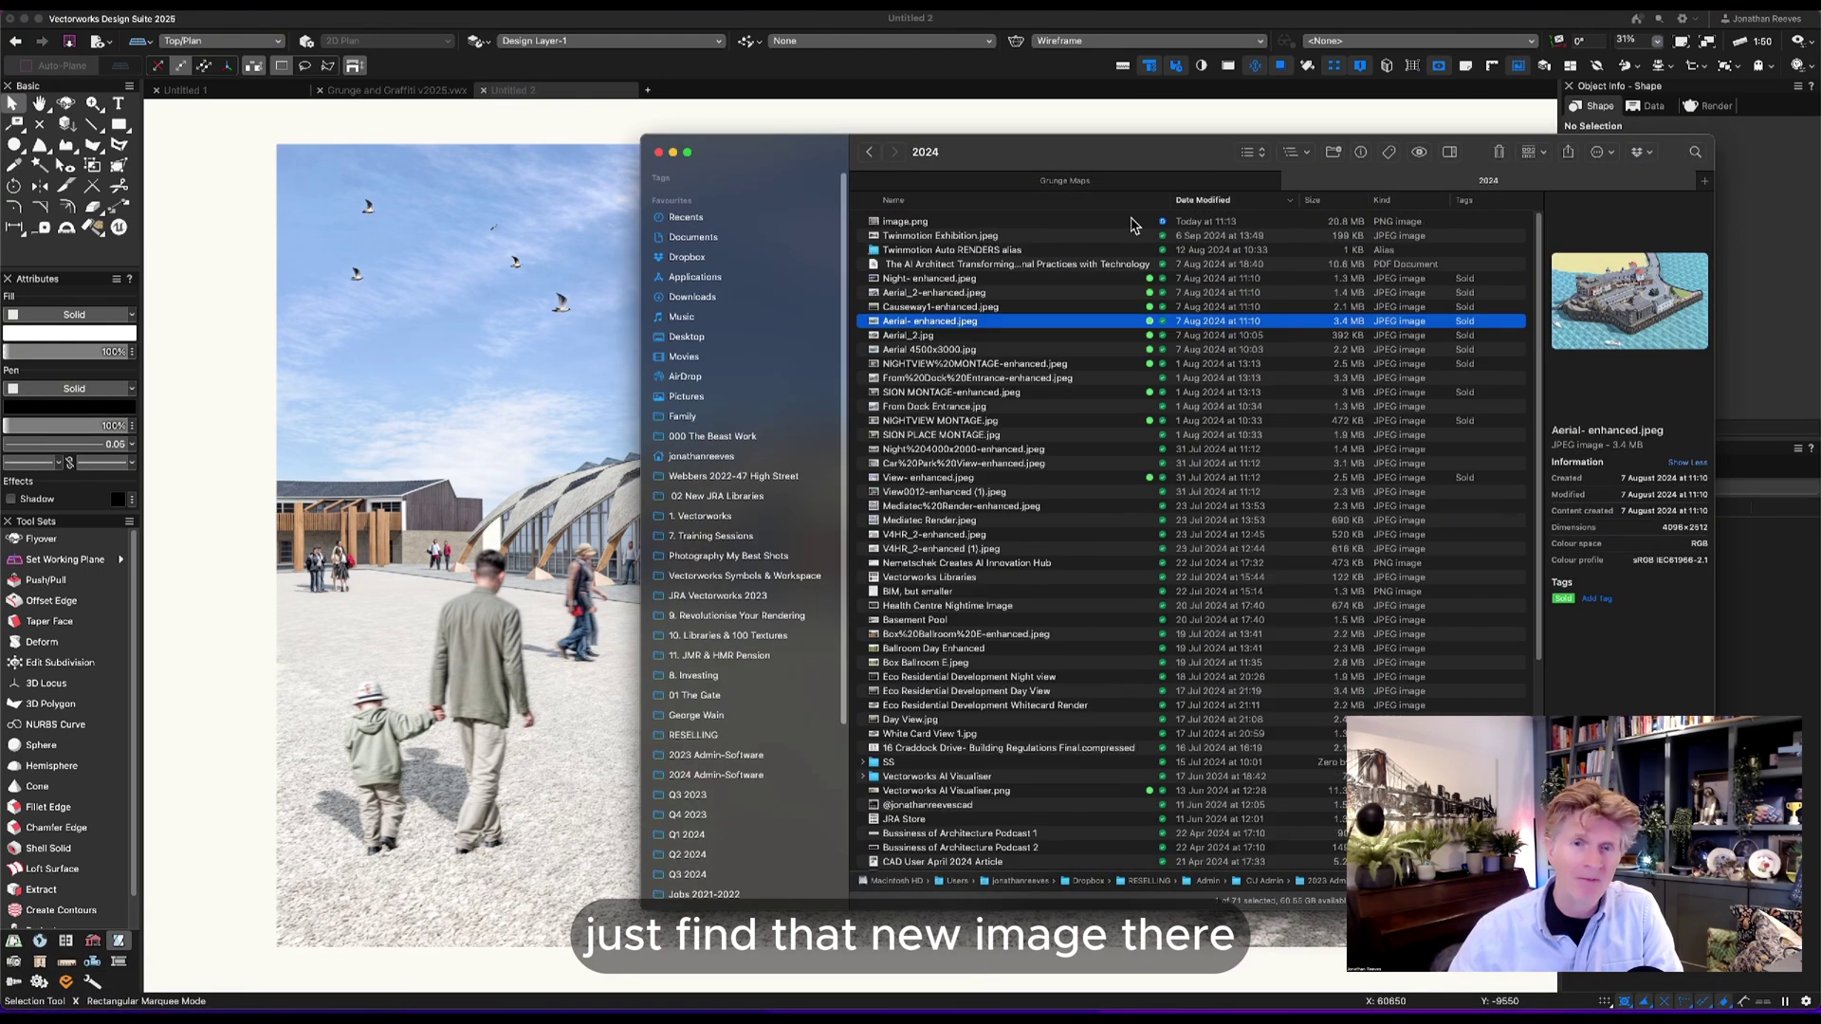
left_click(892, 224)
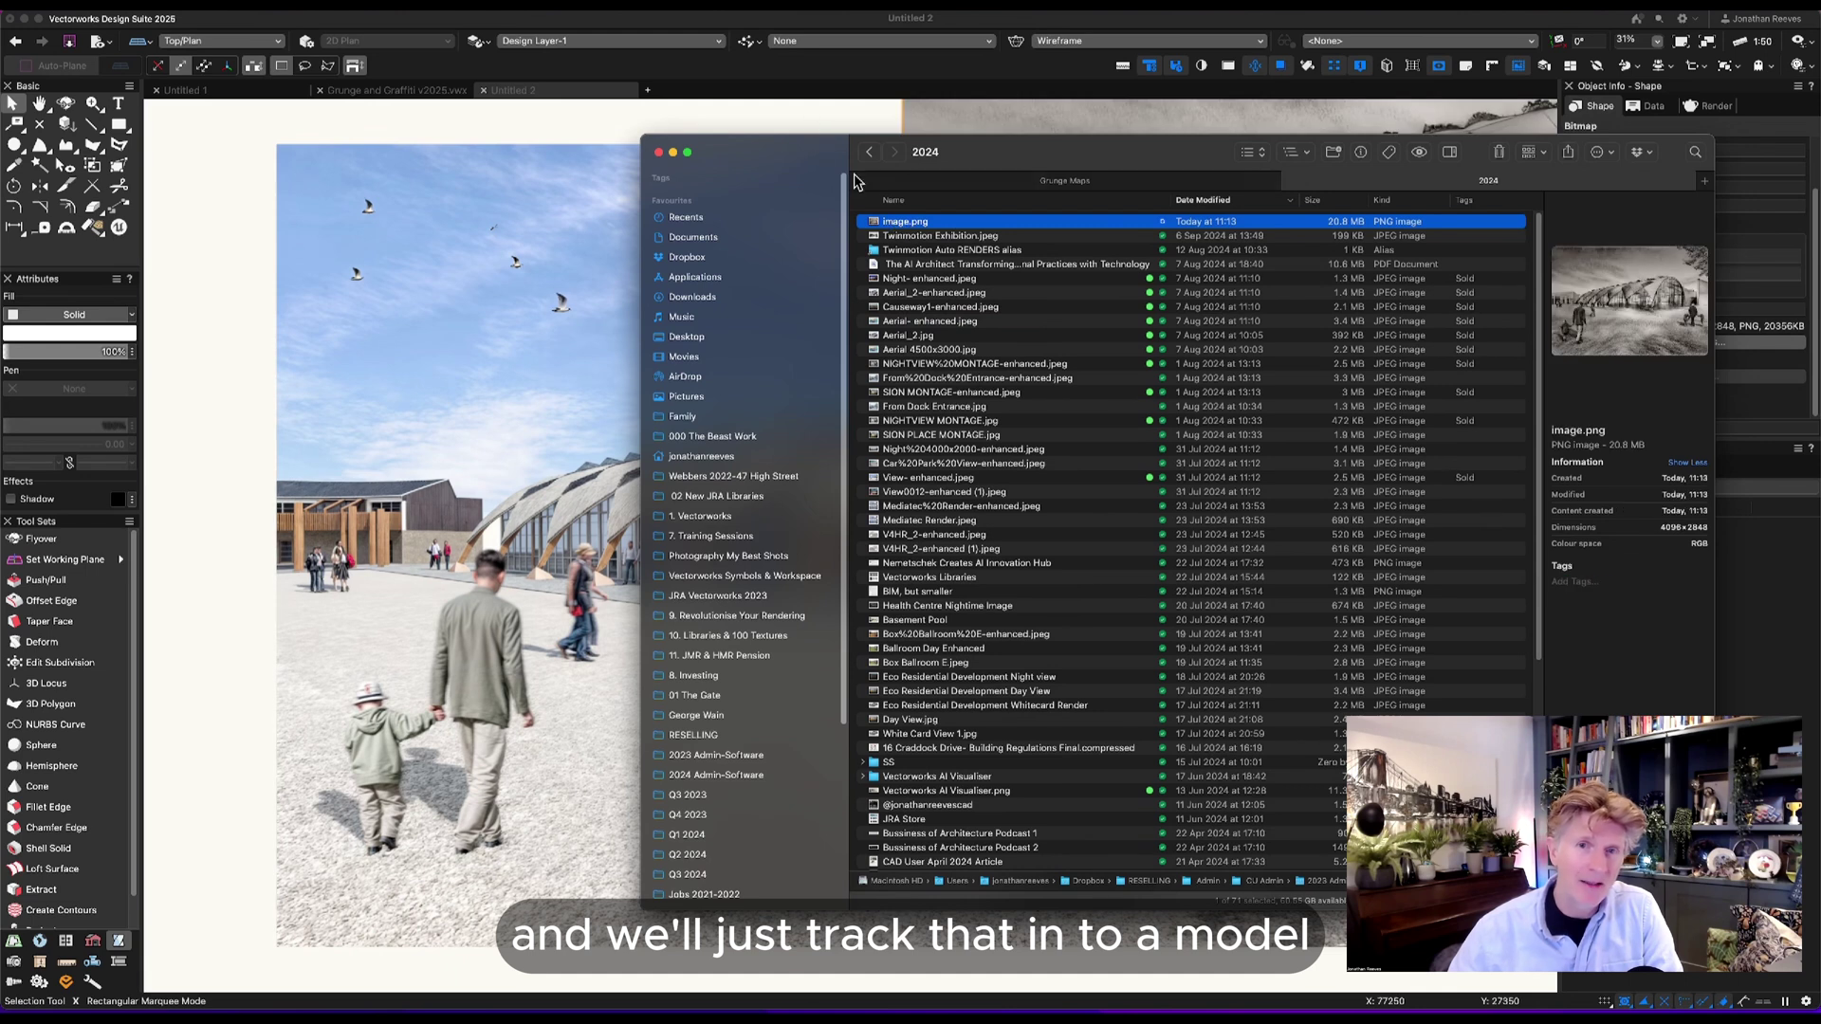
scroll(1073, 380, "down", 3)
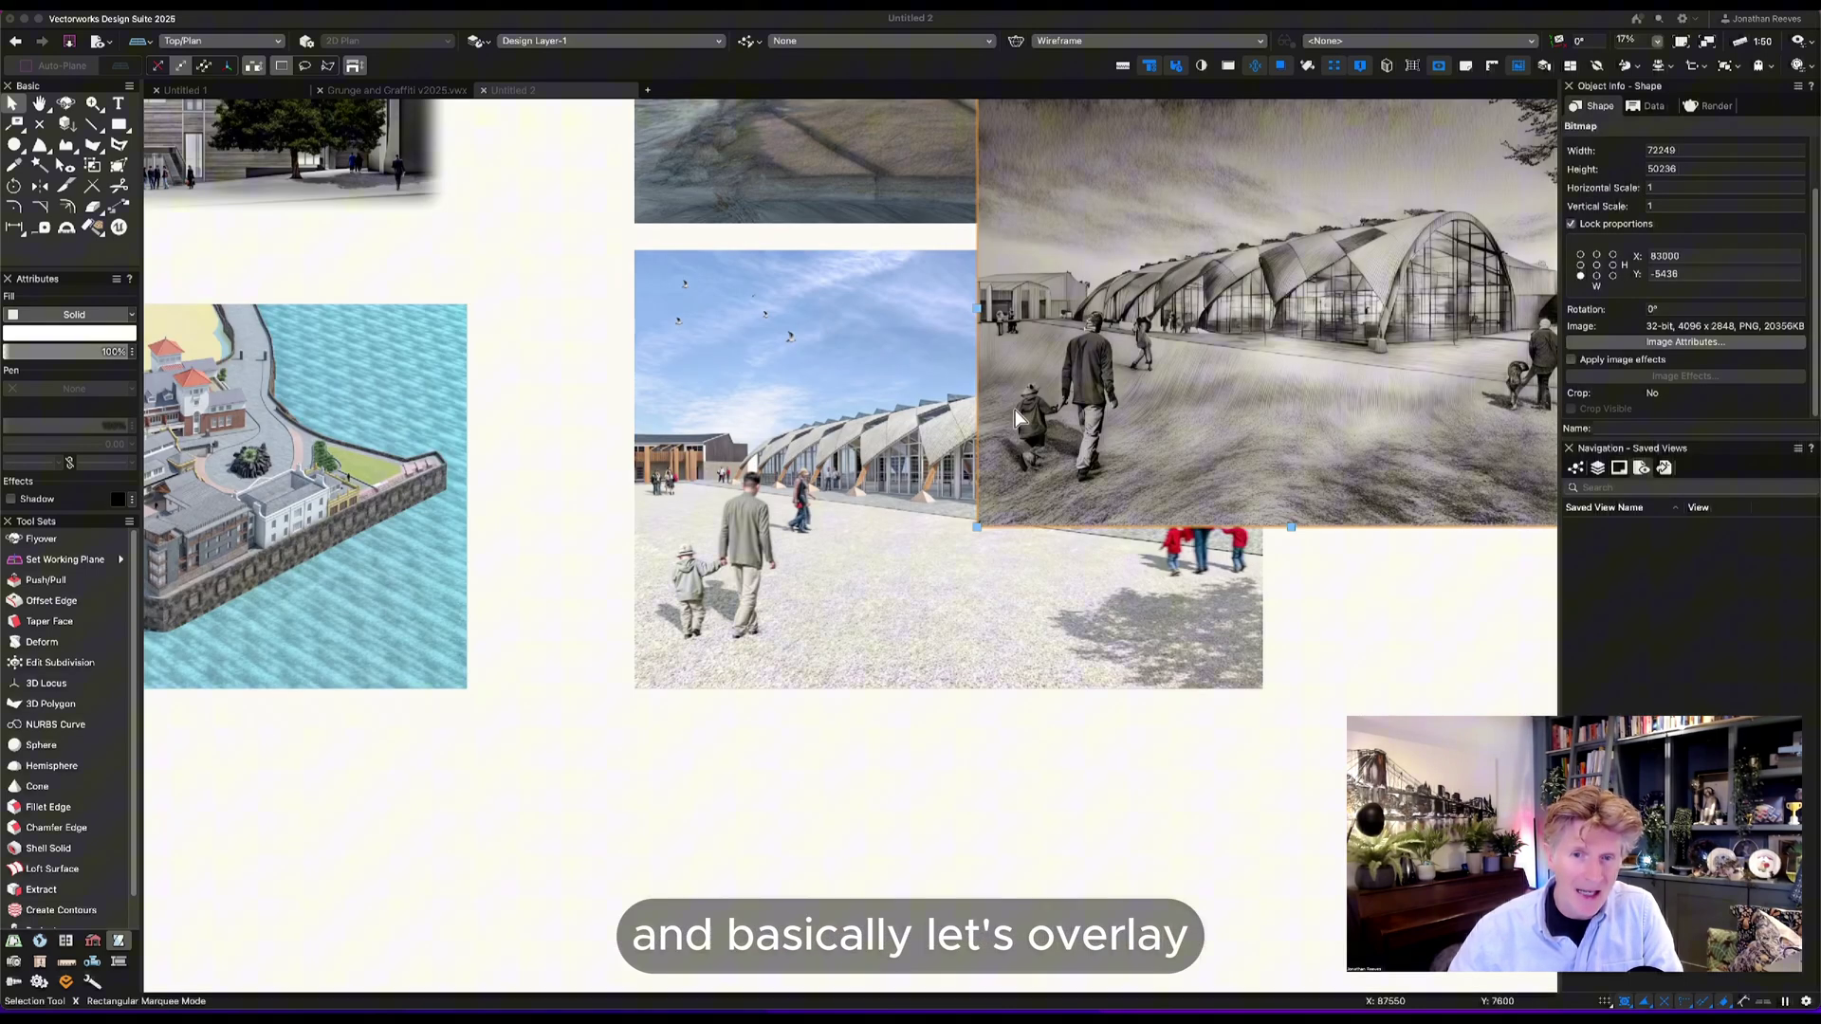
left_click(977, 575)
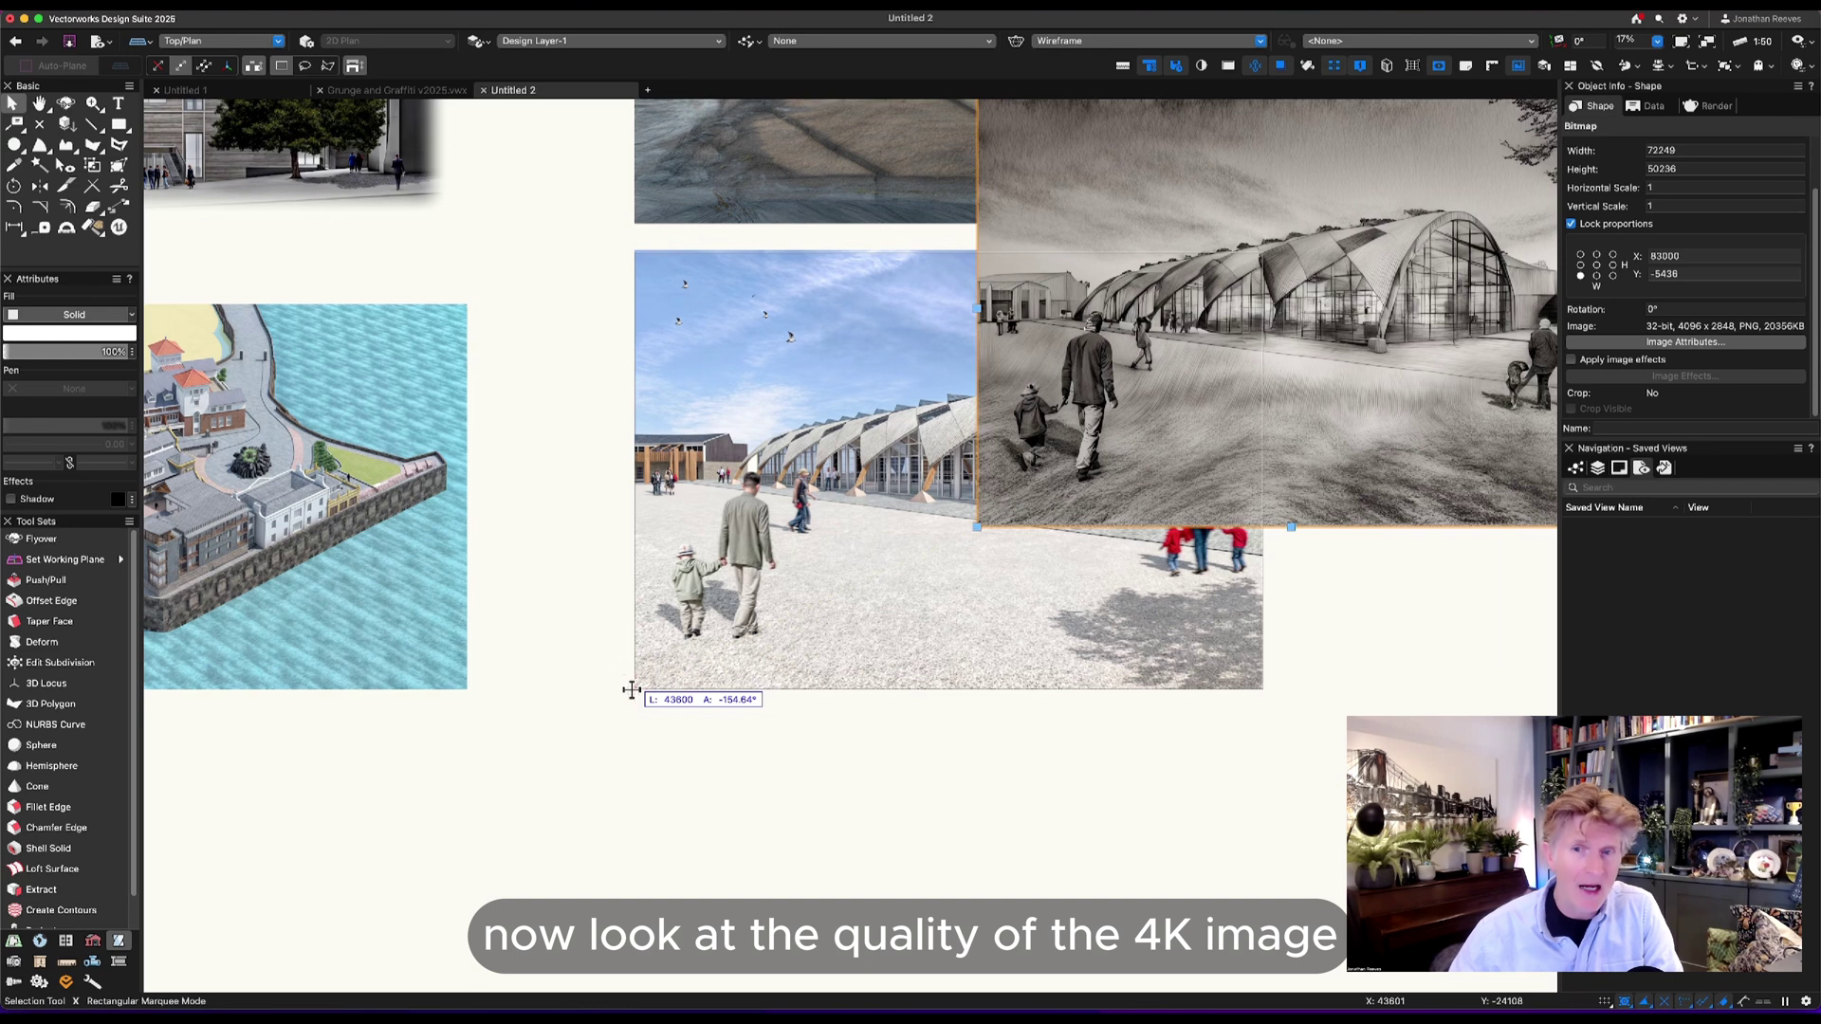
left_click_drag(633, 689, 632, 690)
Lower the ink sketch's opacity to about 65%, undoing an accidental resize.
scroll(1073, 386, "up", 3)
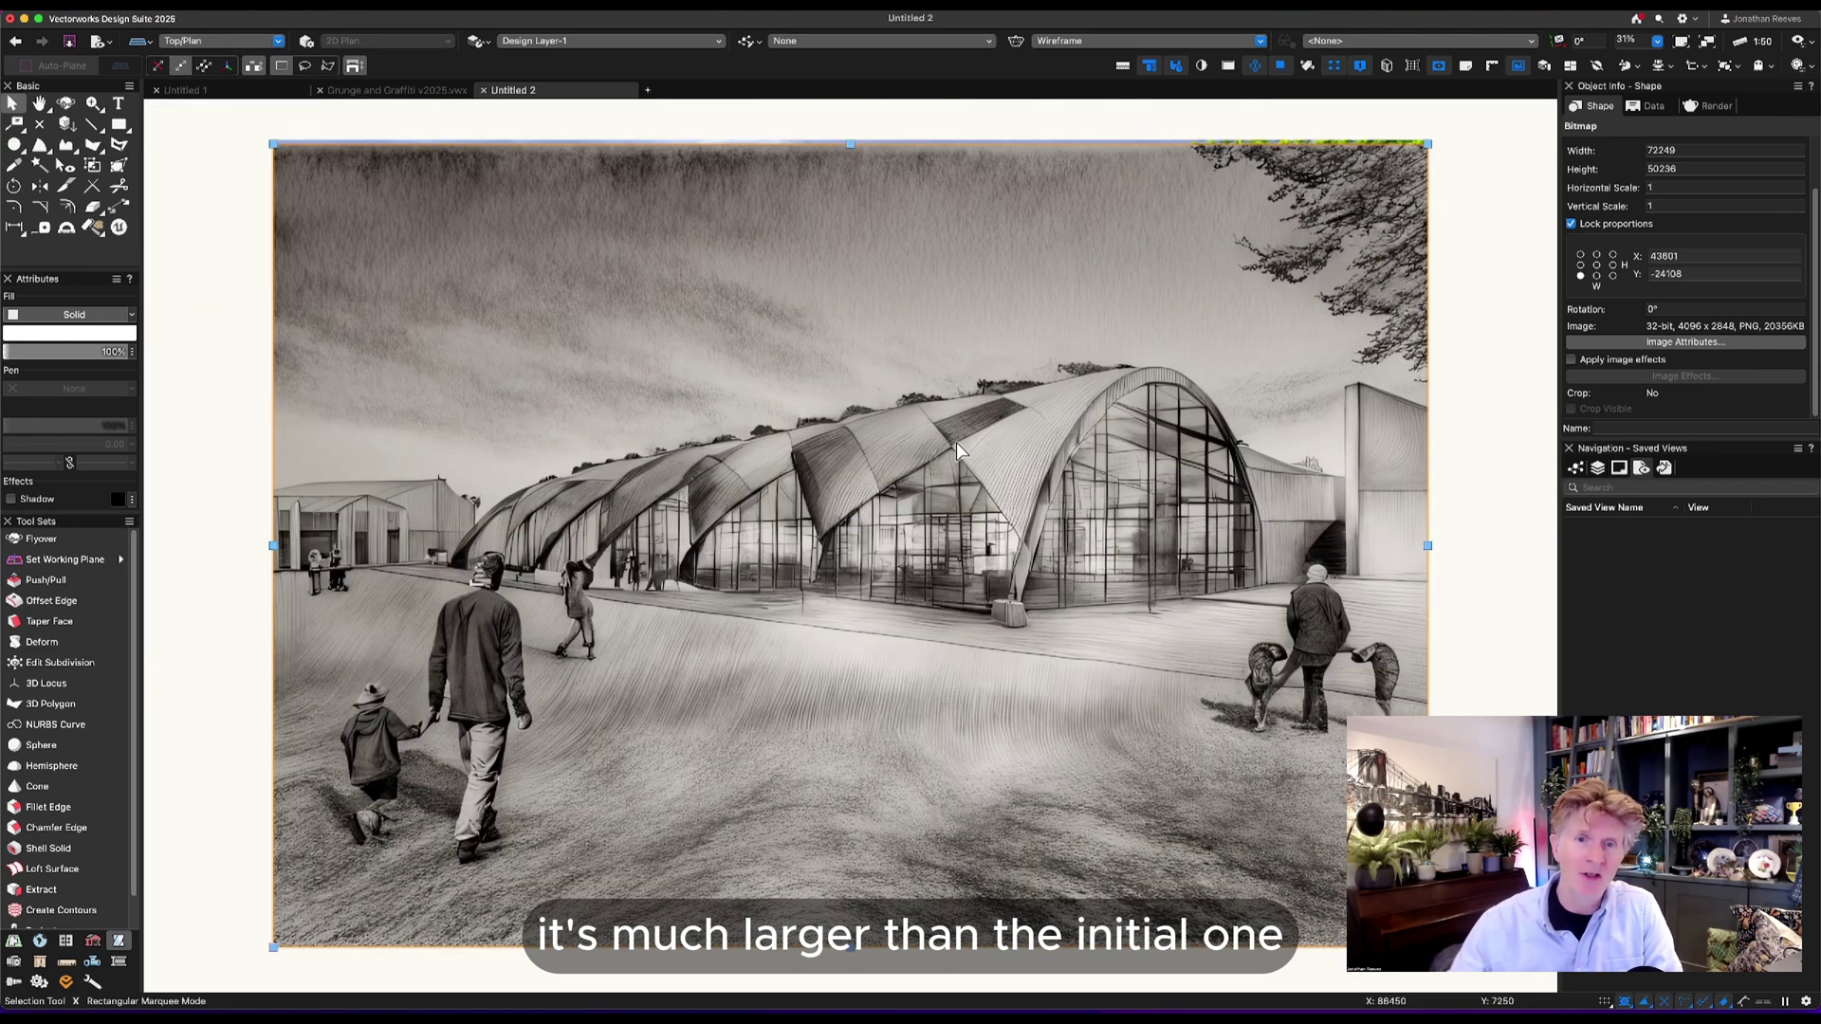
left_click_drag(99, 354, 57, 356)
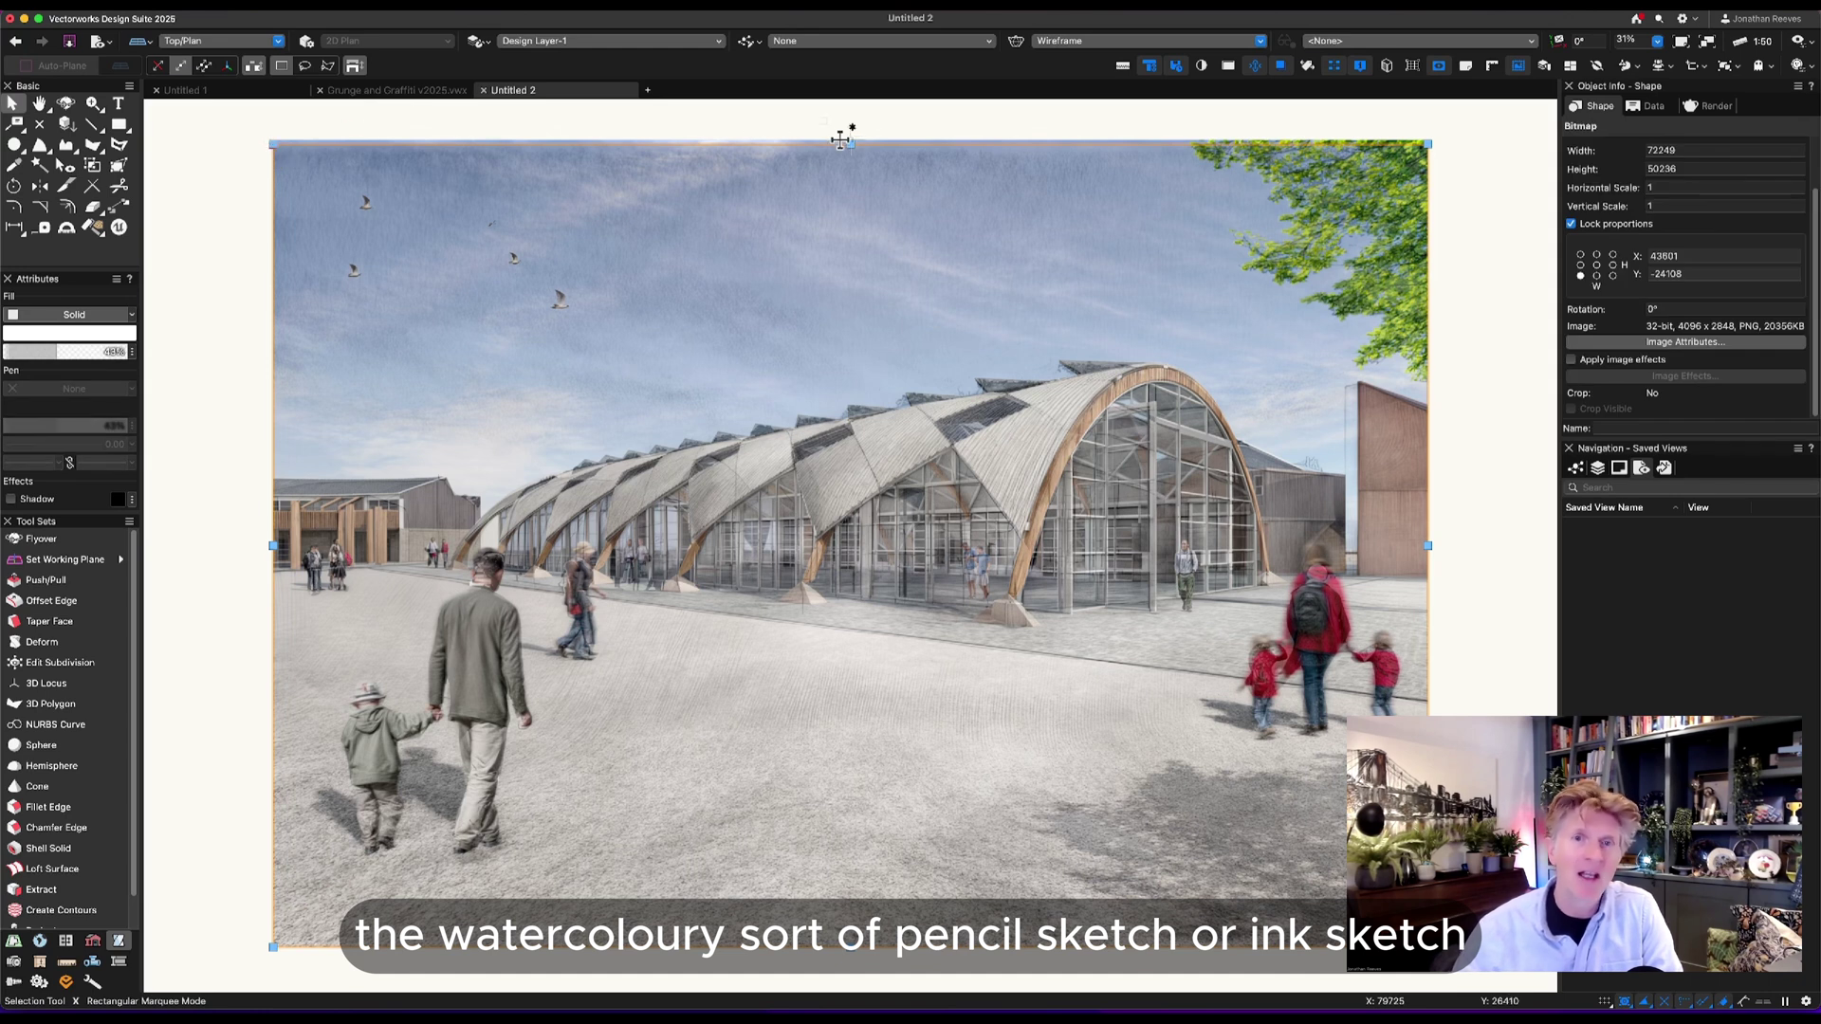
left_click_drag(845, 139, 845, 133)
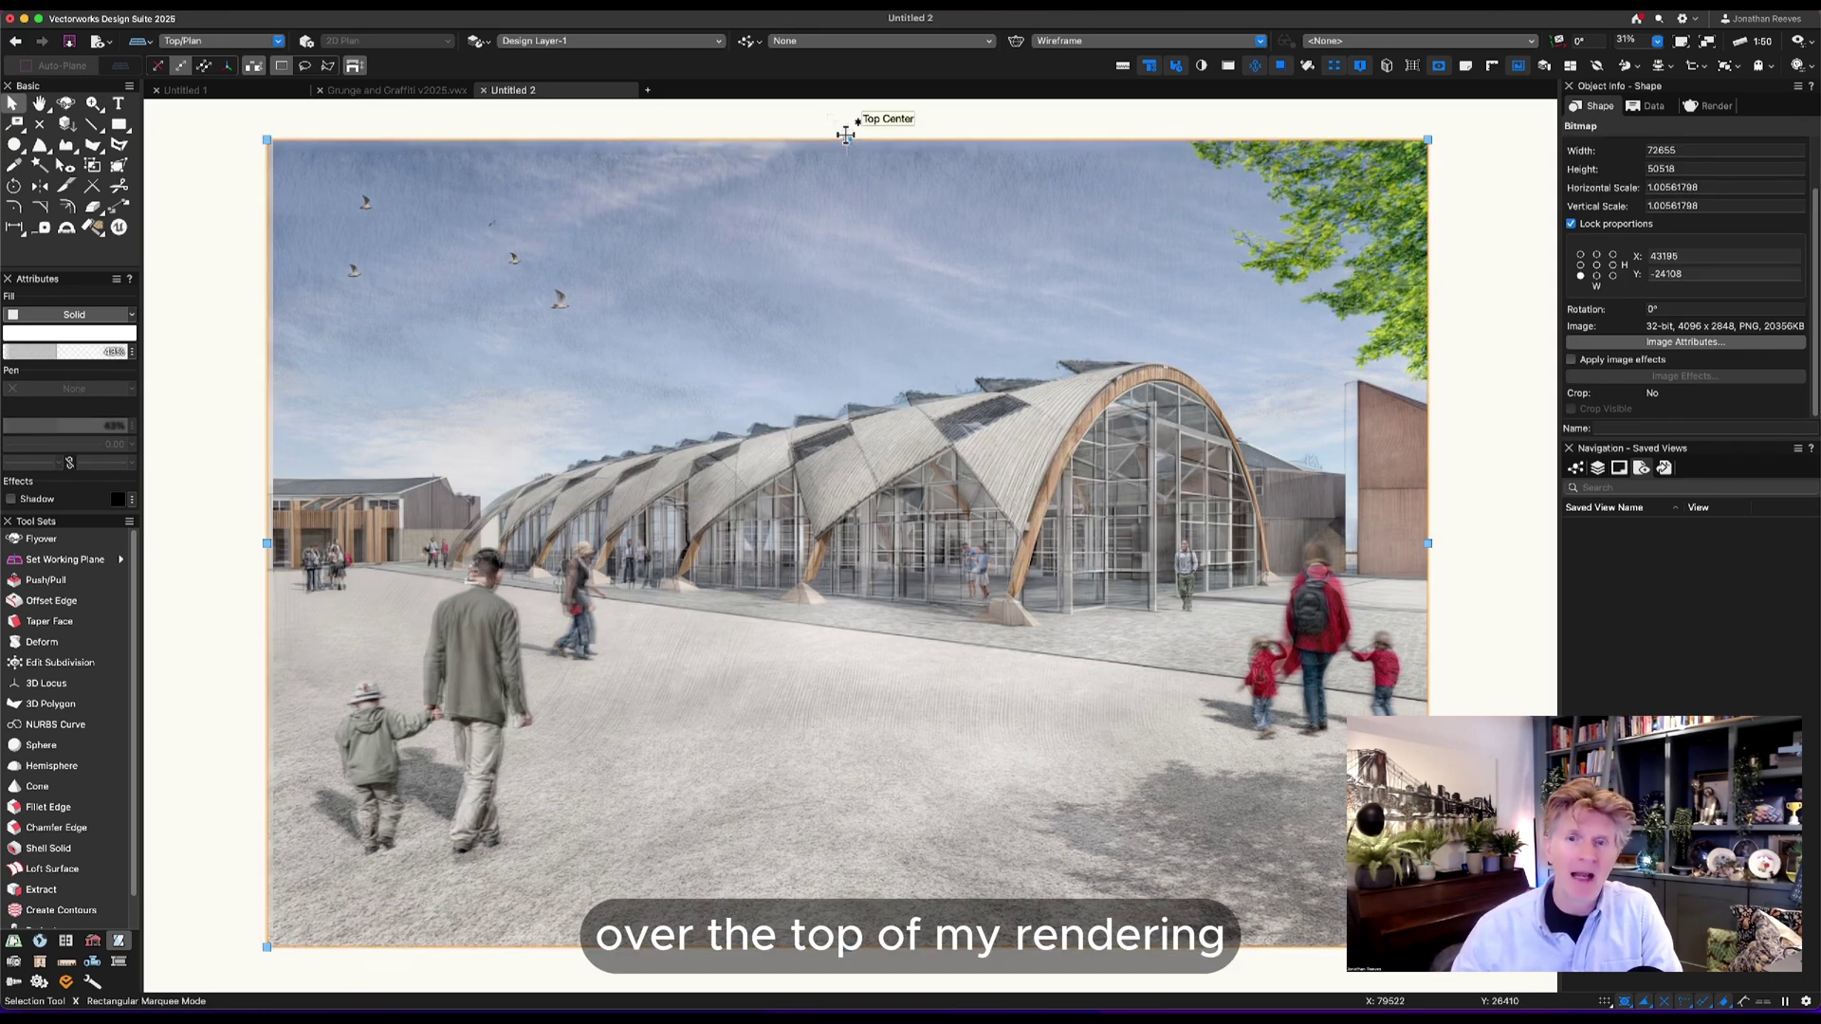
key("ctrl+z")
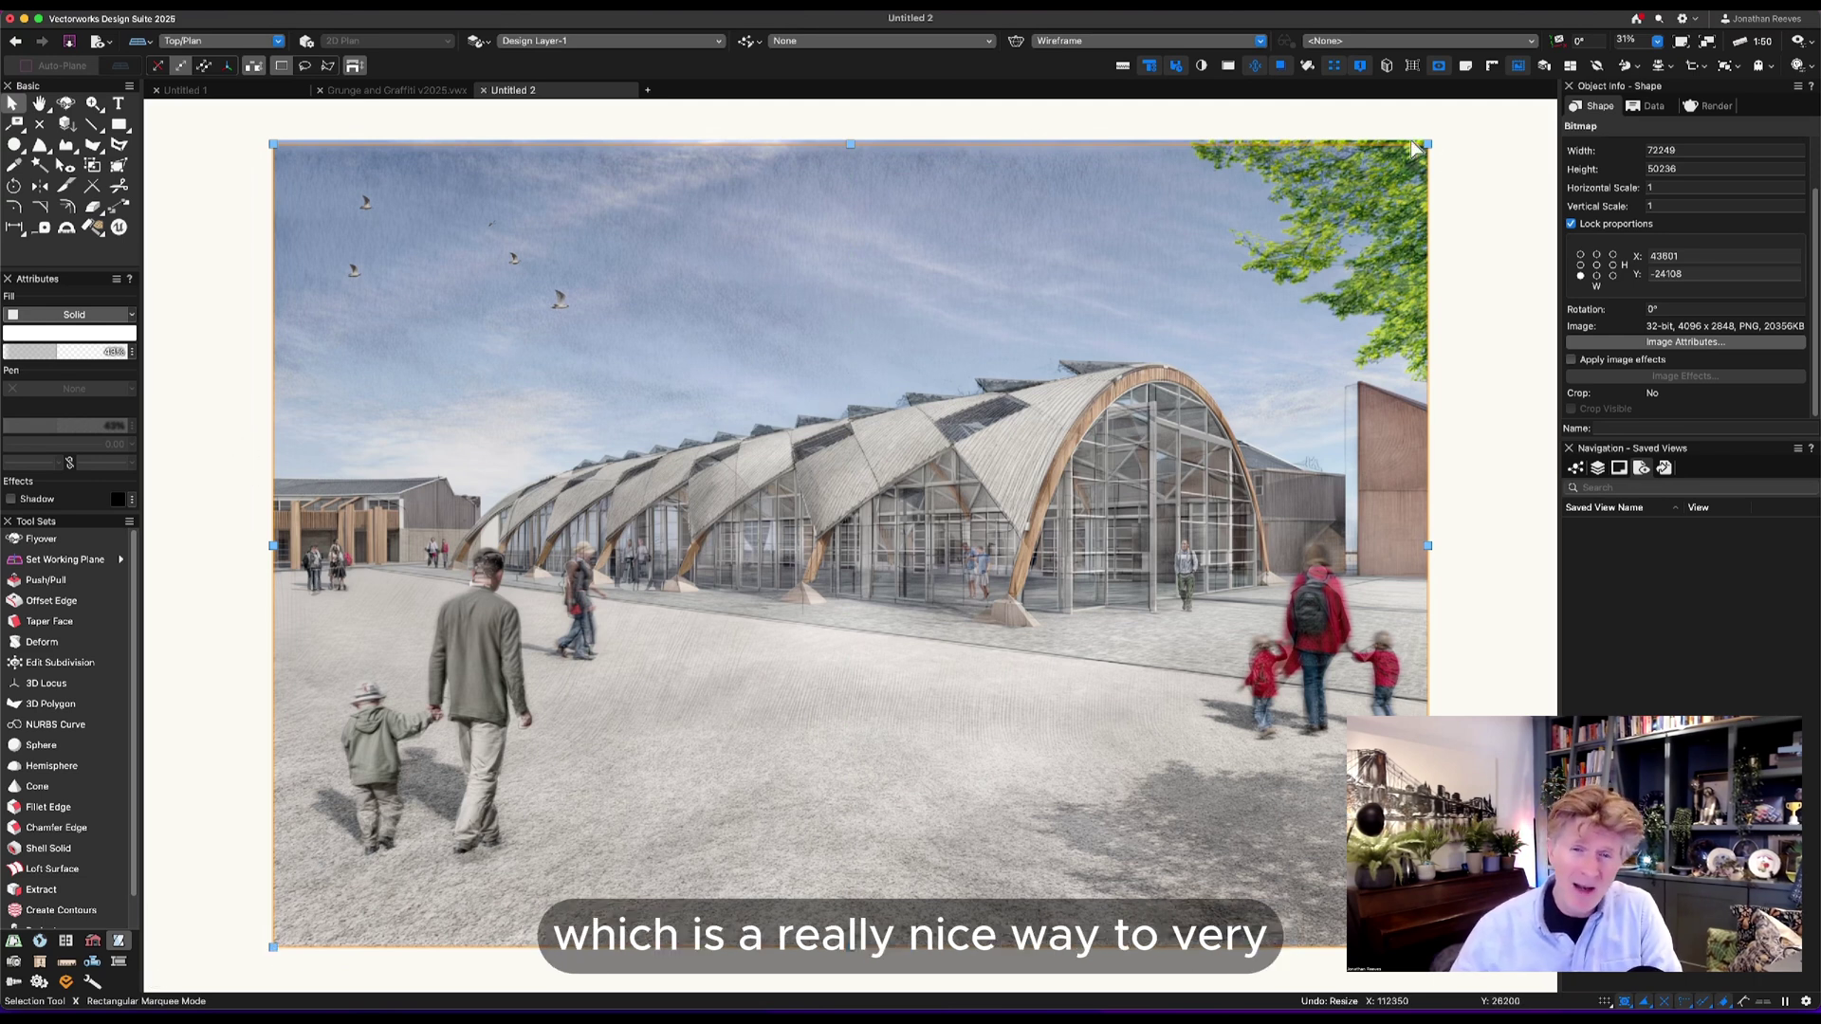
Reselect just the ink sketch bitmap from the two overlapping images.
key("Escape")
scroll(254, 174, "down", 1)
left_click_drag(227, 128, 1227, 827)
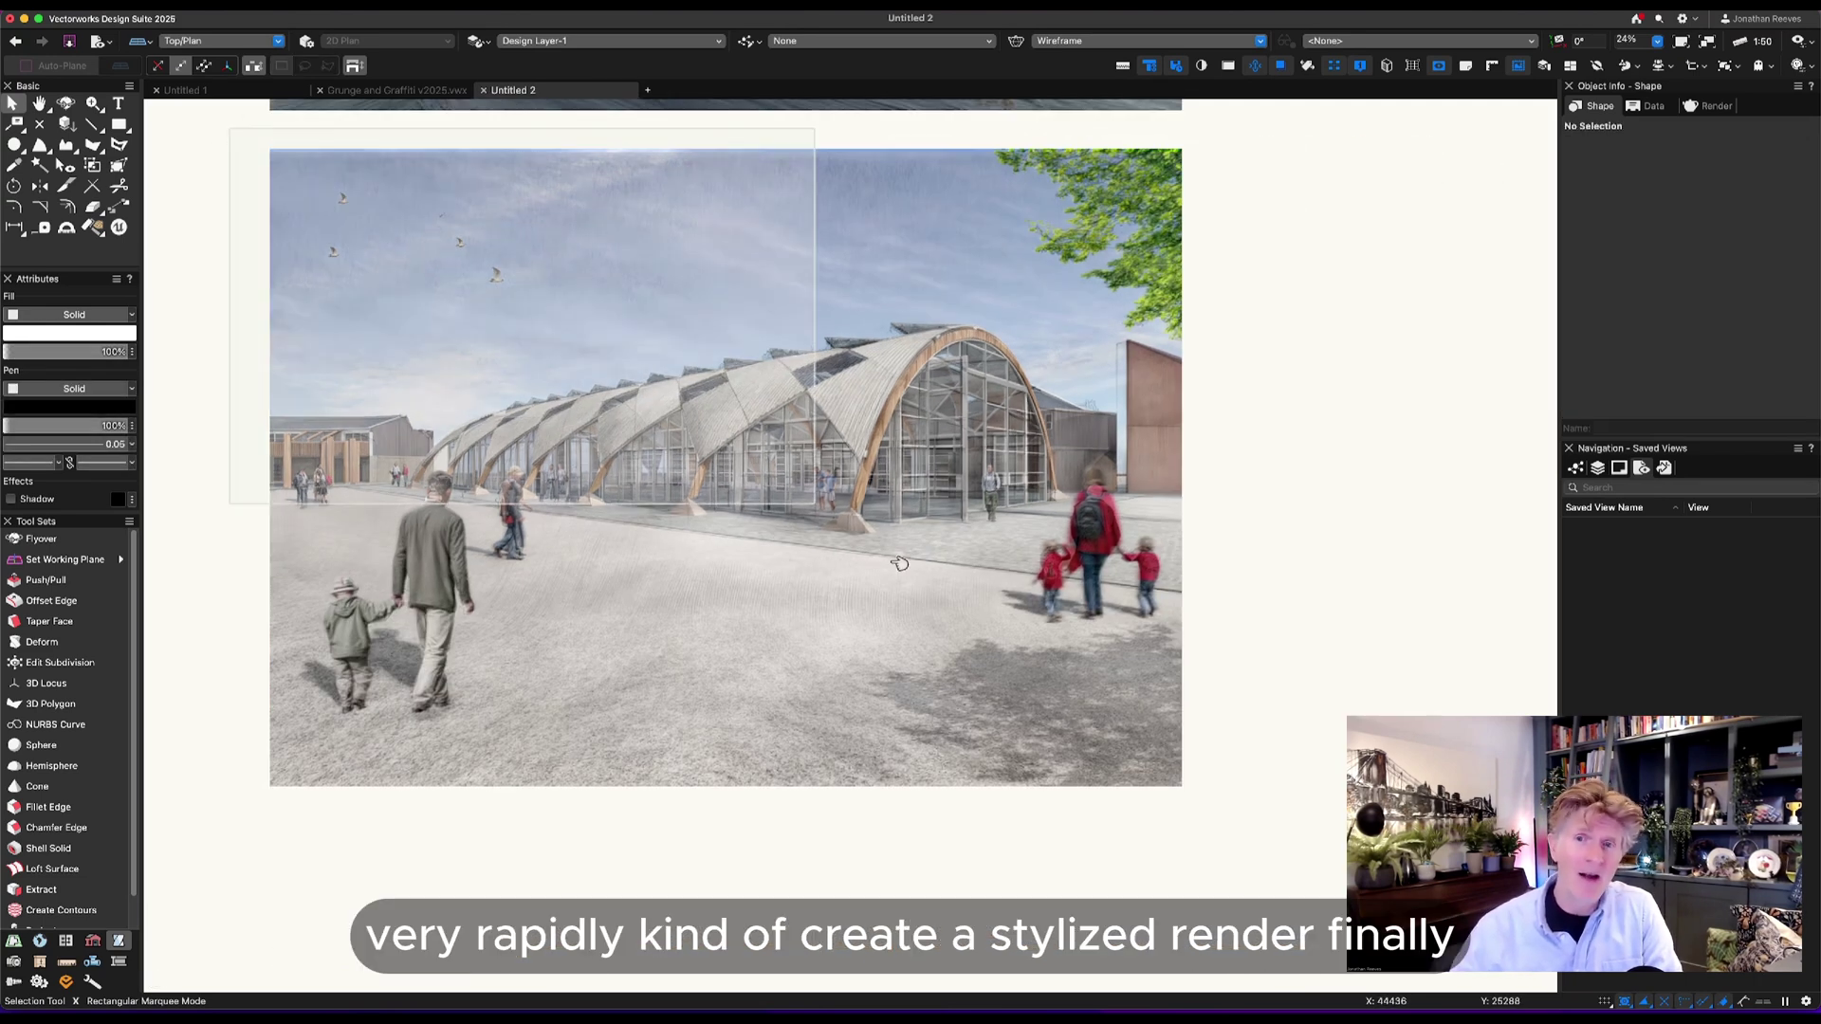
left_click(1157, 398)
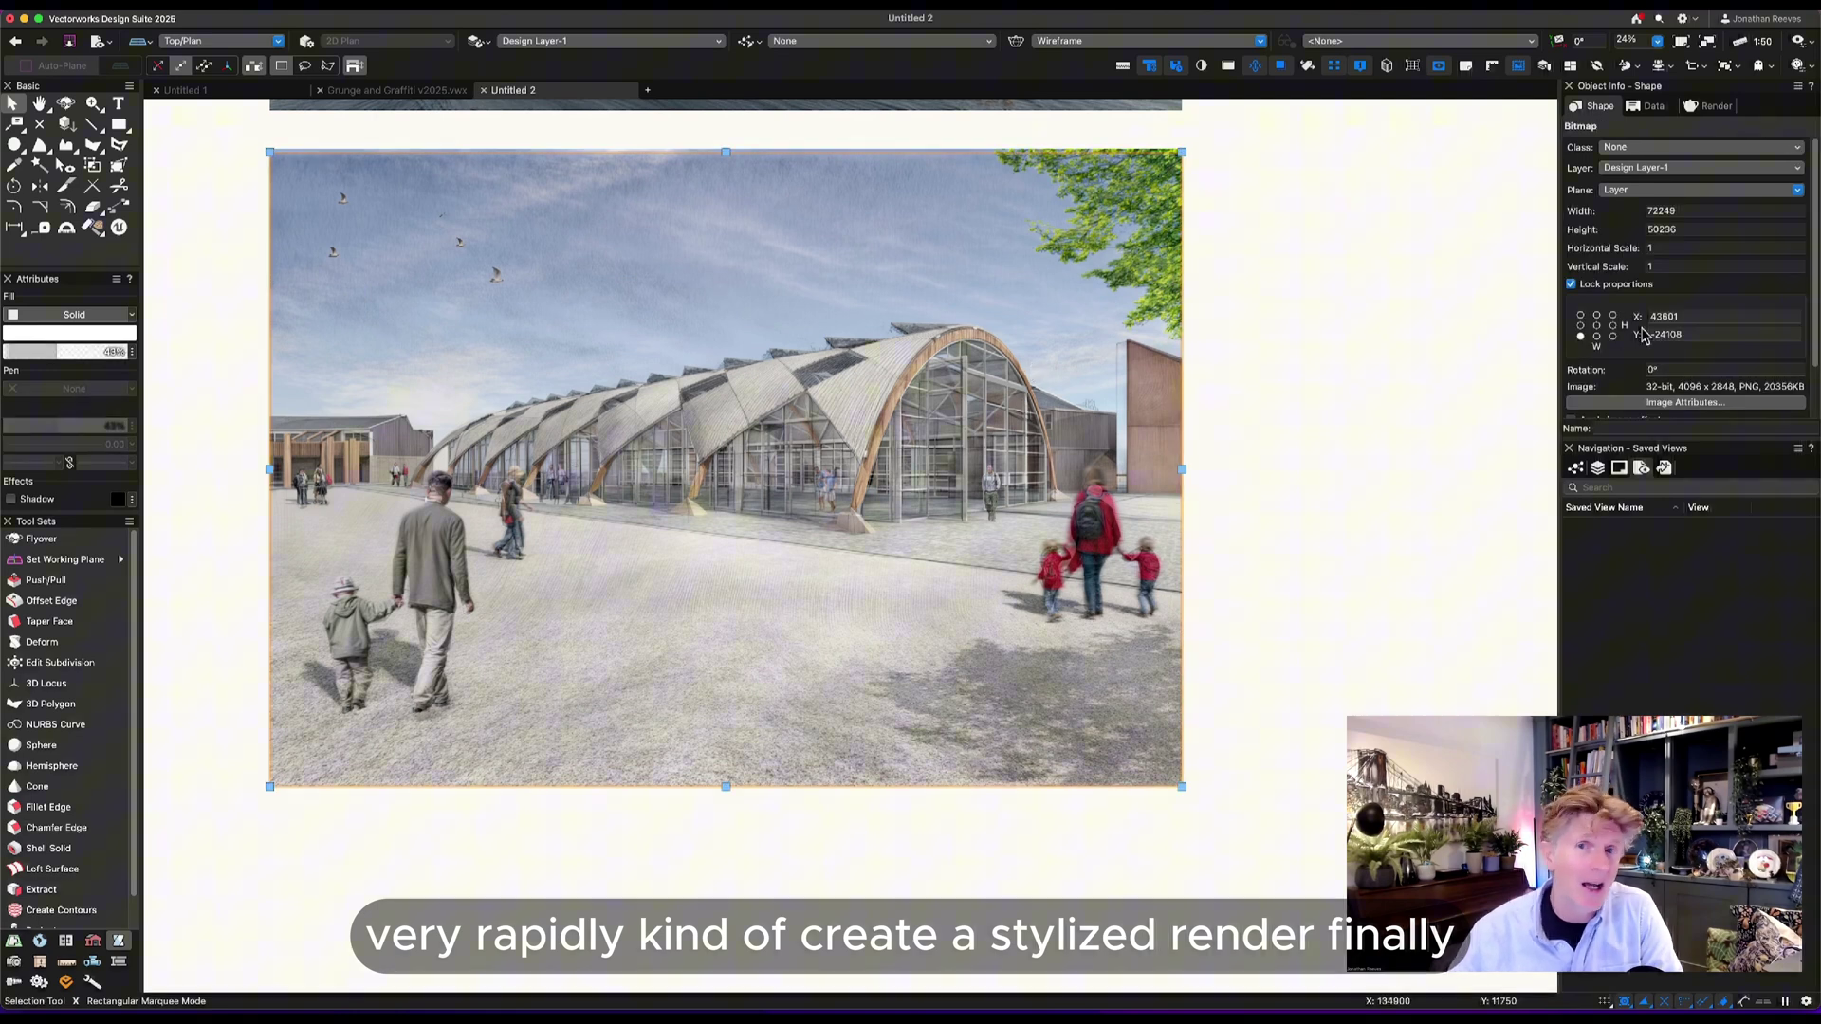
Apply a Soft Edges image effect to the ink sketch.
left_click(1603, 375)
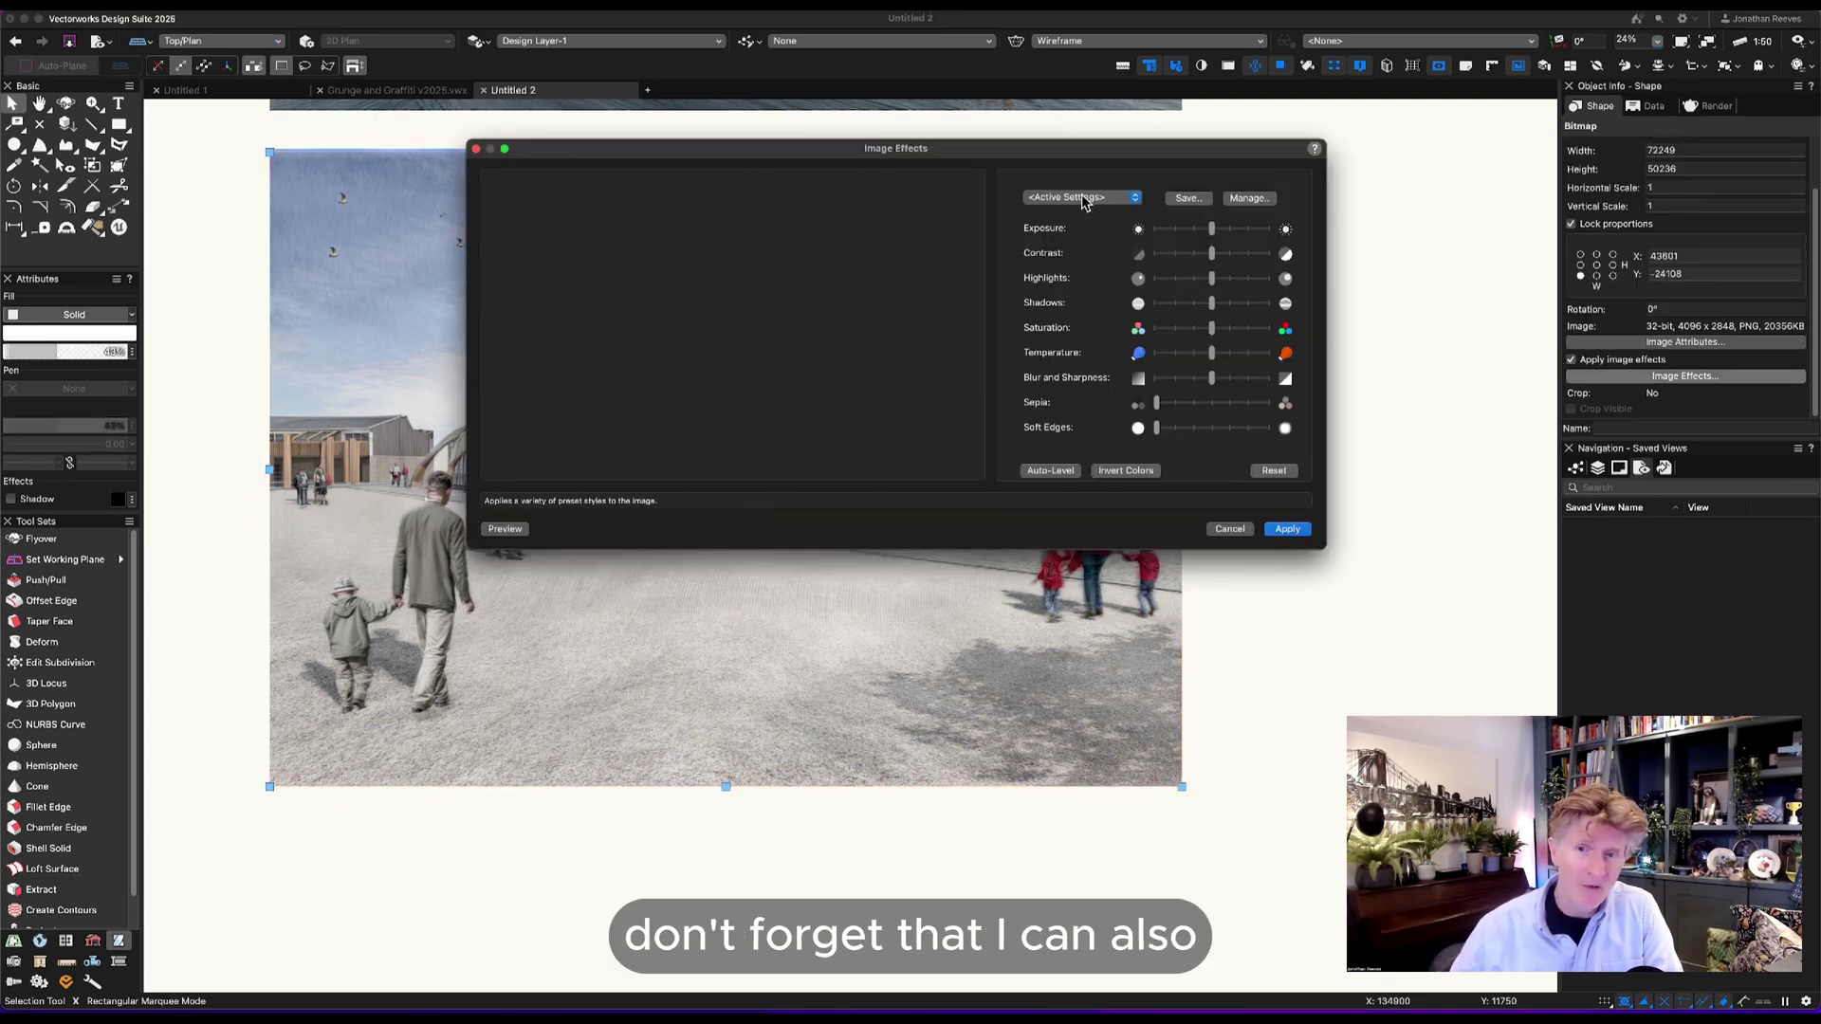
left_click_drag(1204, 428, 1211, 428)
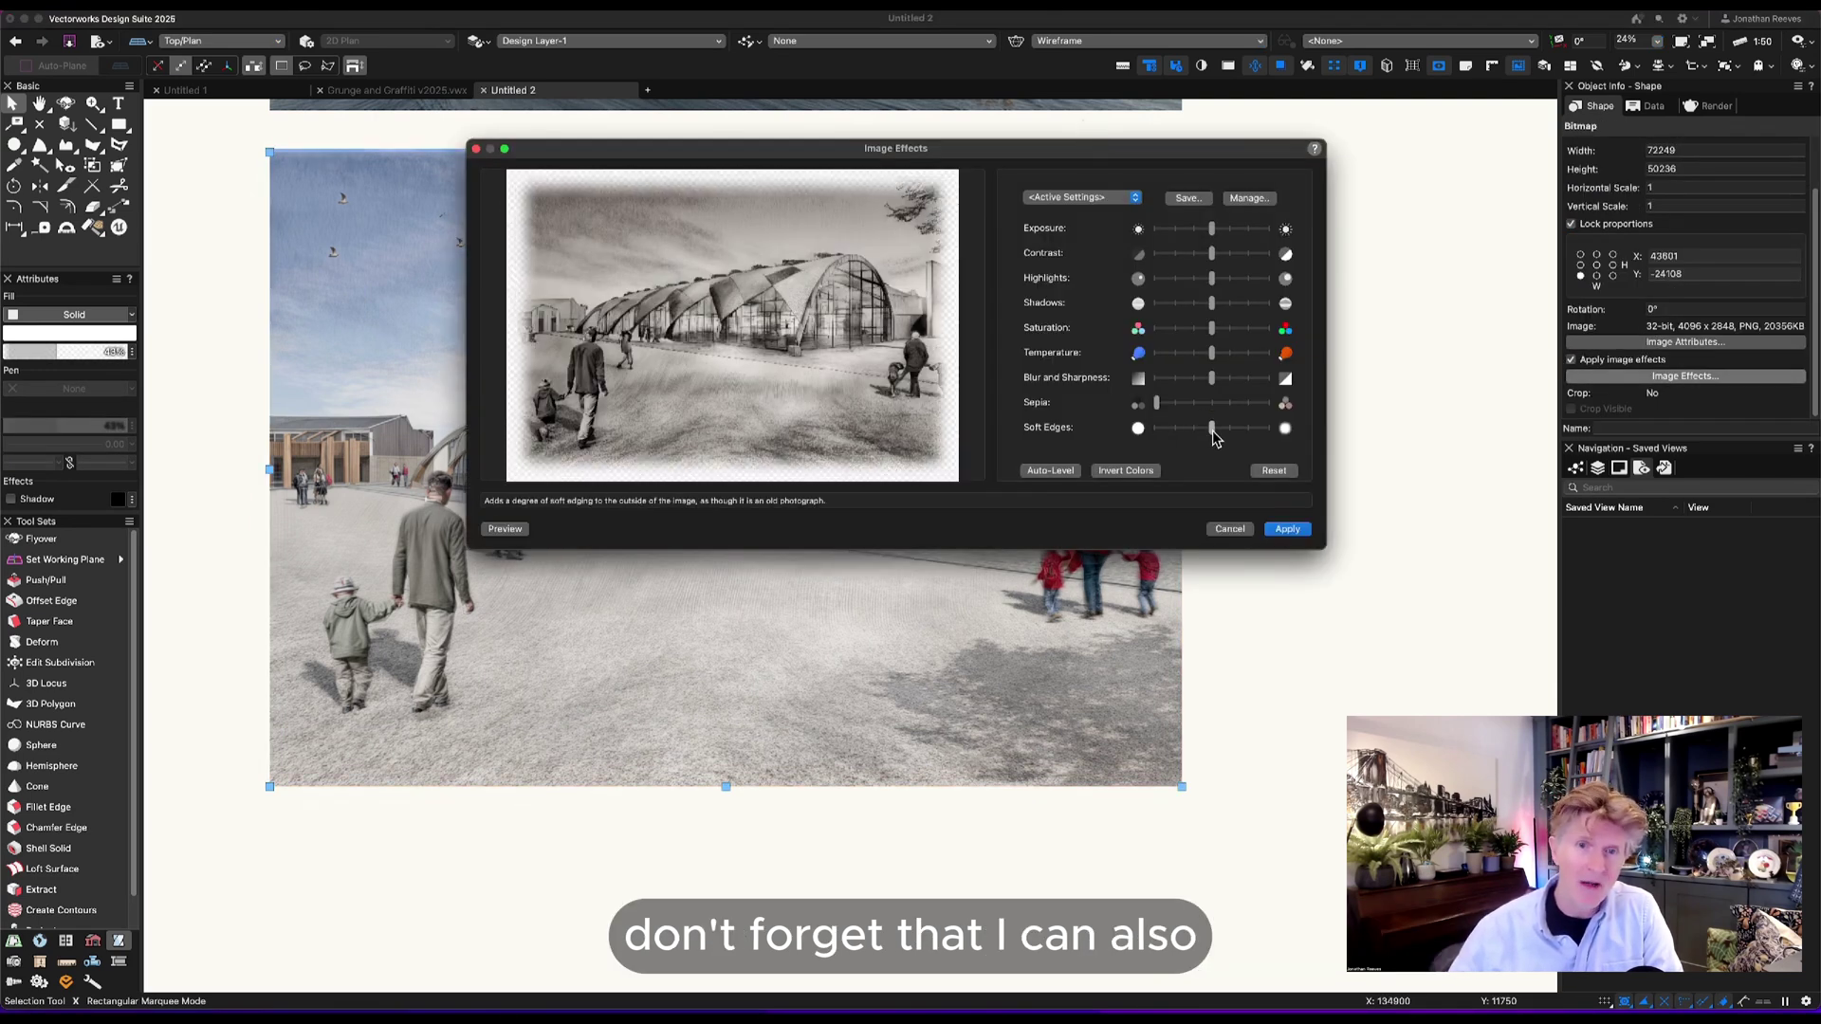
left_click(1281, 536)
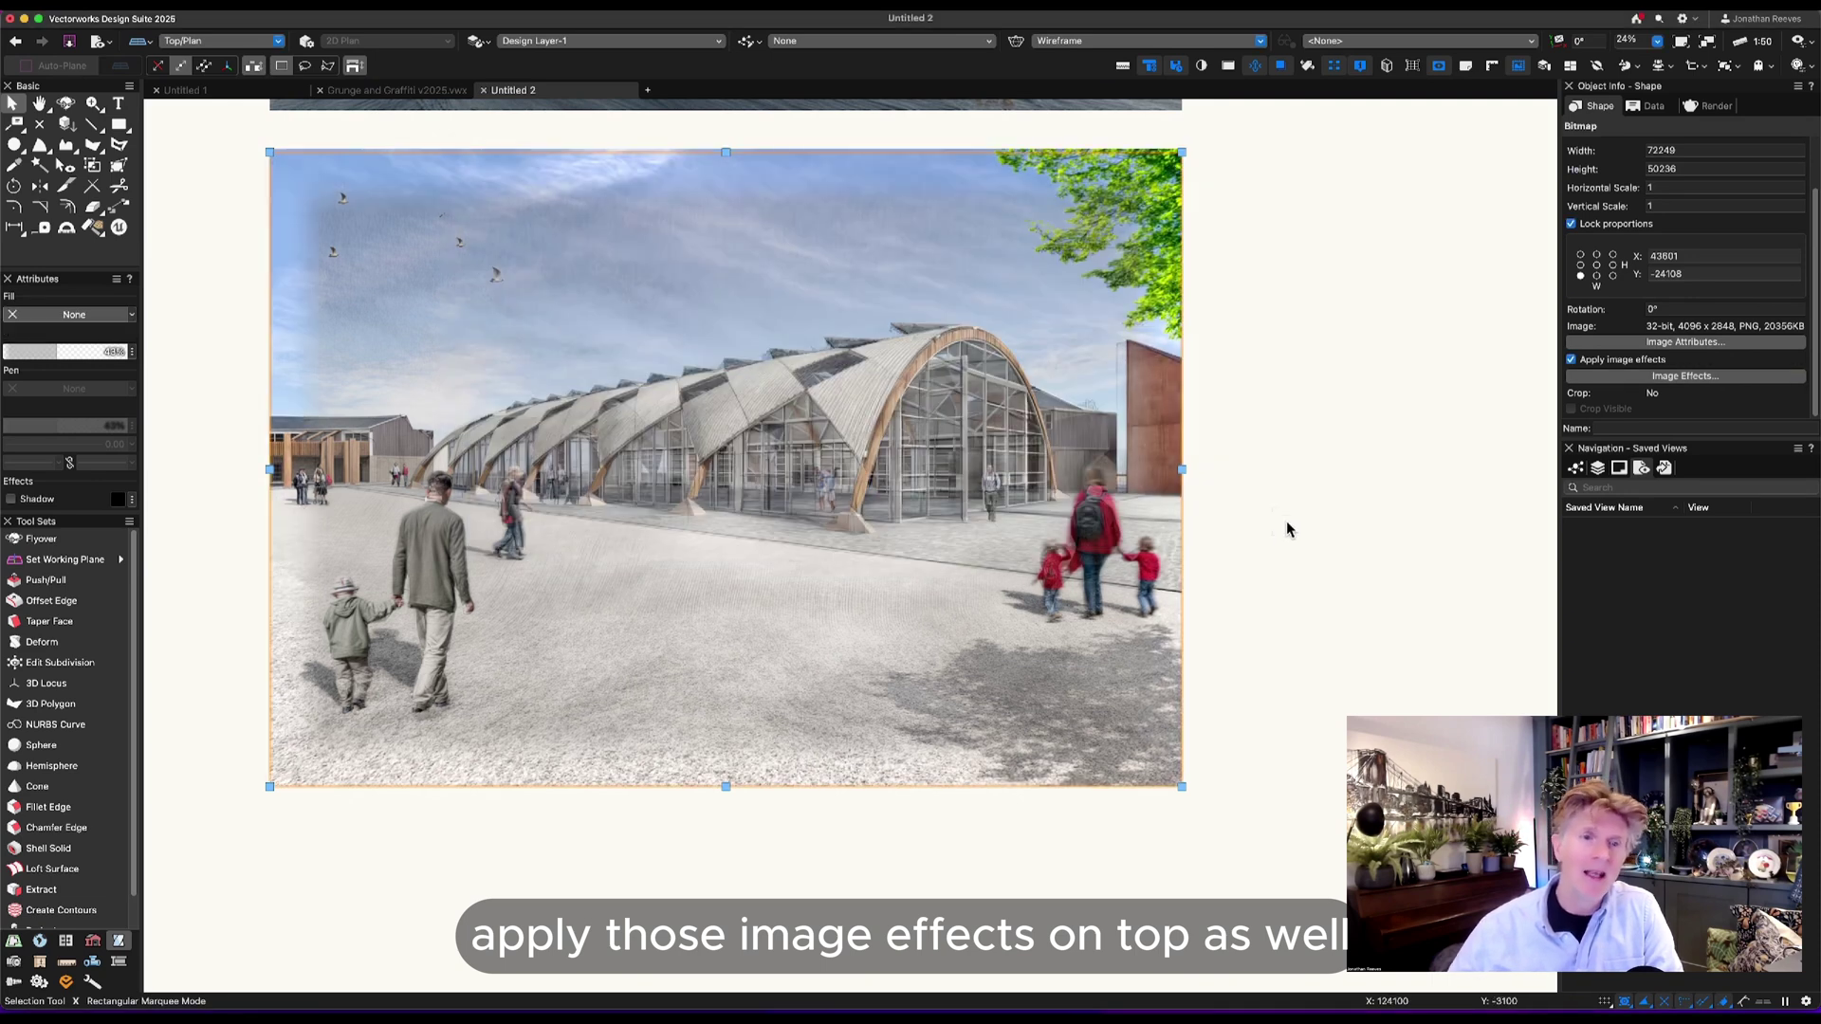
left_click(773, 800)
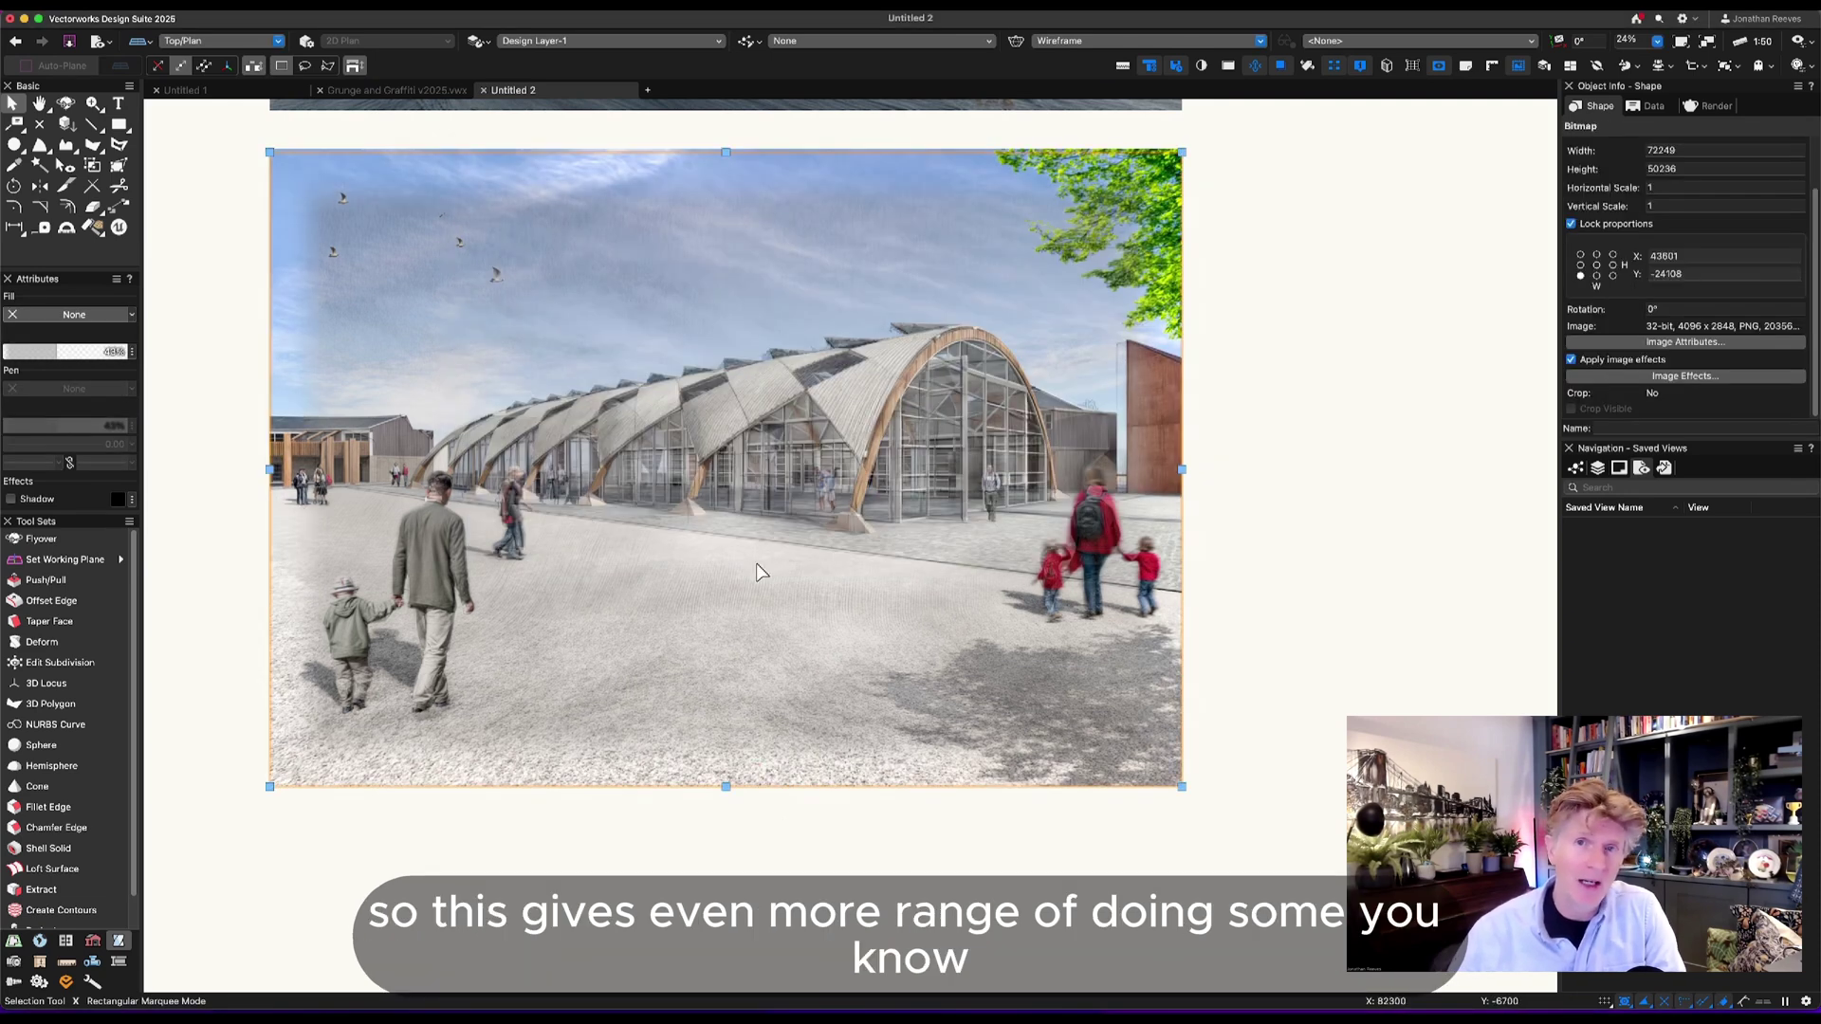
Give the colour render soft edges too, then paste the sketch back in place on top.
key("Delete")
left_click(840, 442)
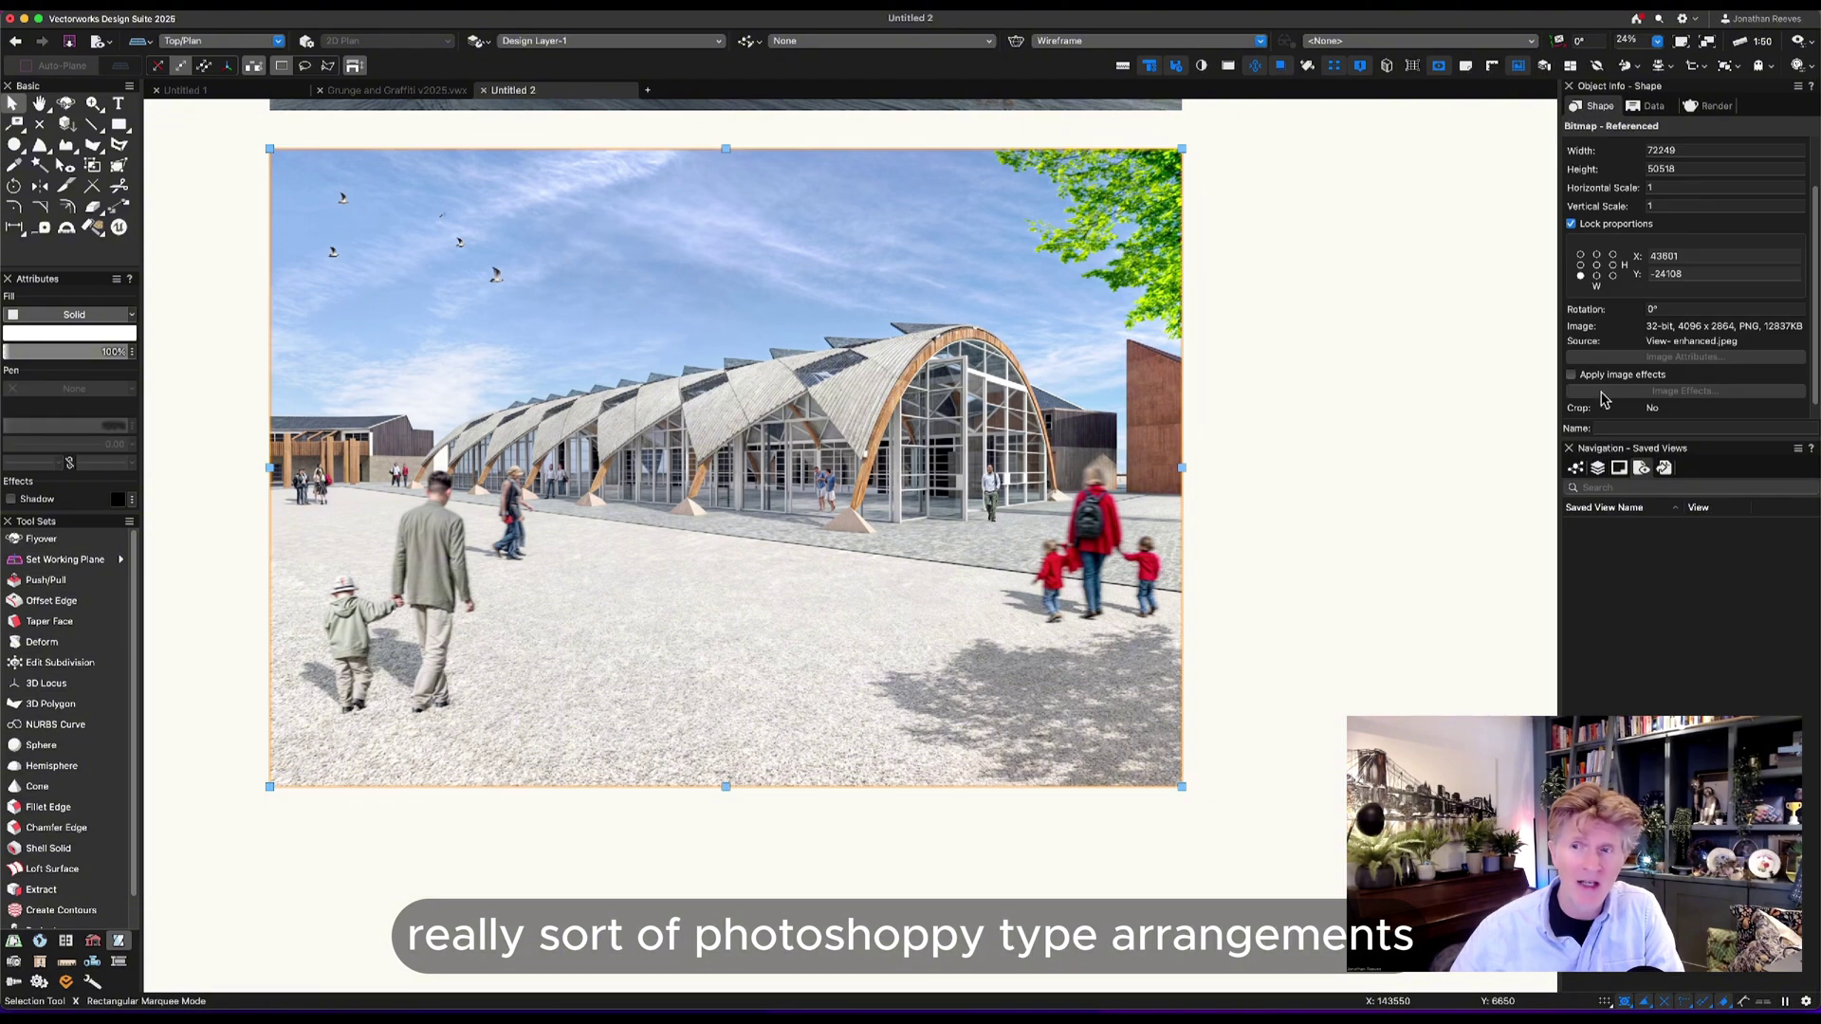
left_click(1591, 378)
left_click(1682, 390)
left_click_drag(1157, 427, 1268, 428)
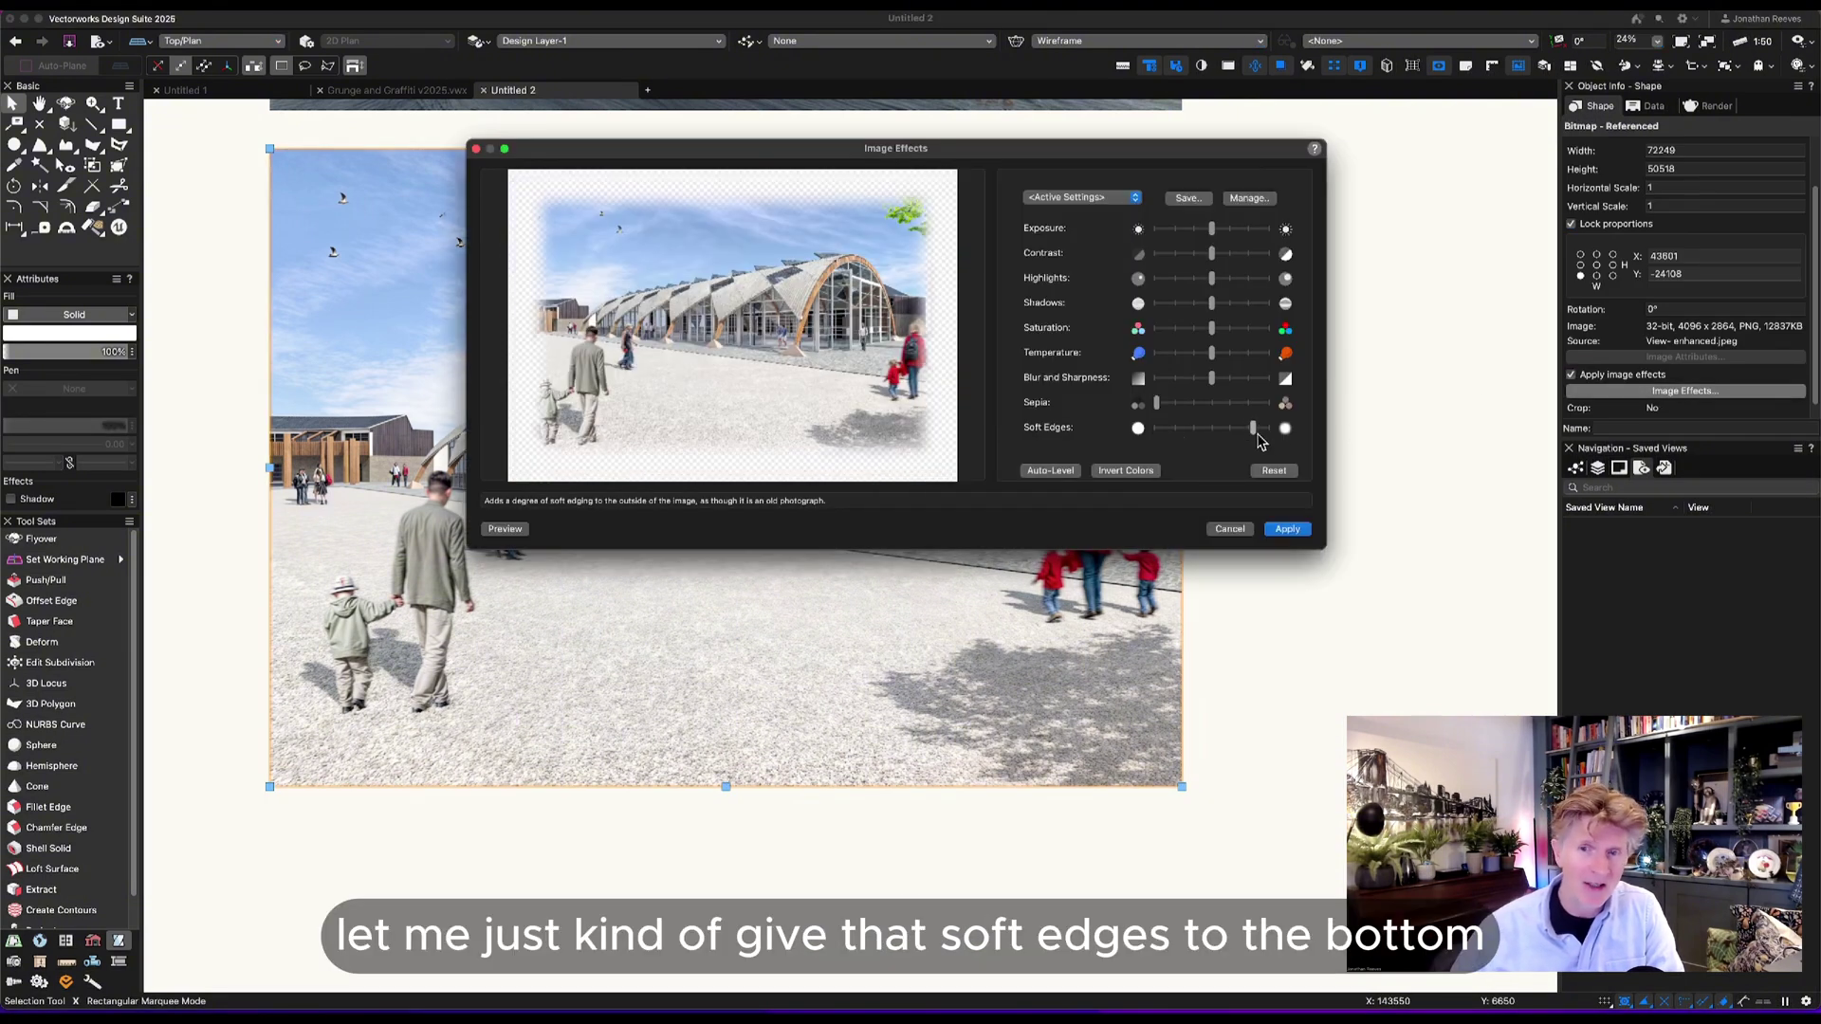
left_click(1280, 534)
left_click(1290, 513)
key("super+alt+v")
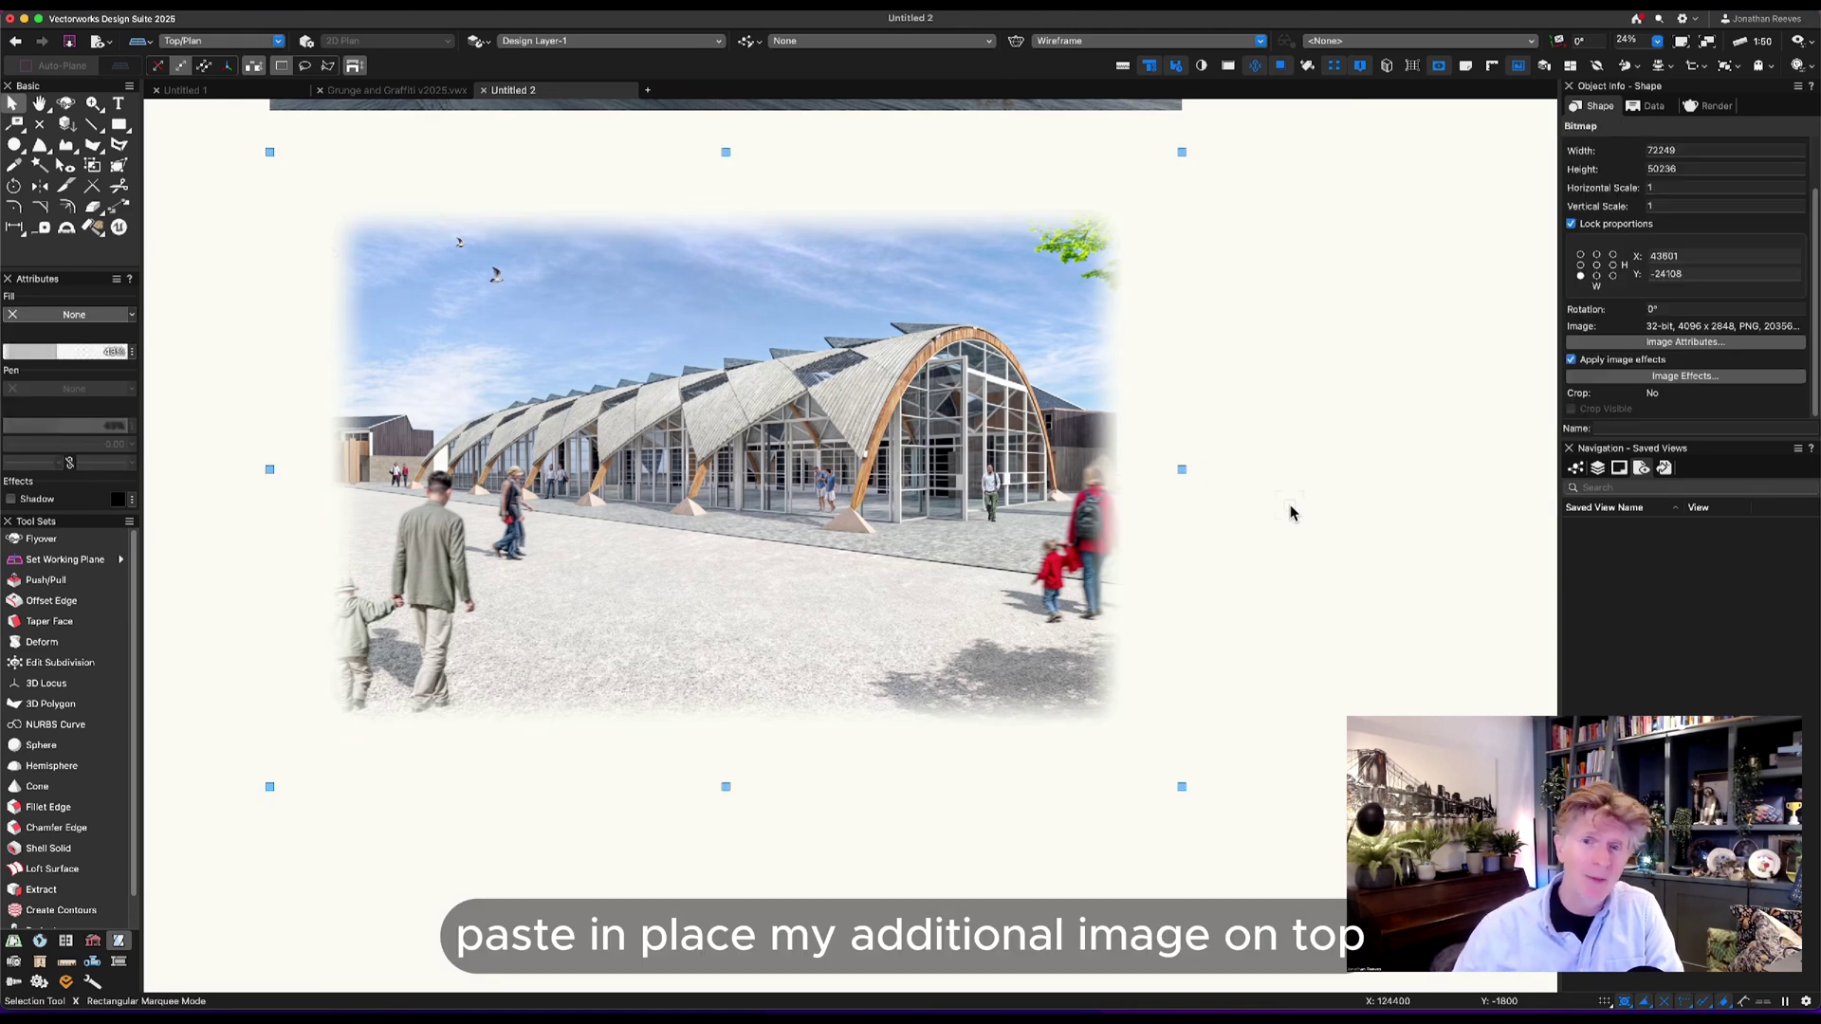
left_click(1290, 513)
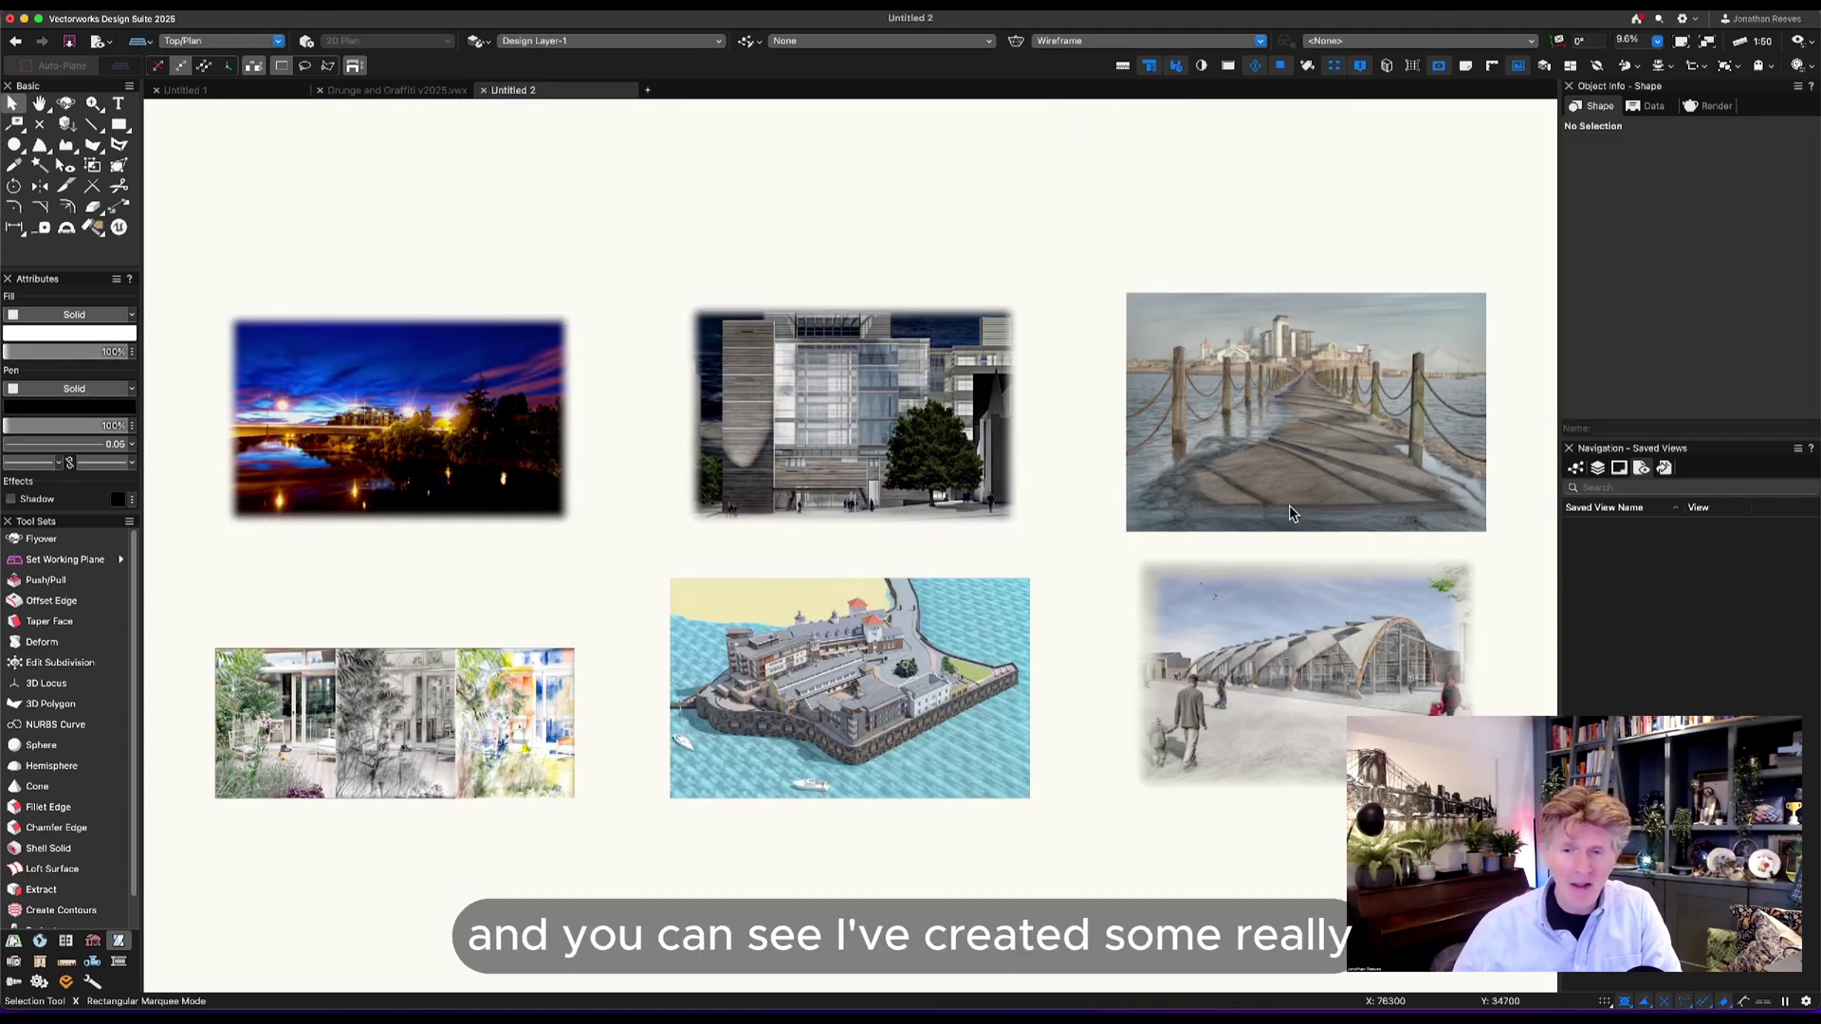
Zoom in and fit the view to the blended canopy image.
key("c")
left_click_drag(1333, 679, 1331, 676)
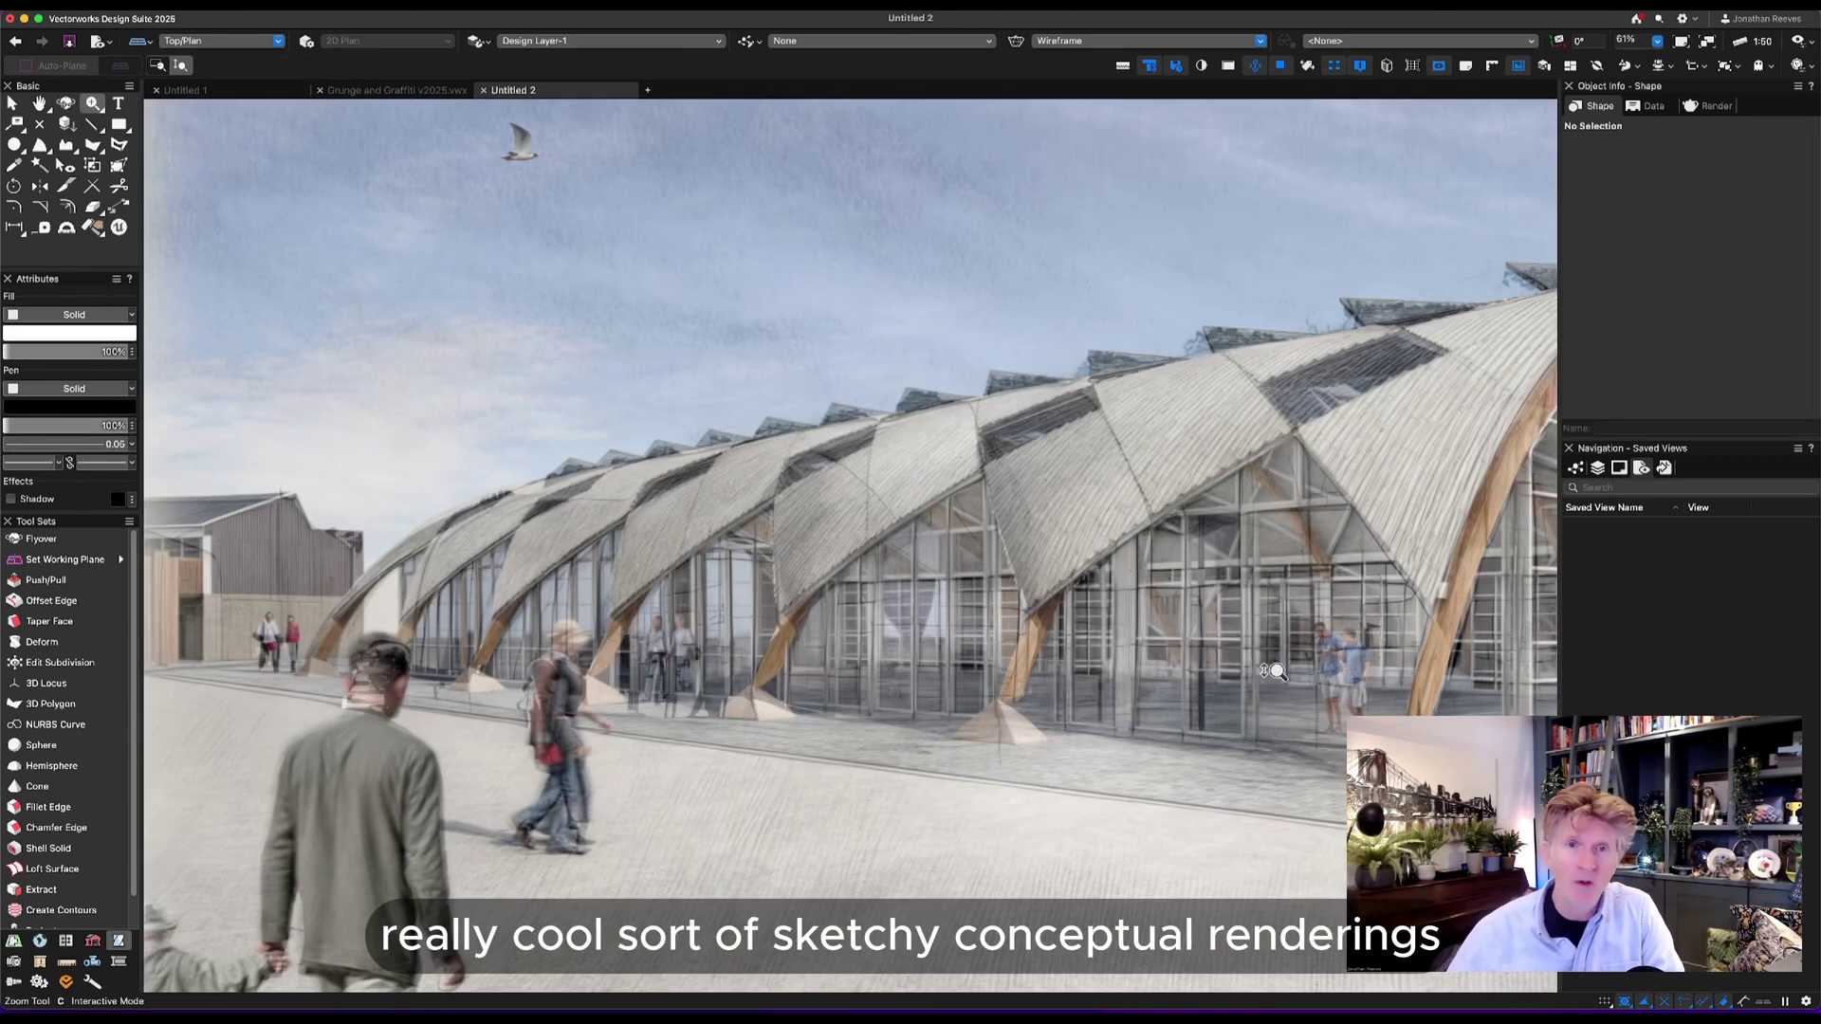
key("x")
left_click(1223, 633)
key("super+4")
left_click(1465, 510)
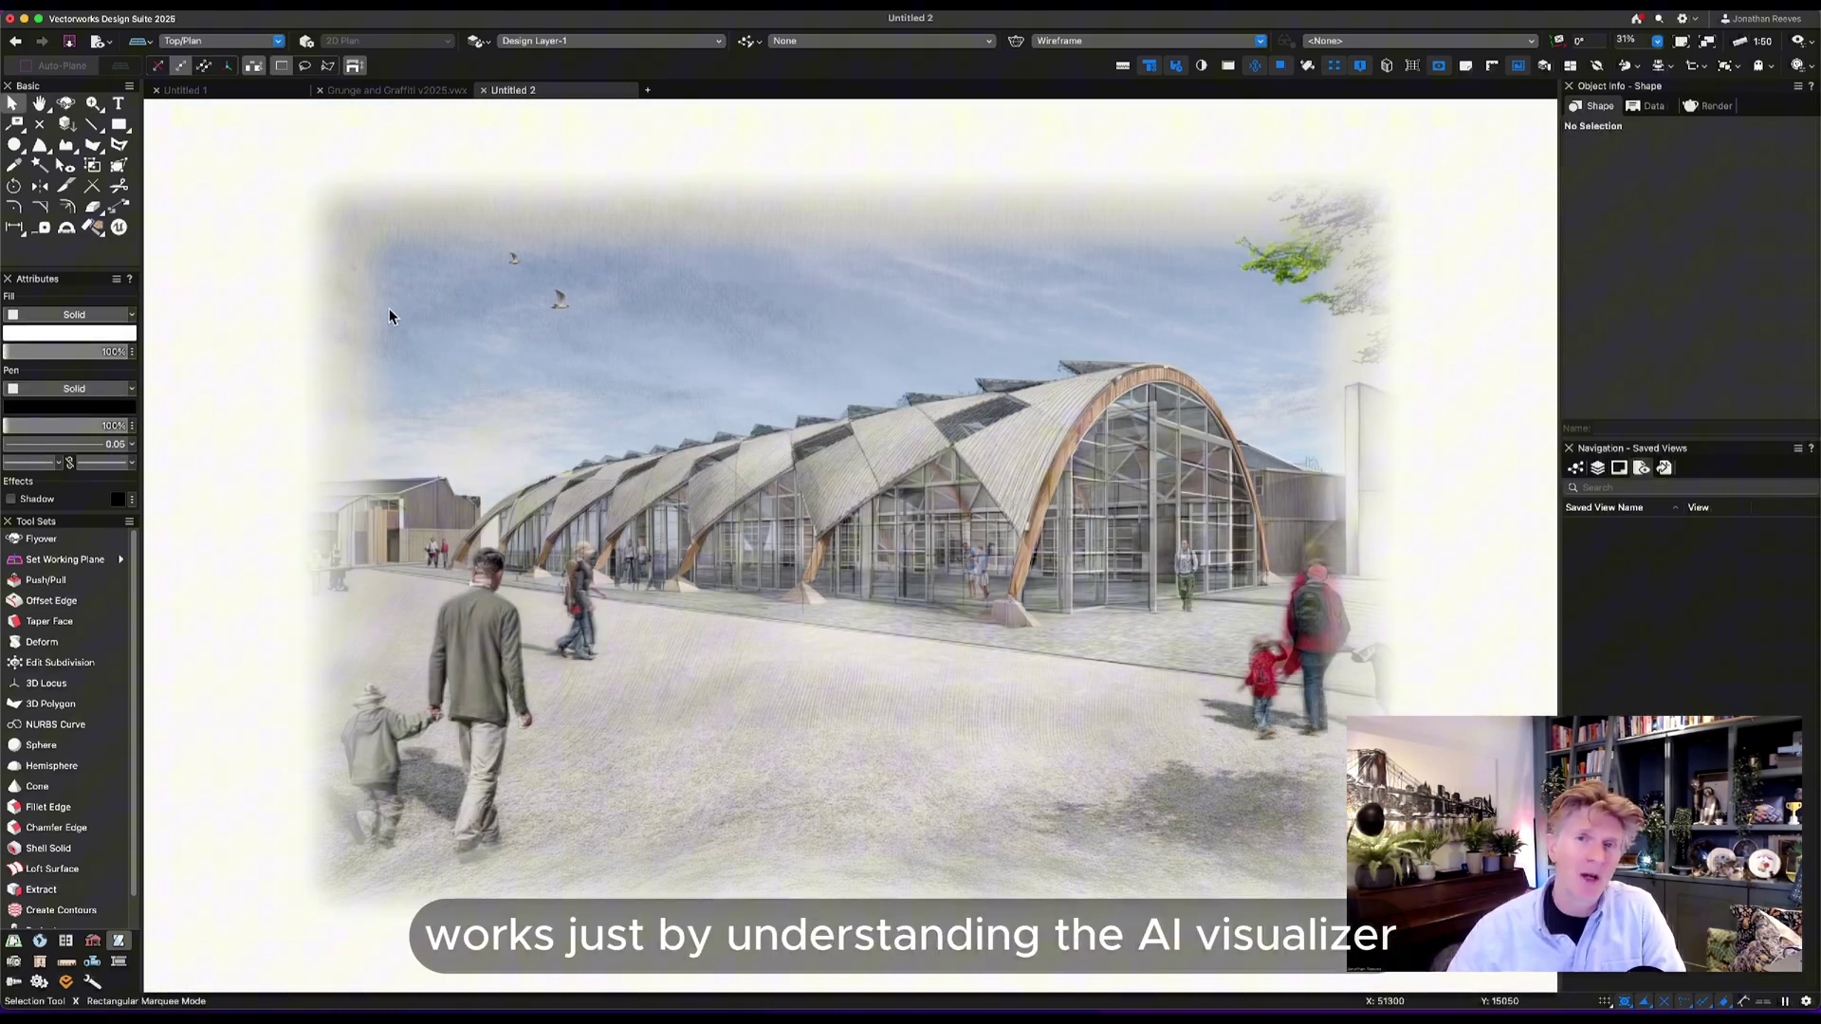
Set up Export Image File with a rendered preview and a marquee drawn around the image.
left_click(124, 6)
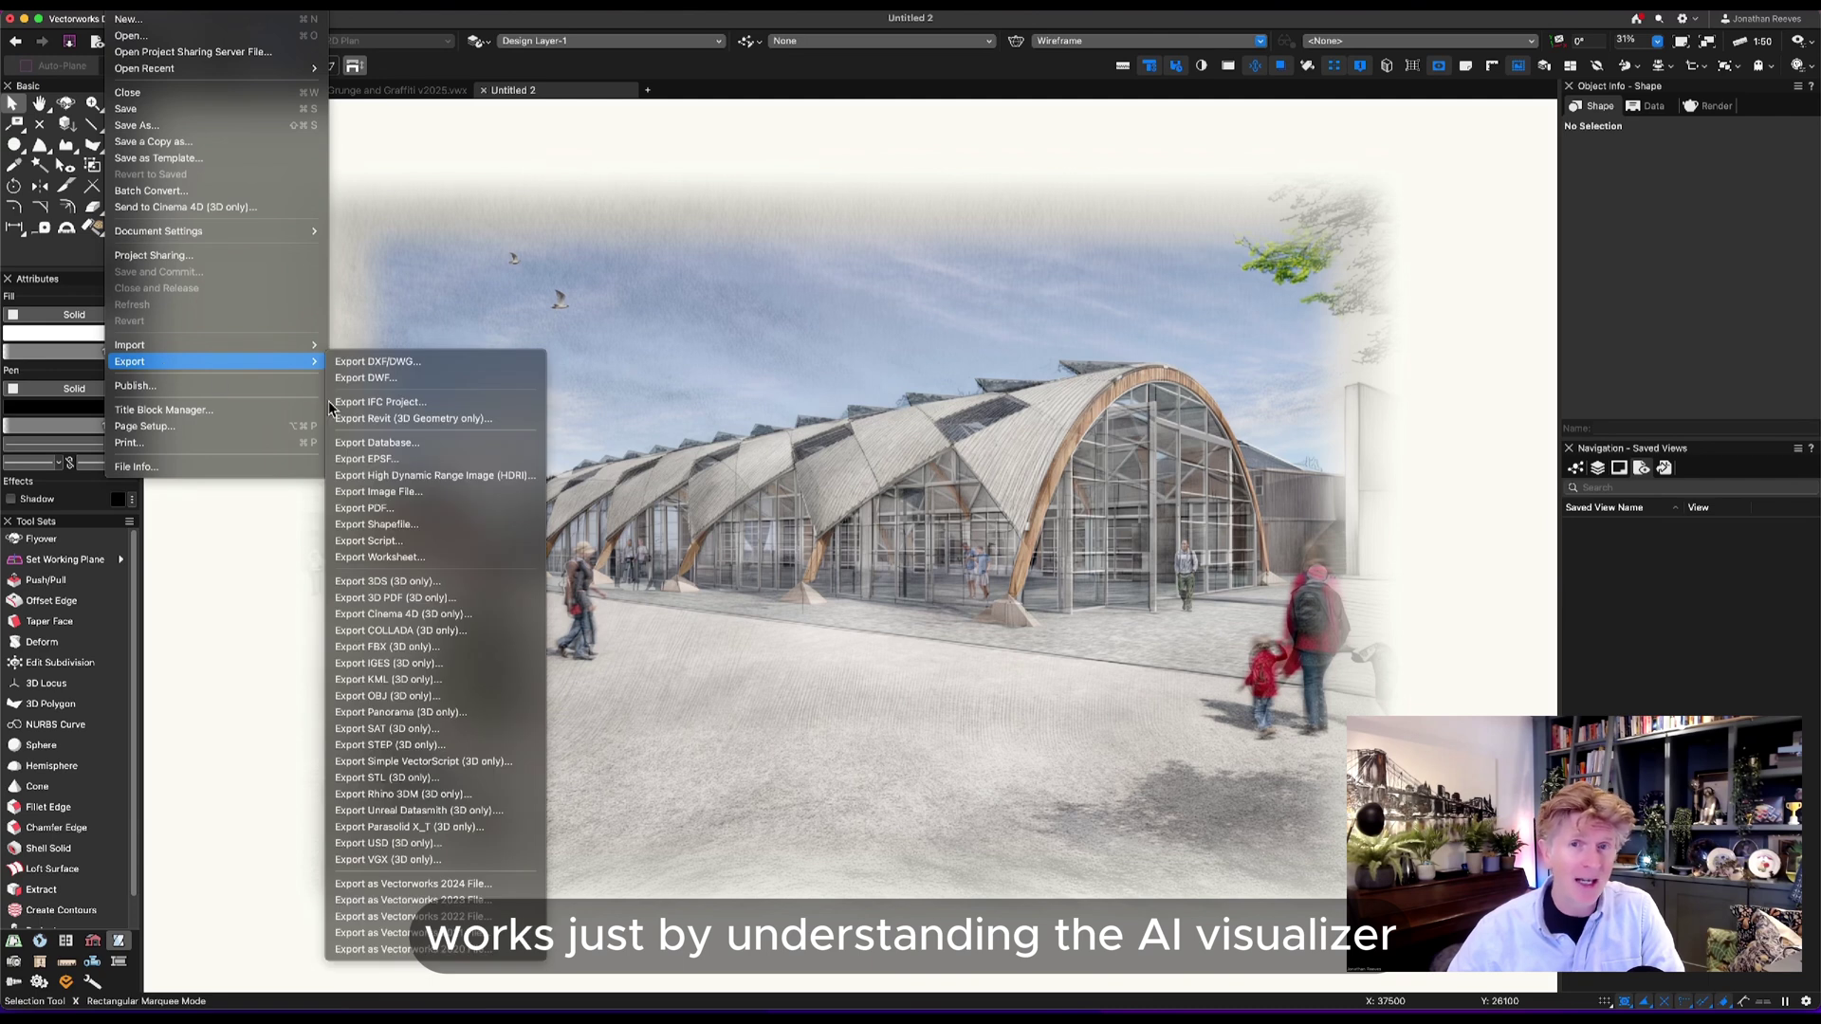
left_click(389, 493)
left_click(745, 264)
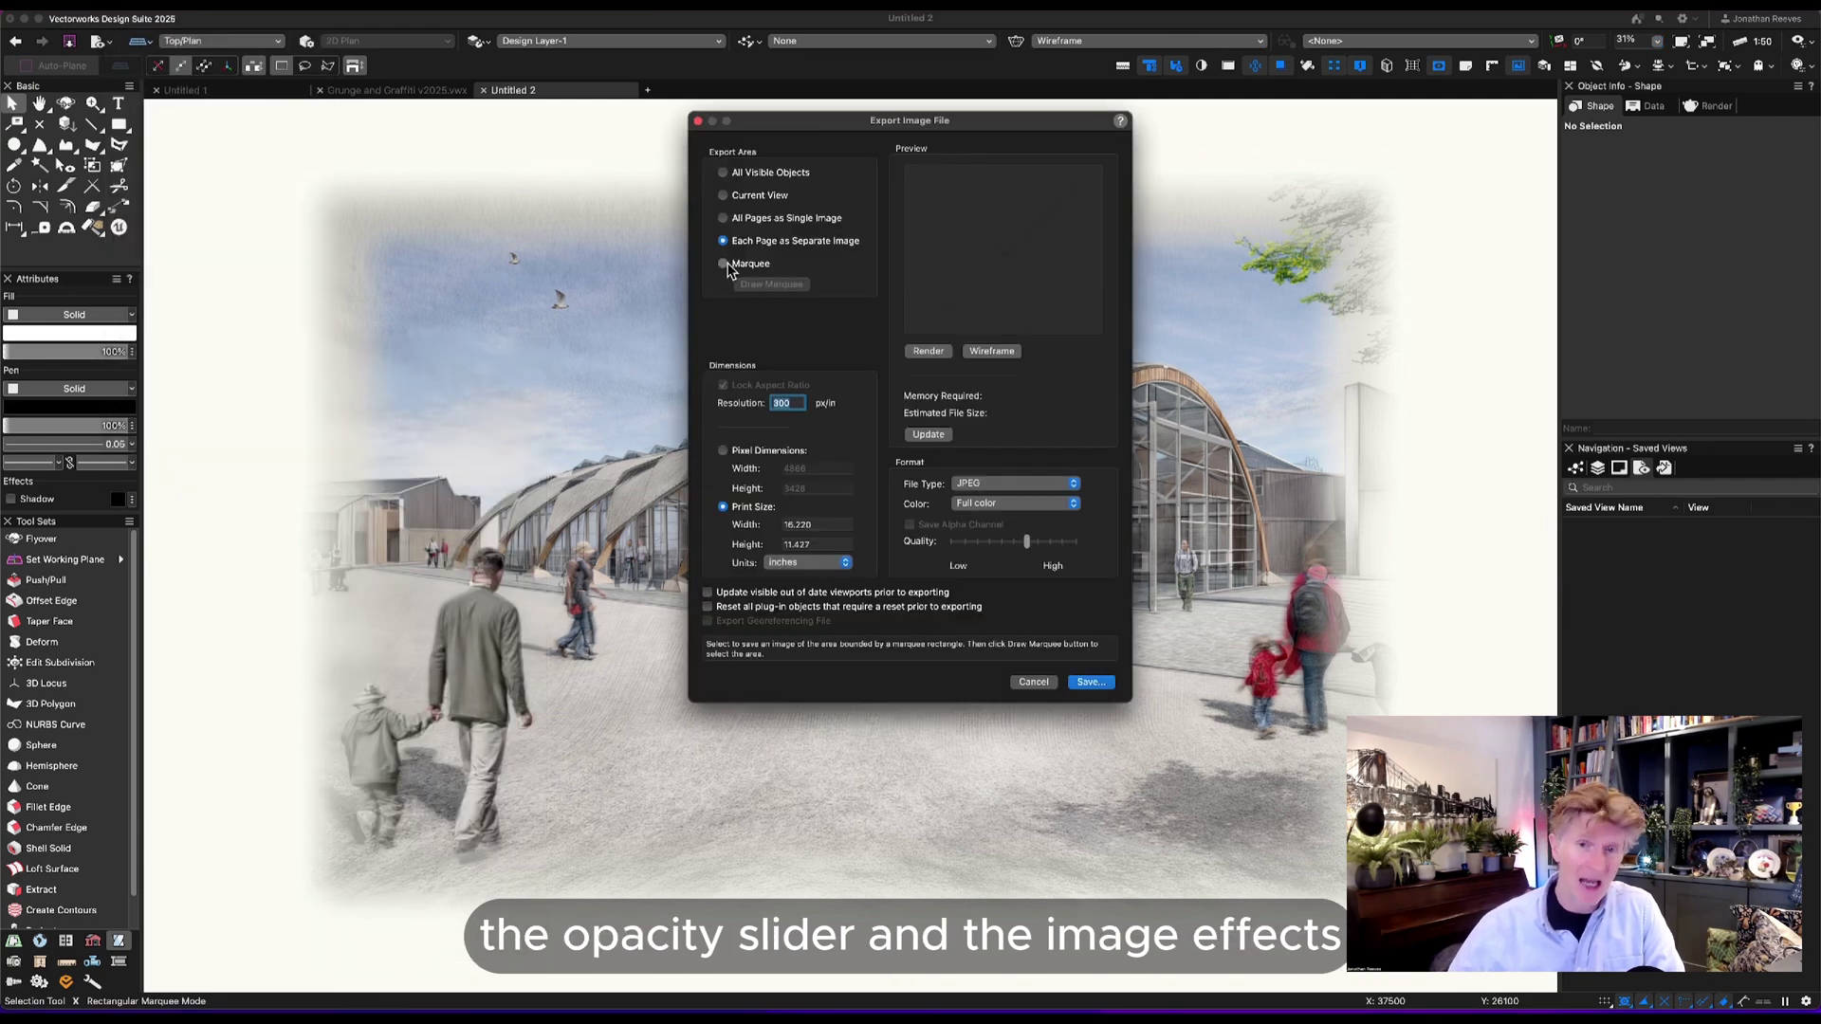
left_click(724, 195)
left_click(942, 355)
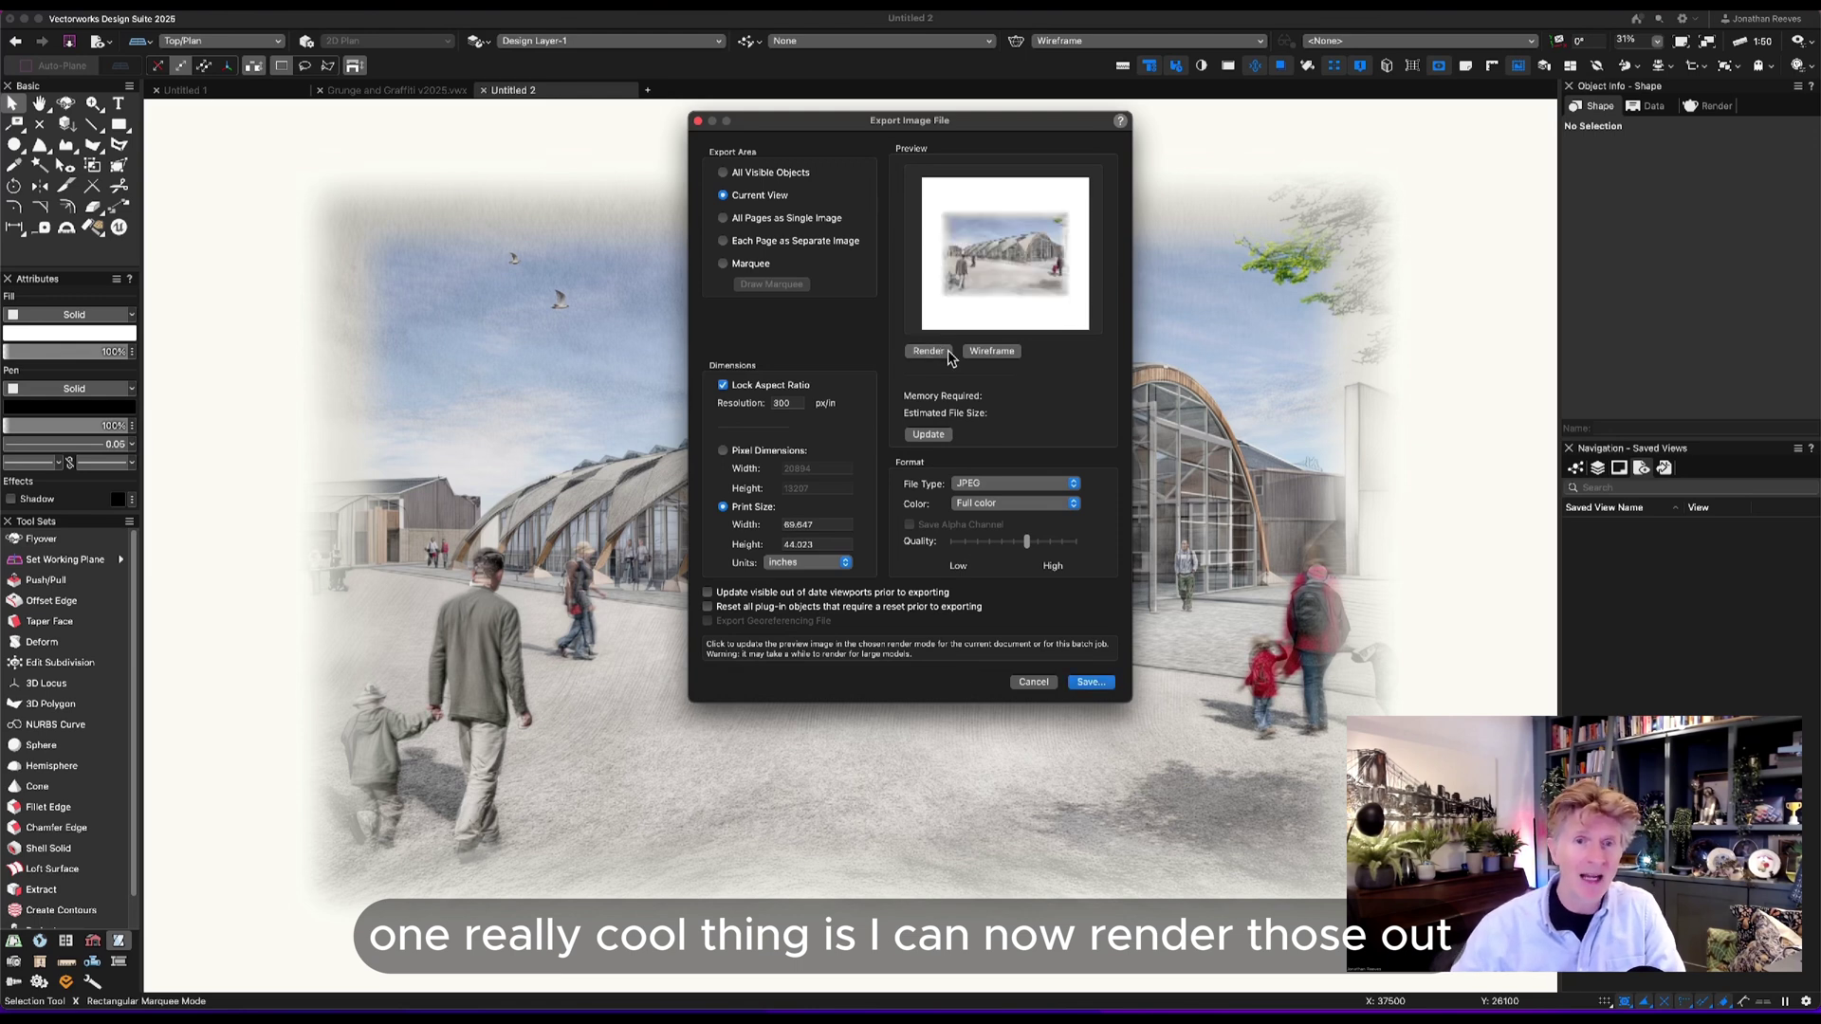
left_click(740, 264)
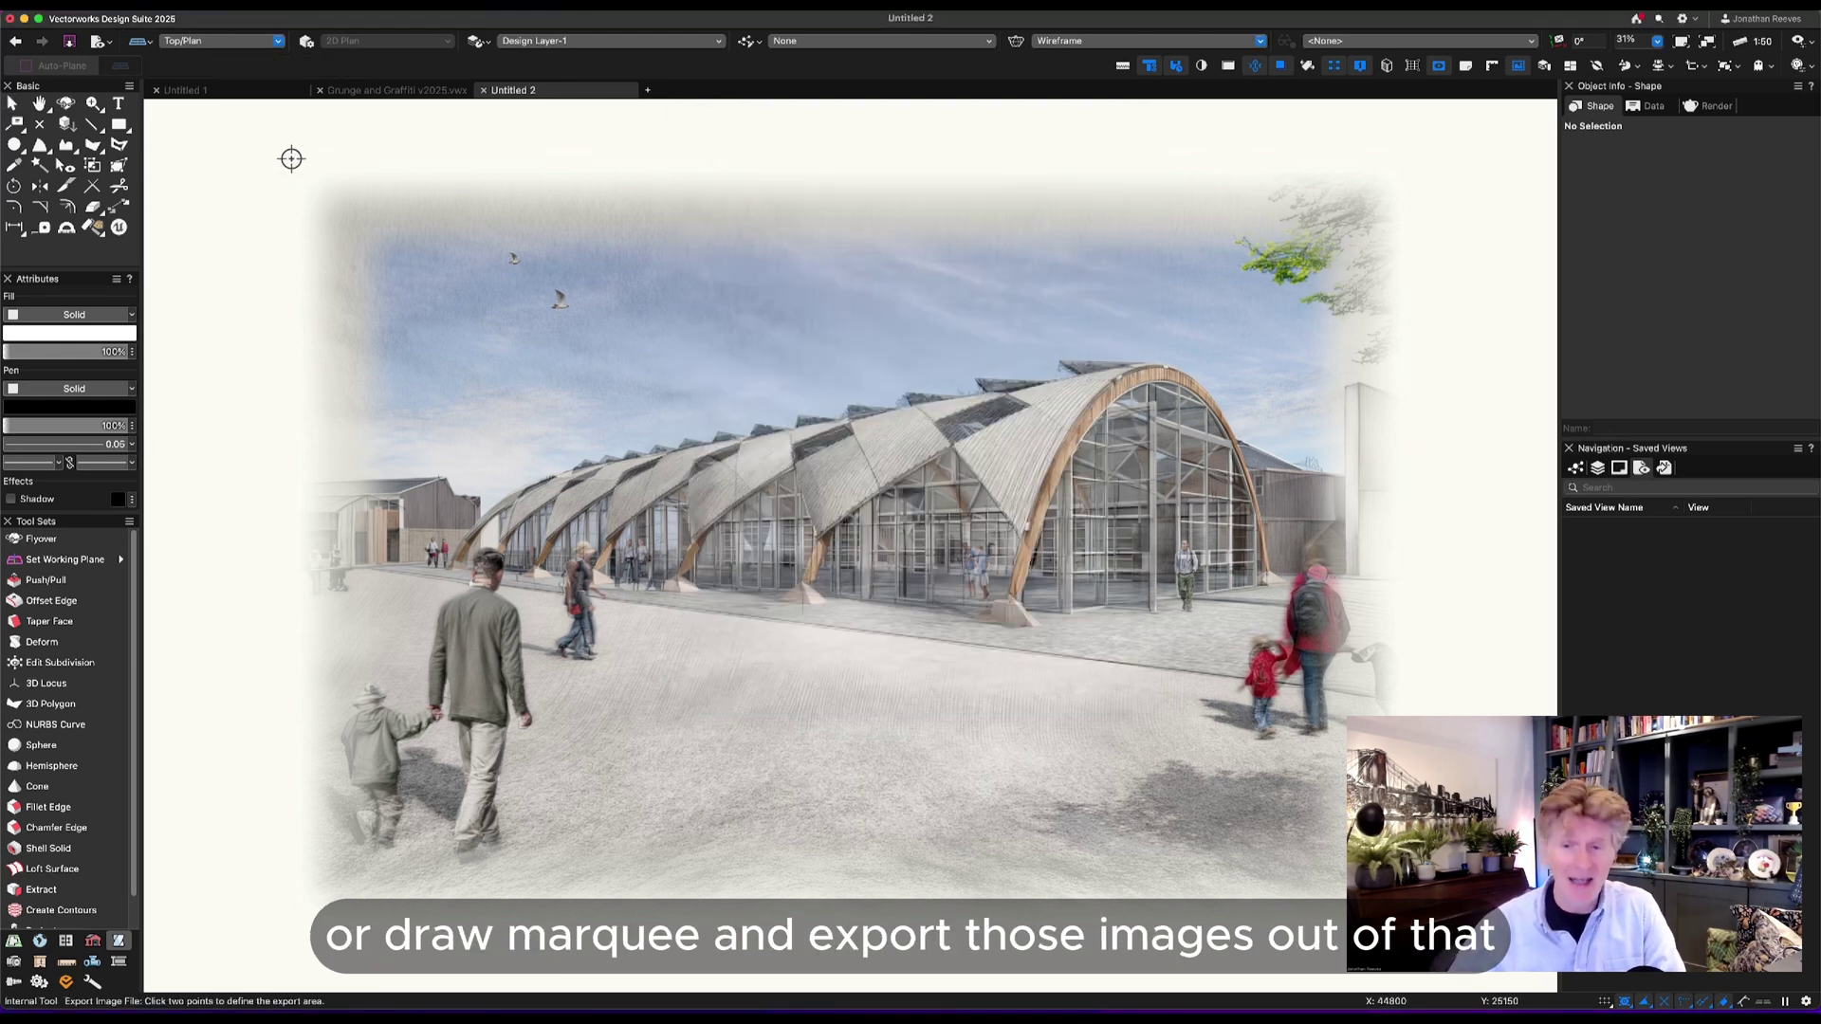
left_click(294, 162)
left_click(1427, 925)
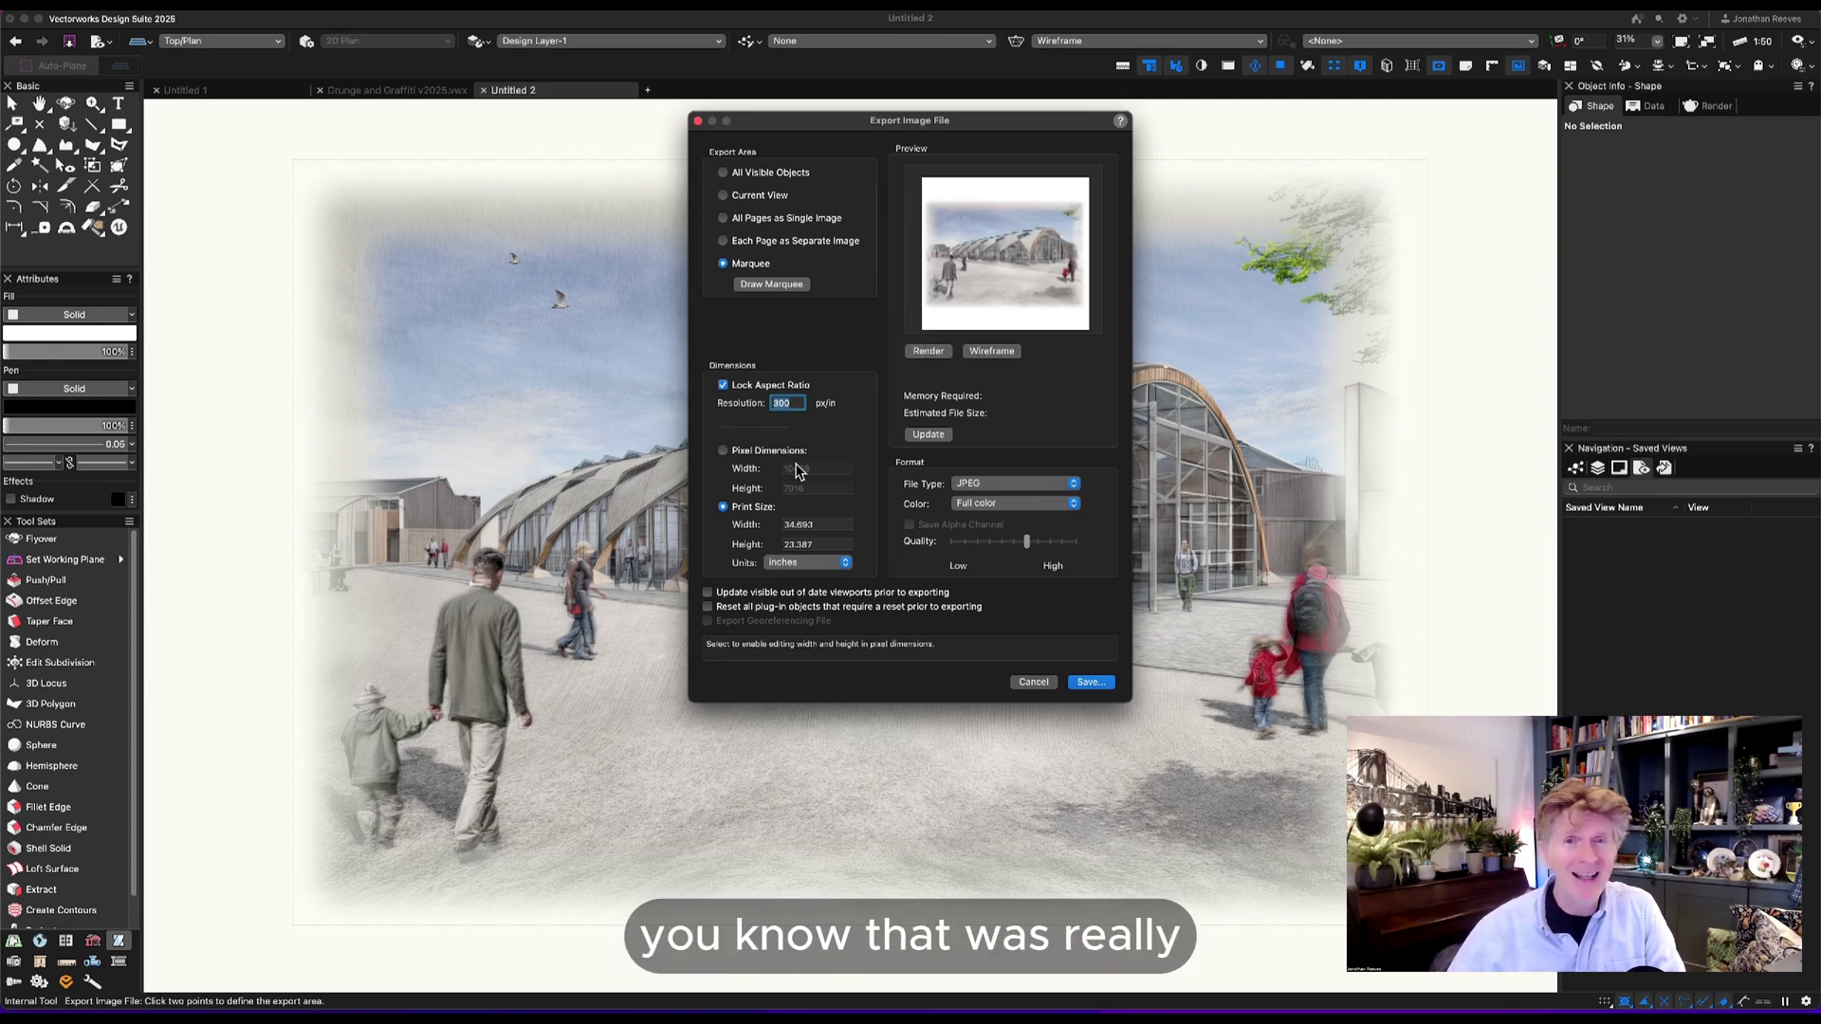
Save the export as a JPEG named 'Image Sketch' in the 2024 folder.
left_click(1094, 682)
left_click(1290, 246)
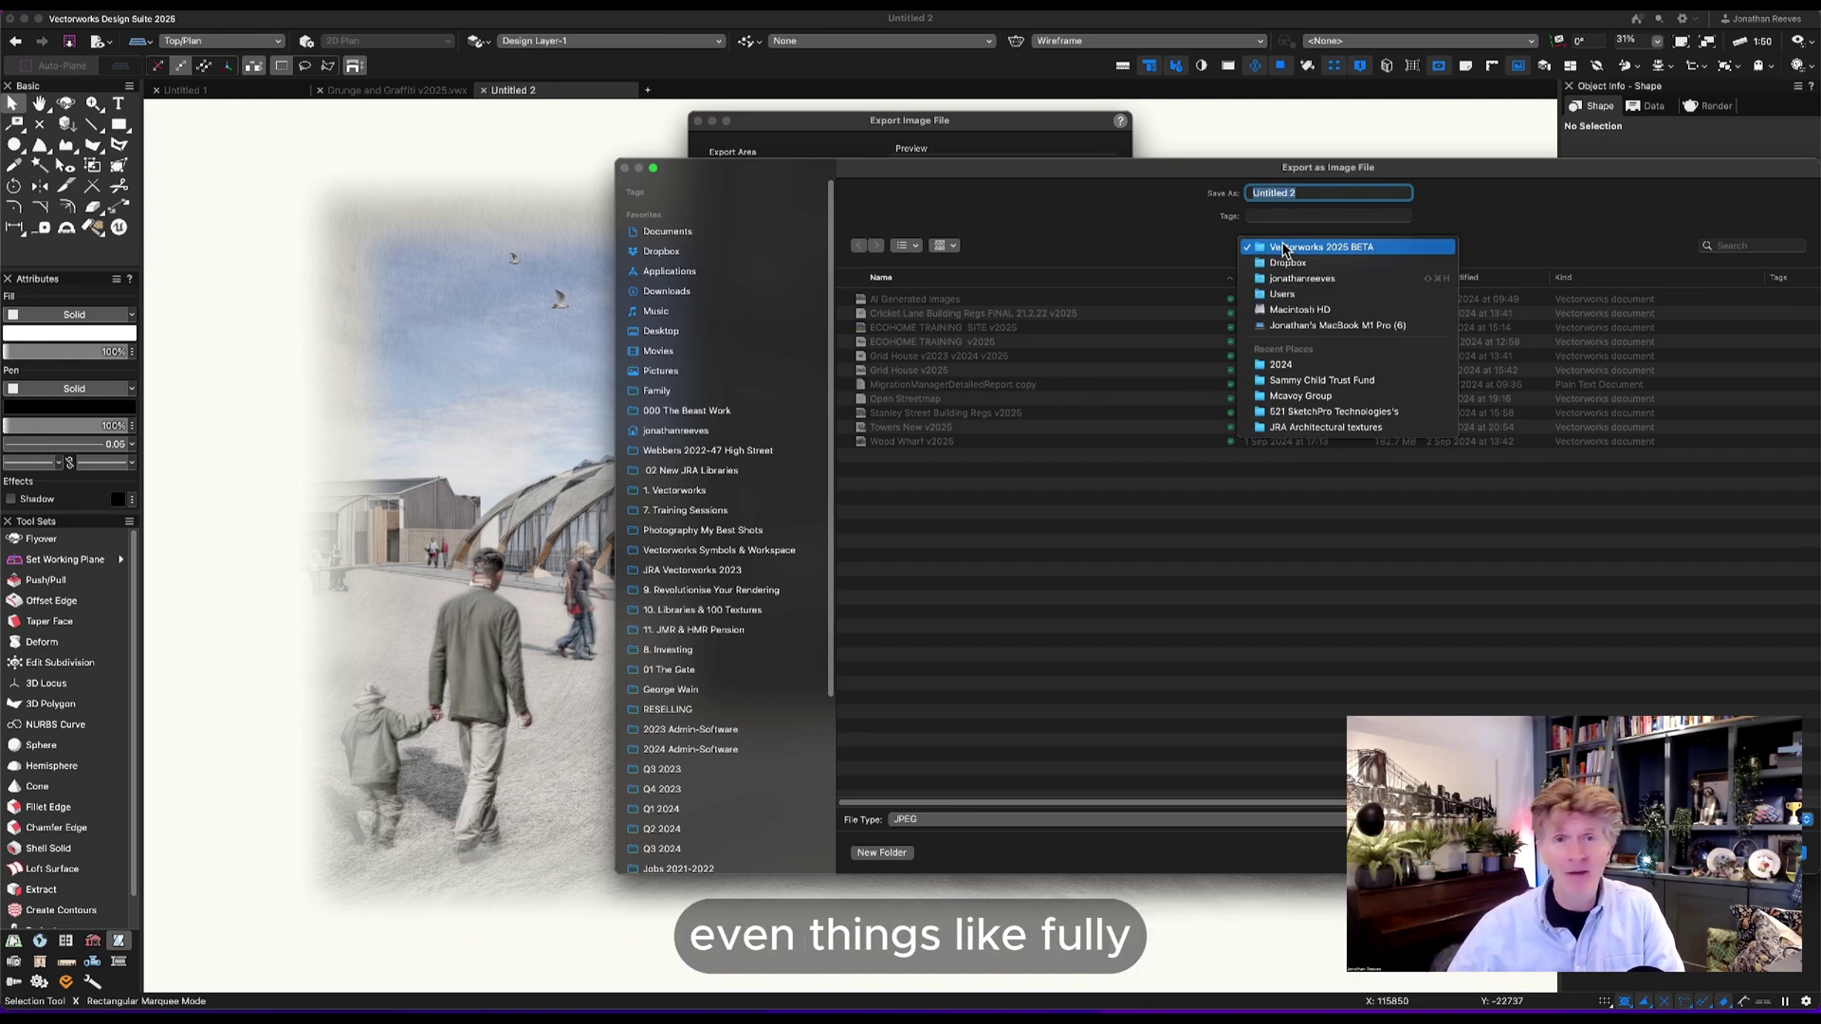
left_click(1286, 368)
type("Image Sketch")
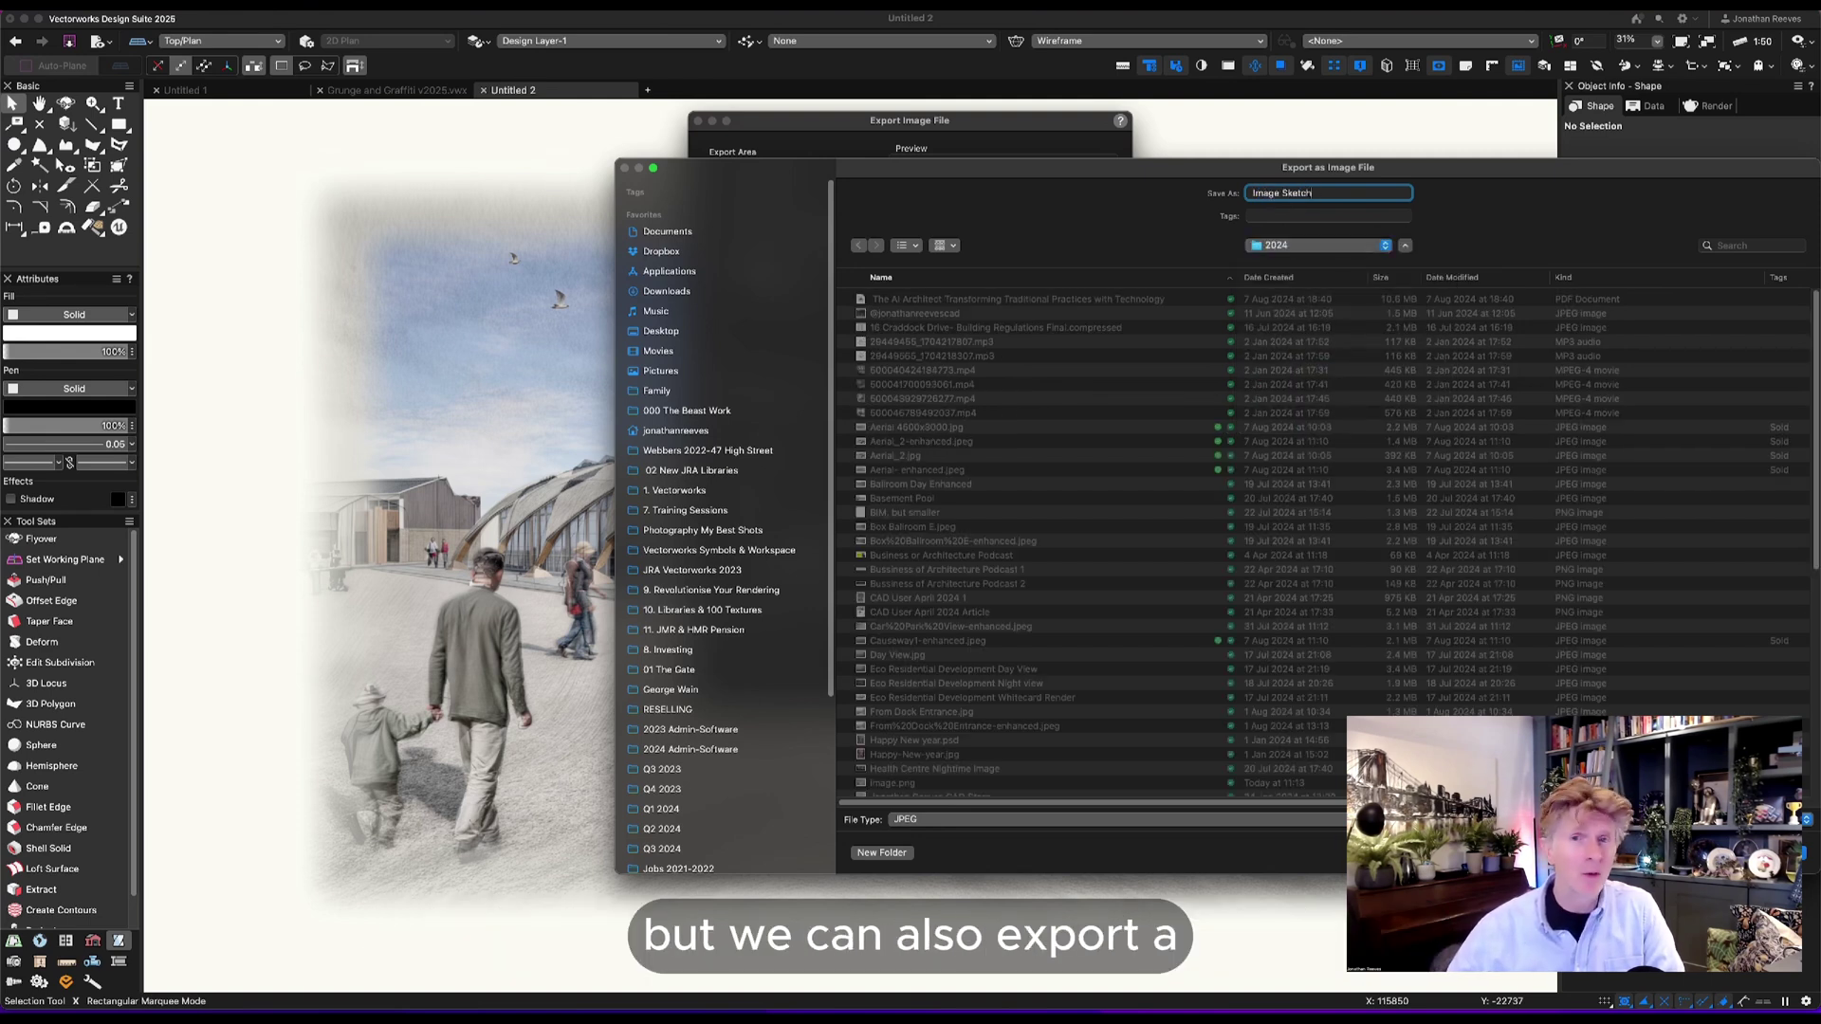
key("Return")
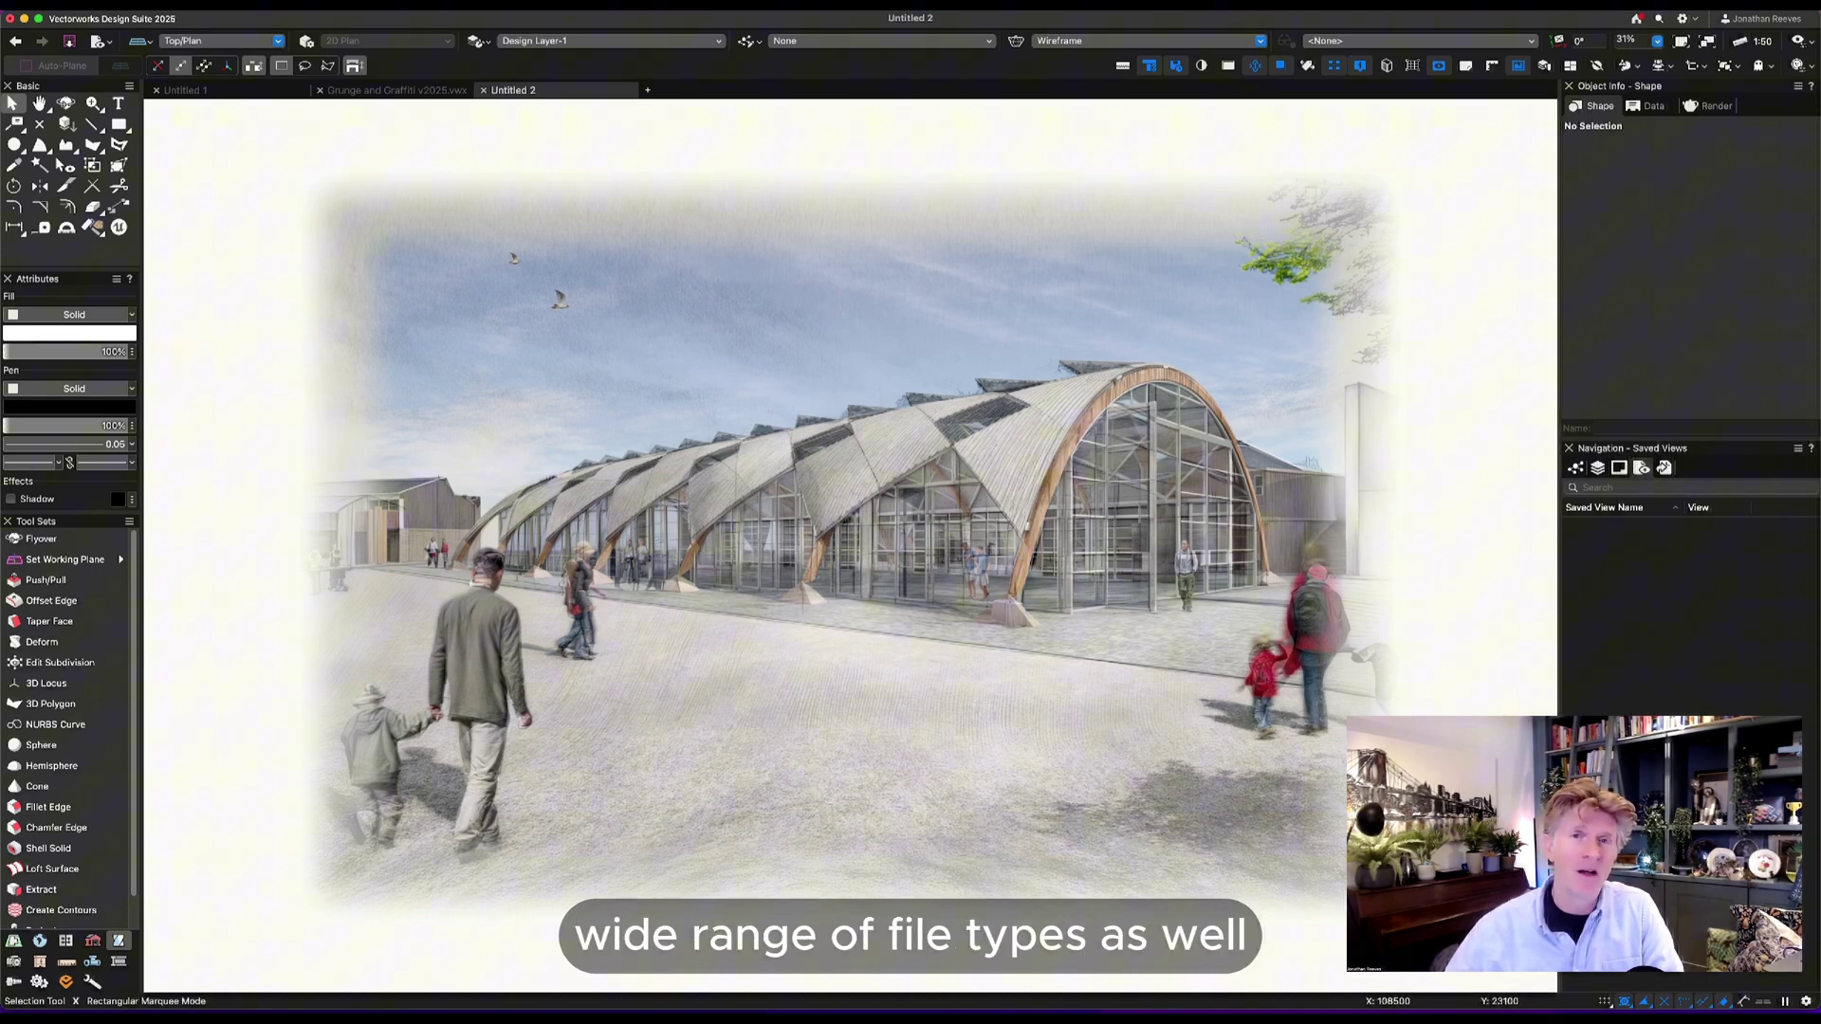
Zoom to the garden triptych and pan across its photo, pencil and watercolour images.
key("super+6")
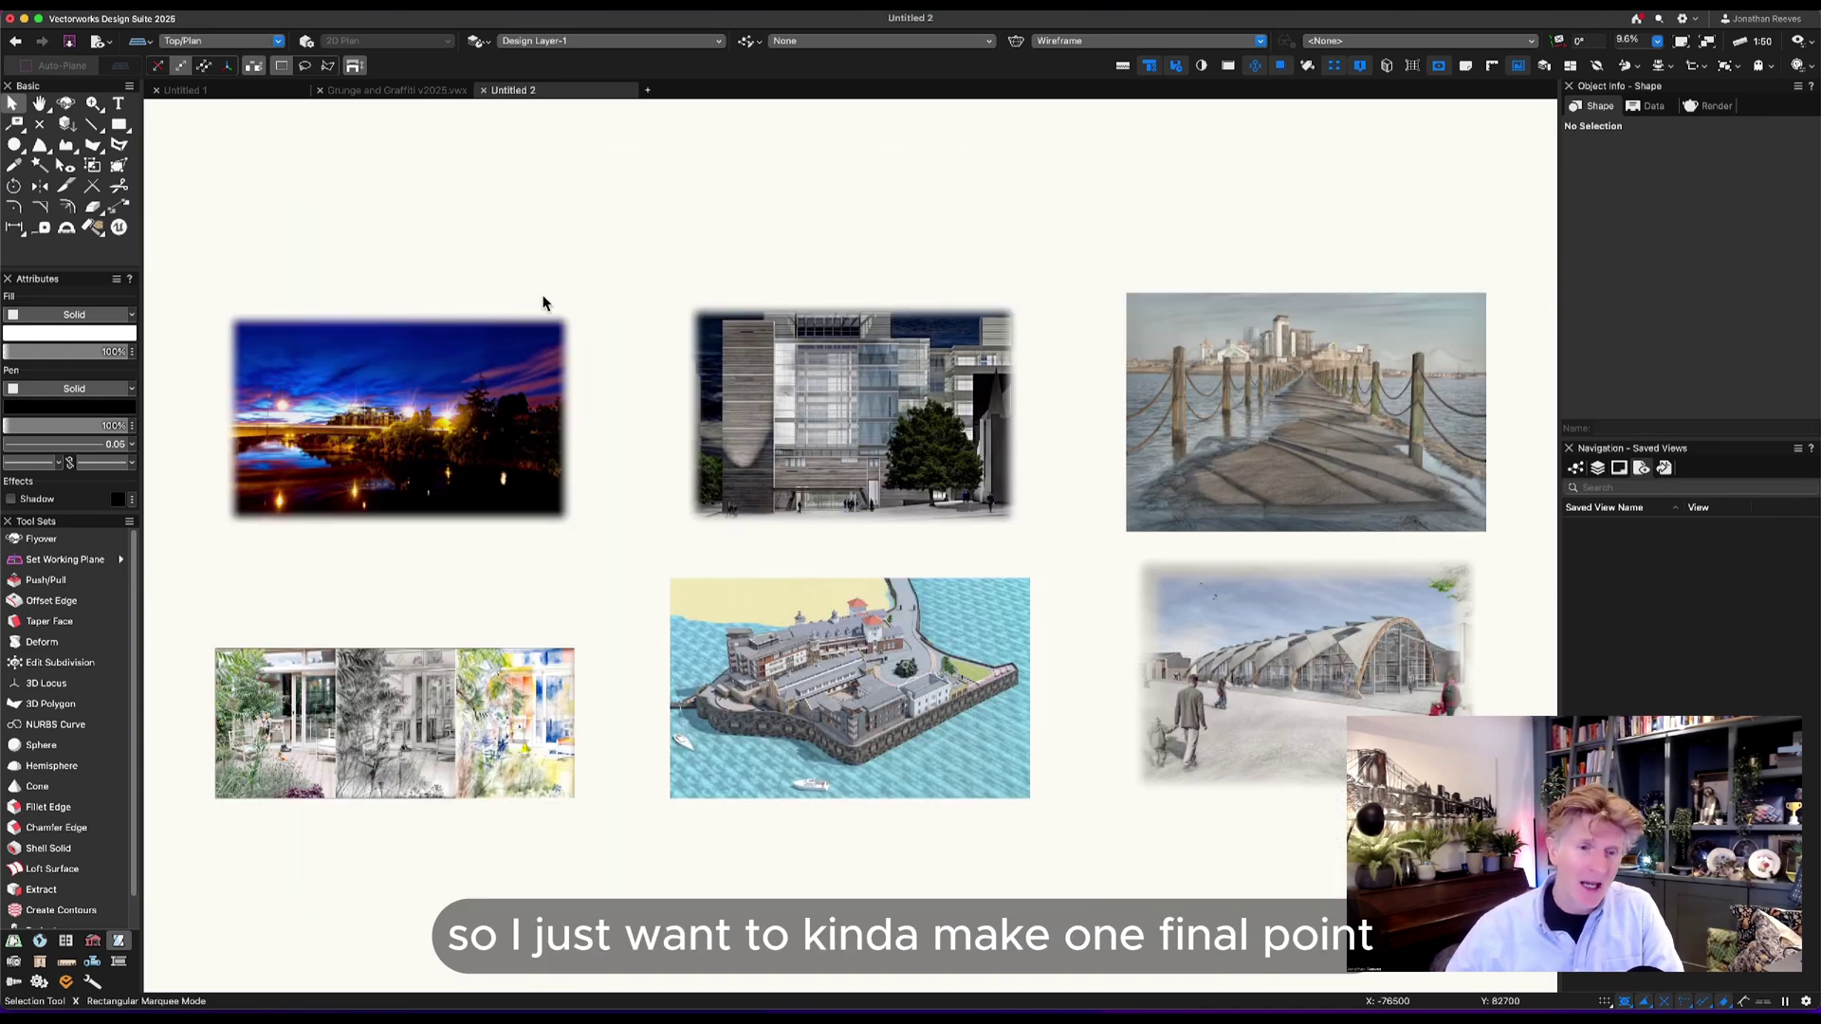
left_click(389, 712)
key("super+6")
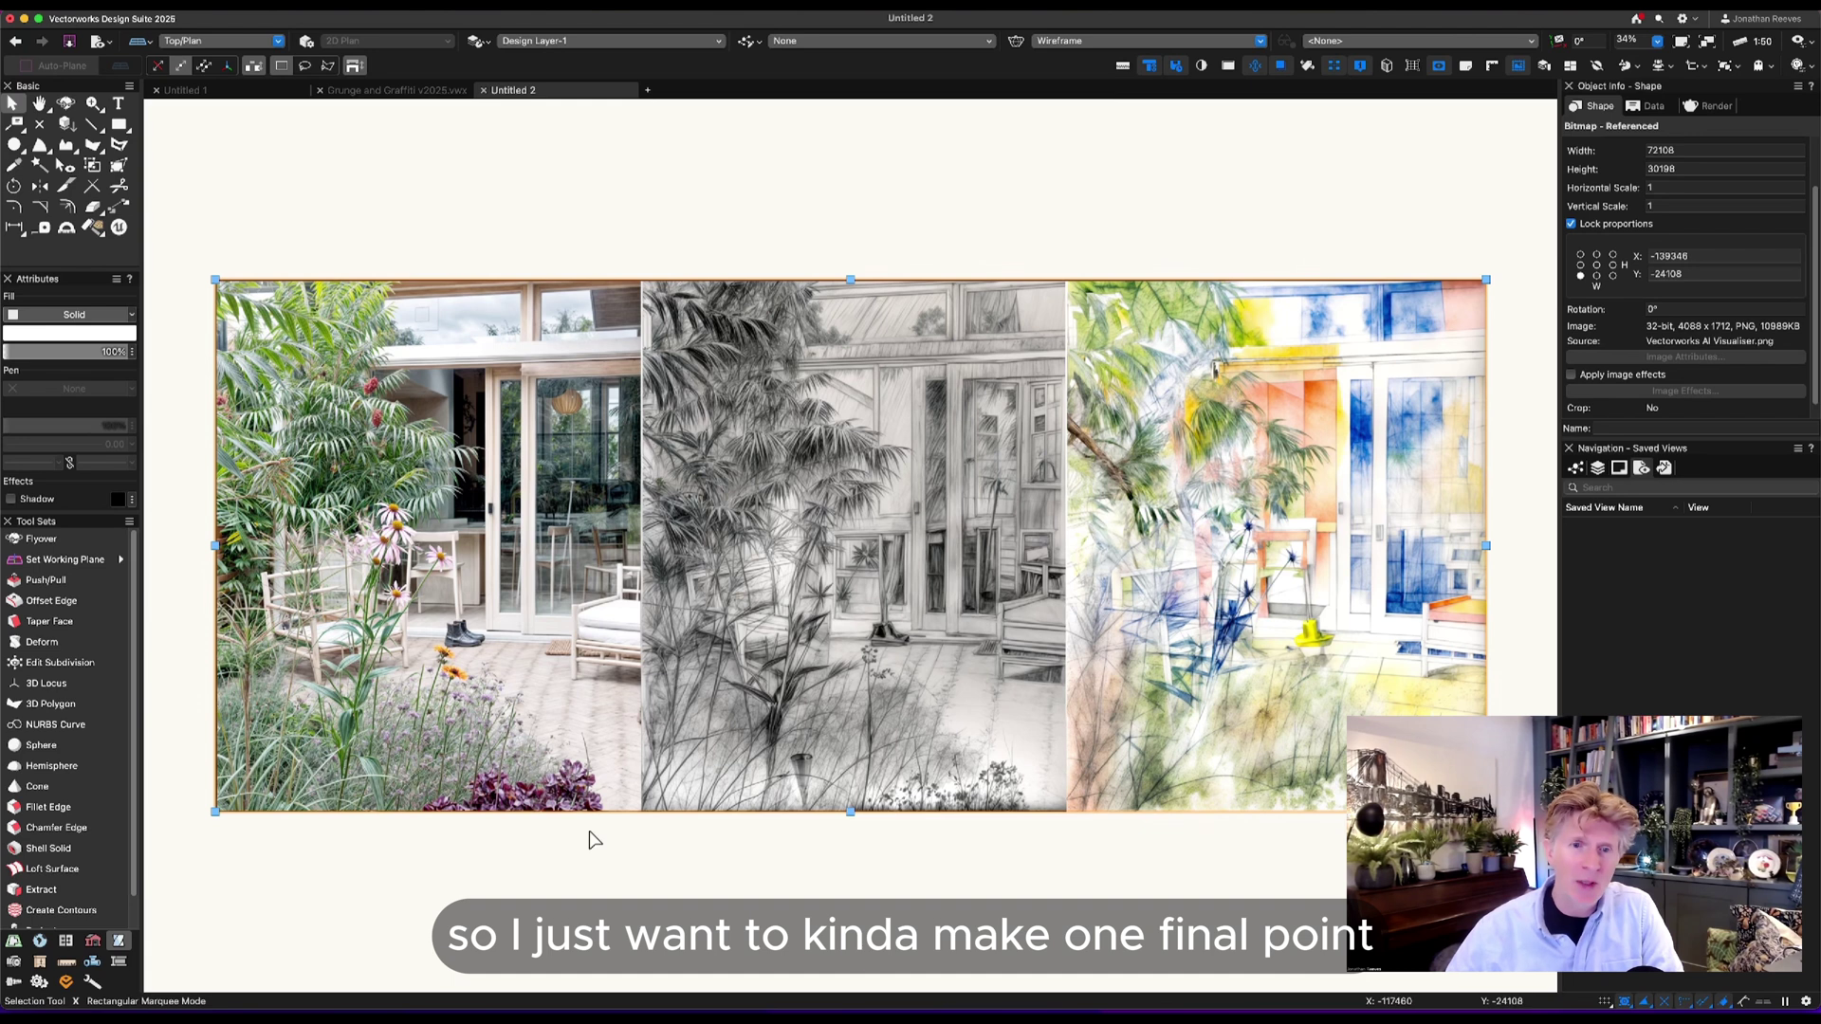
left_click(590, 840)
scroll(732, 499, "up", 2)
left_click_drag(711, 469, 780, 463)
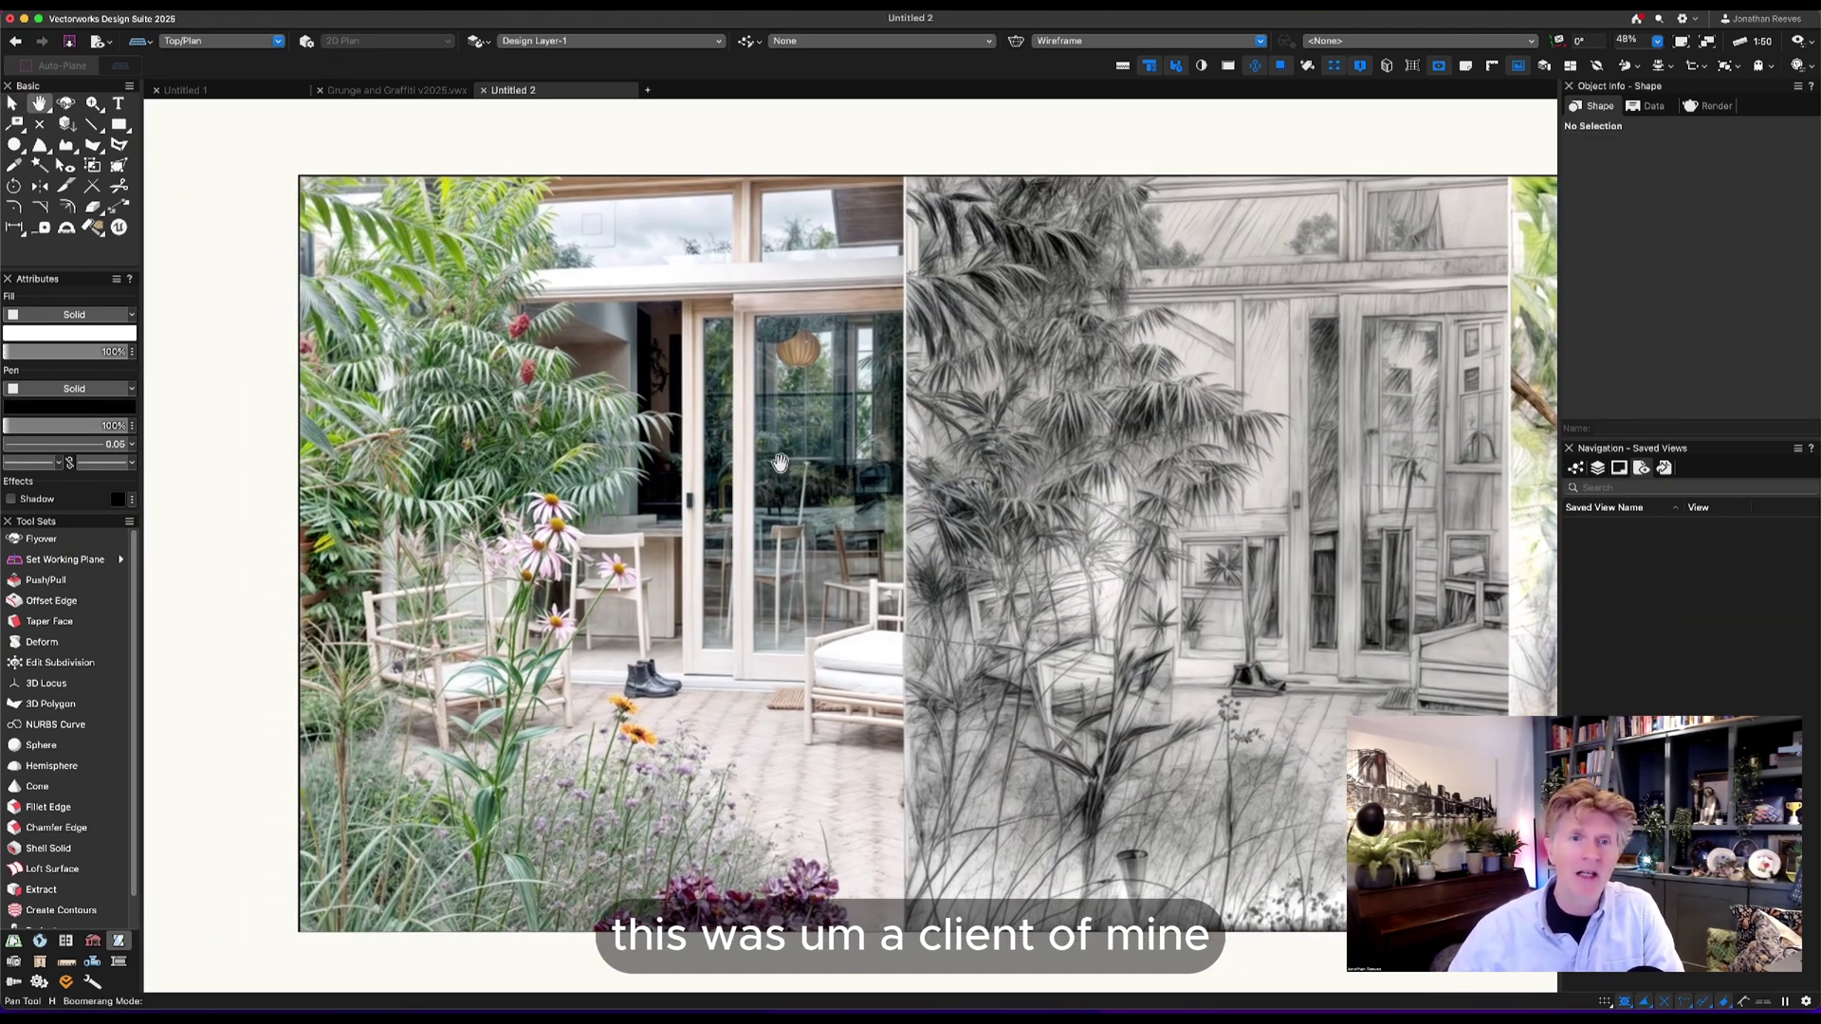
scroll(780, 463, "right", 5)
scroll(854, 470, "right", 3)
scroll(948, 479, "right", 4)
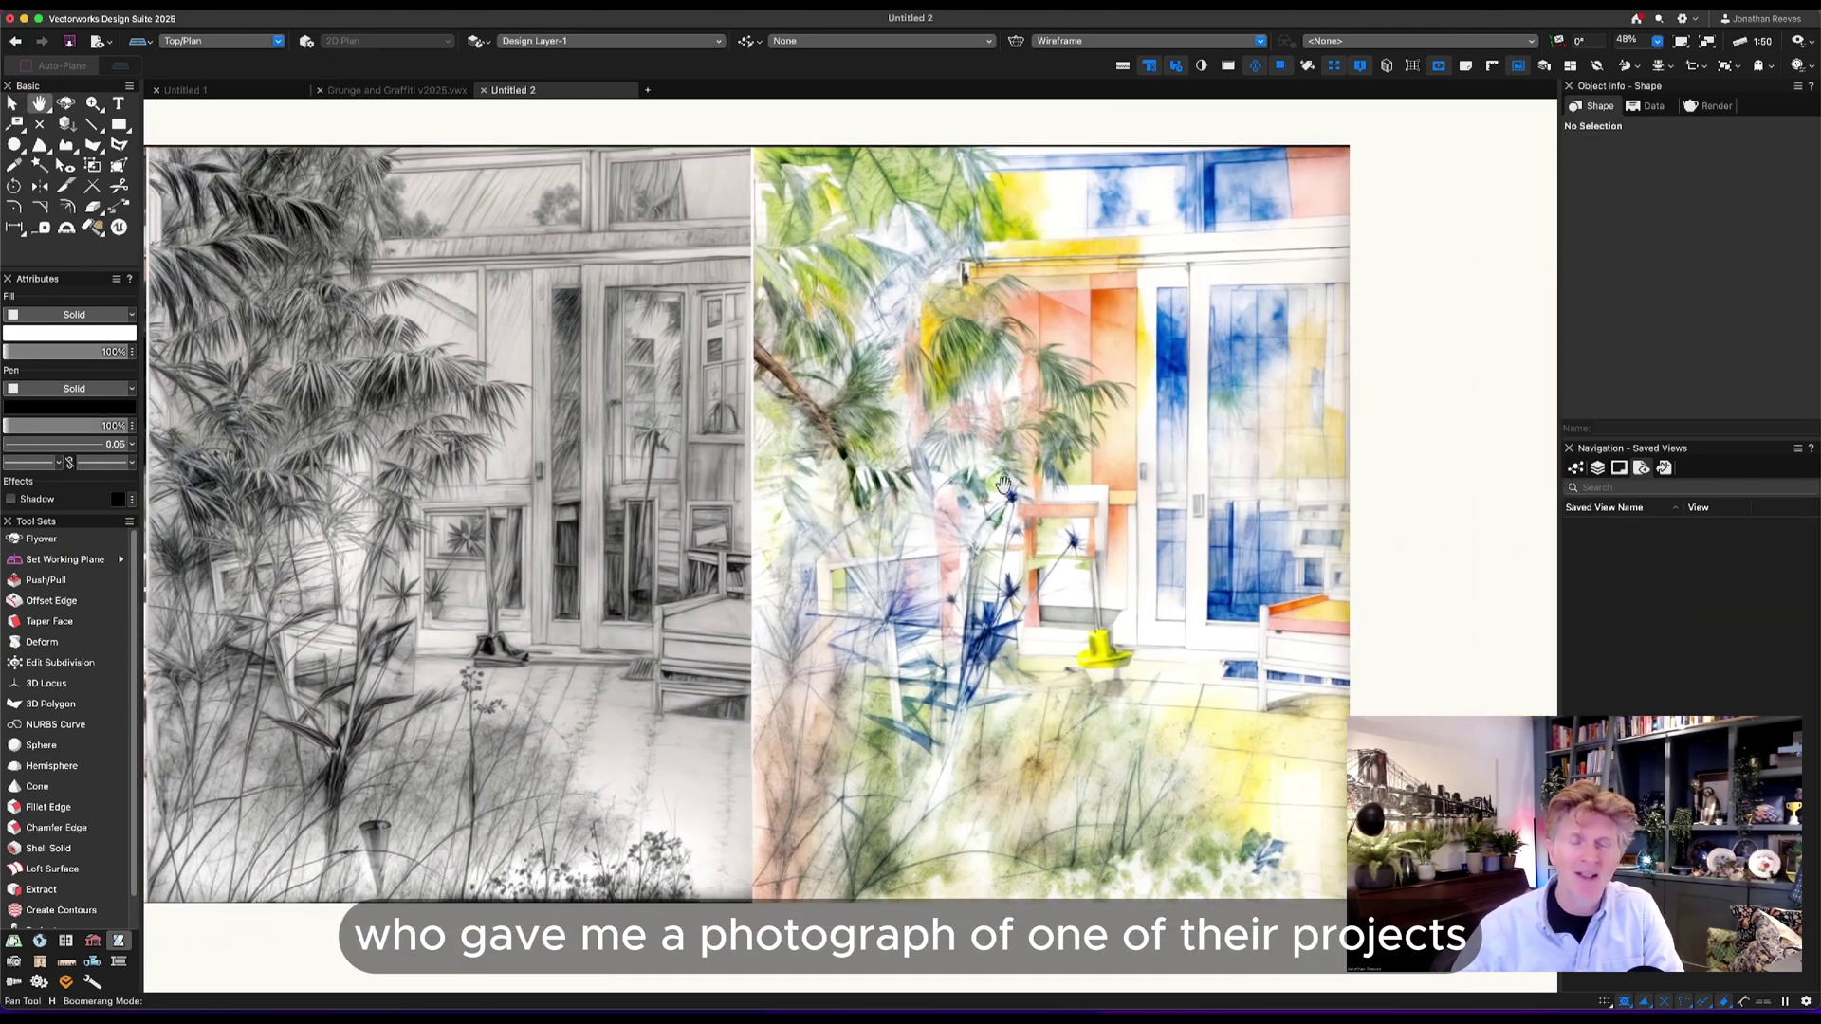
scroll(1003, 484, "right", 2)
Select and fit the aerial island image, then launch the AI Visualizer and dismiss its tip.
key("super+6")
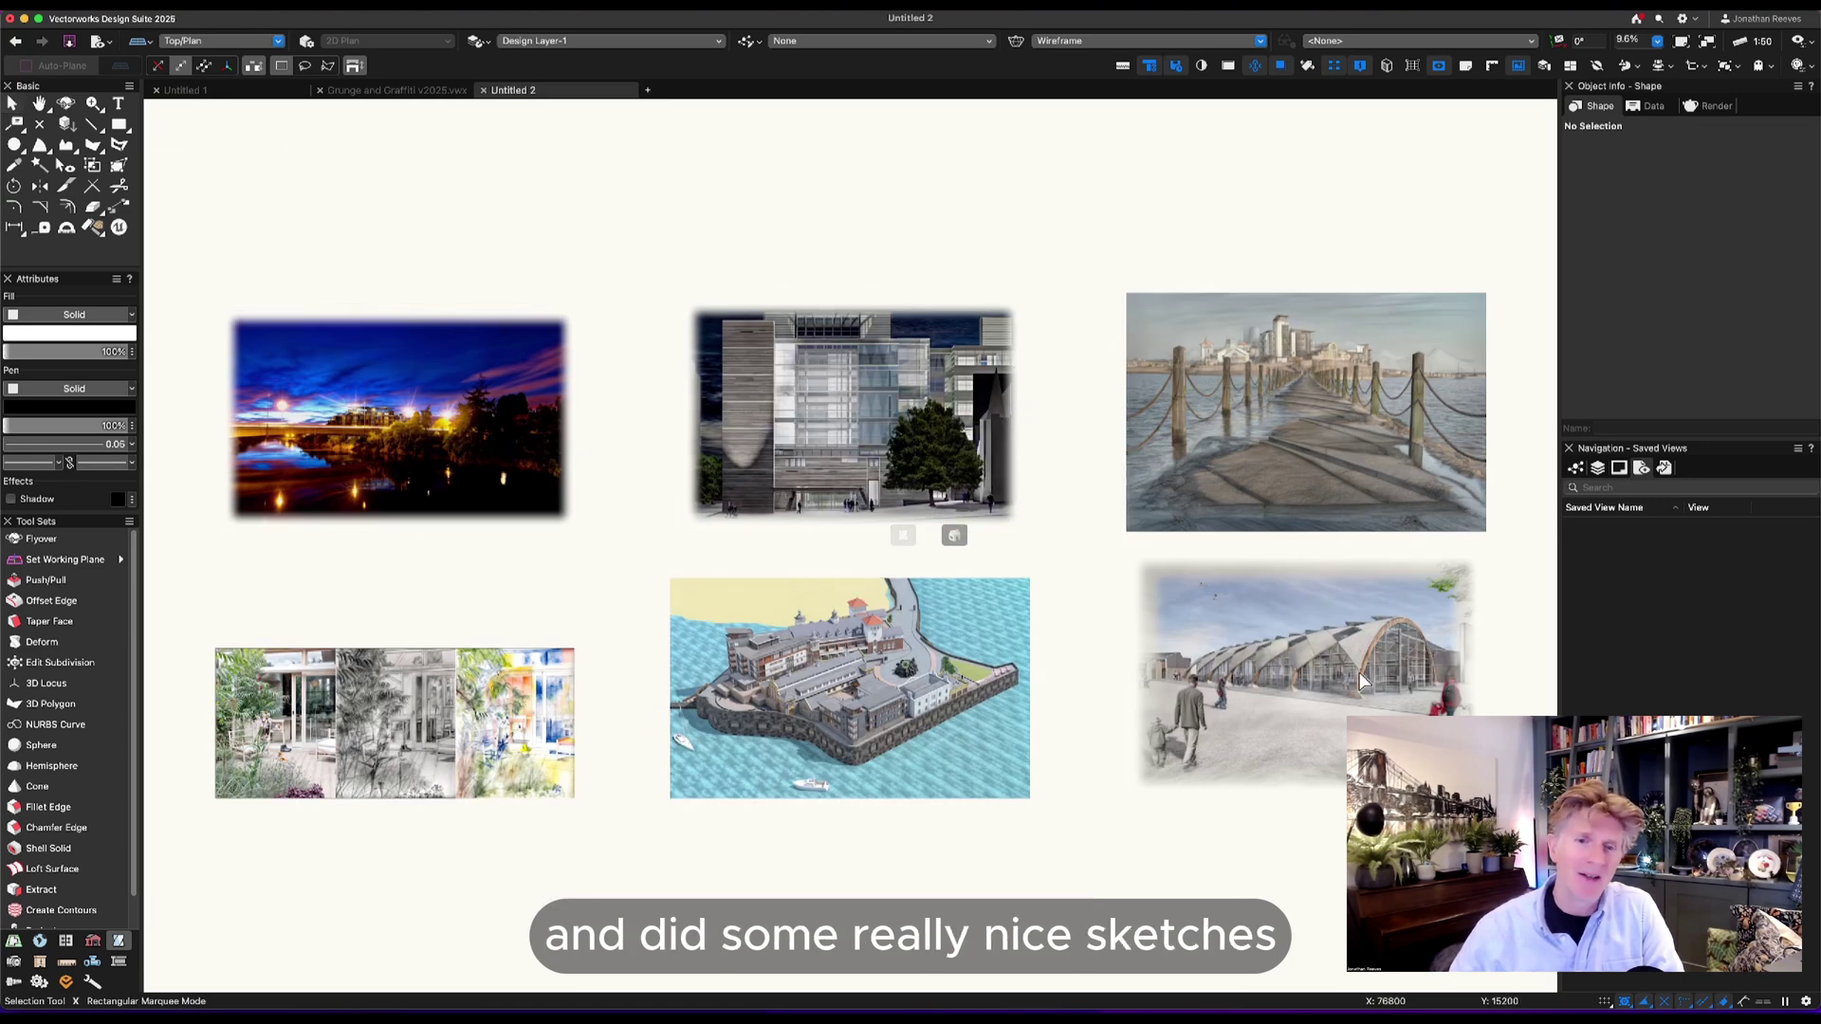
left_click(900, 704)
key("super+6")
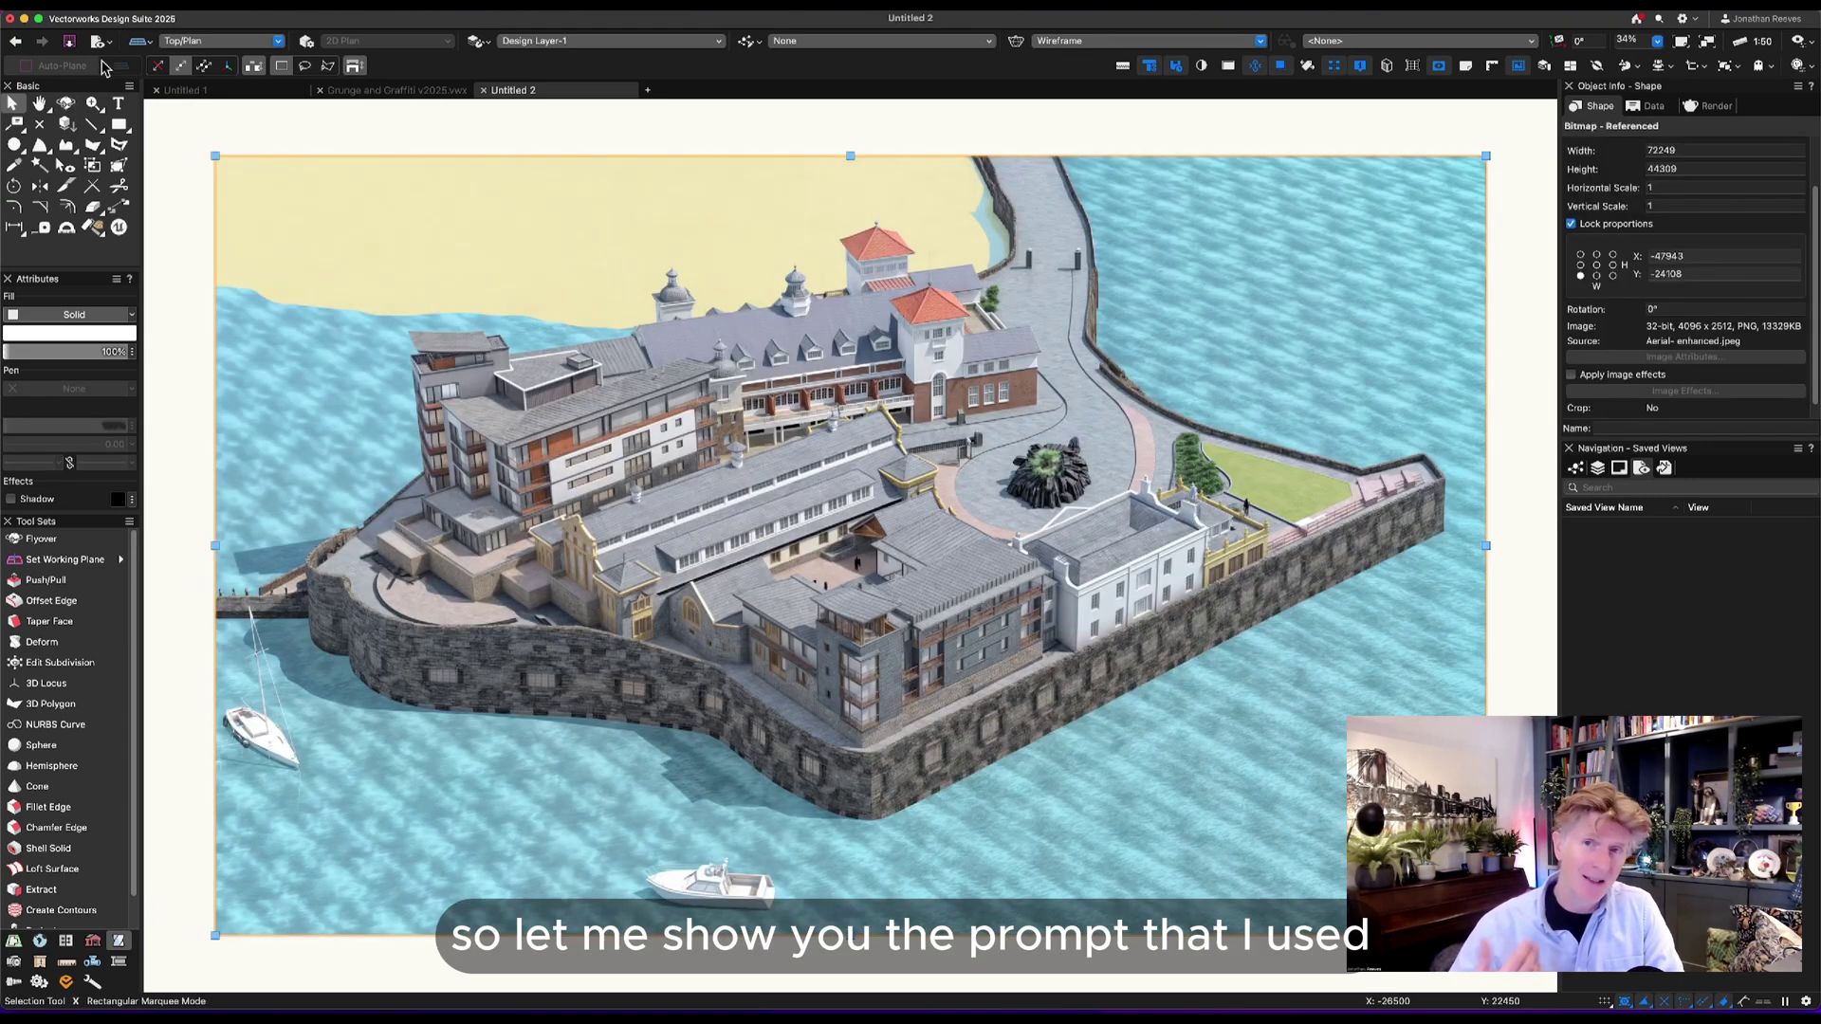
left_click(185, 8)
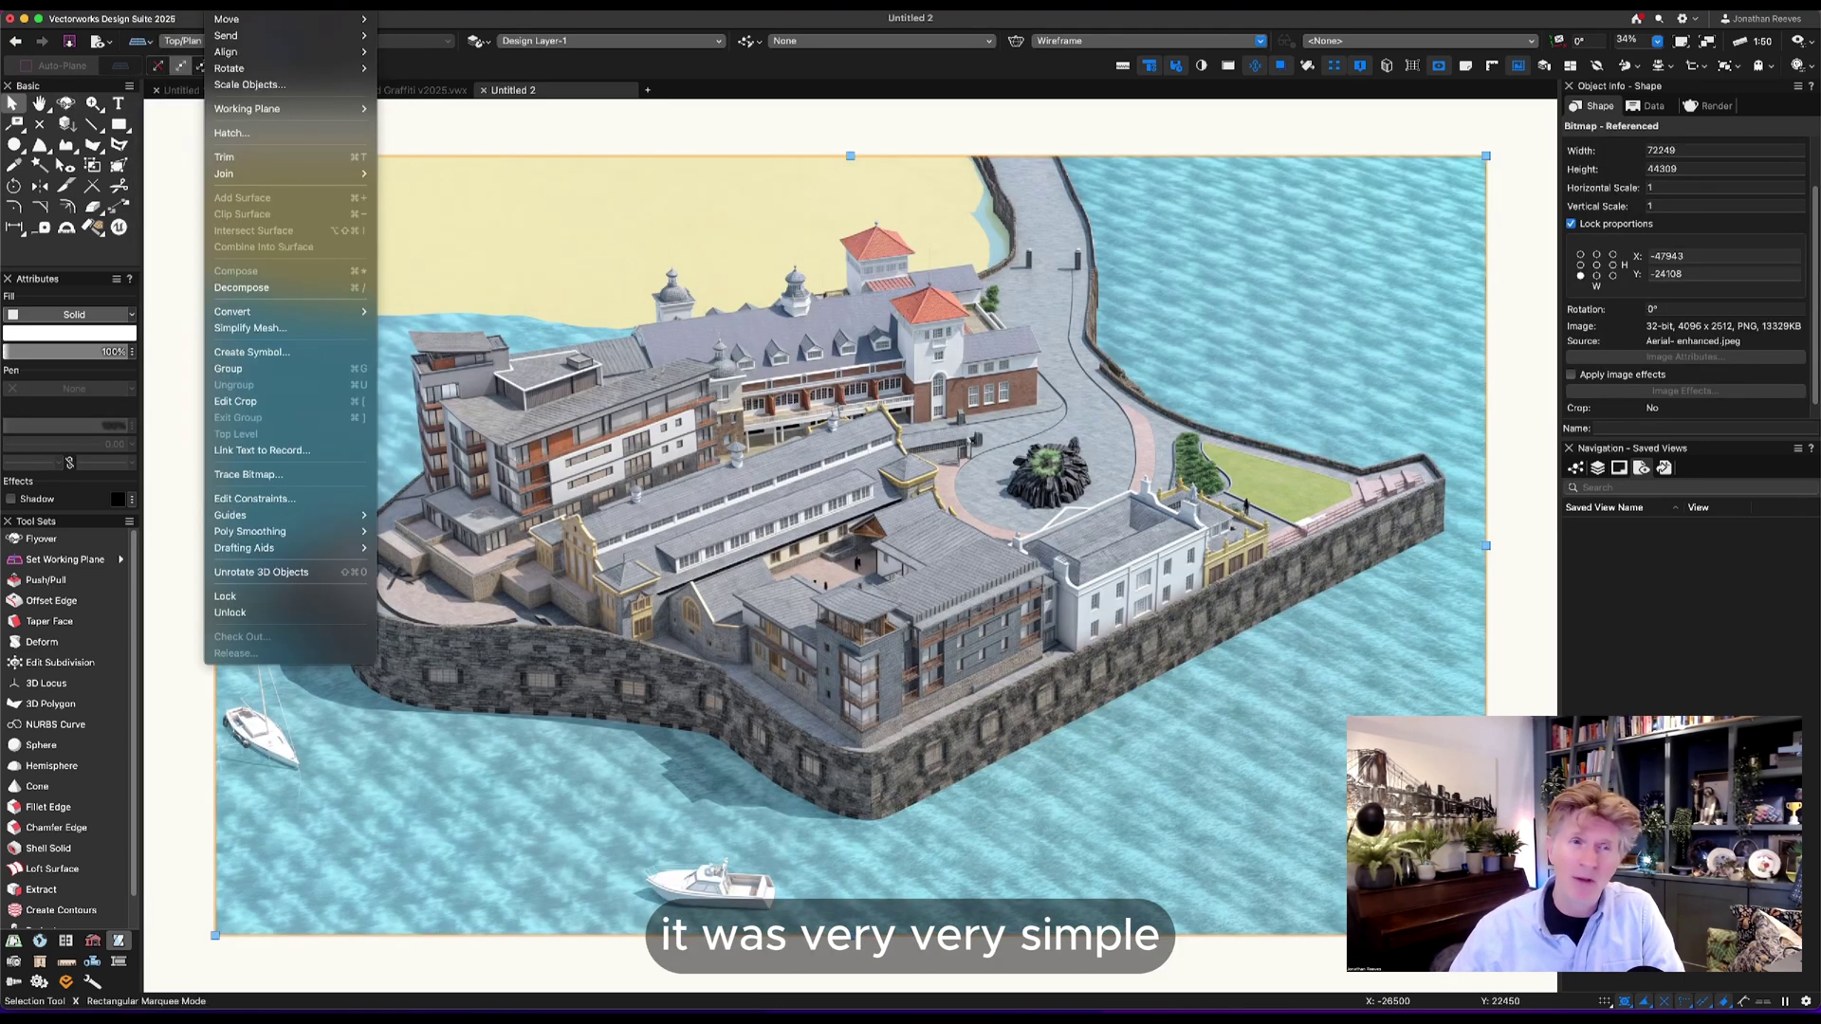
left_click(287, 95)
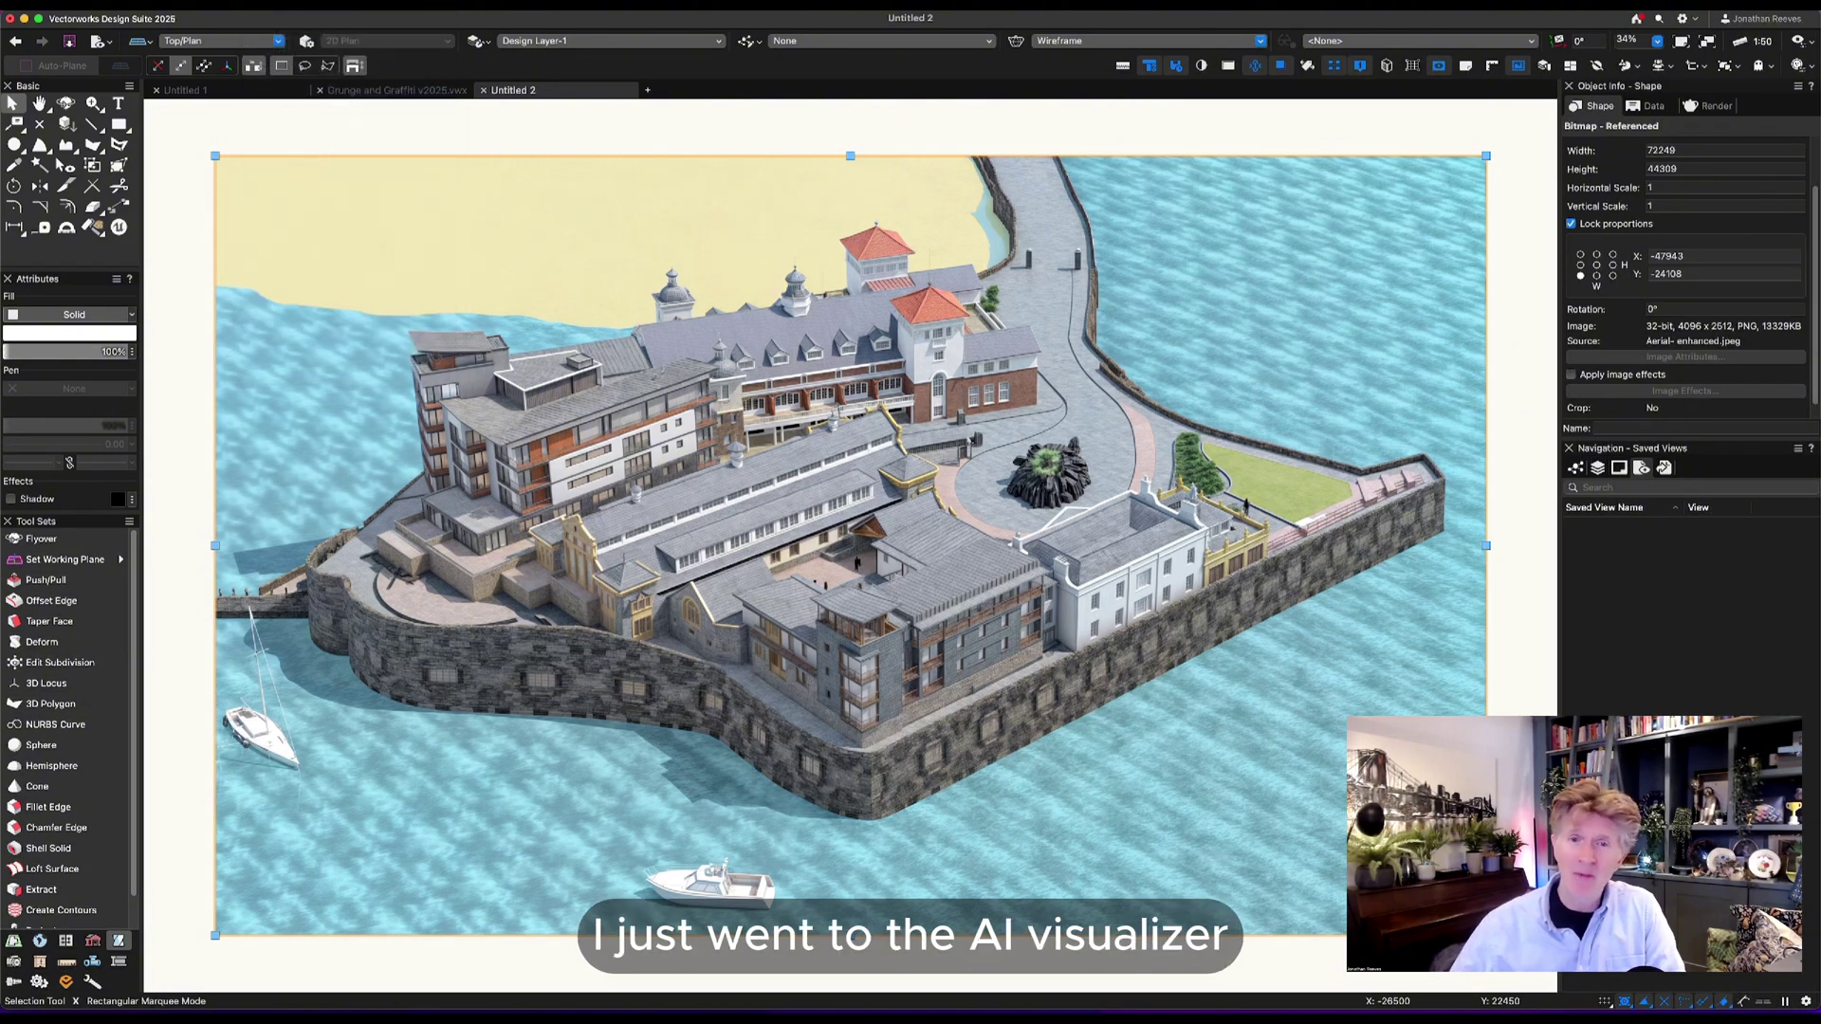
left_click(271, 9)
left_click(284, 95)
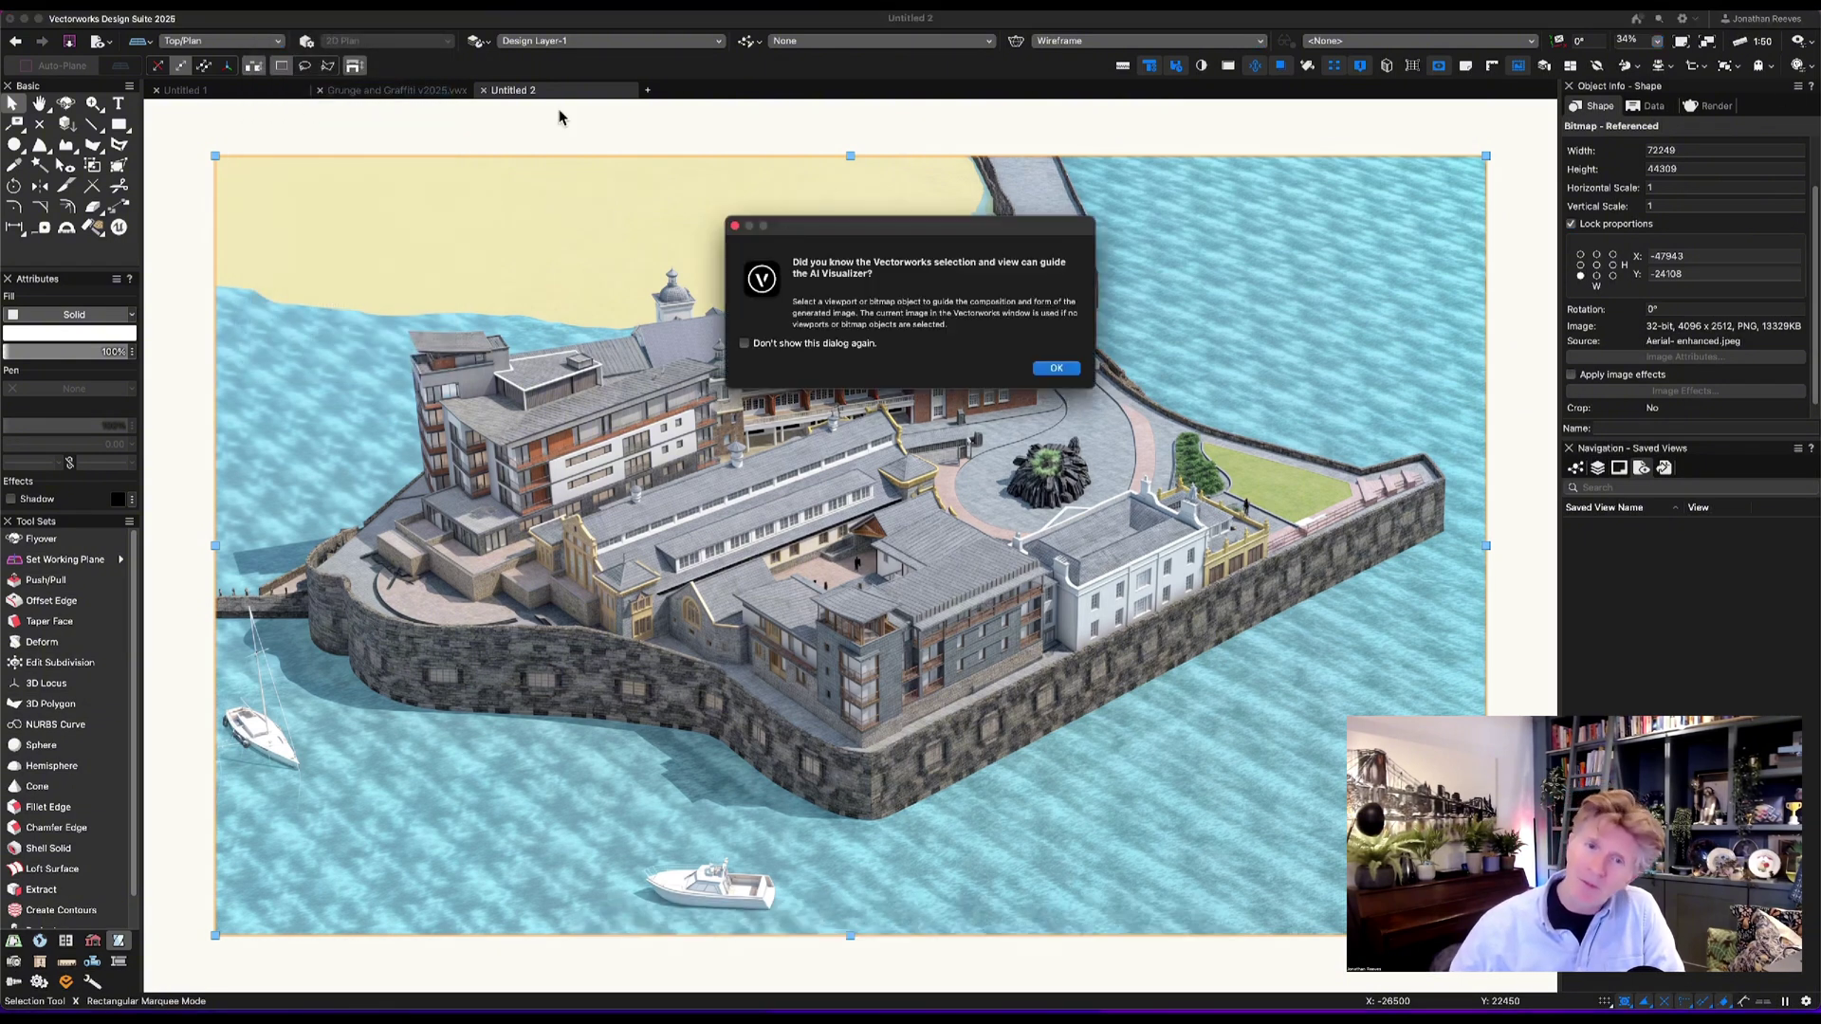
left_click(1049, 369)
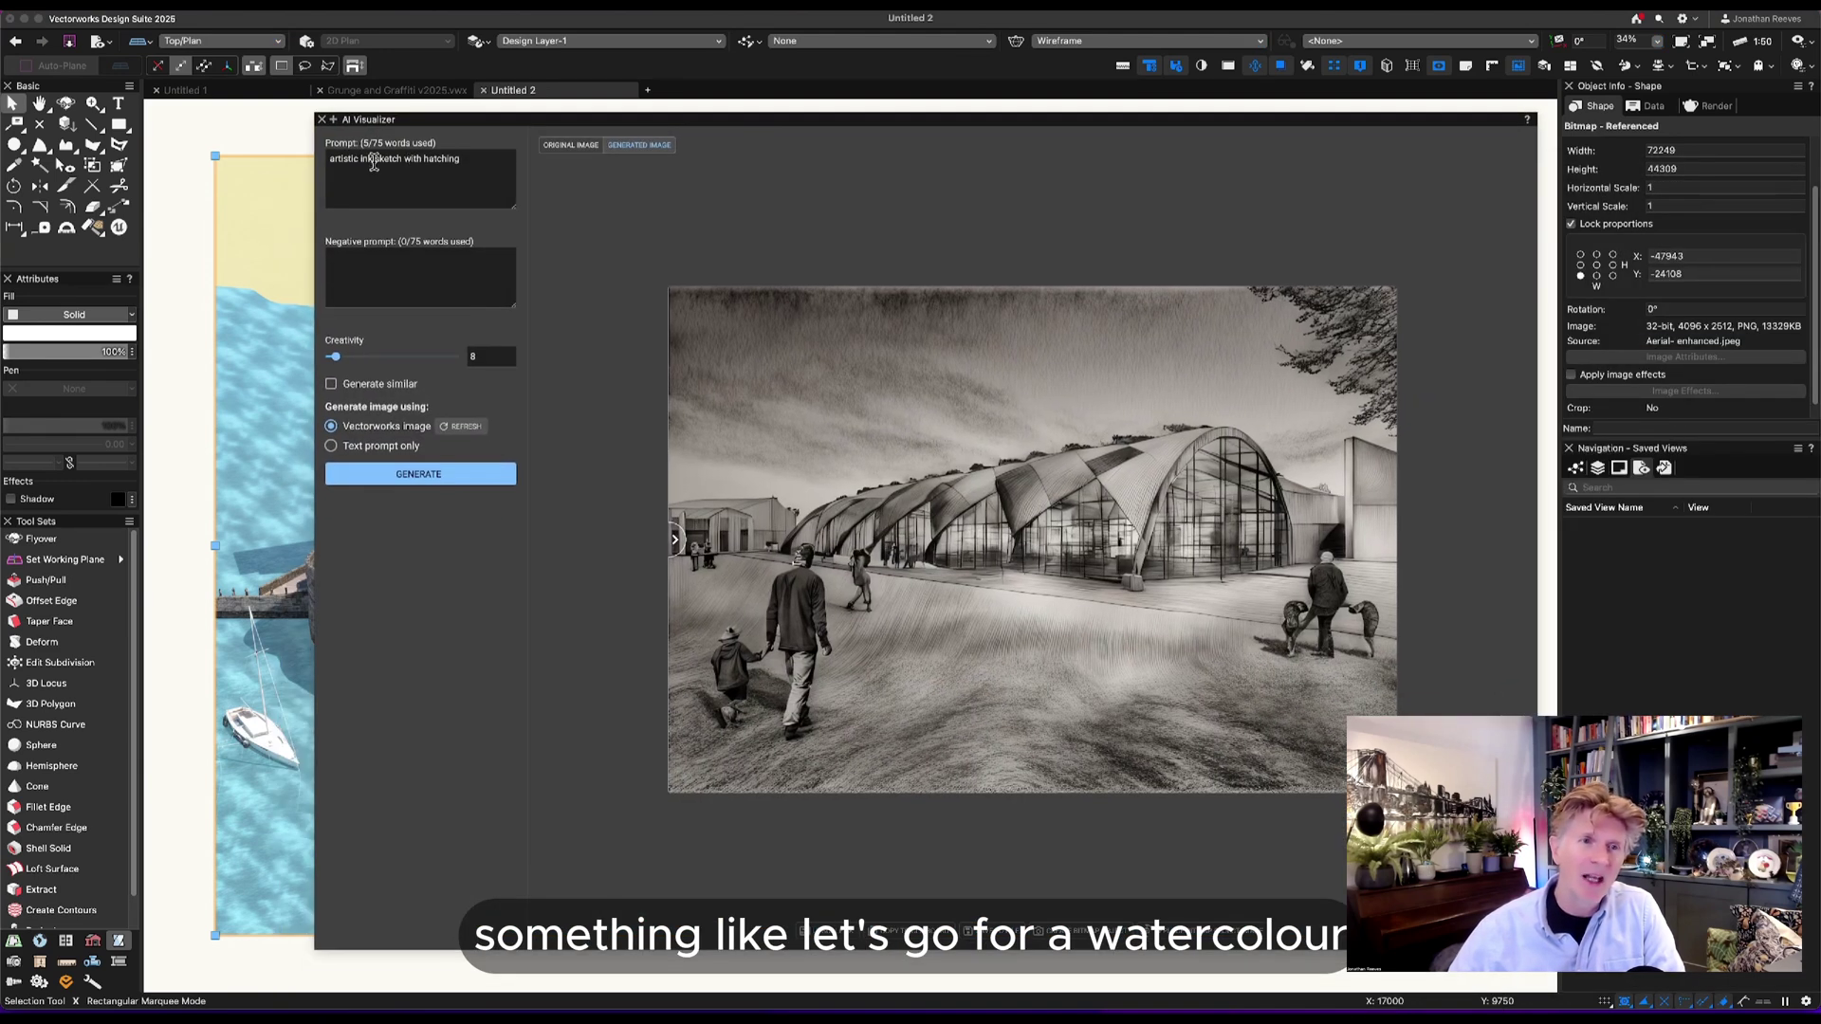
Change the prompt to 'watercolour painting sketchy style', fix the 'painting' typo, and generate.
left_click_drag(372, 158, 305, 159)
type("ercolo")
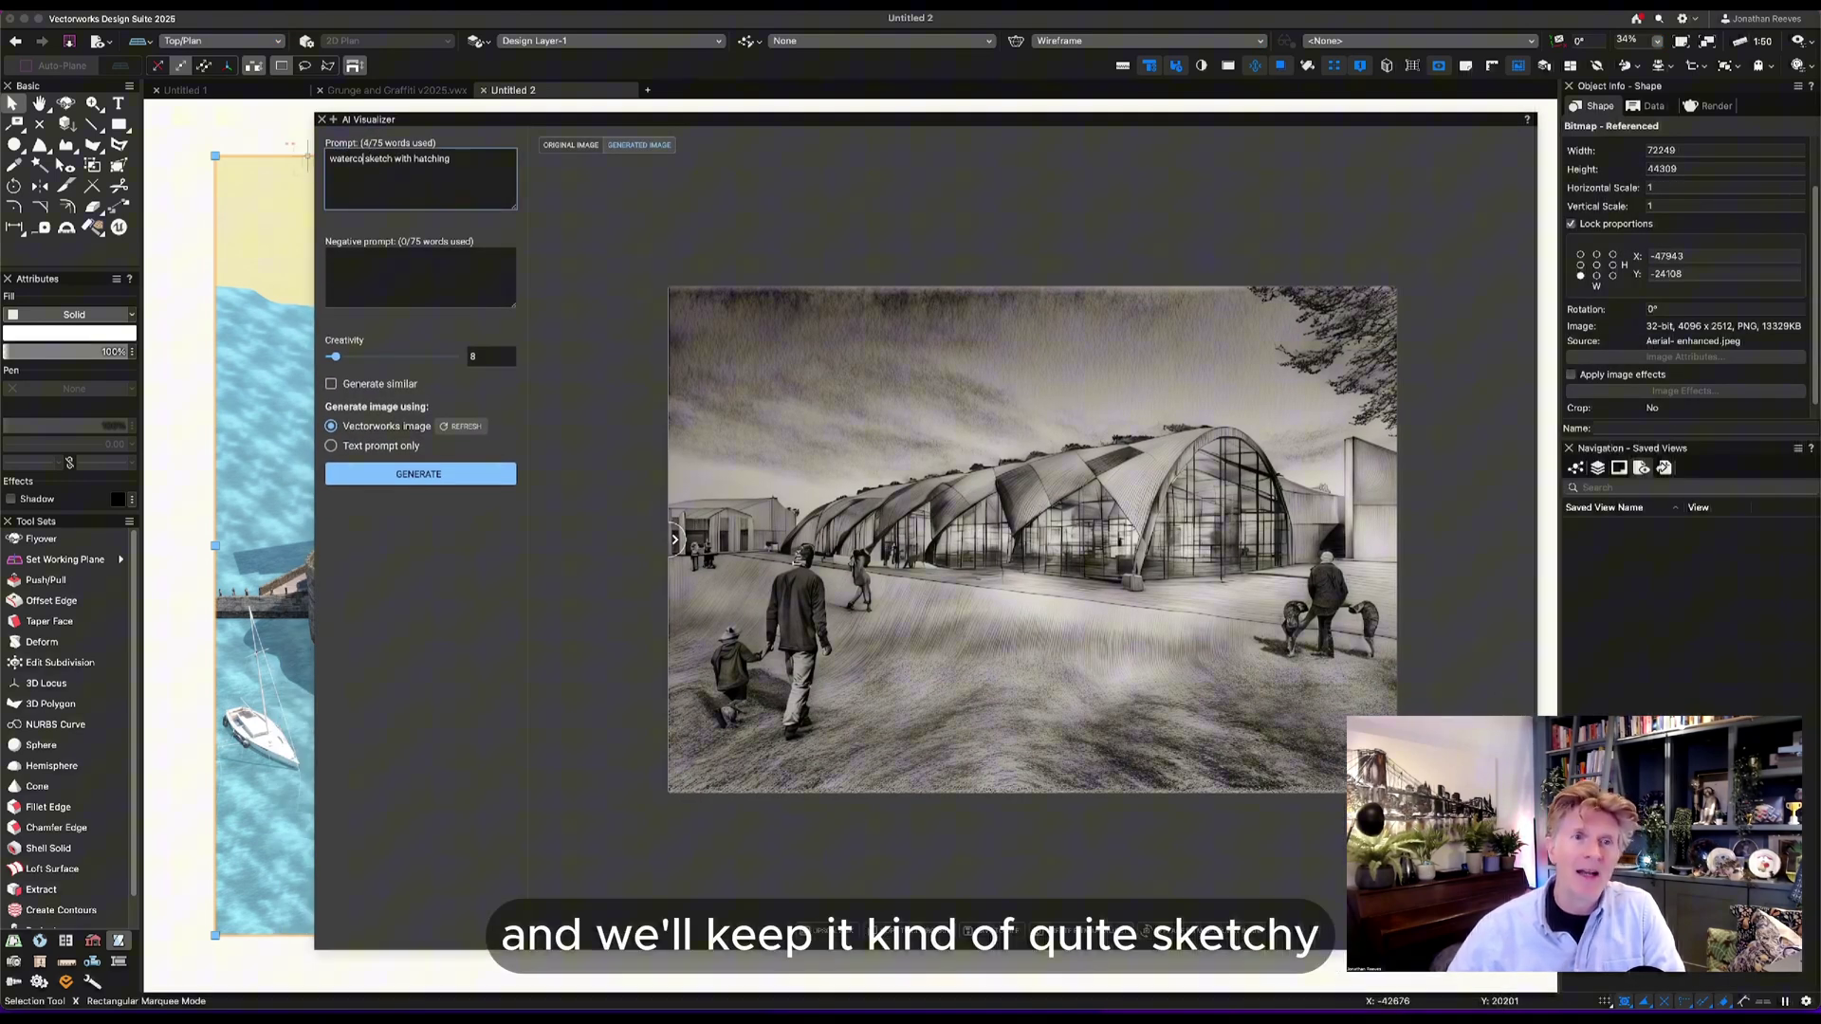
type("ur pa")
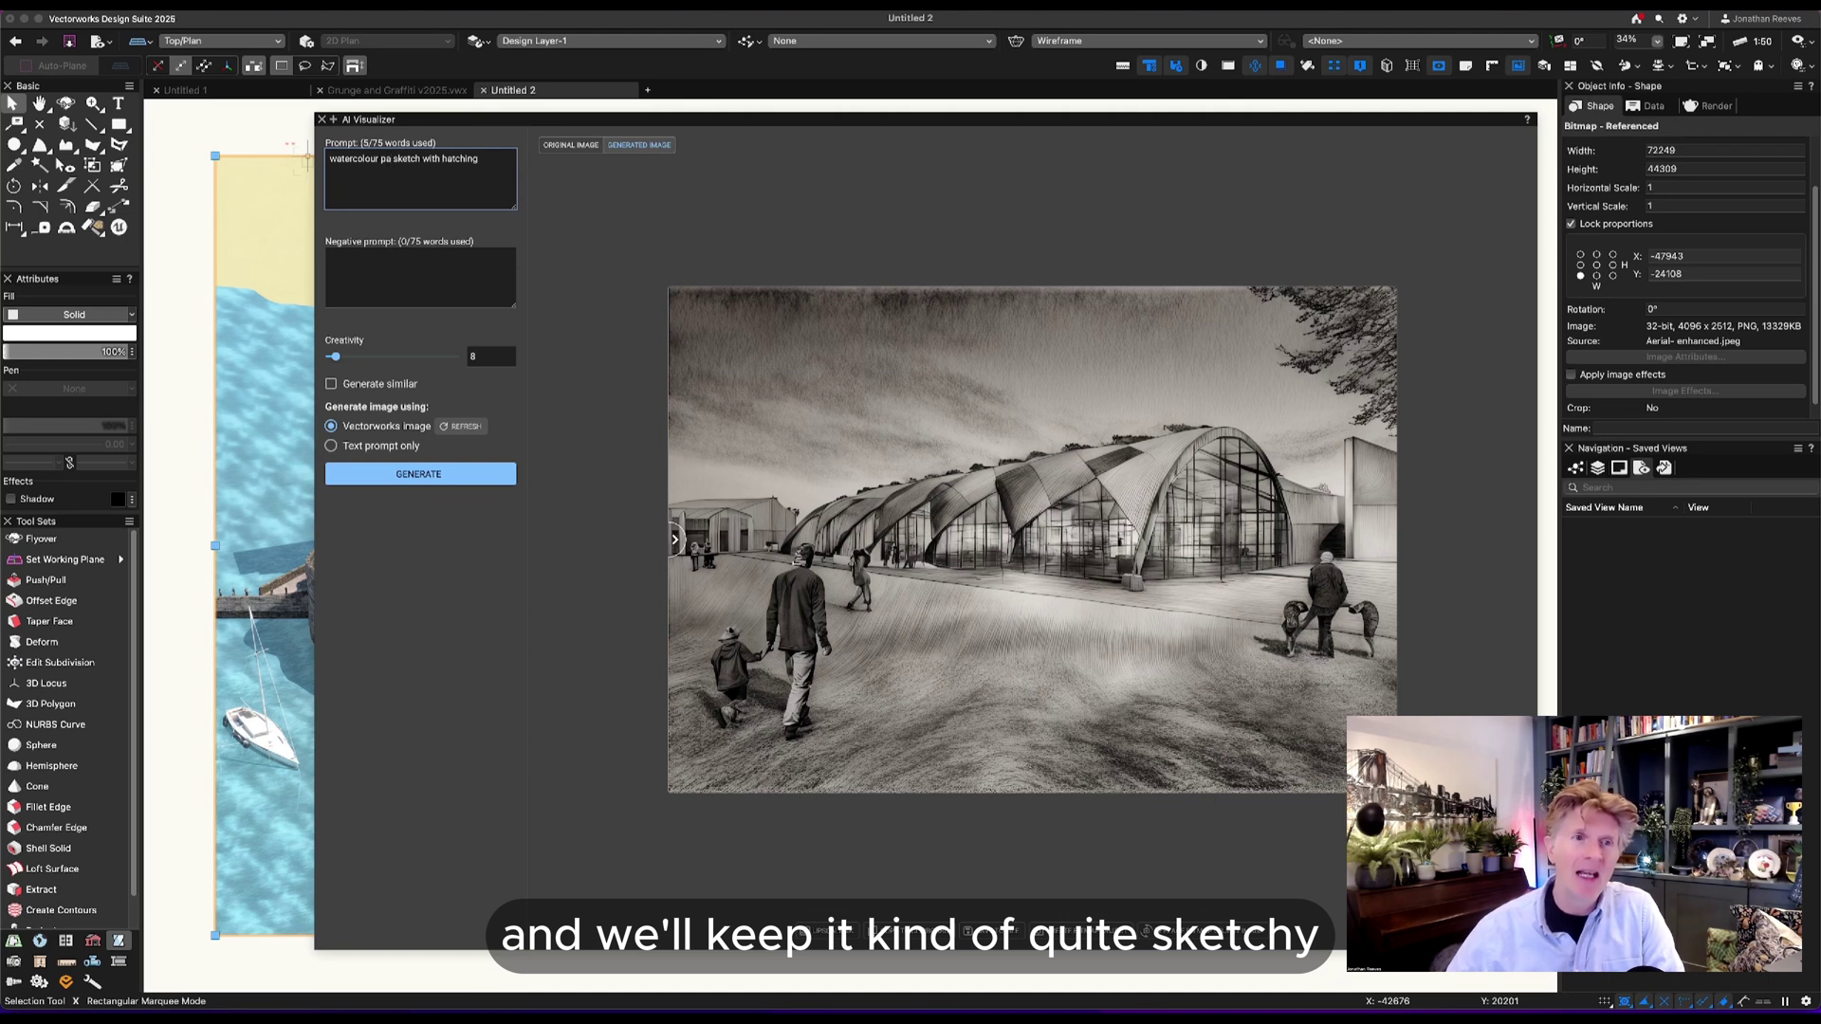
type("itng")
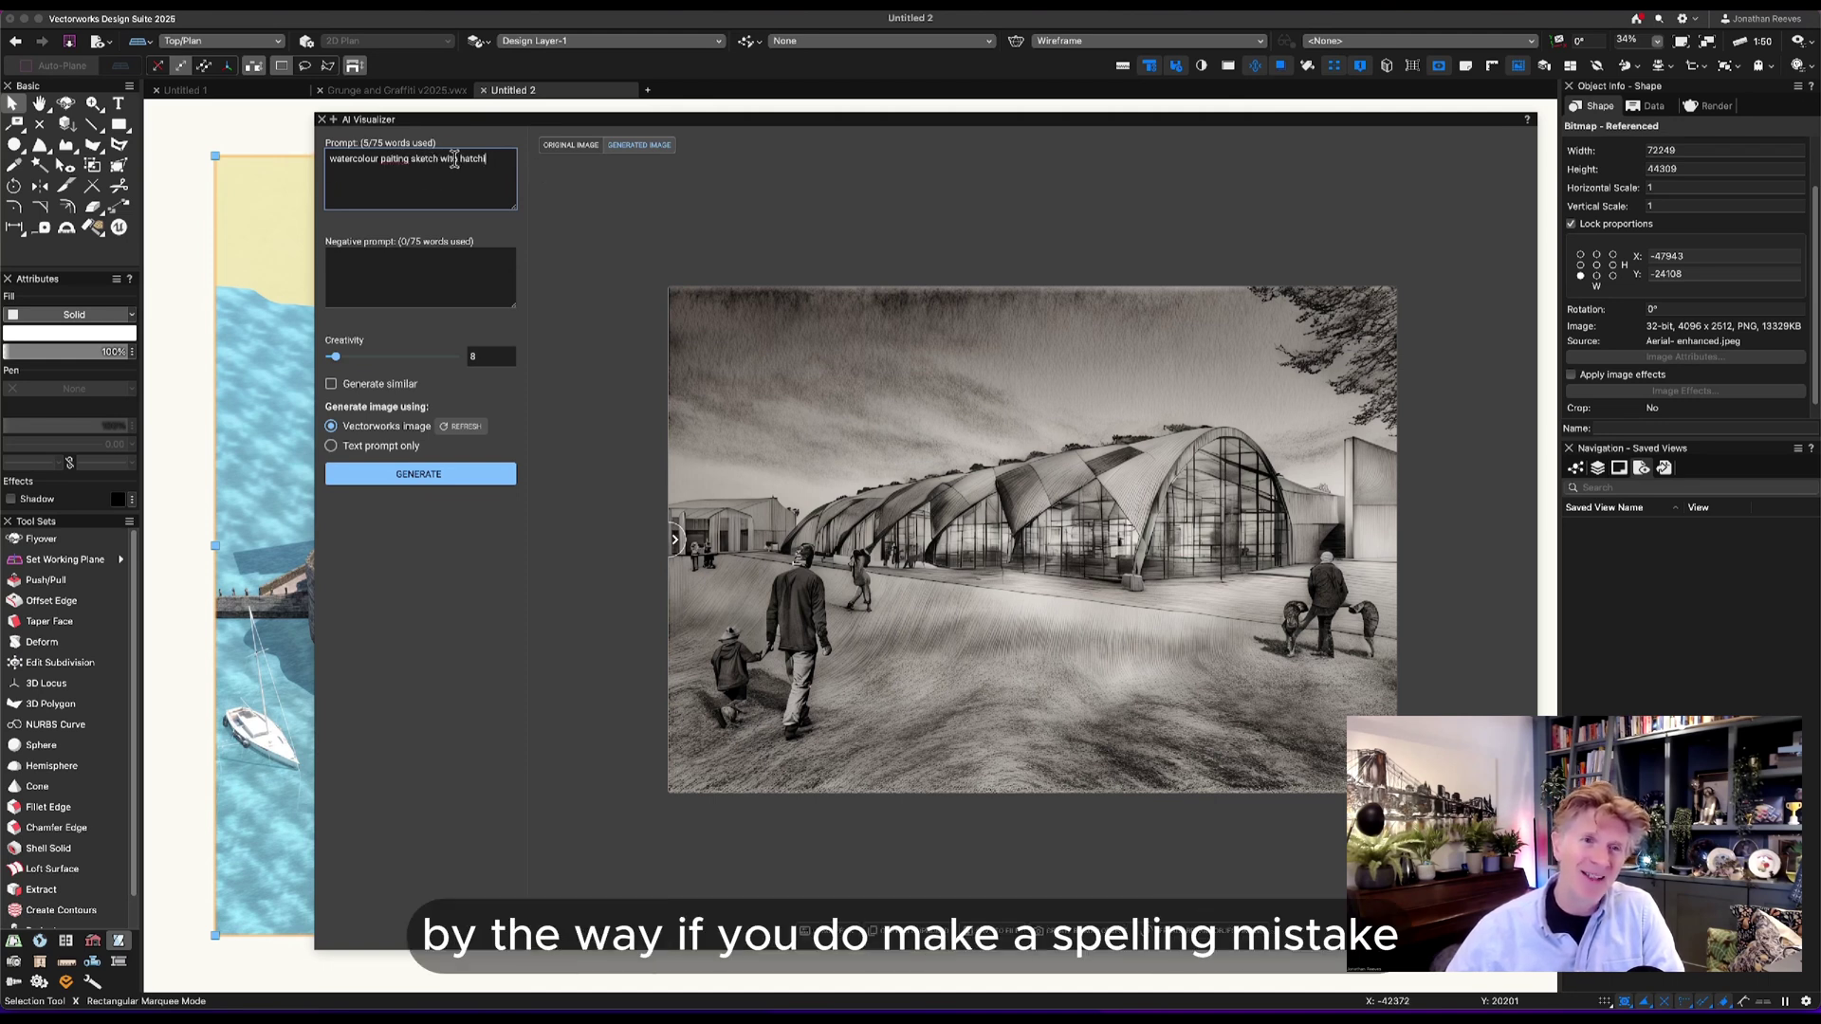
key("BackSpace")
key("BackSpace")
key("BackSpace")
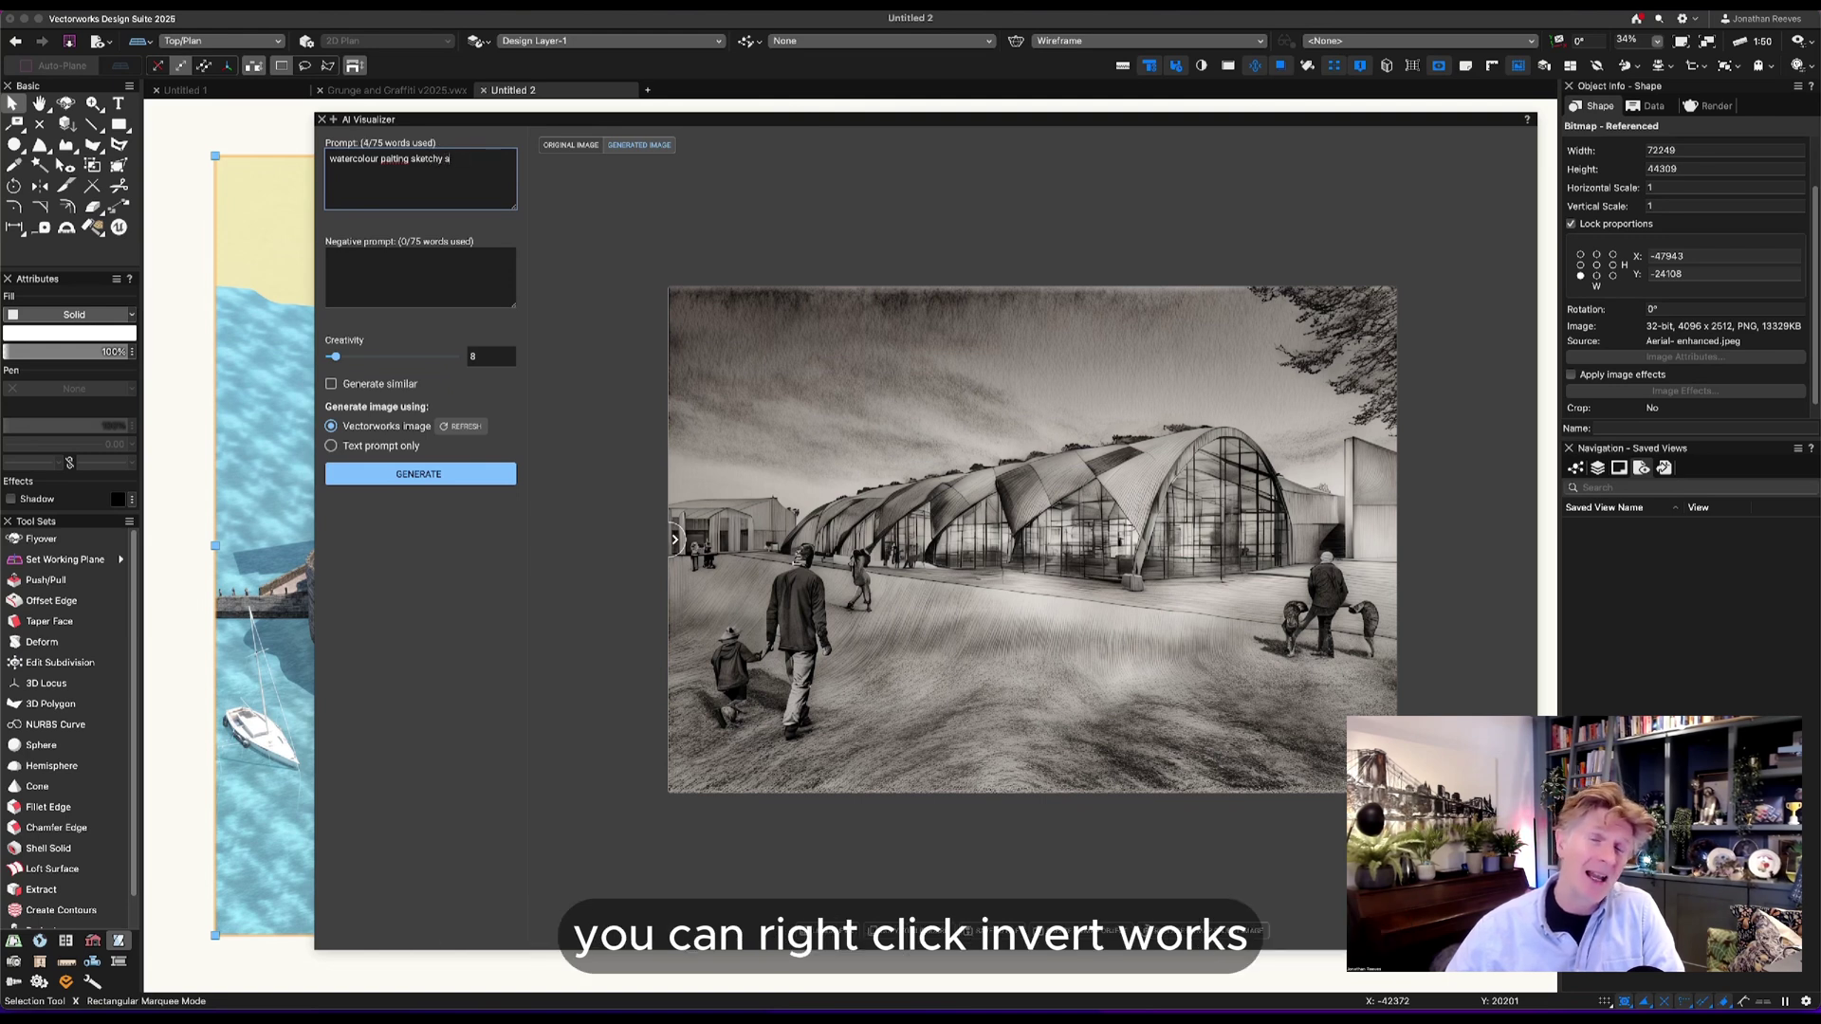
right_click(389, 159)
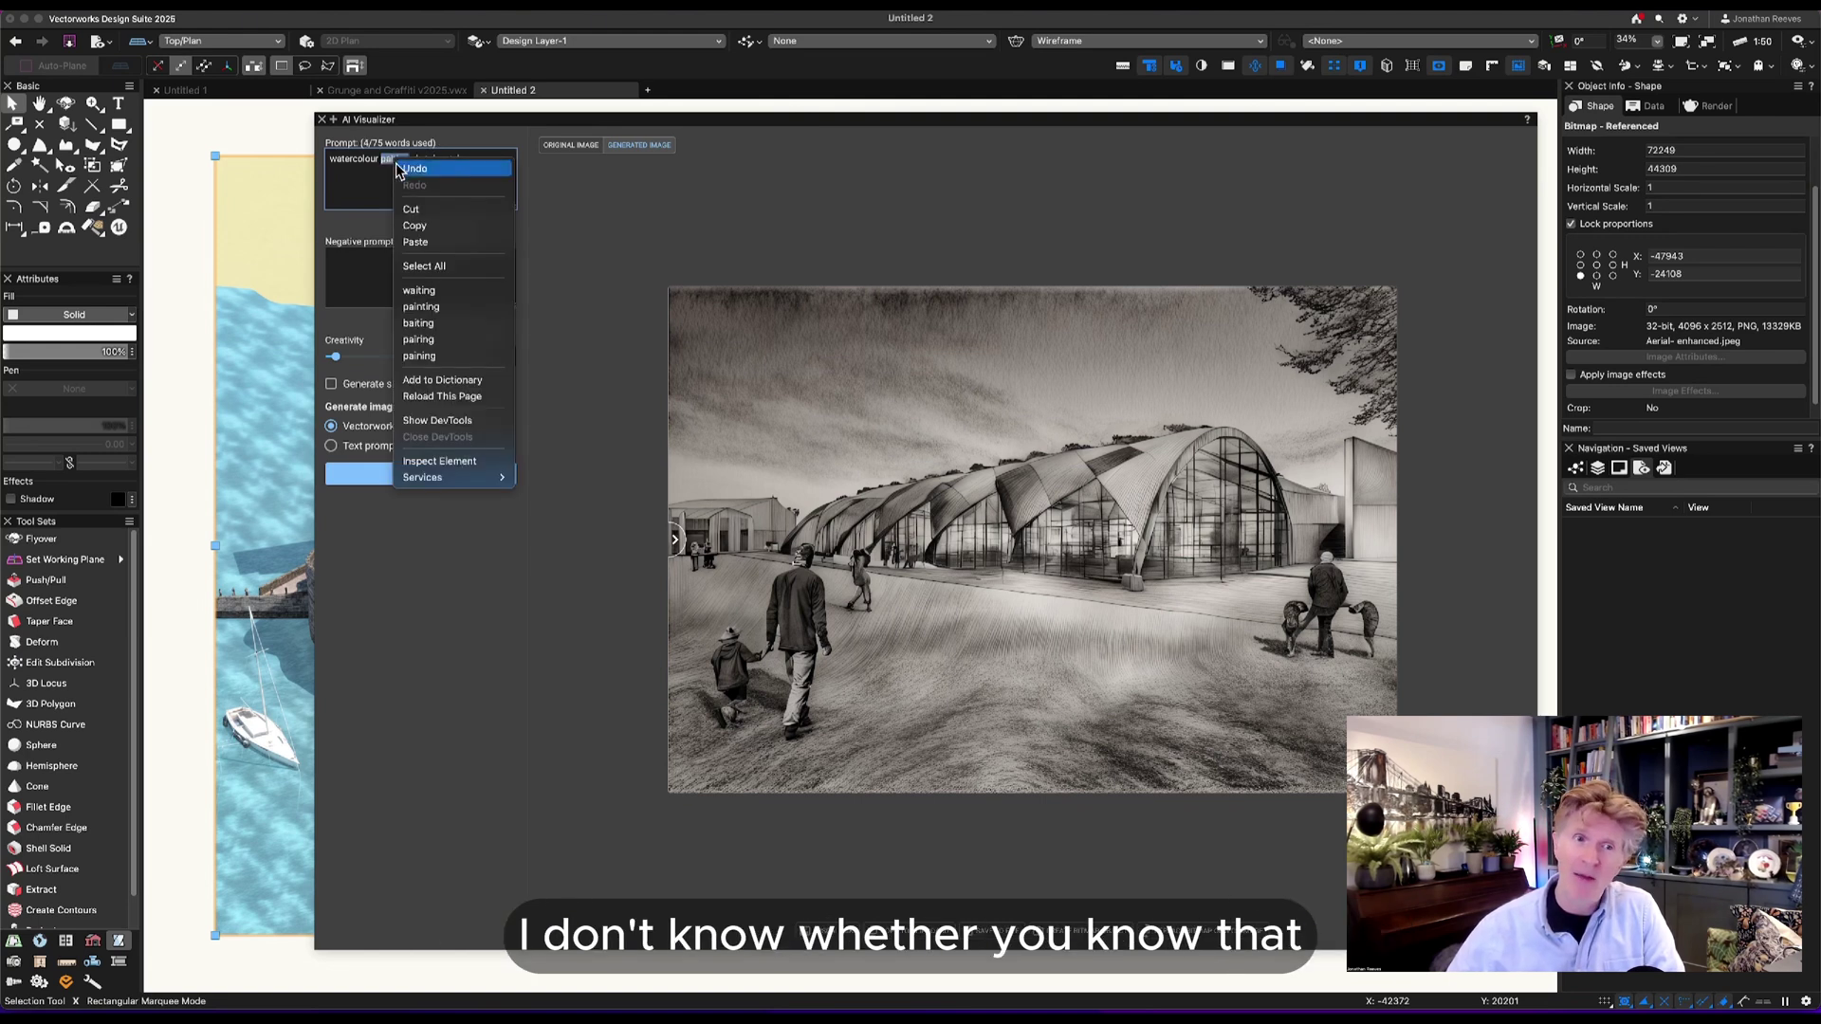
left_click(446, 297)
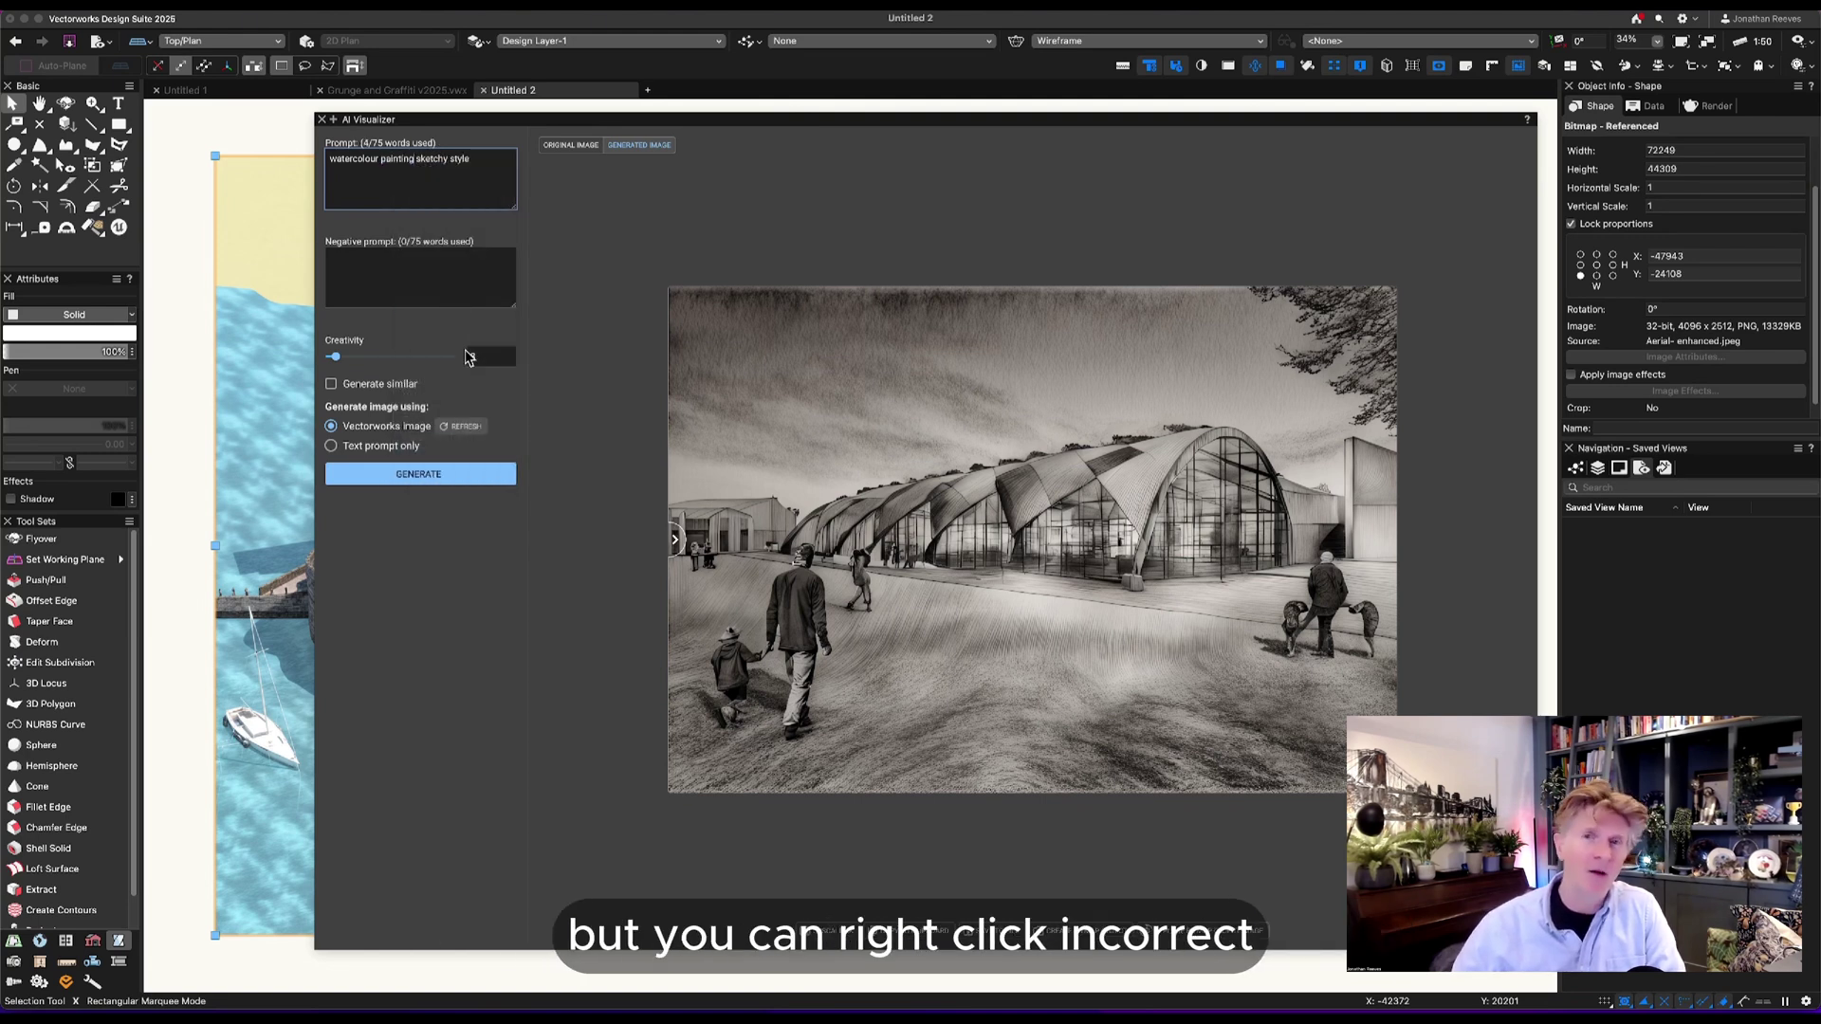
left_click(436, 475)
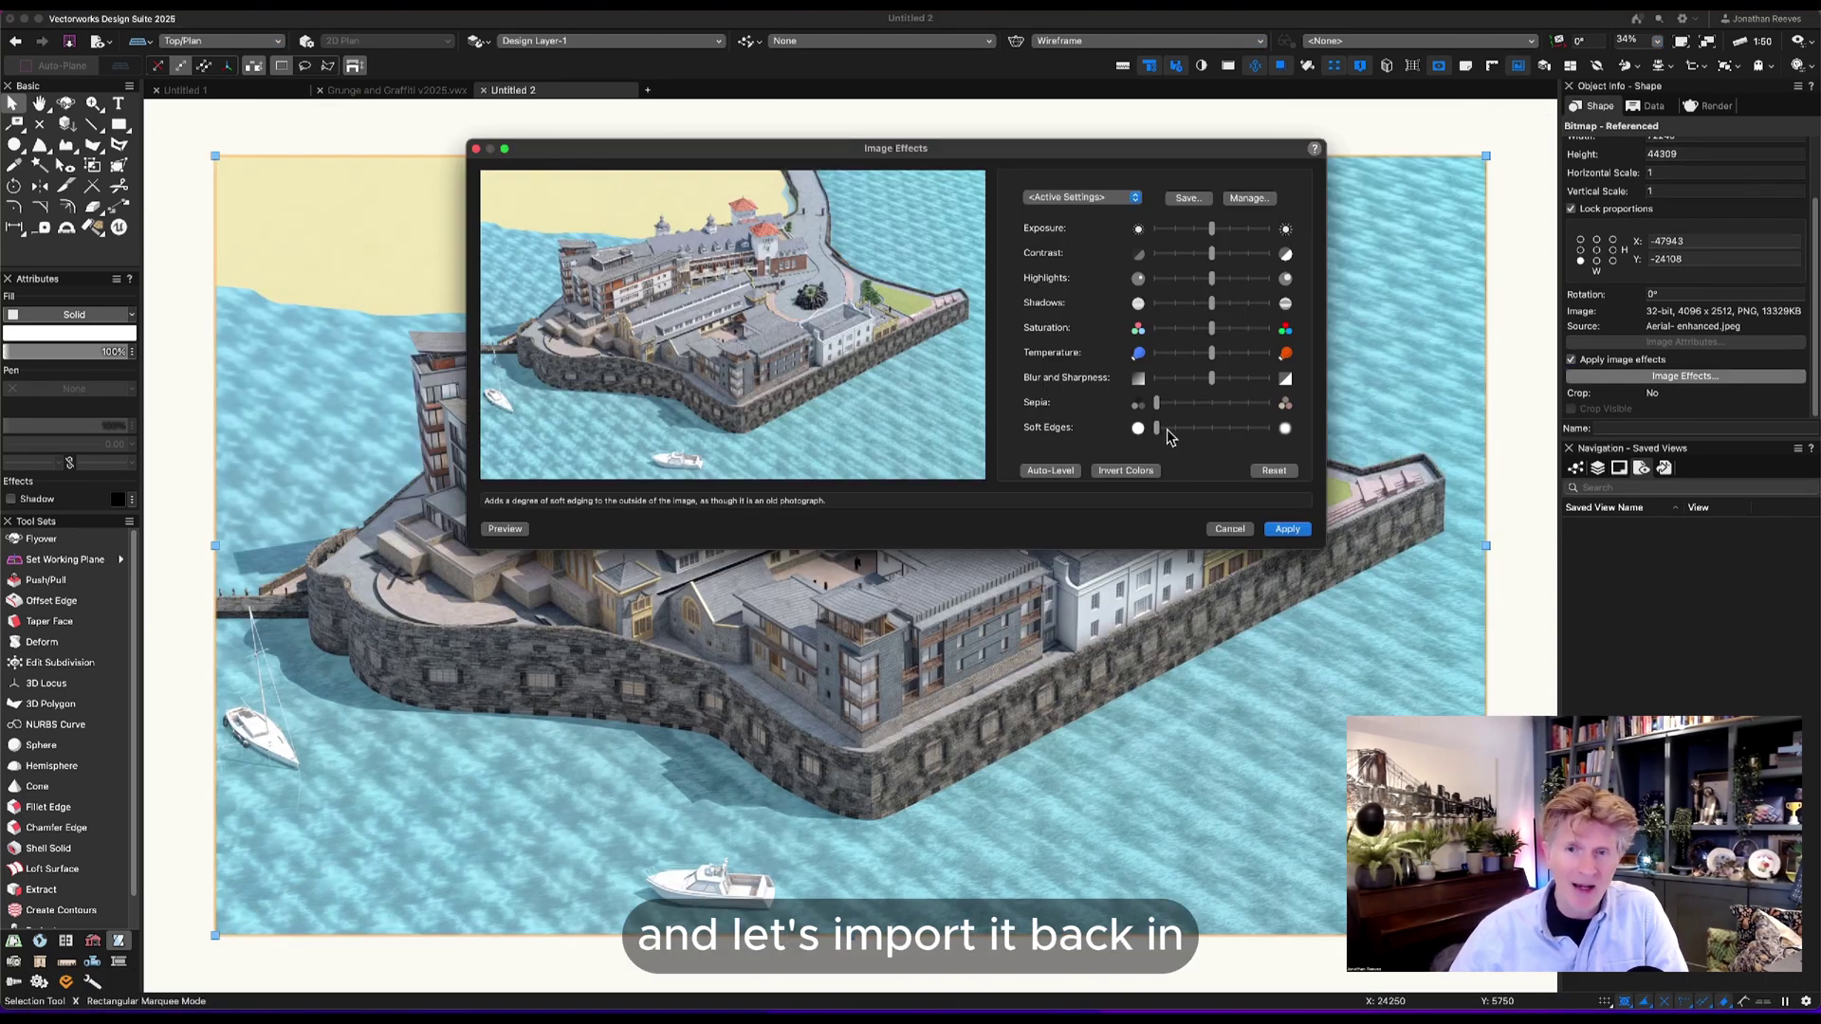
Give the aerial image soft edges and a sepia tone, then view the finished watercolour.
left_click_drag(1167, 430, 1252, 403)
left_click(1283, 529)
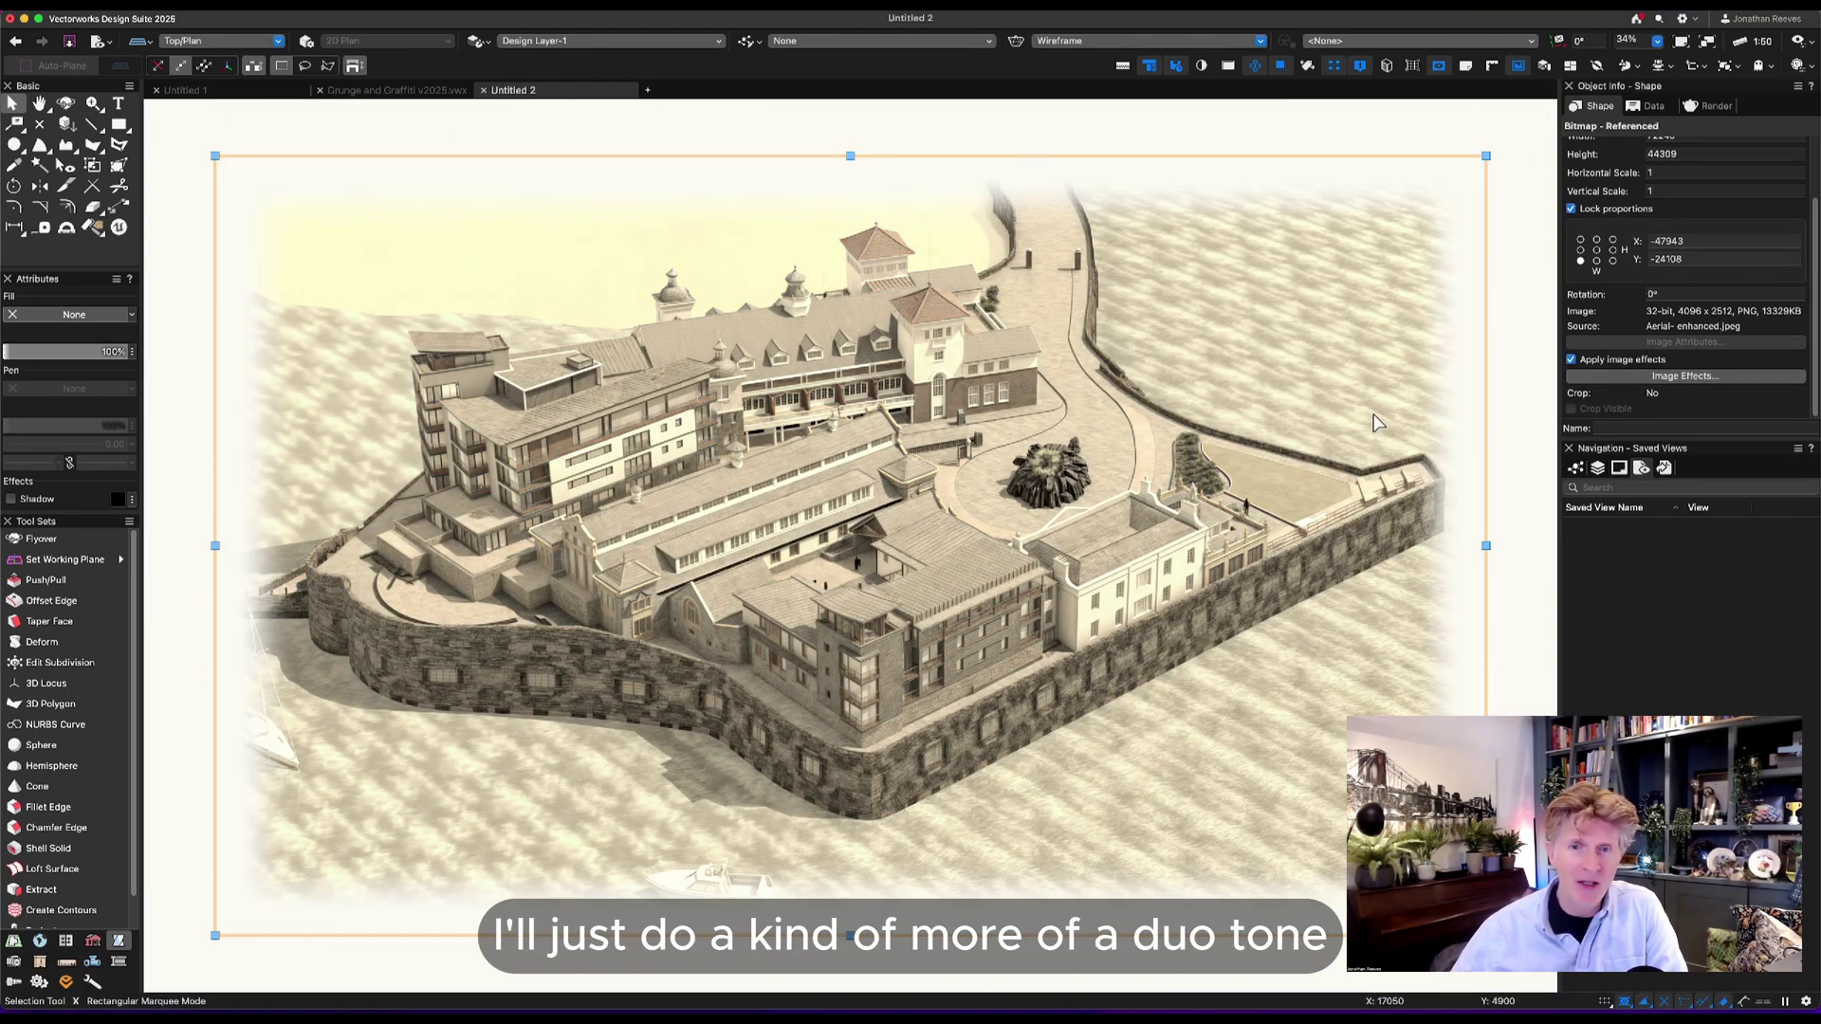
left_click_drag(711, 601, 488, 602)
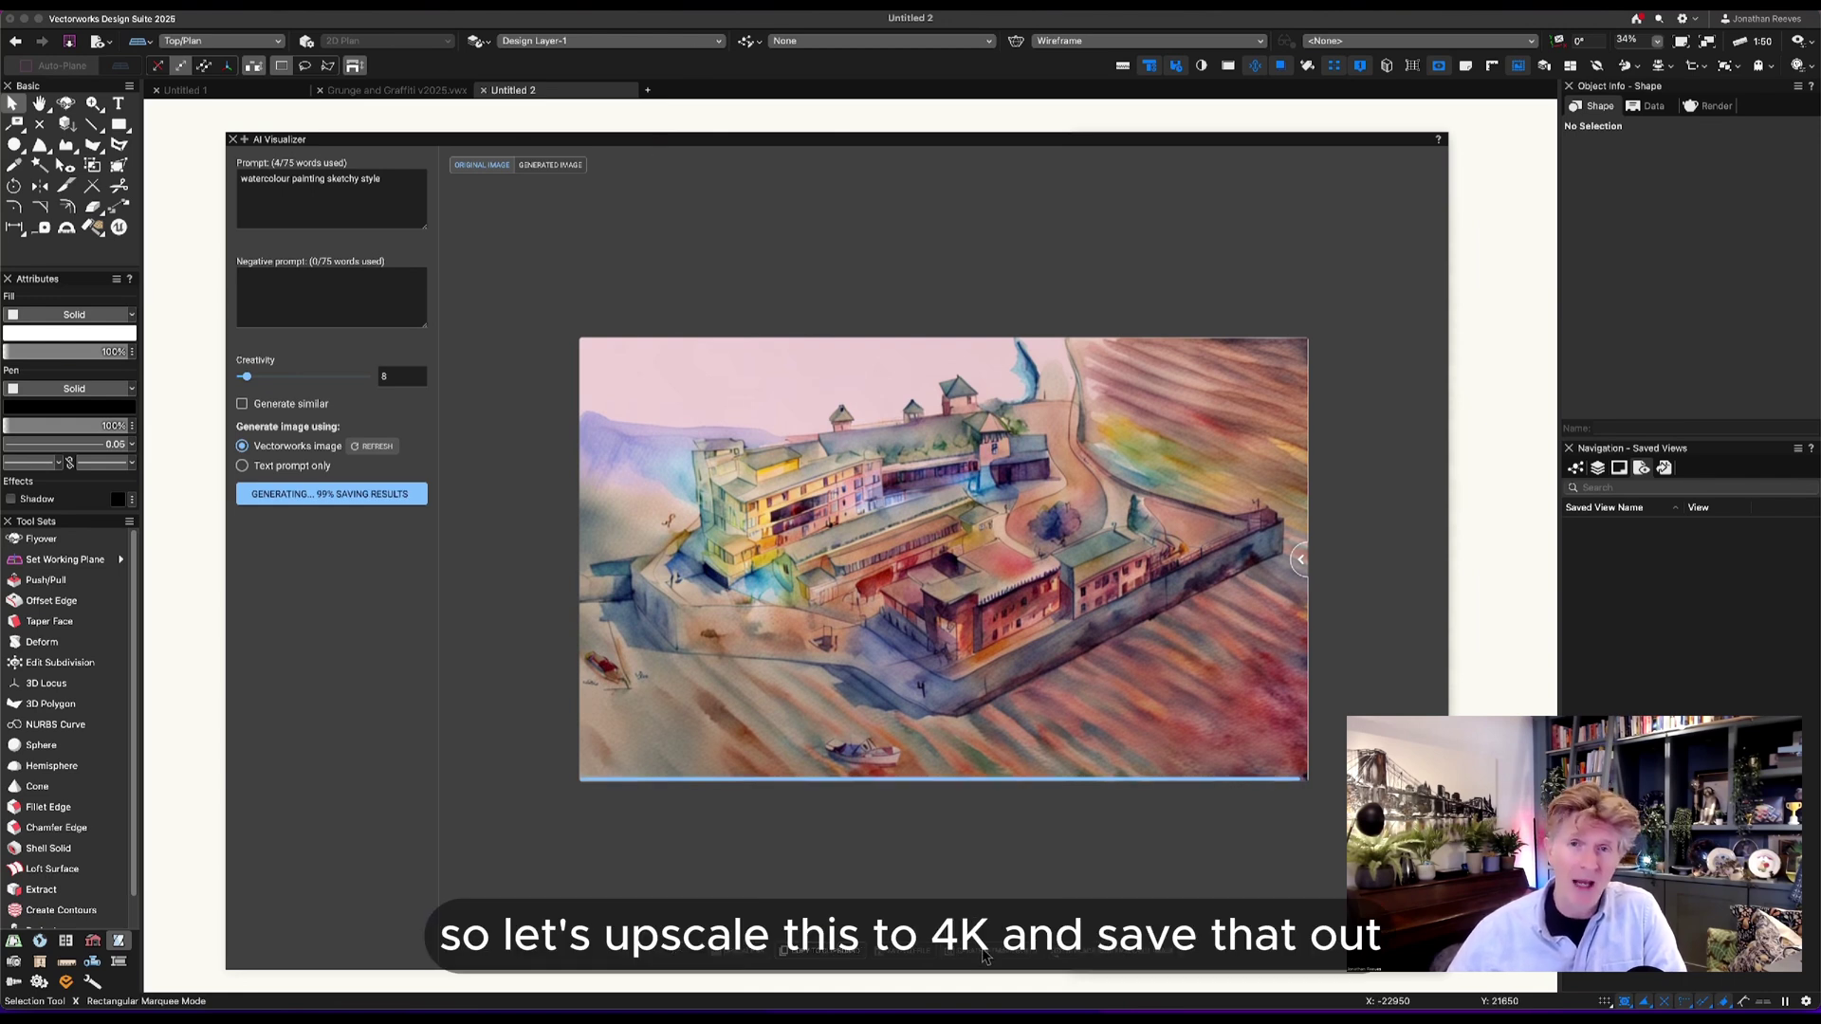
Save the watercolour render as a PNG and close the AI Visualizer.
left_click(917, 958)
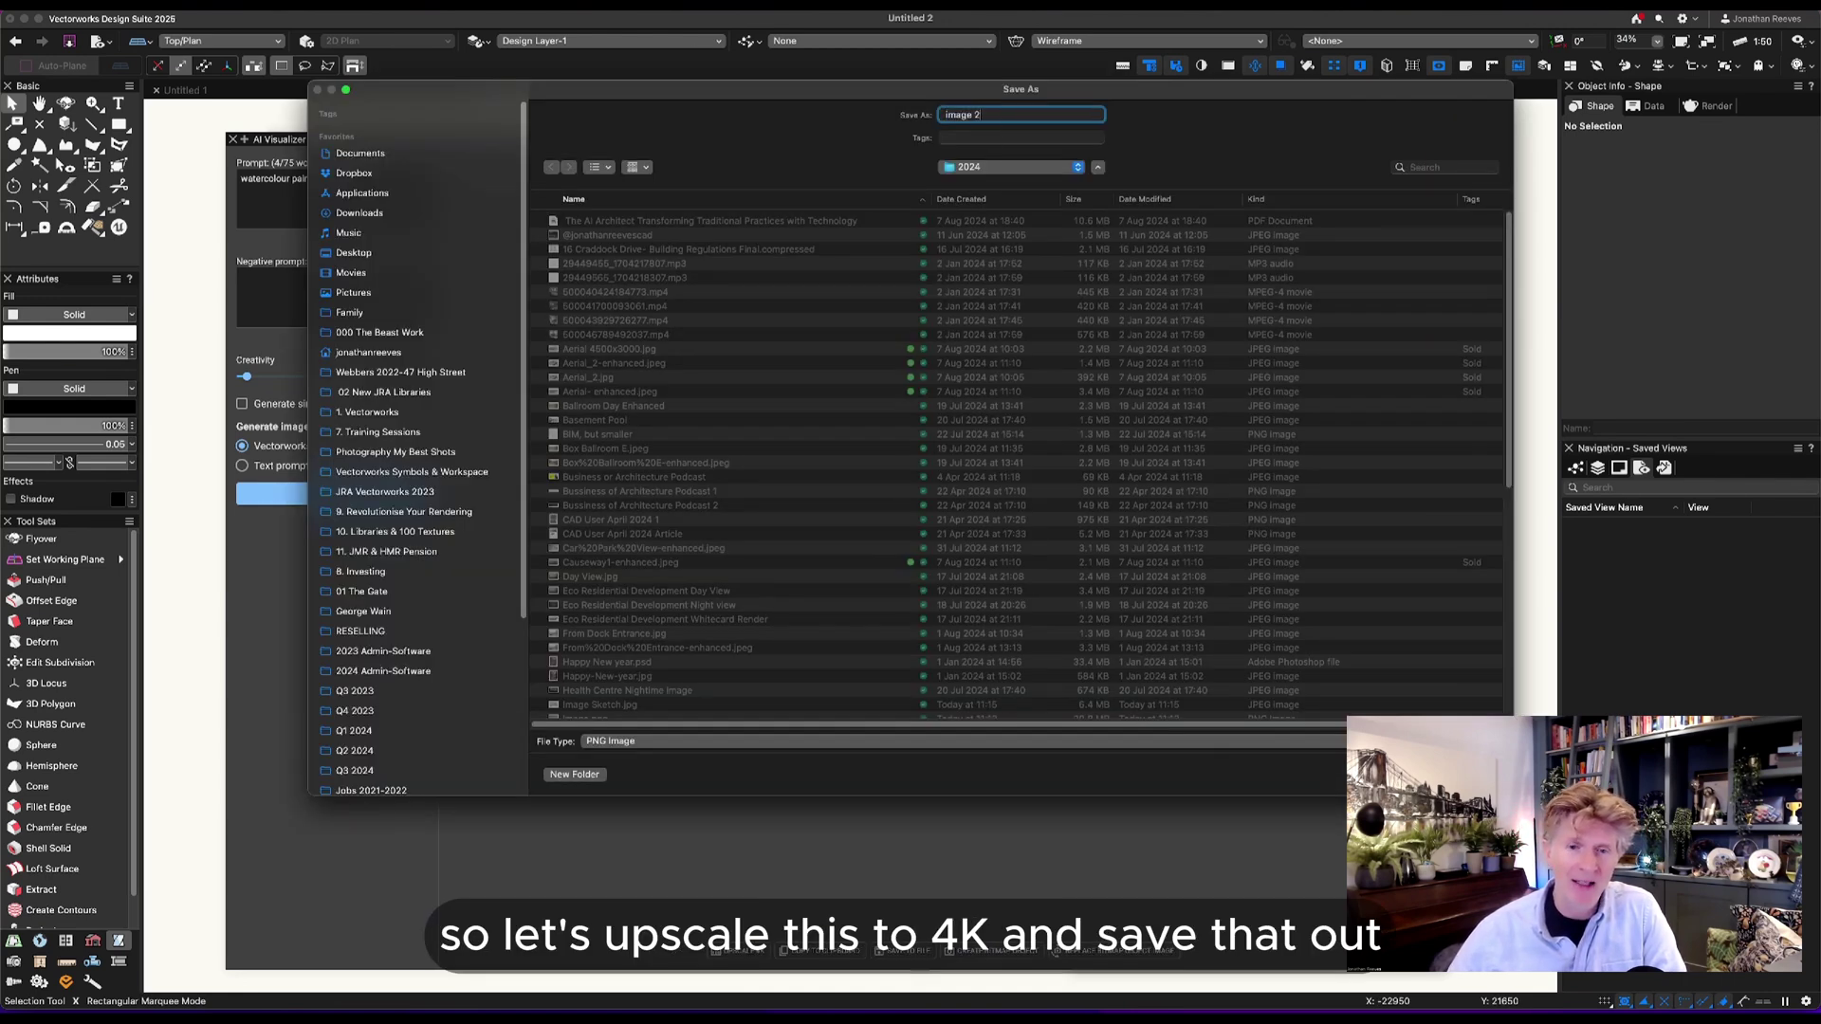
key("Return")
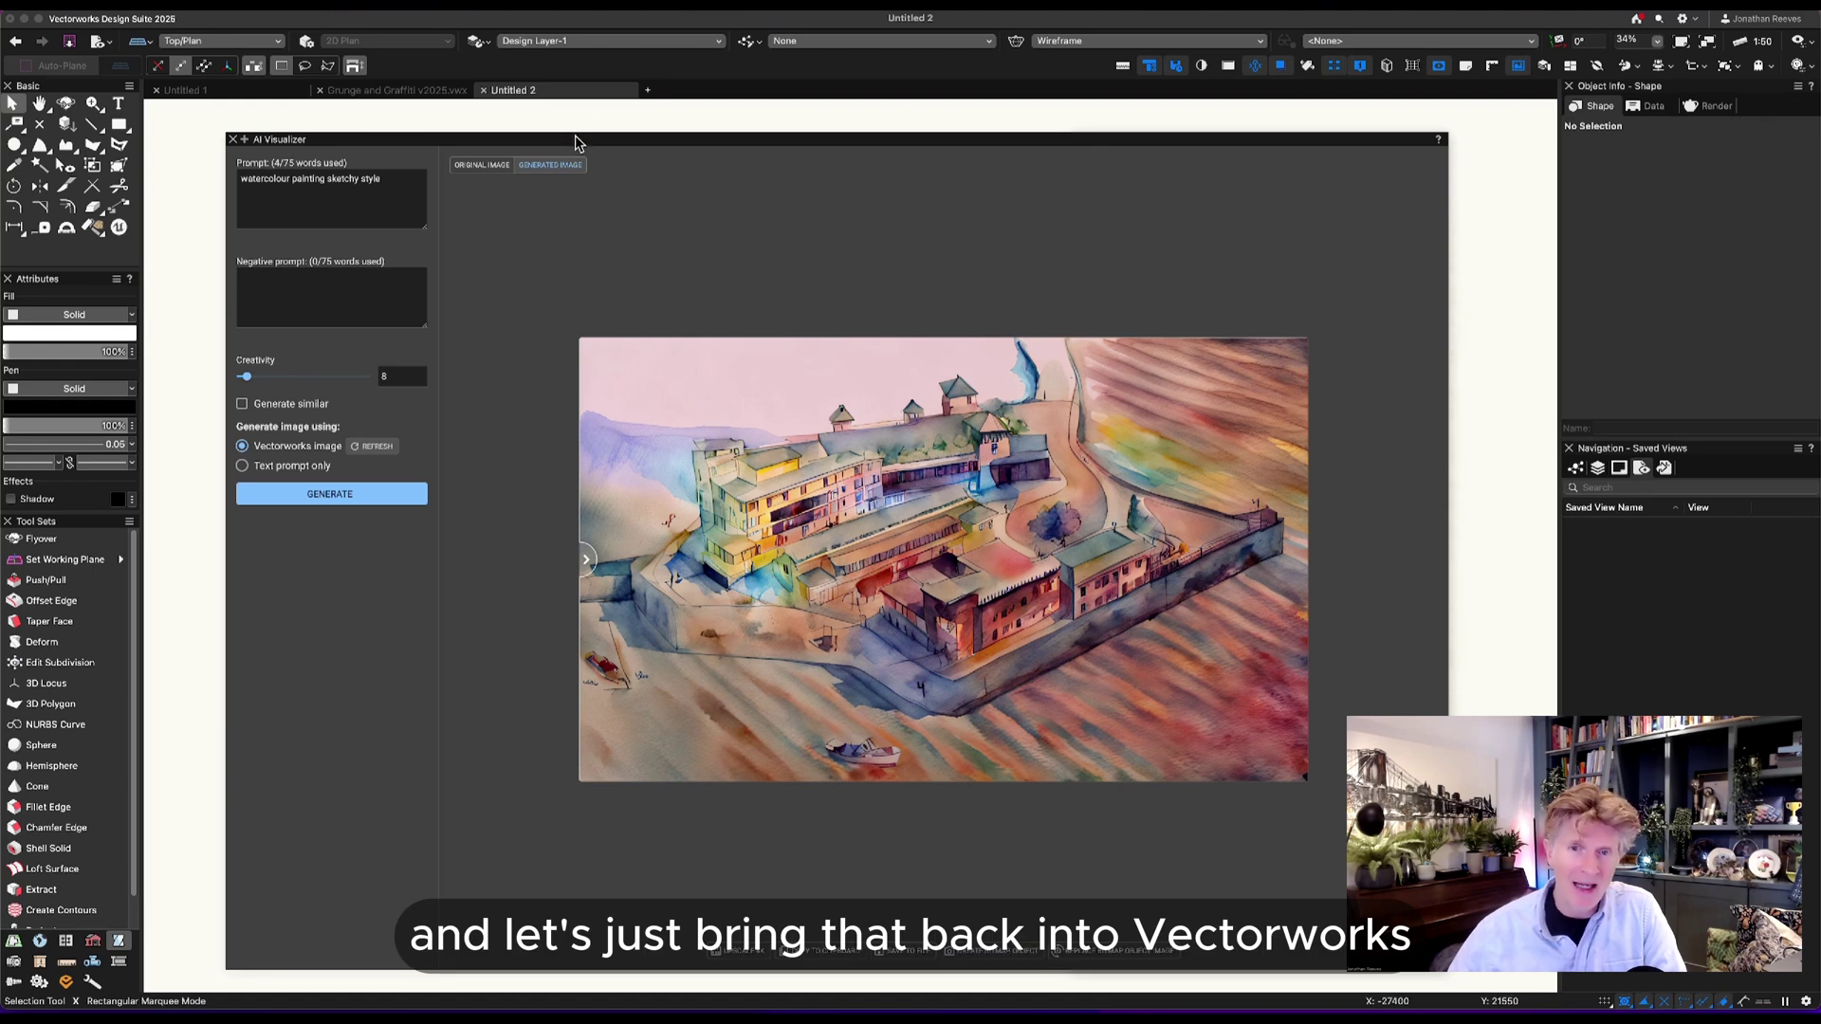
key("Escape")
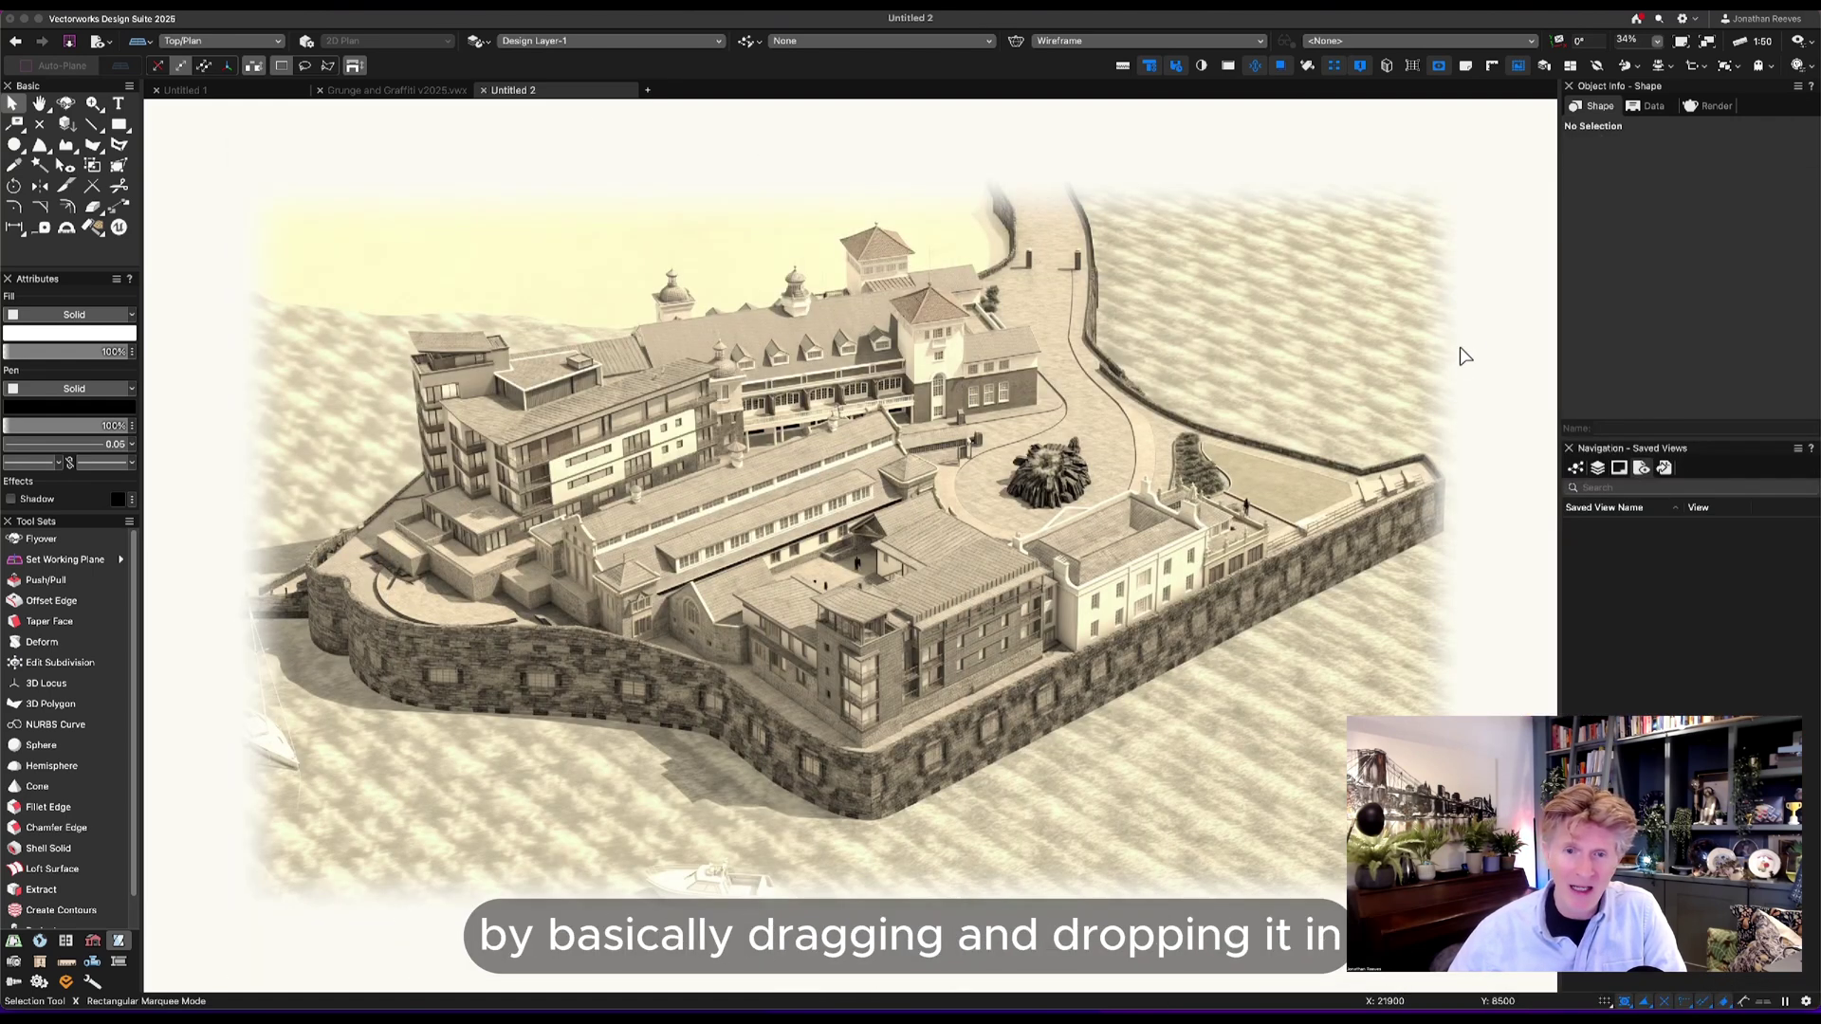
Place the watercolour PNG in the drawing, aligning its top-left corner with the aerial image.
left_click_drag(1483, 333, 887, 414)
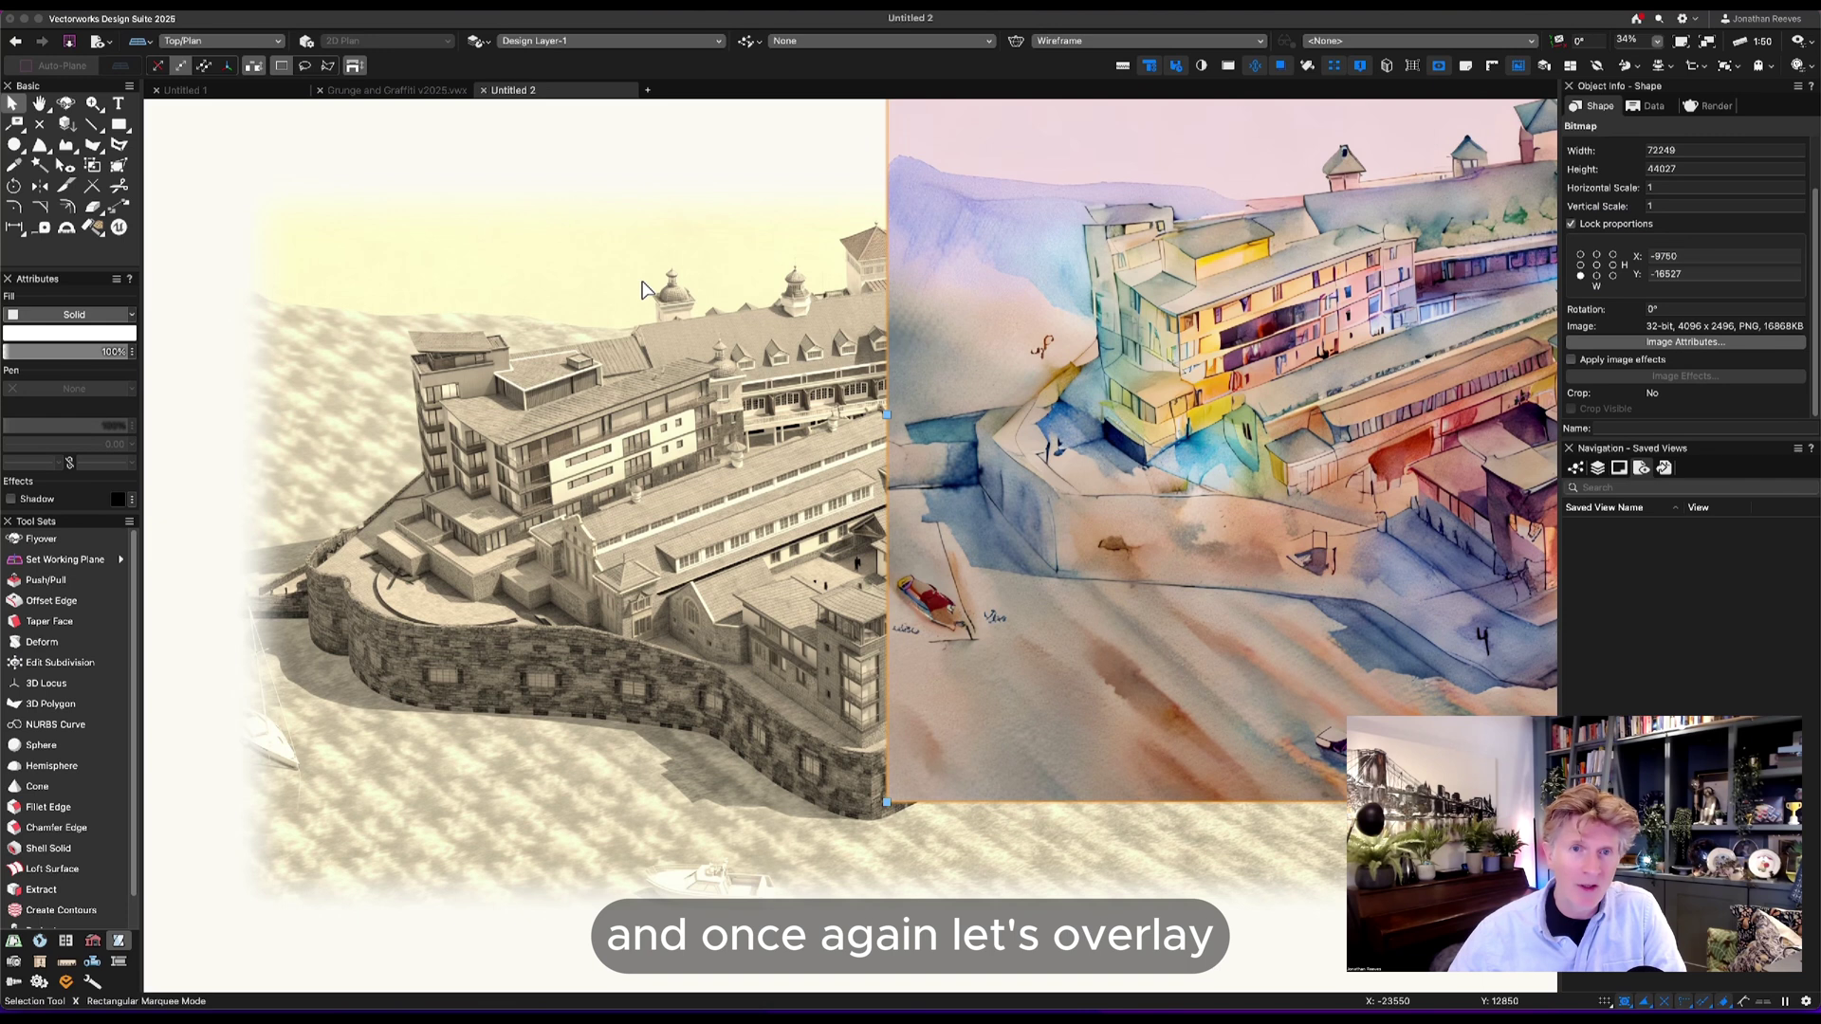
scroll(643, 288, "down", 3)
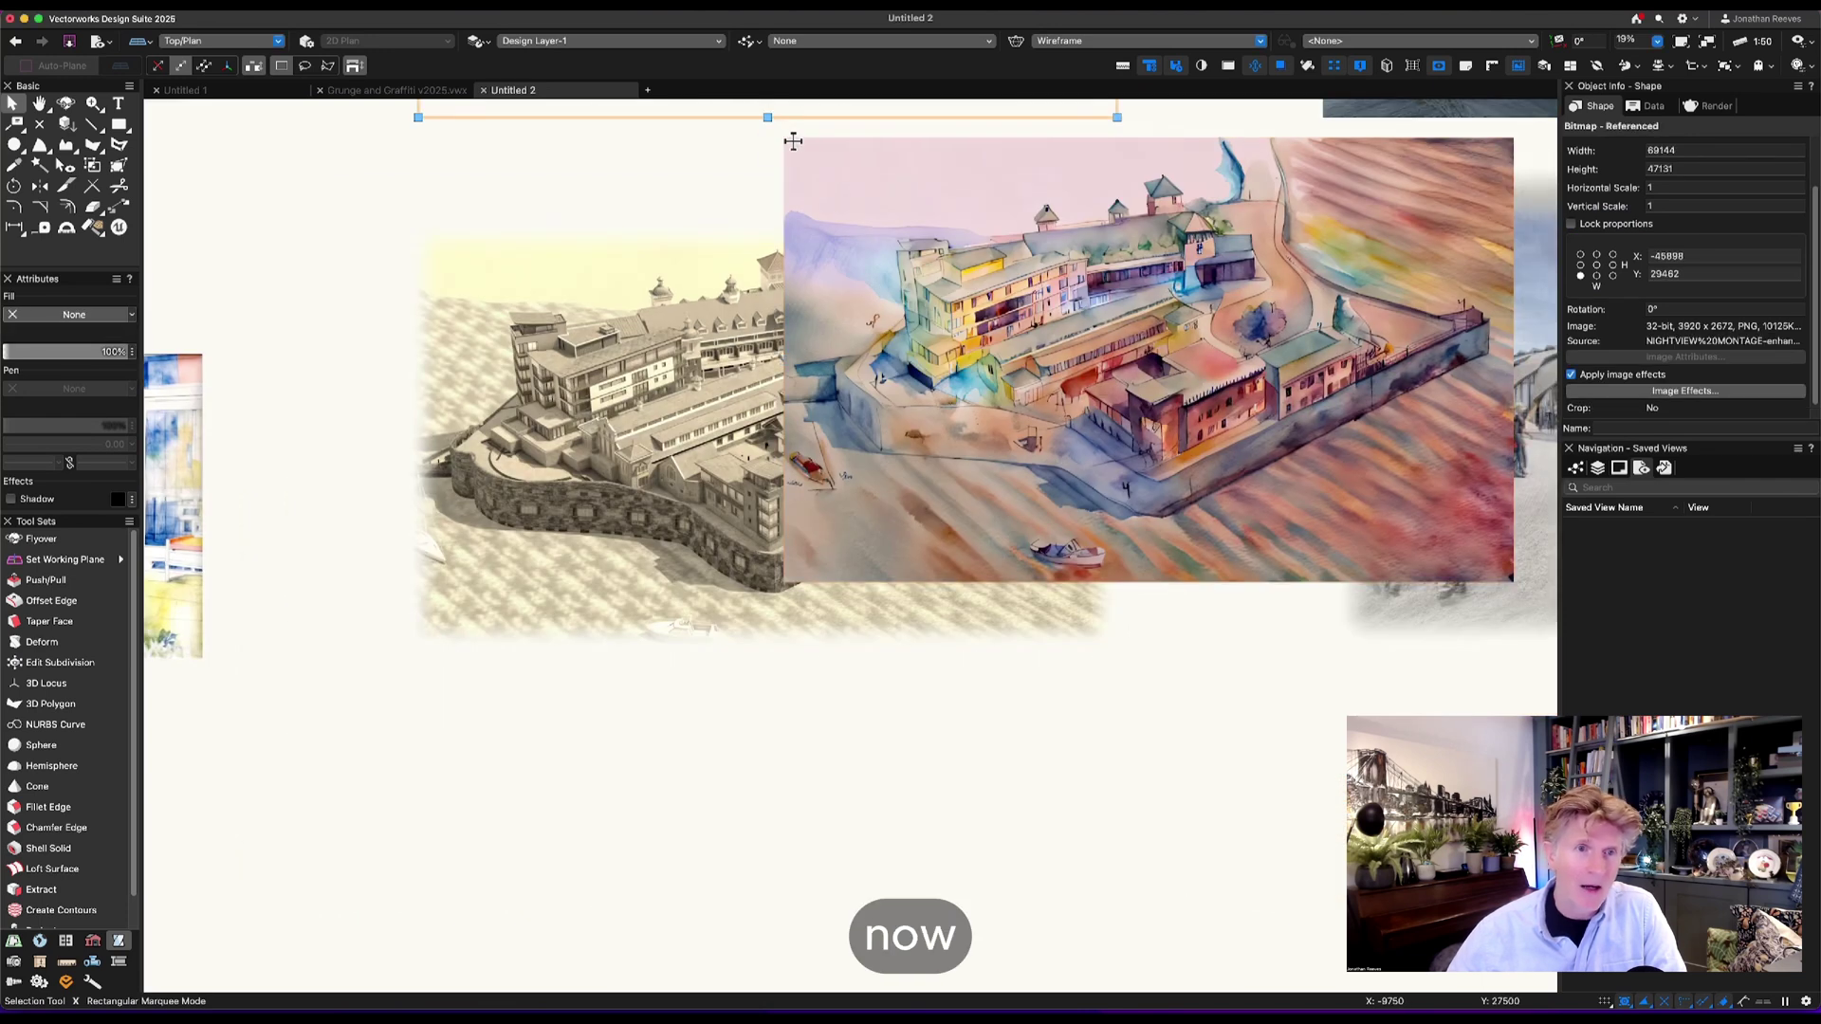
left_click(786, 139)
mouse_move(787, 140)
left_mouse_down()
mouse_move(459, 174)
mouse_move(450, 209)
left_mouse_up()
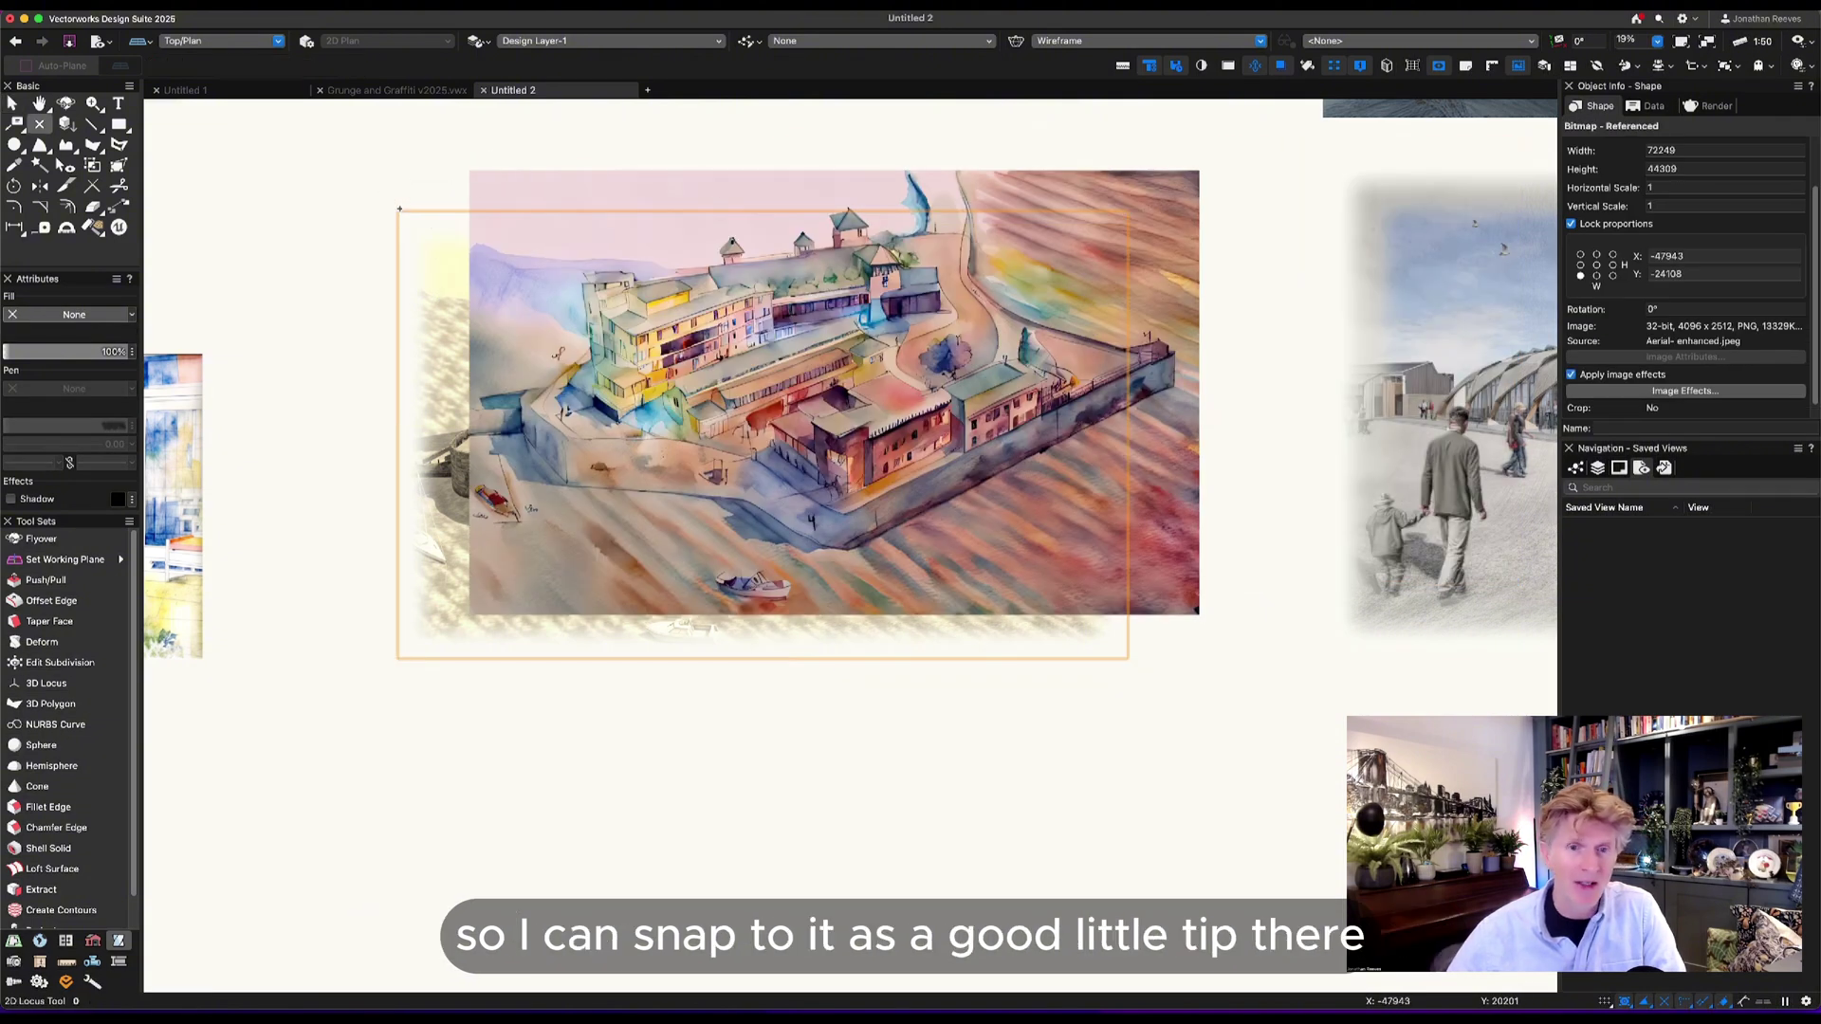
left_click(429, 186)
left_click_drag(472, 172, 397, 199)
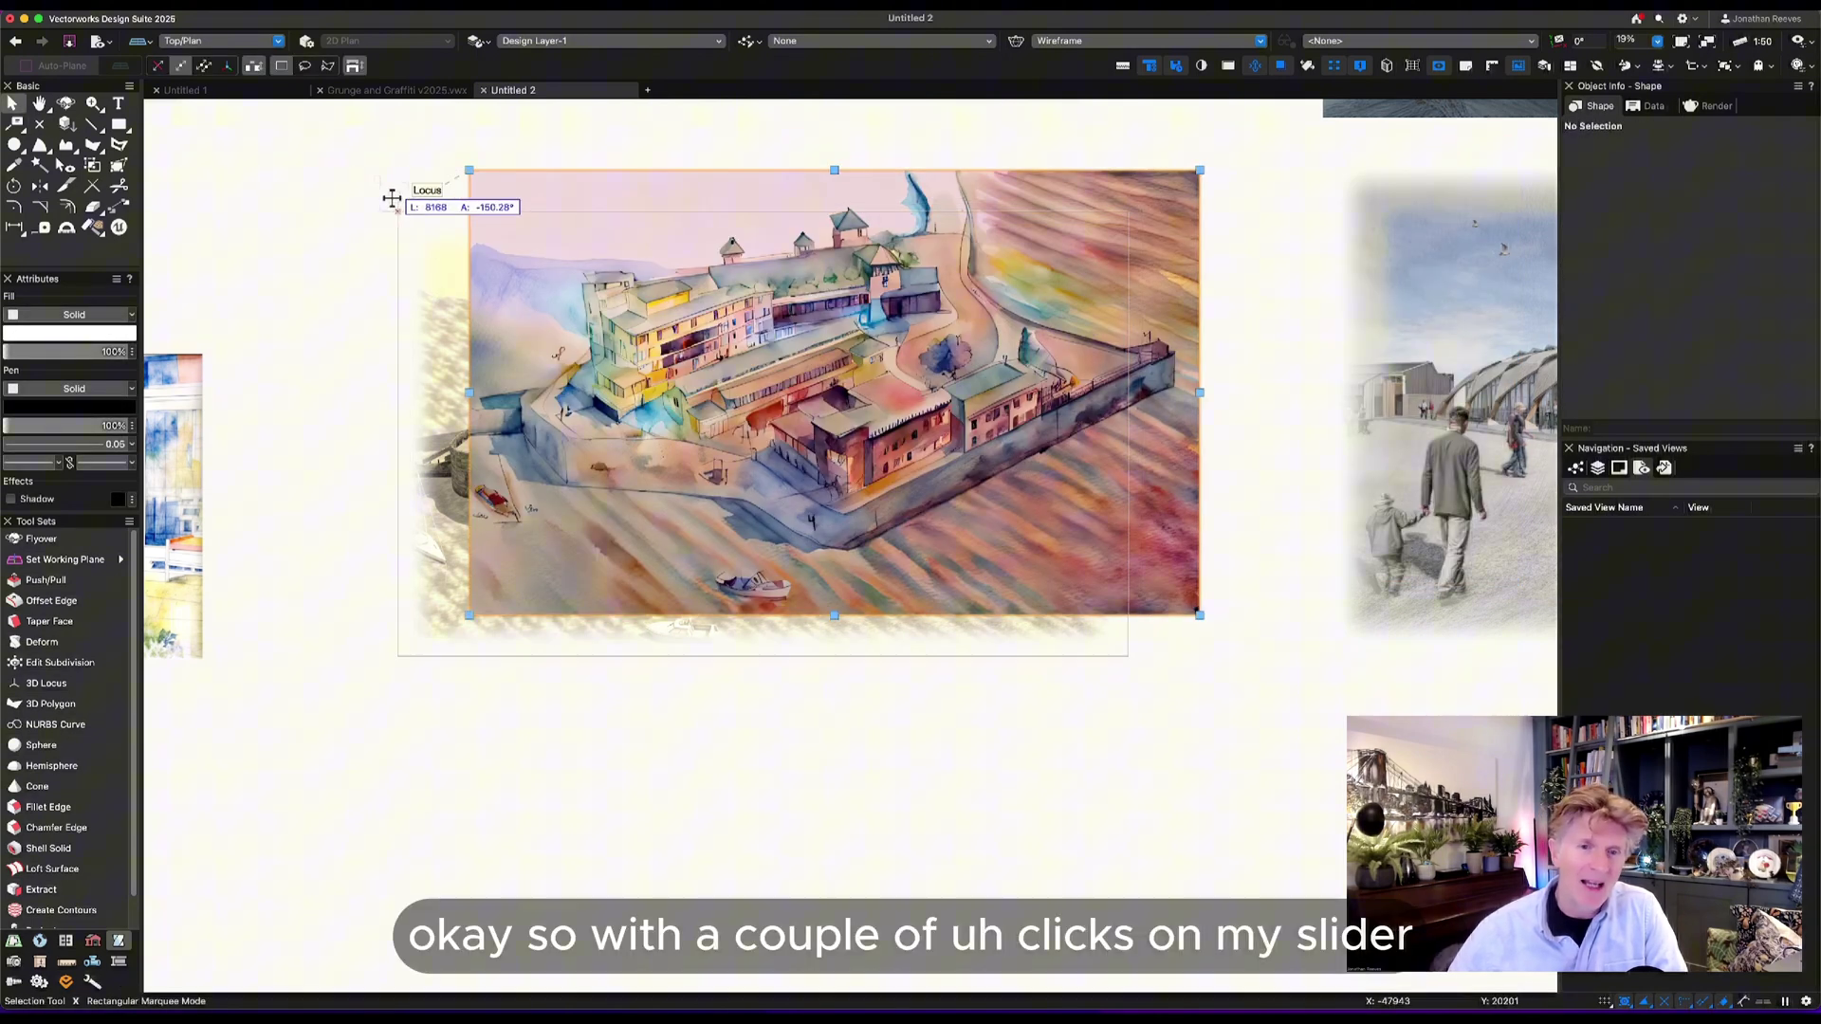
Lower the watercolour castle image's opacity so it blends with the render.
scroll(412, 200, "up", 2)
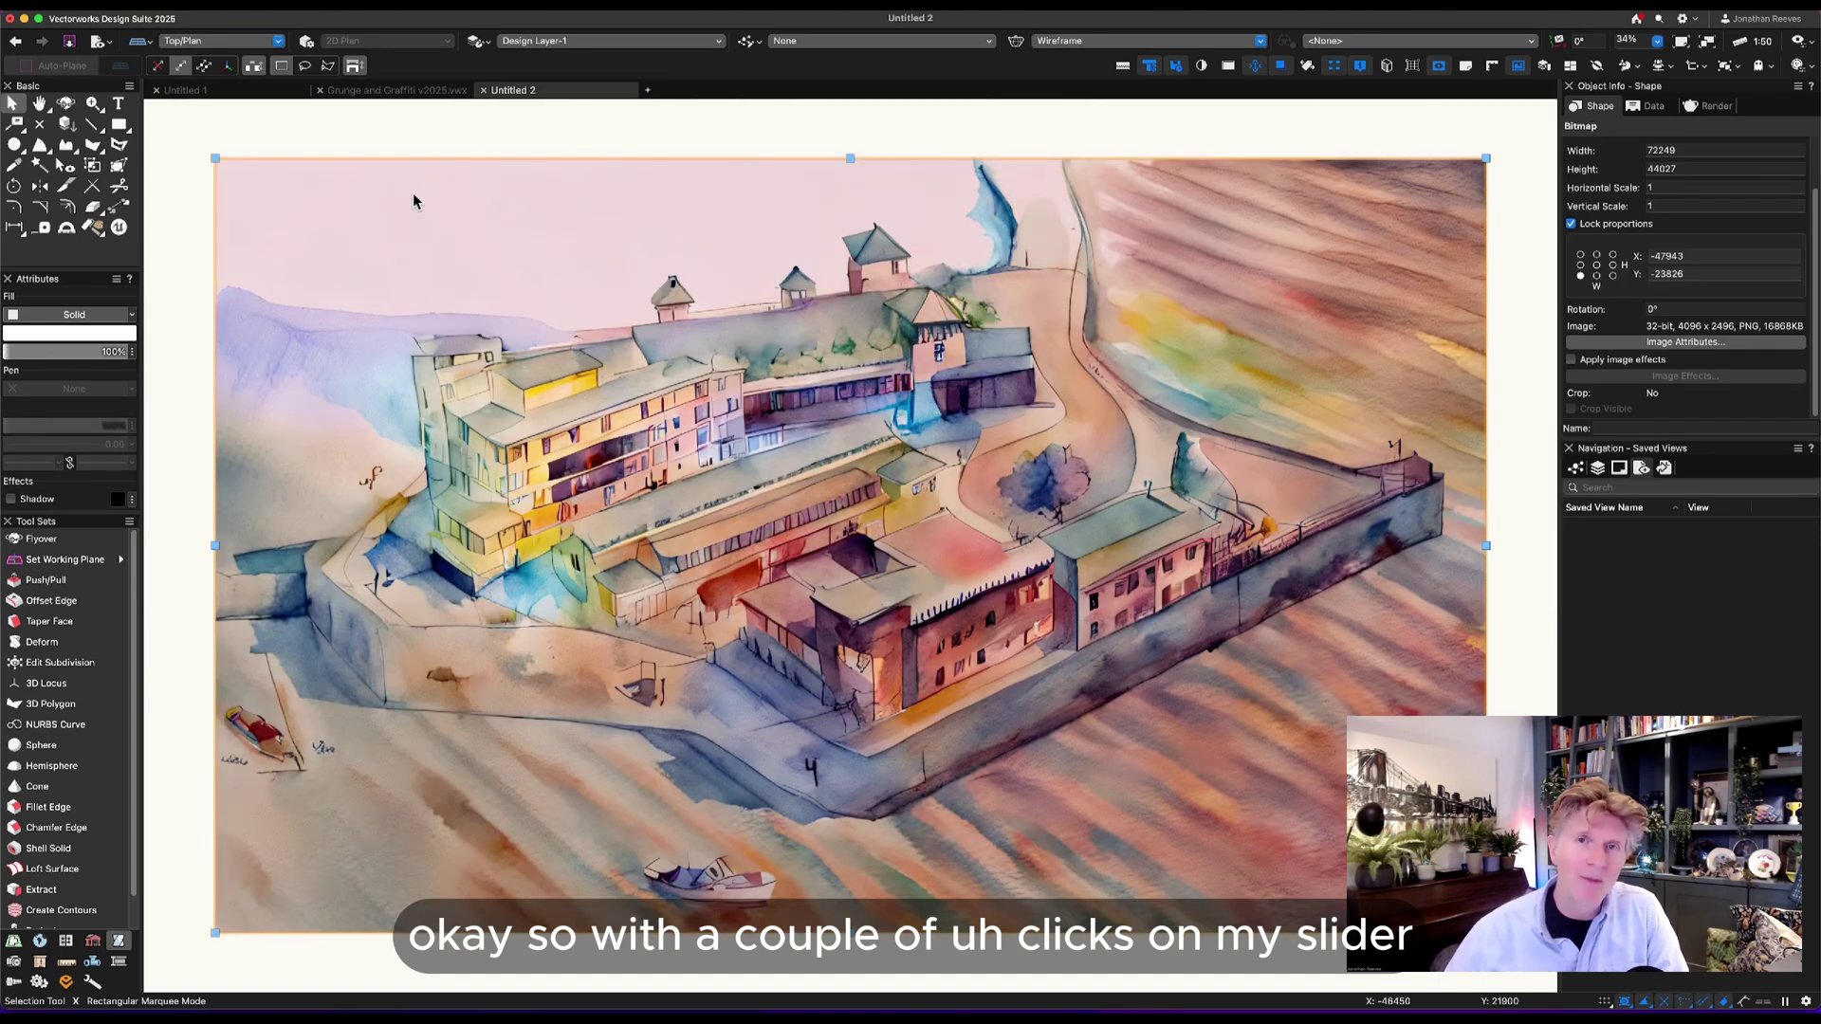
left_click(81, 352)
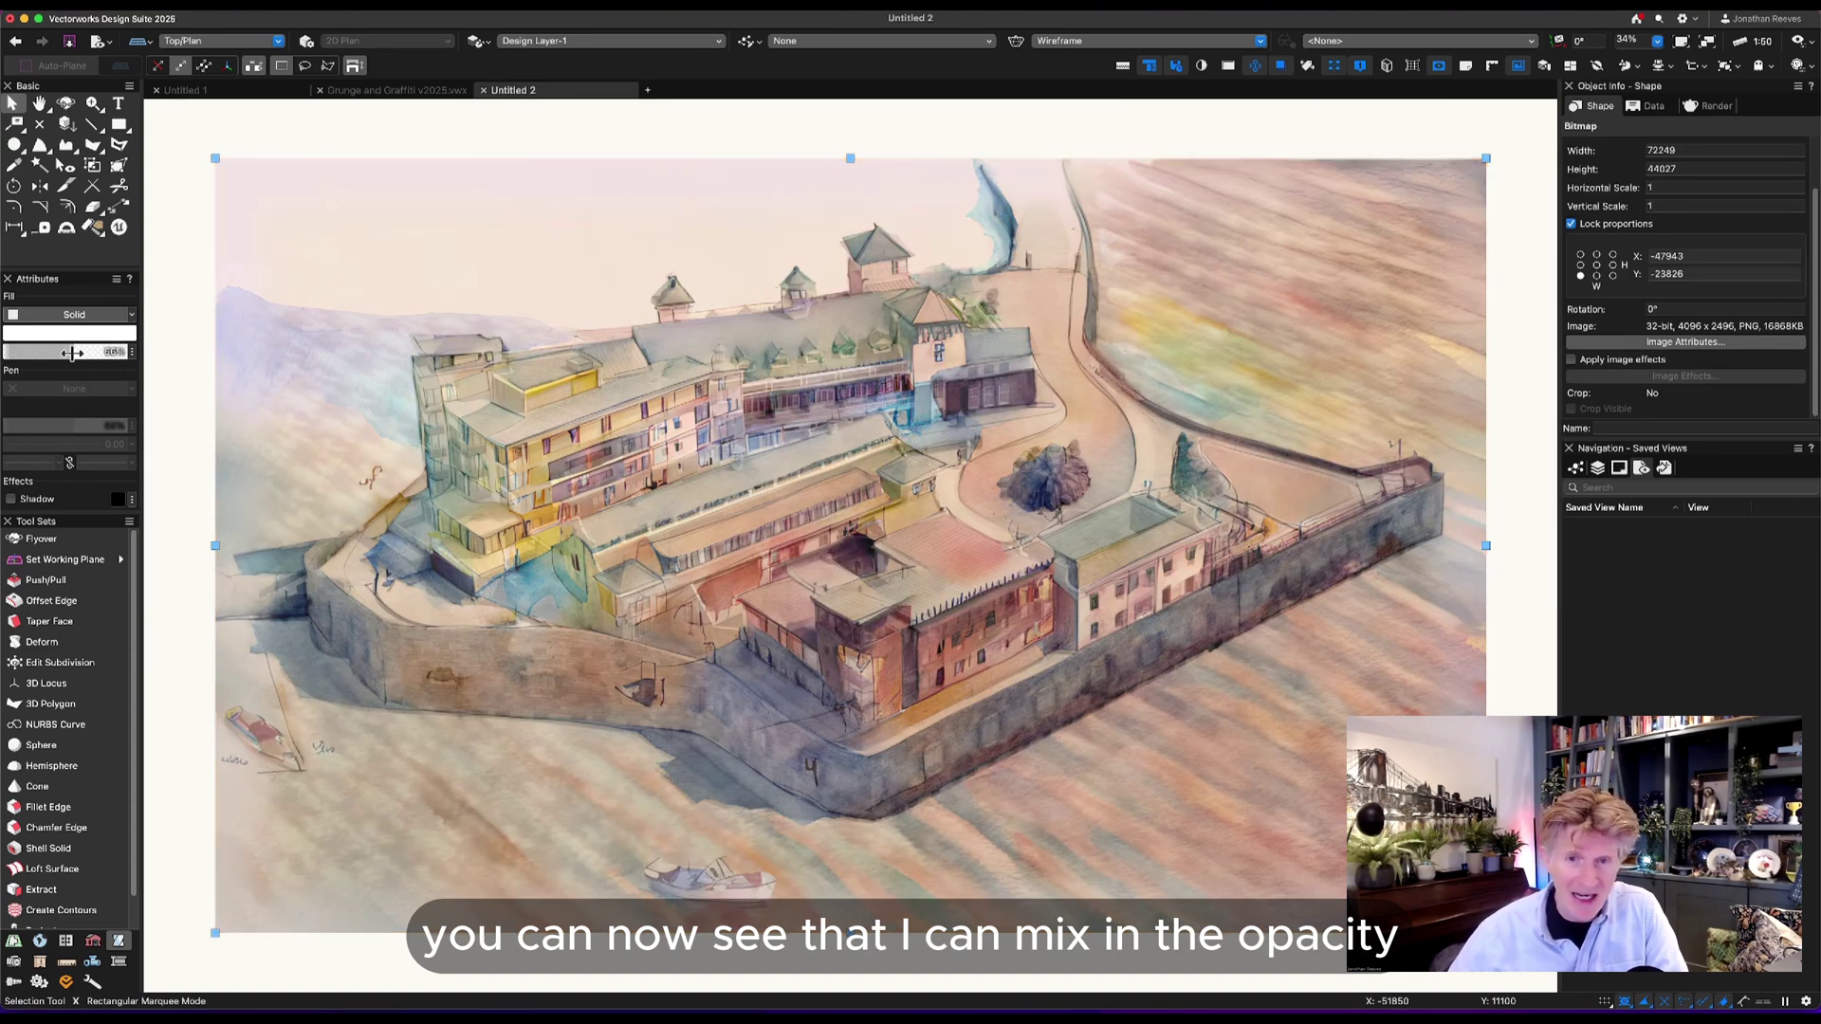
left_click_drag(72, 353, 69, 353)
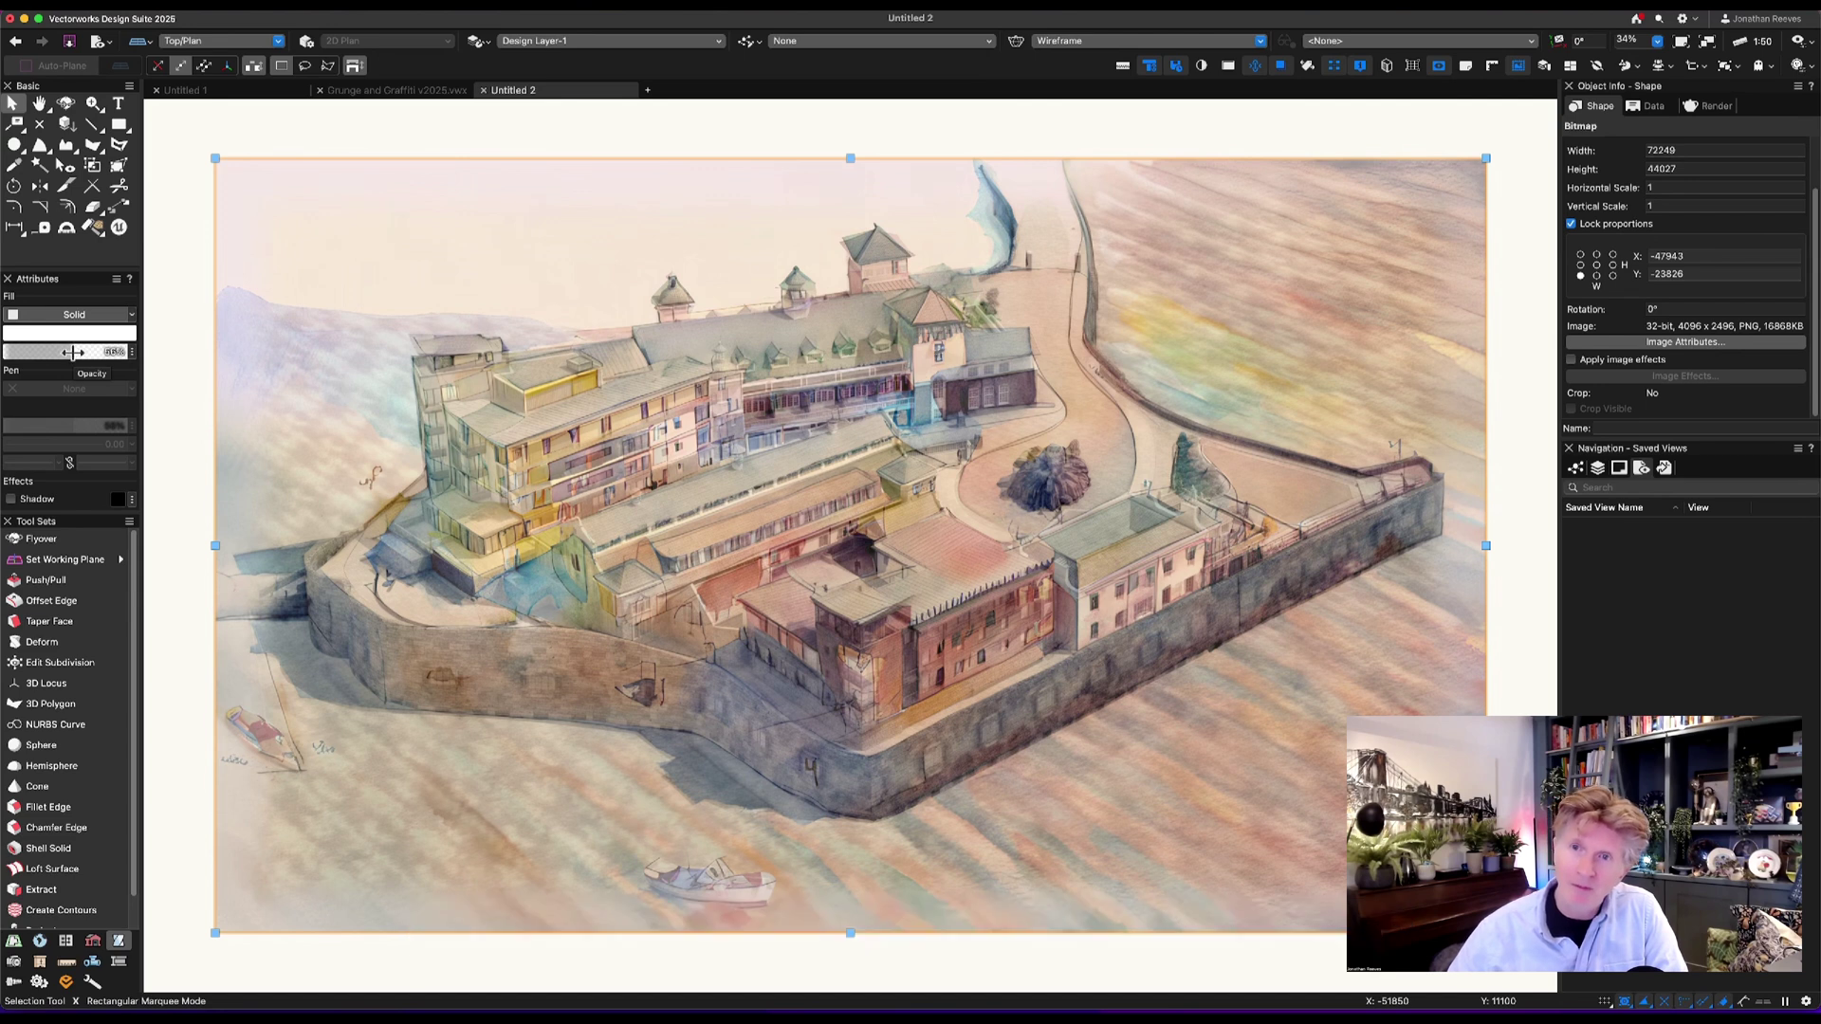
left_click(191, 300)
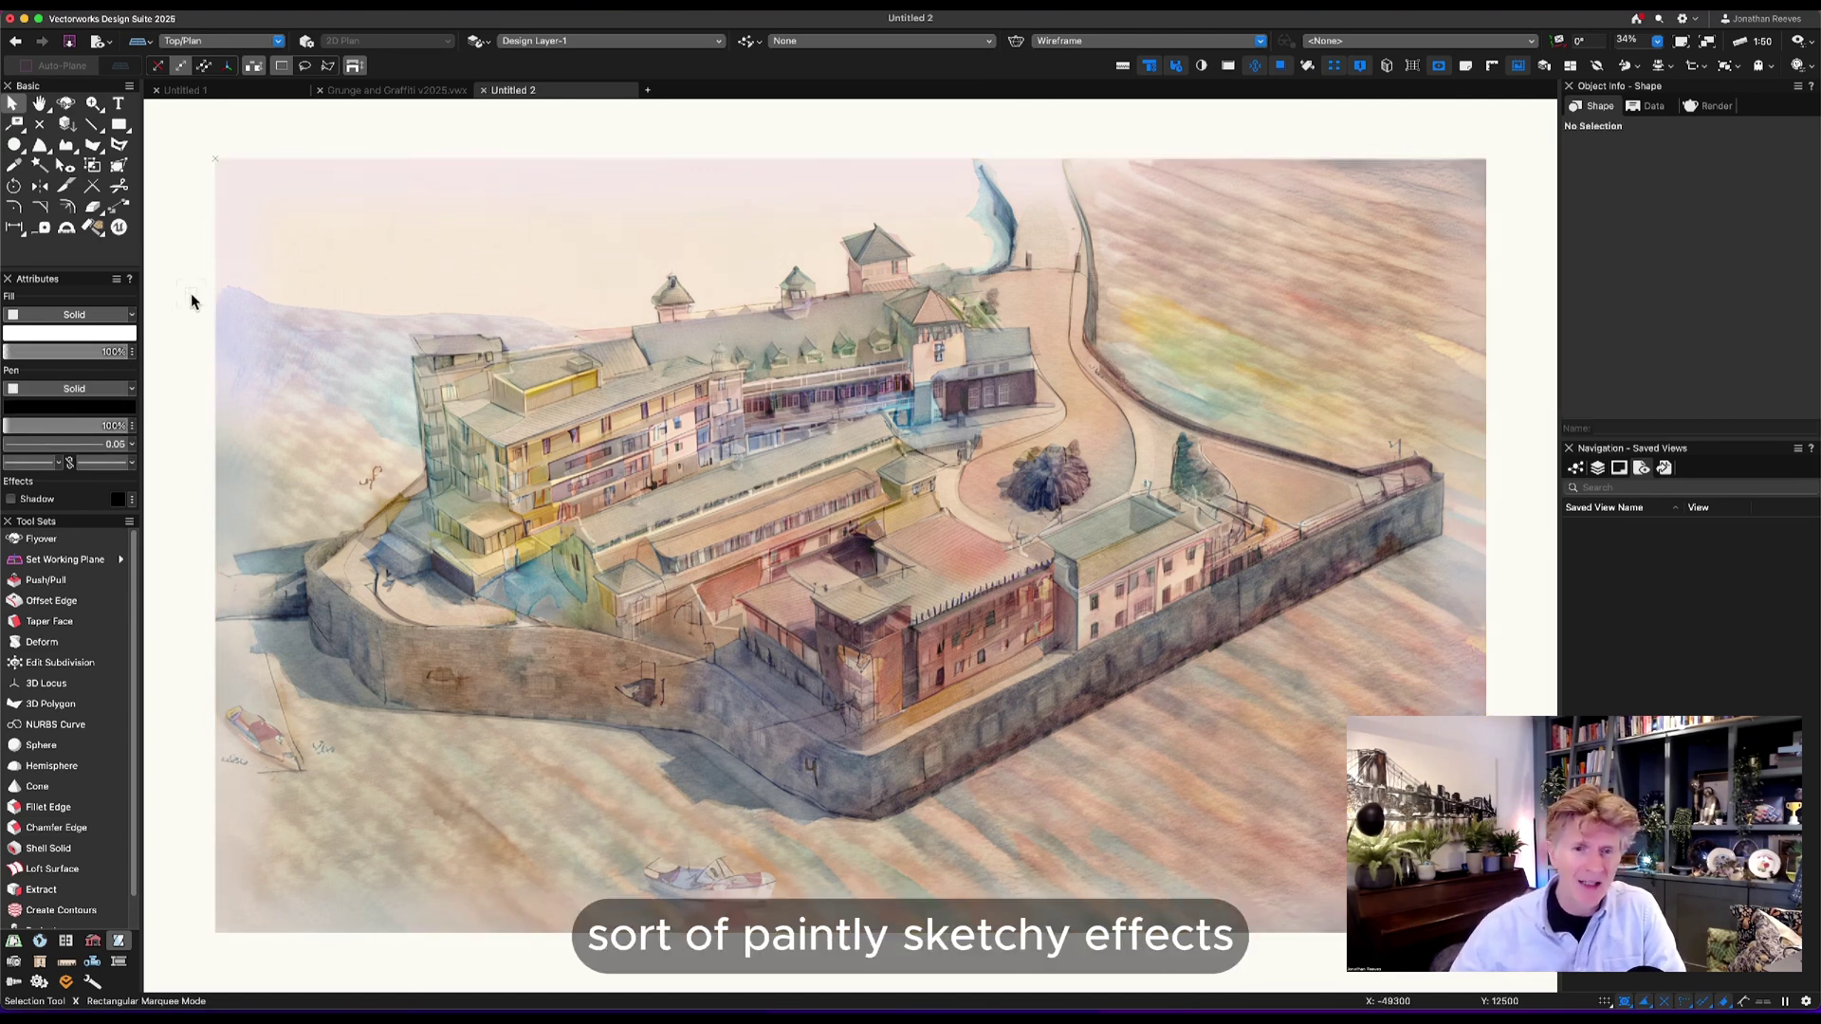
Zoom to the castle image on a dark canvas background and reselect it.
key("super+6")
left_click(862, 697)
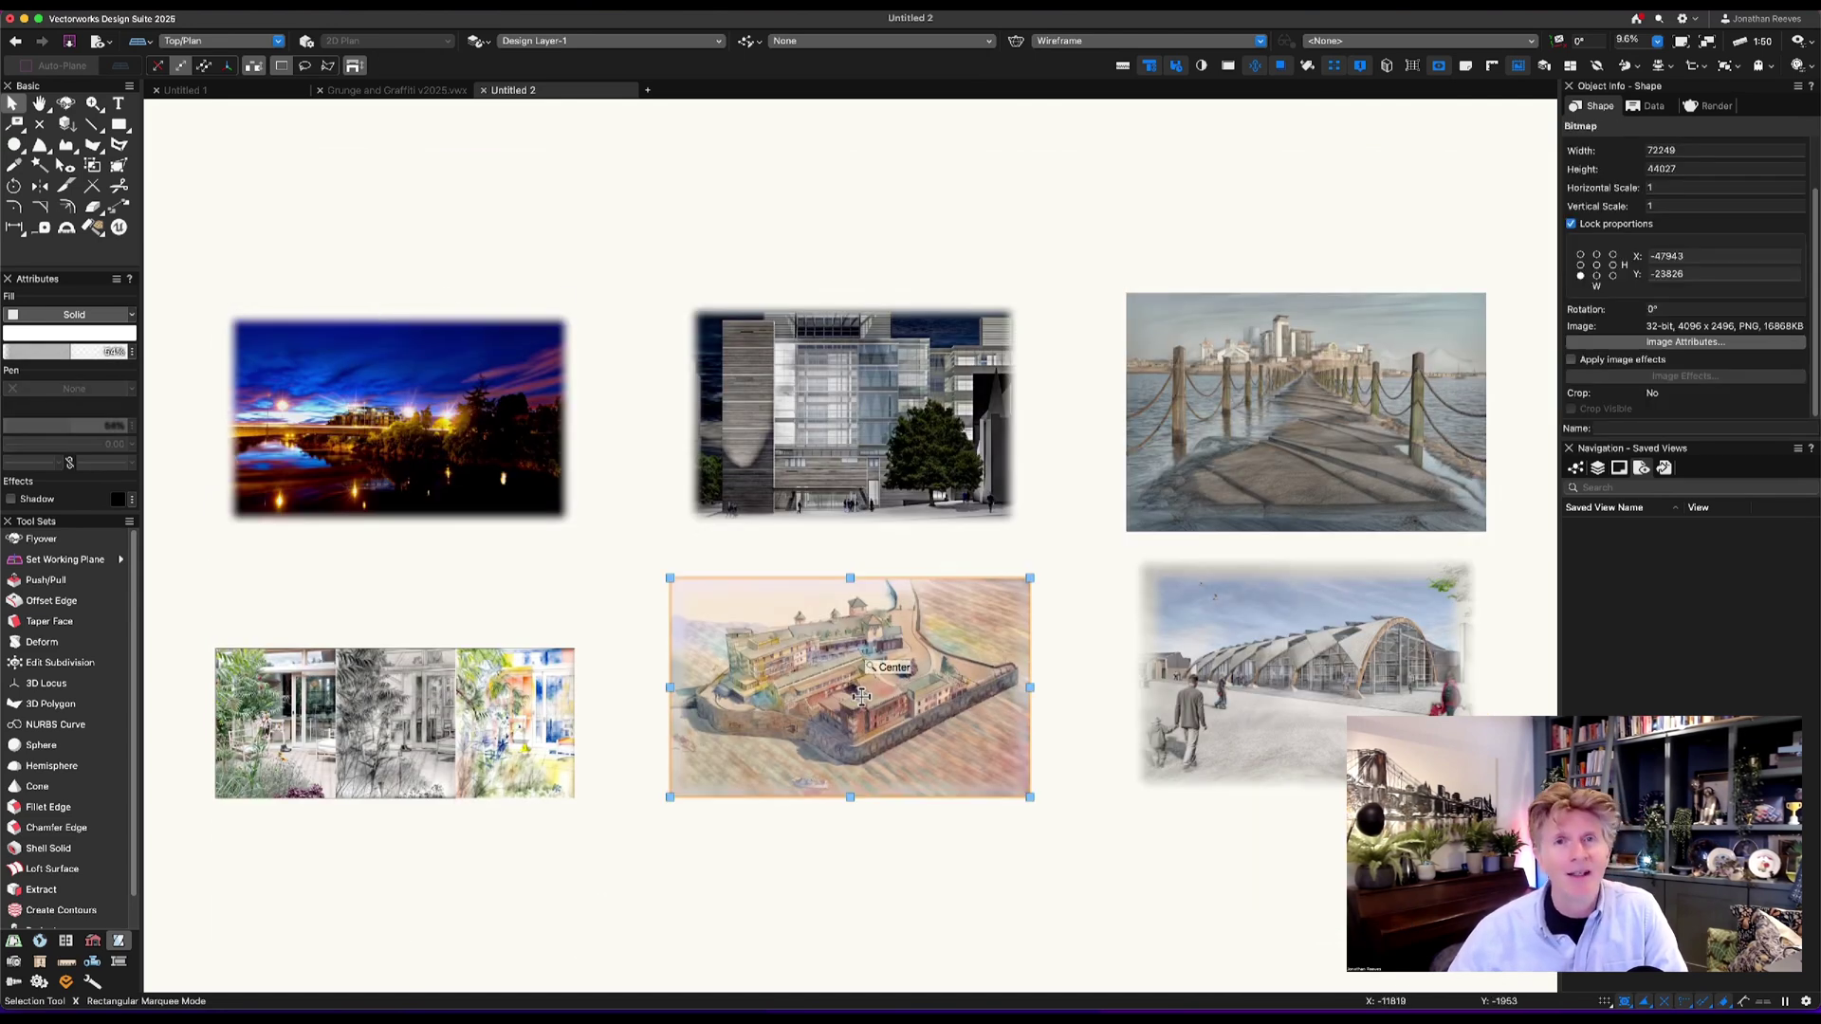
key("super+6")
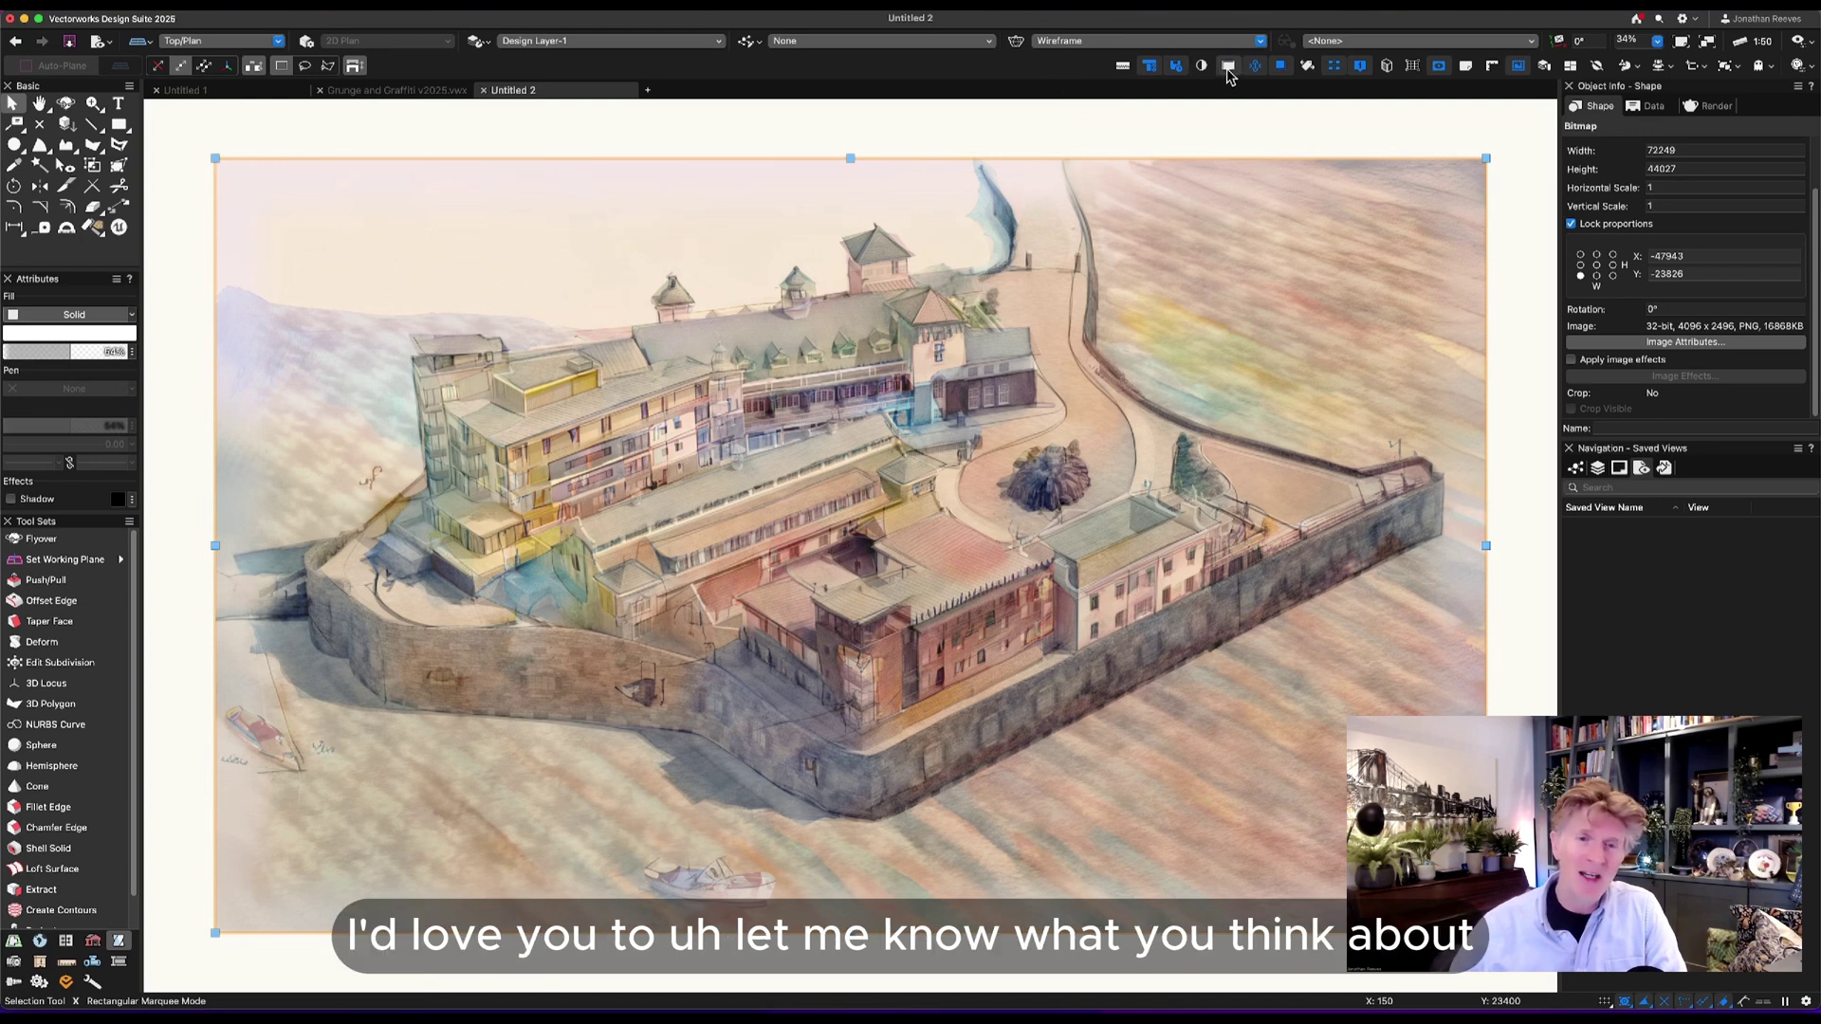
left_click(1228, 69)
left_click(1027, 131)
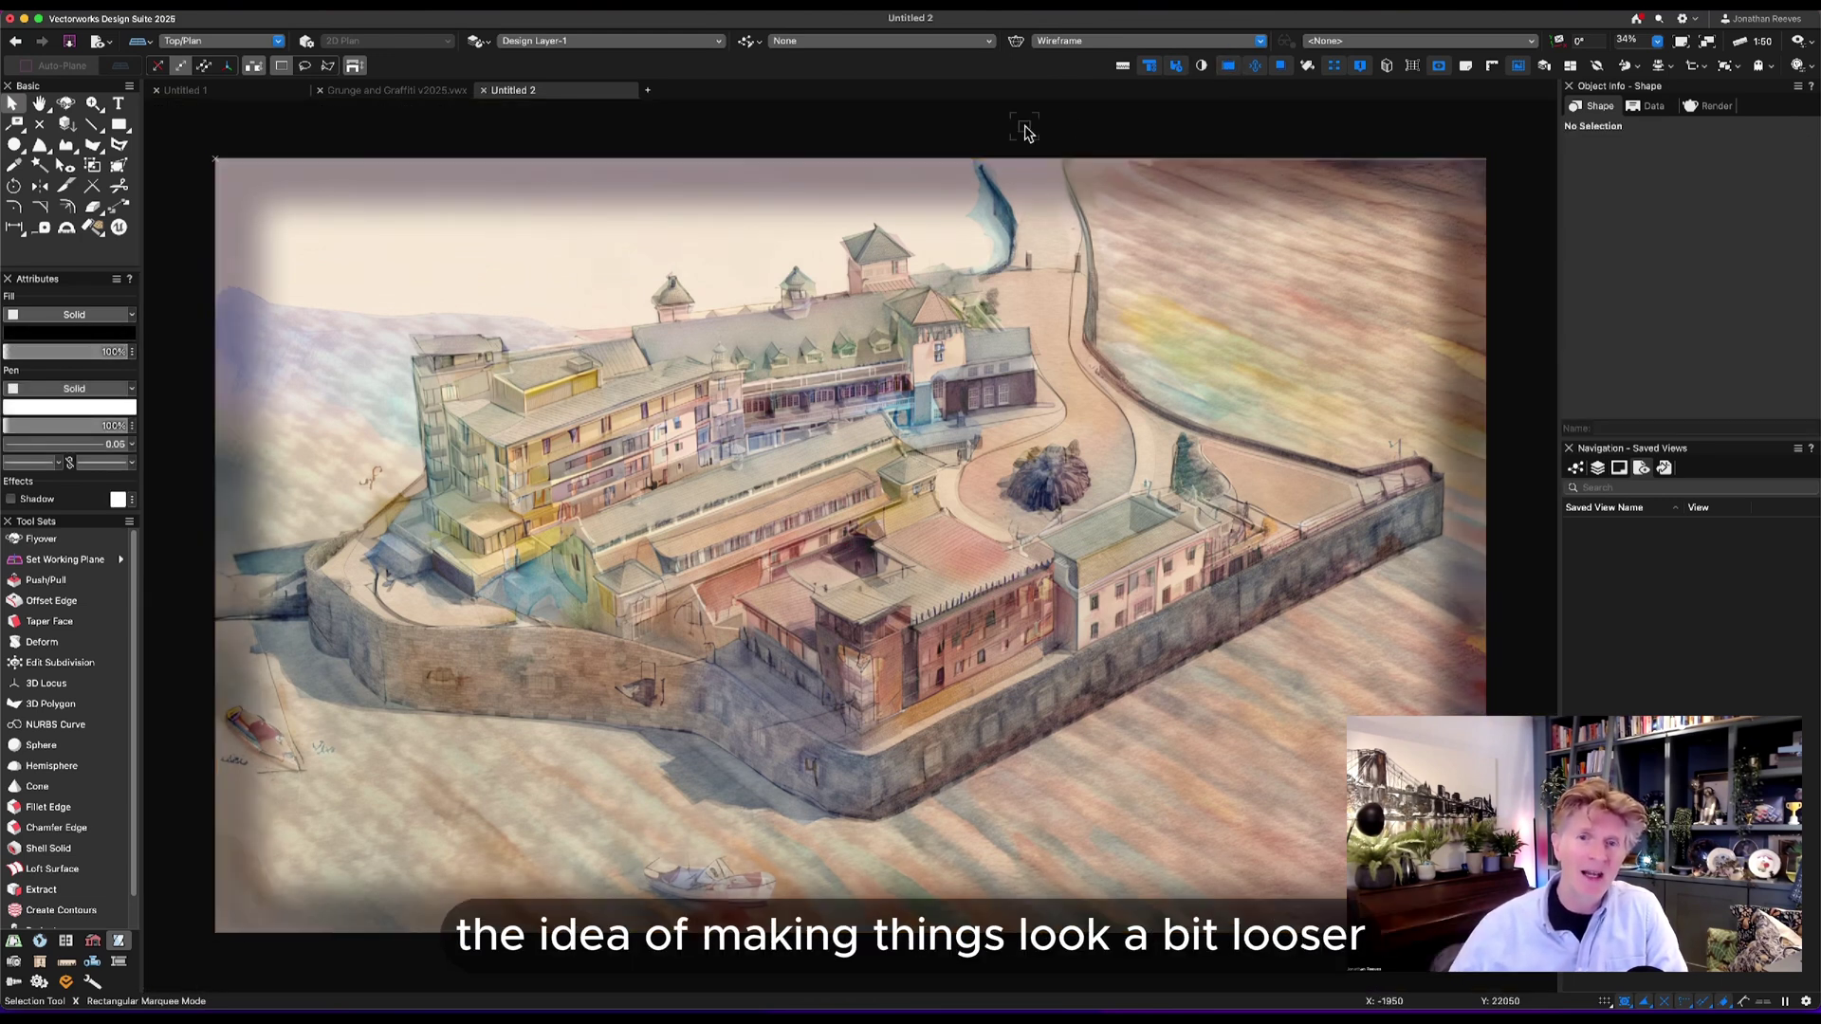
scroll(975, 302, "up", 2)
scroll(975, 301, "up", 1)
left_click_drag(662, 556, 713, 516)
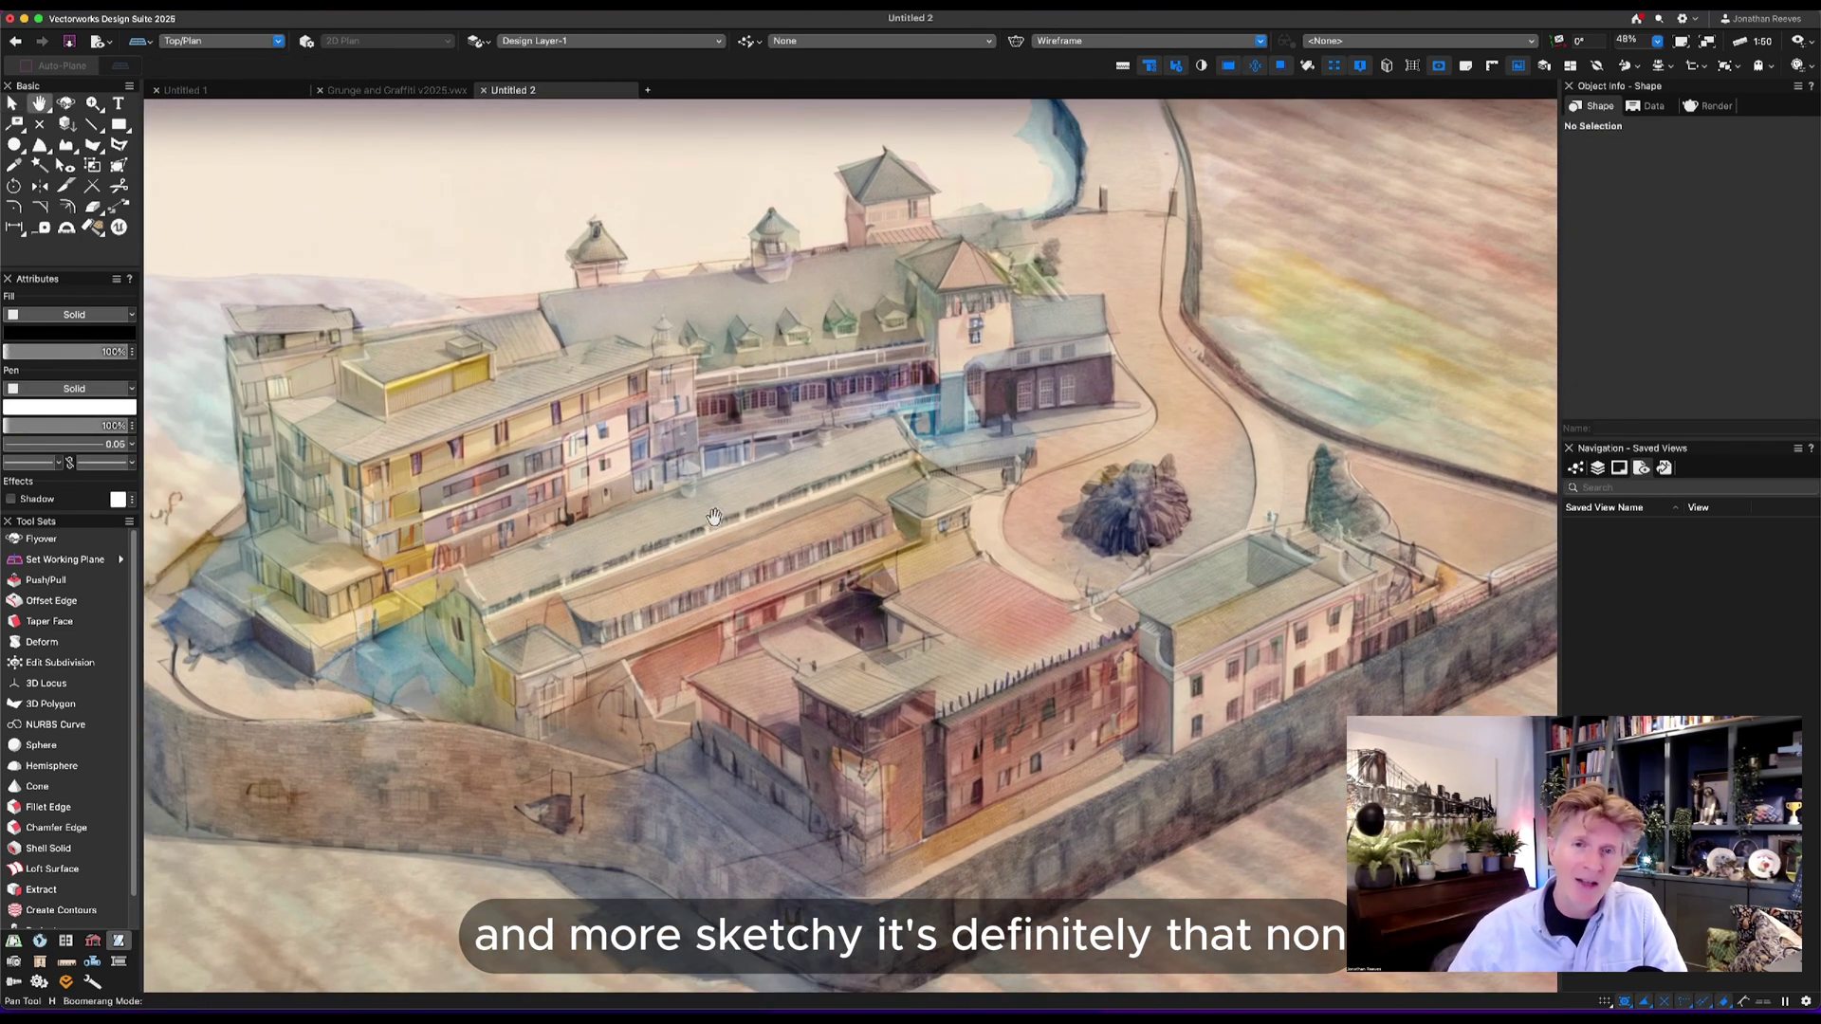
left_click(714, 512)
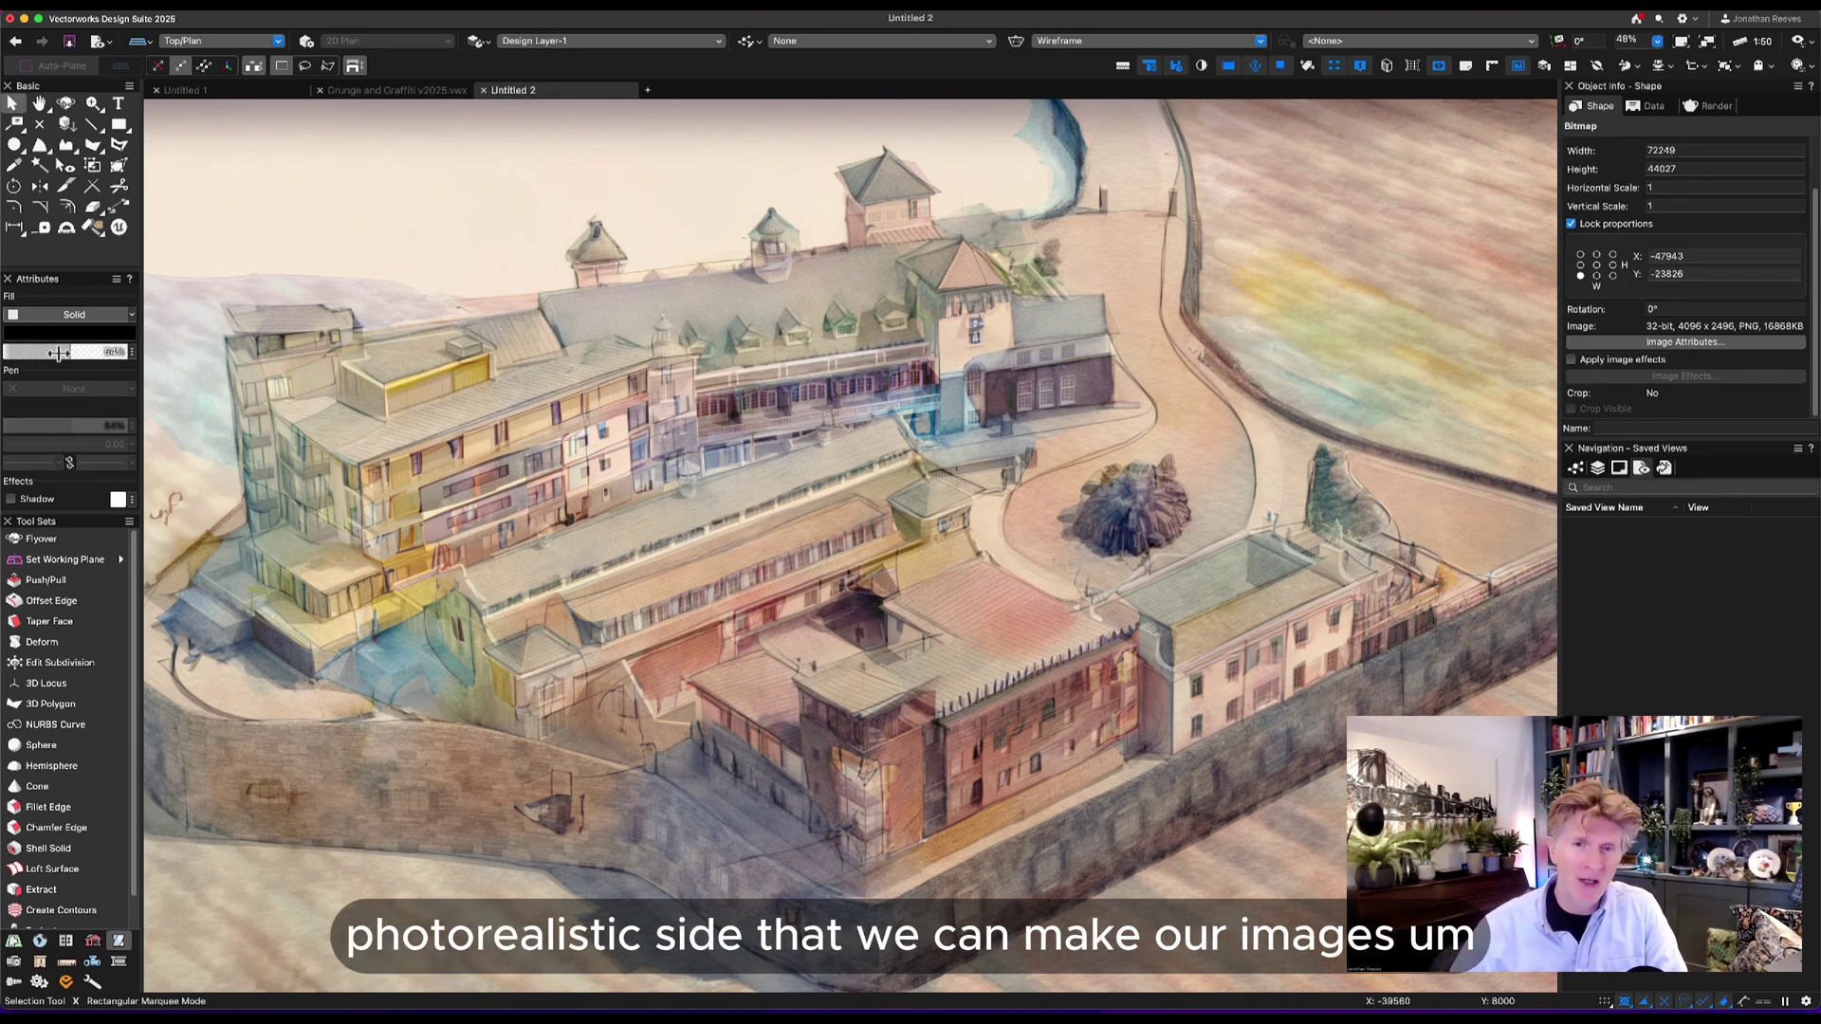
Fine-tune the watercolour overlay's opacity and turn off its image effects.
left_click_drag(58, 353, 38, 353)
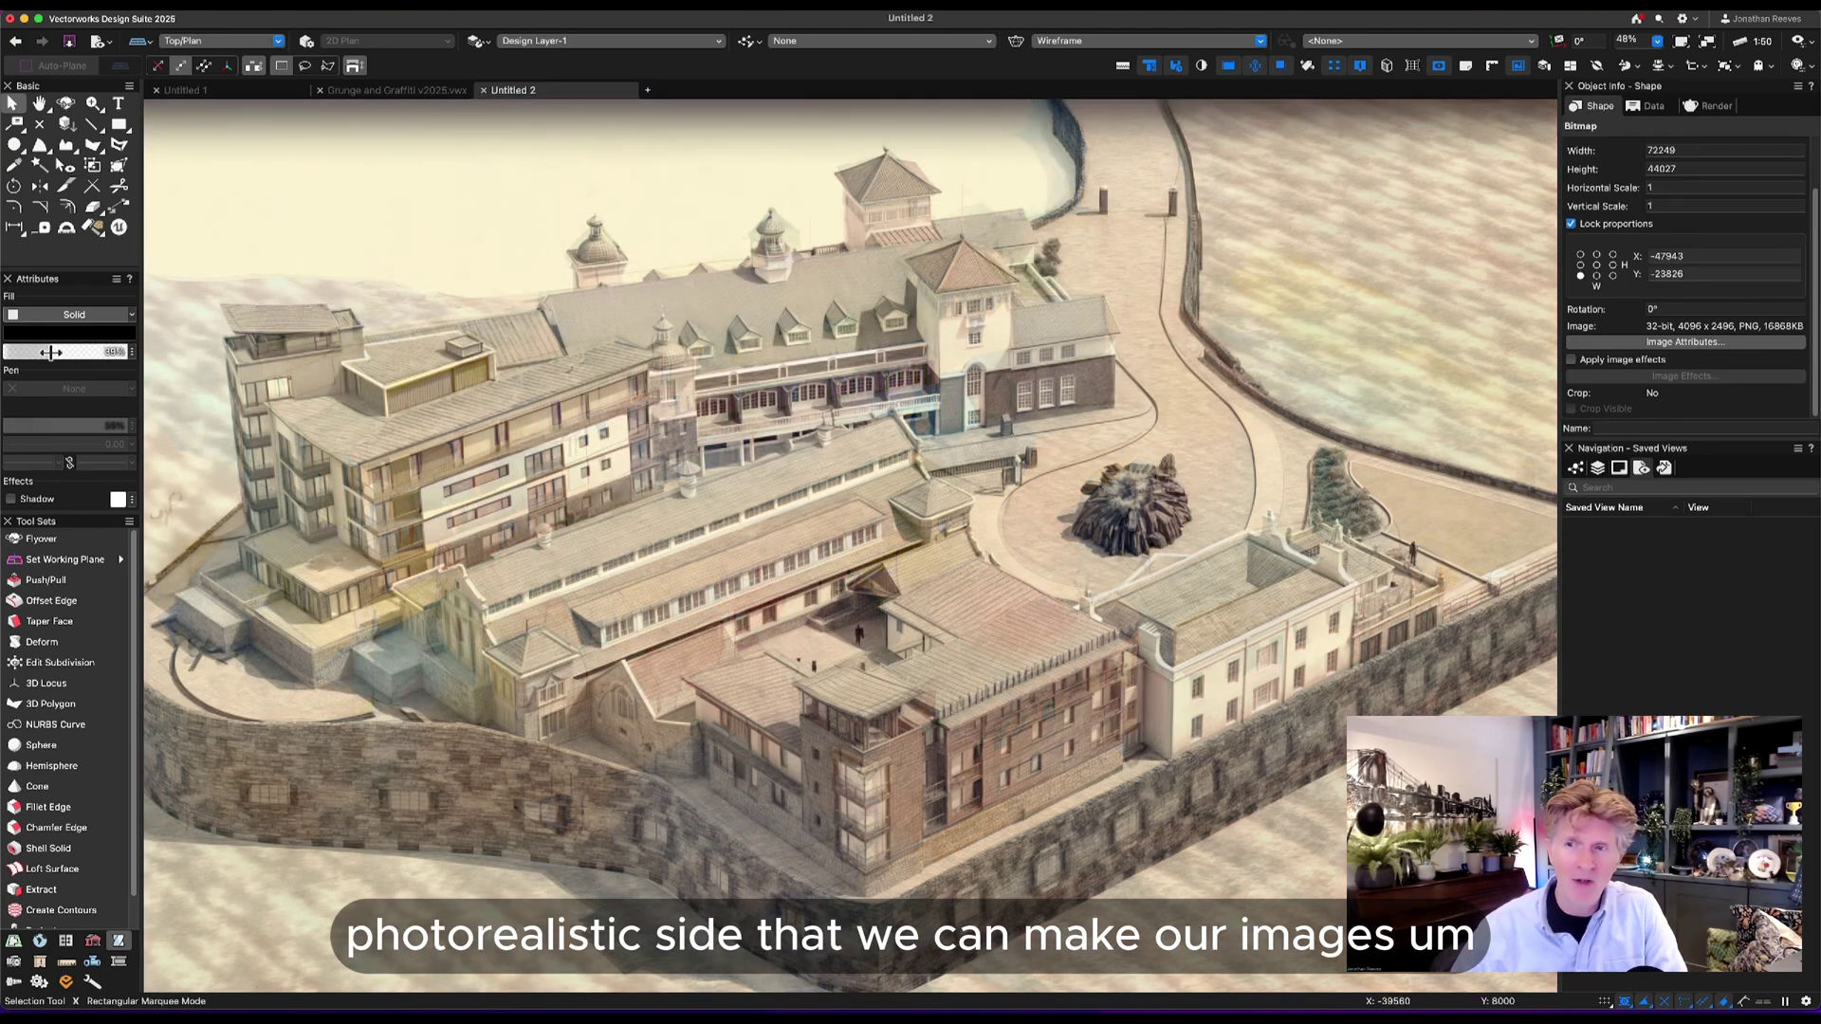
mouse_move(50, 353)
left_mouse_down()
mouse_move(92, 352)
mouse_move(75, 353)
left_mouse_up()
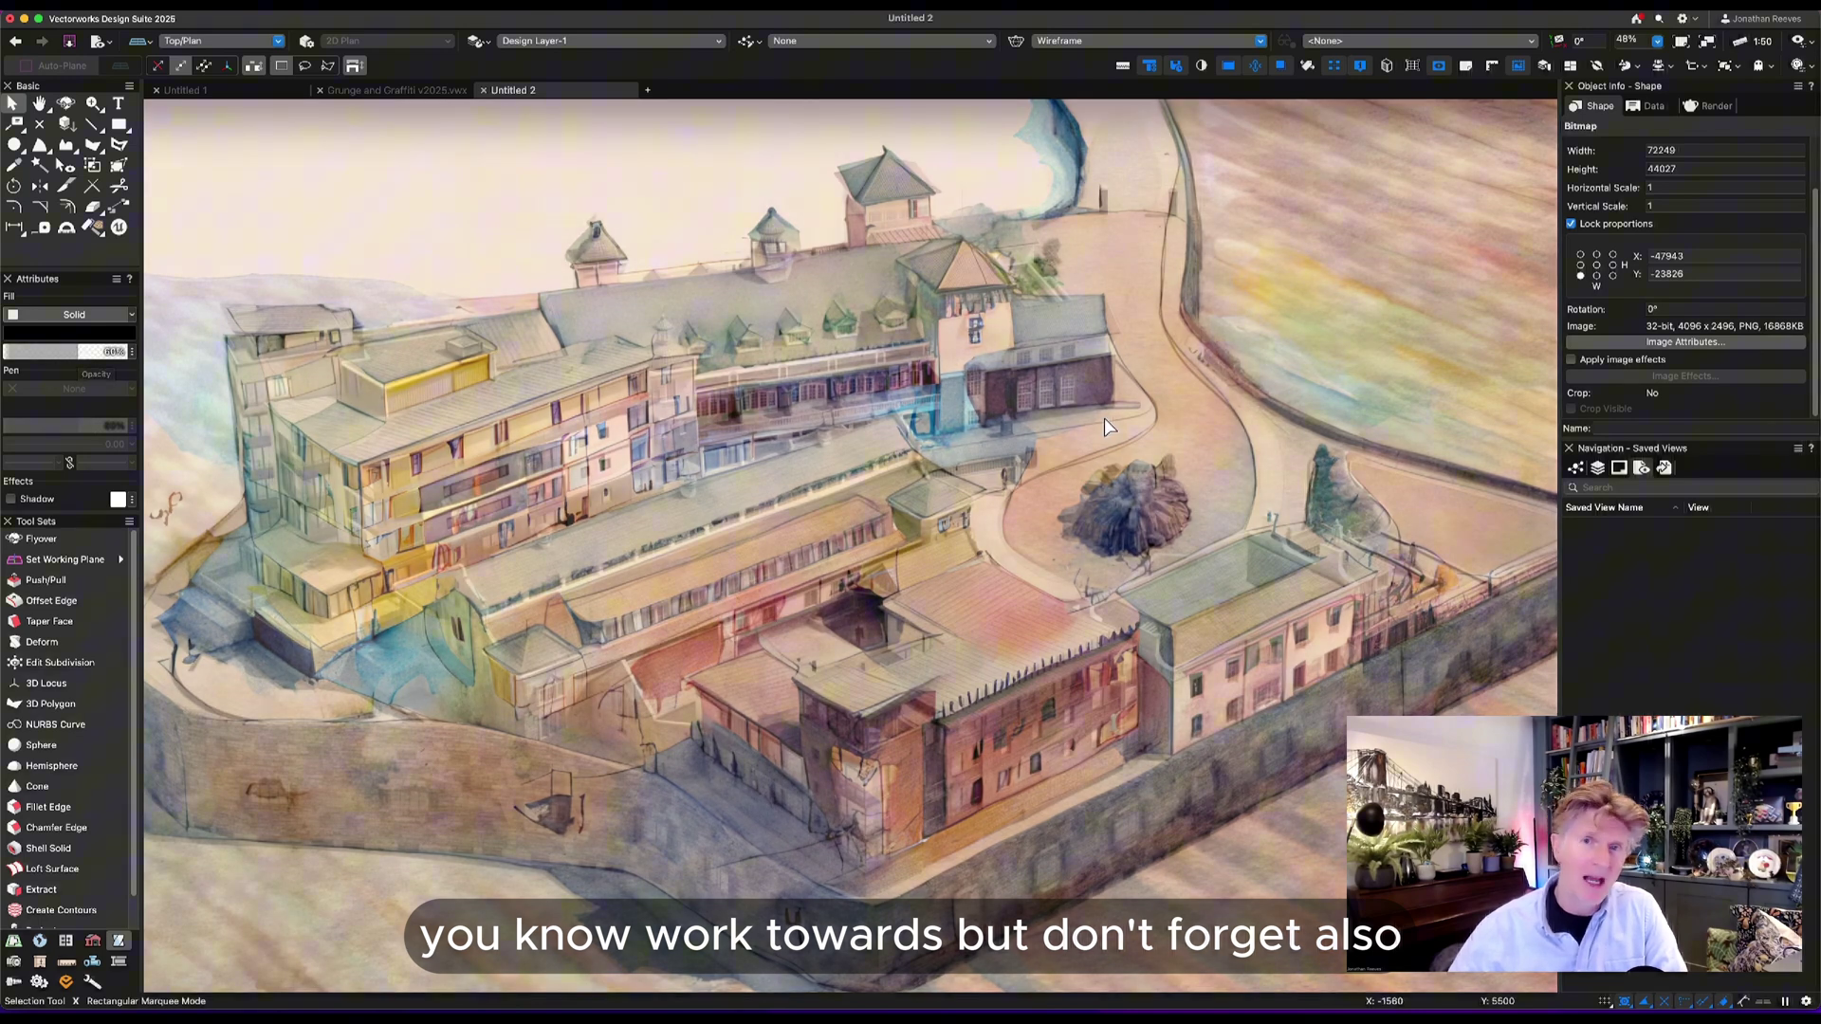
scroll(1102, 417, "down", 2)
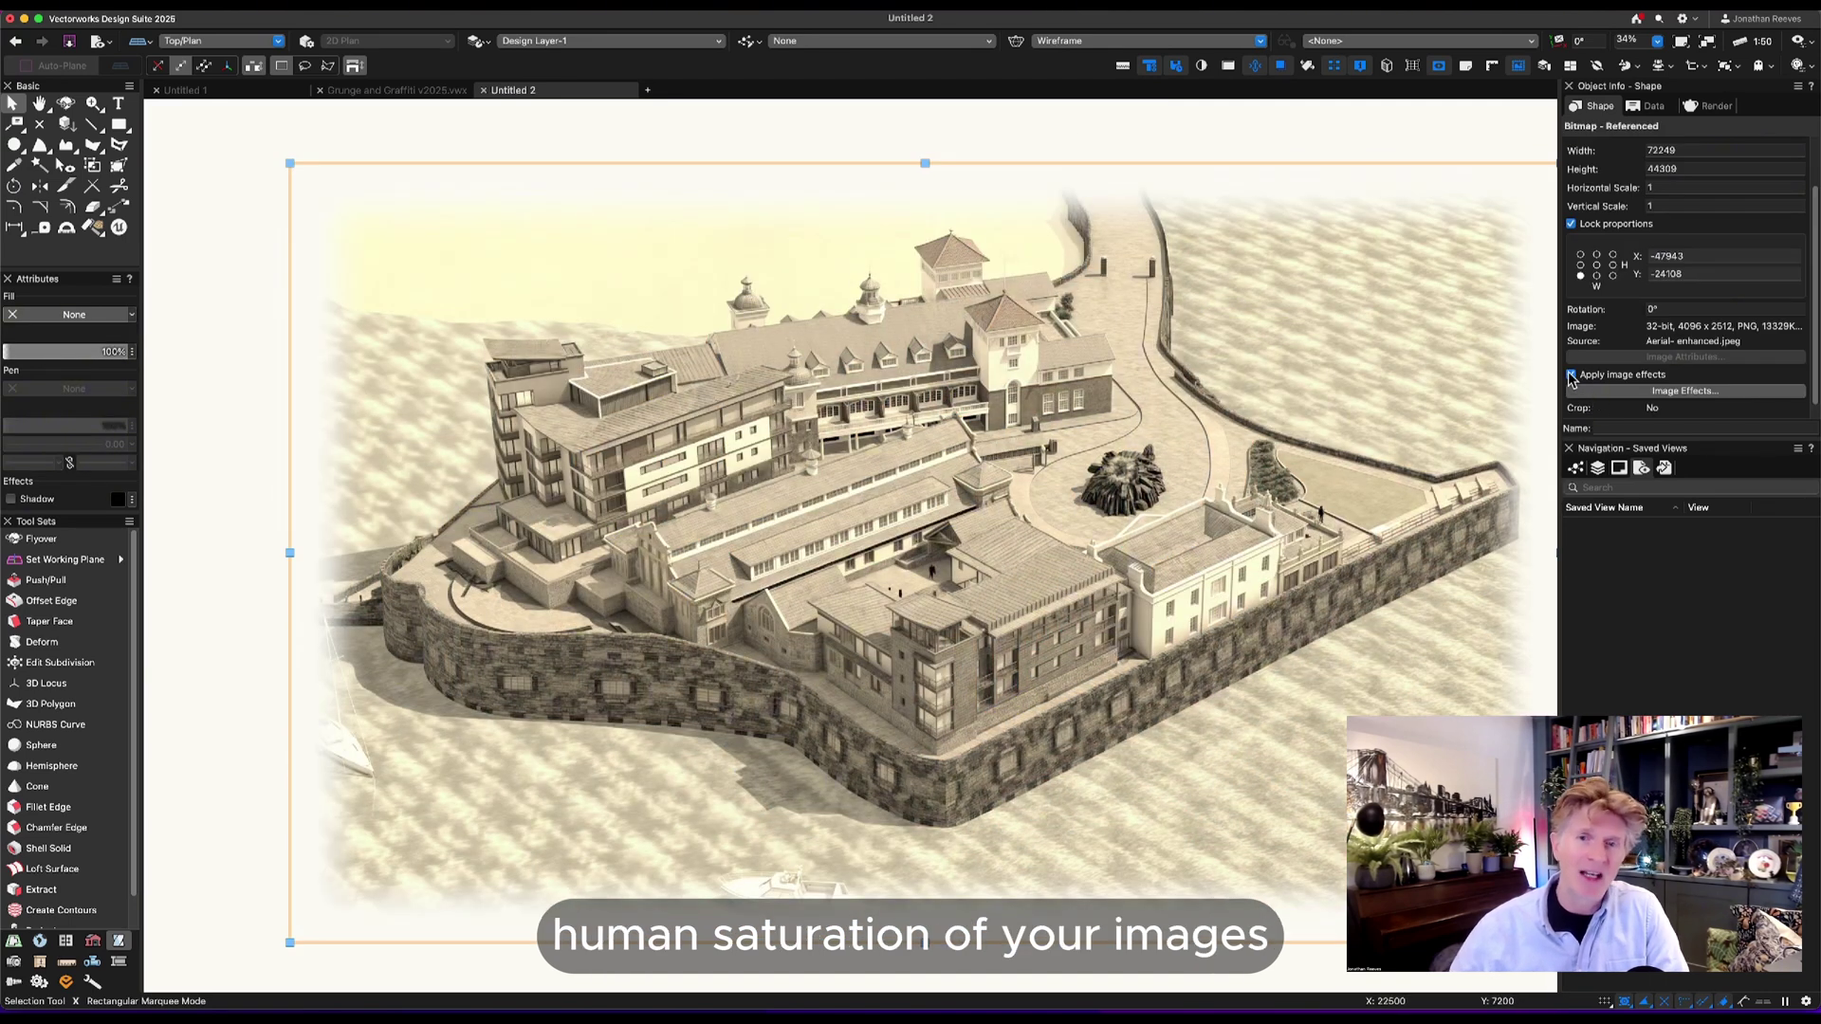
left_click(1572, 374)
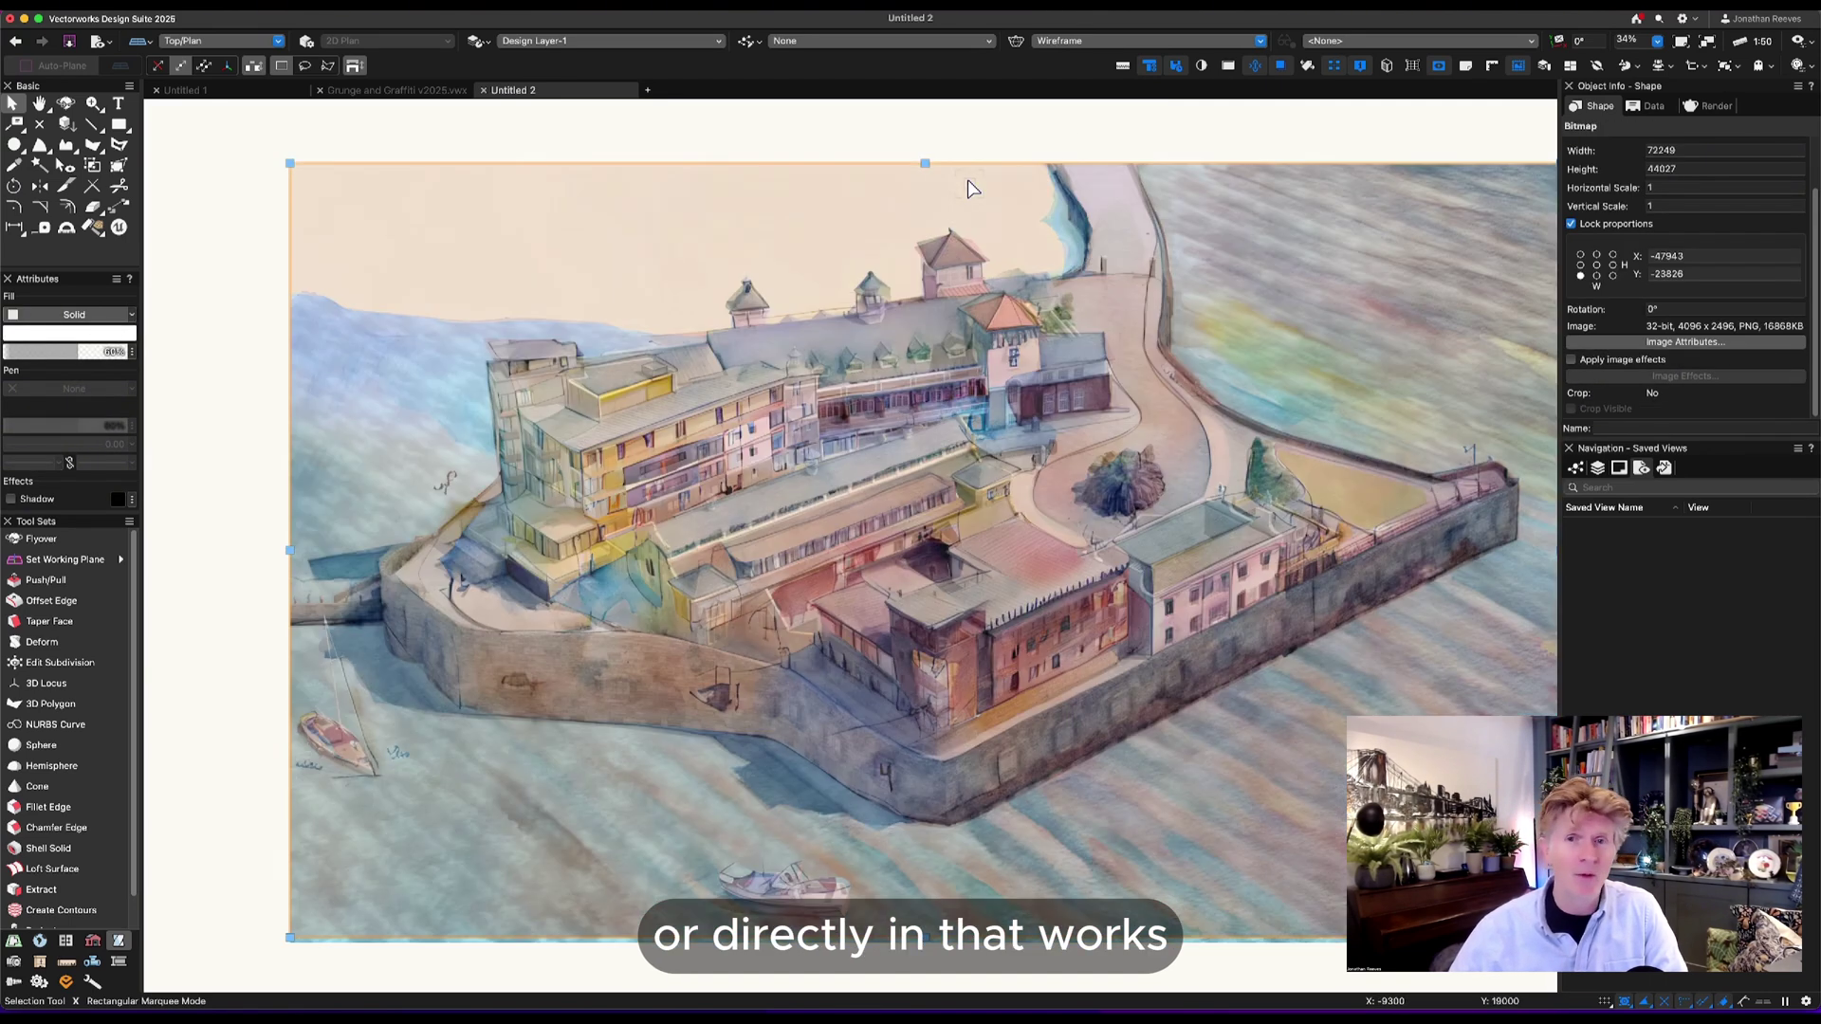
Save the six-image collage drawing as 'Images Video' in the 2024 folder.
left_click(984, 149)
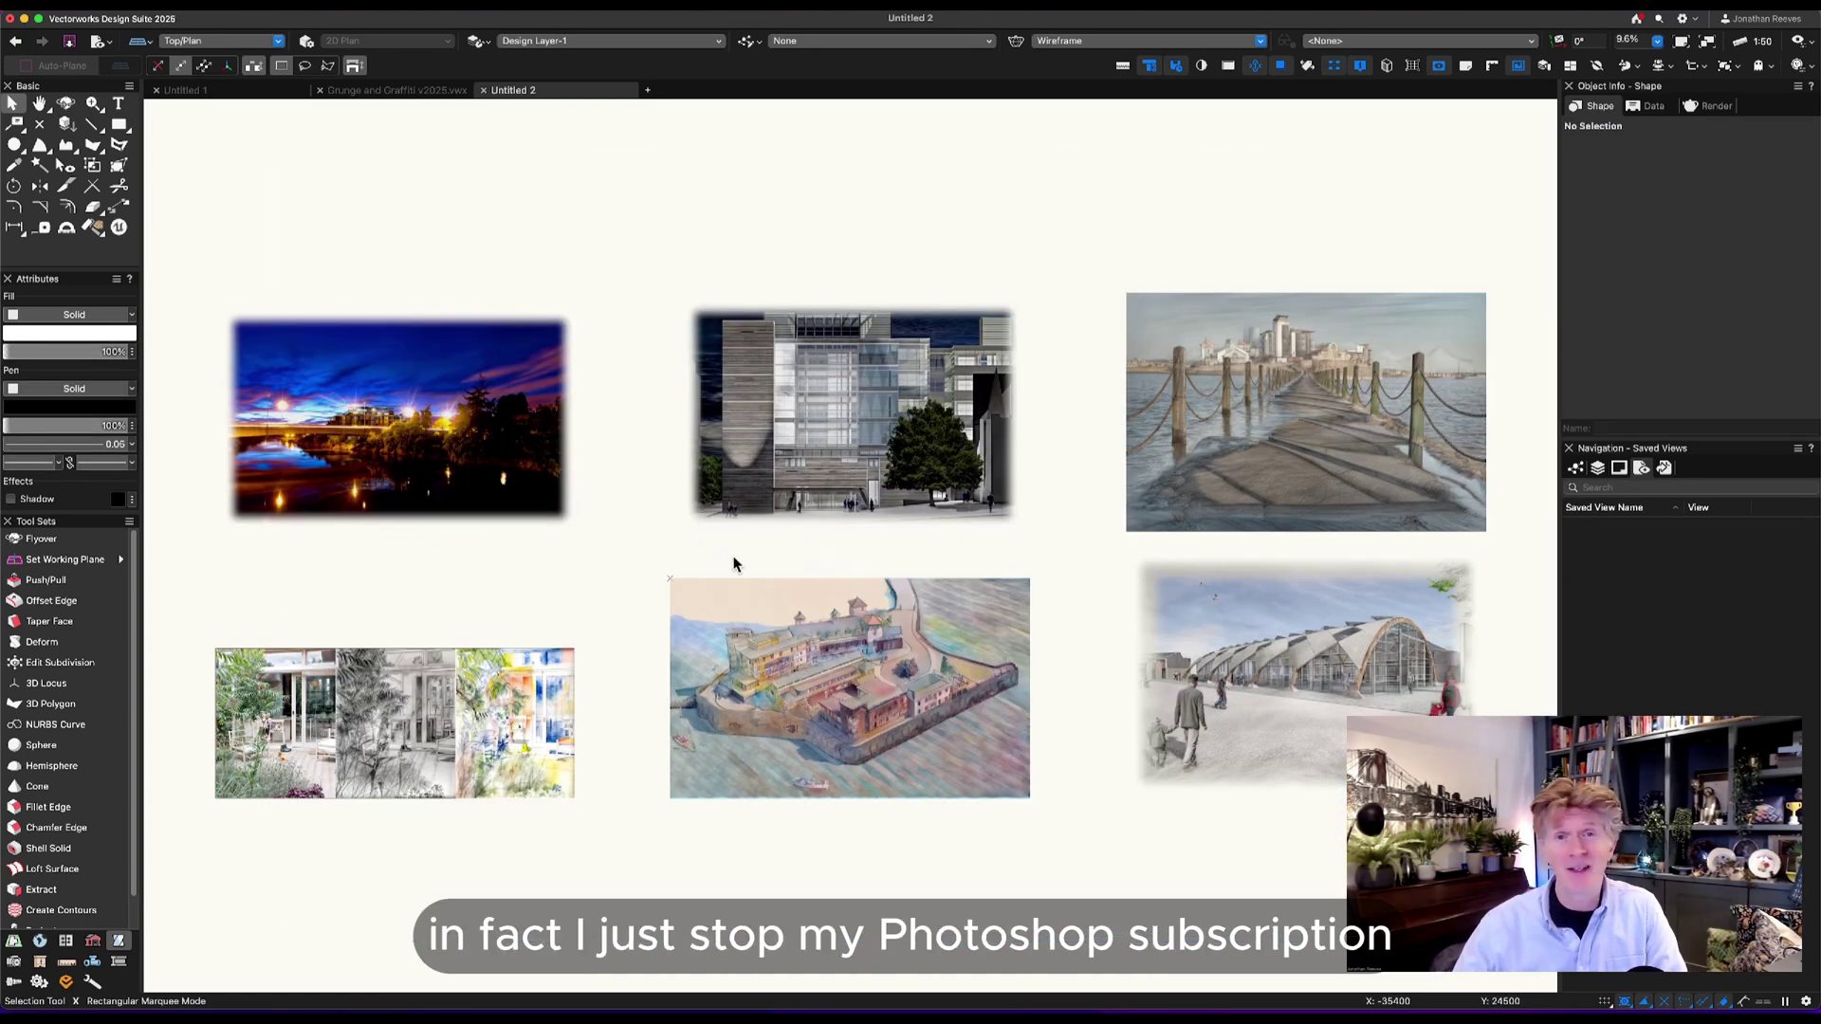
key("ctrl+s")
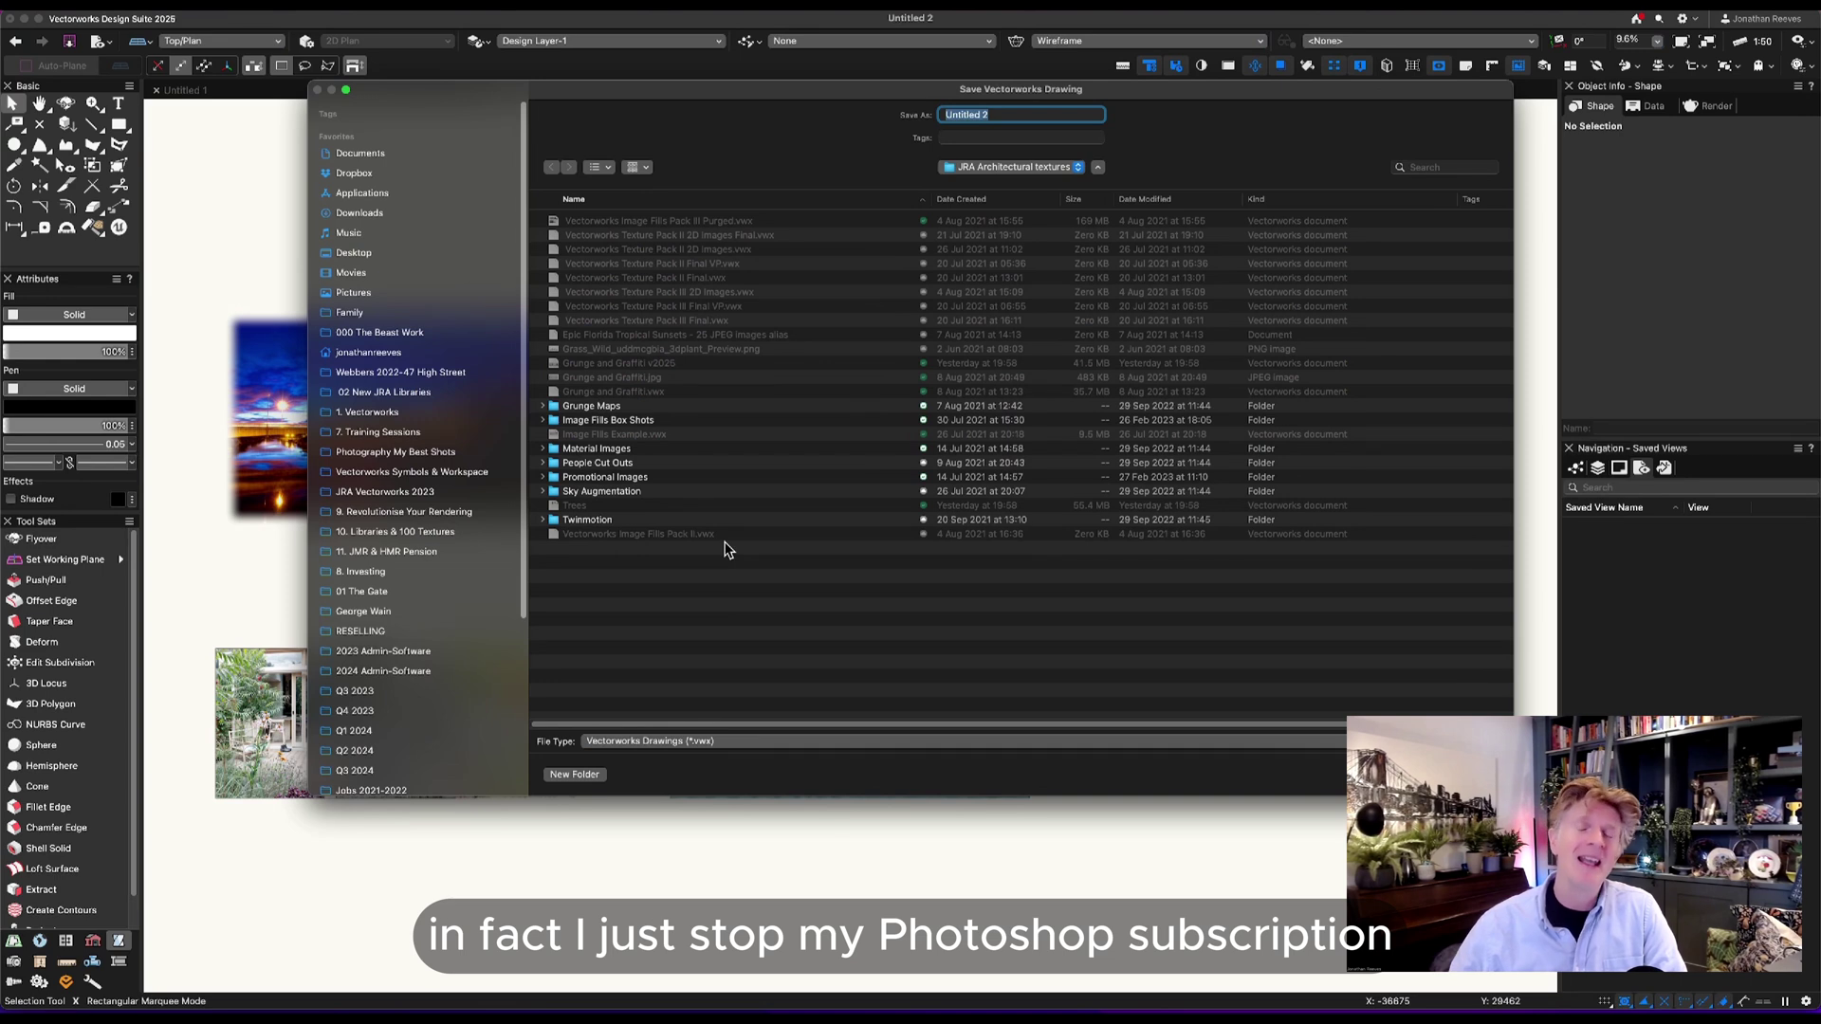
type("IMages")
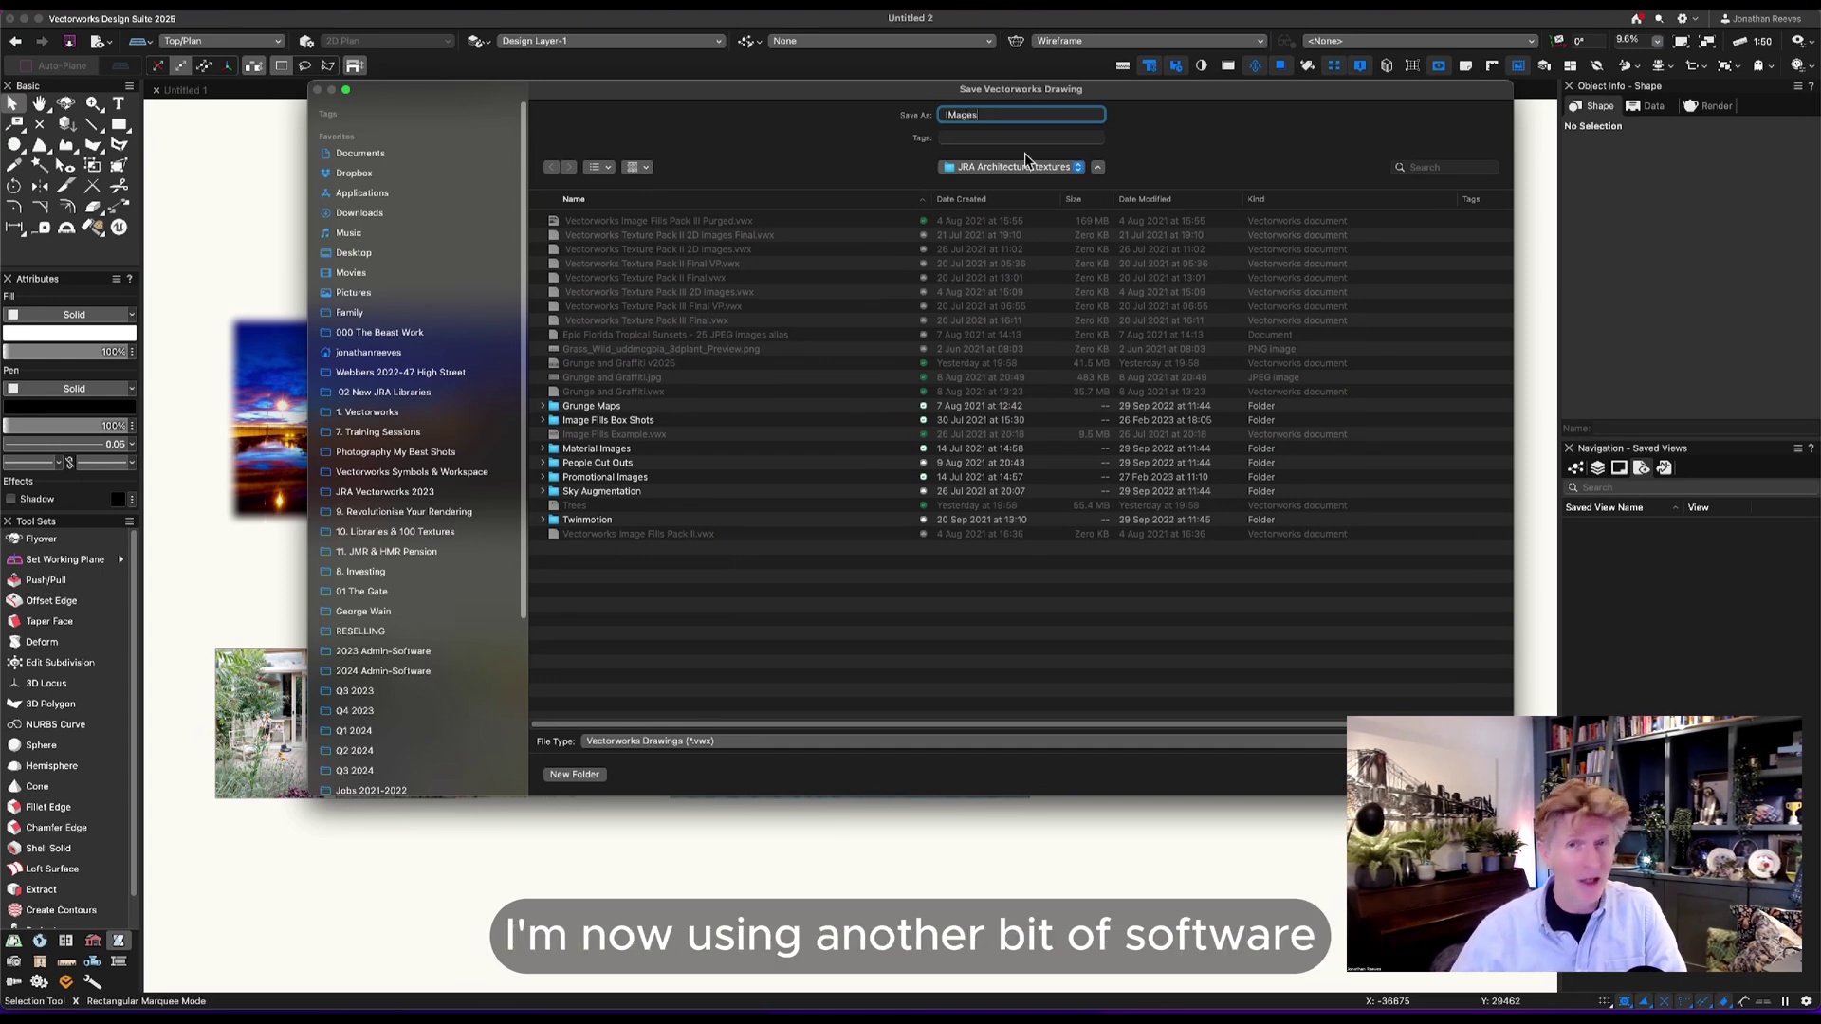
left_click(1023, 167)
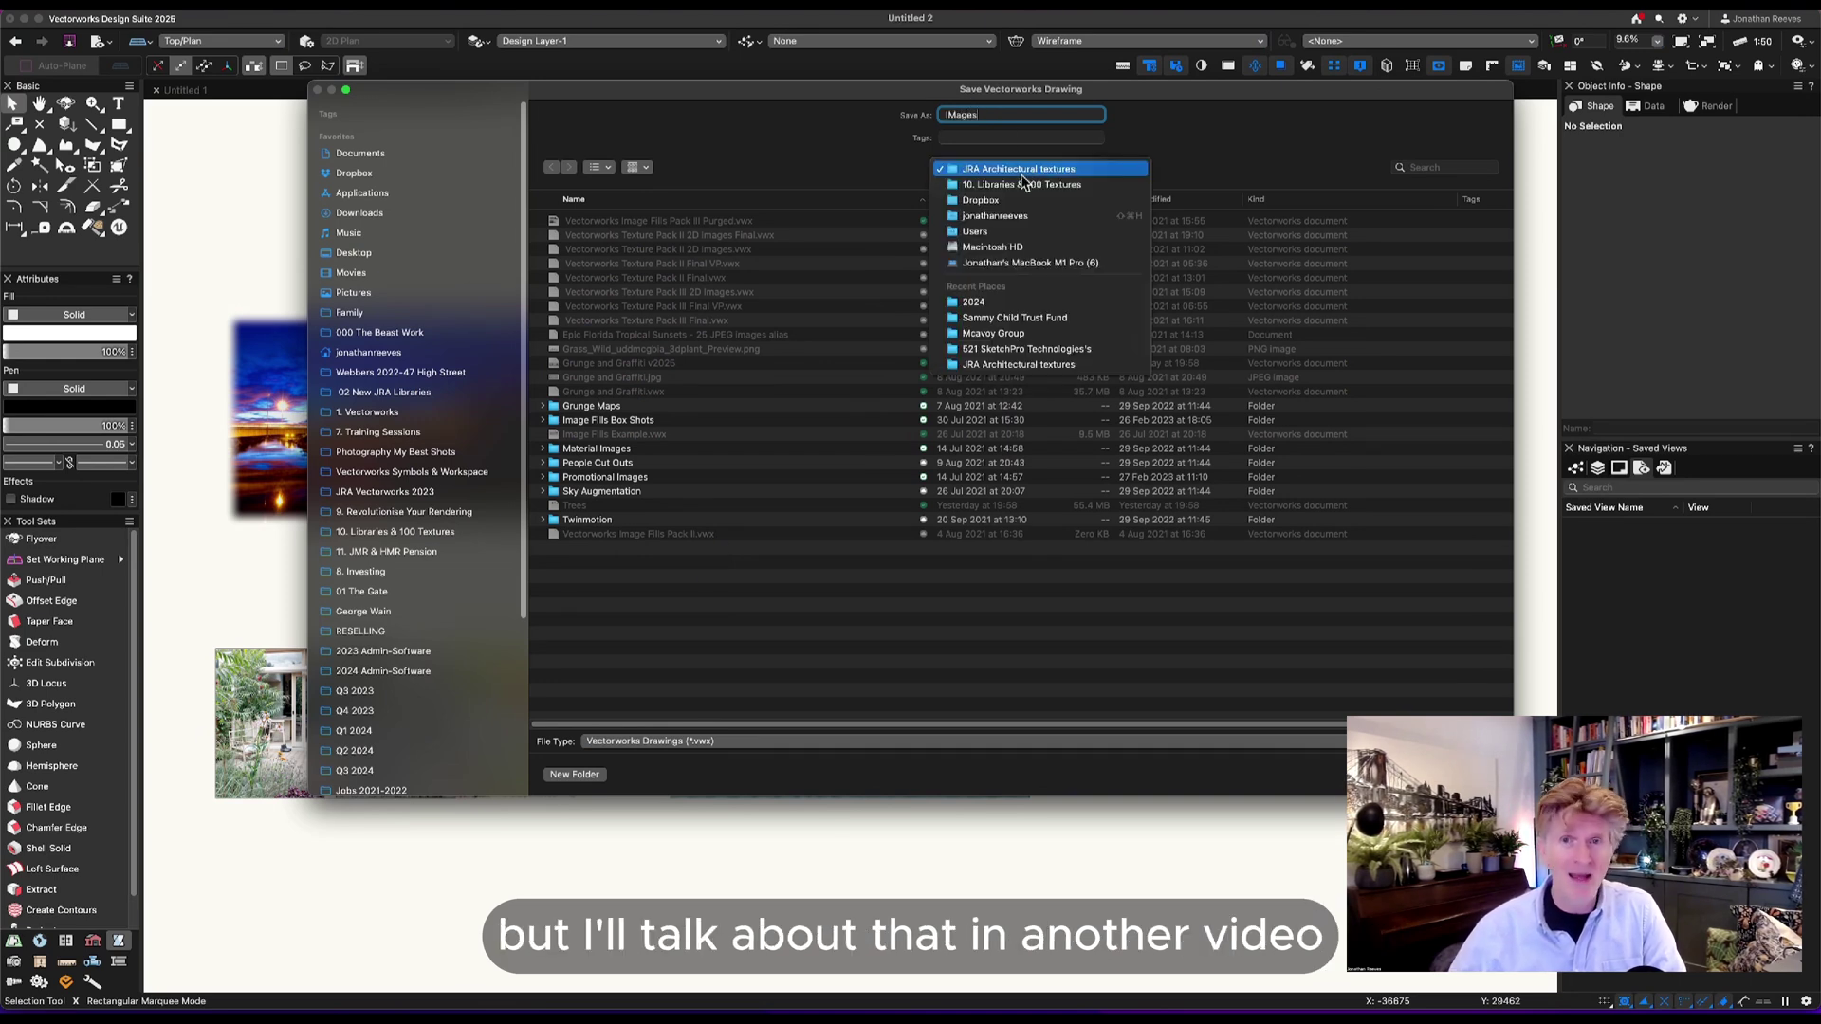
left_click(998, 301)
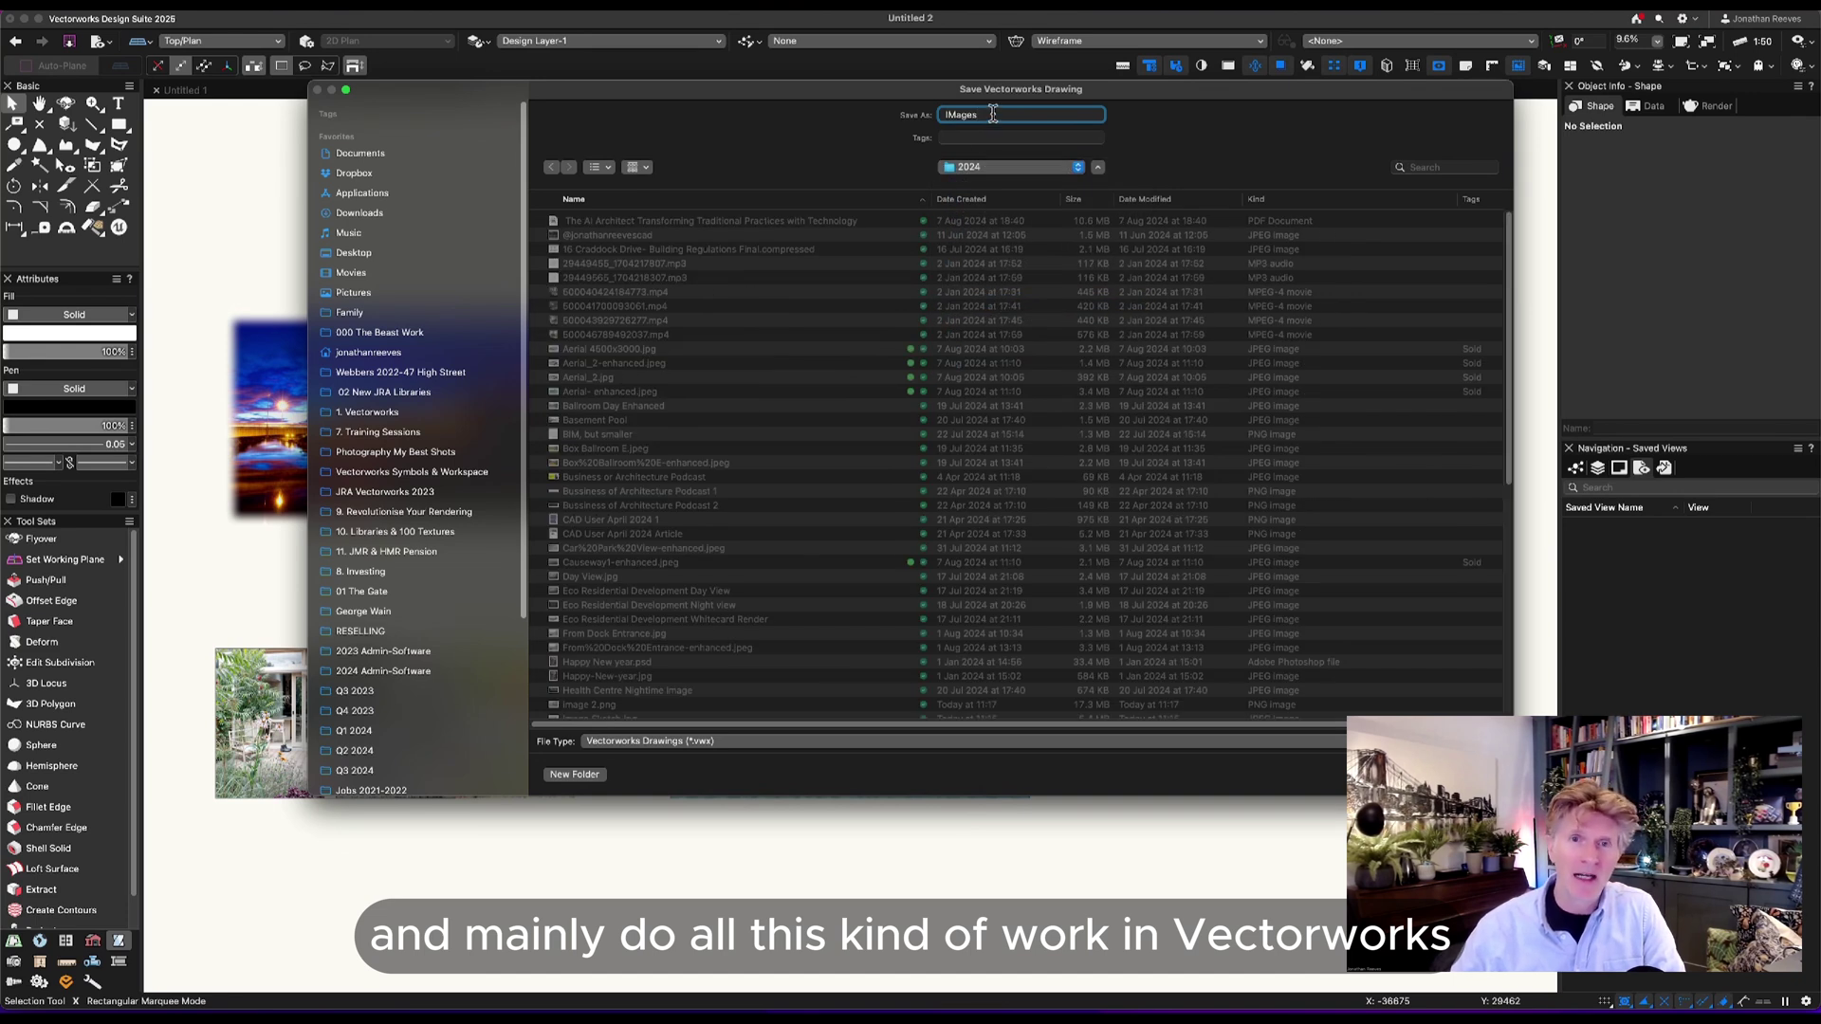
key("Return")
Return to Grunge and Graffiti, decline autosave, and zoom to the tree then the whole wall.
left_click(411, 91)
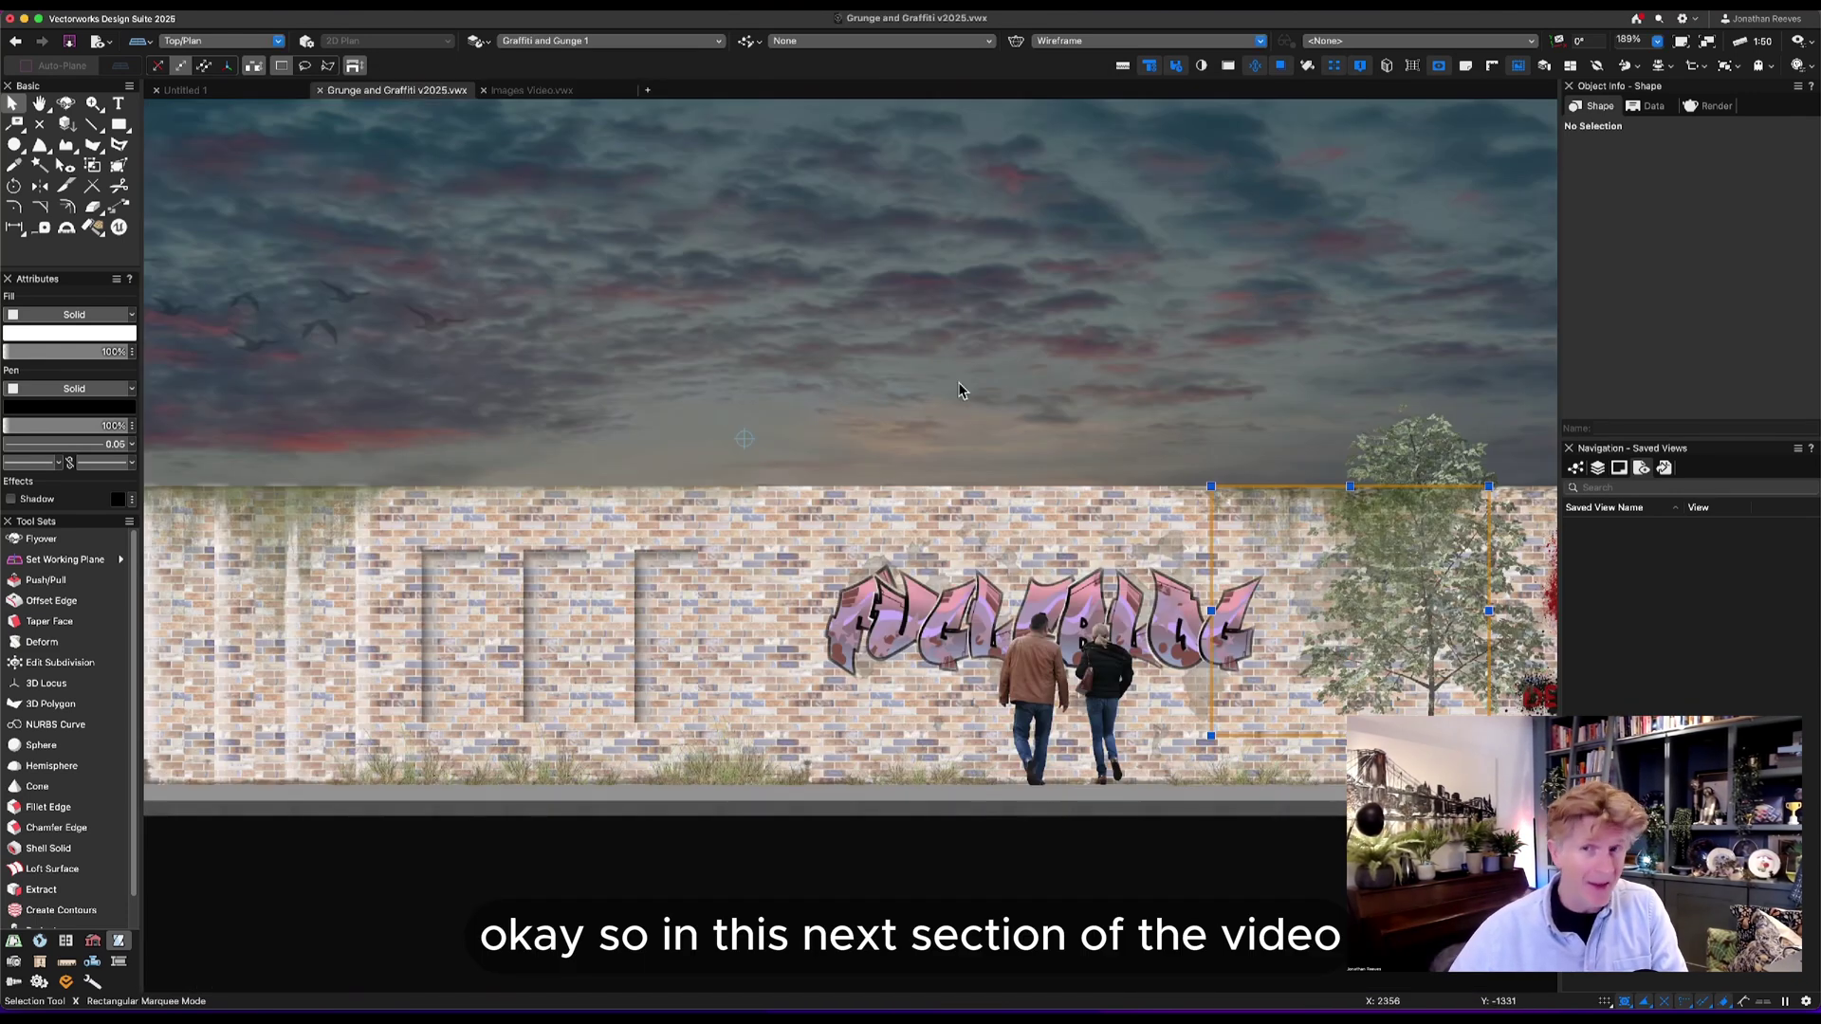
left_click(1226, 69)
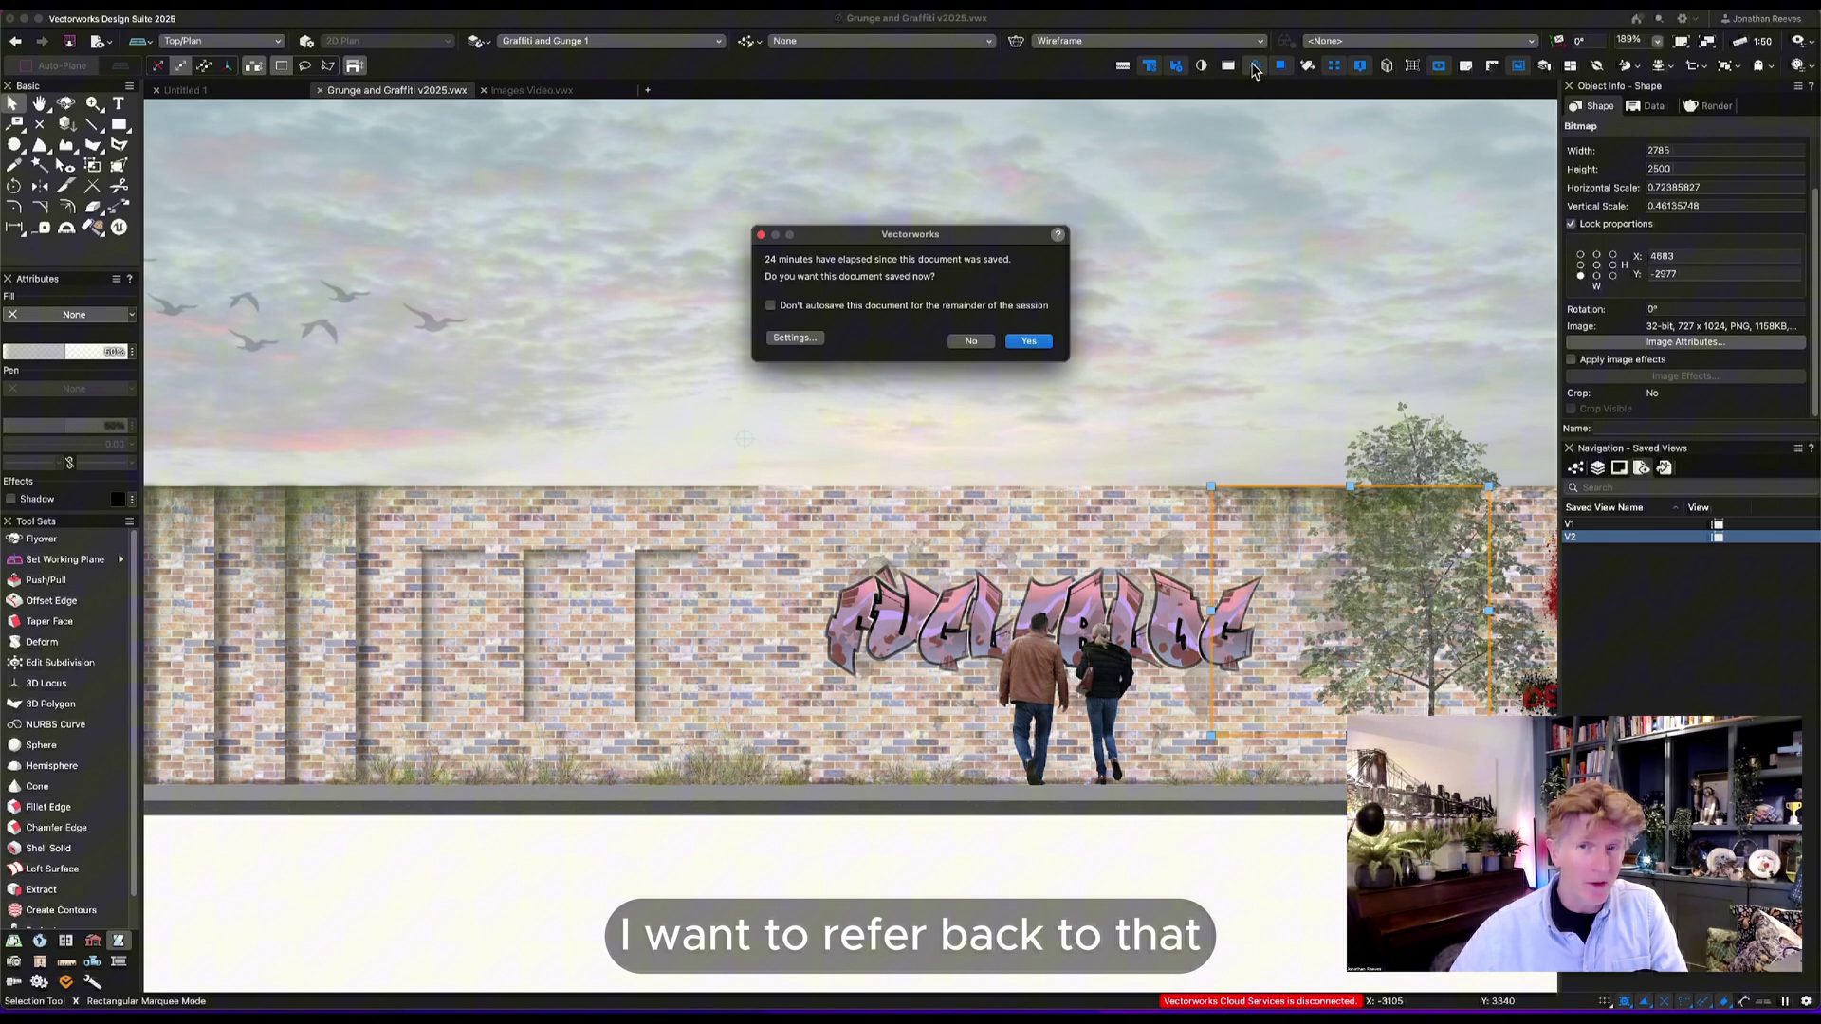
key("Return")
key("ctrl+6")
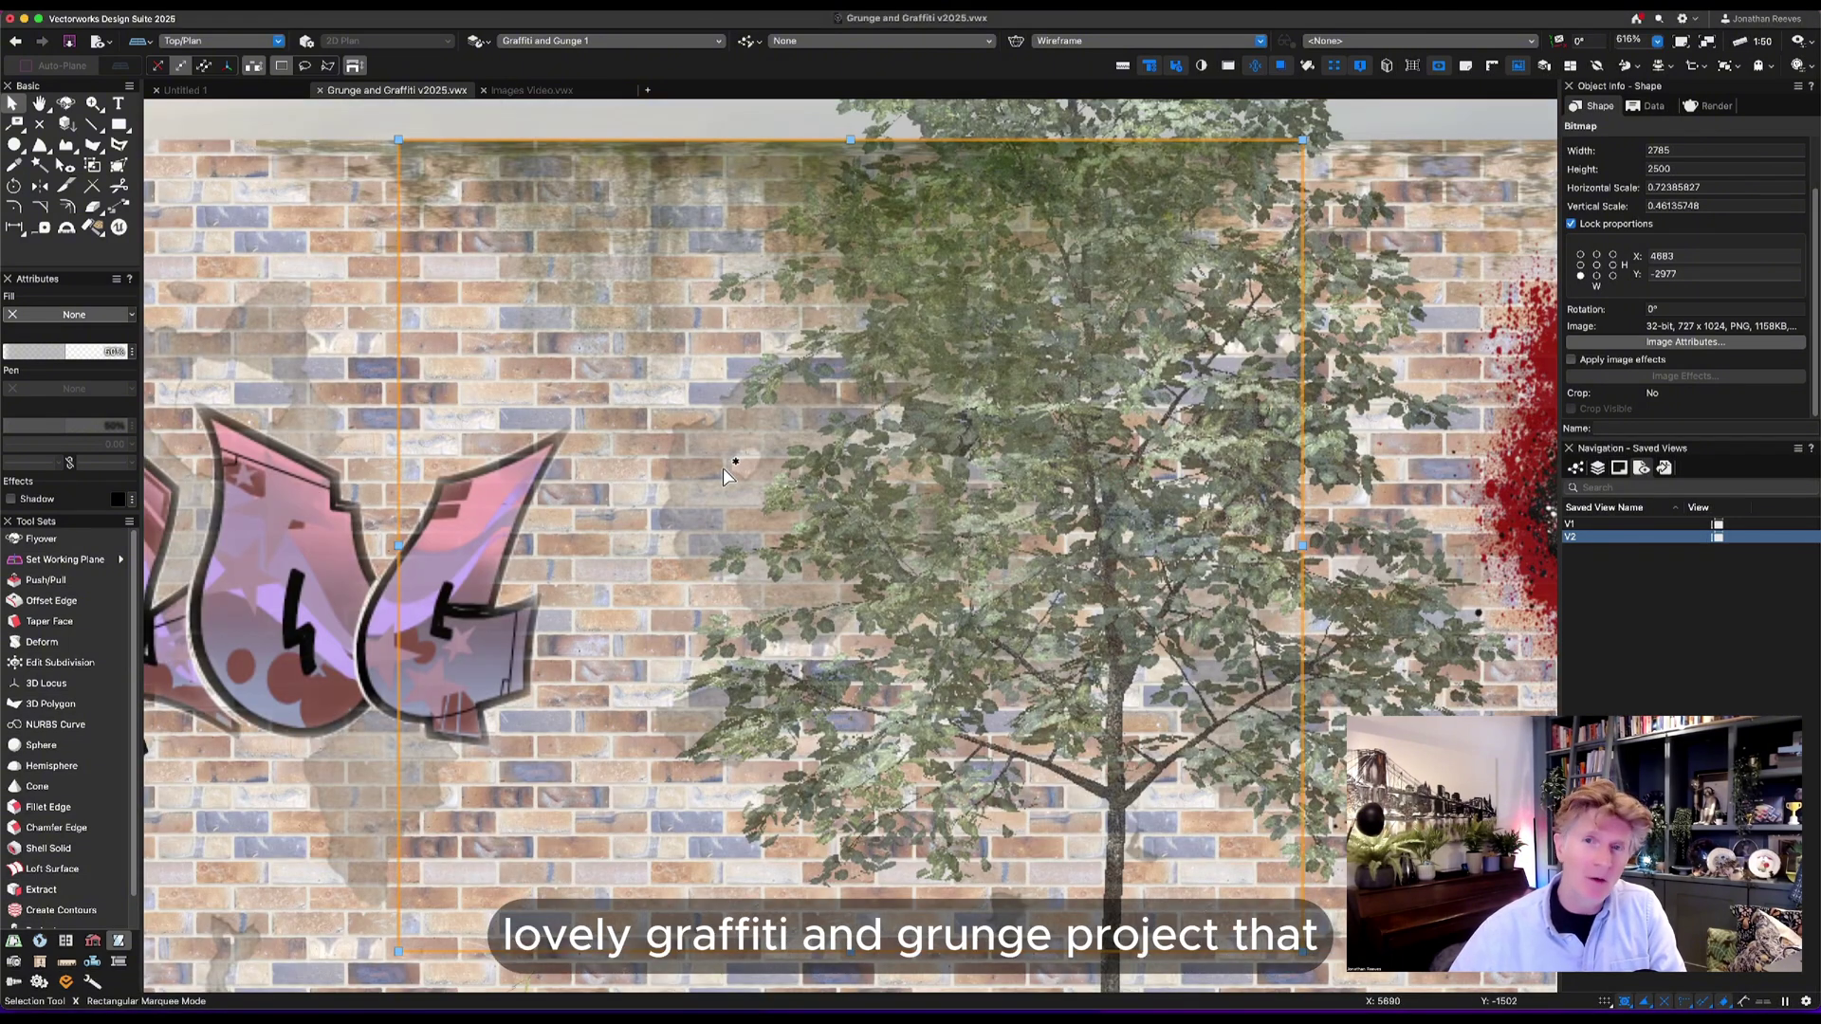
key("Escape")
key("ctrl+4")
key("ctrl+4")
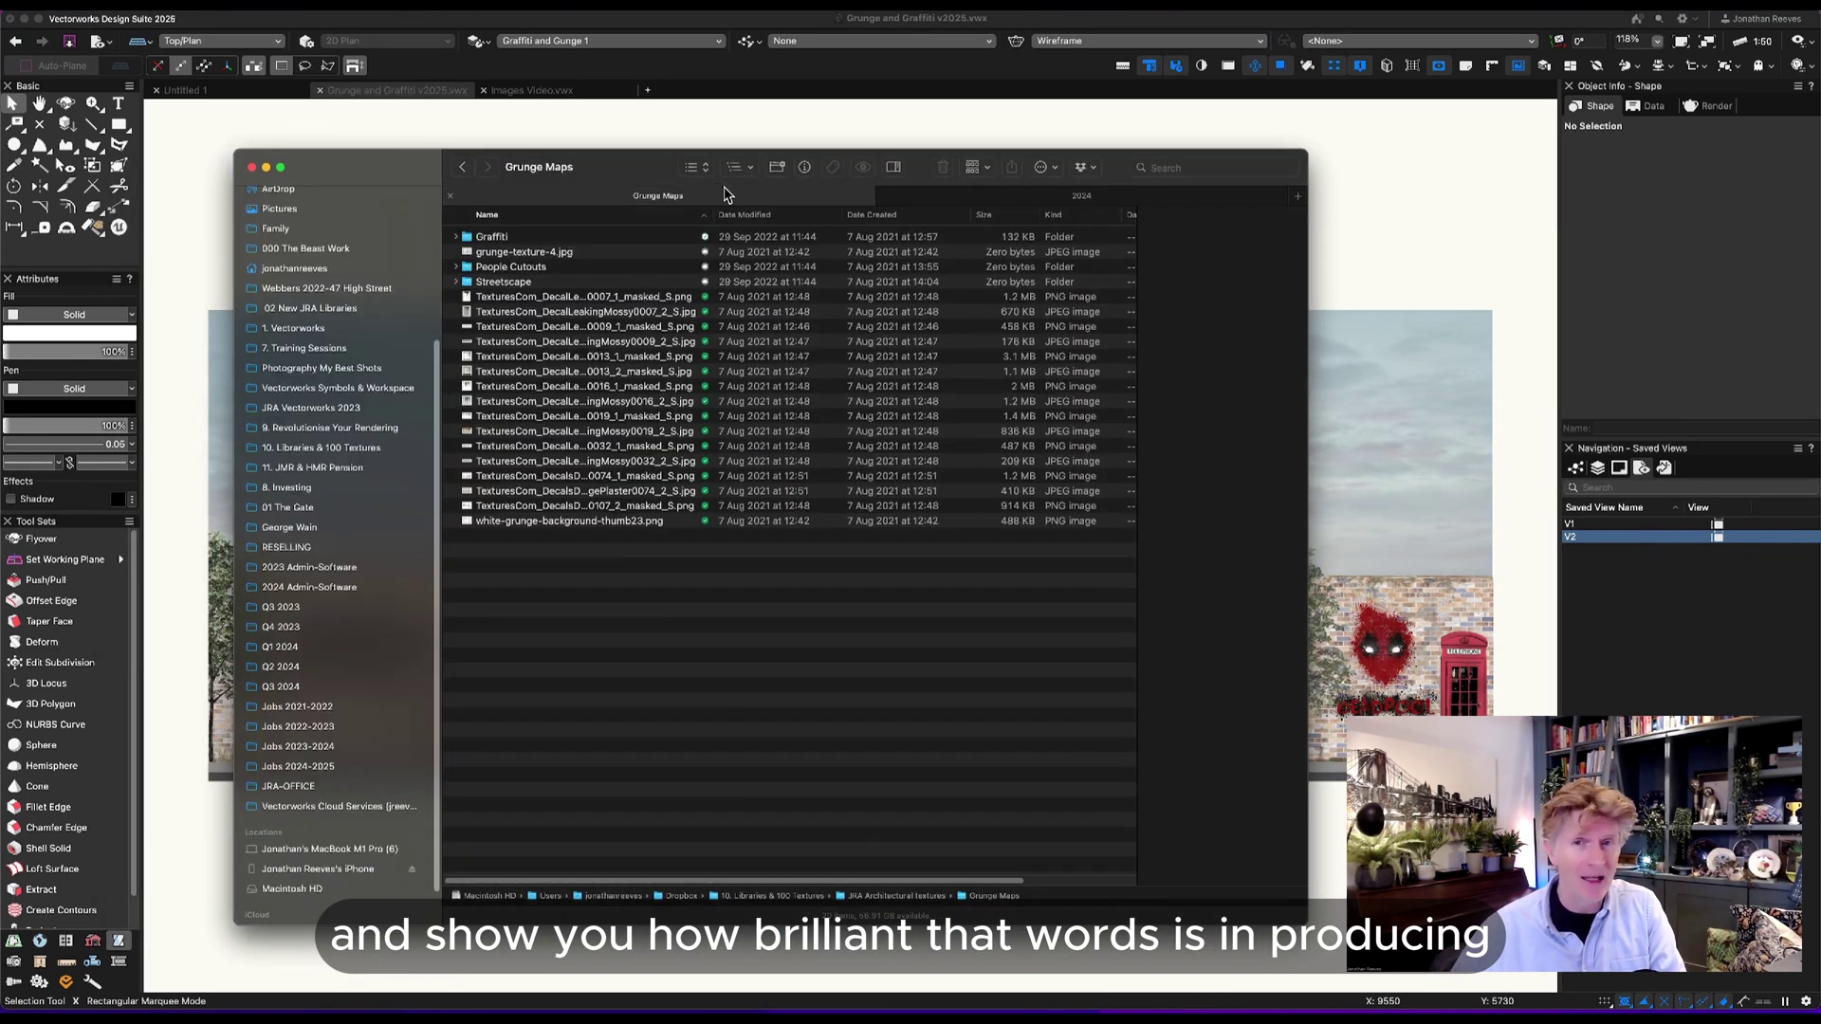
Open the Graffiti folder and preview Graffiti 1.png and Graffiti 4.png.
double_click(497, 237)
left_click(501, 238)
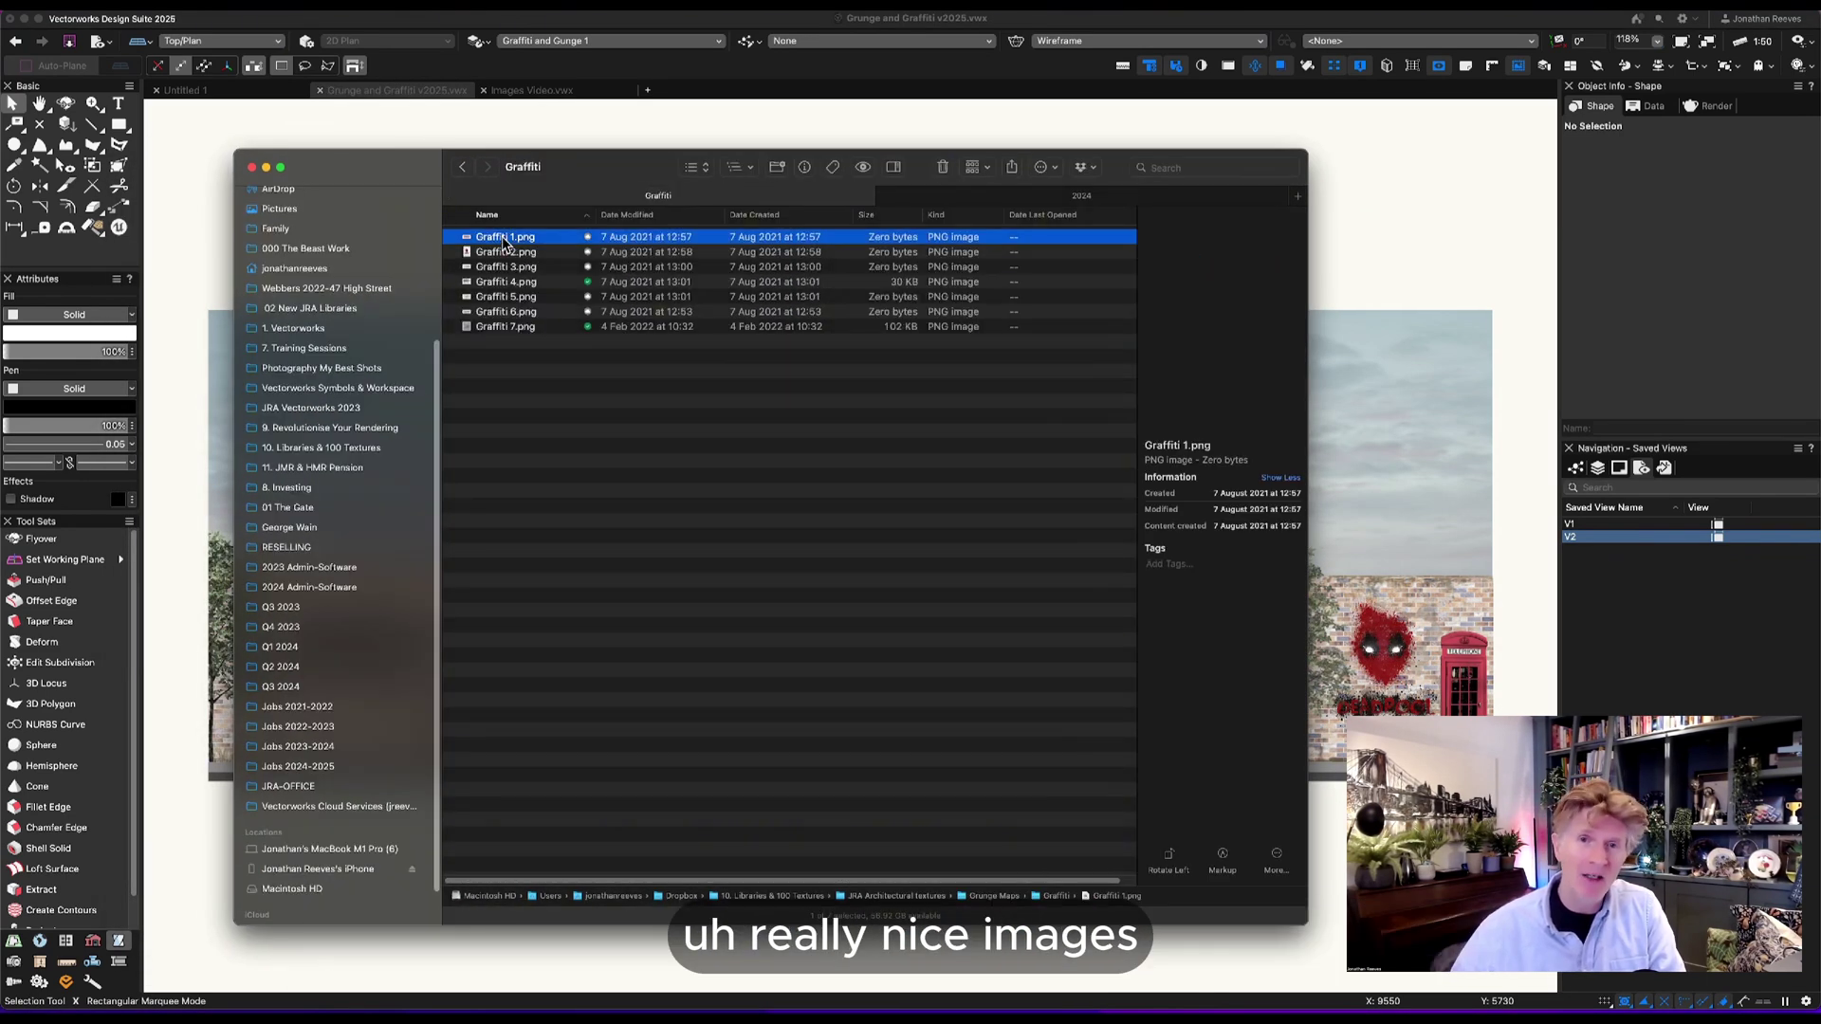
key("space")
key("space")
left_click(513, 282)
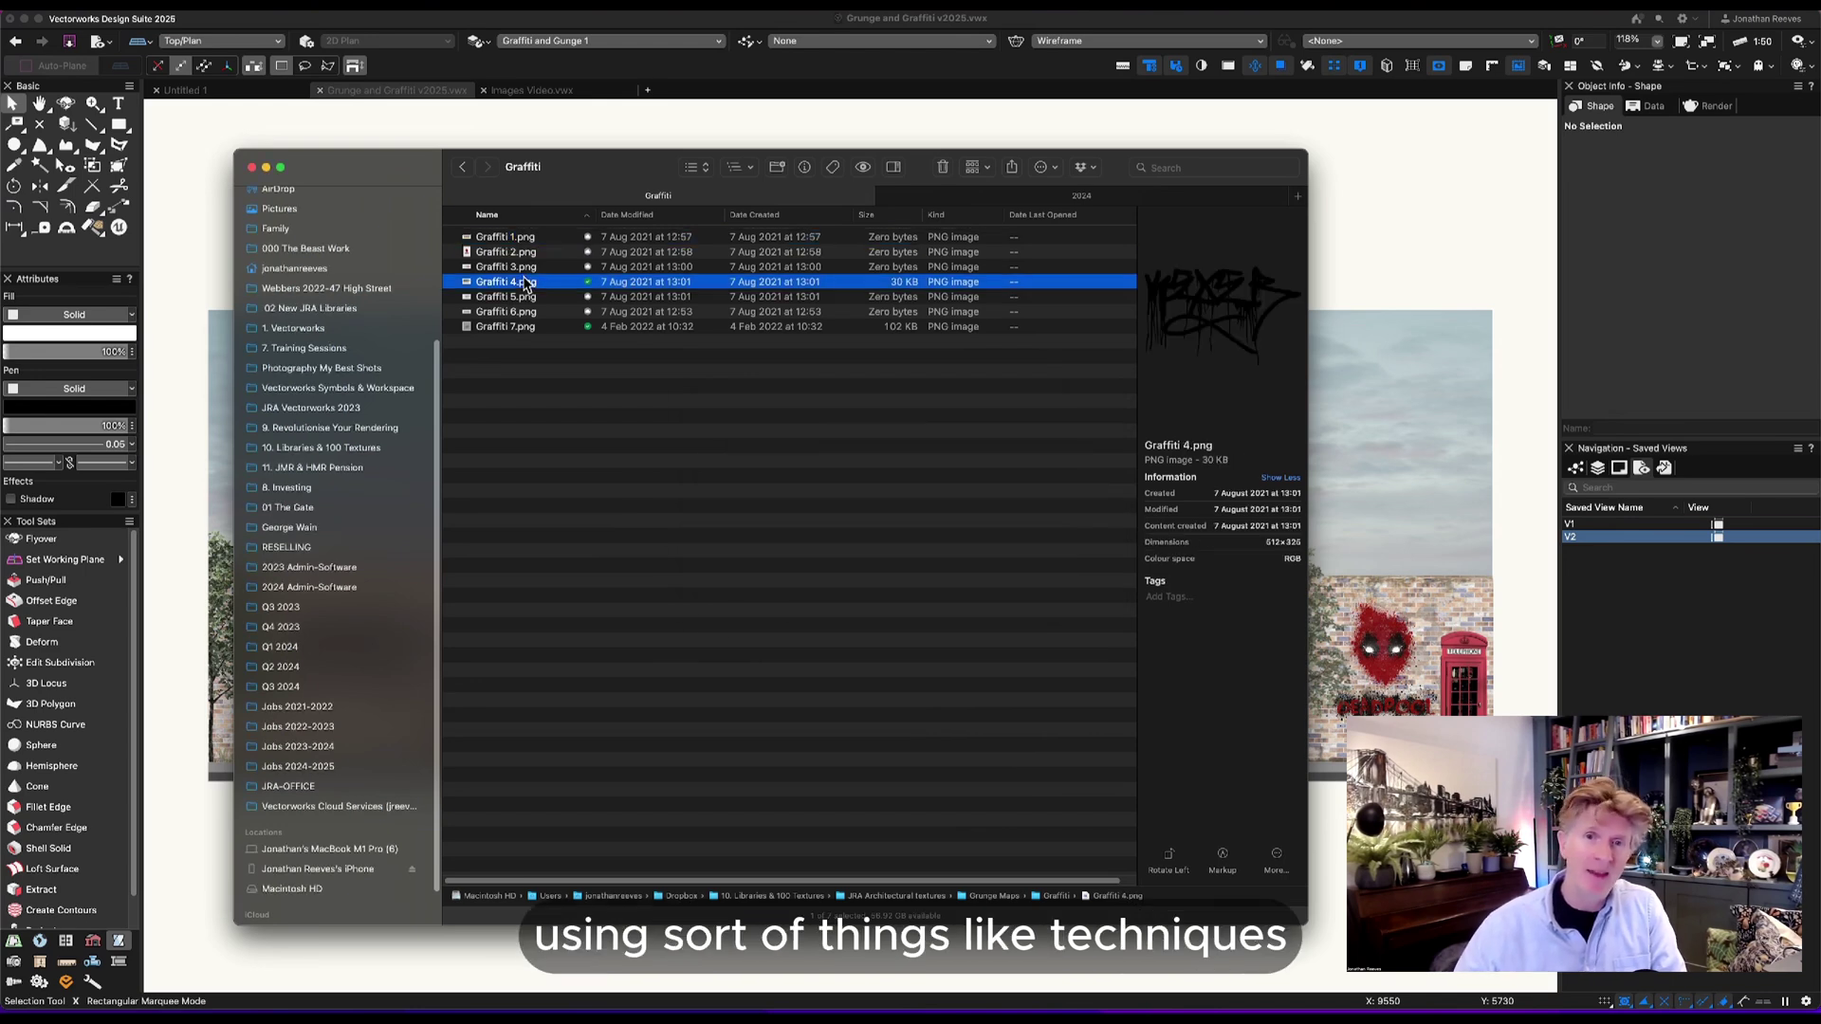
key("space")
key("space")
left_click(505, 237)
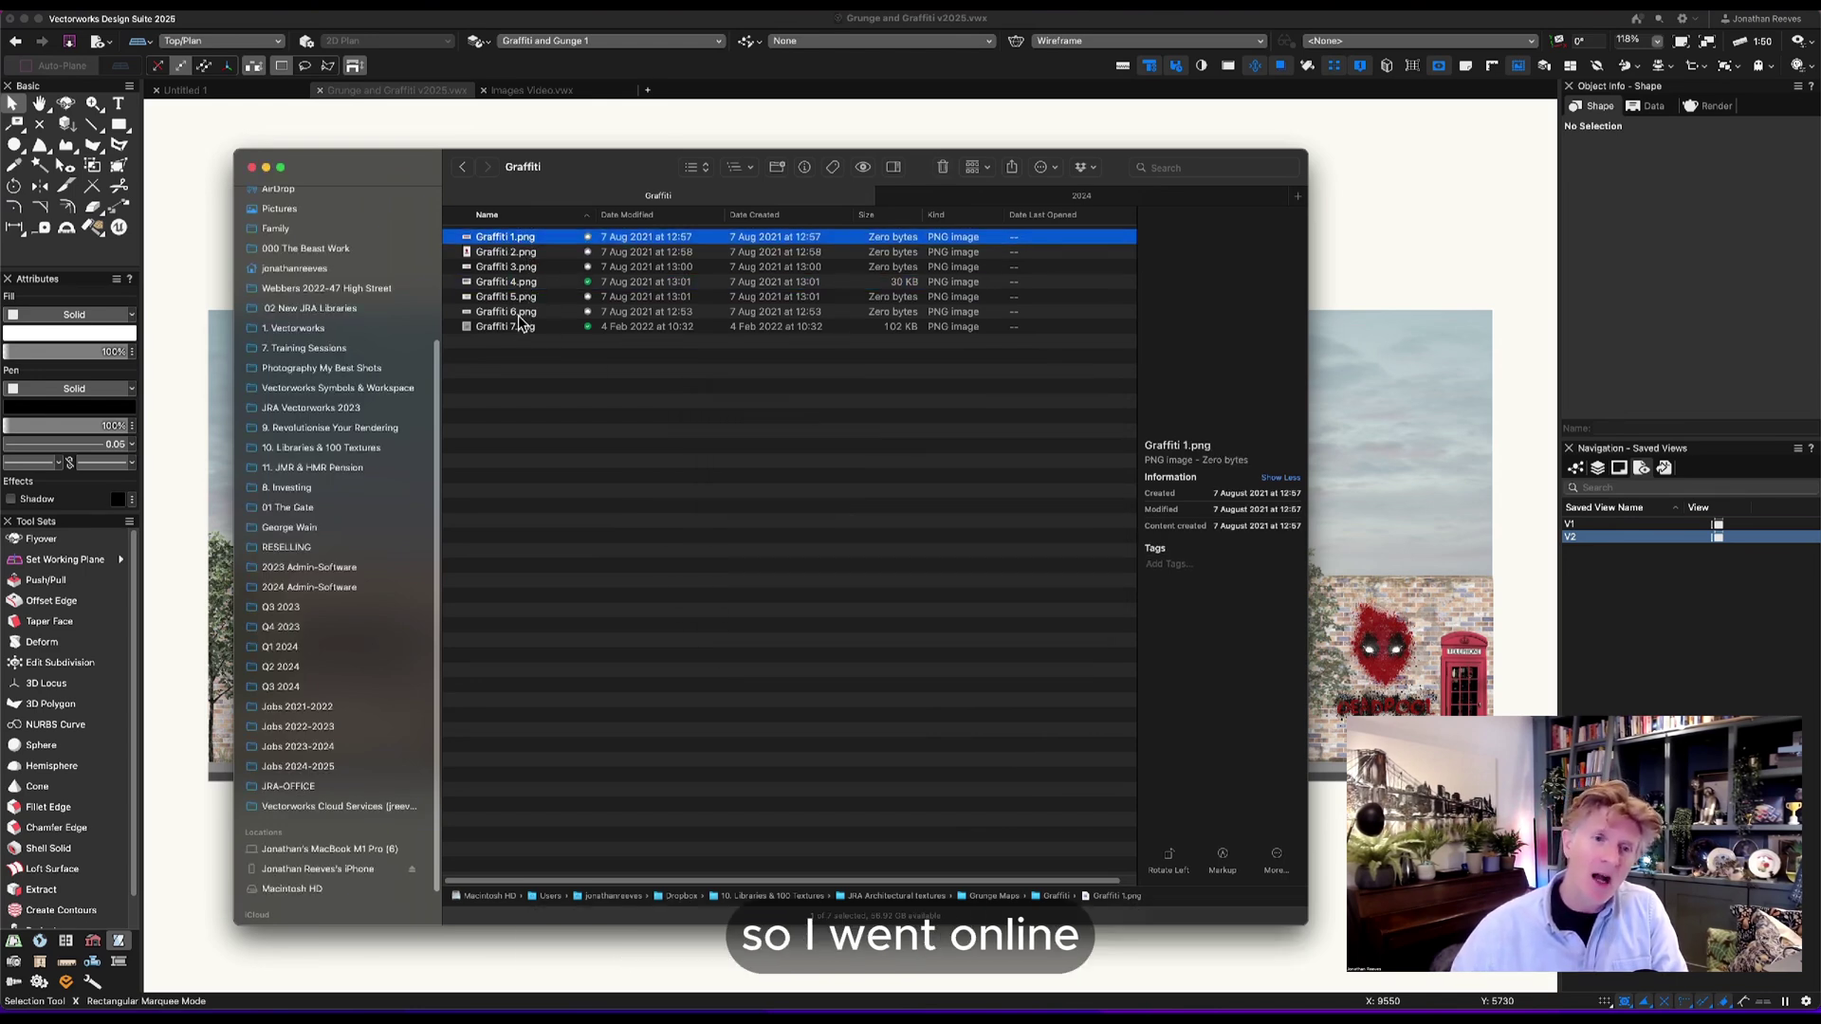
left_click(506, 326, "shift")
right_click(506, 328)
key("Escape")
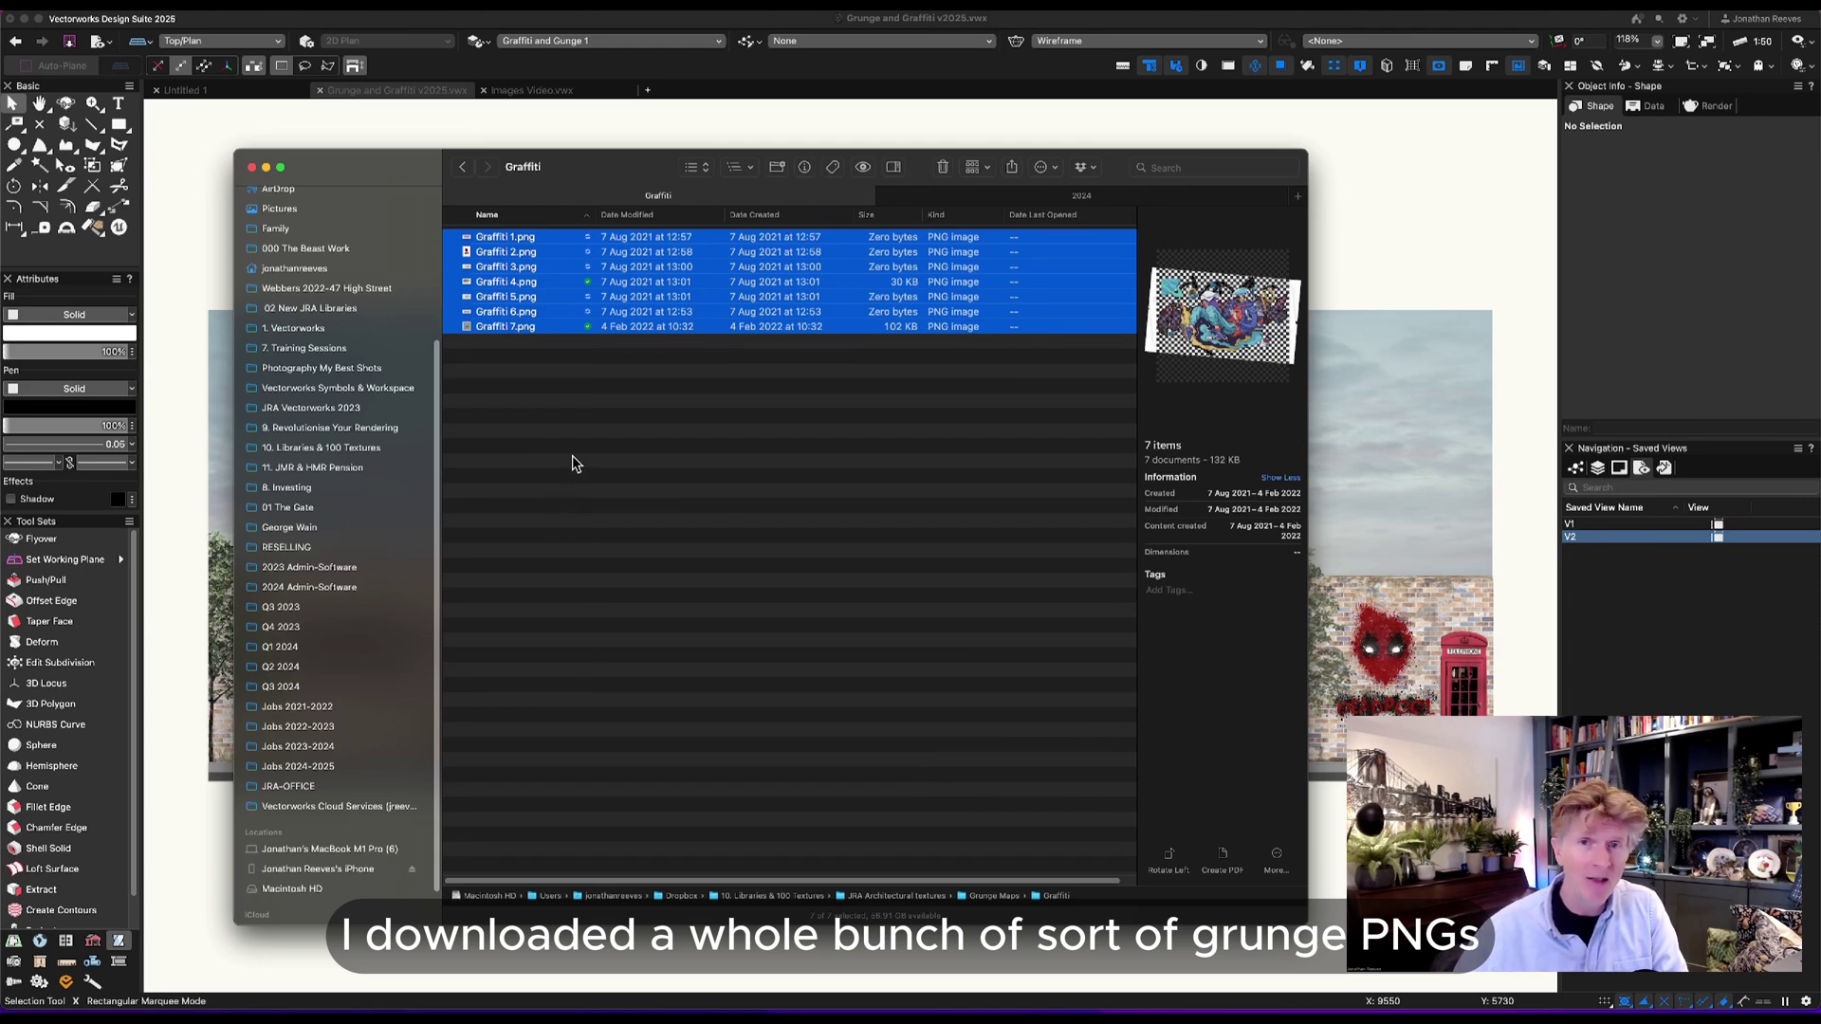
Drag Graffiti 1.png from Finder onto the wall drawing.
left_click(608, 431)
left_click(505, 236)
key("space")
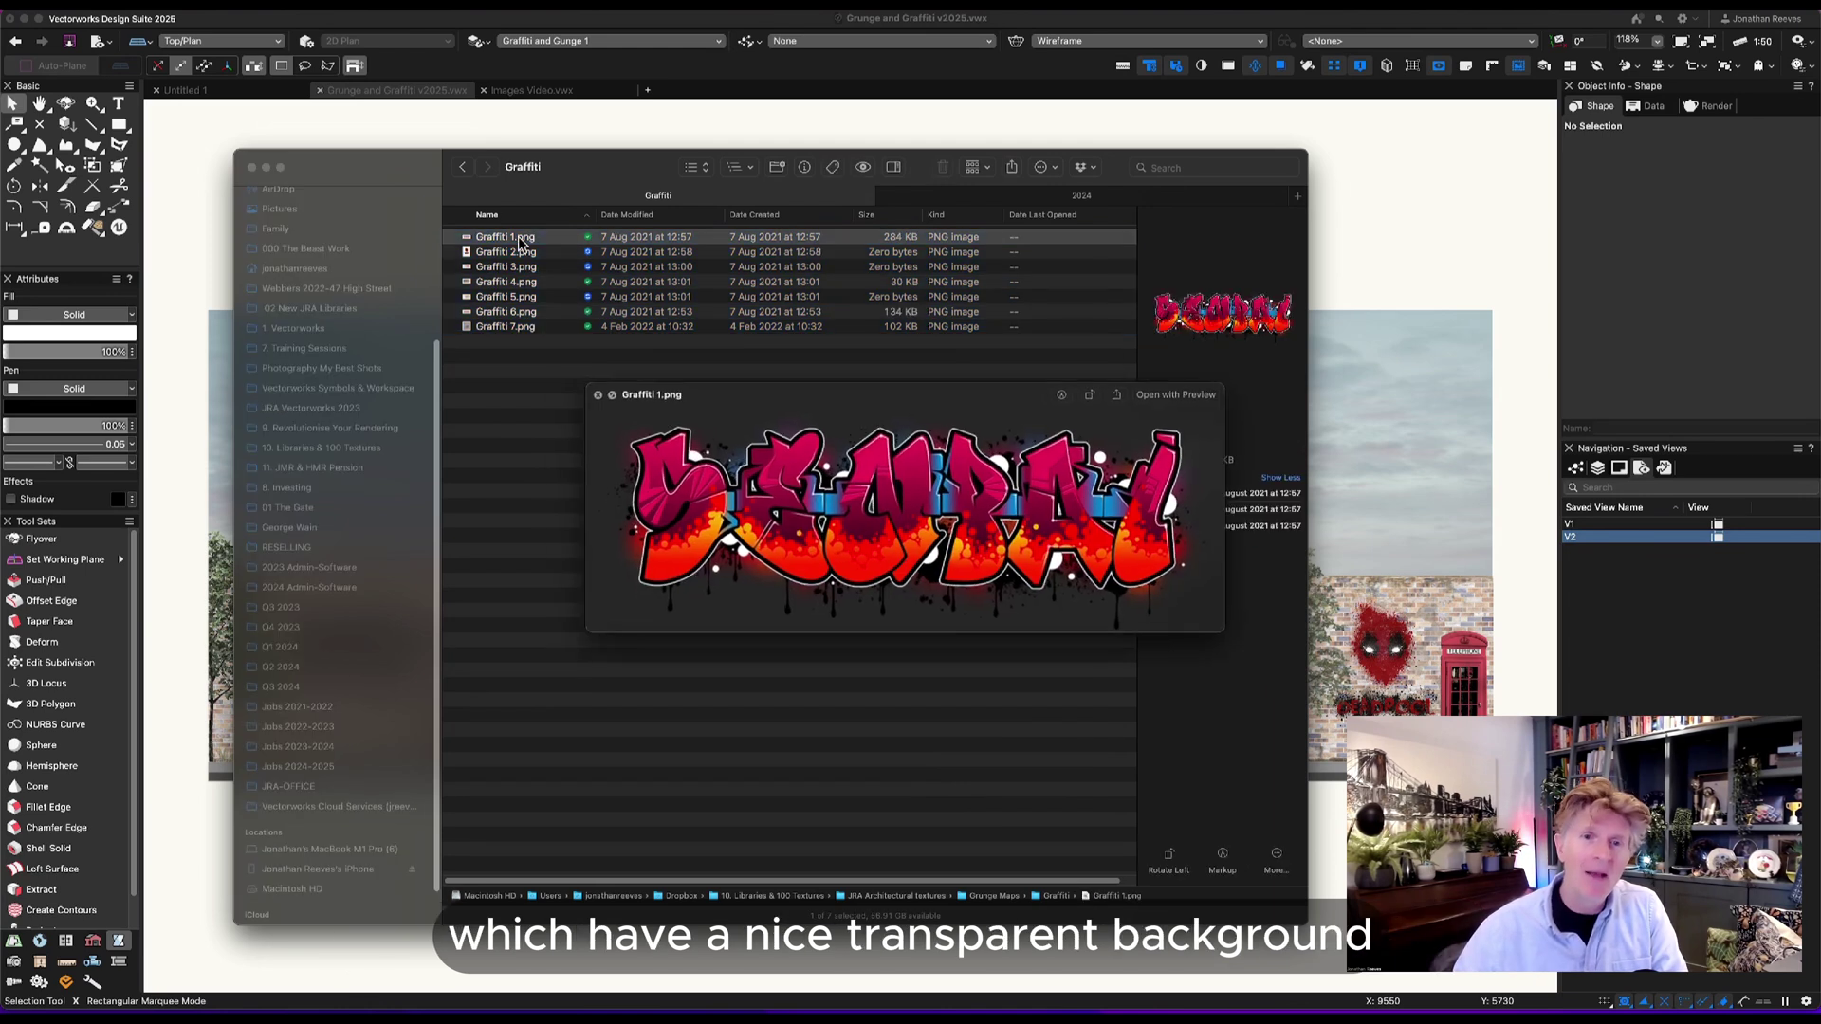
key("space")
left_click_drag(418, 168, 1051, 134)
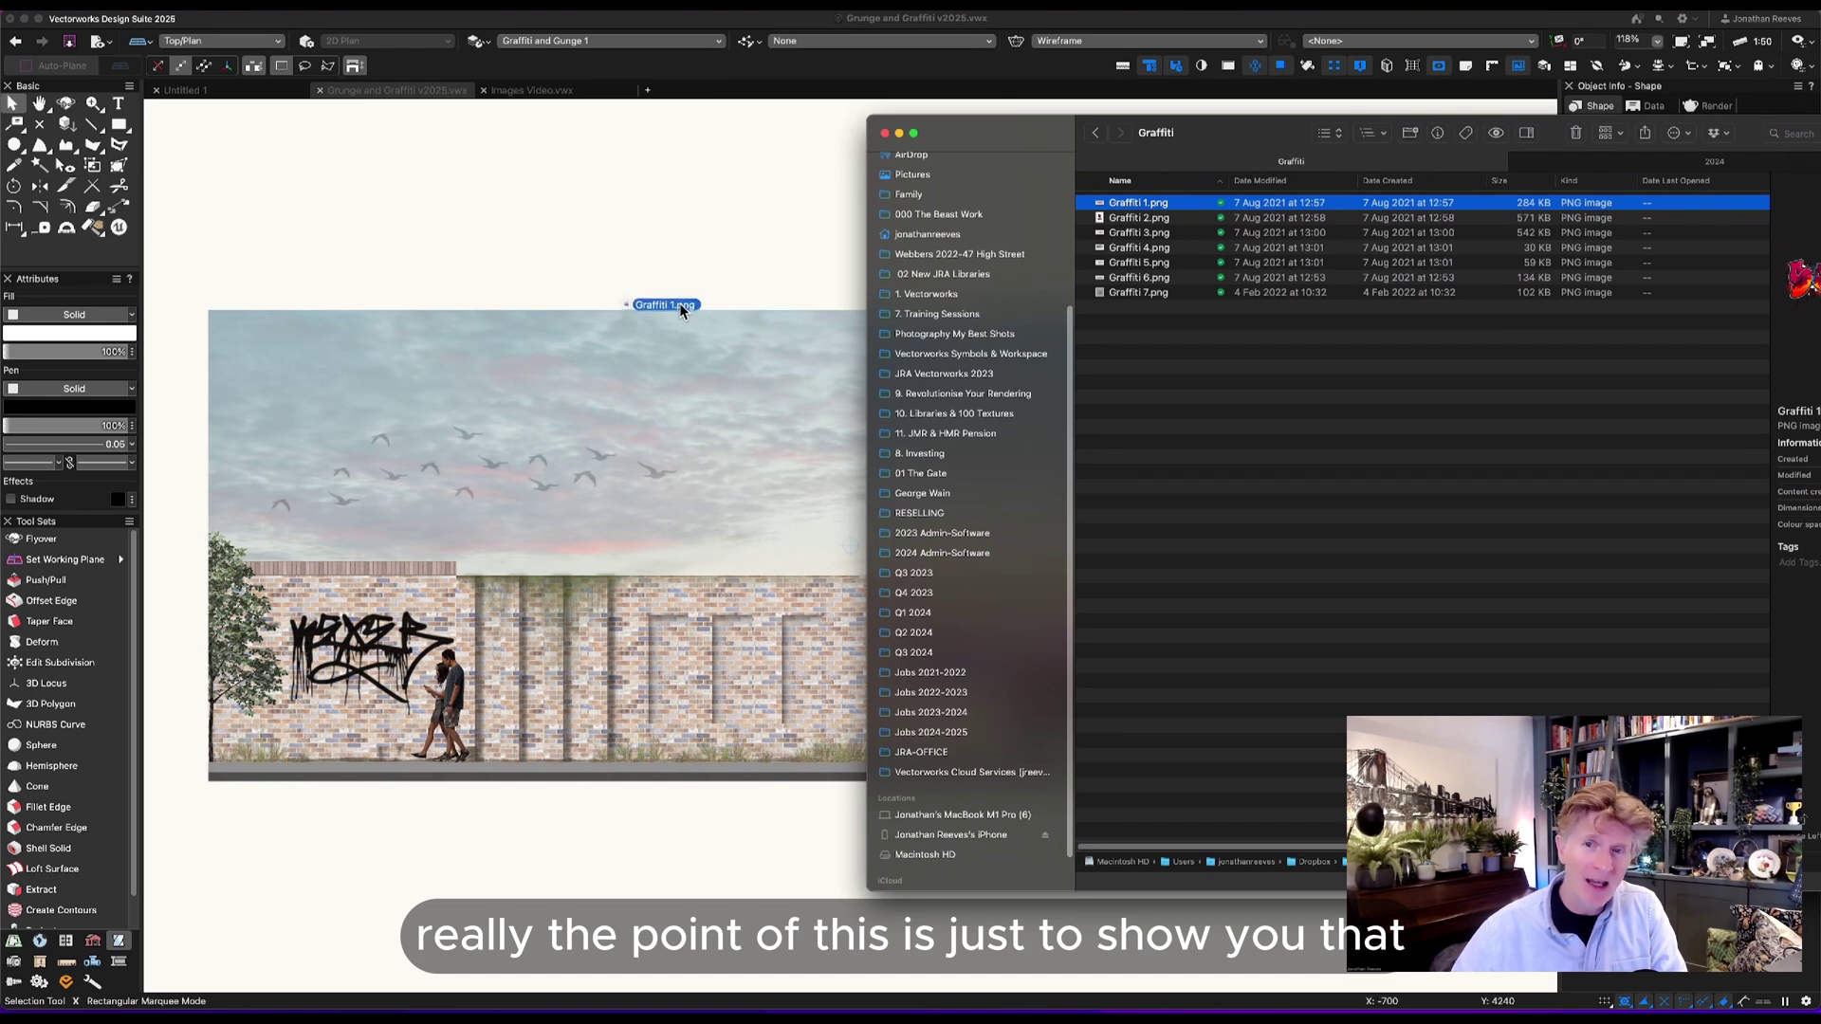
left_click_drag(680, 304, 683, 342)
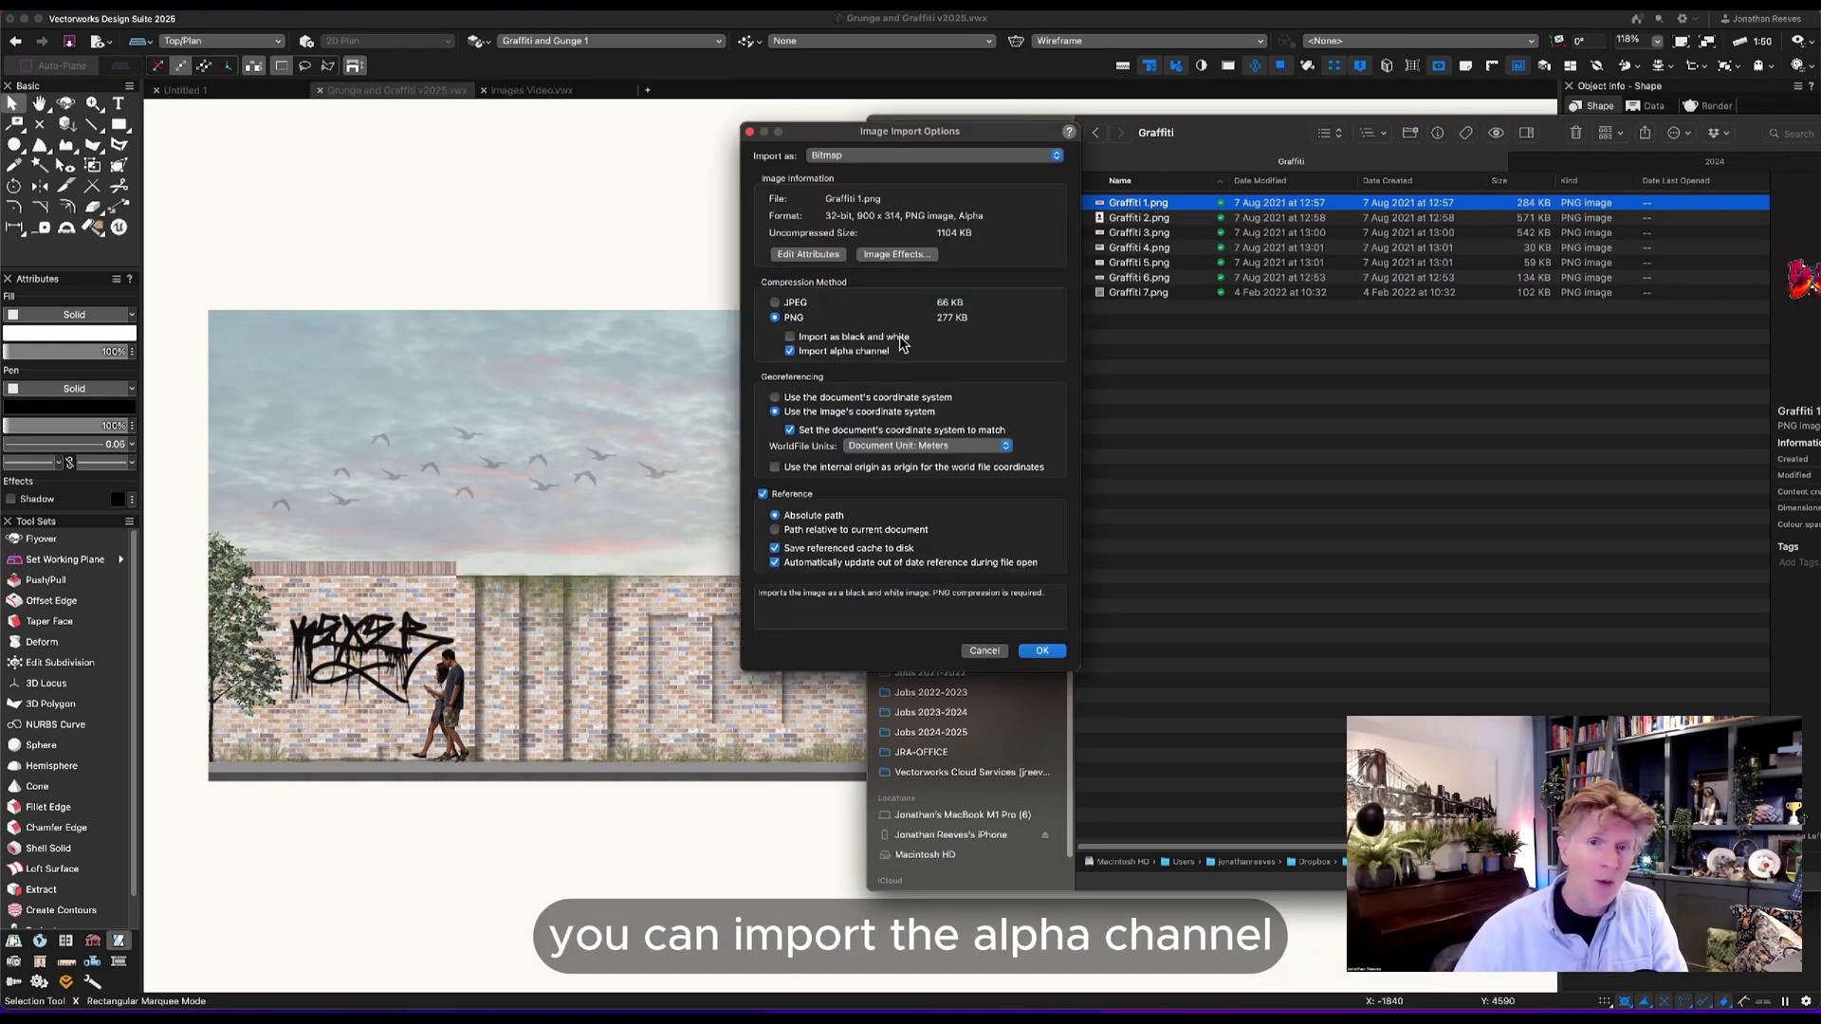
Import Graffiti 1.png with its alpha channel, confirming the default image attributes.
left_click(834, 255)
mouse_move(939, 275)
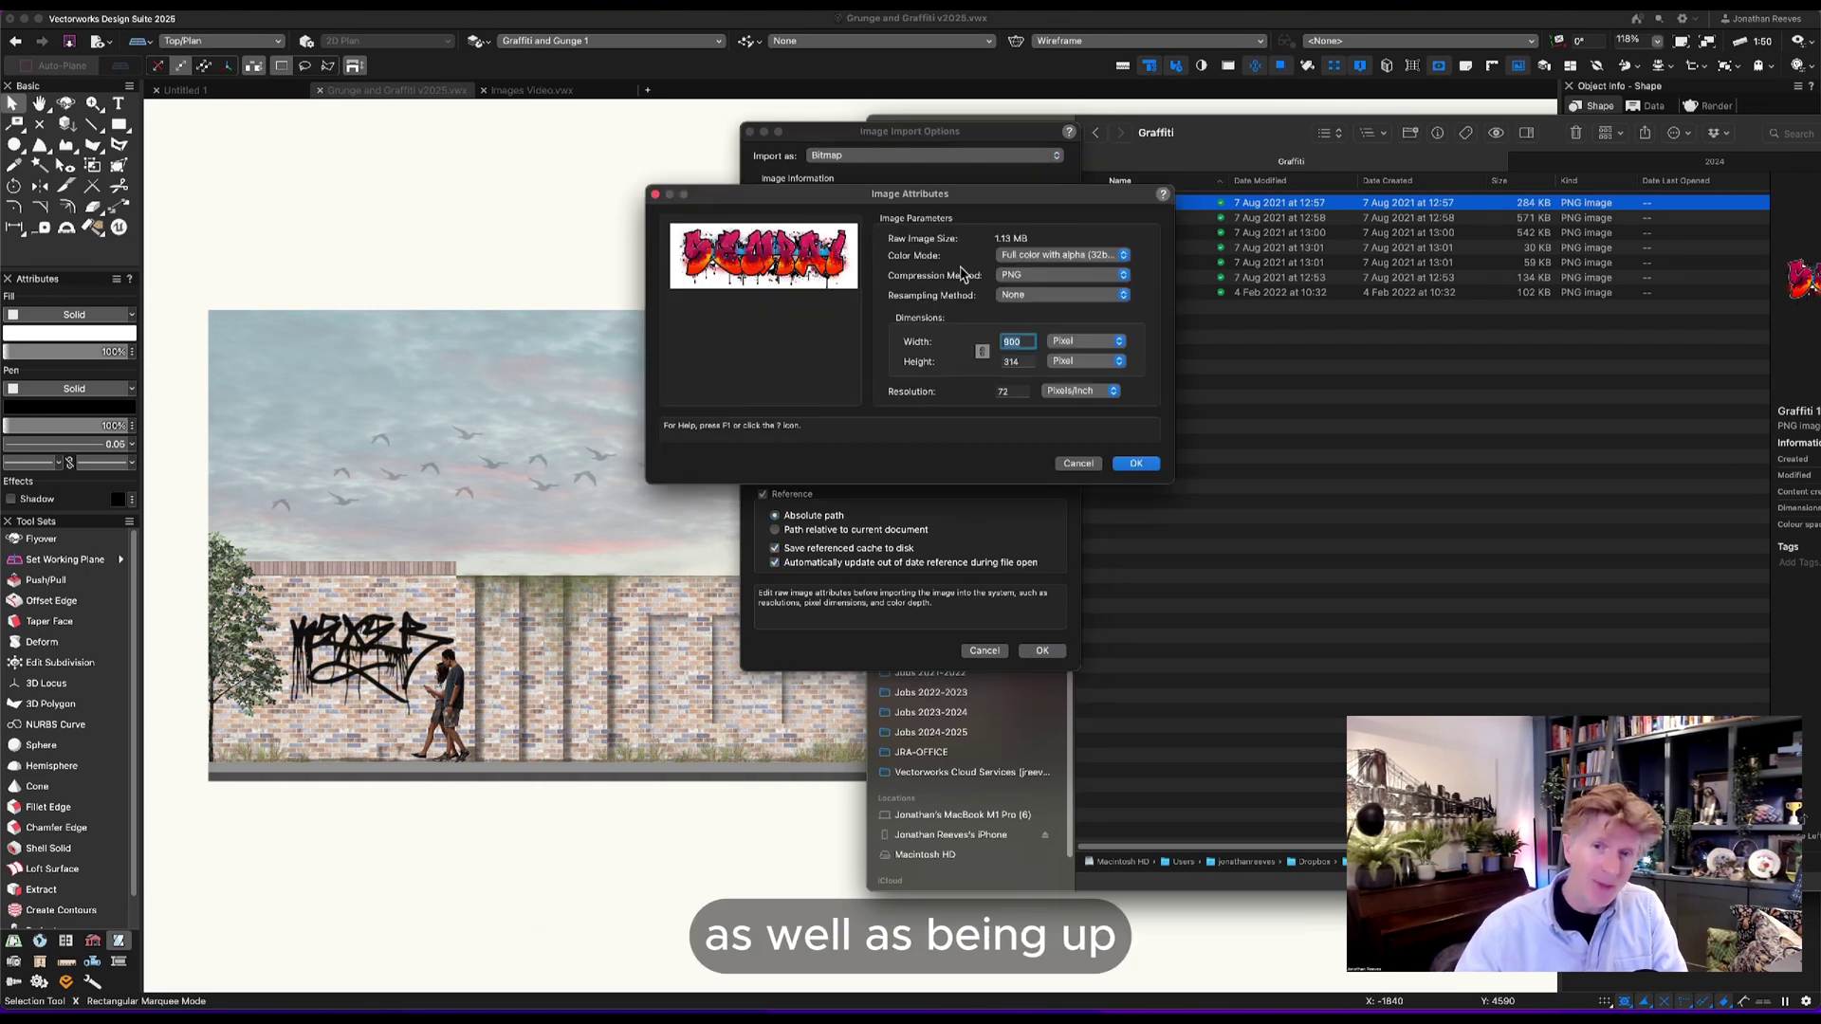
left_click(1127, 463)
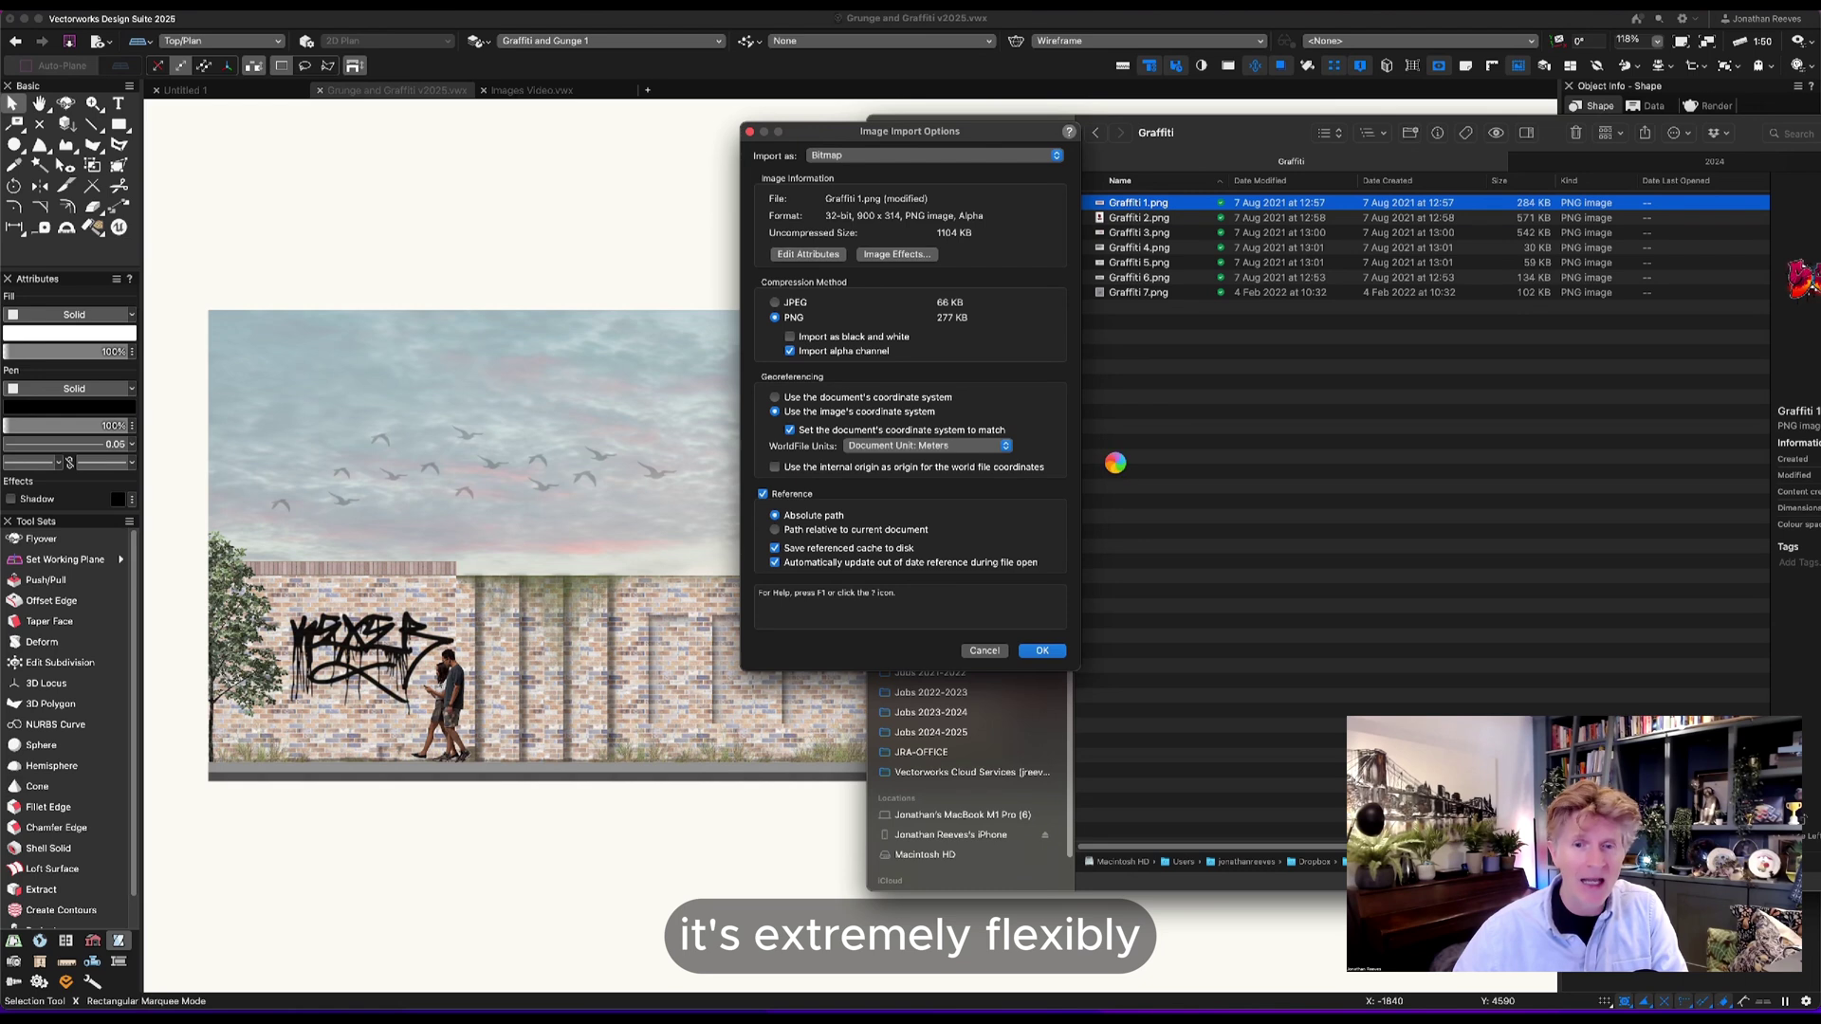
left_click(1042, 651)
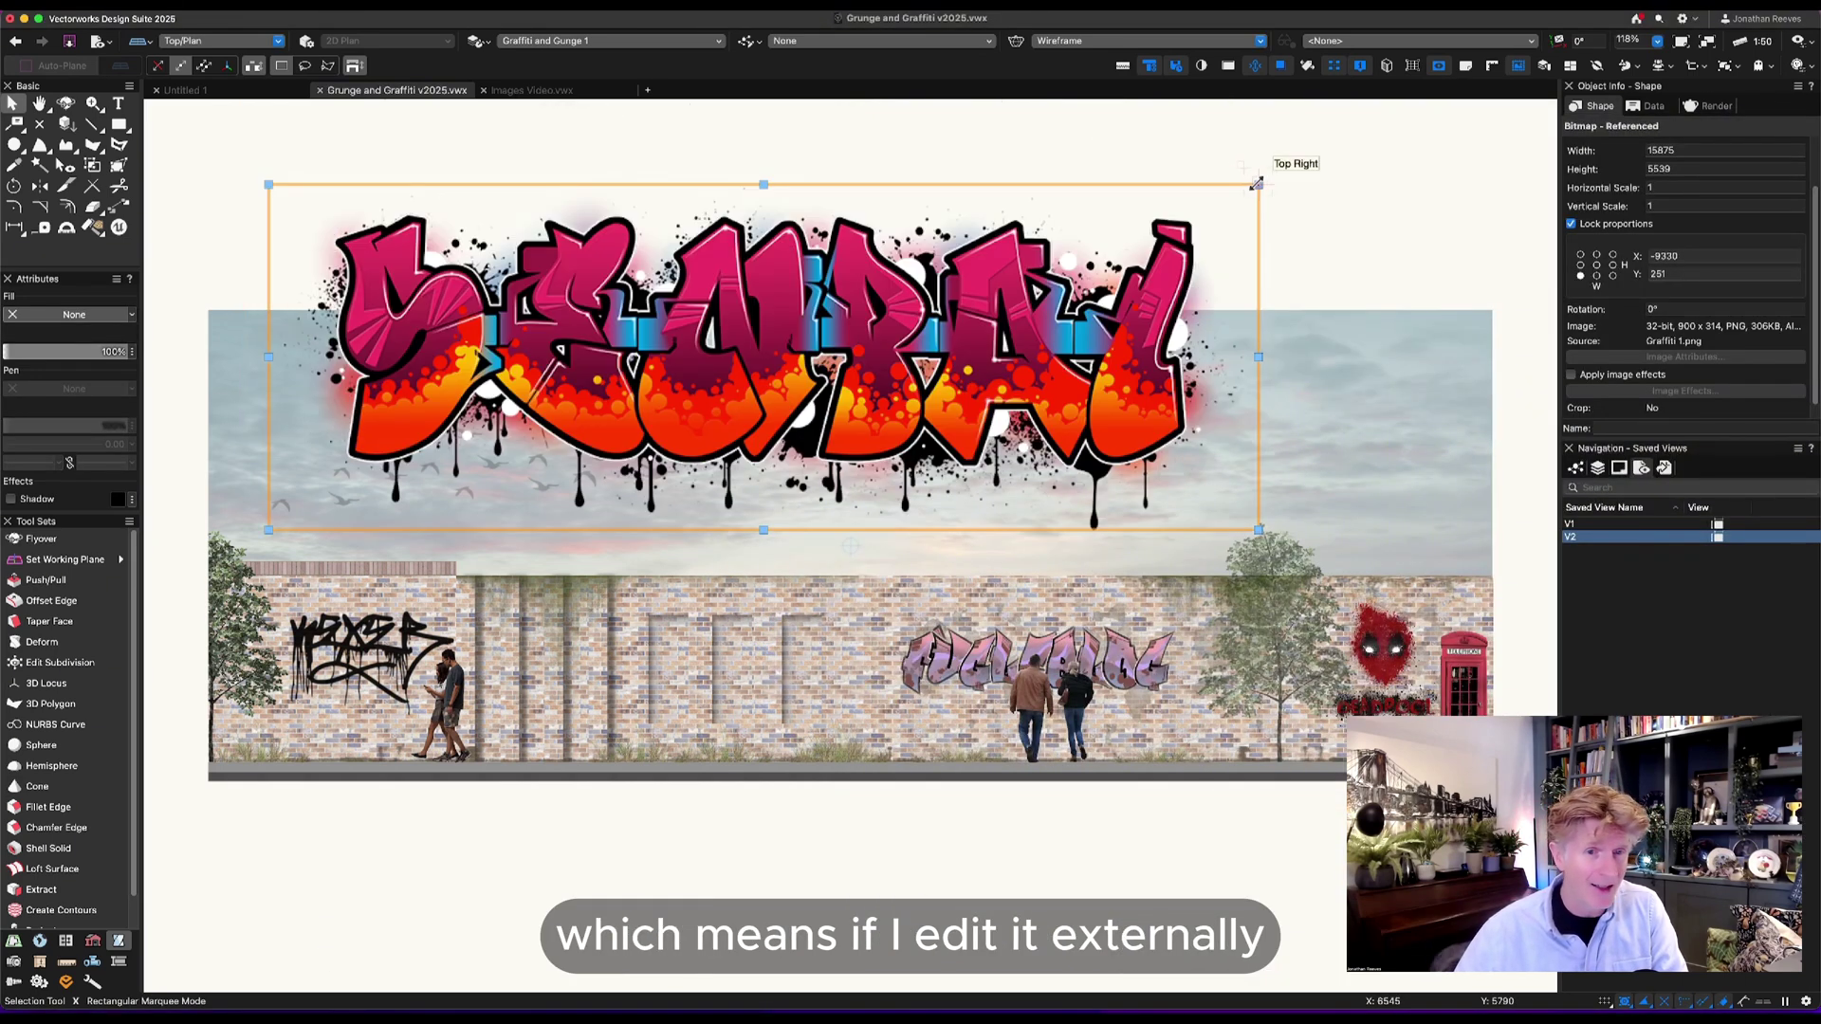
Scale down the Graffiti 1 image and place it on the brick wall near the top.
left_click_drag(1256, 183, 560, 425)
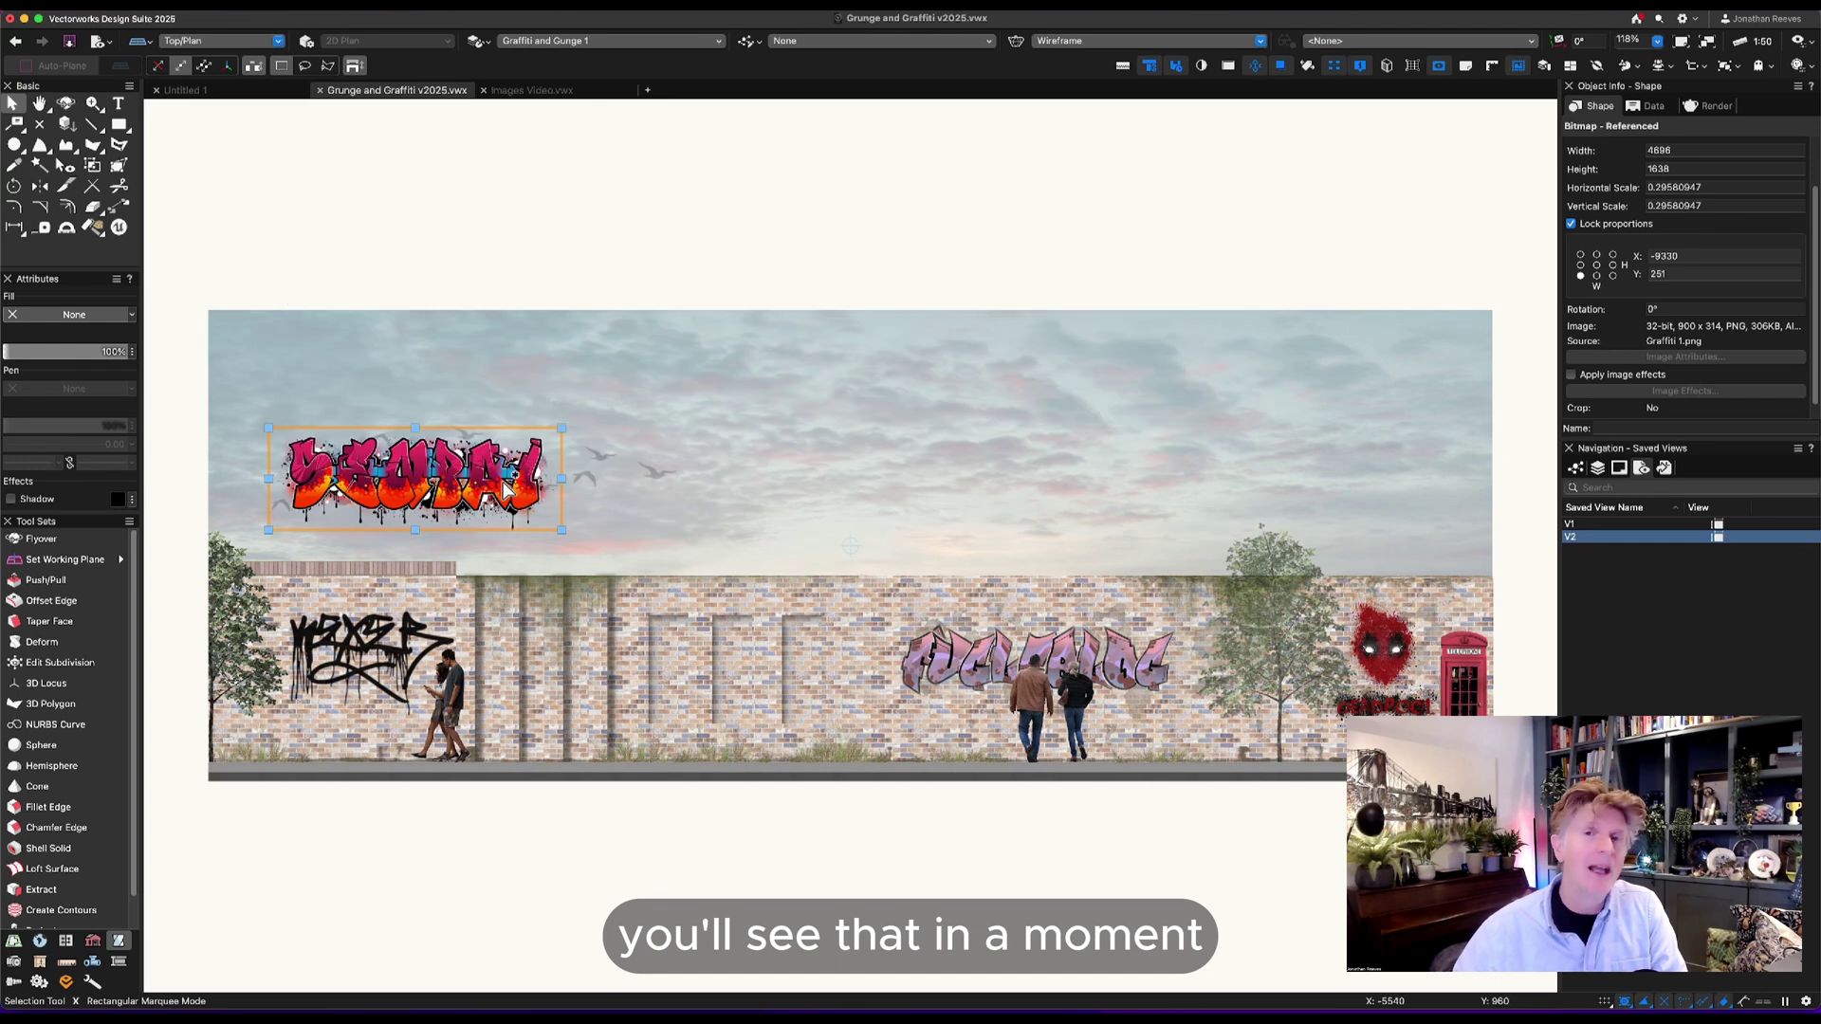
left_click_drag(506, 489, 1161, 486)
scroll(968, 643, "up", 3)
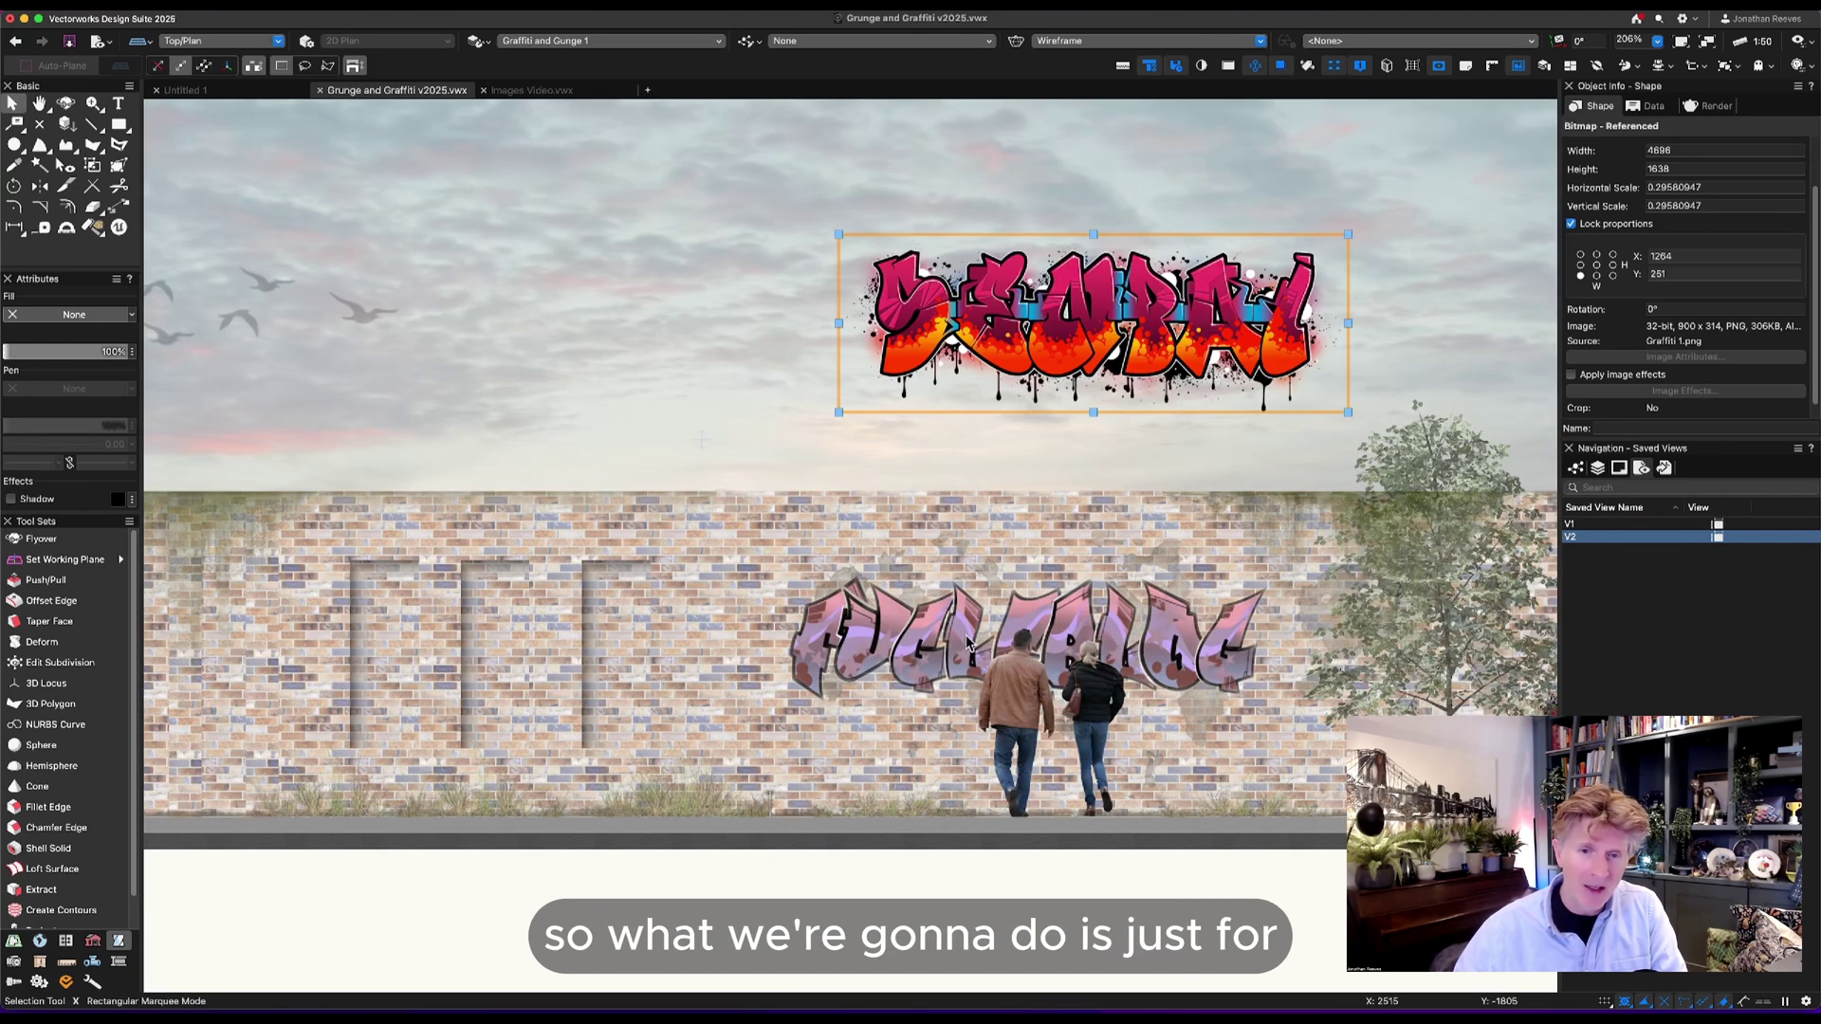
left_click_drag(1071, 341, 998, 602)
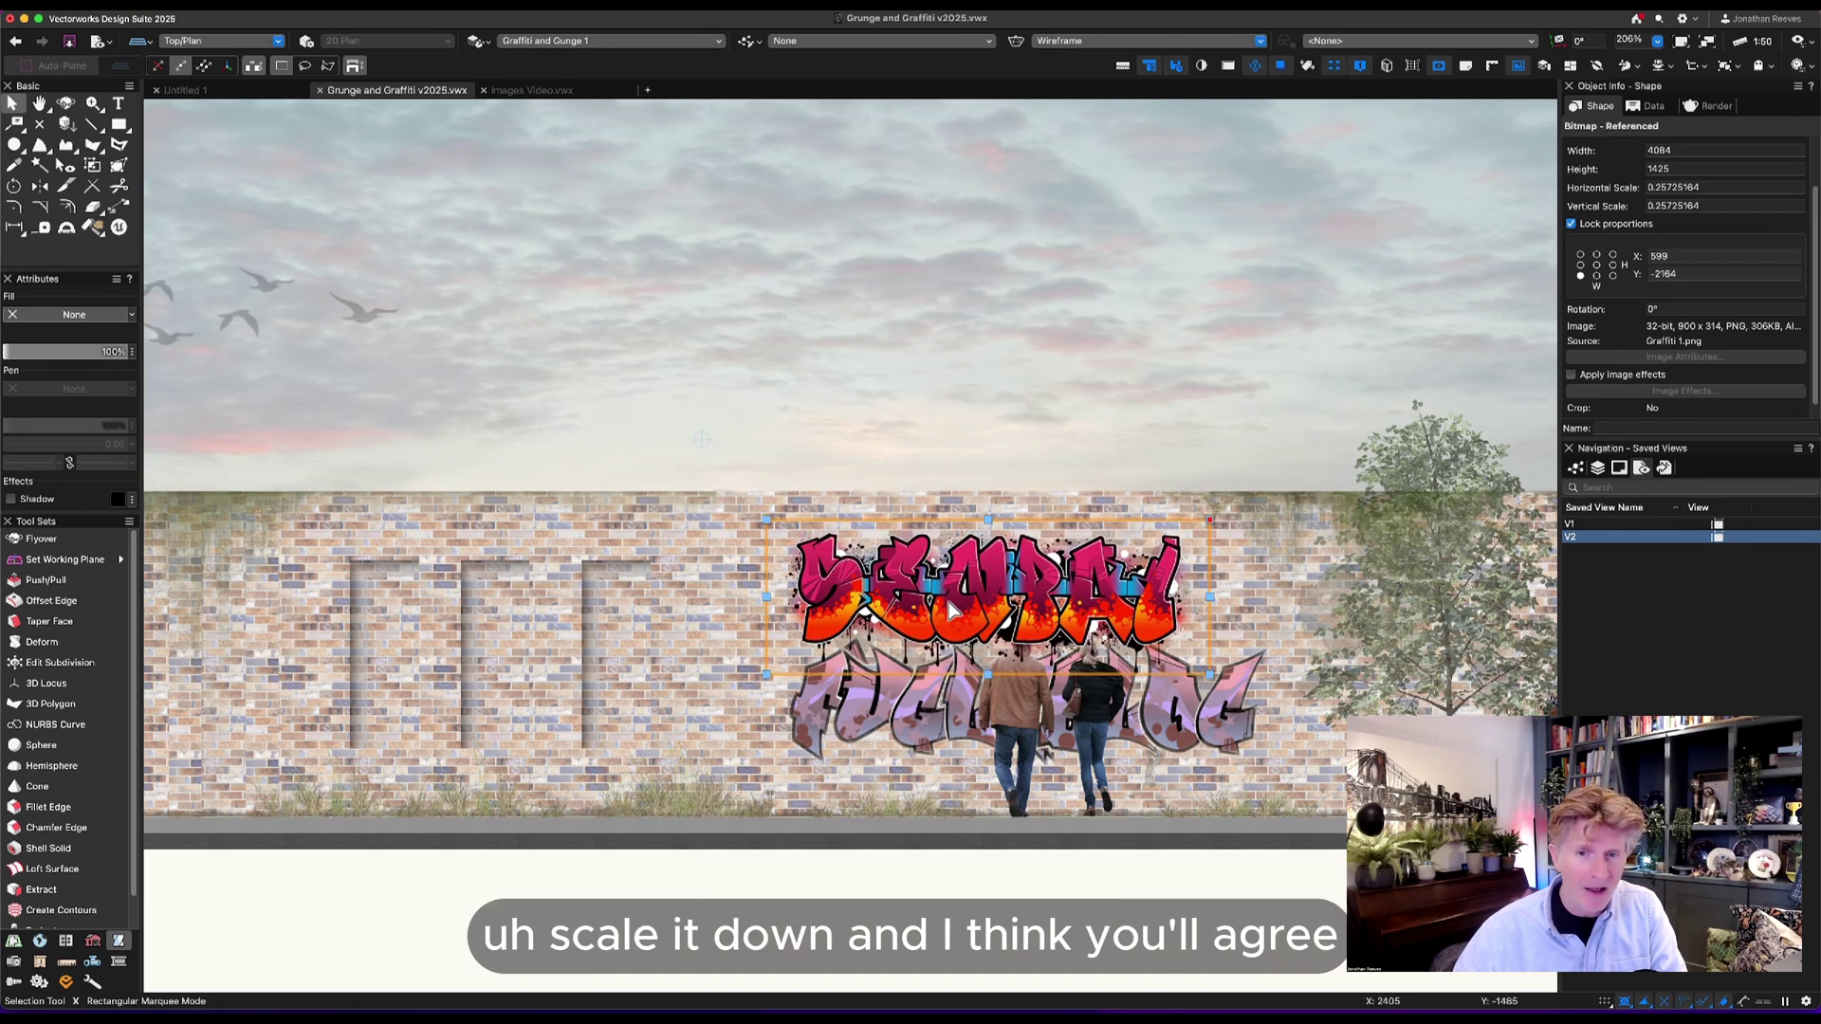
left_click_drag(1274, 497, 1248, 500)
key("c")
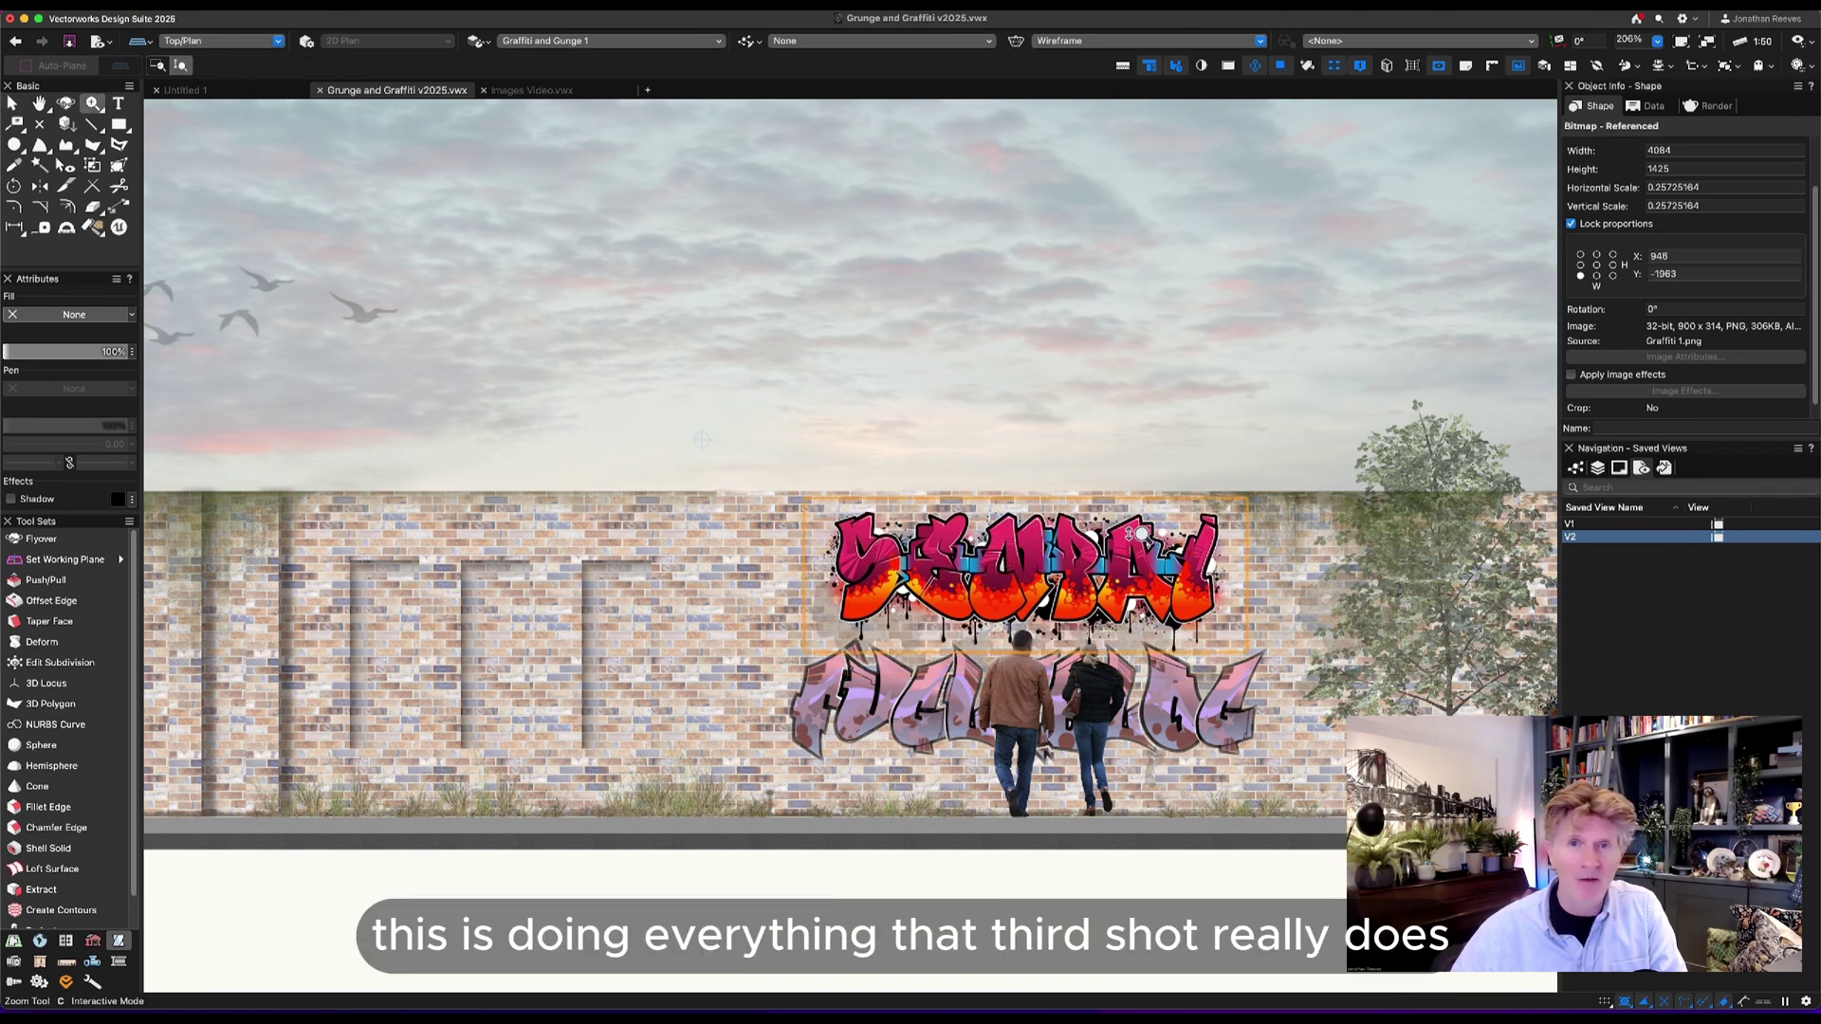
scroll(1142, 534, "up", 2)
key("x")
left_click(1290, 520)
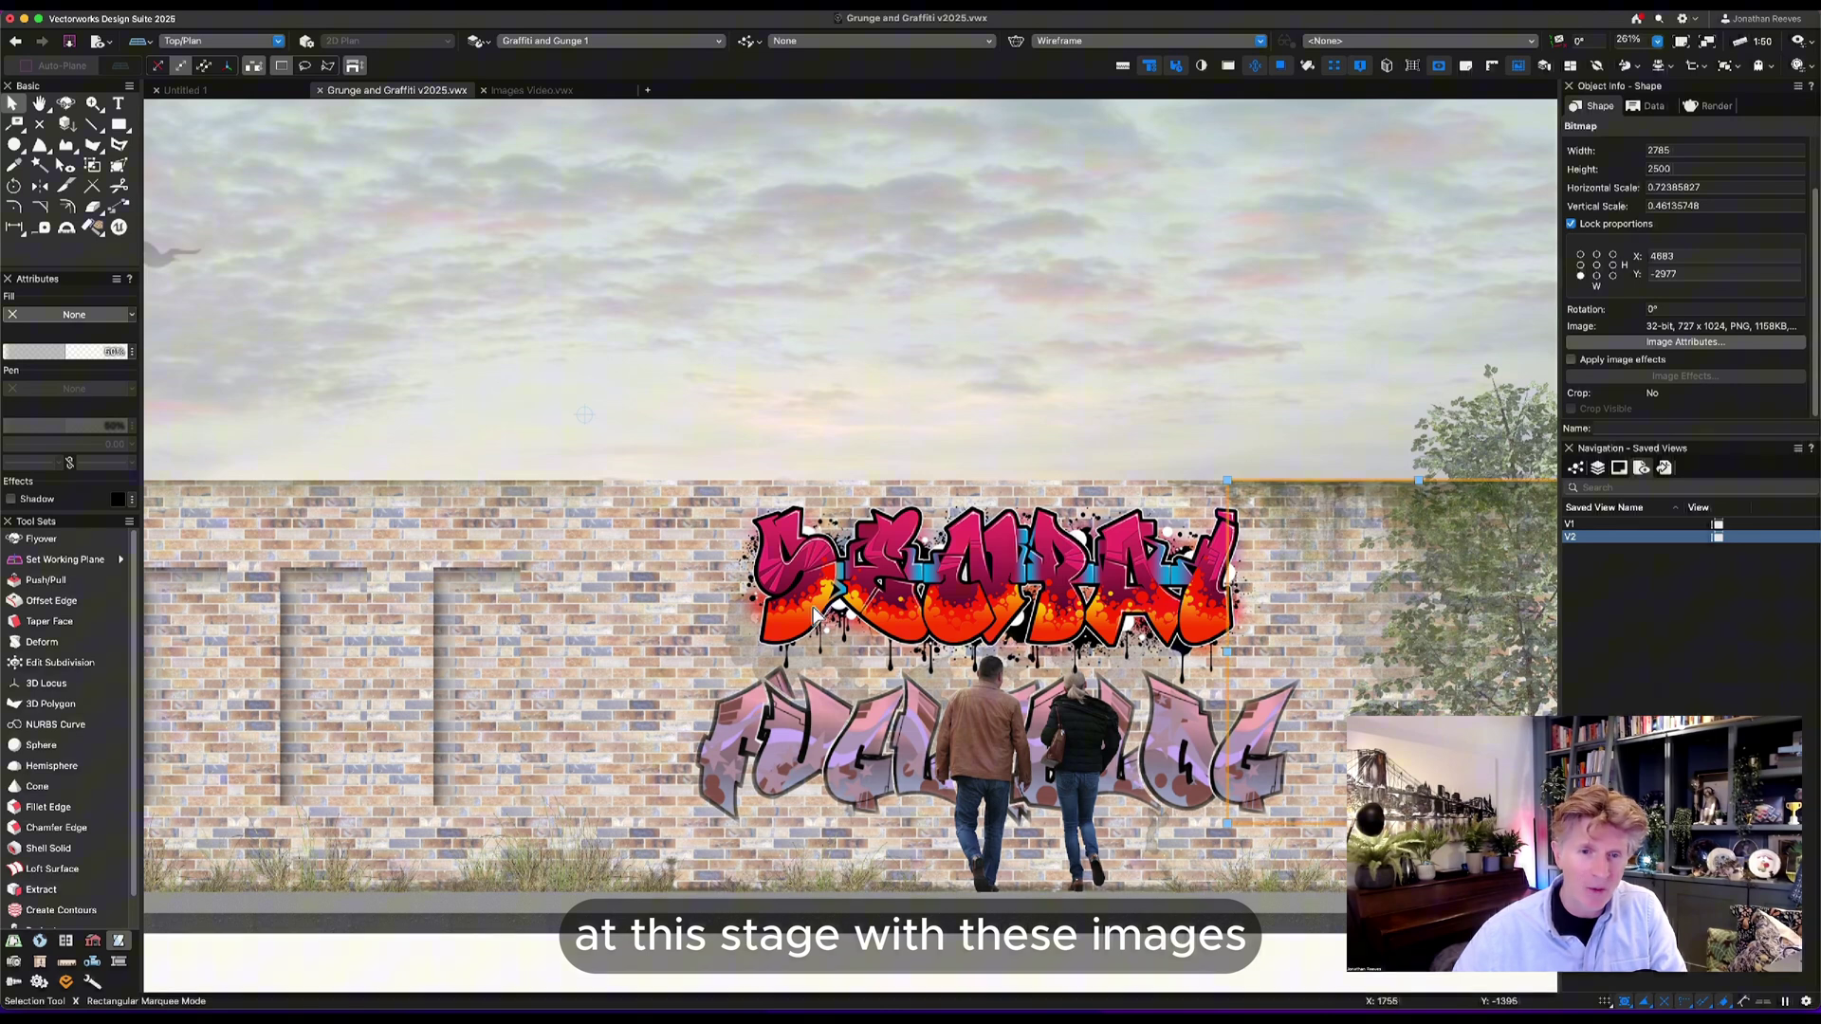
left_click(742, 640)
Reposition the graffiti on the wall and lower the grunge overlay's opacity.
left_click_drag(967, 521, 967, 331)
left_click(794, 641)
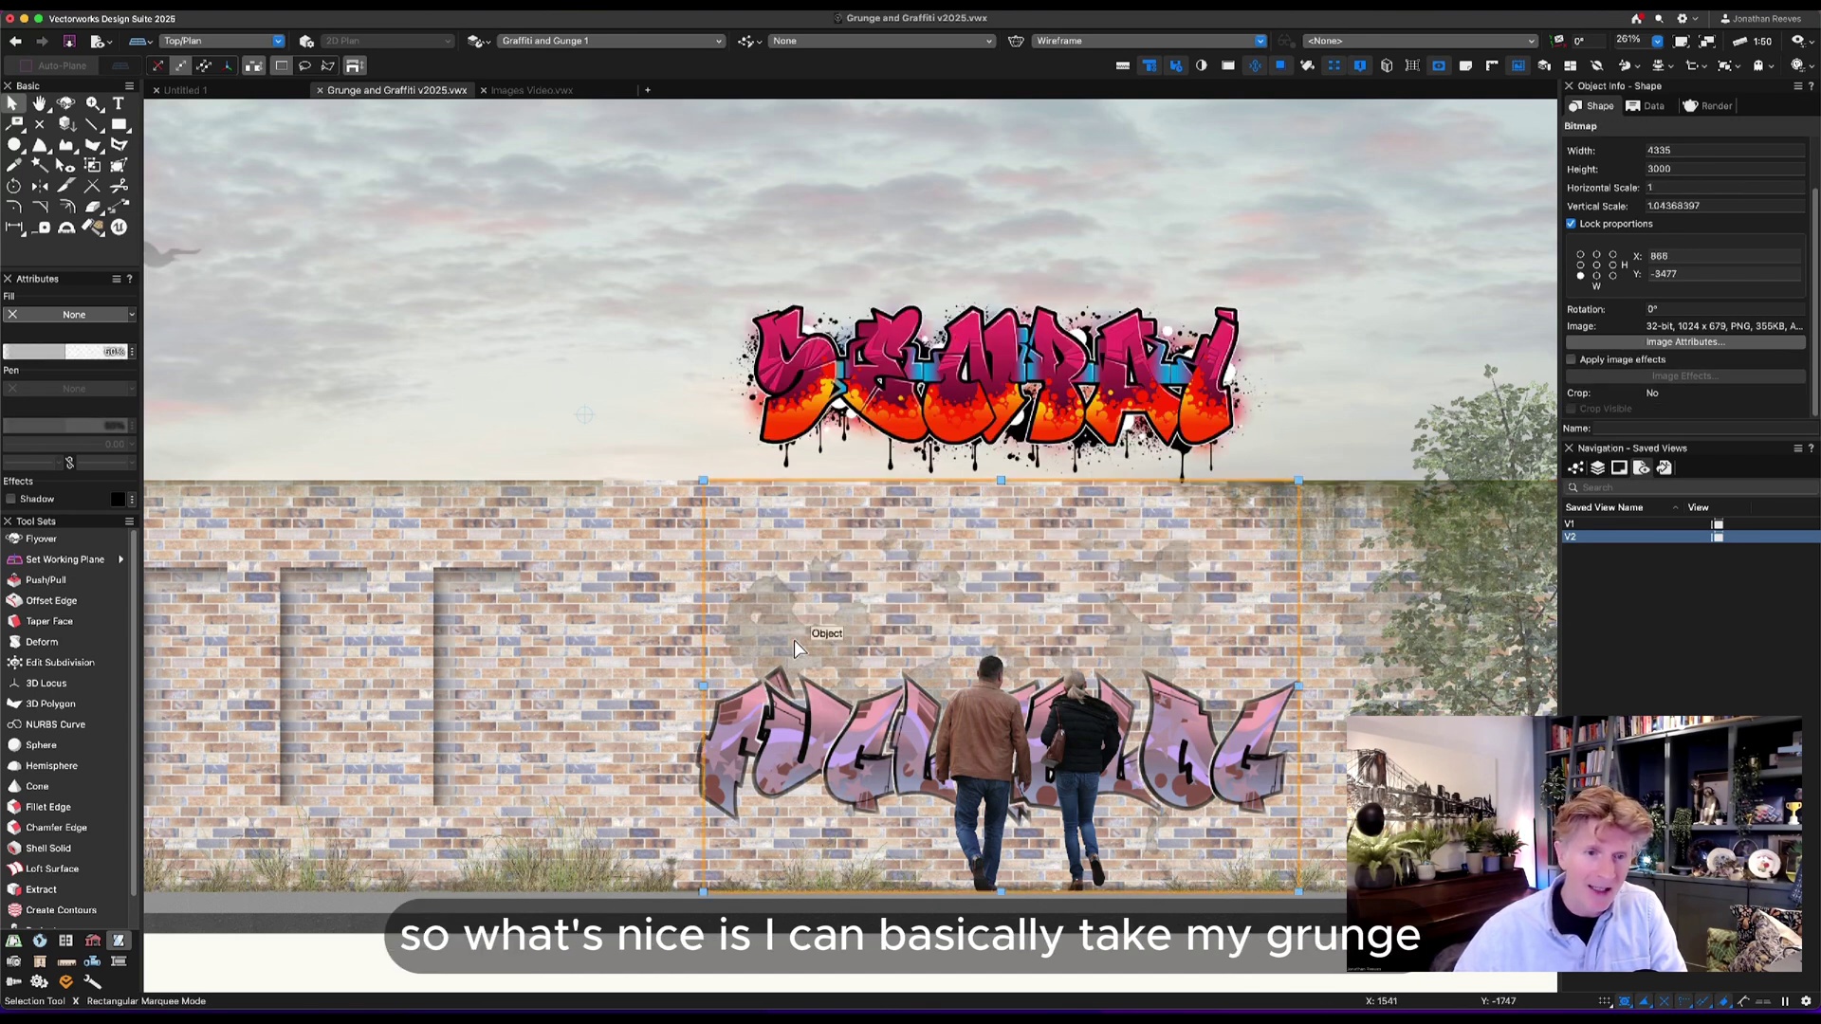
left_click(515, 582)
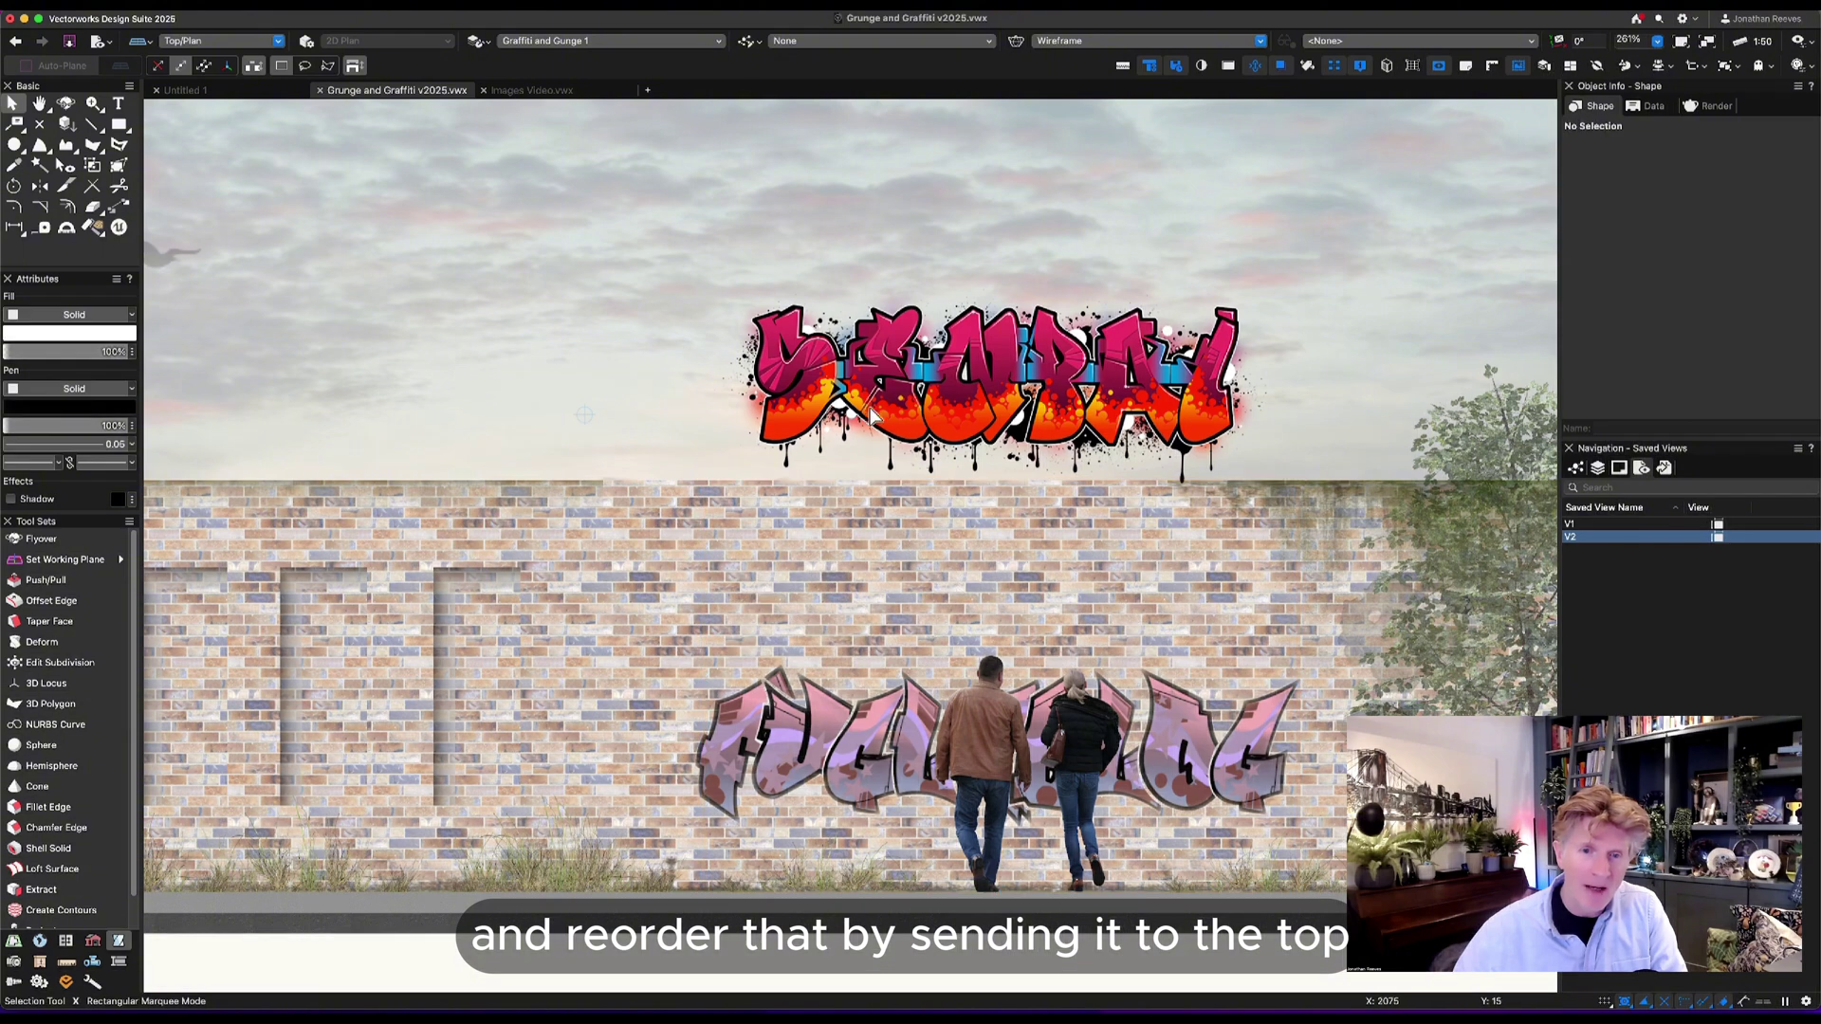
left_click_drag(918, 599, 926, 596)
left_click(927, 594)
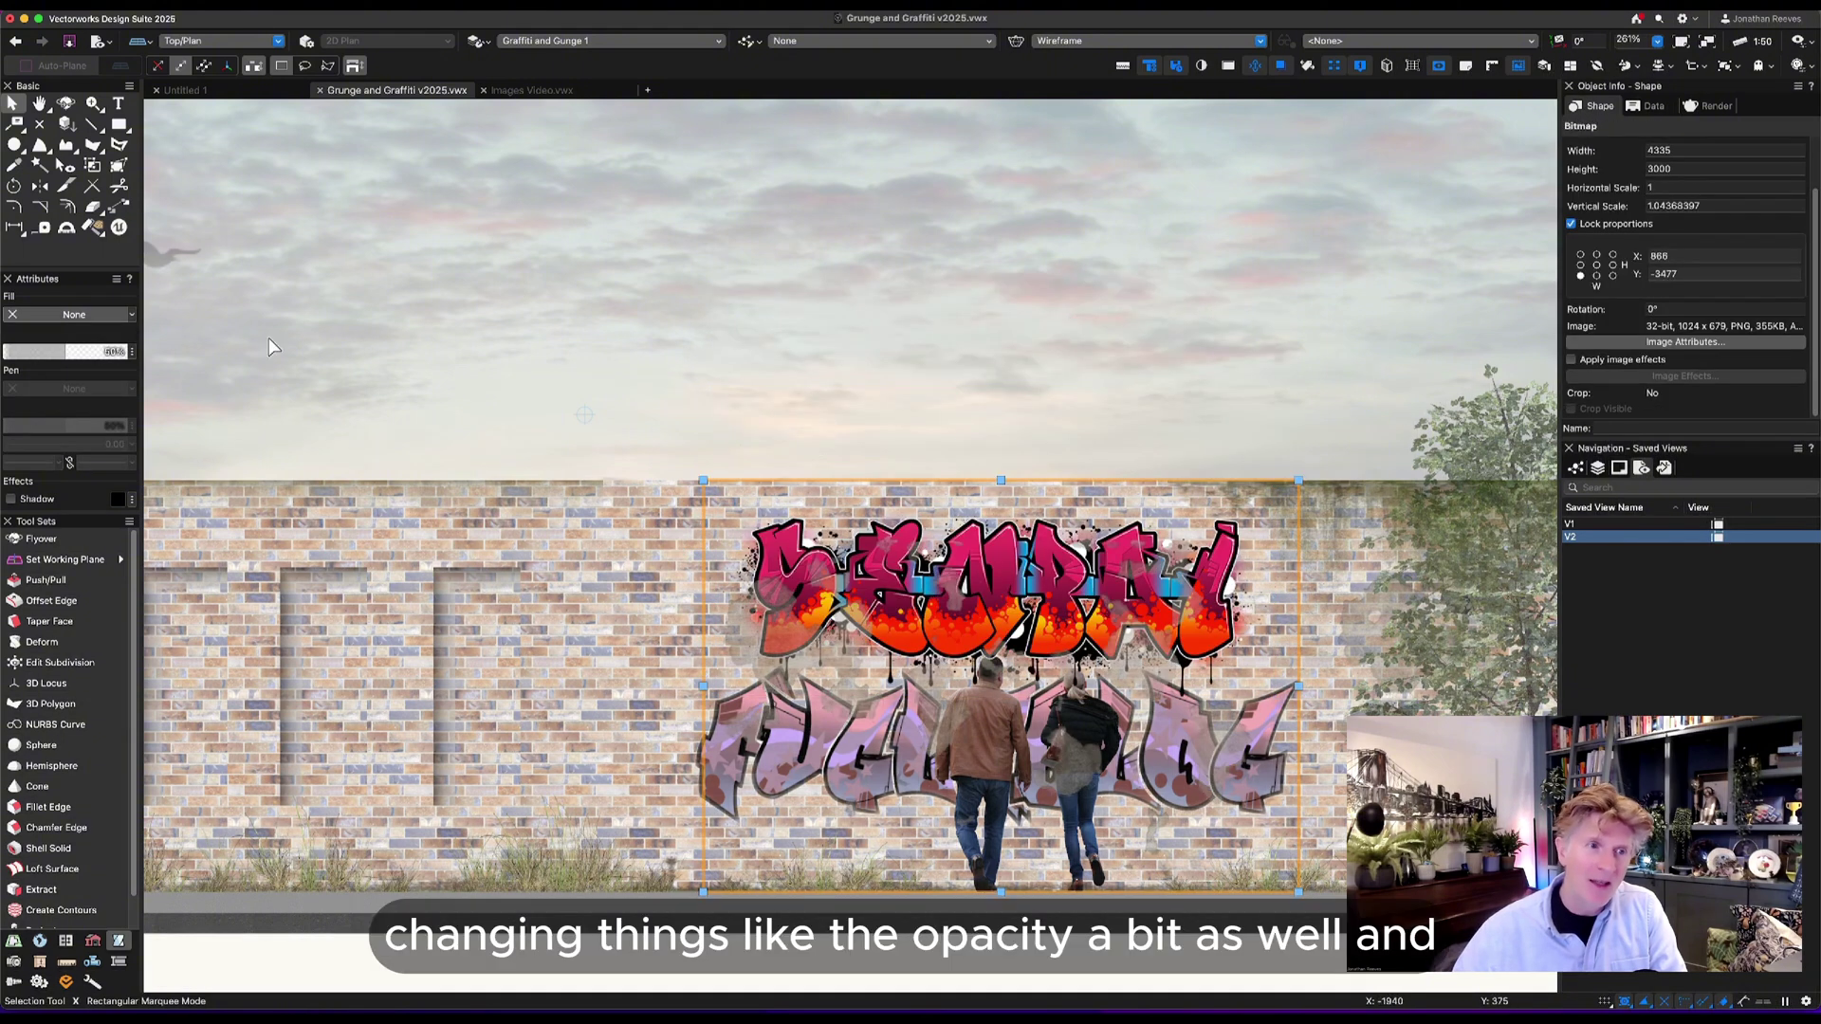
left_click(55, 350)
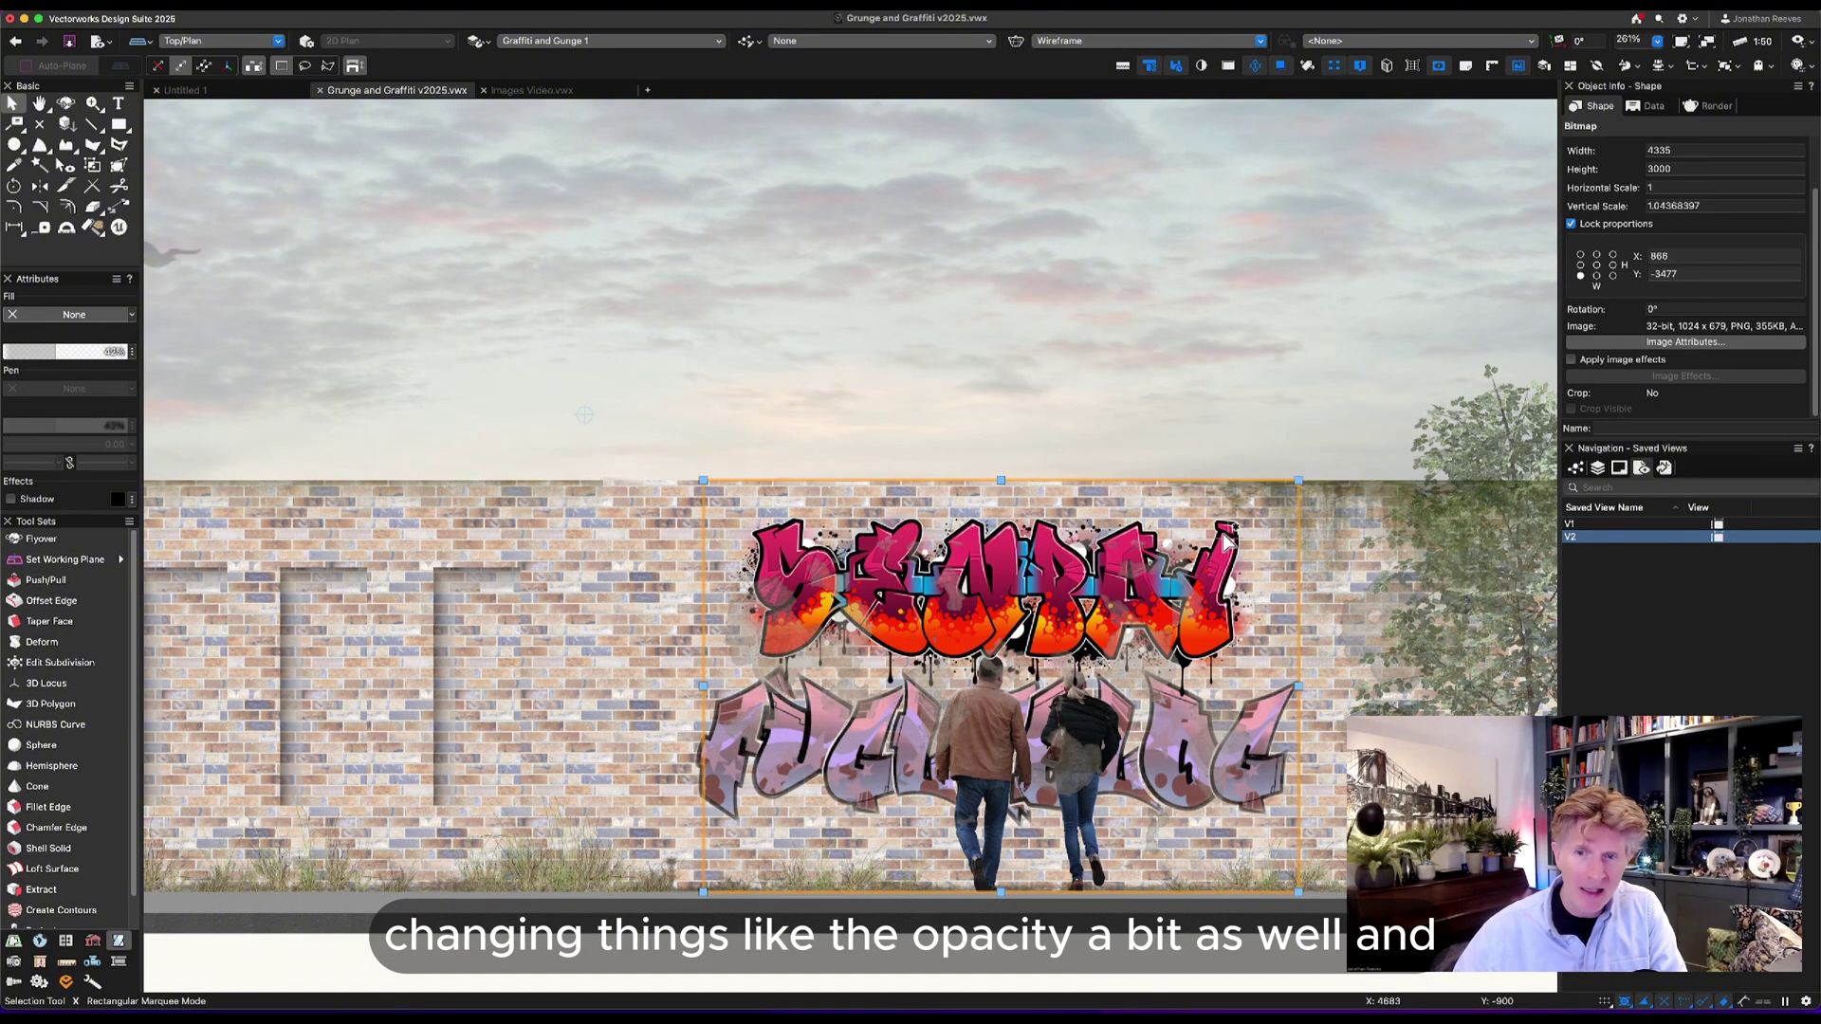
Select the colourful graffiti beneath the grunge and reduce its opacity so bricks show through.
scroll(1233, 528, "up", 5)
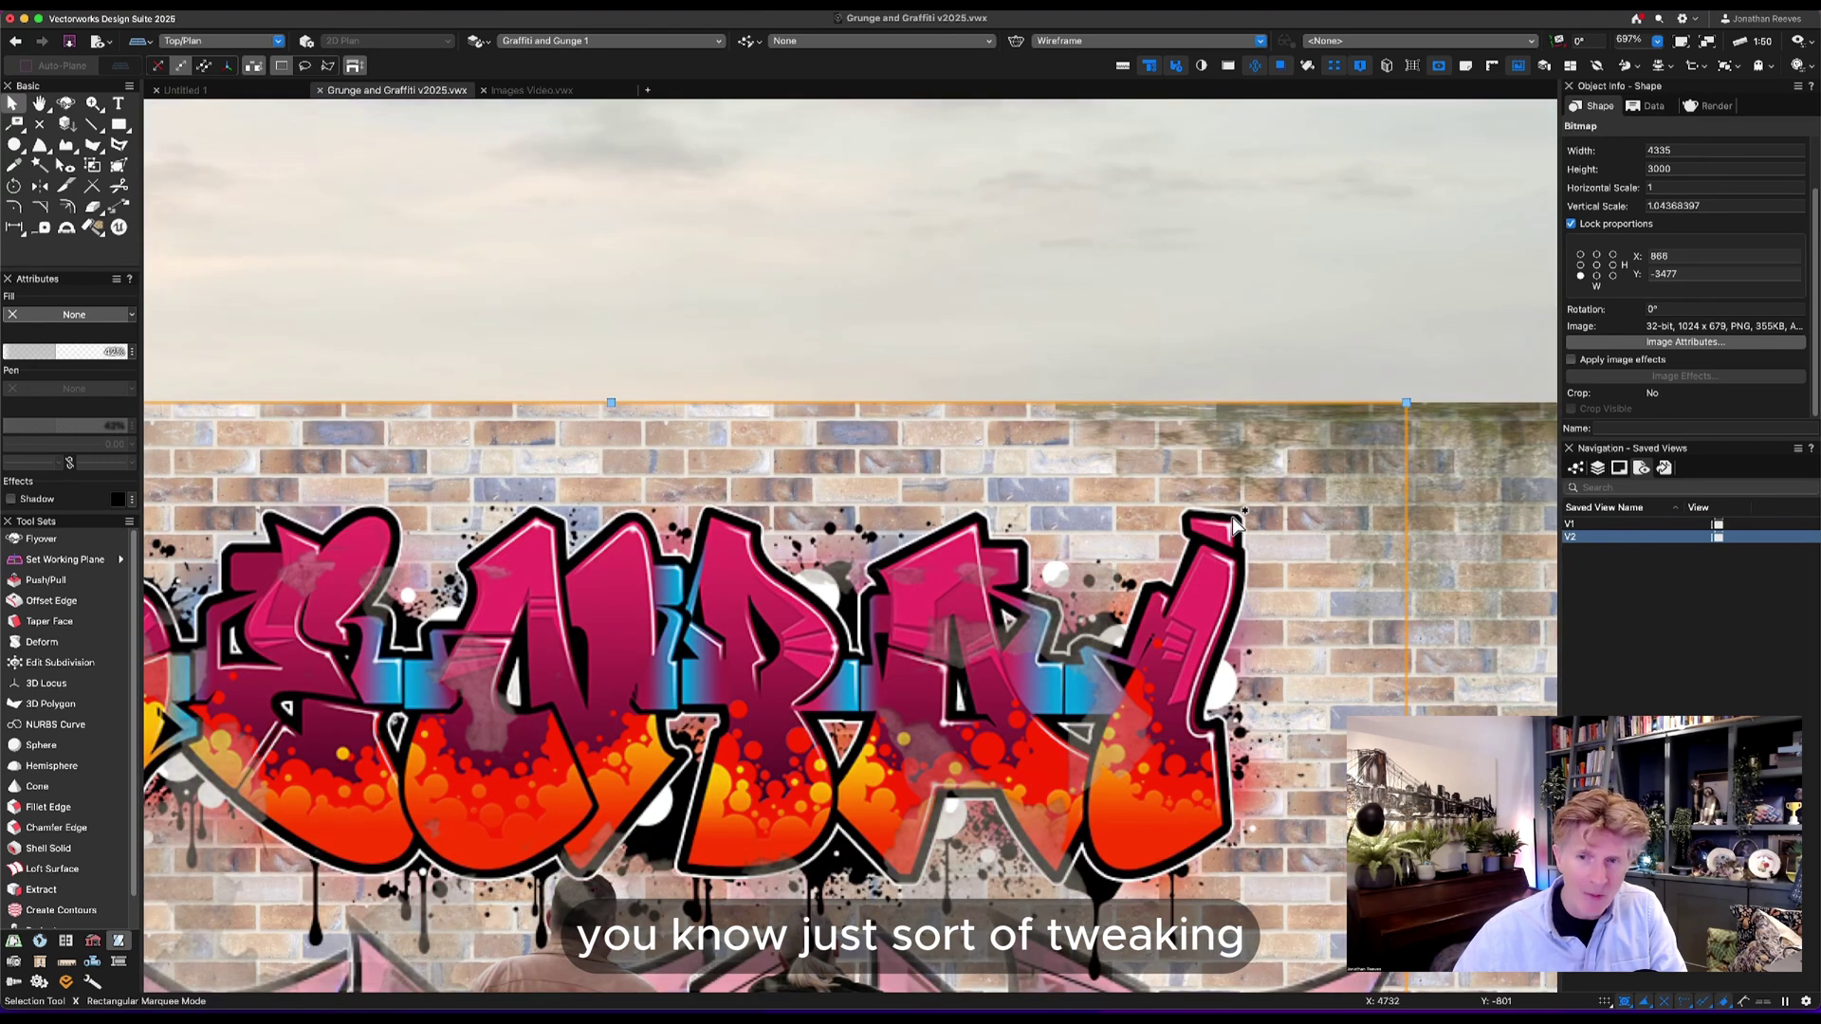
left_click(1233, 525, "alt+super")
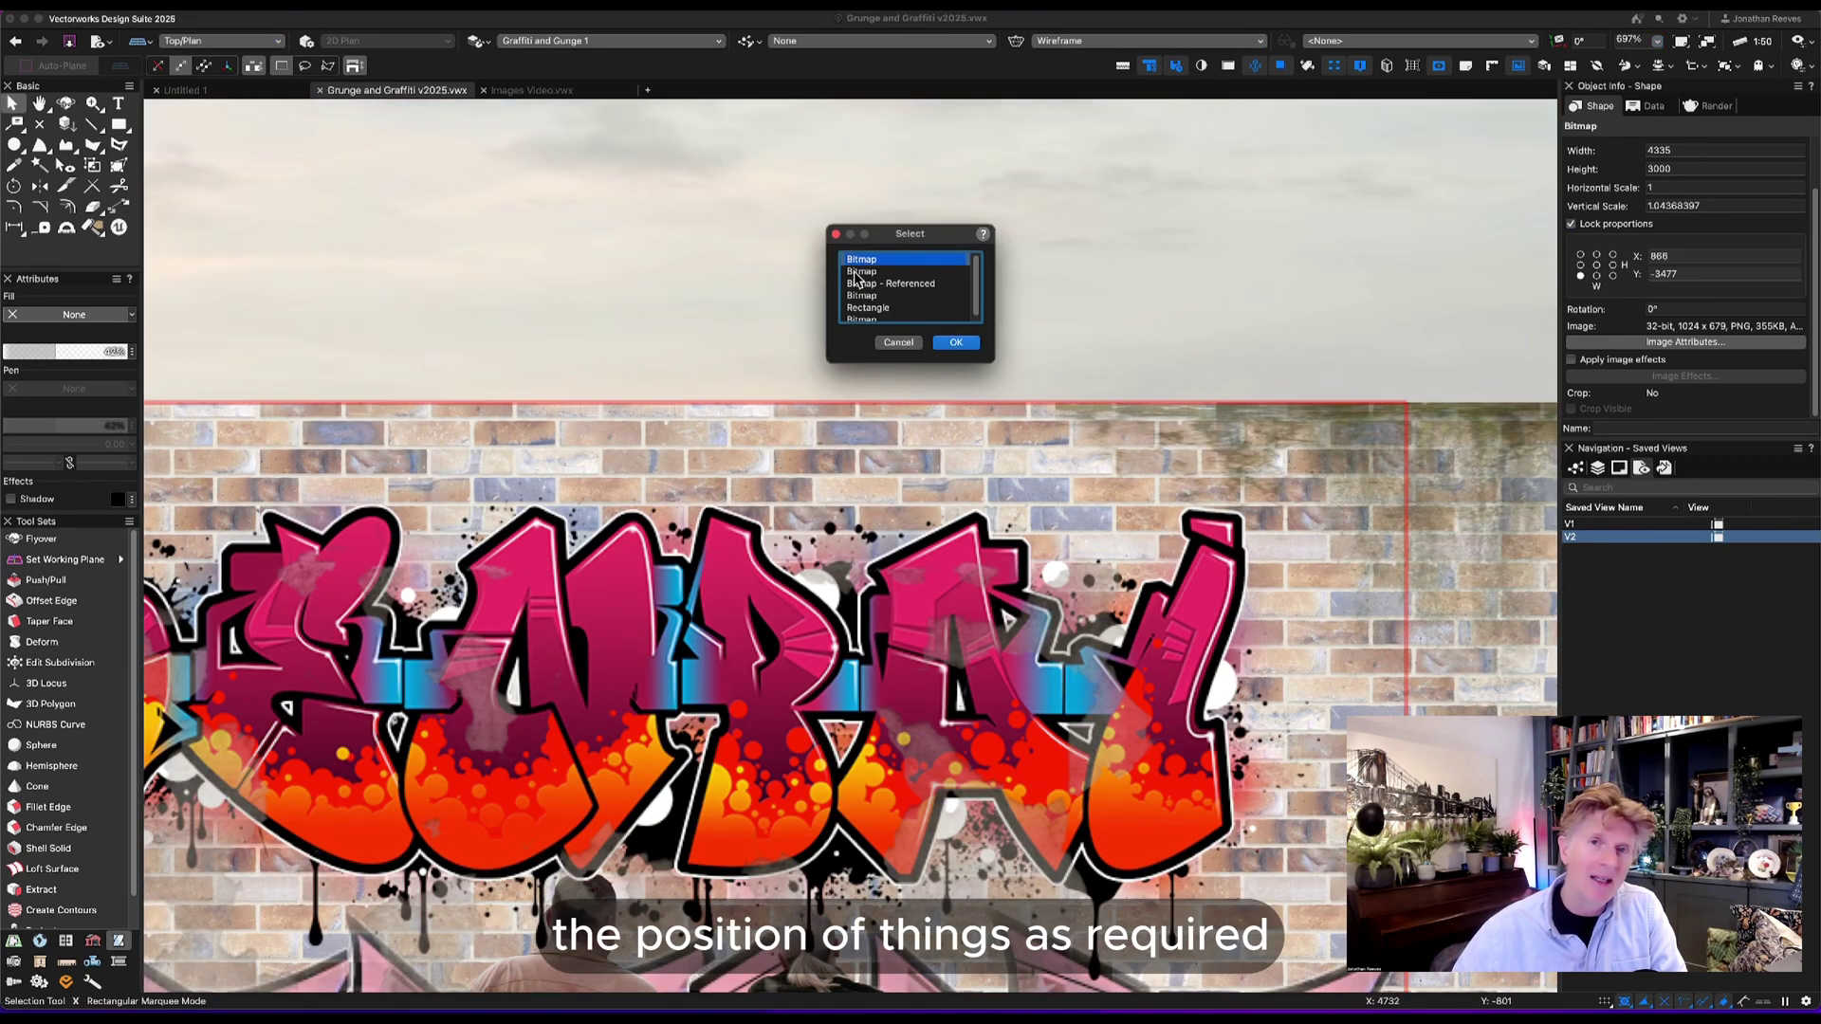
left_click(975, 342)
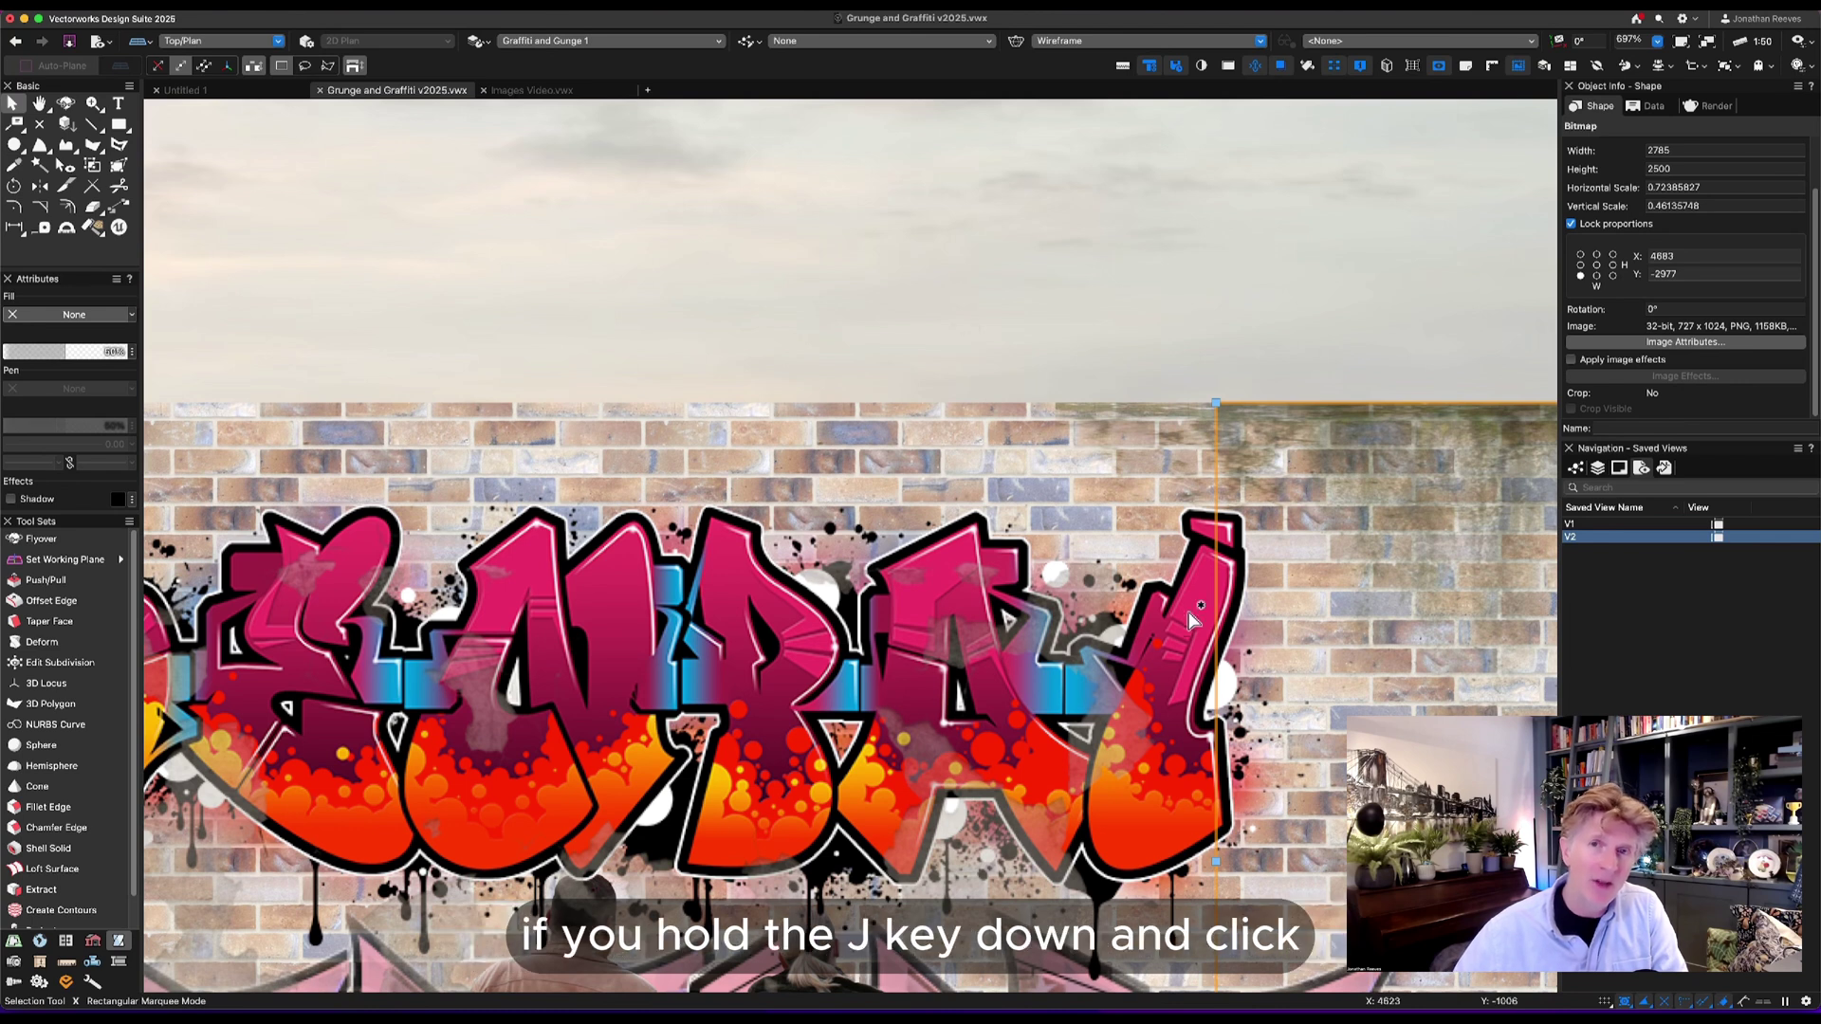
left_click(1176, 643)
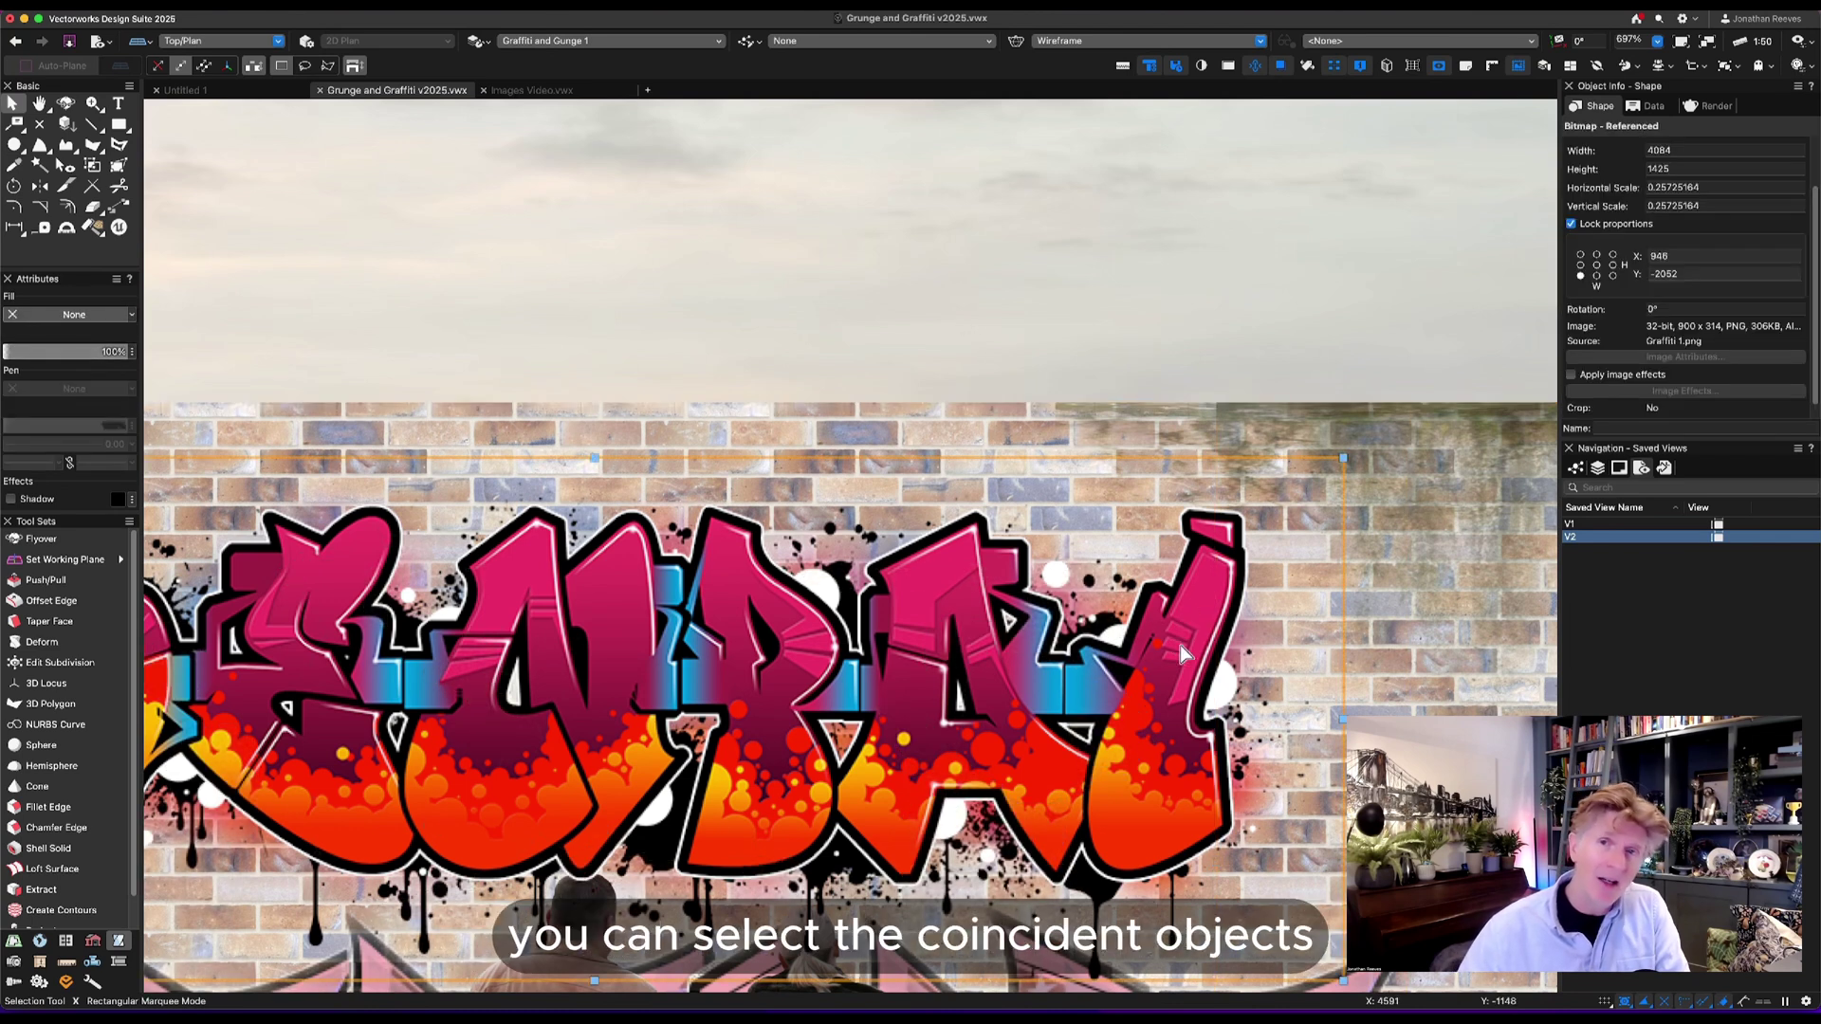
left_click_drag(72, 350, 123, 352)
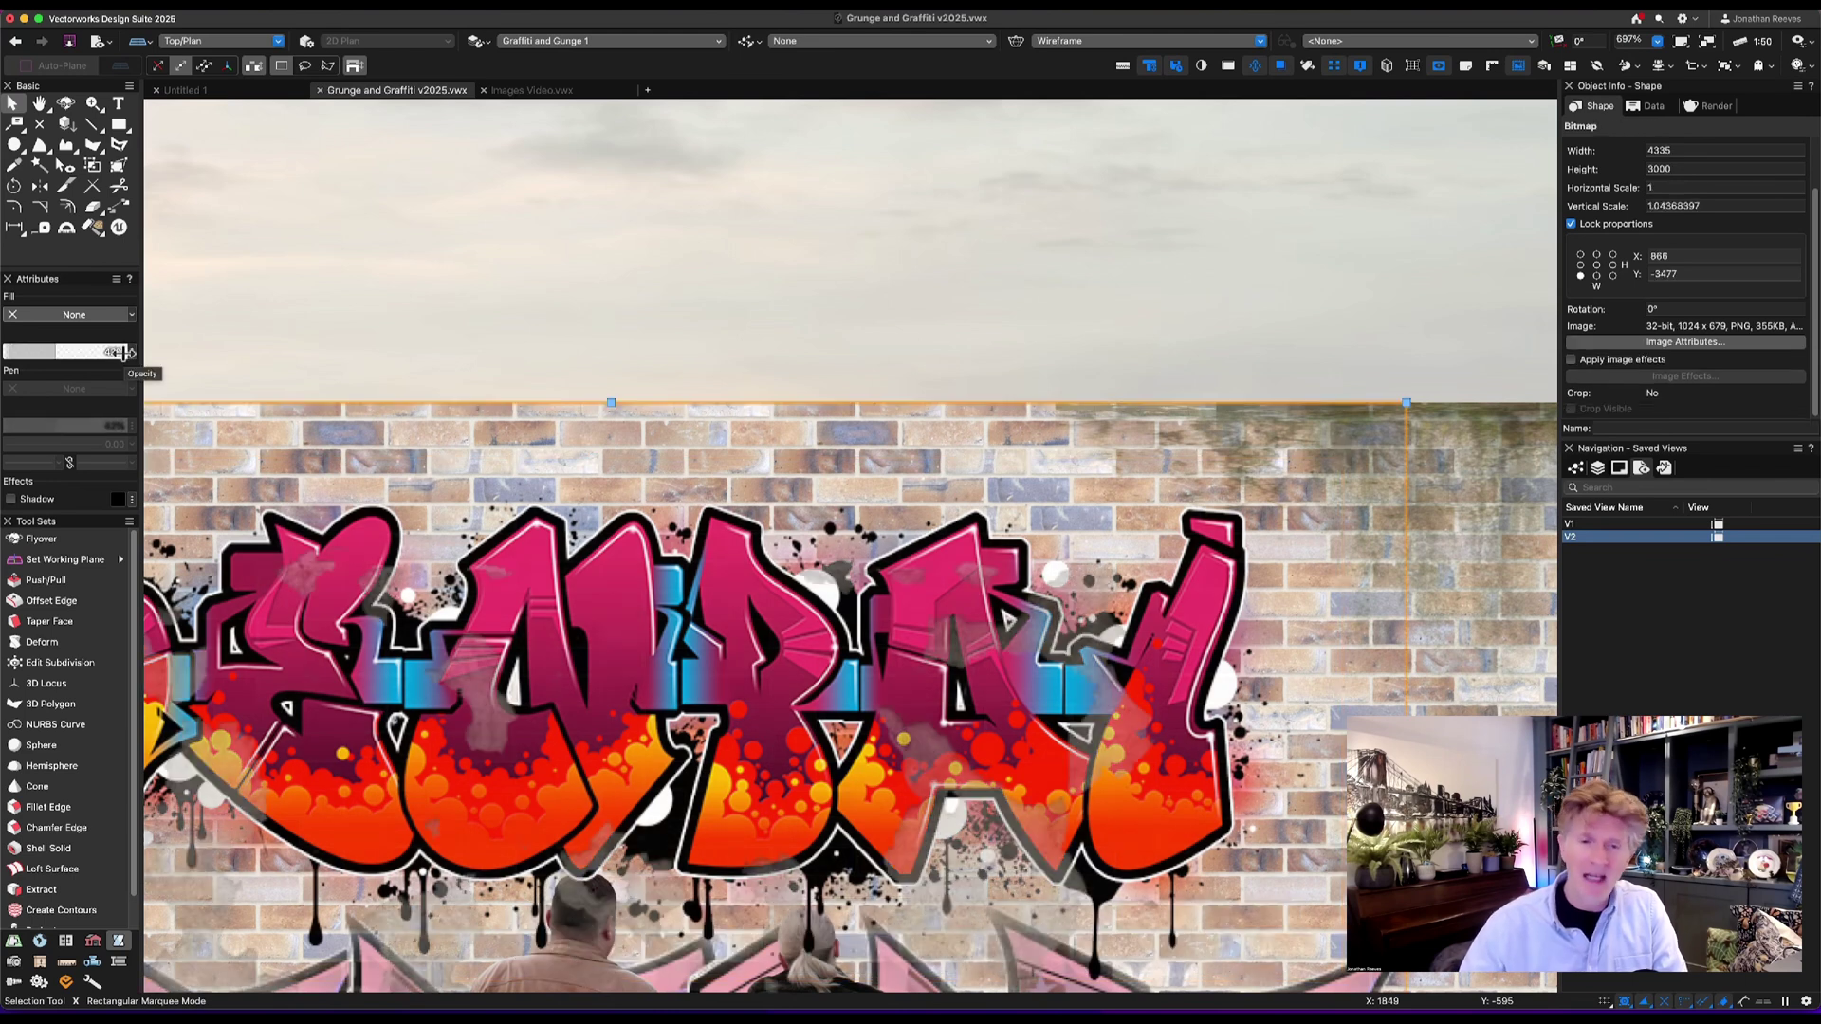
key("x")
key("x")
key("ctrl+6")
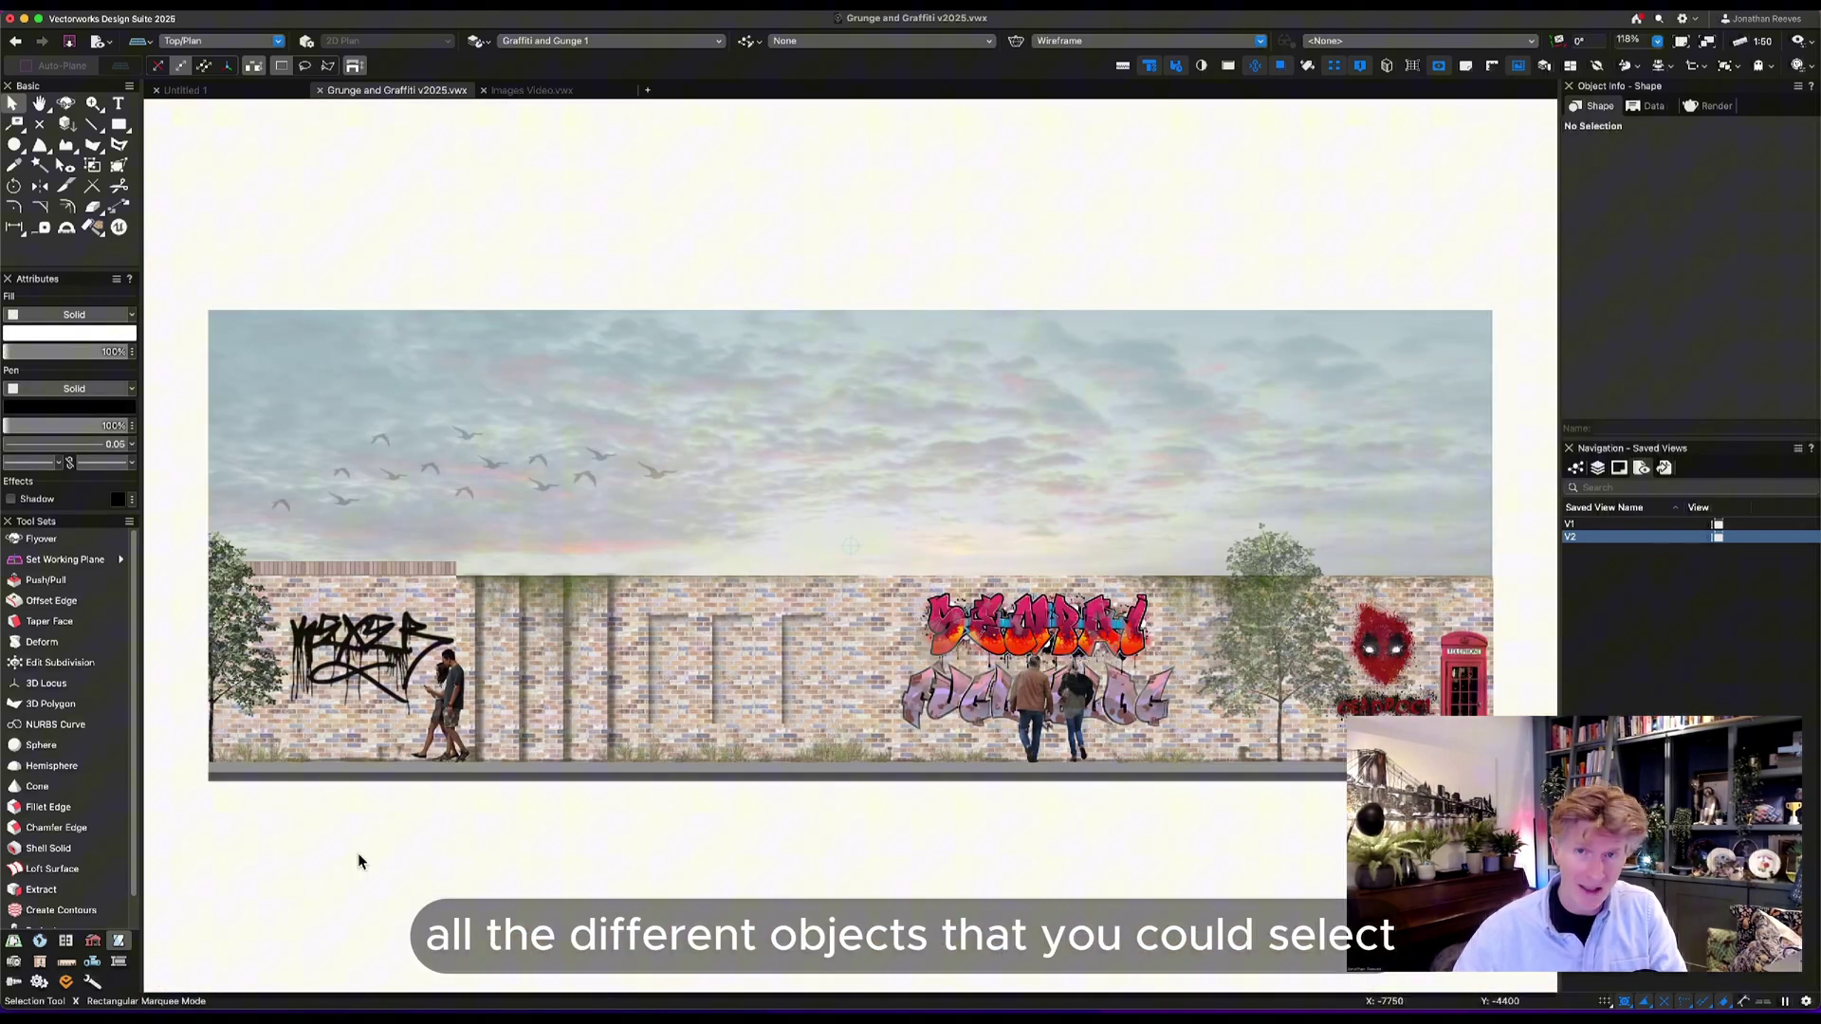
Drag the four tree PNGs from Finder onto the canvas and accept the import options.
left_click(80, 997)
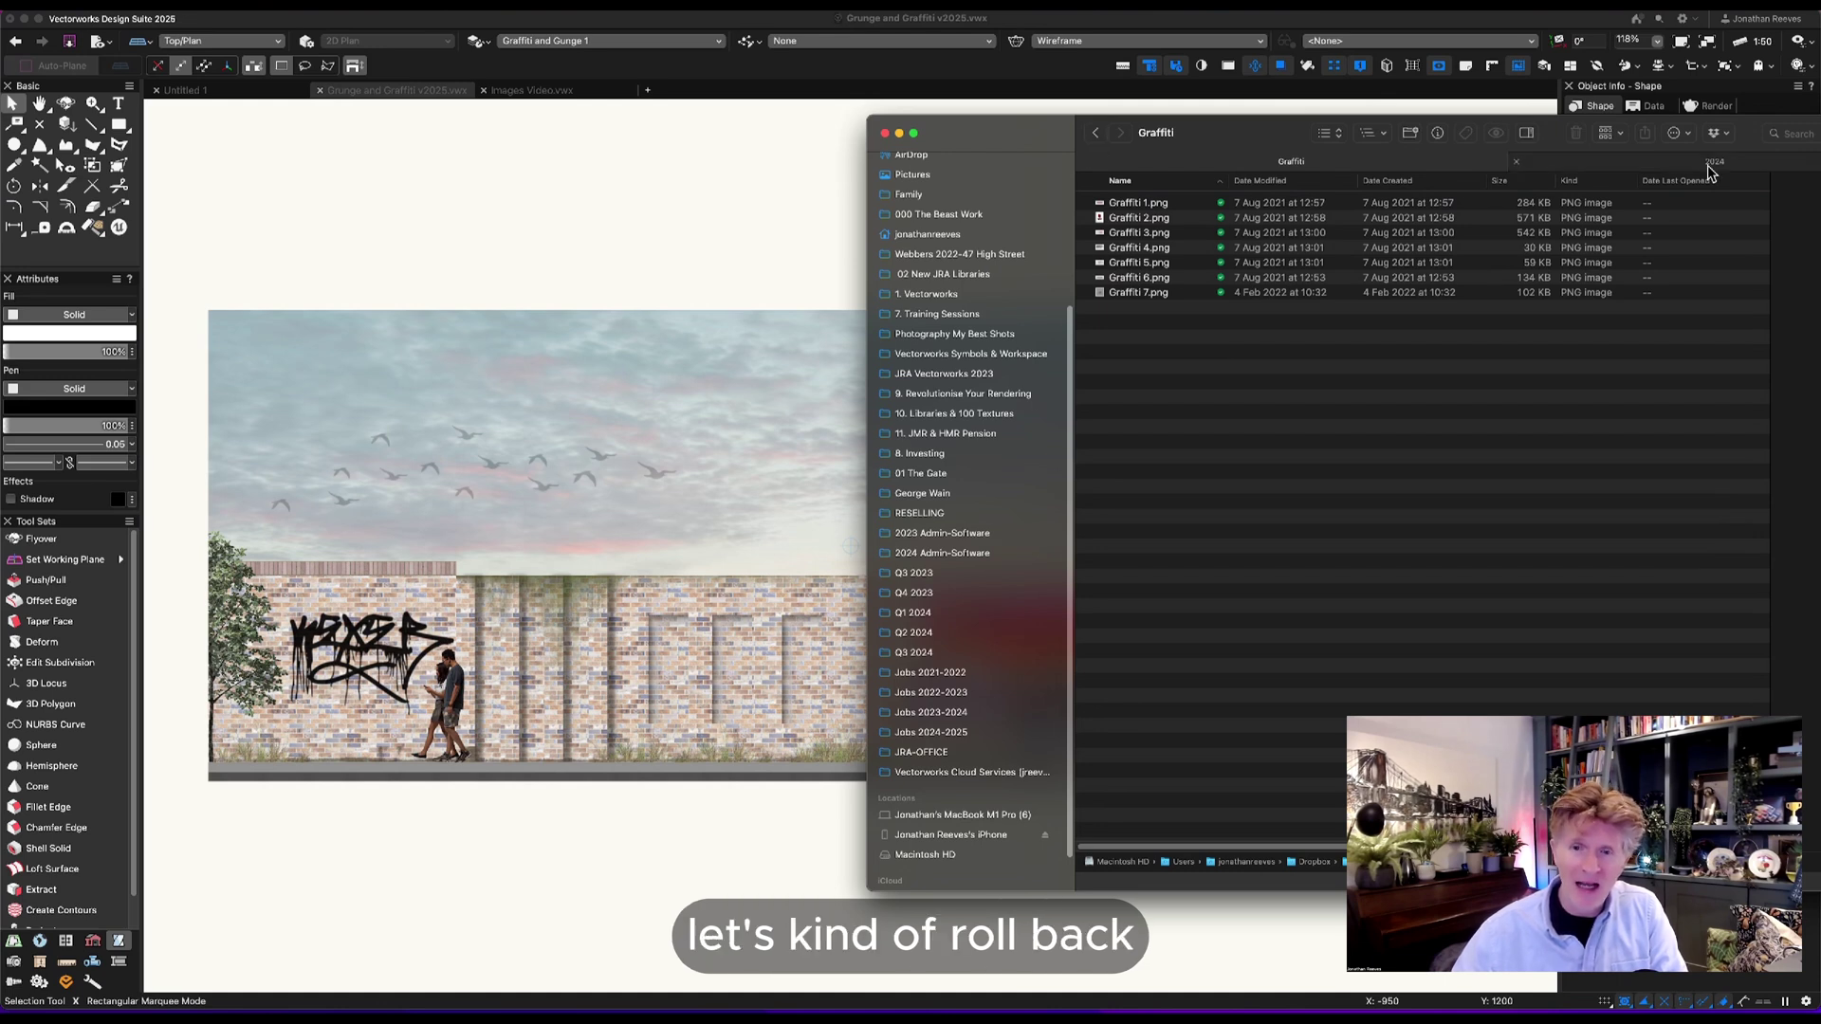
left_click(1670, 163)
scroll(1139, 801, "down", 5)
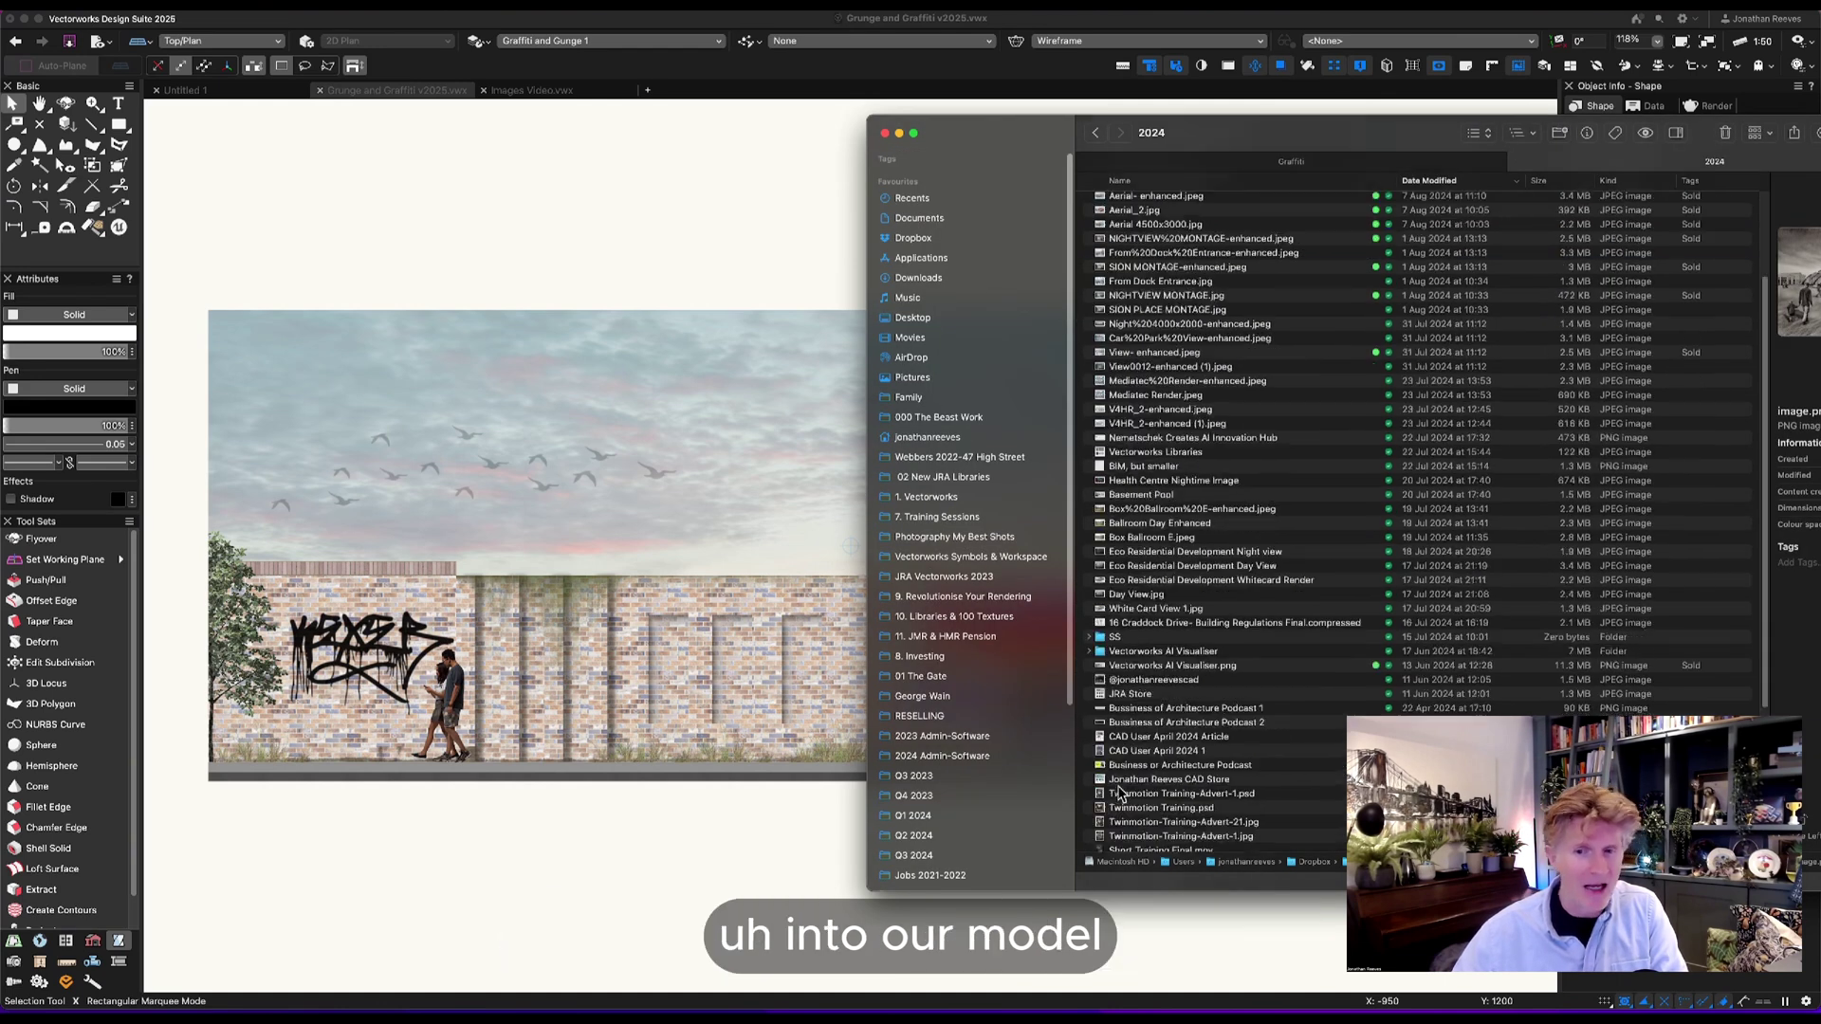
scroll(1120, 791, "down", 3)
scroll(1134, 797, "up", 5)
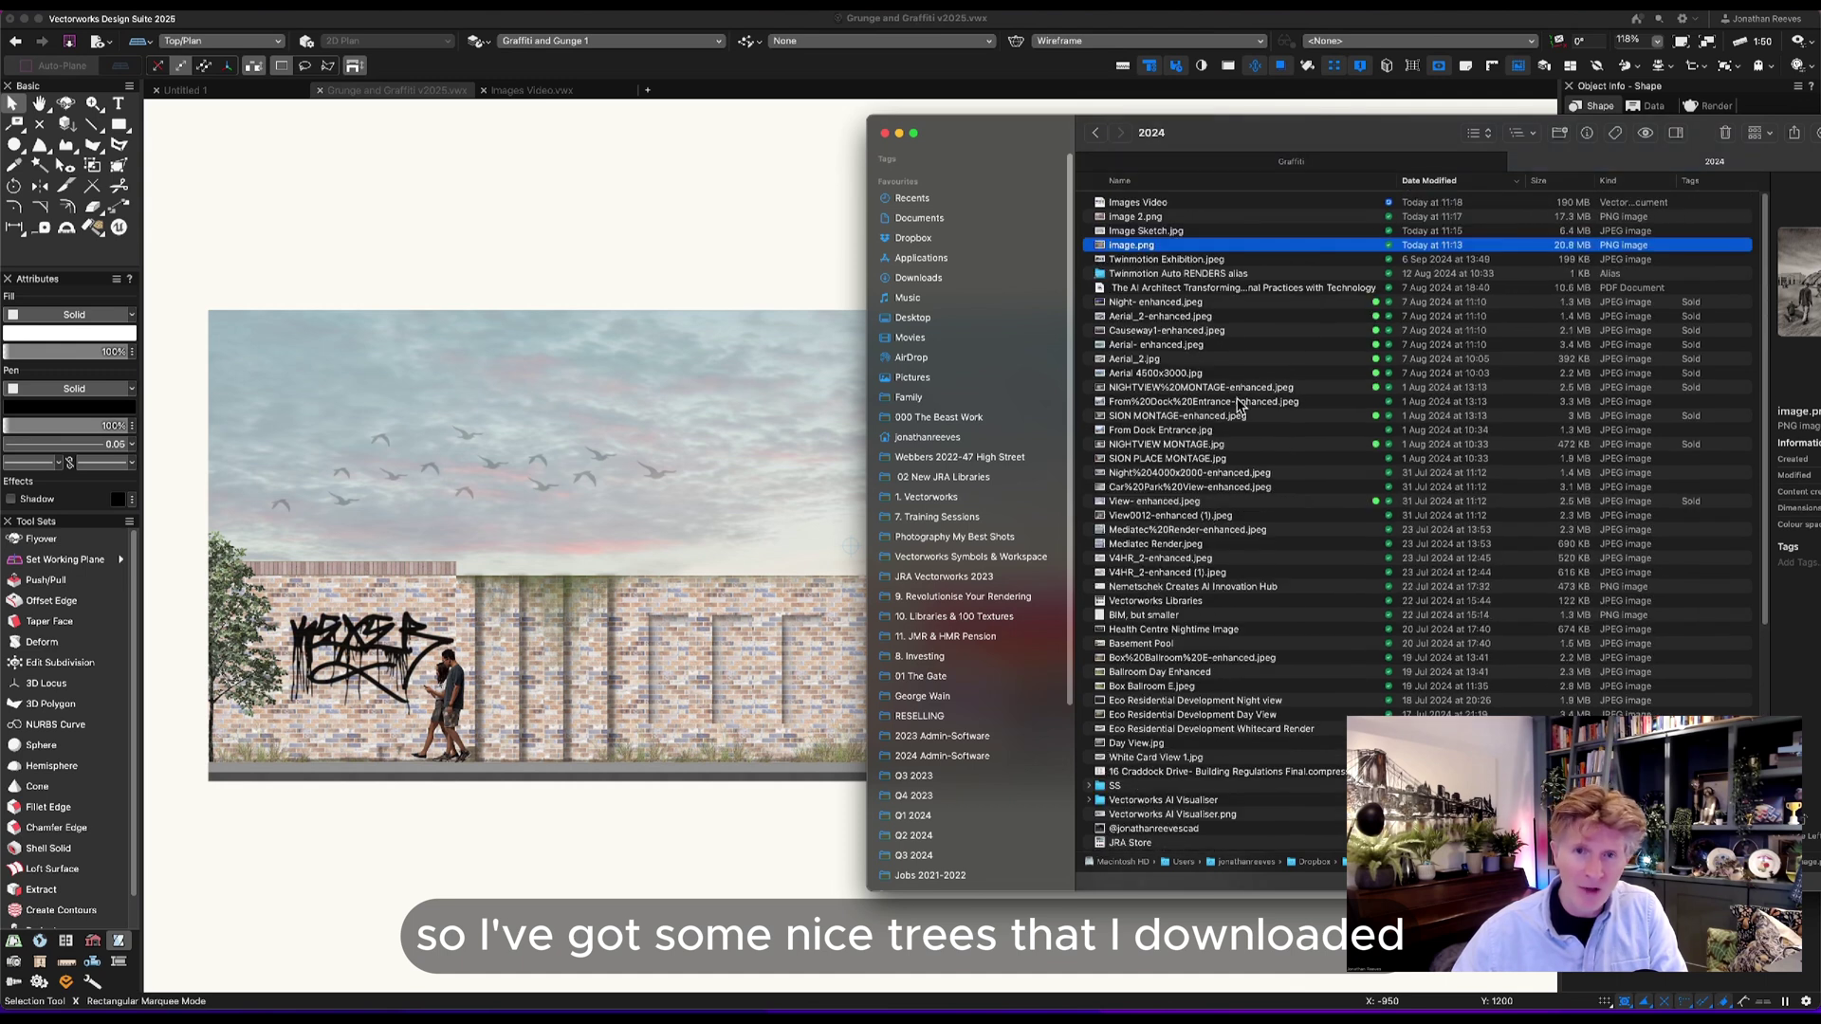
left_click(920, 279)
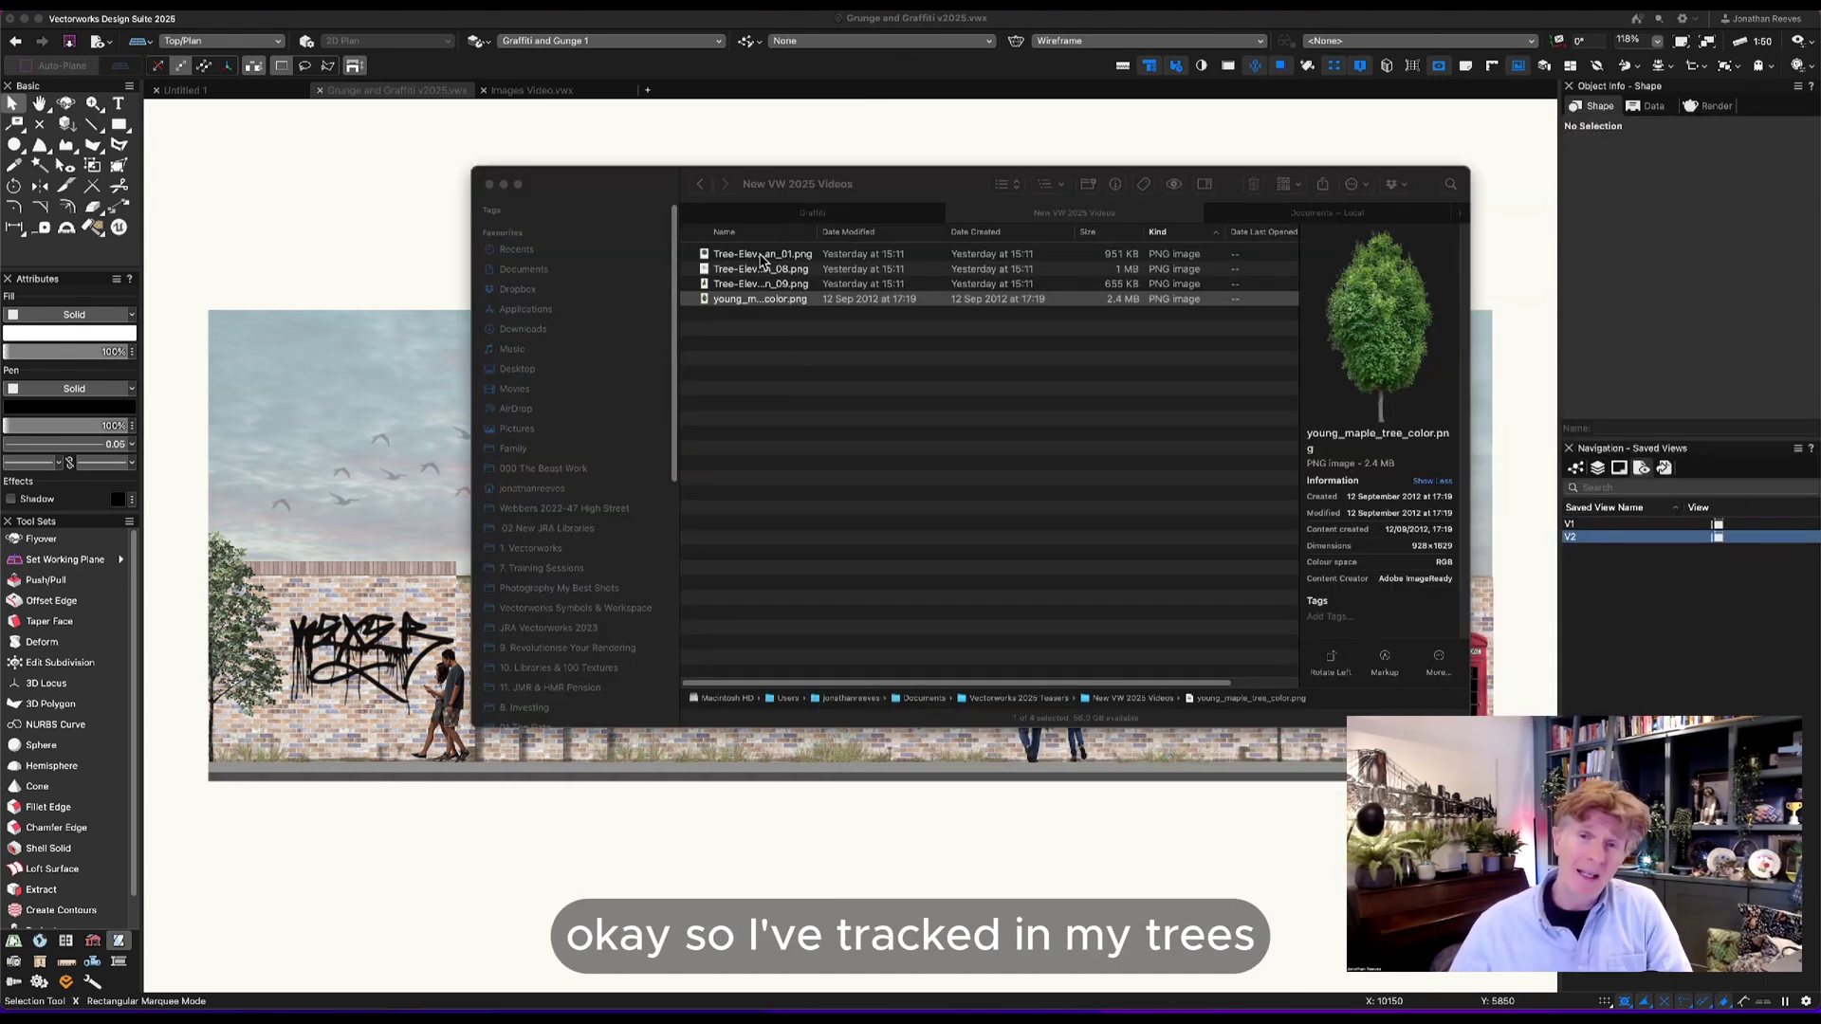
left_click(759, 299)
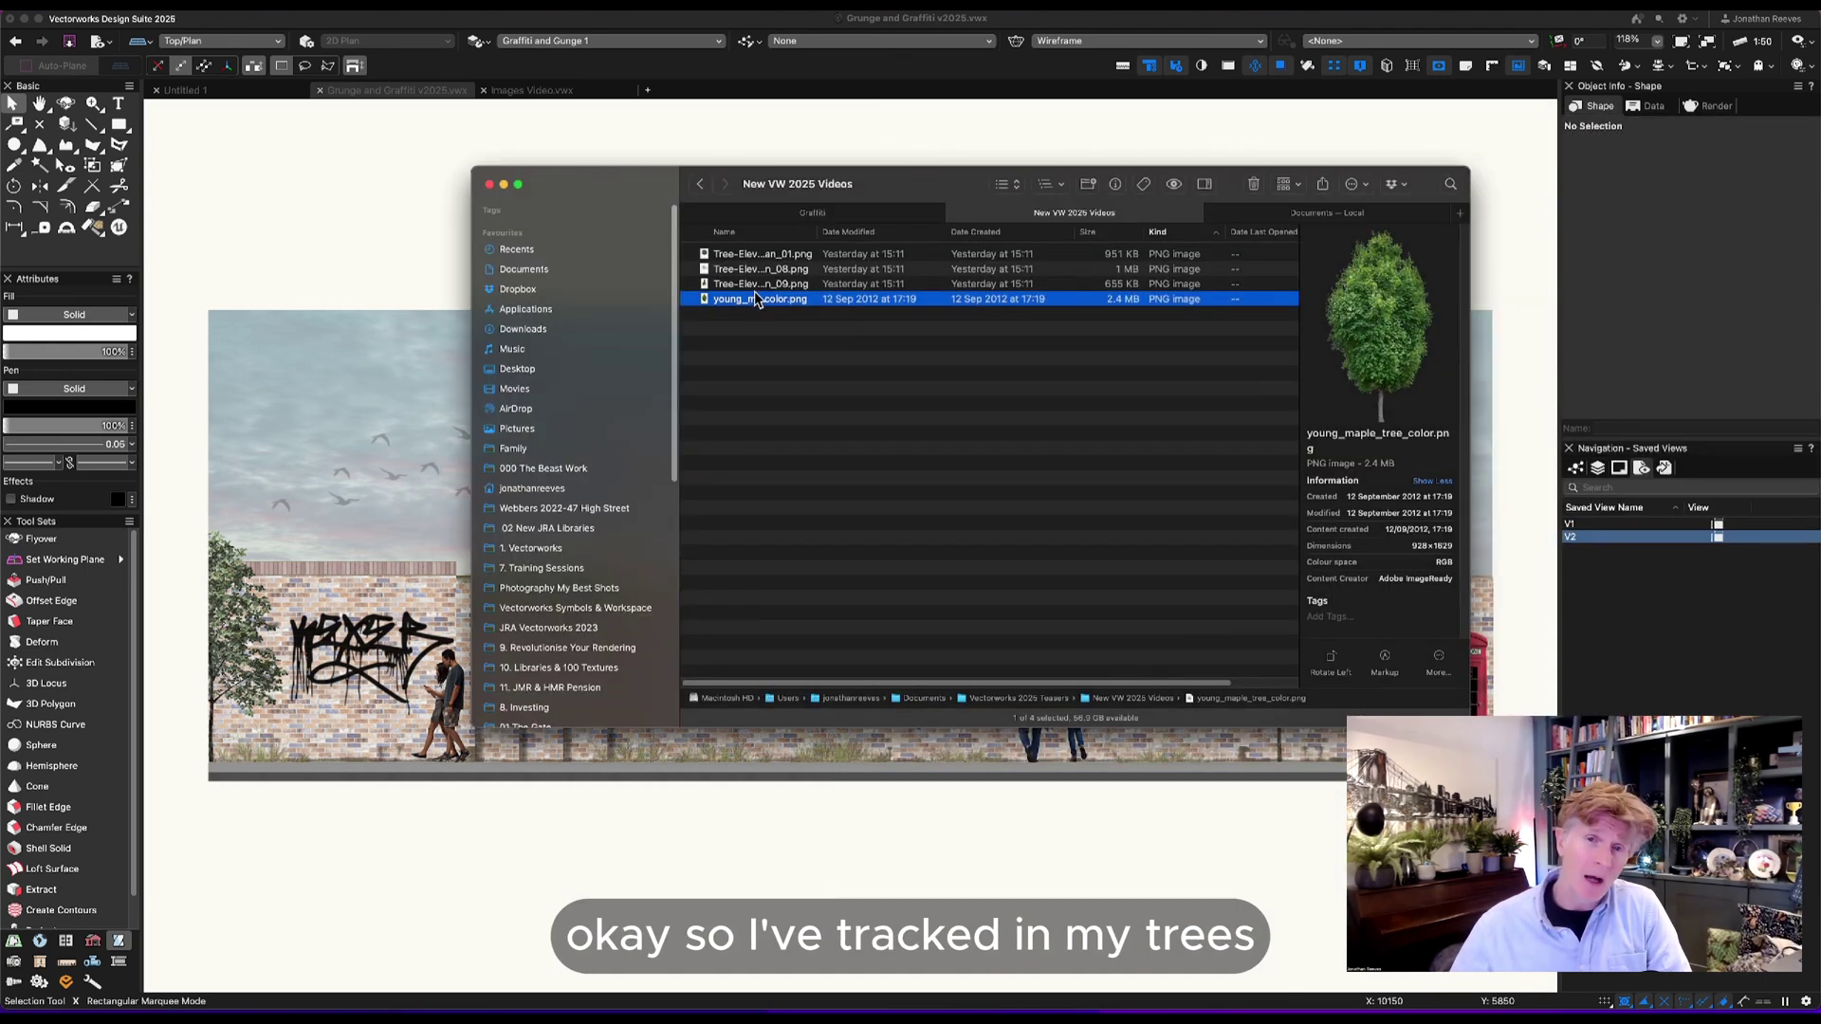
left_click(749, 255, "shift")
left_click_drag(736, 269, 373, 262)
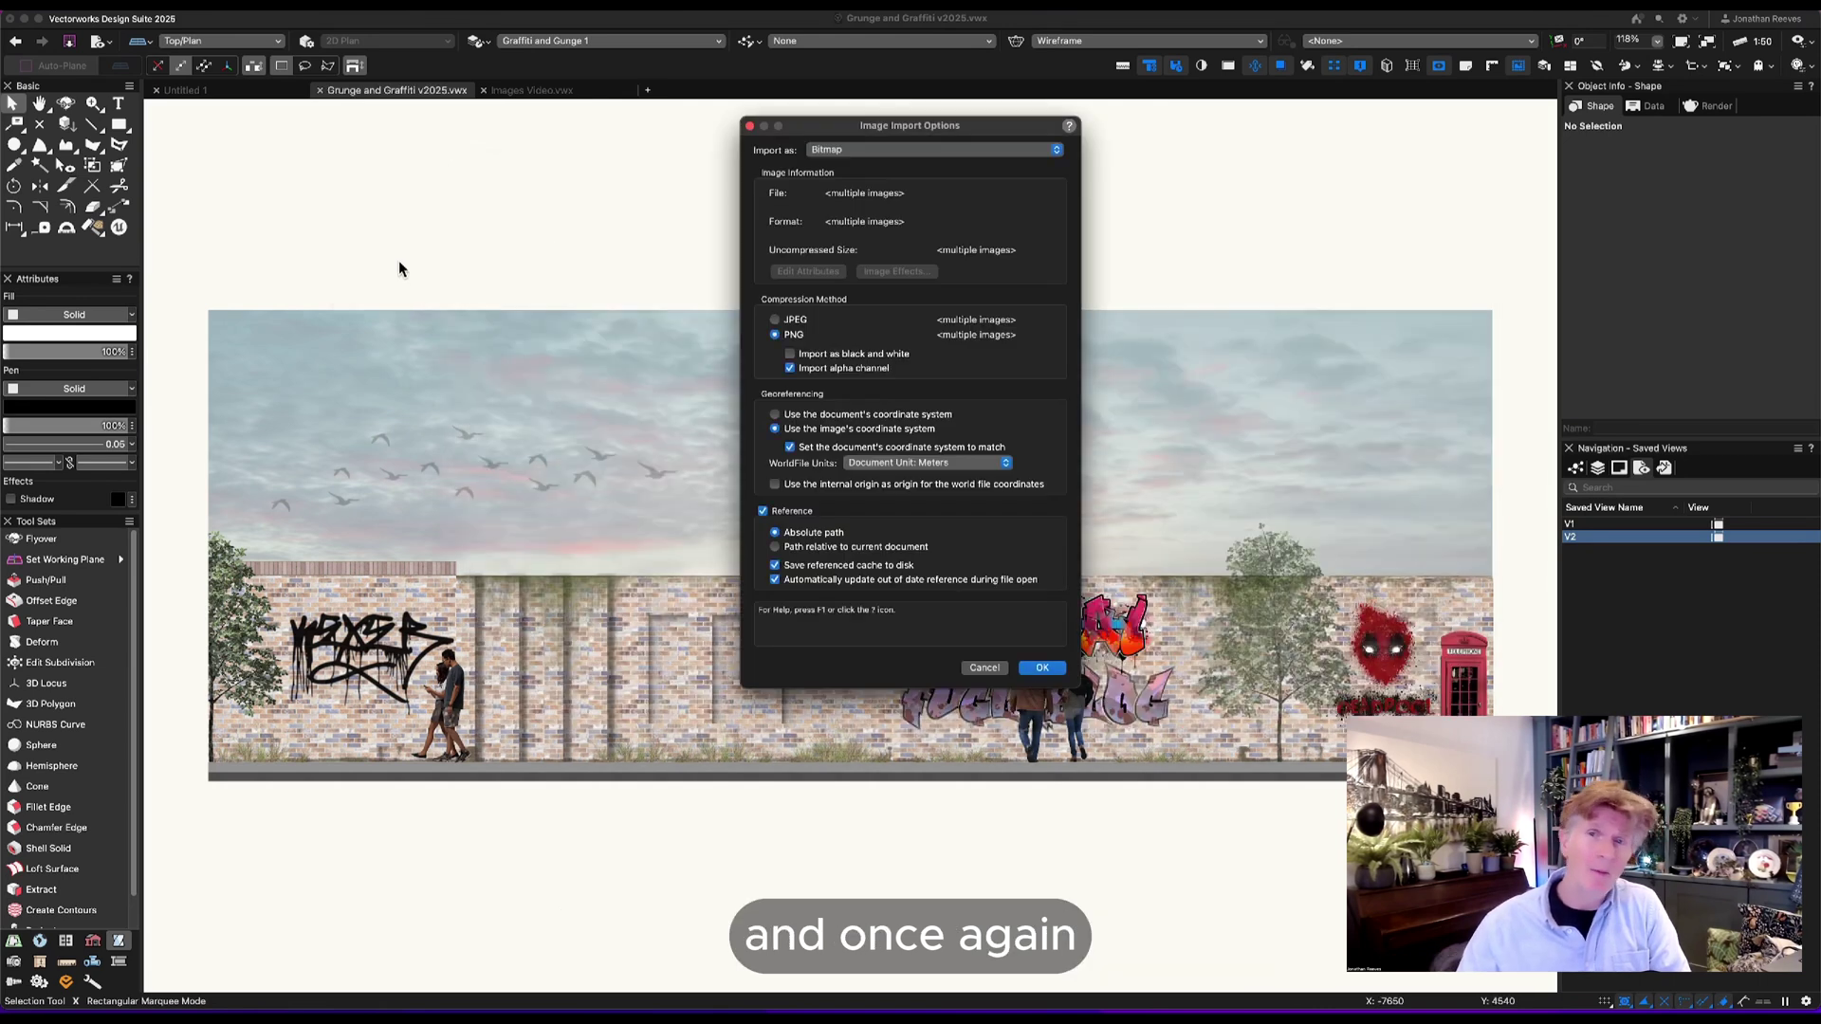
left_click(1040, 668)
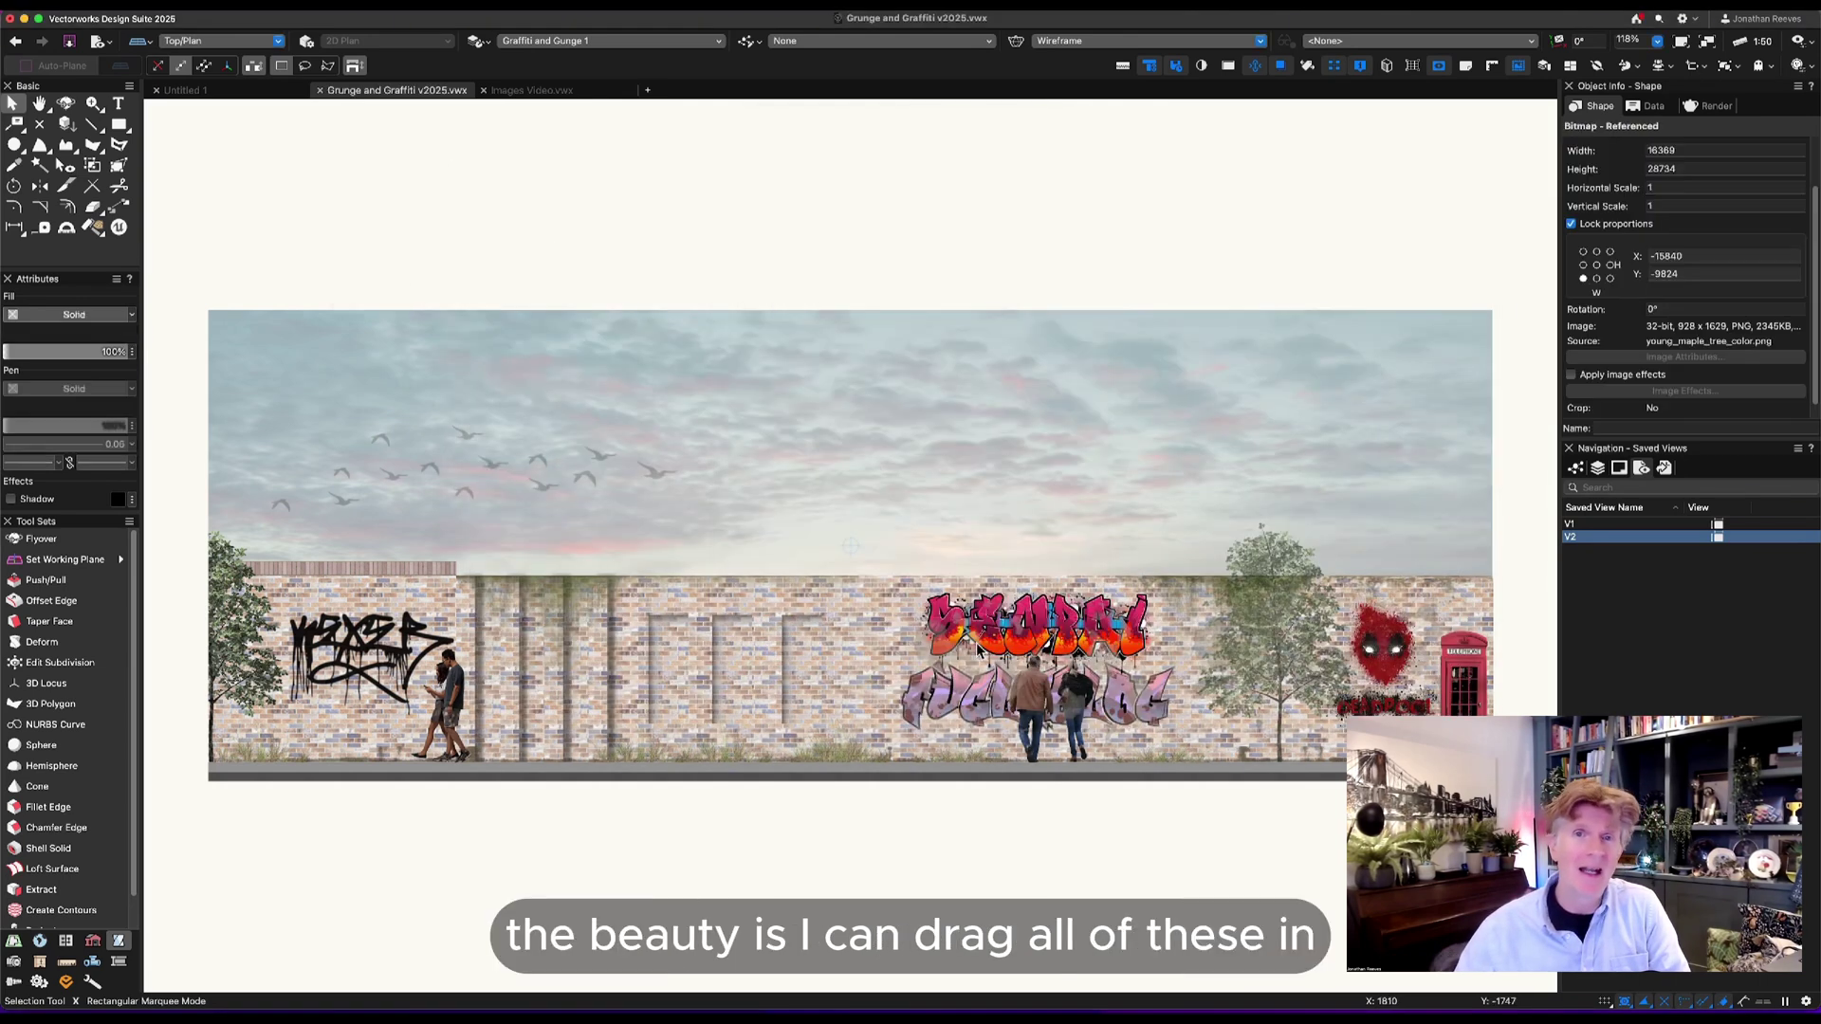
Move the four trees left of the wall and scale one maple down onto the elevation.
scroll(963, 642, "up", 5)
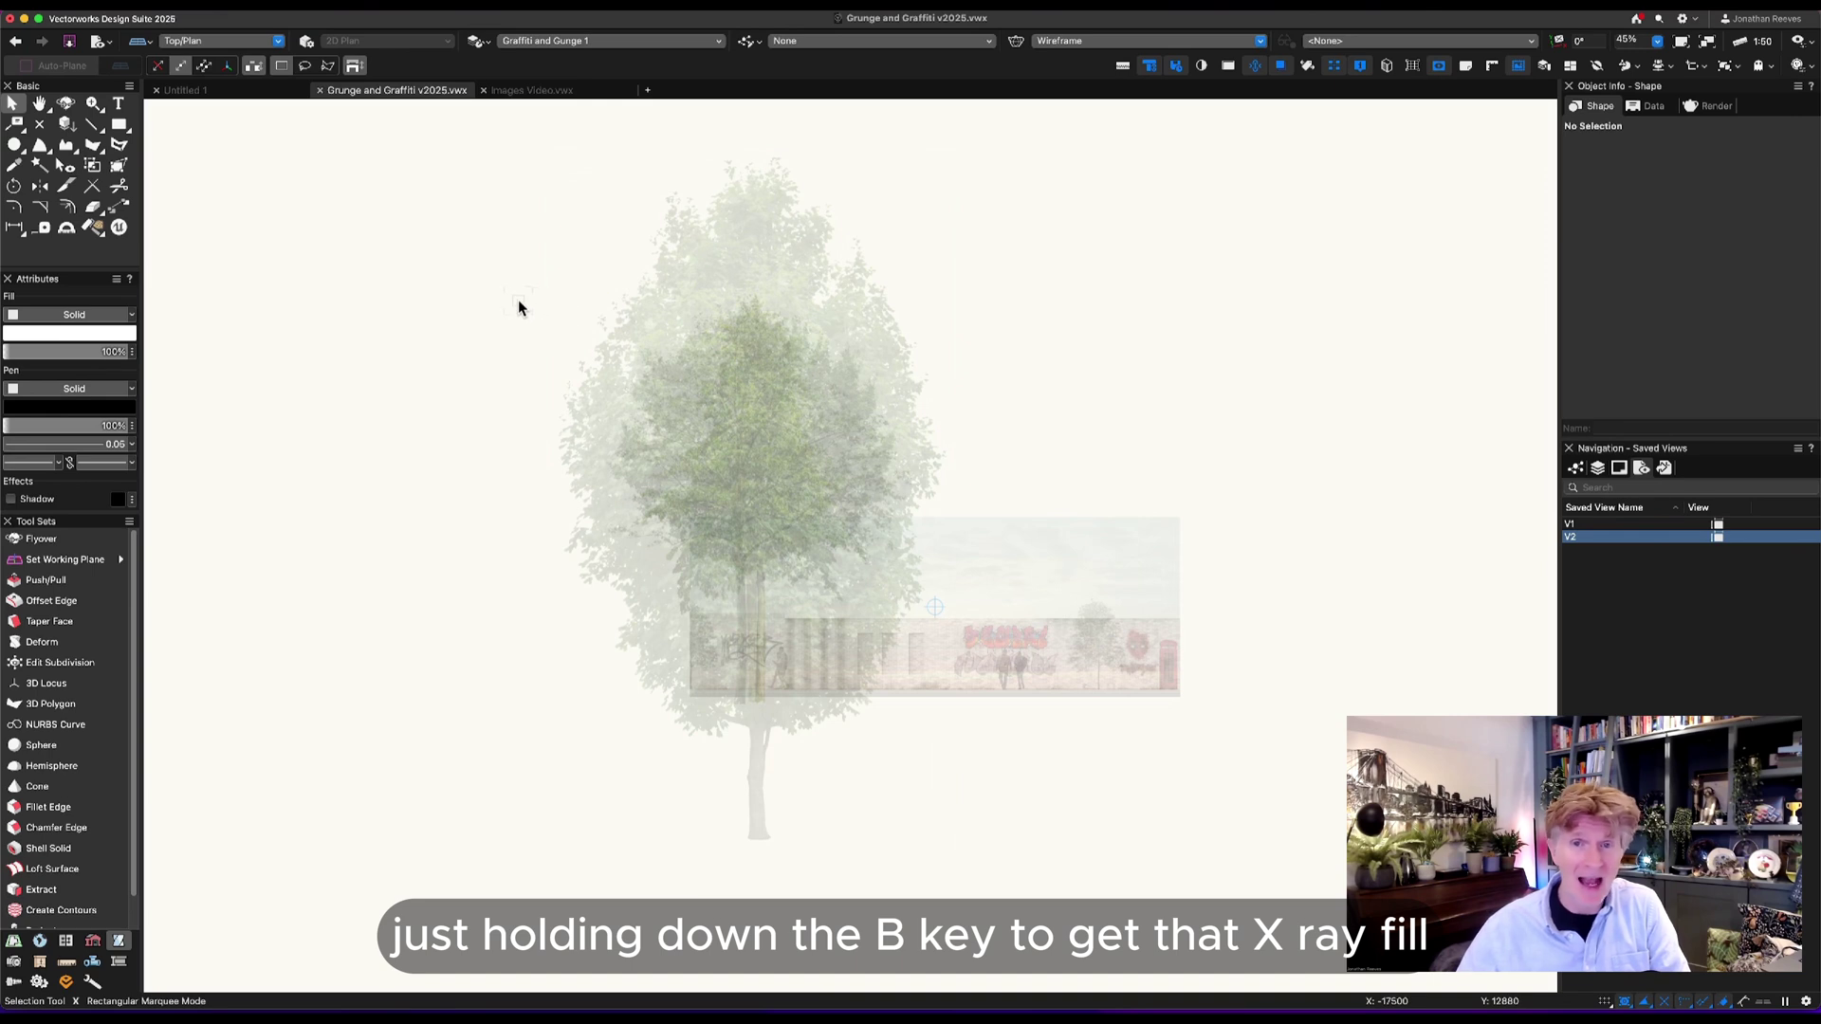
left_click_drag(492, 276, 943, 414)
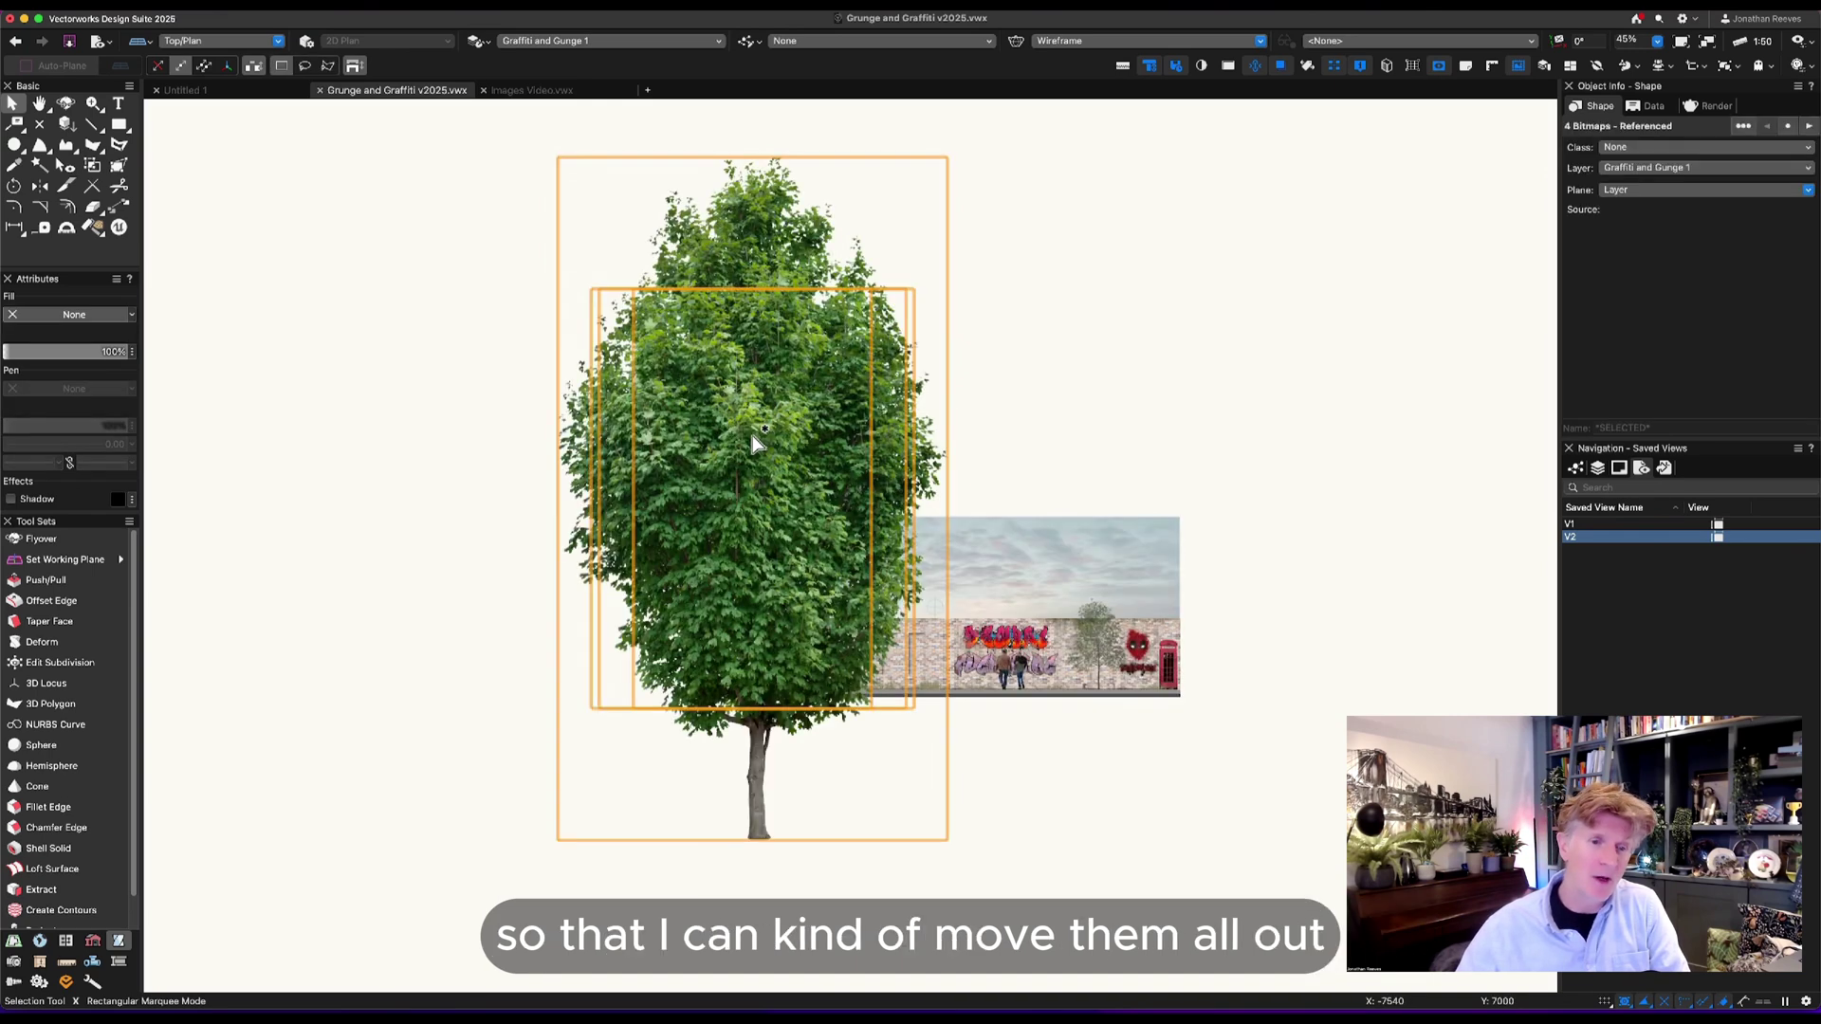
left_click_drag(752, 439, 377, 437)
left_click(415, 893)
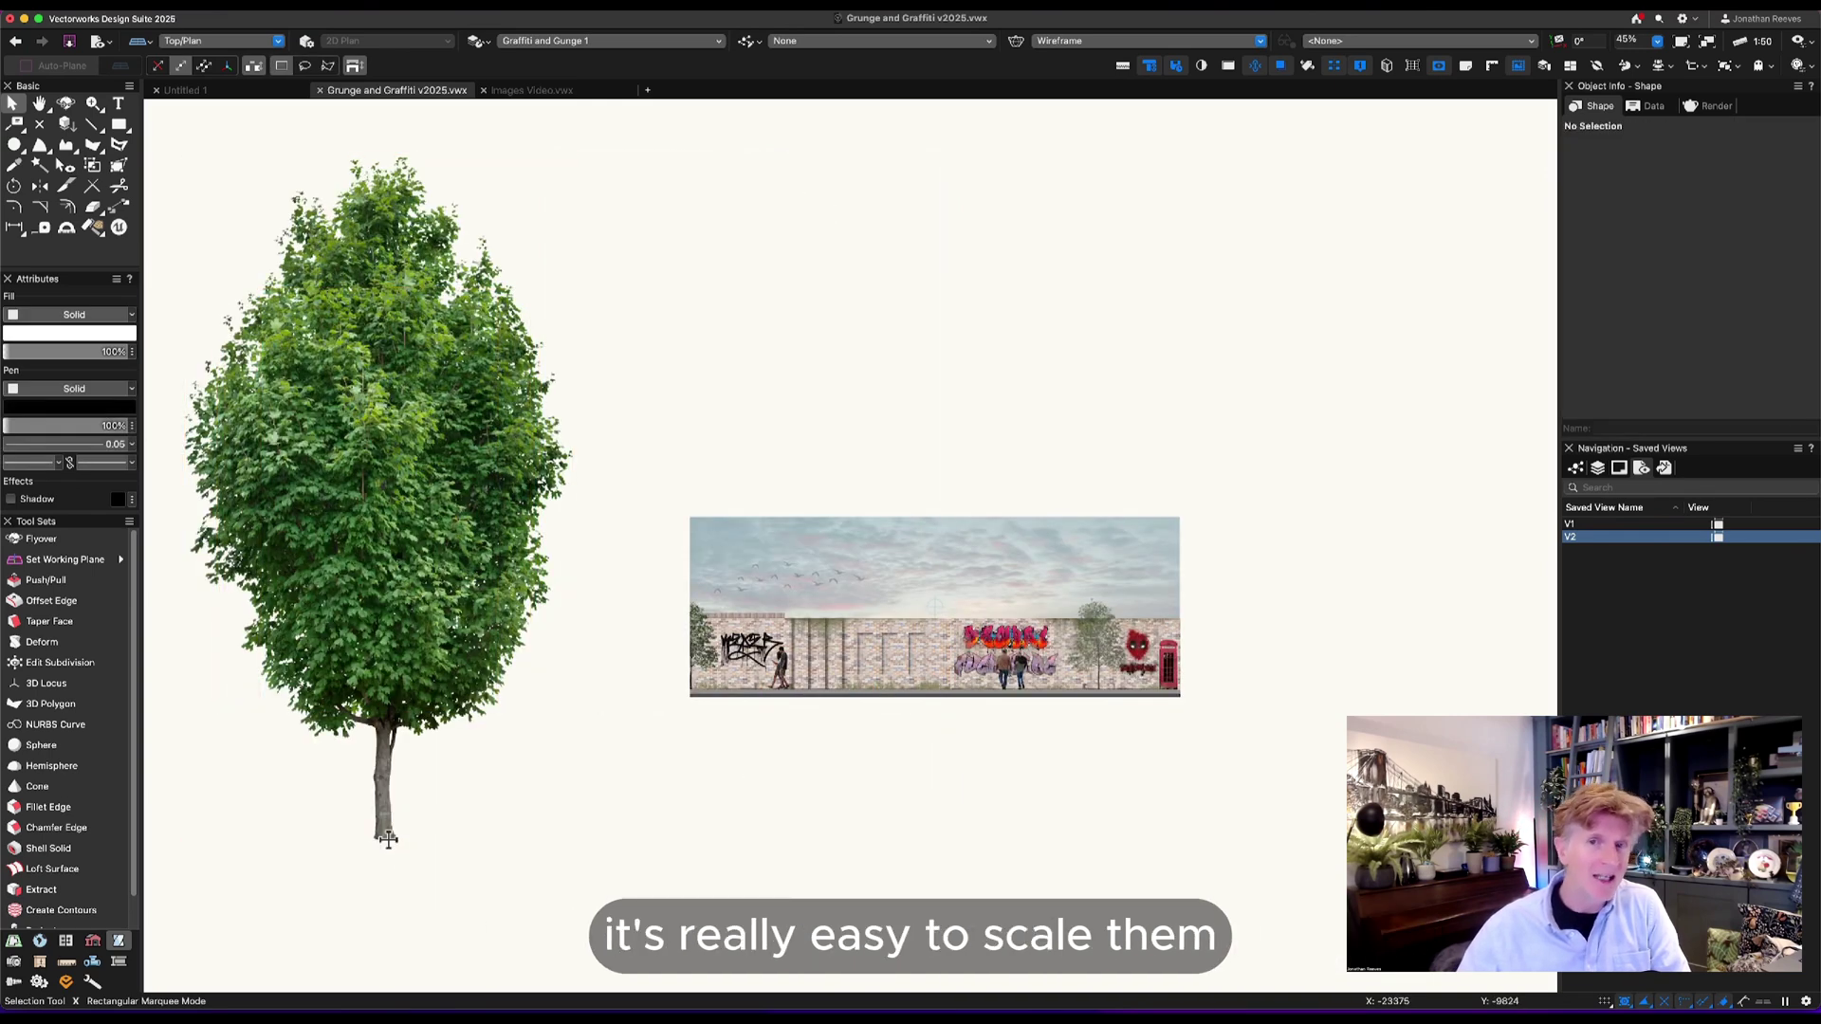
left_click_drag(381, 839, 889, 674)
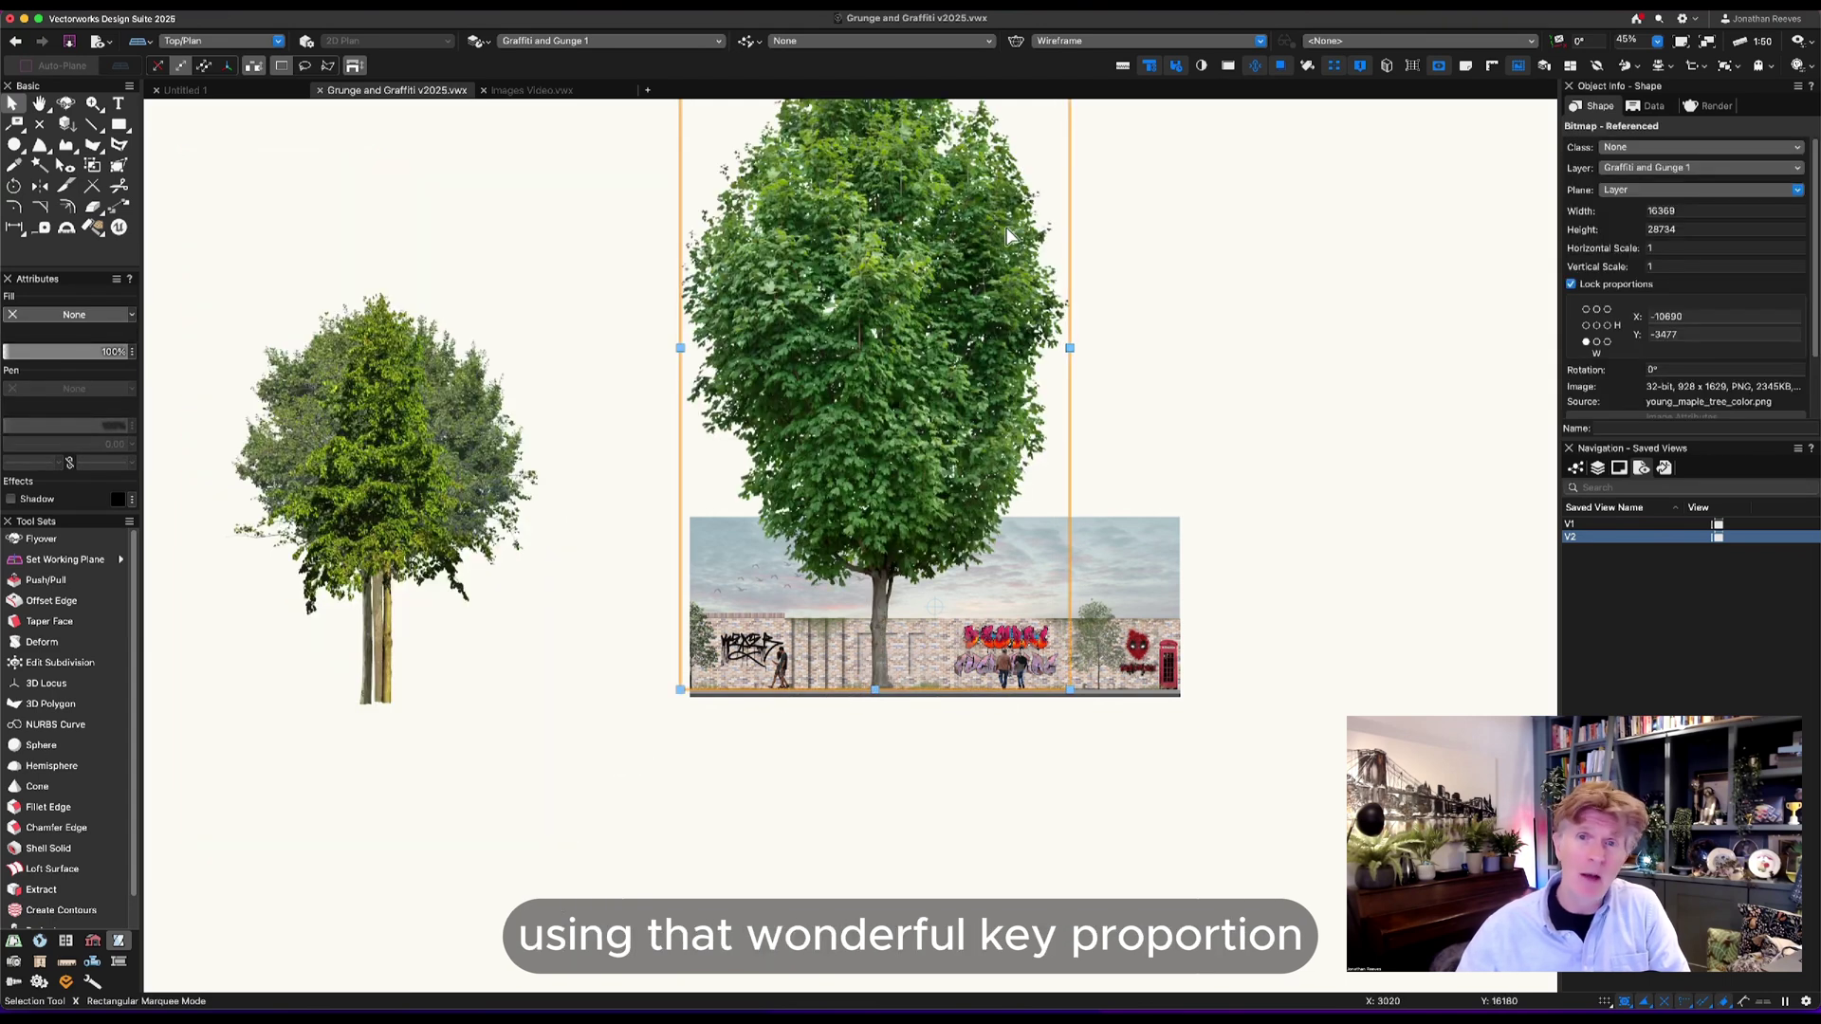
left_click_drag(958, 246, 960, 398)
key("x")
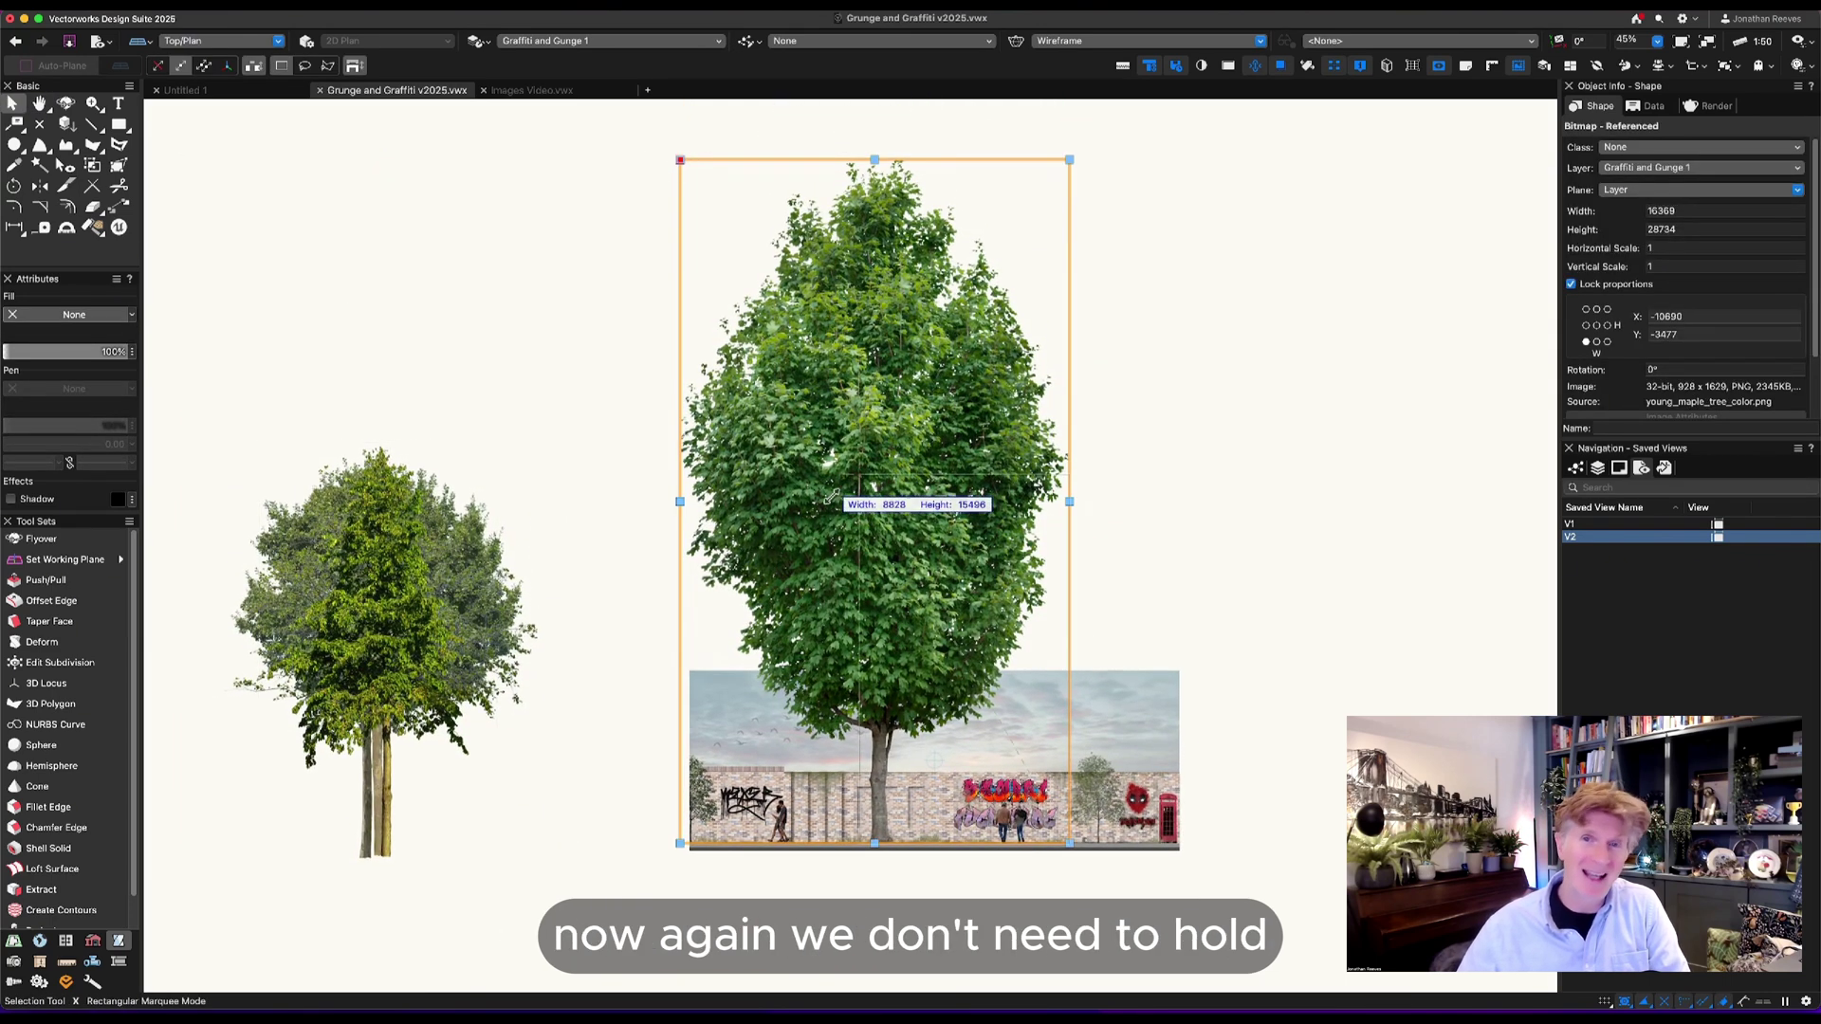
mouse_move(678, 156)
left_mouse_down()
mouse_move(990, 702)
mouse_move(839, 742)
left_mouse_up()
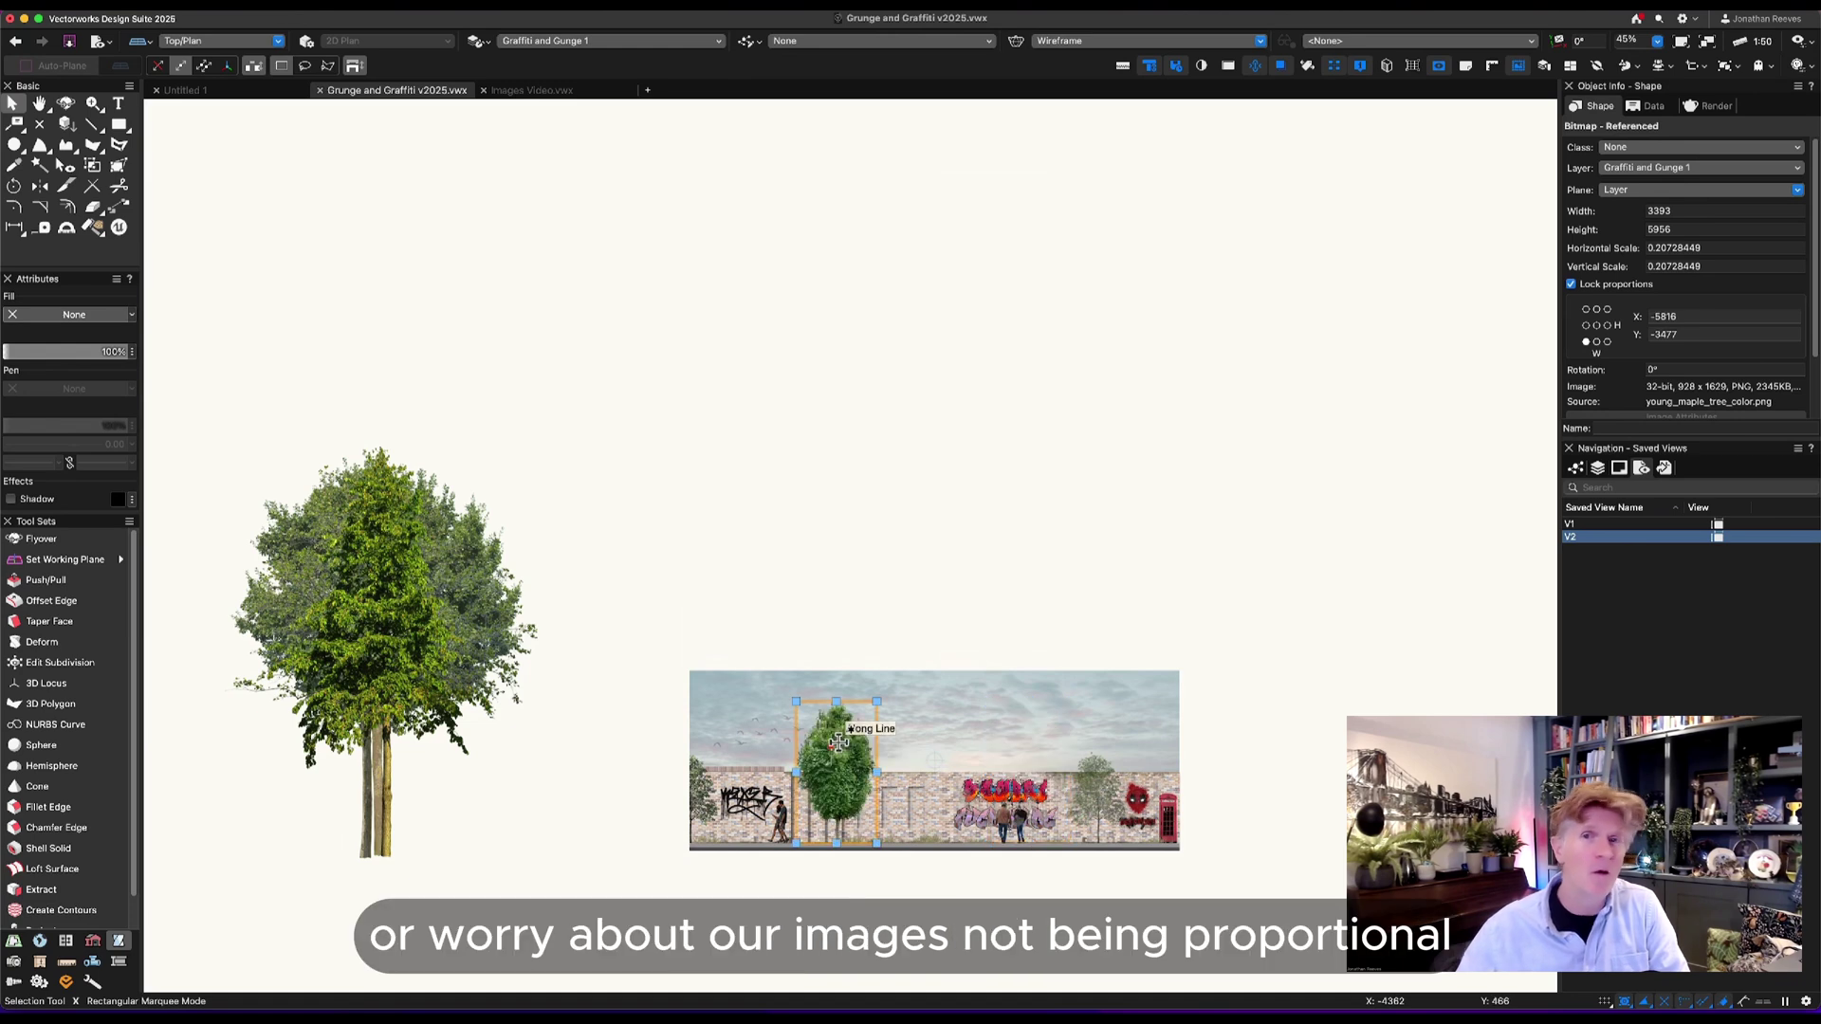
key("super+6")
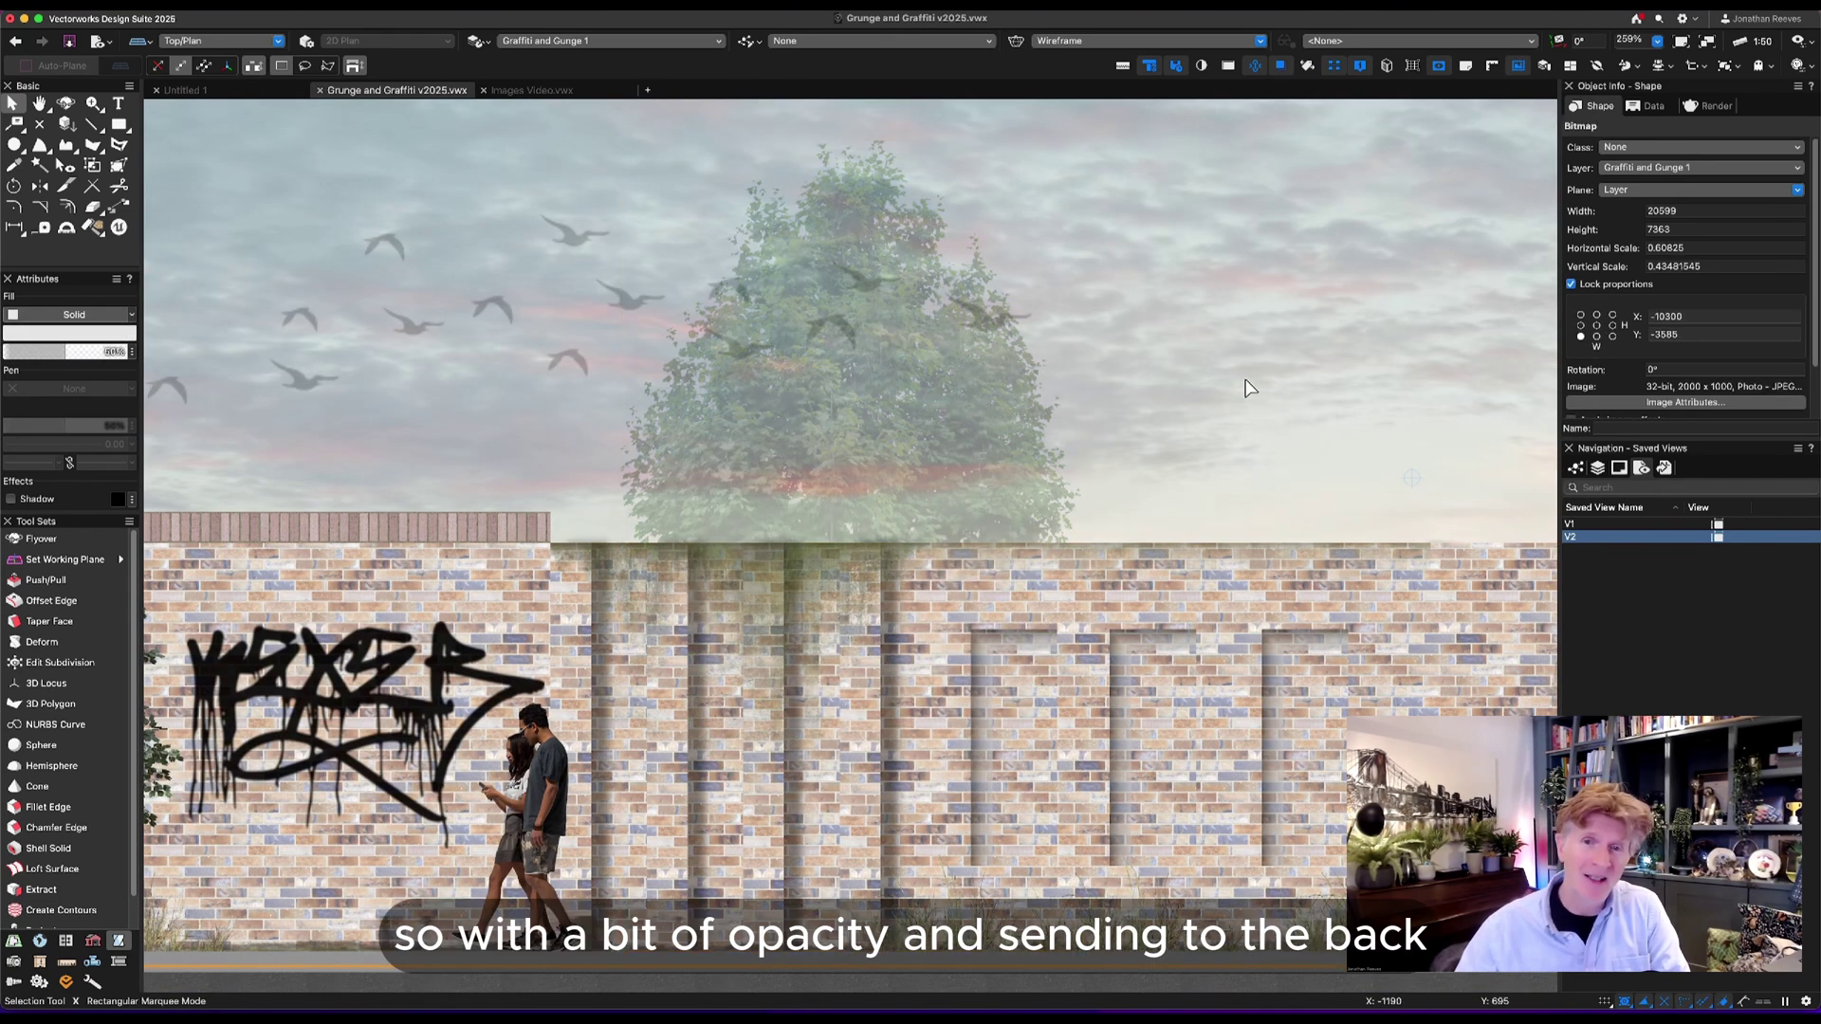
Duplicate the tree offset to the right, shrink the copy, and send it behind the sky image.
key("super+shift+b")
left_click(984, 440)
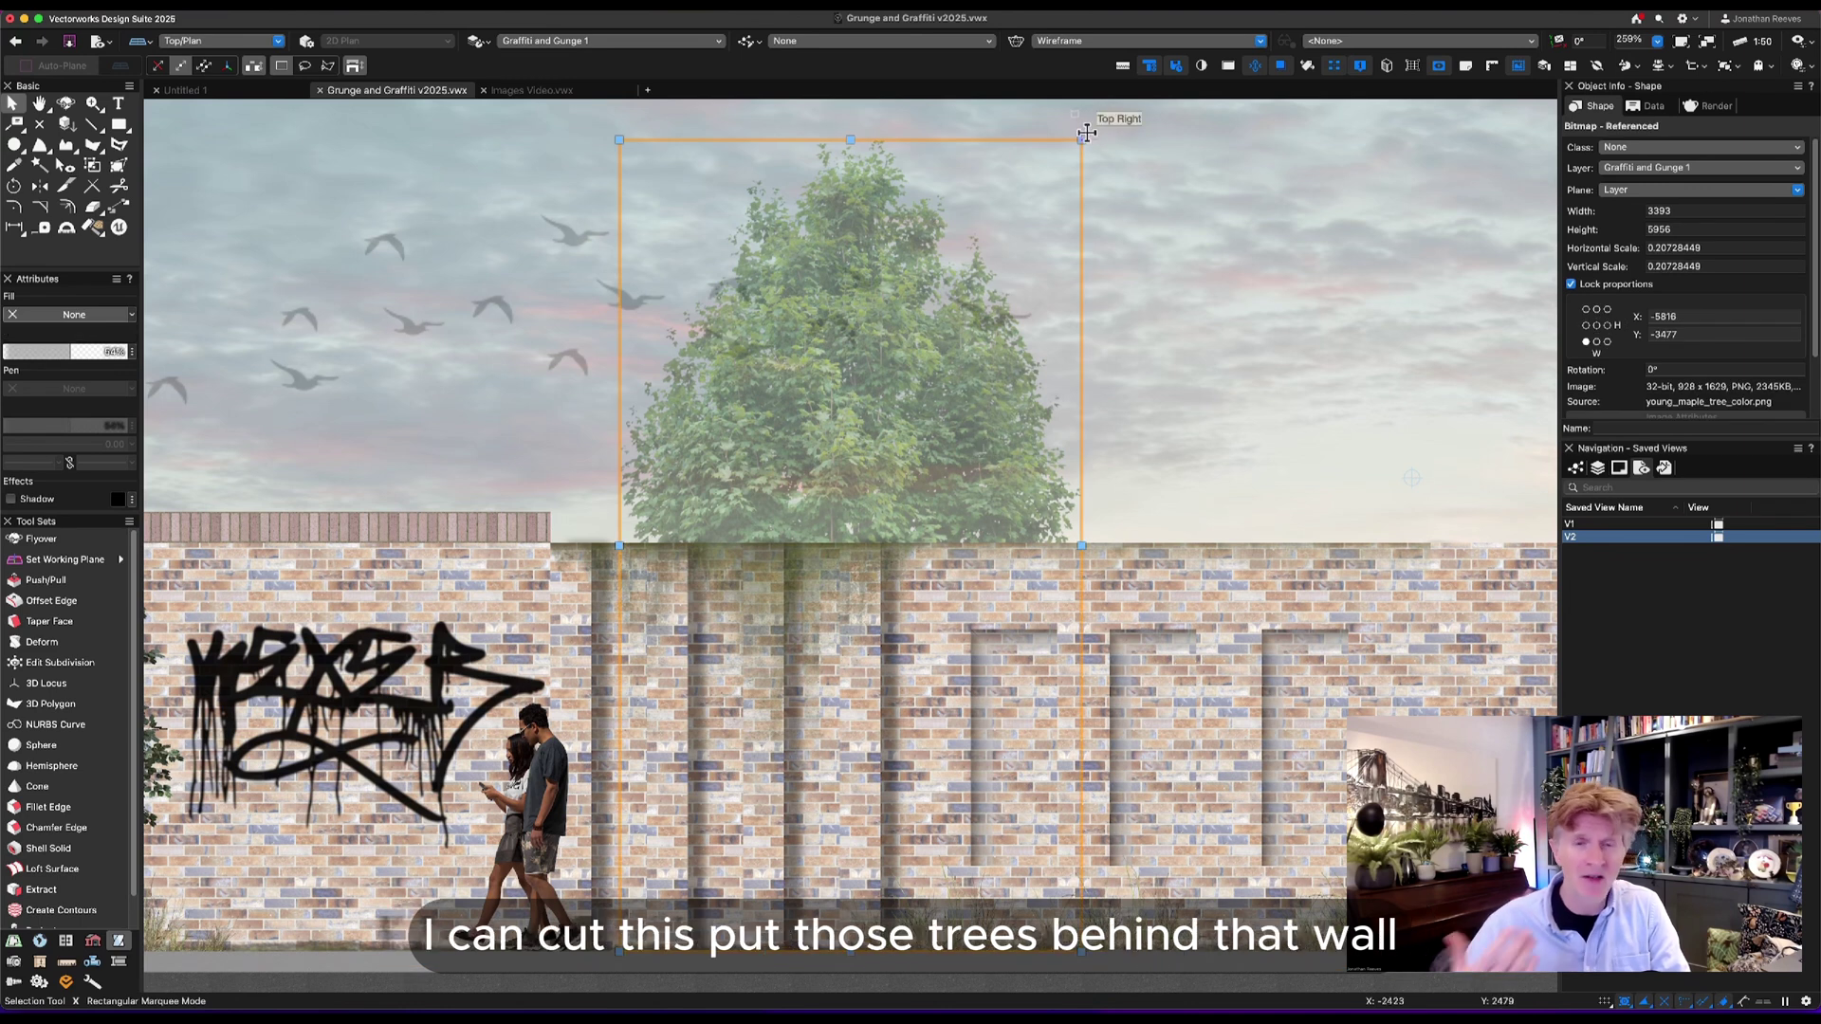
left_click_drag(871, 427, 1071, 427, "alt")
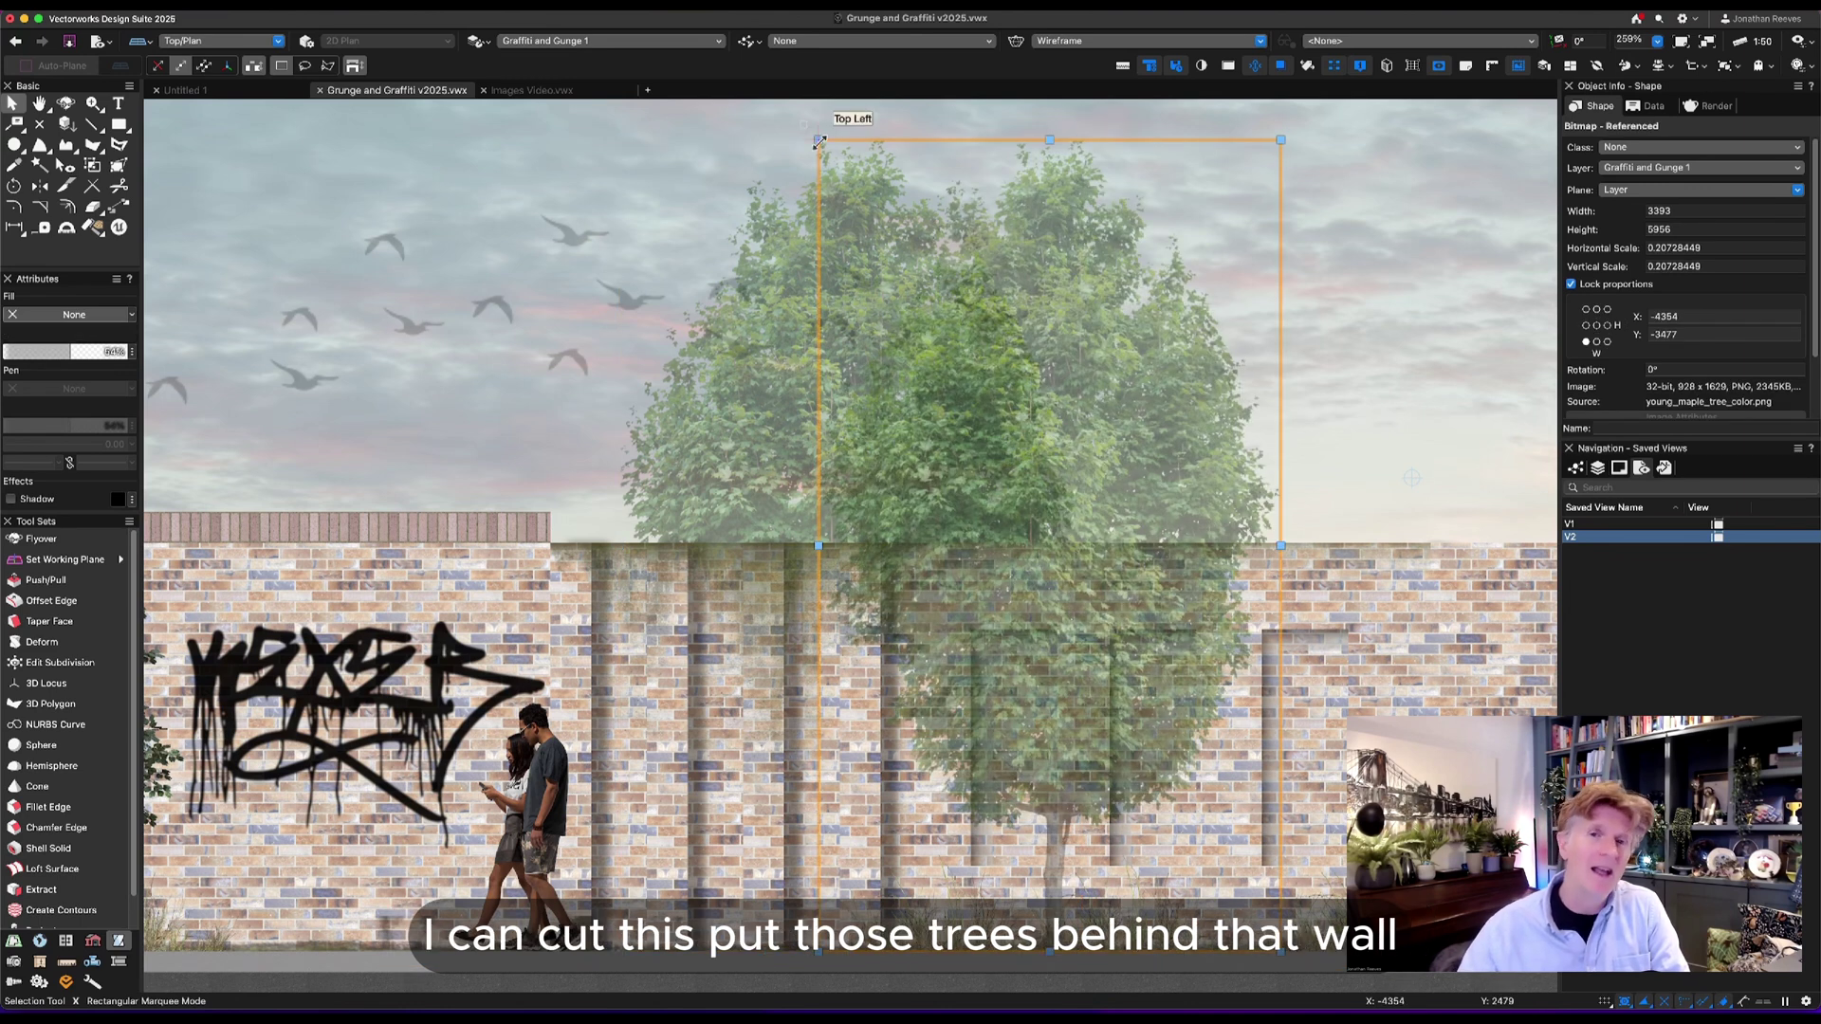
left_click_drag(820, 142, 1081, 220)
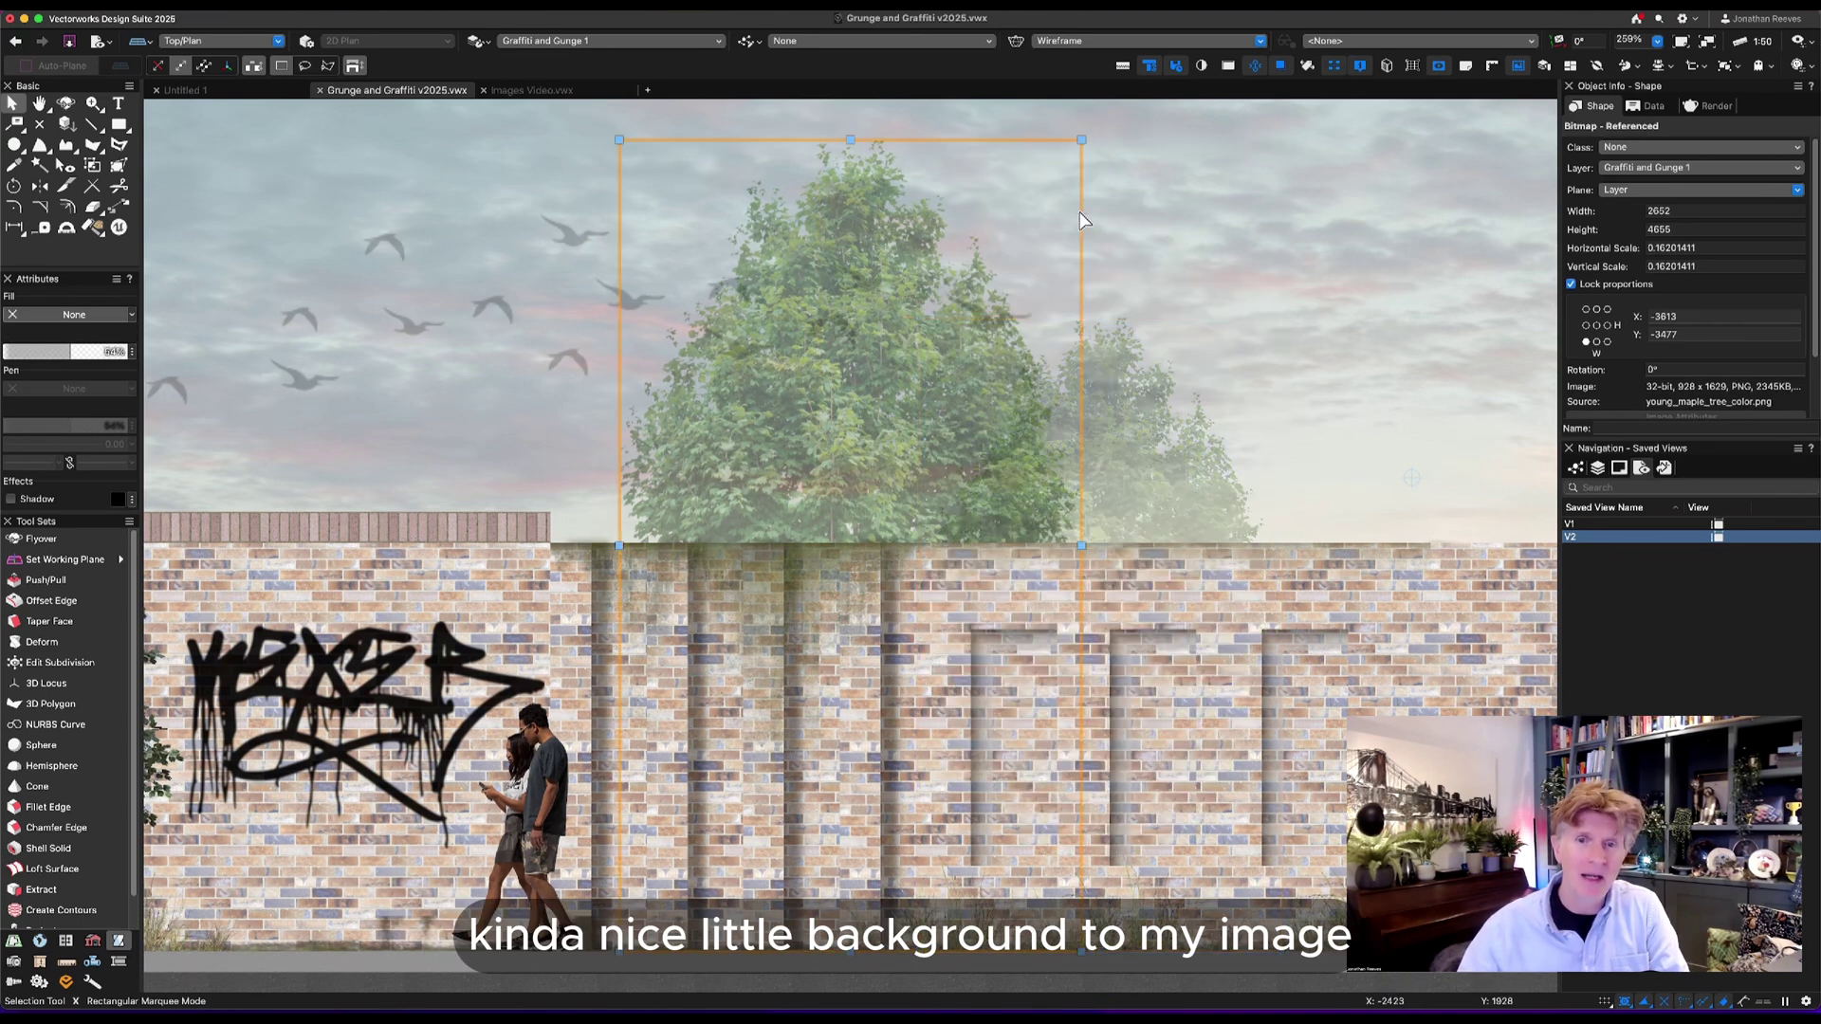
key("super+shift+b")
left_click(998, 383)
scroll(998, 383, "down", 3)
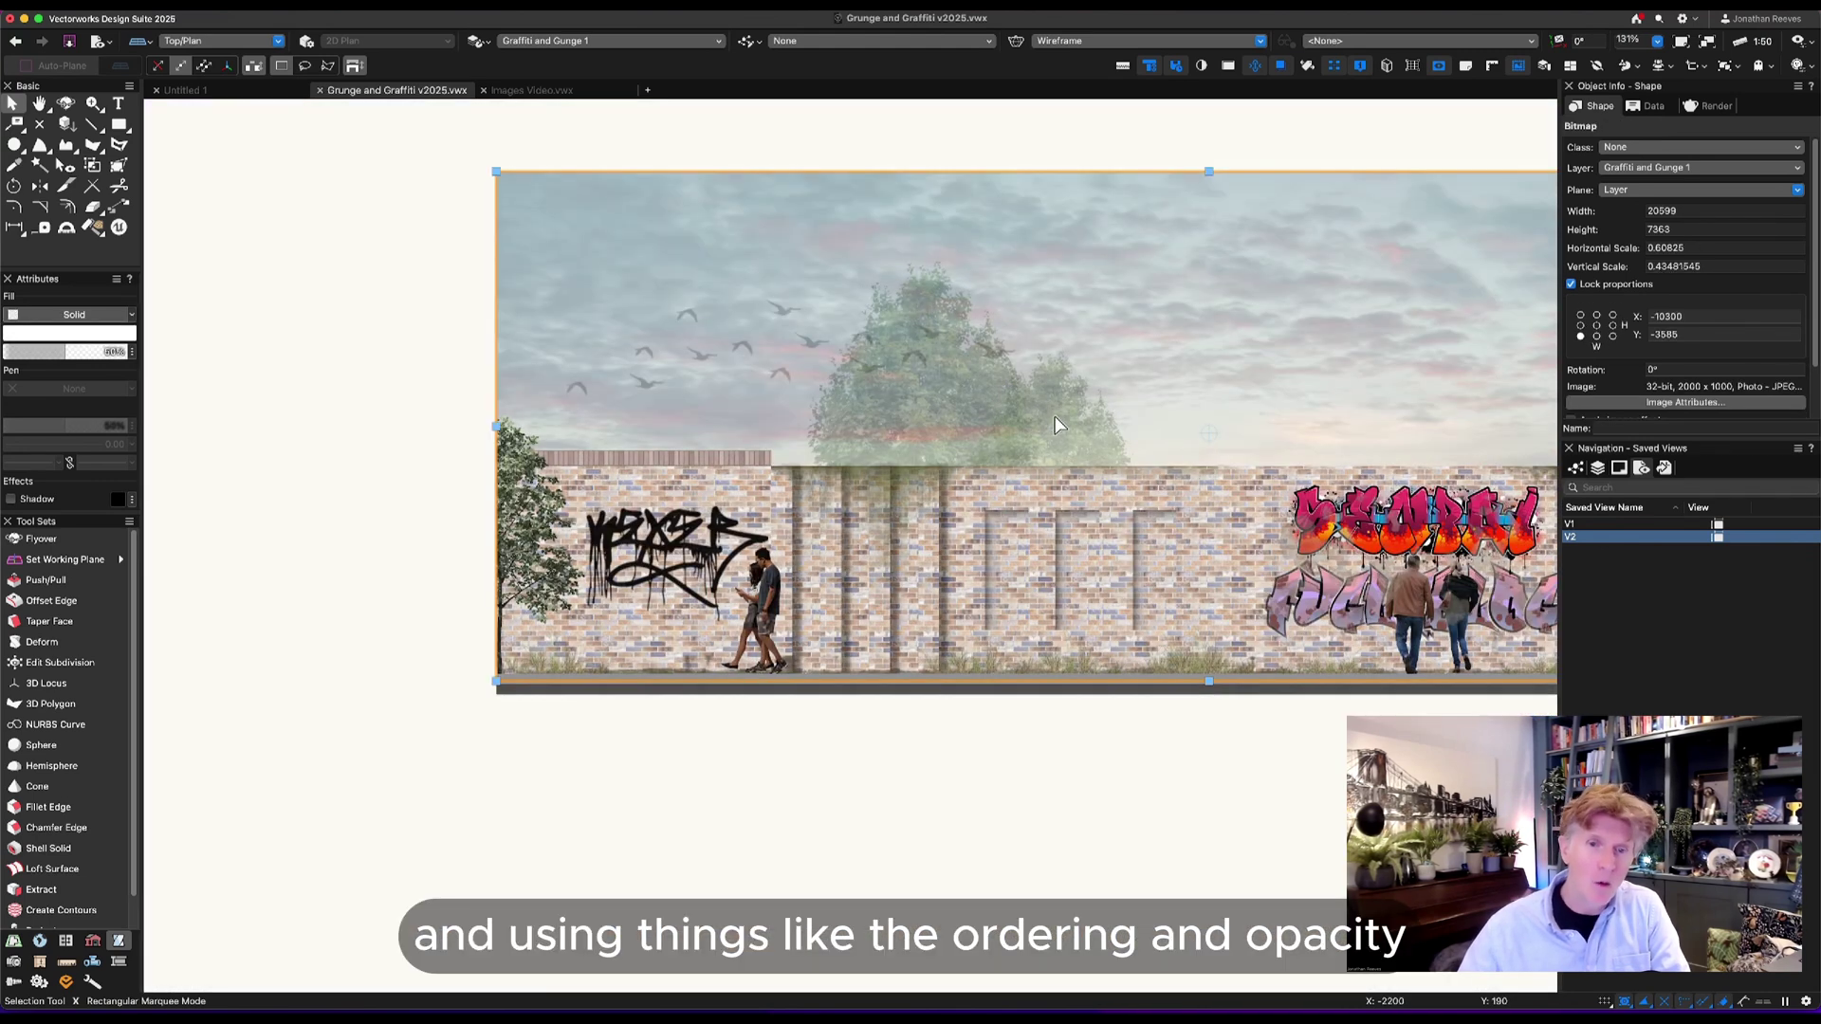
left_click(345, 353)
scroll(498, 660, "down", 5)
Shrink the tree to about a third of its size and stand it in front of the wall.
left_click_drag(262, 491, 674, 500)
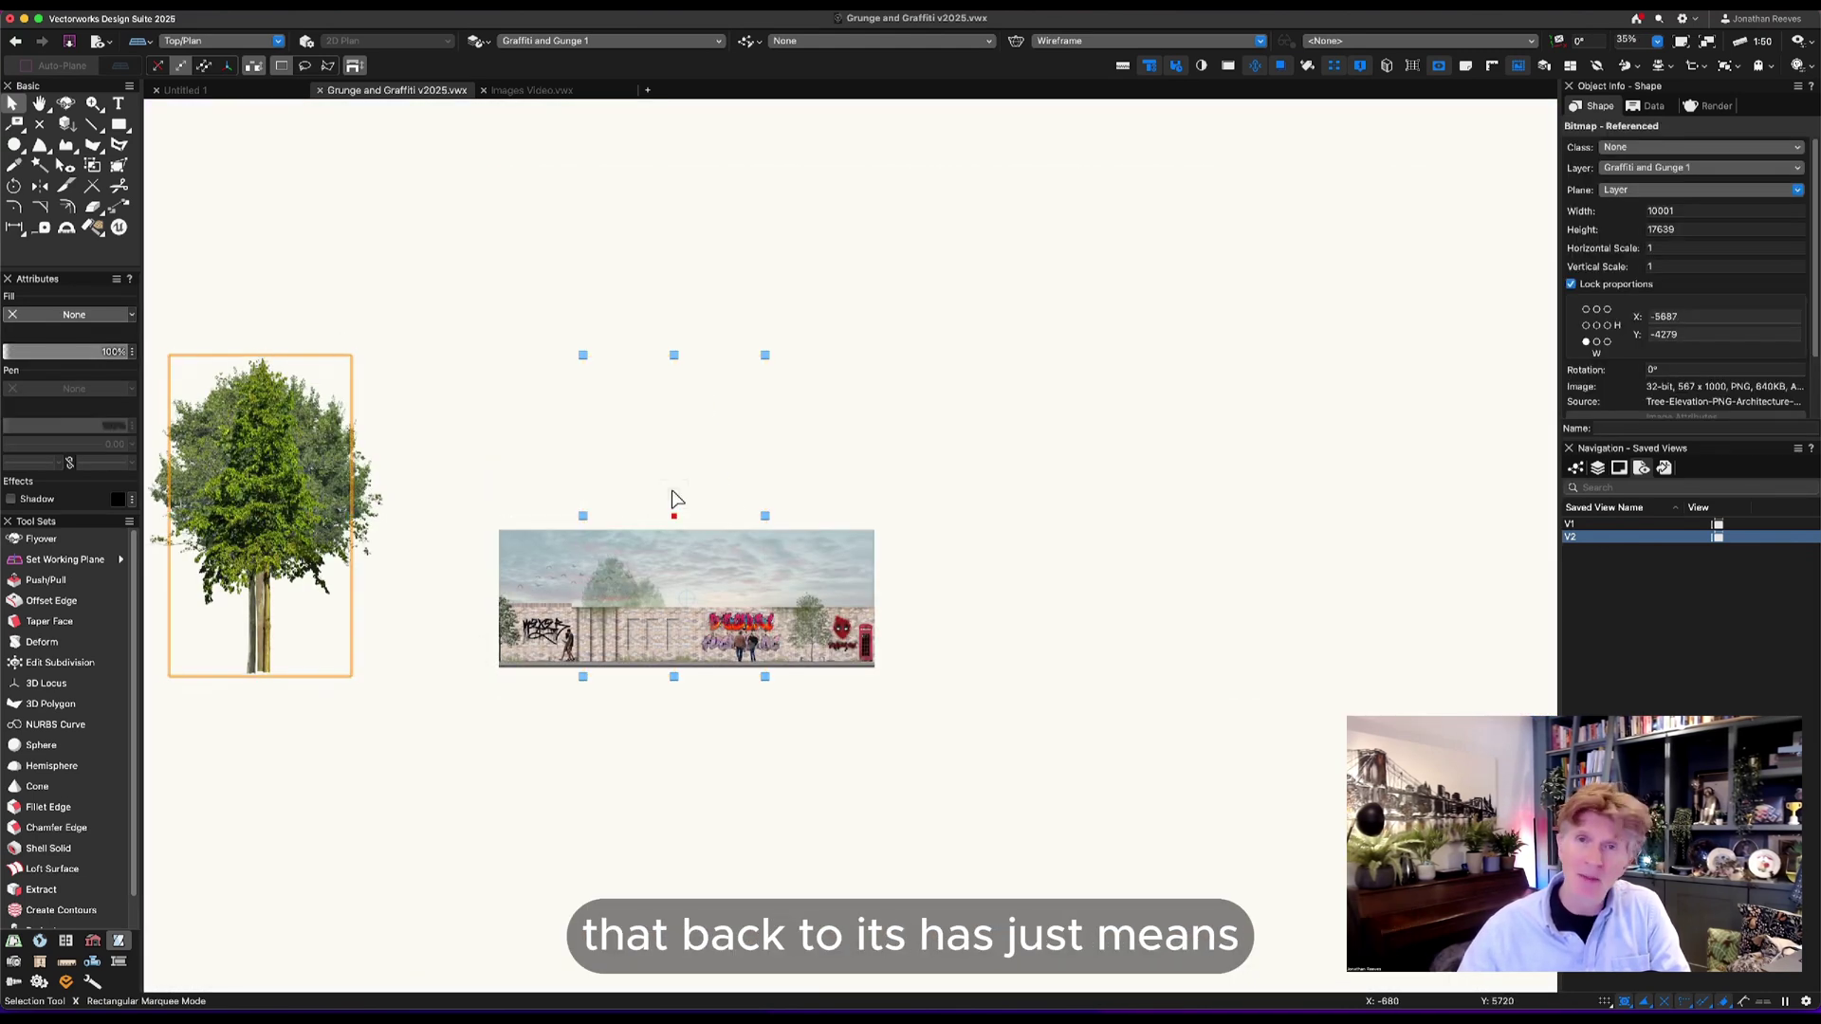
key("c")
left_click_drag(706, 671, 721, 627)
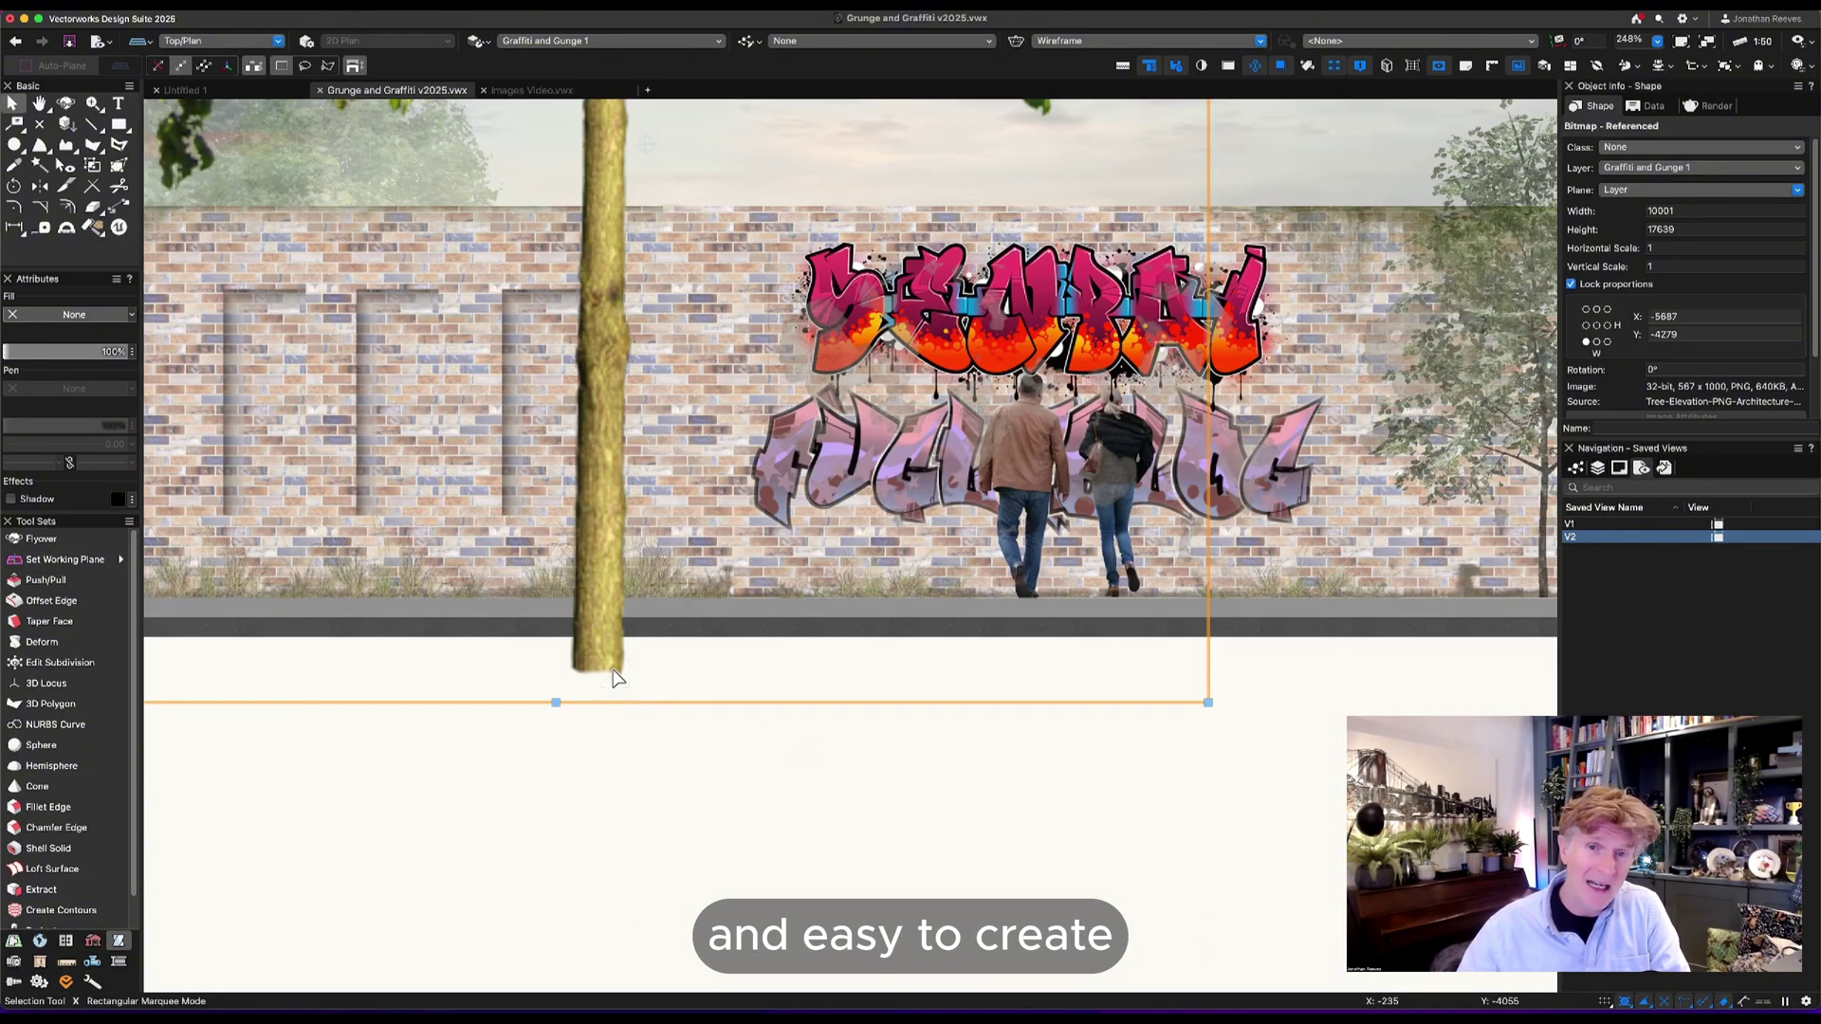
key("x")
scroll(734, 597, "down", 5)
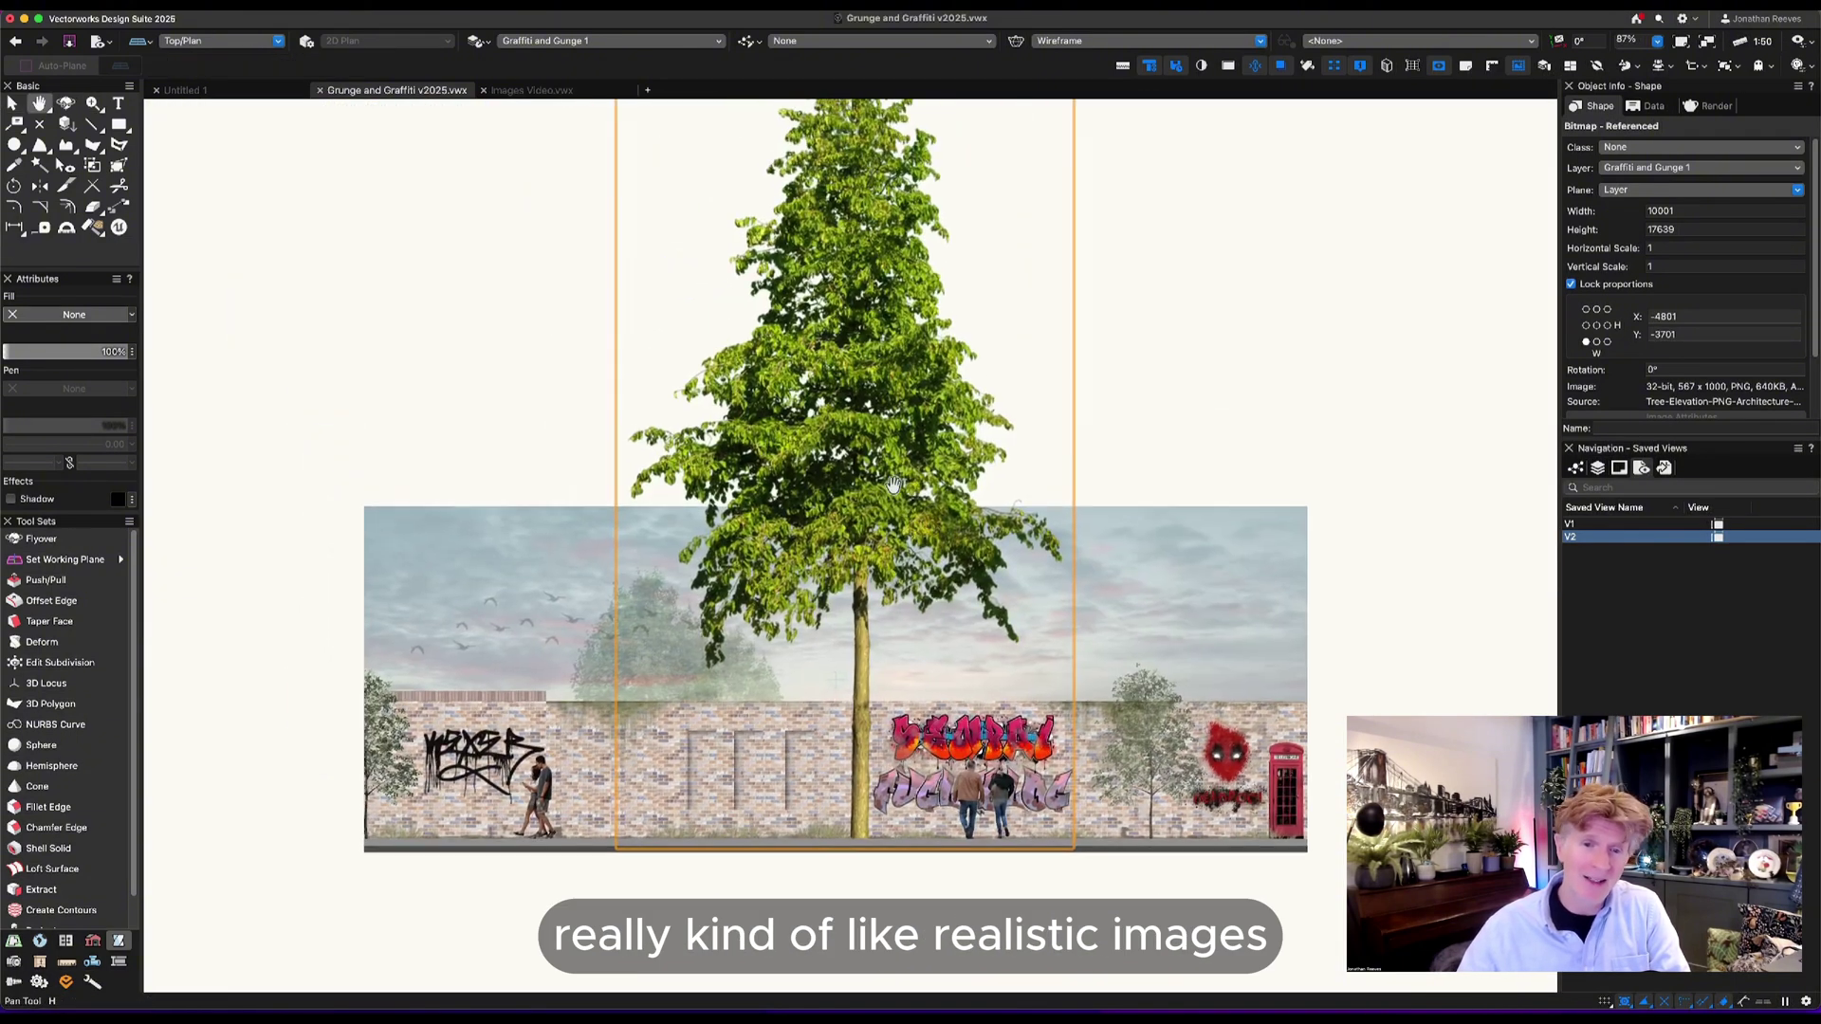
middle_click_drag(781, 453, 903, 833)
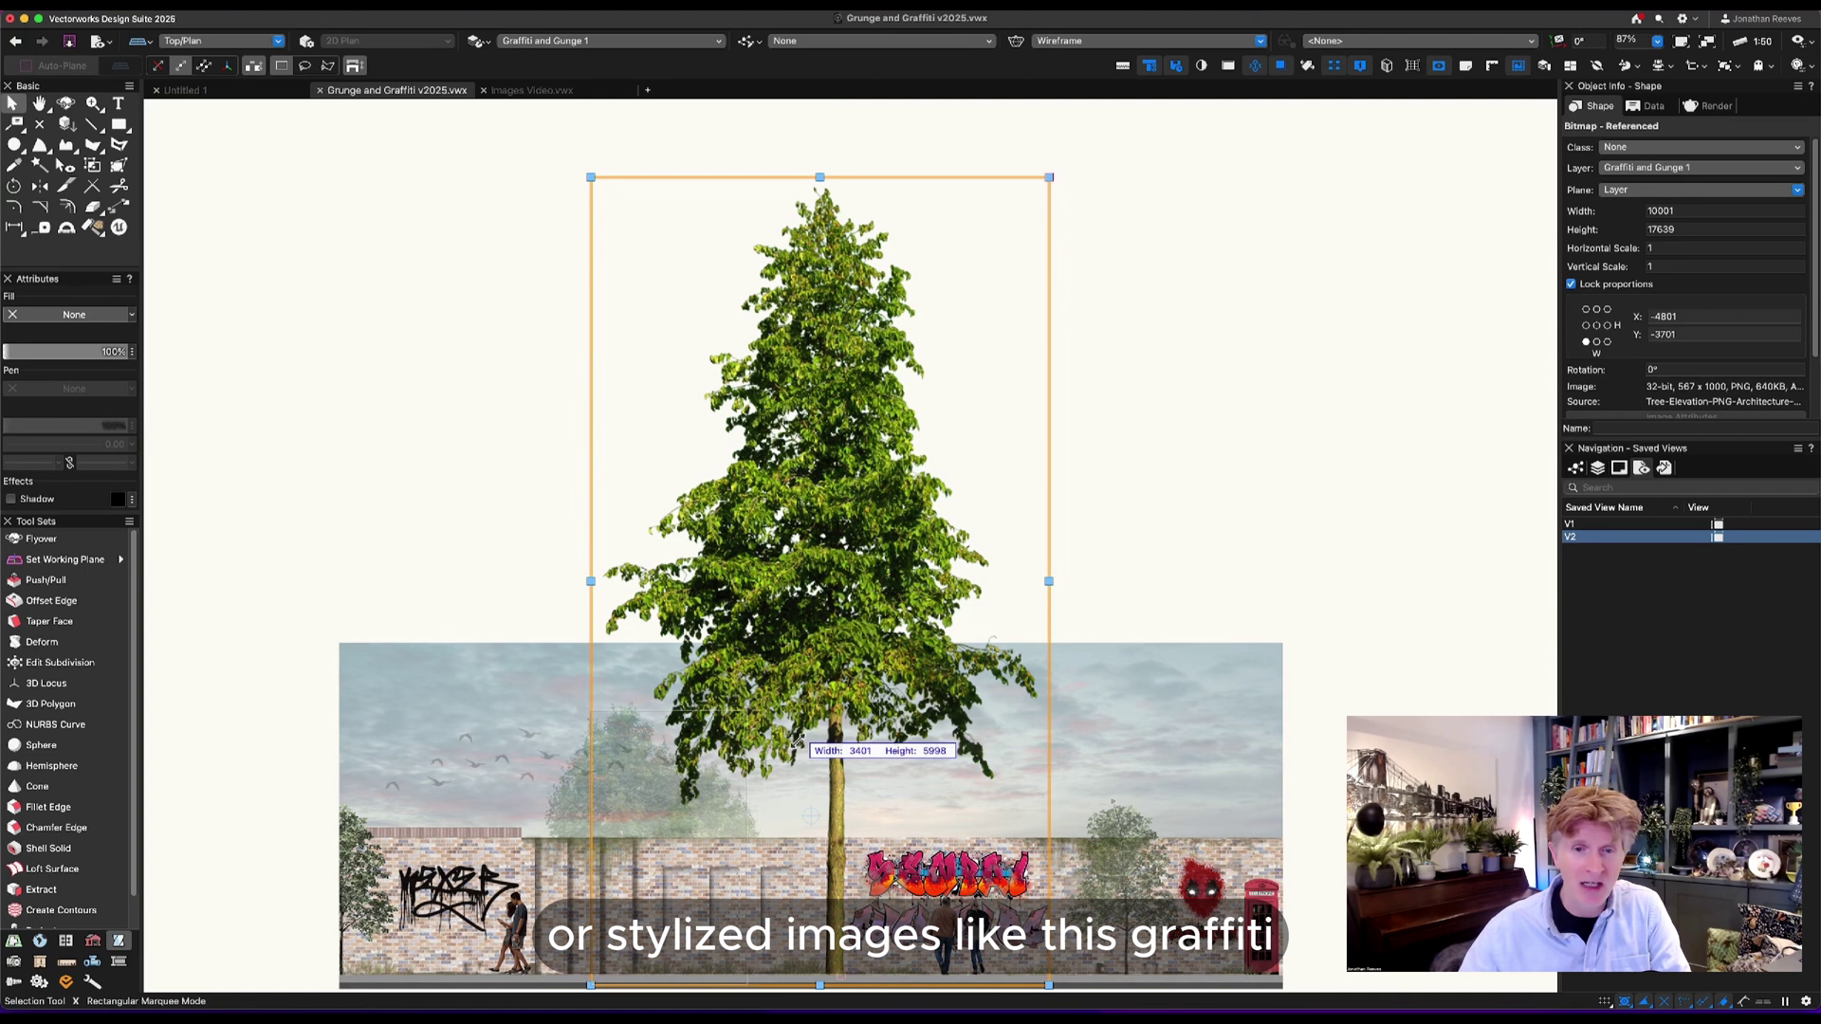
left_click_drag(1047, 178, 746, 710)
left_click_drag(768, 802, 794, 795)
scroll(794, 795, "up", 5)
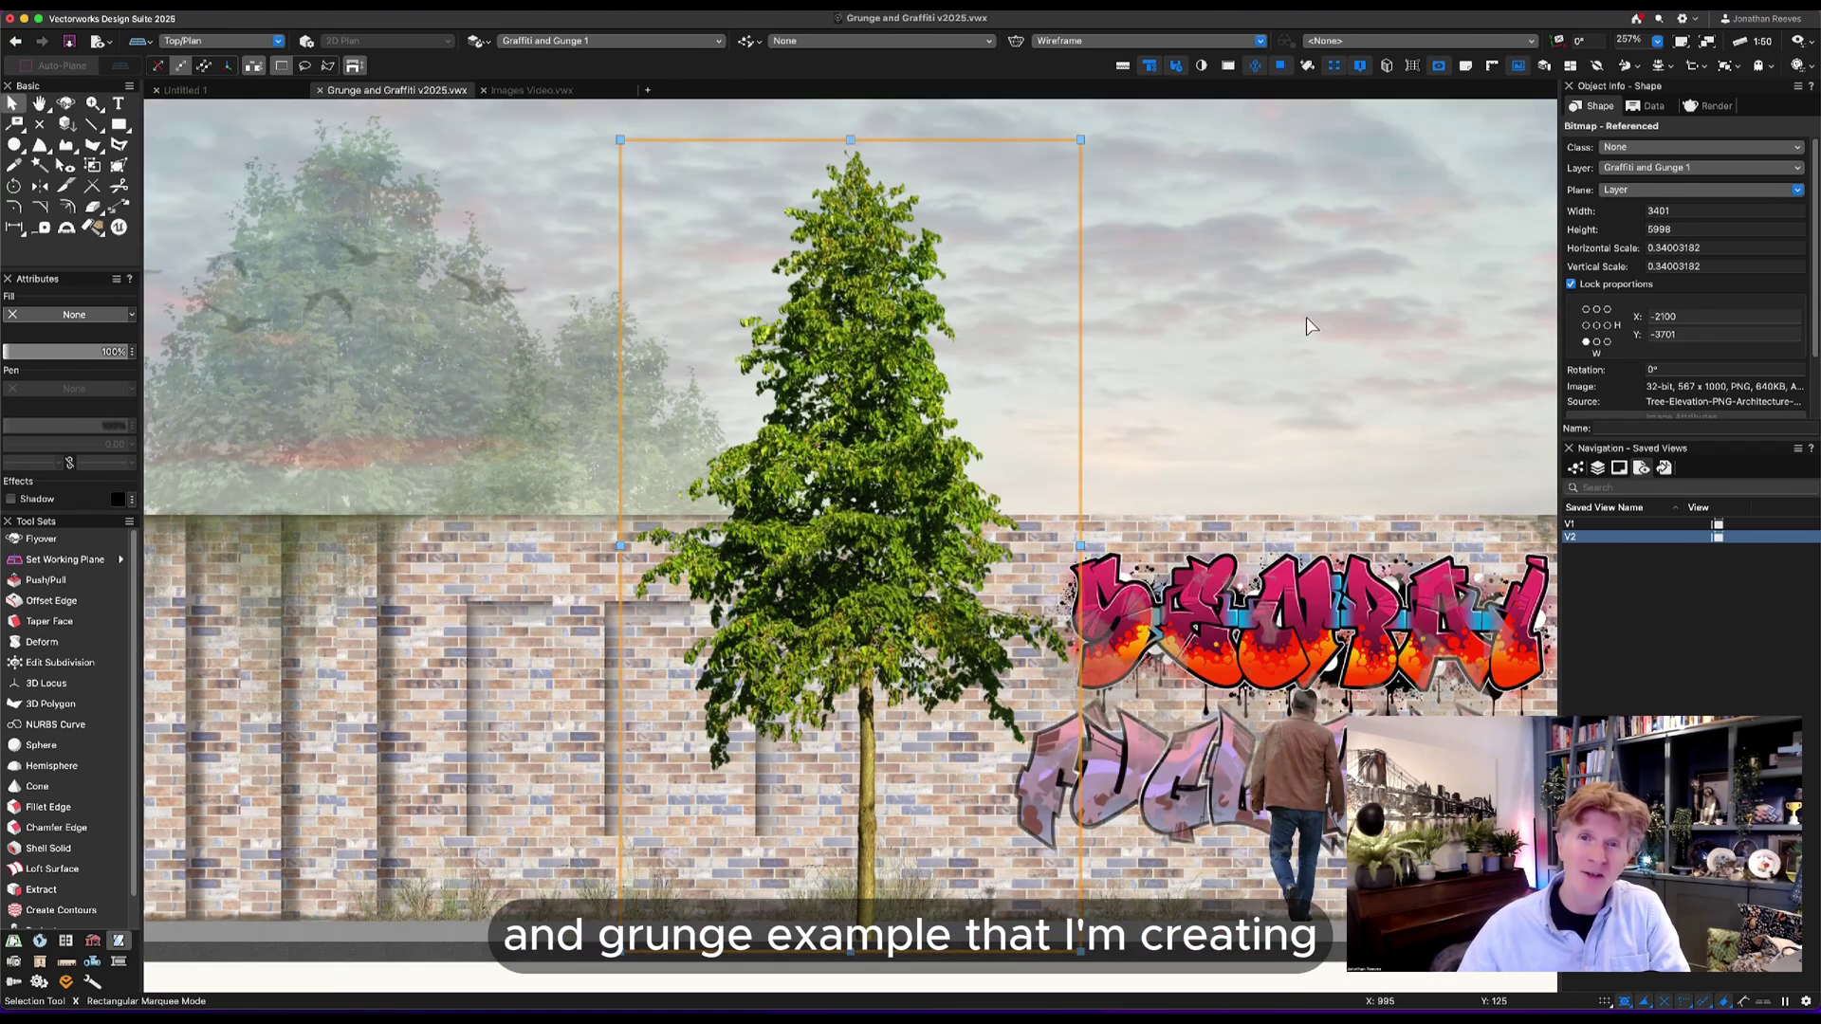
Give the new tree a slight sepia tint through its Image Effects.
scroll(1667, 369, "down", 2)
left_click(1632, 376)
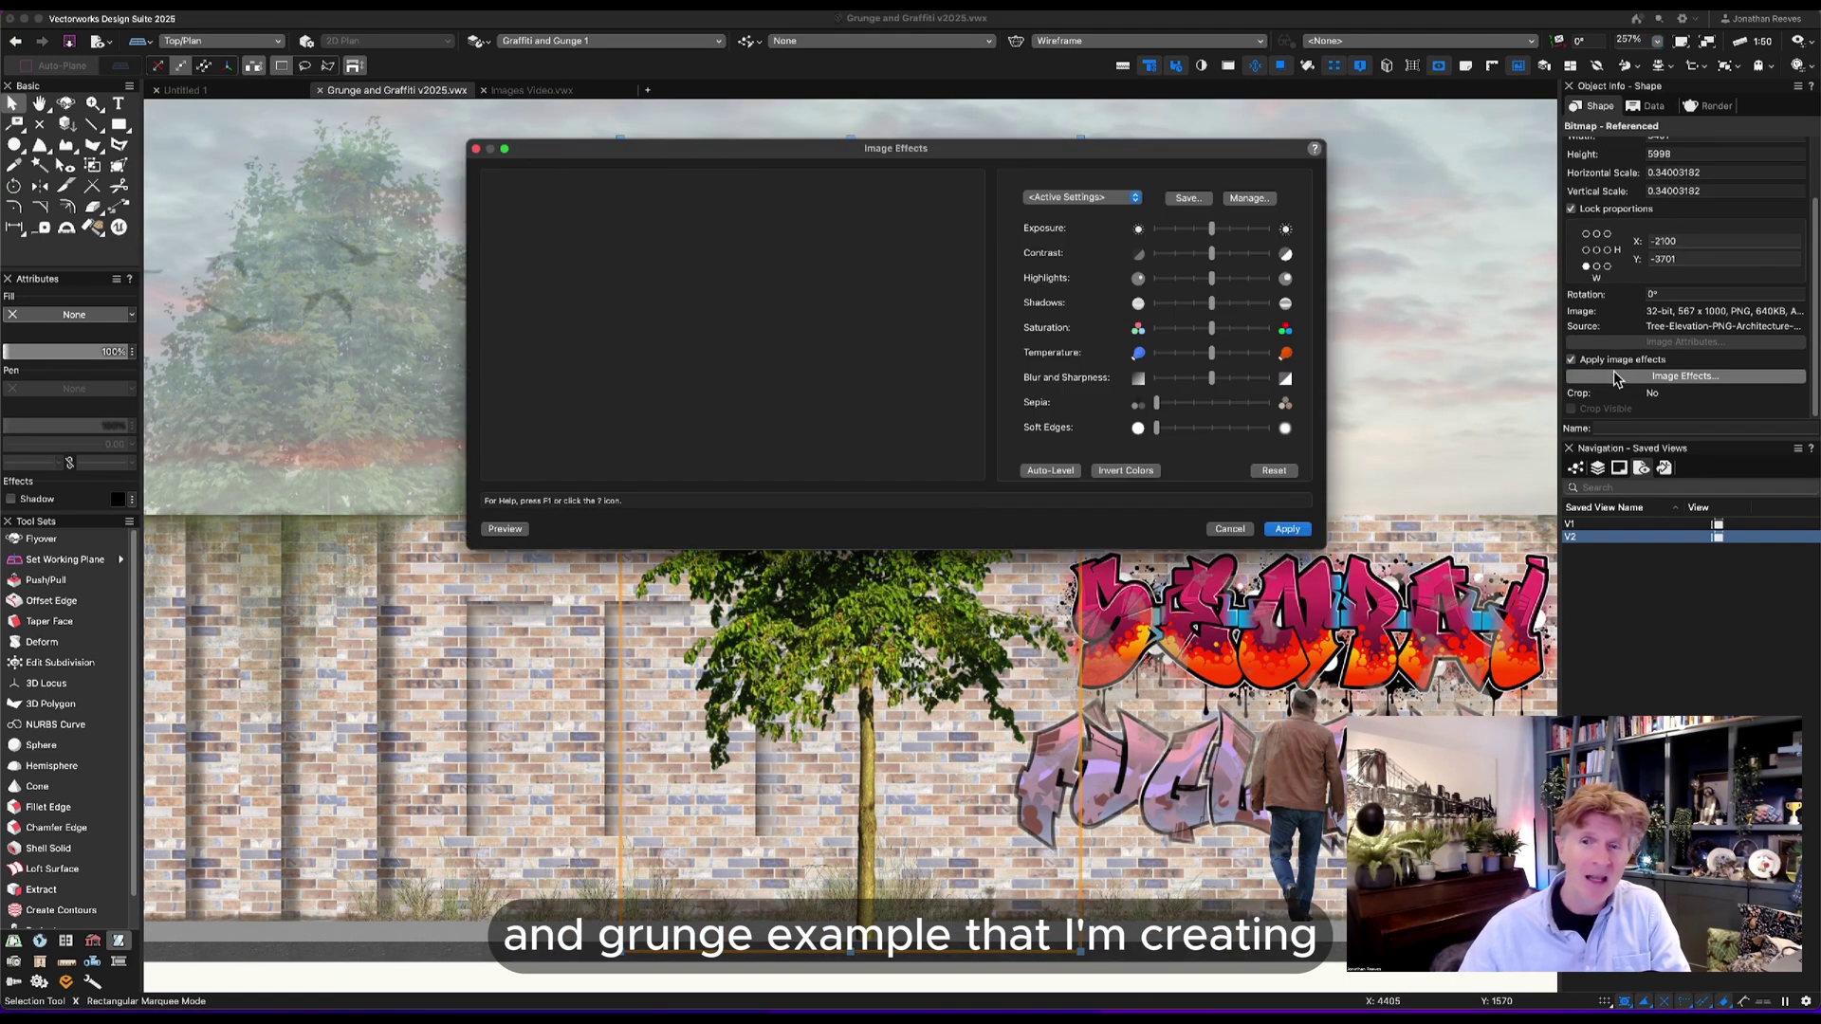
left_click_drag(1095, 150, 1127, 149)
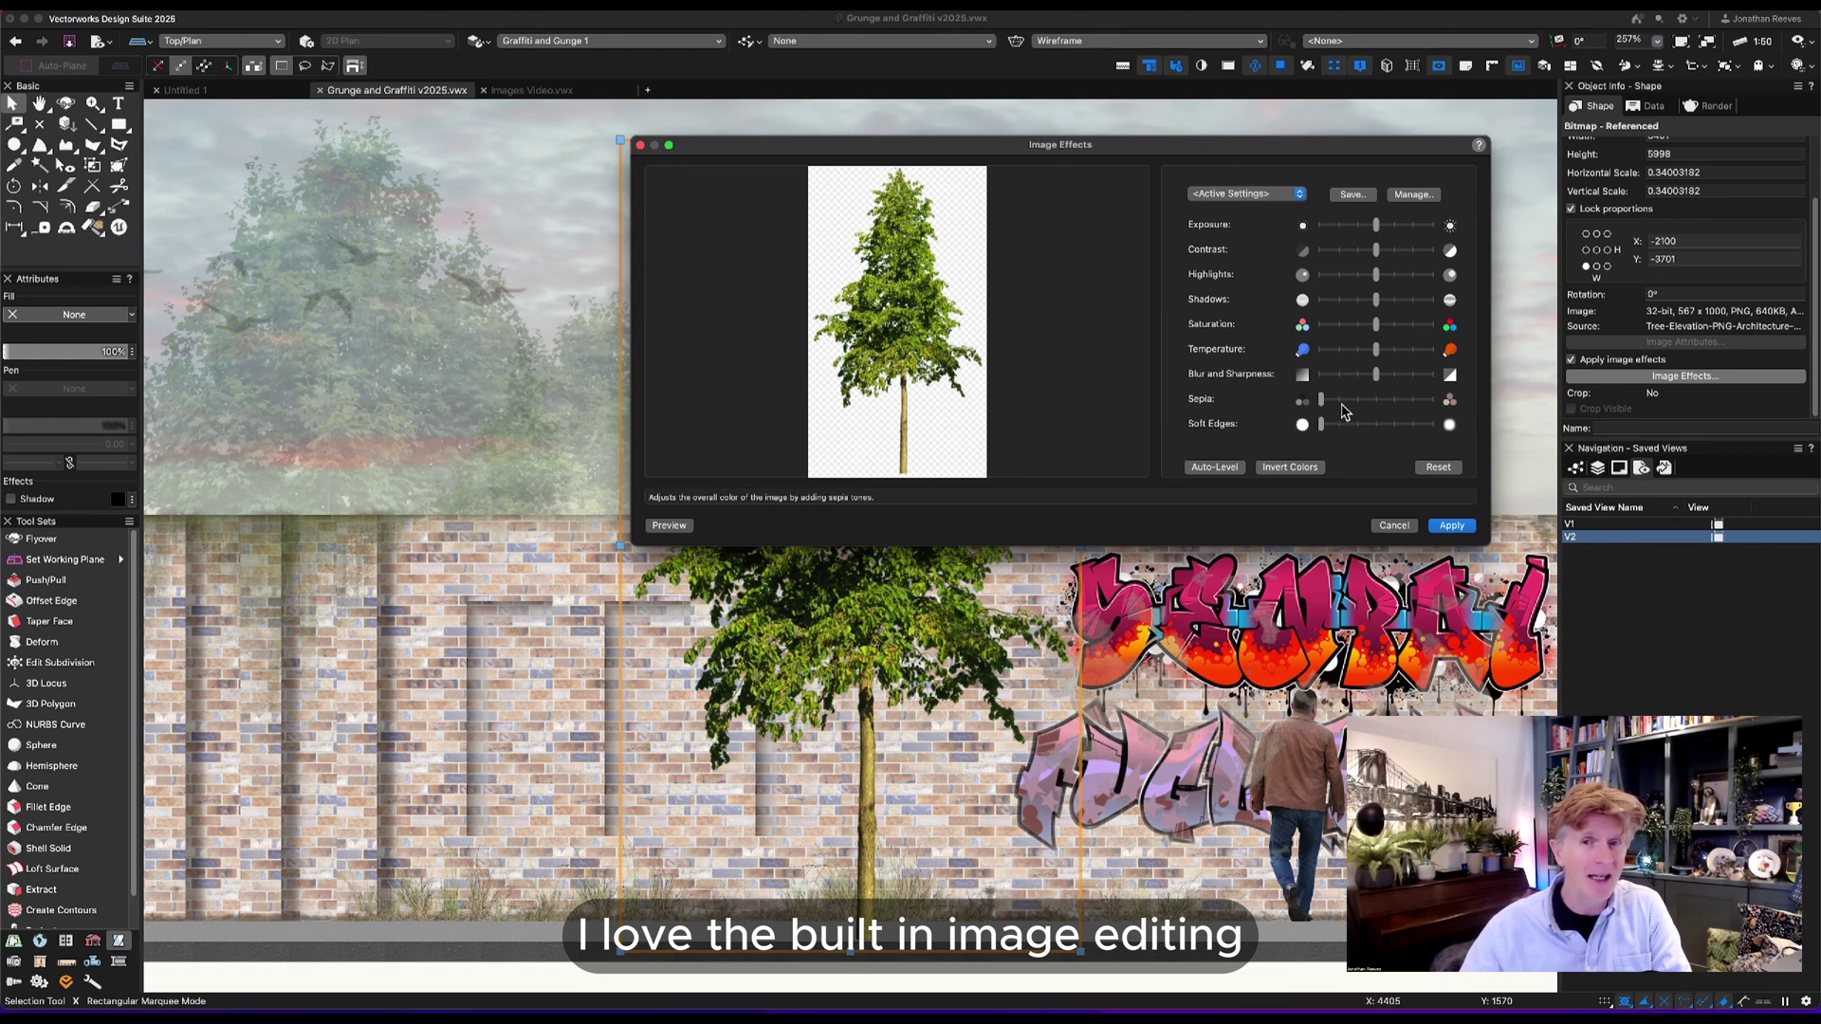
mouse_move(1344, 410)
left_mouse_down()
mouse_move(1360, 350)
mouse_move(1346, 329)
left_mouse_up()
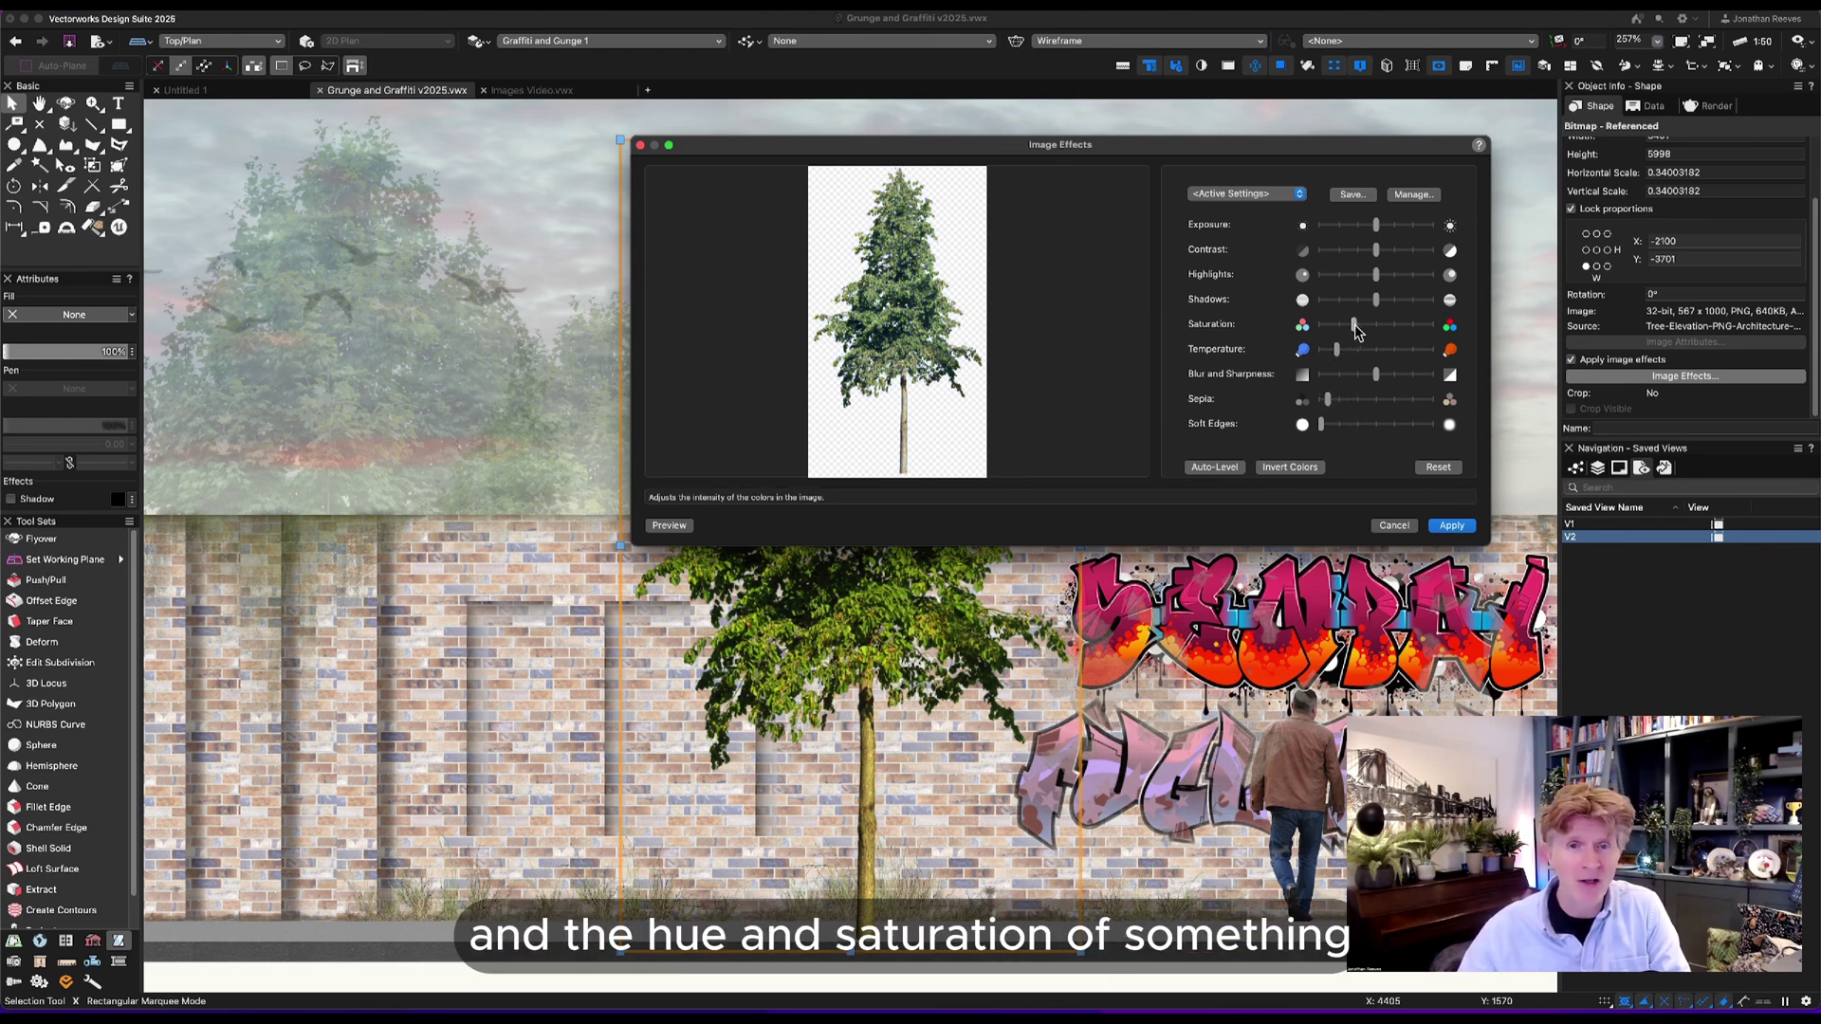
Shrink the tree image and lower it so its trunk sits on the grey base strip.
left_click(1454, 526)
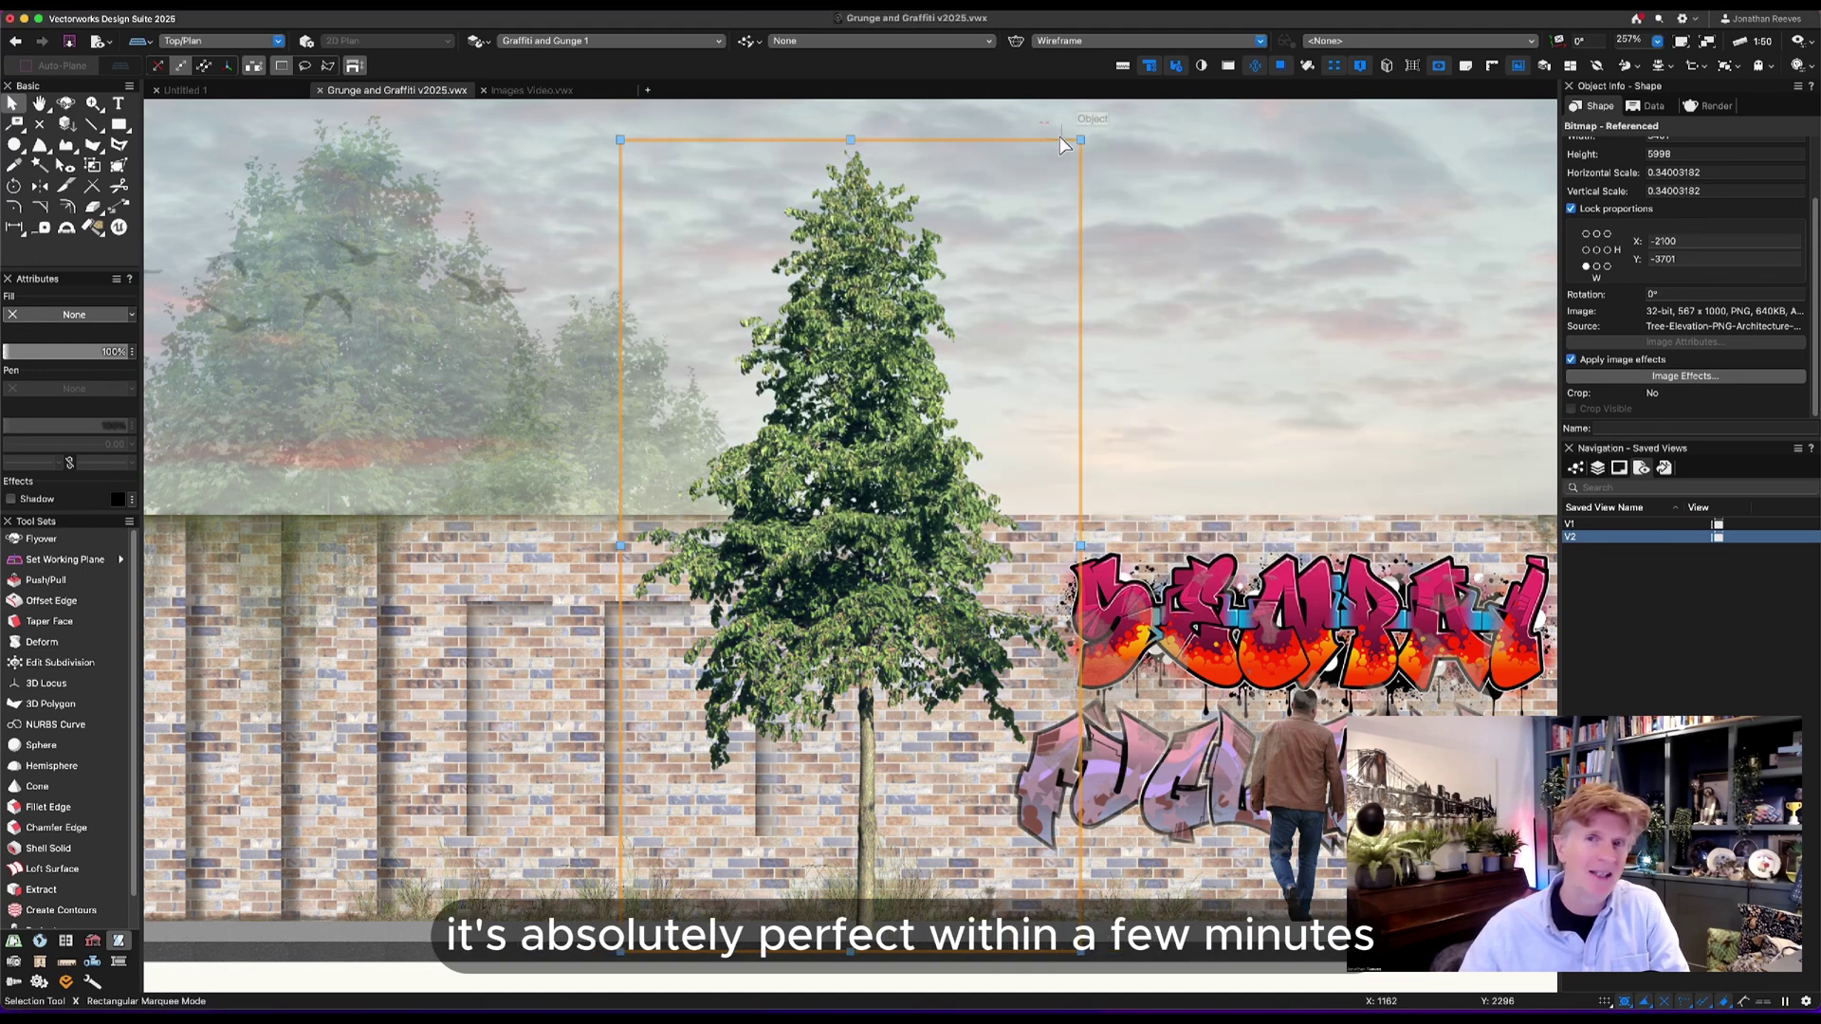
left_click_drag(1083, 139, 942, 384)
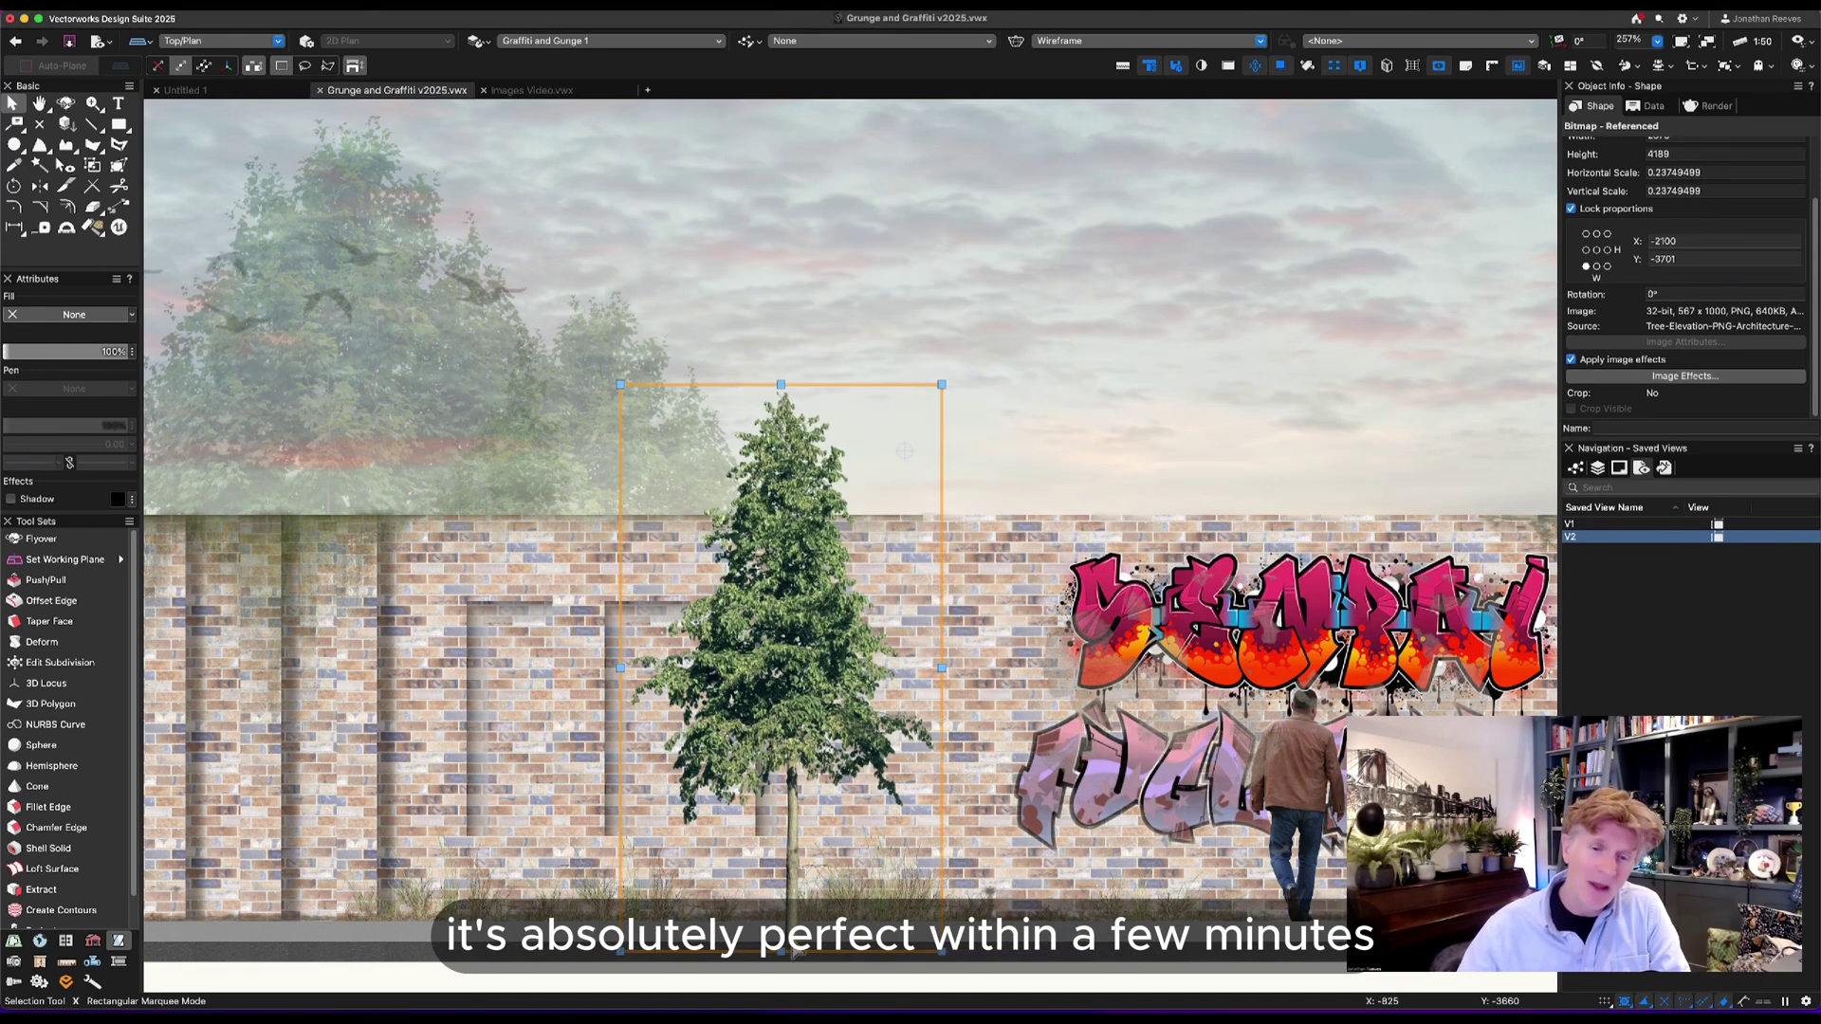
left_click_drag(799, 918, 818, 887)
key("c")
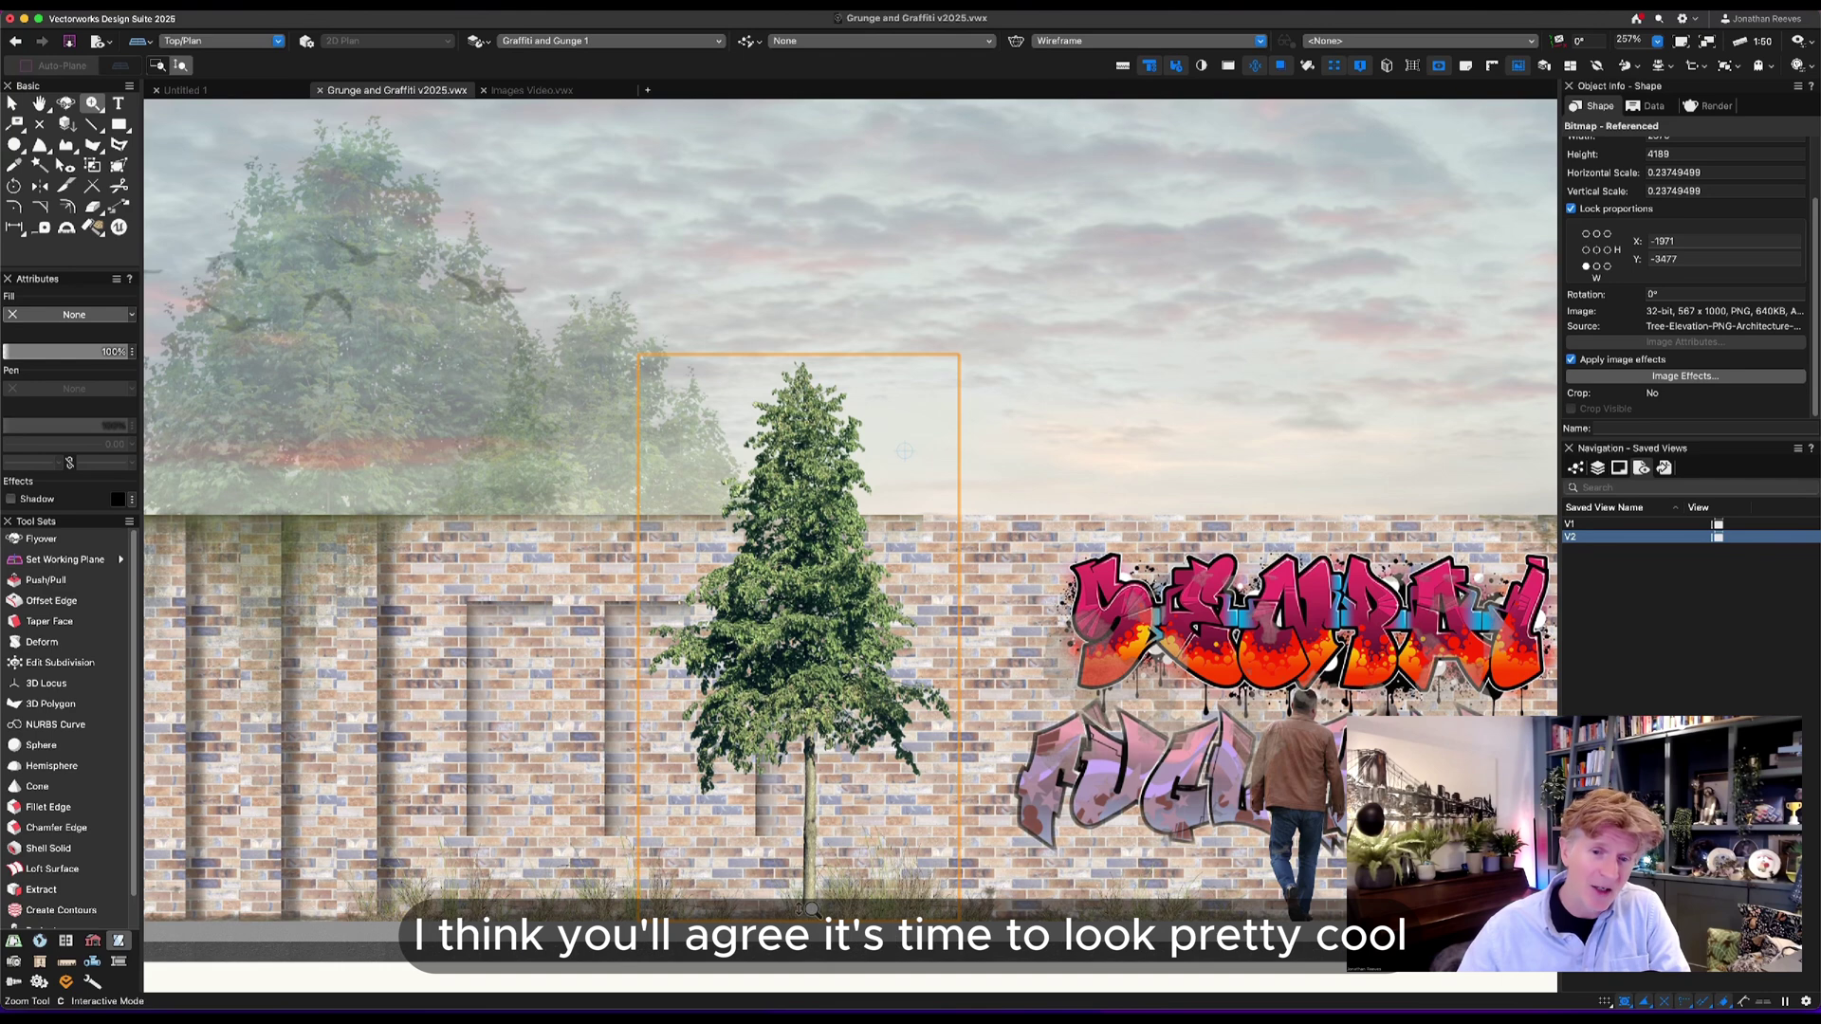
scroll(811, 909, "up", 5)
scroll(854, 835, "up", 5)
key("x")
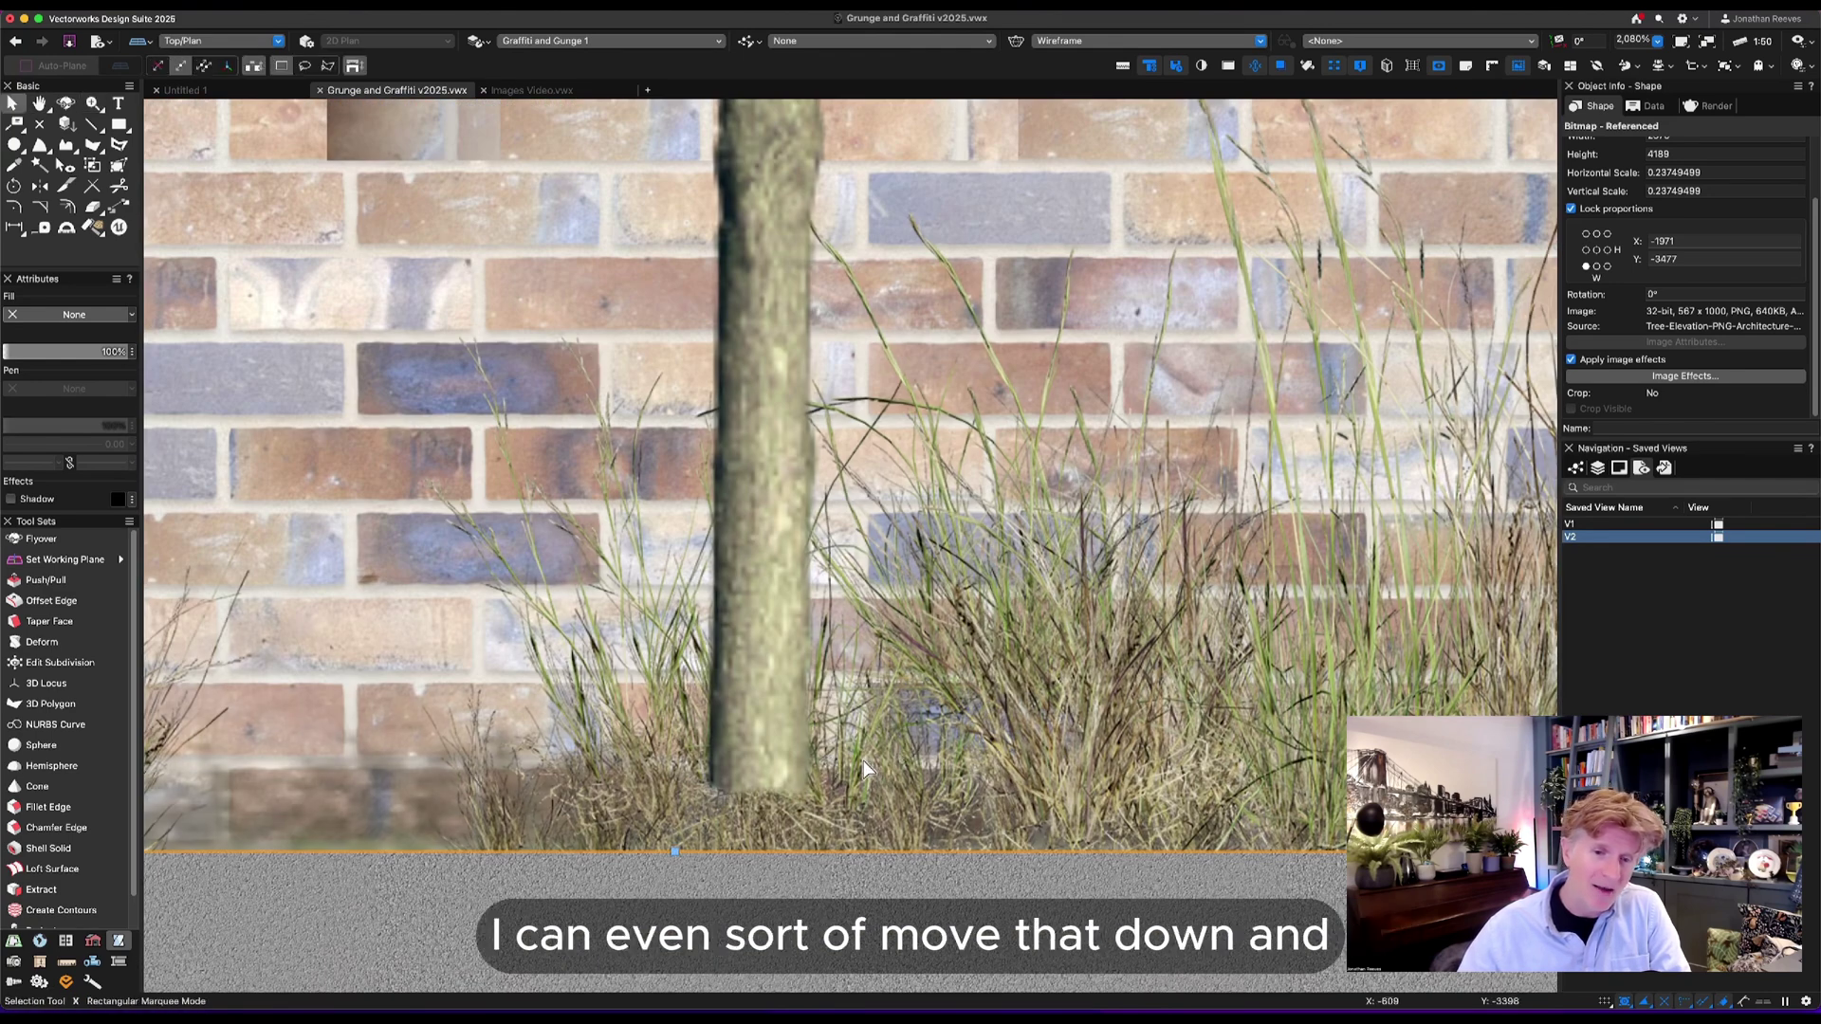
left_click_drag(760, 785, 773, 848)
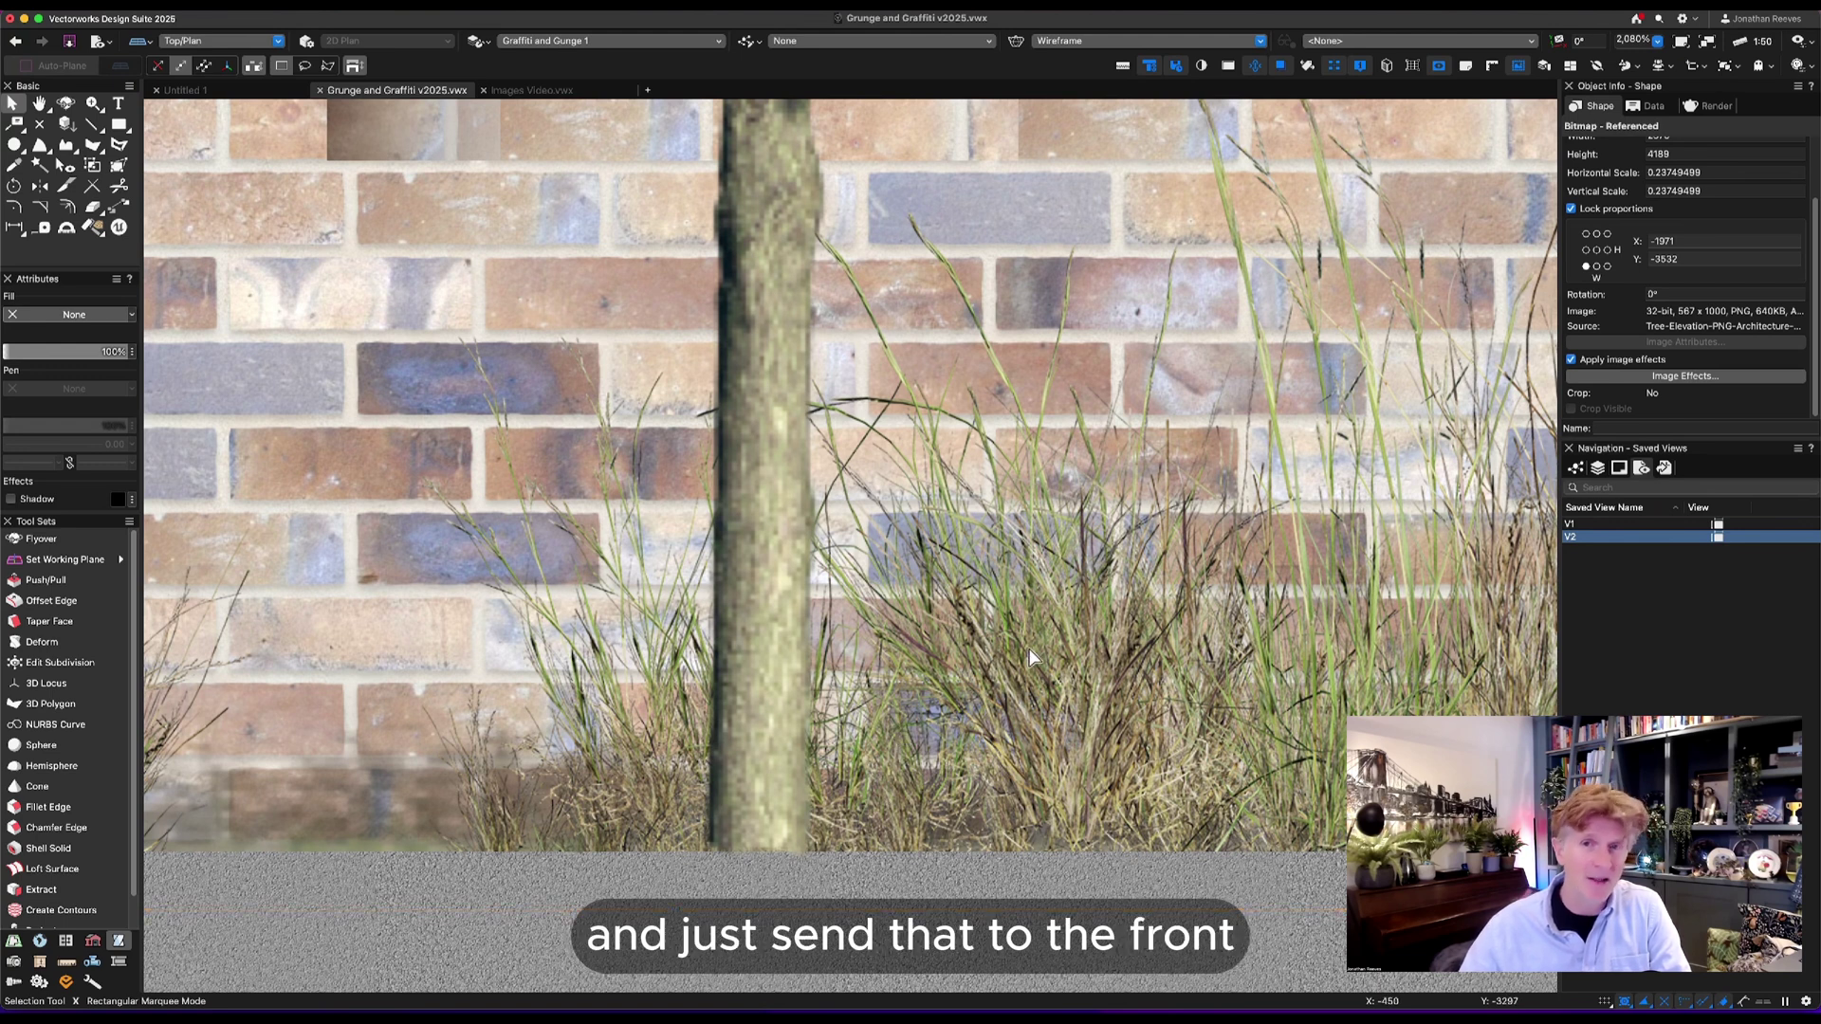
scroll(1084, 730, "down", 5)
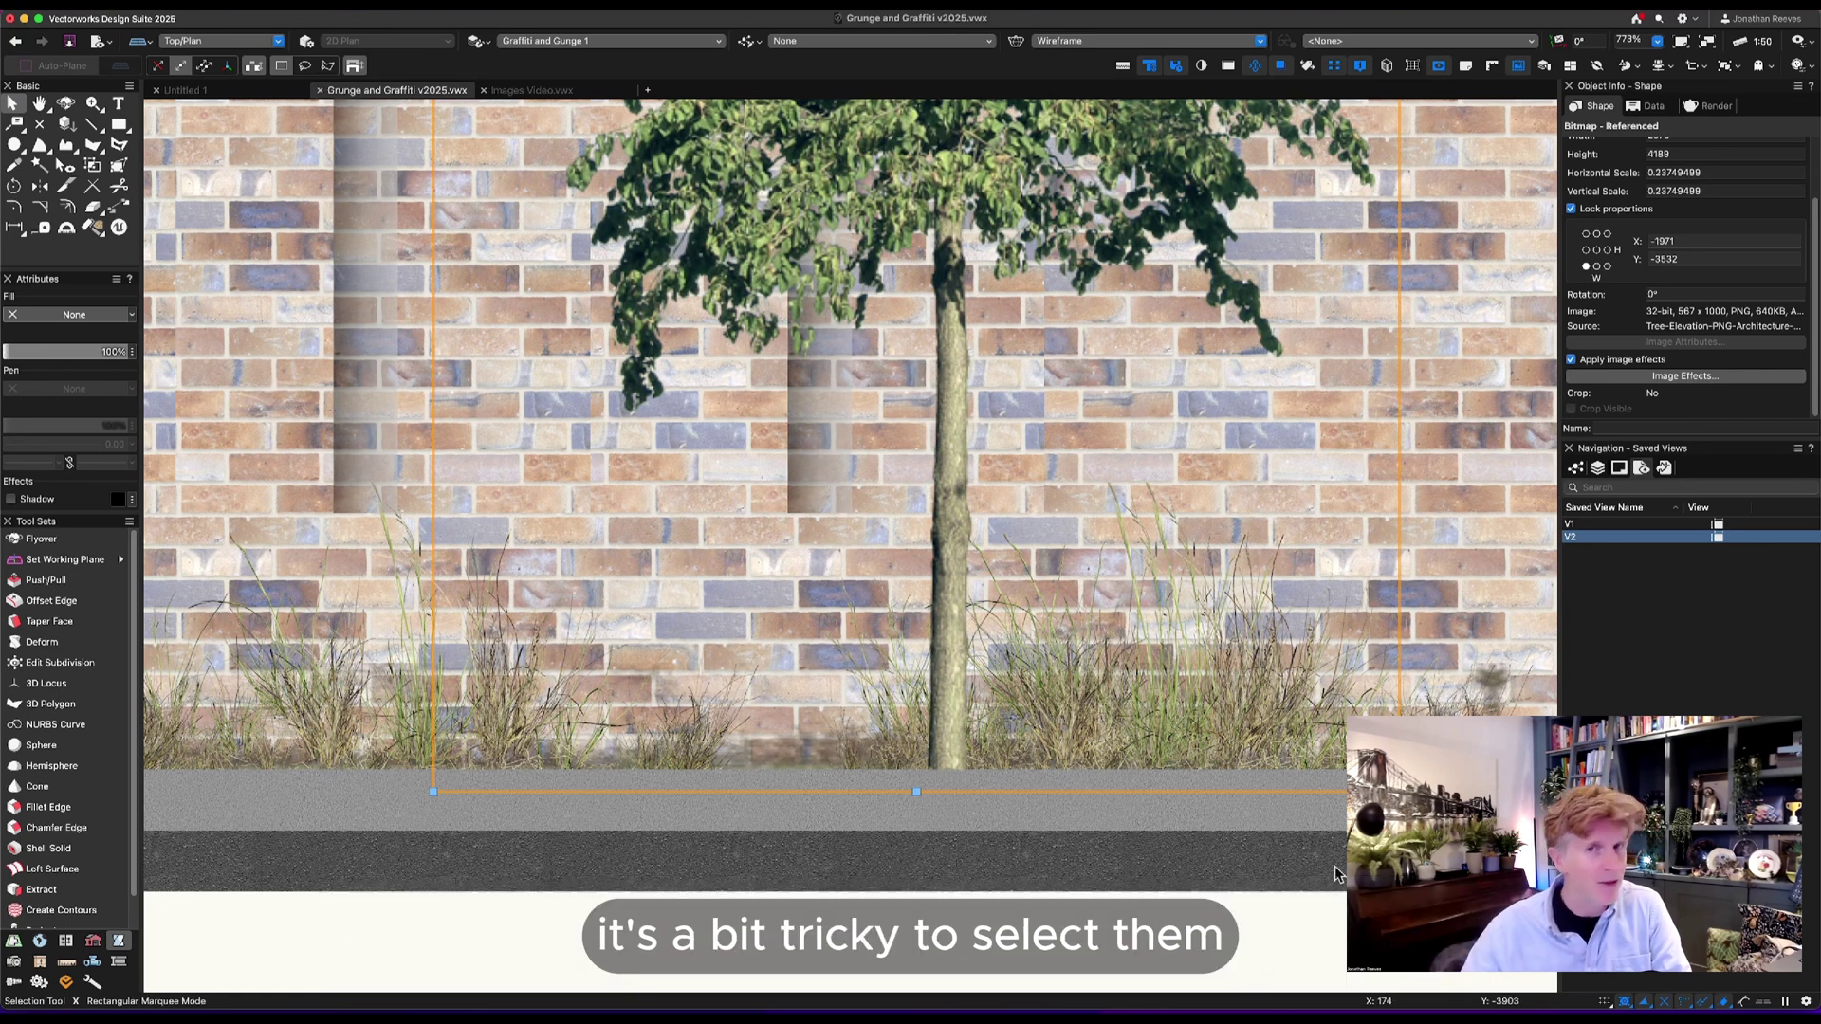
Shorten the grass image at the tree's foot.
left_click(1430, 754)
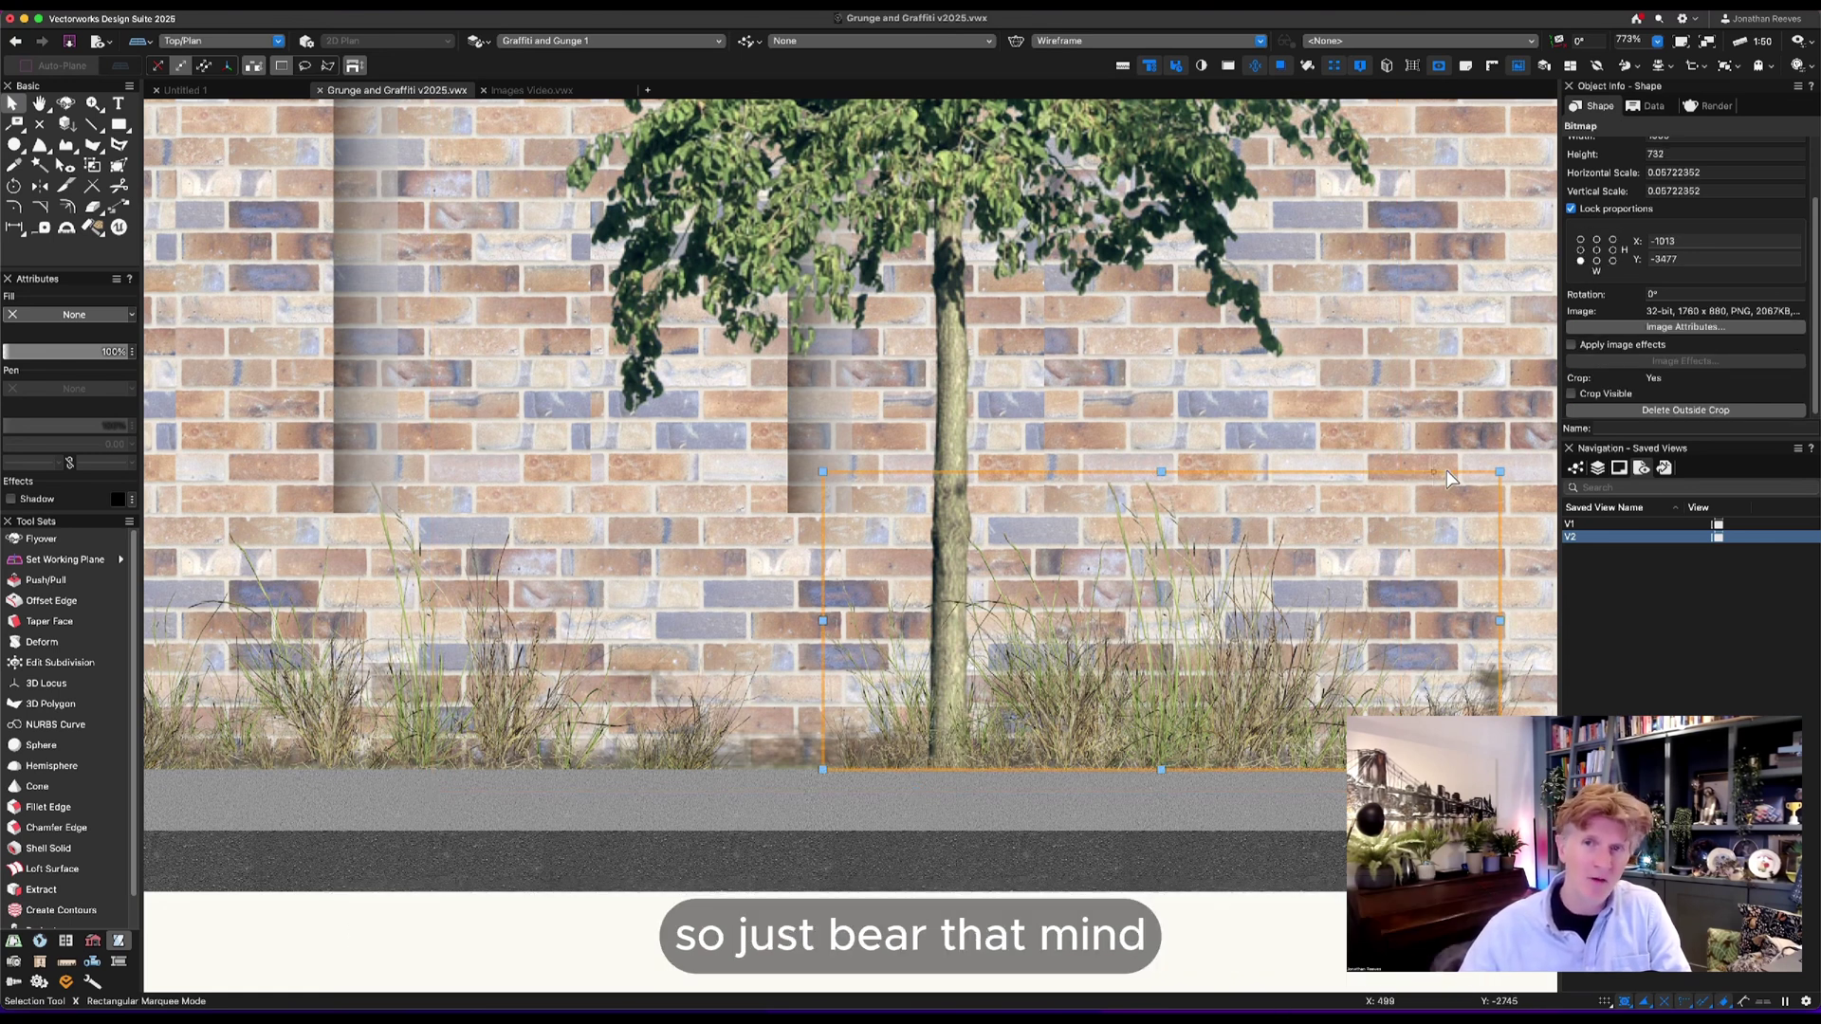
left_click_drag(1505, 470, 1351, 537)
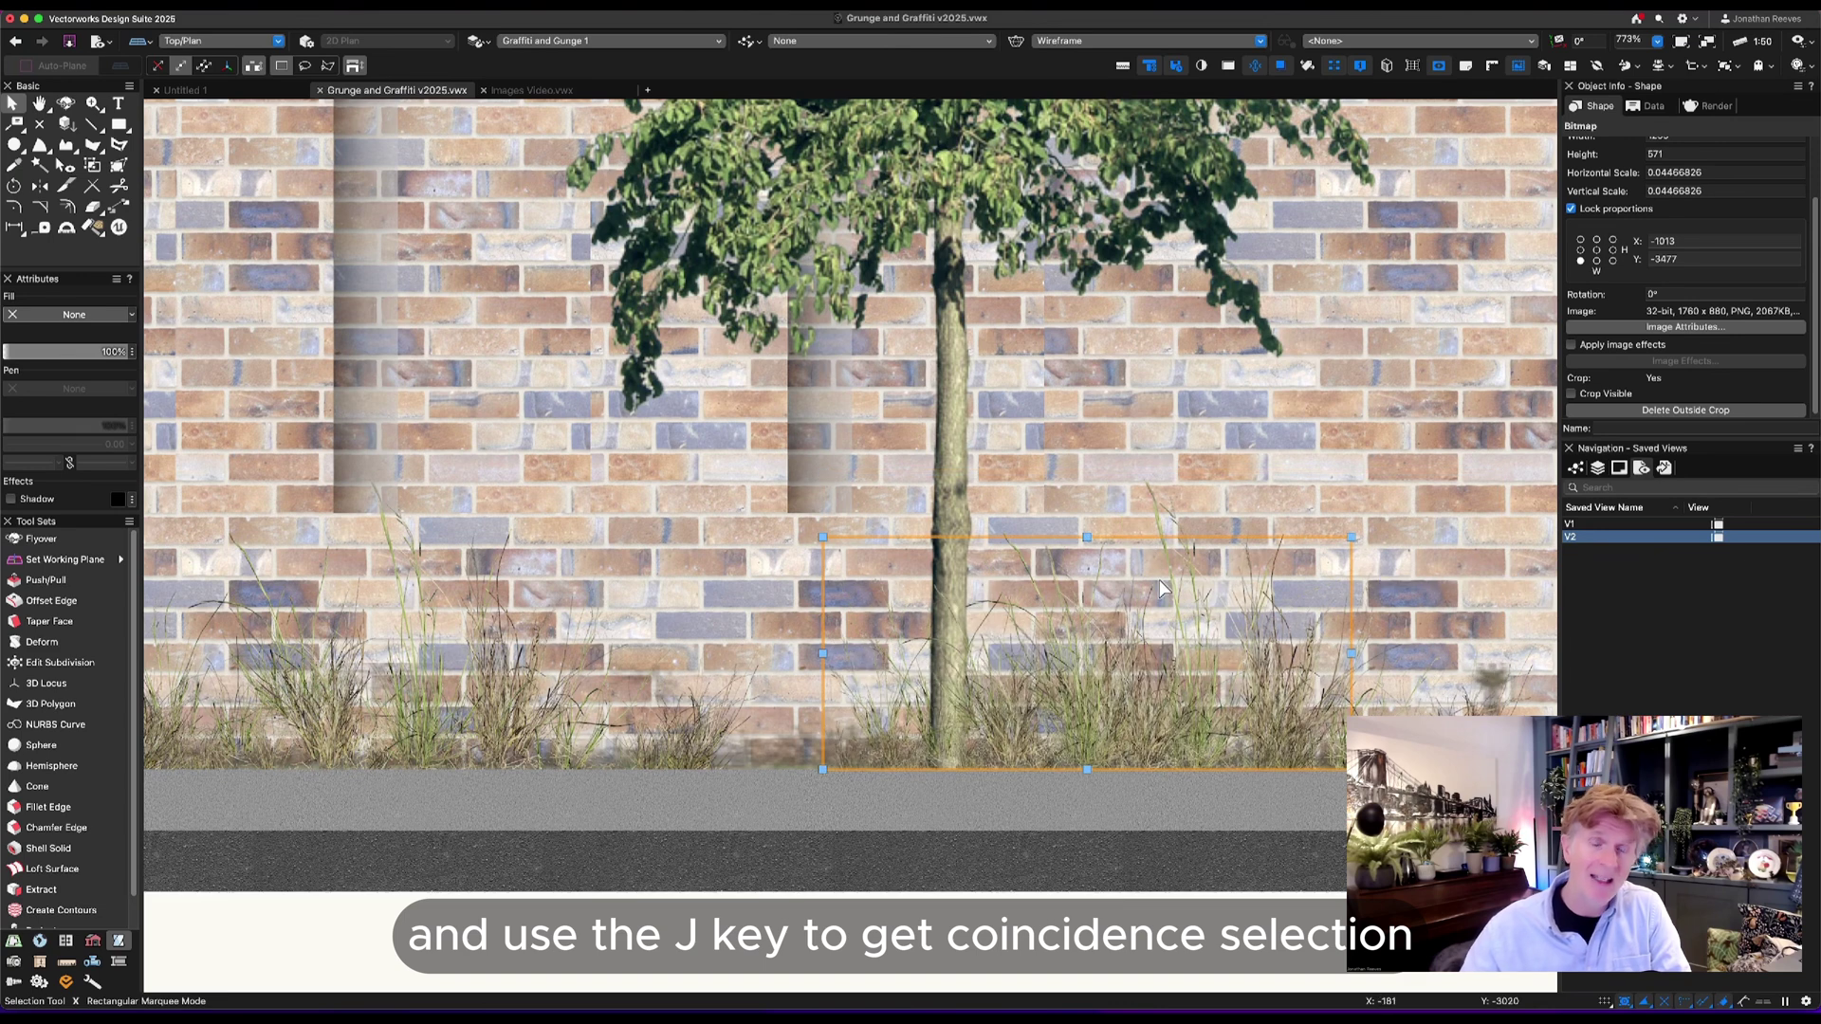
scroll(1091, 626, "right", 5)
Zoom to the tree, then review the wall through saved views V1 and V2.
scroll(1084, 652, "down", 10)
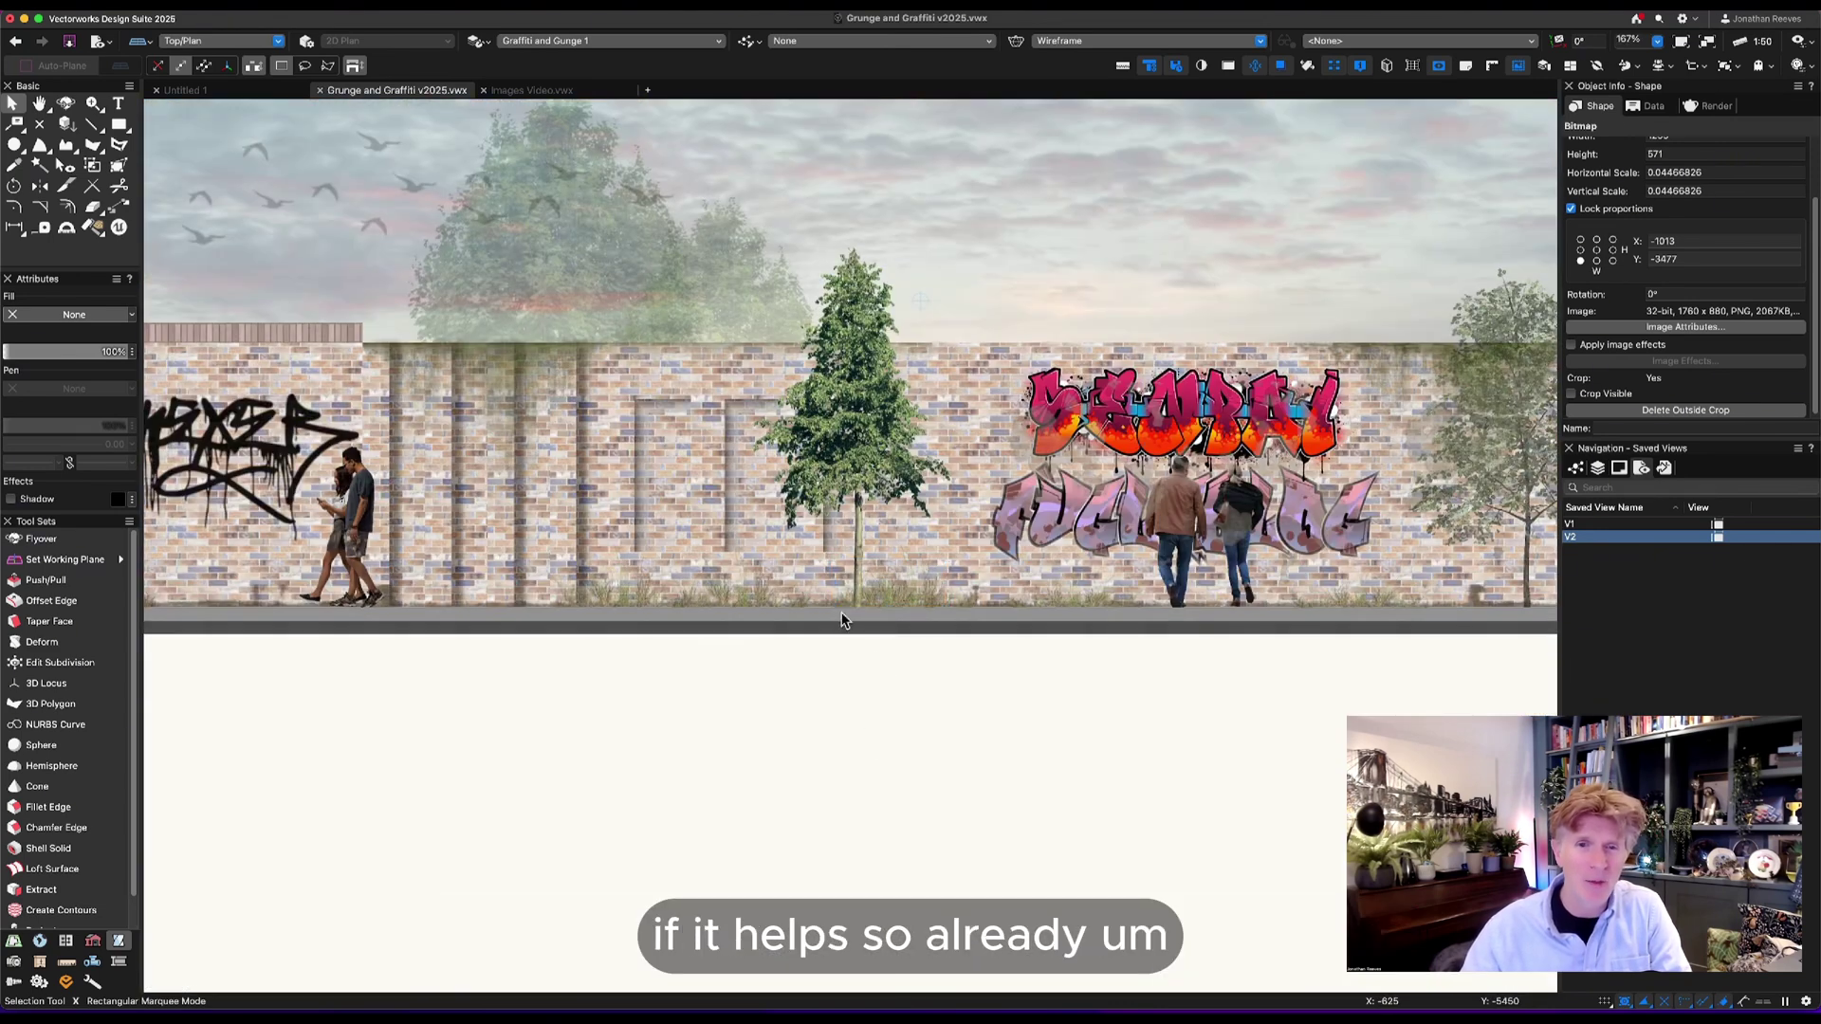
left_click(854, 394)
scroll(854, 394, "down", 2)
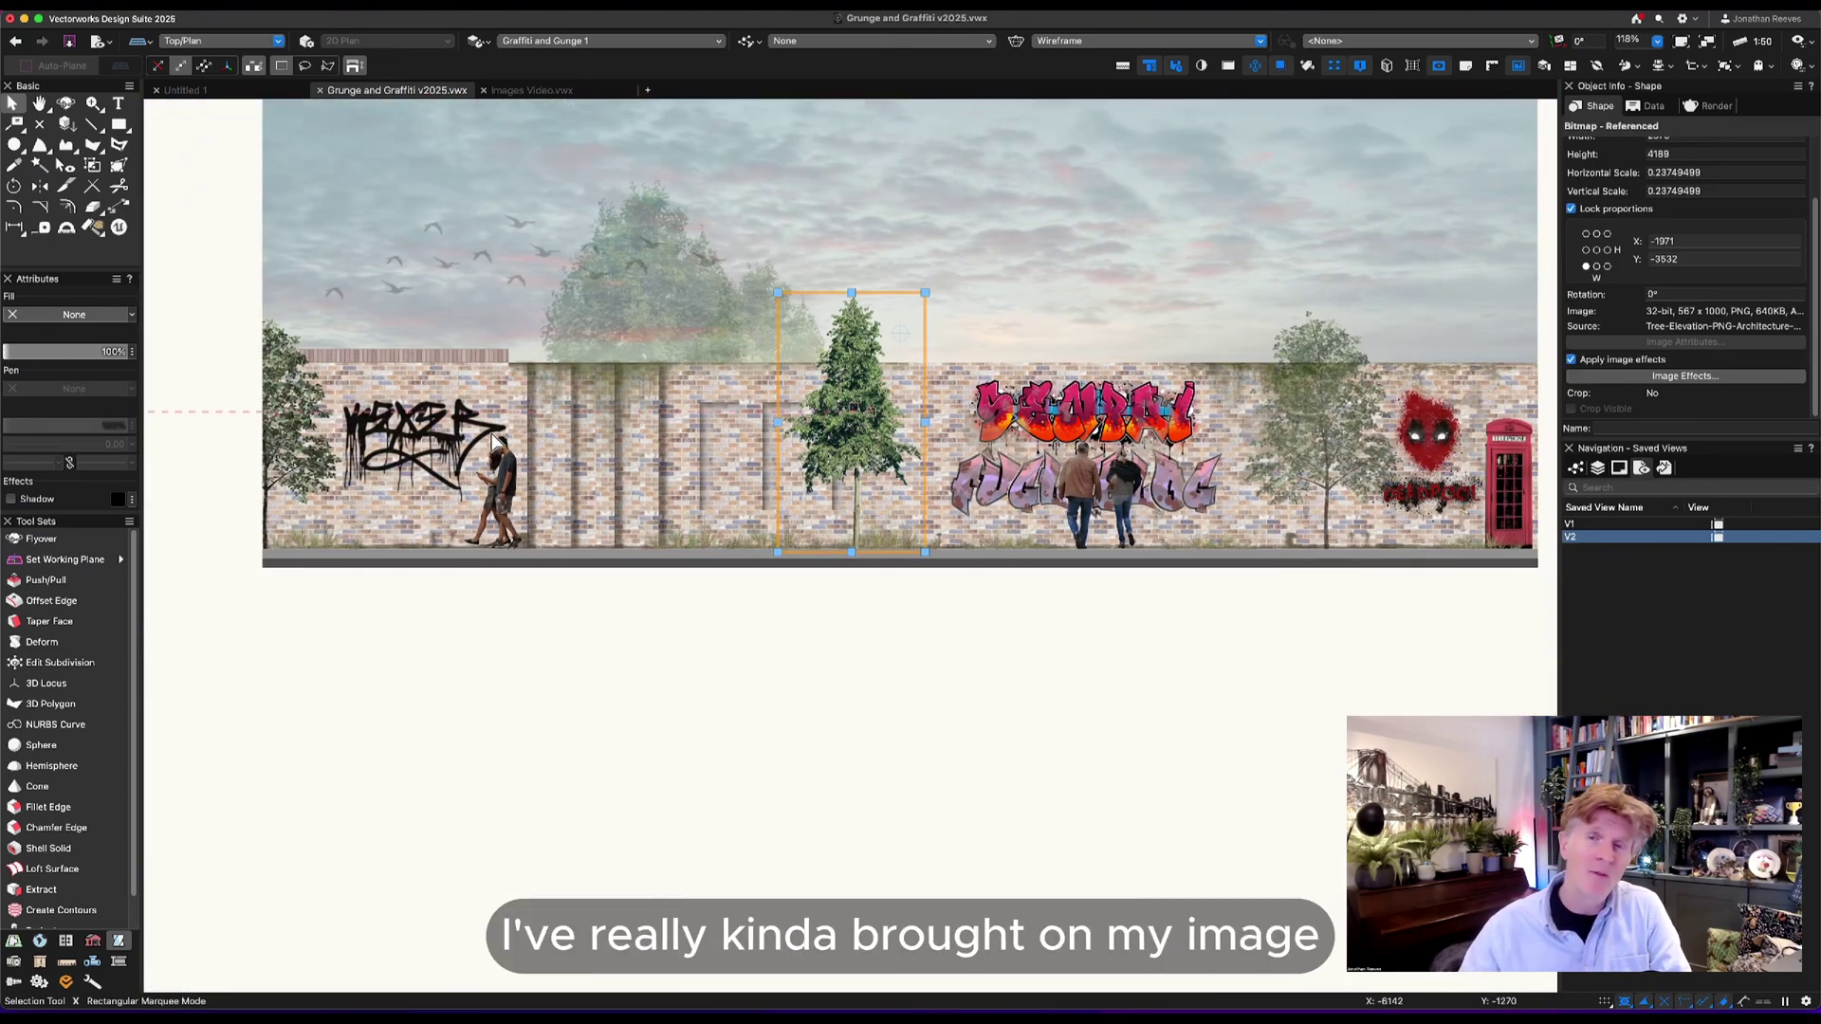
key("super+6")
left_click(1644, 631)
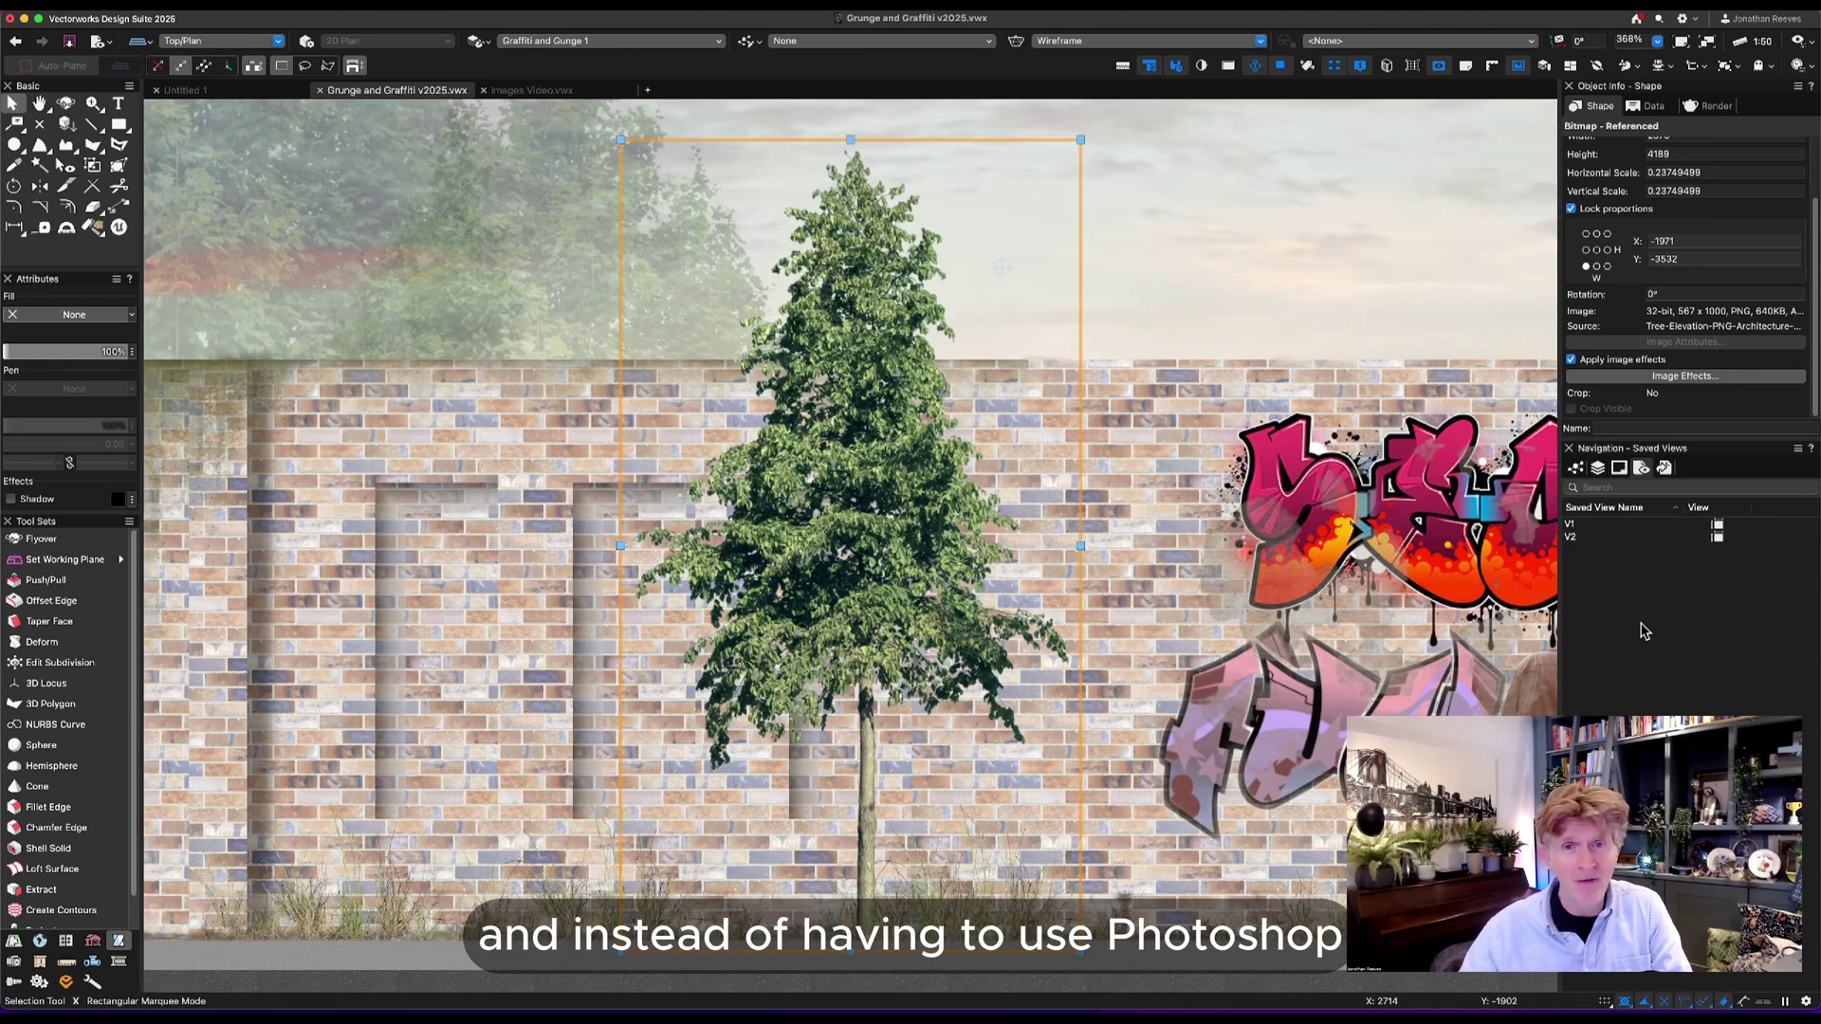
double_click(1577, 524)
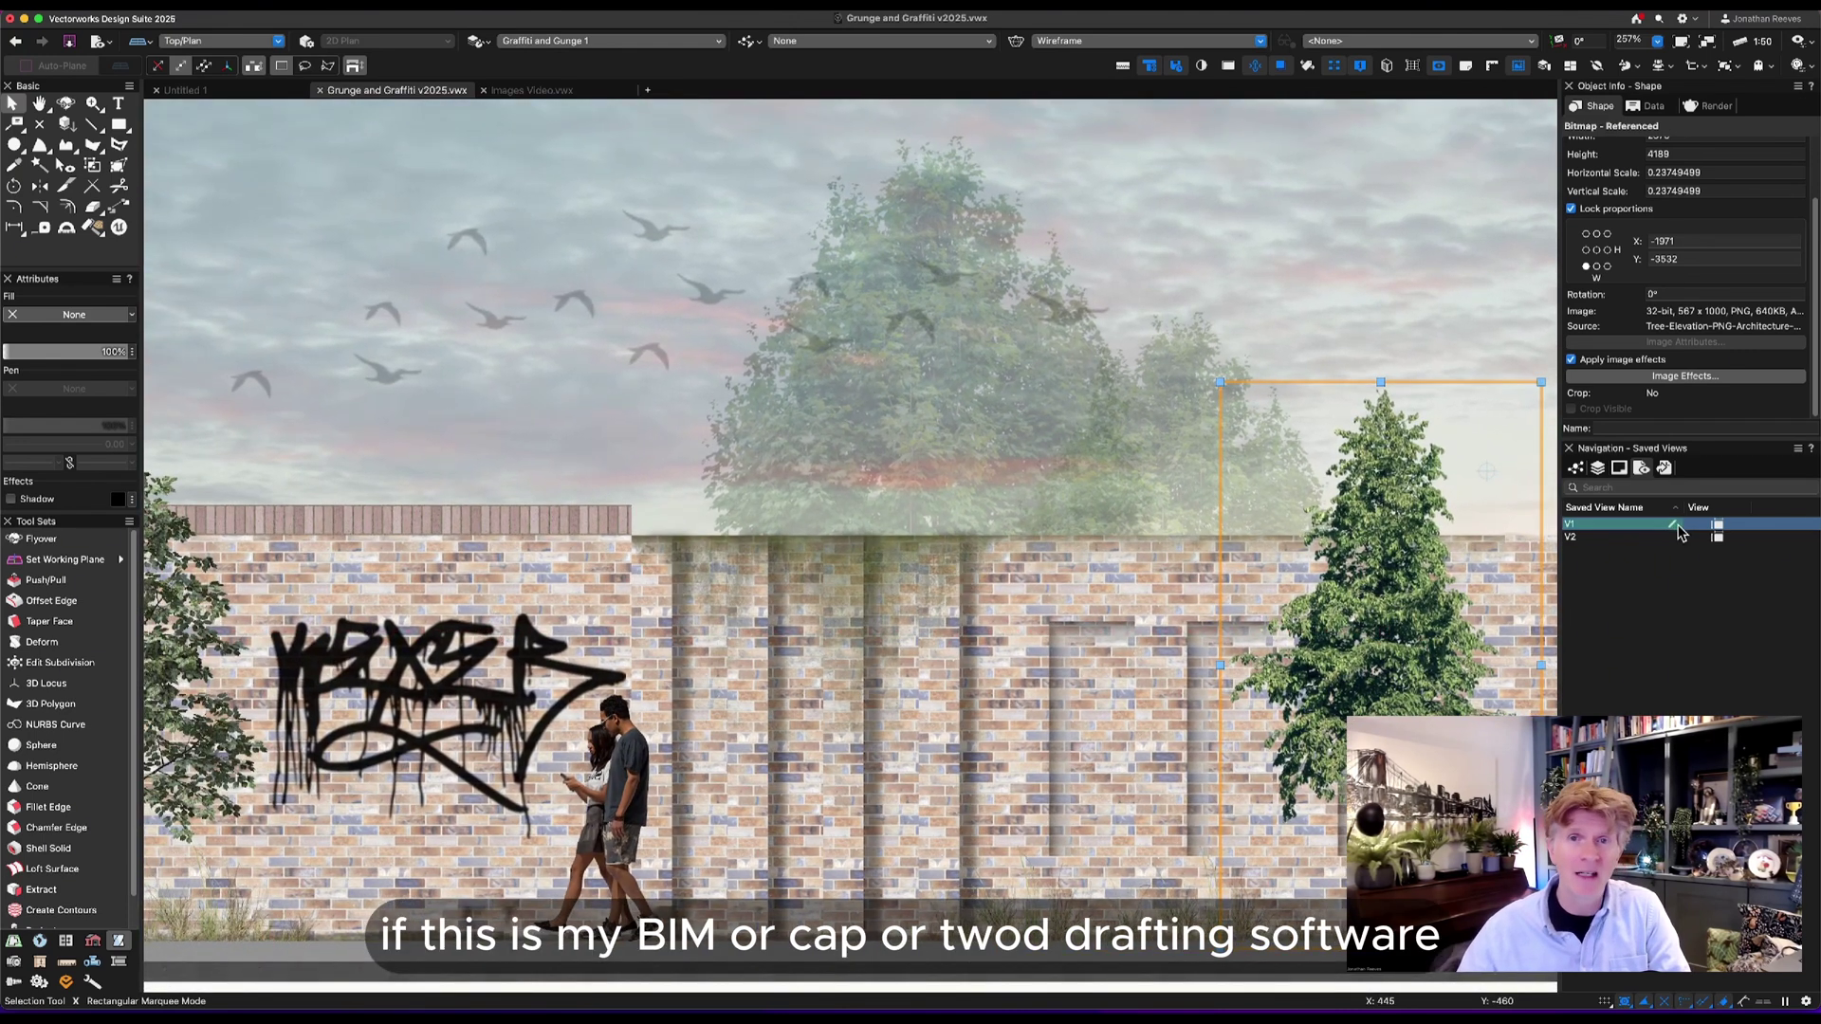
double_click(1591, 538)
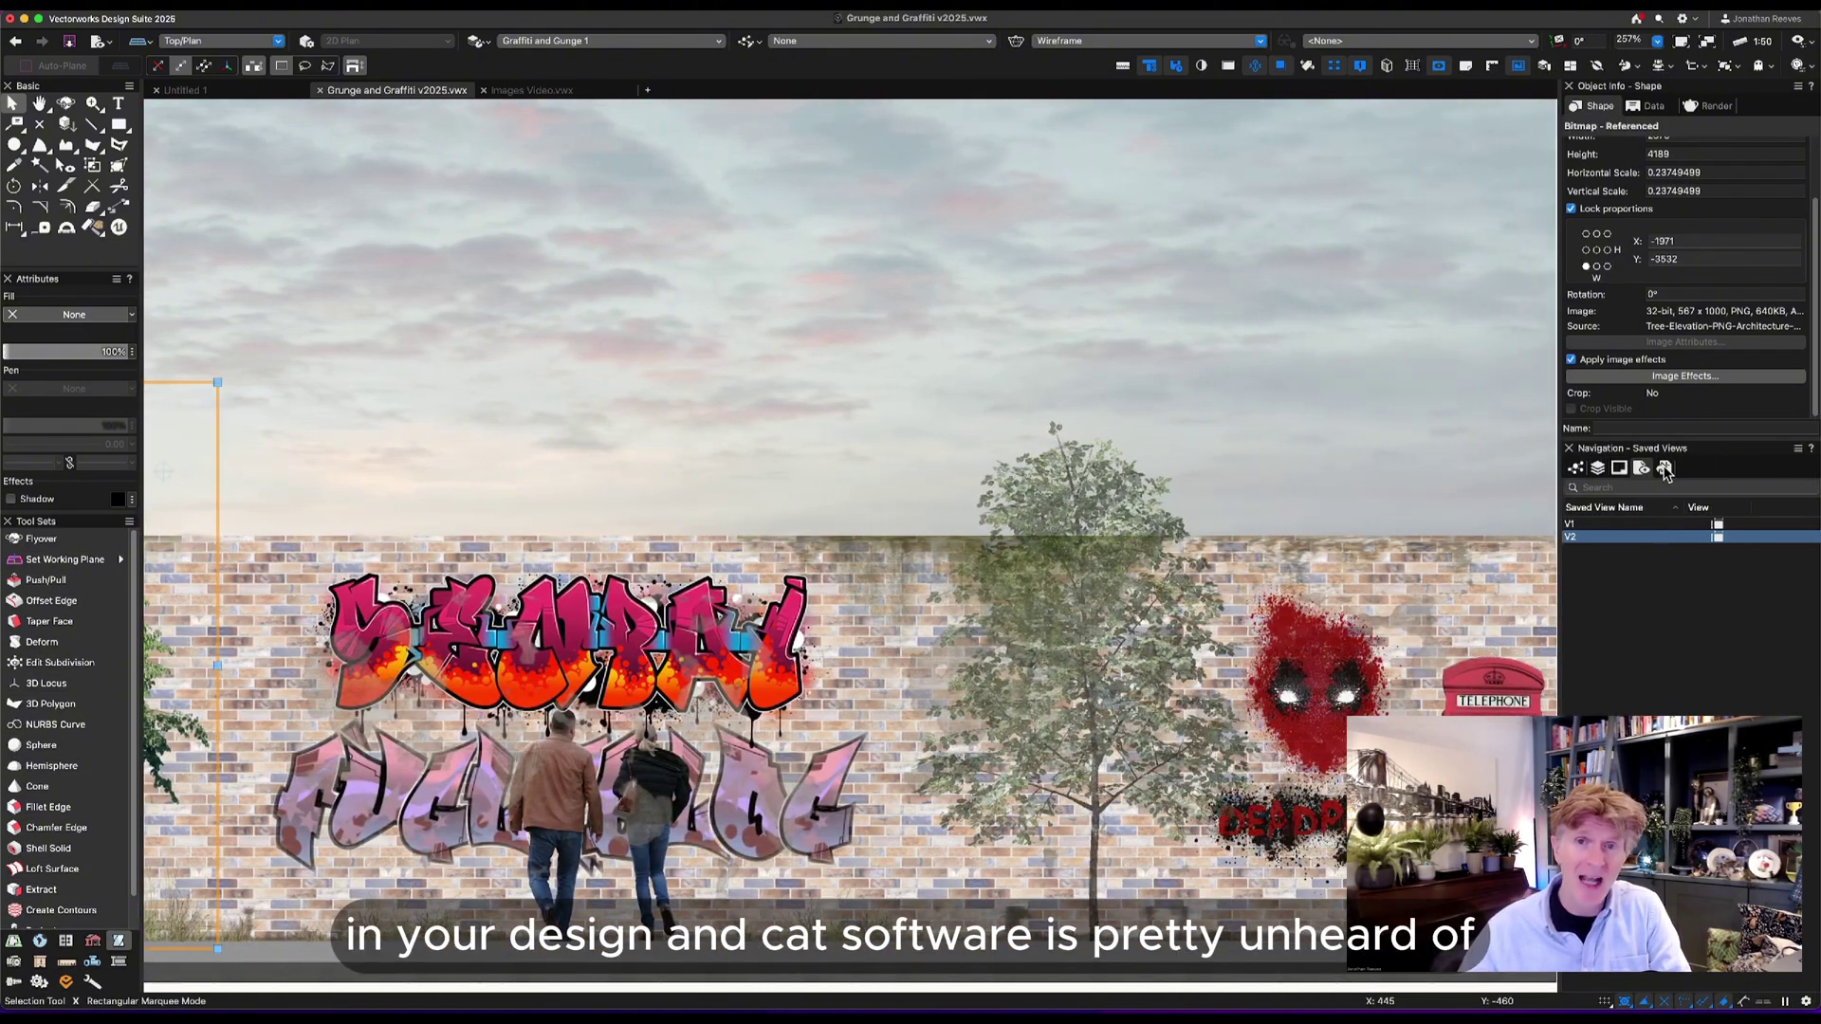
Open the Graffiti 1.png reference from the References list in an external viewer.
left_click(1665, 469)
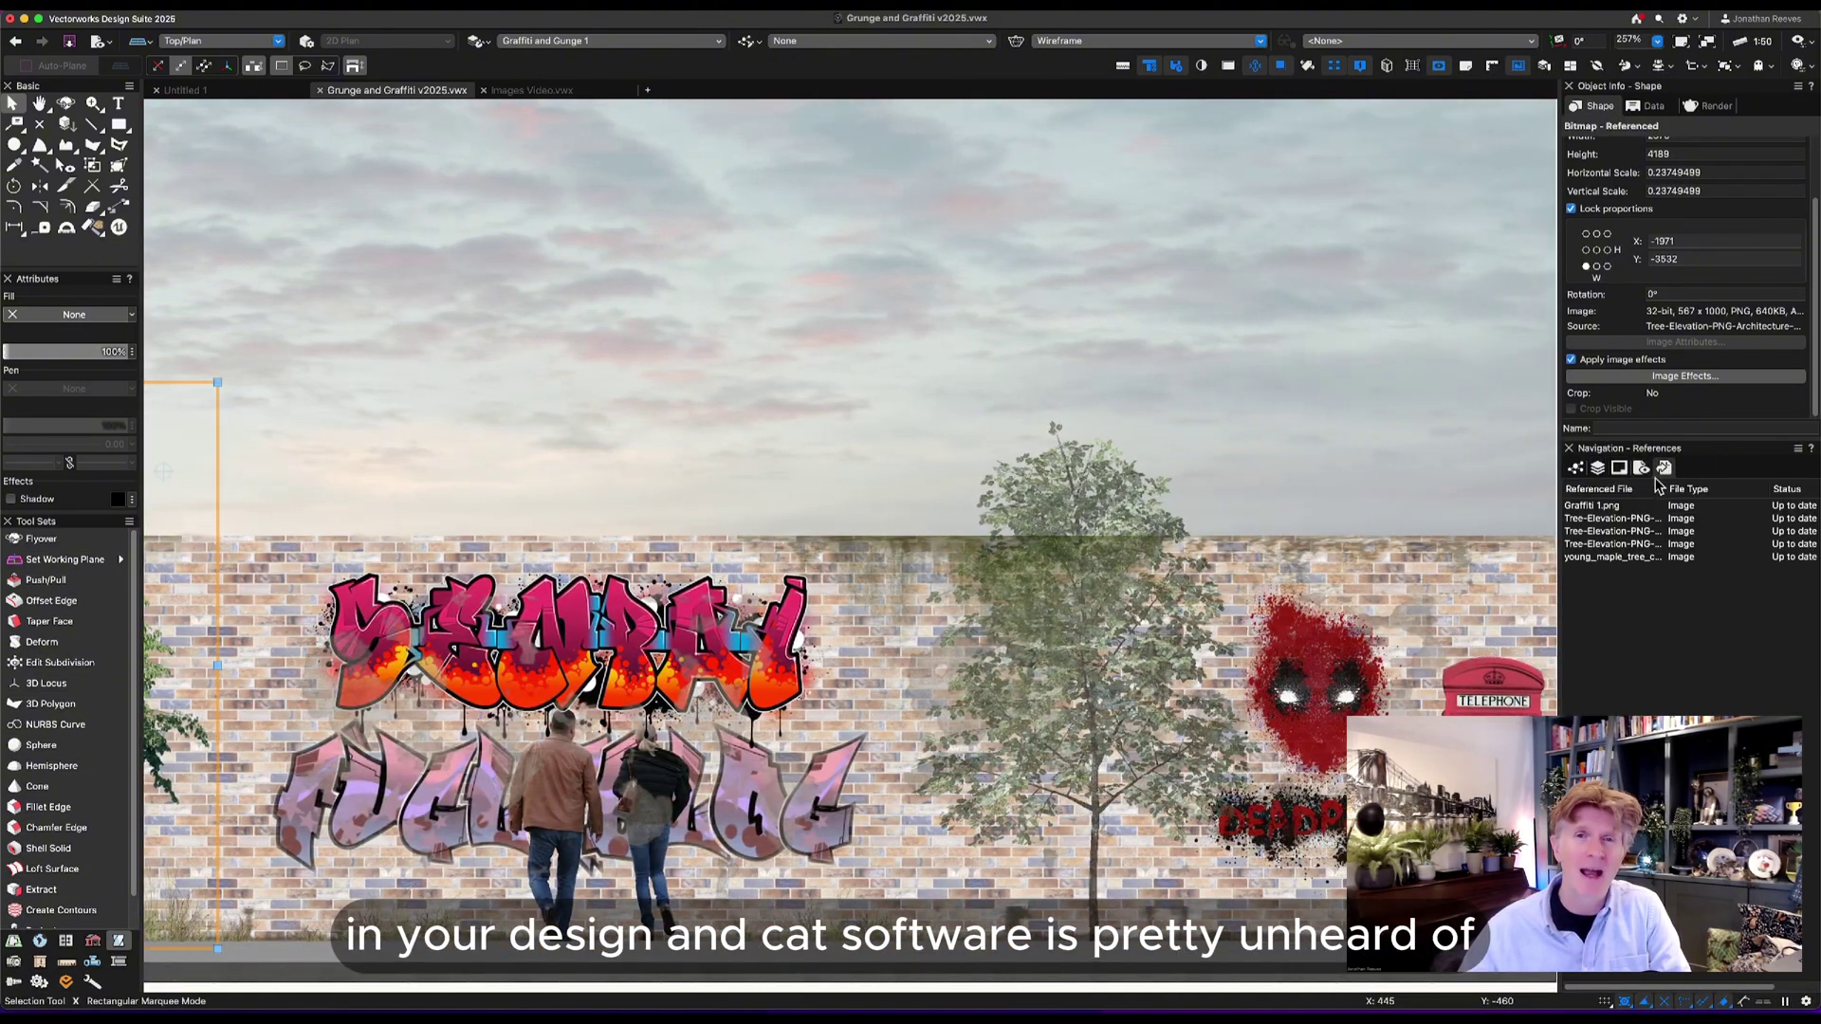
left_click(1606, 510)
right_click(1601, 507)
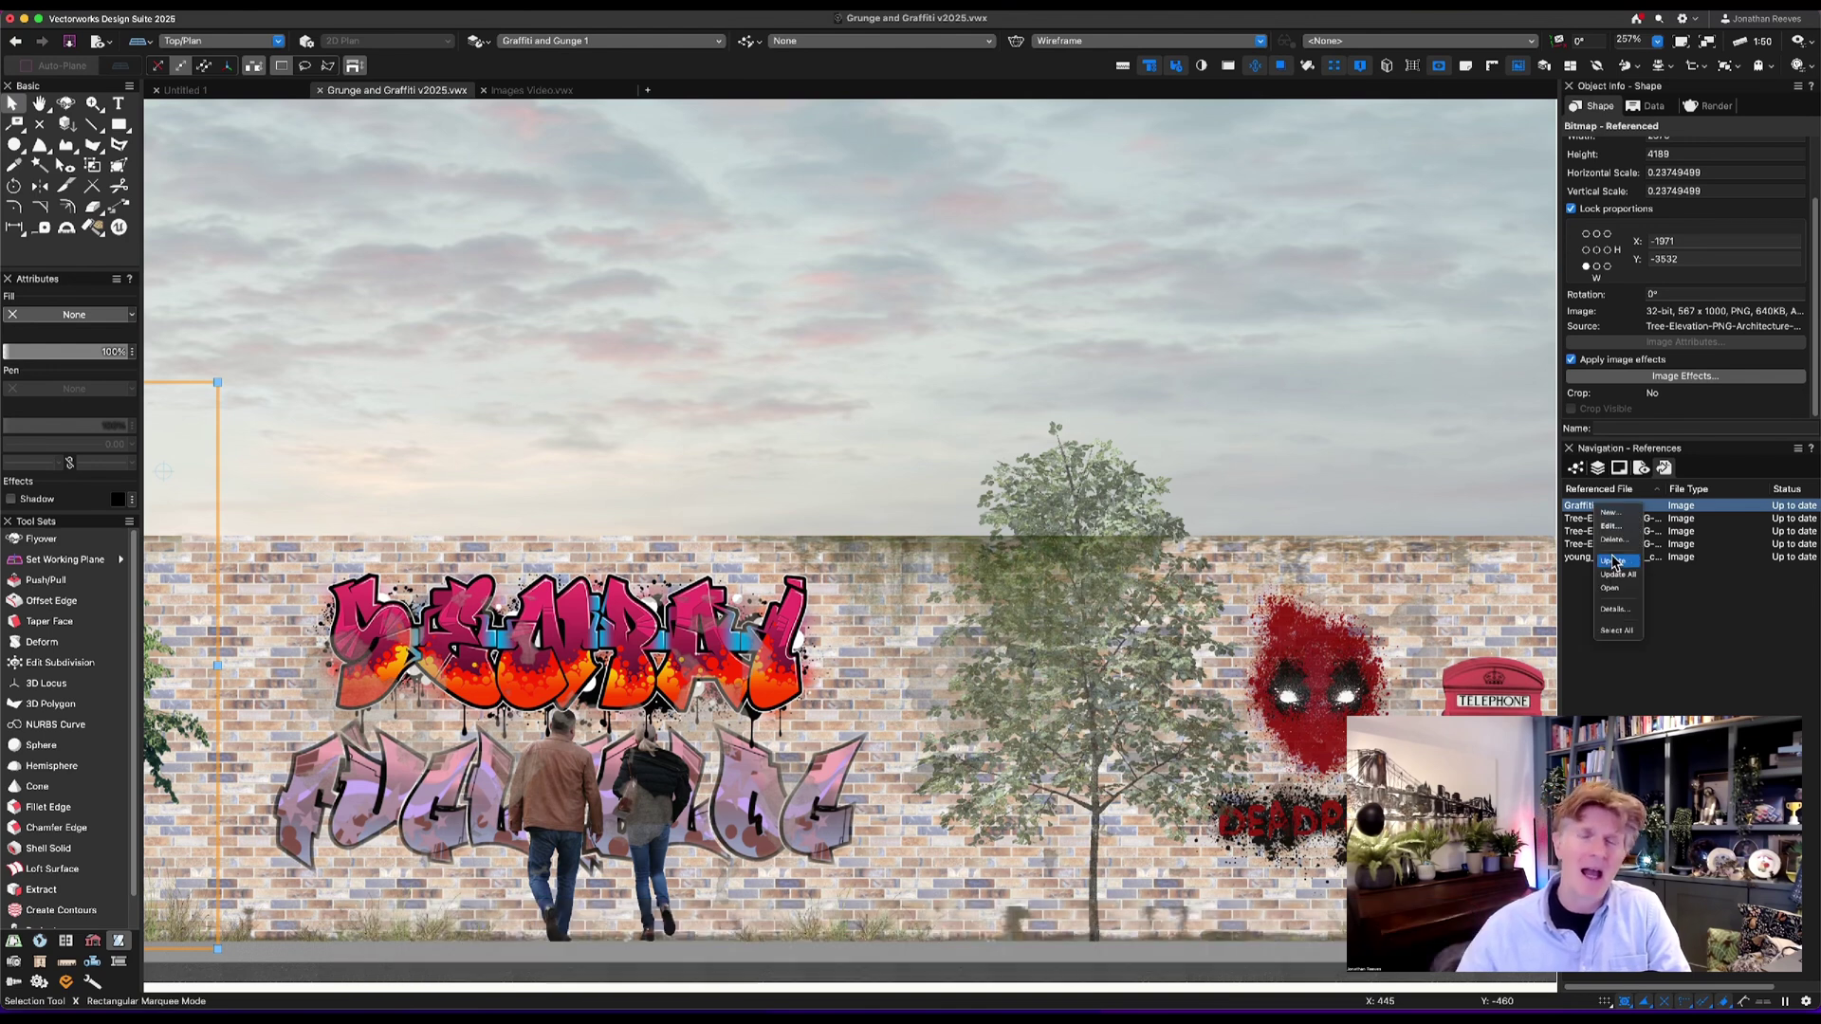
left_click(1611, 528)
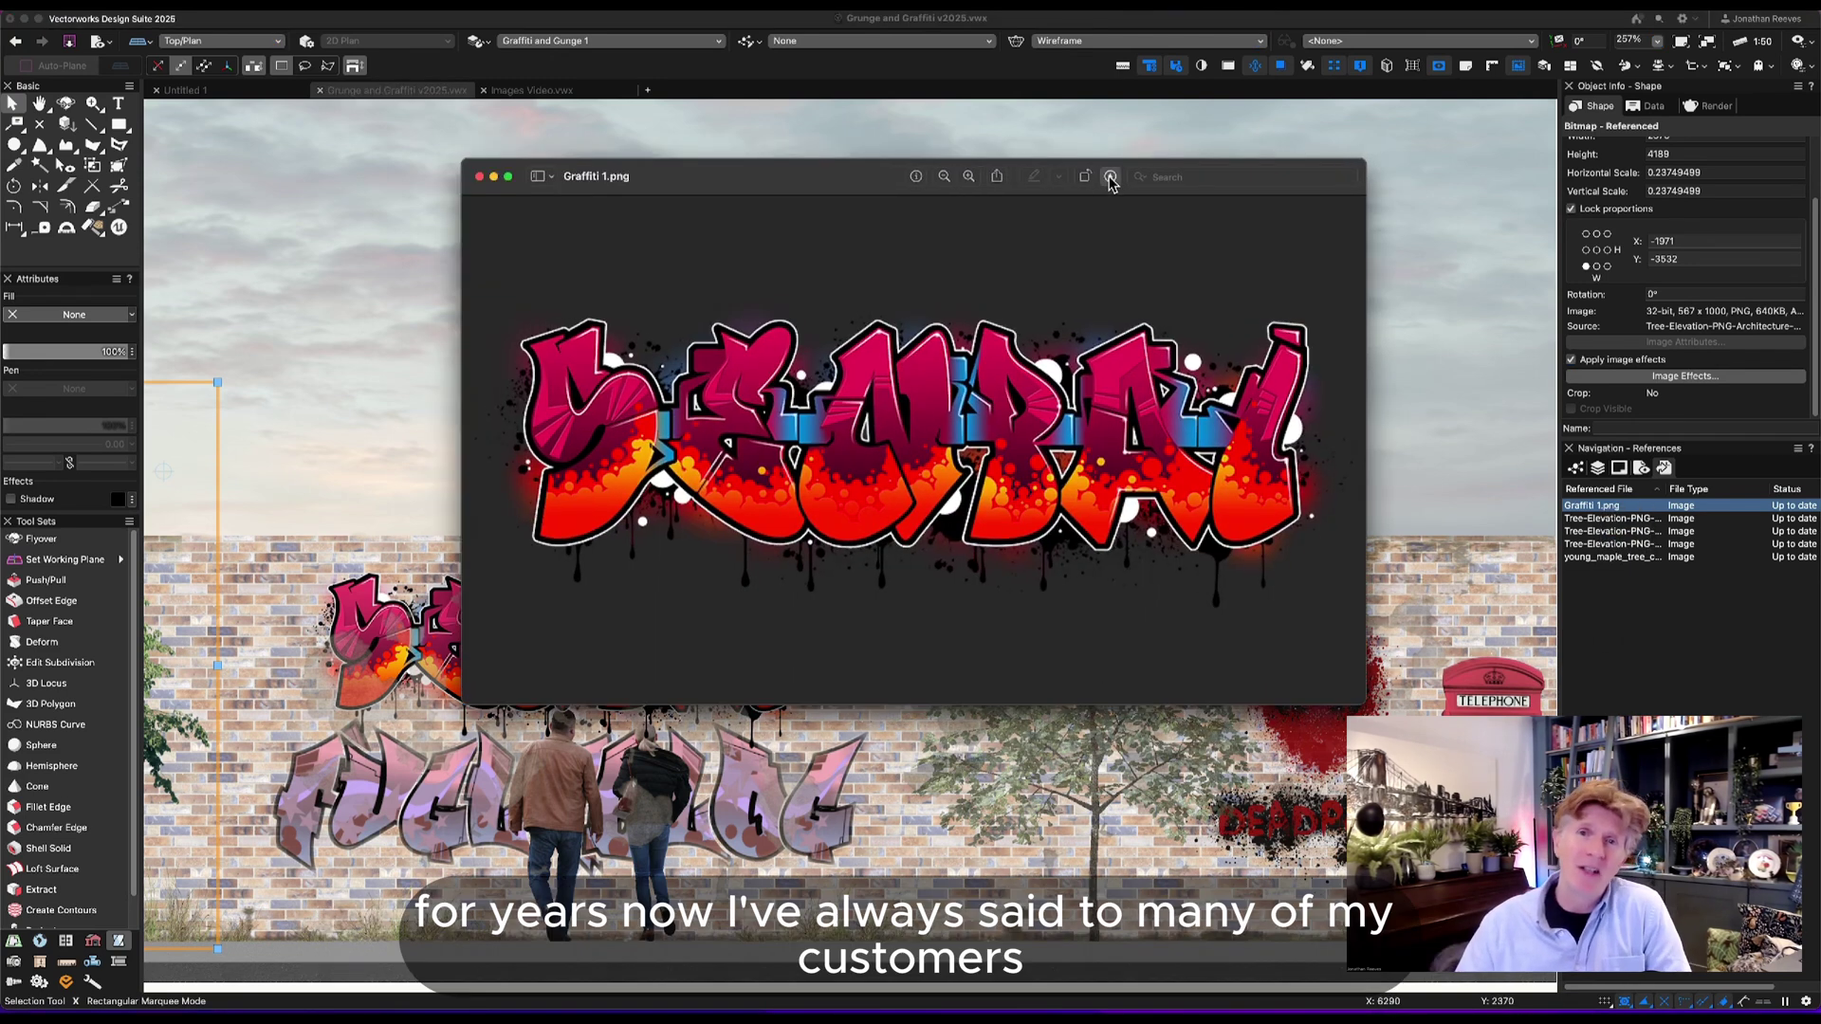
Shift Graffiti 1.png's Levels mid-tones in Preview to pink and yellow, then close the image.
left_click(1111, 178)
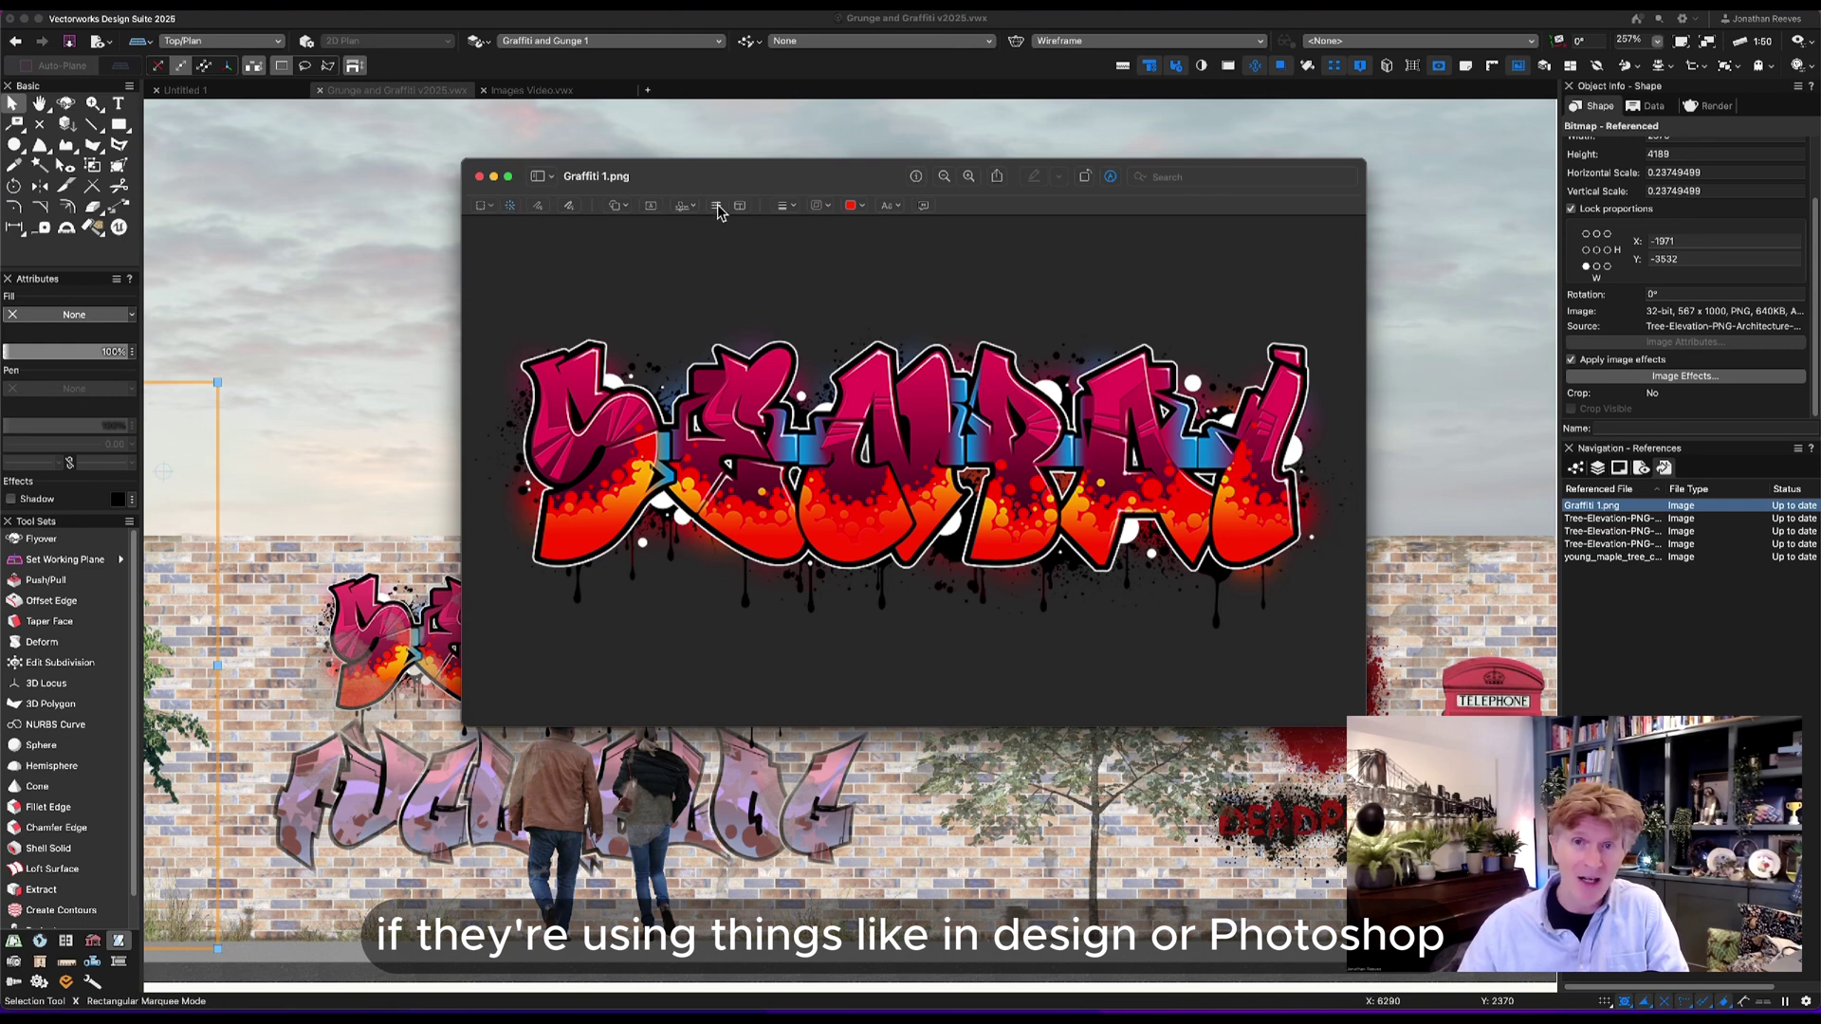
left_click(717, 208)
left_click_drag(1031, 357, 960, 357)
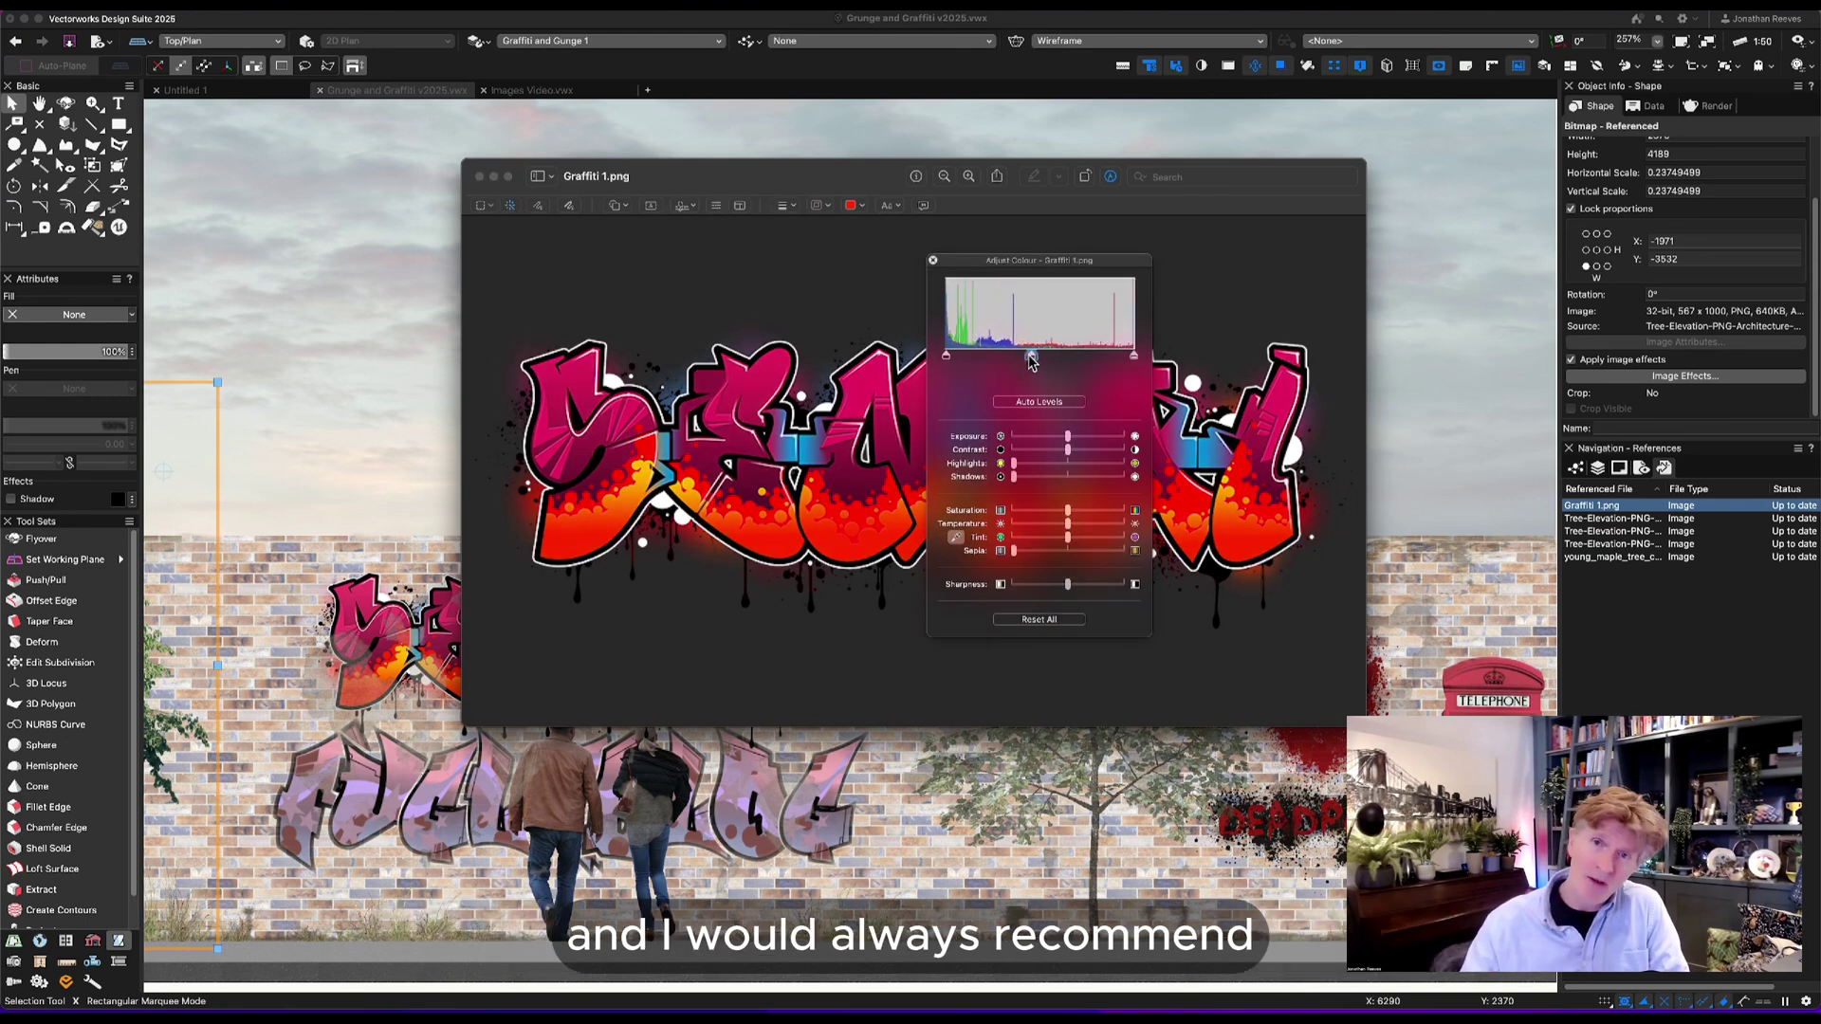
left_click(933, 259)
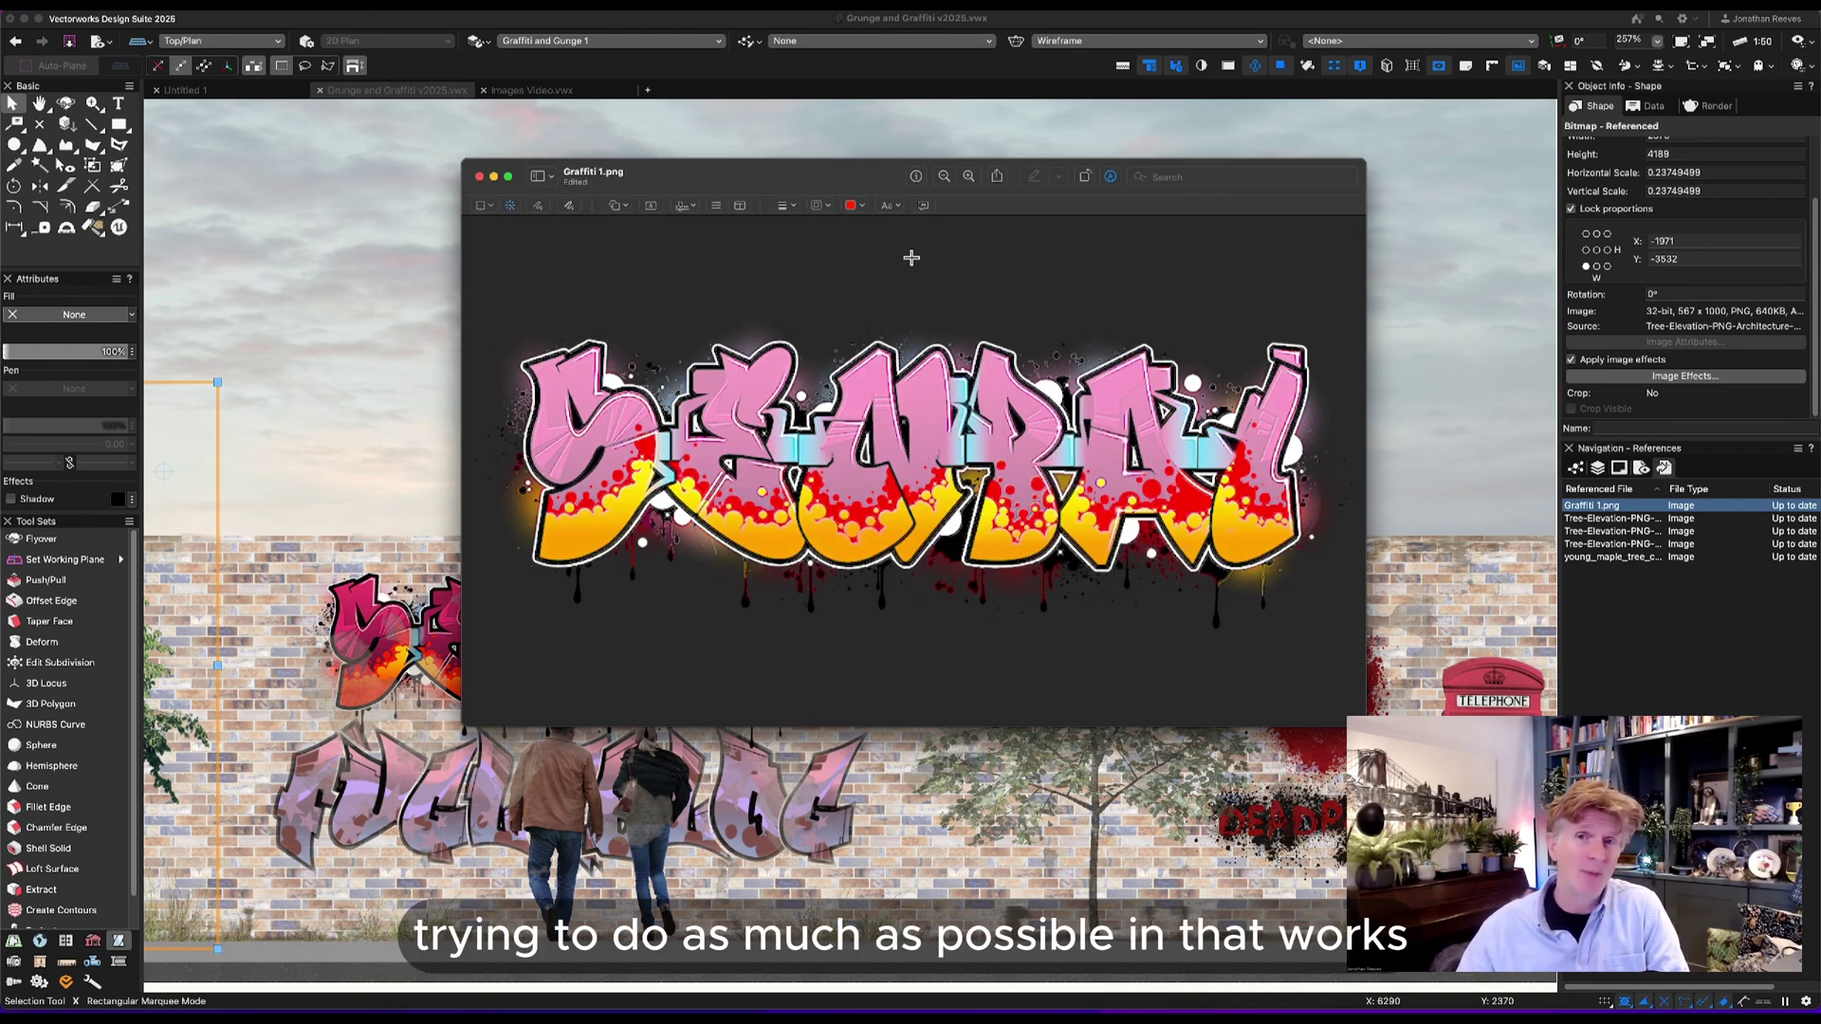
left_click(95, 5)
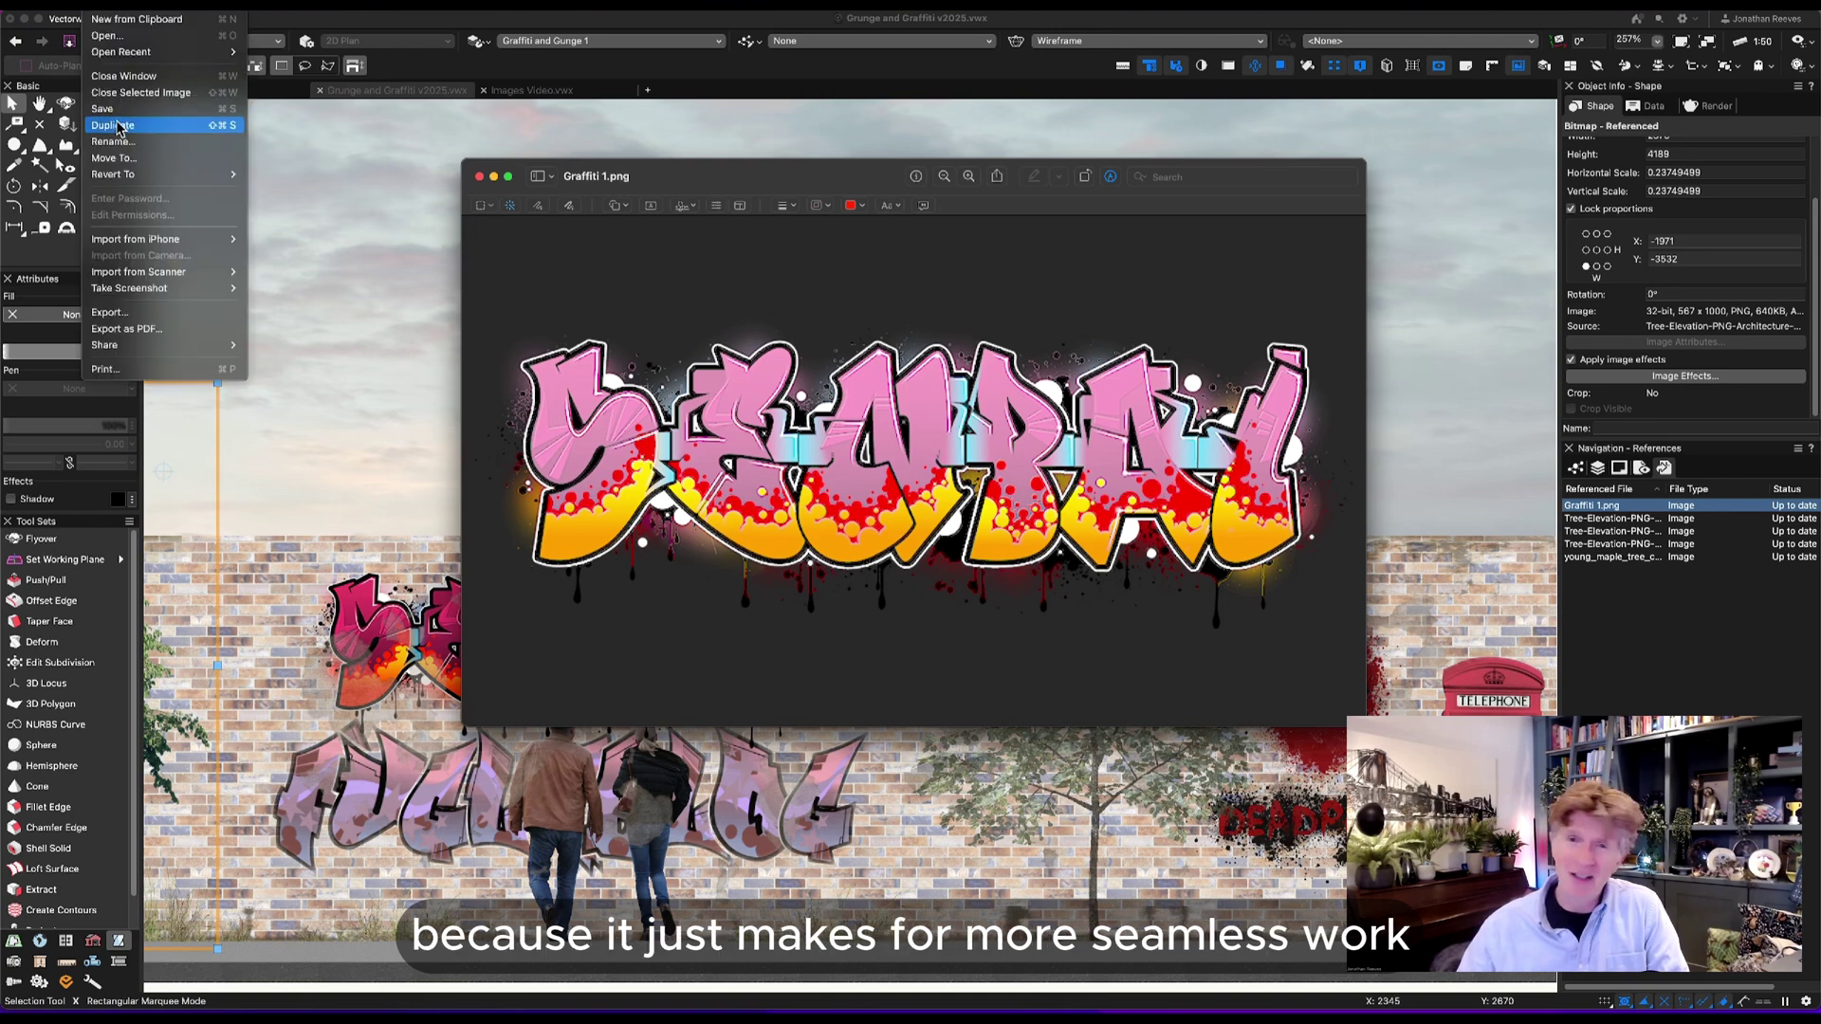
left_click(524, 188)
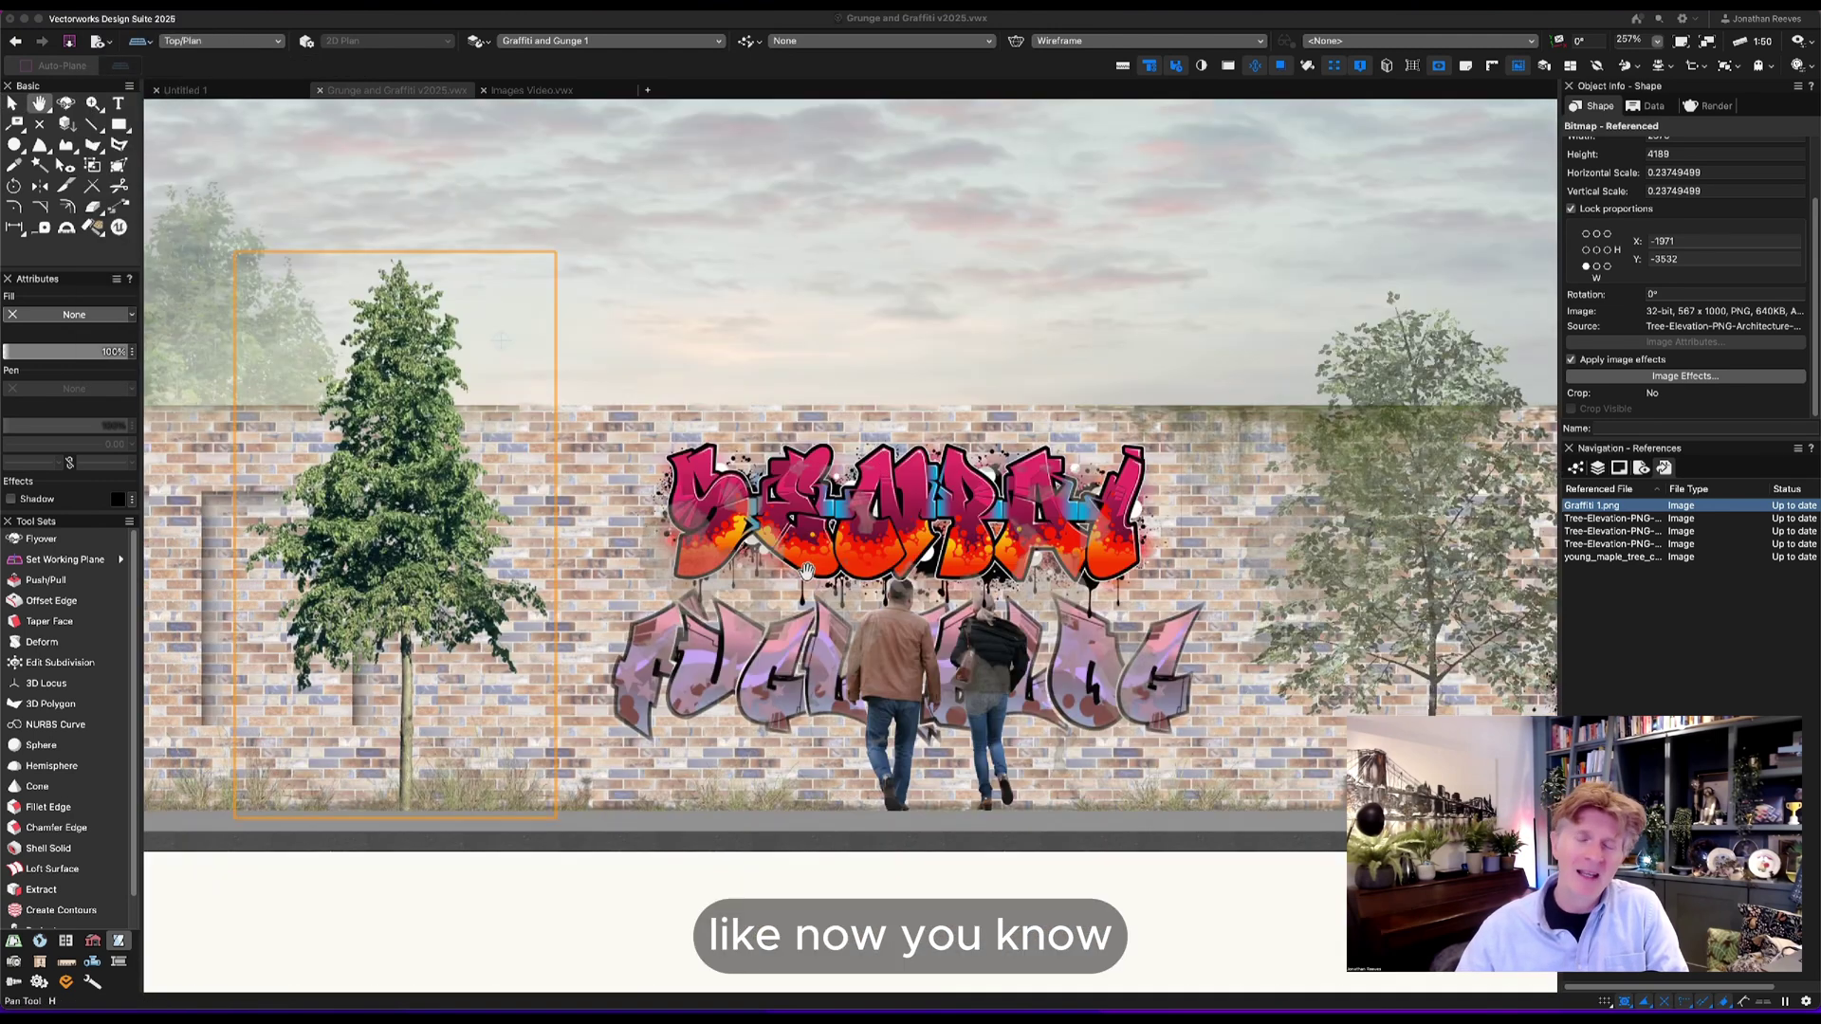
Update the Graffiti 1.png reference so the wall graffiti shows its new pink and yellow colours.
scroll(889, 524, "up", 3)
left_click(889, 524)
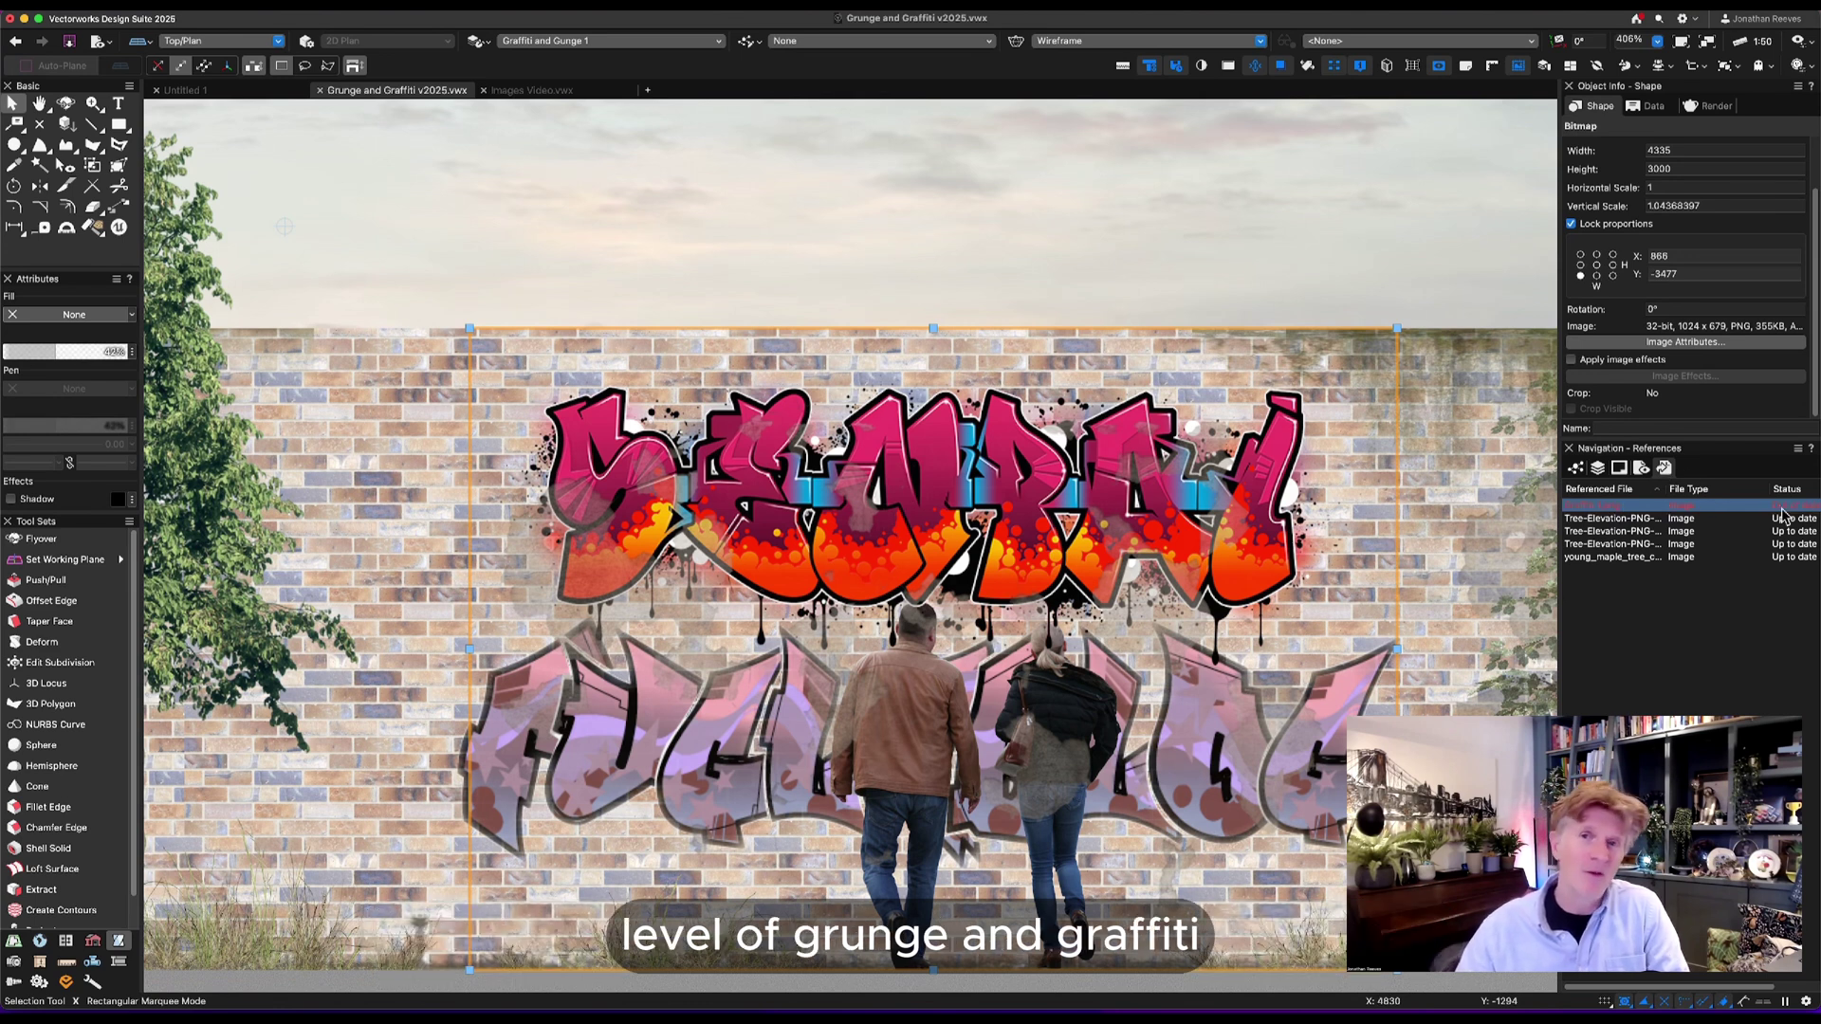
right_click(1737, 511)
left_click(1753, 562)
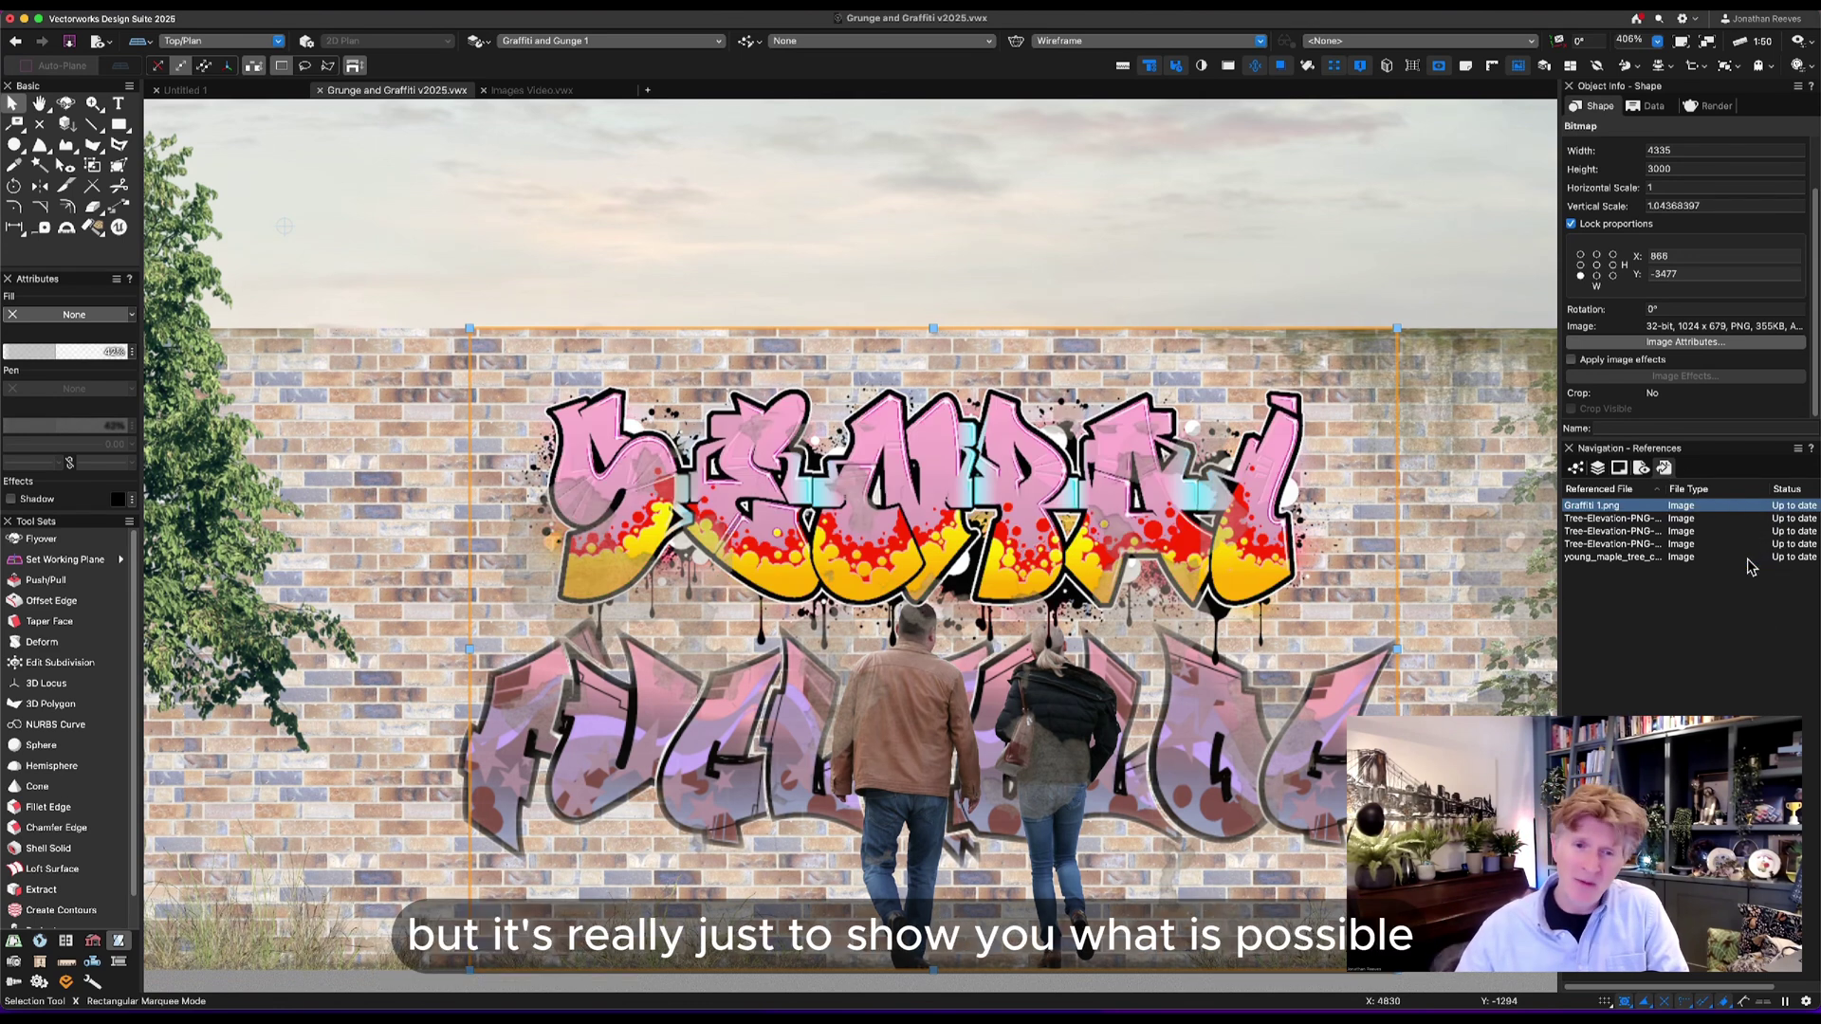
key("ctrl+4")
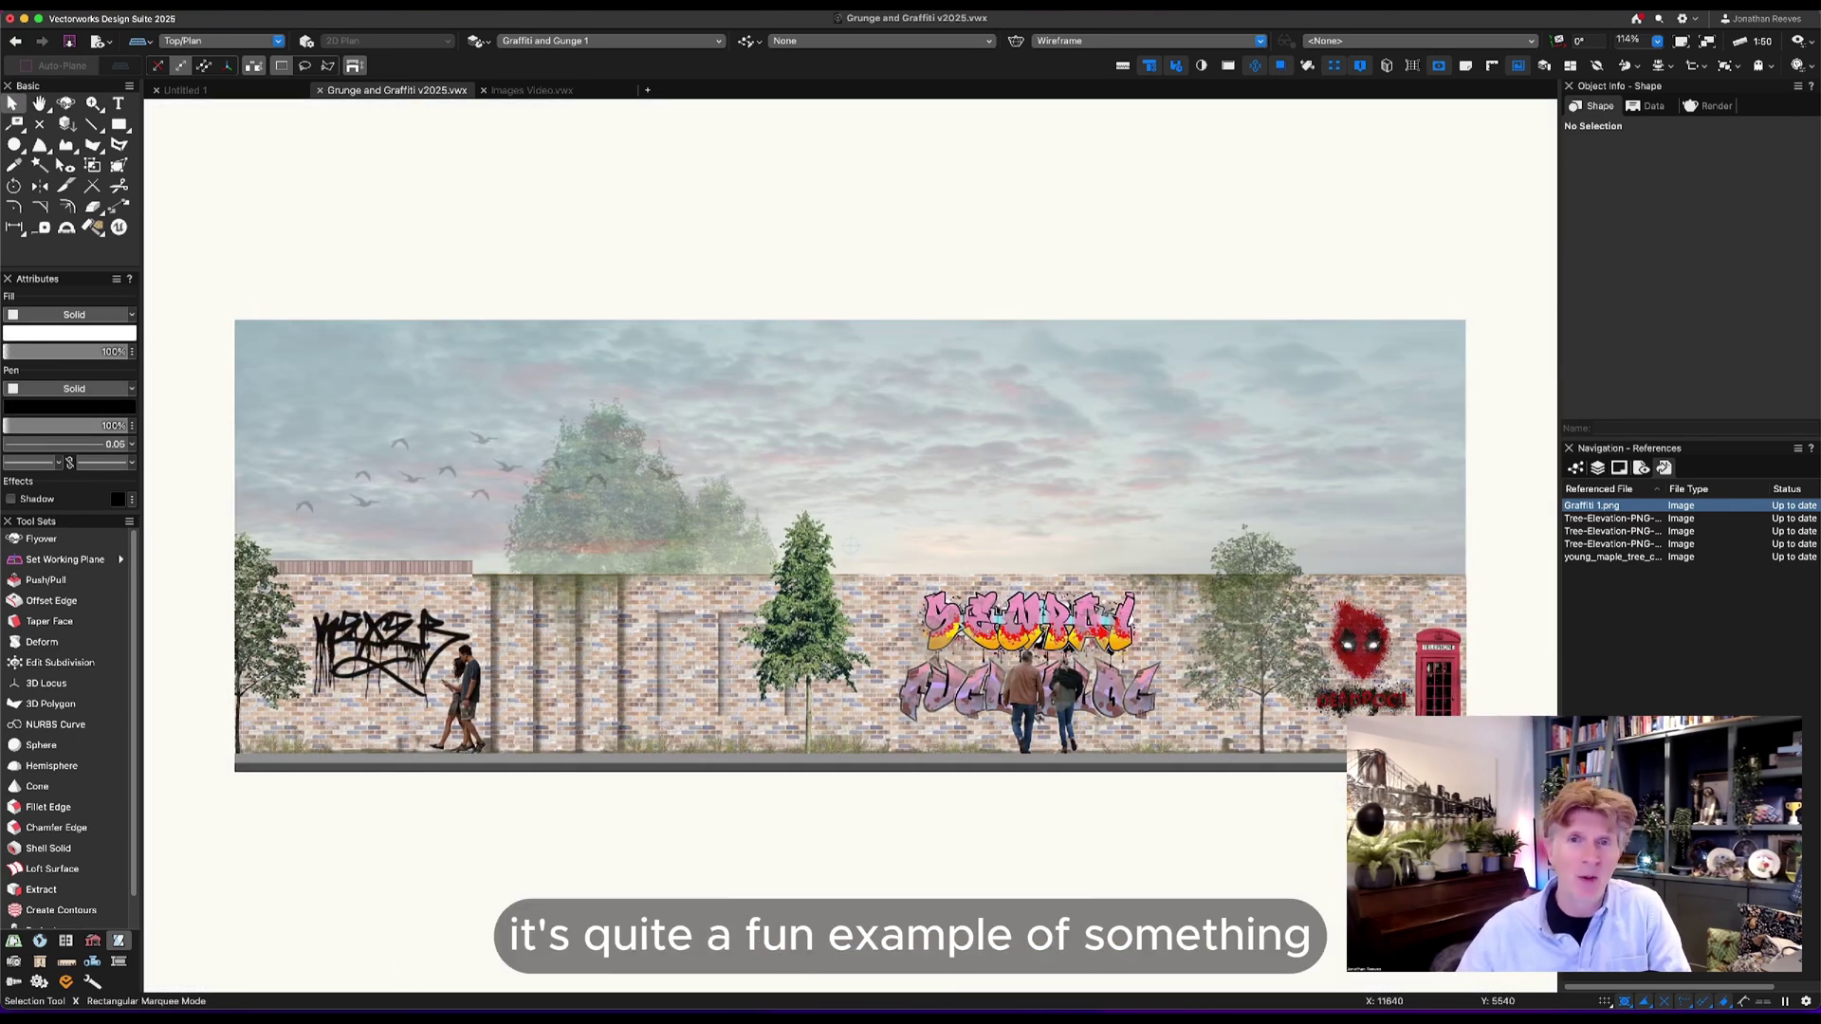
mouse_move(116, 988)
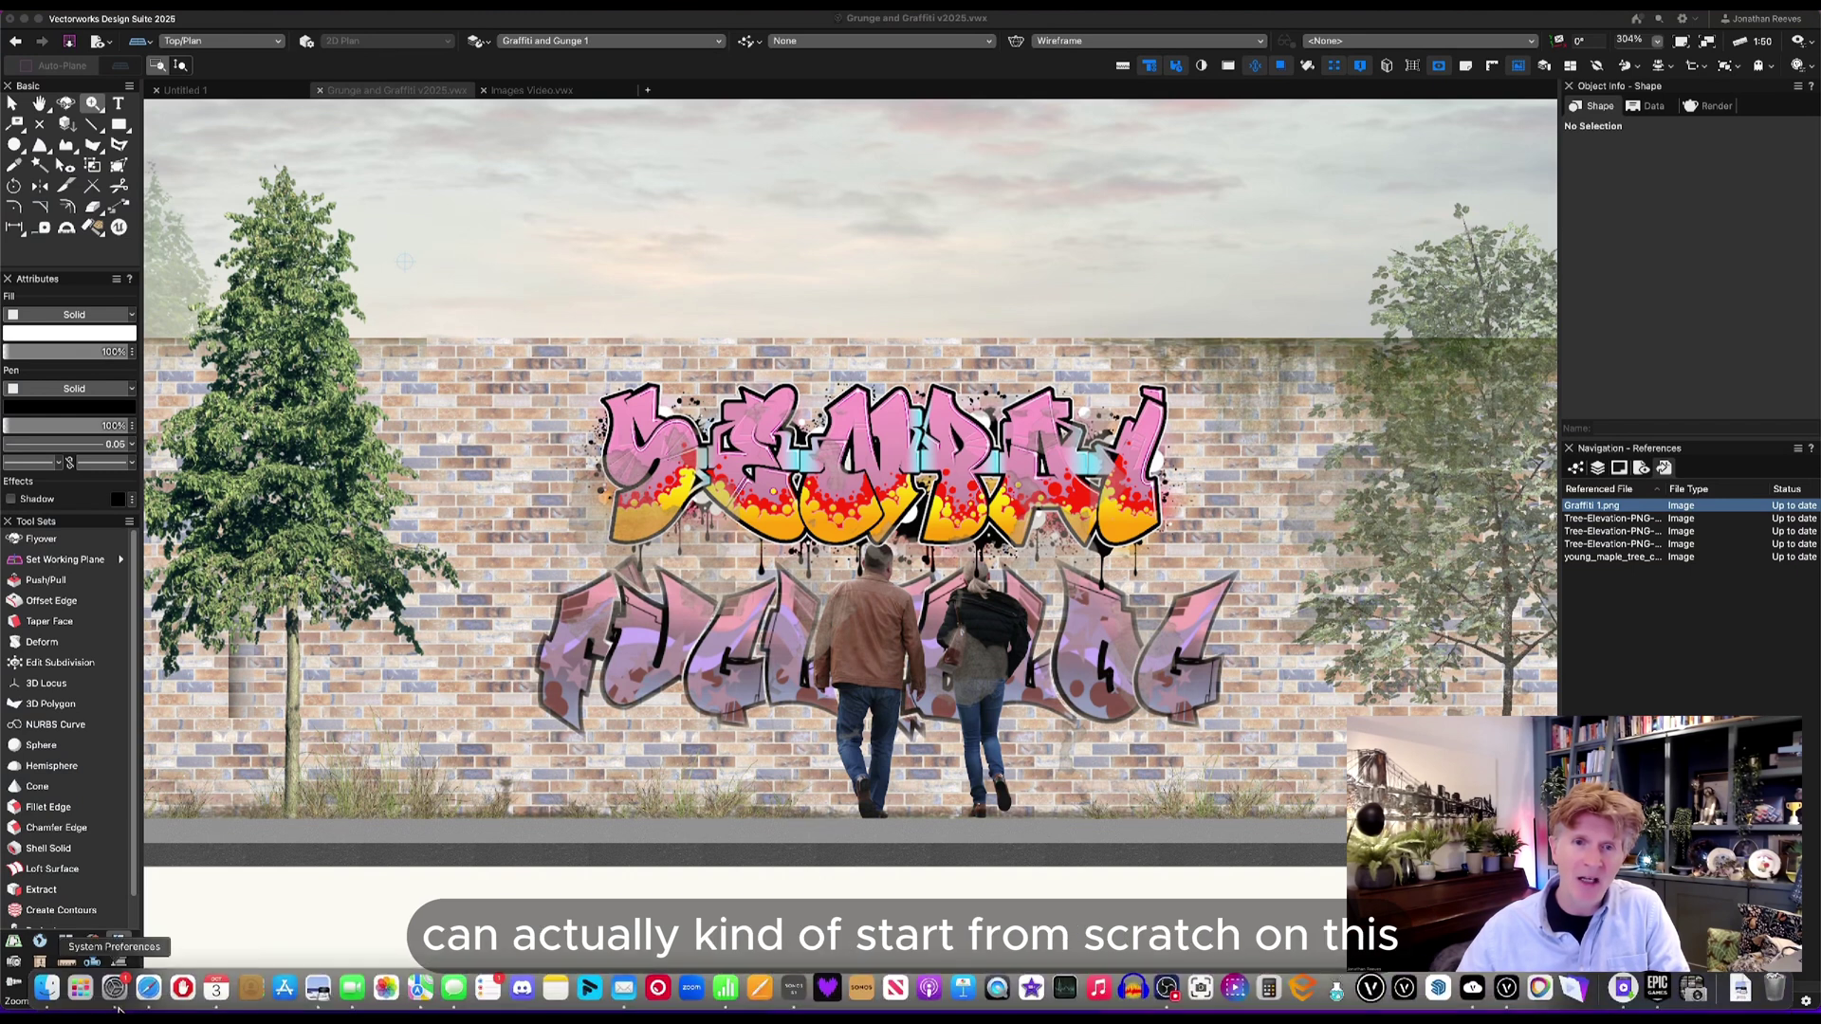
Preview the Grunge Maps textures and import the mossy leaking PNG into the drawing.
left_click(38, 991)
key("space")
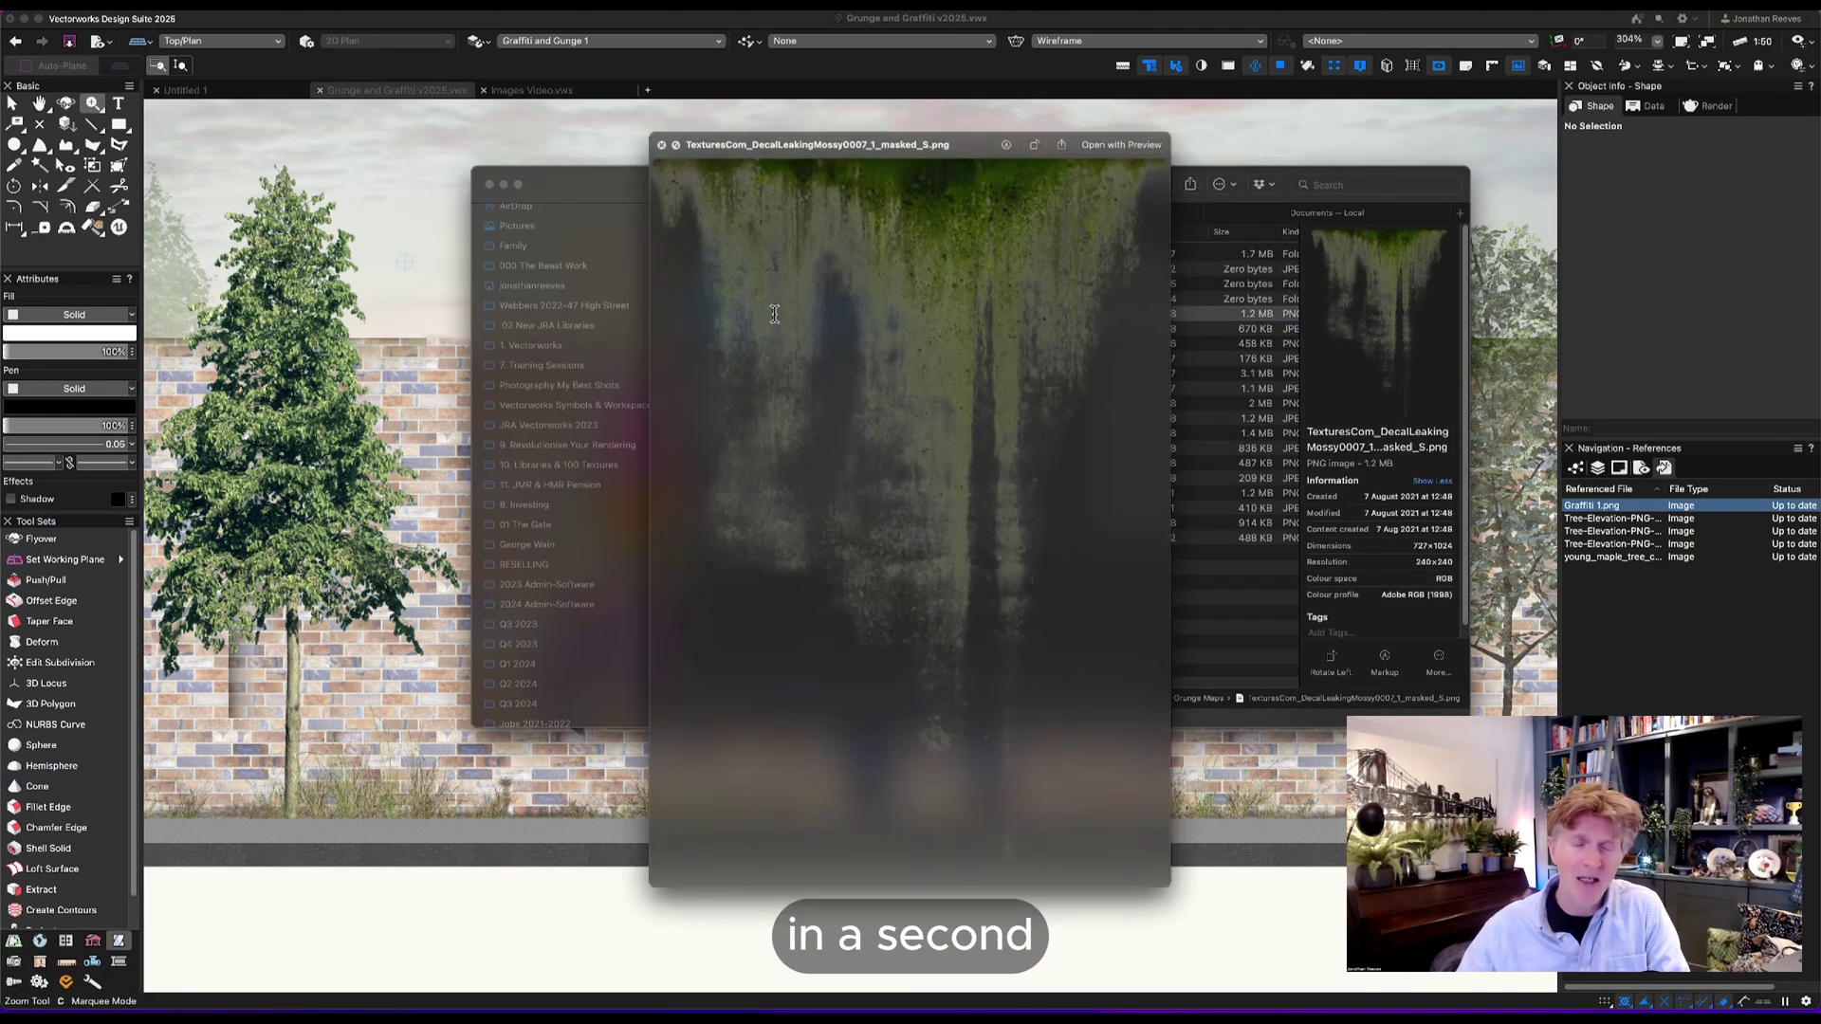
key("Down")
key("Down")
key("Down")
key("space")
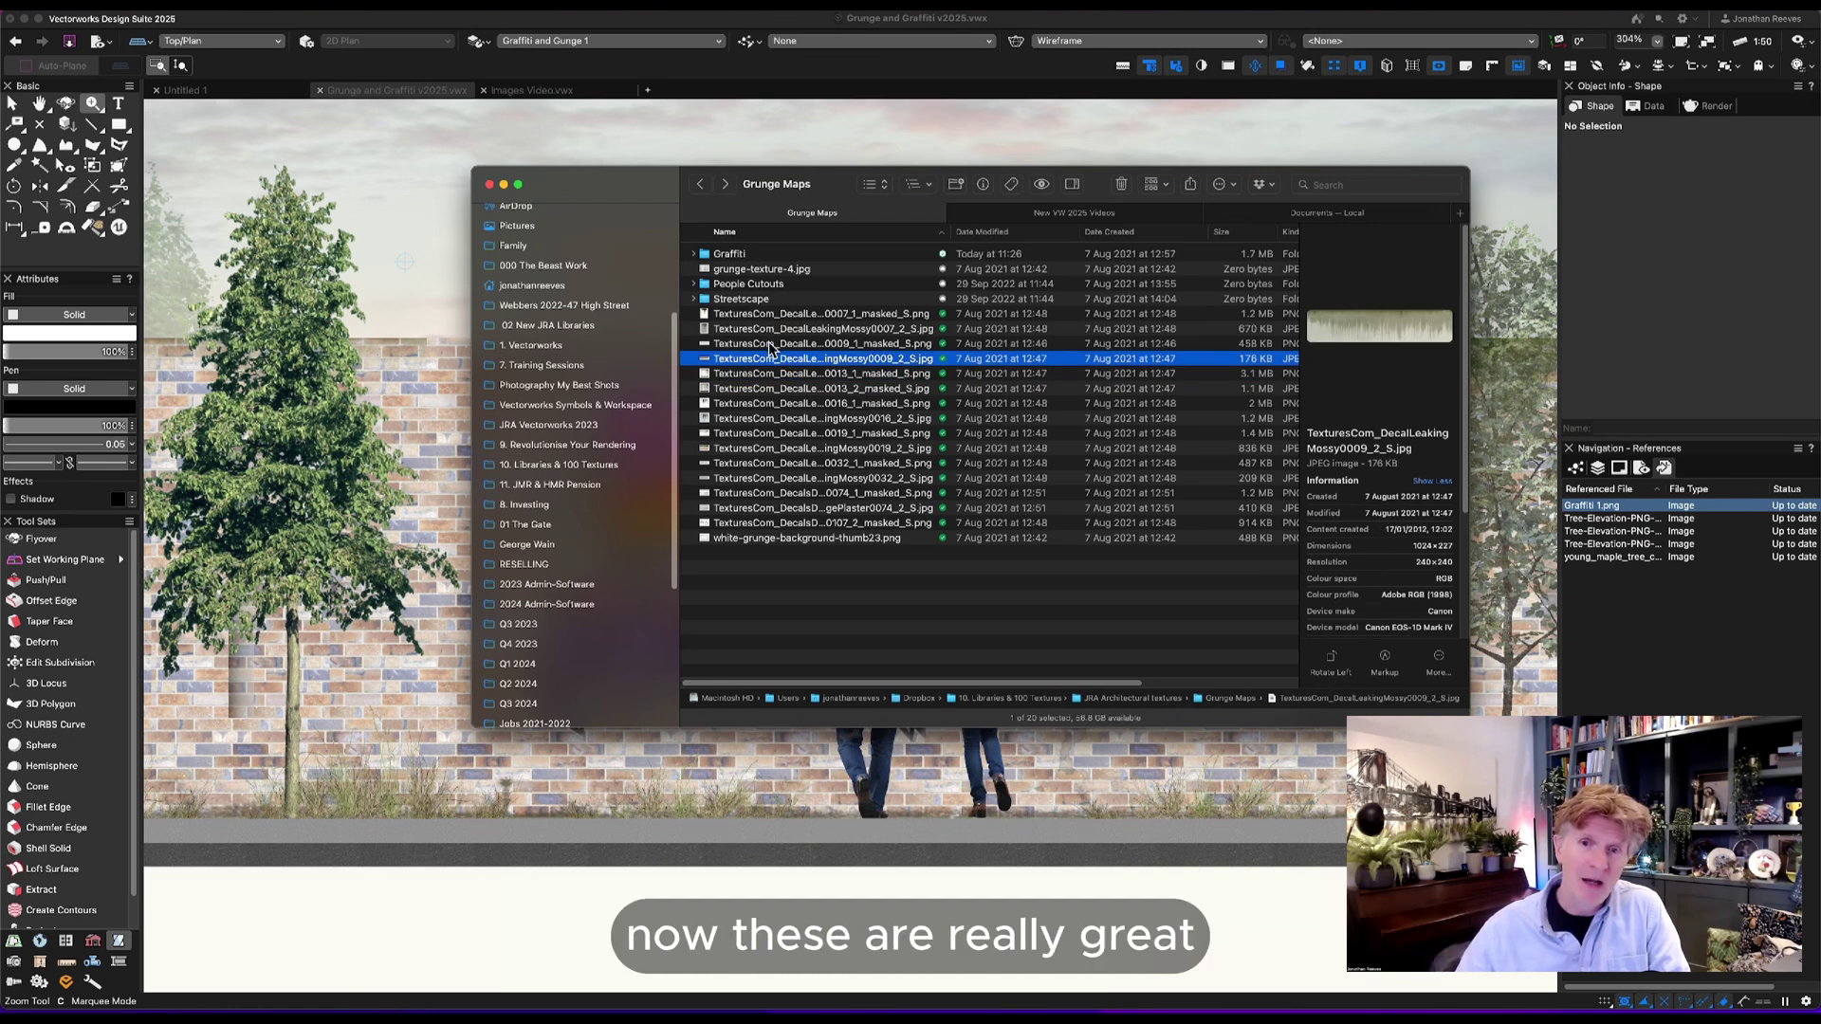
left_click(769, 330)
left_click_drag(770, 314, 644, 134)
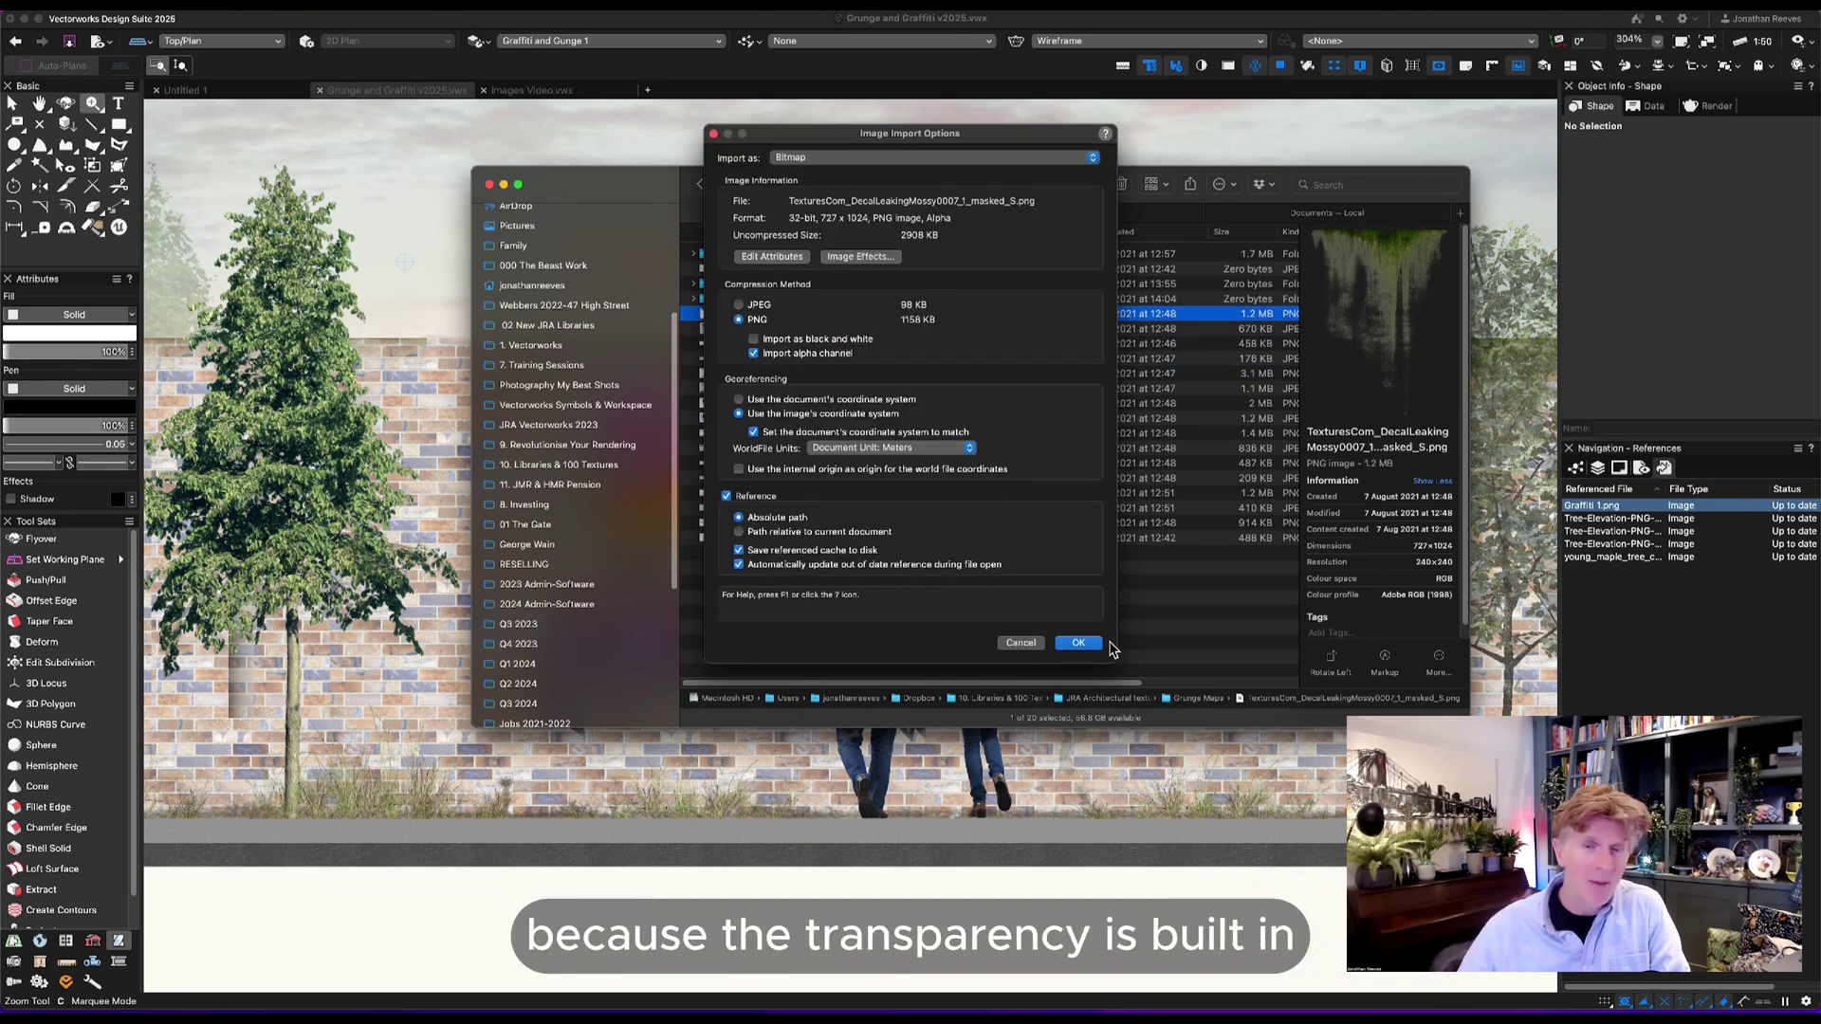
key("Return")
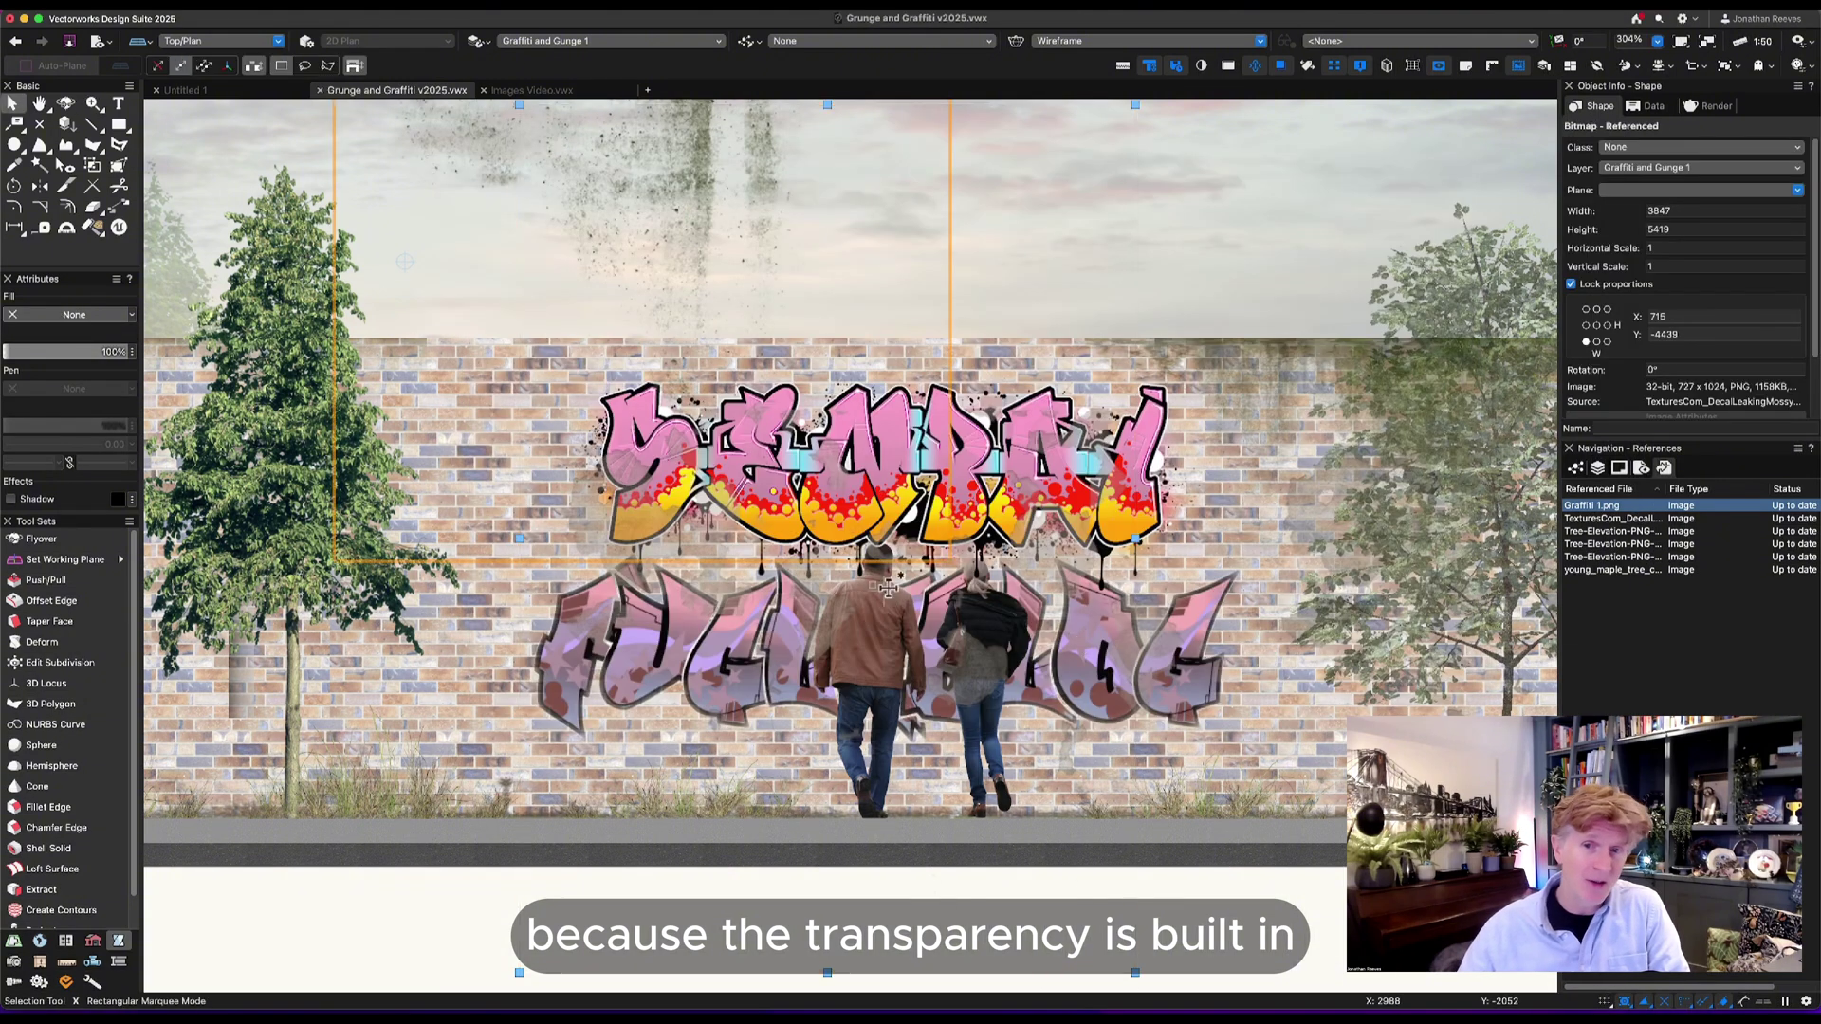
Move the moss image over the wall top and squash it into a shallow band, proportions unlocked.
mouse_move(818, 455)
left_mouse_down()
mouse_move(1156, 283)
mouse_move(1143, 339)
left_mouse_up()
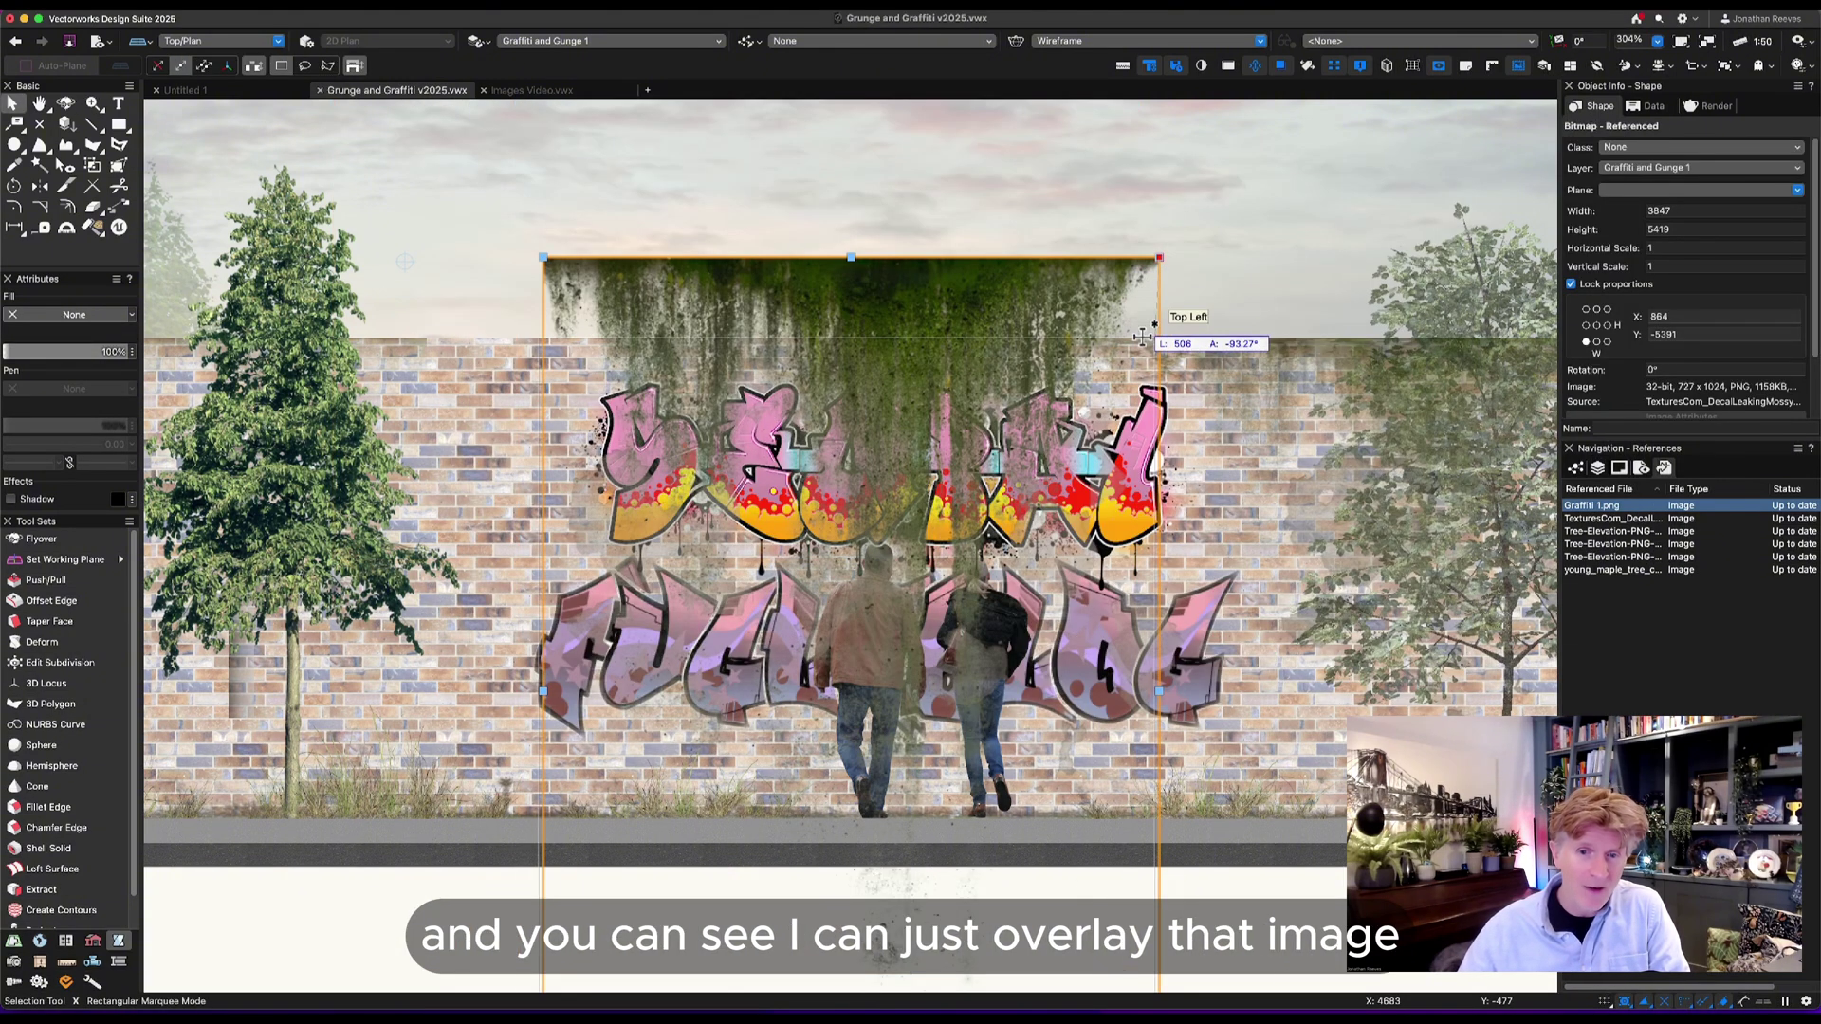
scroll(951, 839, "down", 3)
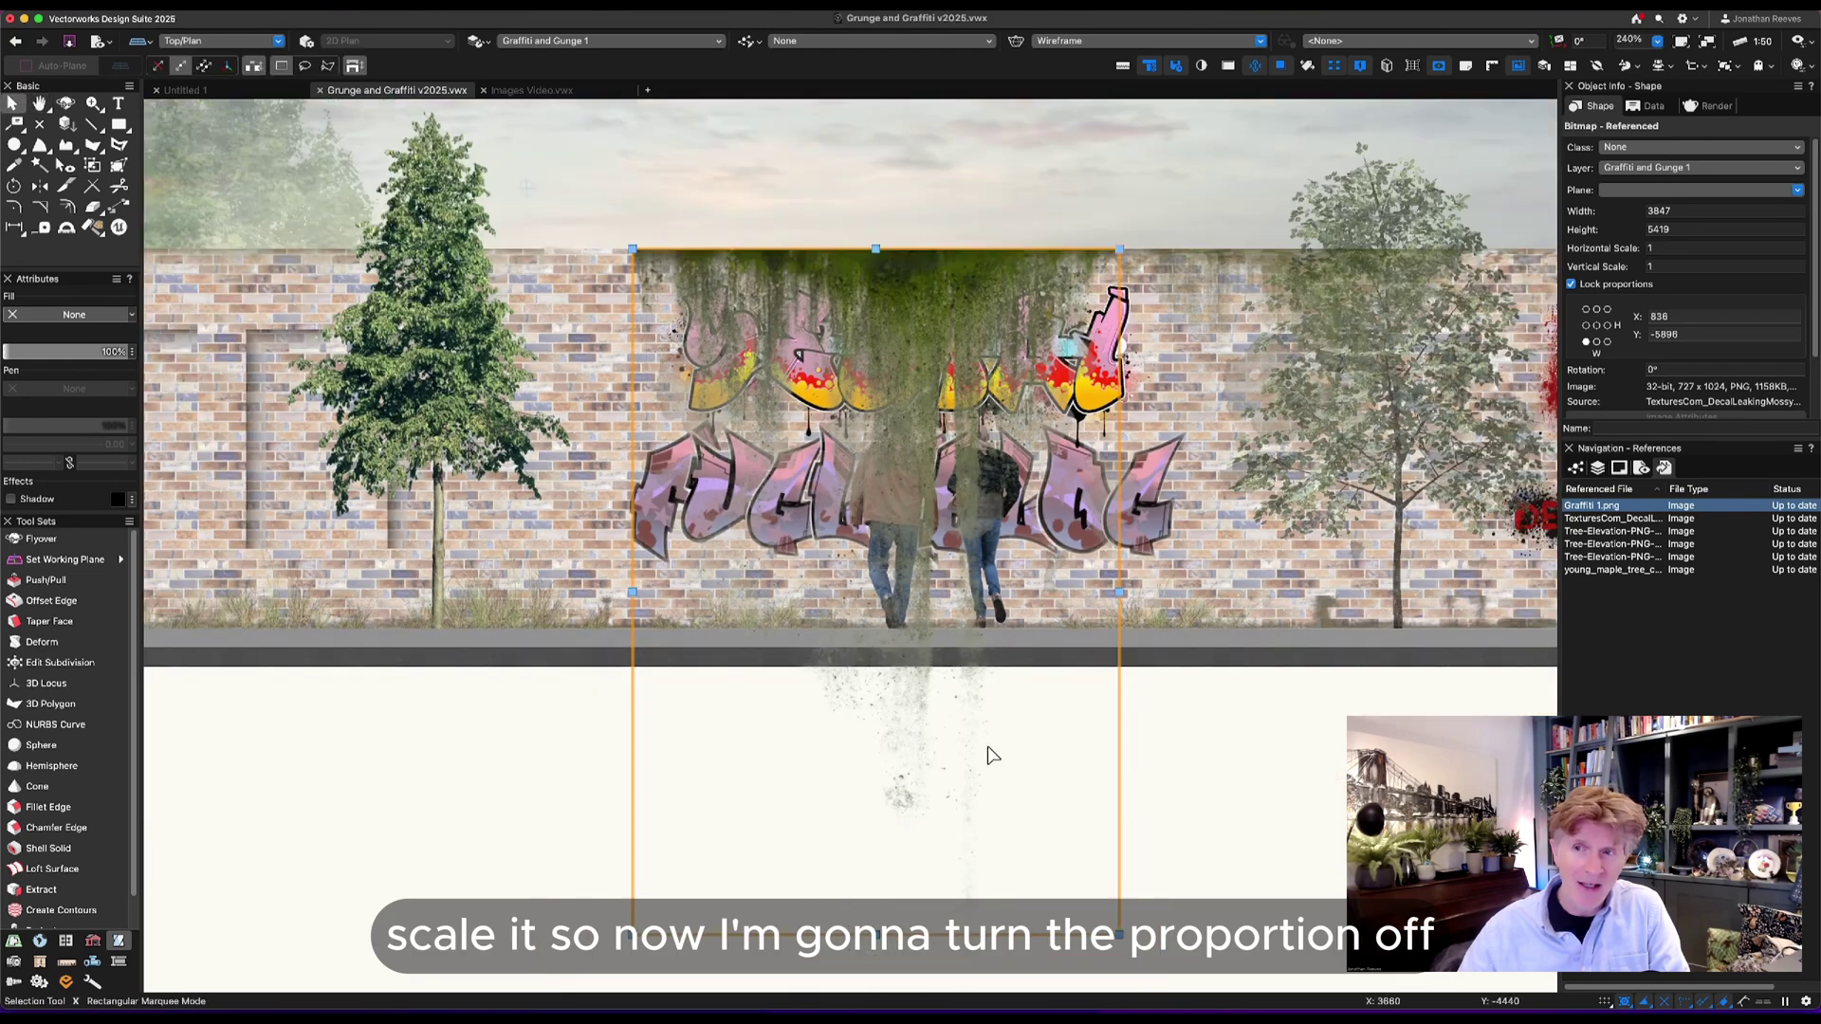
left_click(1571, 285)
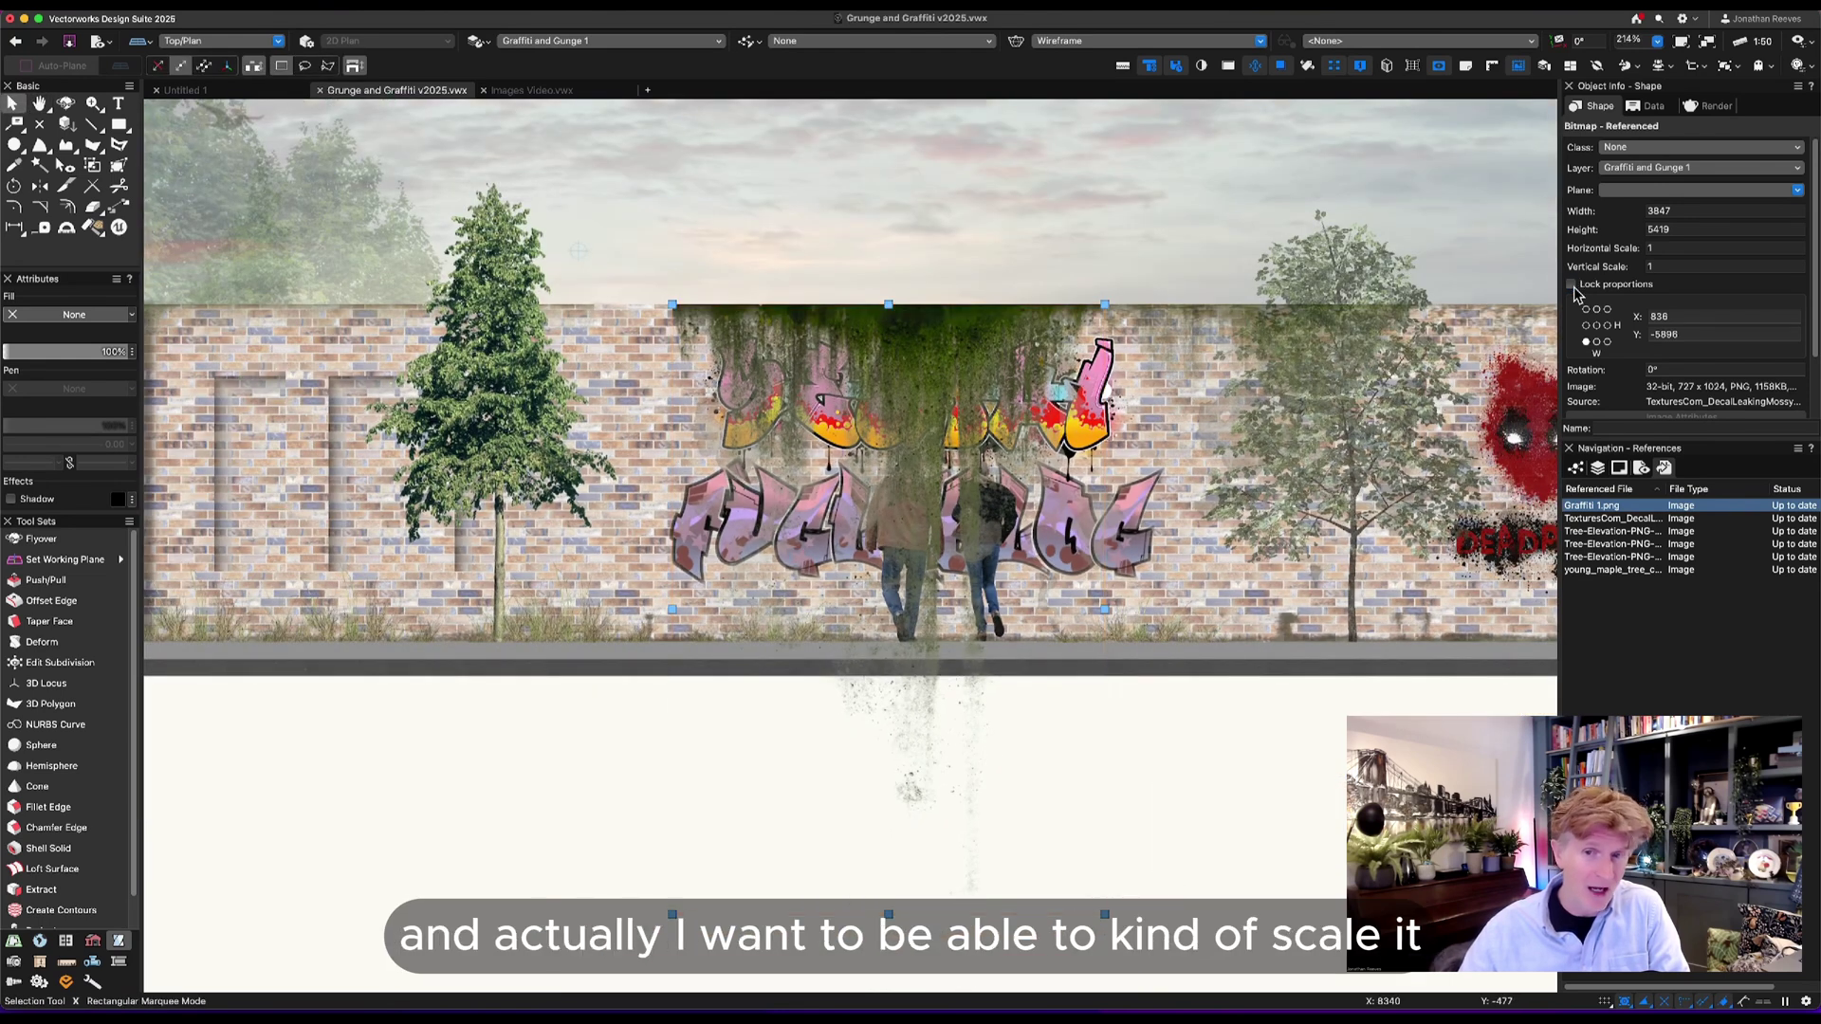
left_click_drag(892, 916, 889, 481)
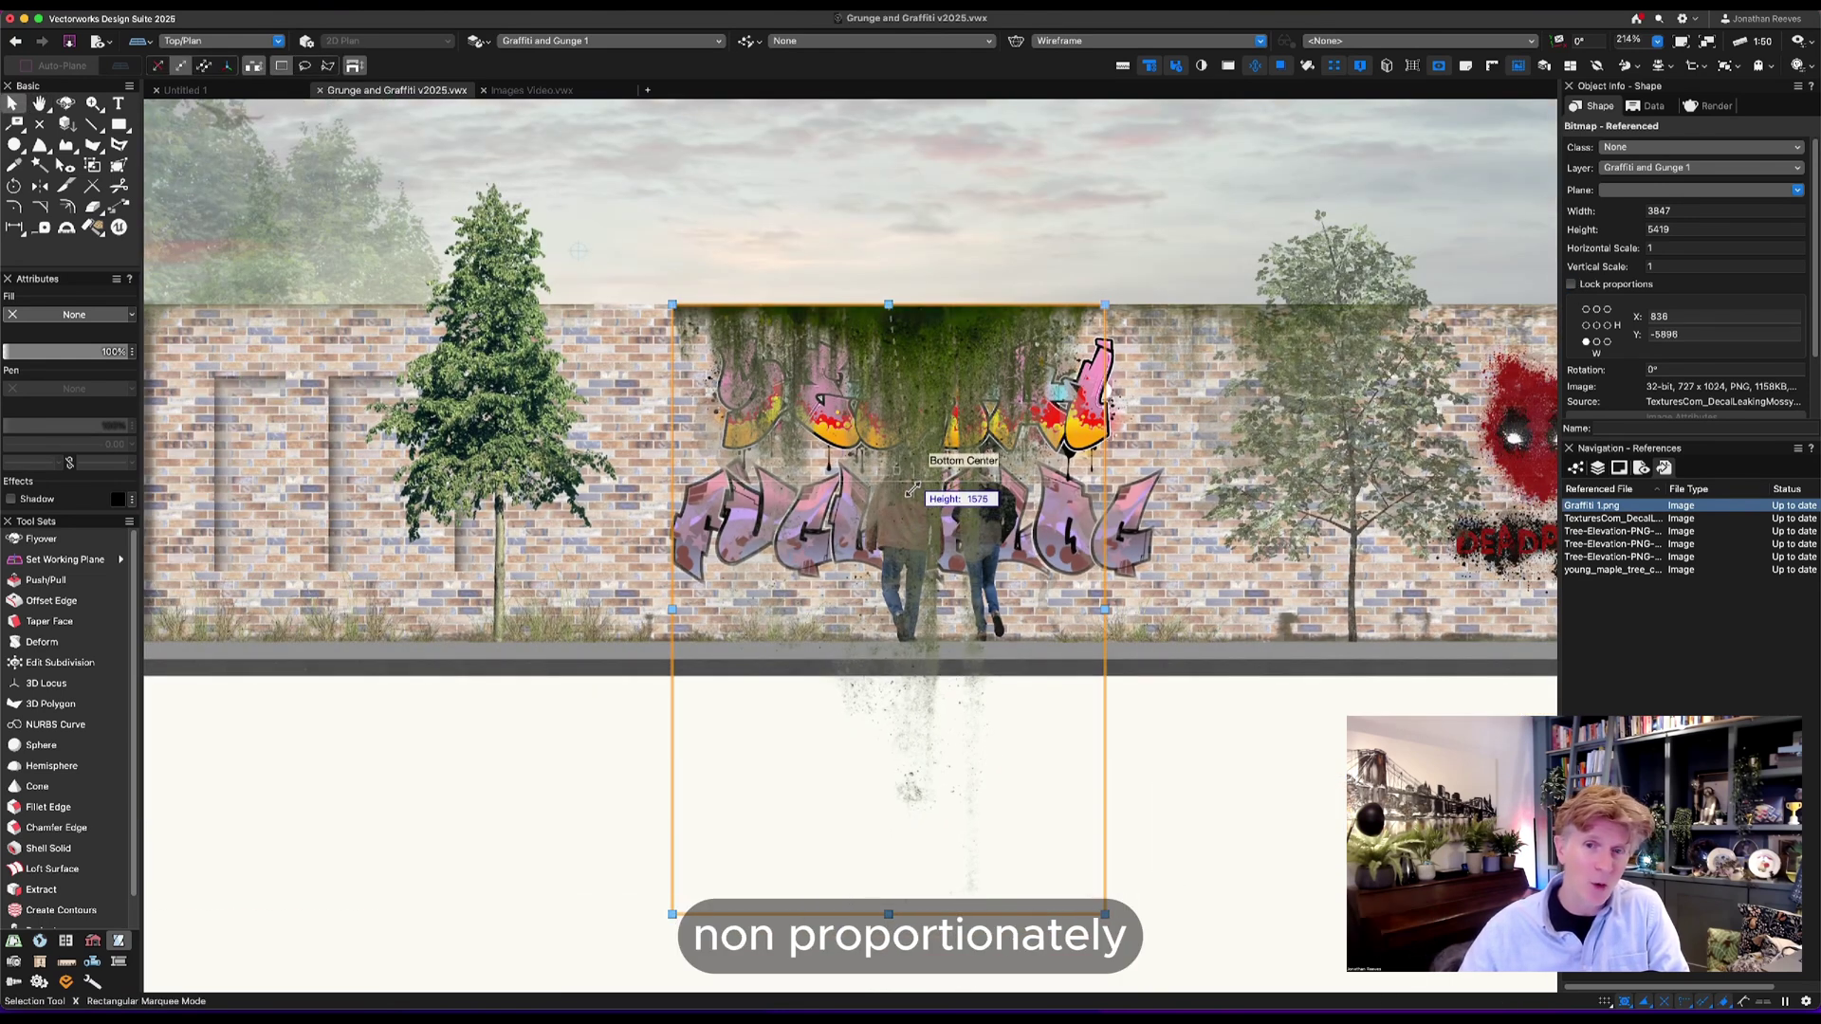
Lower the moss image's fill opacity to fade it, checking the result.
scroll(908, 455, "up", 2)
scroll(907, 456, "up", 3)
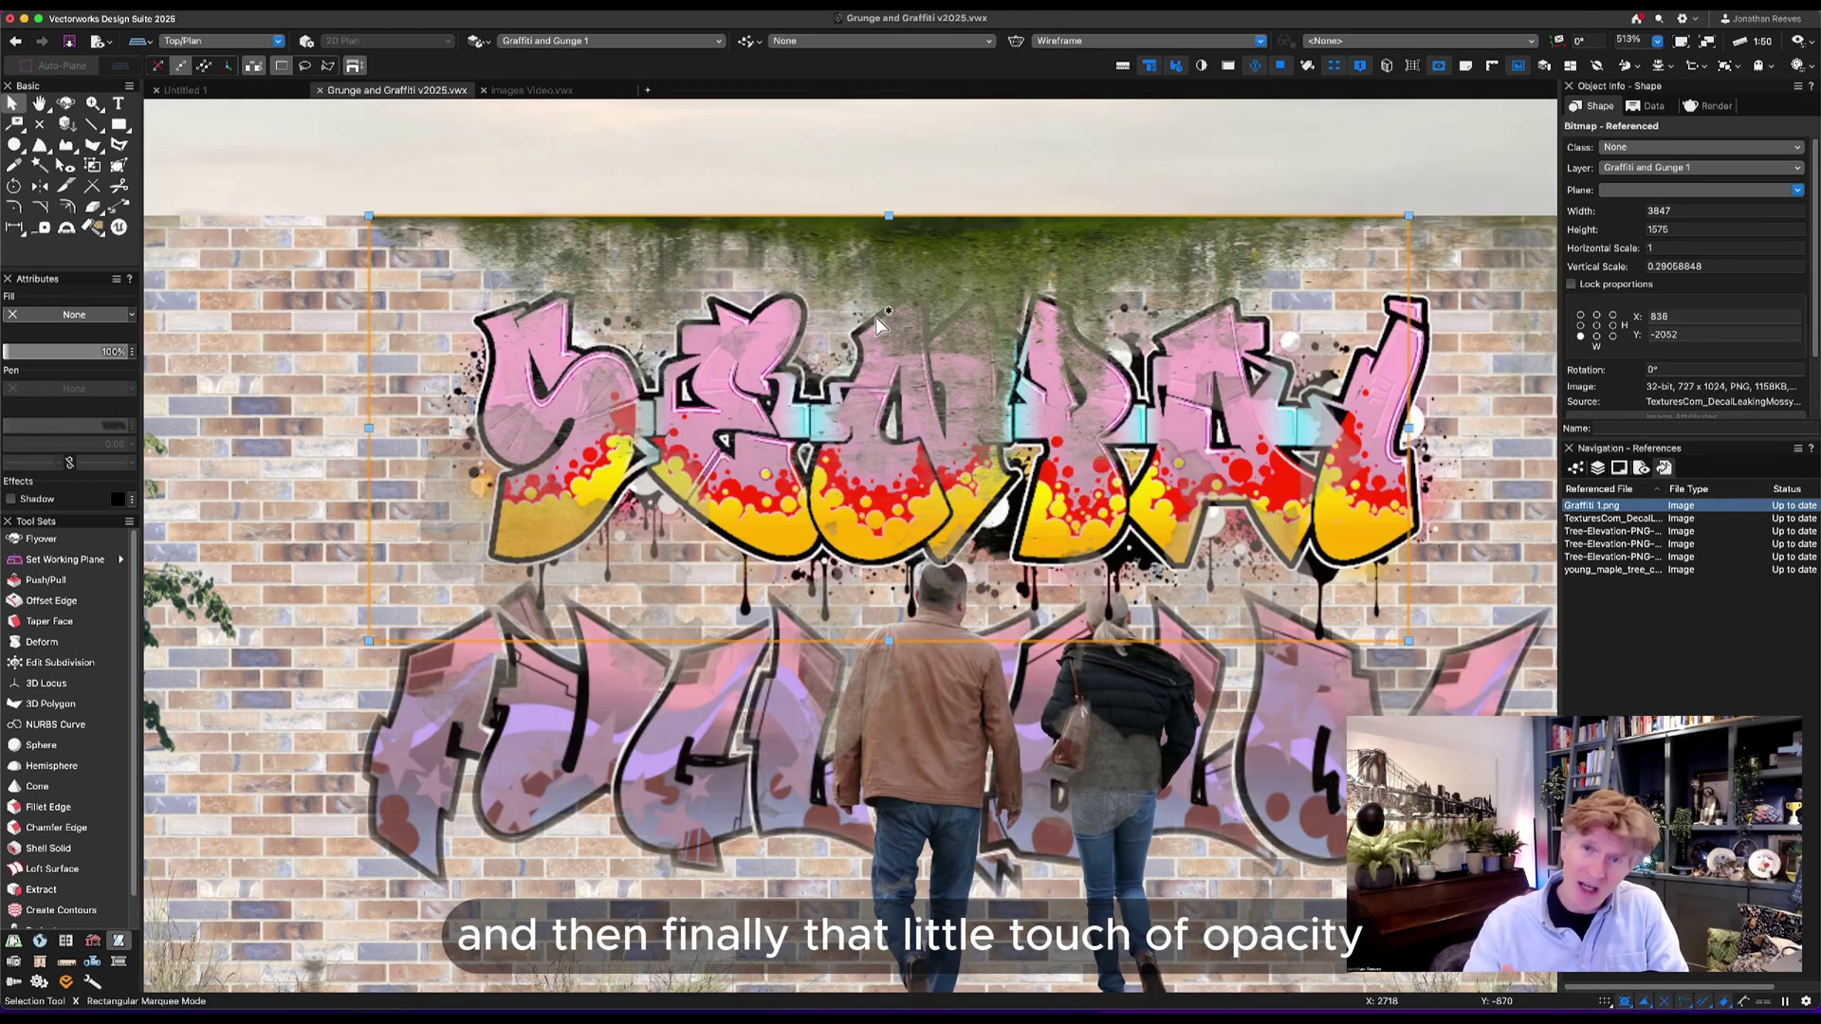
left_click_drag(108, 351, 38, 350)
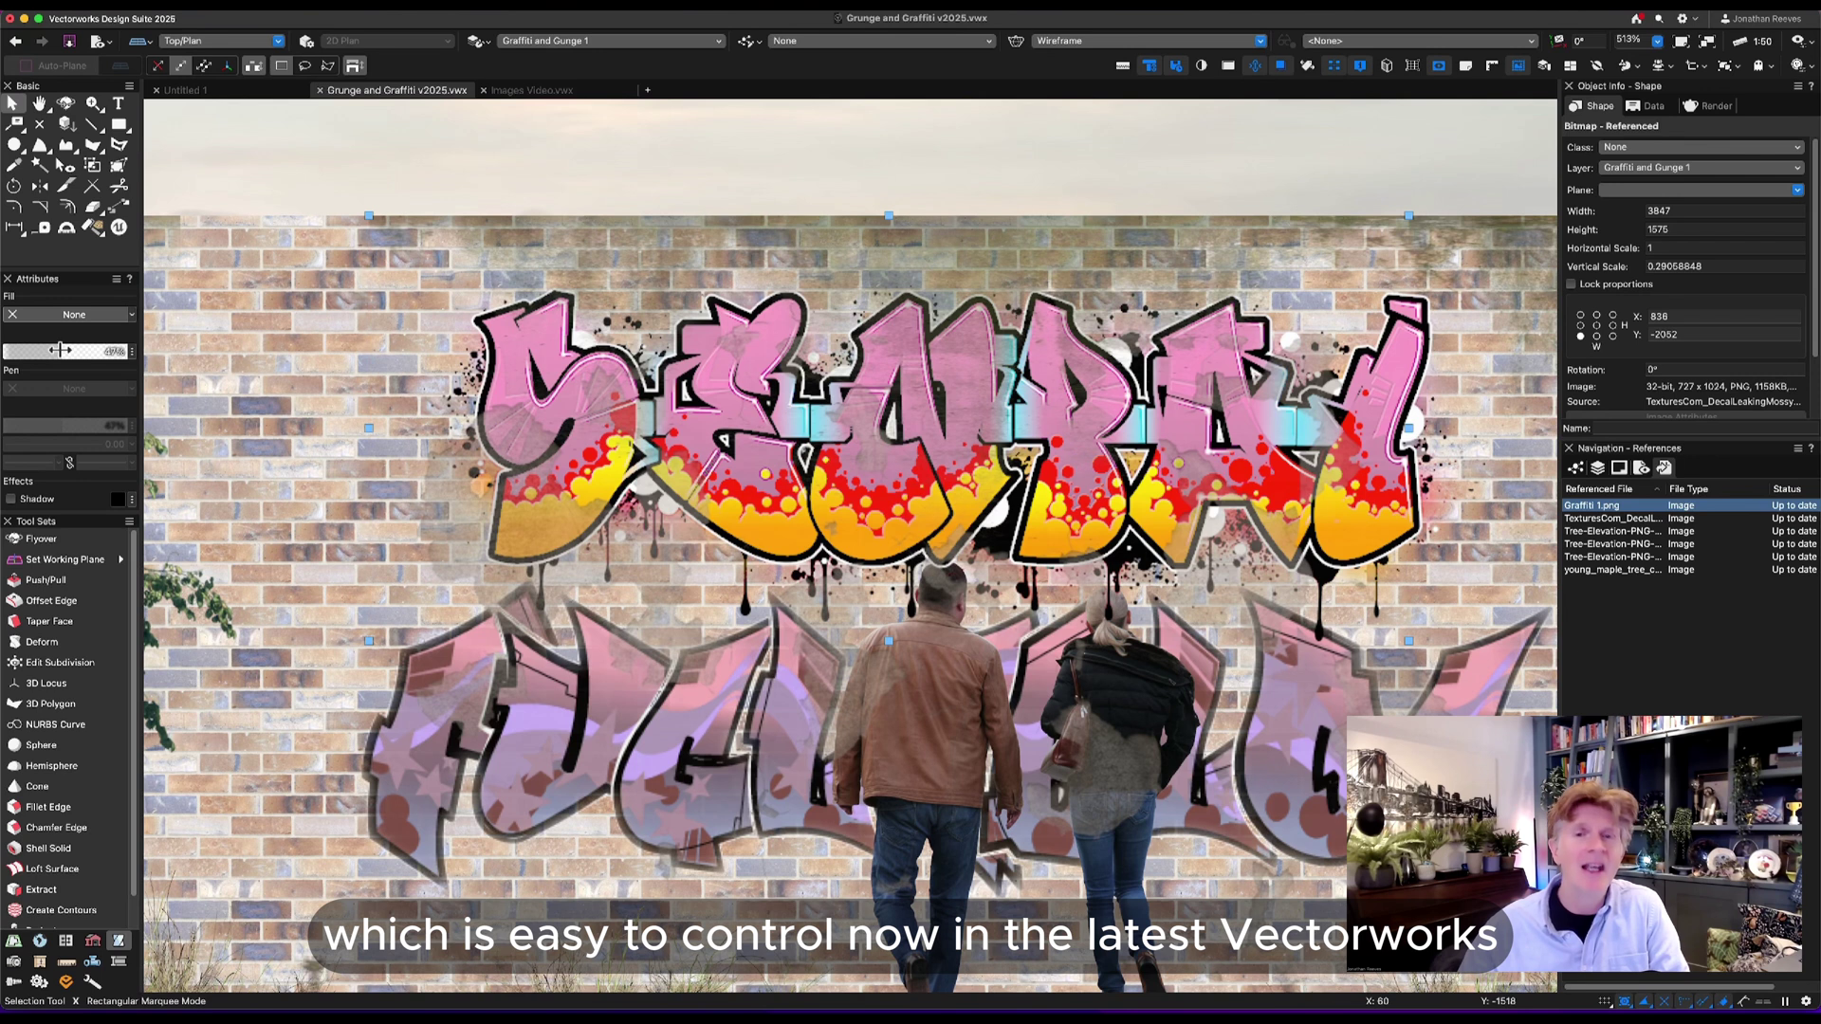
left_click(865, 385)
left_click(965, 800)
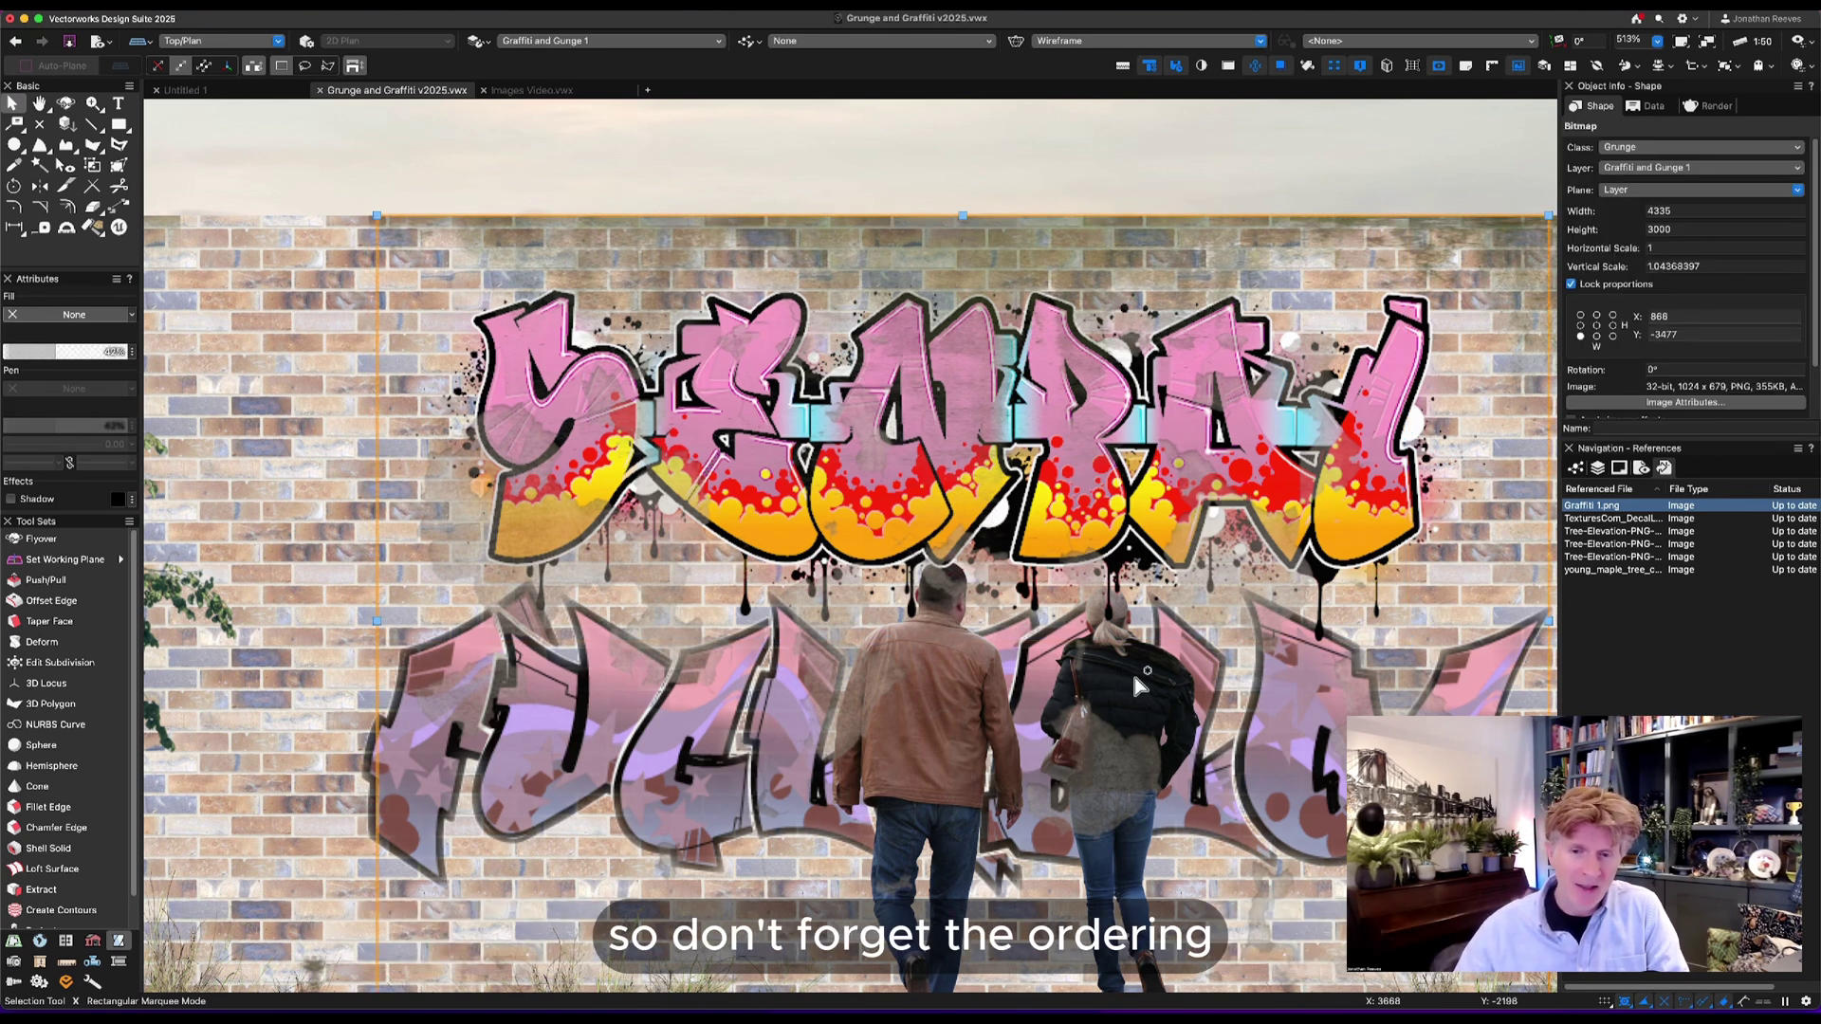
Select the second of the overlapping bitmaps on the wall through the Select dialog.
scroll(1132, 863, "down", 1)
scroll(1091, 721, "down", 1)
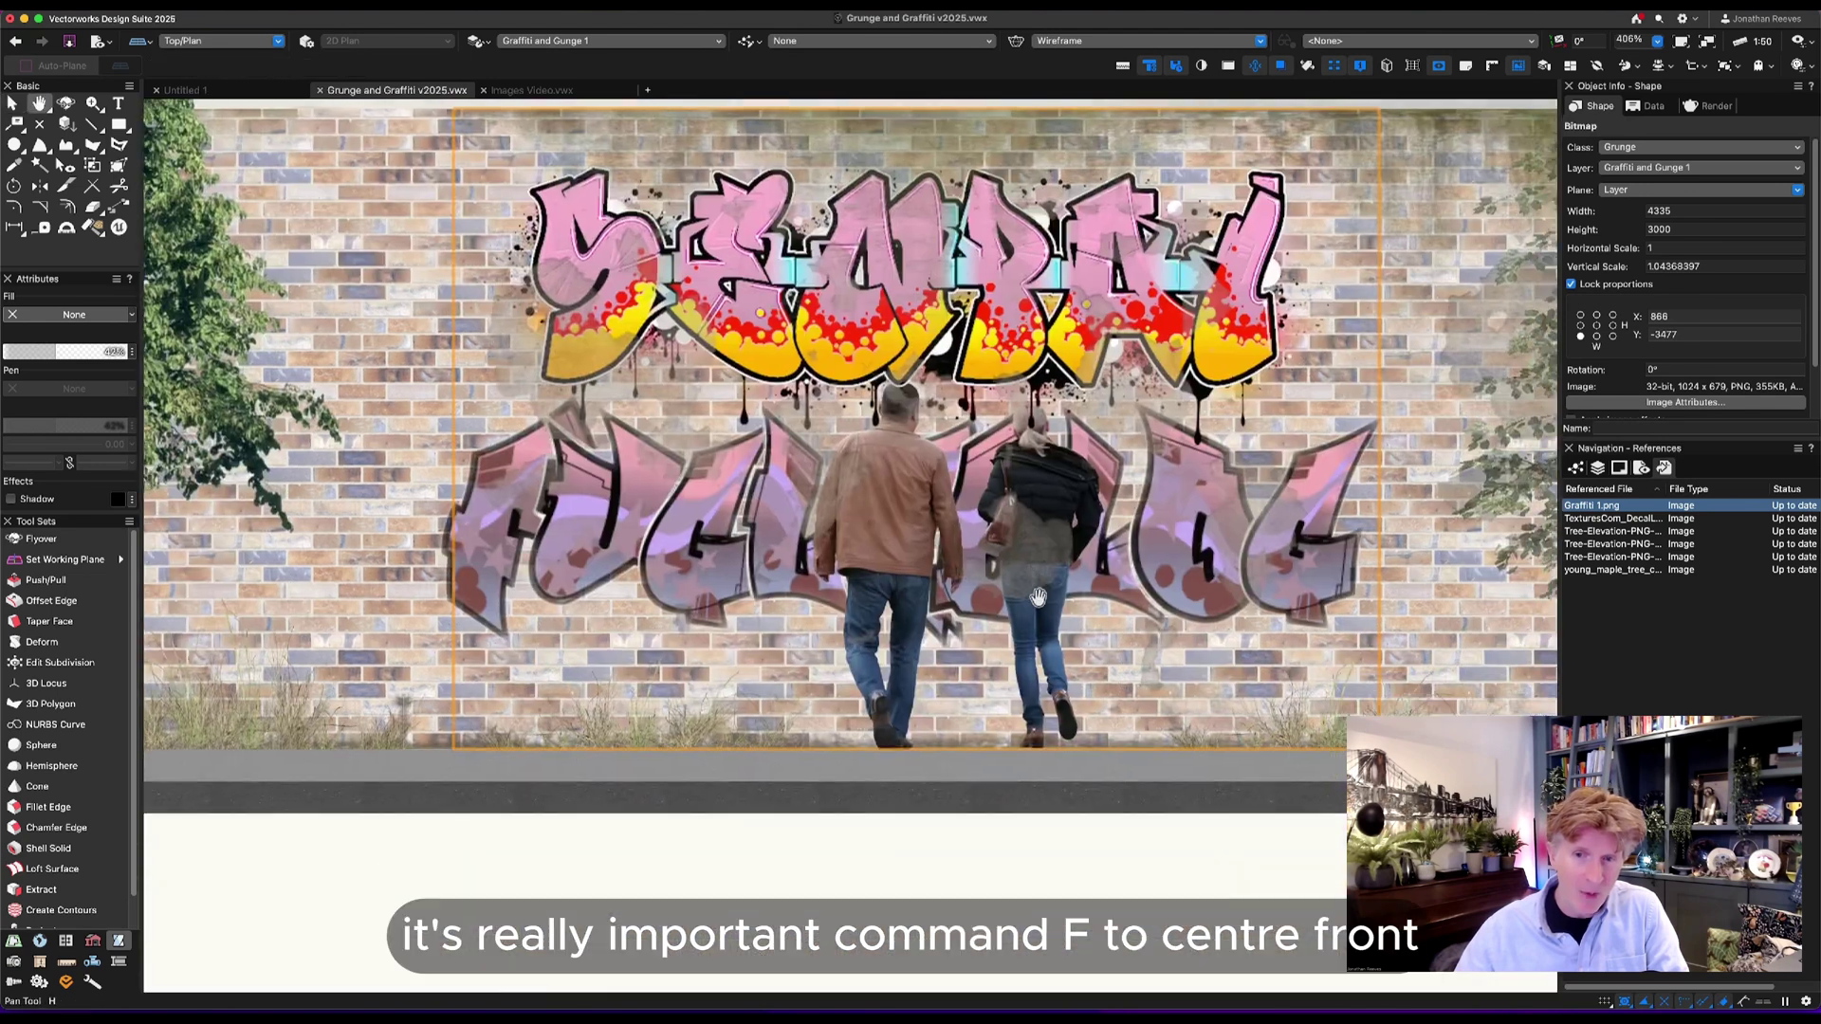
left_click(1056, 571)
left_click(1055, 571, "alt")
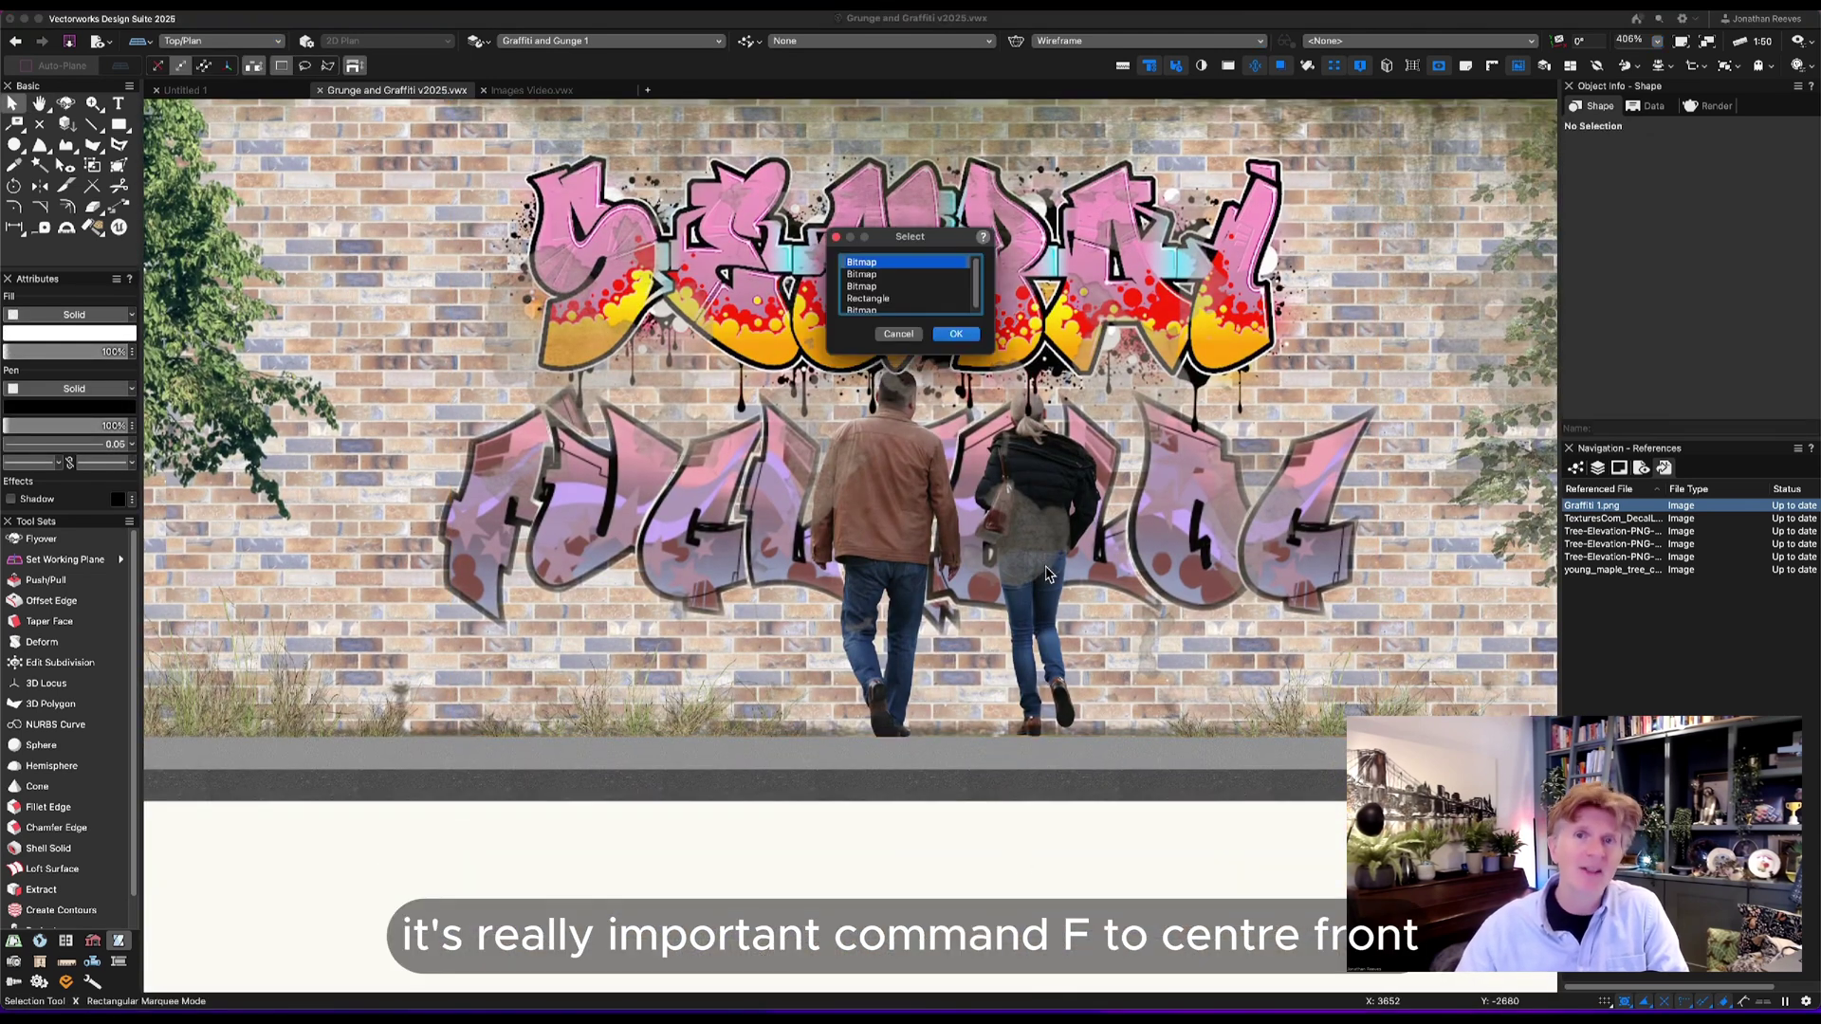
left_click(892, 274)
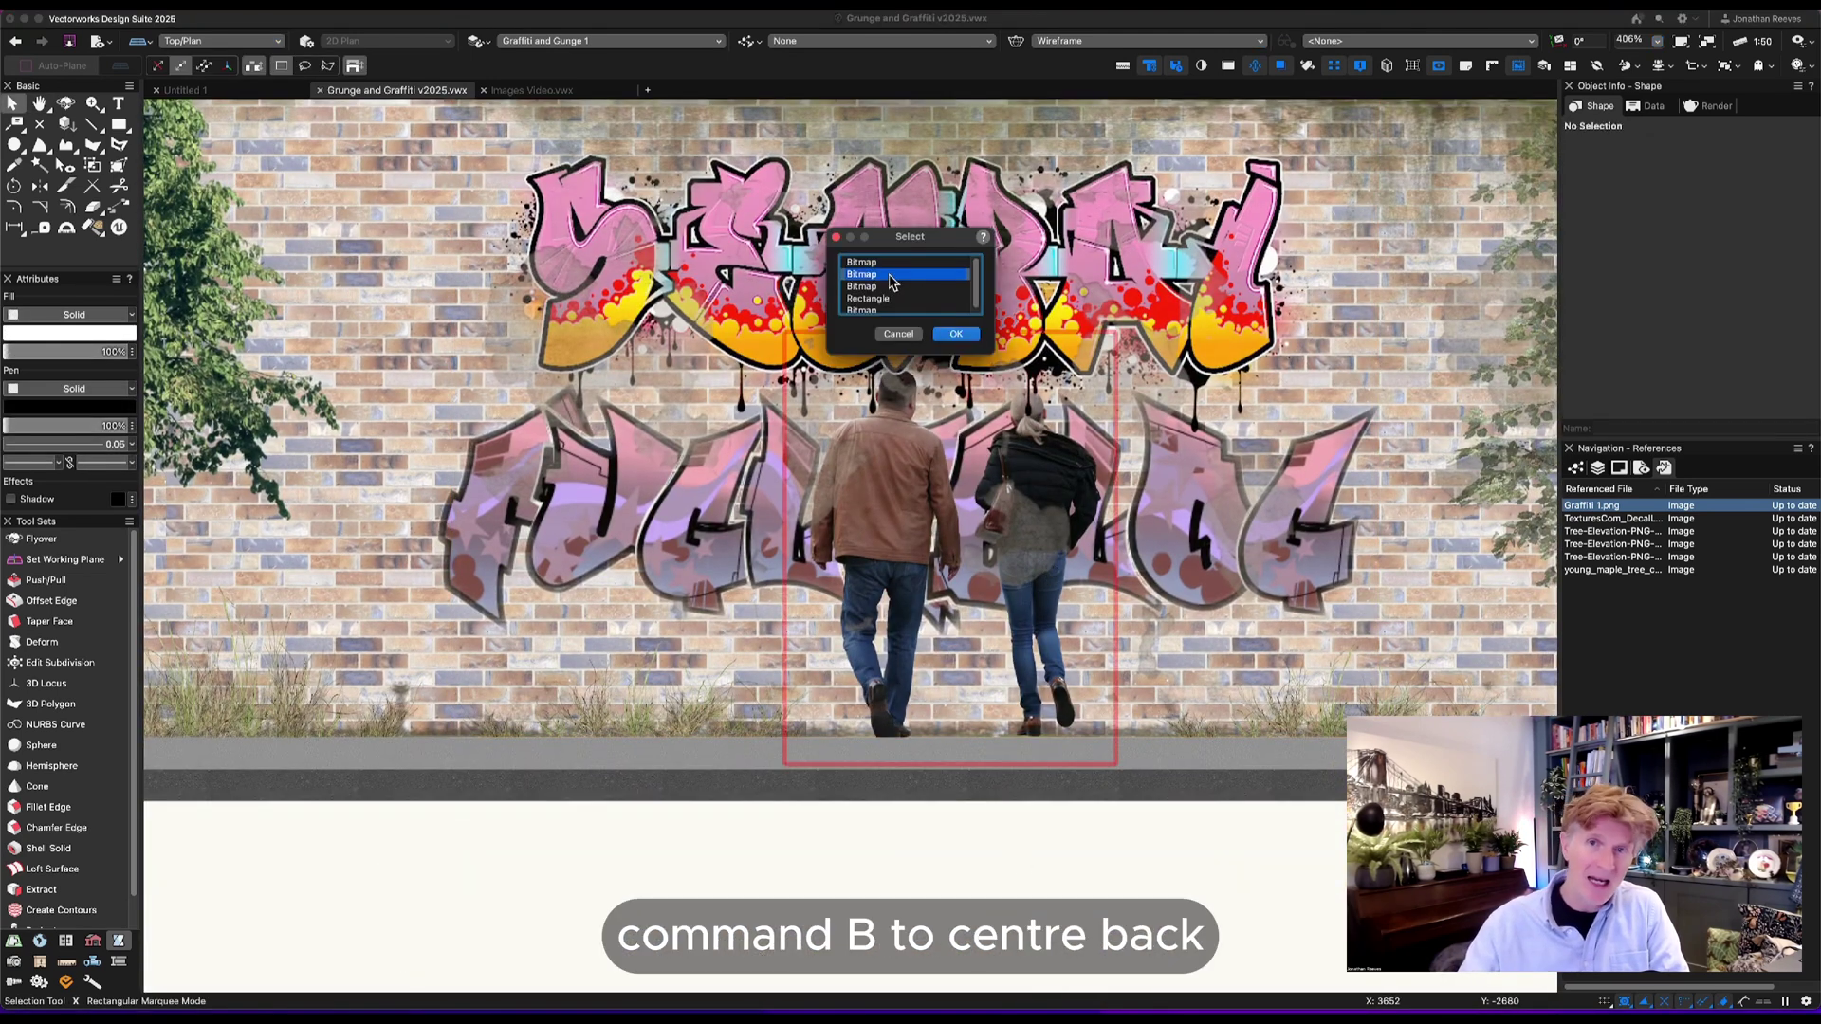
left_click(953, 335)
Check the grey ground strip below the wall, then zoom out to the full elevation.
left_click(860, 873)
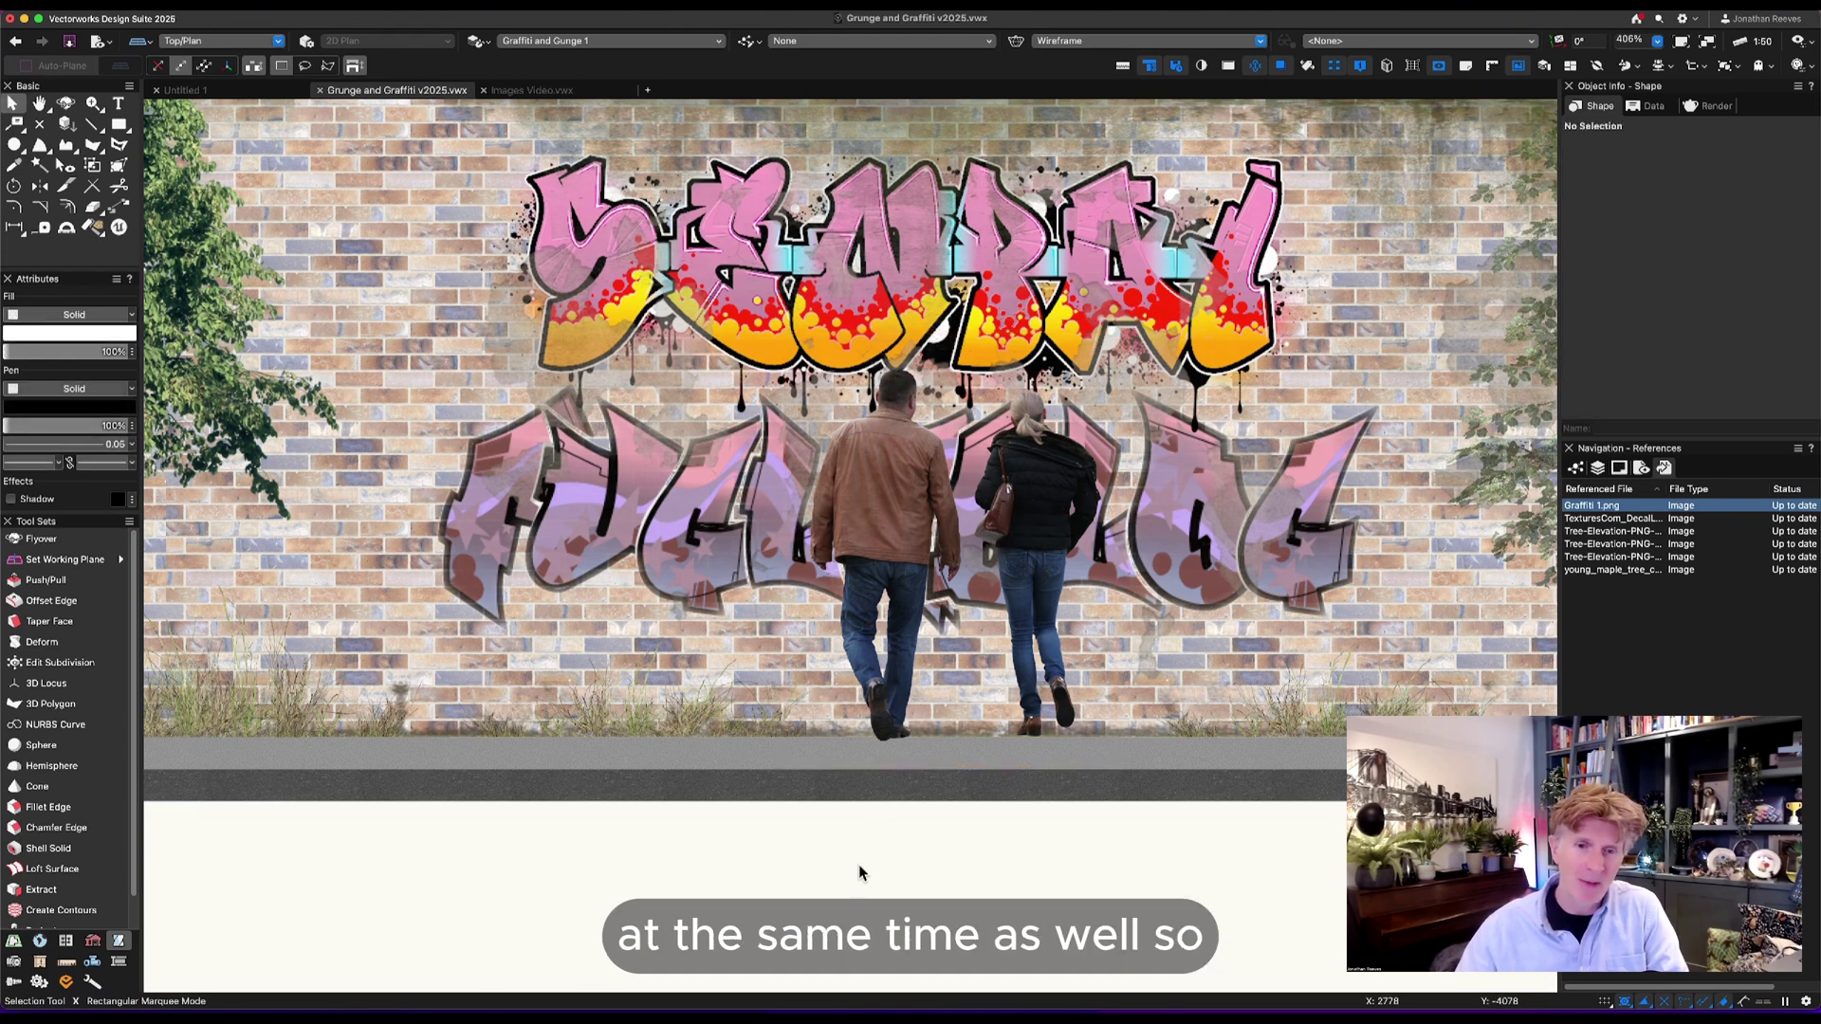
left_click(887, 751)
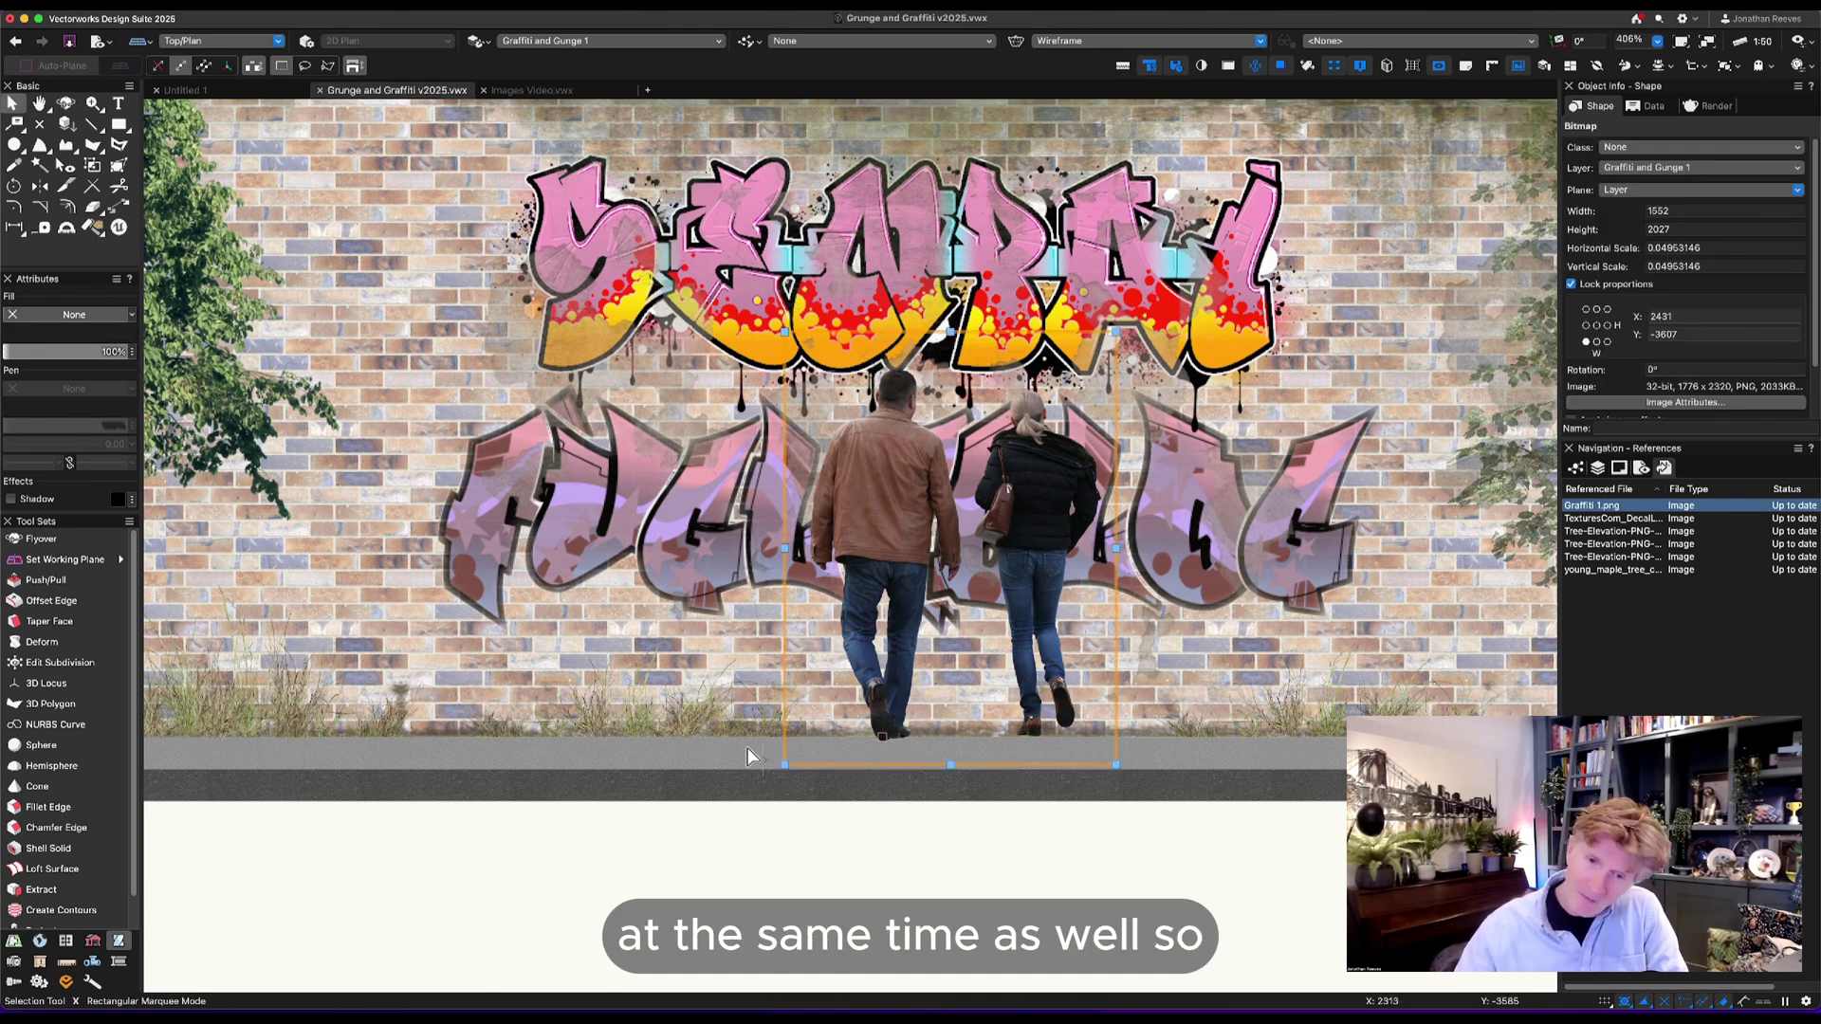
left_click(712, 844)
key("ctrl+6")
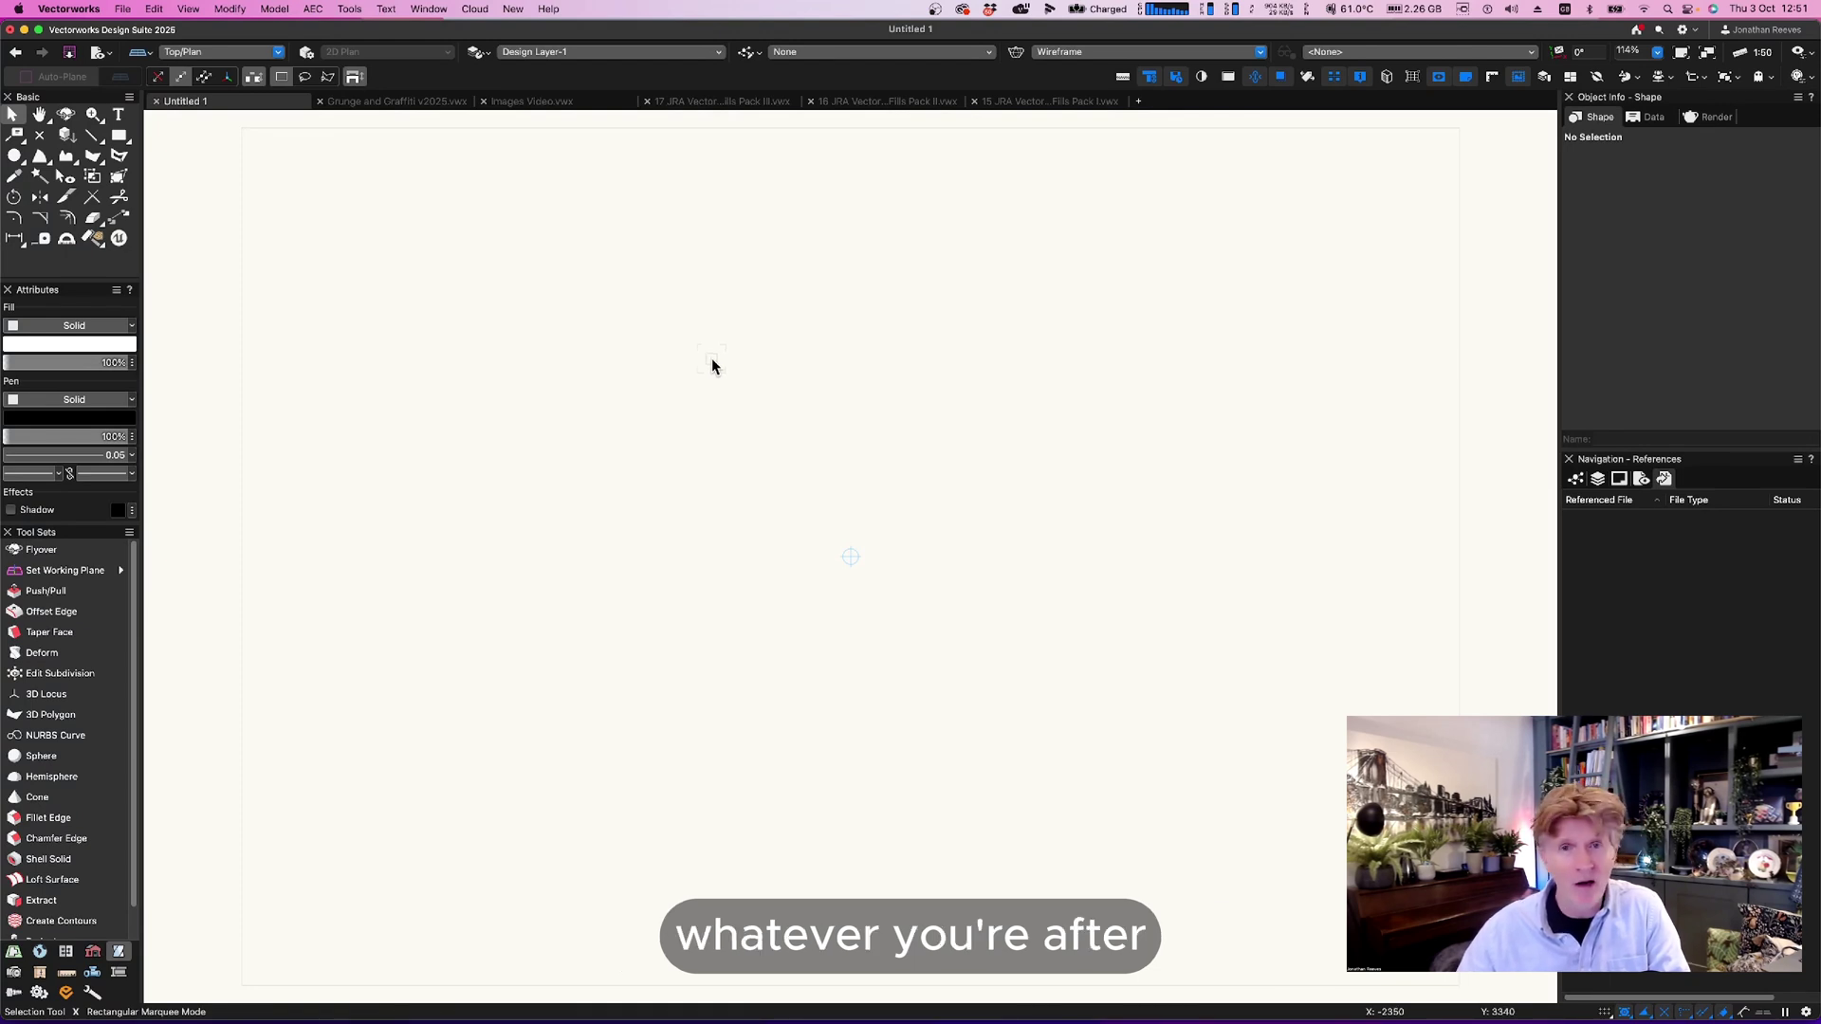
Open the JRA Image Fills Pack file from the Resource Manager.
key("ctrl+r")
left_click(408, 531)
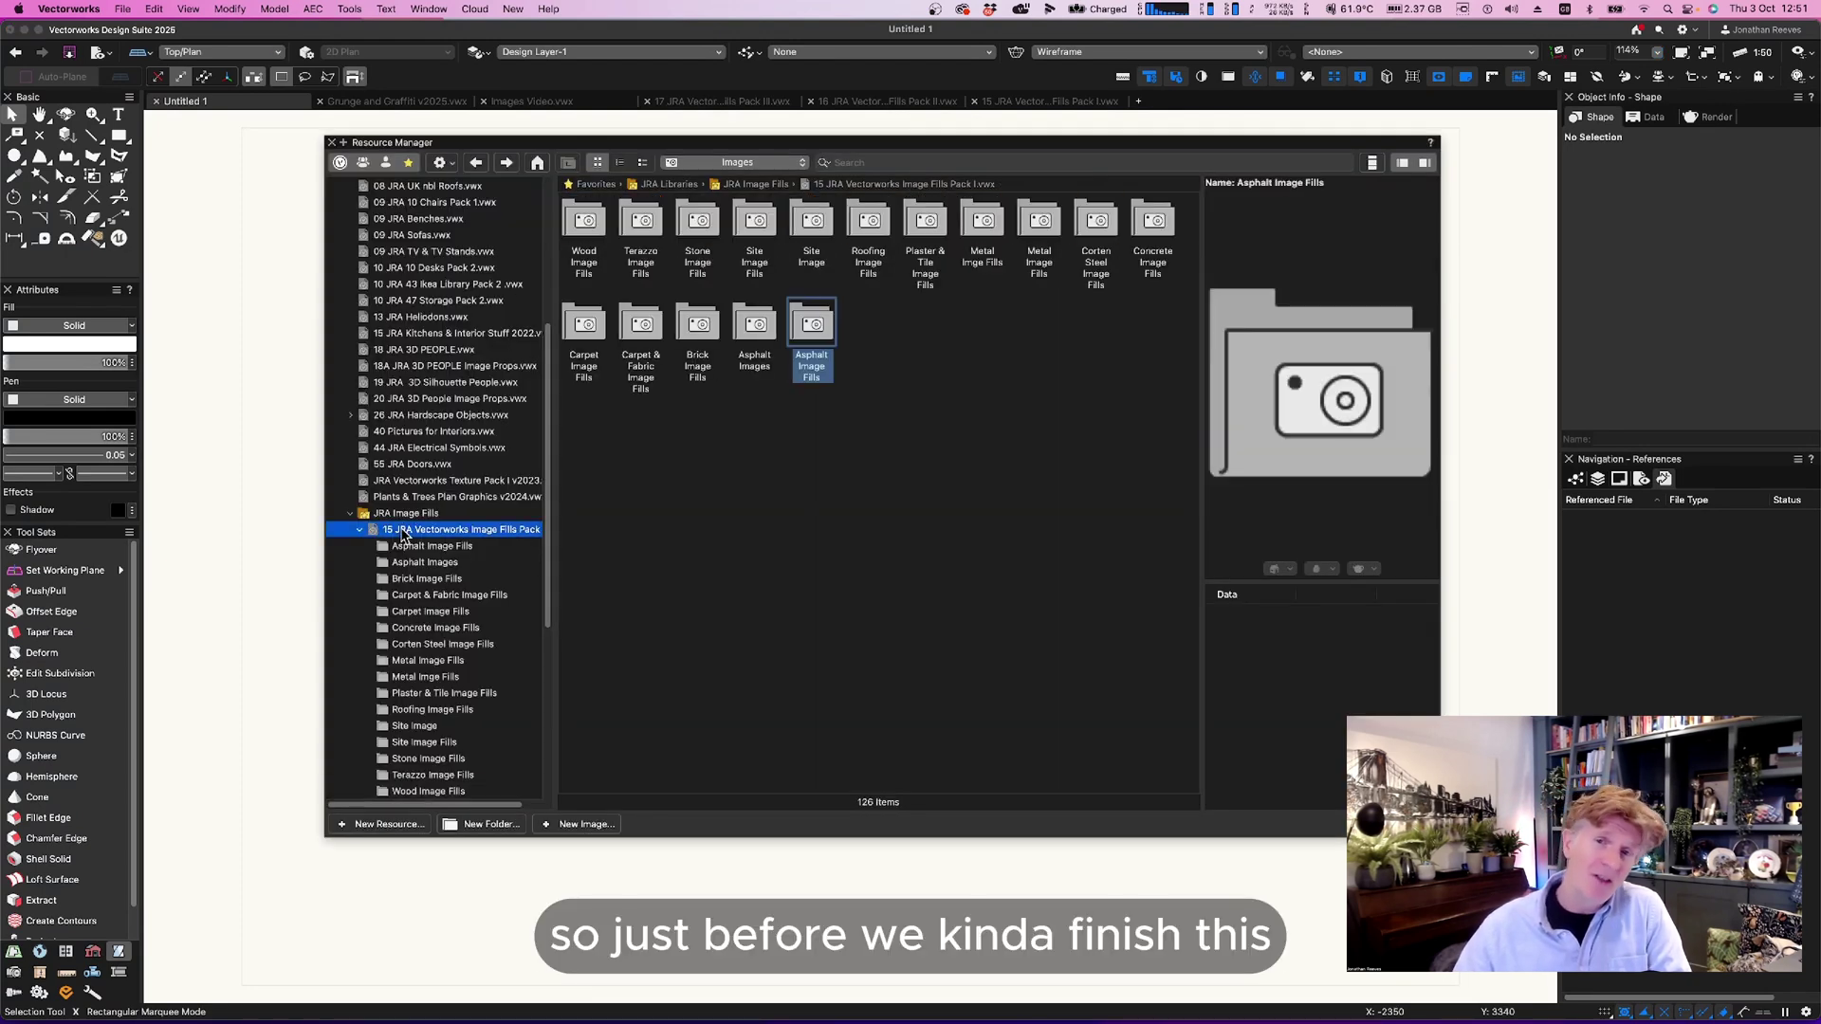
right_click(455, 532)
left_click(471, 539)
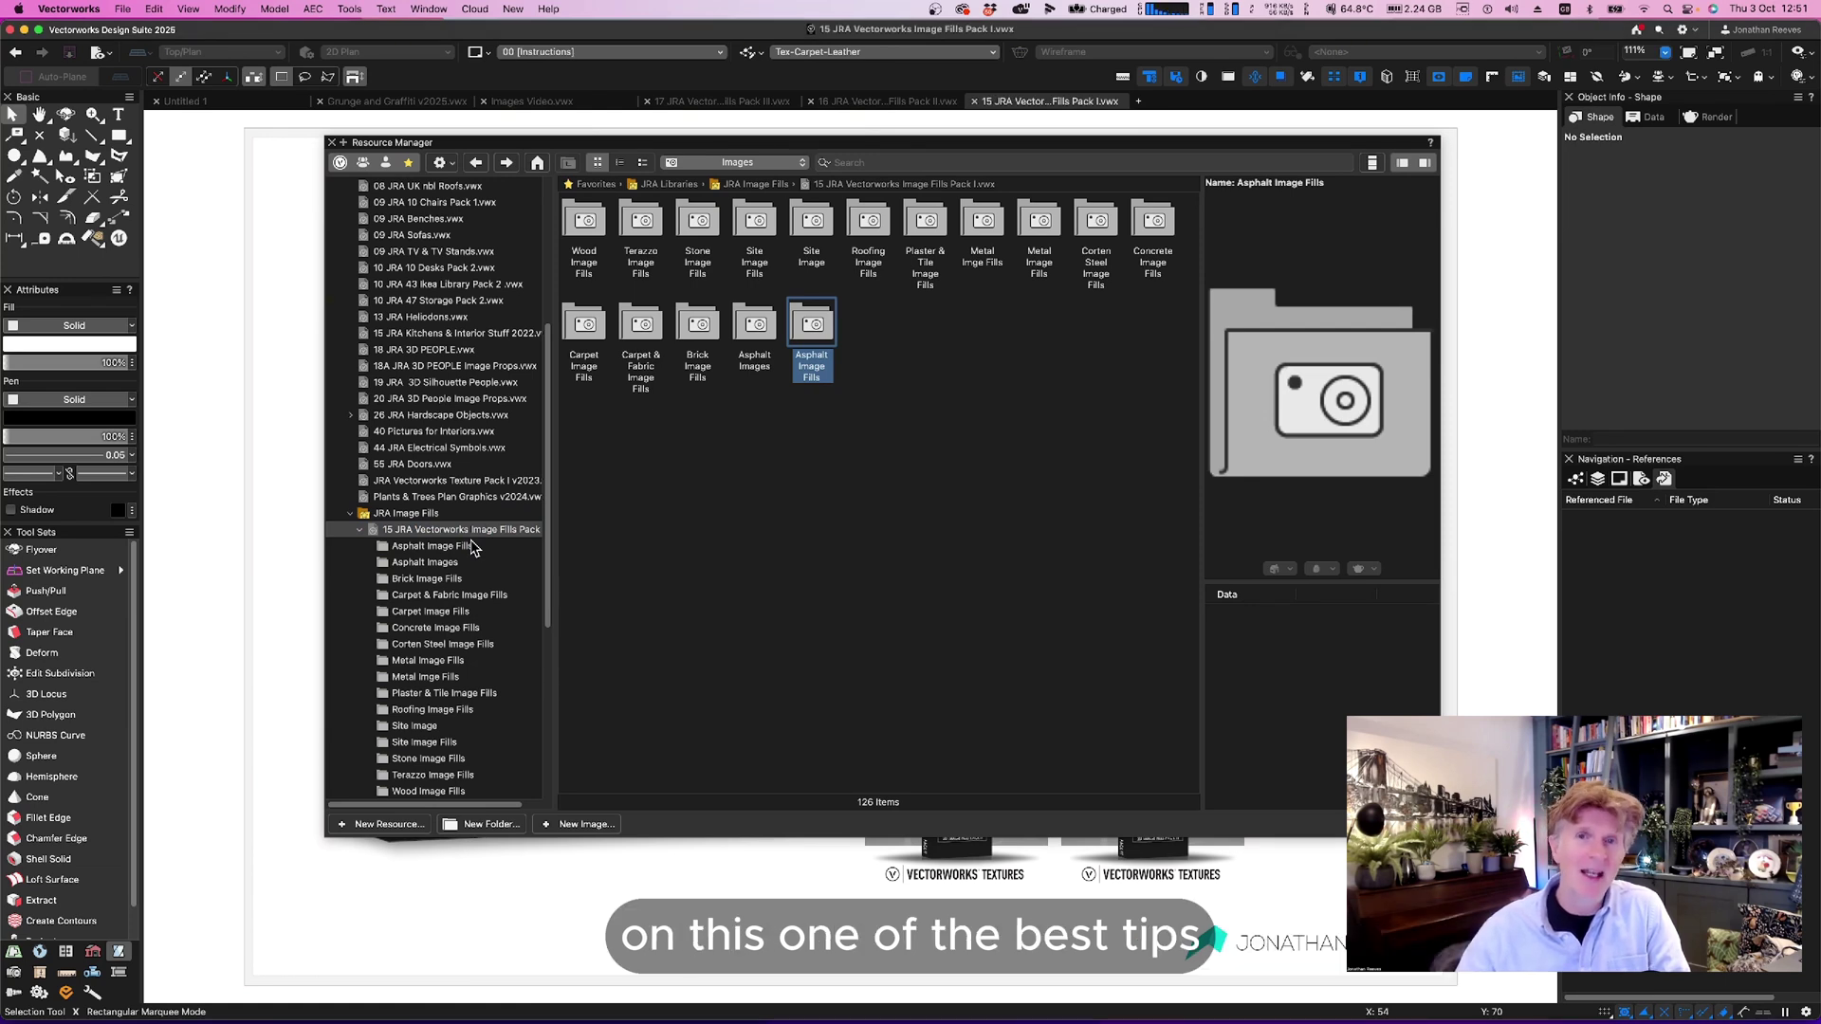
Show the fills pack's design layers and pan across its texture swatch sheet.
left_click(1597, 479)
left_click(1620, 566)
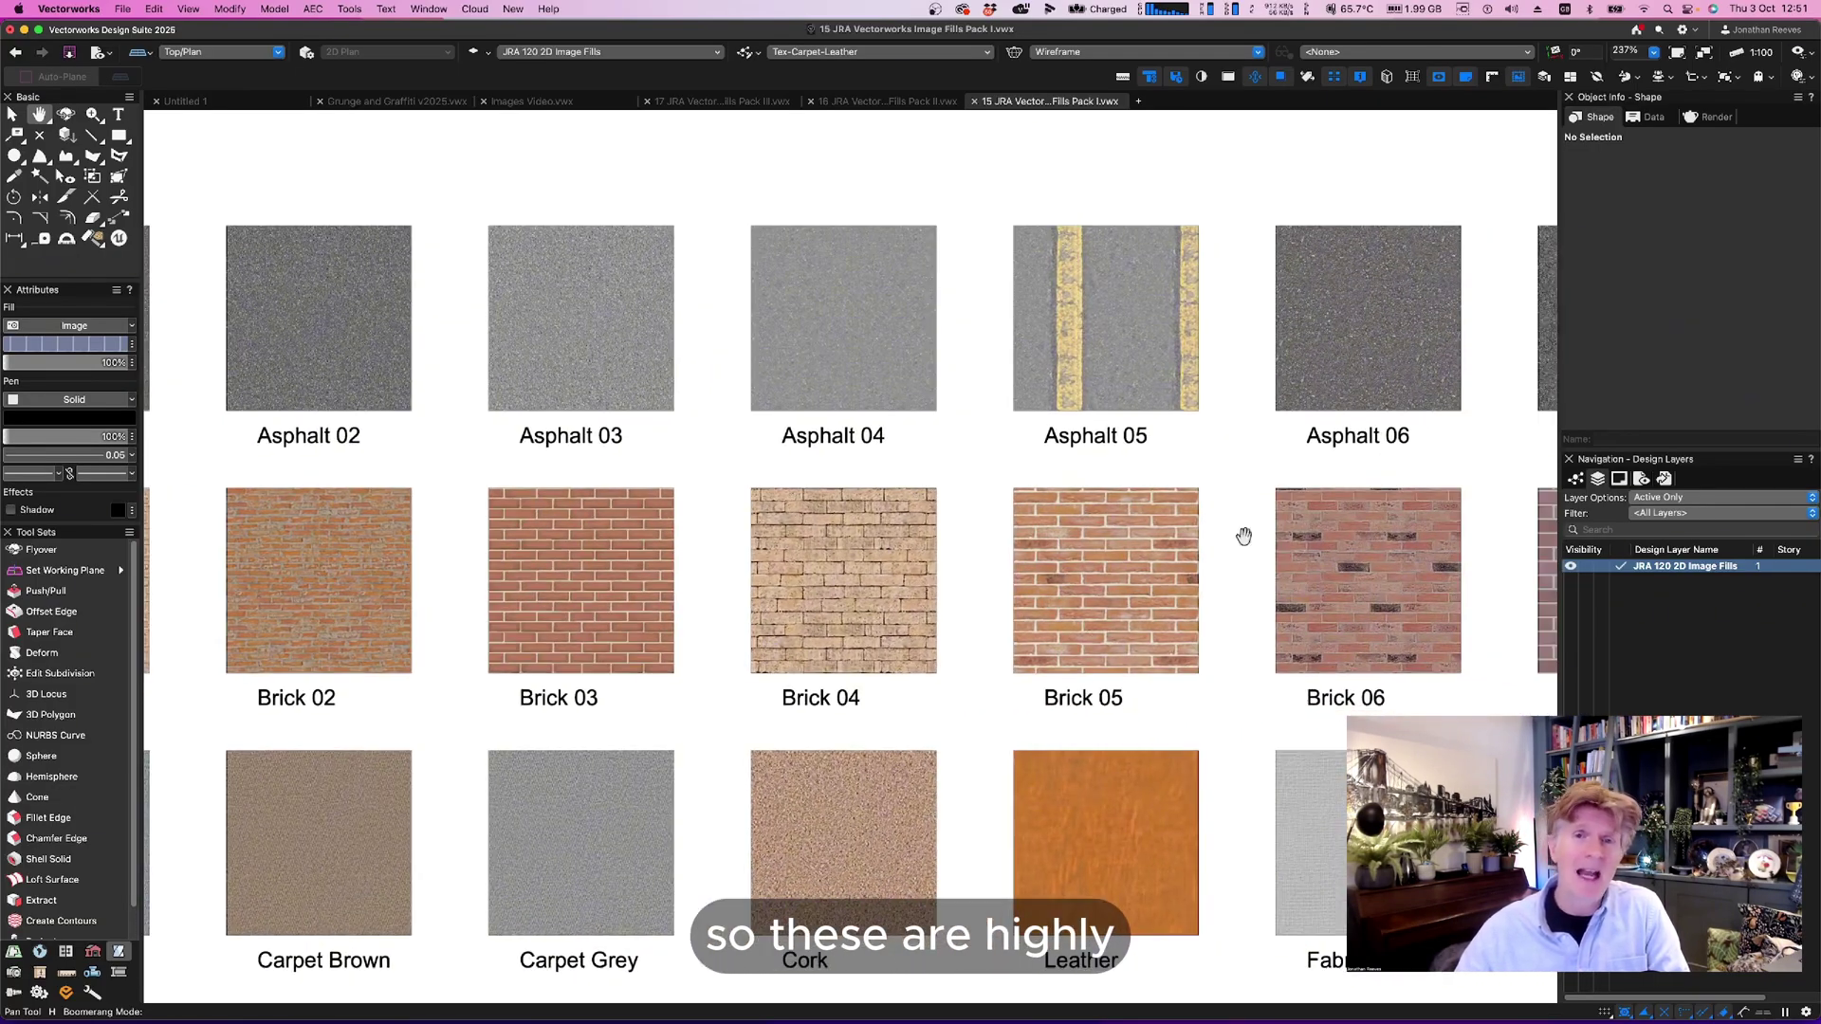
scroll(1261, 519, "right", 2)
scroll(1261, 519, "right", 10)
scroll(833, 512, "right", 1)
scroll(1321, 520, "right", 5)
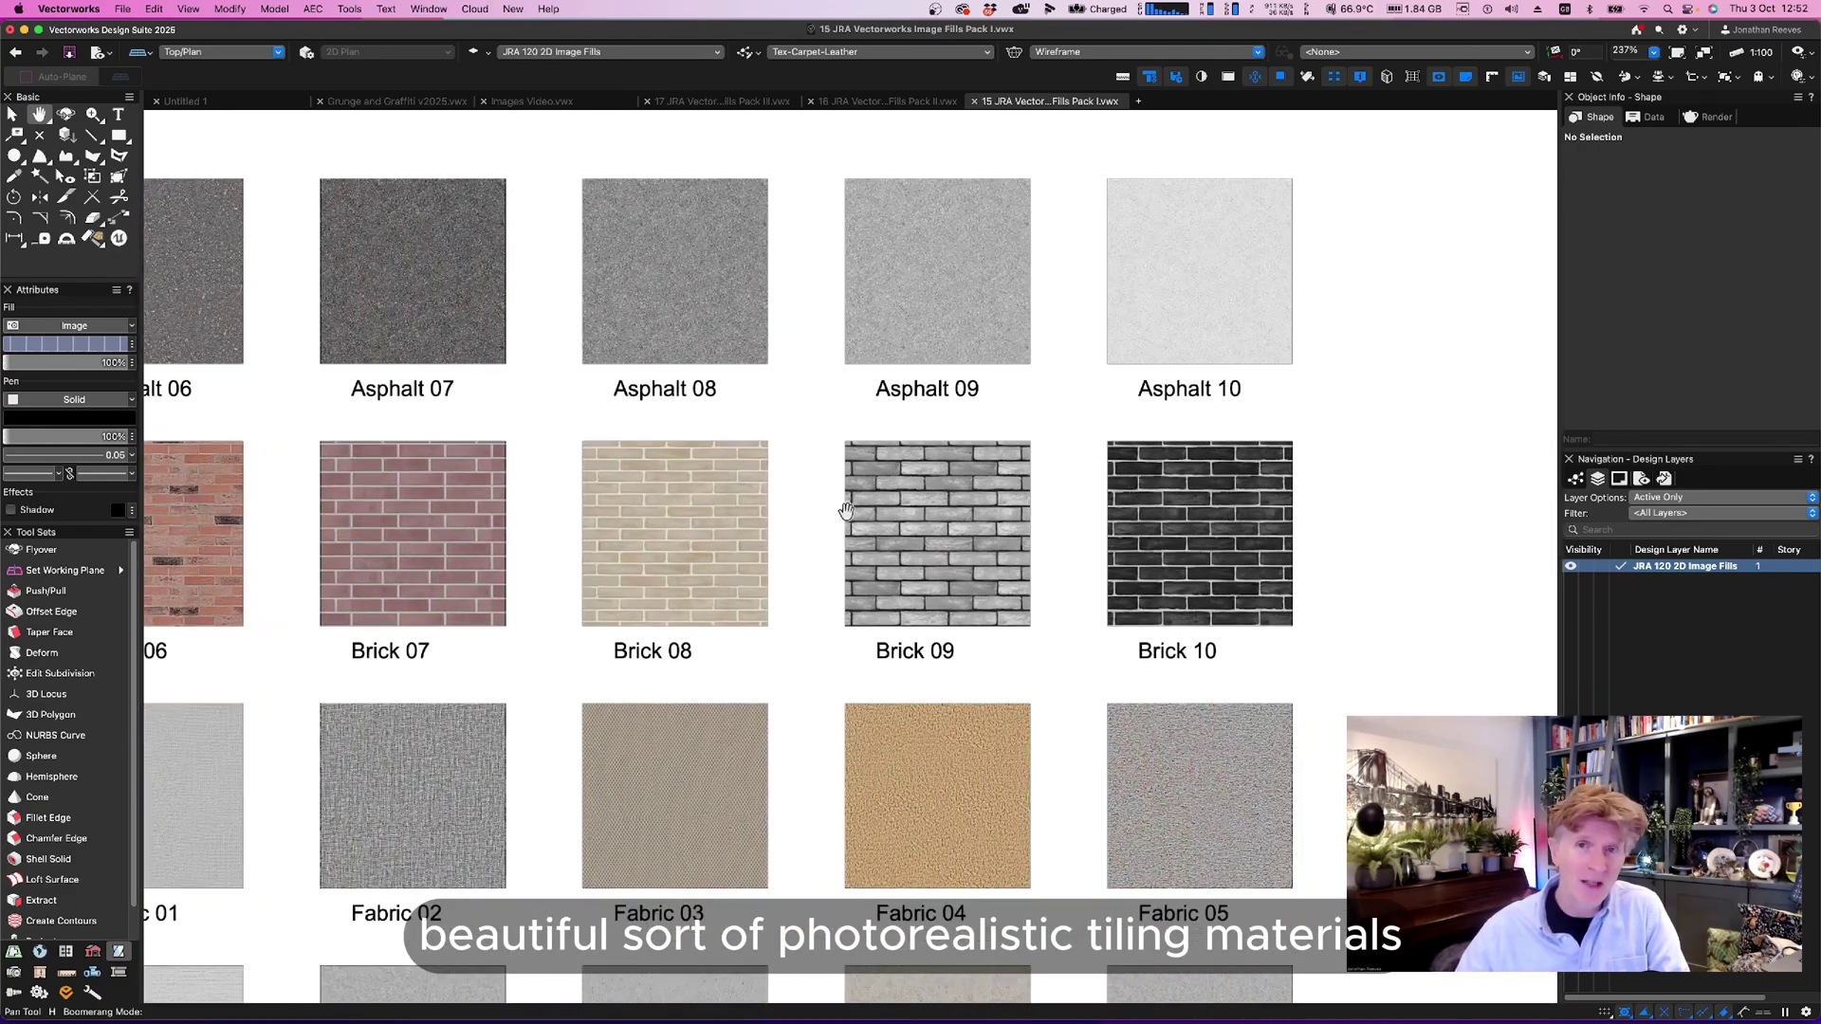
scroll(857, 512, "left", 8)
scroll(858, 512, "down", 3)
scroll(977, 545, "left", 6)
scroll(977, 545, "down", 2)
scroll(949, 536, "left", 2)
scroll(806, 541, "left", 3)
scroll(806, 541, "down", 2)
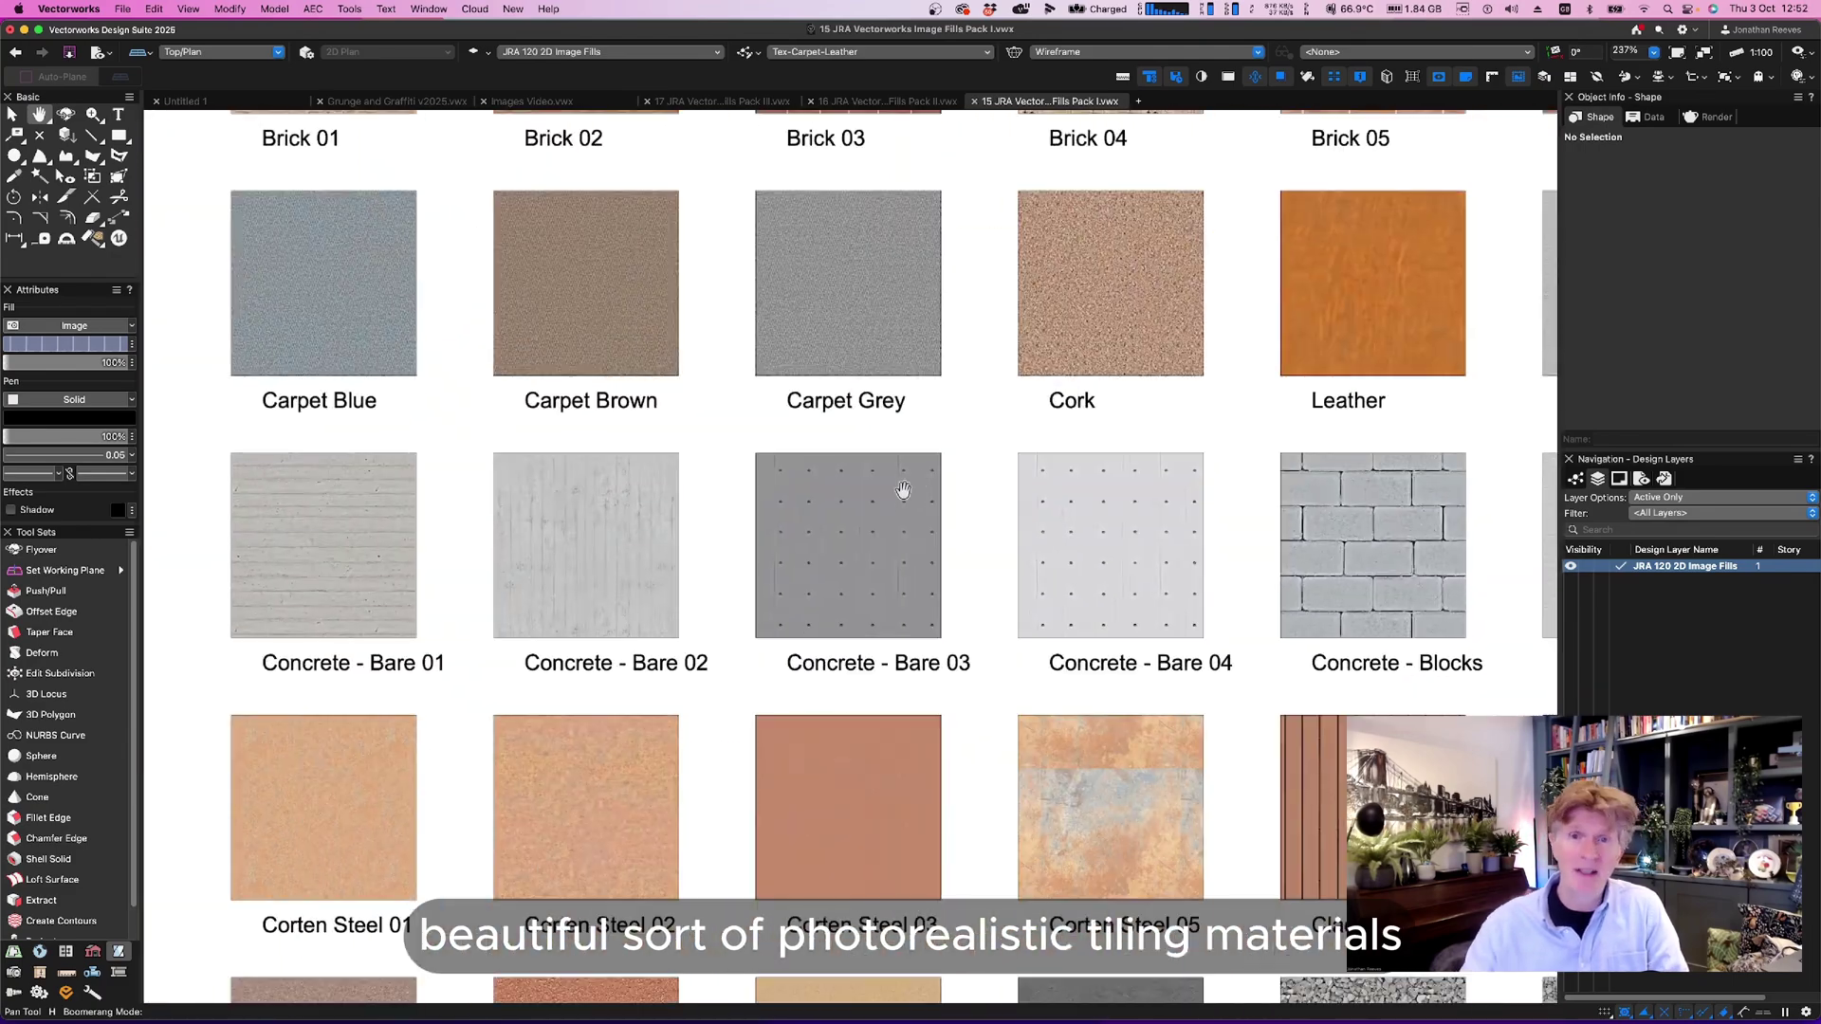
scroll(876, 529, "down", 3)
Select the Concrete - Bare 01, Concrete - Bare 02, Brick 06 and one lower texture tile.
key("x")
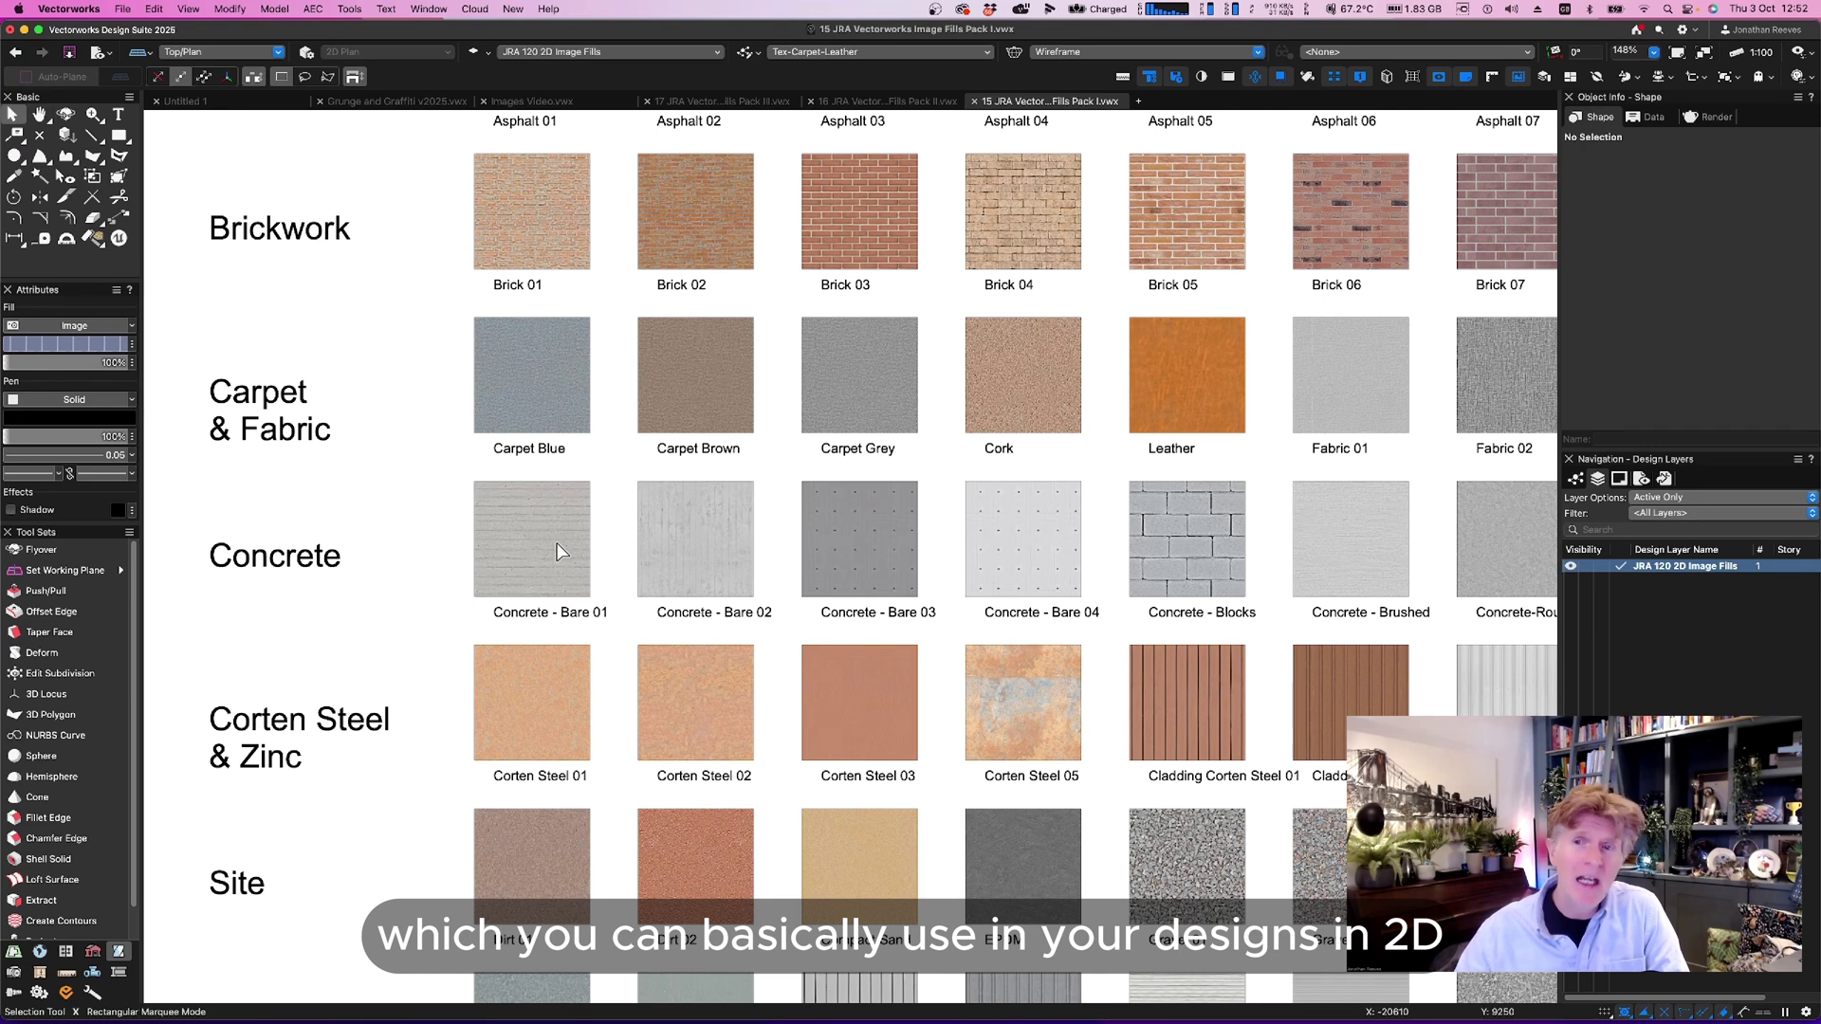
left_click(493, 541)
left_click(698, 550, "shift")
left_click(1290, 237, "shift")
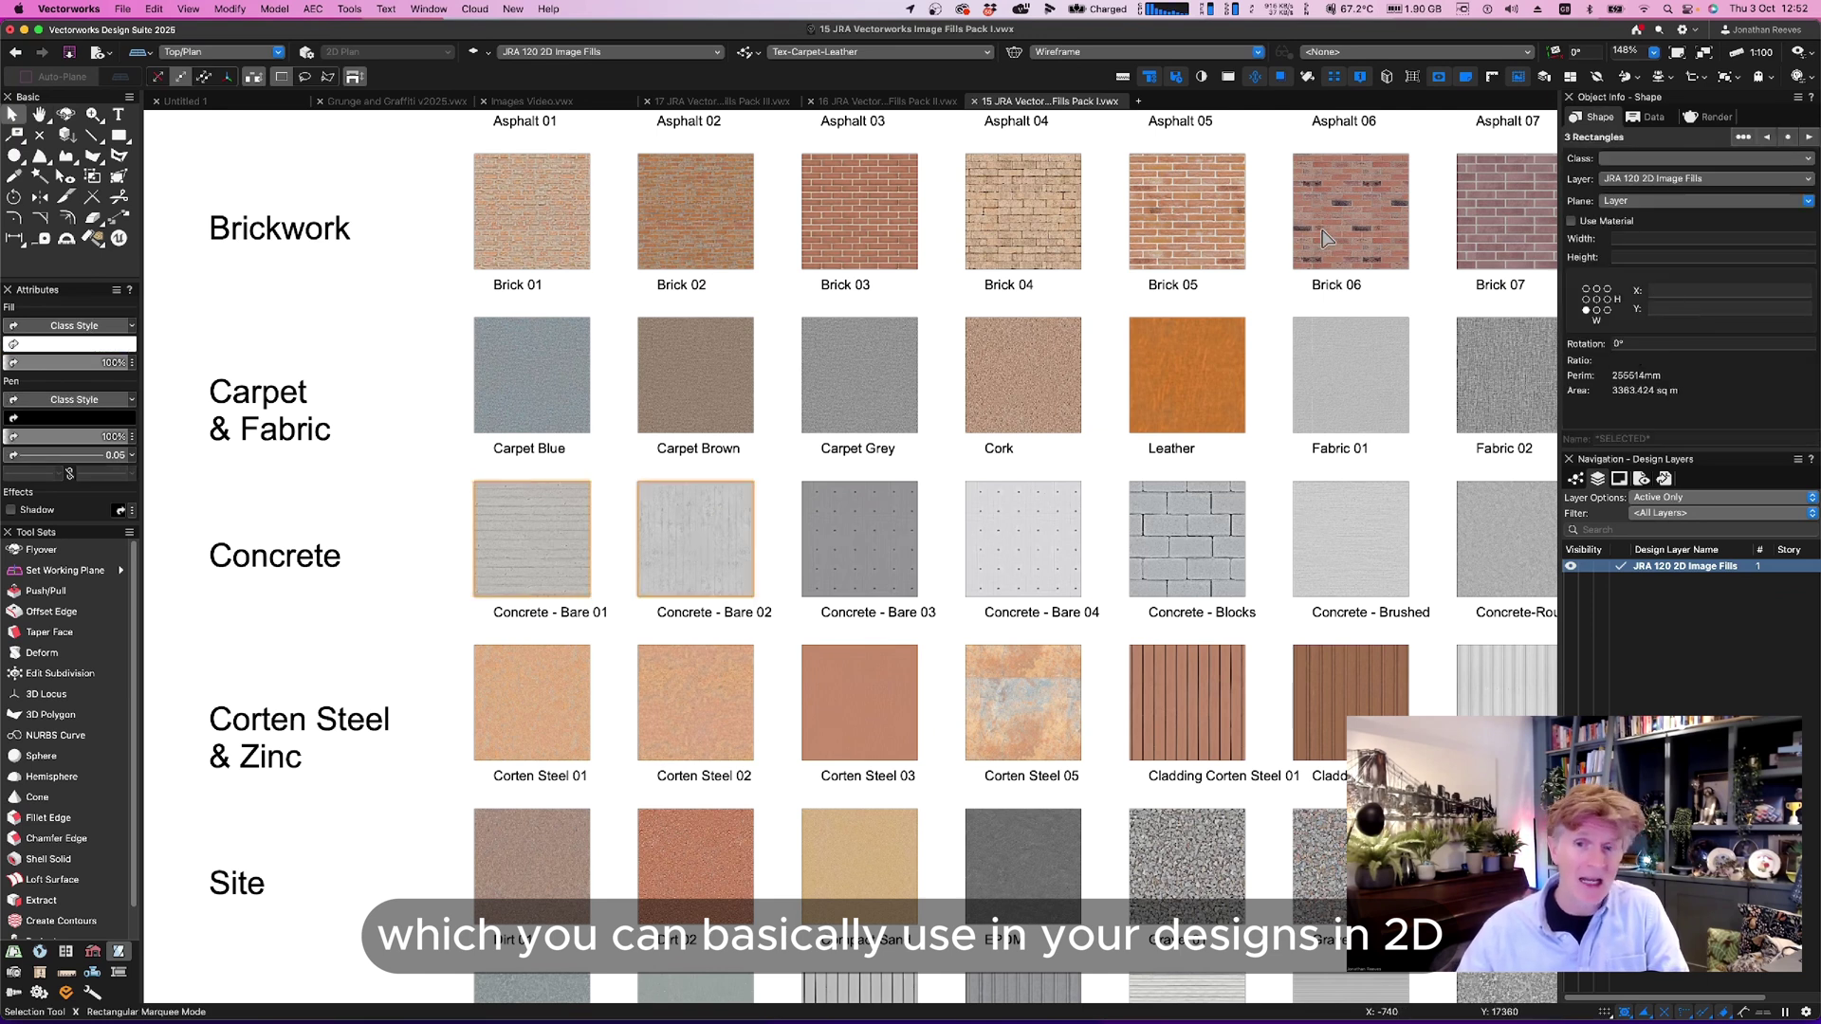
left_click(998, 988, "shift")
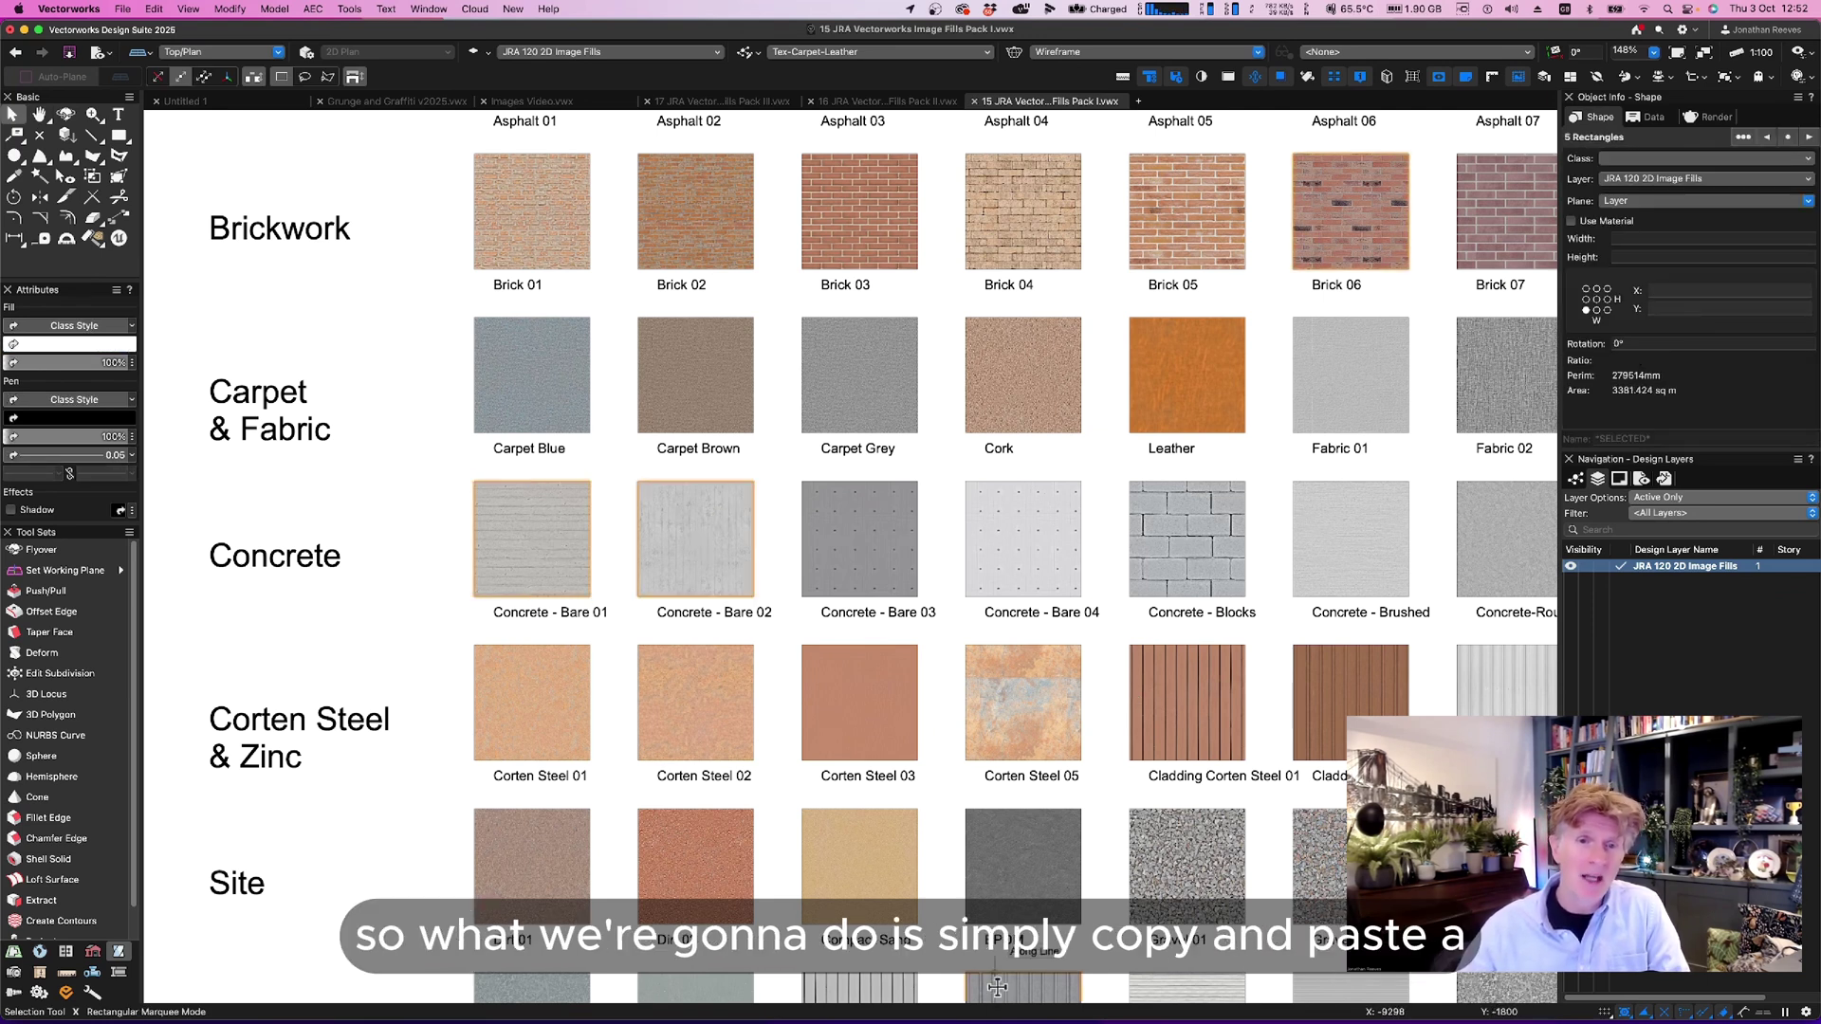
Paste the chosen texture tiles into Untitled 1 and delete the large background rectangle.
left_click(301, 102)
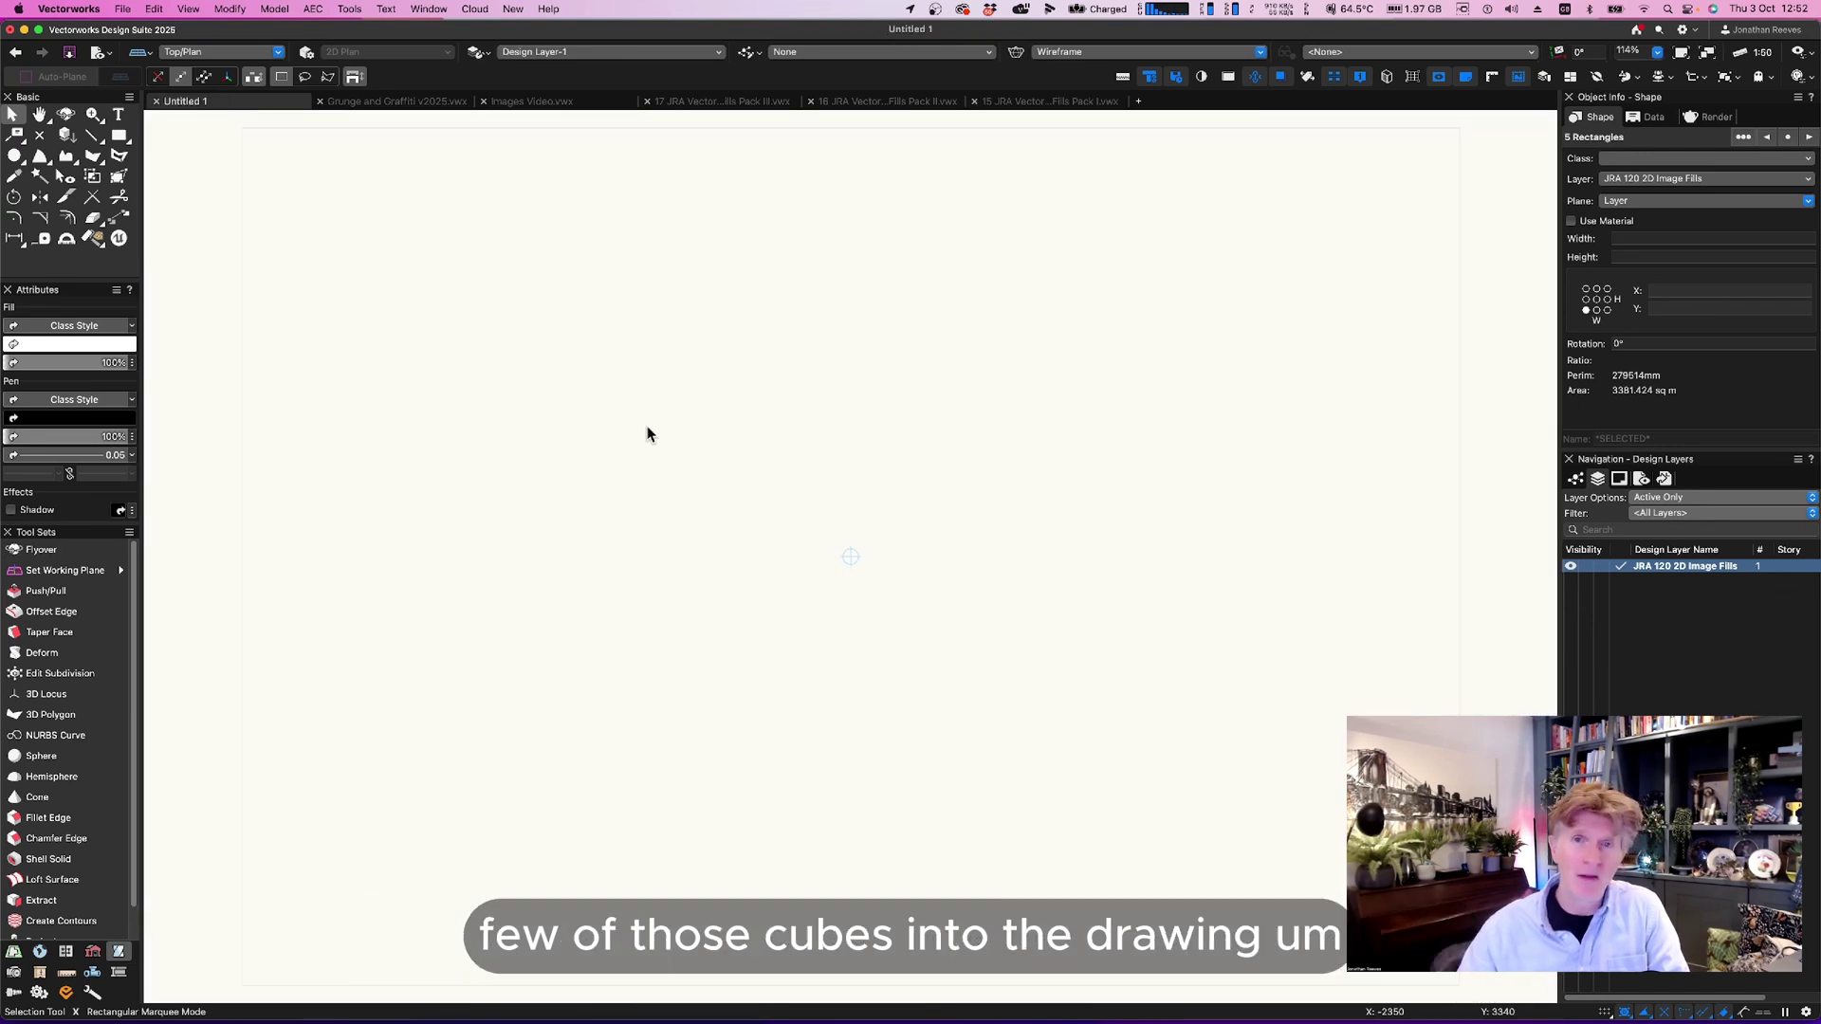
key("ctrl+v")
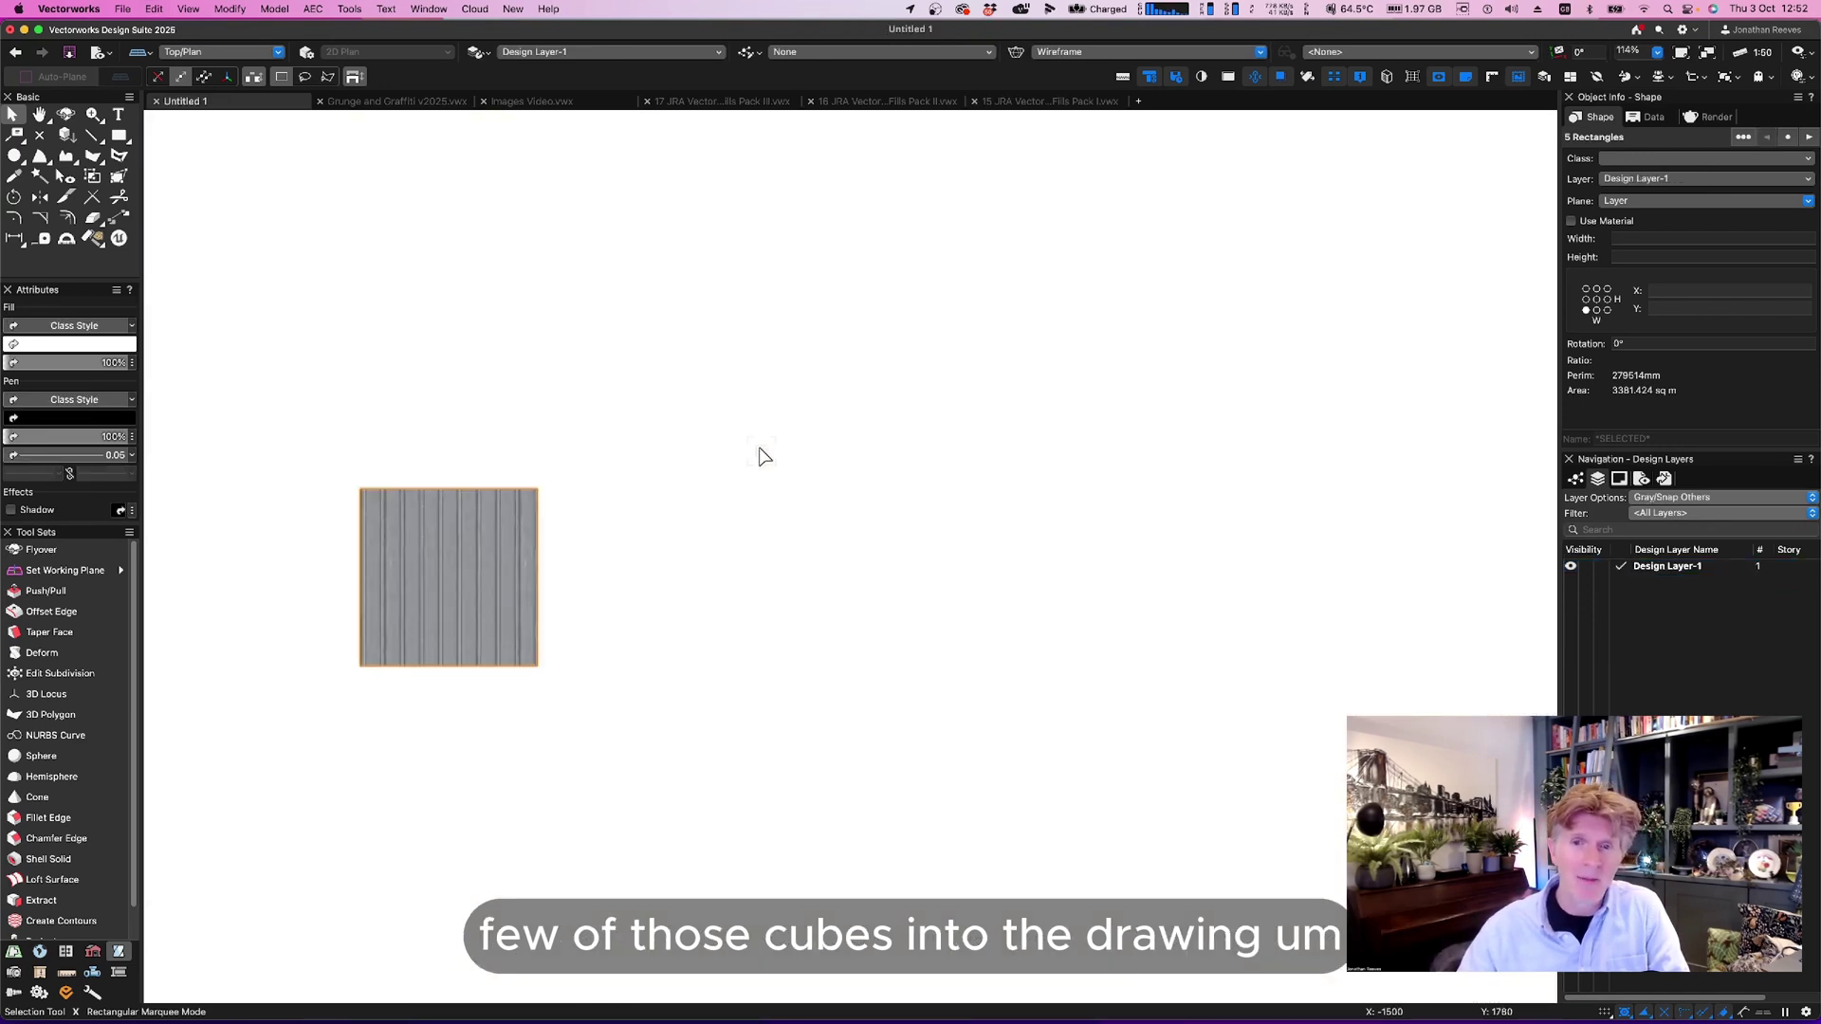
key("ctrl+6")
left_click(1118, 423)
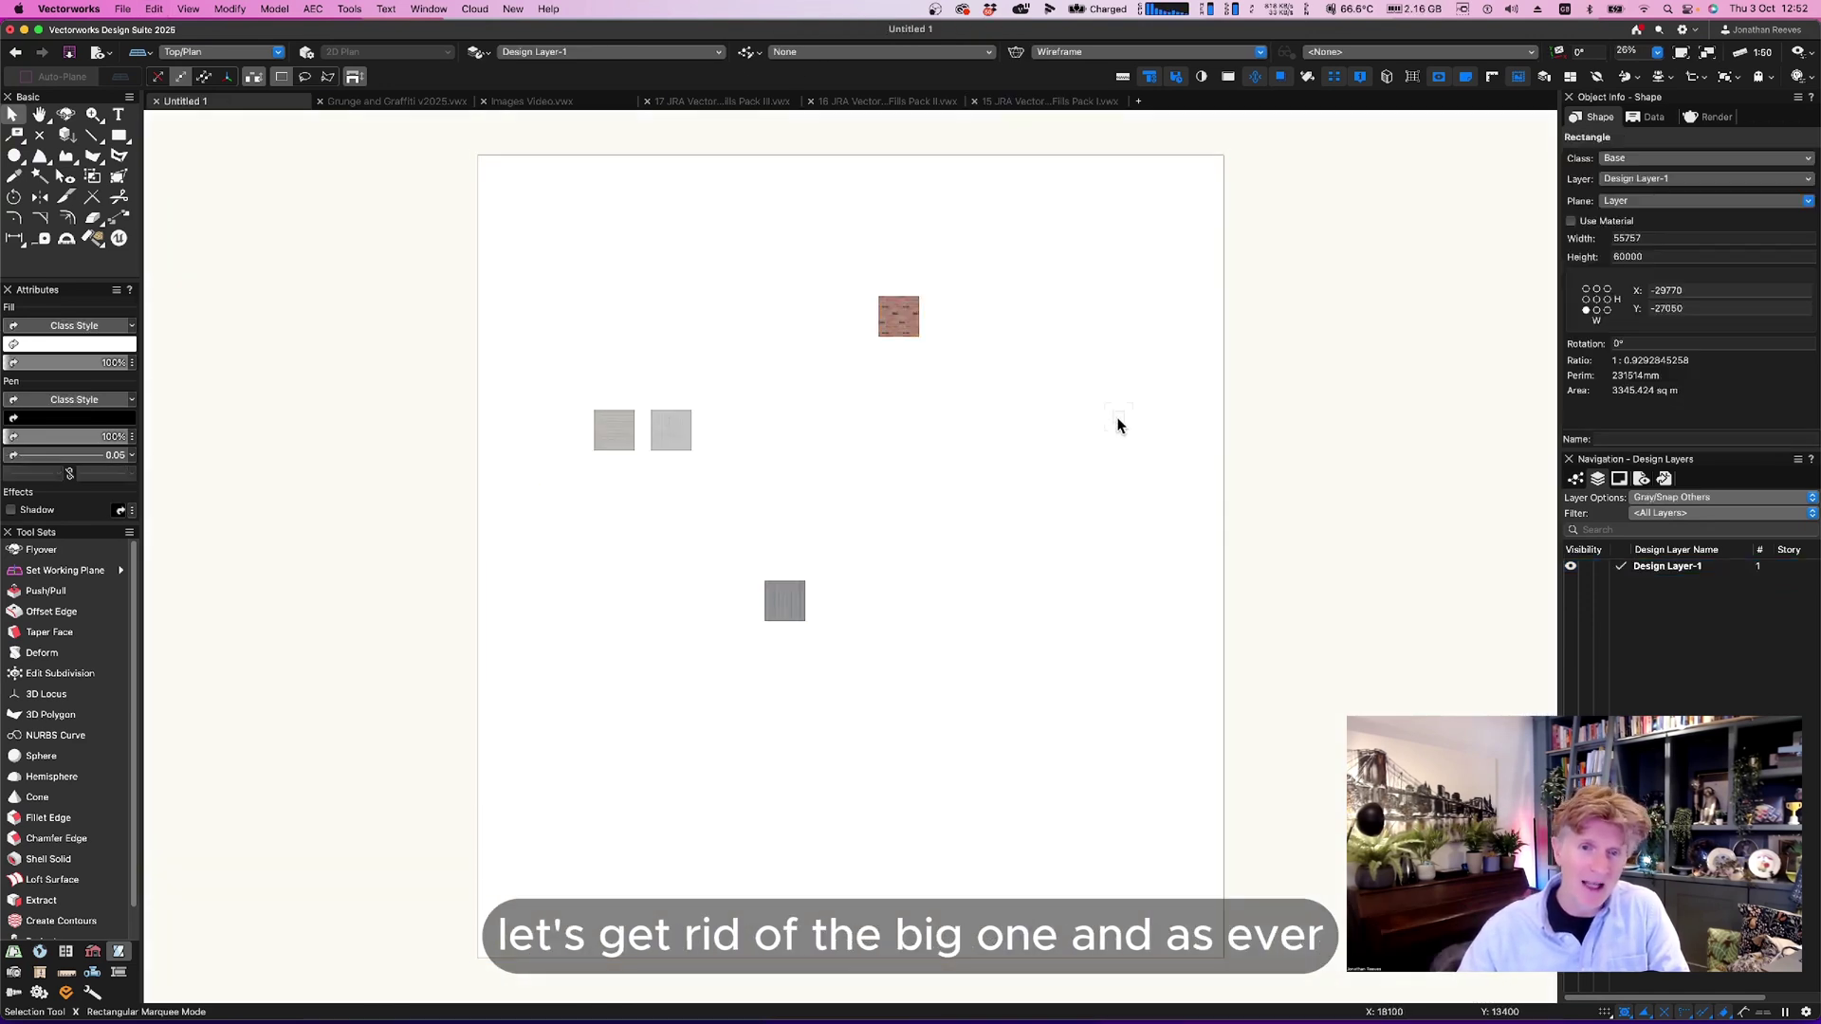
key("Delete")
Arrange the remaining tiles in an evenly spaced row moved up onto the page.
key("ctrl+a")
key("ctrl+6")
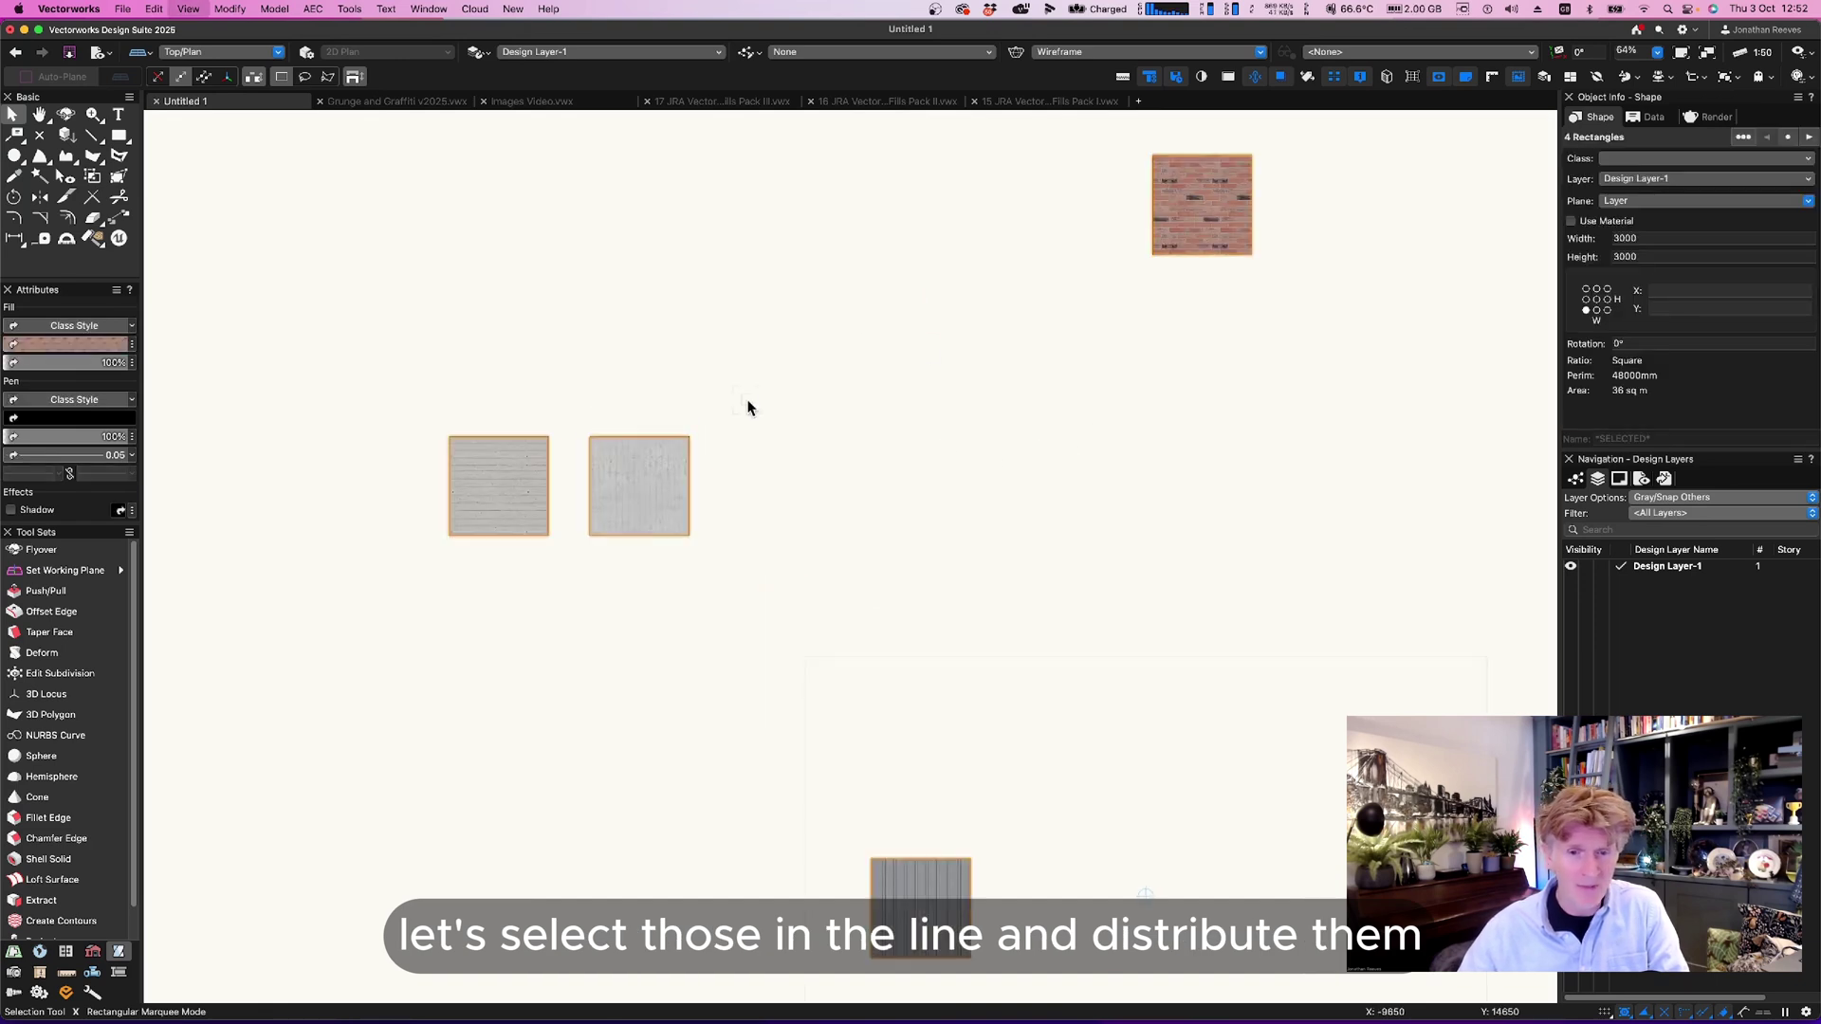
key("ctrl+equal")
key("Escape")
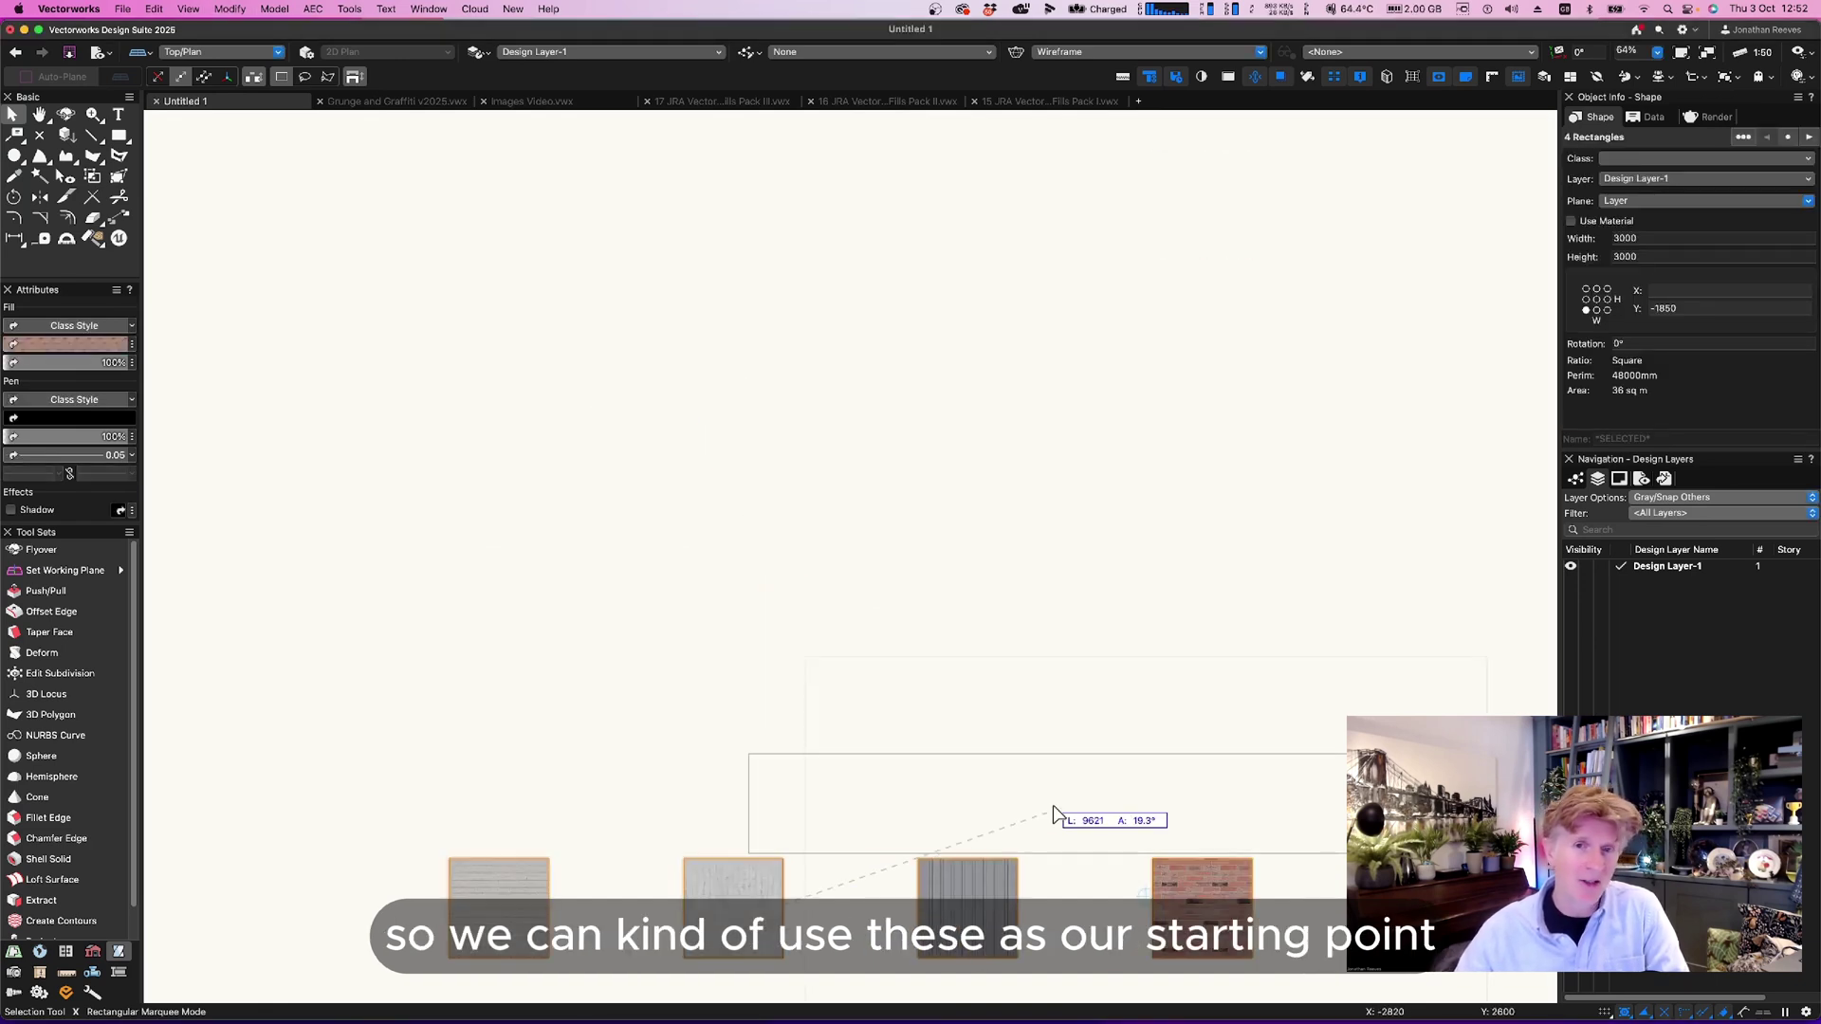
left_click_drag(755, 915, 1147, 756)
key("ctrl+4")
left_click(936, 622)
Draw an 8000 by 3000 rectangle below the texture swatches.
key("p")
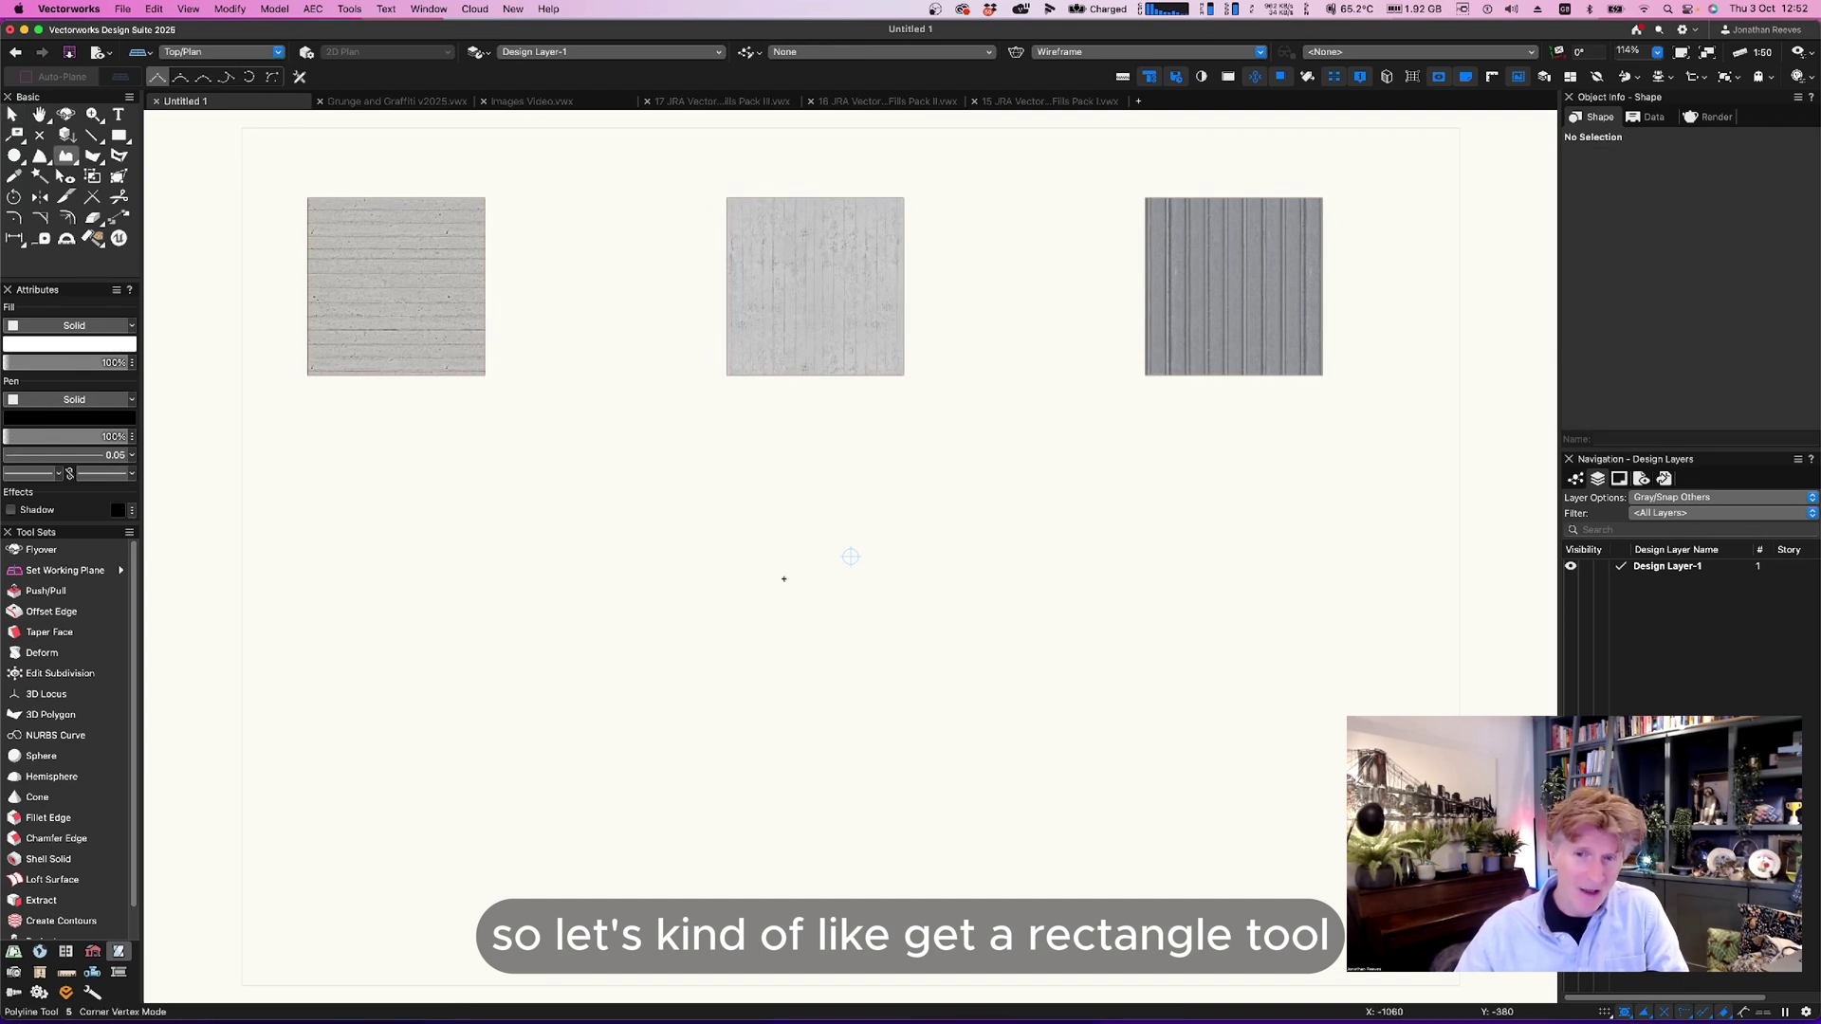
left_click(837, 558)
key("Escape")
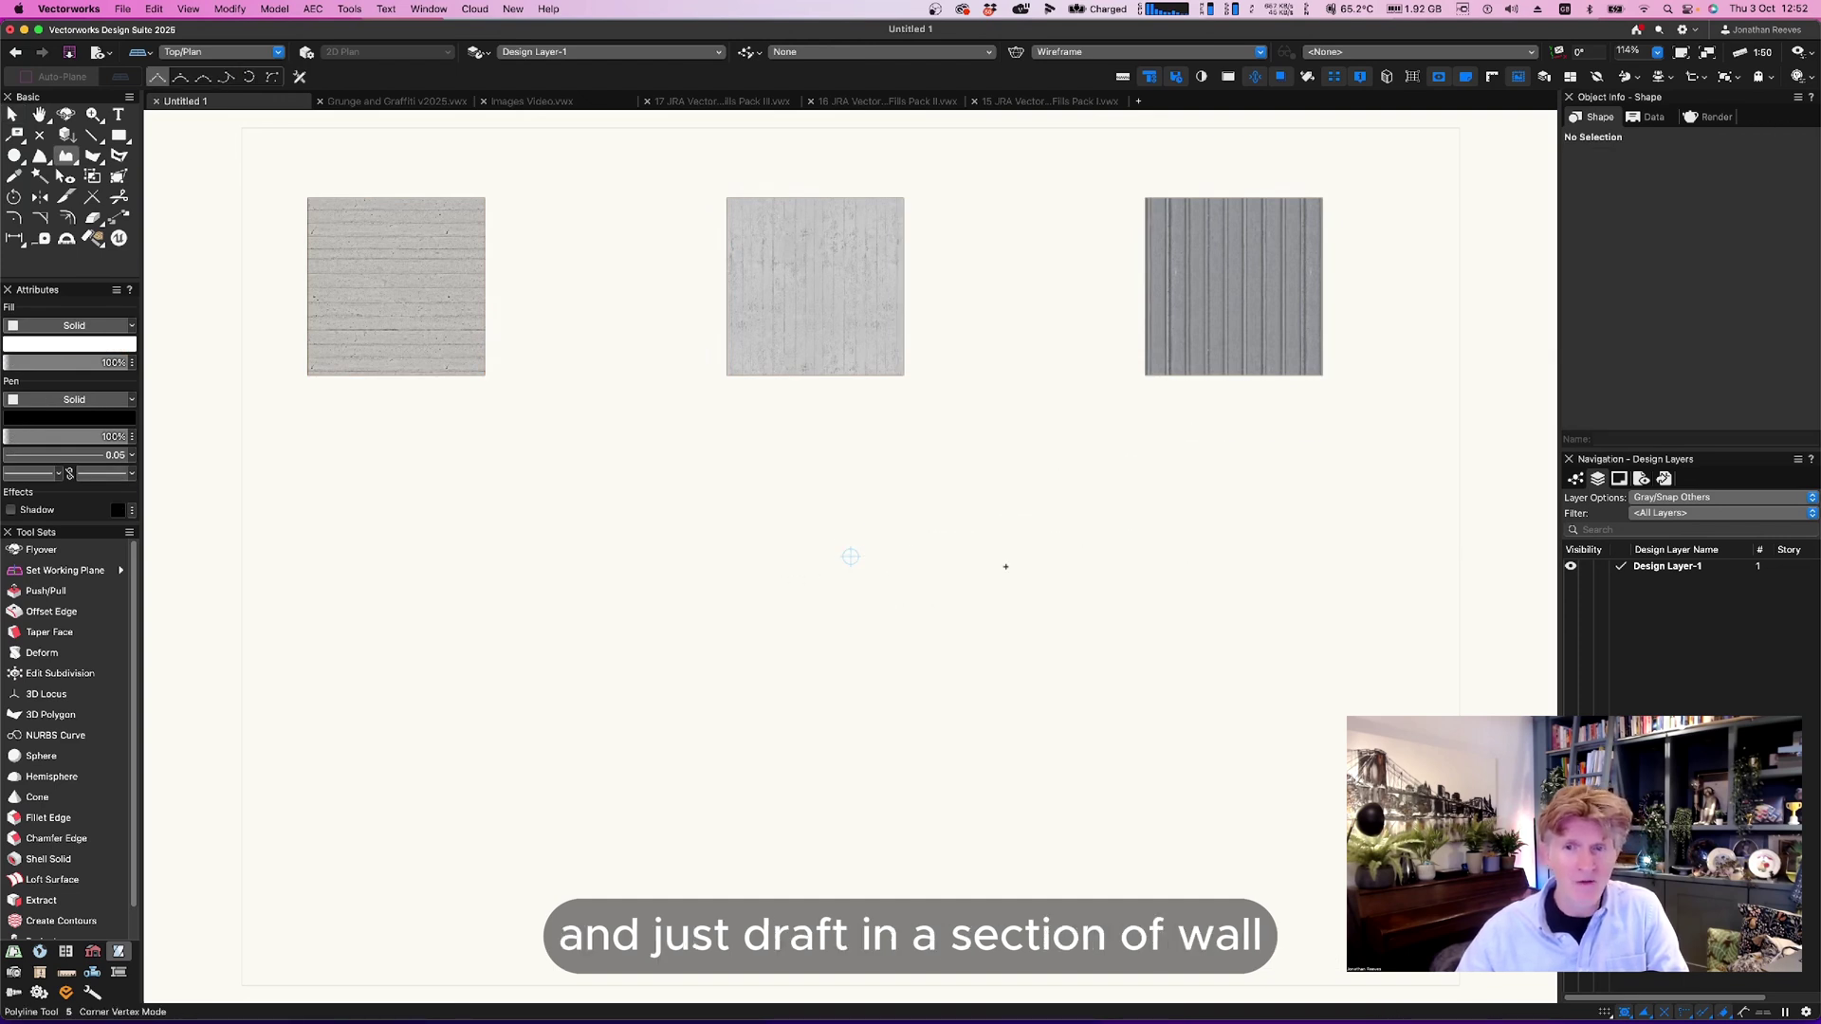
key("4")
left_click(851, 557)
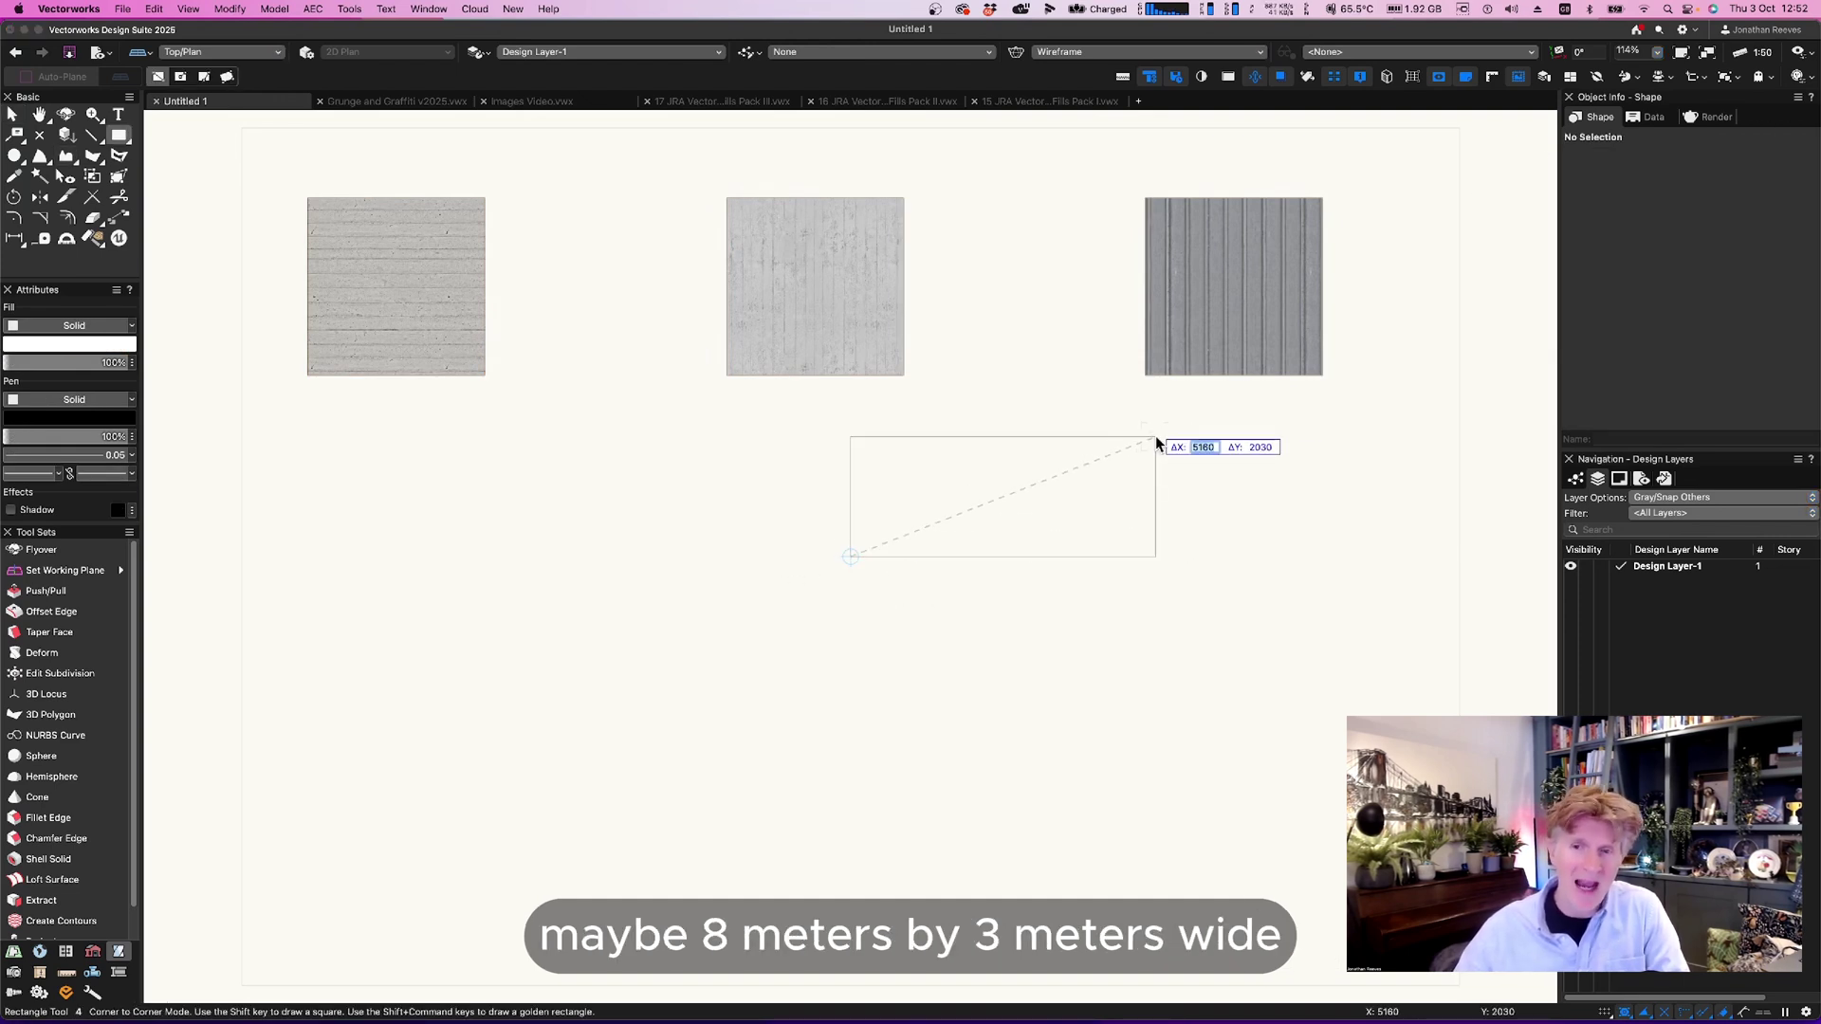
type("8000")
key("Tab")
type("3000")
key("Tab")
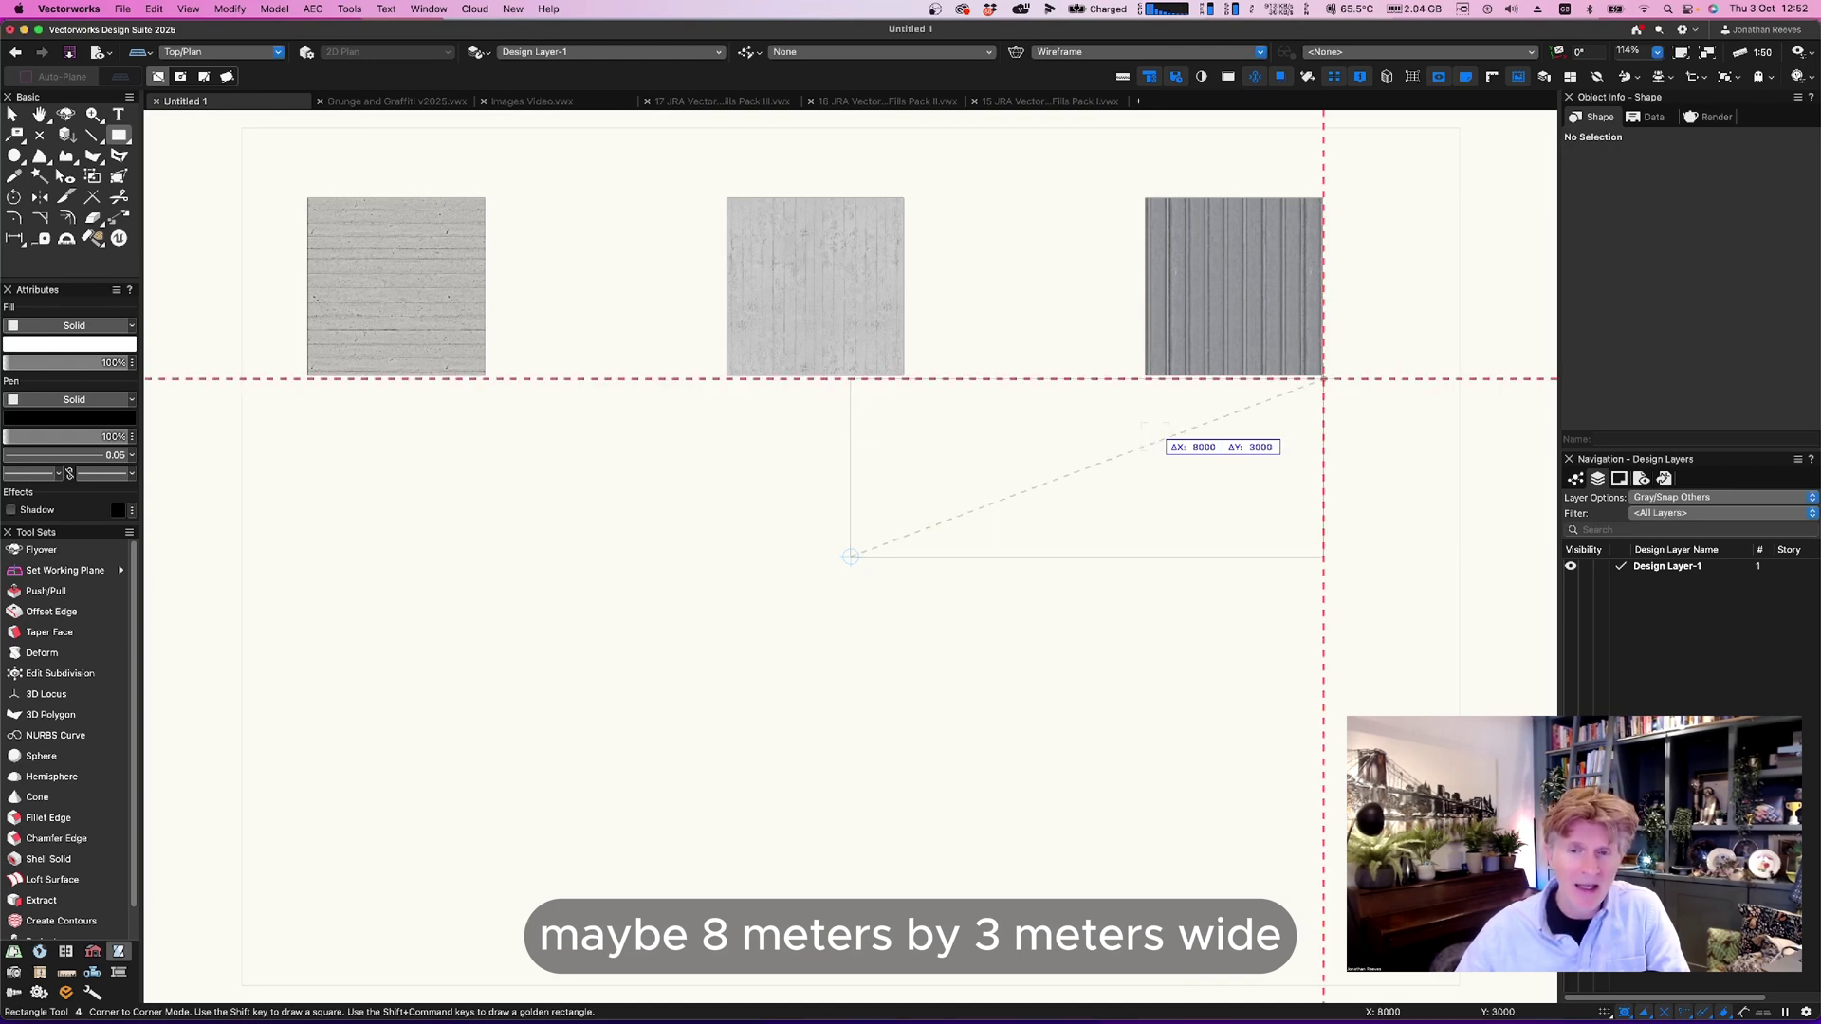
scroll(1155, 437, "up", 1)
key("Return")
Copy the brick swatch's texture fill onto the new rectangle with the Eyedropper.
key("x")
scroll(1091, 461, "down", 3)
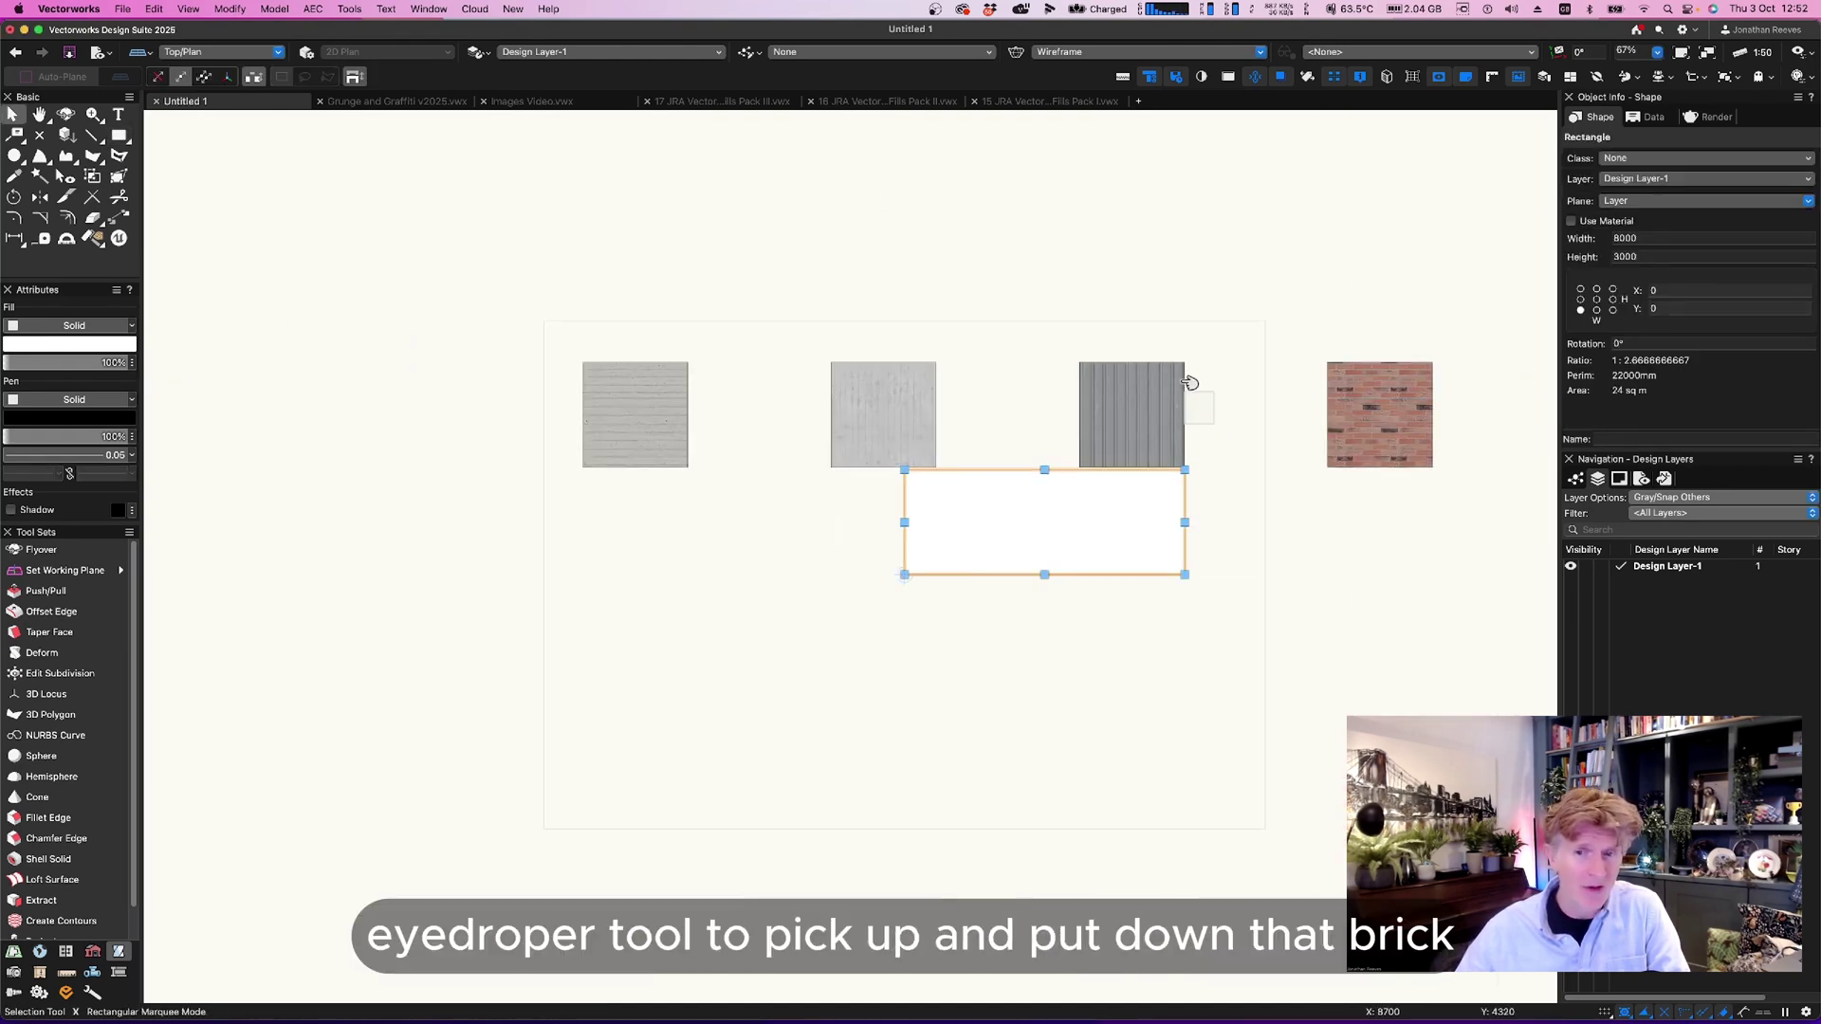
left_click(1189, 382)
key("i")
left_click(1309, 419)
left_click(1101, 496)
key("x")
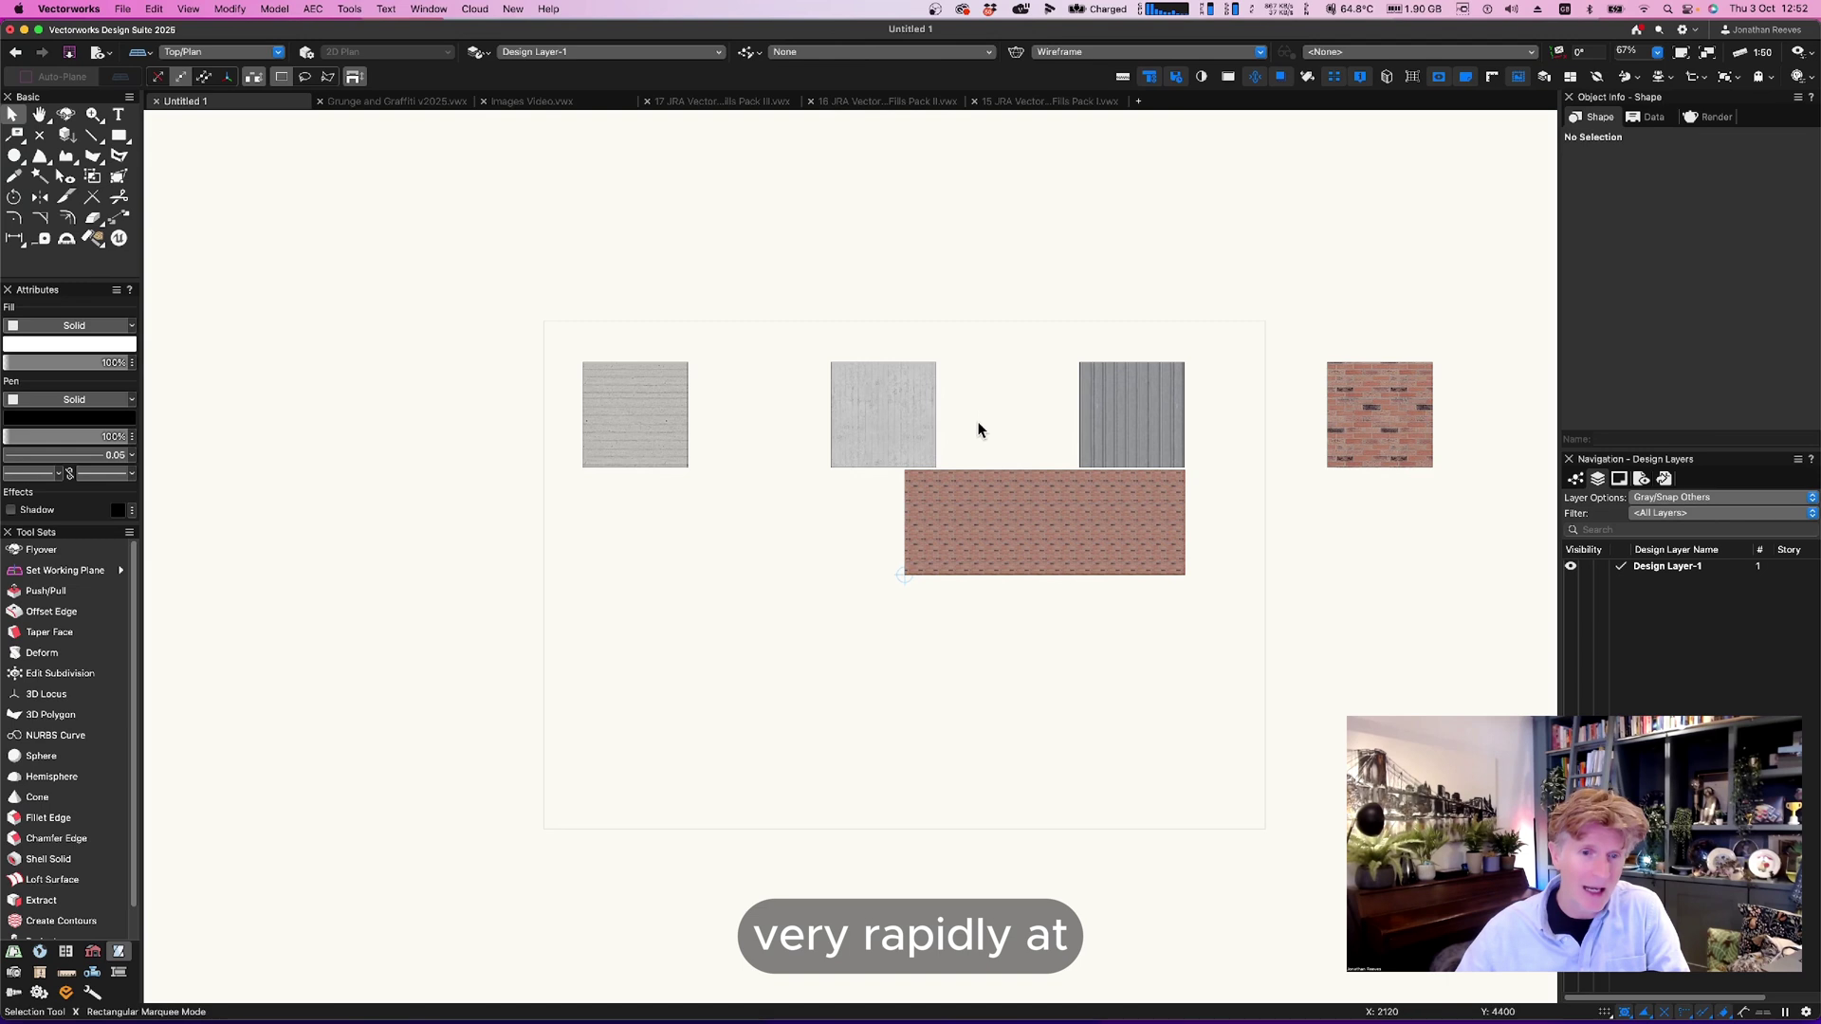
scroll(979, 430, "up", 5)
scroll(578, 581, "down", 5)
Place 1500-wide concrete and metal cladding panels on the wall's left and right ends, metal in front.
left_click_drag(471, 607, 545, 713)
left_click_drag(648, 610, 598, 609)
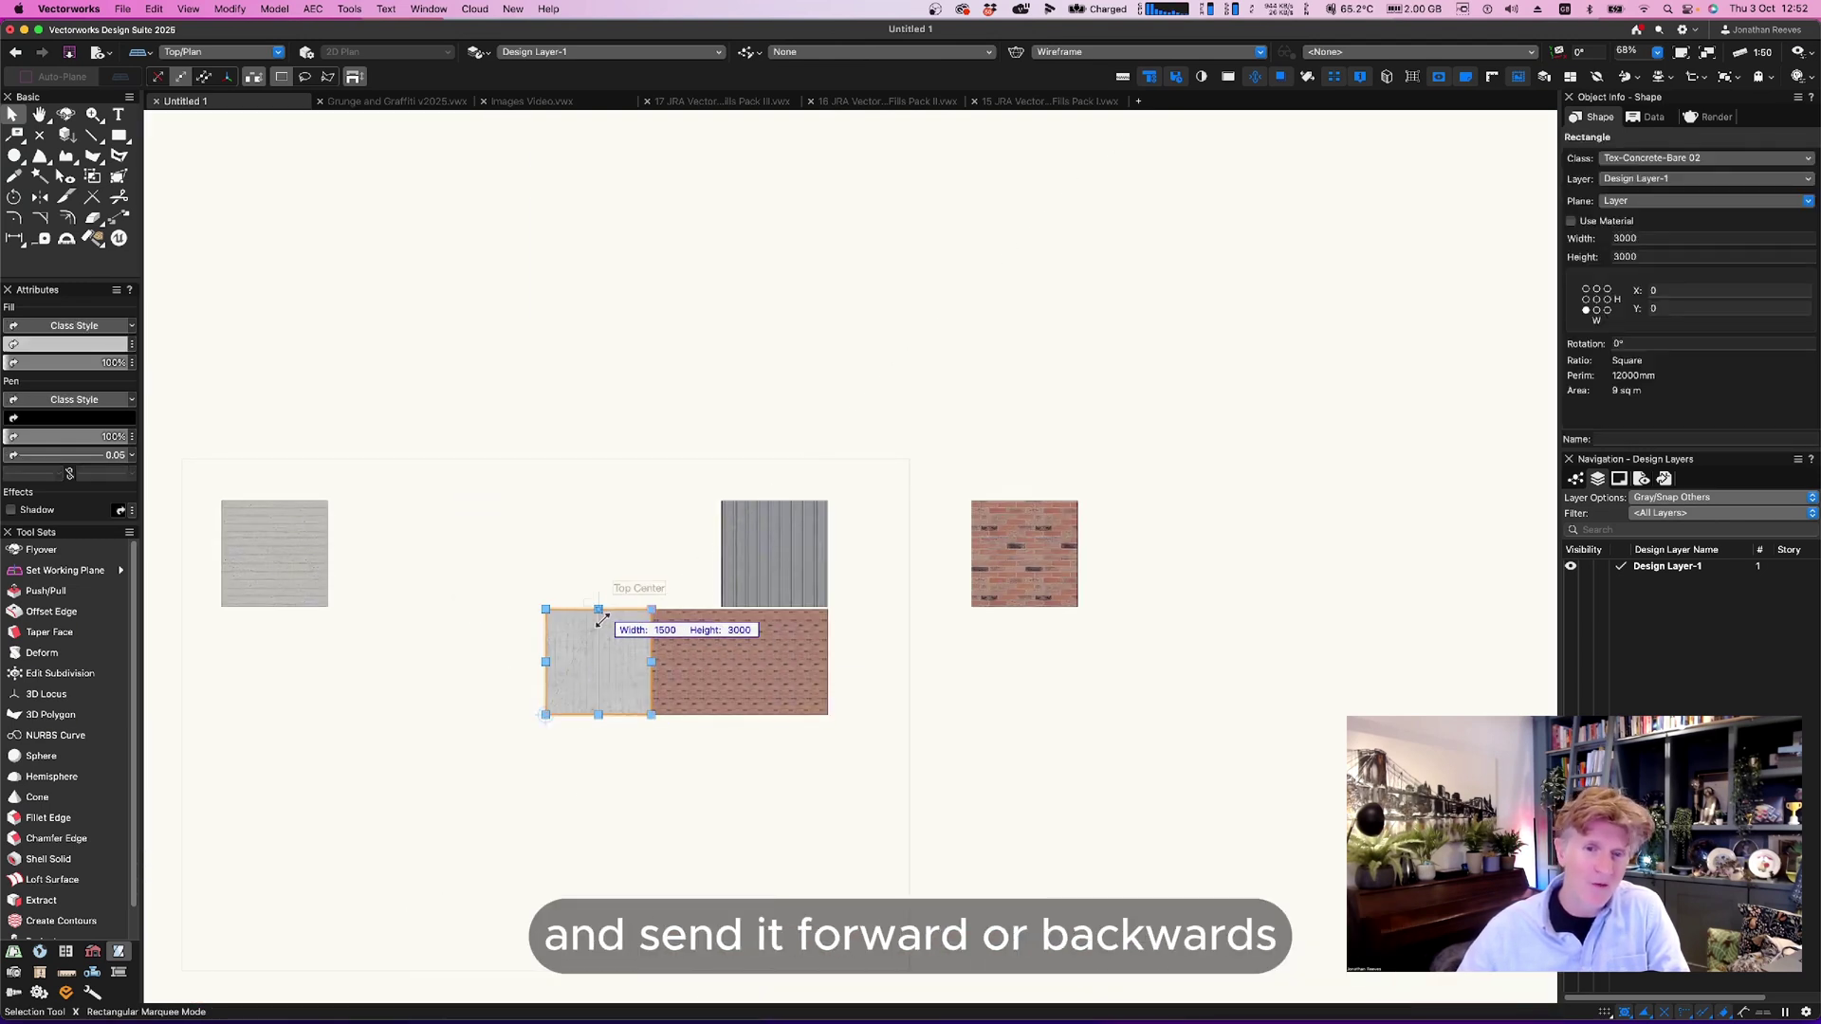
left_click(774, 548)
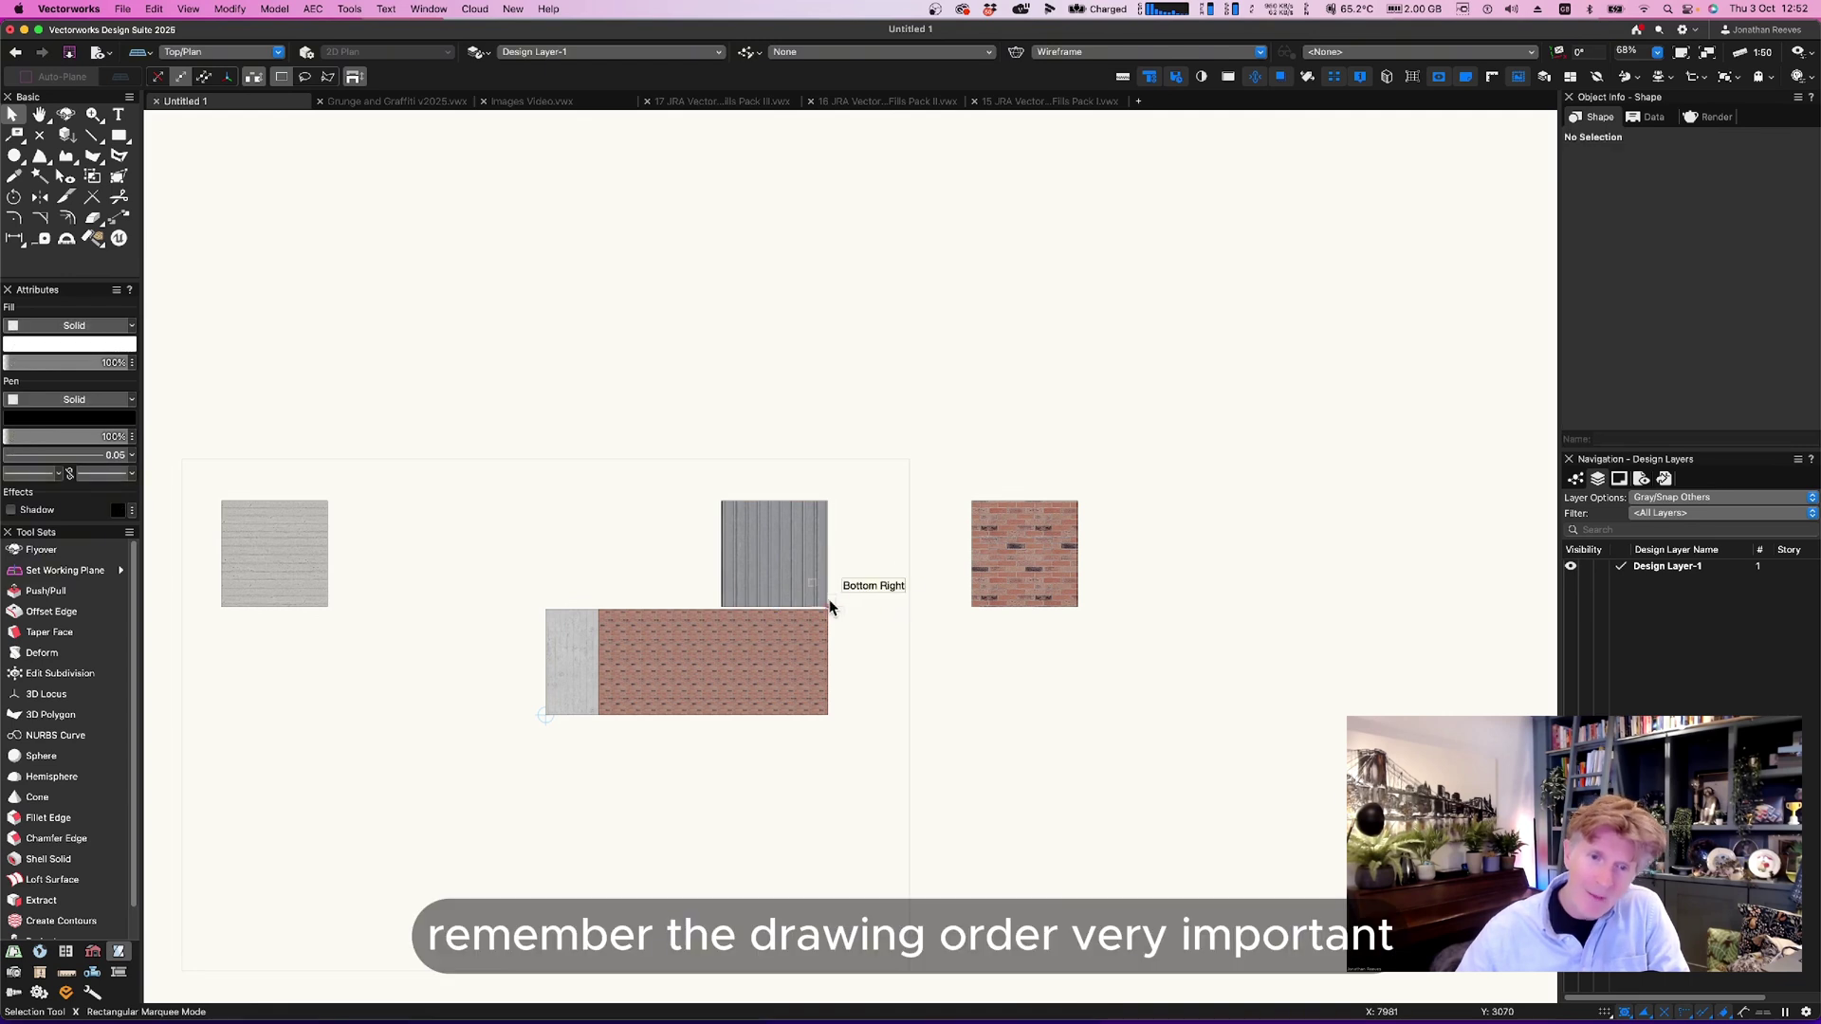
left_click_drag(827, 607, 828, 714)
key("super+f")
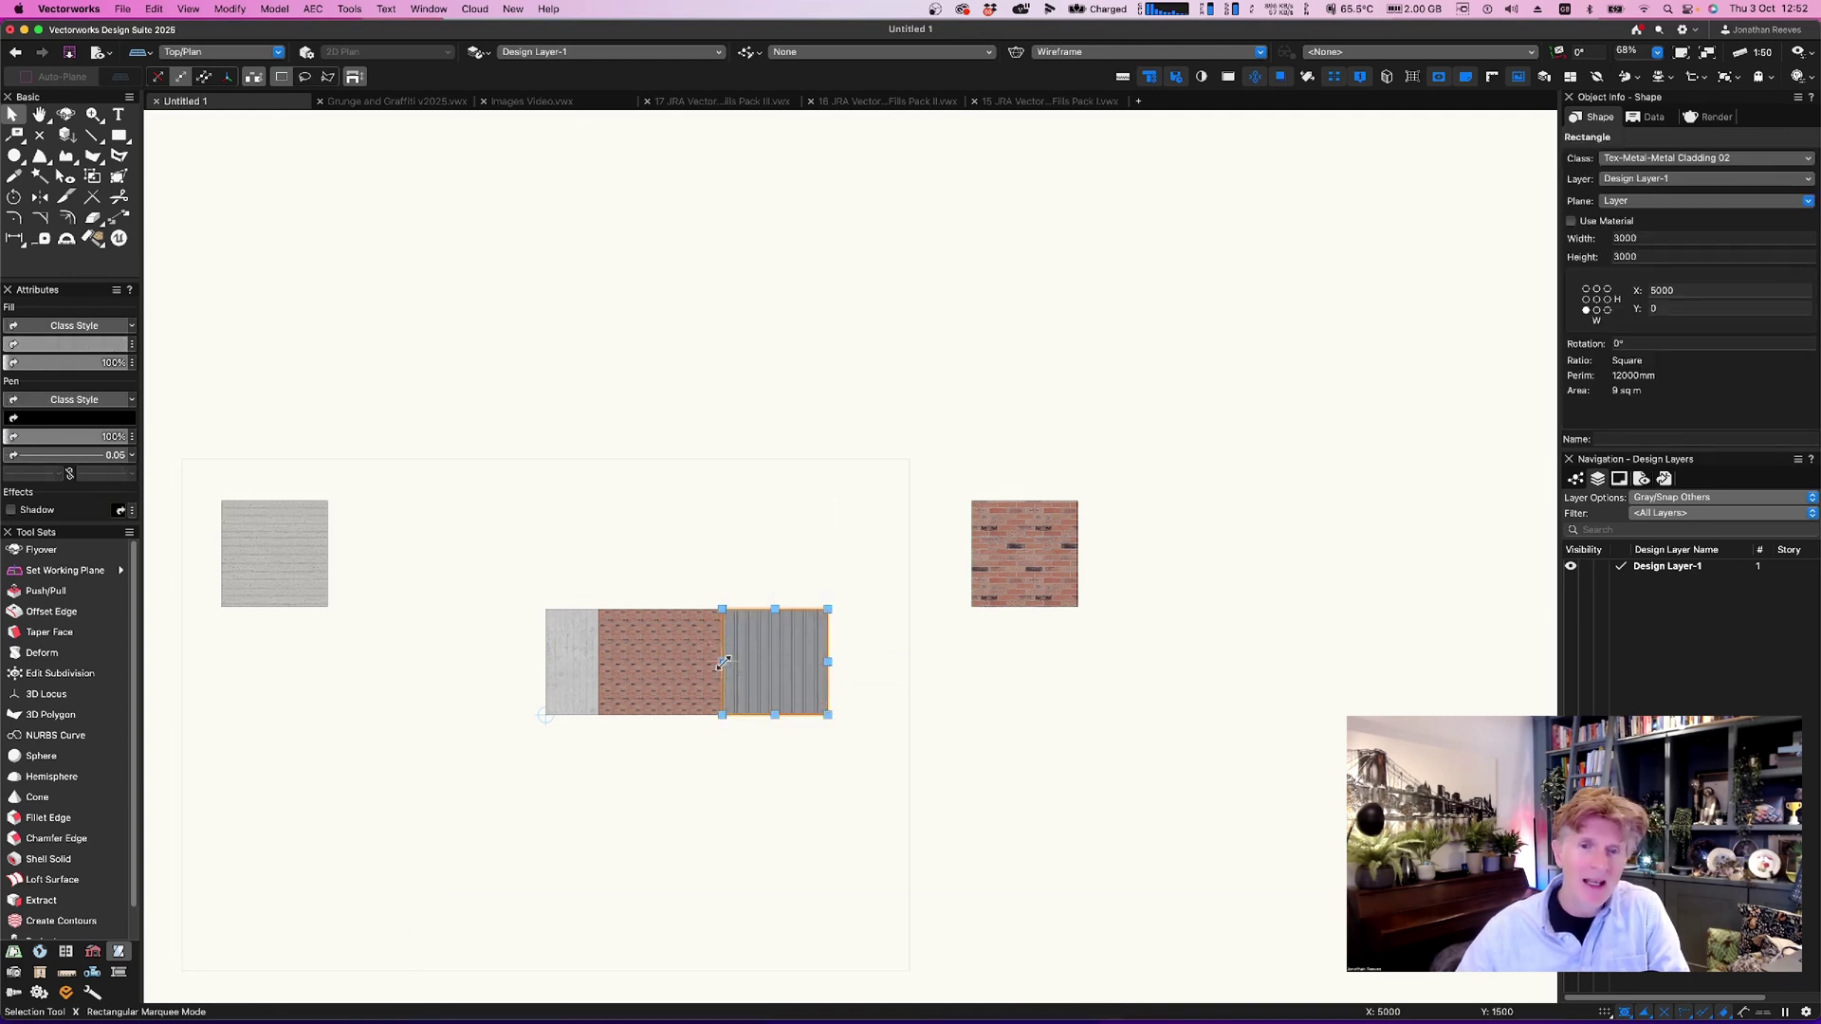
left_click_drag(722, 662, 776, 662)
Delete the spare brick swatch and zoom in on the wall strip.
left_click(310, 569)
left_click(1072, 550)
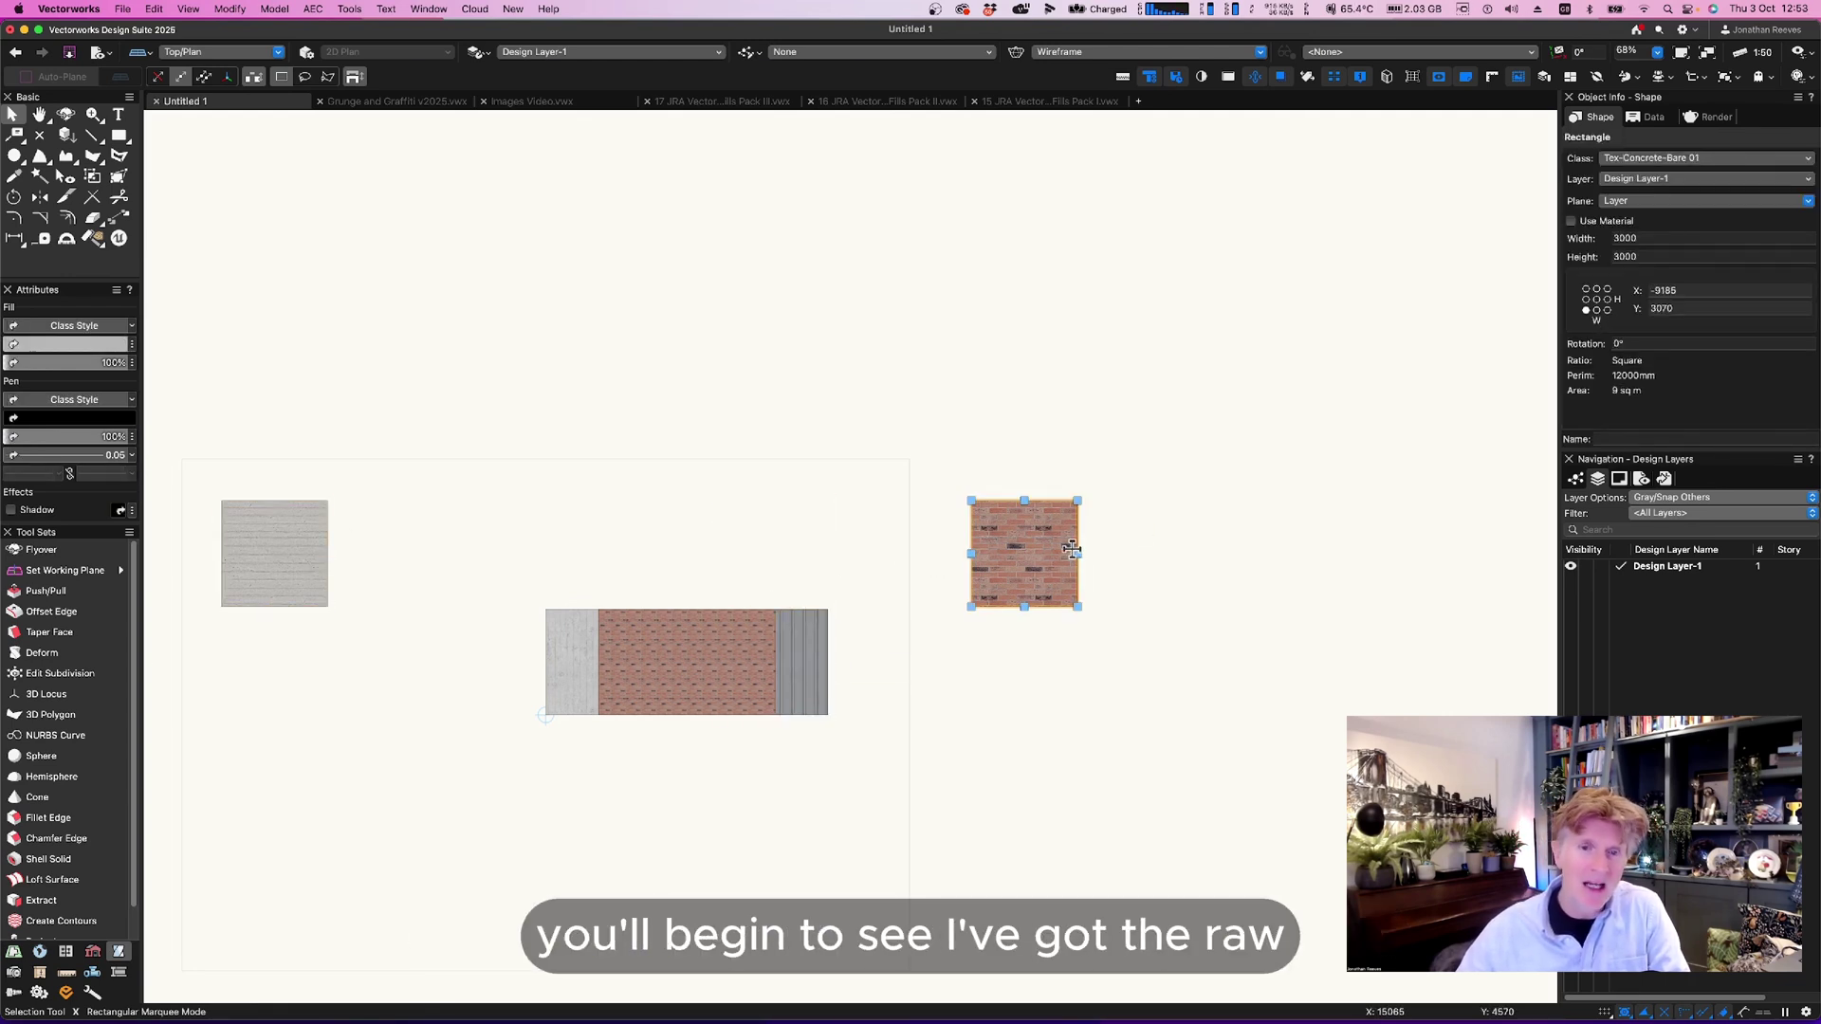
key("Delete")
key("c")
left_click_drag(509, 557, 882, 759)
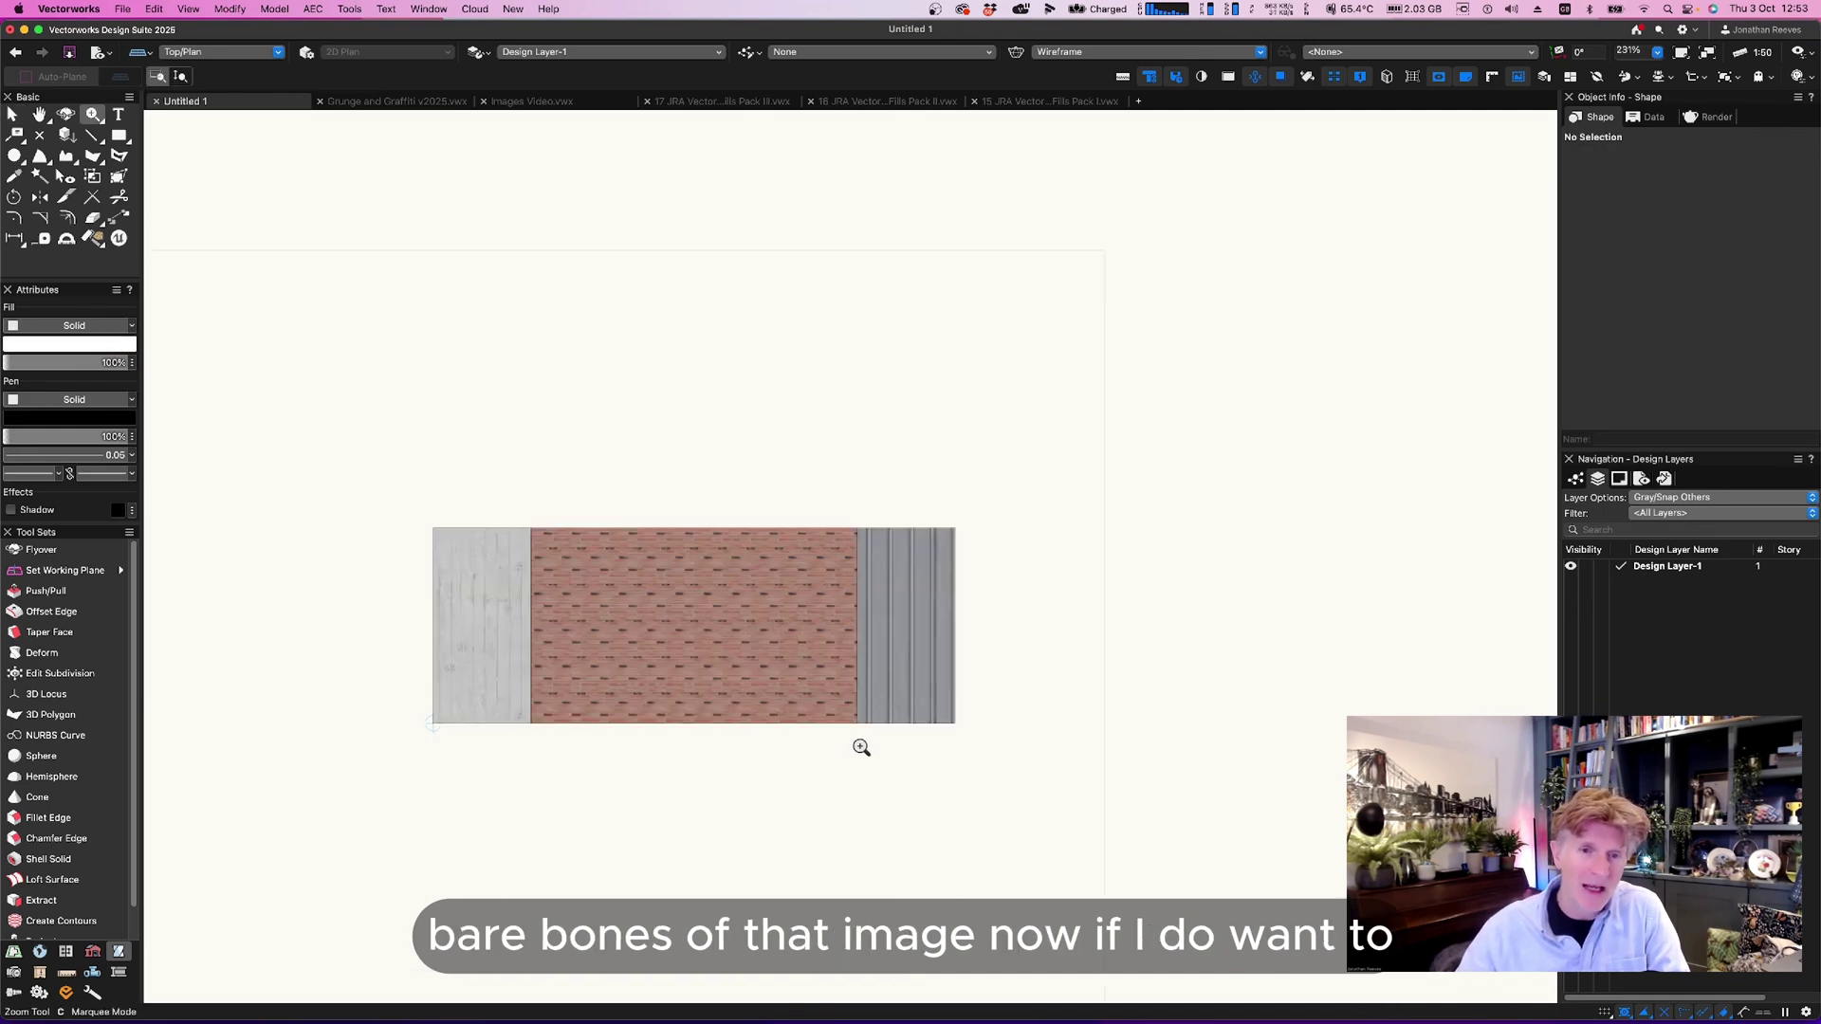
left_click(698, 513)
Enlarge the brick fill's mapping scale, undoing the trial vertical rotation.
key("a")
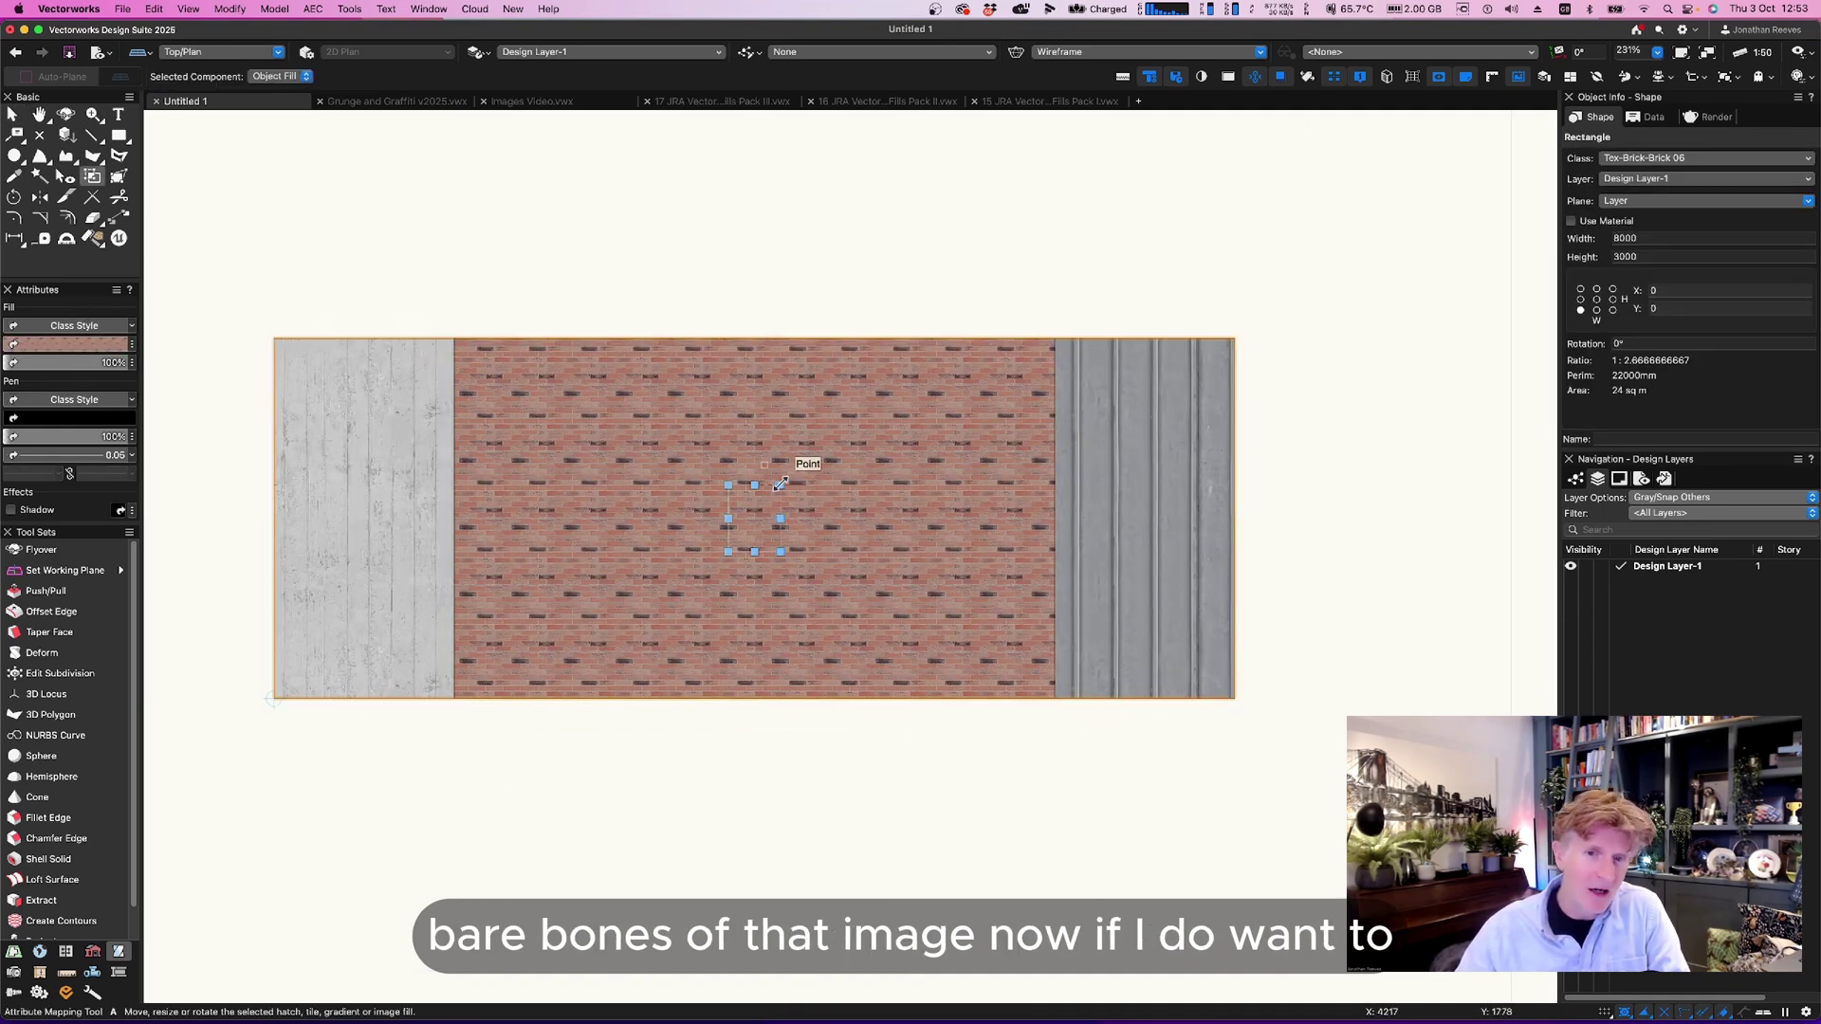
left_click_drag(780, 485, 807, 436)
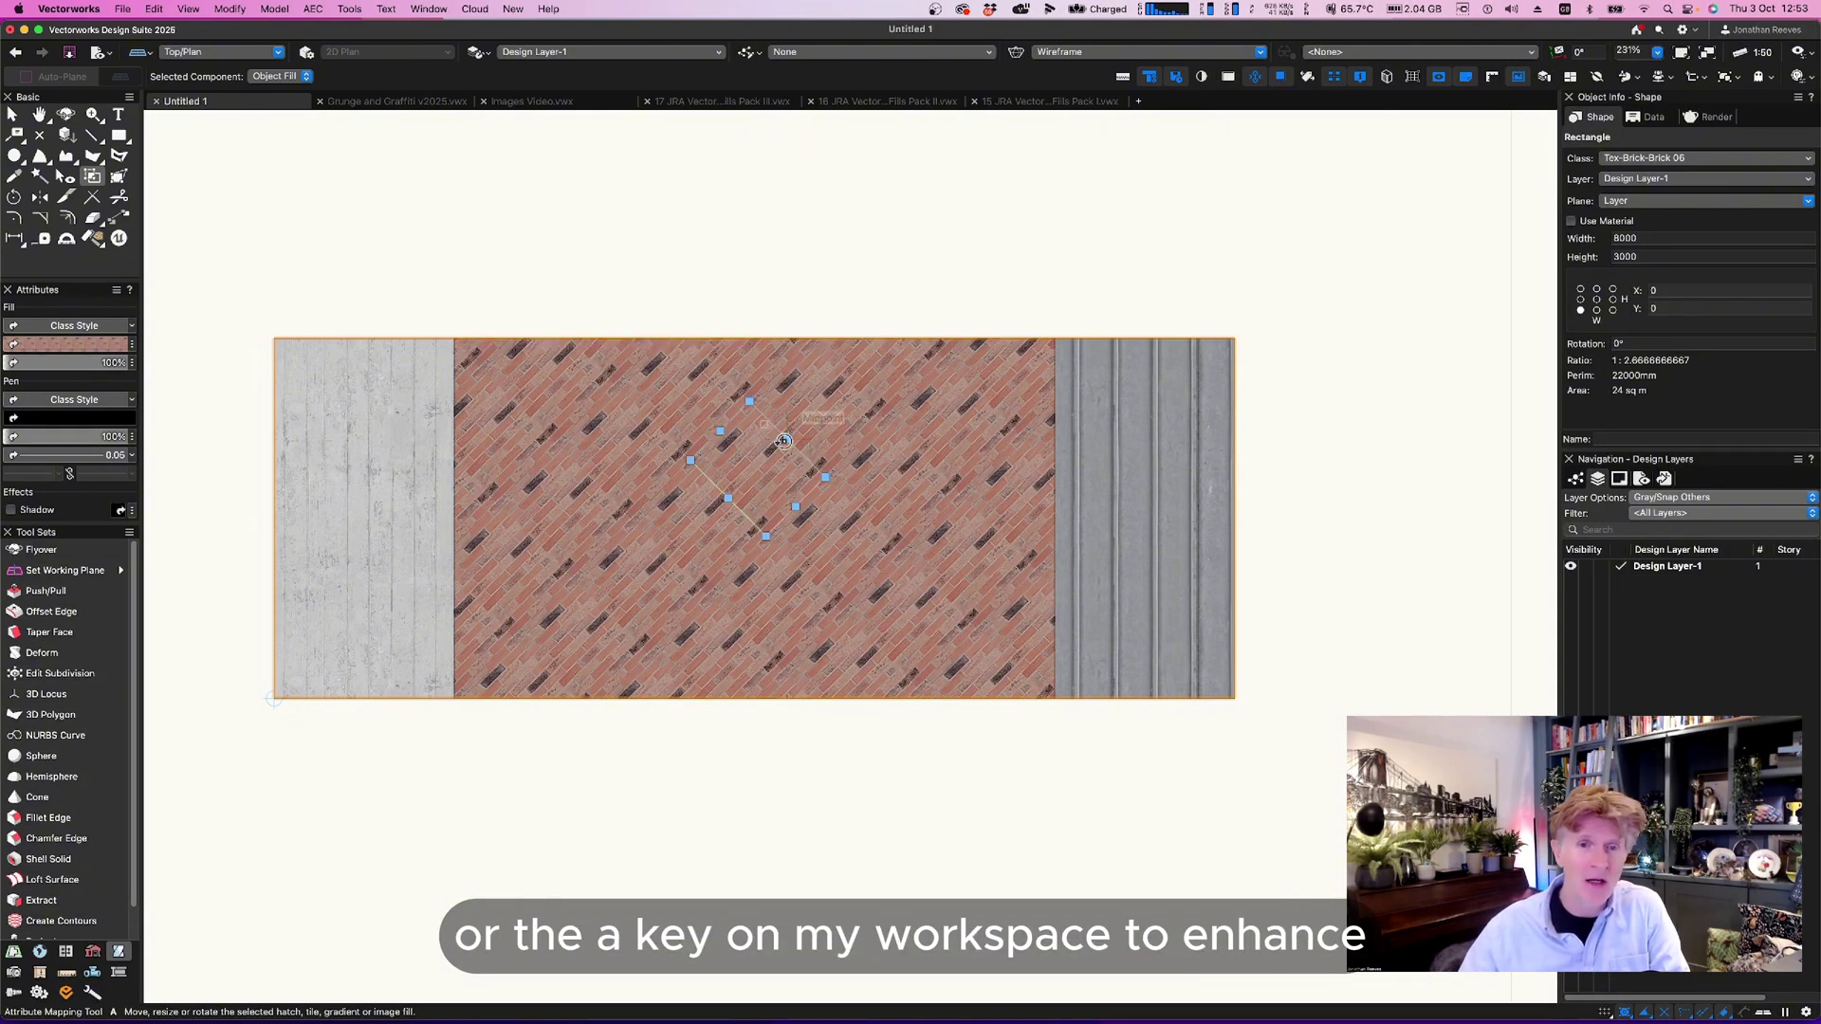
left_click_drag(730, 408, 733, 408)
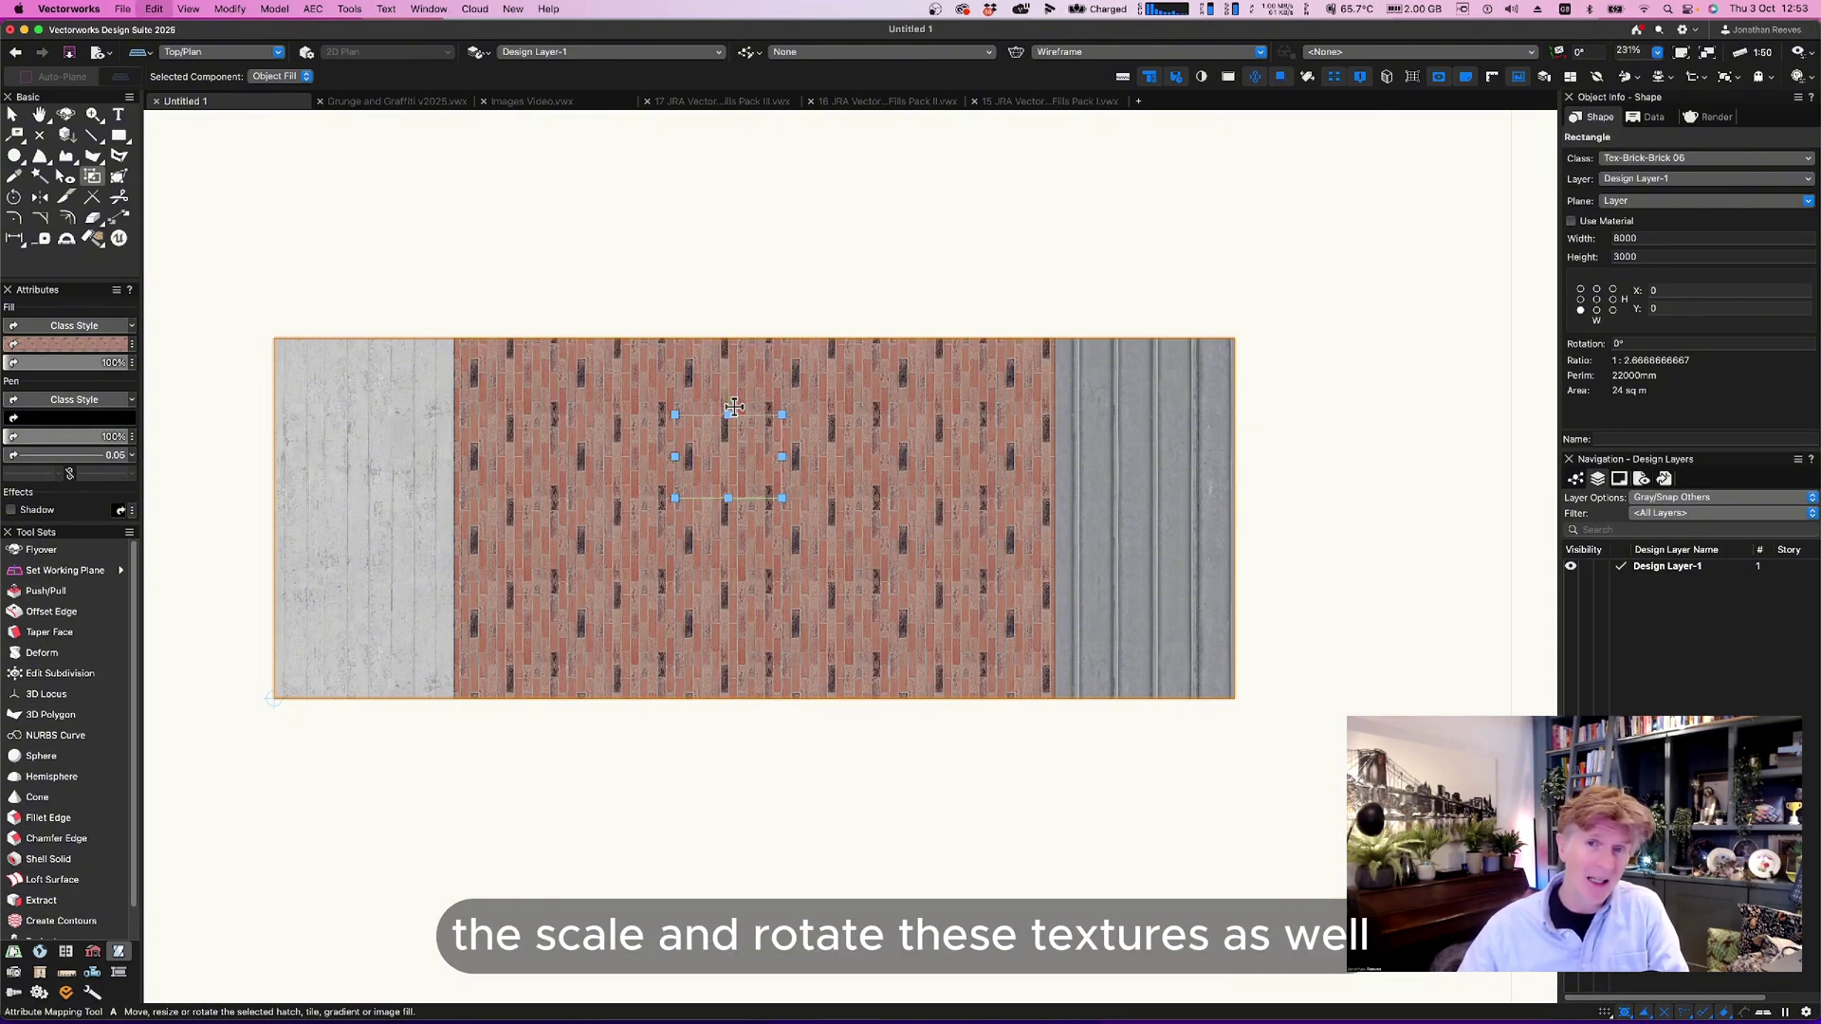
key("ctrl+z")
key("ctrl+z")
Check the concrete panel's texture mapping, clear the selection, and bring up the Resource Manager.
left_click(287, 493)
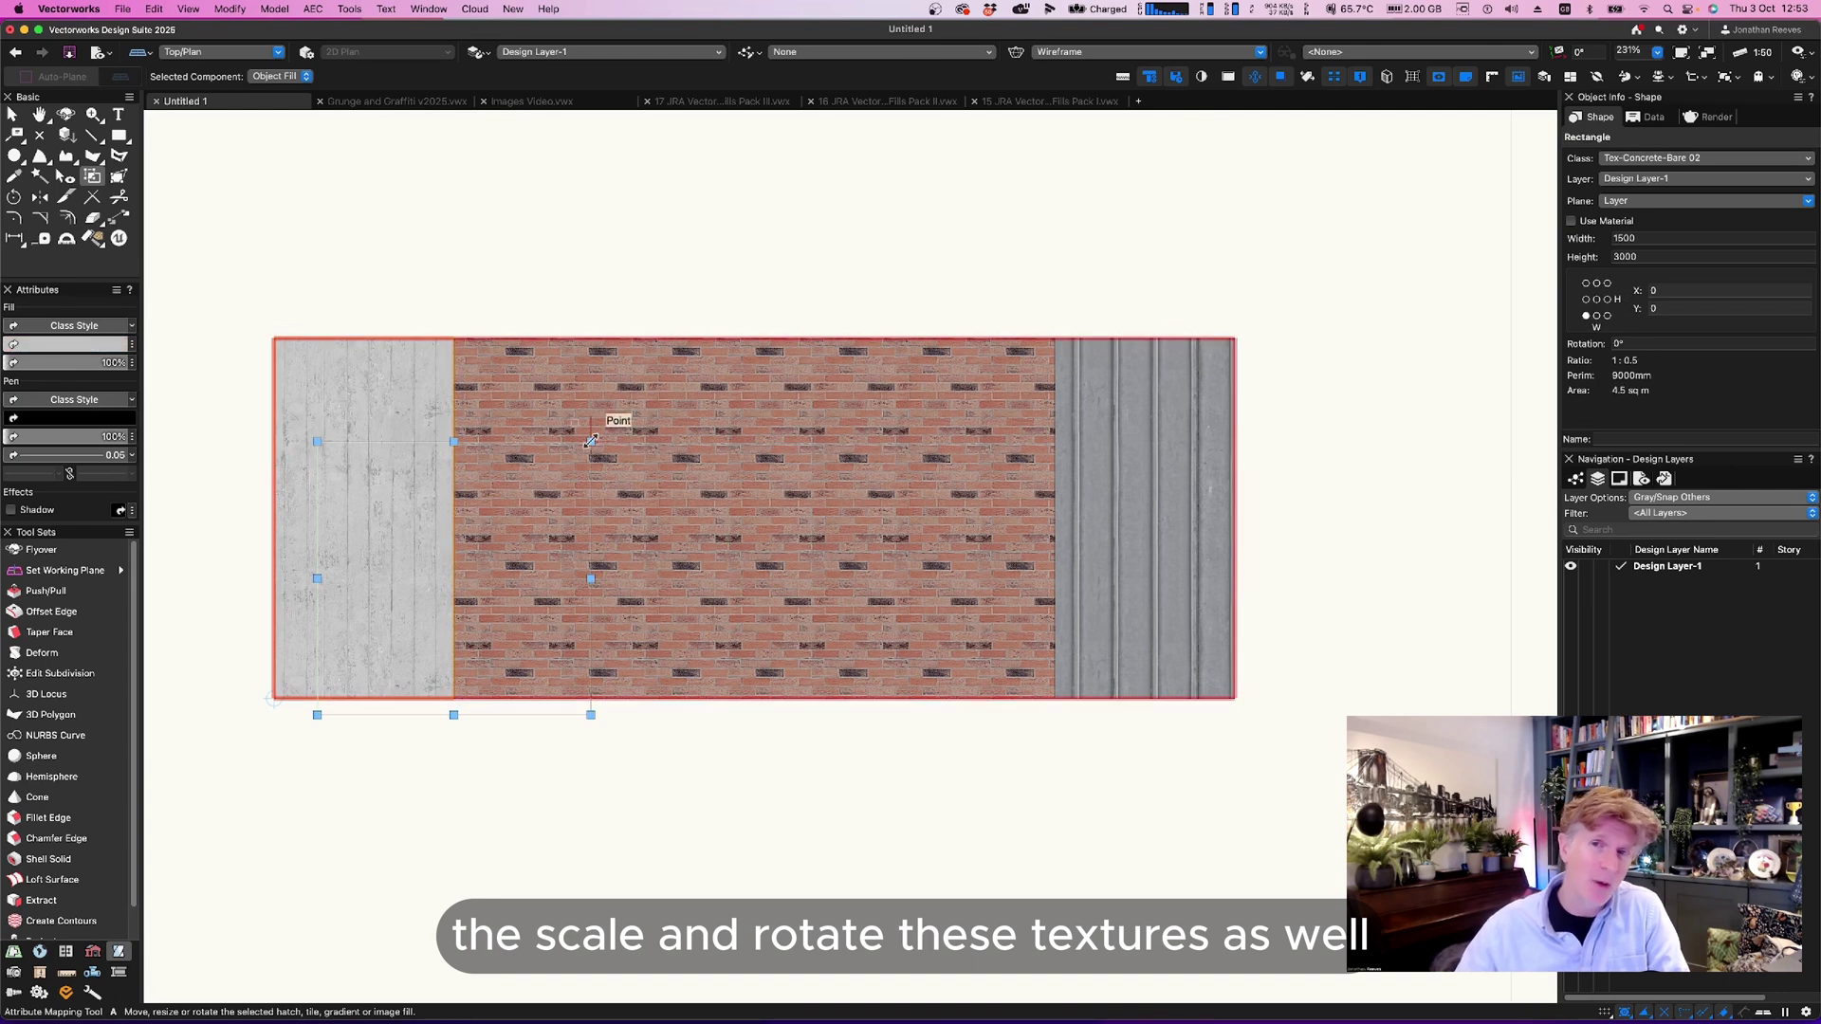
key("x")
left_click(608, 303)
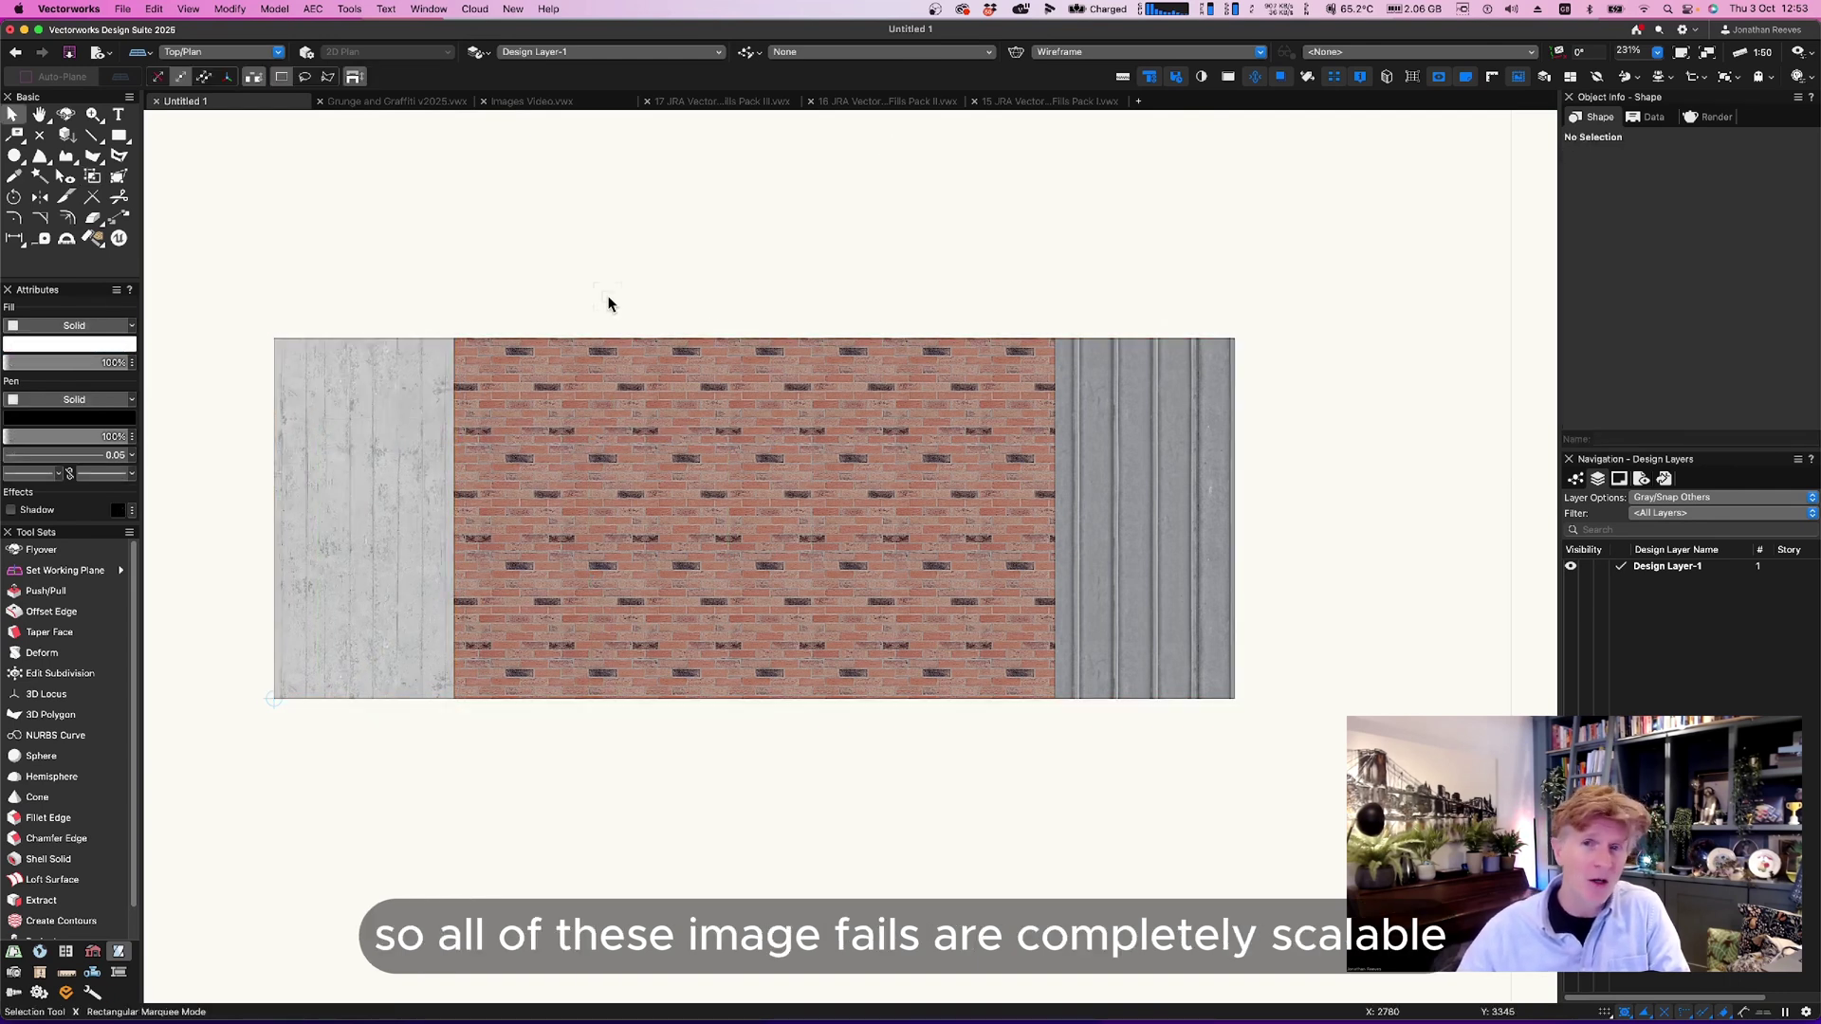
key("ctrl+r")
Browse the Grunge and Graffiti images in the Resource Manager, then reopen it.
left_click(456, 252)
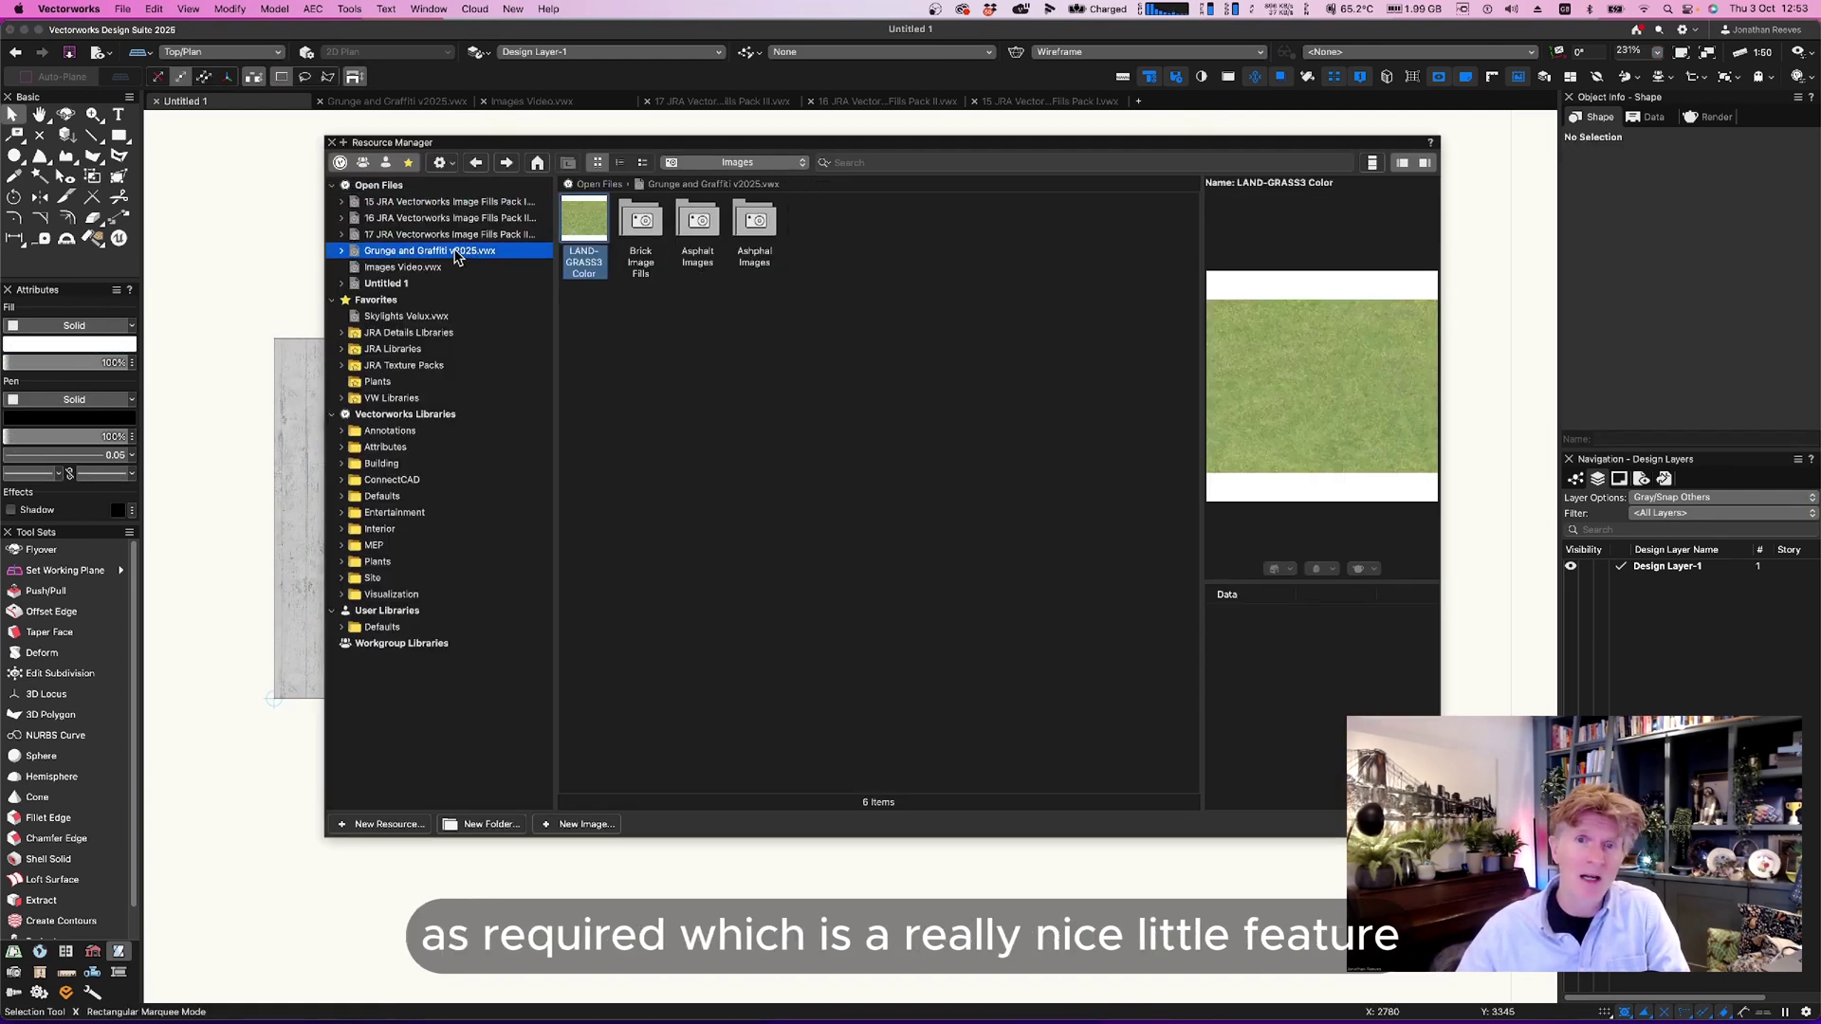
left_click(333, 143)
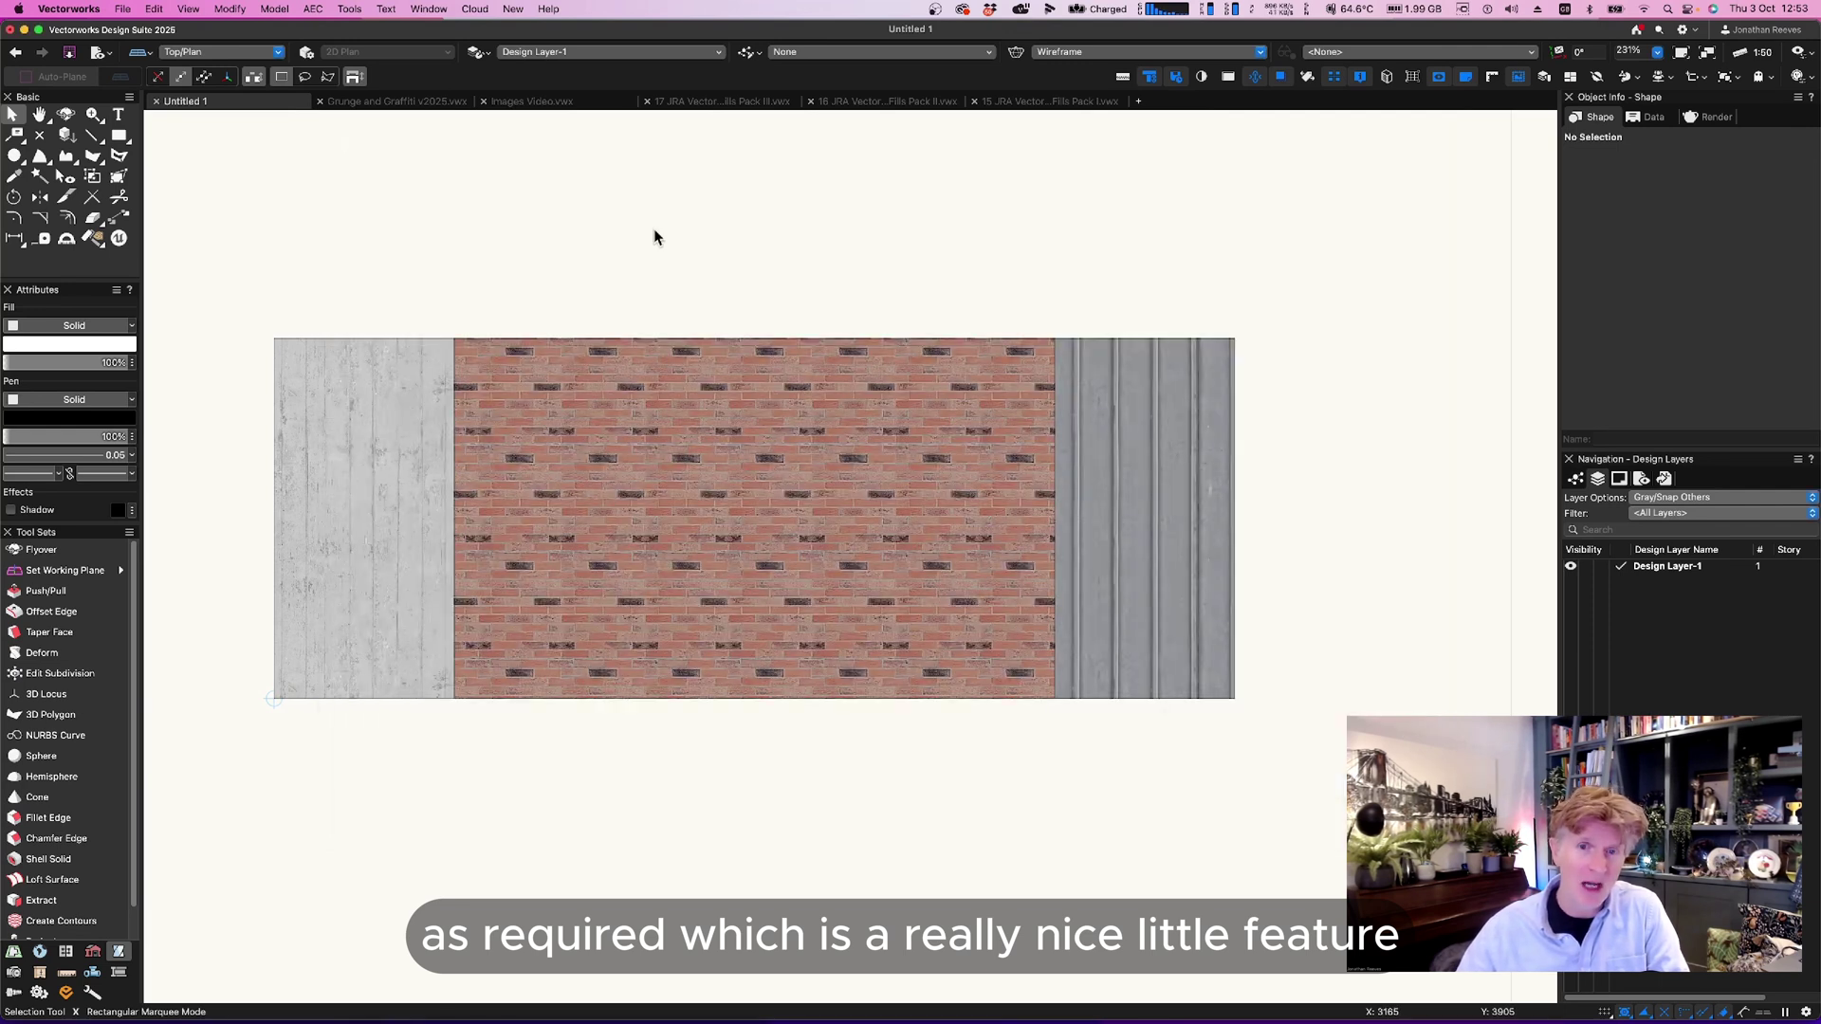
key("ctrl+r")
key("ctrl+r")
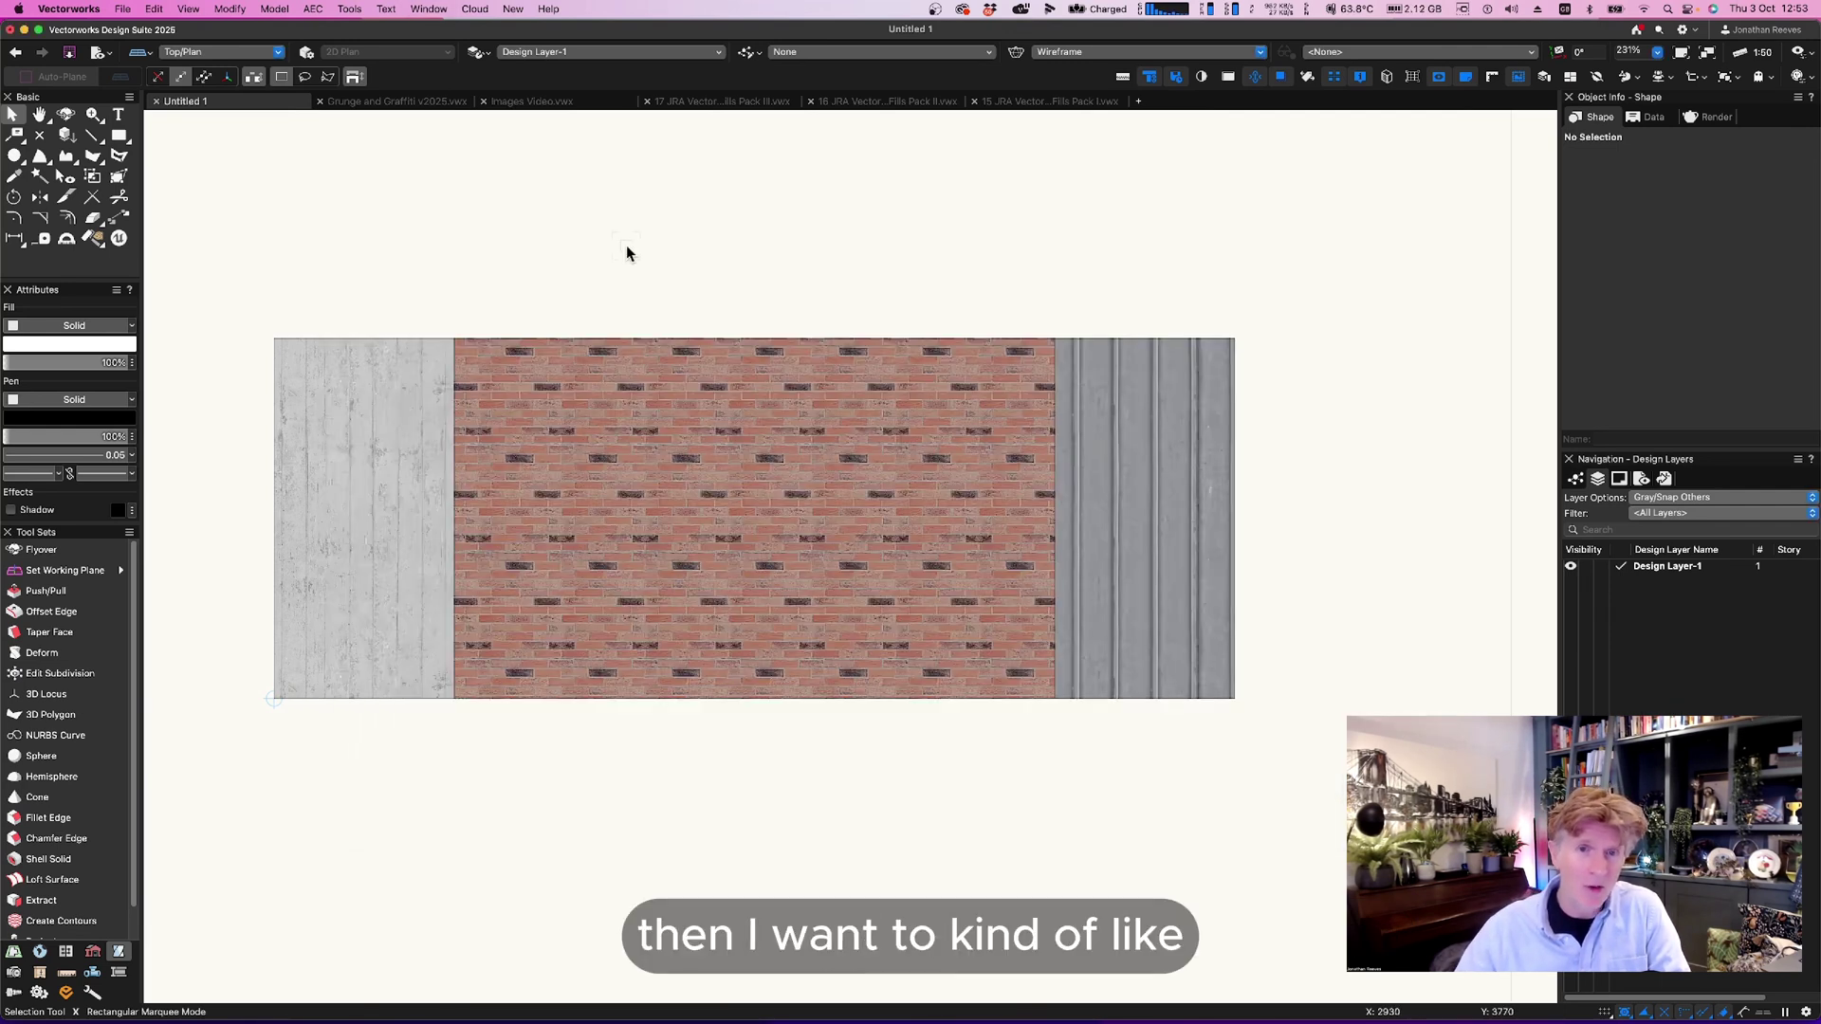
Zoom and pan through the Image Fills Pack III texture rows, Granite to Wood and Site to Brick.
left_click(727, 103)
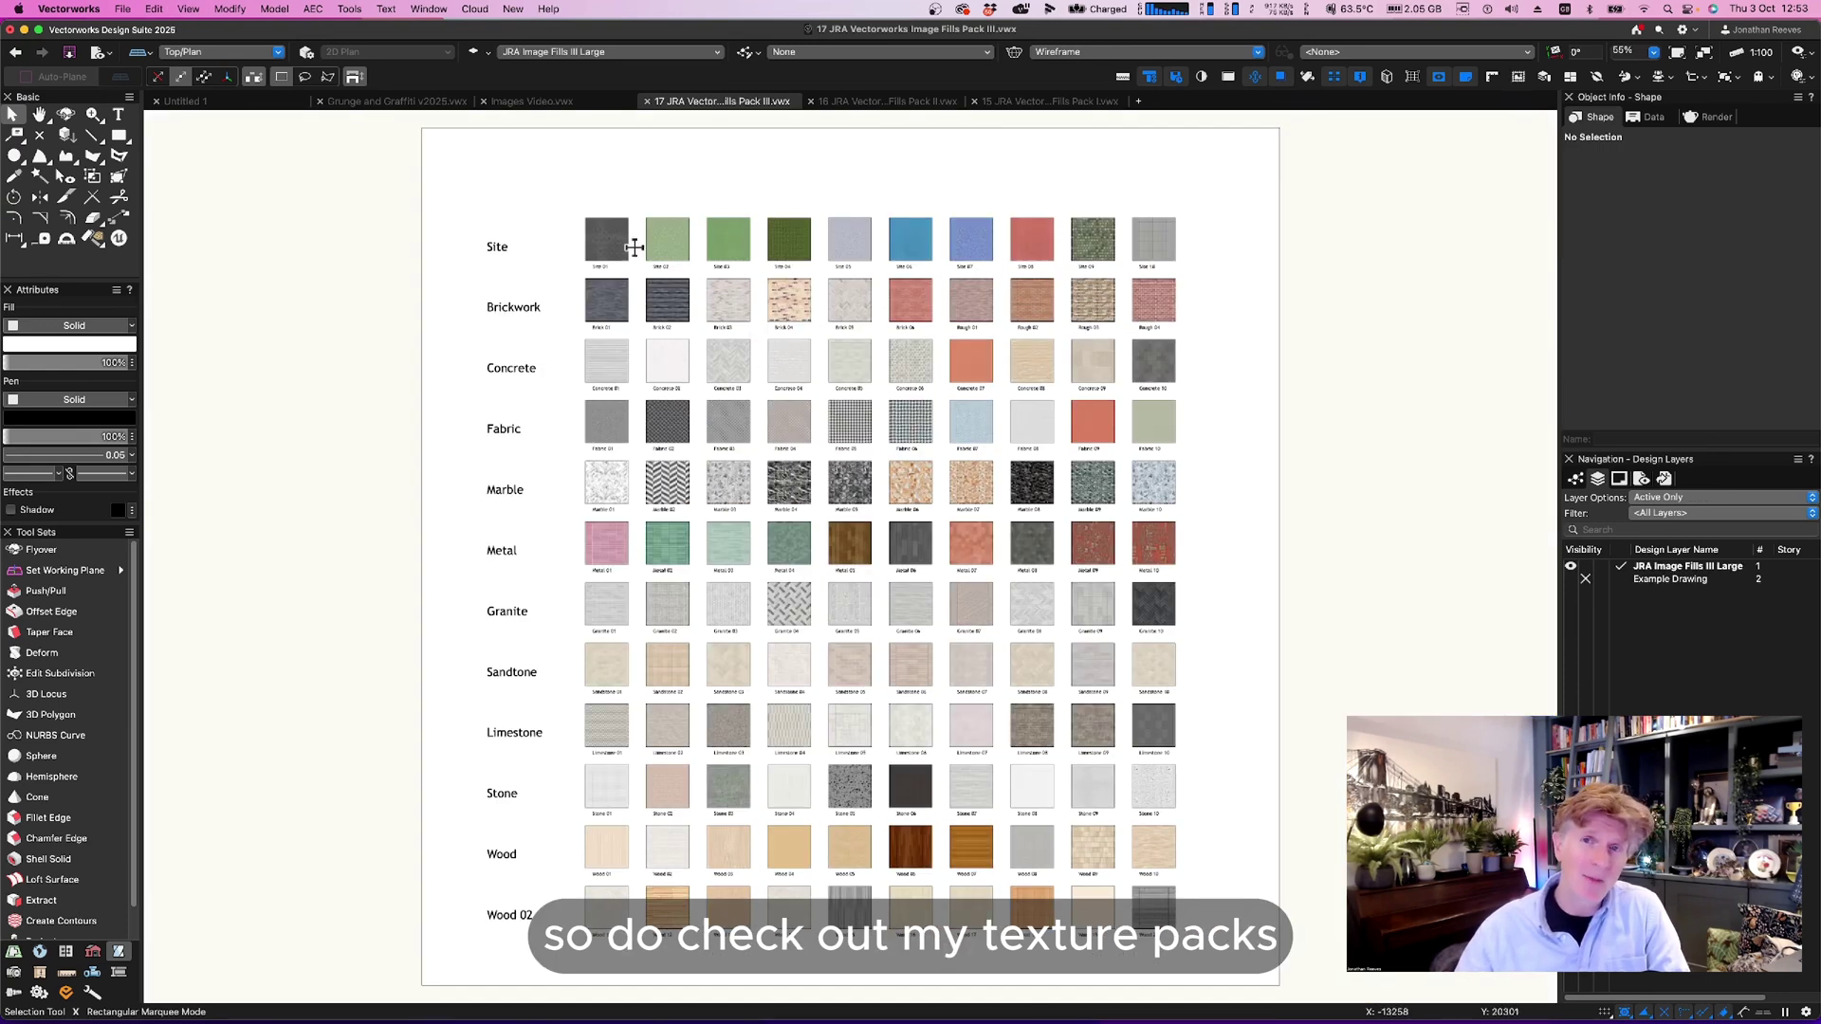
key("c")
left_click_drag(576, 206, 1216, 951)
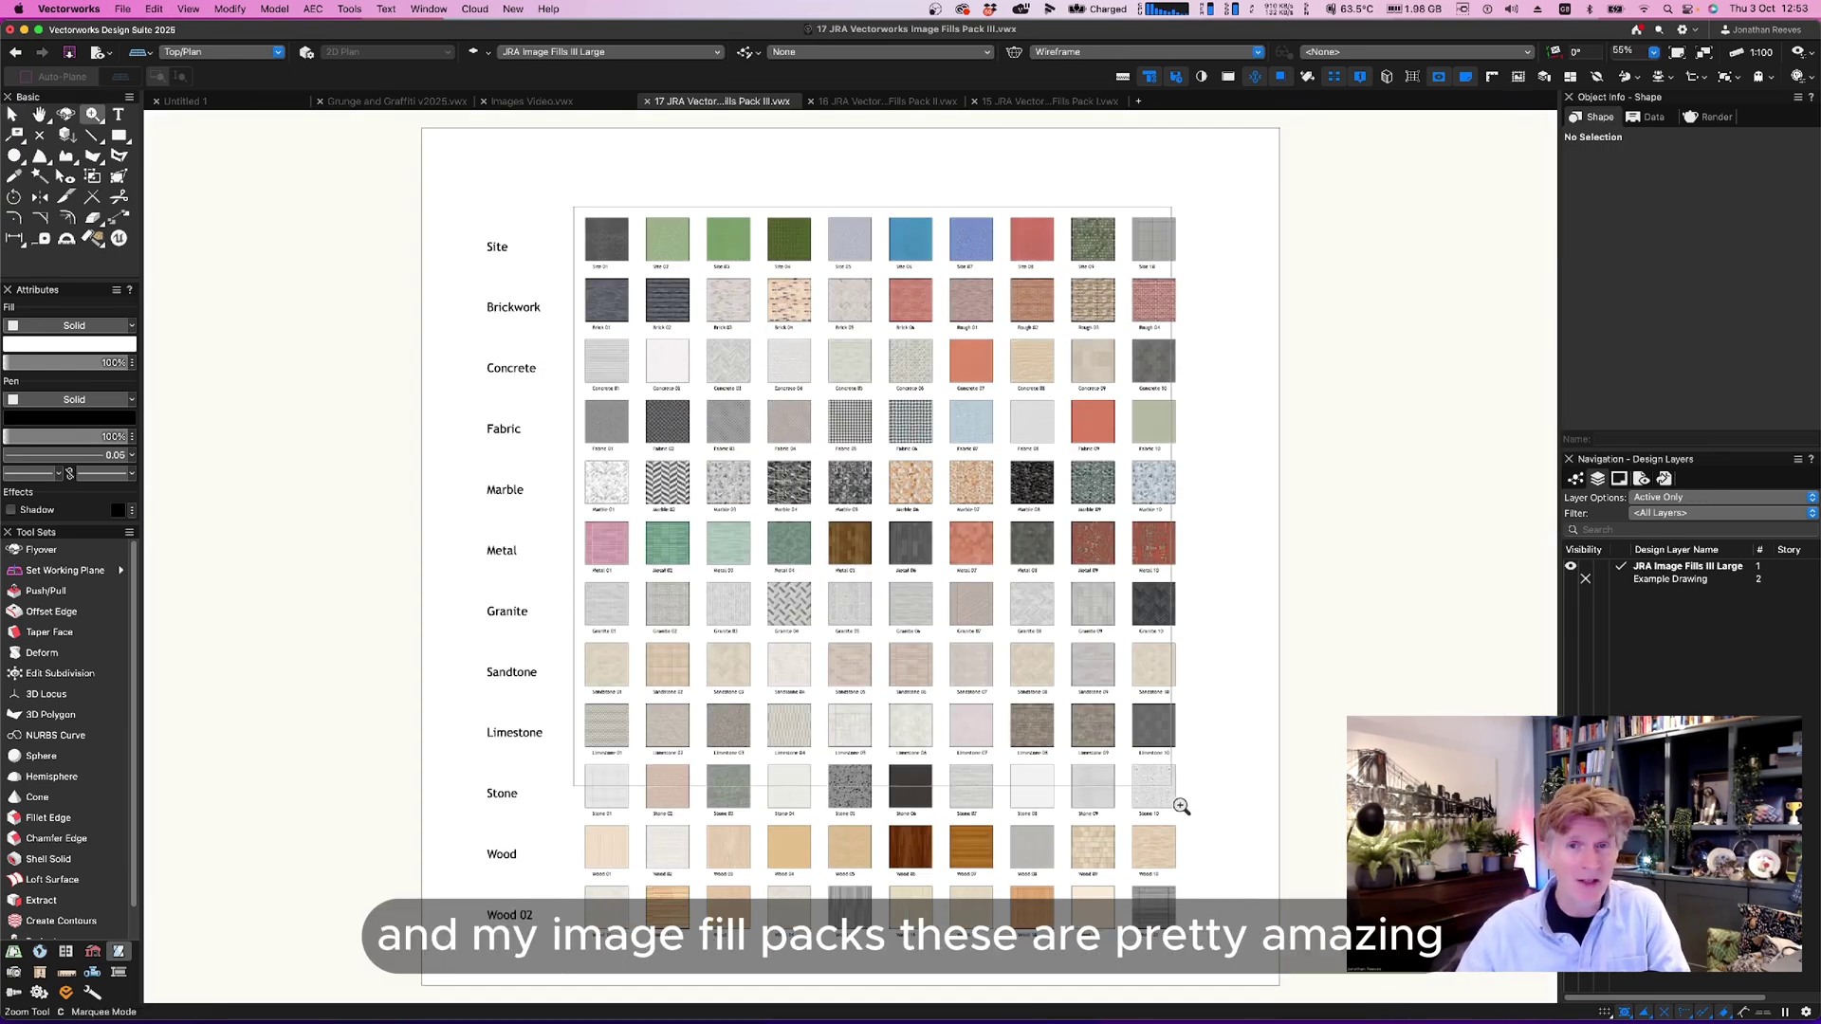
scroll(750, 516, "up", 3)
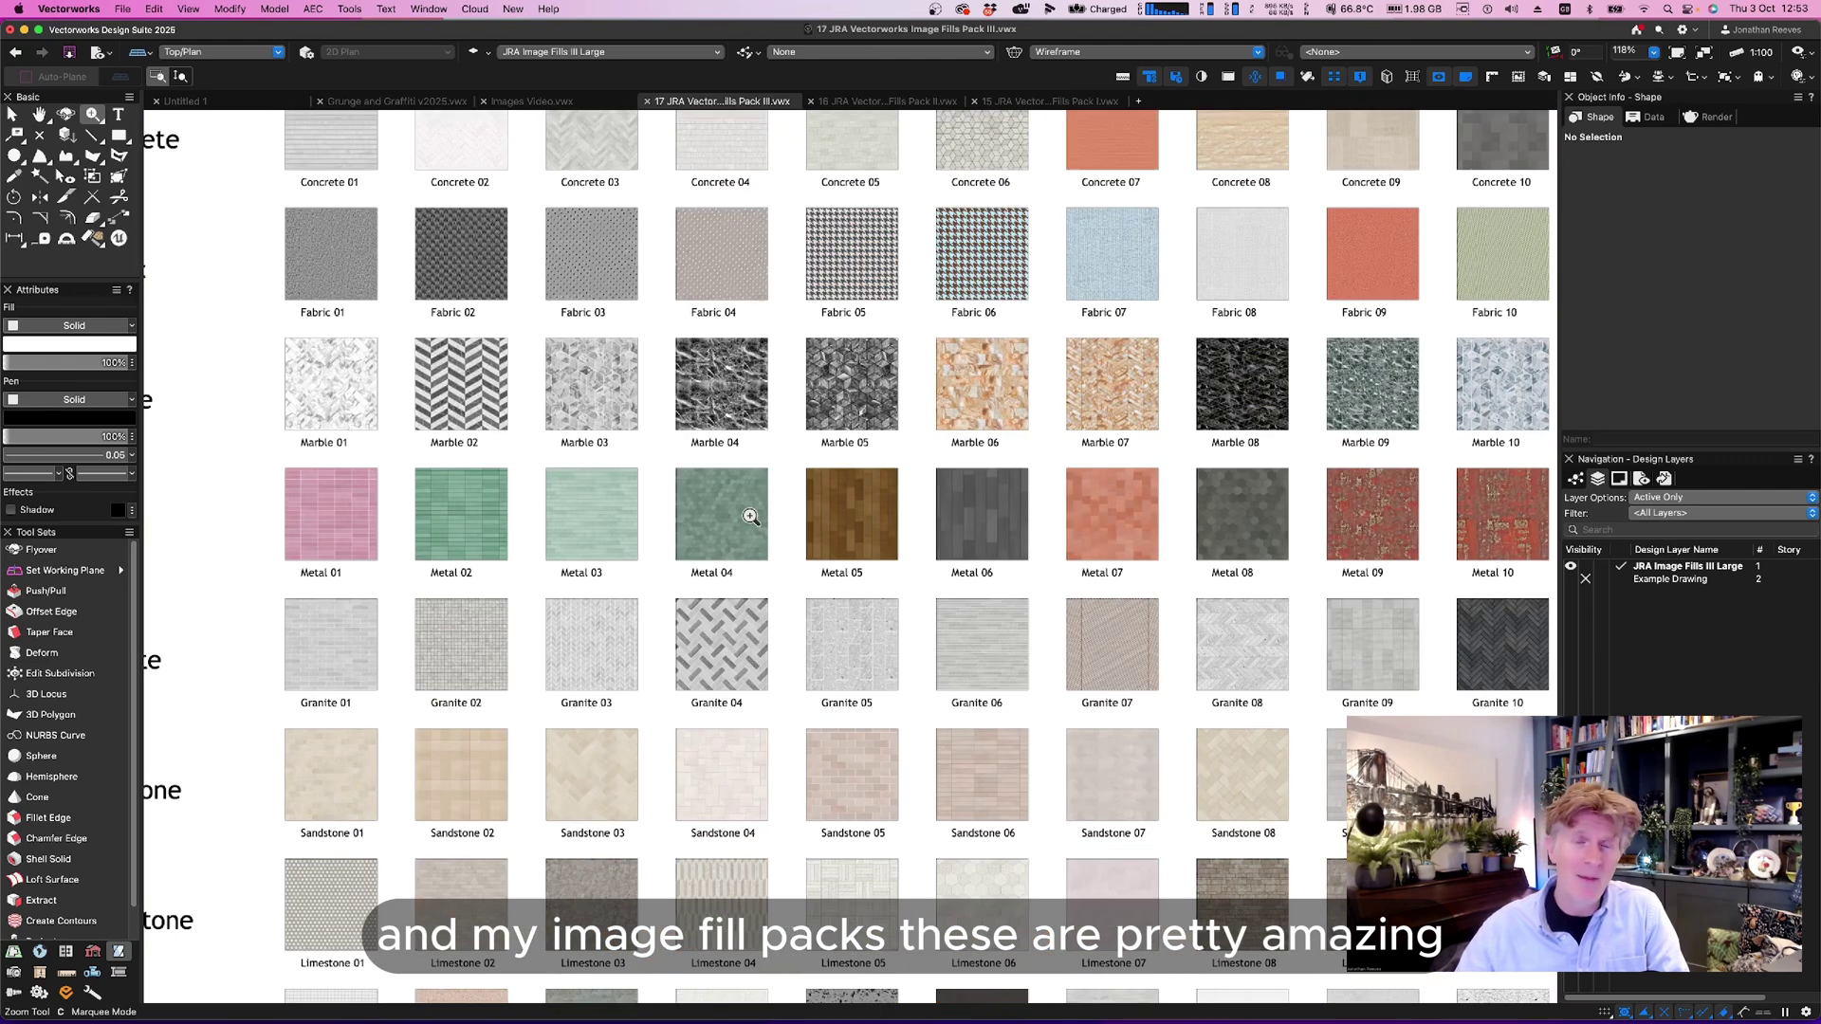
key("h")
left_click_drag(751, 516, 723, 423)
left_click_drag(756, 744, 890, 475)
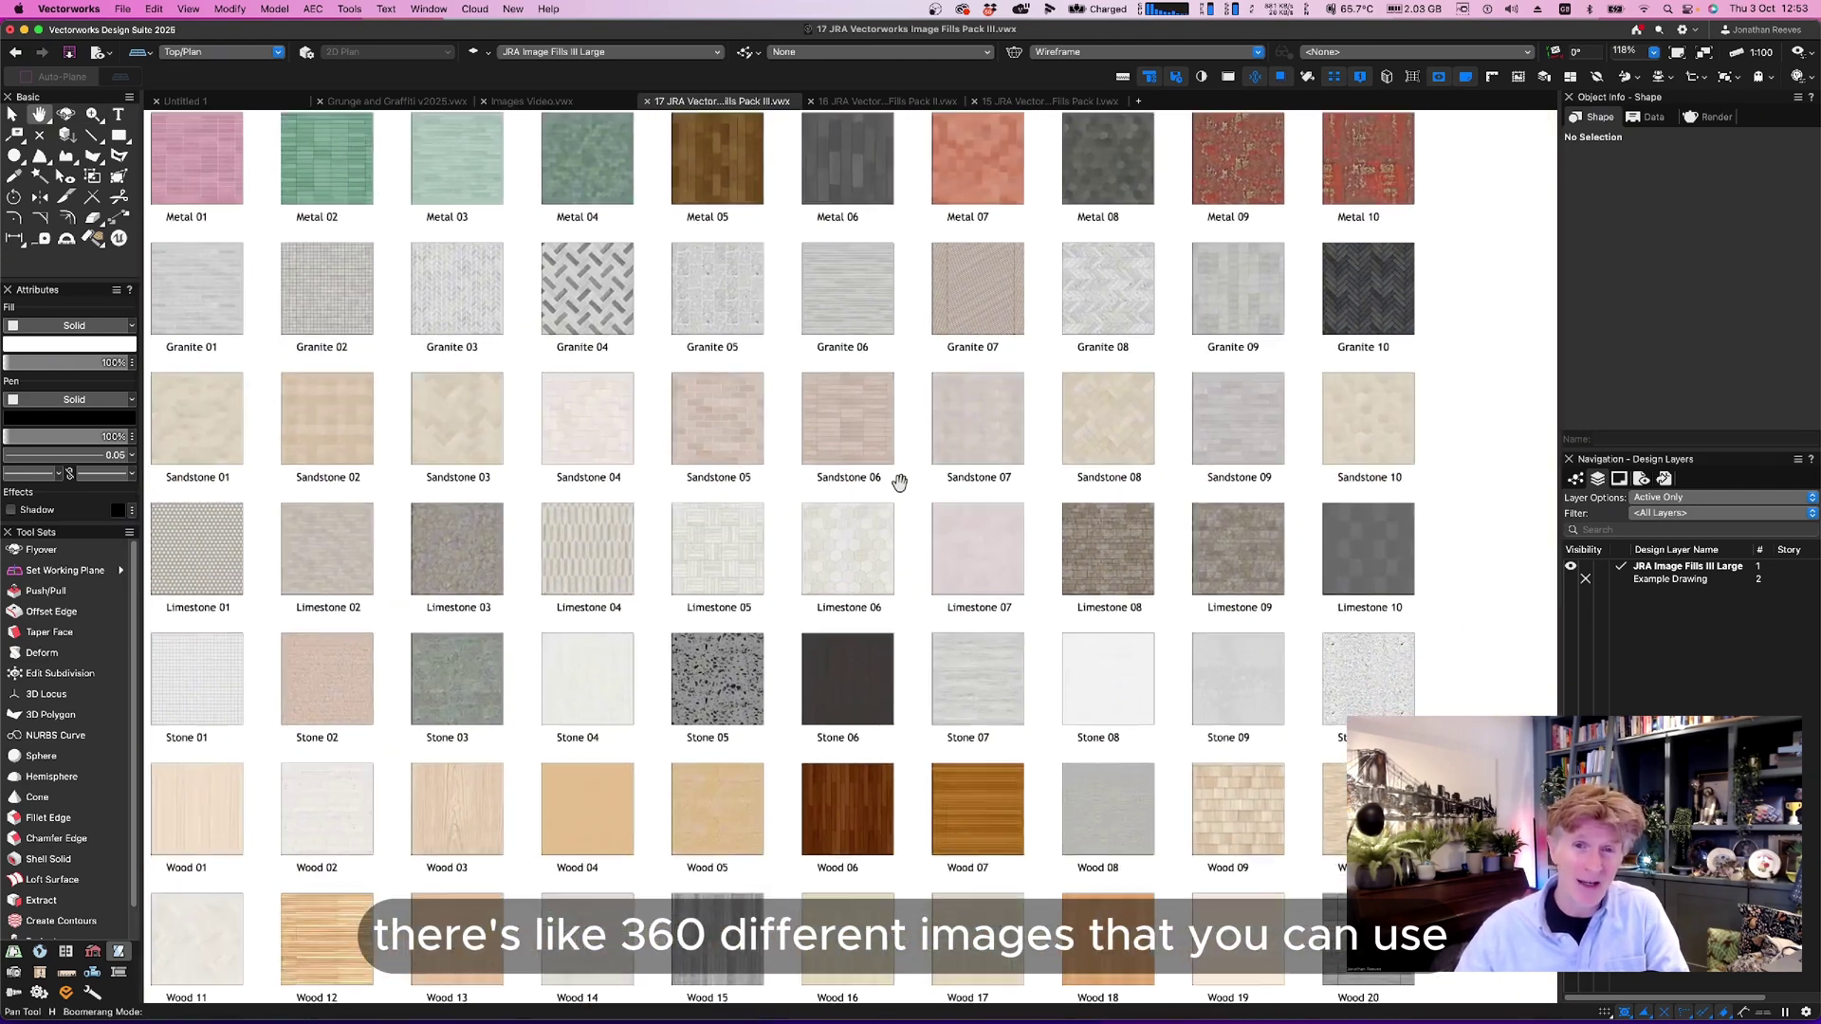
left_click_drag(909, 731, 927, 658)
left_click_drag(991, 320, 993, 436)
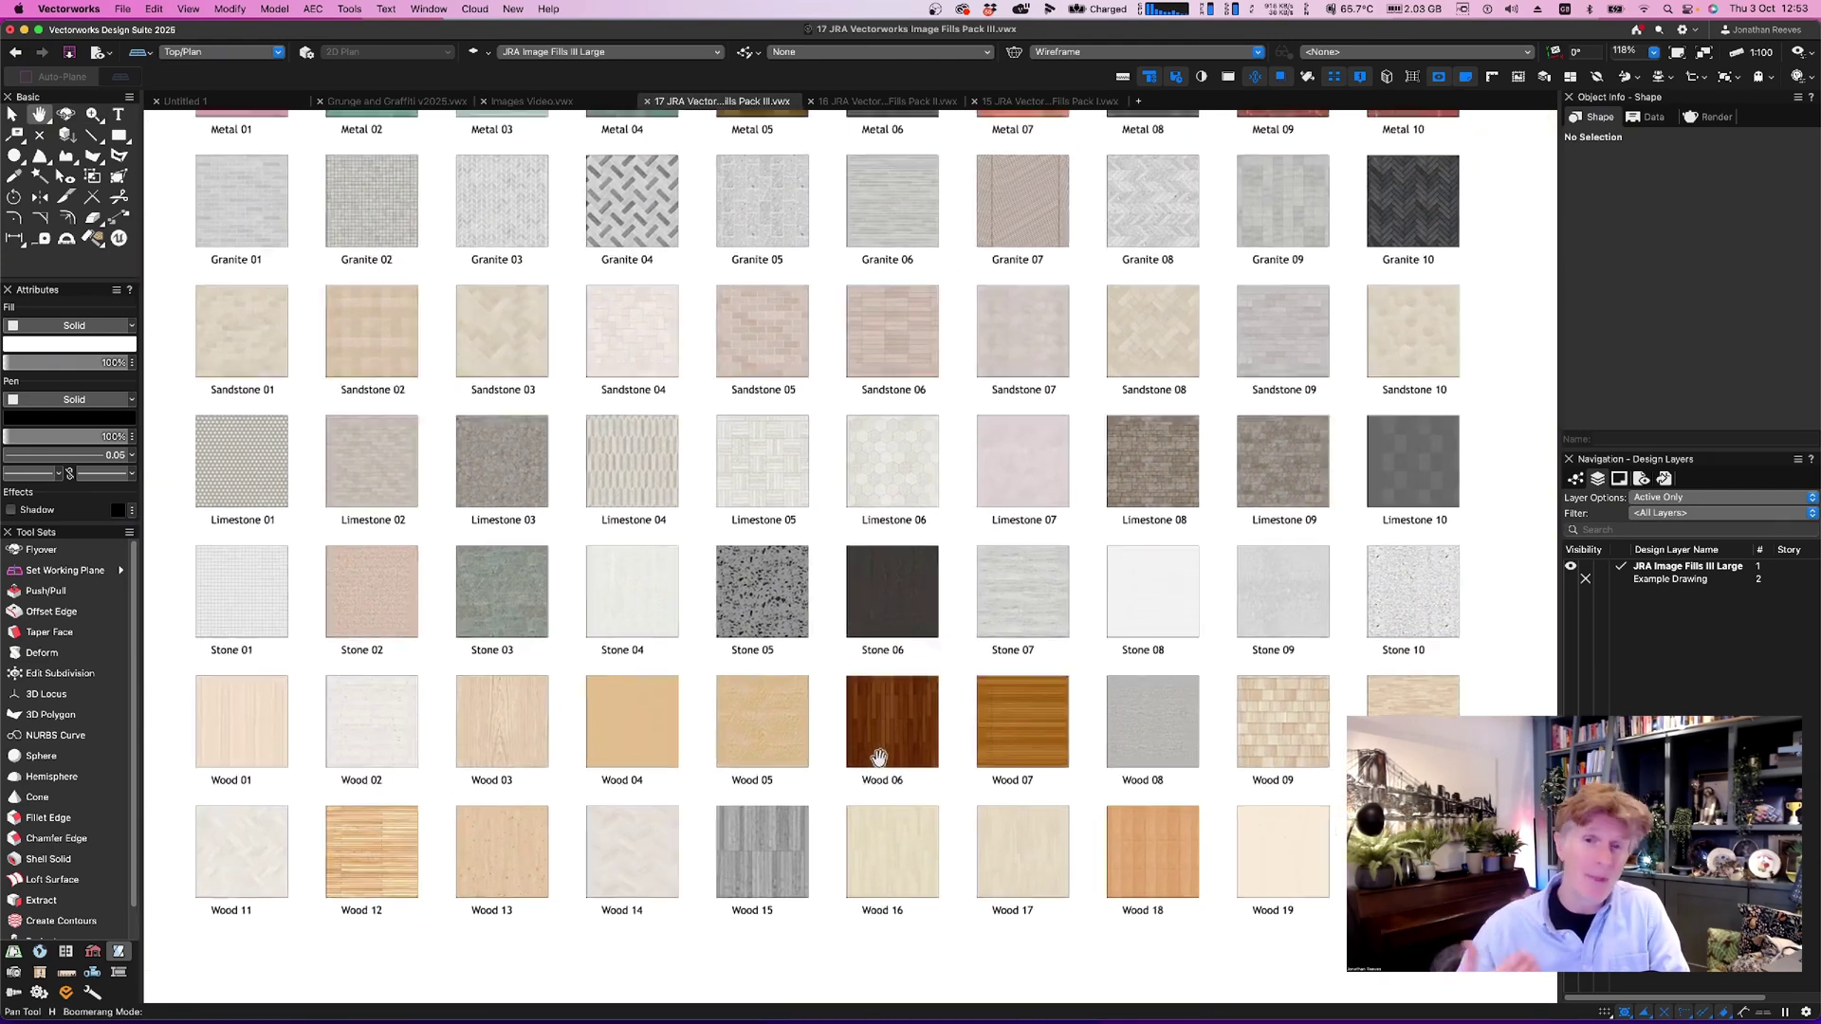
left_click_drag(951, 170, 1004, 617)
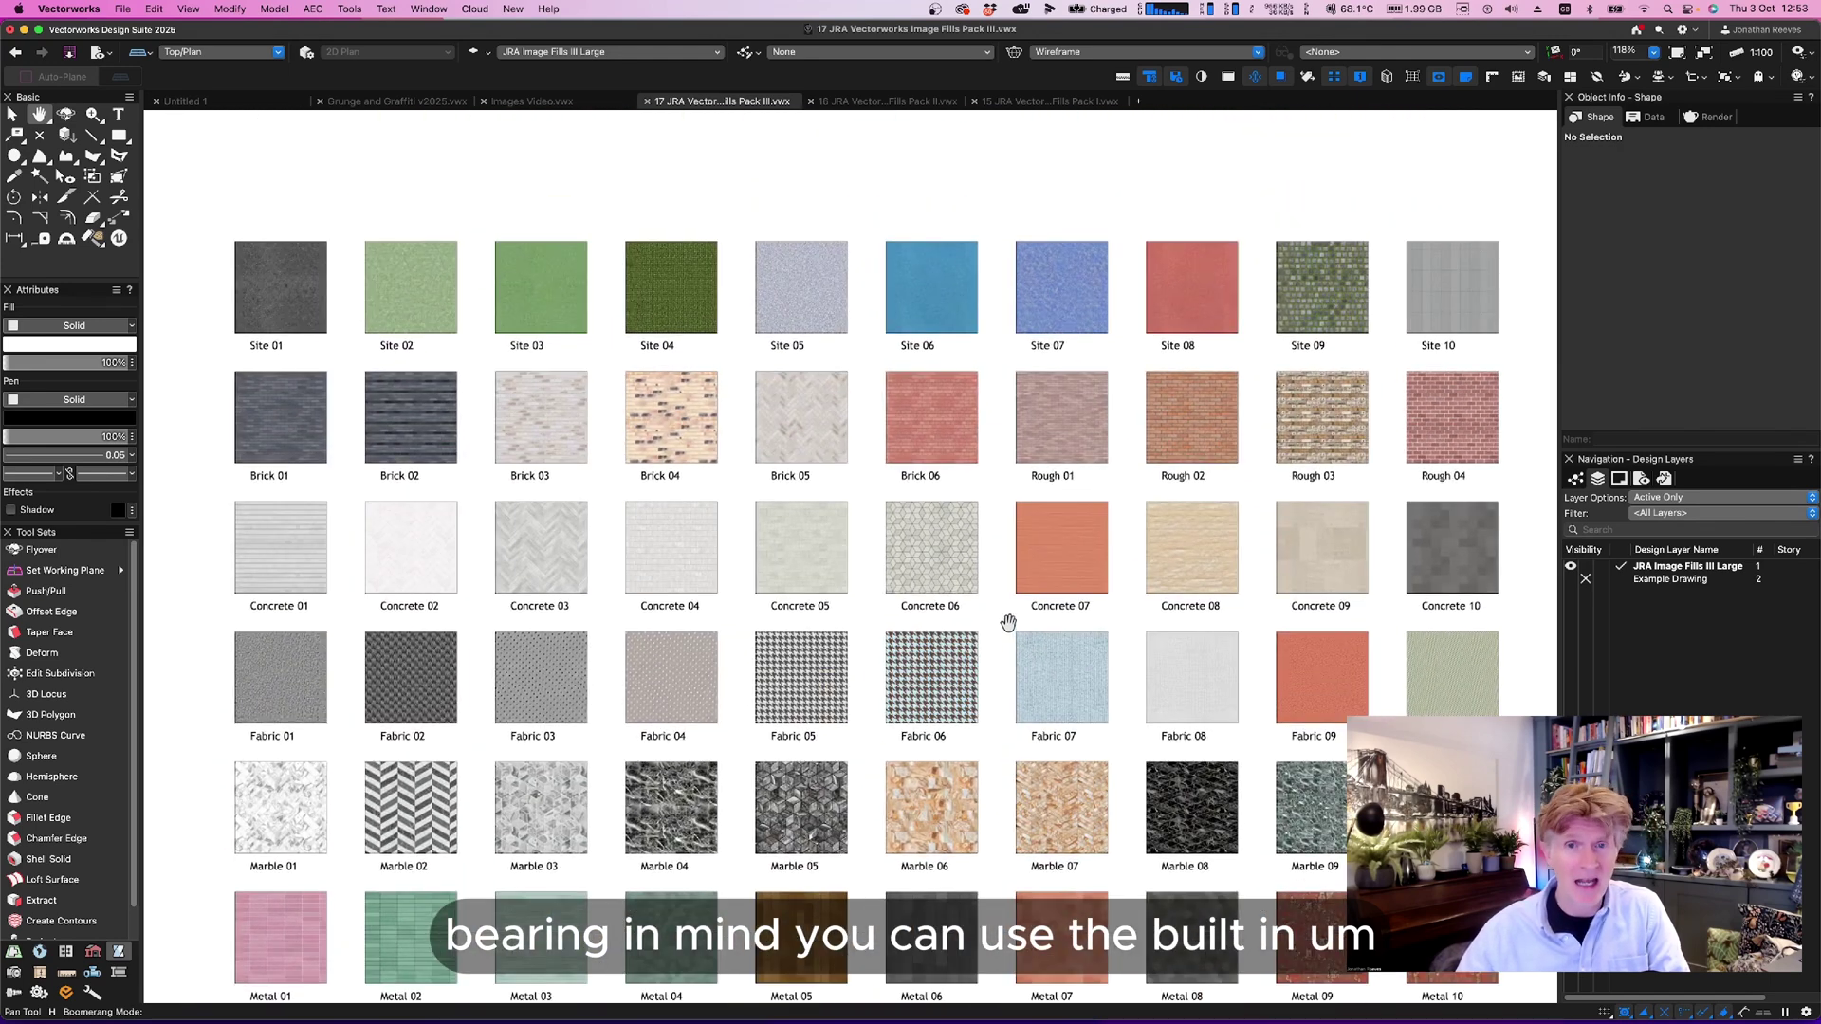
key("c")
Browse the Image Fills Pack II sheet and select the Brick 04 swatch.
left_click(923, 102)
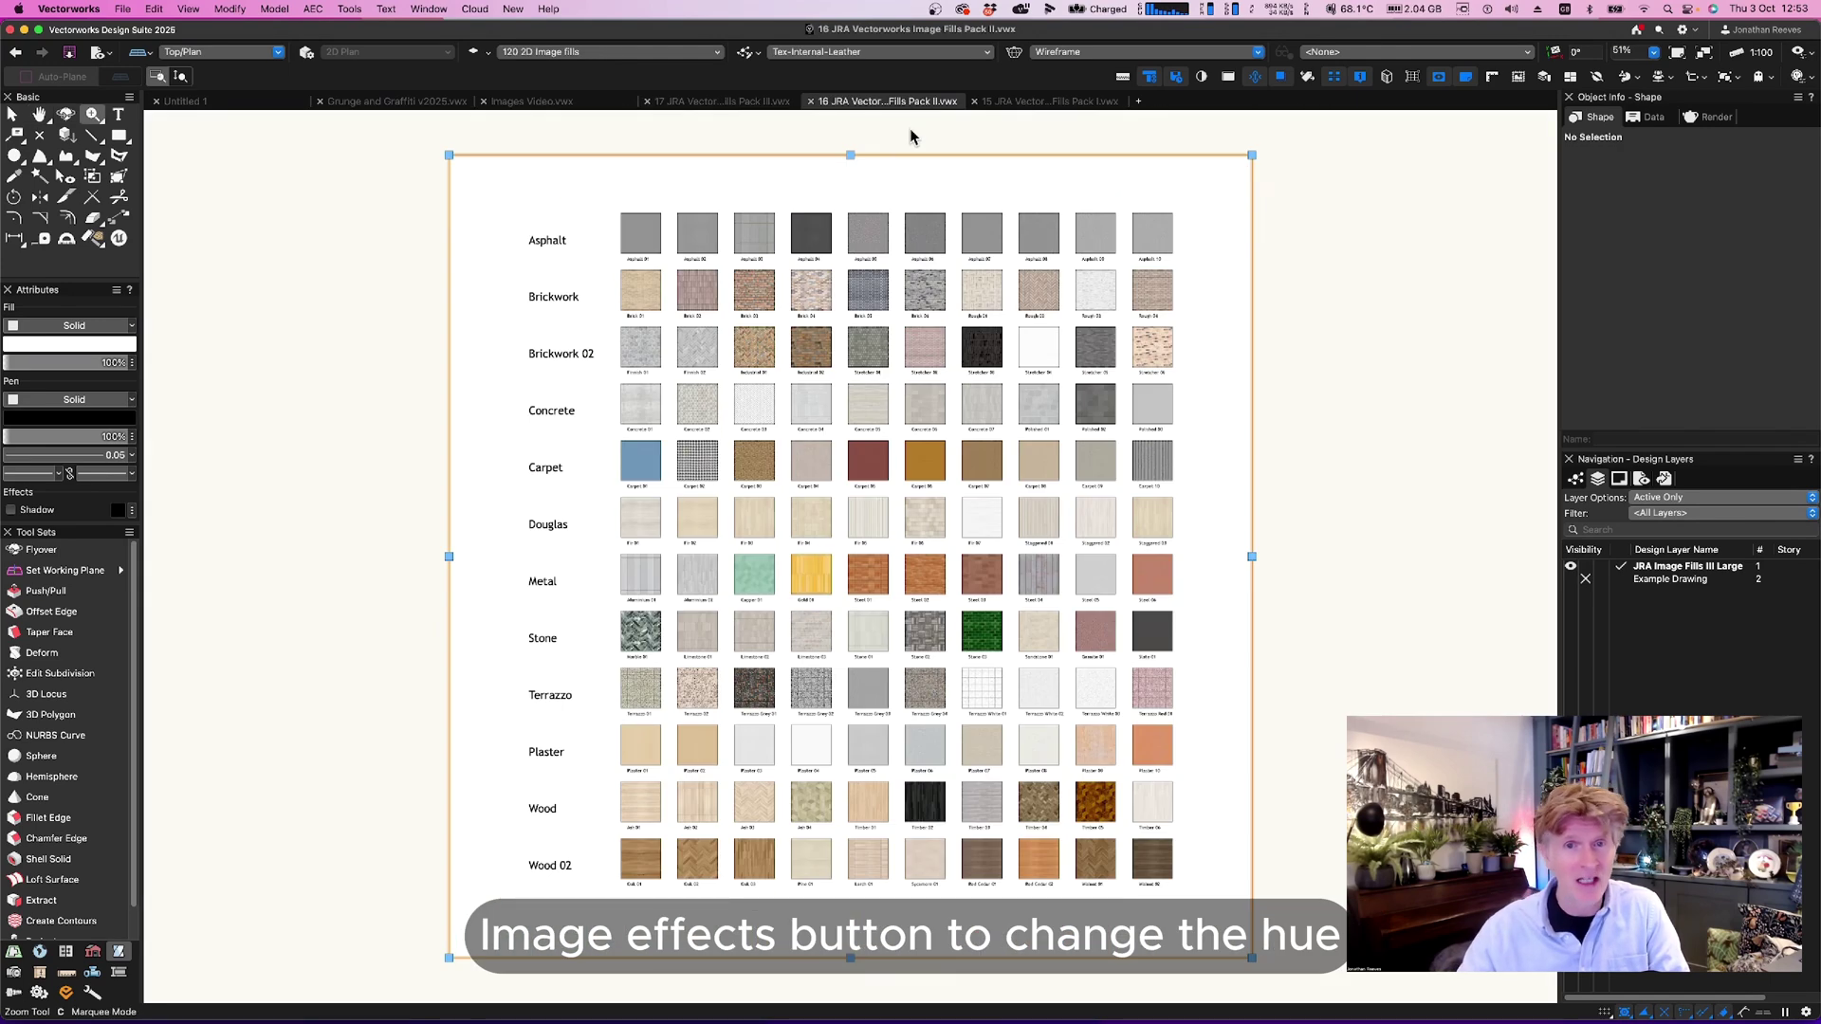
left_click(1016, 103)
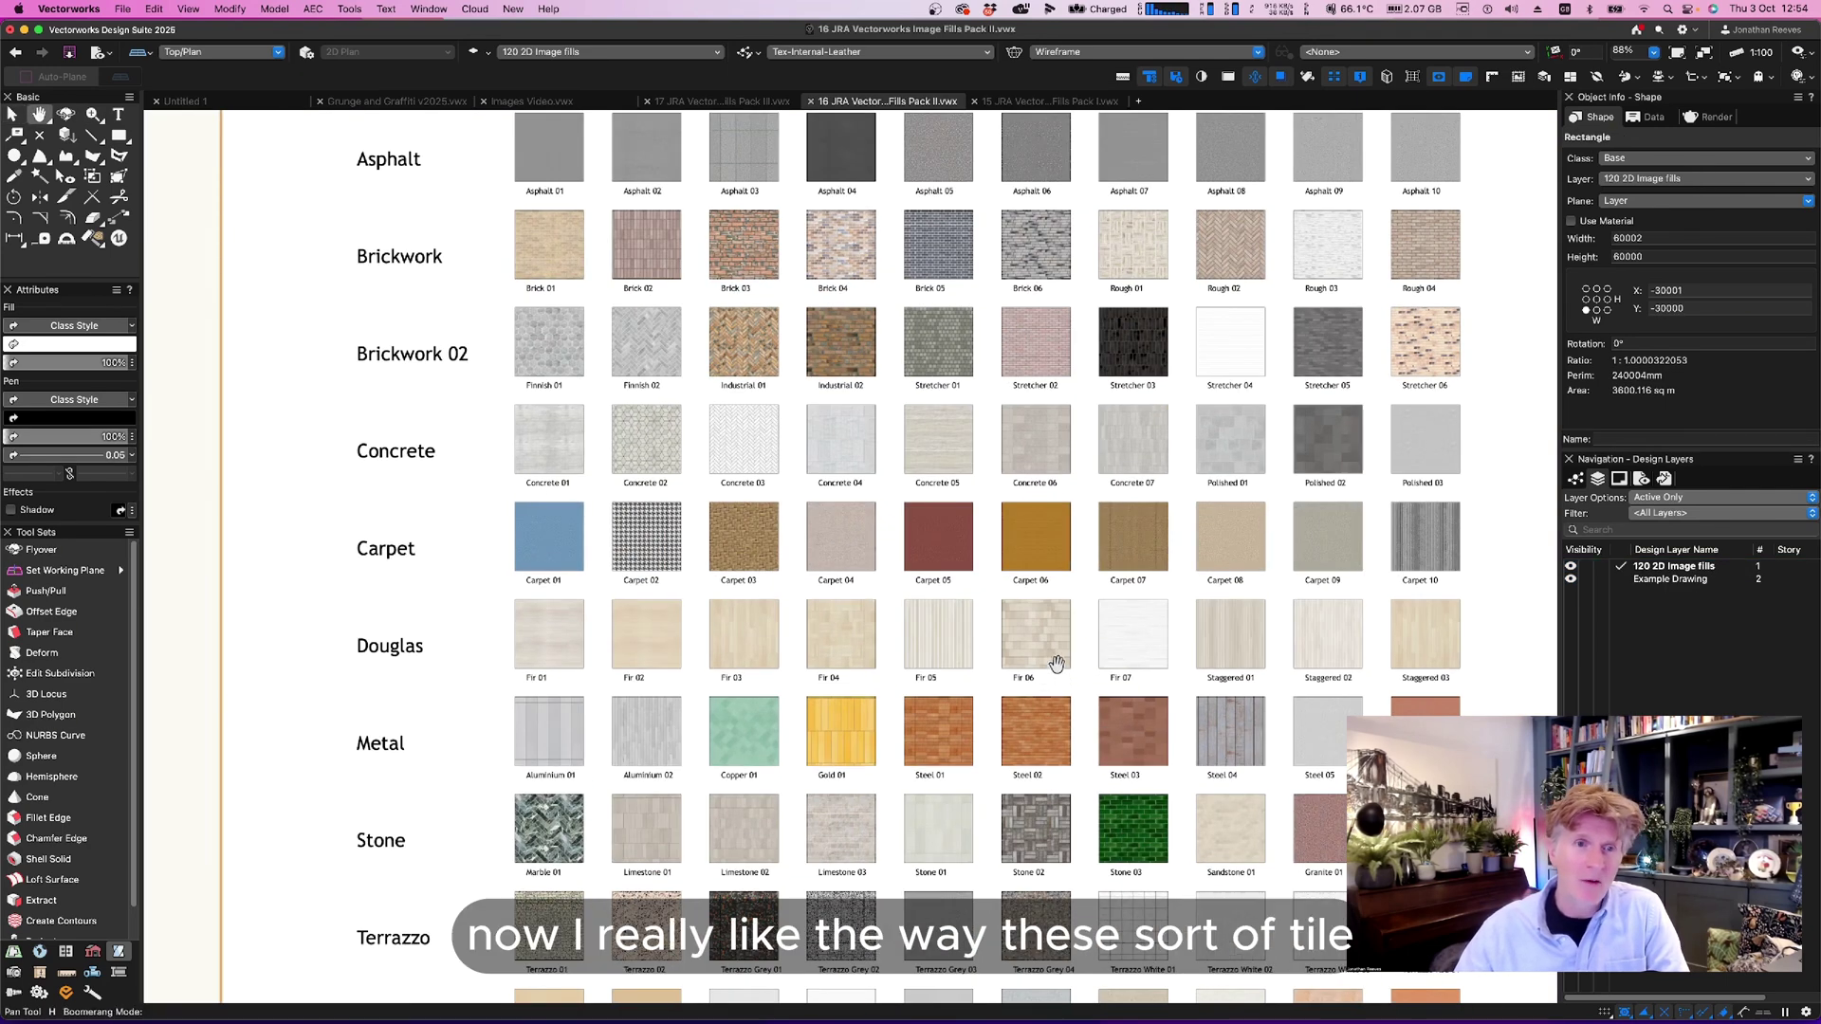
left_click_drag(1046, 690, 814, 552)
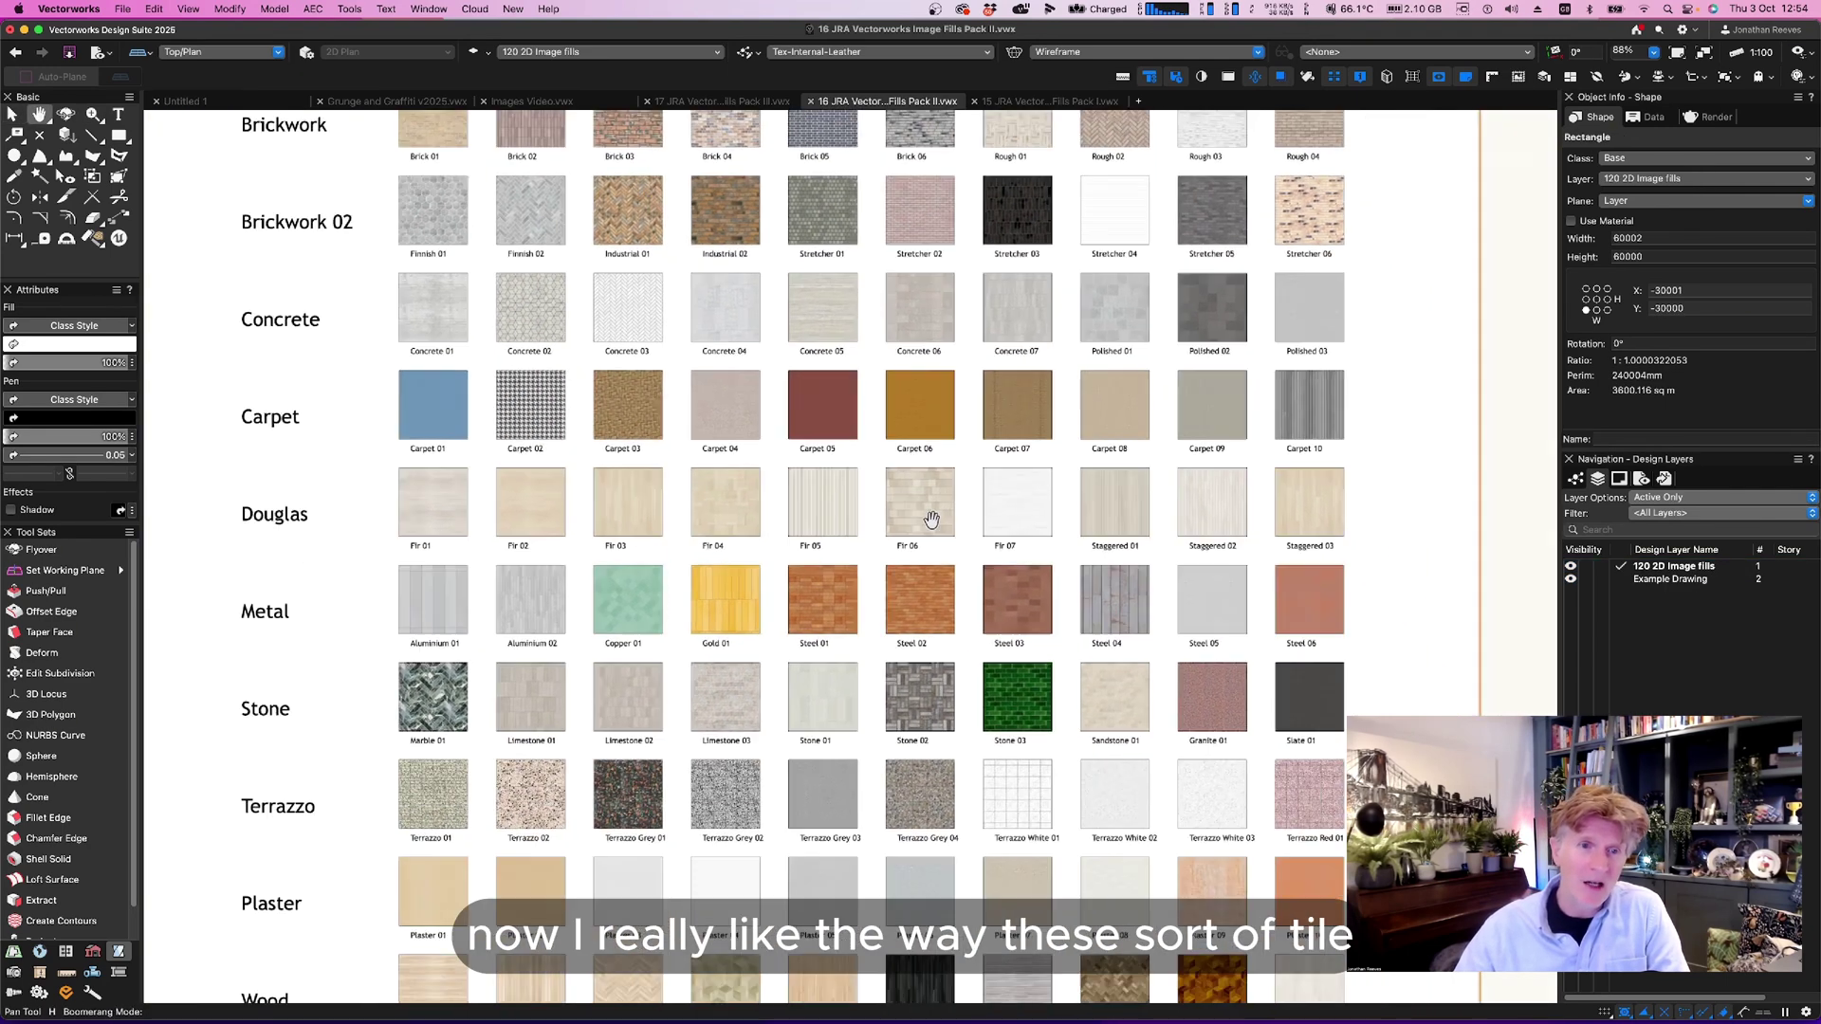
scroll(518, 319, "up", 3)
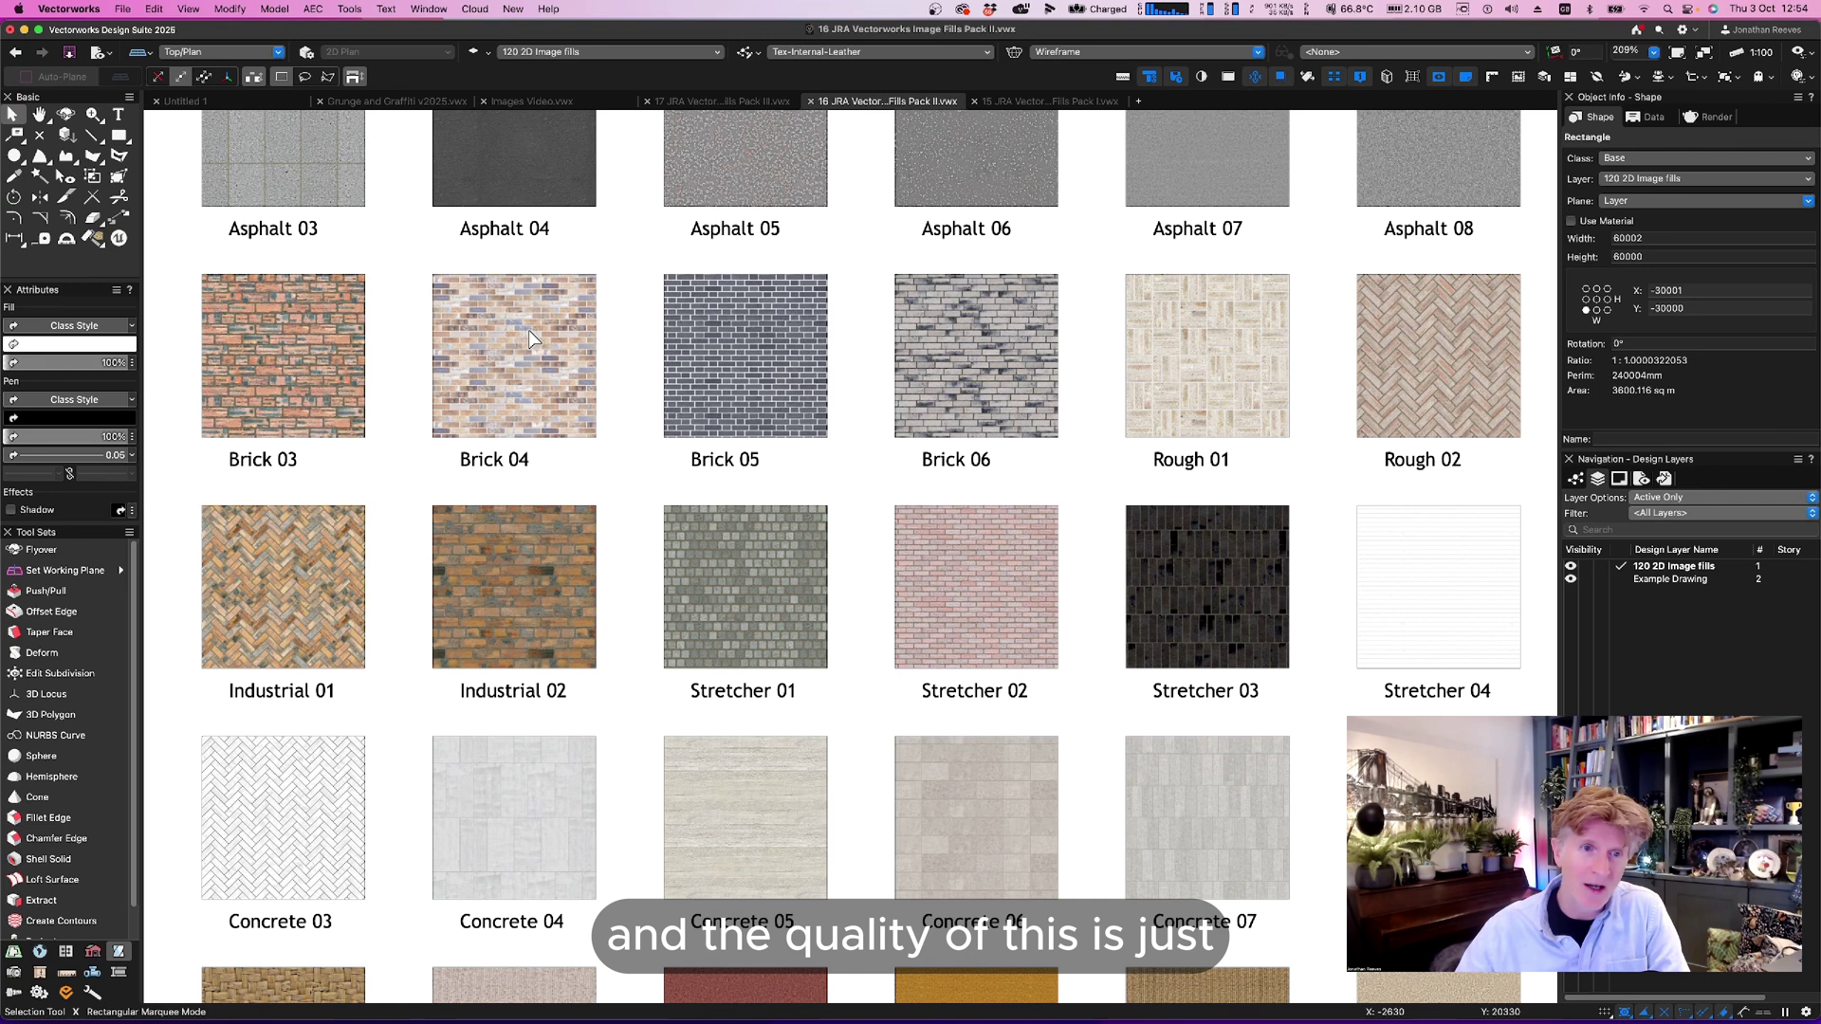
scroll(528, 331, "up", 5)
left_click(564, 310)
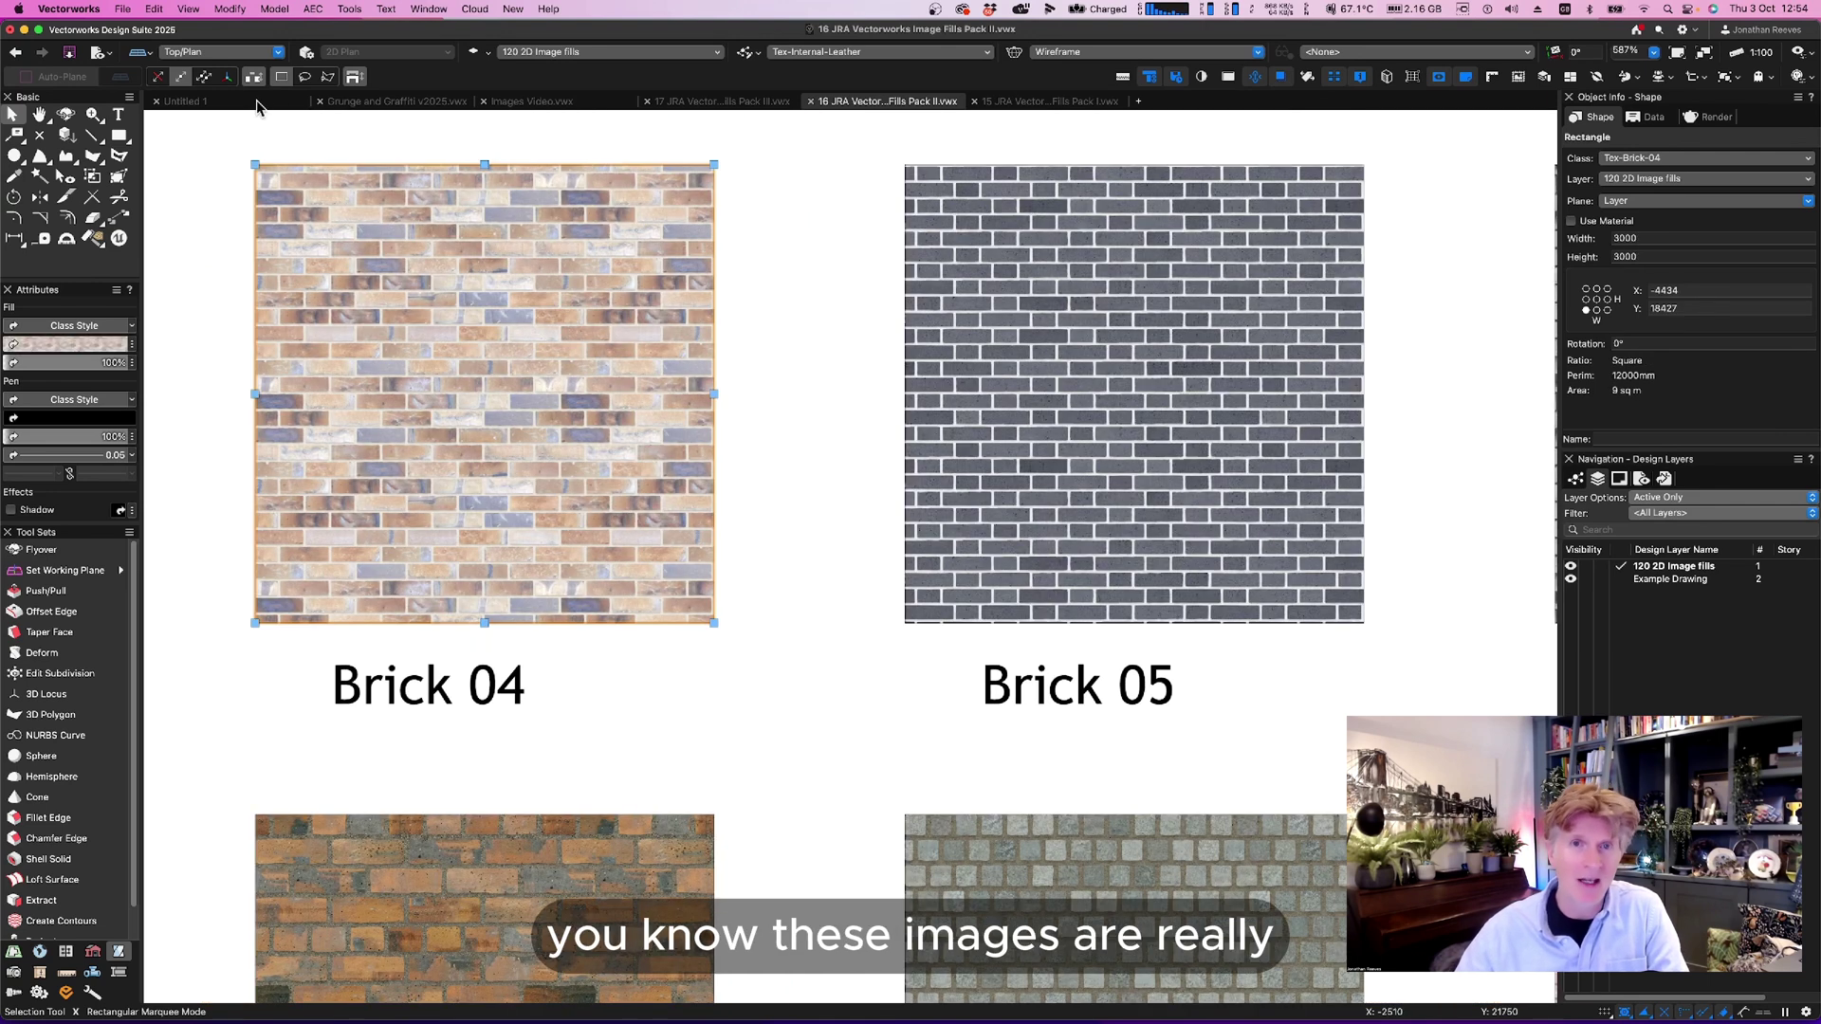
scroll(853, 576, "down", 10)
scroll(849, 574, "up", 1)
scroll(853, 569, "up", 1)
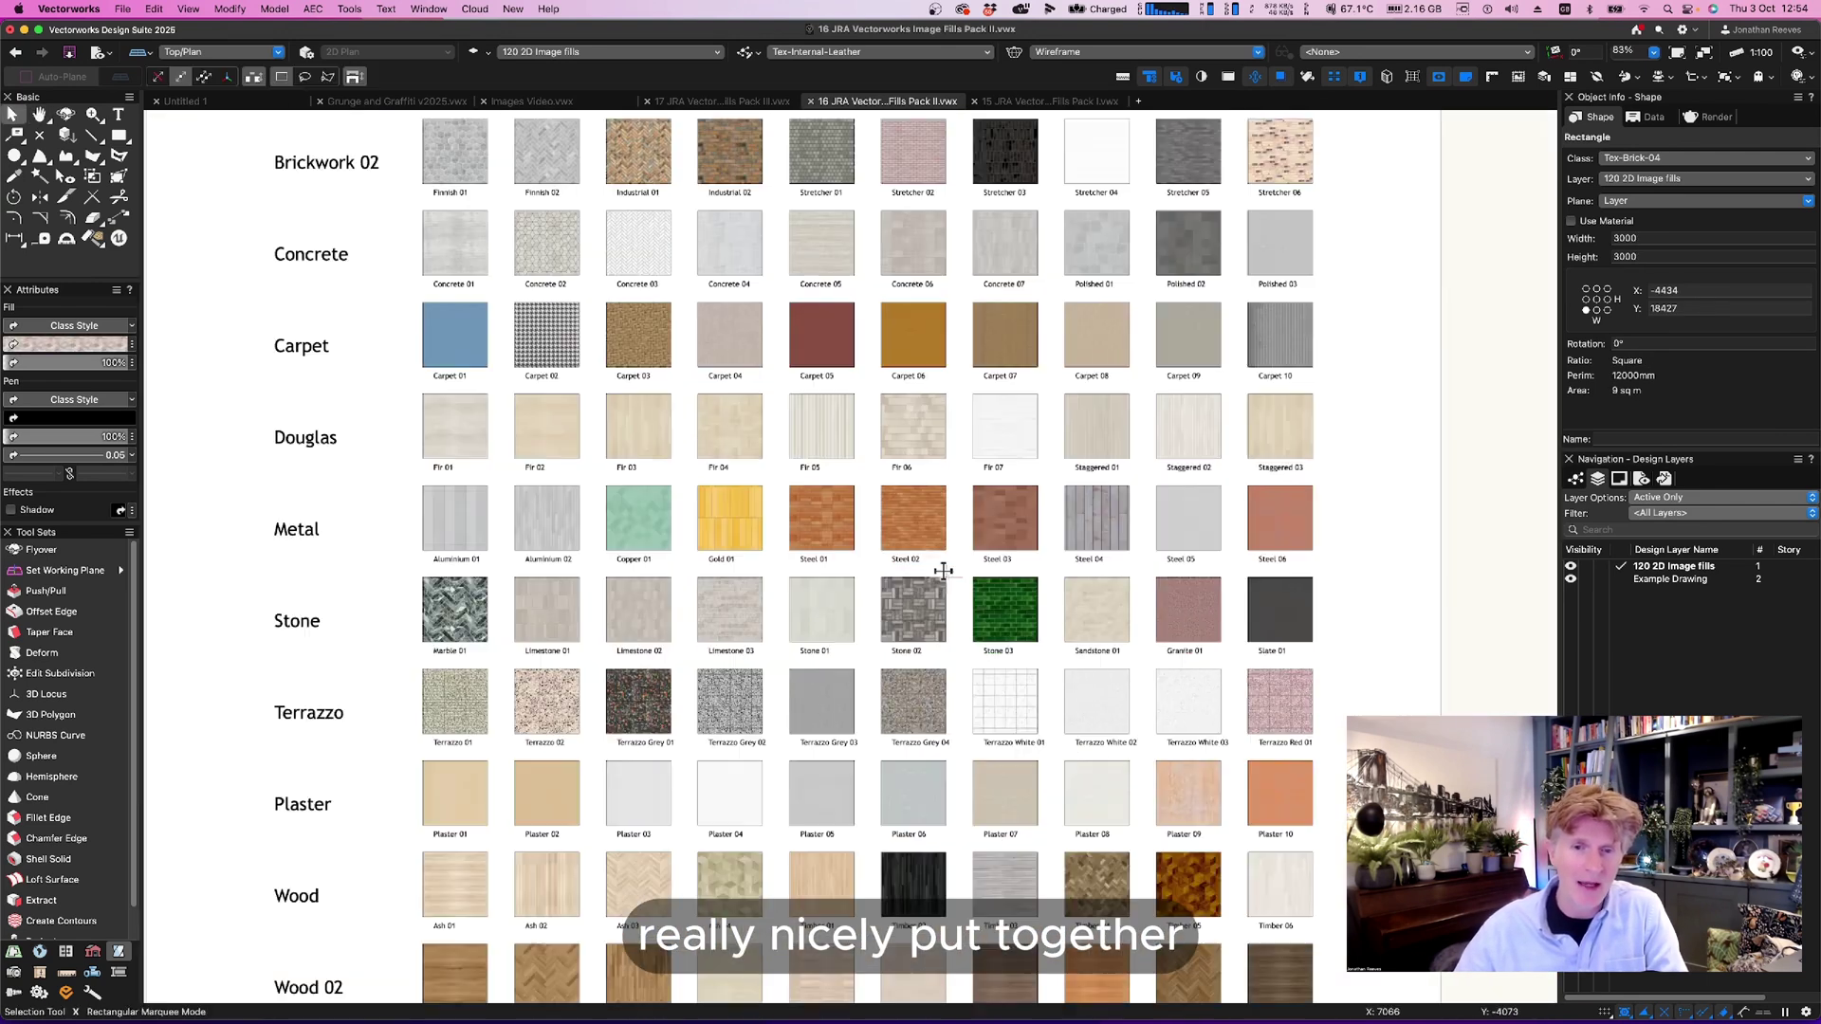
scroll(943, 570, "up", 1)
scroll(942, 570, "up", 2)
scroll(942, 569, "down", 3)
scroll(939, 550, "down", 3)
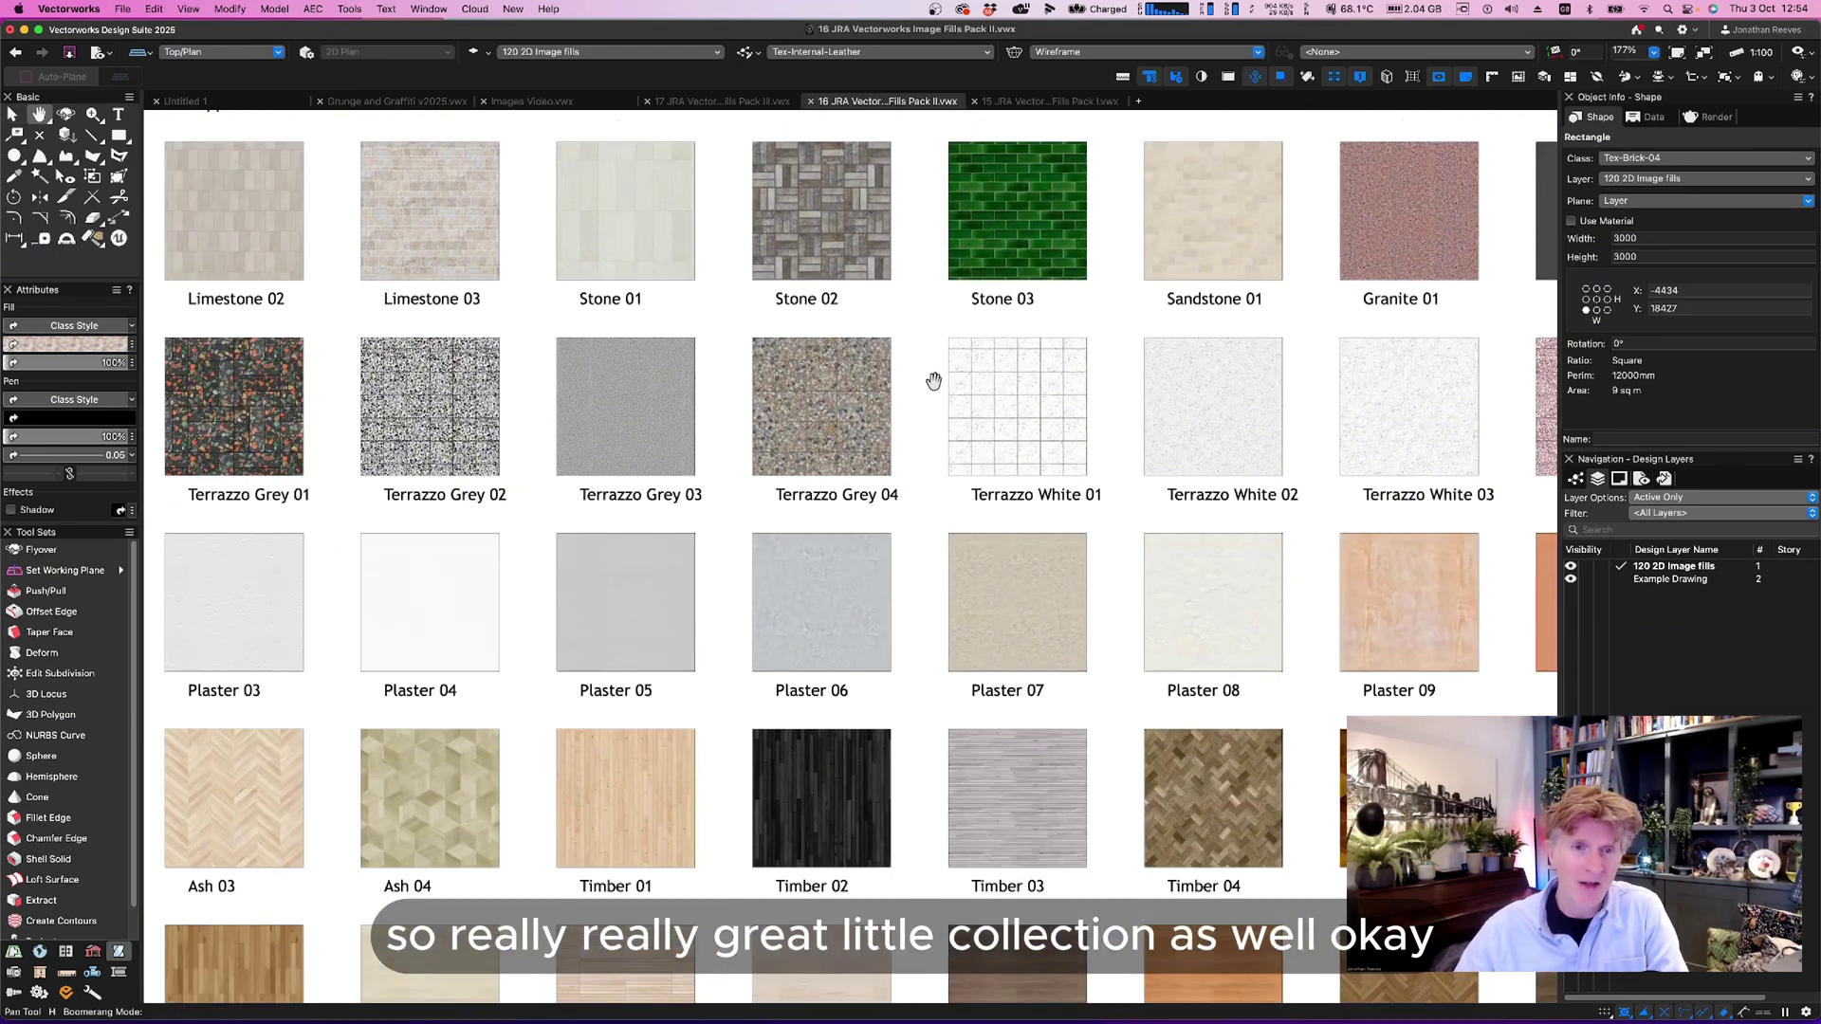
scroll(955, 504, "down", 3)
scroll(955, 505, "right", 3)
scroll(956, 504, "up", 2)
Move the light Brick 04 square into the wall gap in Untitled 1 and rescale its fill.
left_click(261, 102)
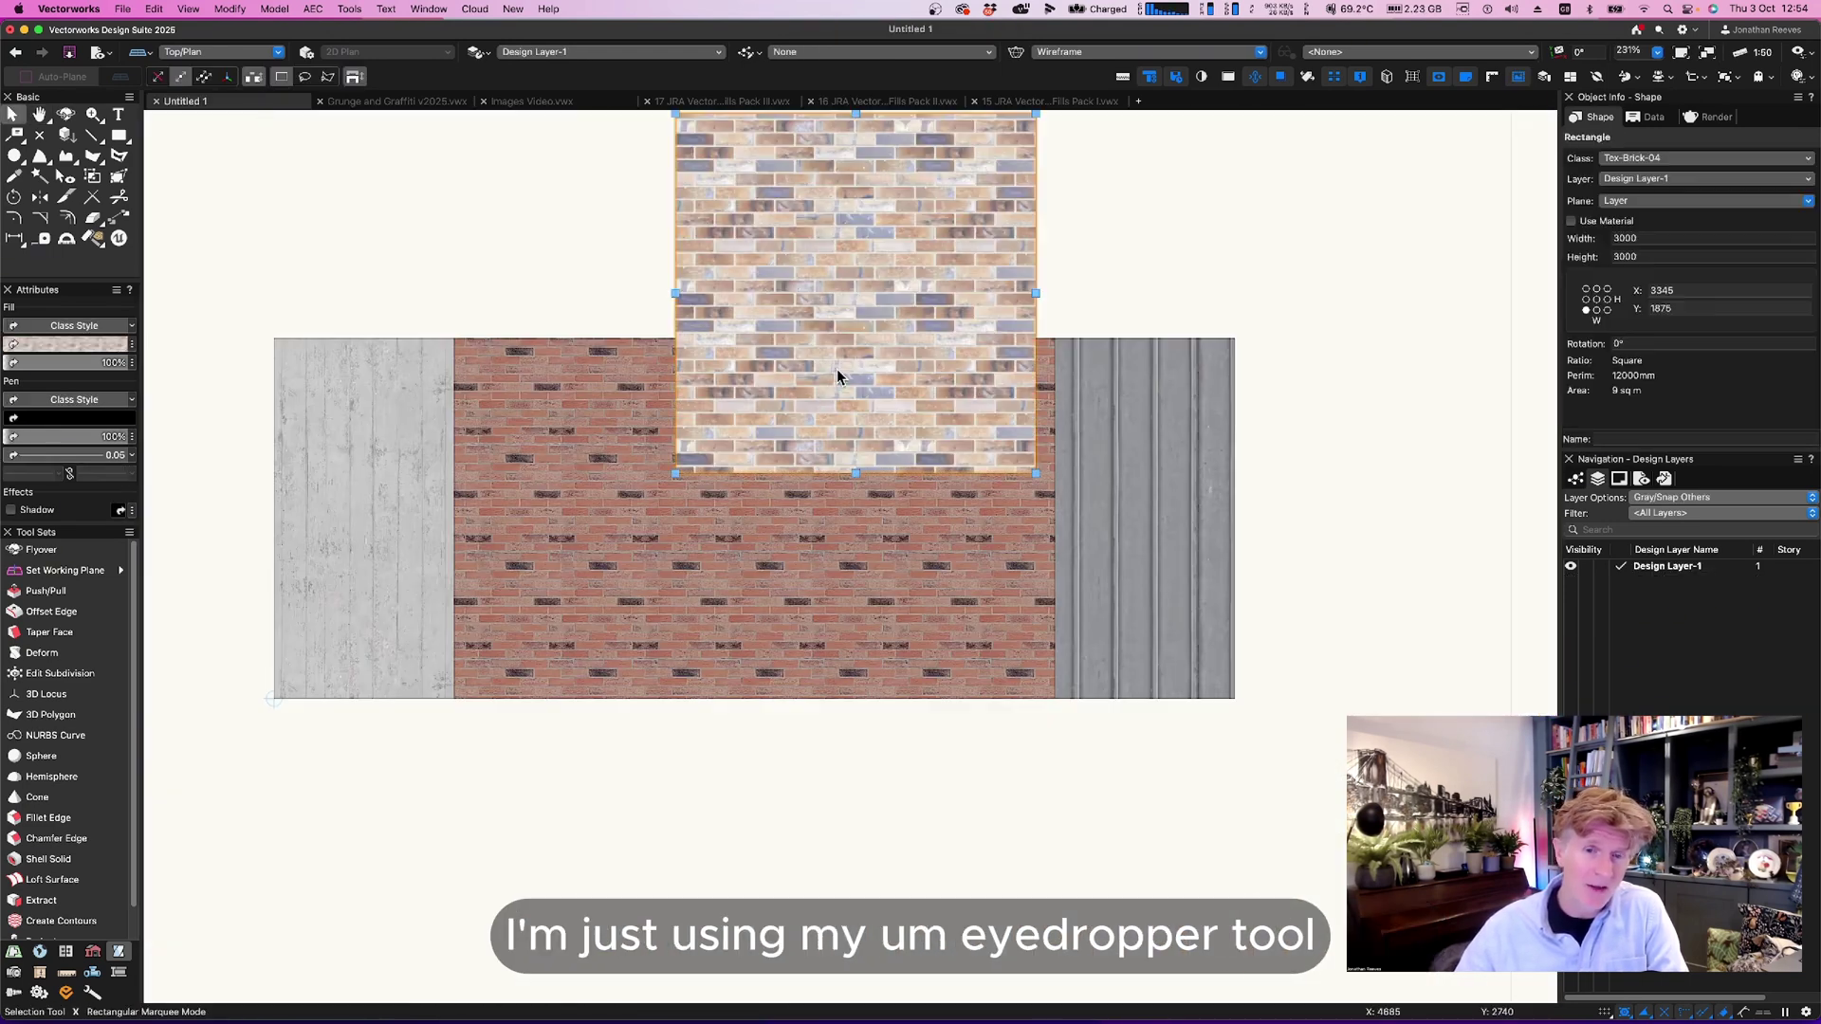
scroll(837, 368, "down", 4)
key("e")
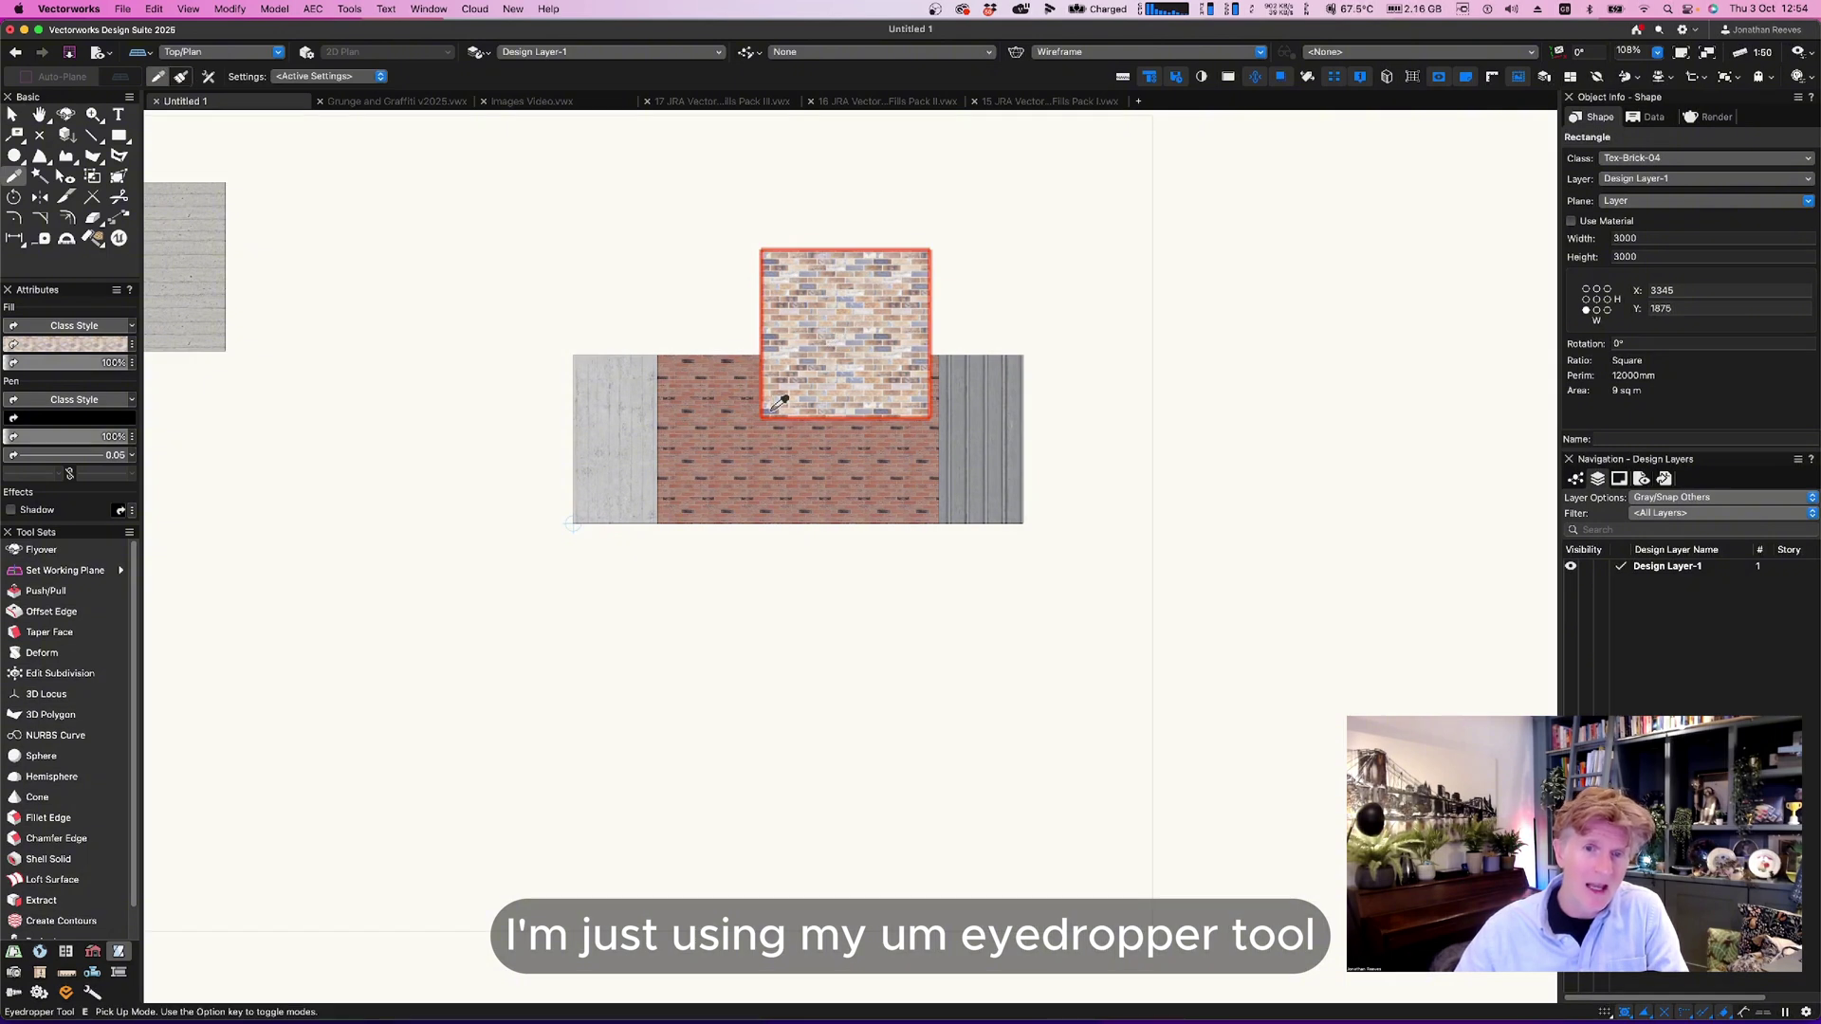
key("x")
left_click_drag(708, 482, 658, 523)
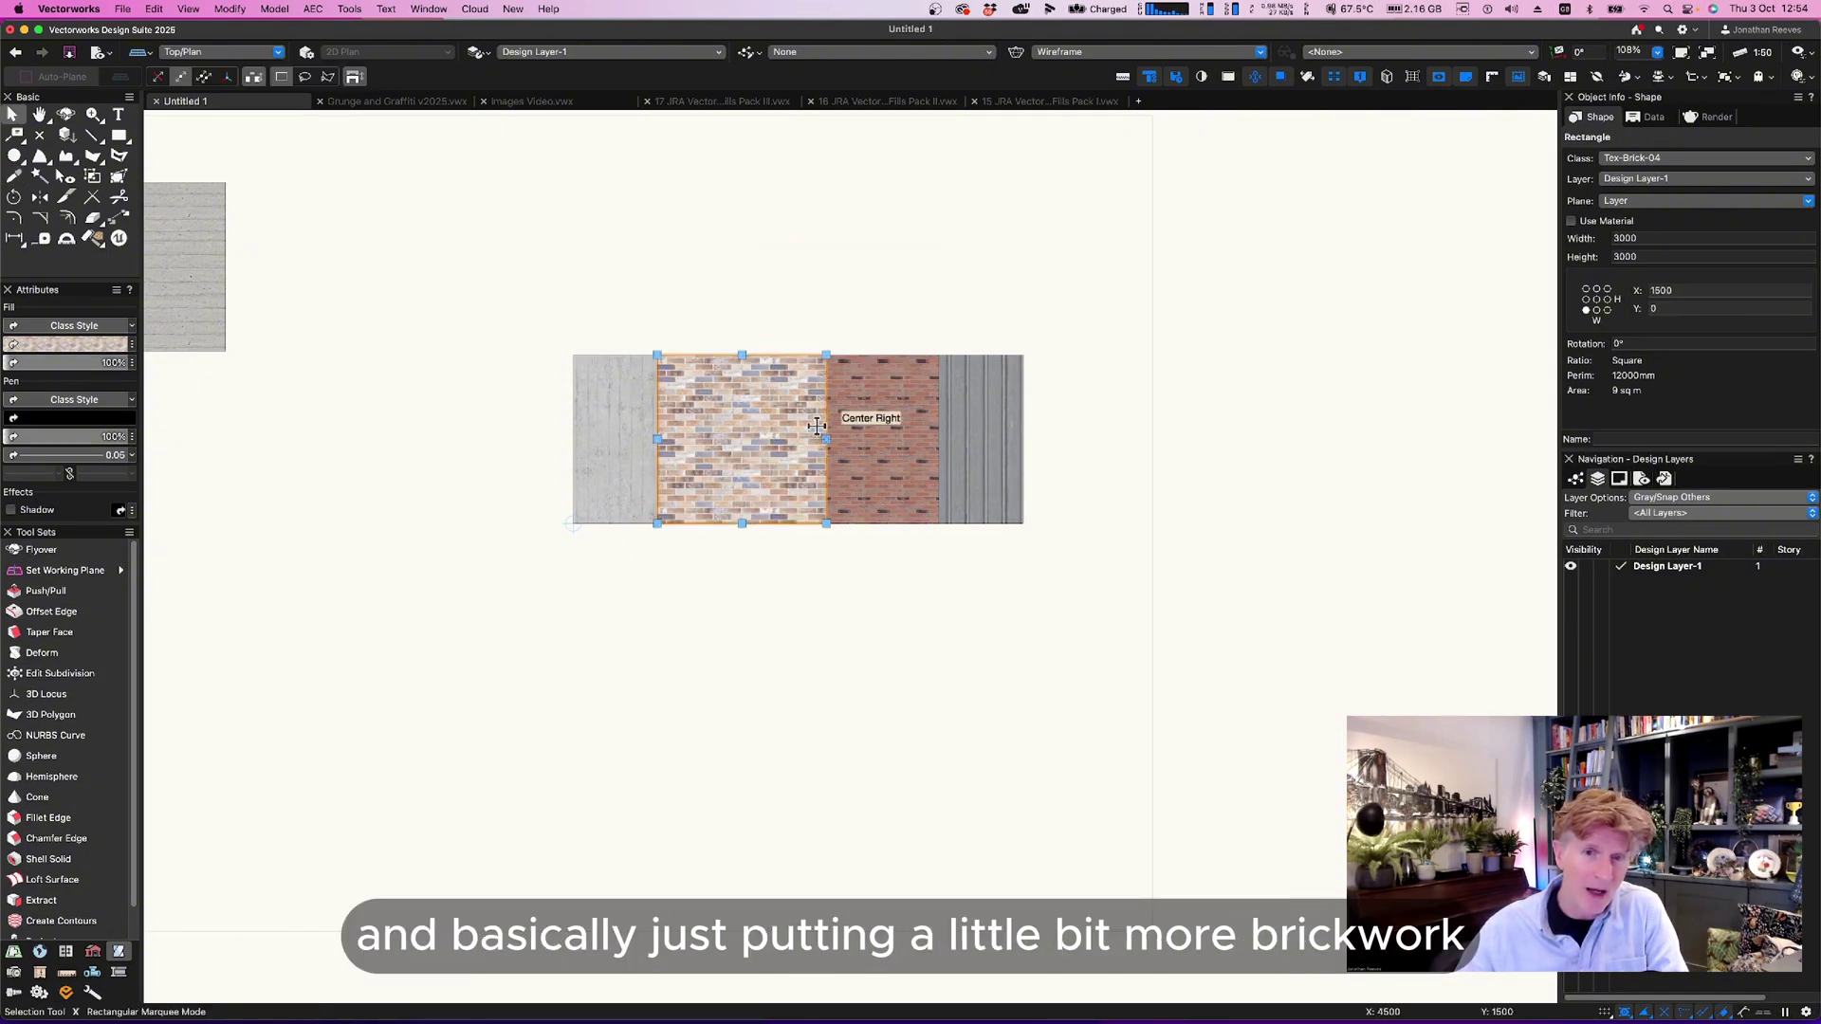
scroll(826, 410, "up", 8)
key("a")
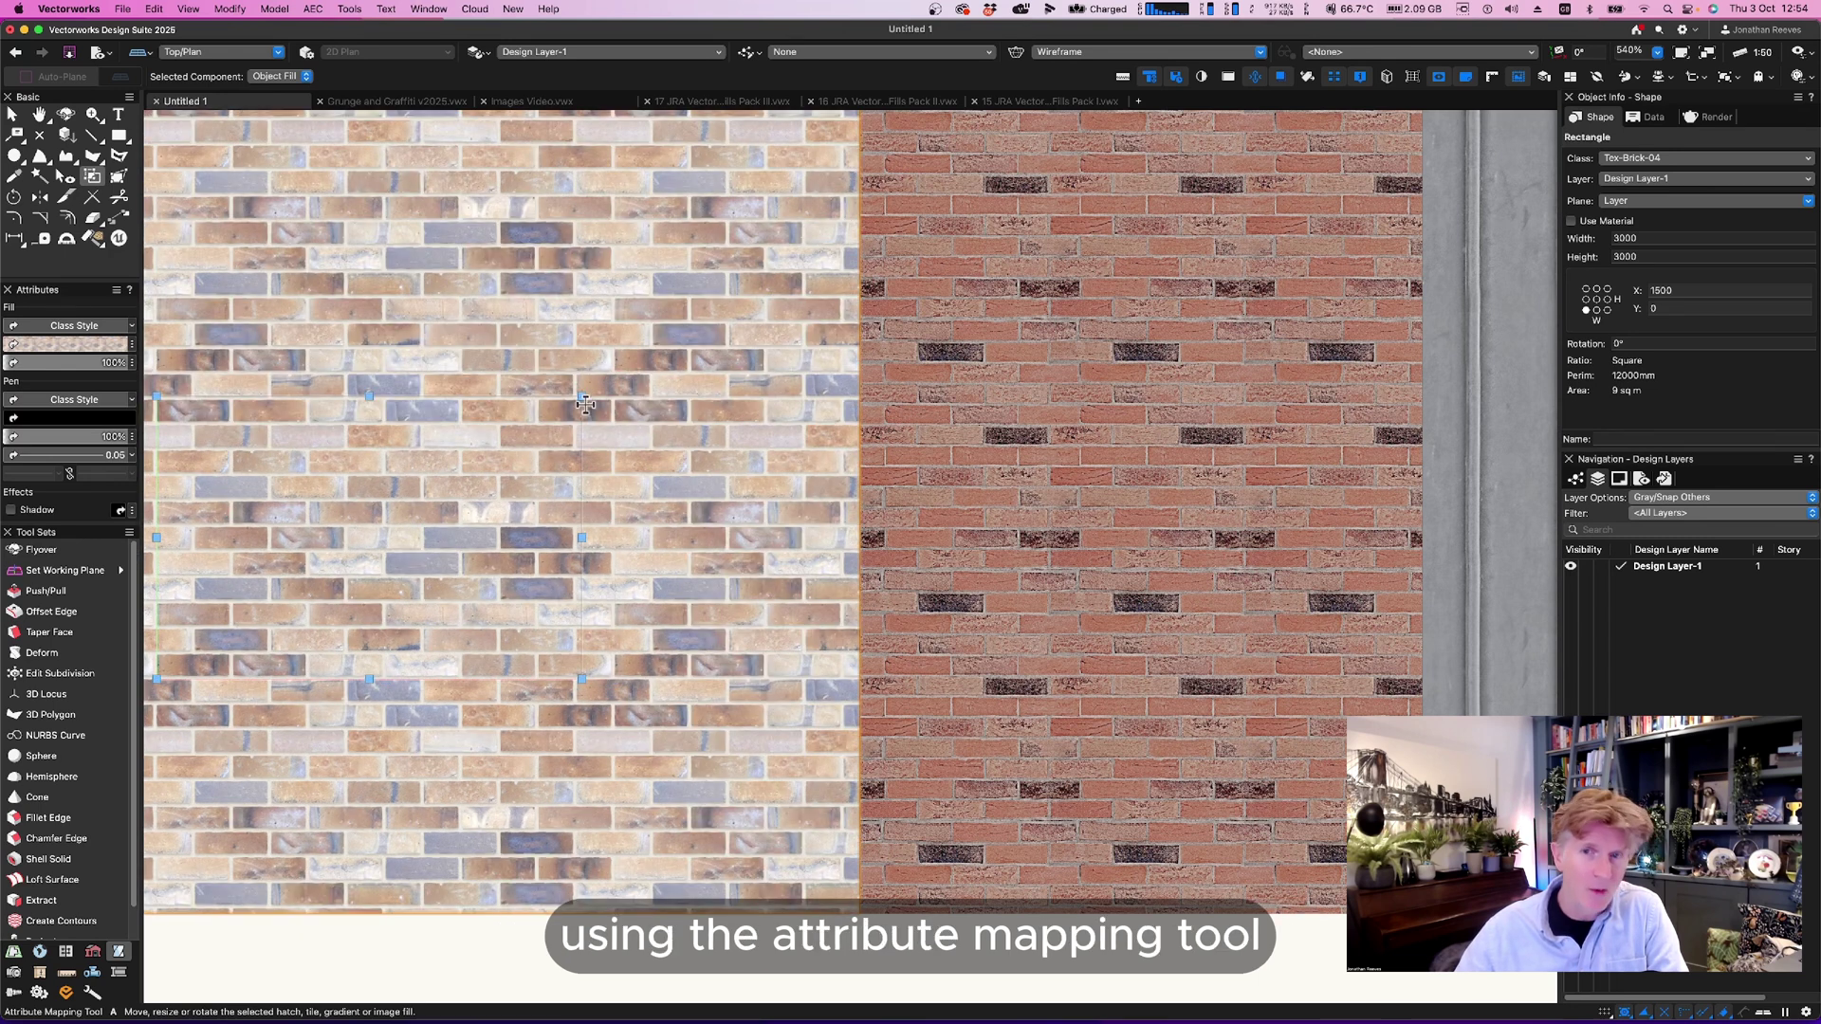
scroll(601, 396, "down", 3)
In the Grunge and Graffiti drawing, select the graffiti, walking couple and other images.
key("x")
key("x")
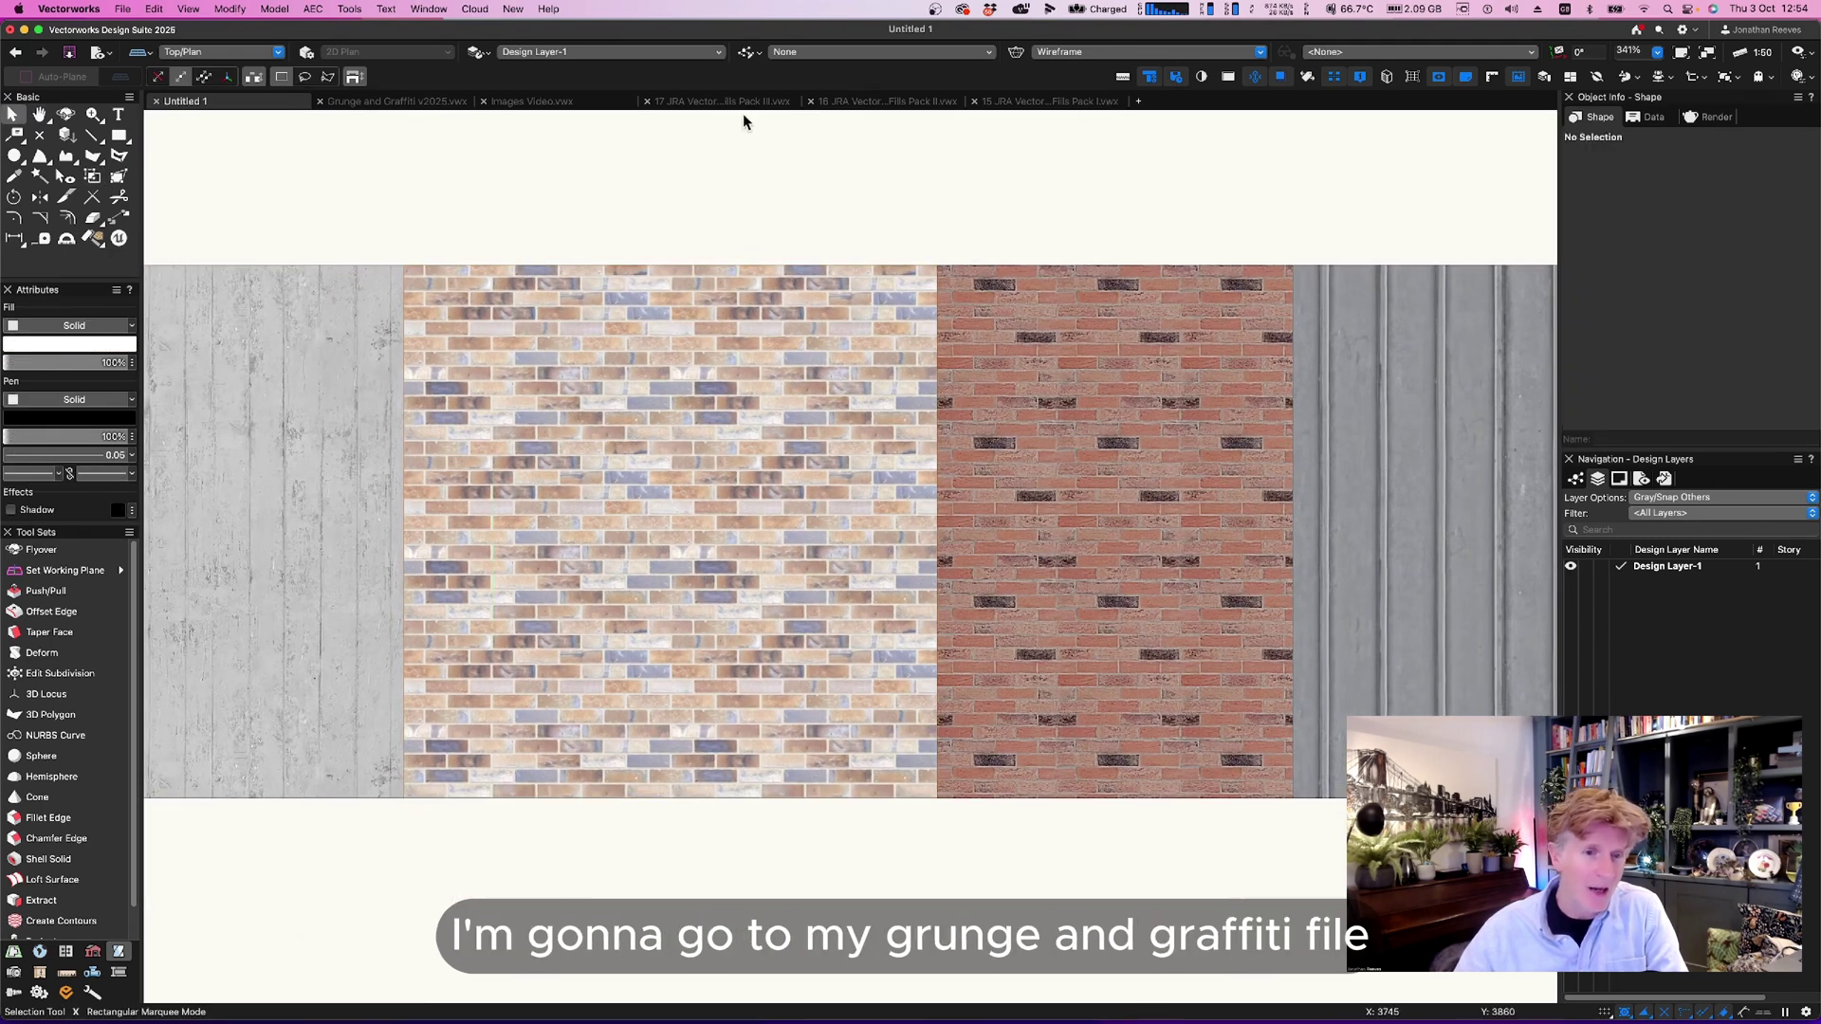
left_click(452, 105)
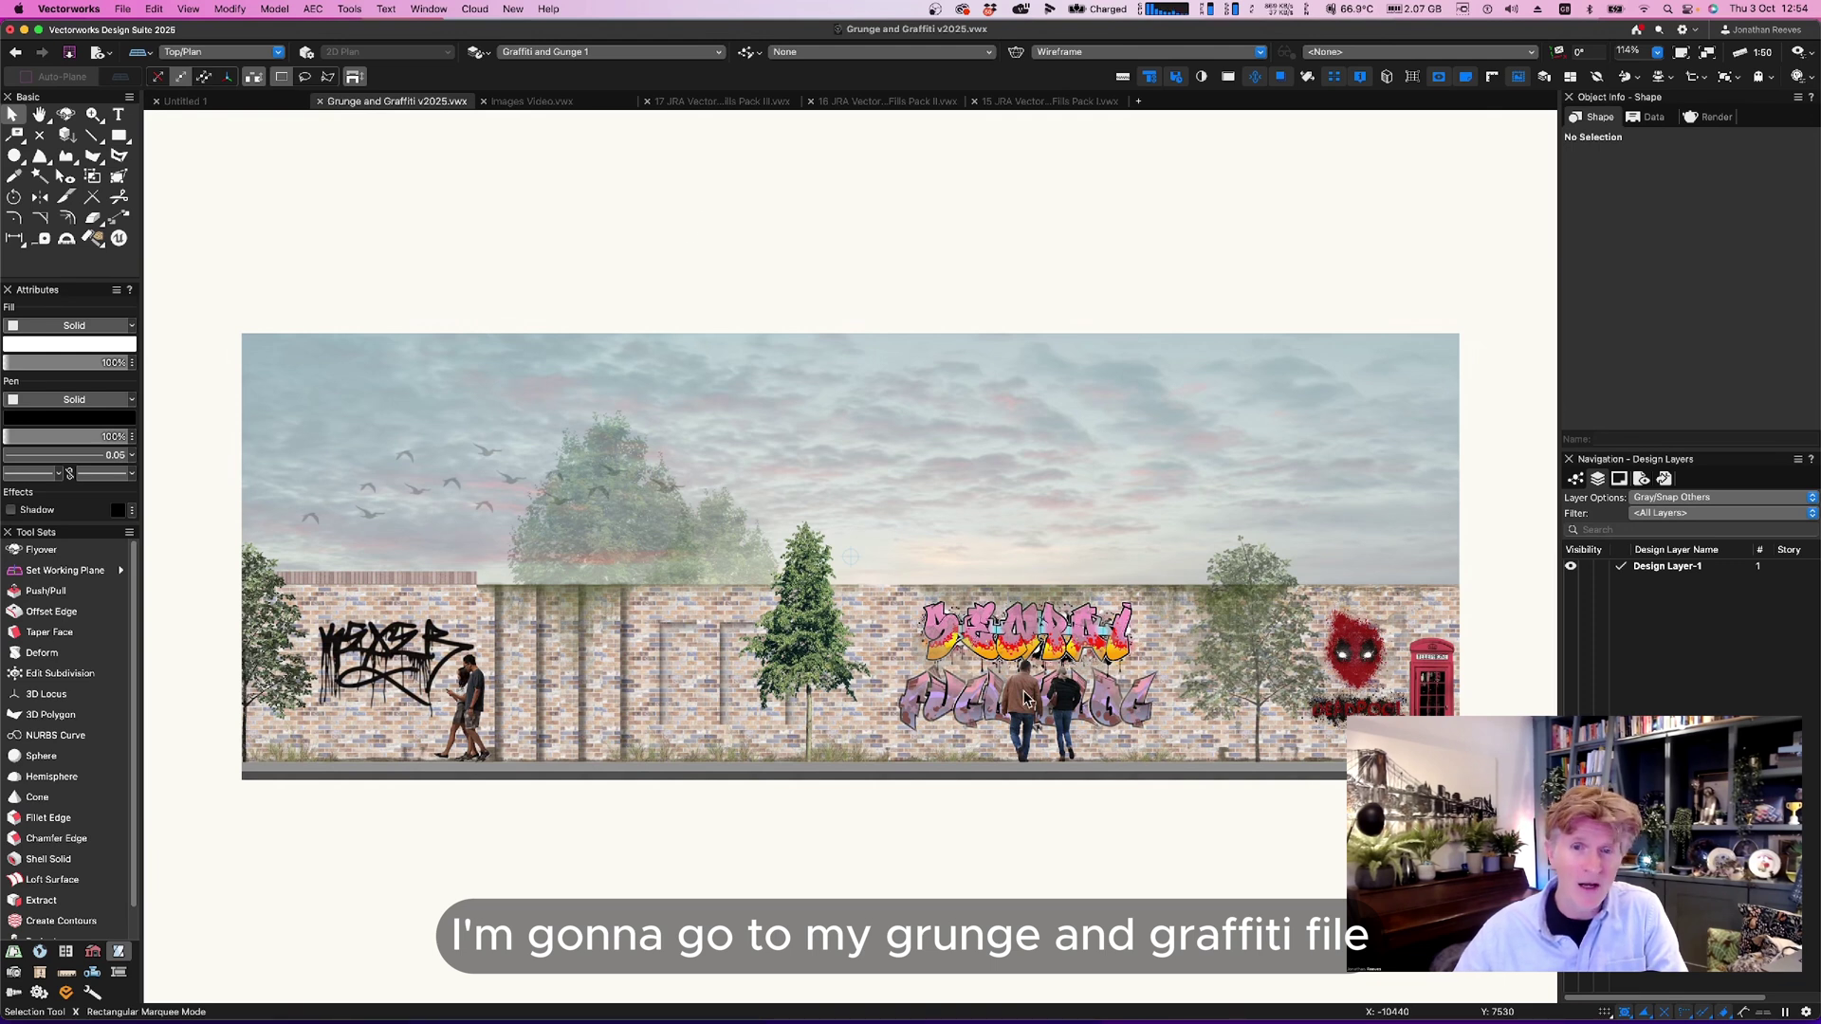
left_click(1017, 633)
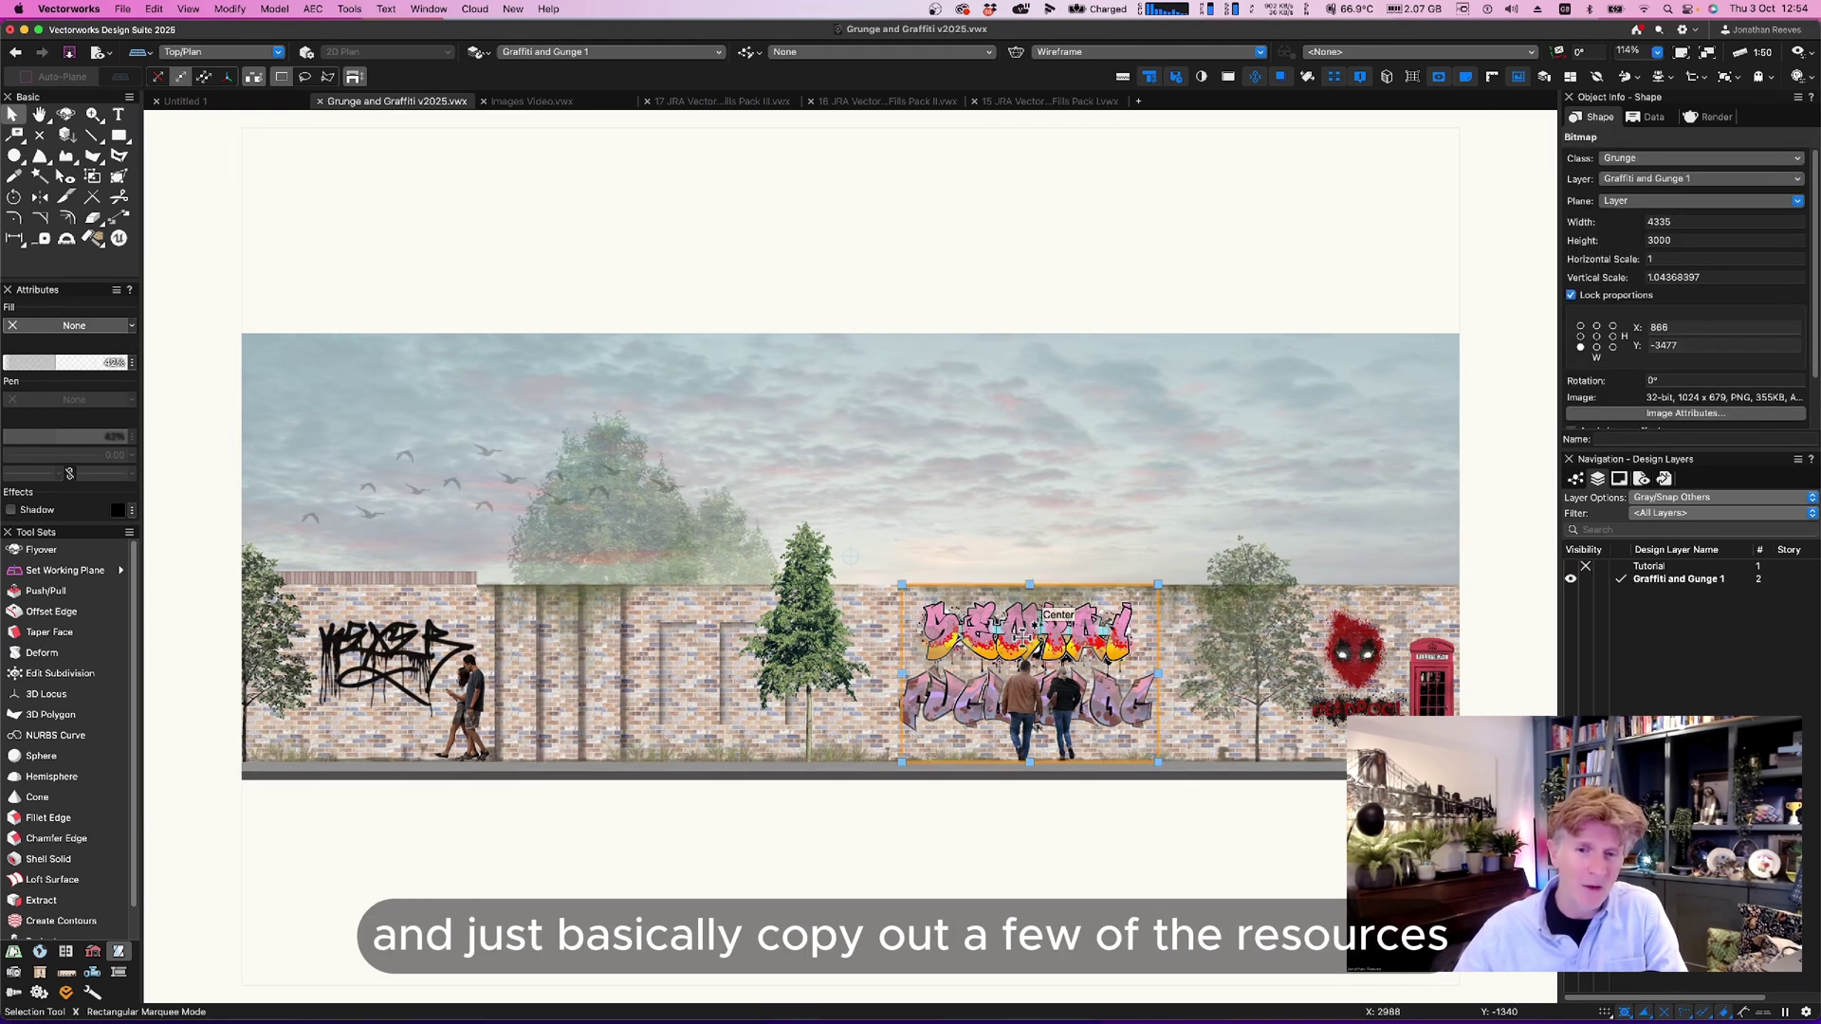
left_click(1024, 707, "shift")
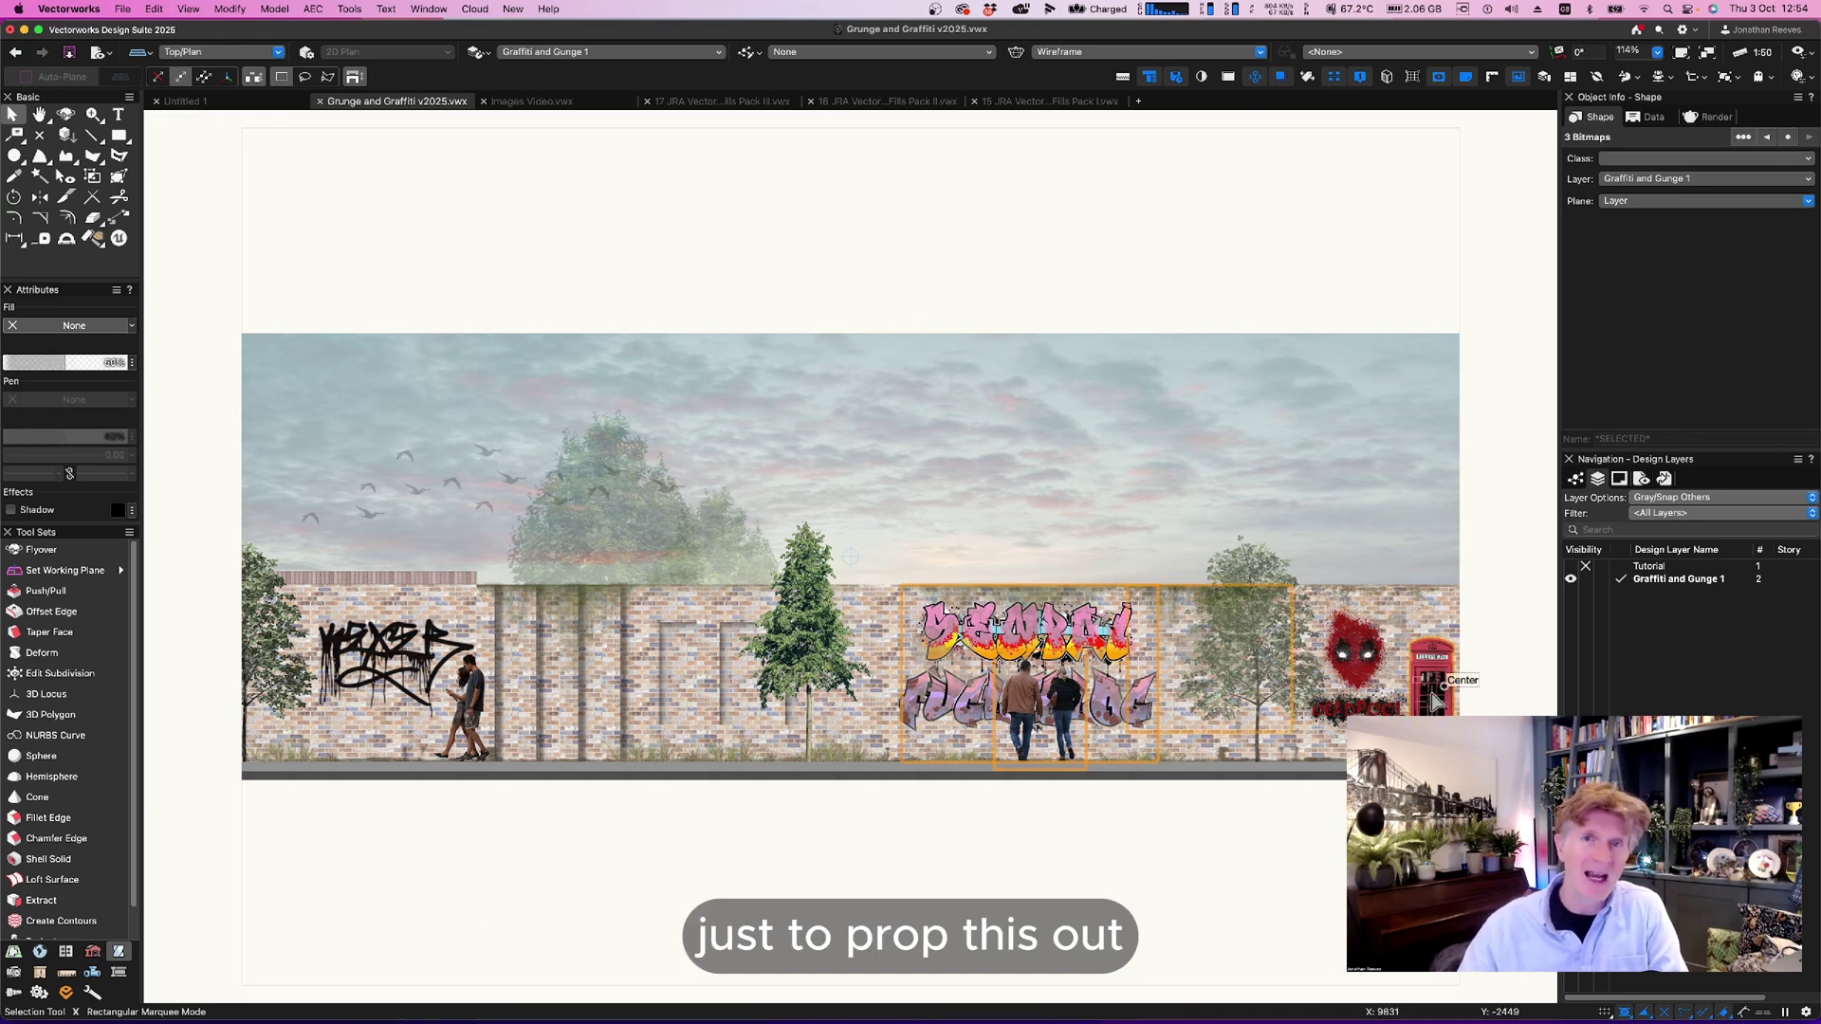
left_click(1275, 645, "shift")
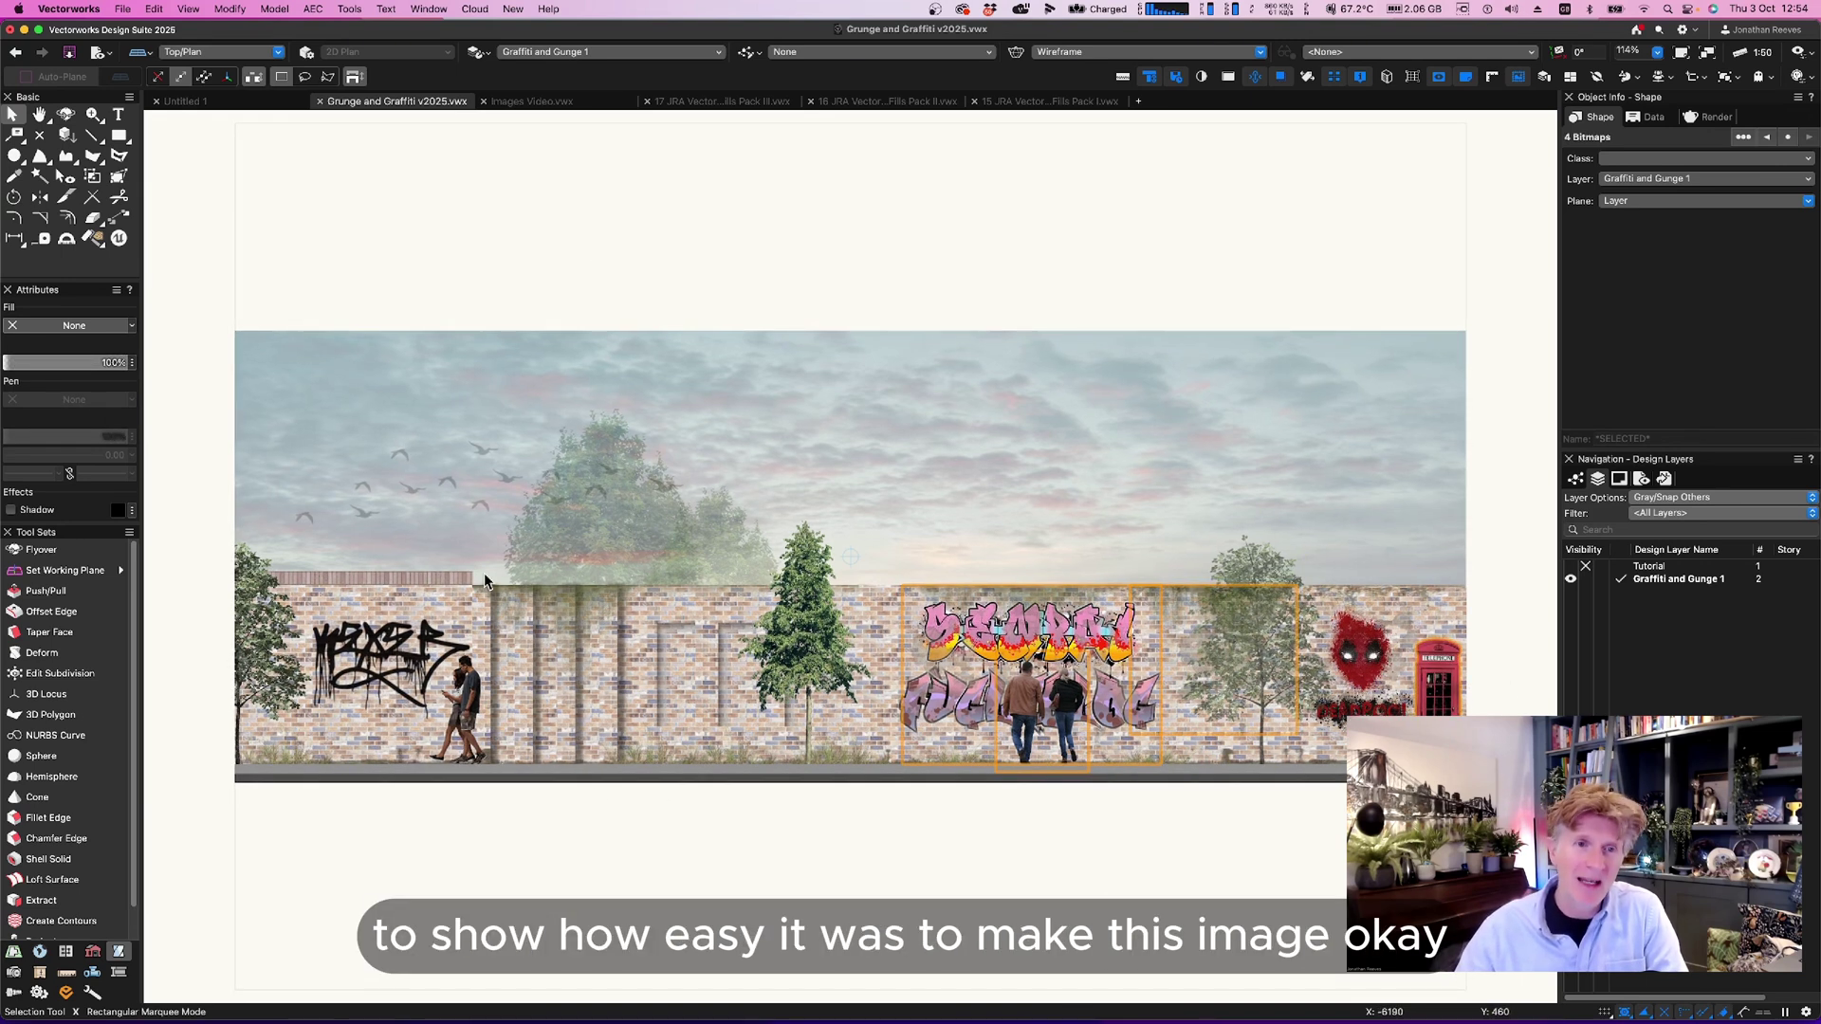
Paste the images into Untitled 1 and set the people on the wall baseline.
key("ctrl+shift+Tab")
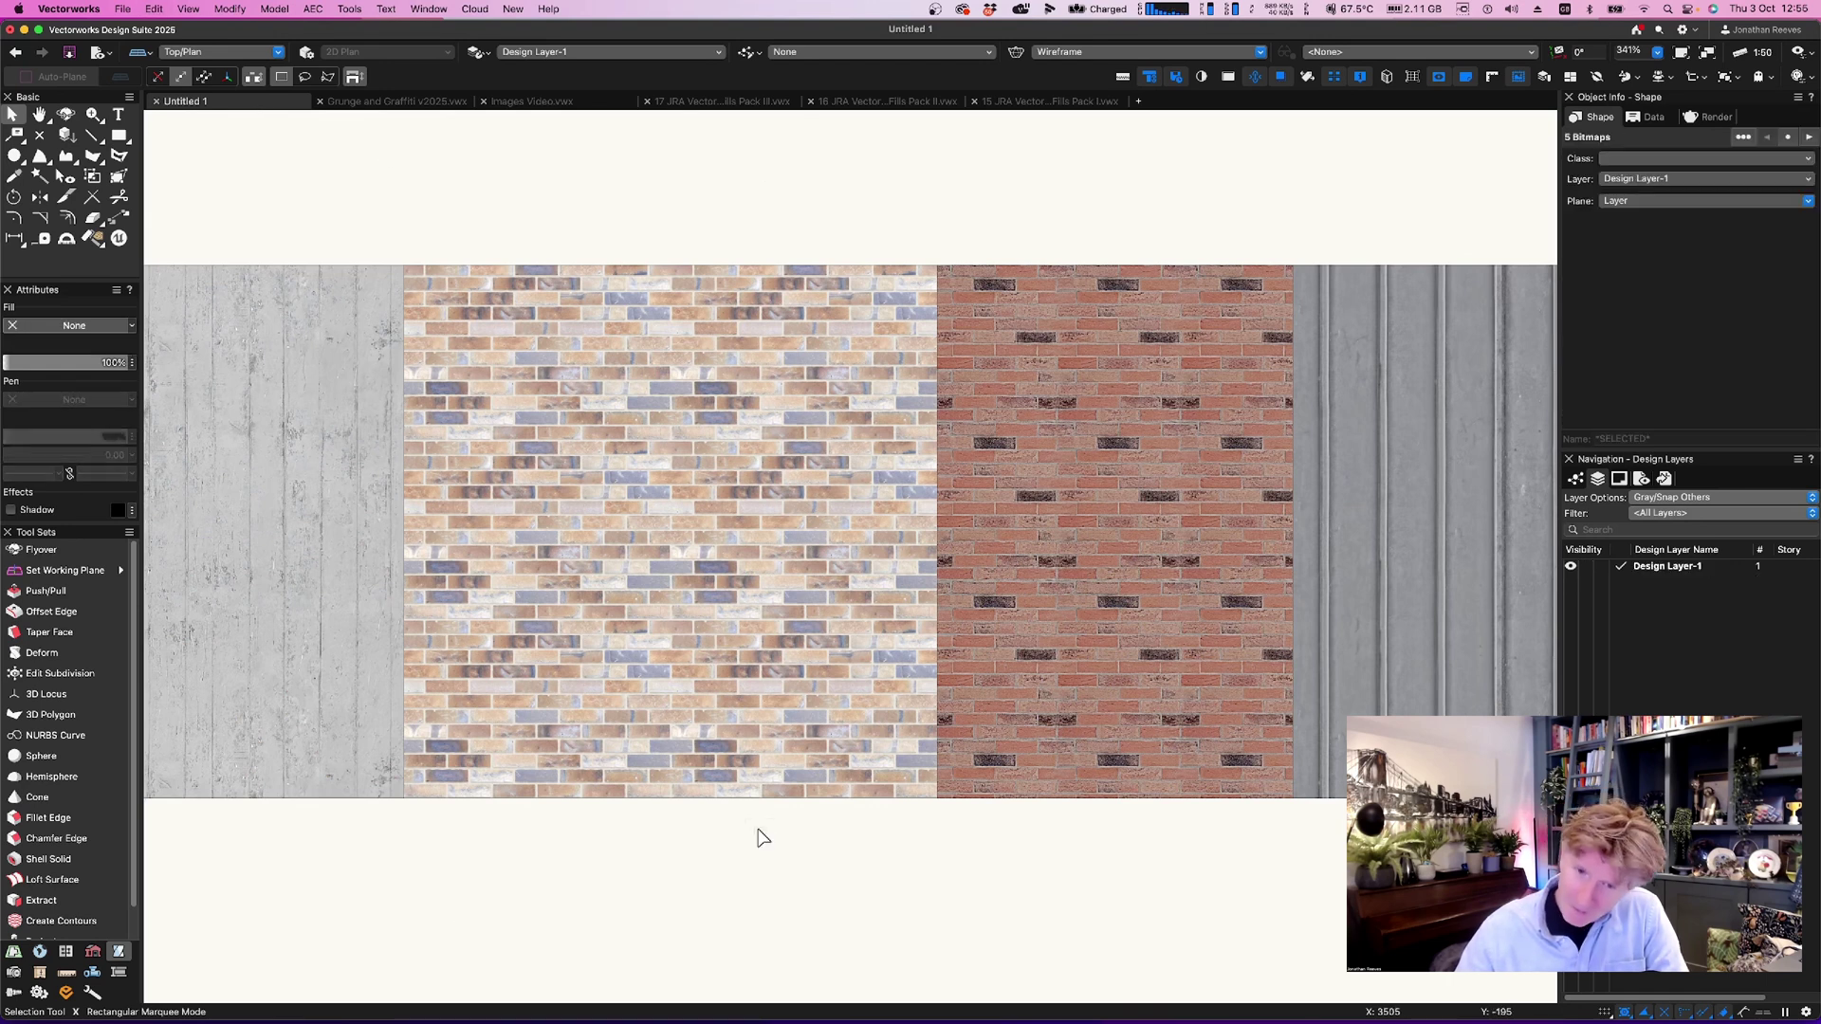
key("ctrl+v")
scroll(760, 833, "down", 5)
left_click_drag(892, 942, 844, 818)
scroll(818, 824, "up", 9)
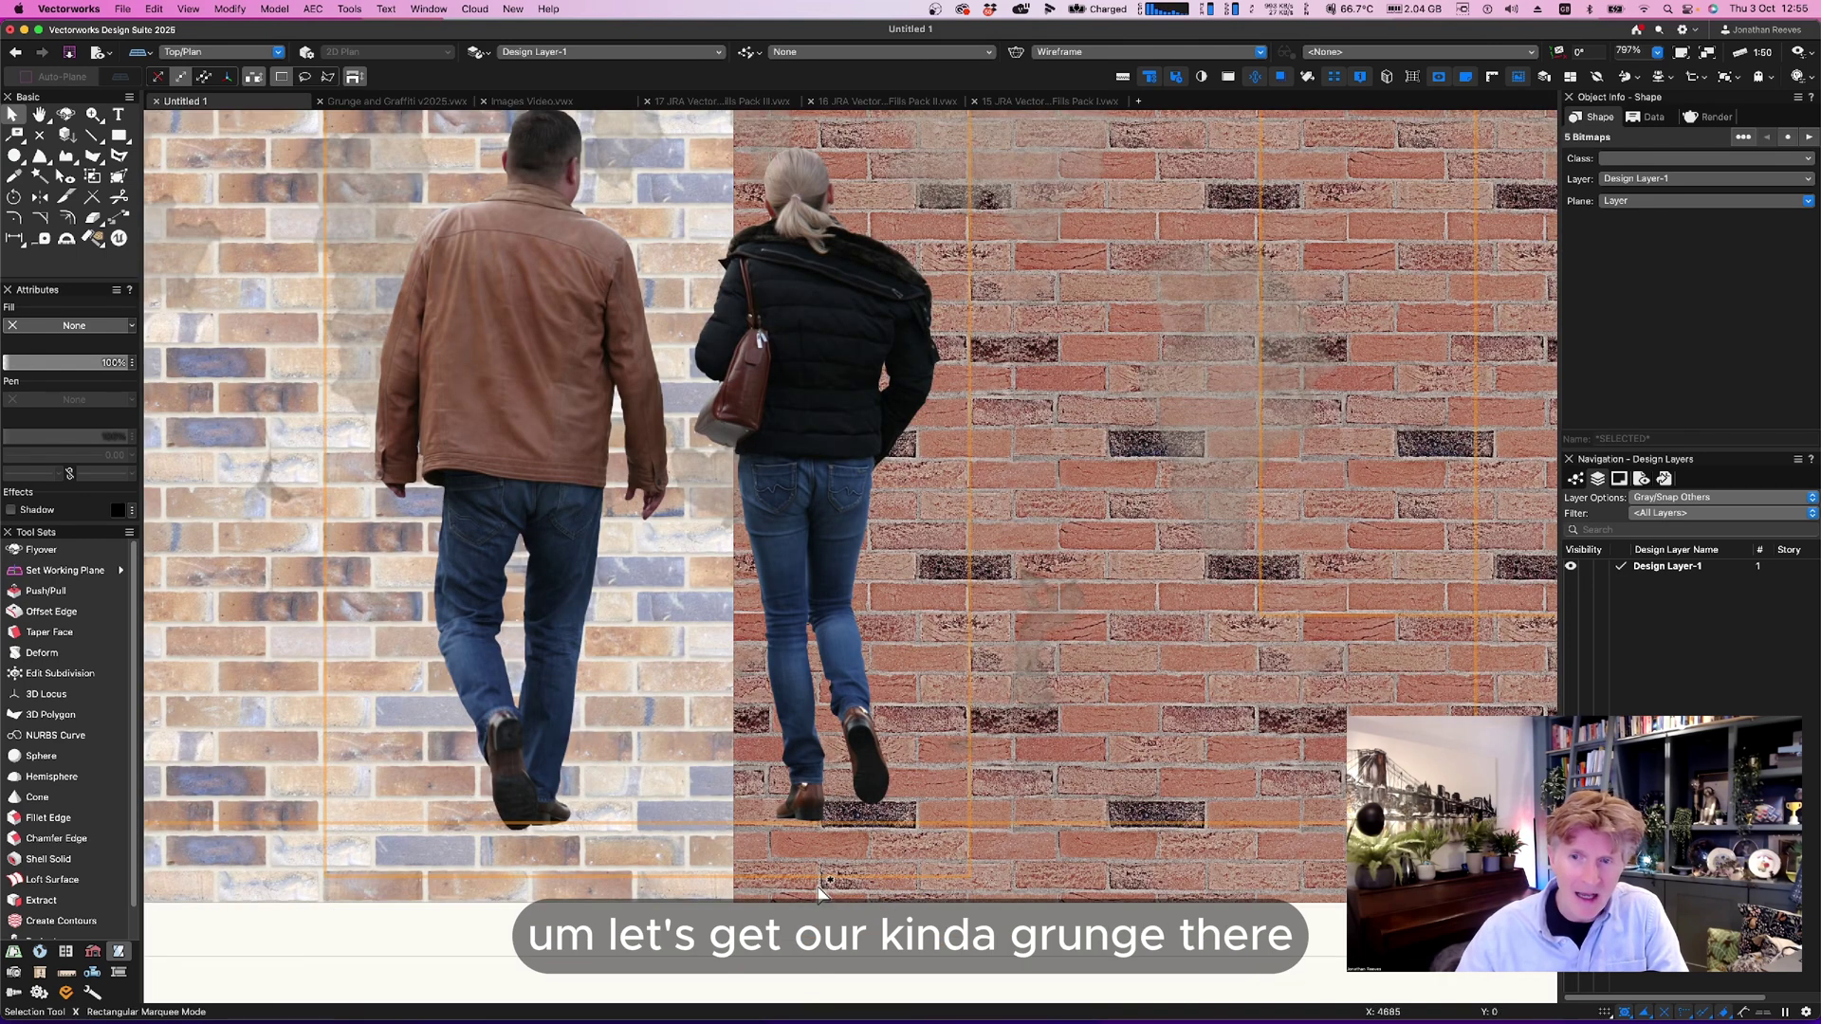
left_click_drag(813, 908, 813, 977)
scroll(925, 885, "down", 5)
left_click(1223, 353)
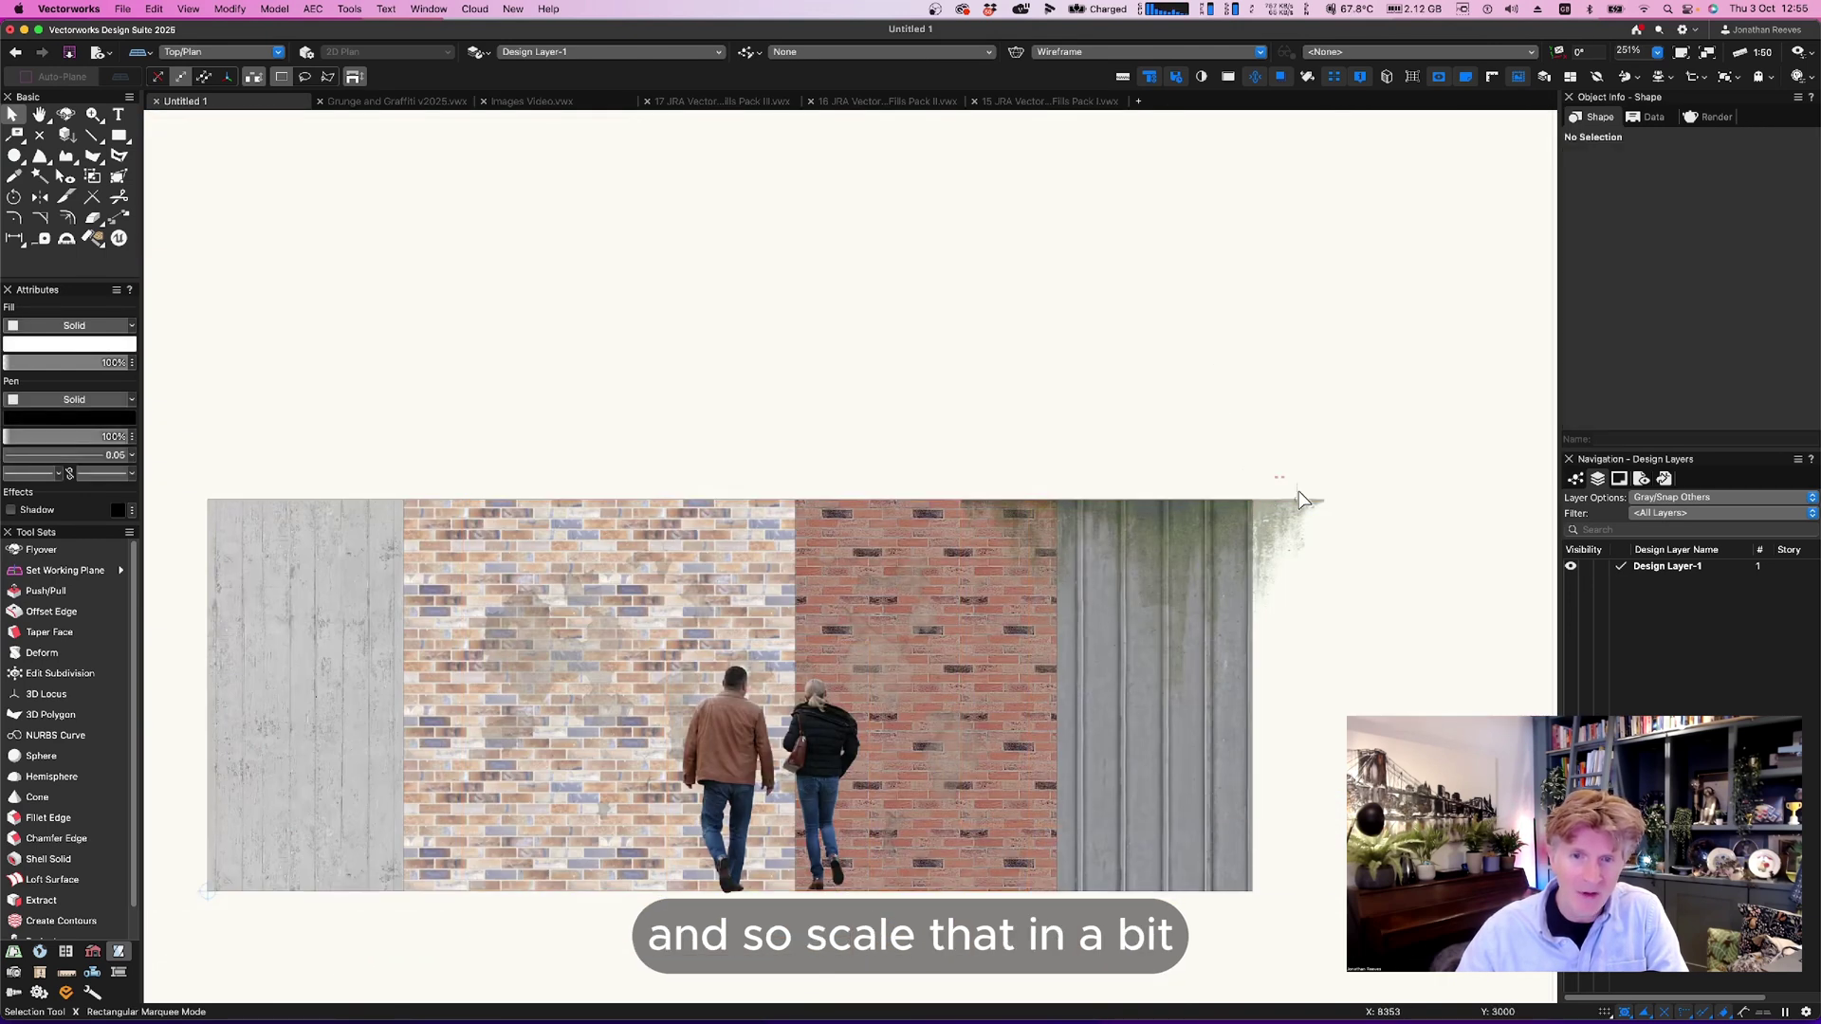
Move the grunge overlay onto the light brick panel.
left_click(1324, 501)
mouse_move(1068, 501)
left_mouse_down()
mouse_move(531, 517)
mouse_move(801, 515)
left_mouse_up()
key("h")
scroll(744, 499, "down", 2)
key("x")
Put the walking couple at the wall's left end, delete the leftover concrete image, and place the telephone box at the right end.
left_click_drag(464, 617, 851, 619)
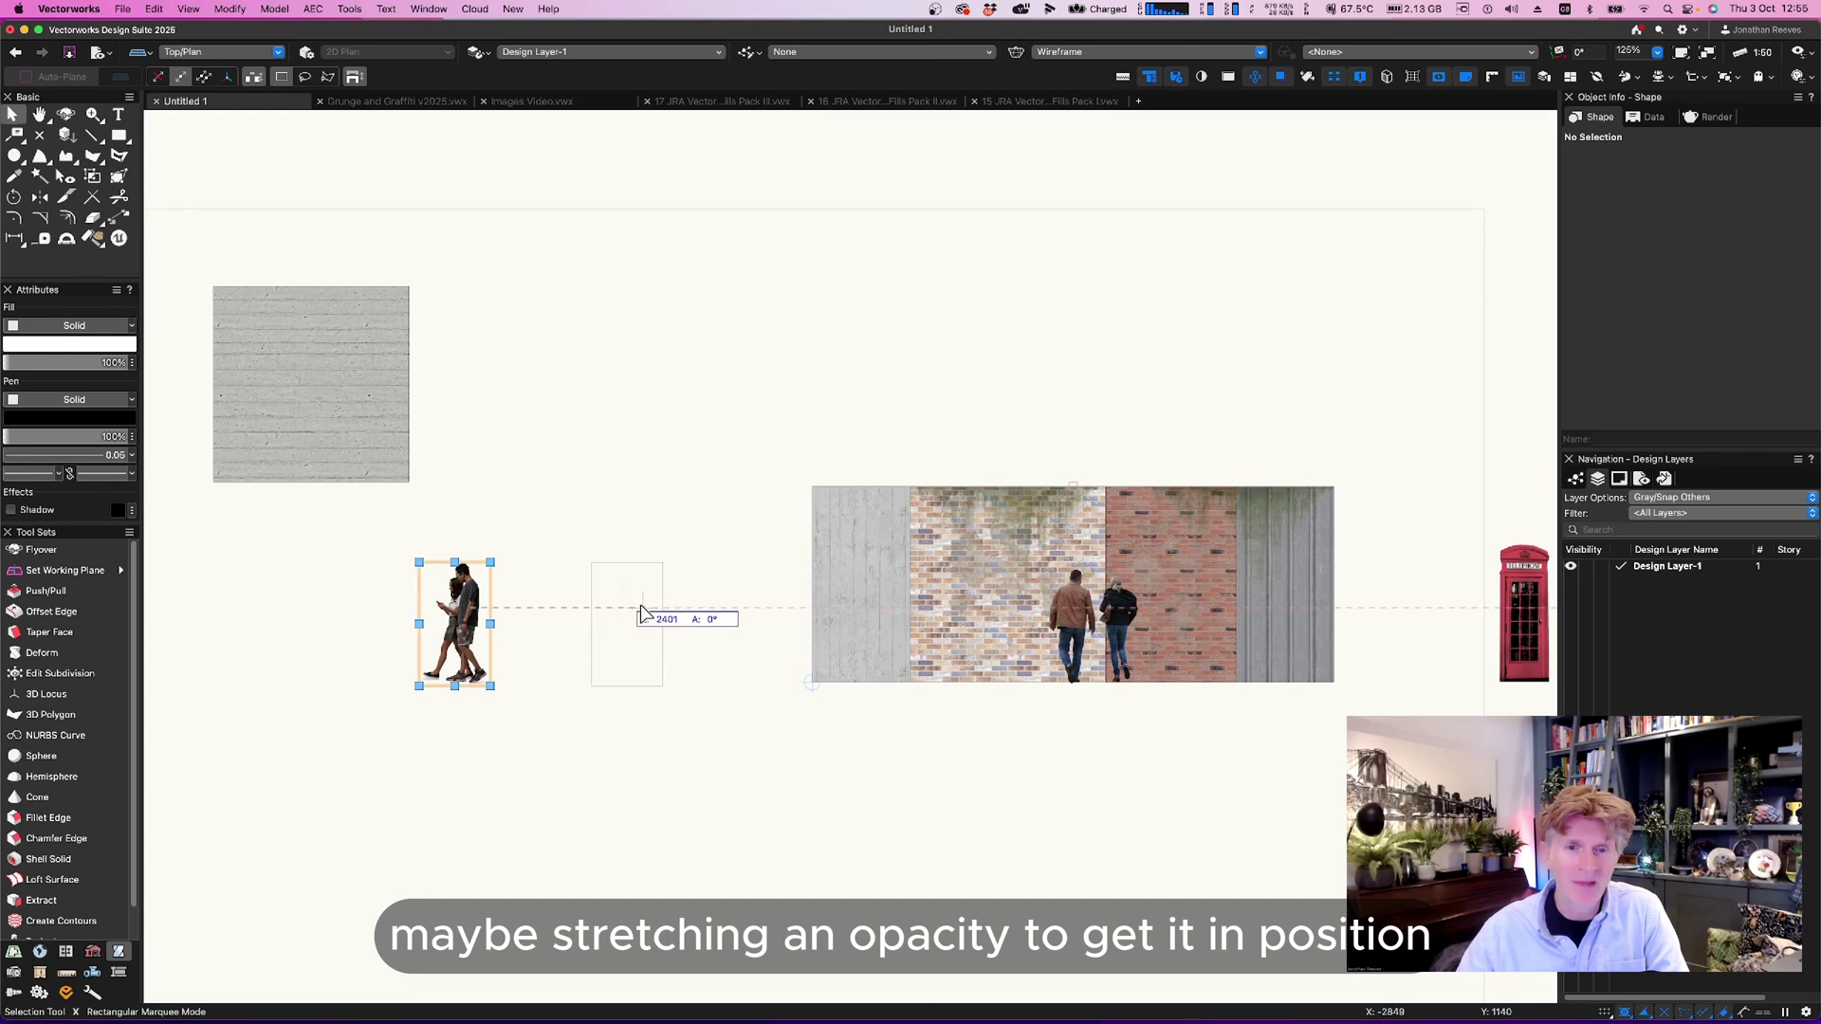
left_click(411, 393)
key("Delete")
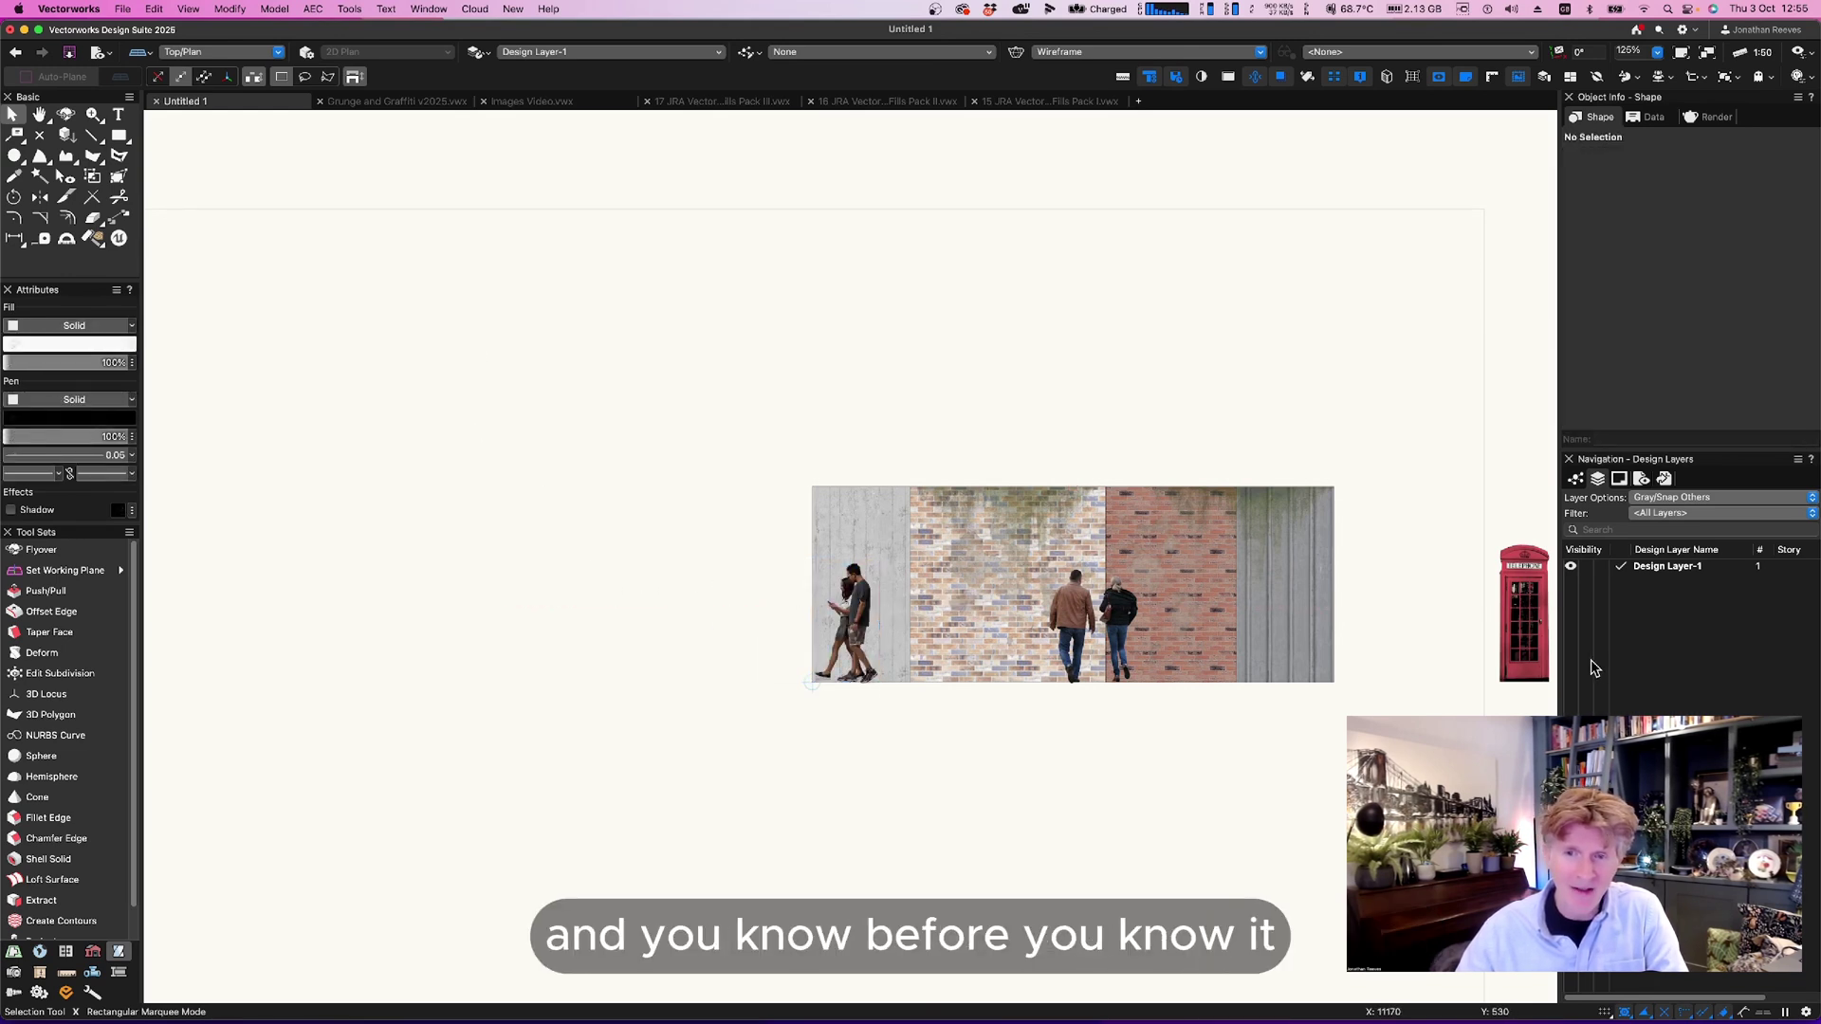
left_click_drag(1544, 680, 1307, 681)
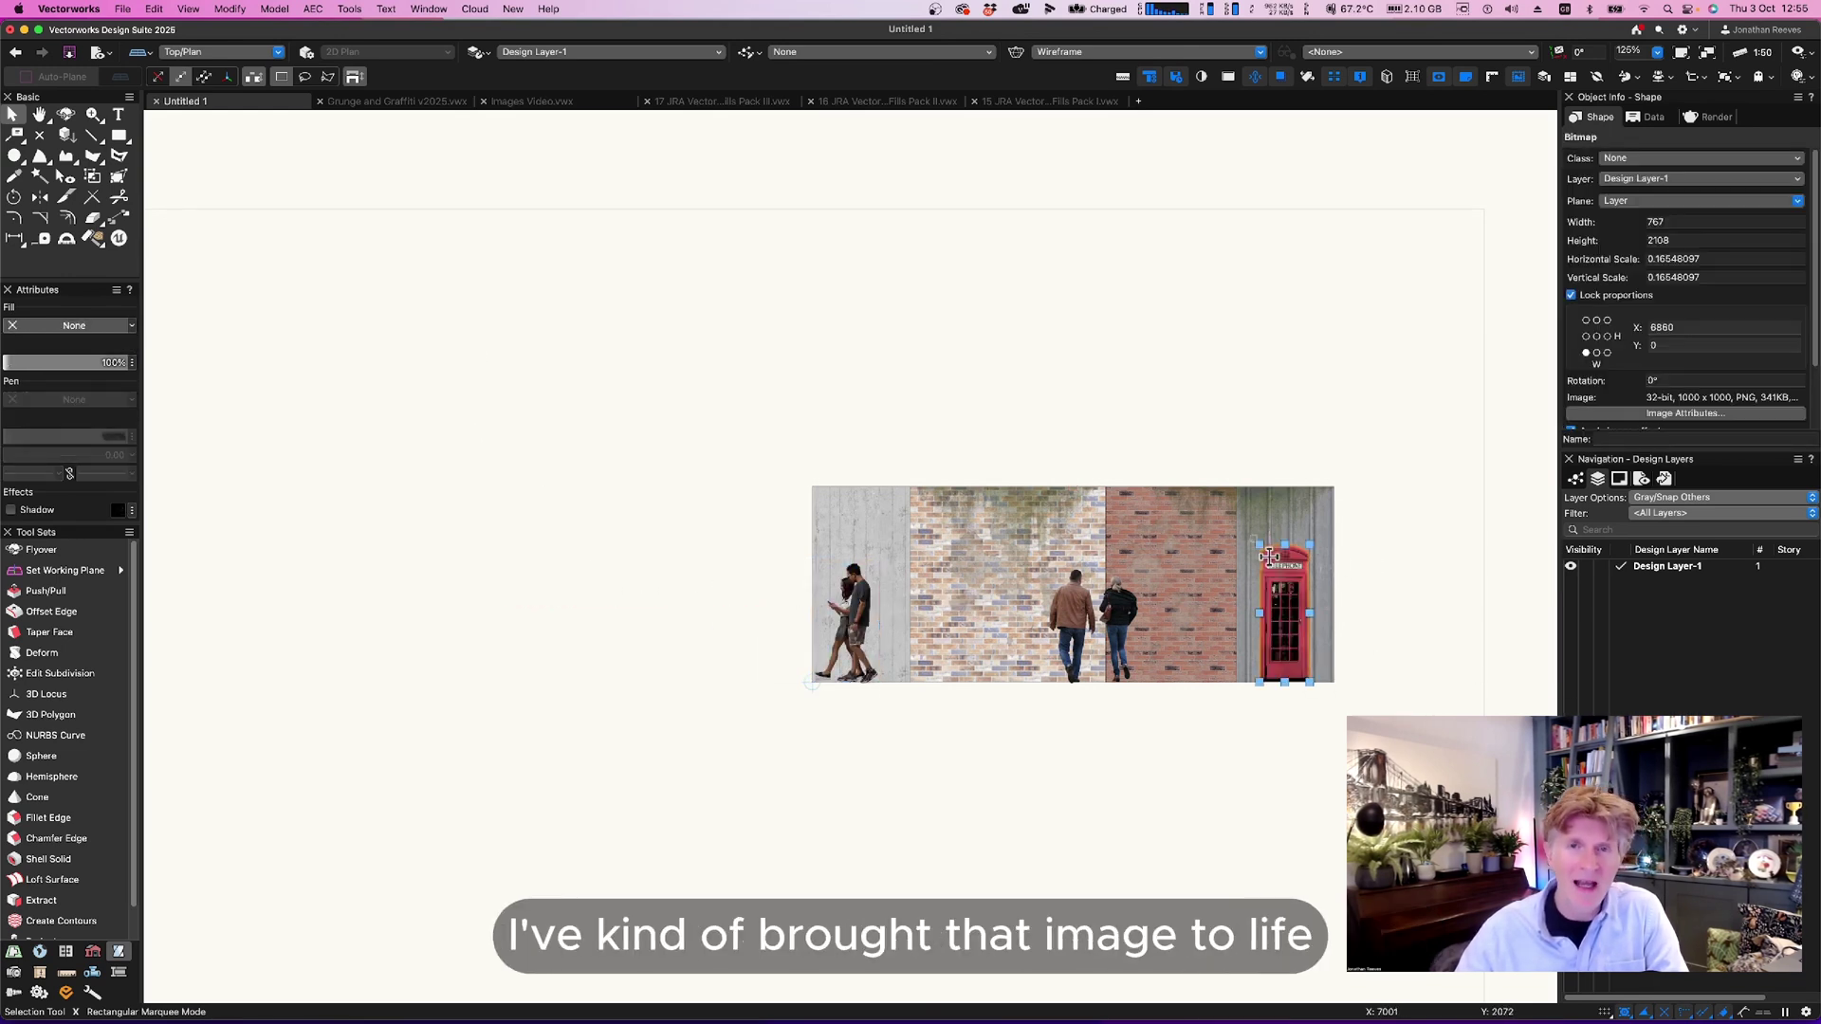
scroll(1044, 387, "down", 1)
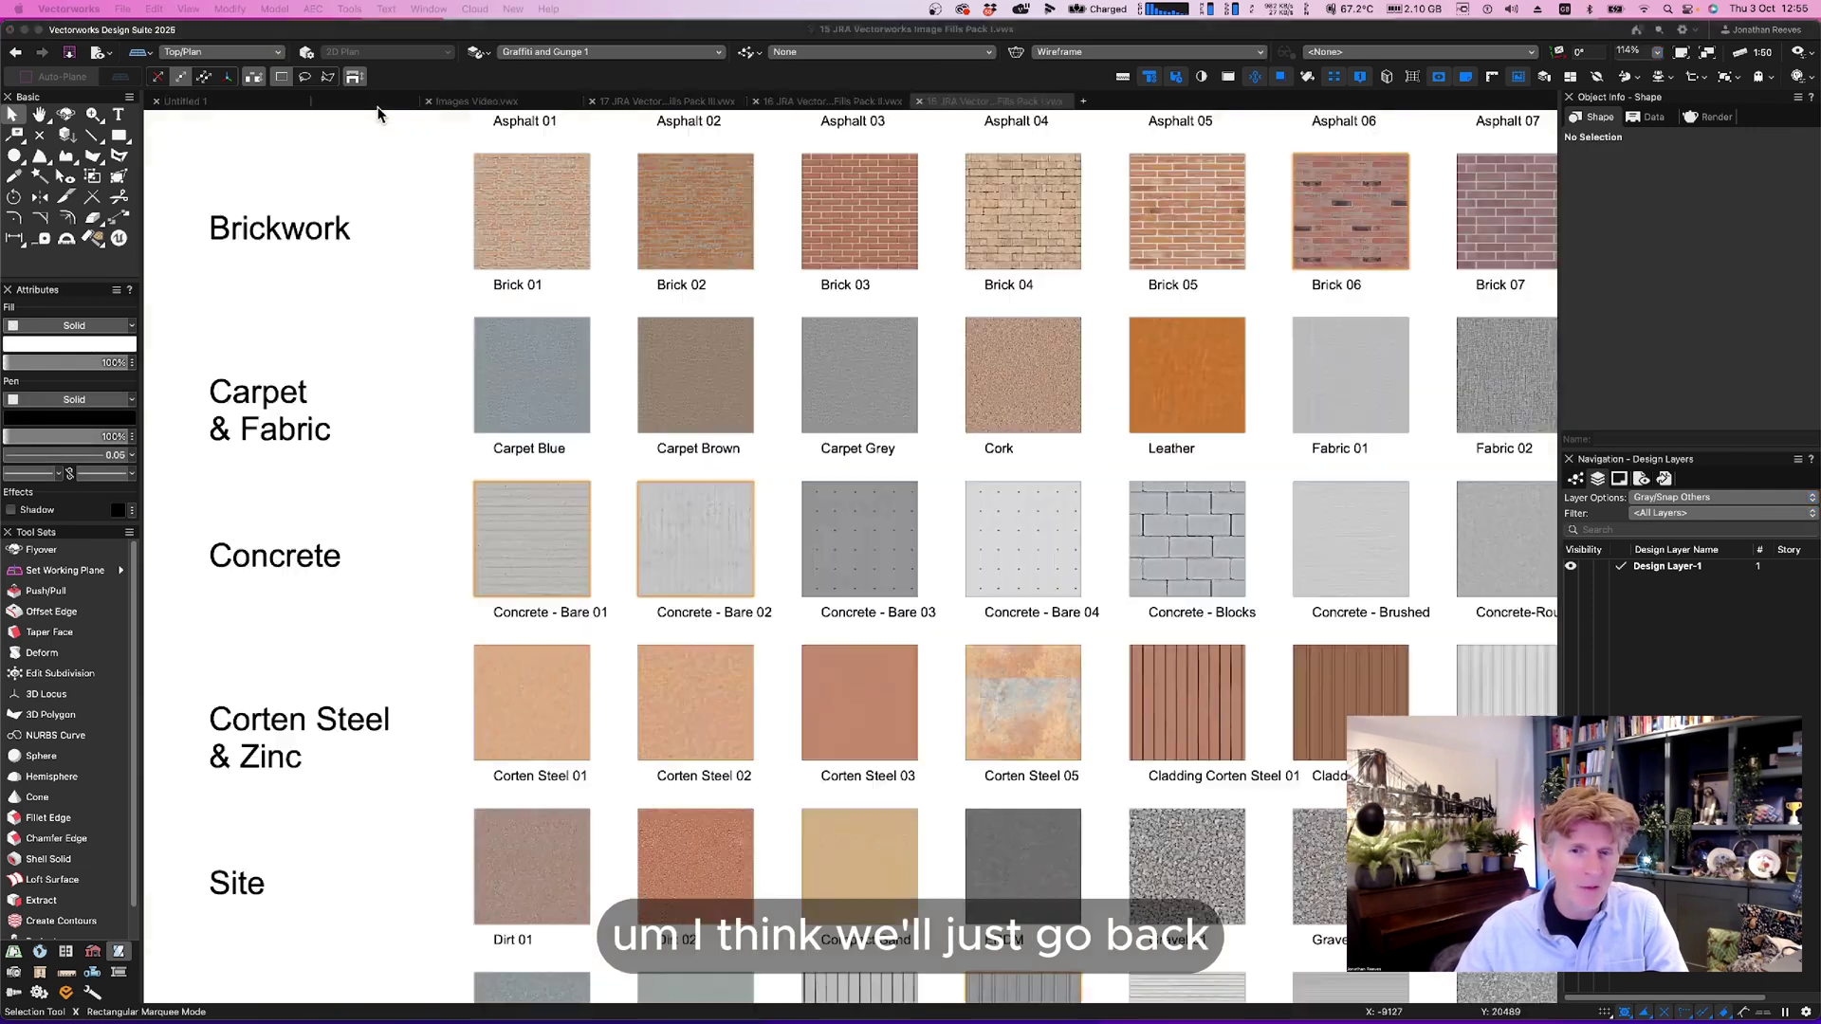
Float the Grunge and Graffiti drawing, select its graffiti and upper lettering images, then return to Untitled 1.
left_click_drag(379, 100, 690, 675)
left_click(1046, 545)
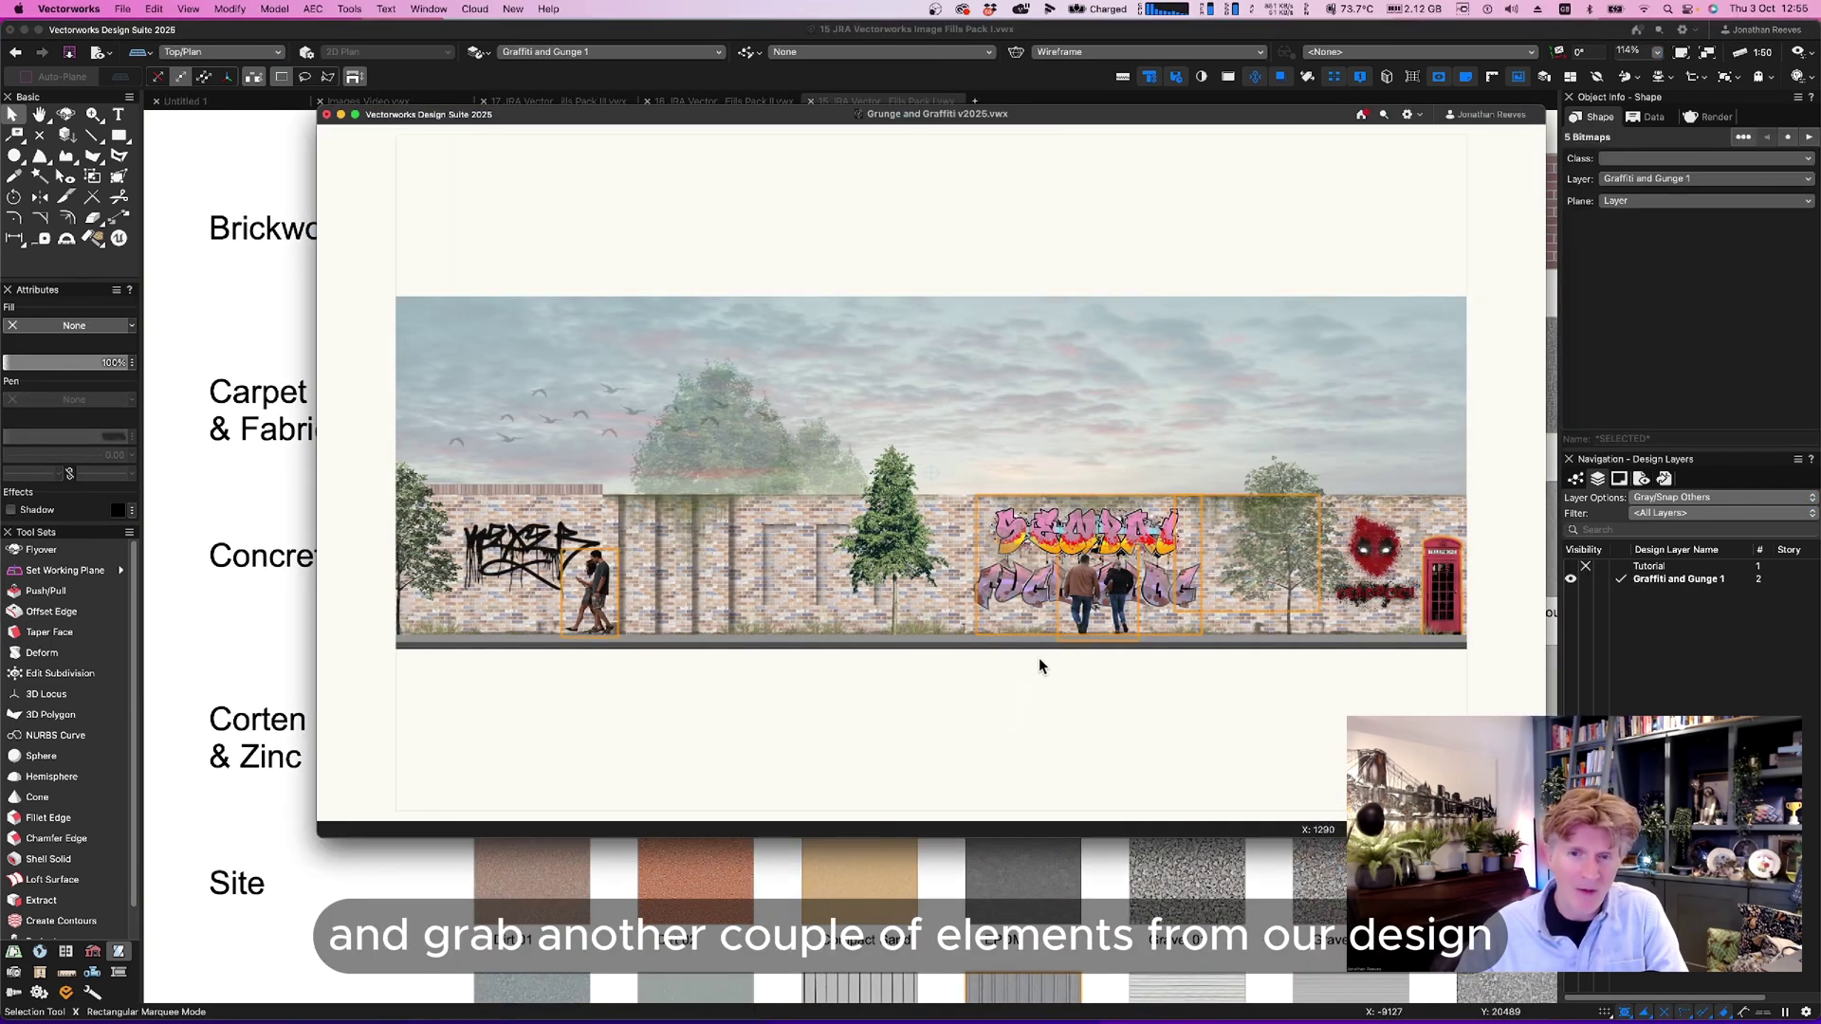
key("super+4")
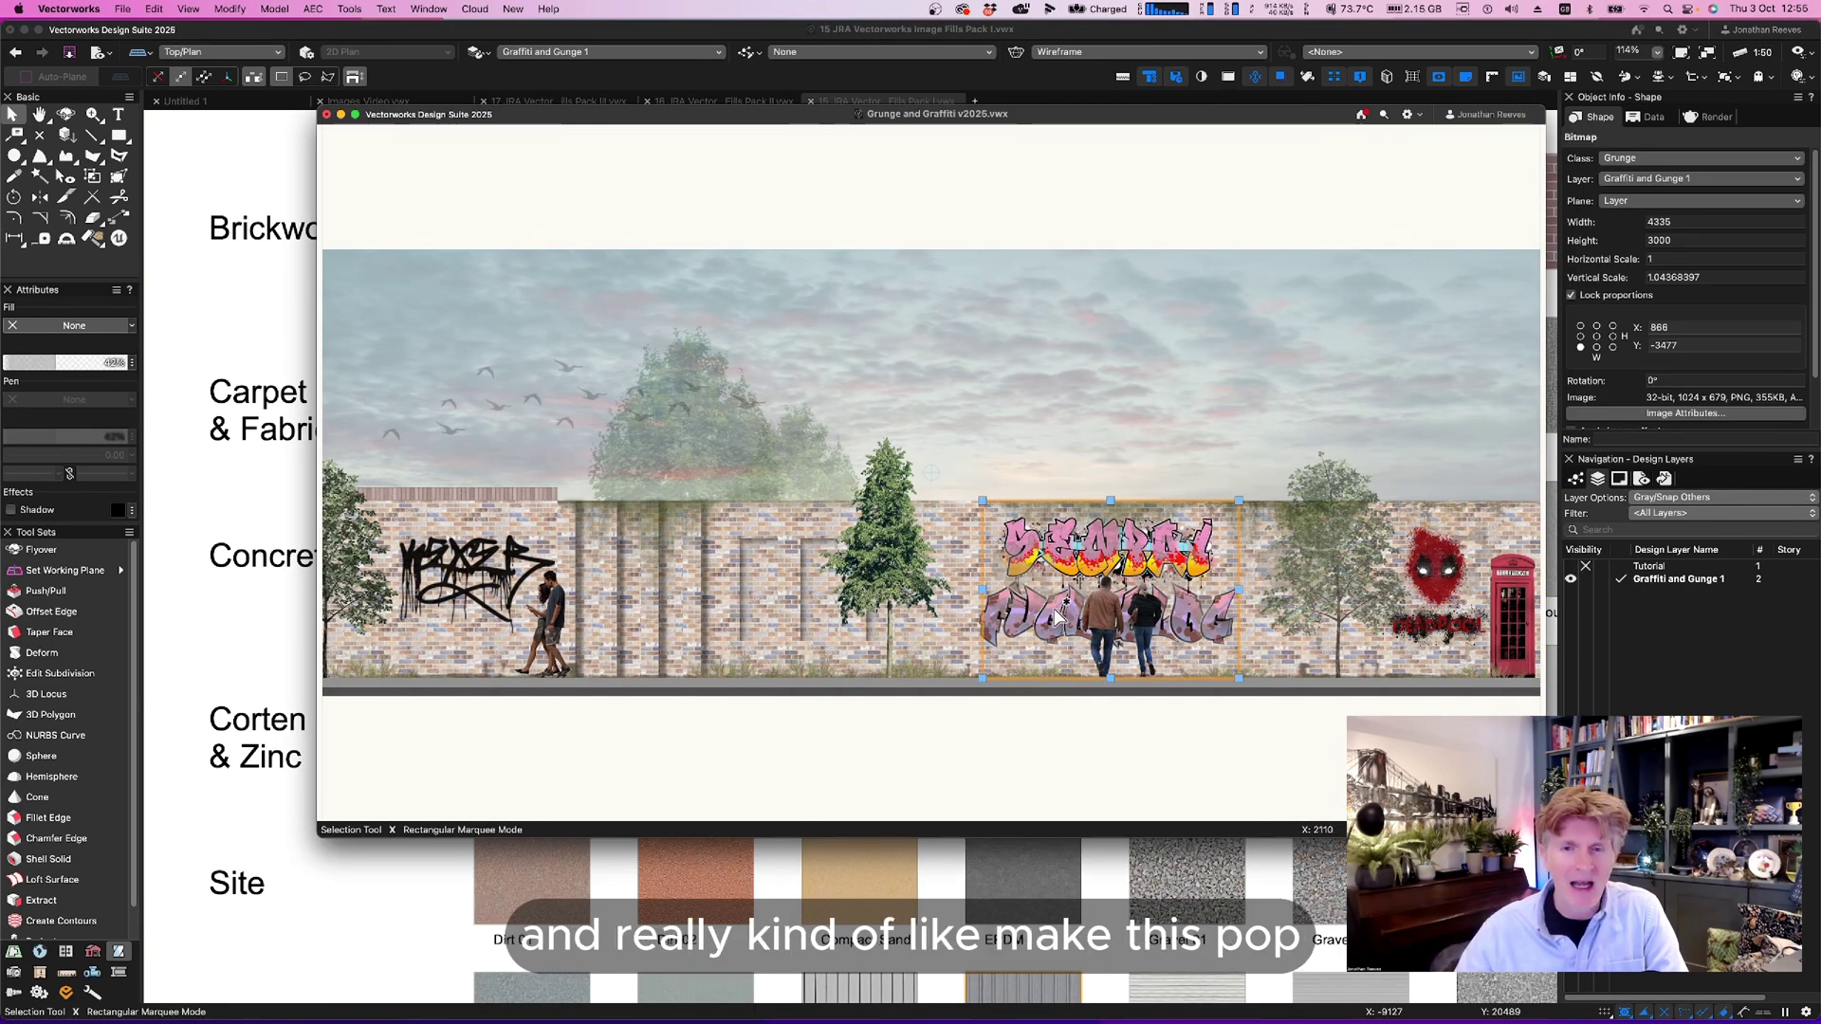
scroll(1056, 617, "up", 2)
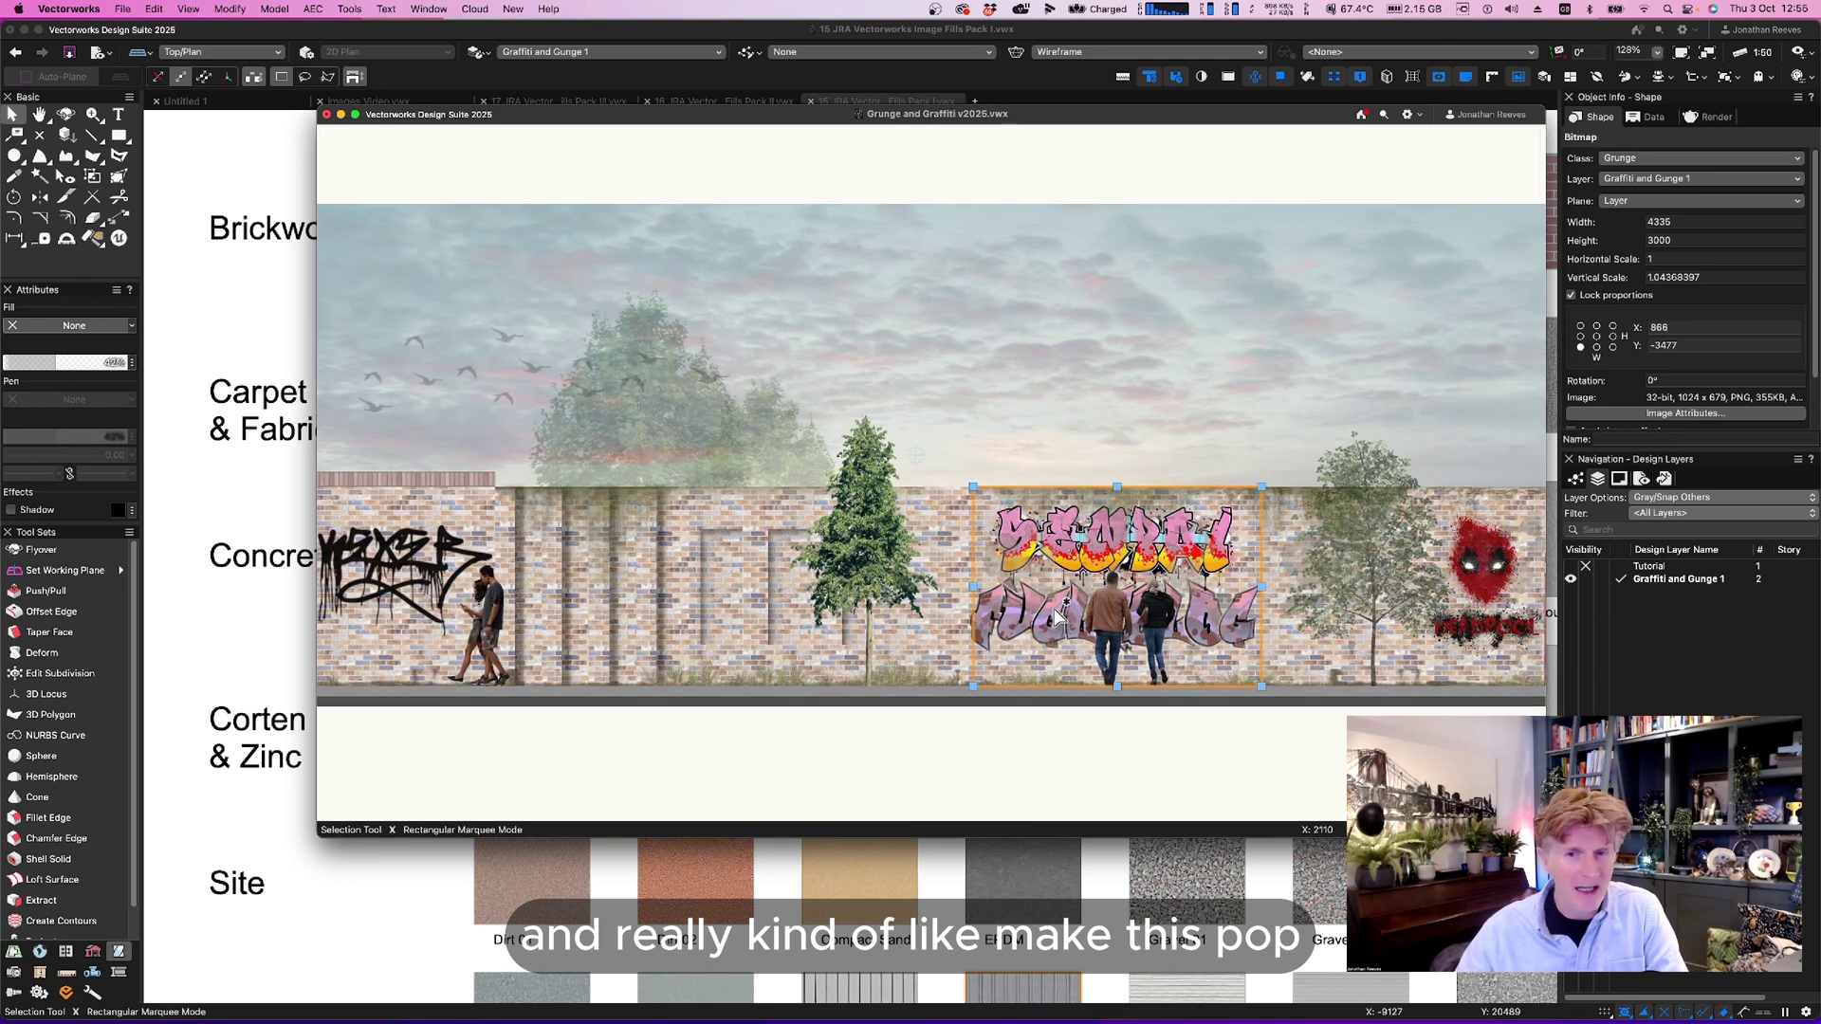
left_click(1047, 560)
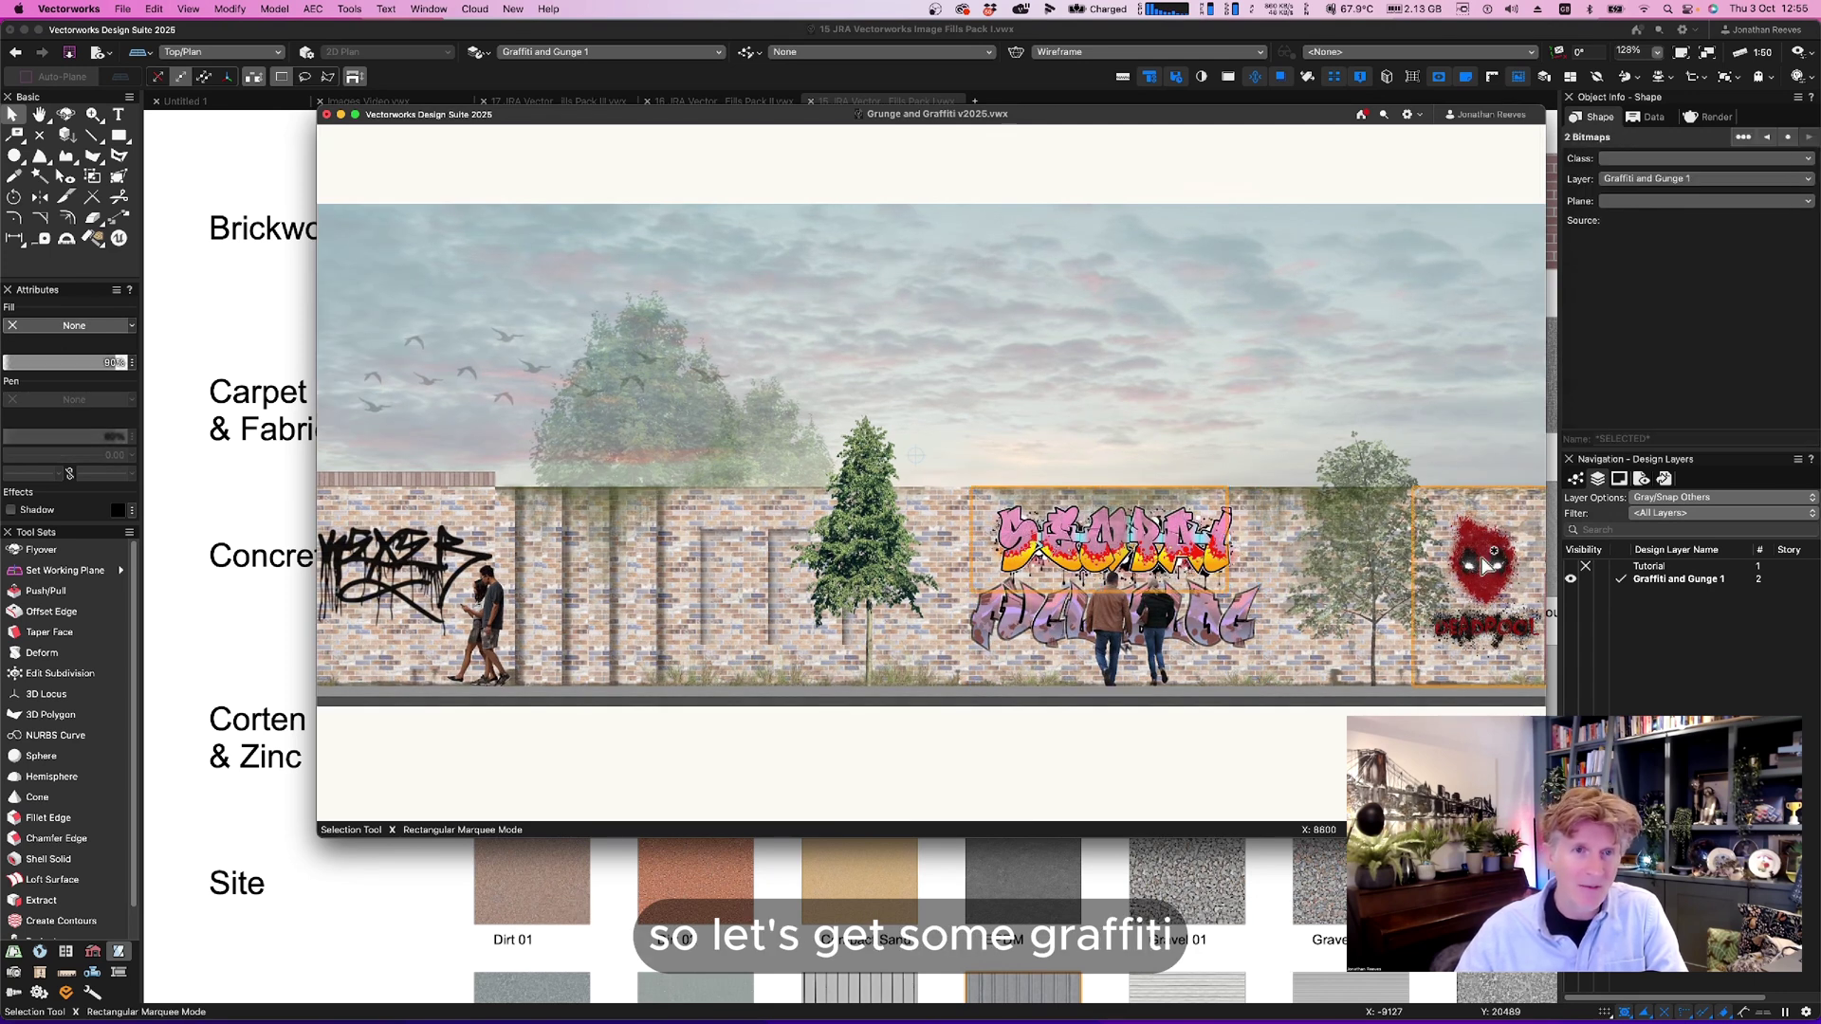
left_click(248, 125)
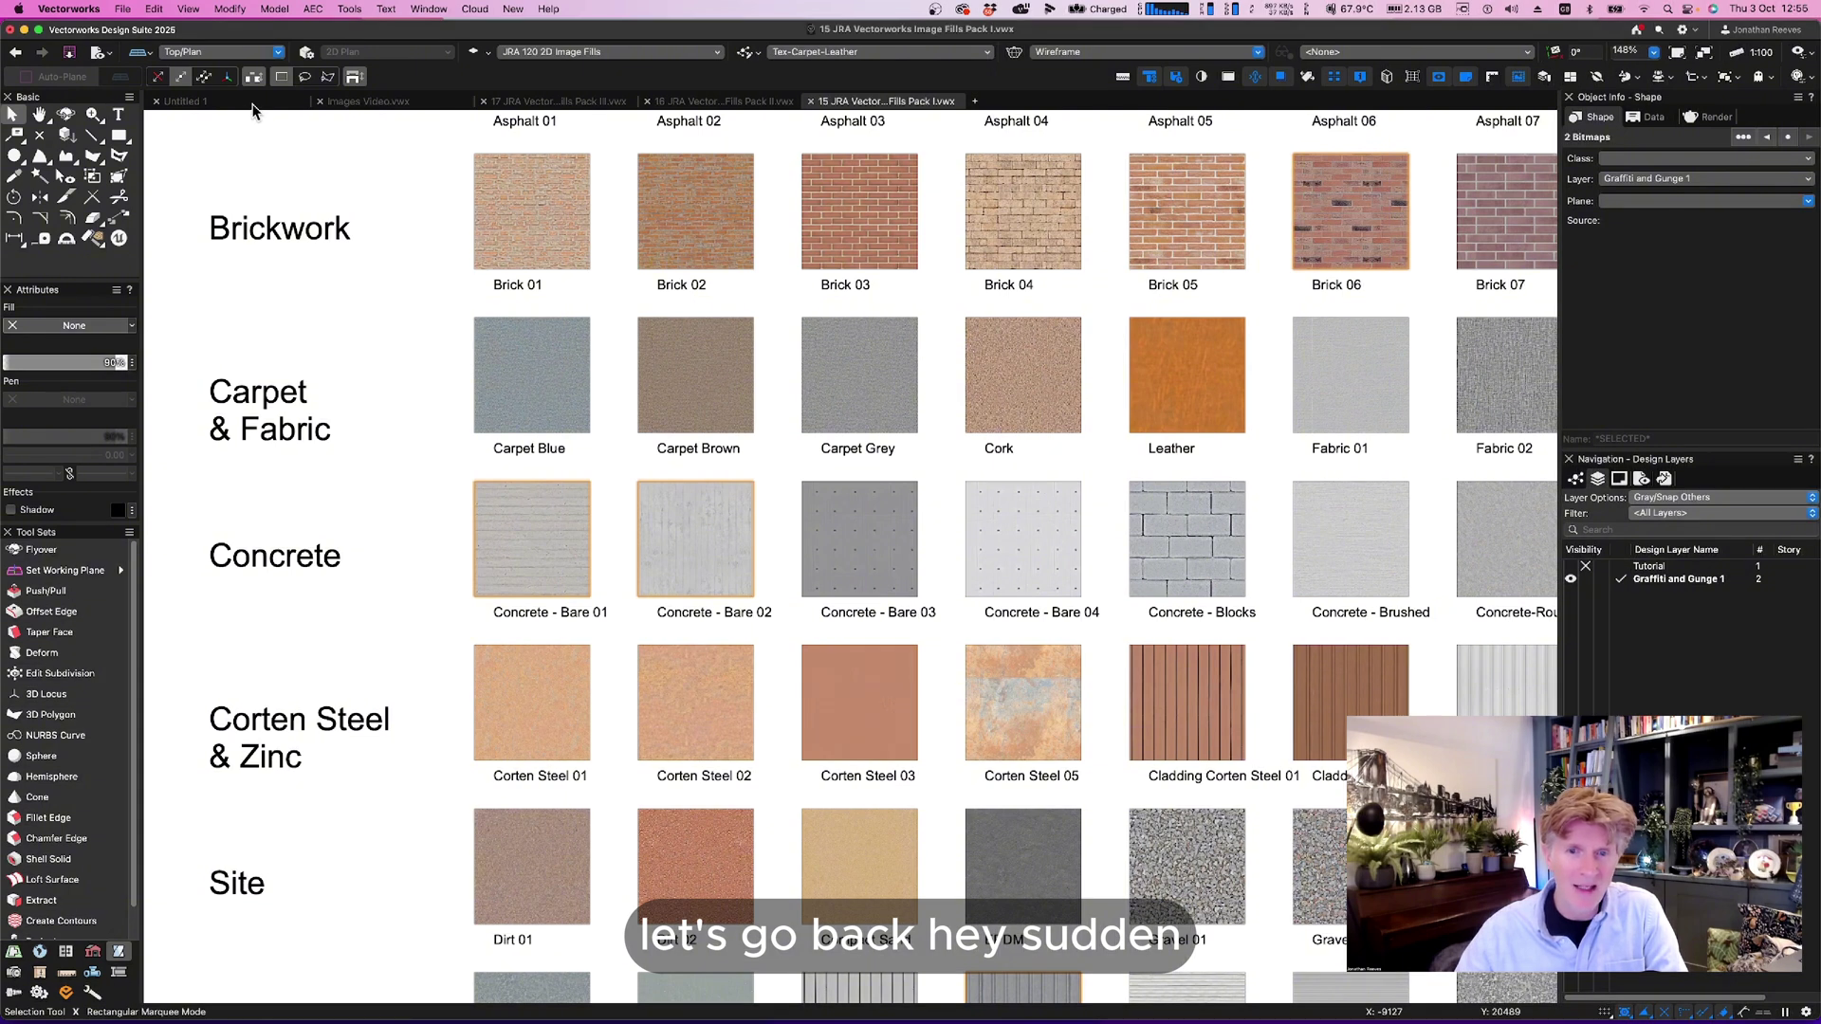
left_click(253, 104)
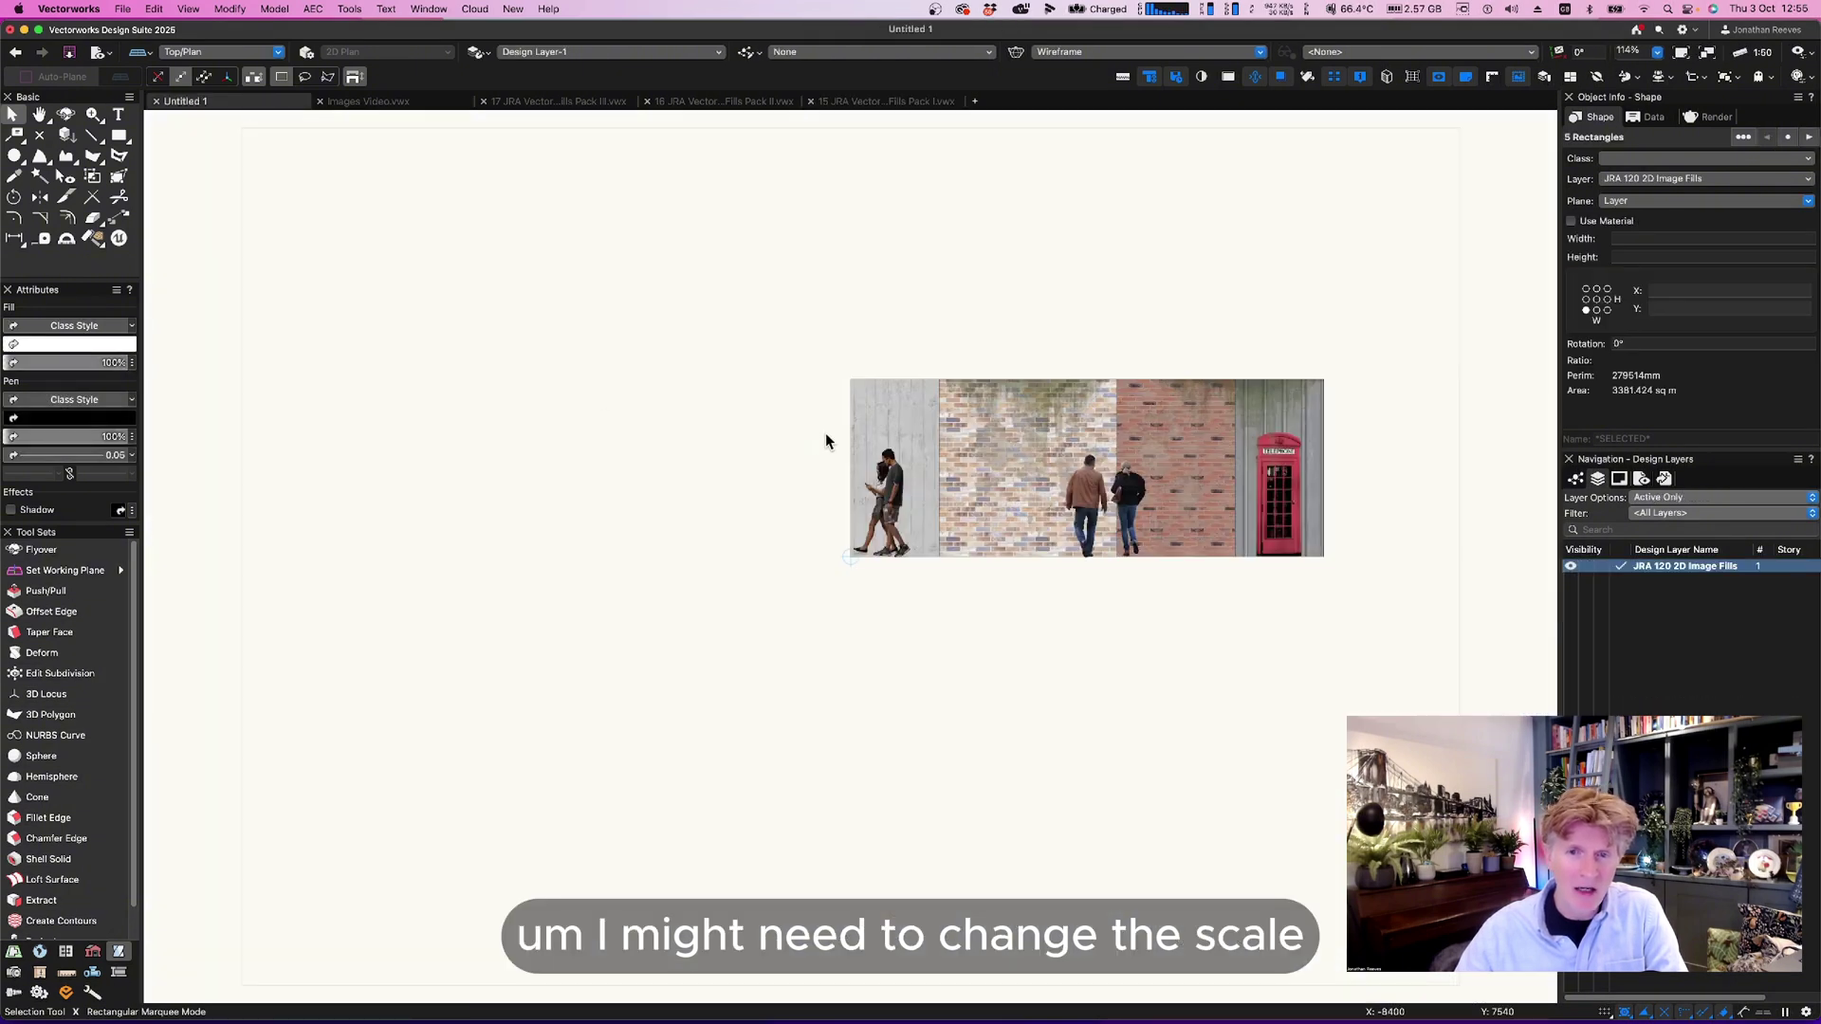
Paste the images and move the leaking grunge stain to the top of the left concrete panel.
key("c")
left_click_drag(757, 261, 1395, 660)
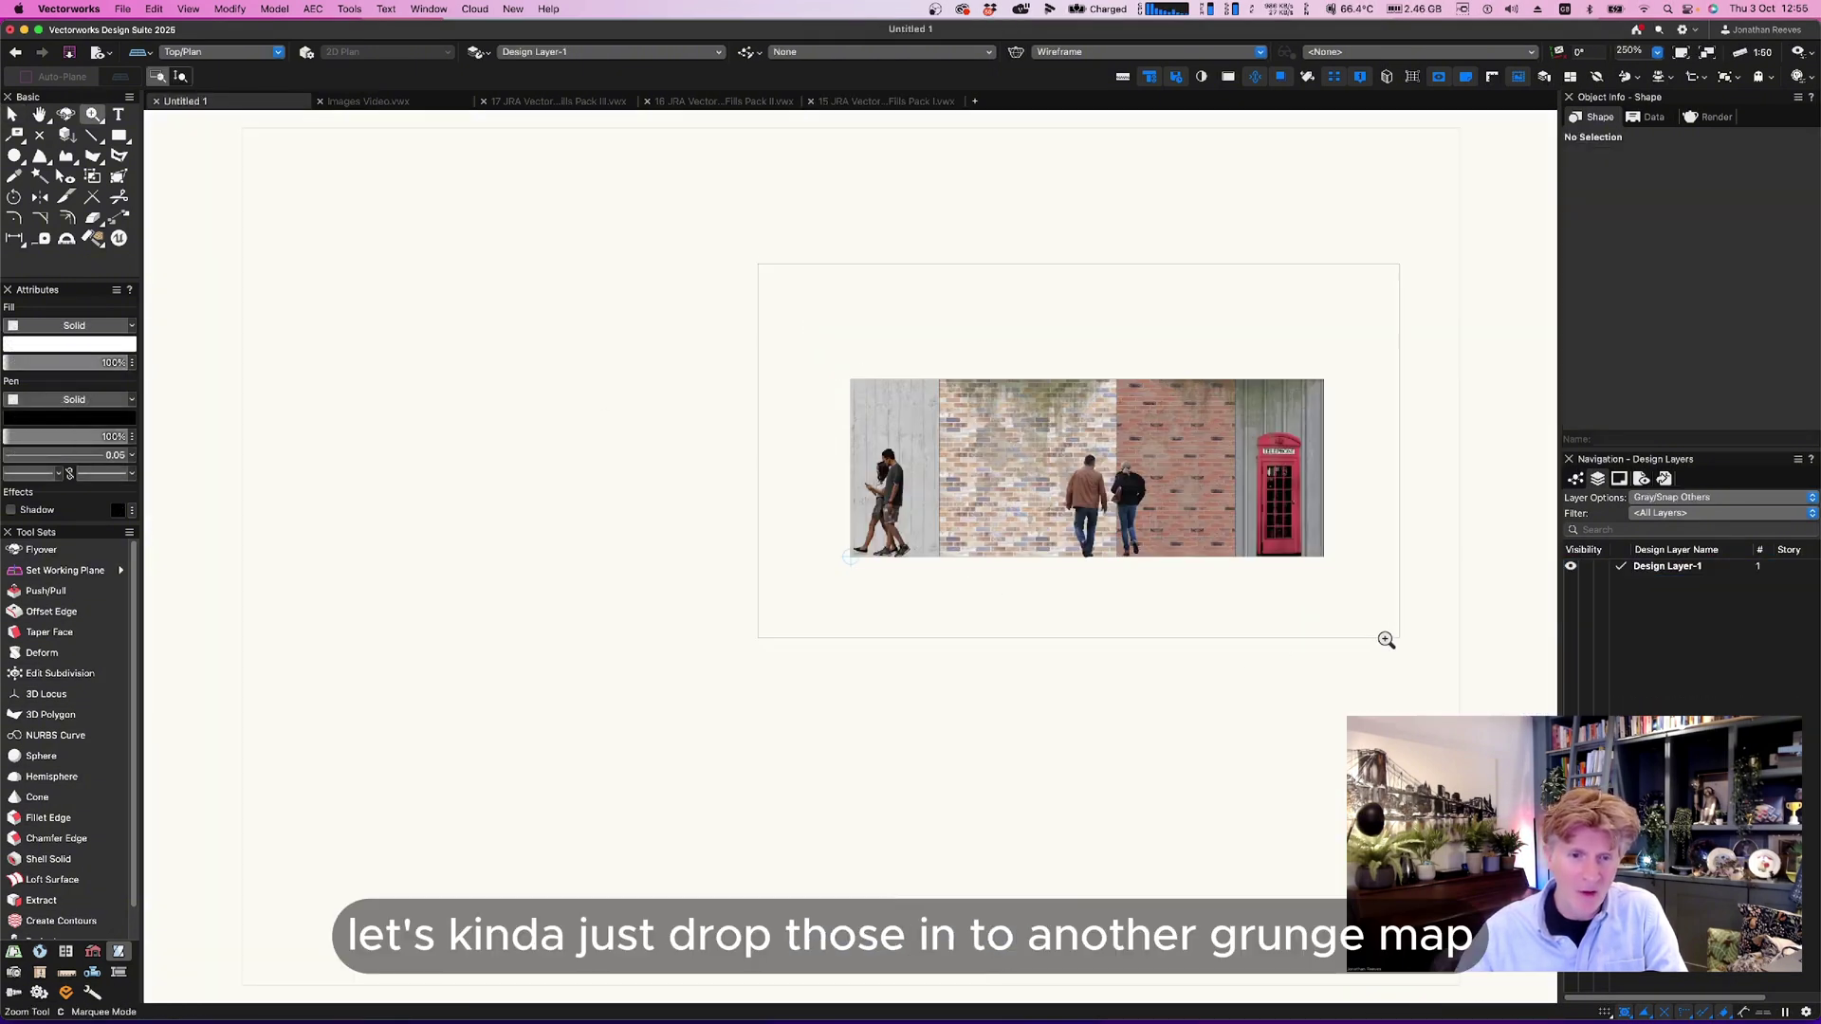
key("x")
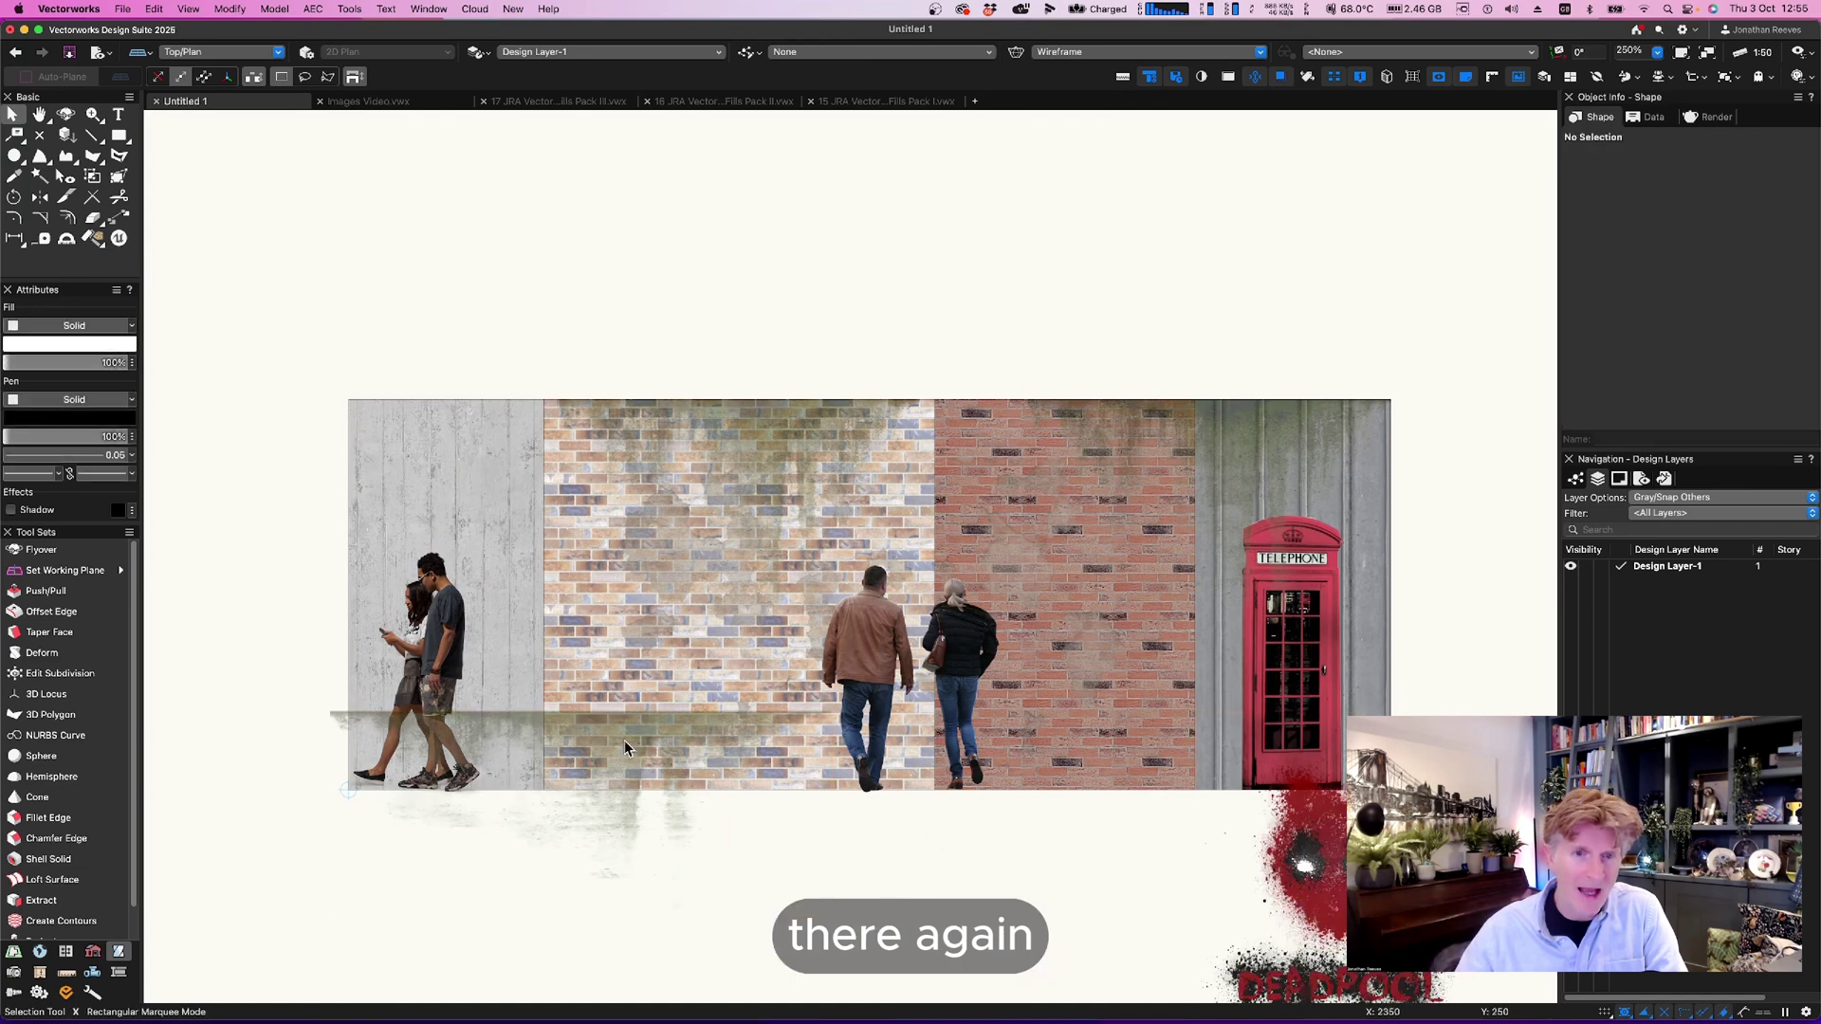
left_click_drag(354, 705, 356, 394)
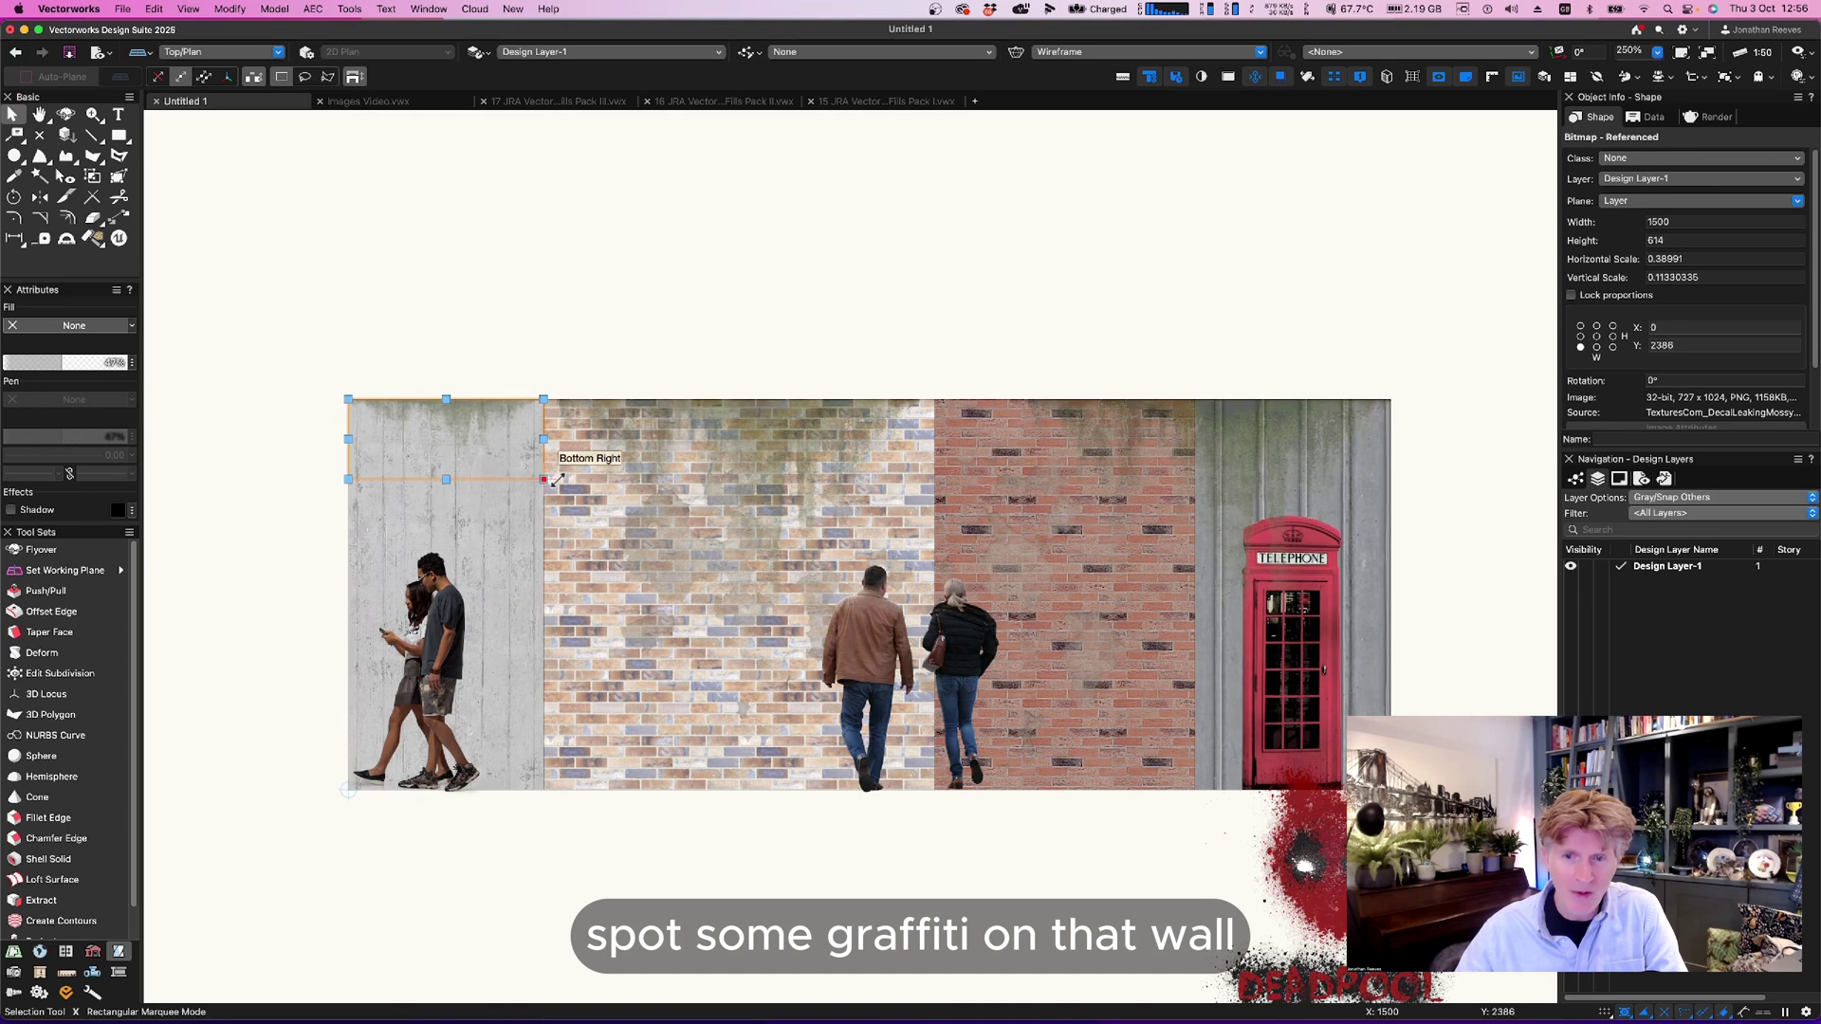
Place the Deadpool graffiti on the red brick panel and shrink it slightly.
mouse_move(1319, 887)
left_mouse_down()
mouse_move(1112, 599)
mouse_move(1065, 584)
left_mouse_up()
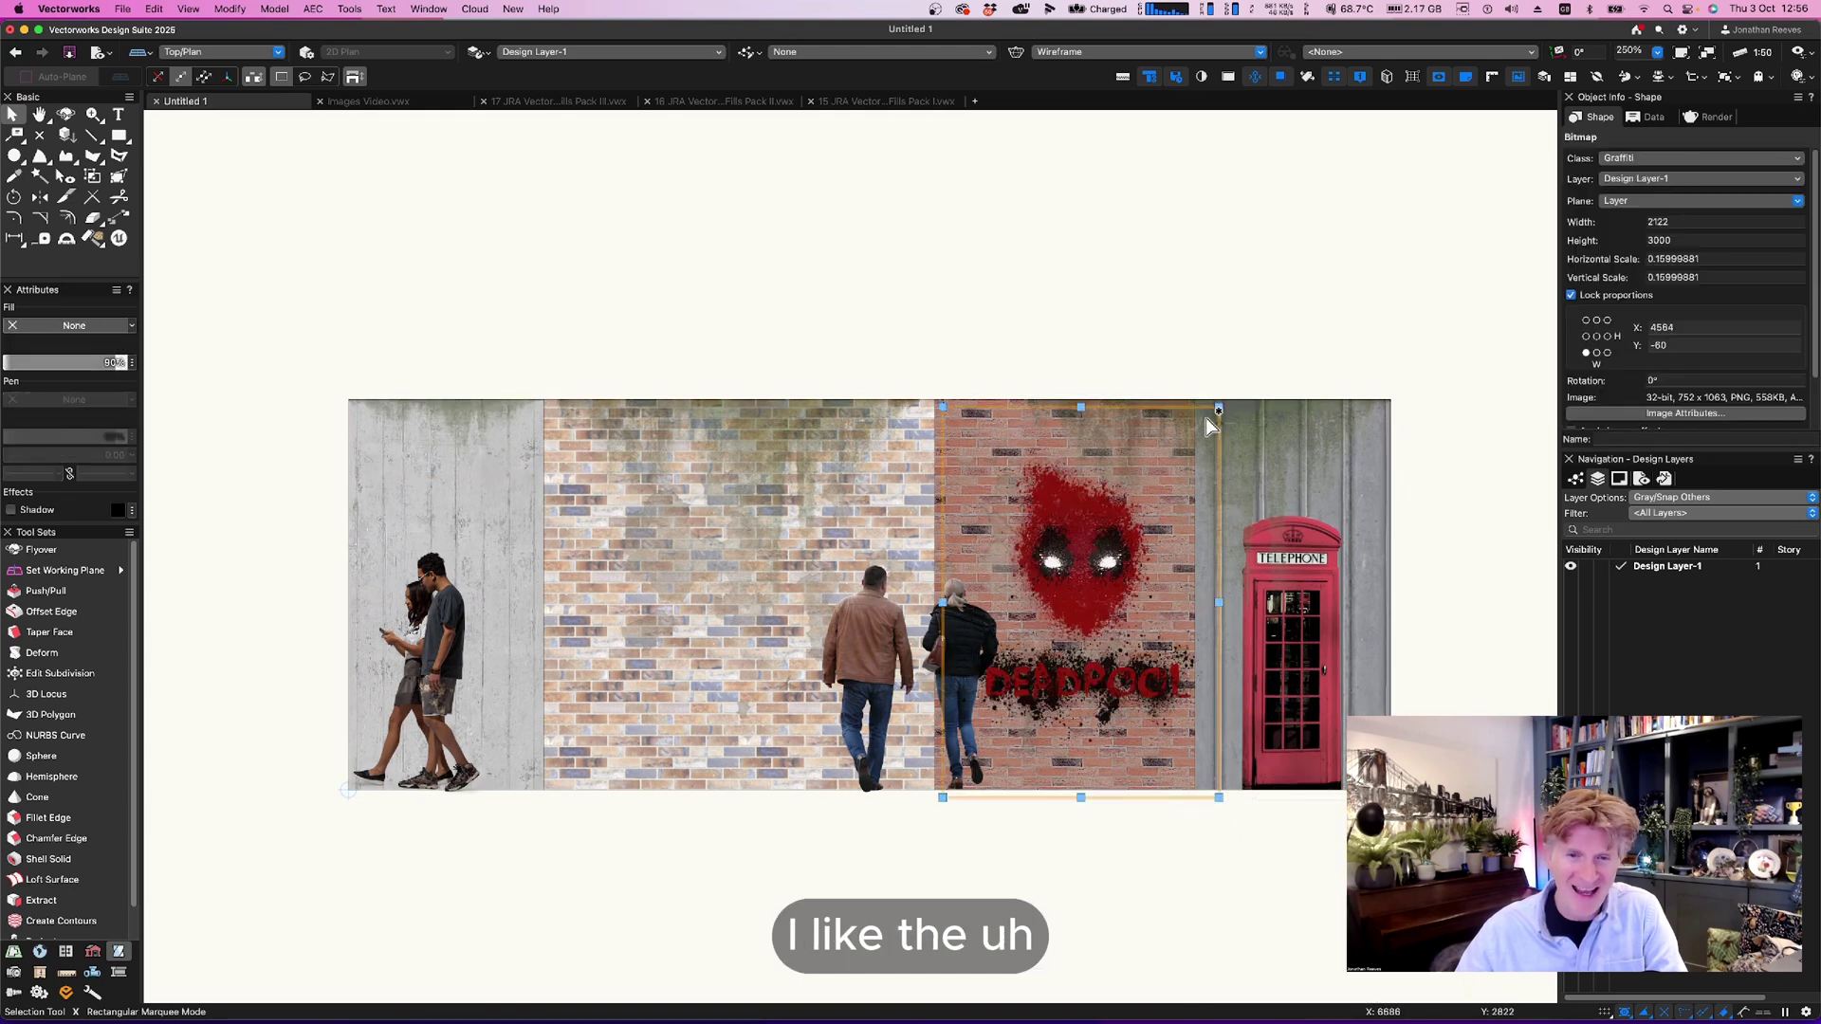
left_click_drag(1217, 406, 1187, 453)
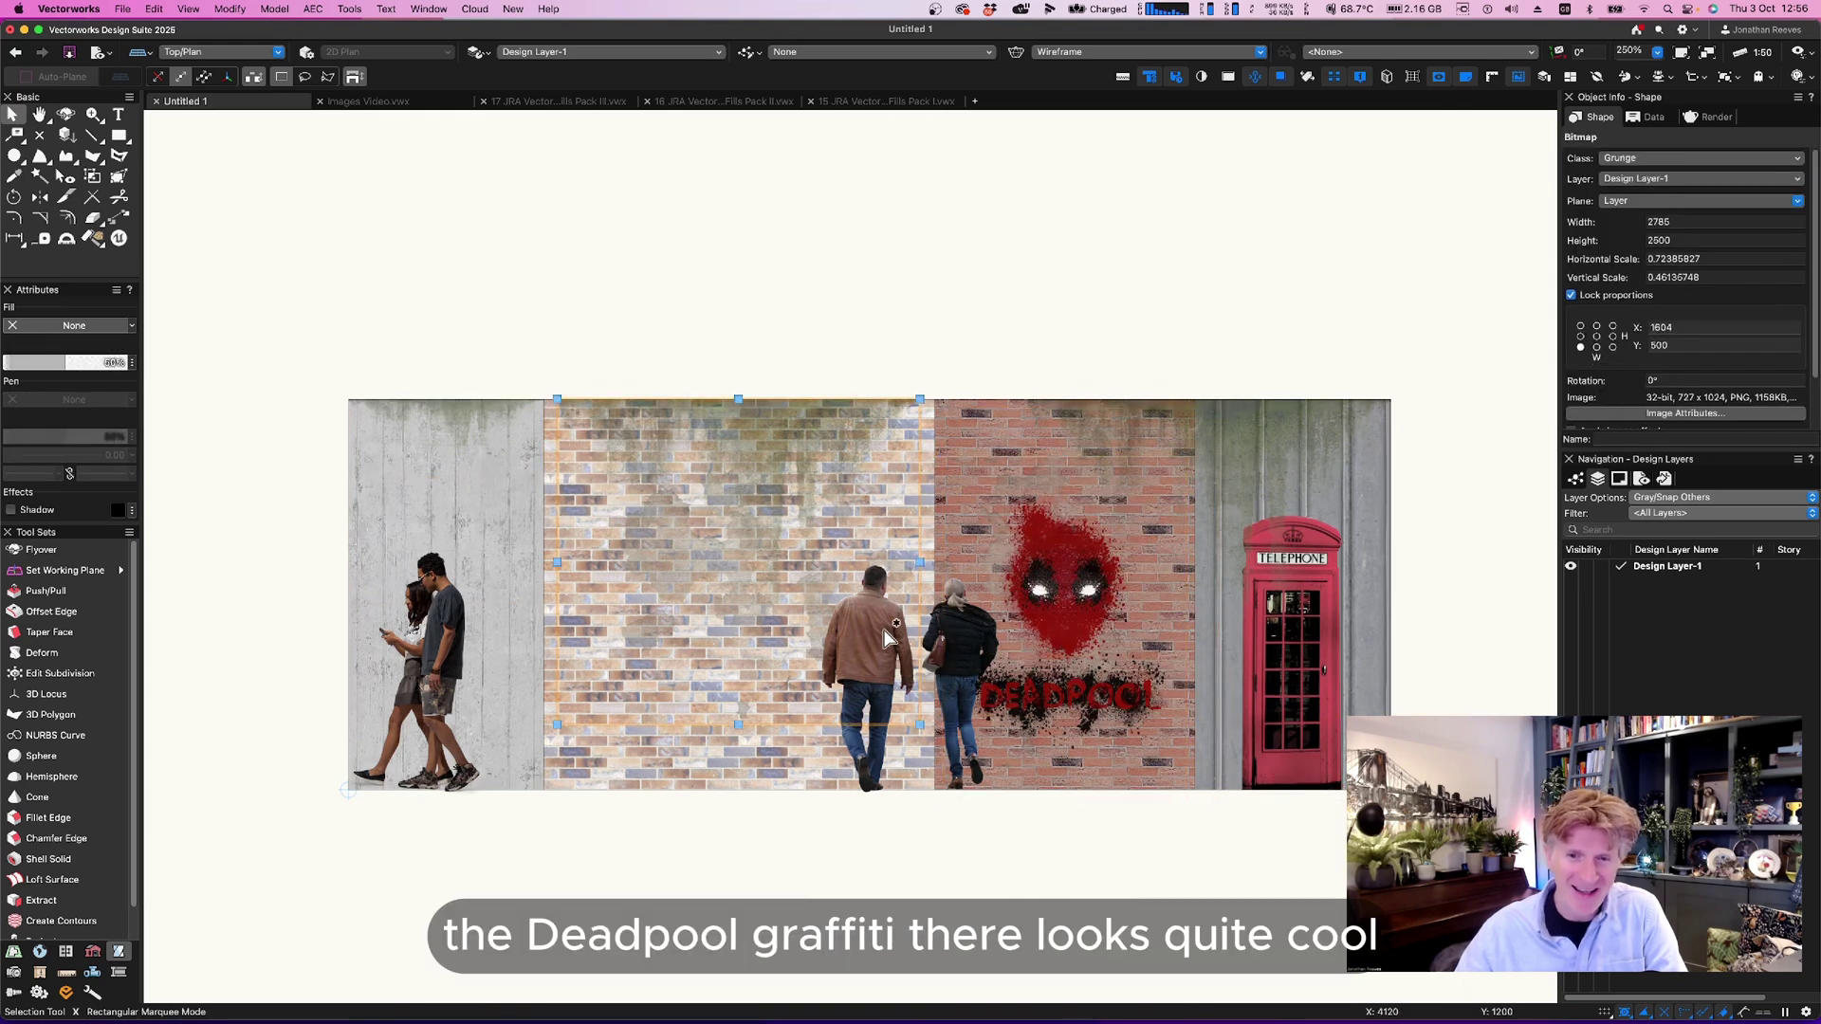
key("Escape")
scroll(986, 280, "up", 2)
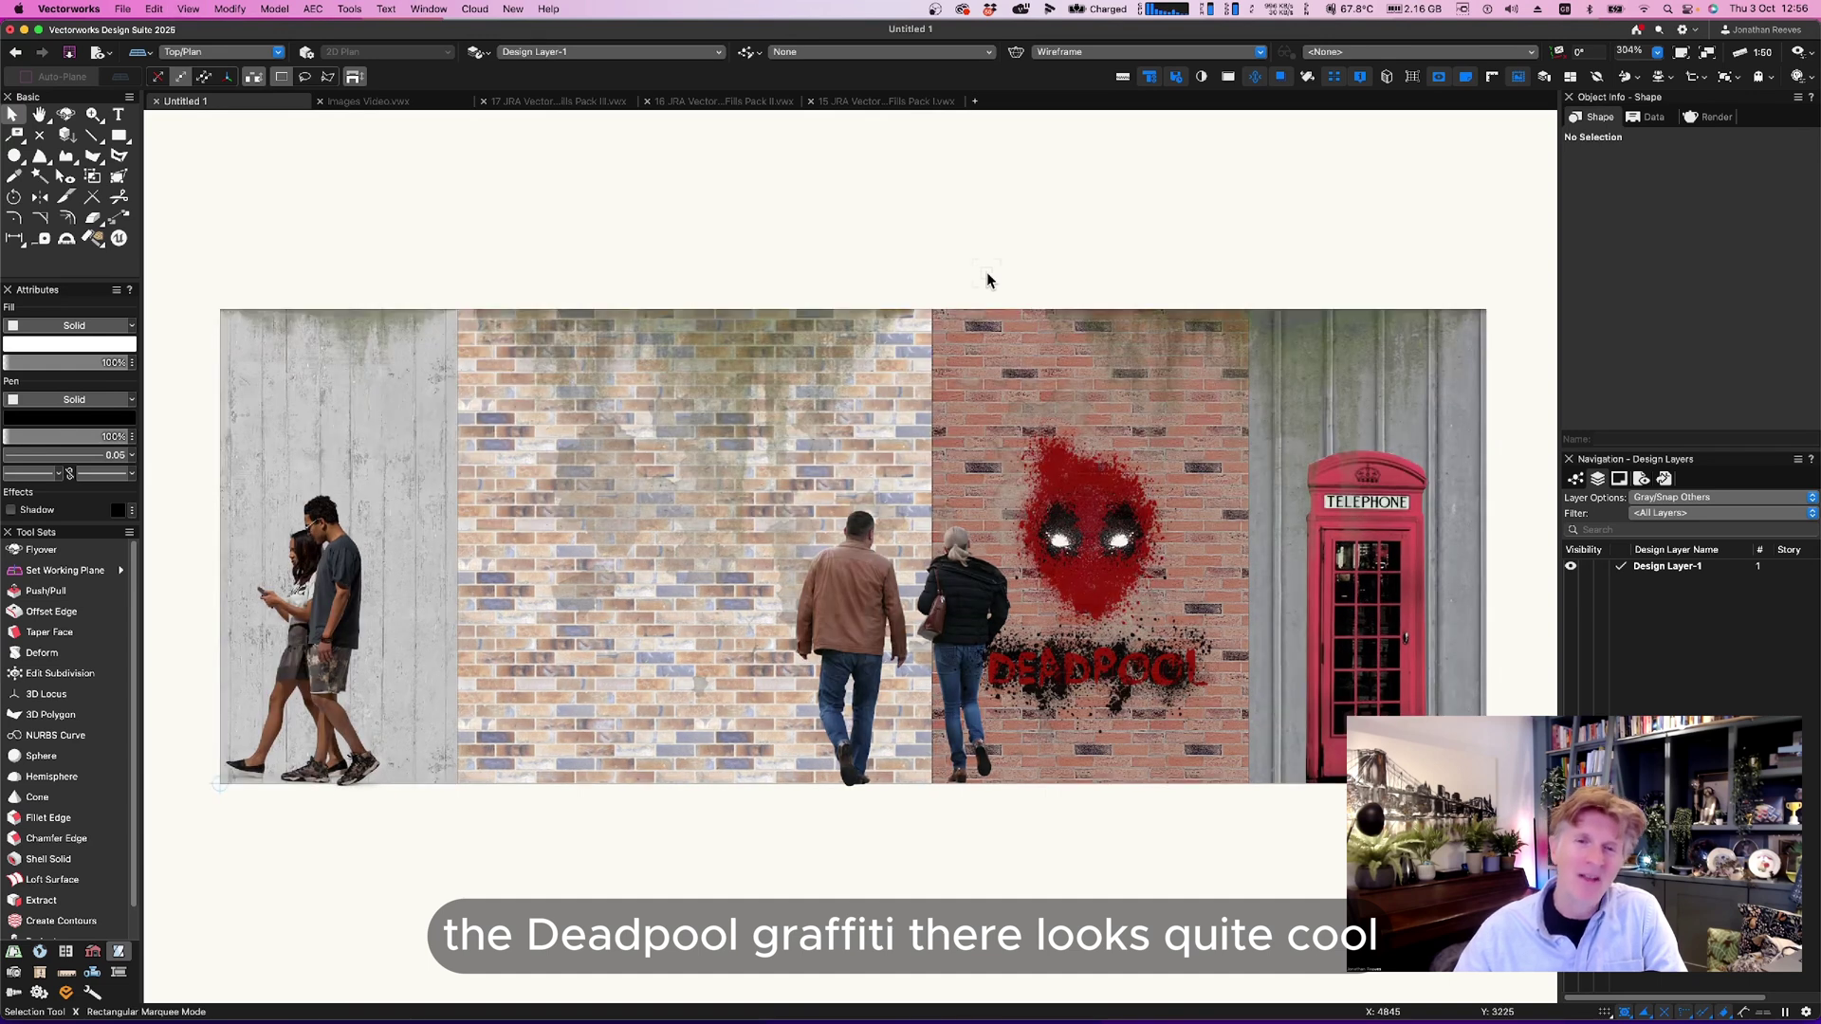
Draw a grey-filled base rectangle under the wall with a heavy outline.
key("4")
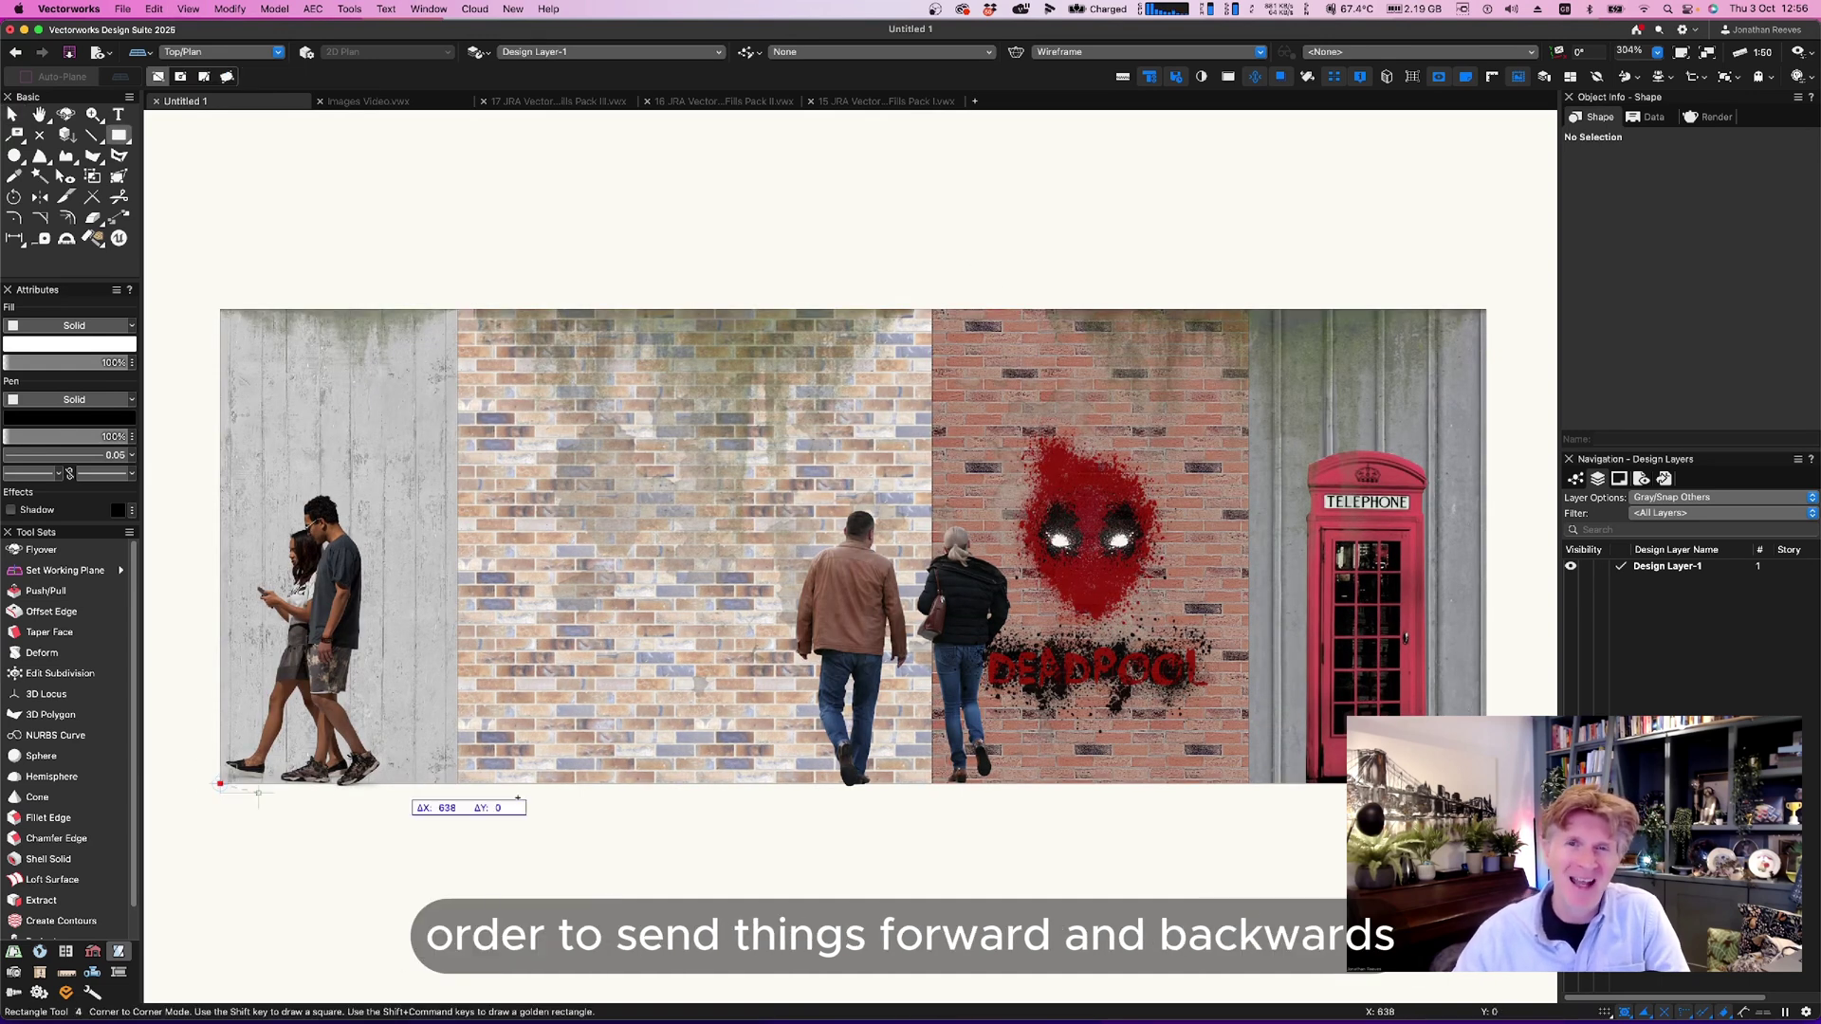
left_click(219, 784)
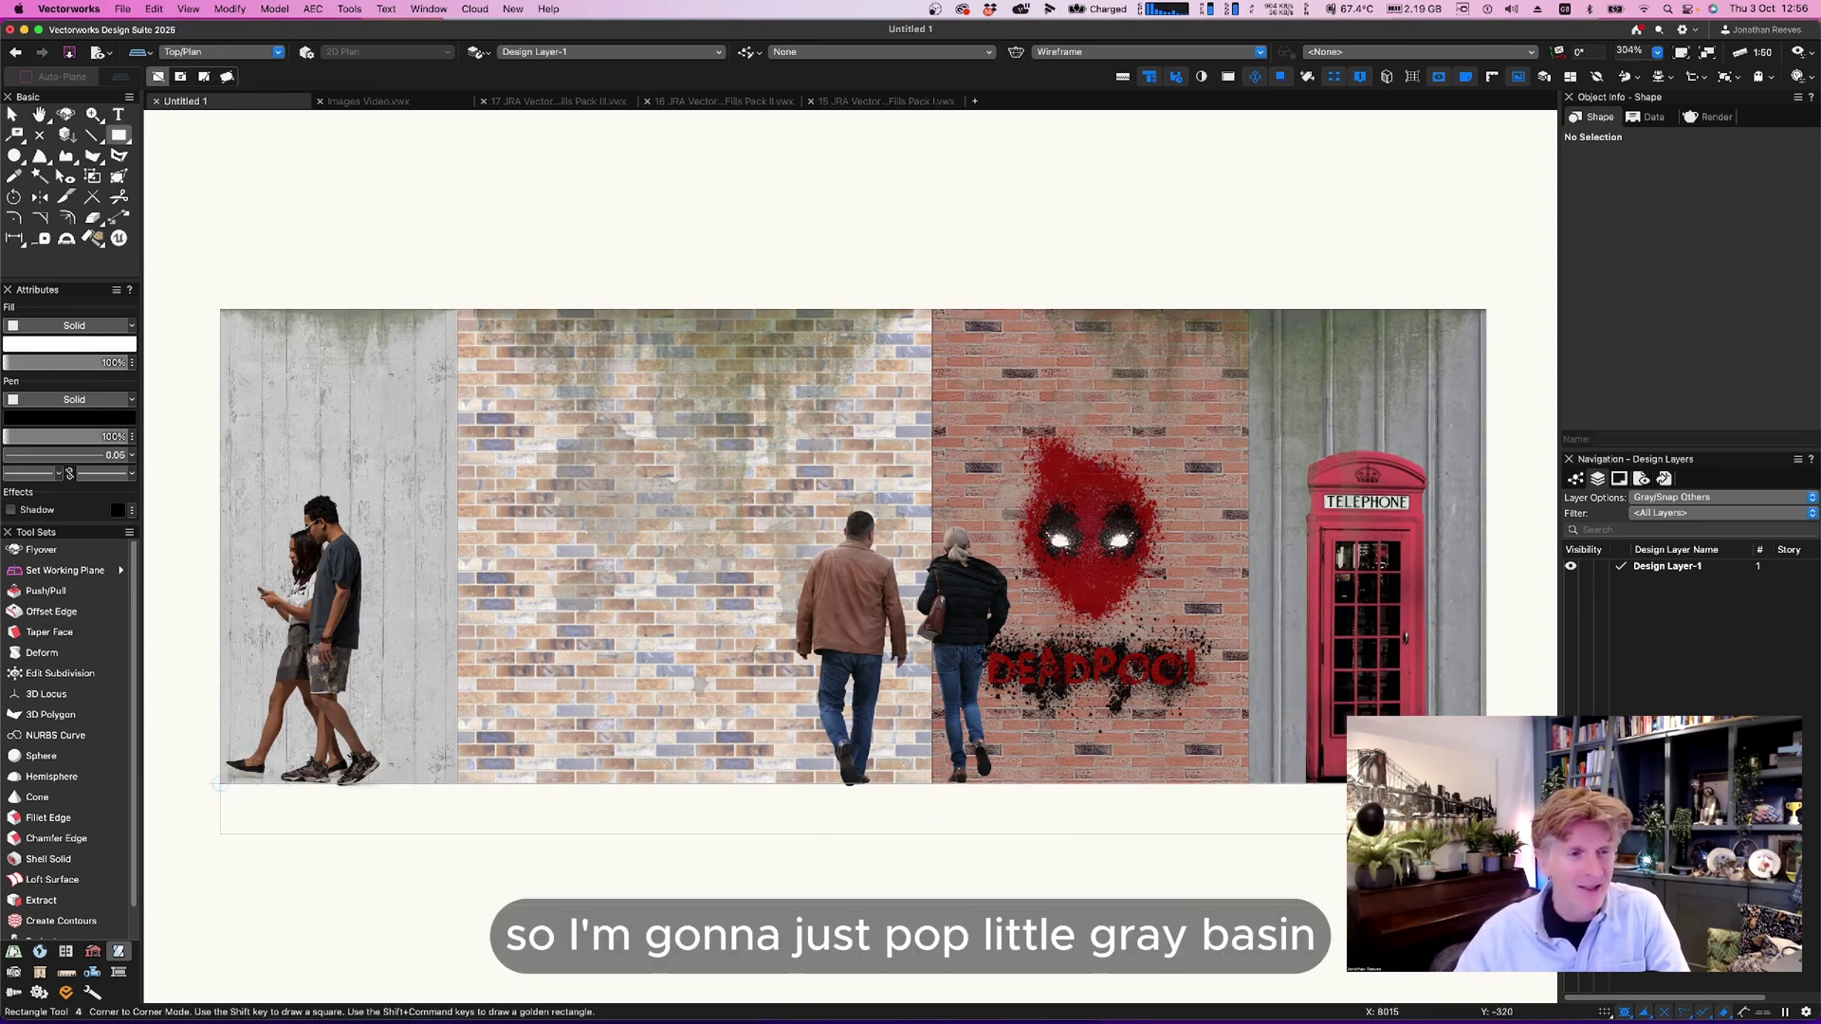
left_click(1503, 834)
left_click(82, 347)
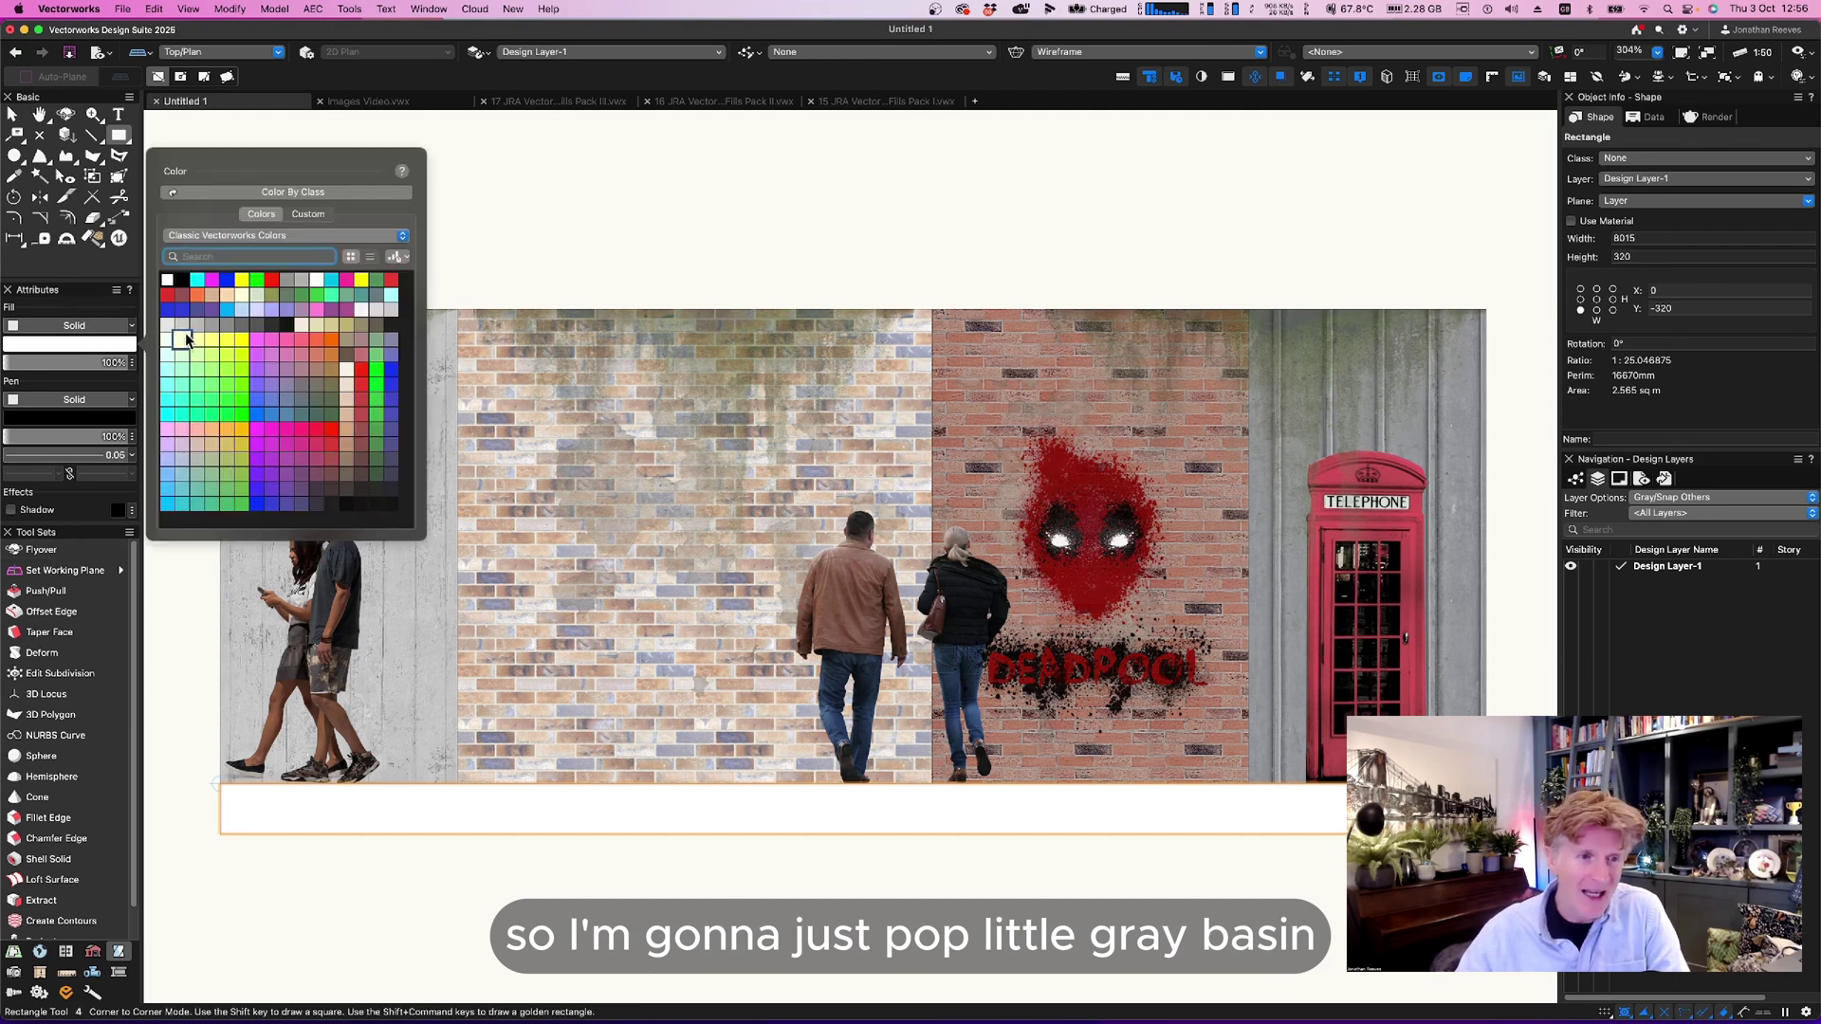
left_click(186, 331)
left_click(114, 457)
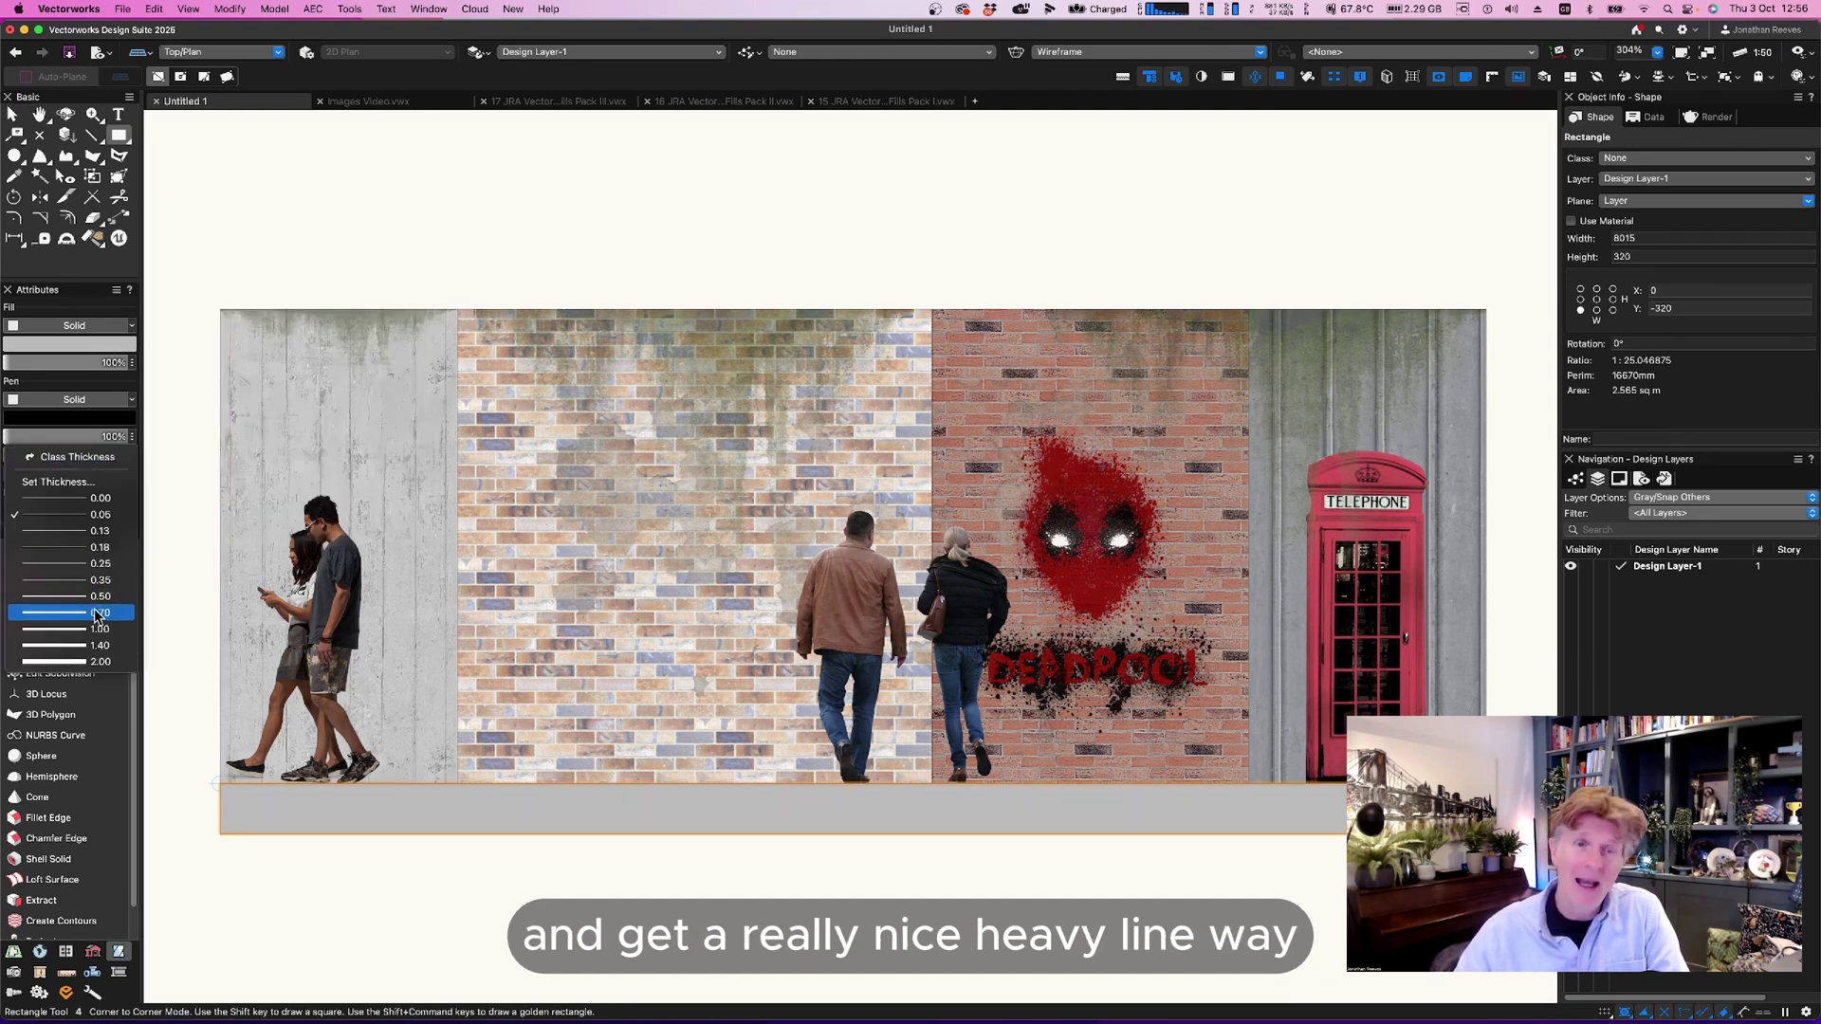
left_click(92, 650)
Convert the base to a polygon and hide its bottom edge with the Reshape tool.
left_click(241, 8)
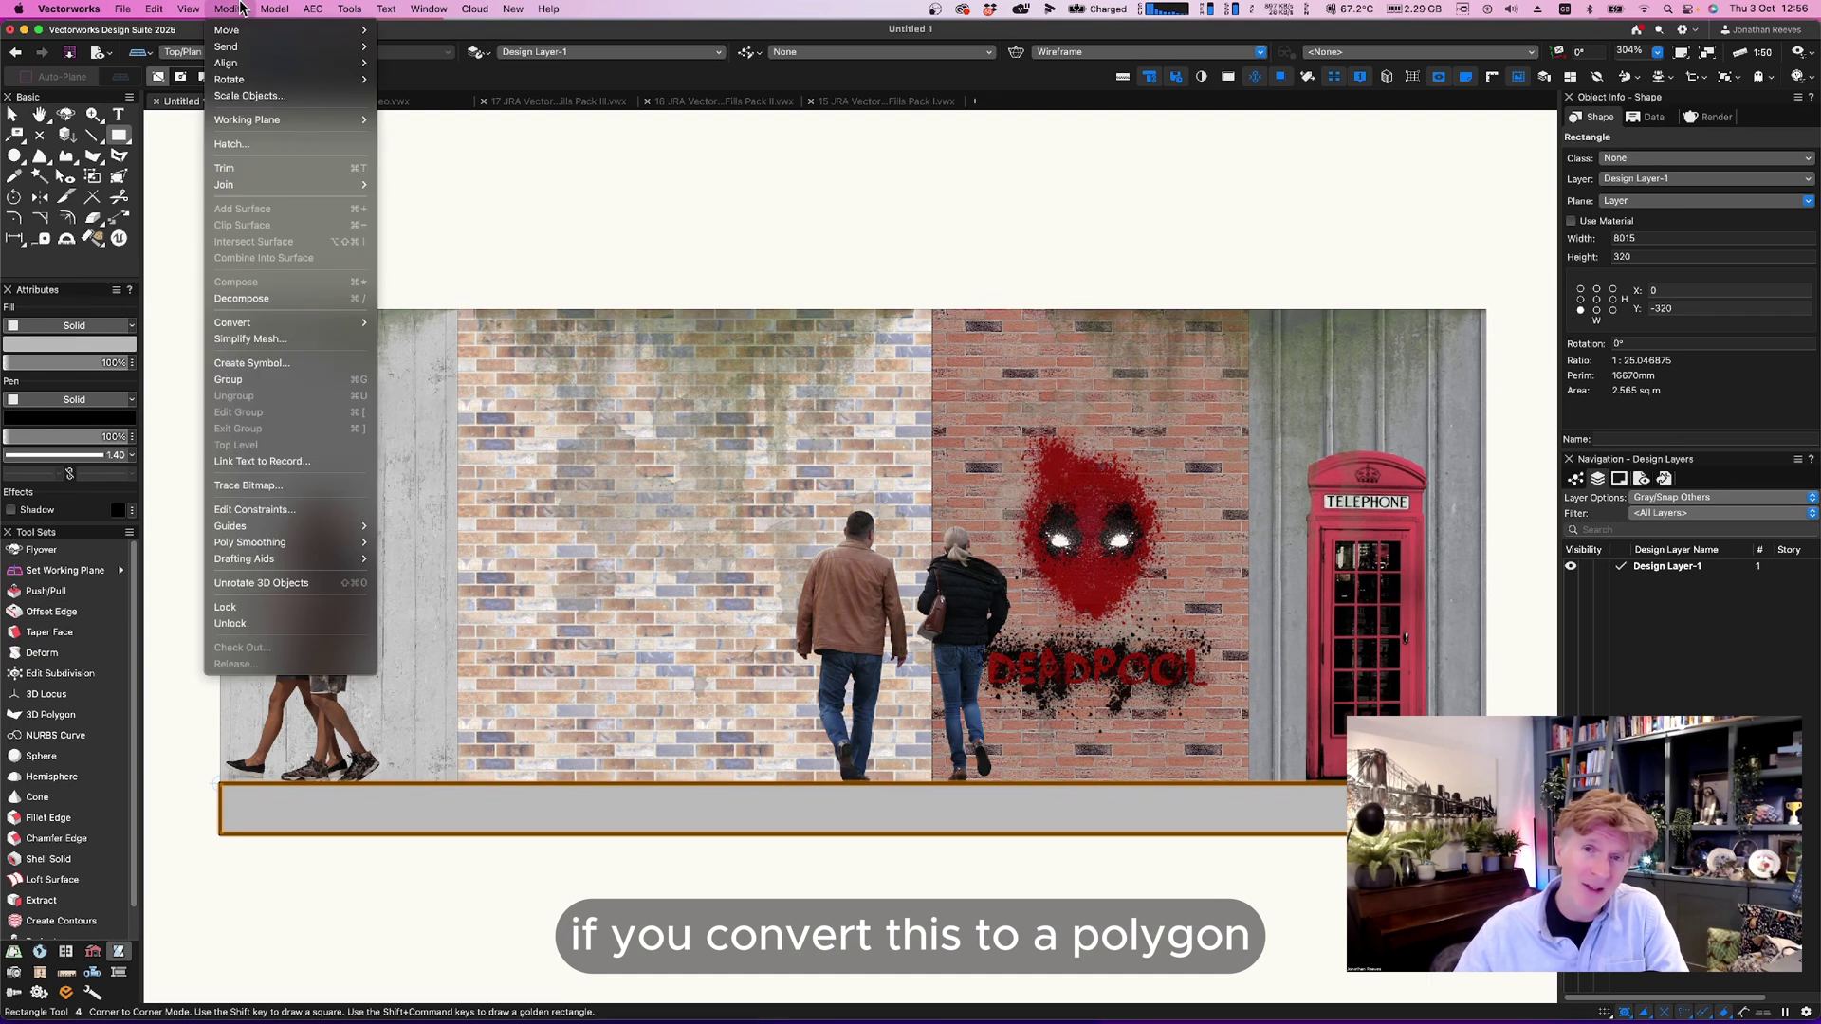
mouse_move(232, 322)
left_click(446, 406)
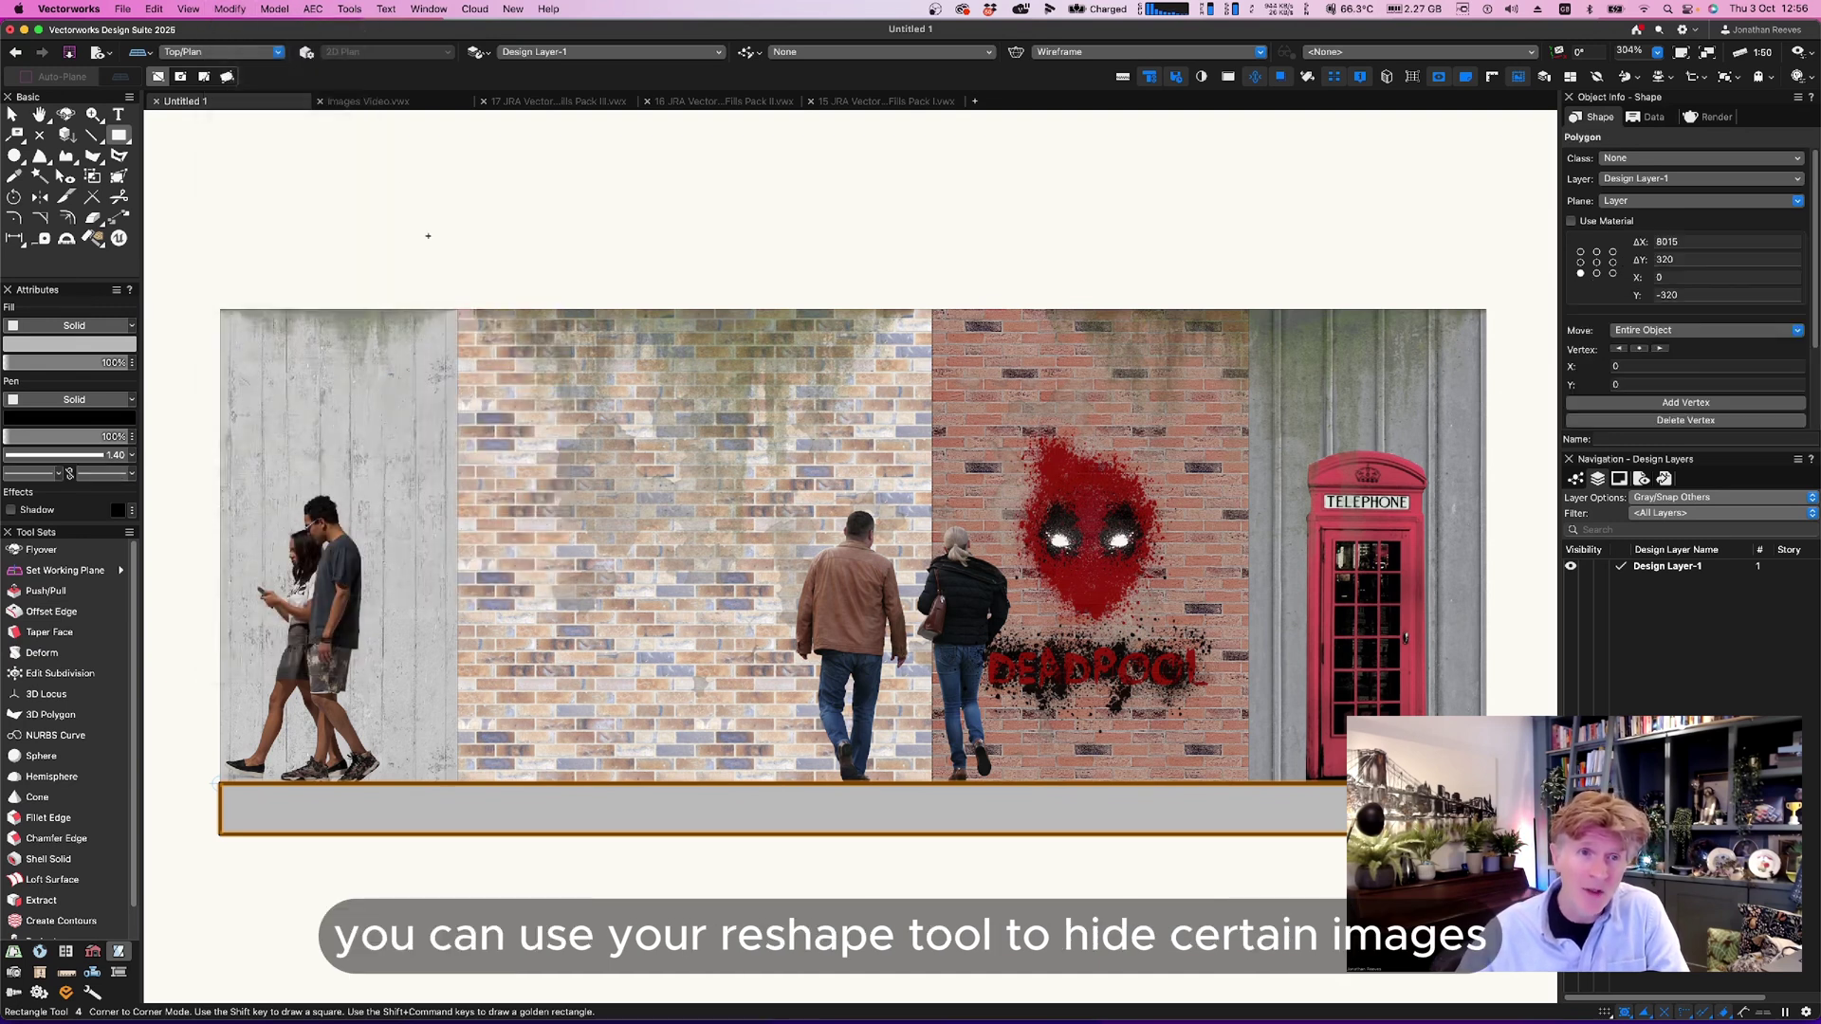
left_click(125, 176)
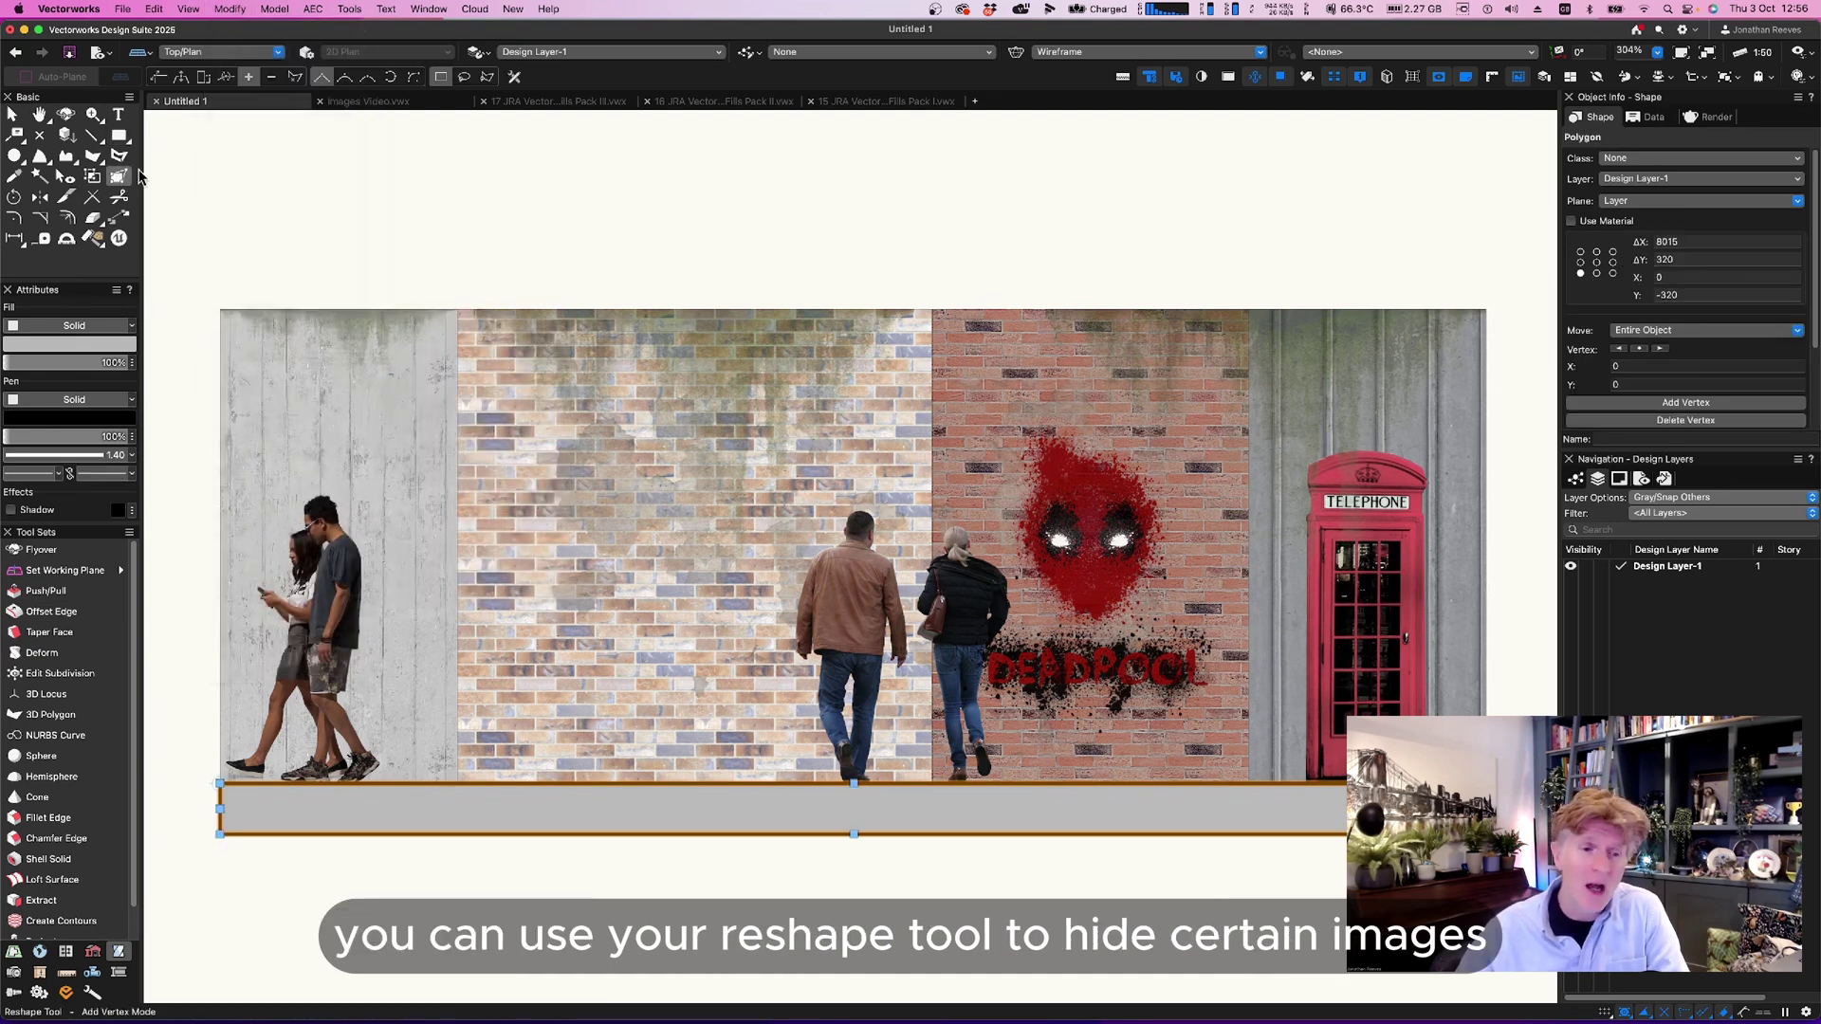
left_click(296, 80)
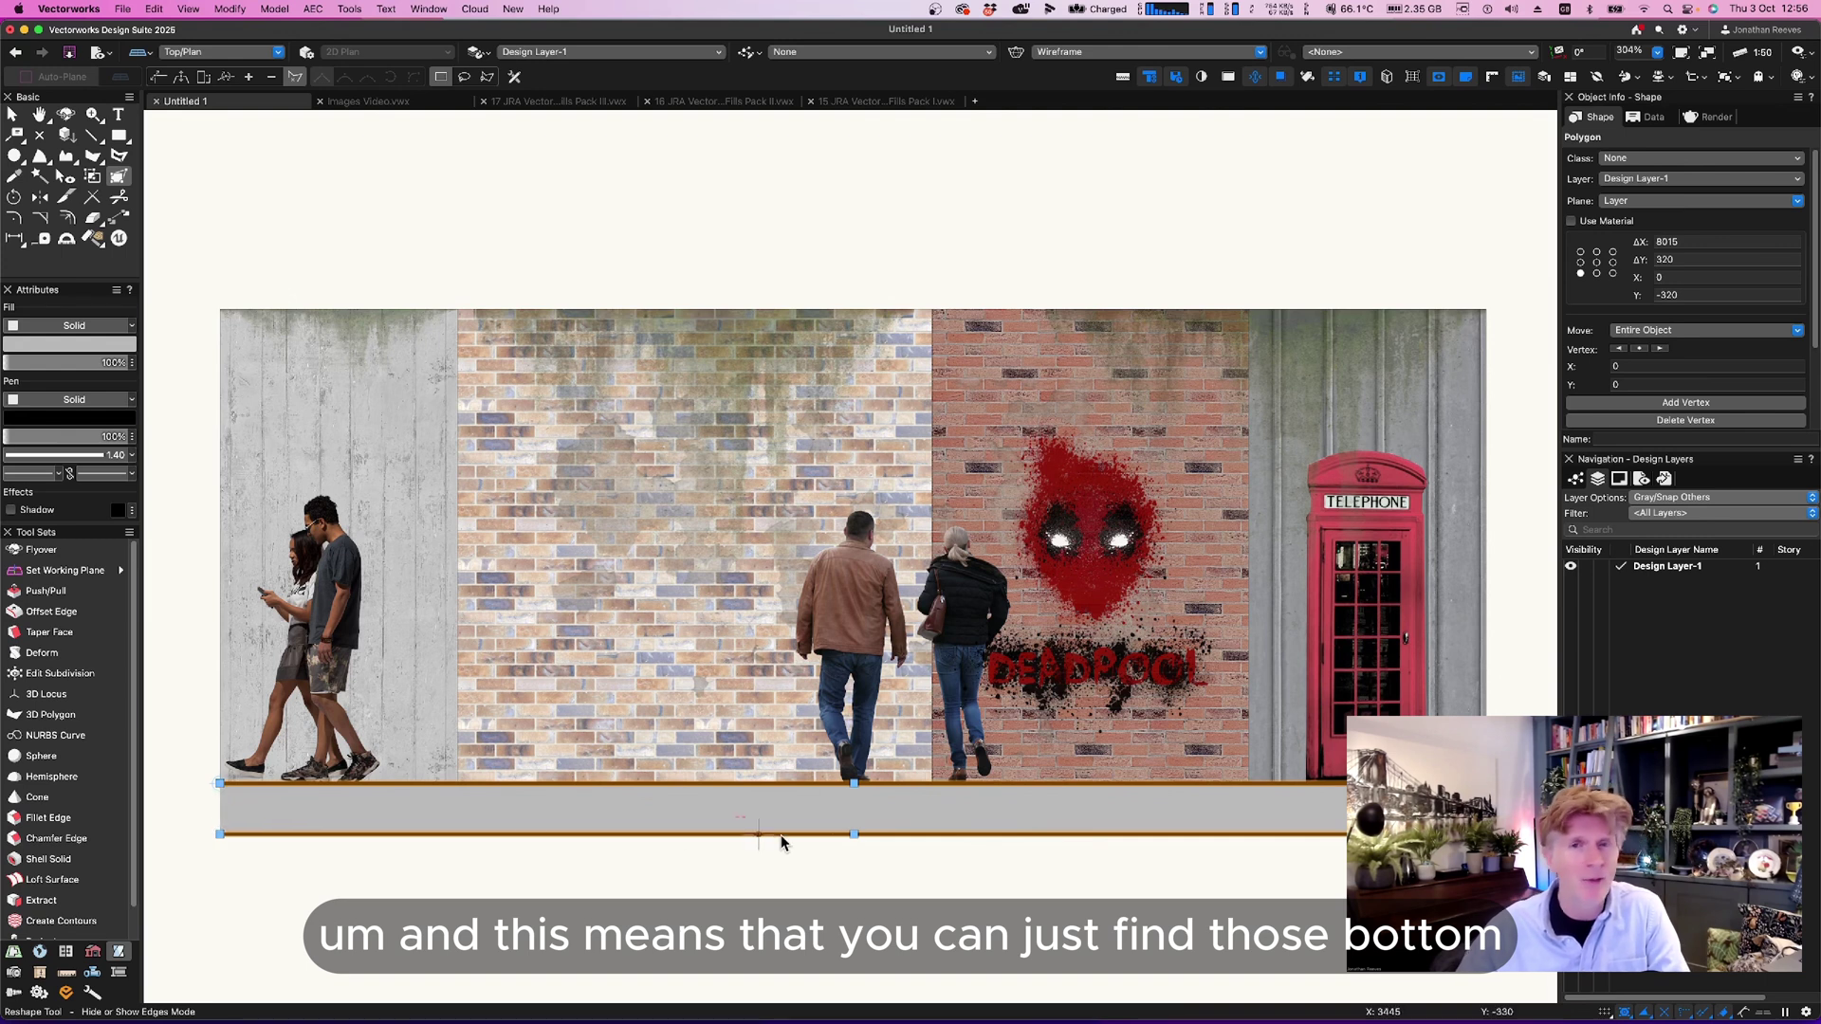
left_click(857, 836)
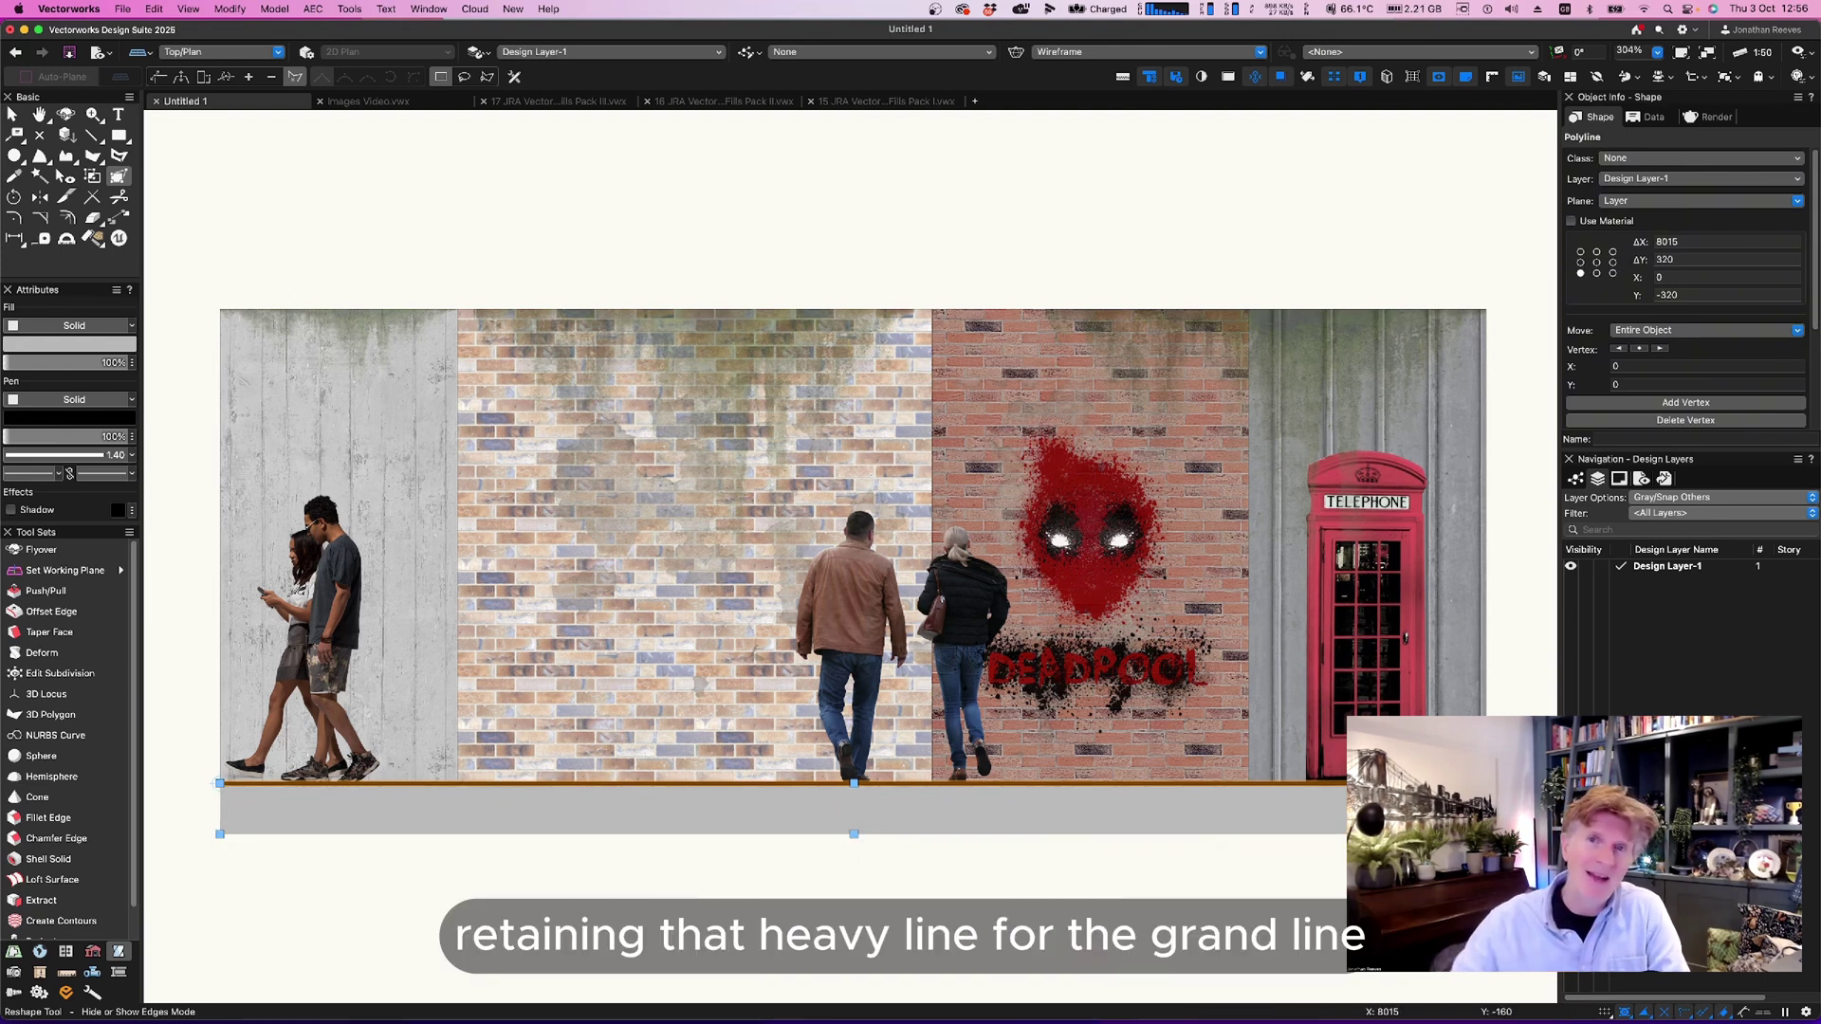
Preview the drawing on a dark background, revert to white, and switch to the Images Video document.
key("x")
key("x")
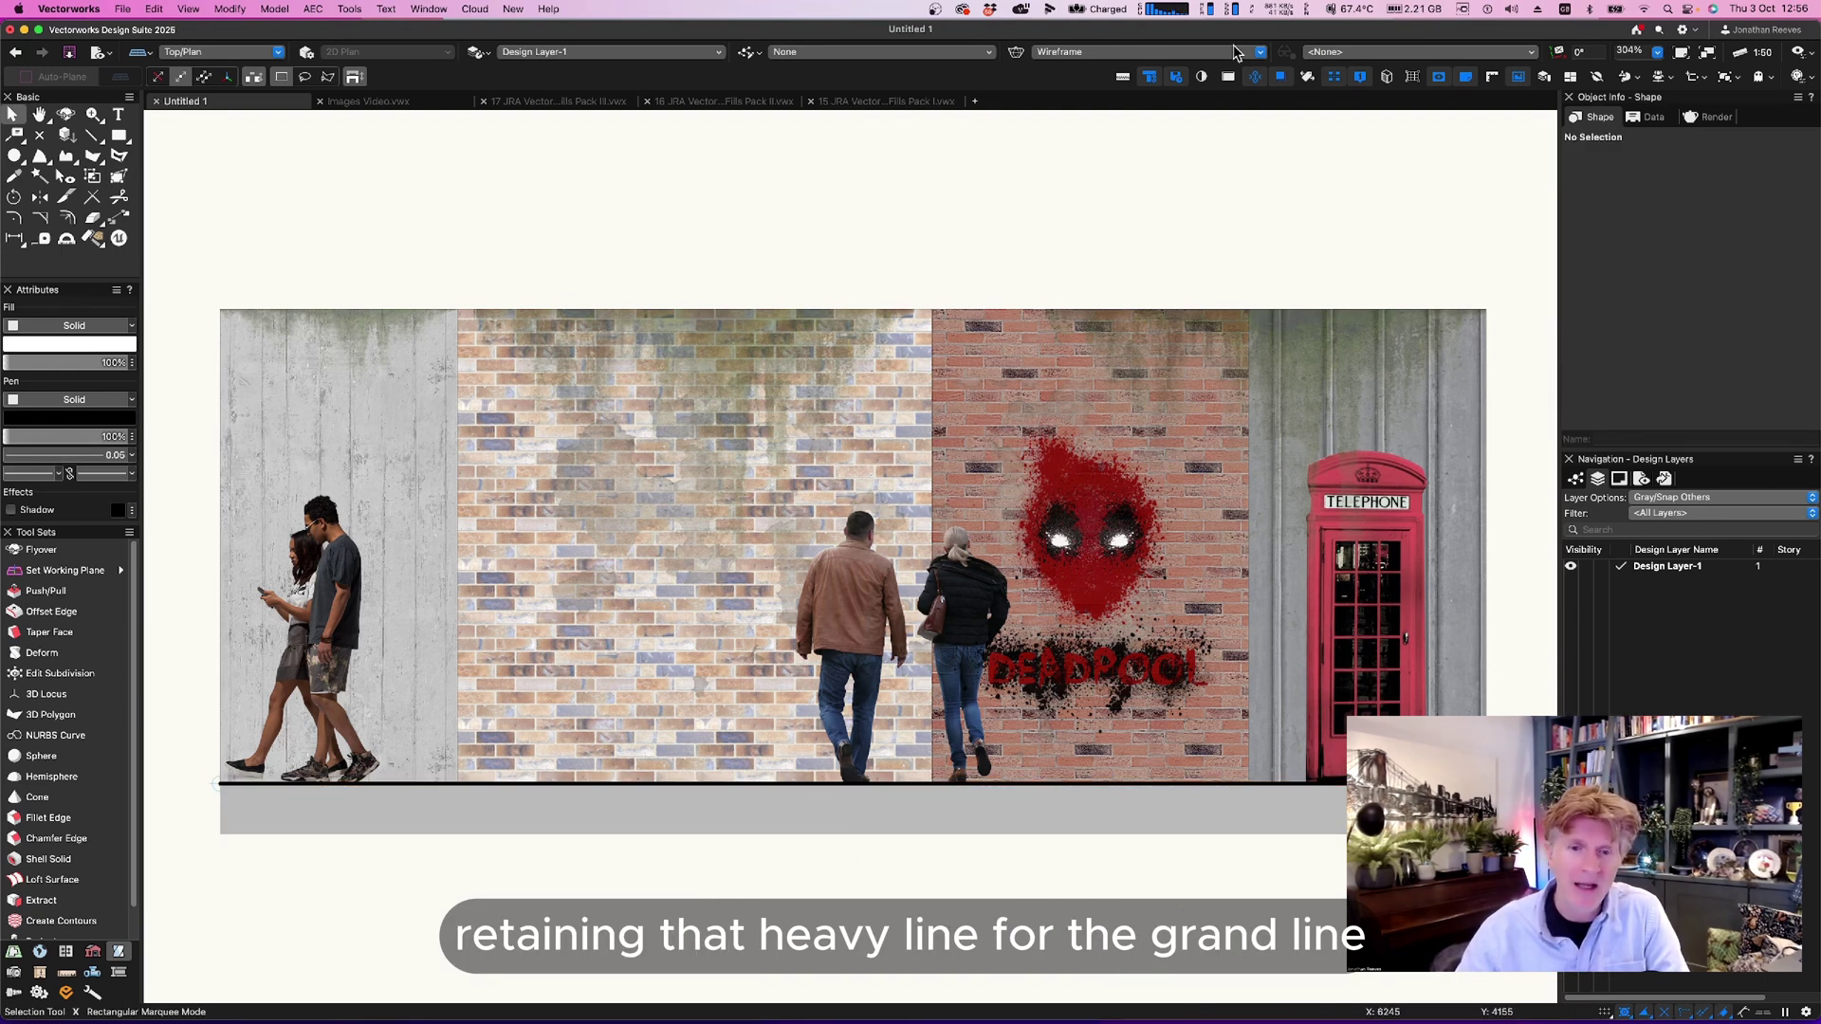
left_click(1228, 77)
left_click(1228, 77)
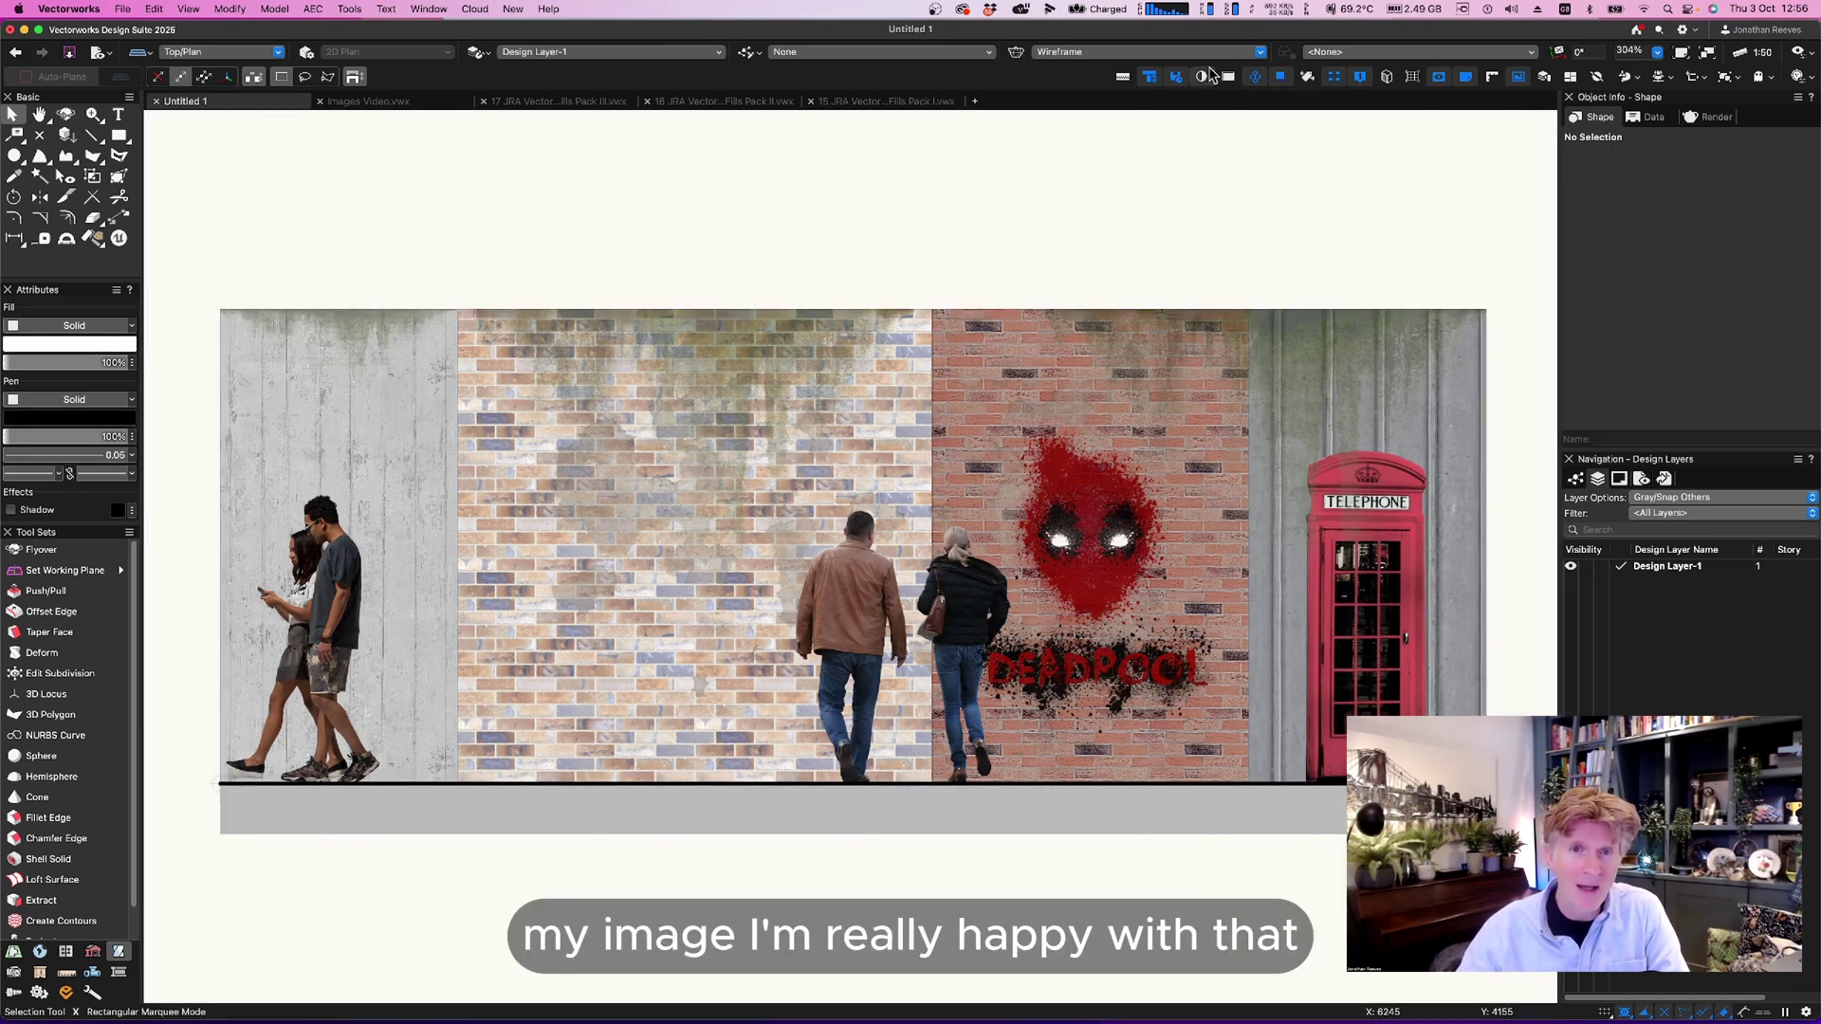
left_click(408, 101)
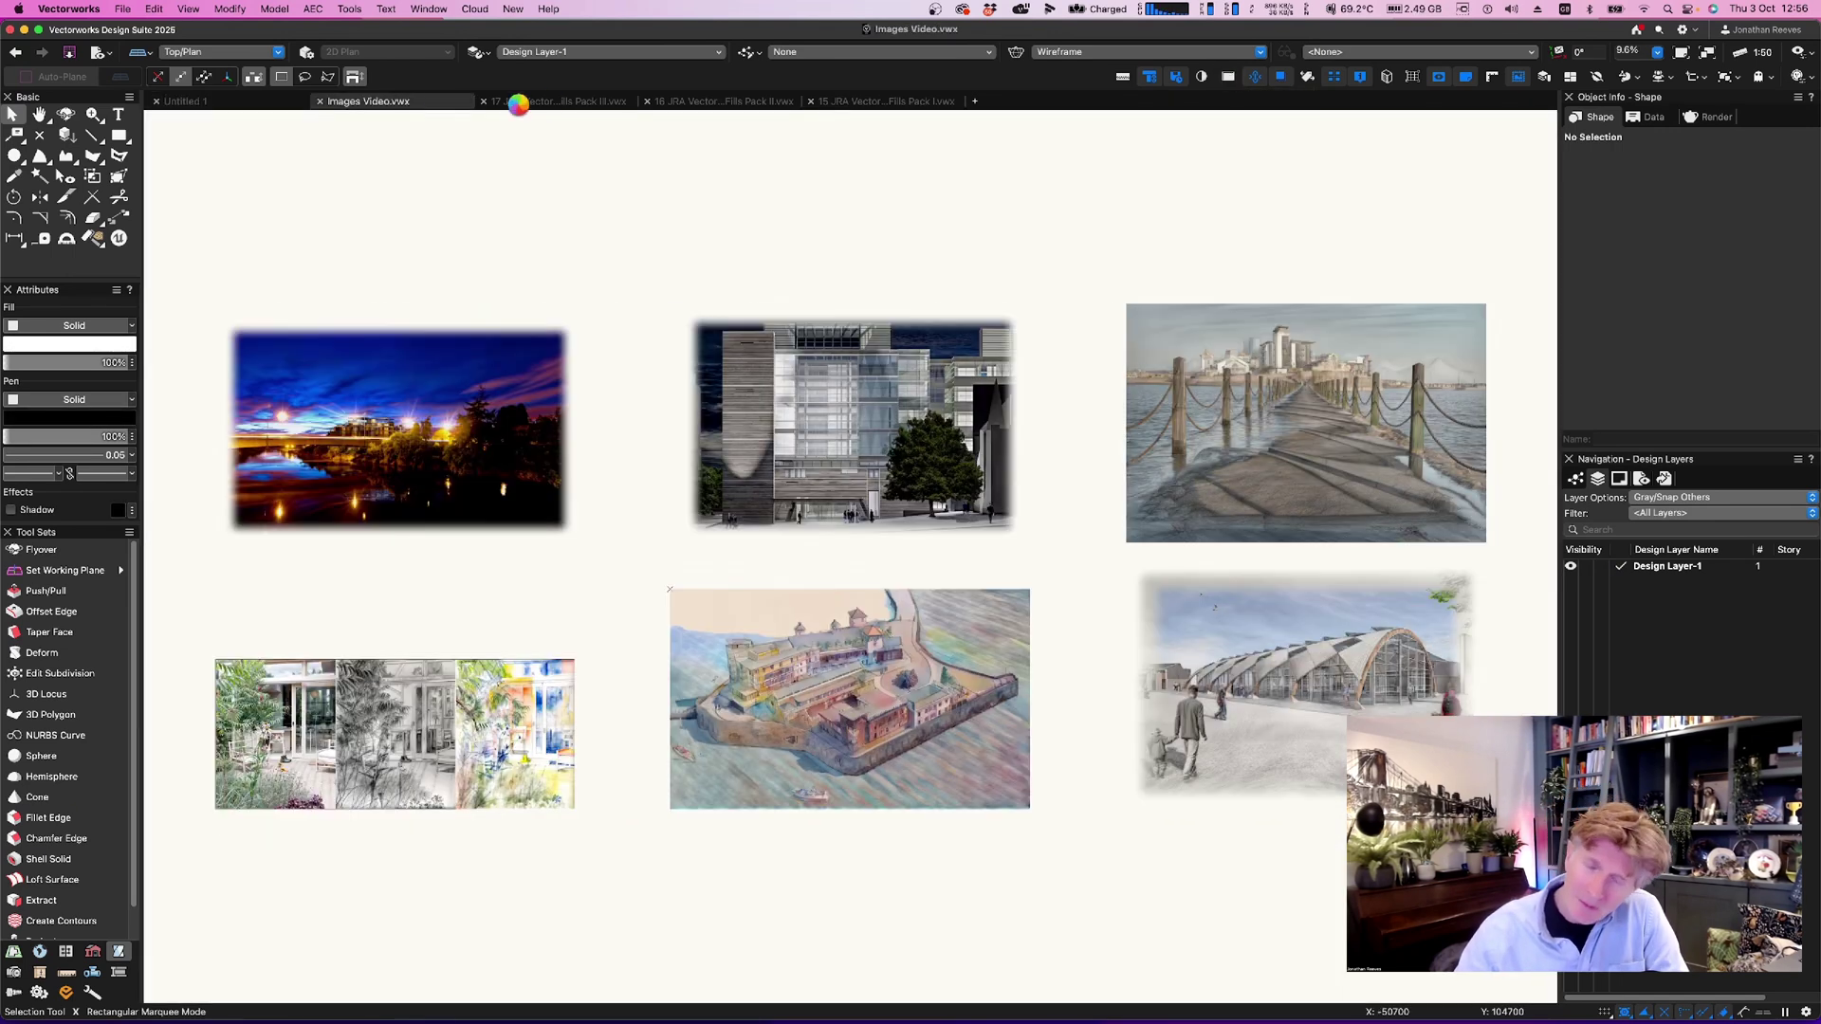
left_click(488, 8)
mouse_move(512, 8)
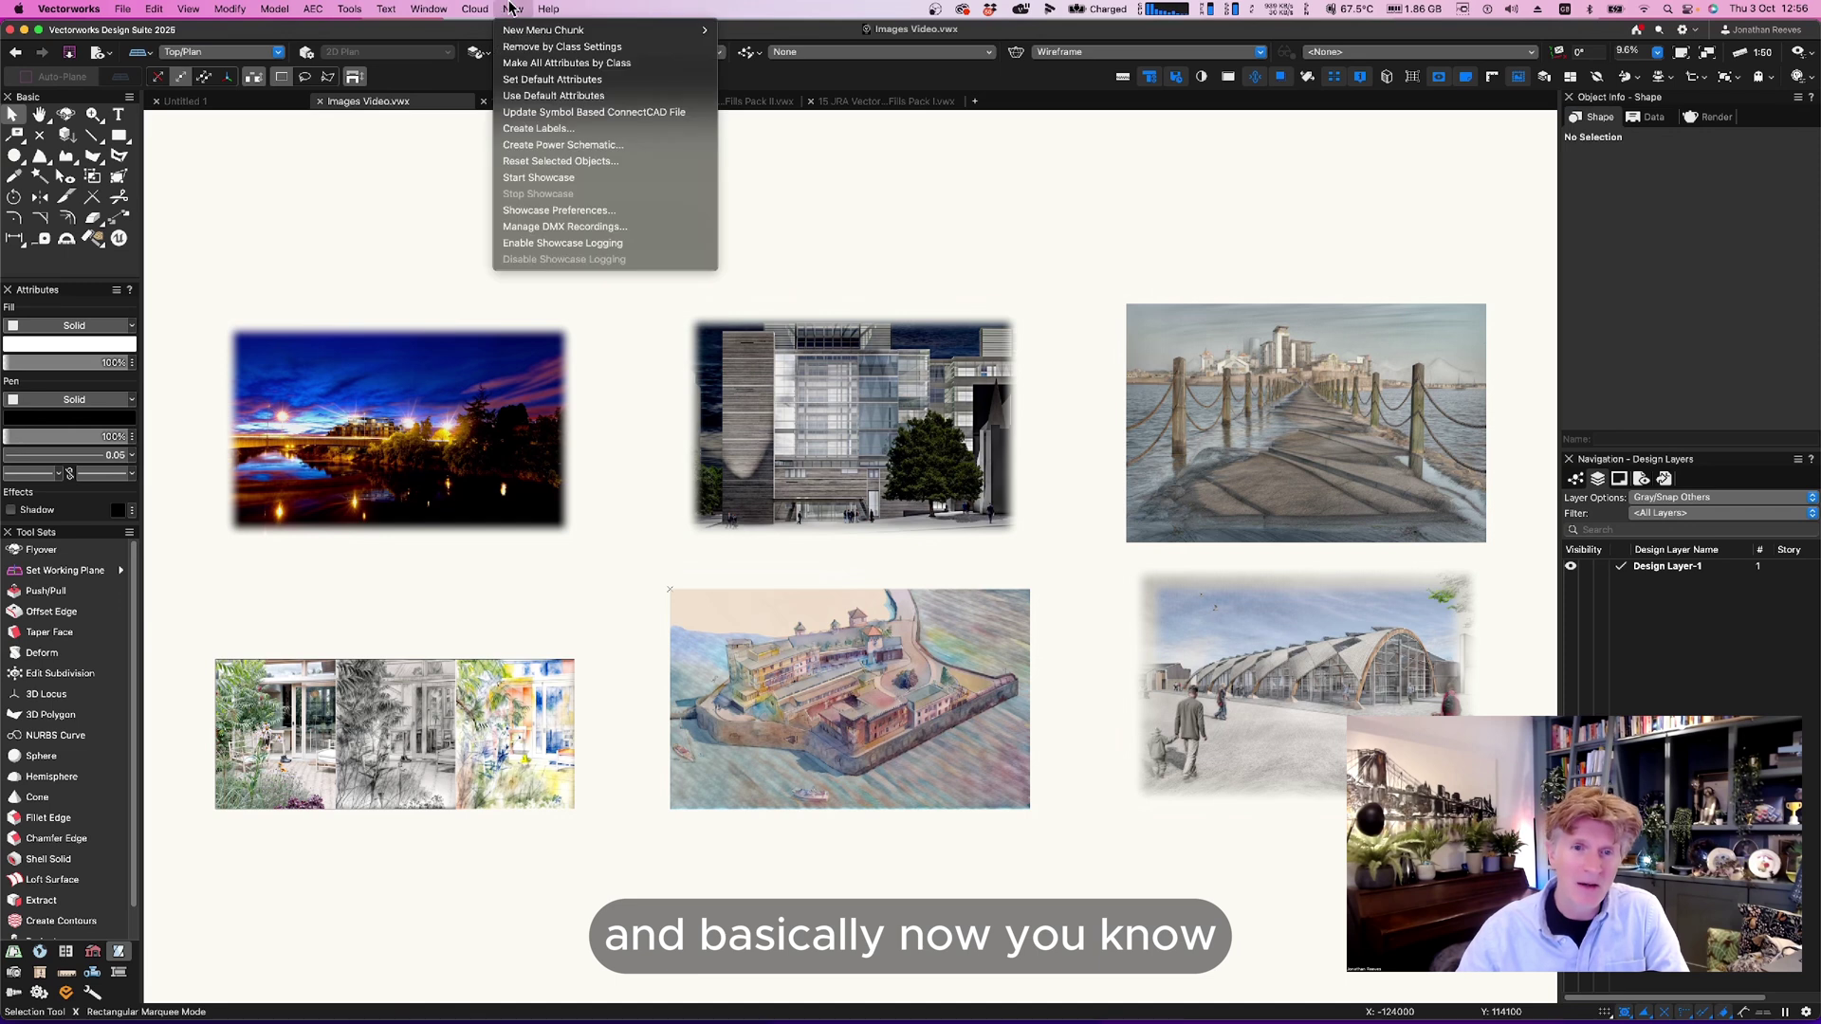
key("Escape")
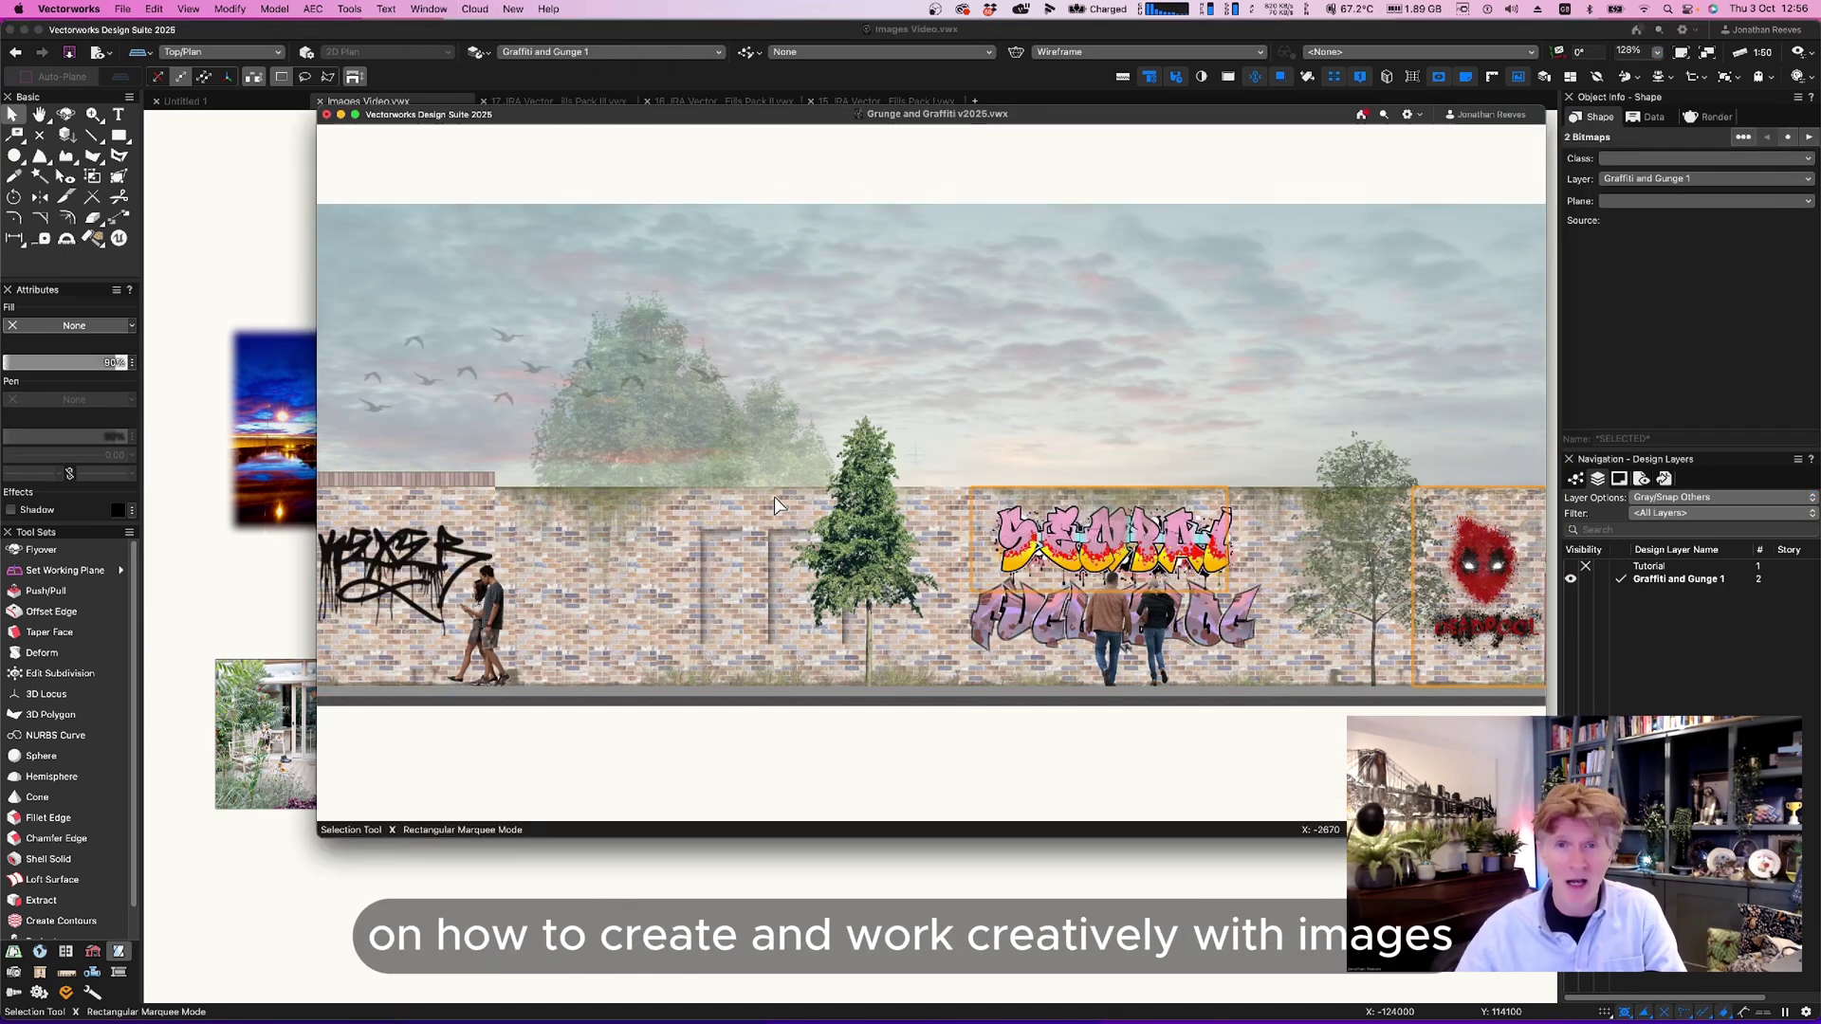
Select the two trees and the left graffiti in the graffiti drawing.
left_click(1378, 543)
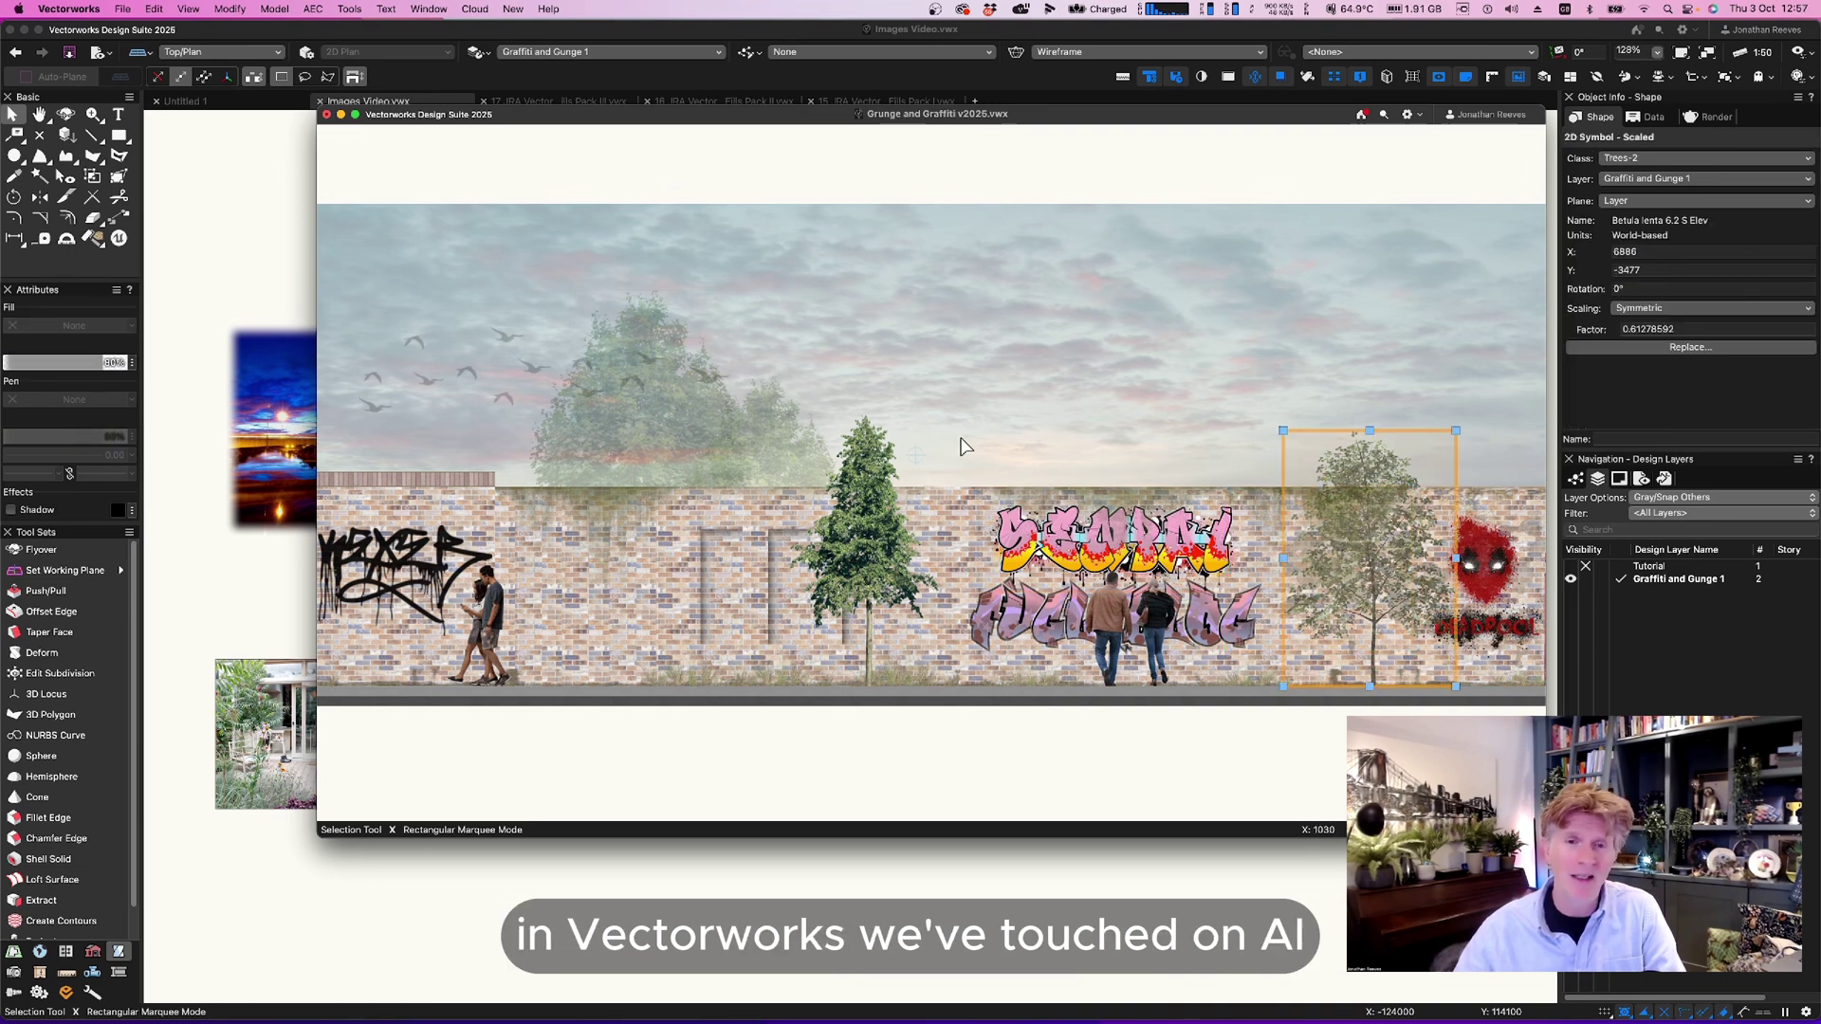
left_click(875, 438, "shift")
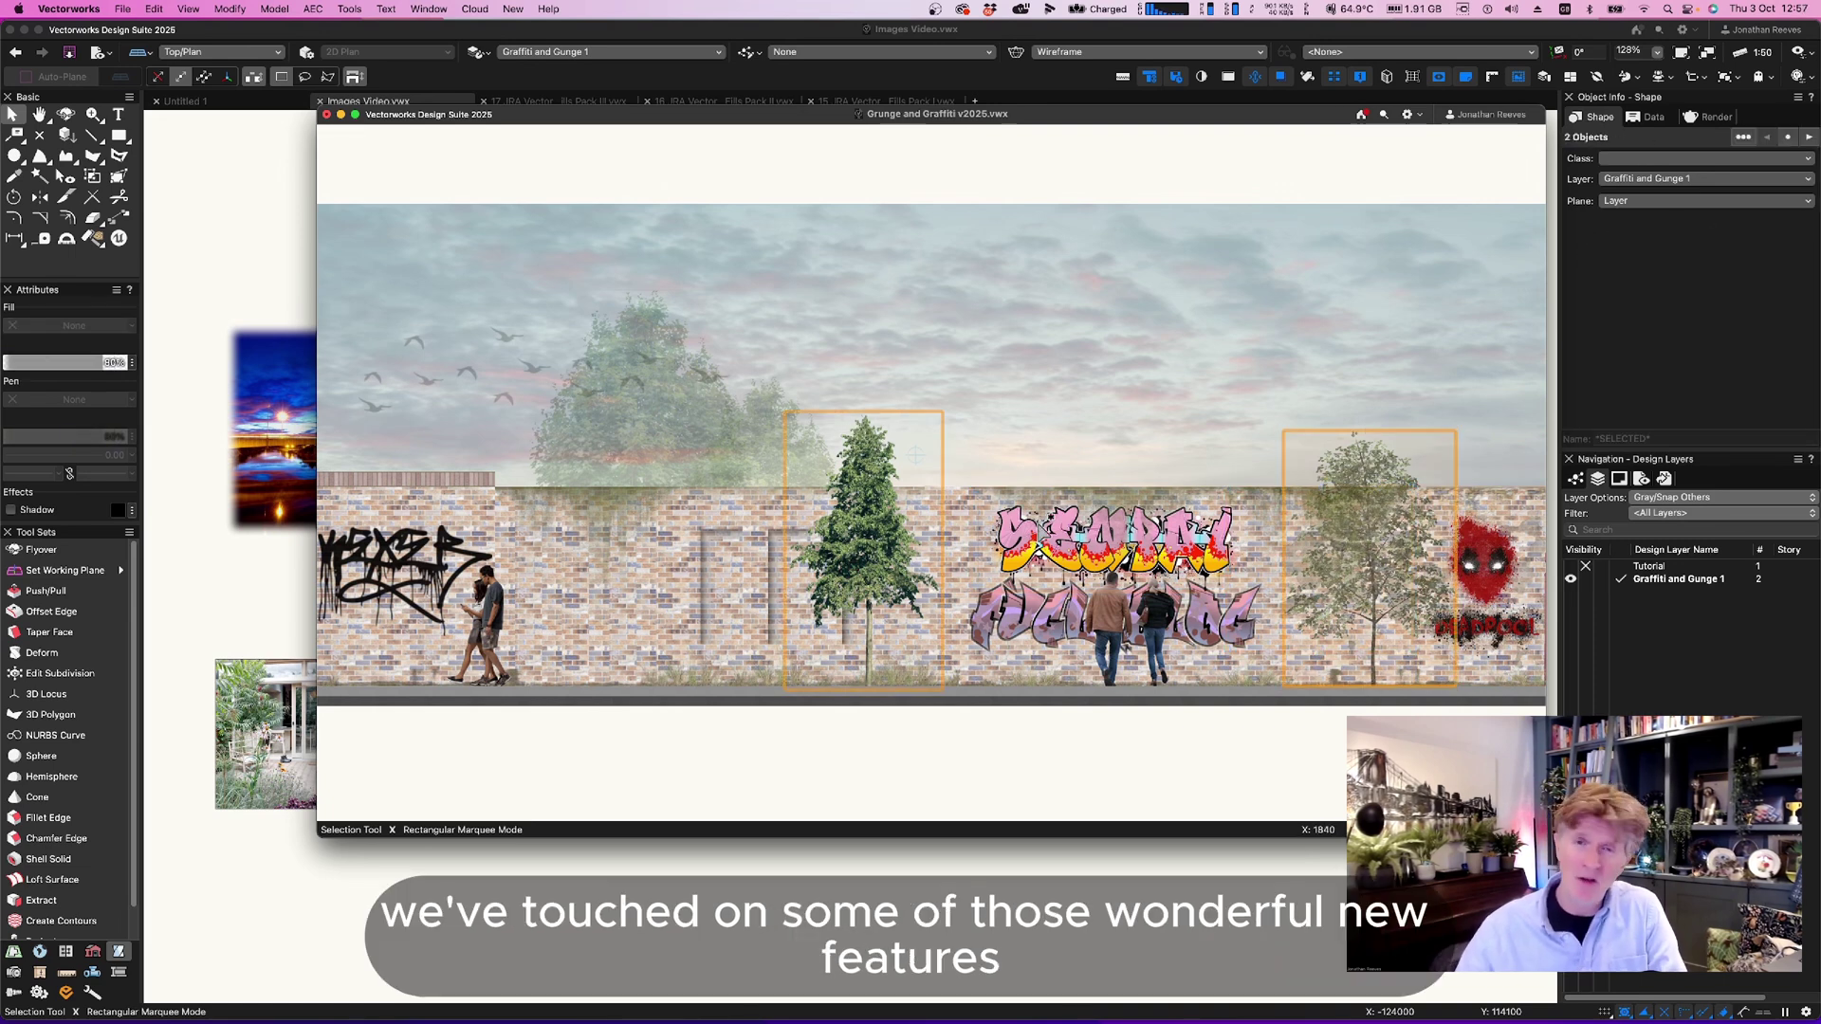
left_click(1020, 570, "shift")
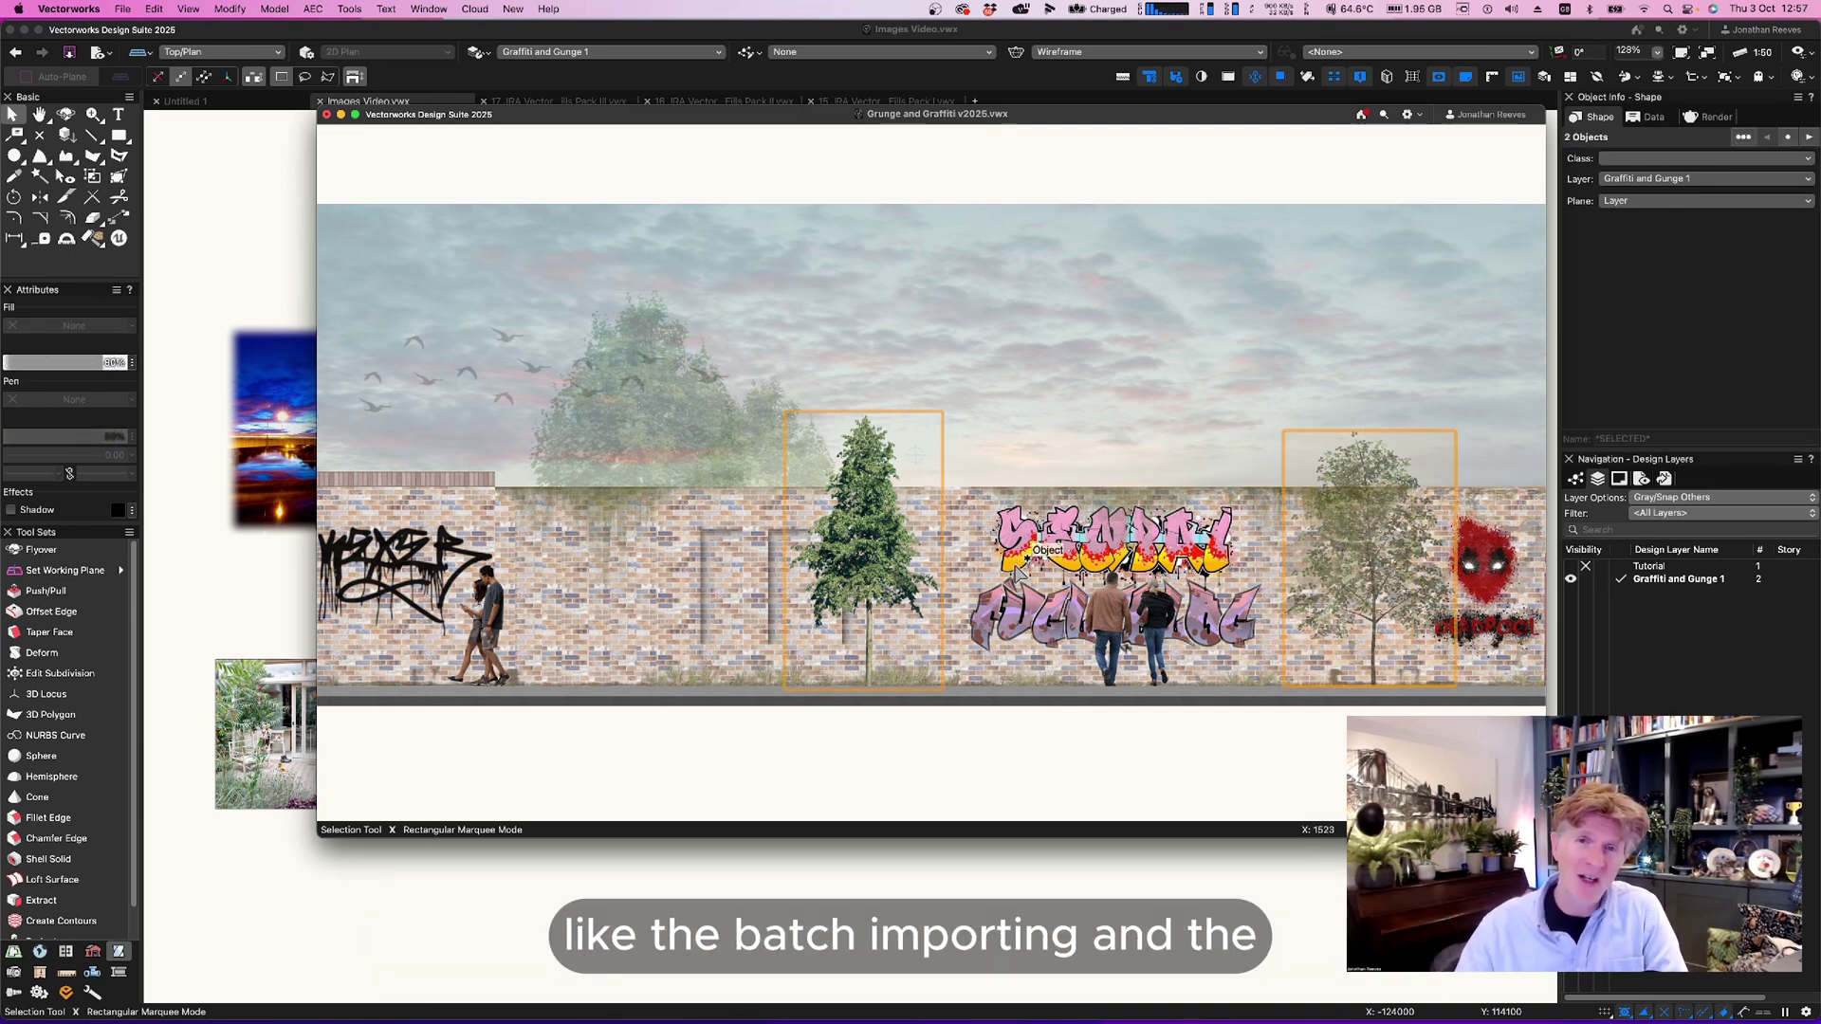
key("shift+j")
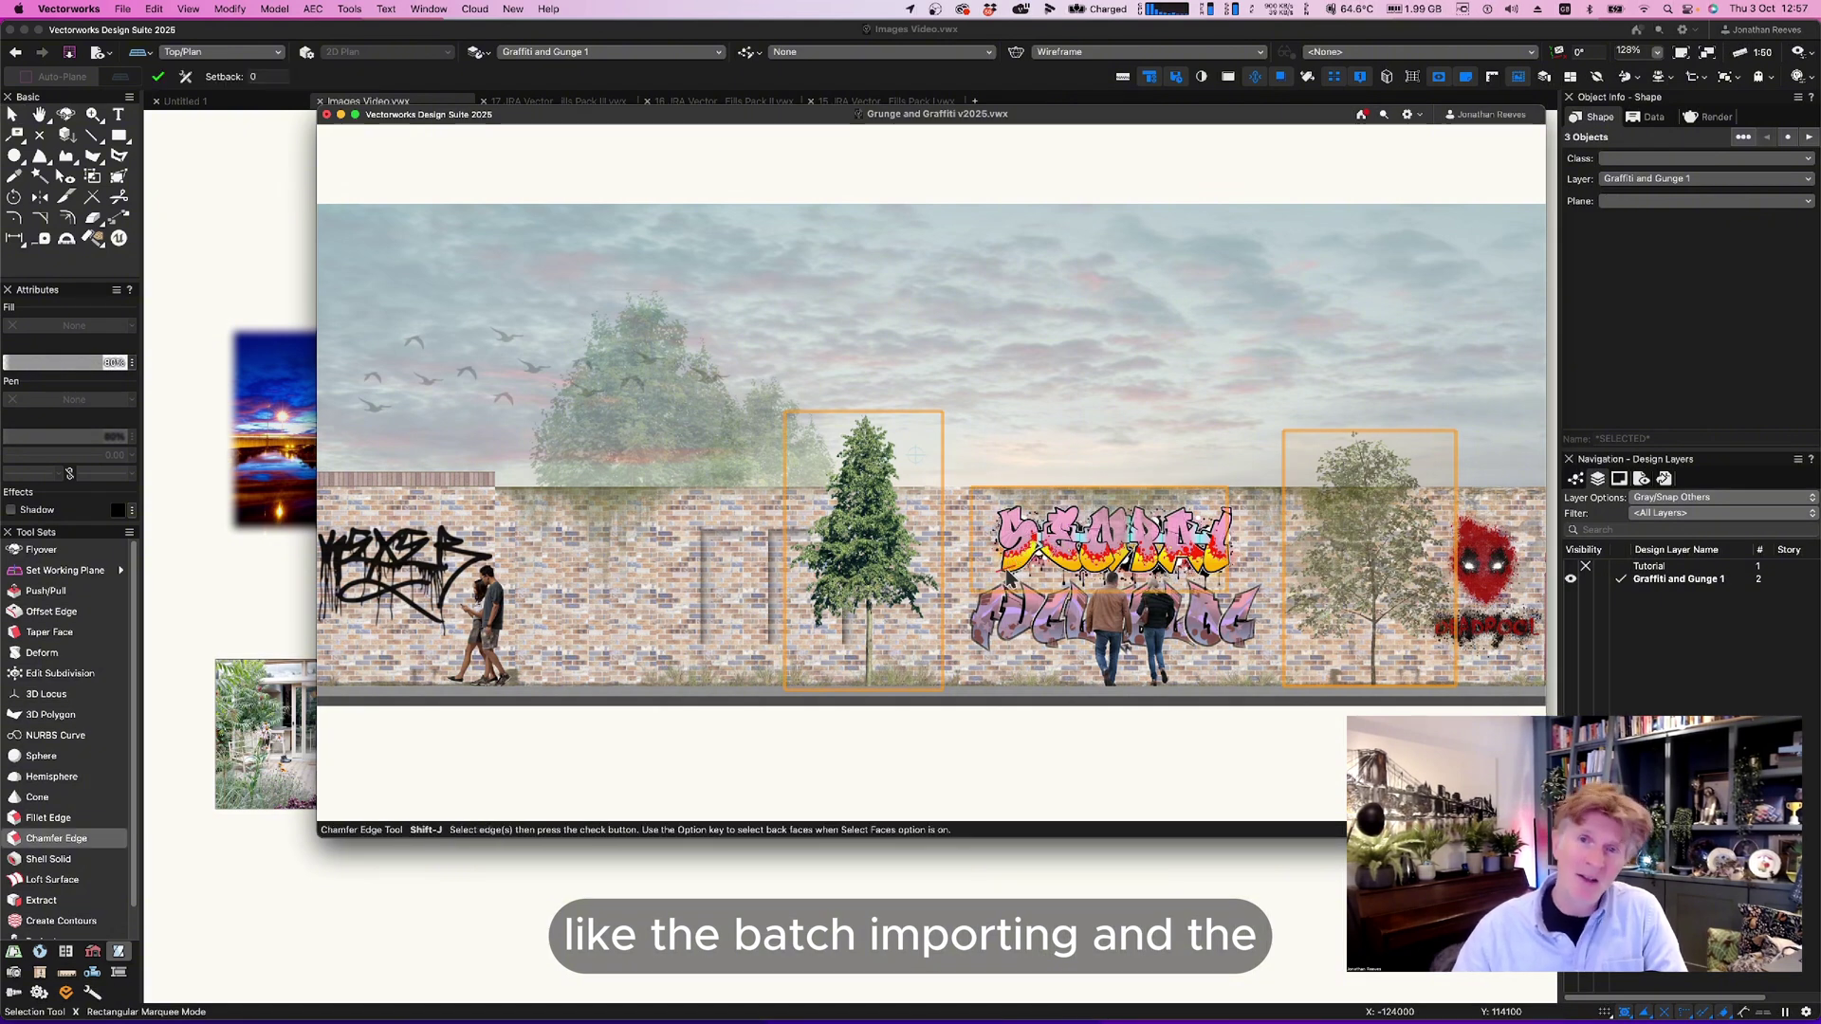
key("x")
left_click(427, 542, "shift")
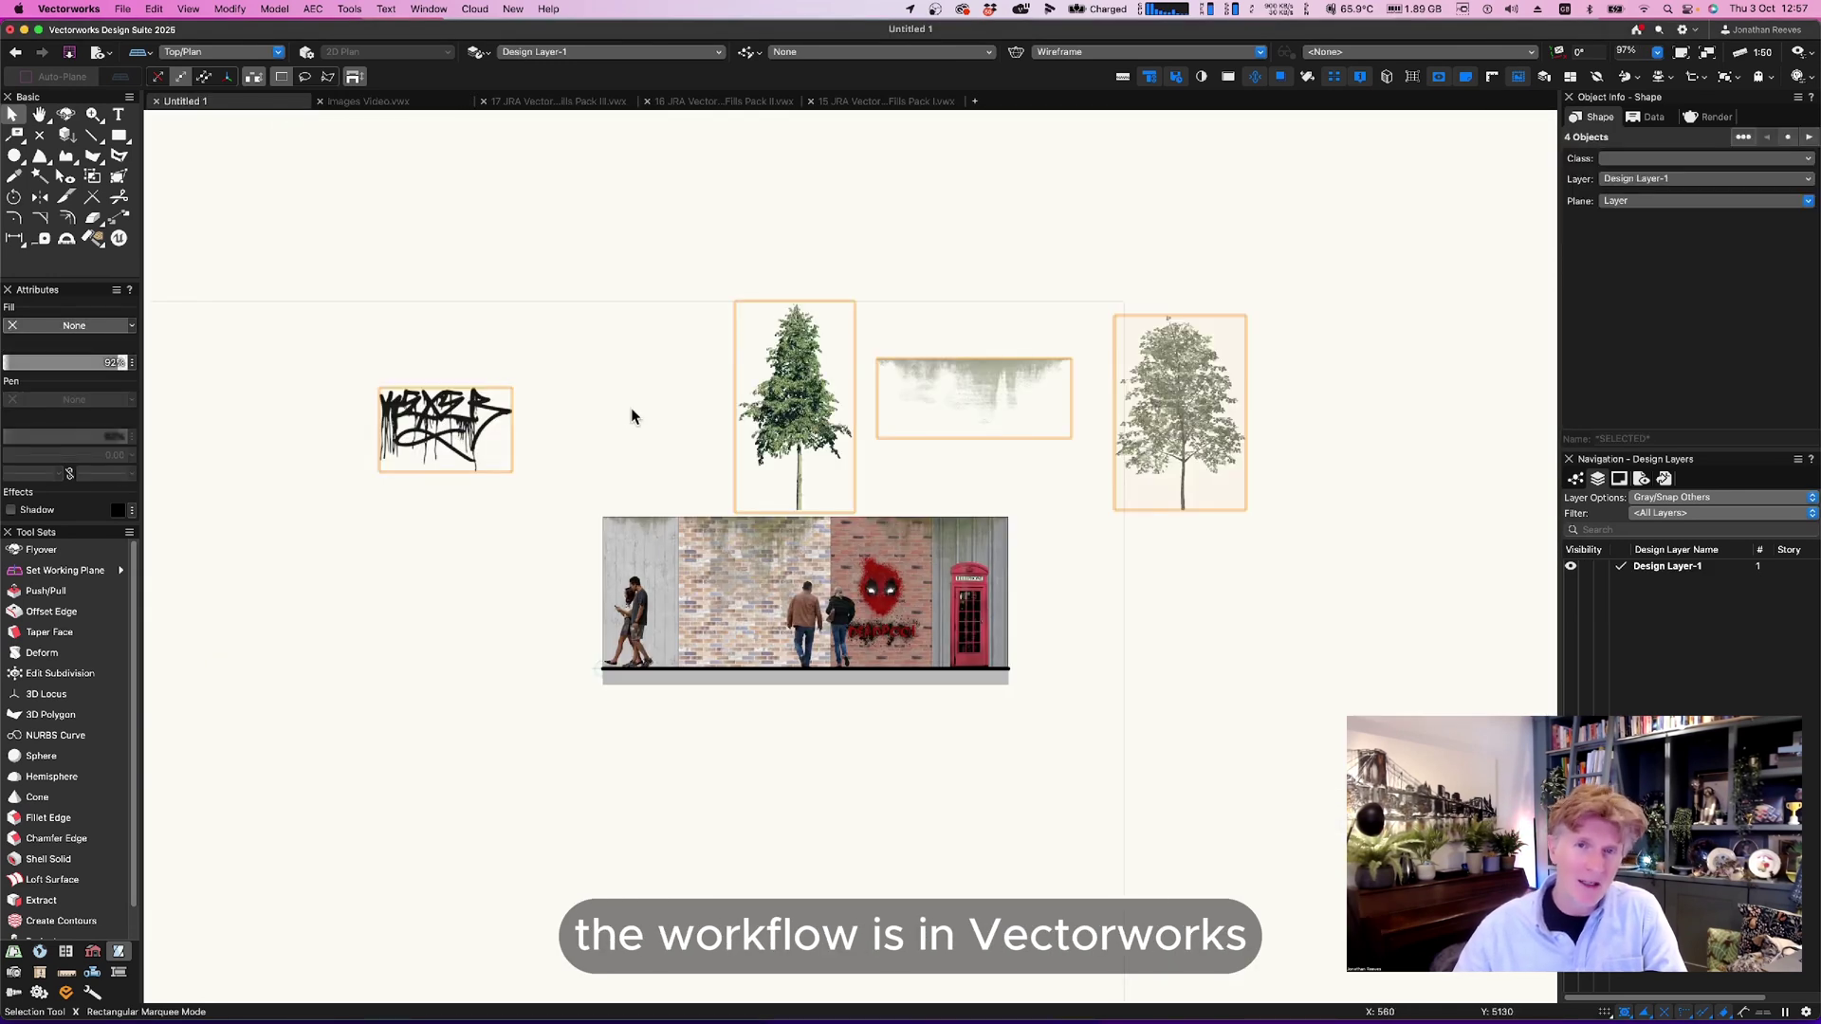
Move the black tag graffiti onto the light brick panel of the wall.
left_click(632, 418)
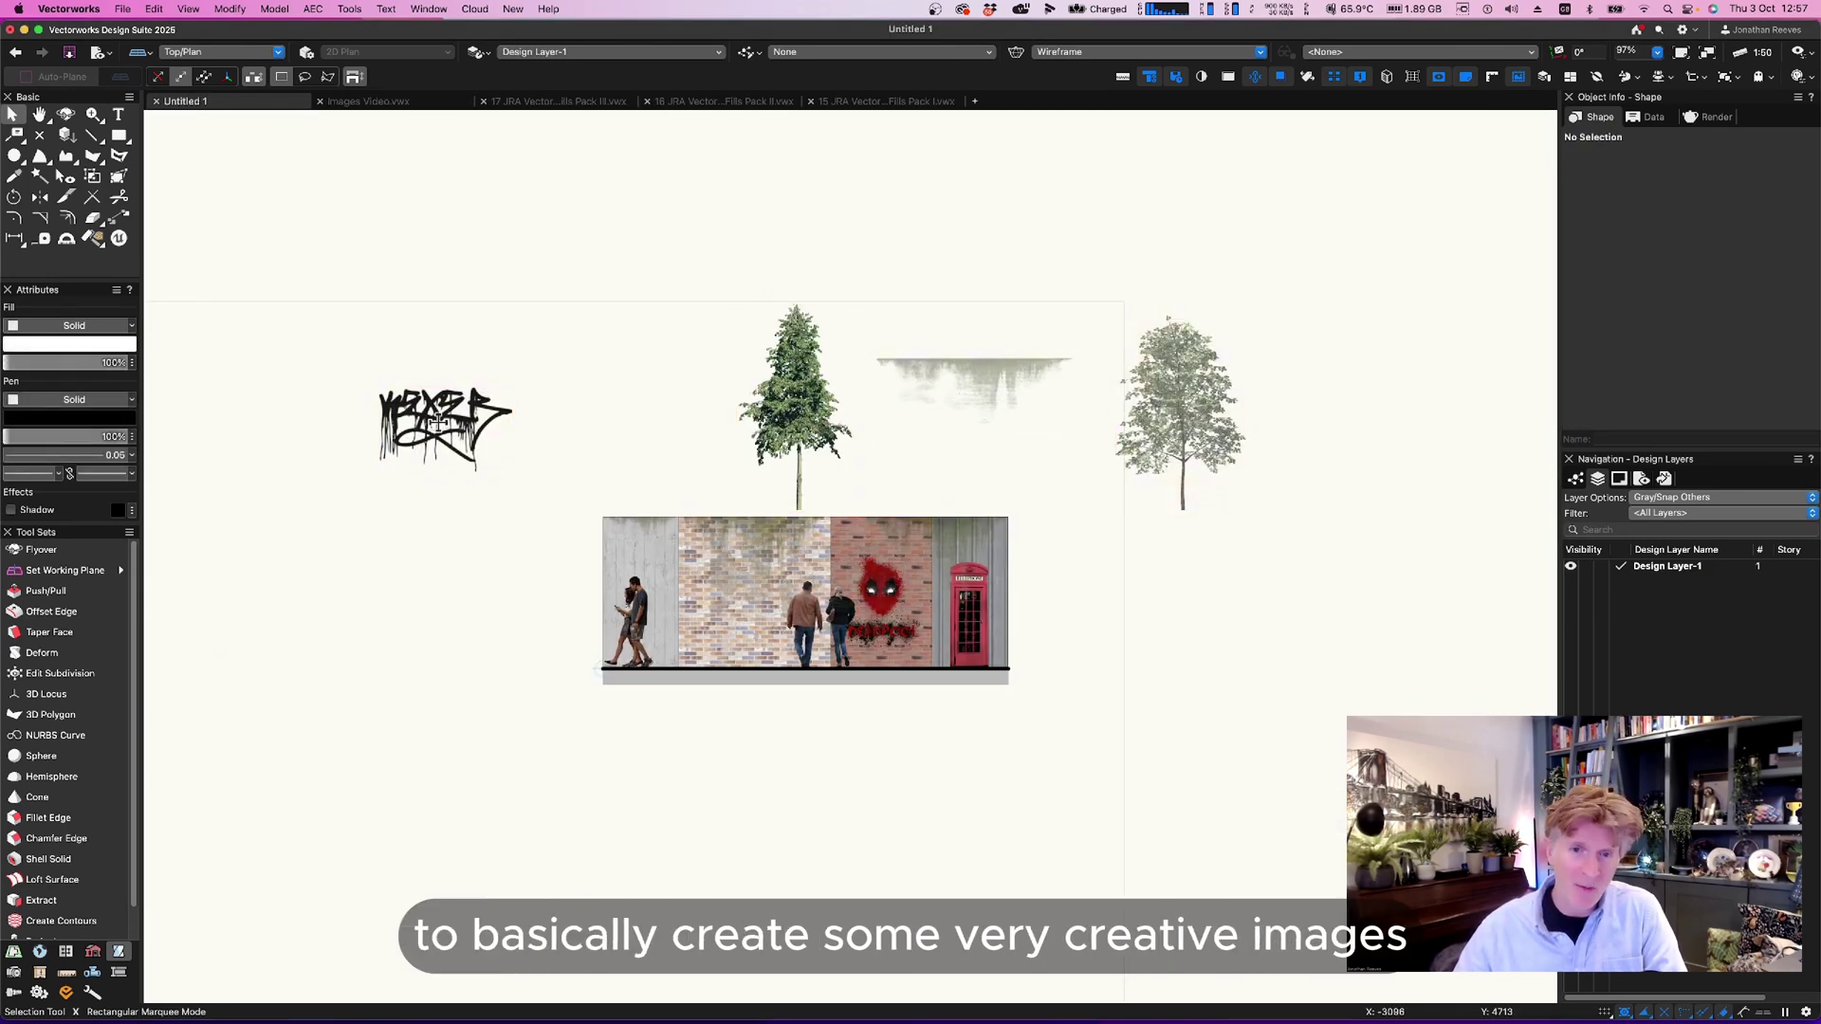
left_click_drag(484, 454, 792, 602)
scroll(792, 602, "up", 3)
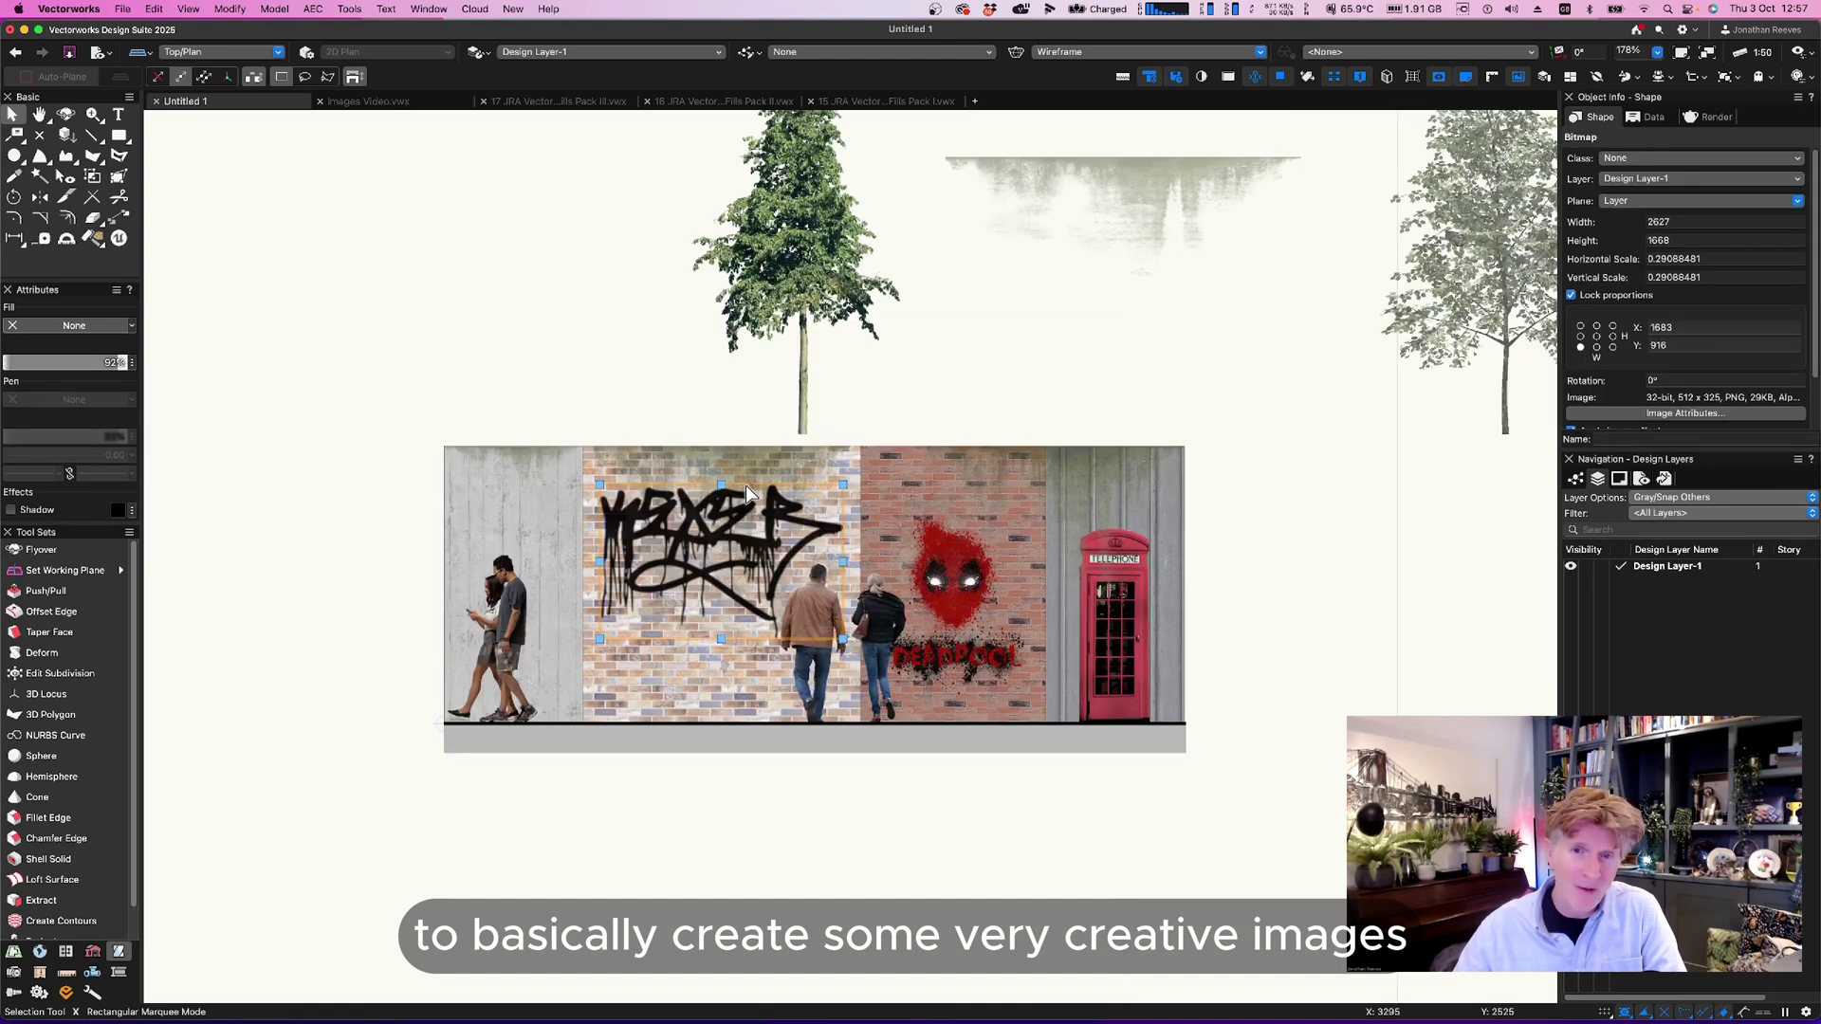
left_click(823, 615)
Move the conifer down onto the wall's left concrete panel and shrink it to wall height.
left_click(870, 390)
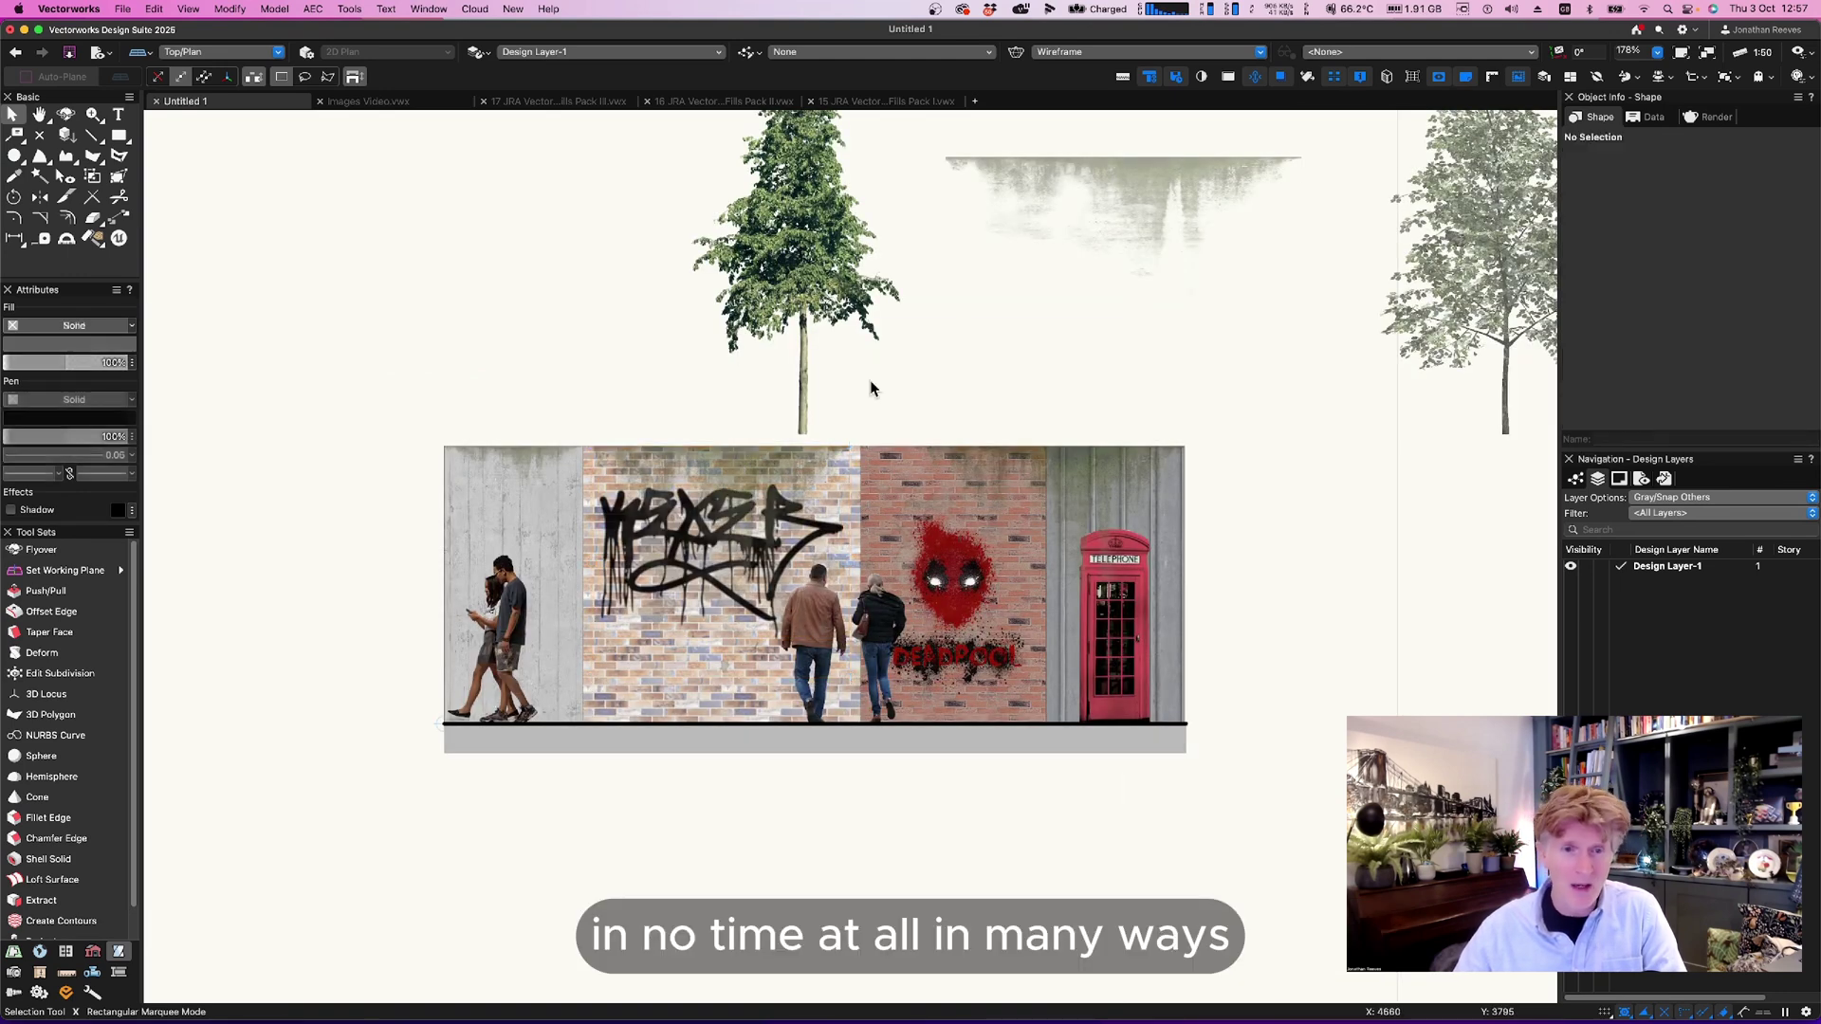
left_click_drag(783, 439, 572, 724)
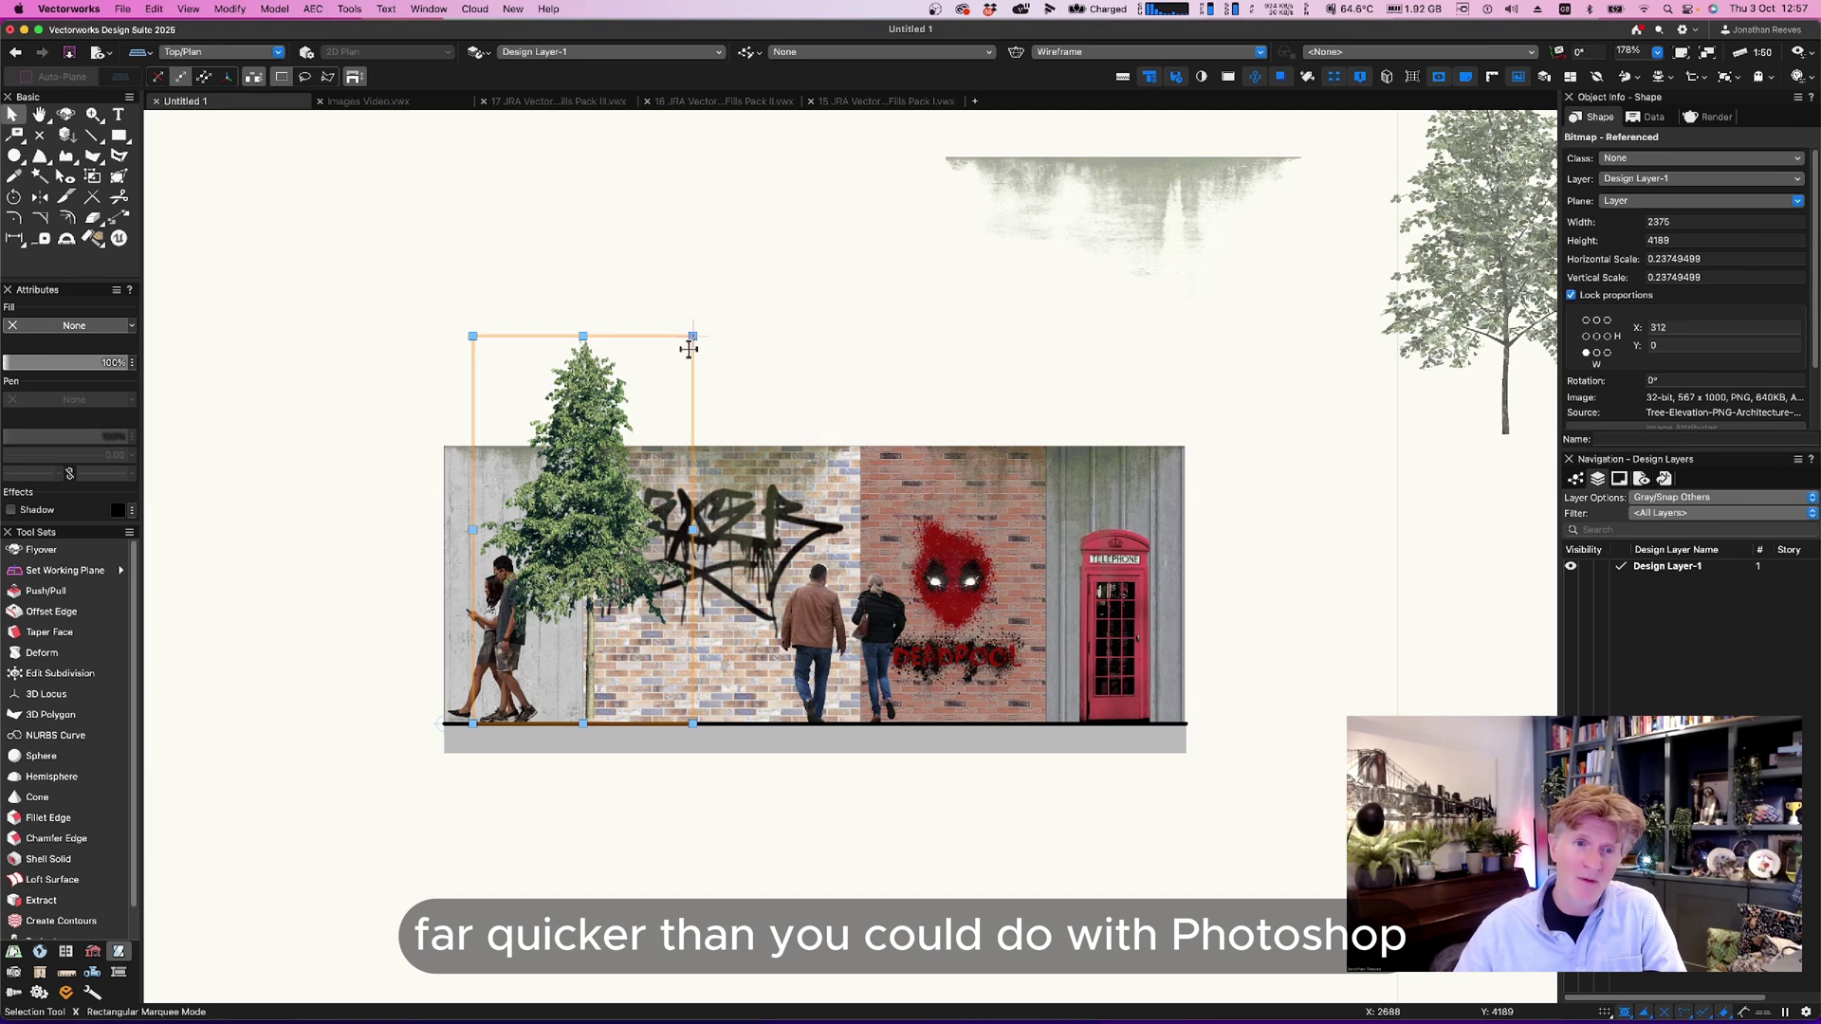
left_click_drag(694, 336, 626, 444)
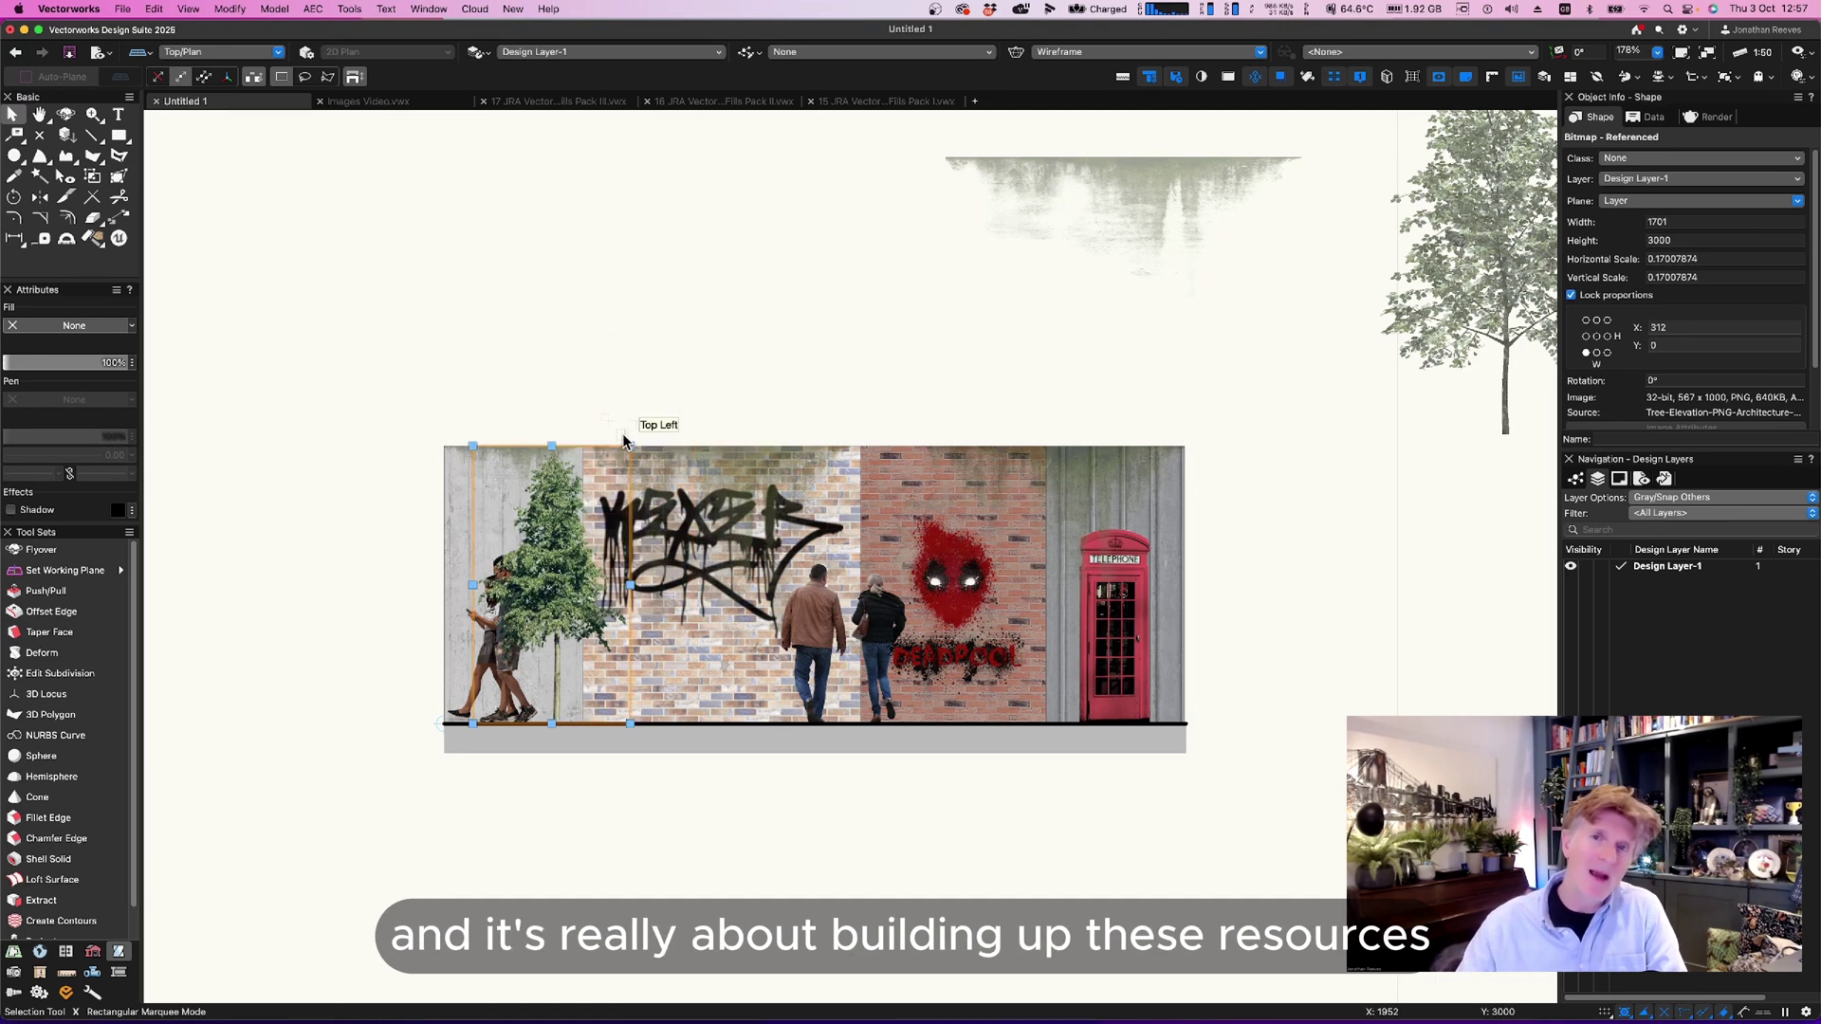
left_click_drag(554, 582, 474, 575)
Bitmap-crop the conifer to a rectangle over the left concrete panel.
double_click(472, 573)
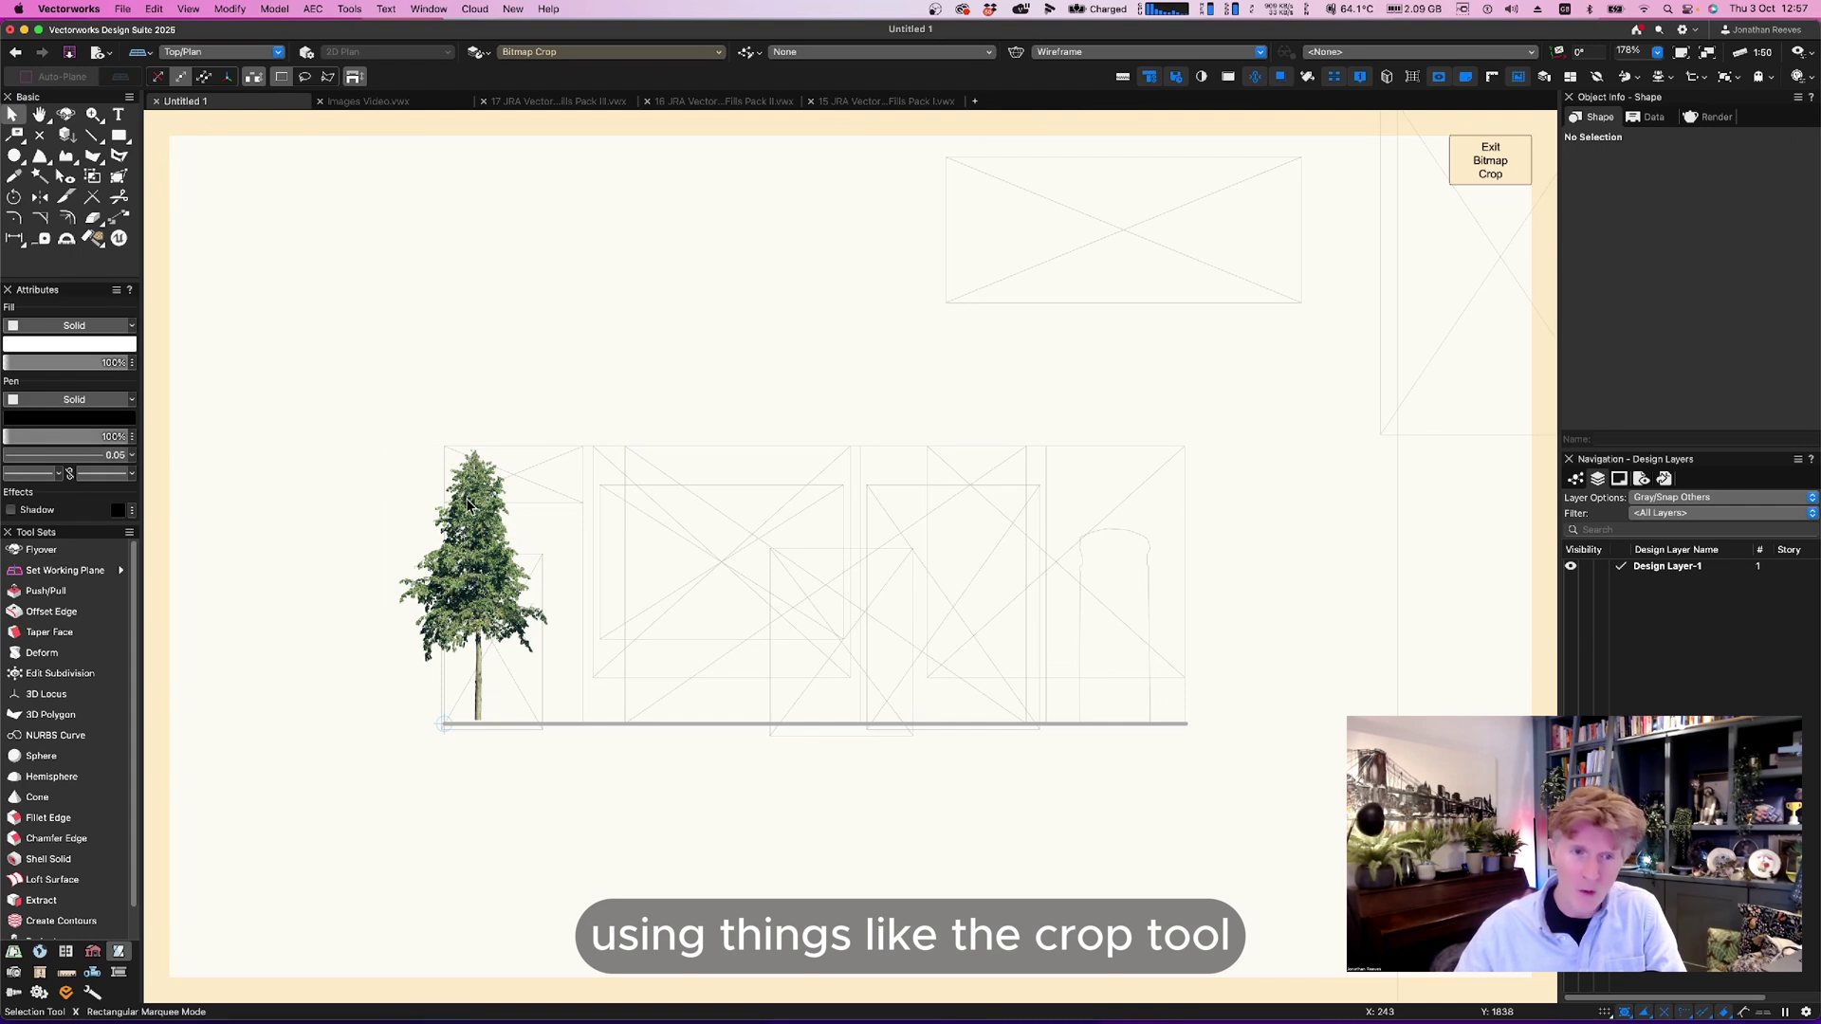
key("4")
left_click_drag(444, 446, 582, 723)
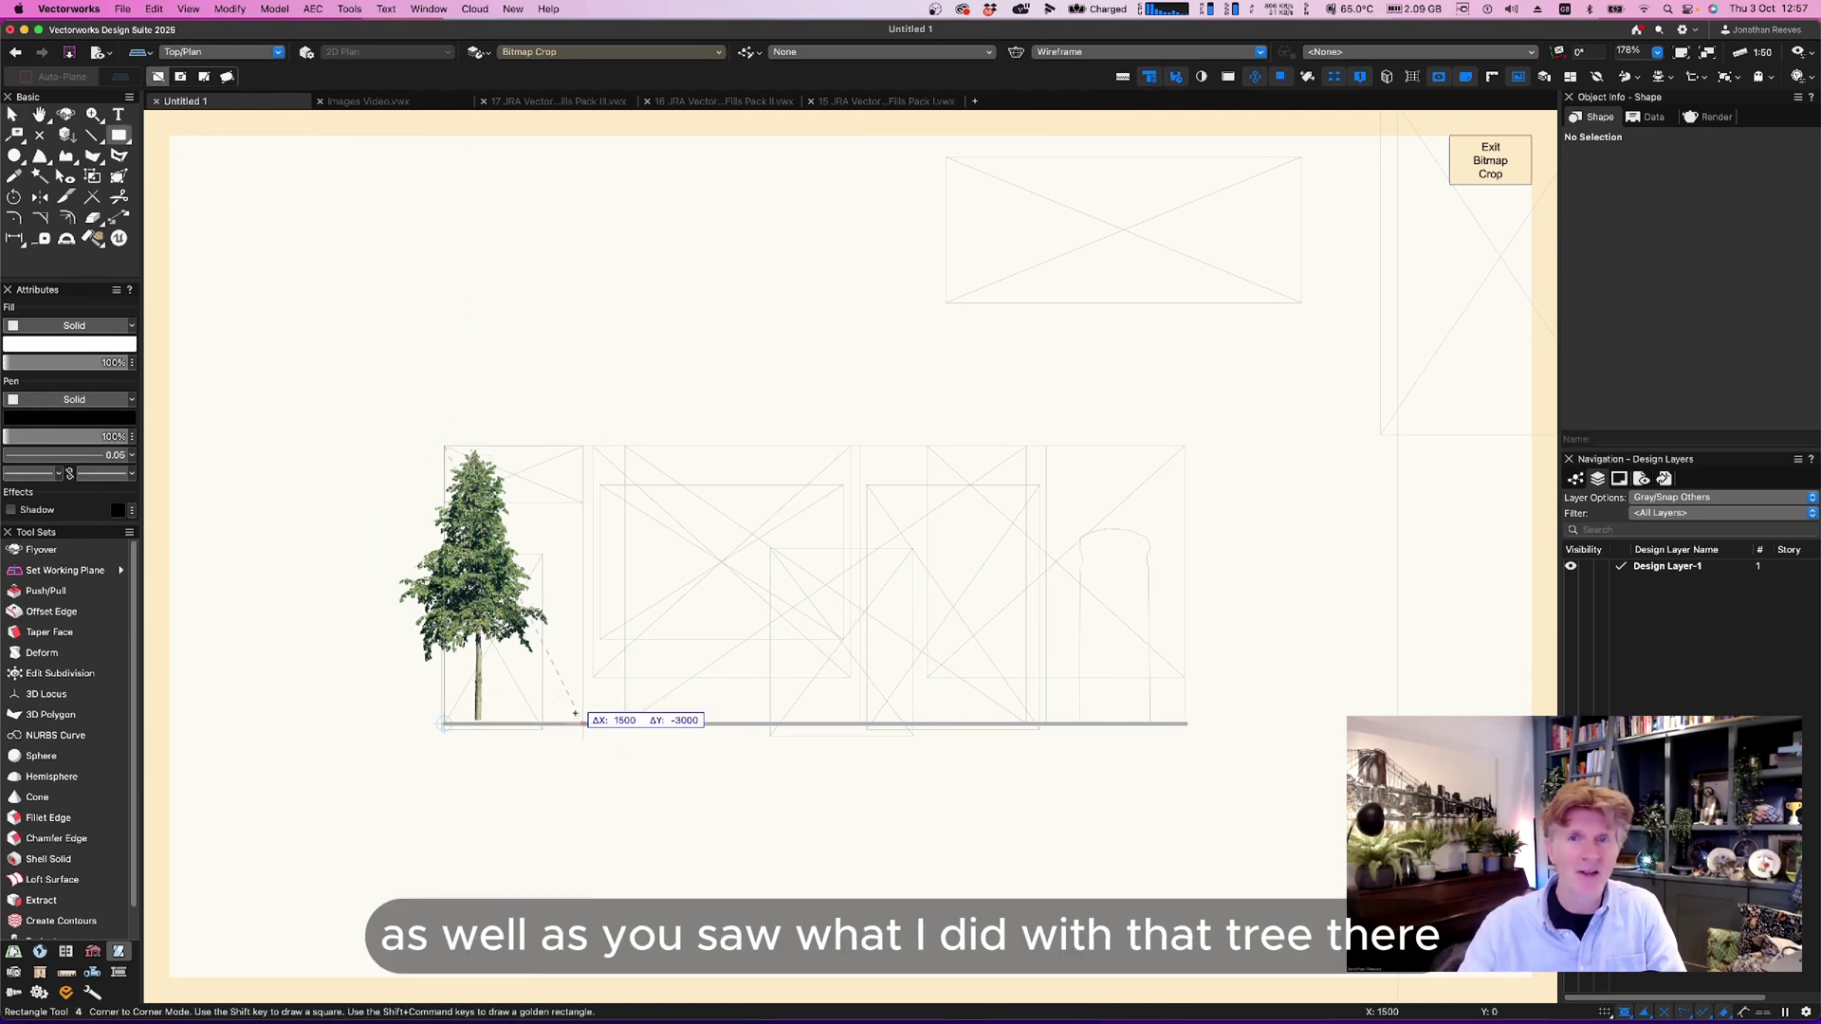
left_click(1465, 163)
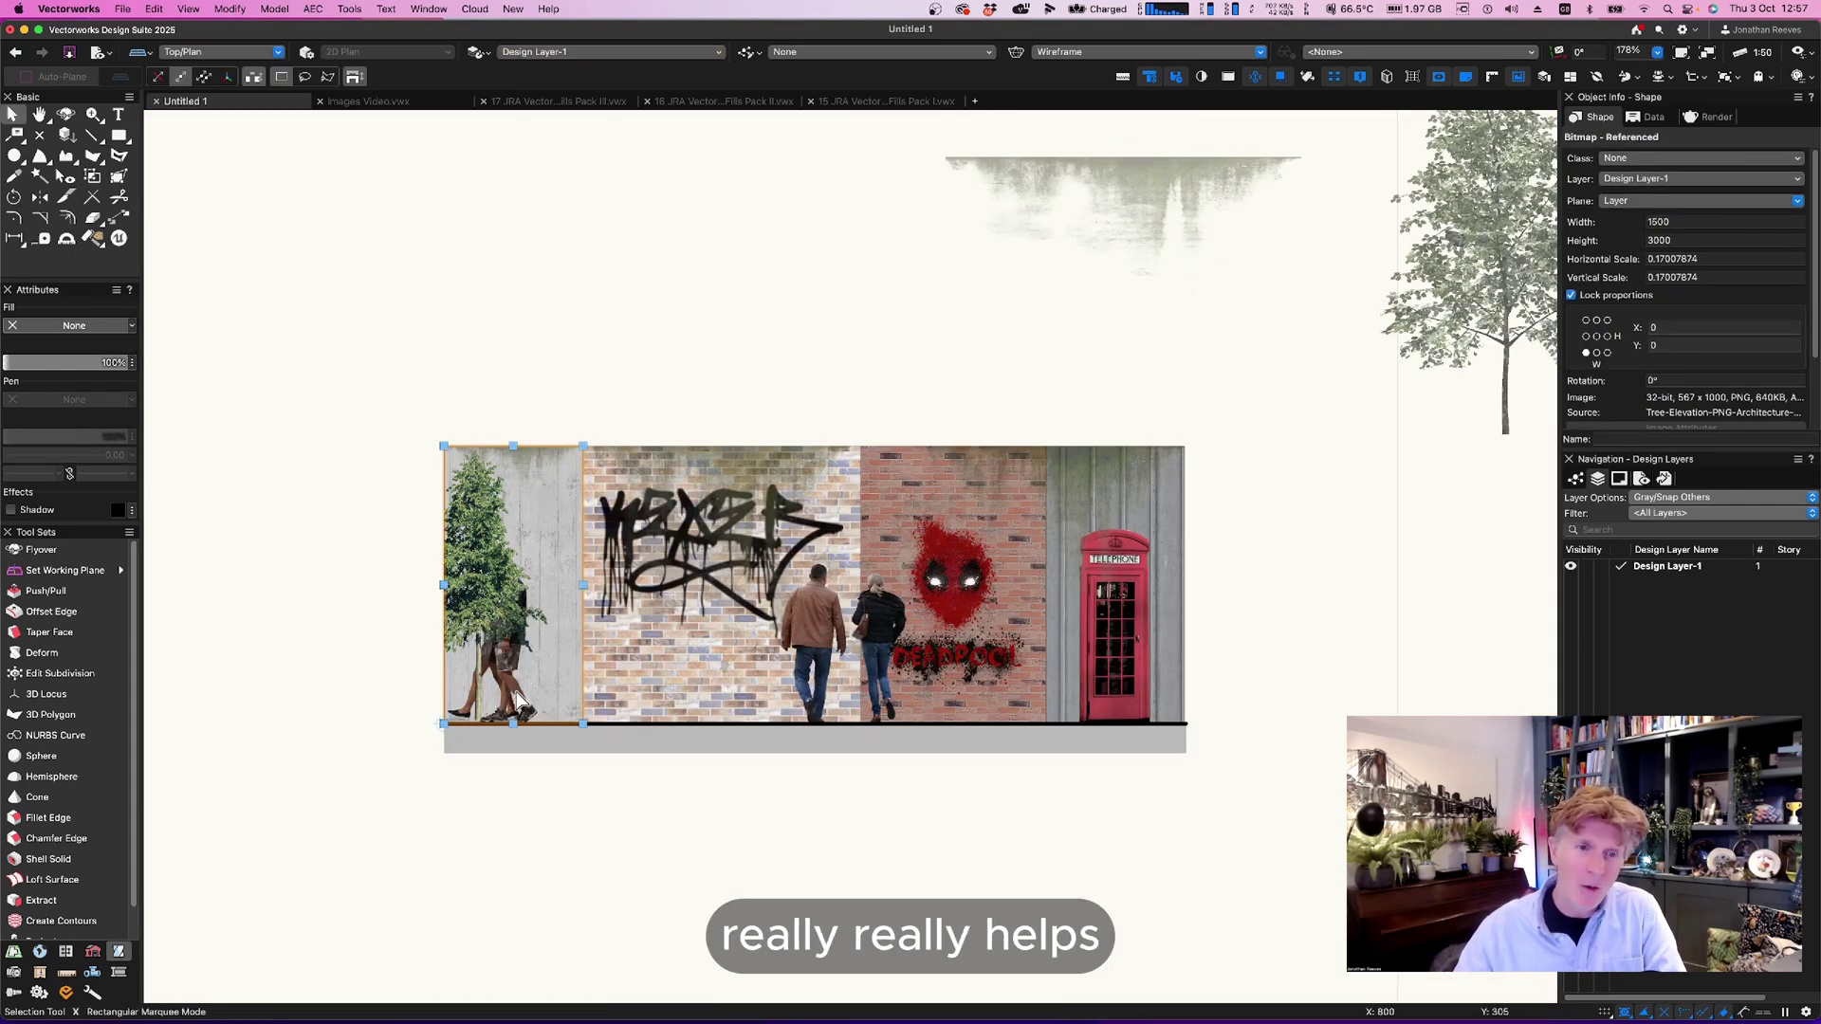
Fix stacking with Send Backward on the tree, concrete panel and wide brick rectangle.
key("super+shift+b")
left_click(536, 515)
key("super+shift+b")
left_click(543, 465)
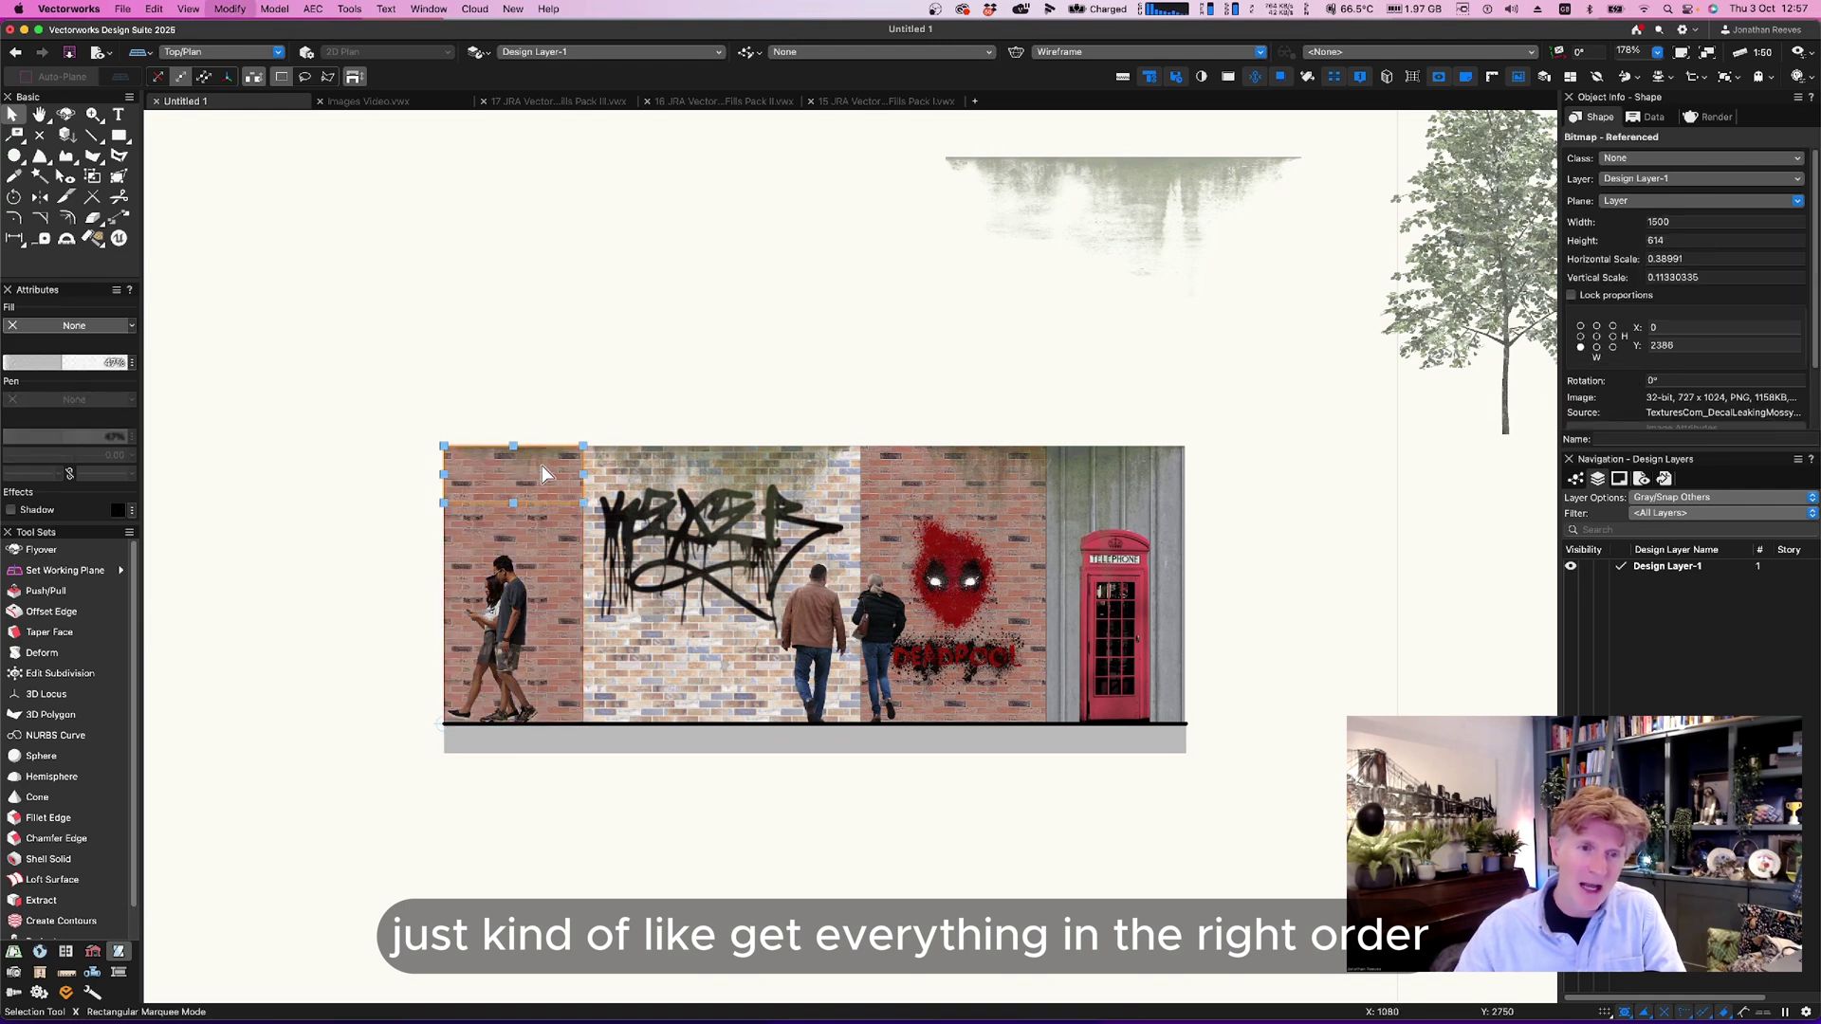
key("super+shift+b")
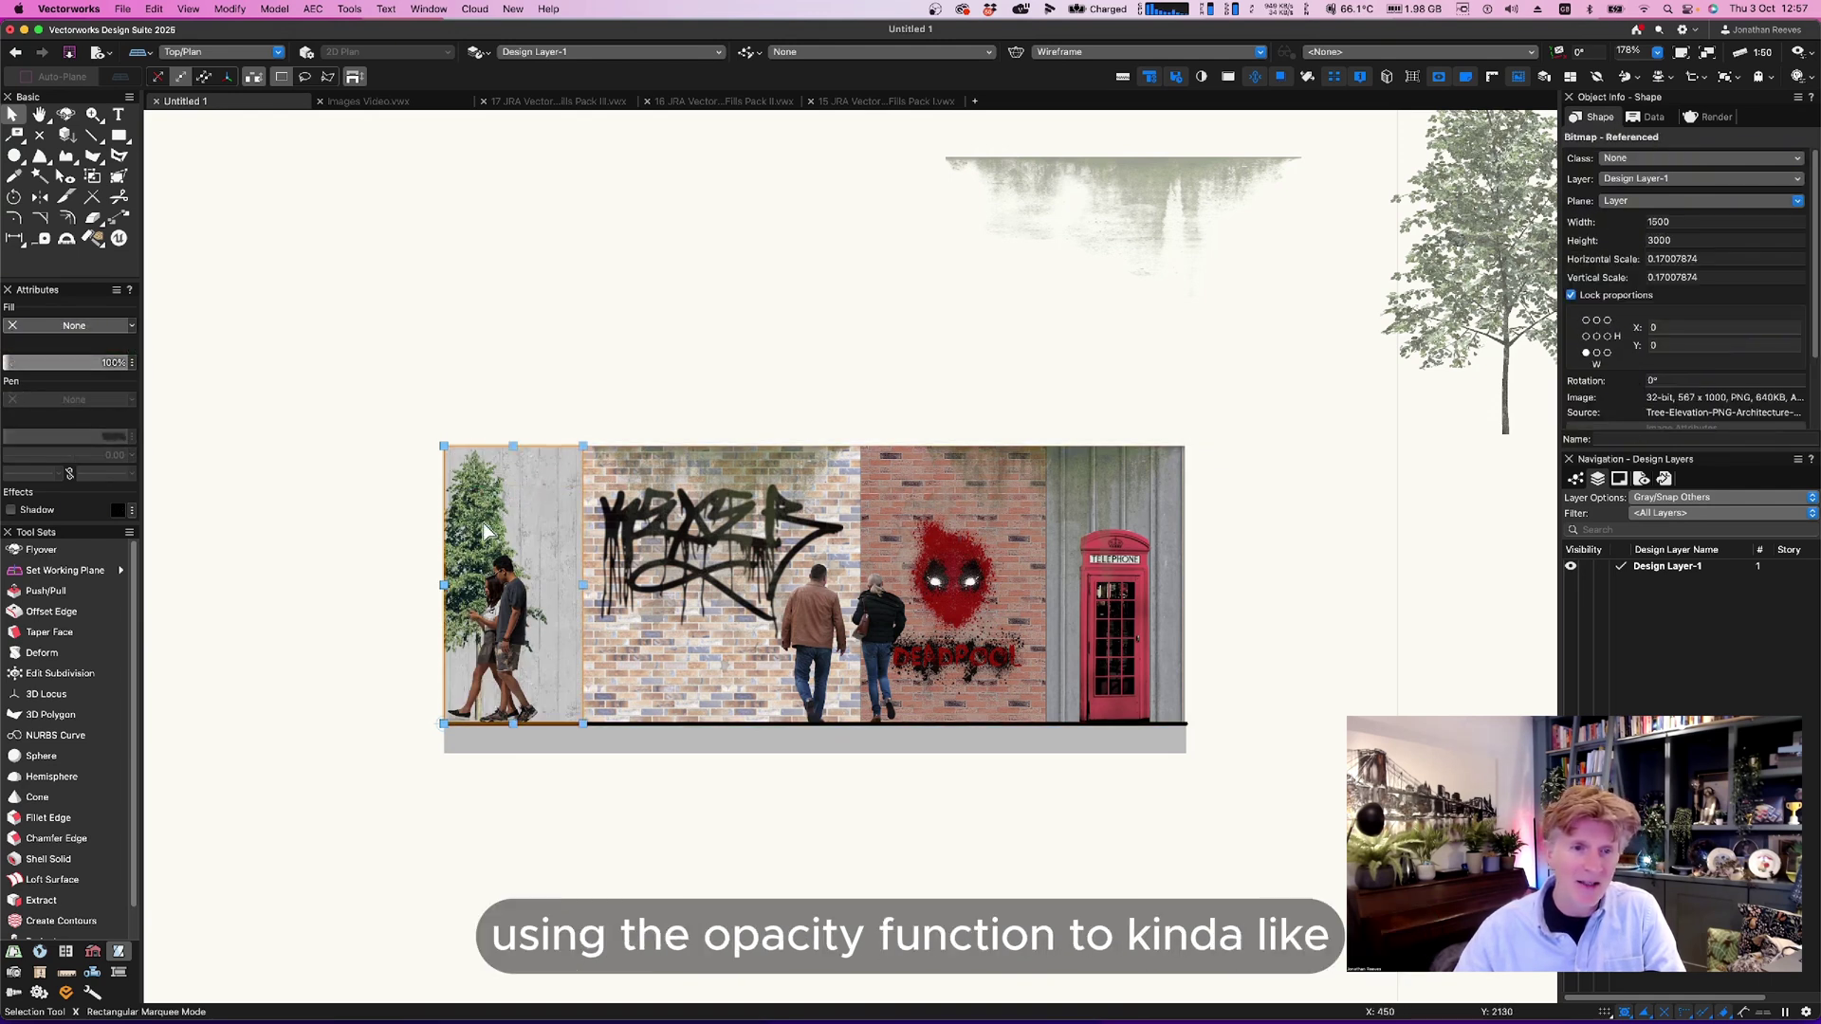
Check the stacking by selecting the cropped tree, walking couple and left concrete panel.
scroll(482, 522, "up", 3)
left_click(481, 527)
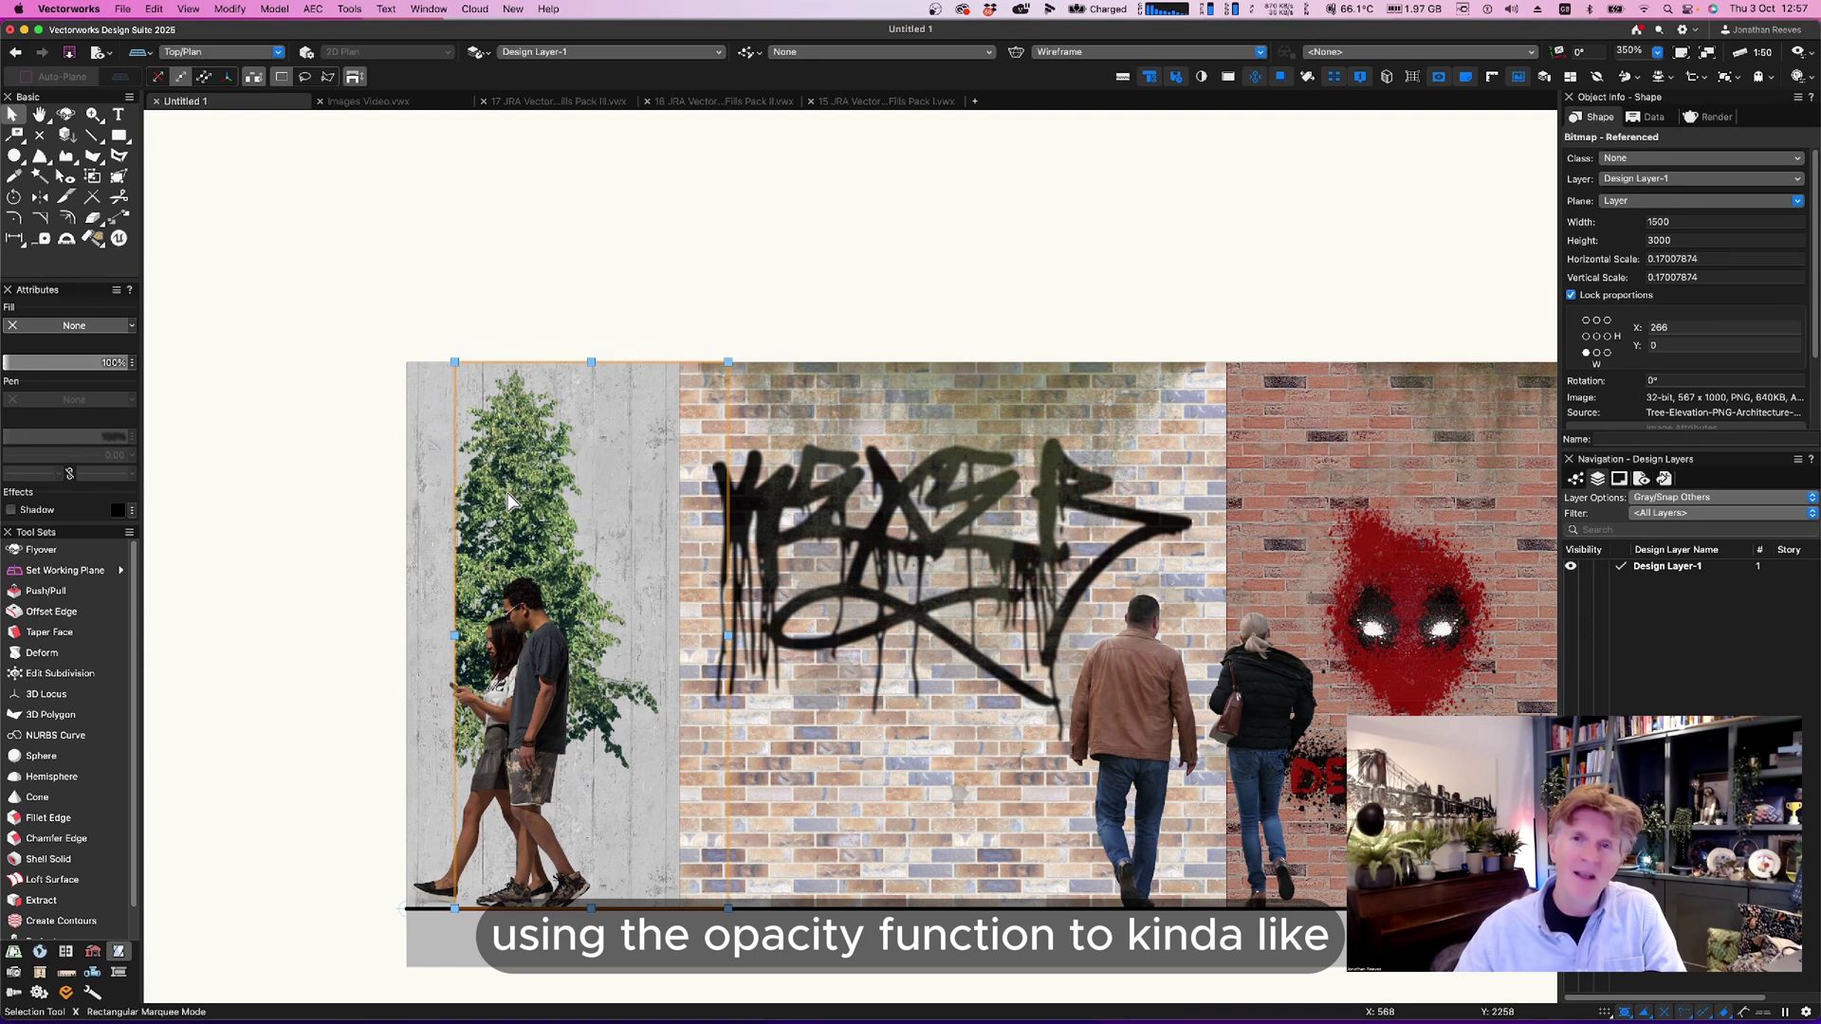
left_click(535, 656)
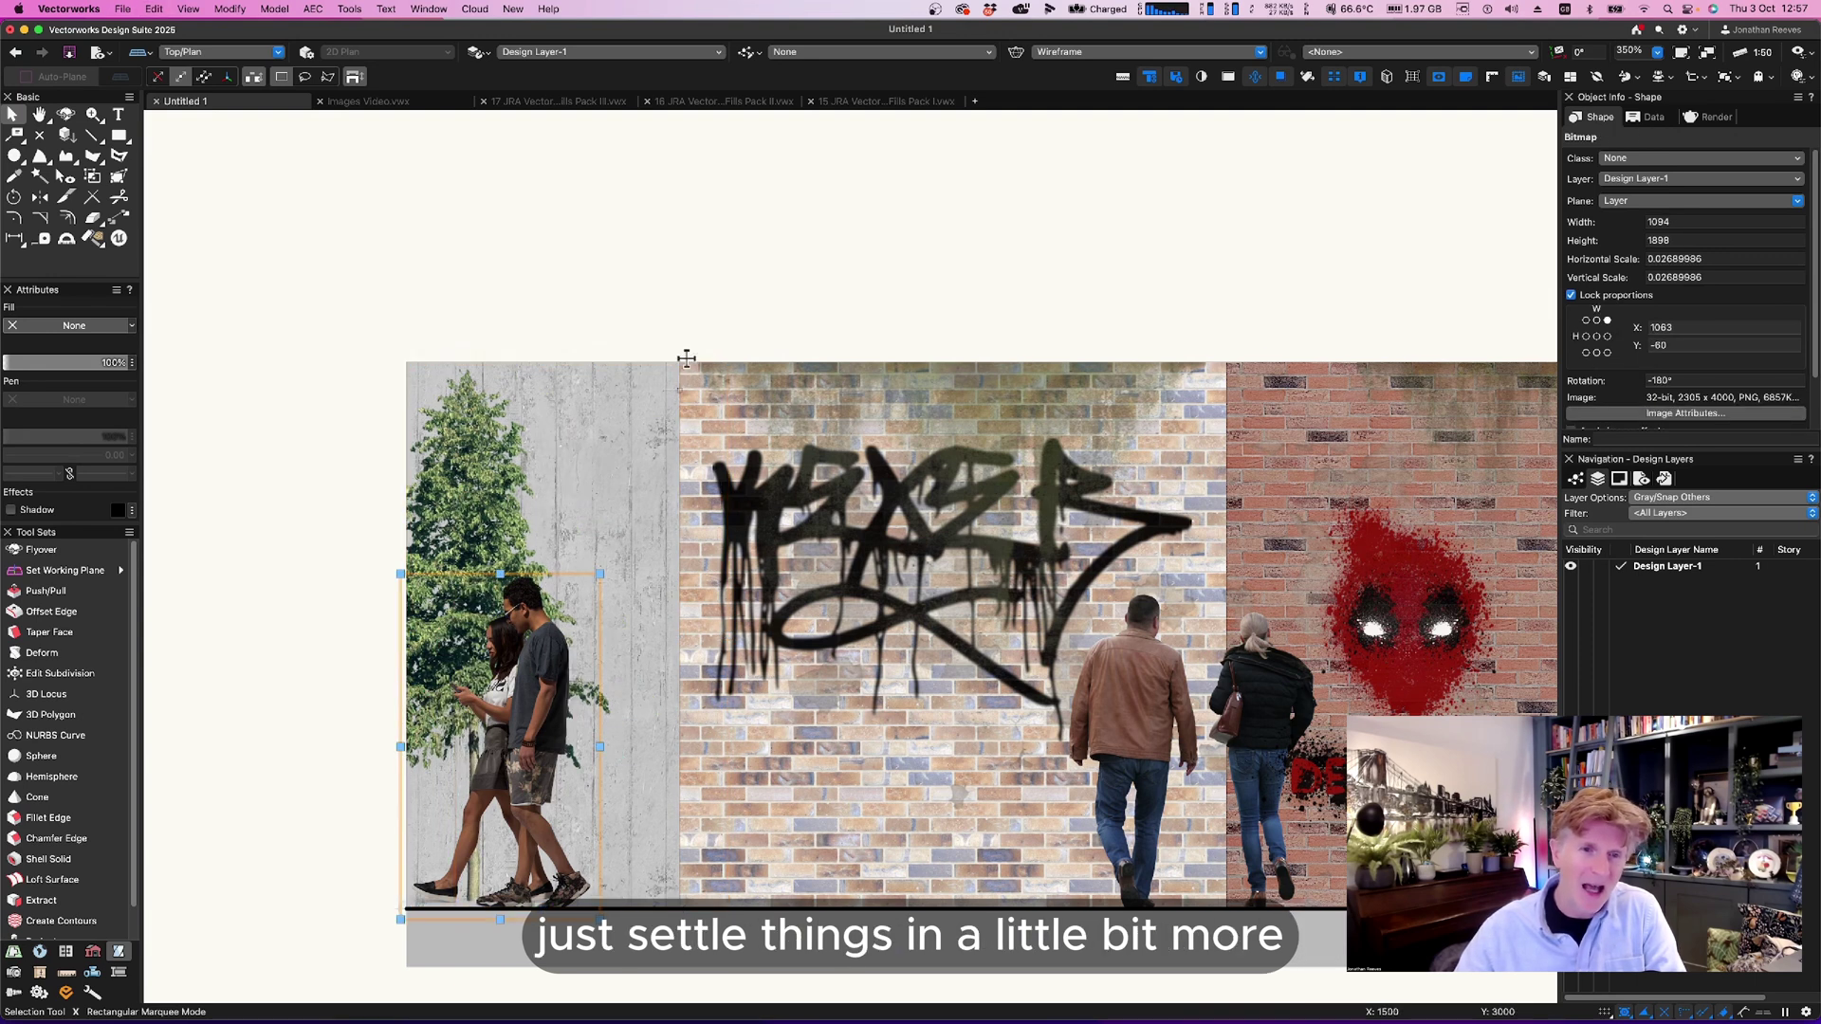
left_click_drag(285, 296, 759, 590)
key("Escape")
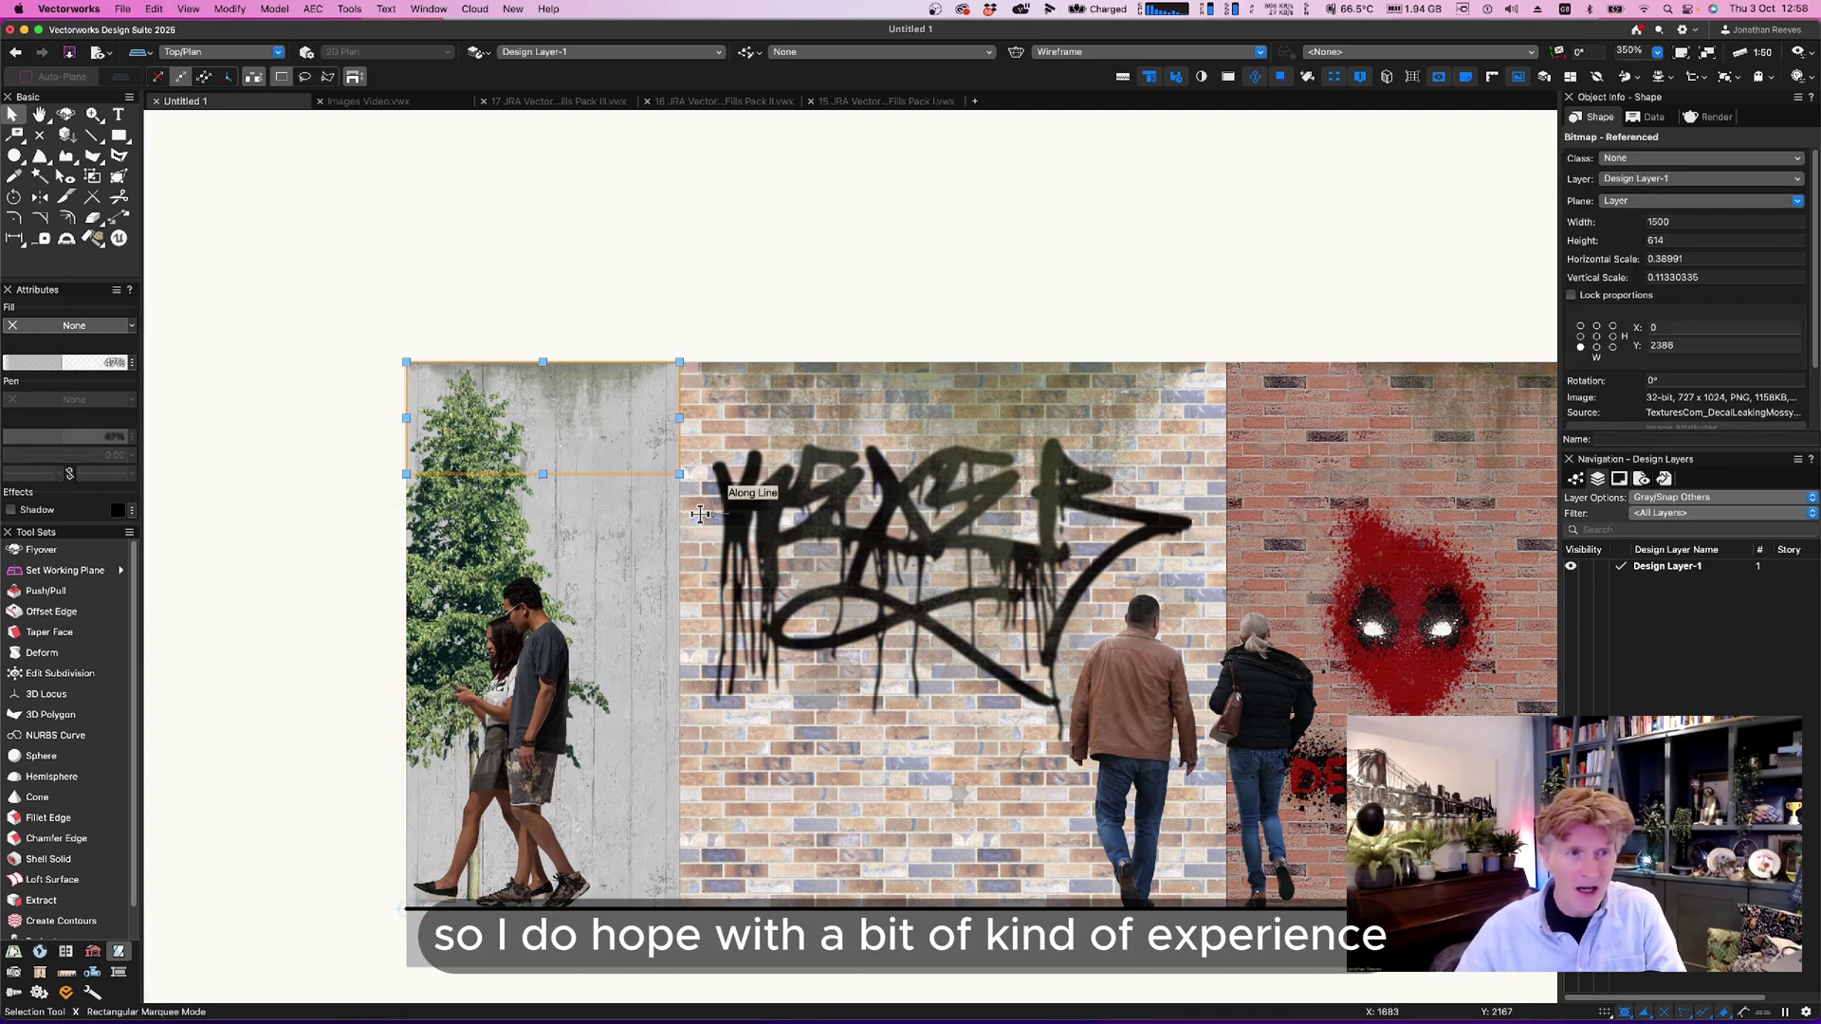
left_click(463, 560)
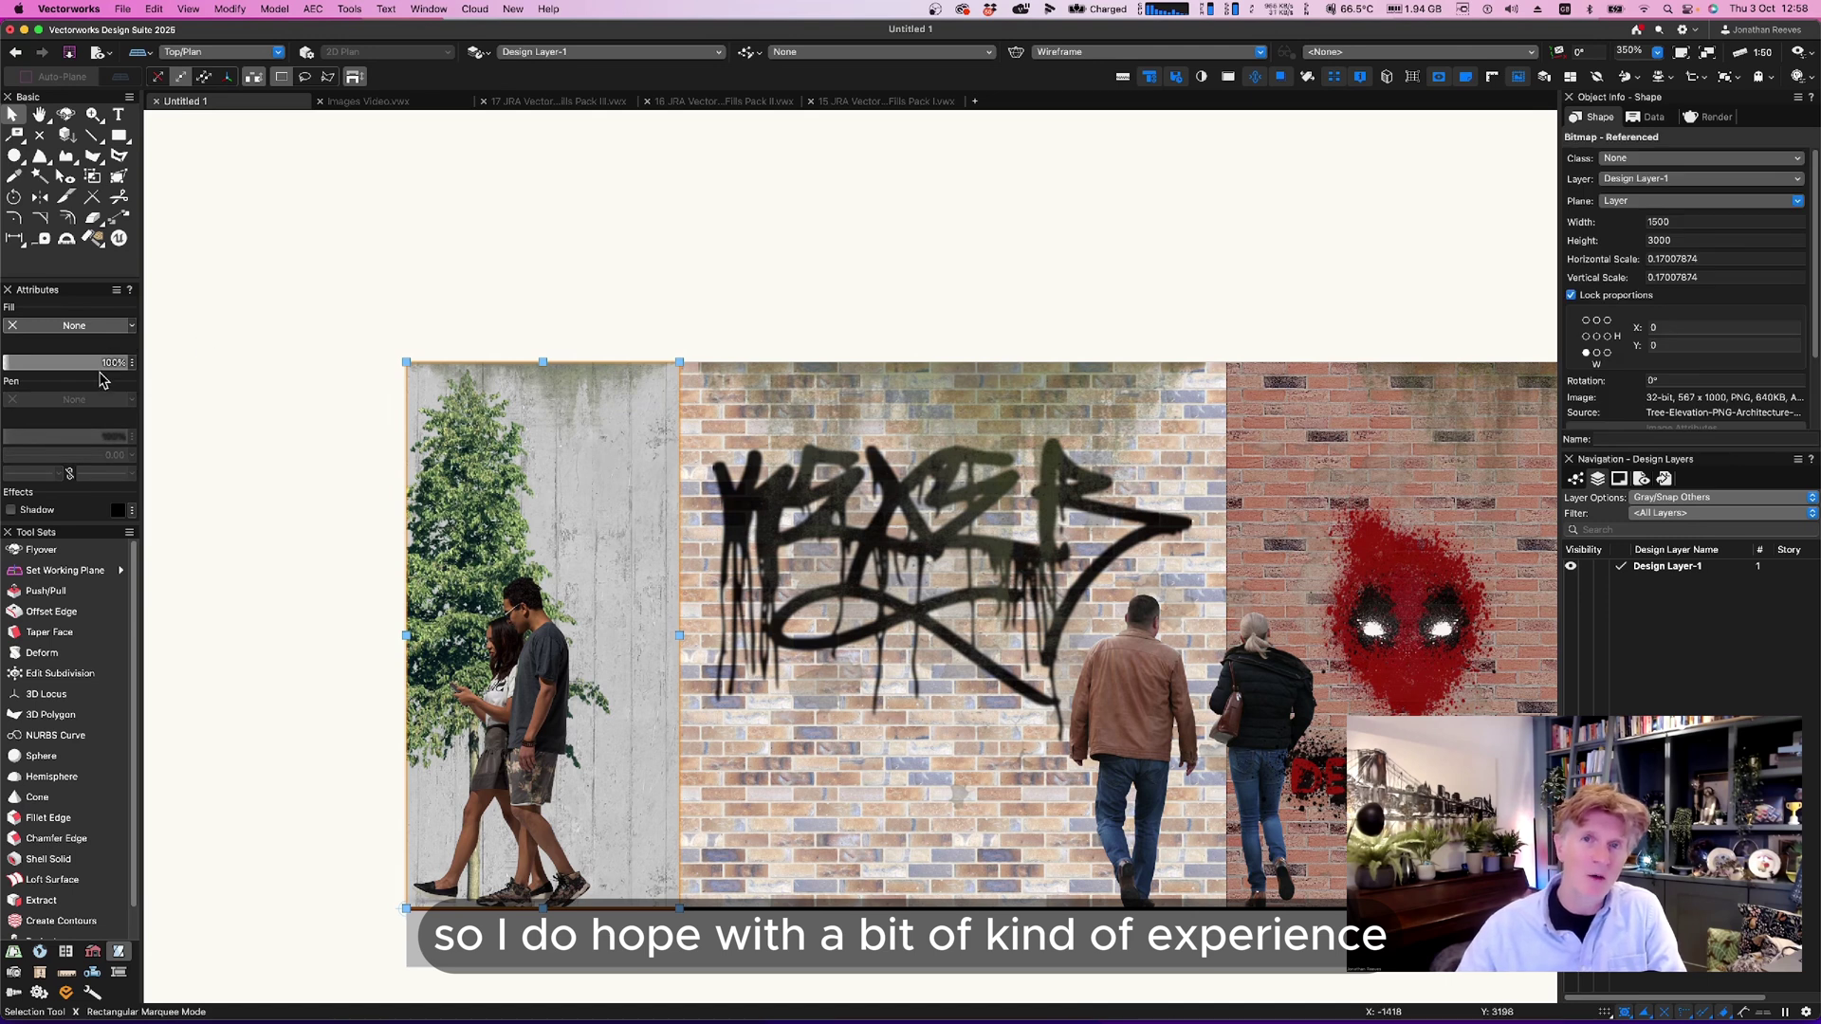
left_click(668, 310)
Drag the birch right so it stands over the telephone box.
scroll(882, 479, "down", 3)
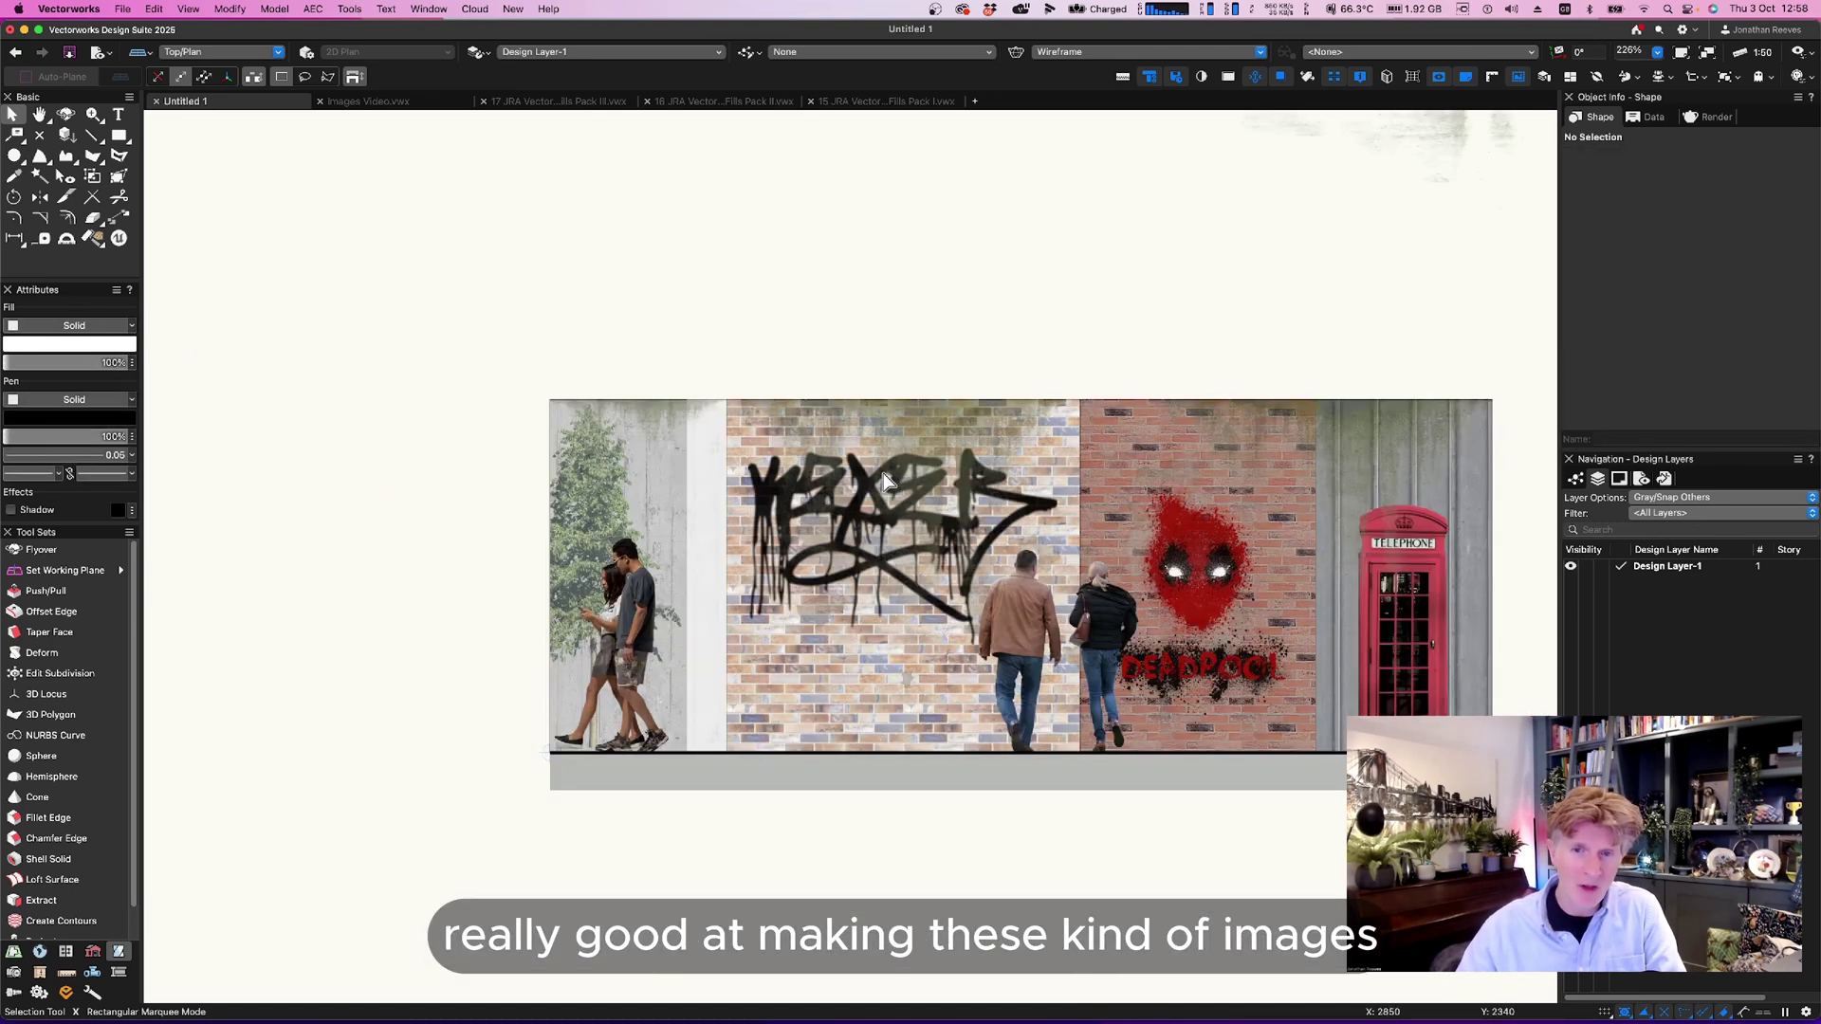
scroll(882, 479, "down", 3)
scroll(1130, 435, "down", 2)
scroll(1130, 435, "up", 1)
mouse_move(1090, 420)
left_mouse_down()
mouse_move(882, 580)
mouse_move(814, 608)
left_mouse_up()
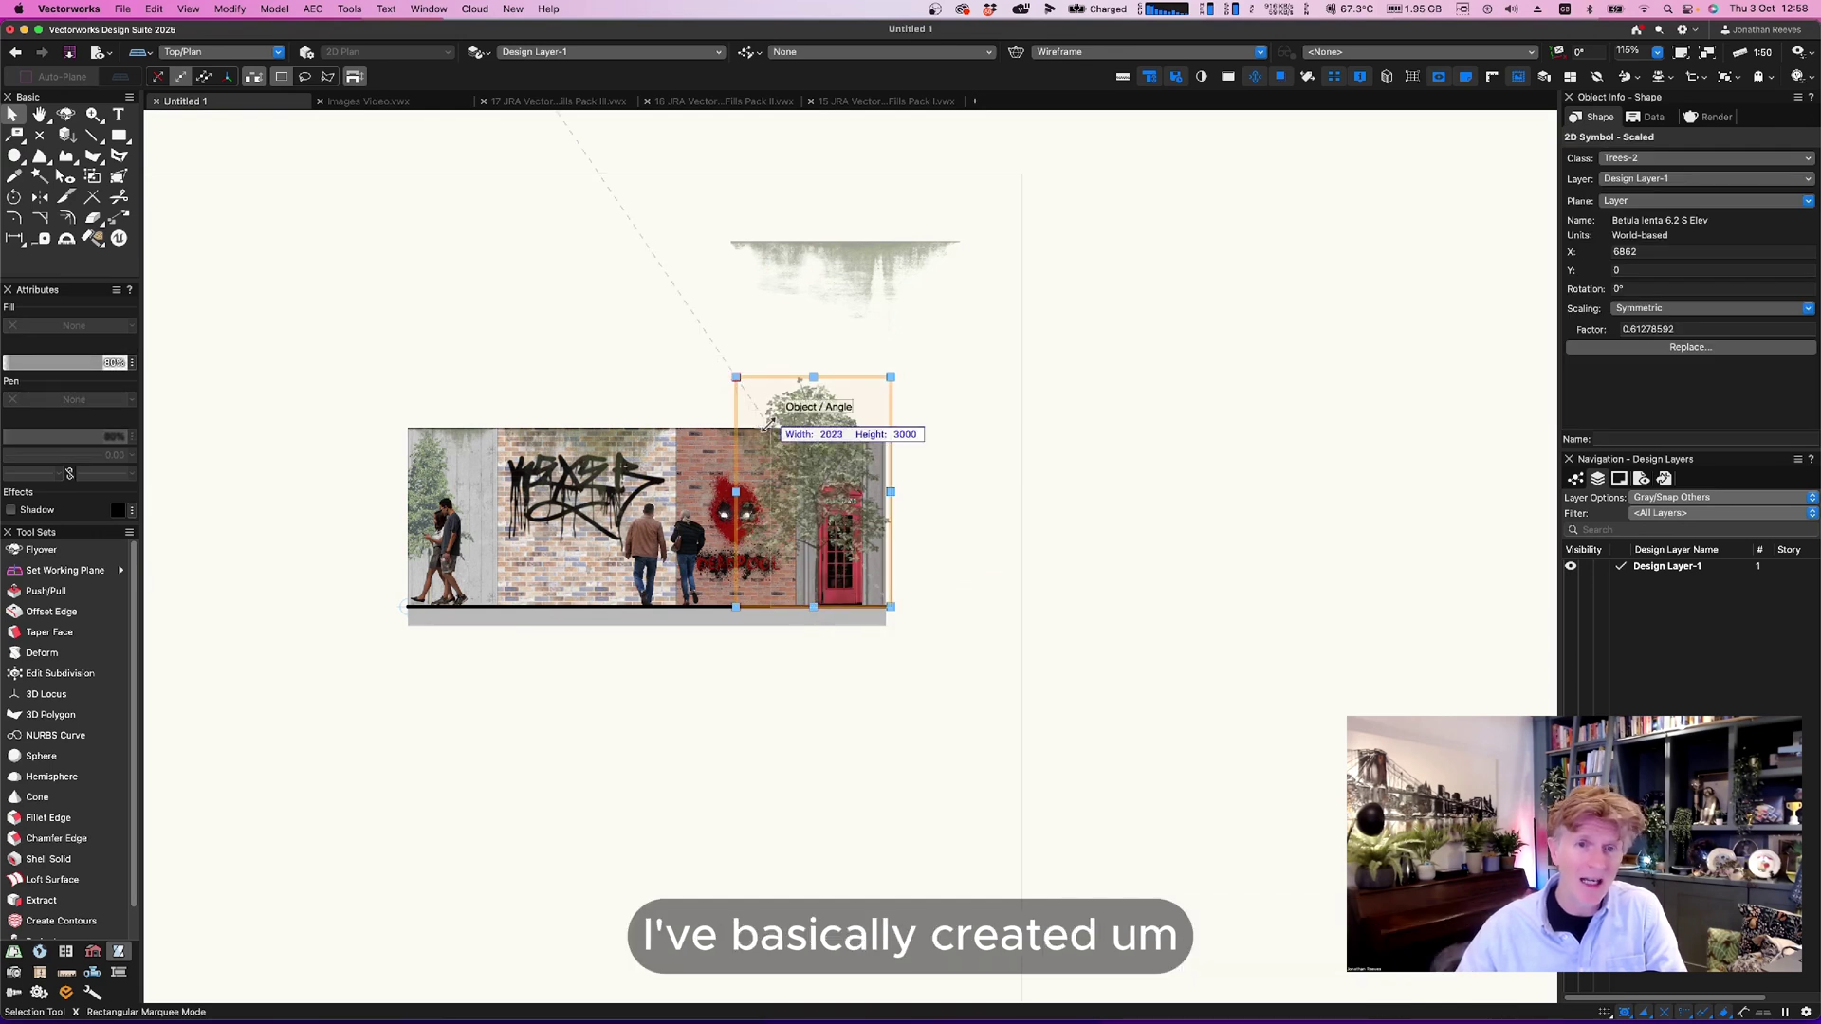
Delete the unused mossy decal above the wall.
left_click(754, 313)
scroll(745, 368, "up", 2)
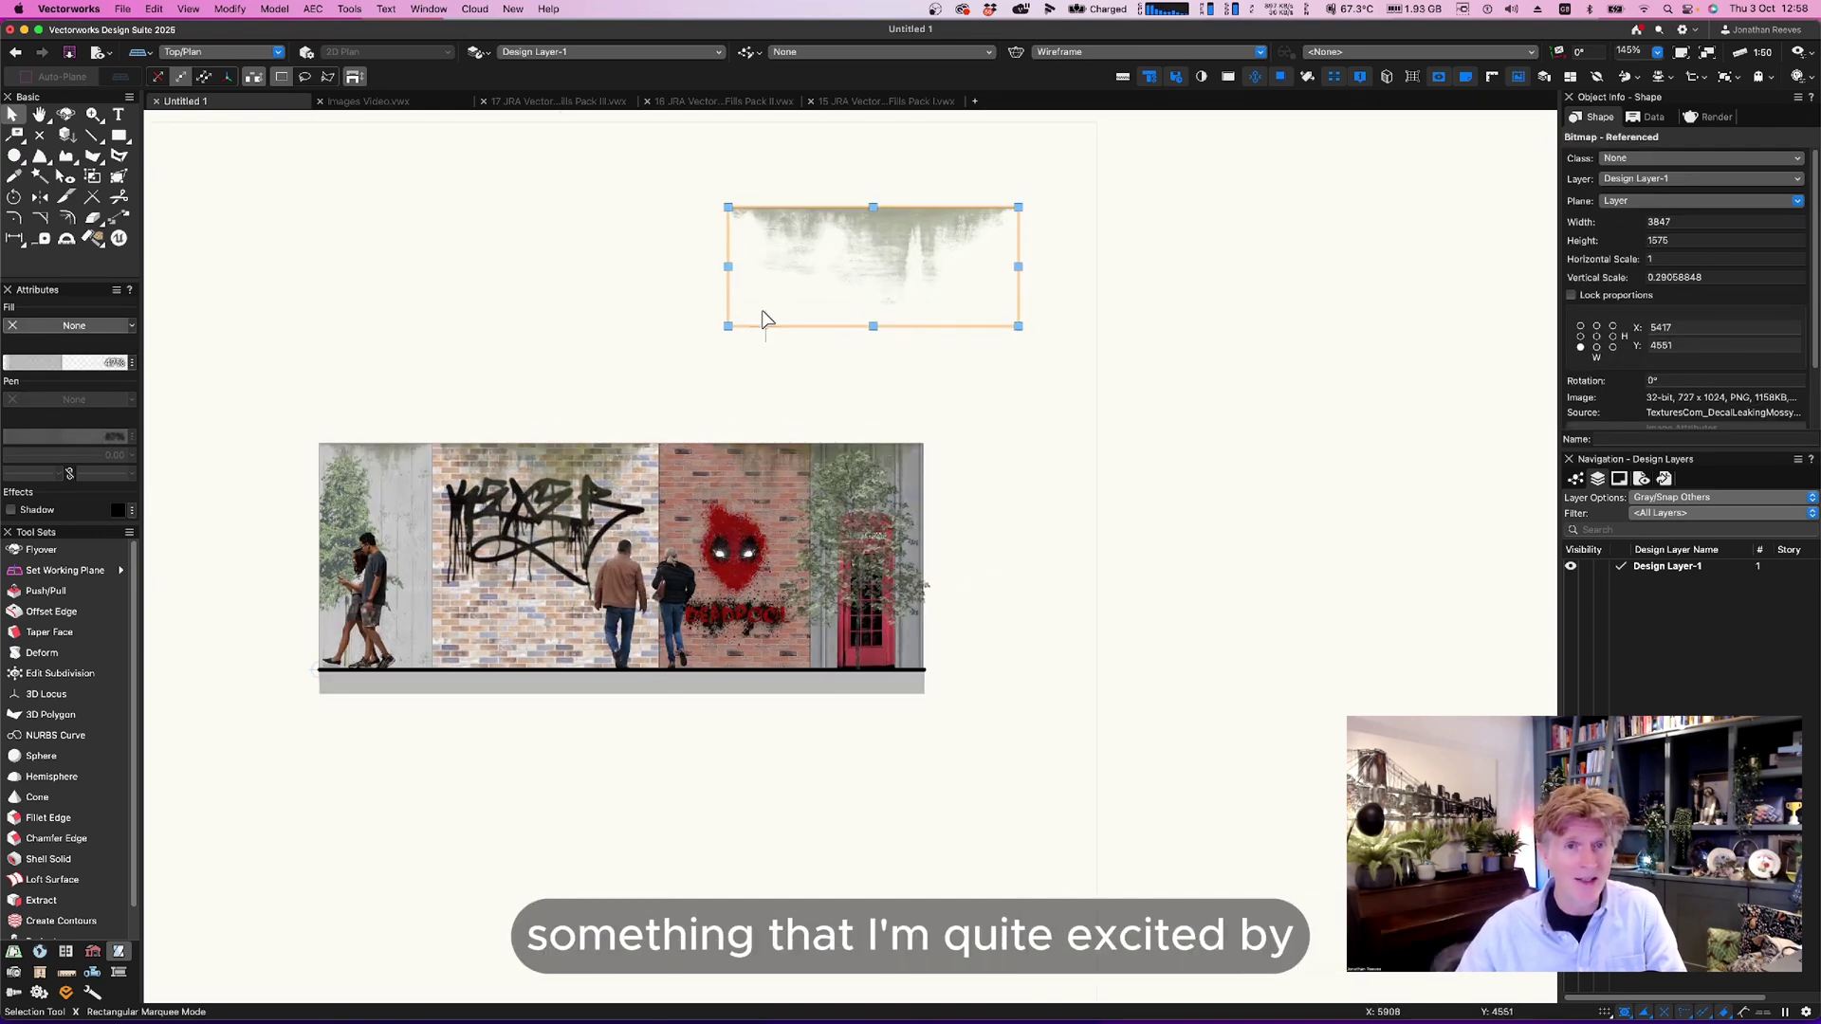
key("Delete")
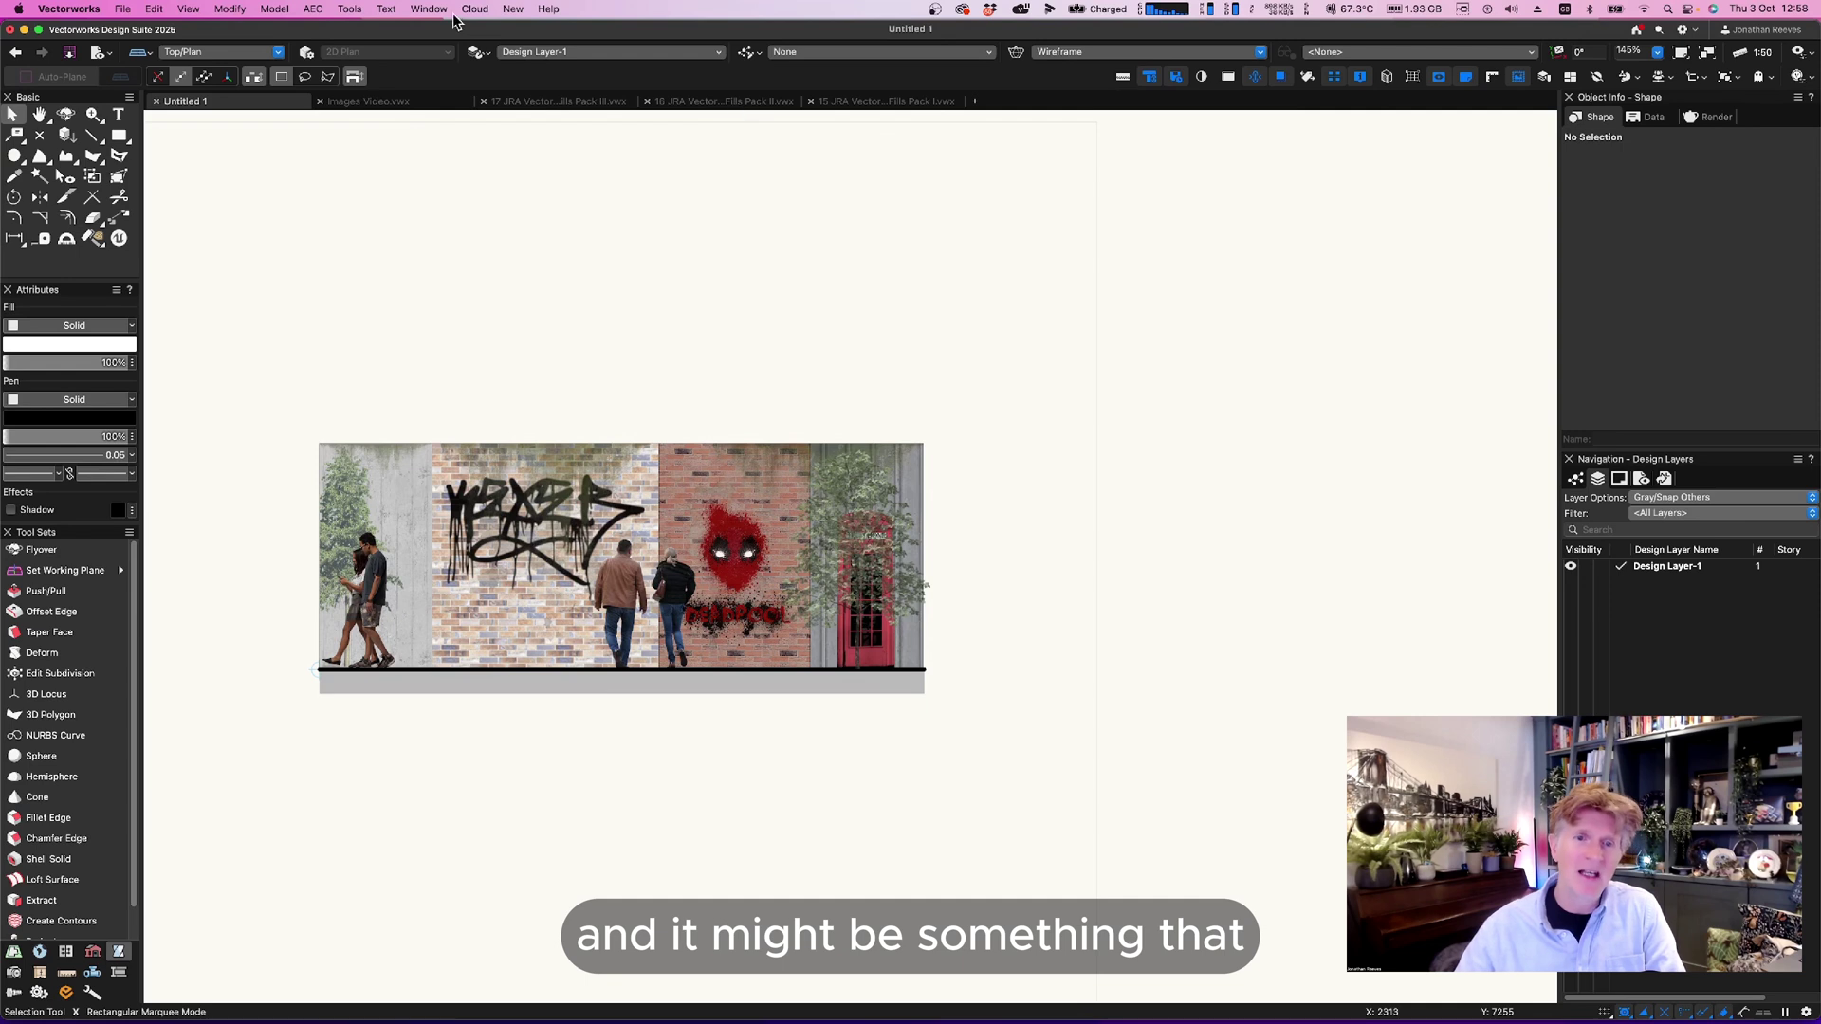
In the Grunge file, select the recessed reveal's shapes and its brick image.
left_click(431, 8)
left_click(517, 281)
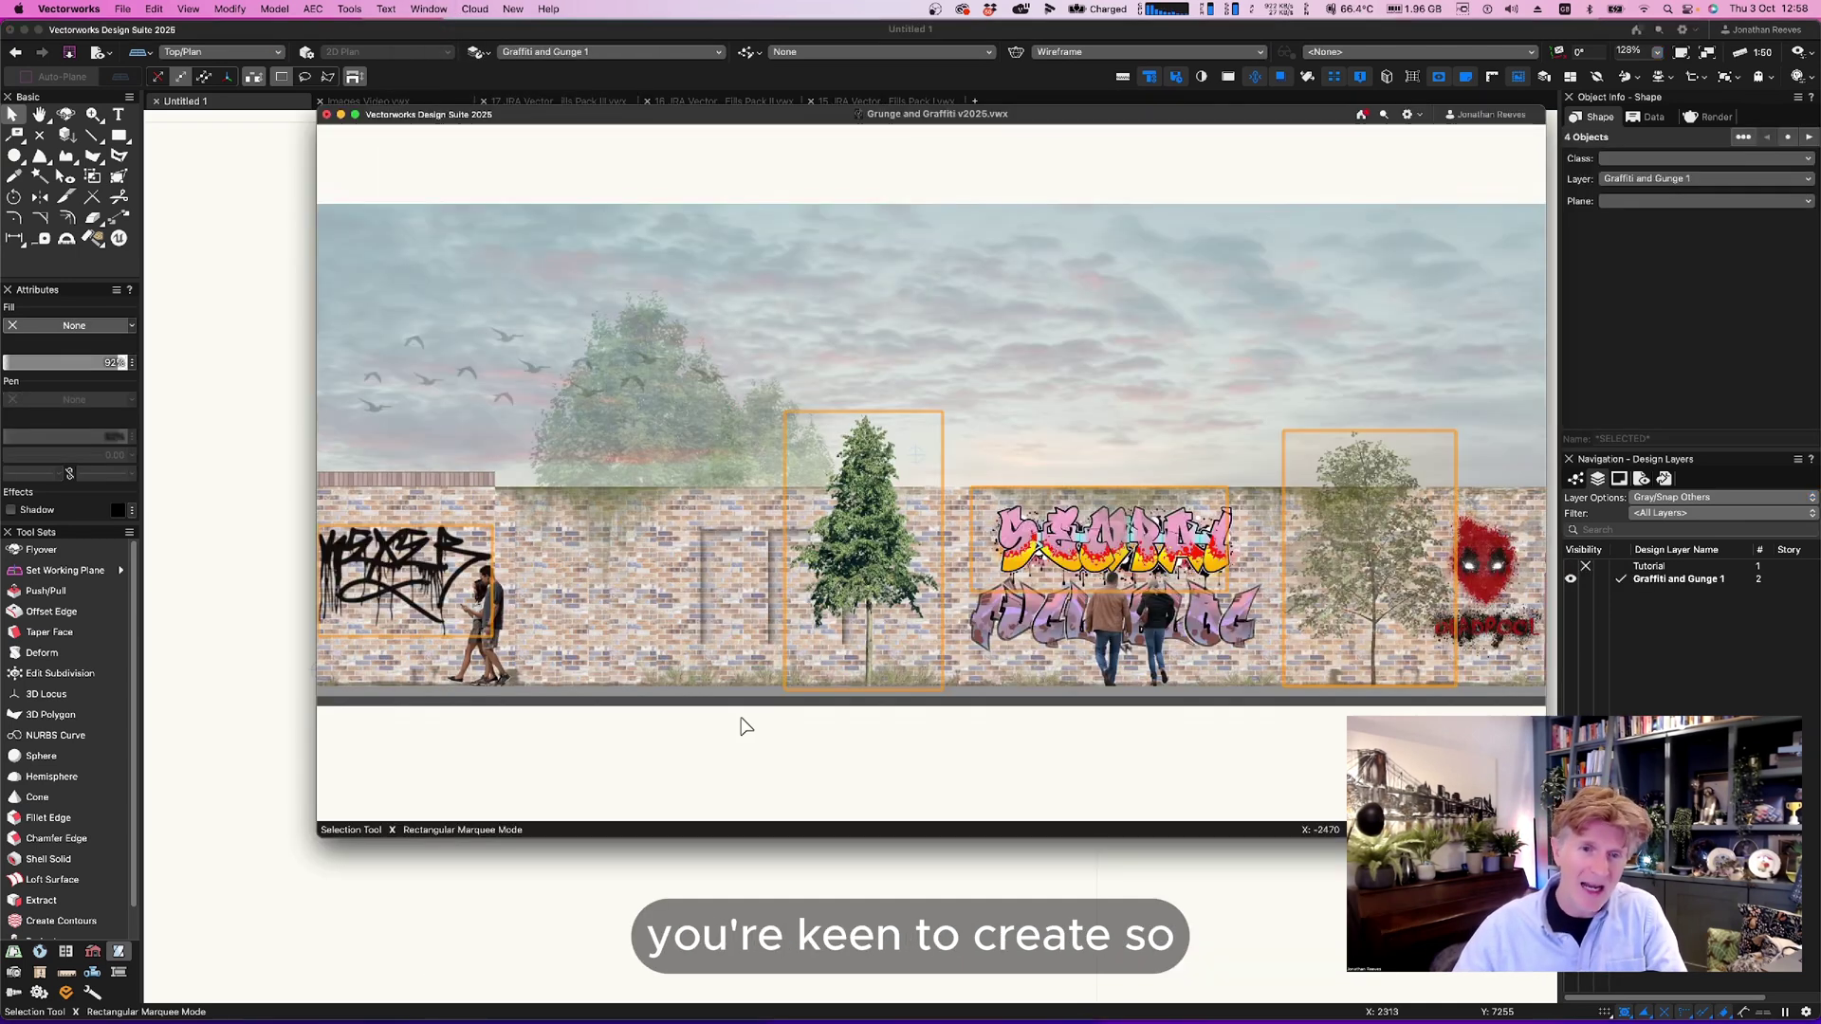
scroll(699, 569, "up", 3)
left_click(756, 576)
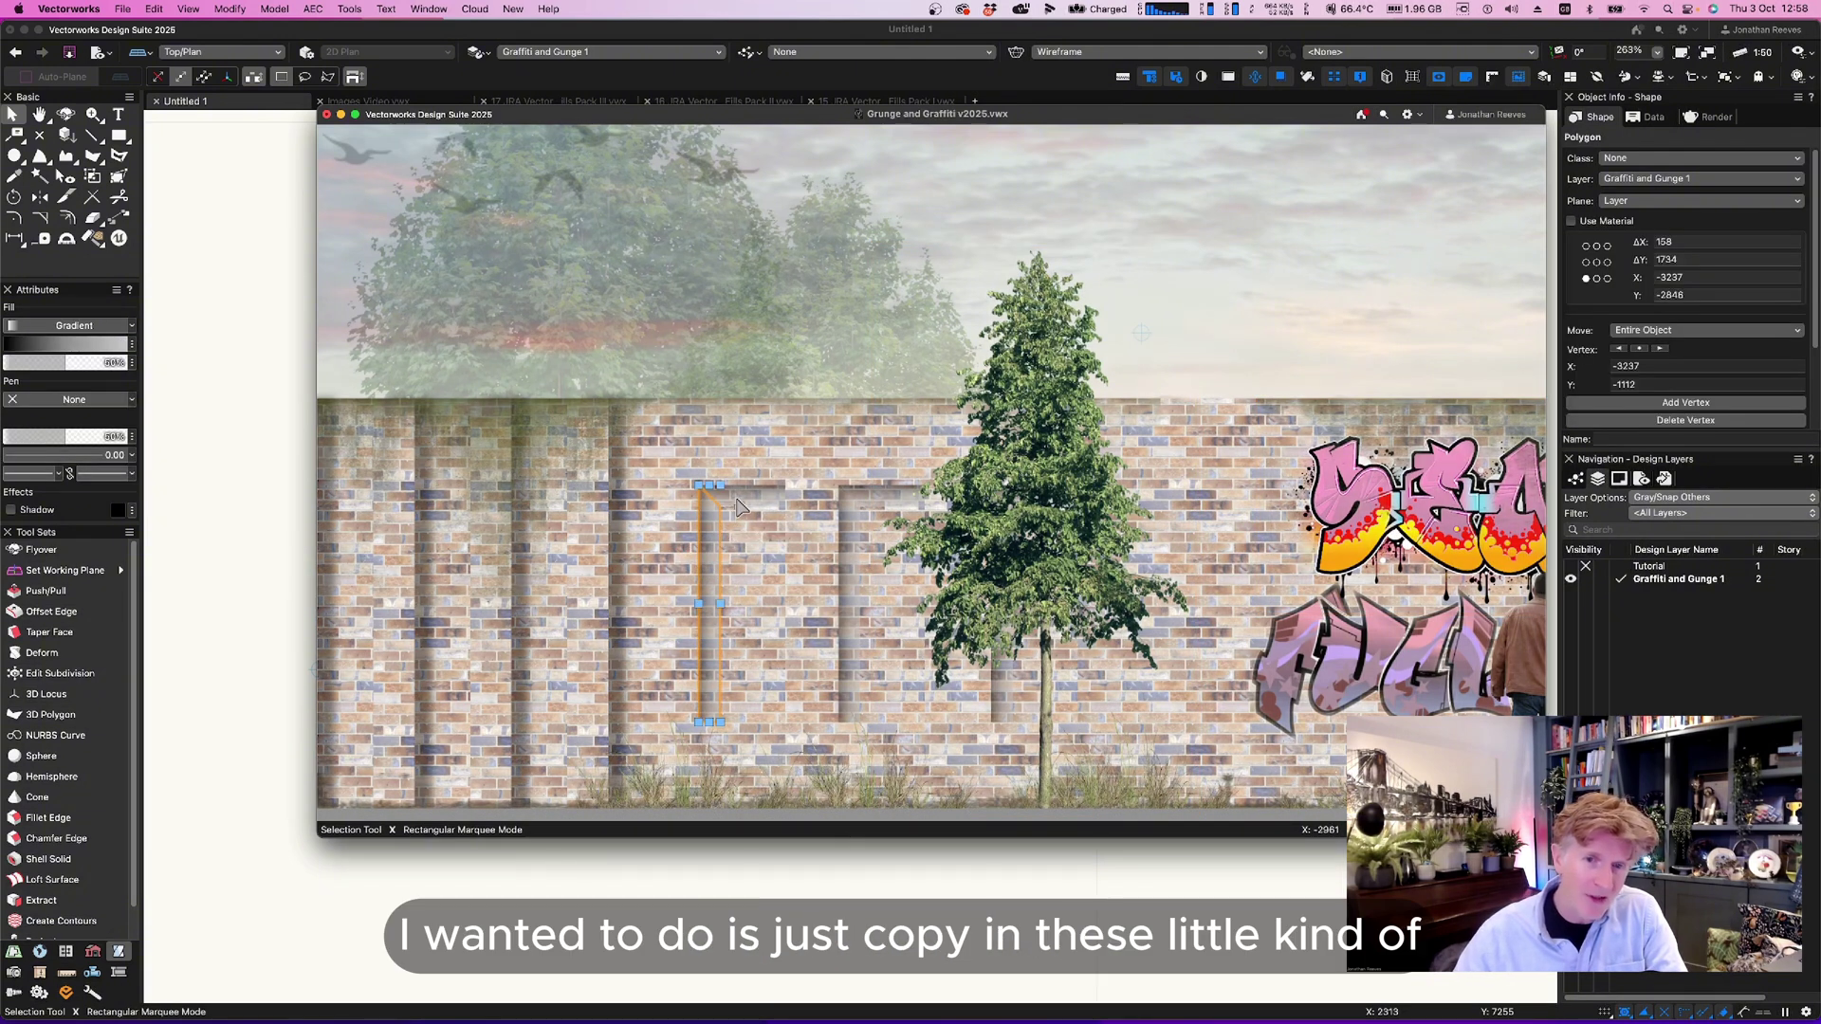
left_click(756, 577, "shift")
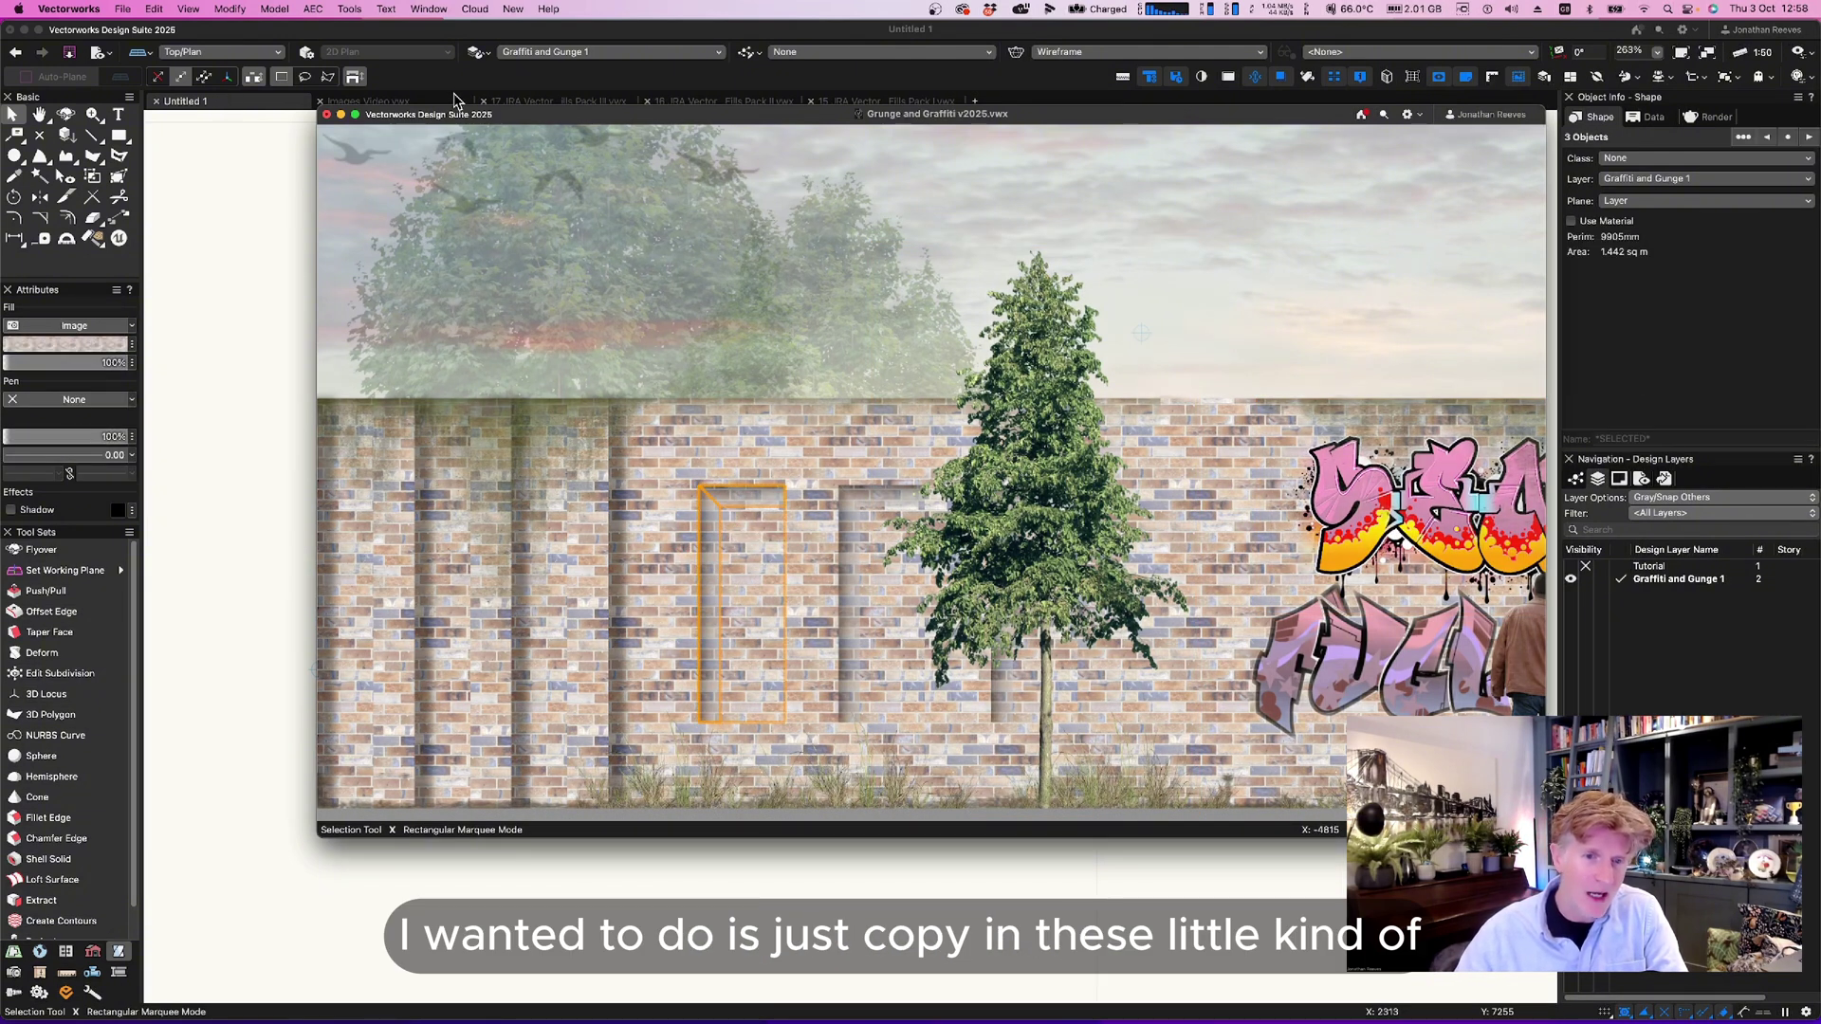
In Untitled 1, shrink the tag graffiti and move it up and right.
left_click(237, 112)
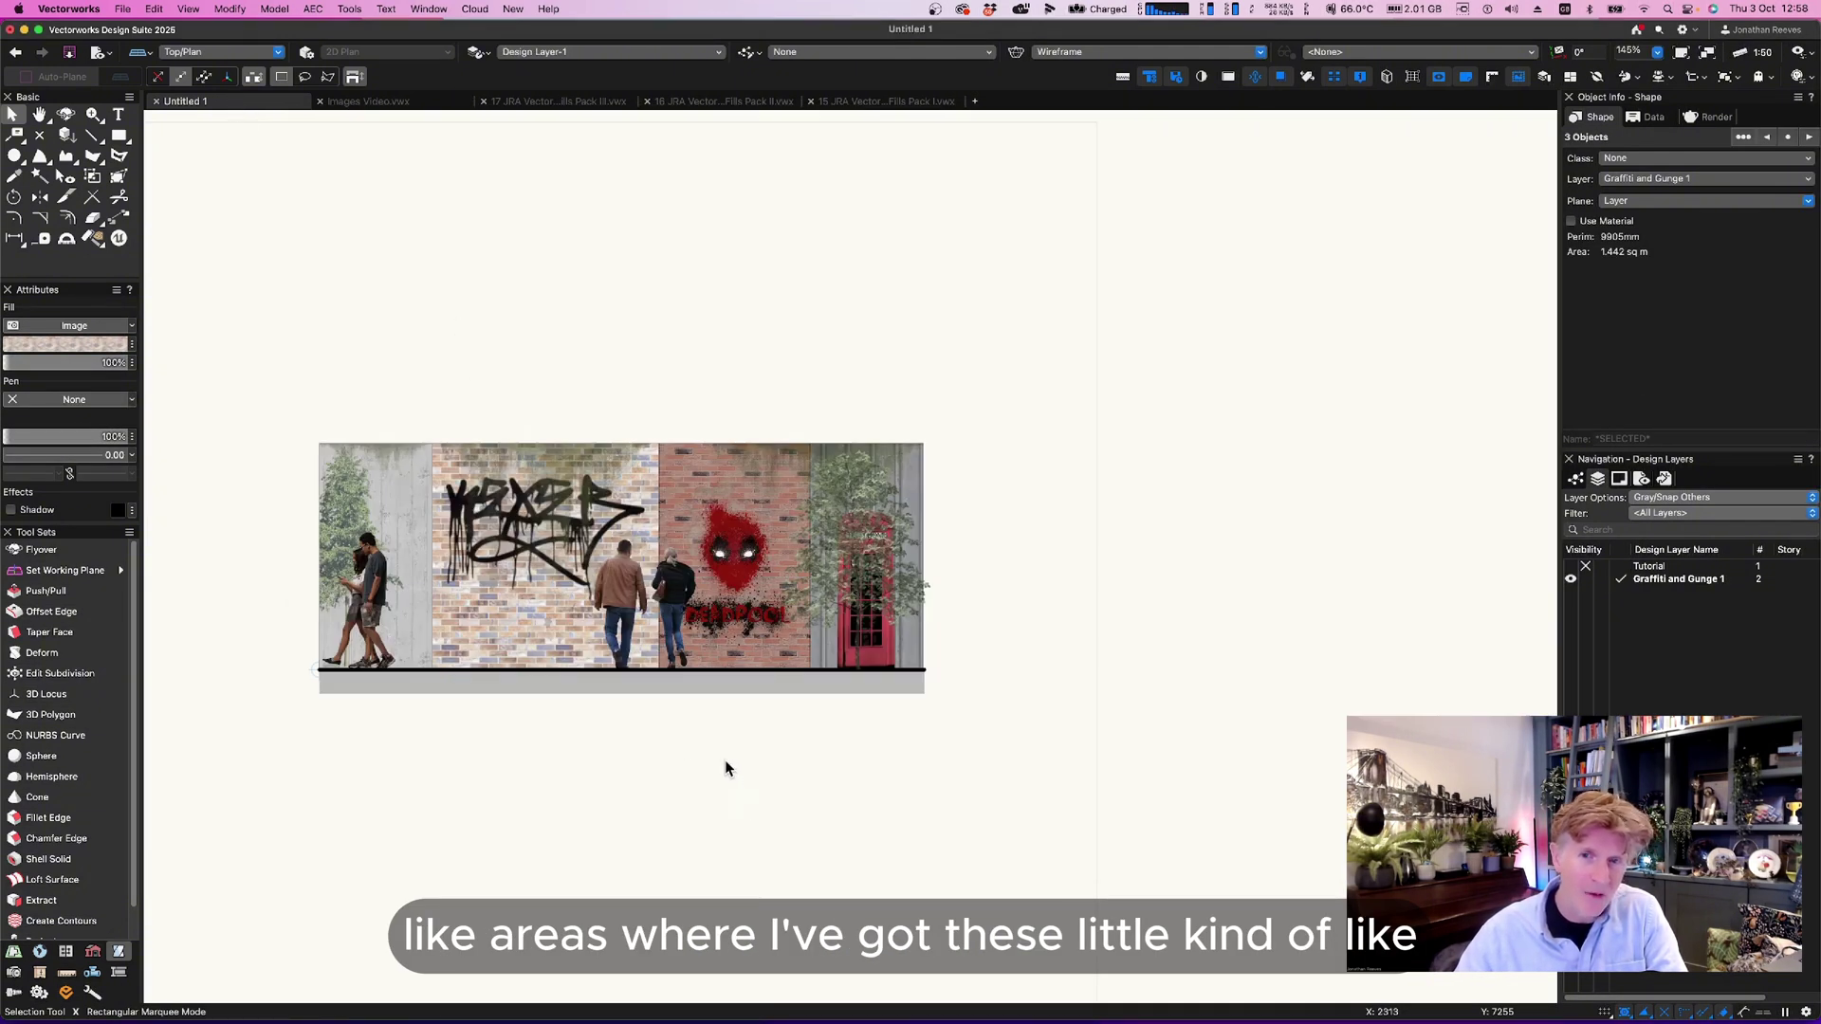
left_click_drag(739, 793, 354, 407)
scroll(322, 645, "up", 5)
left_click(831, 324)
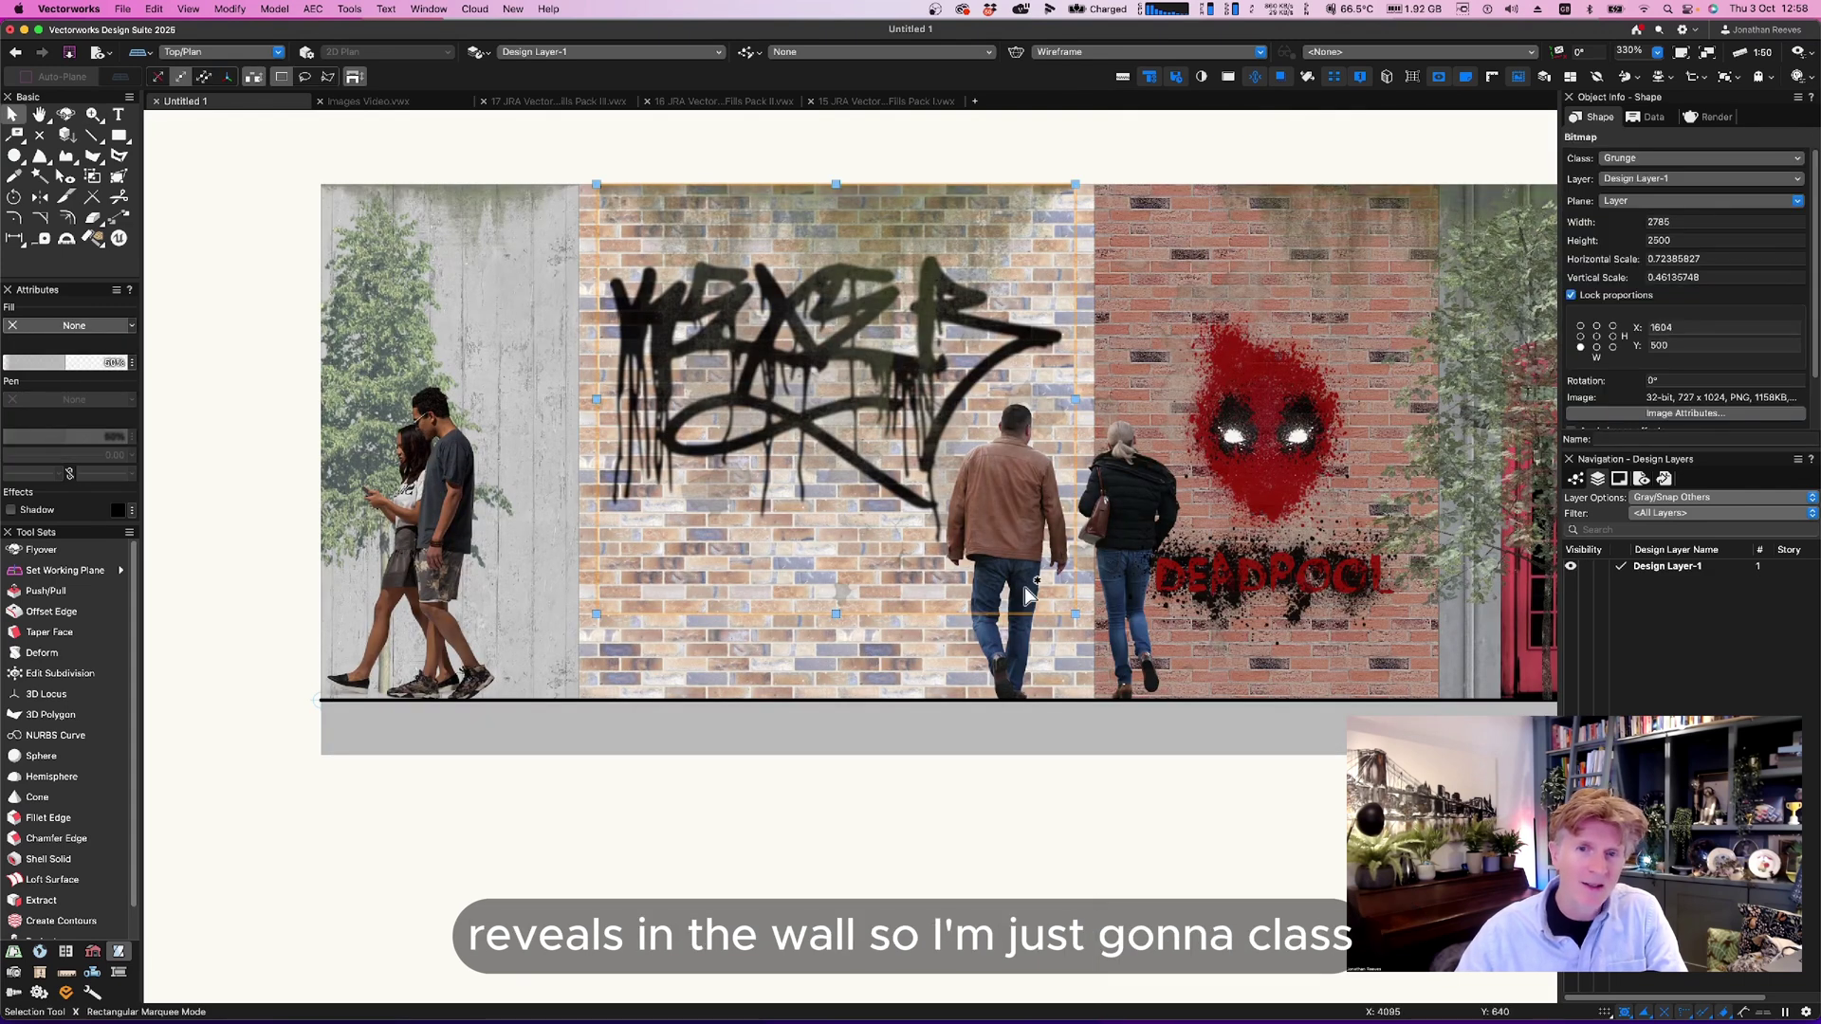
left_click(861, 393)
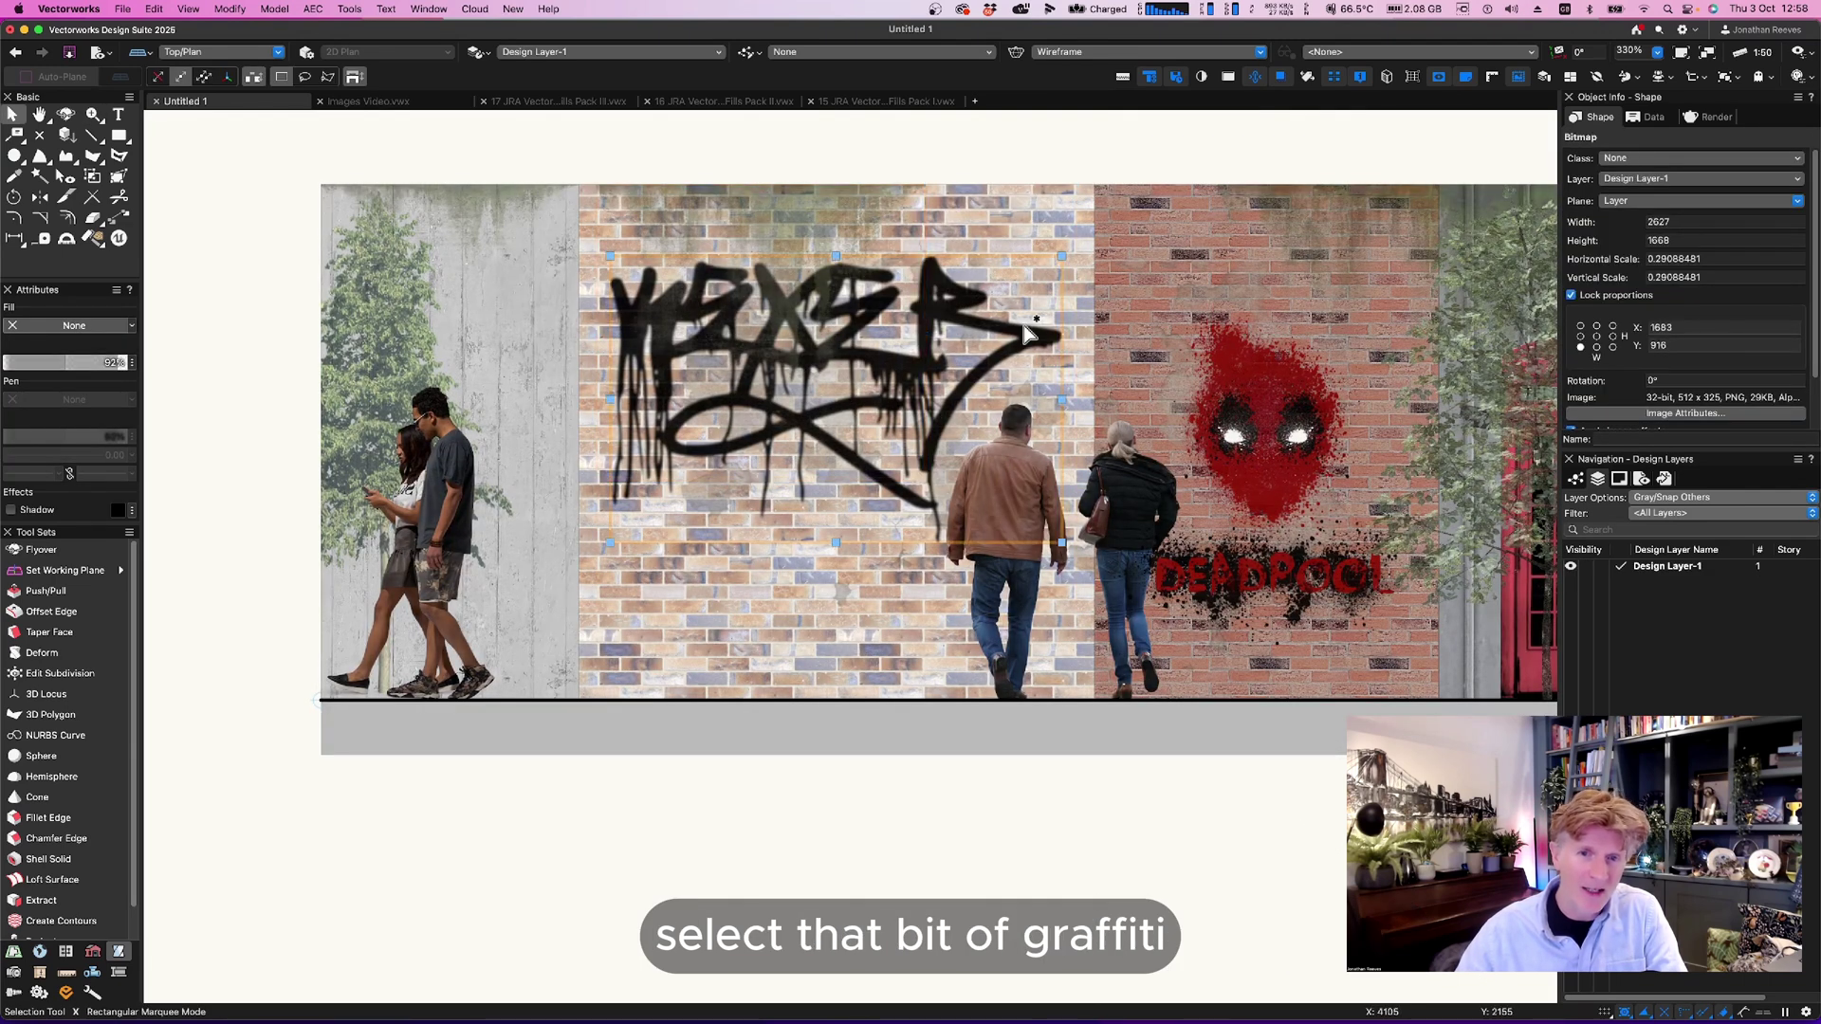
left_click_drag(1056, 254, 908, 353)
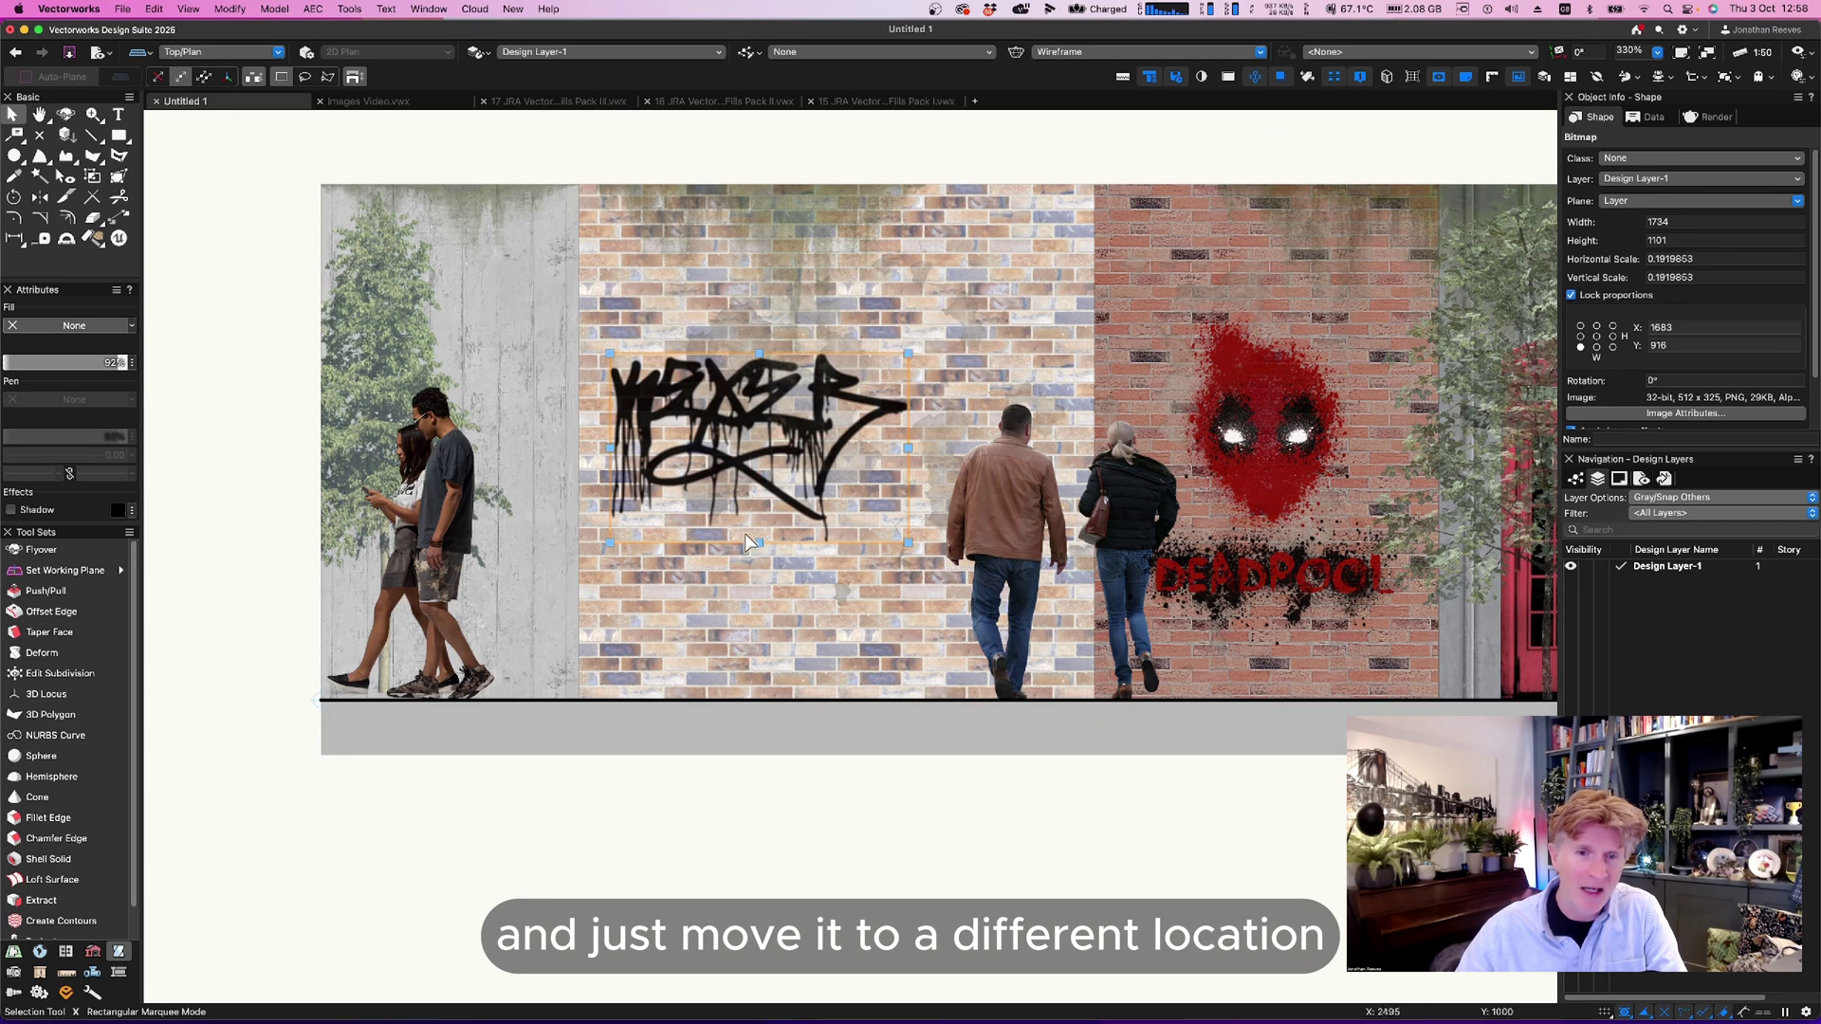
left_click_drag(828, 462, 977, 379)
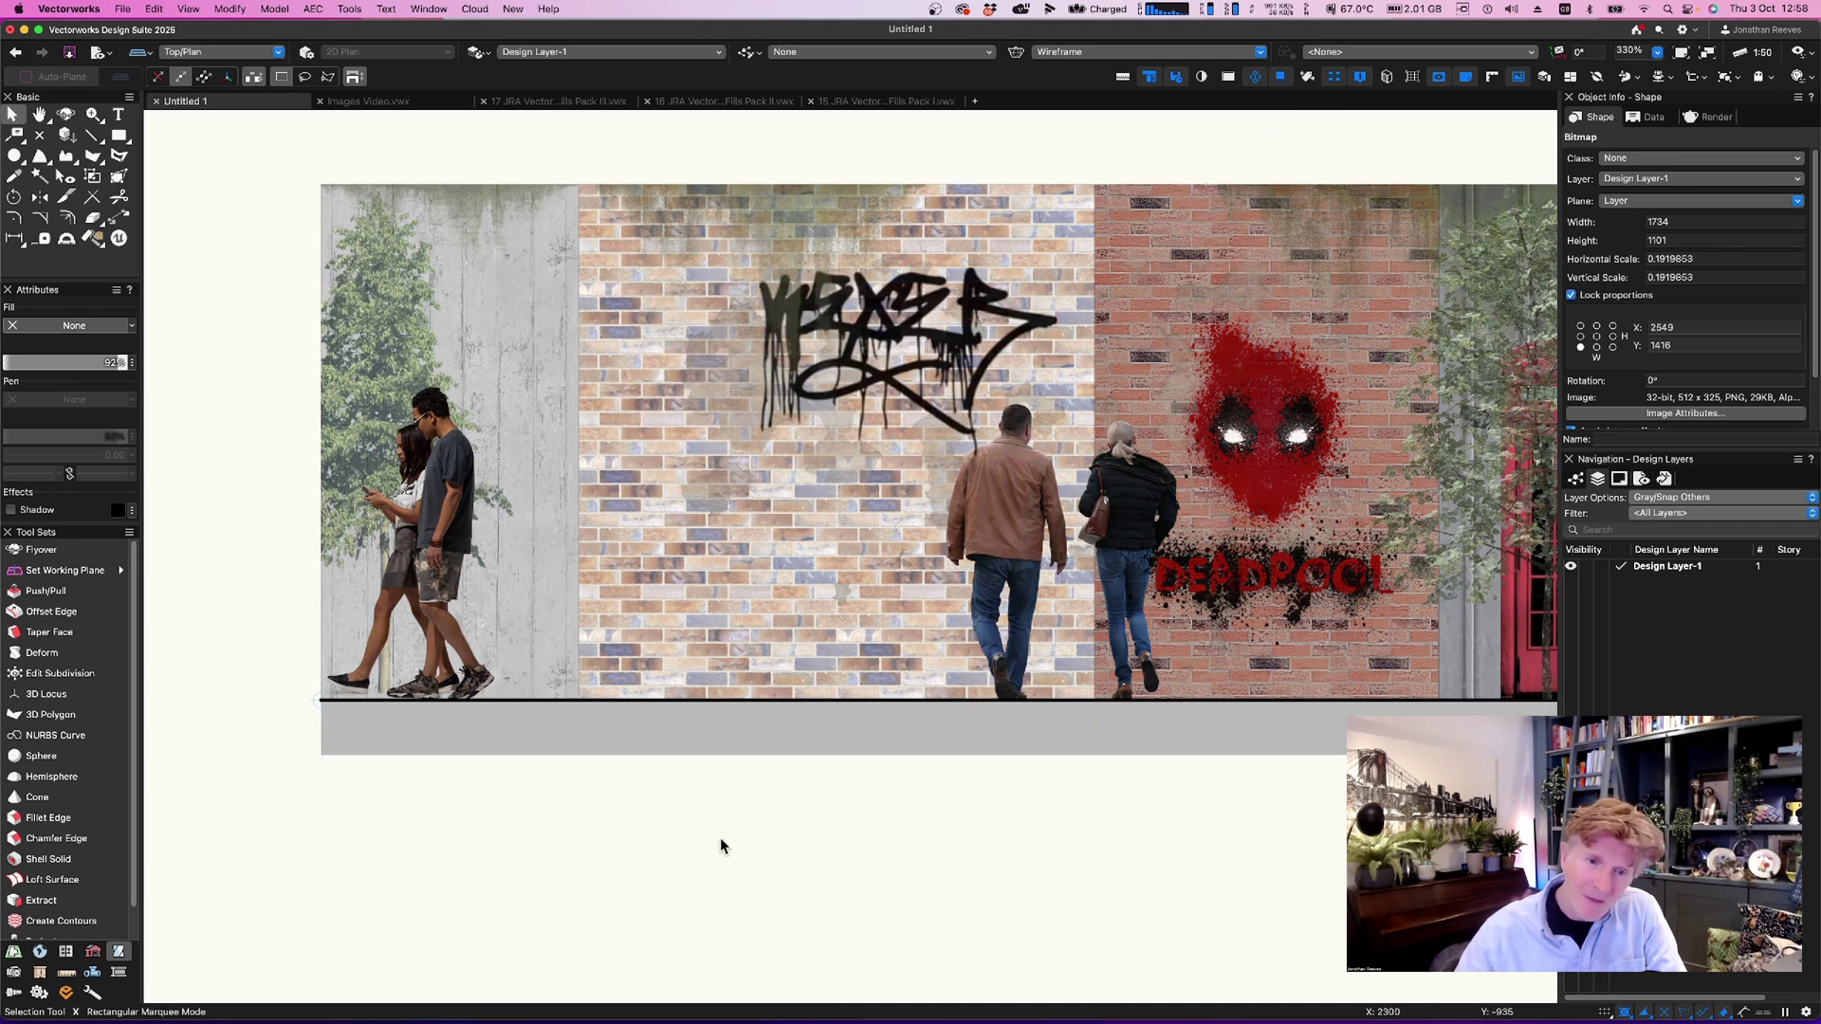
Paste the brick reveal and sit its bottom corner on the baseline.
key("super+v")
left_click_drag(699, 508, 700, 510)
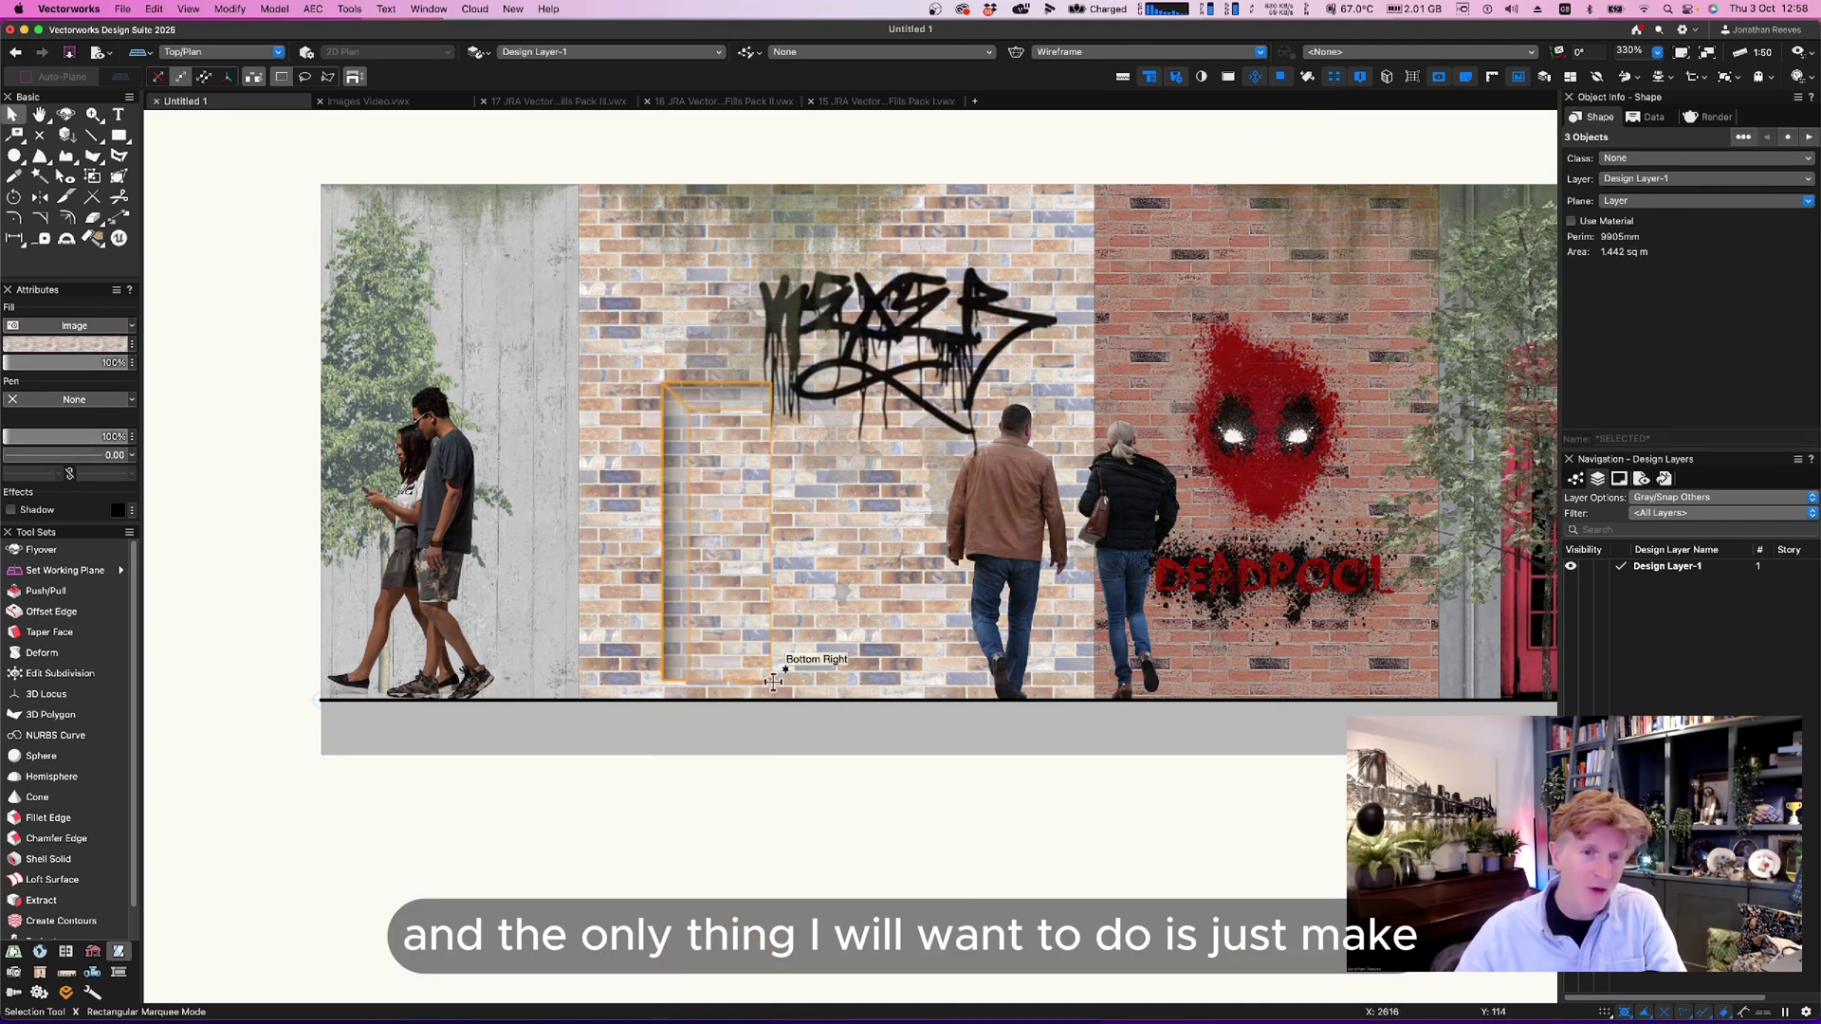
left_click_drag(774, 681, 712, 700)
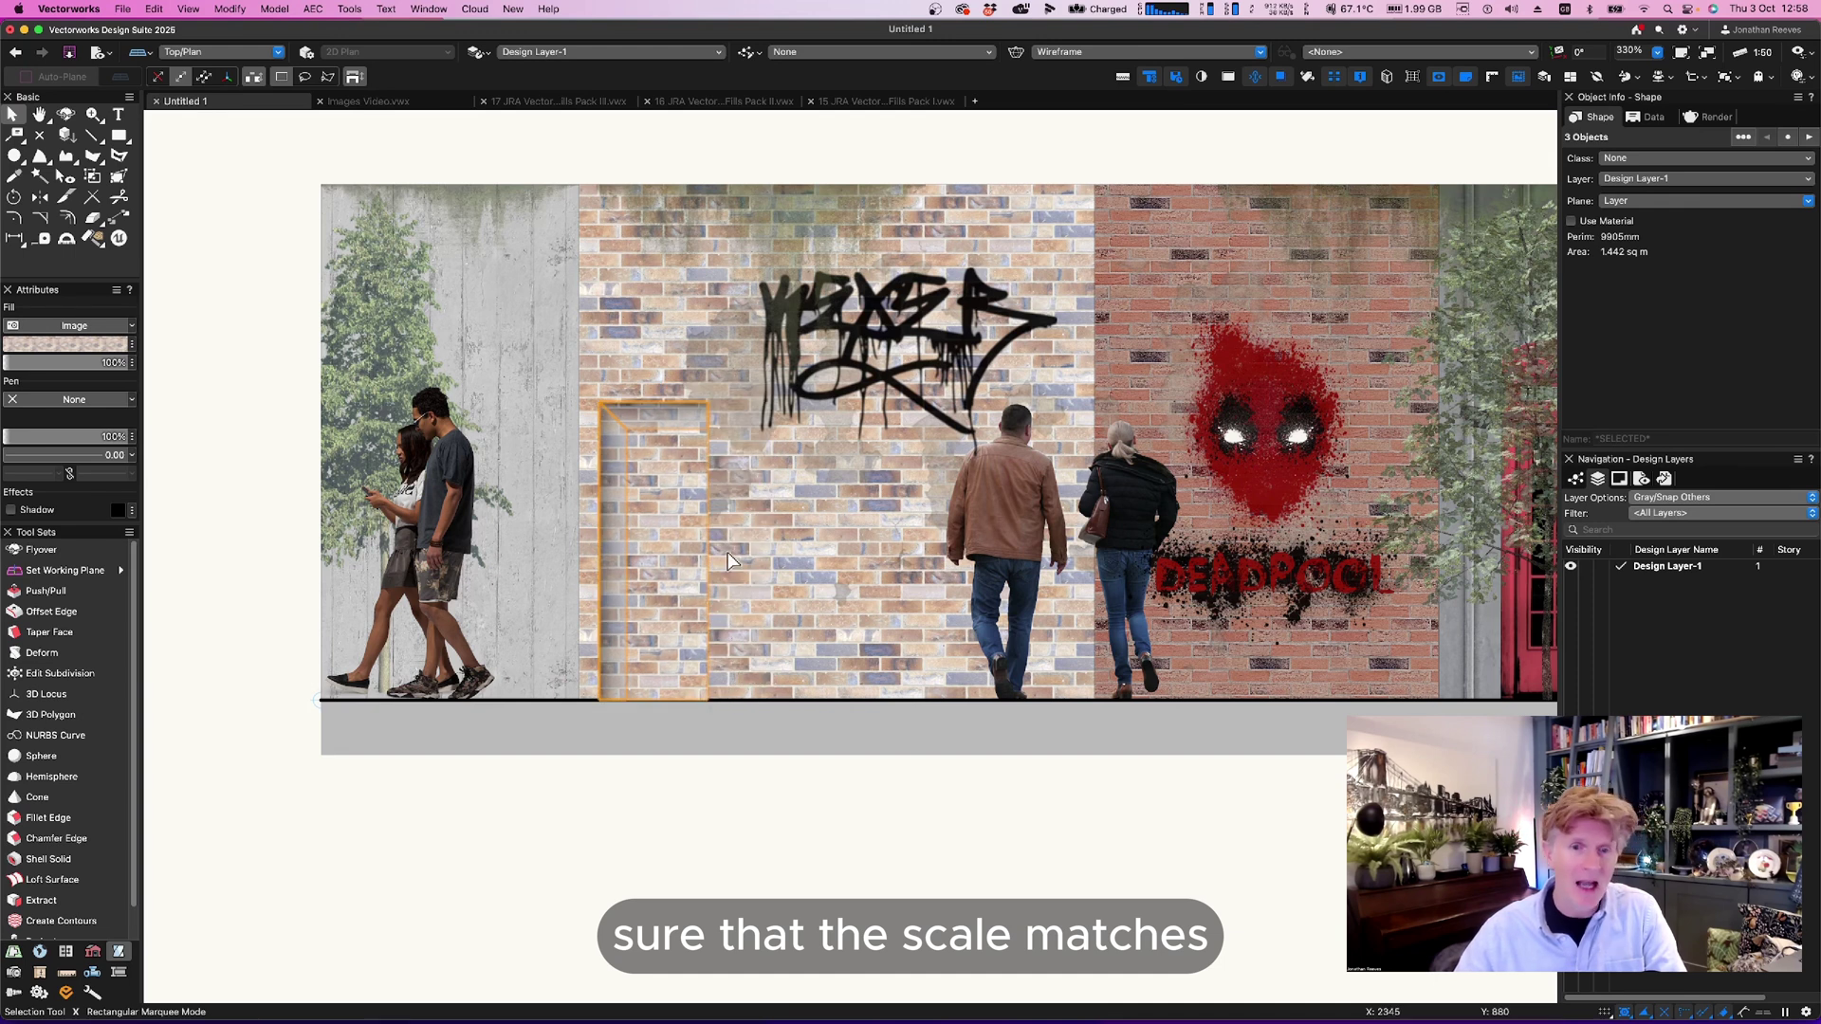
Eyedropper the tan brick panel's attributes onto the pasted reveal.
key("w")
key("e")
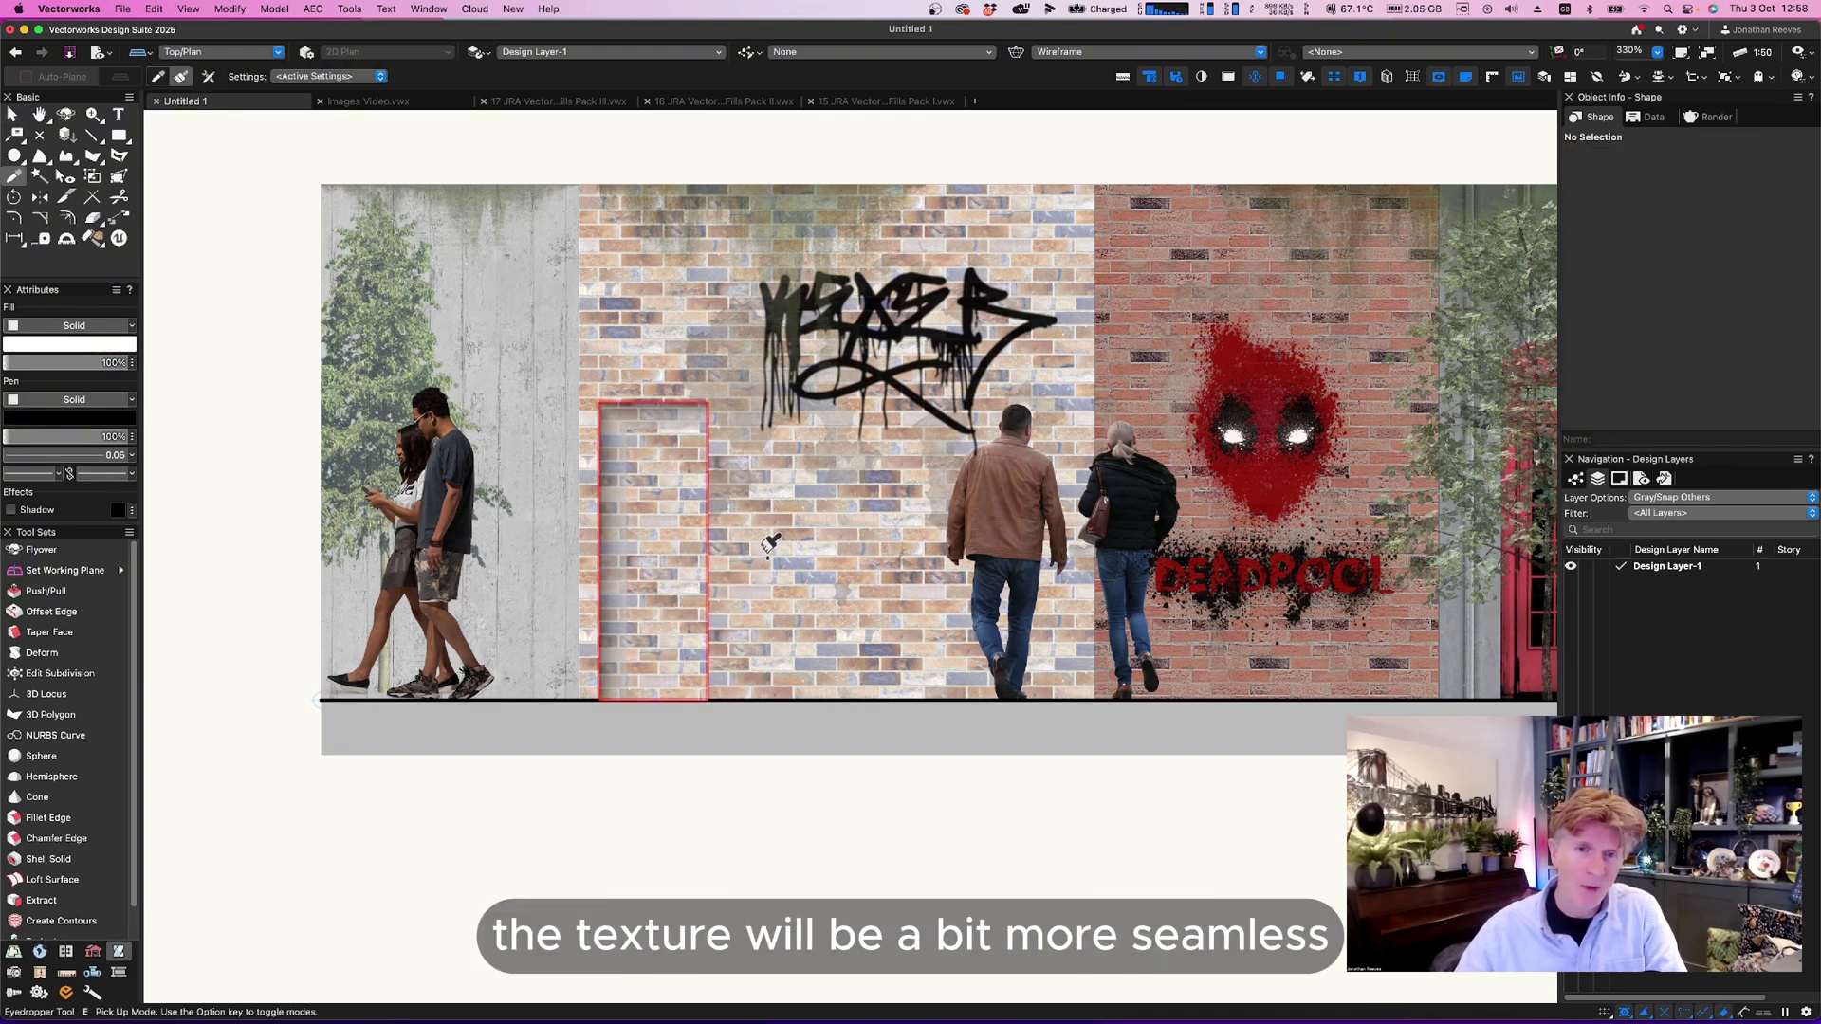
key("x")
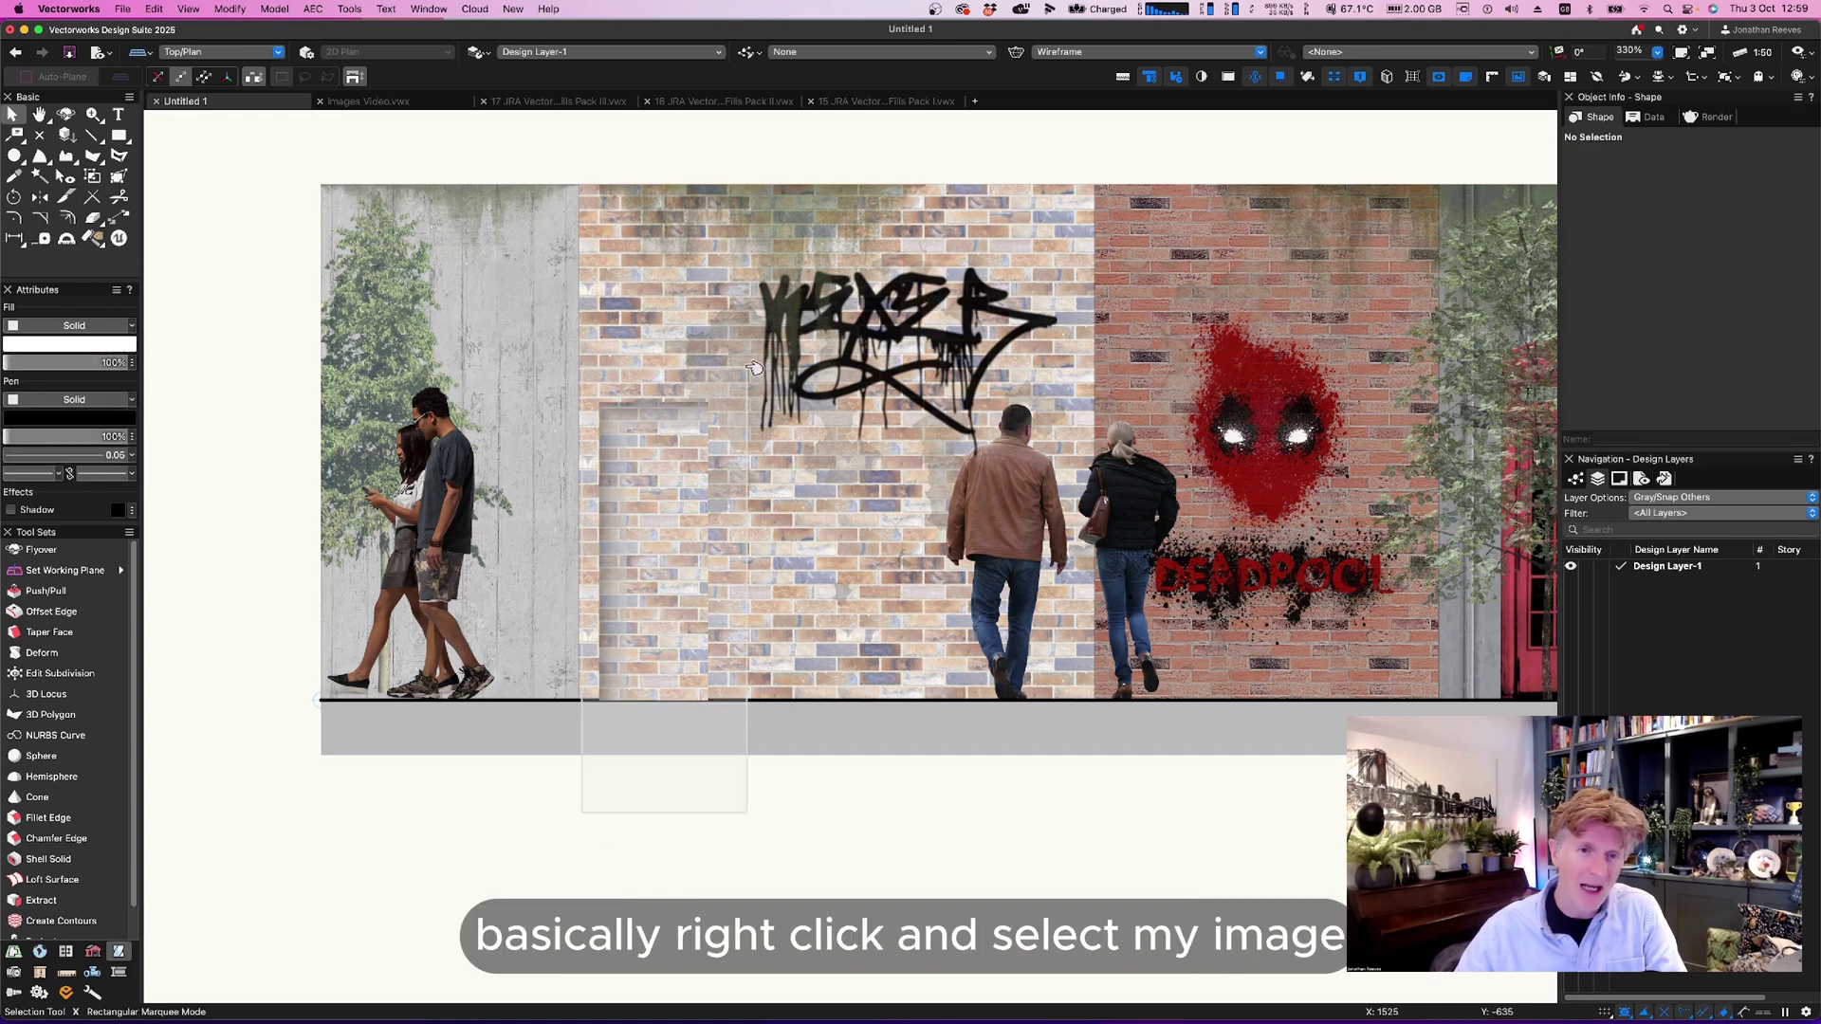
left_click(1081, 222)
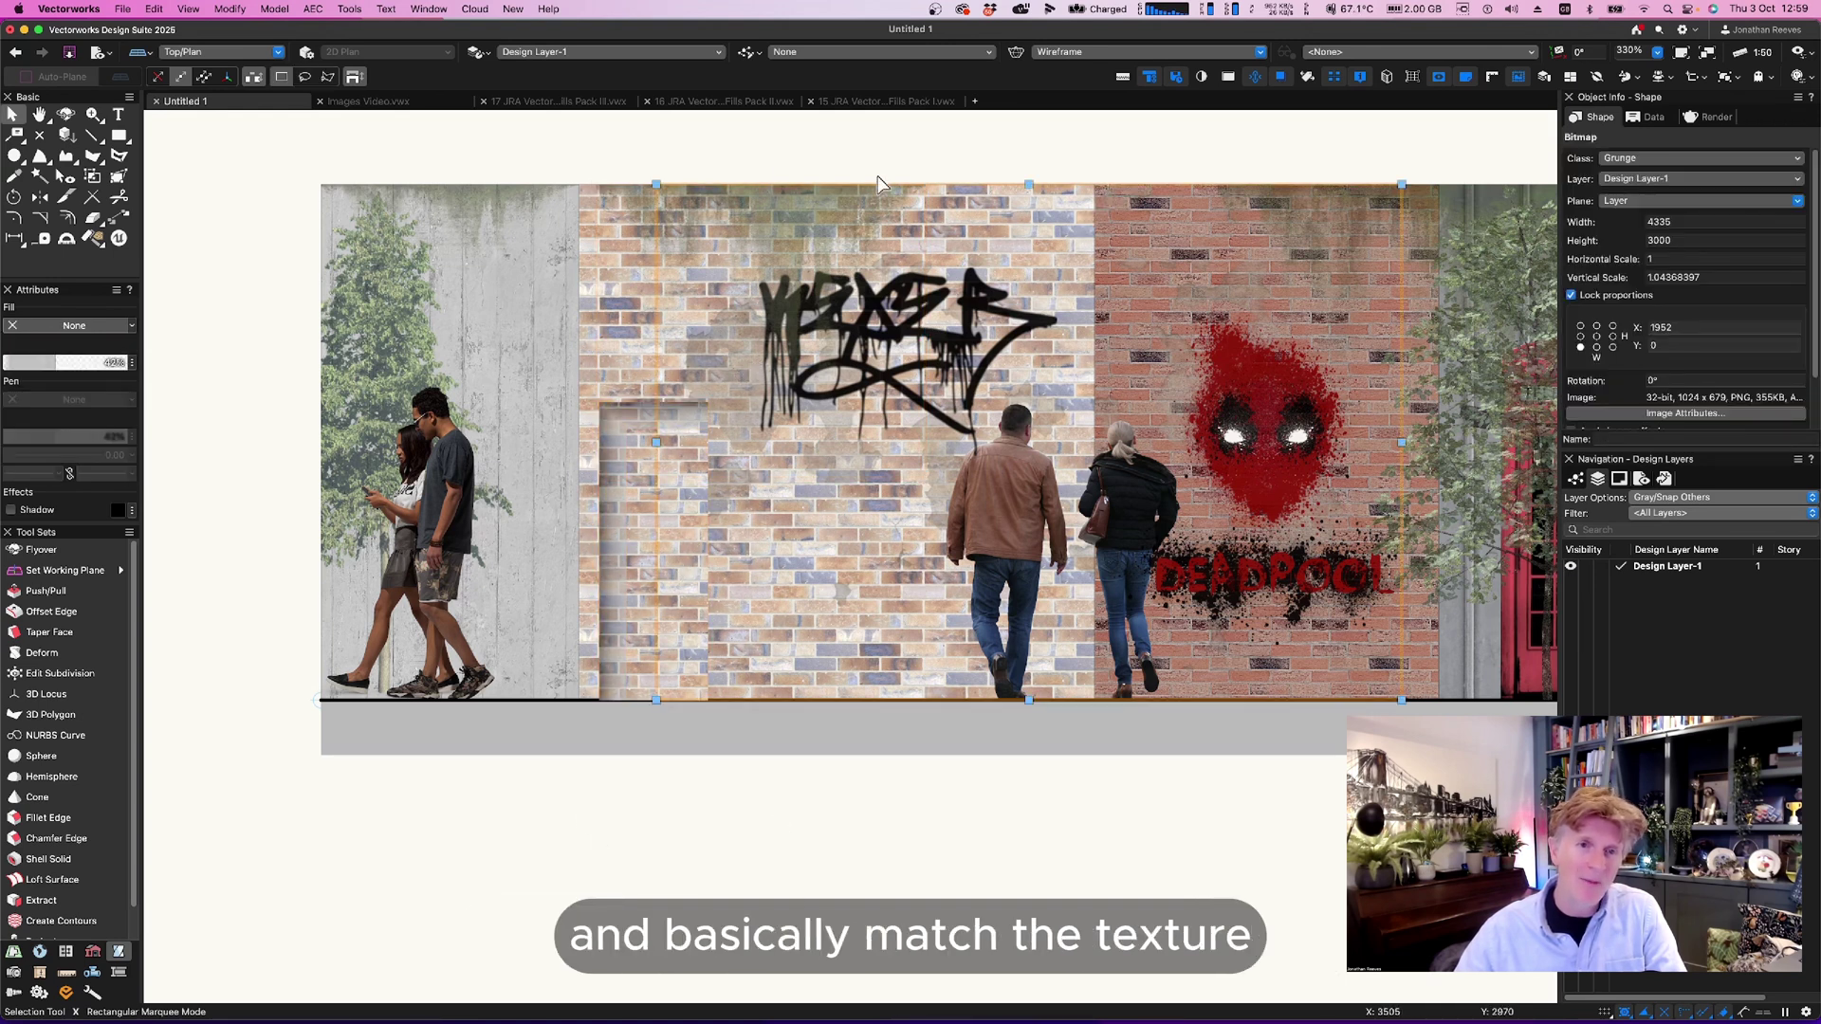
left_click(589, 206)
key("i")
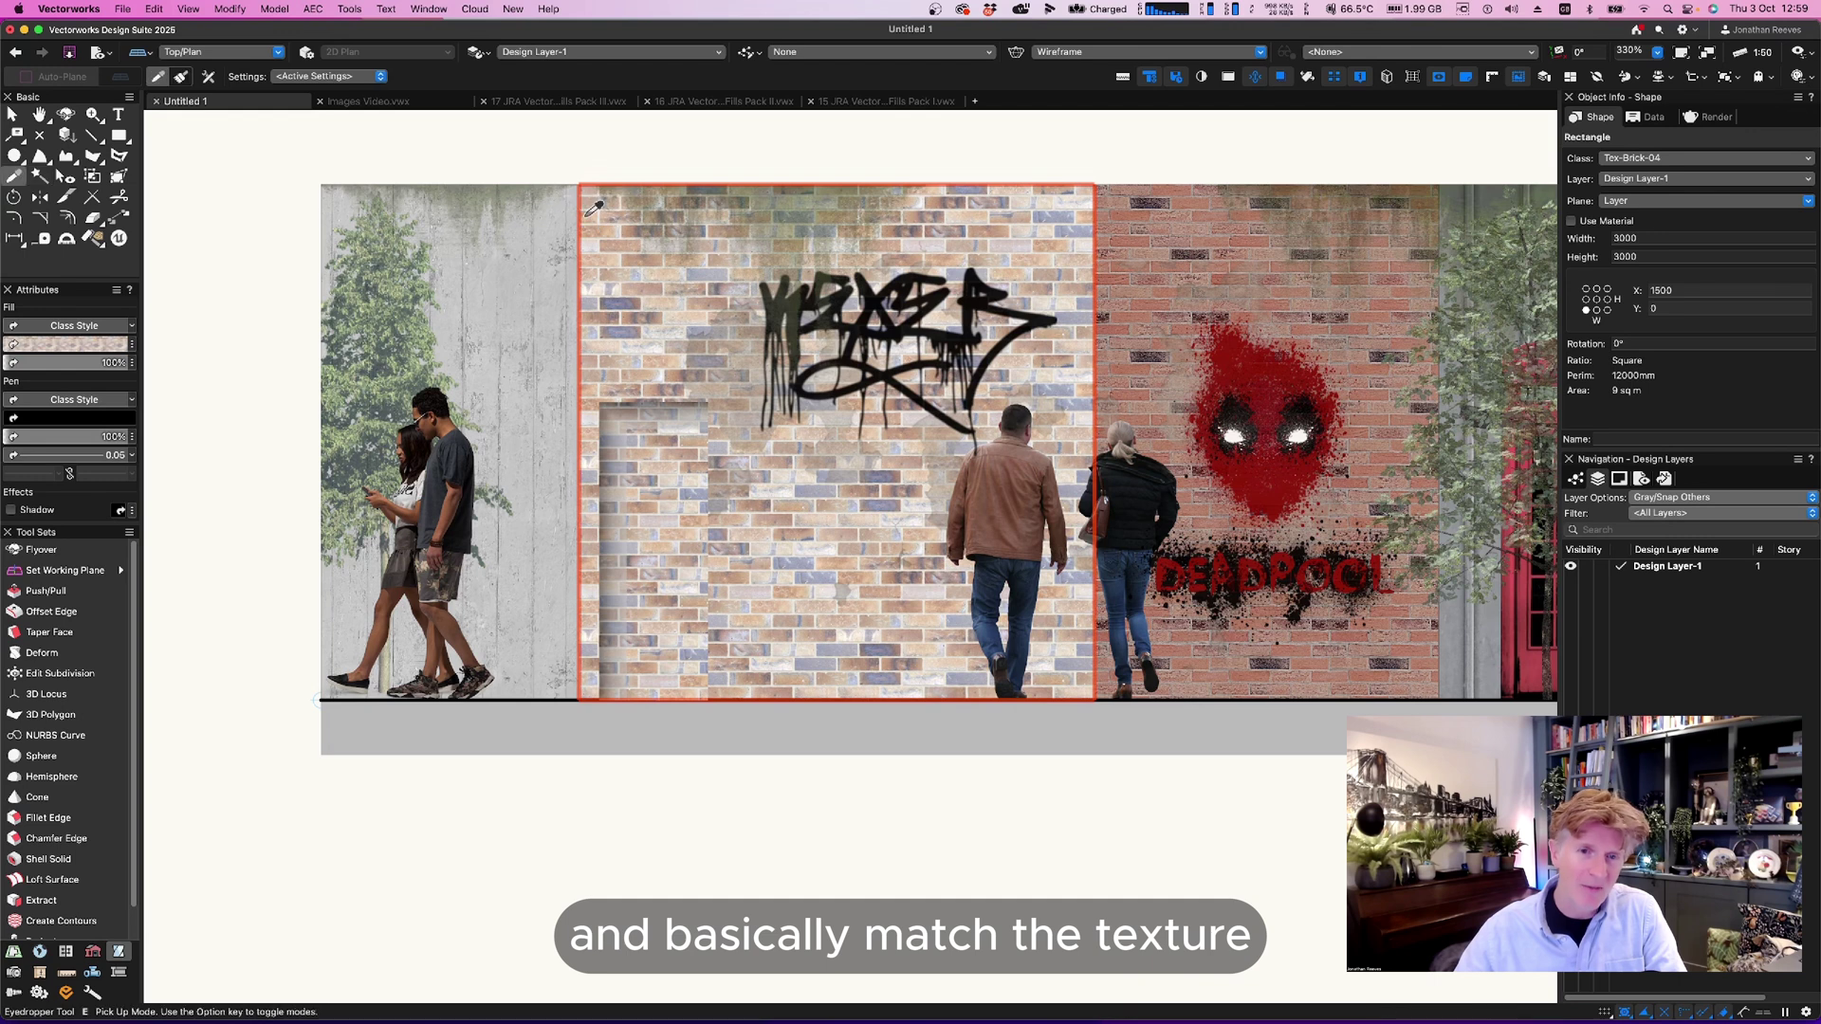
left_click(655, 458, "alt")
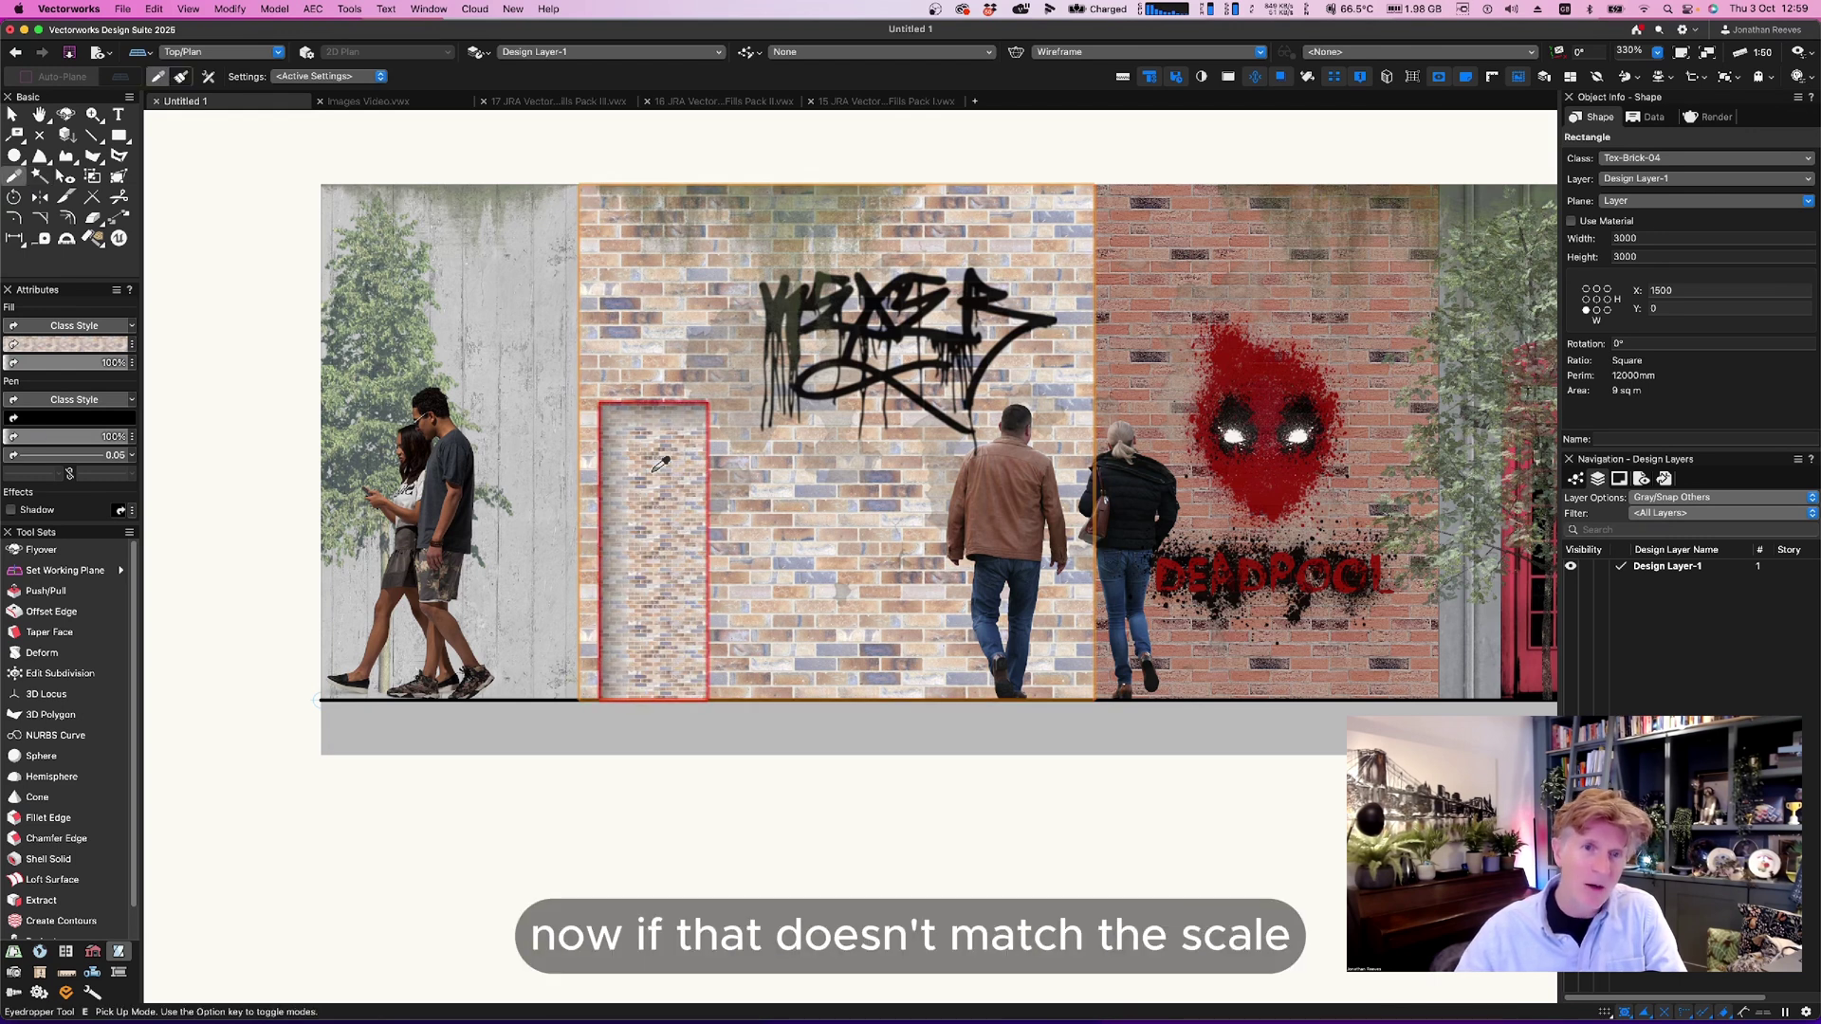
key("x")
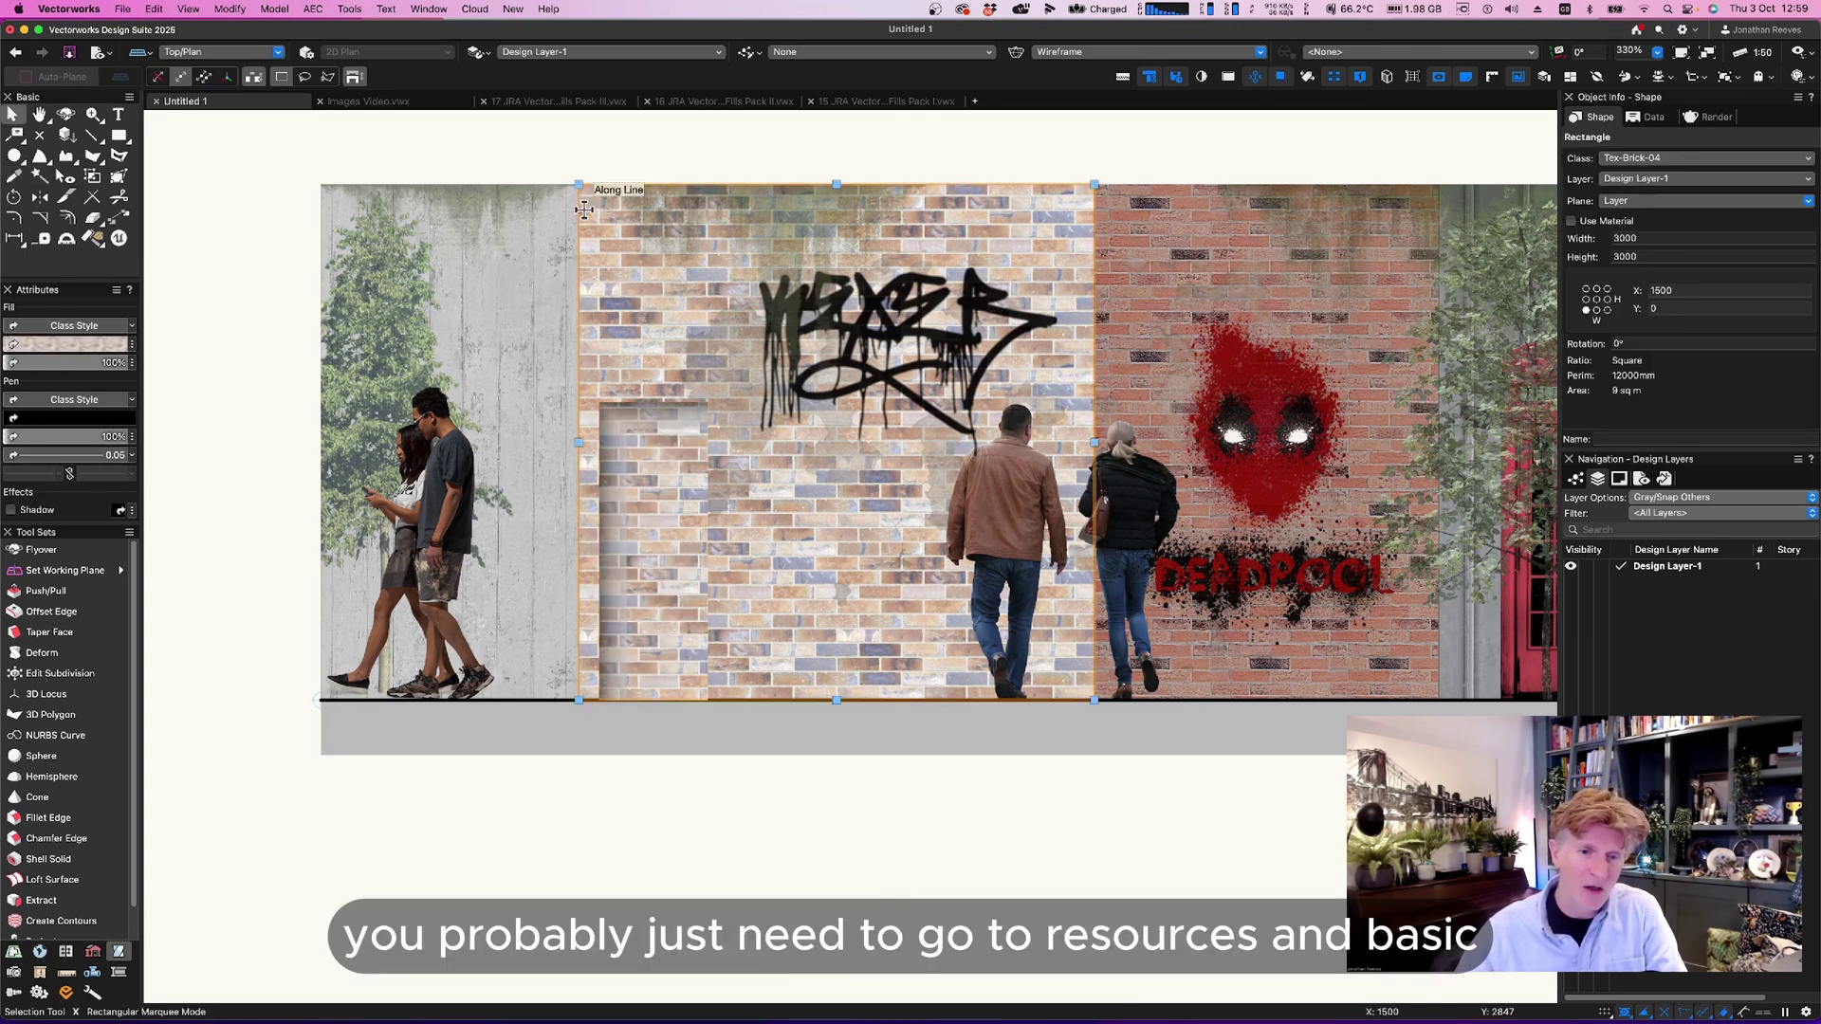
Apply the Brick-04 fill from the Resource Manager to the reveal's inner rectangle.
right_click(585, 209)
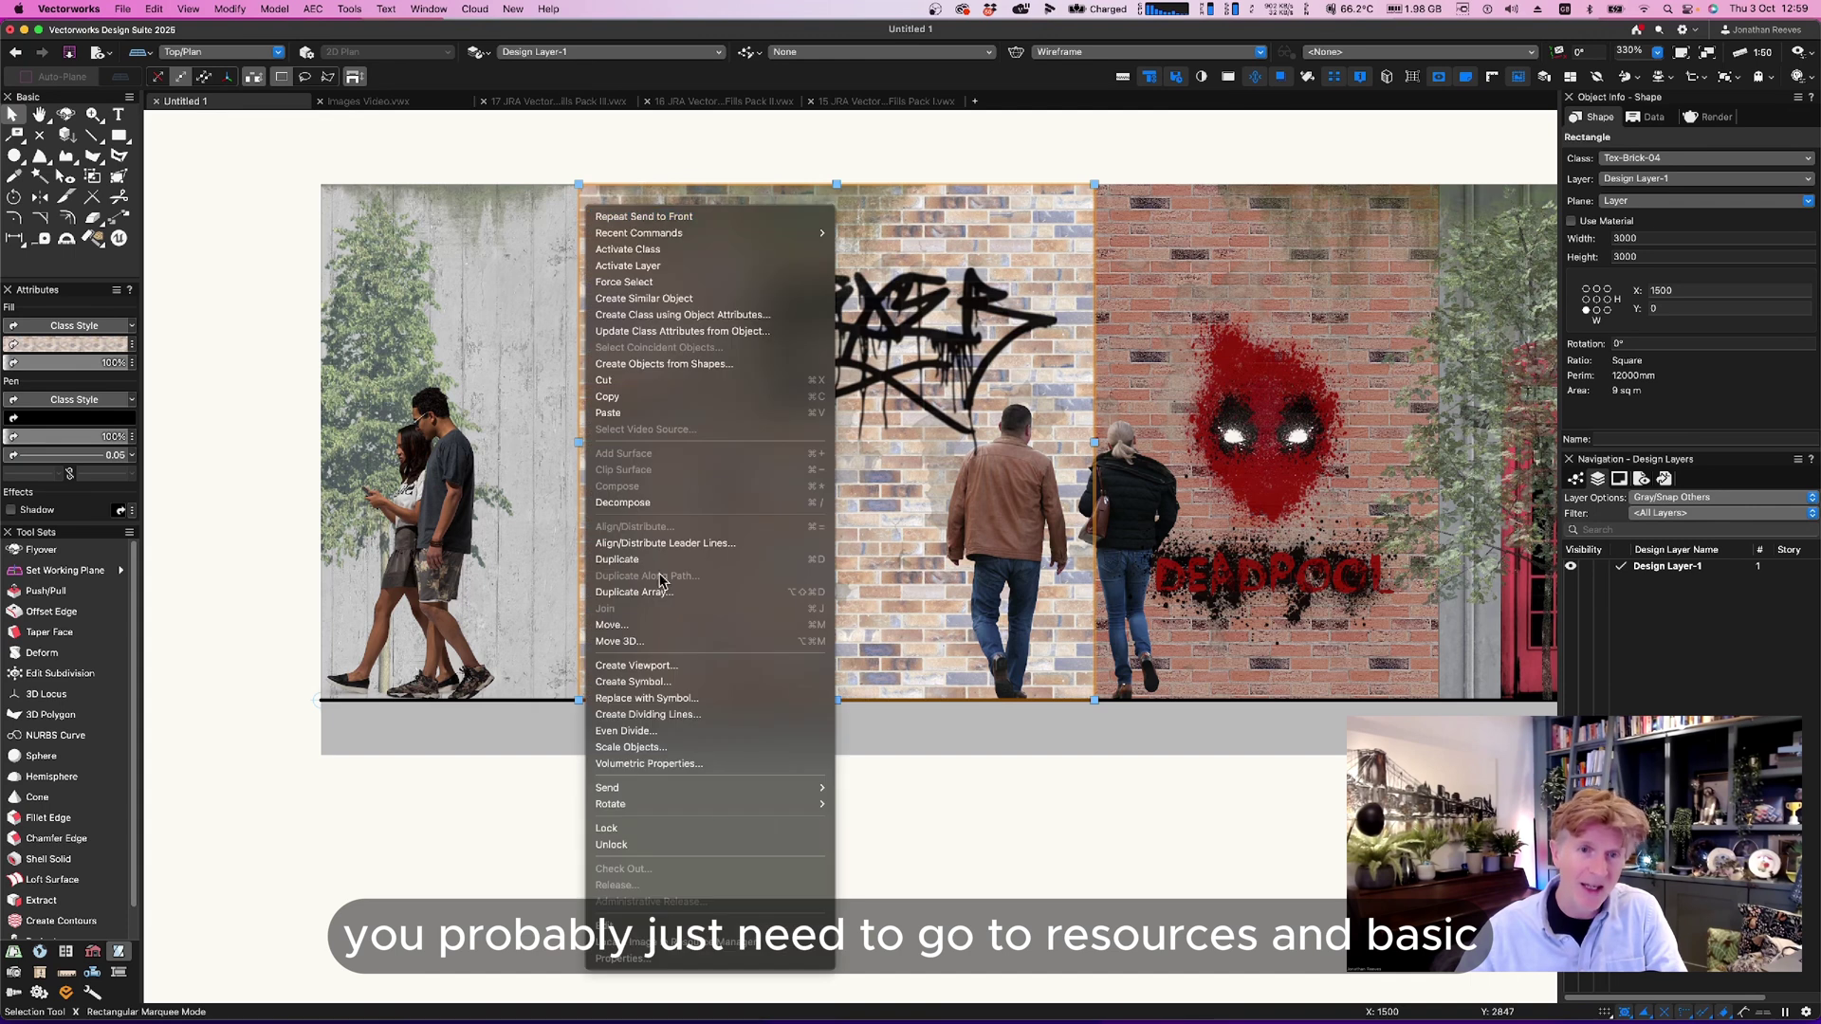
left_click(722, 945)
left_click_drag(728, 145, 1181, 179)
left_click_drag(1092, 255, 671, 541)
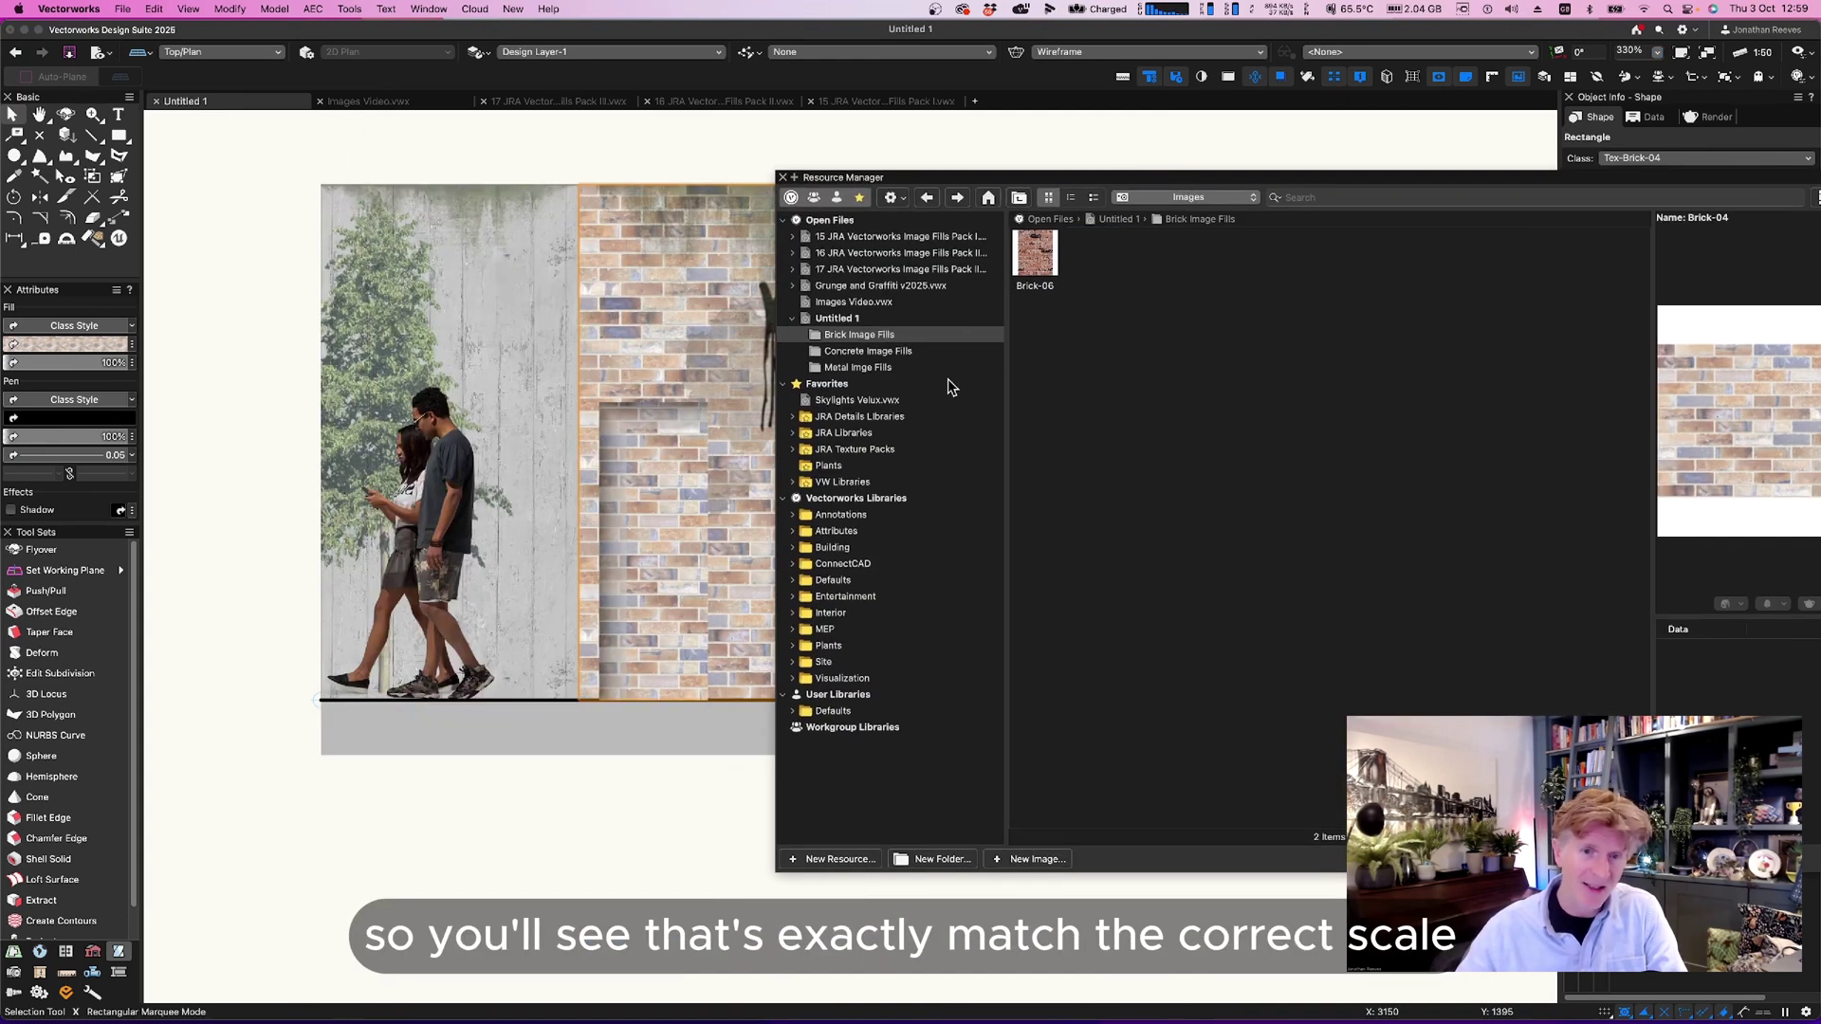
left_click(783, 176)
left_click(607, 807)
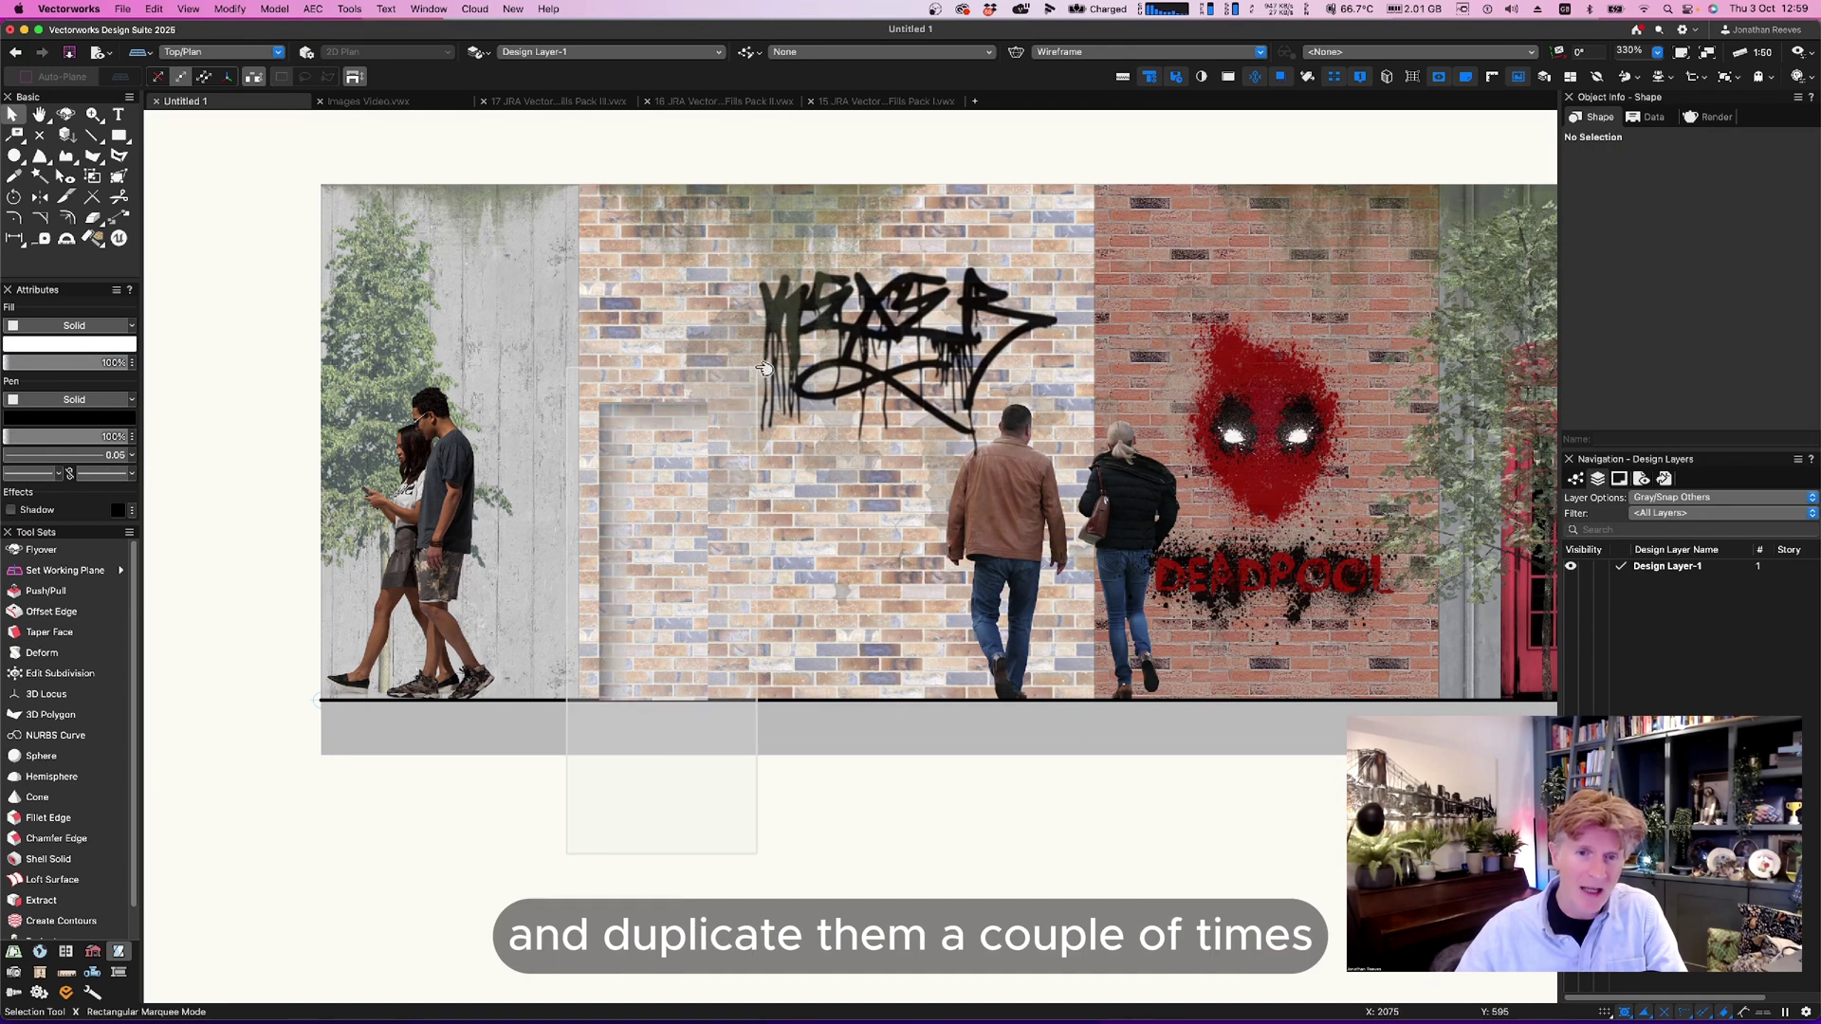
Duplicate the brick reveal twice to the right along the wall.
left_click_drag(588, 797, 773, 362)
left_click_drag(811, 488, 812, 486)
key("ctrl+d")
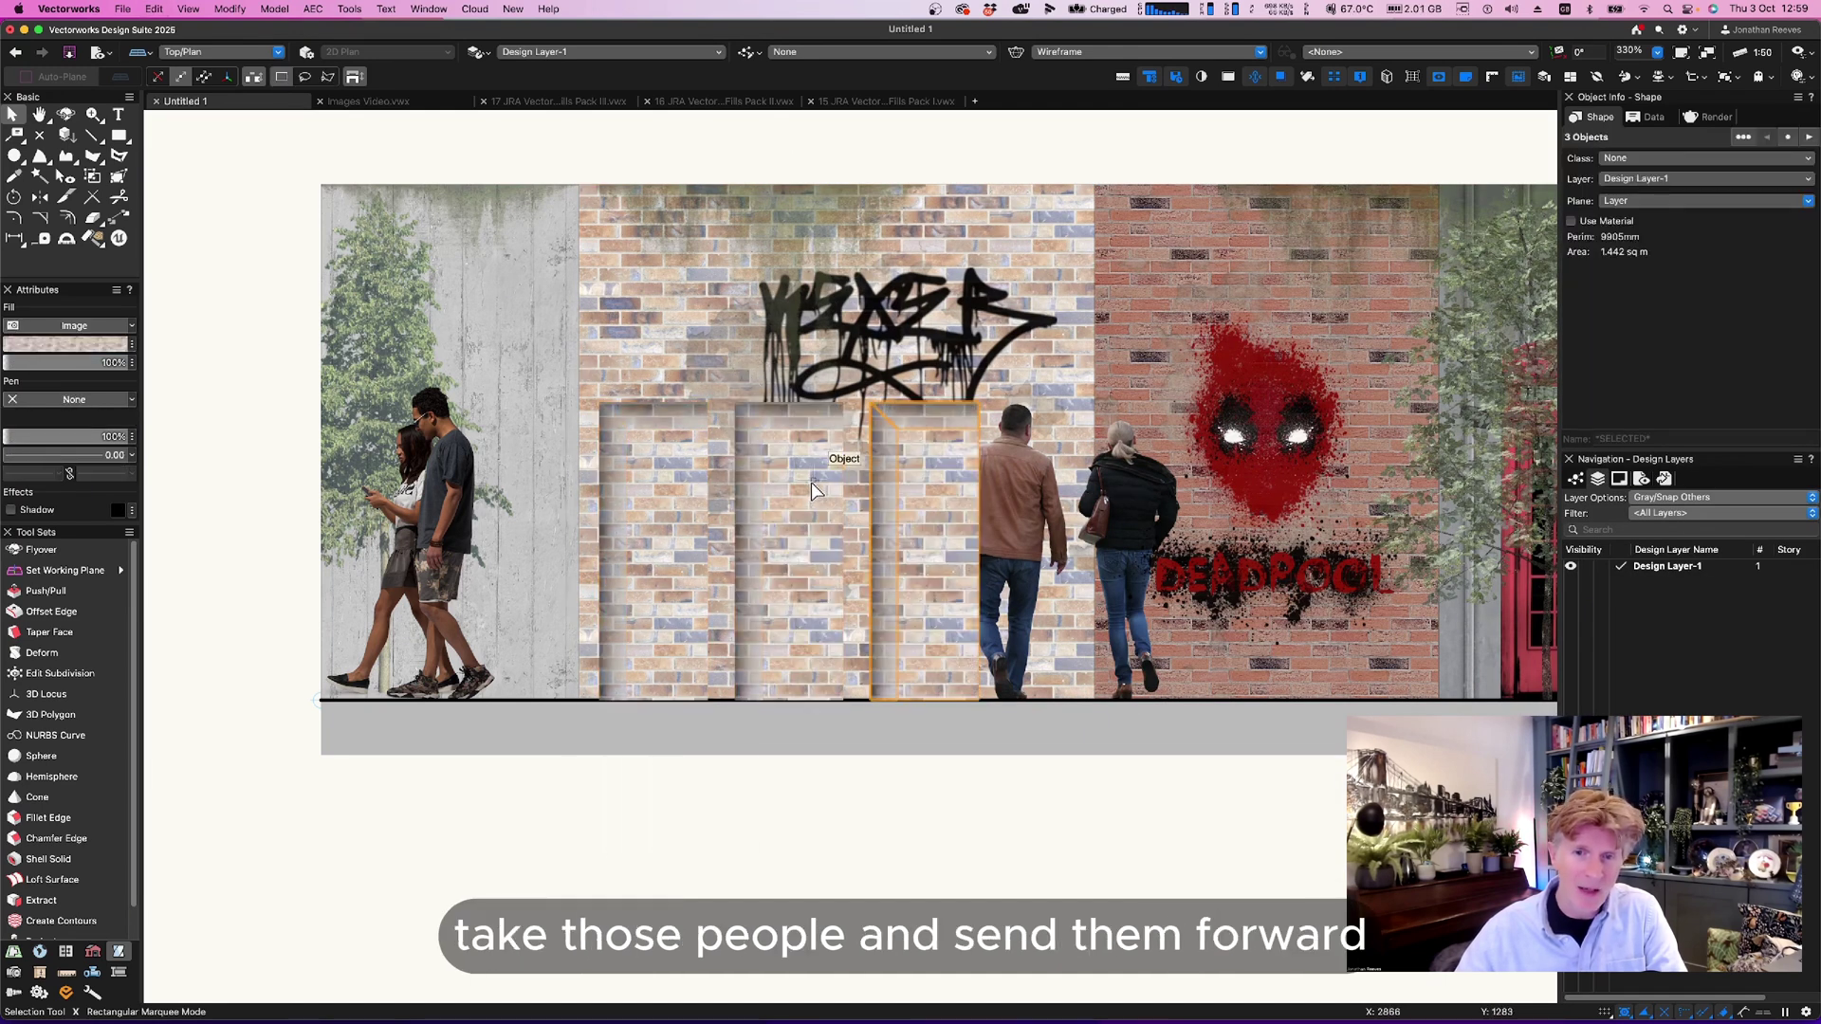
Bring the brown-jacket man forward and move the tag graffiti up-left above the reveals.
left_click(1007, 511)
key("ctrl+f")
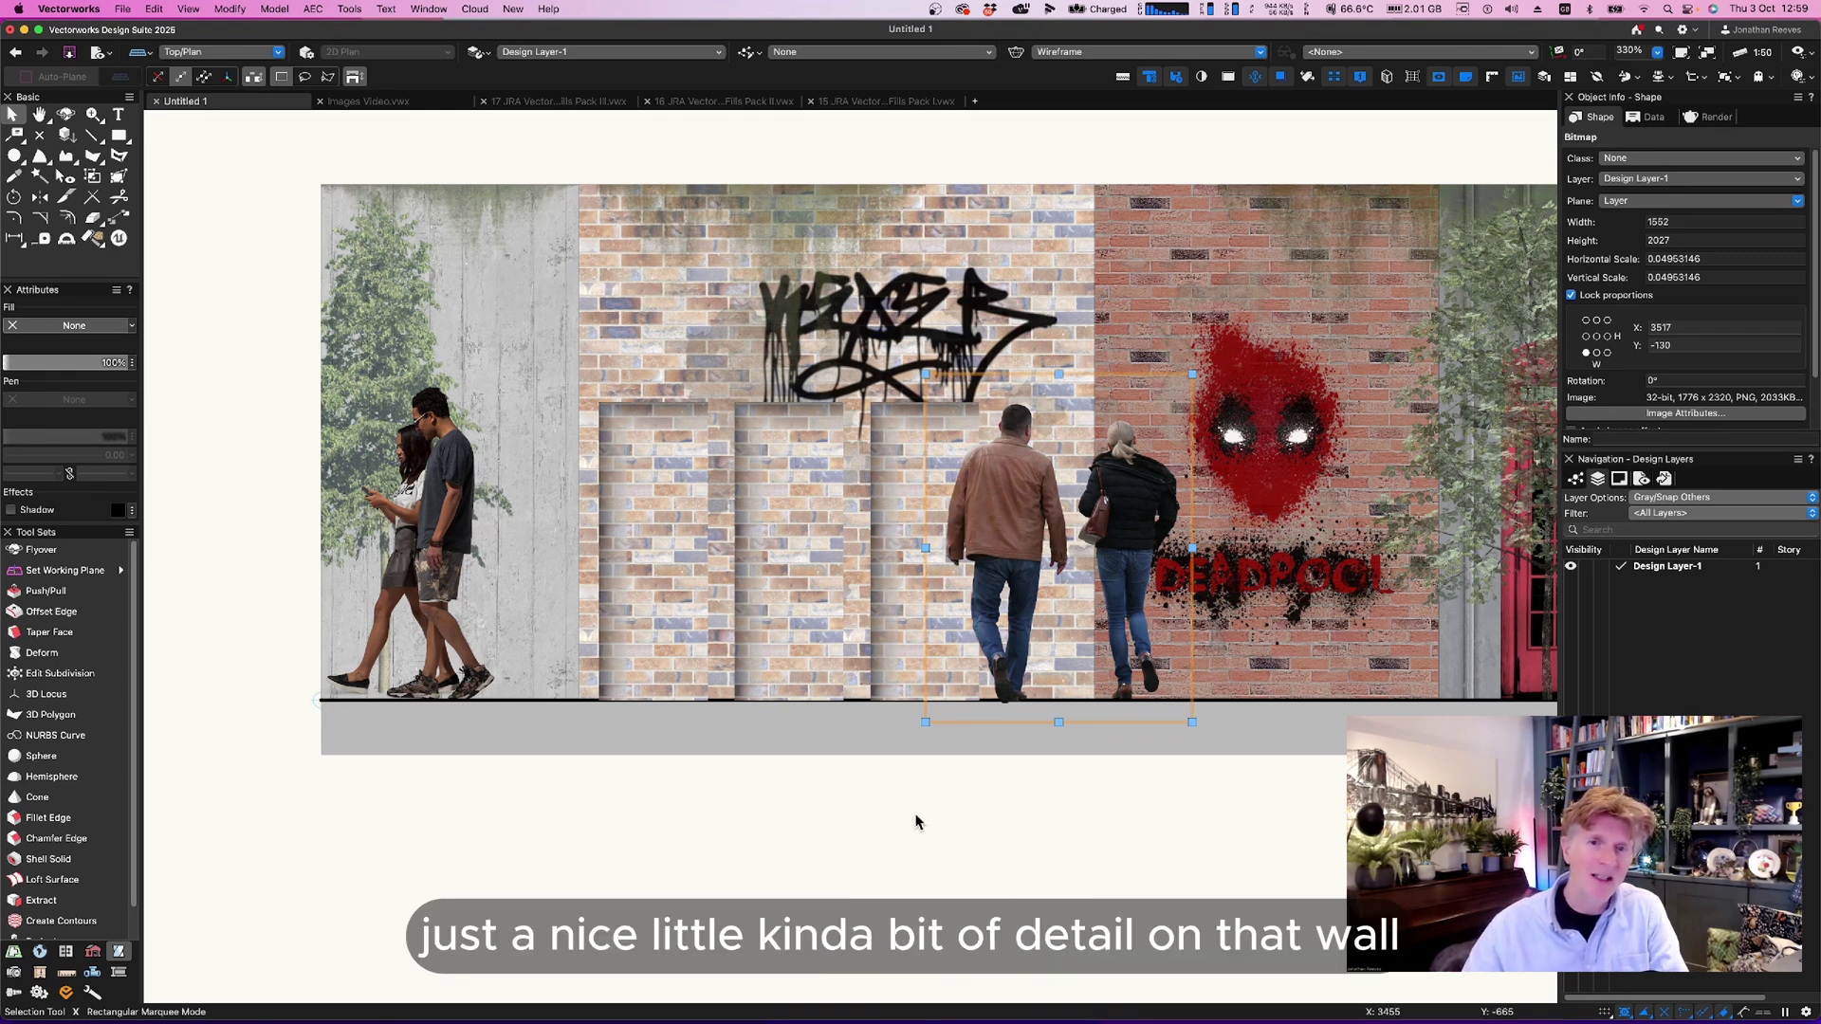
left_click(877, 743)
left_click(895, 324)
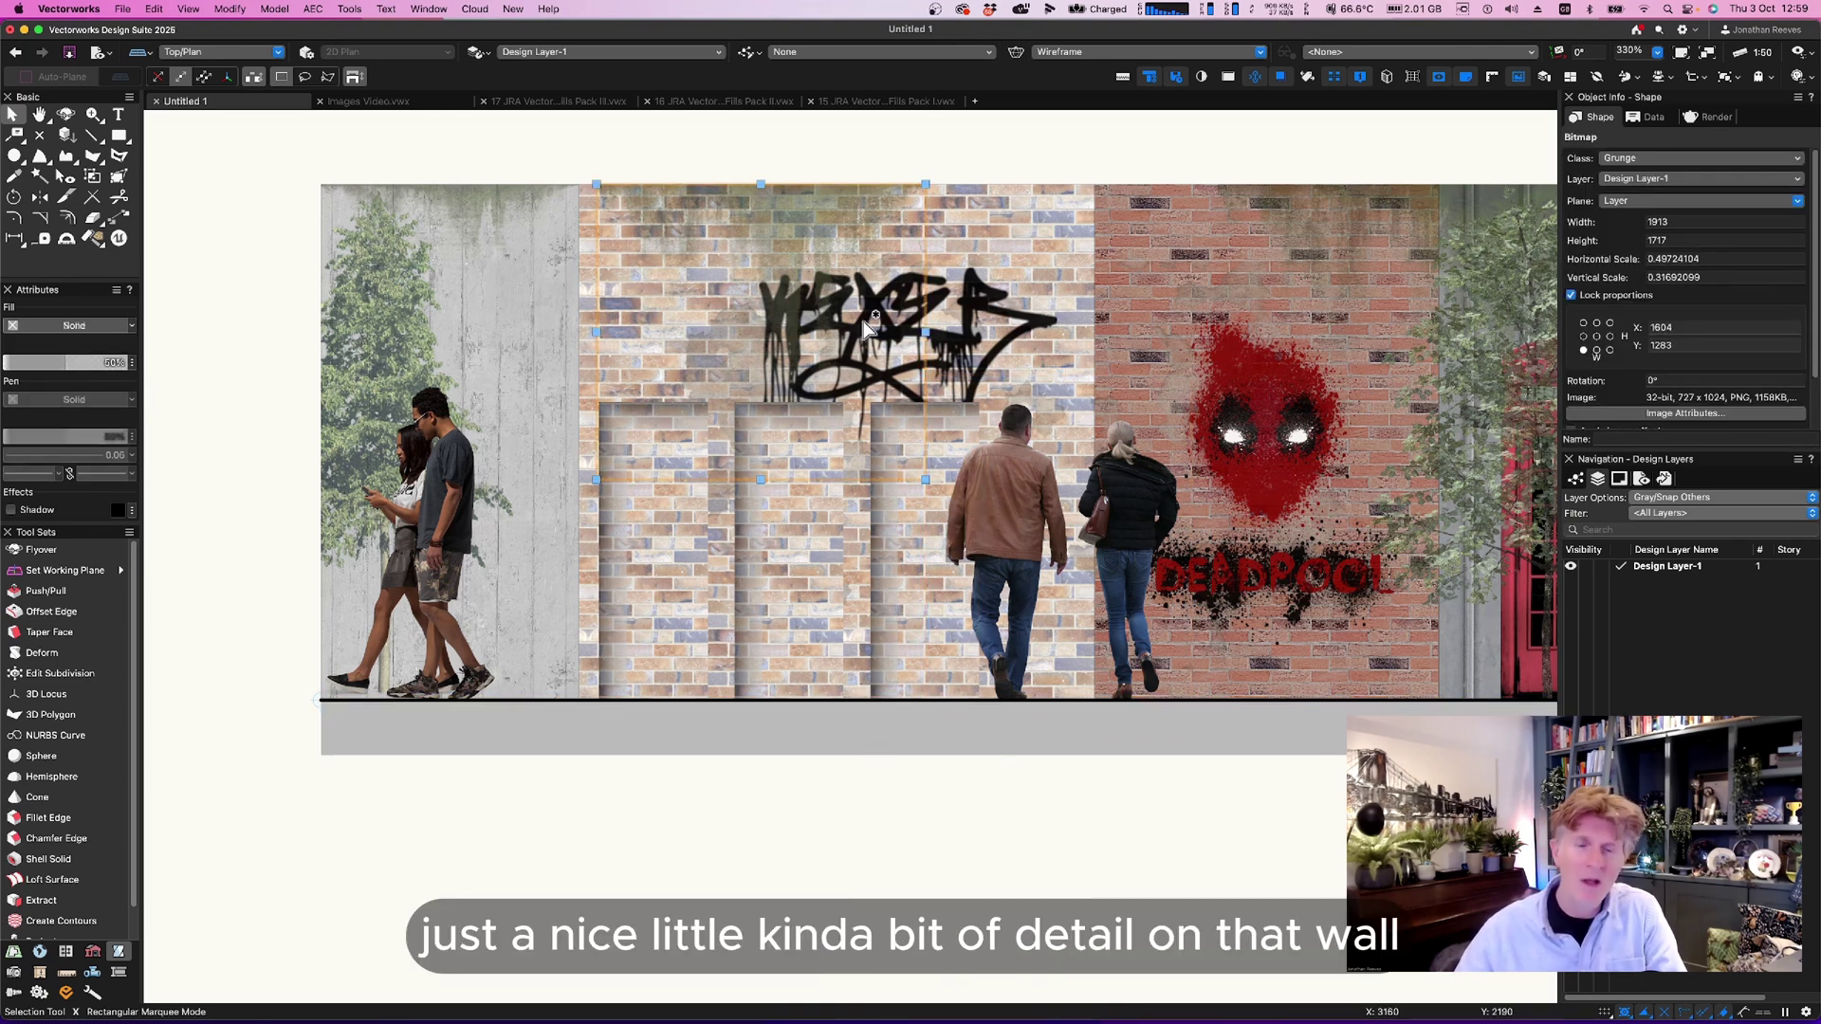
left_click_drag(953, 274, 937, 268)
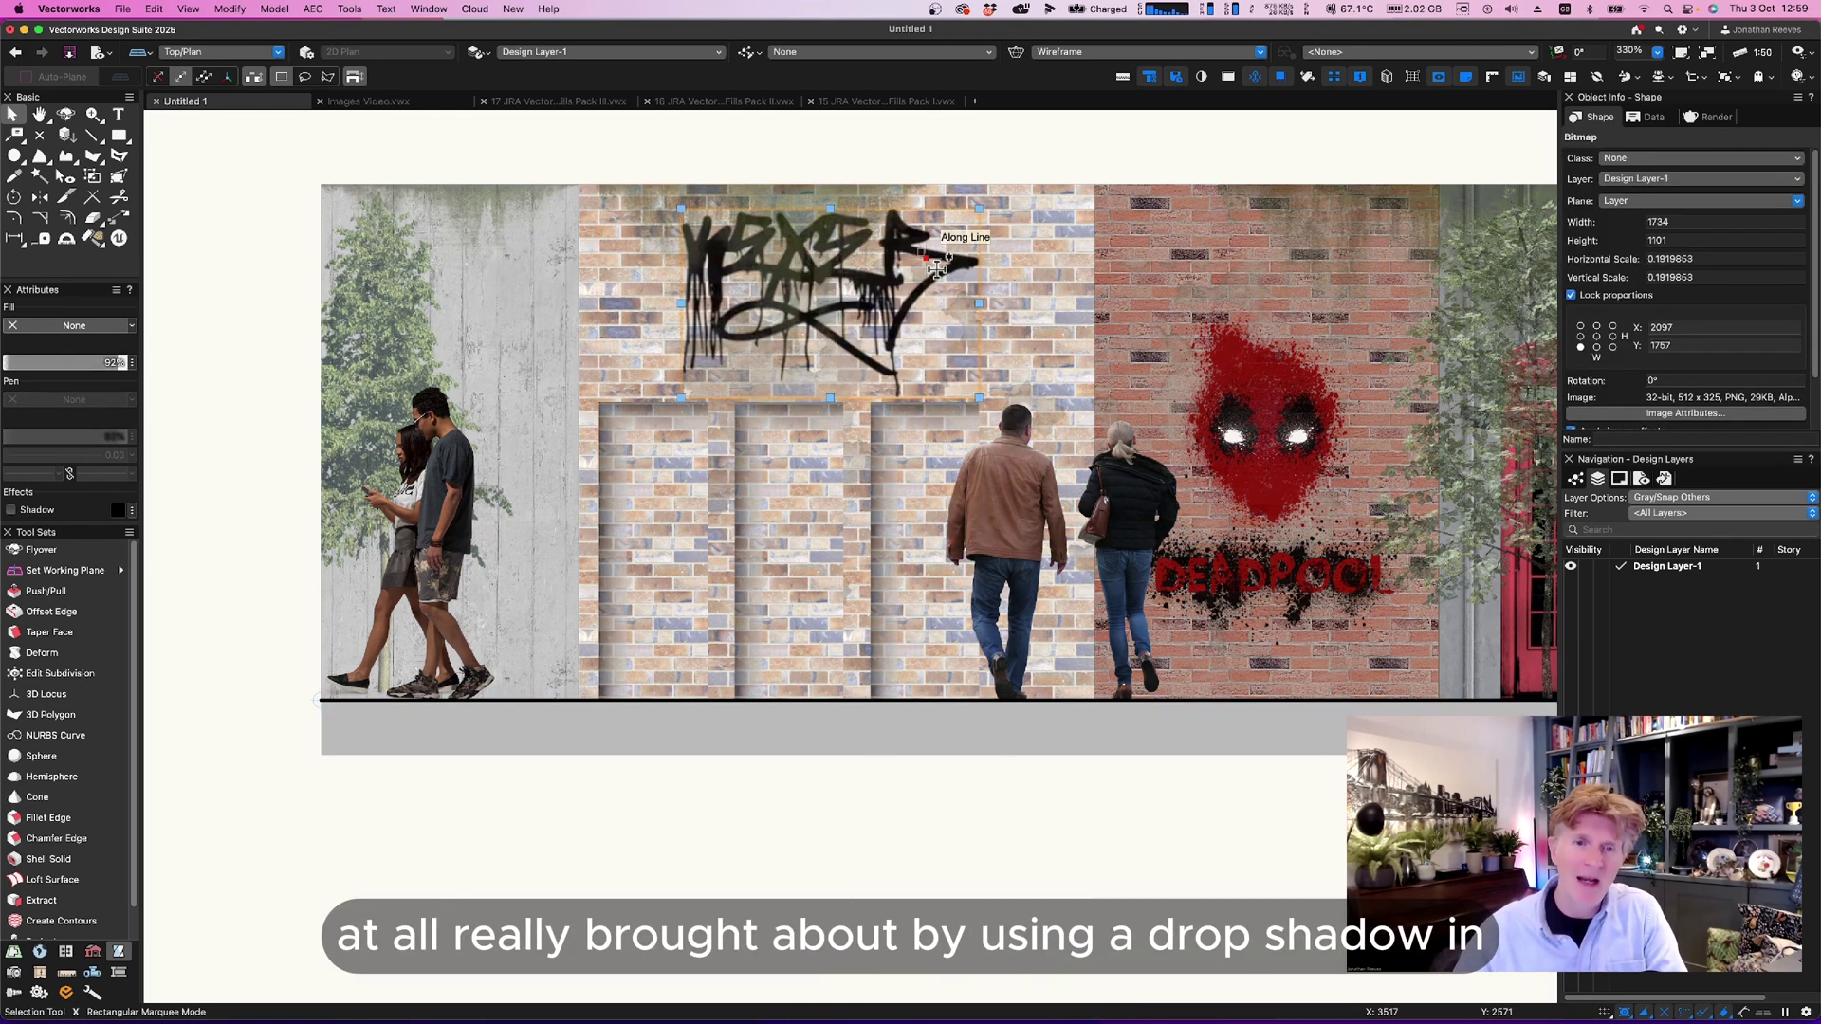
left_click(873, 161)
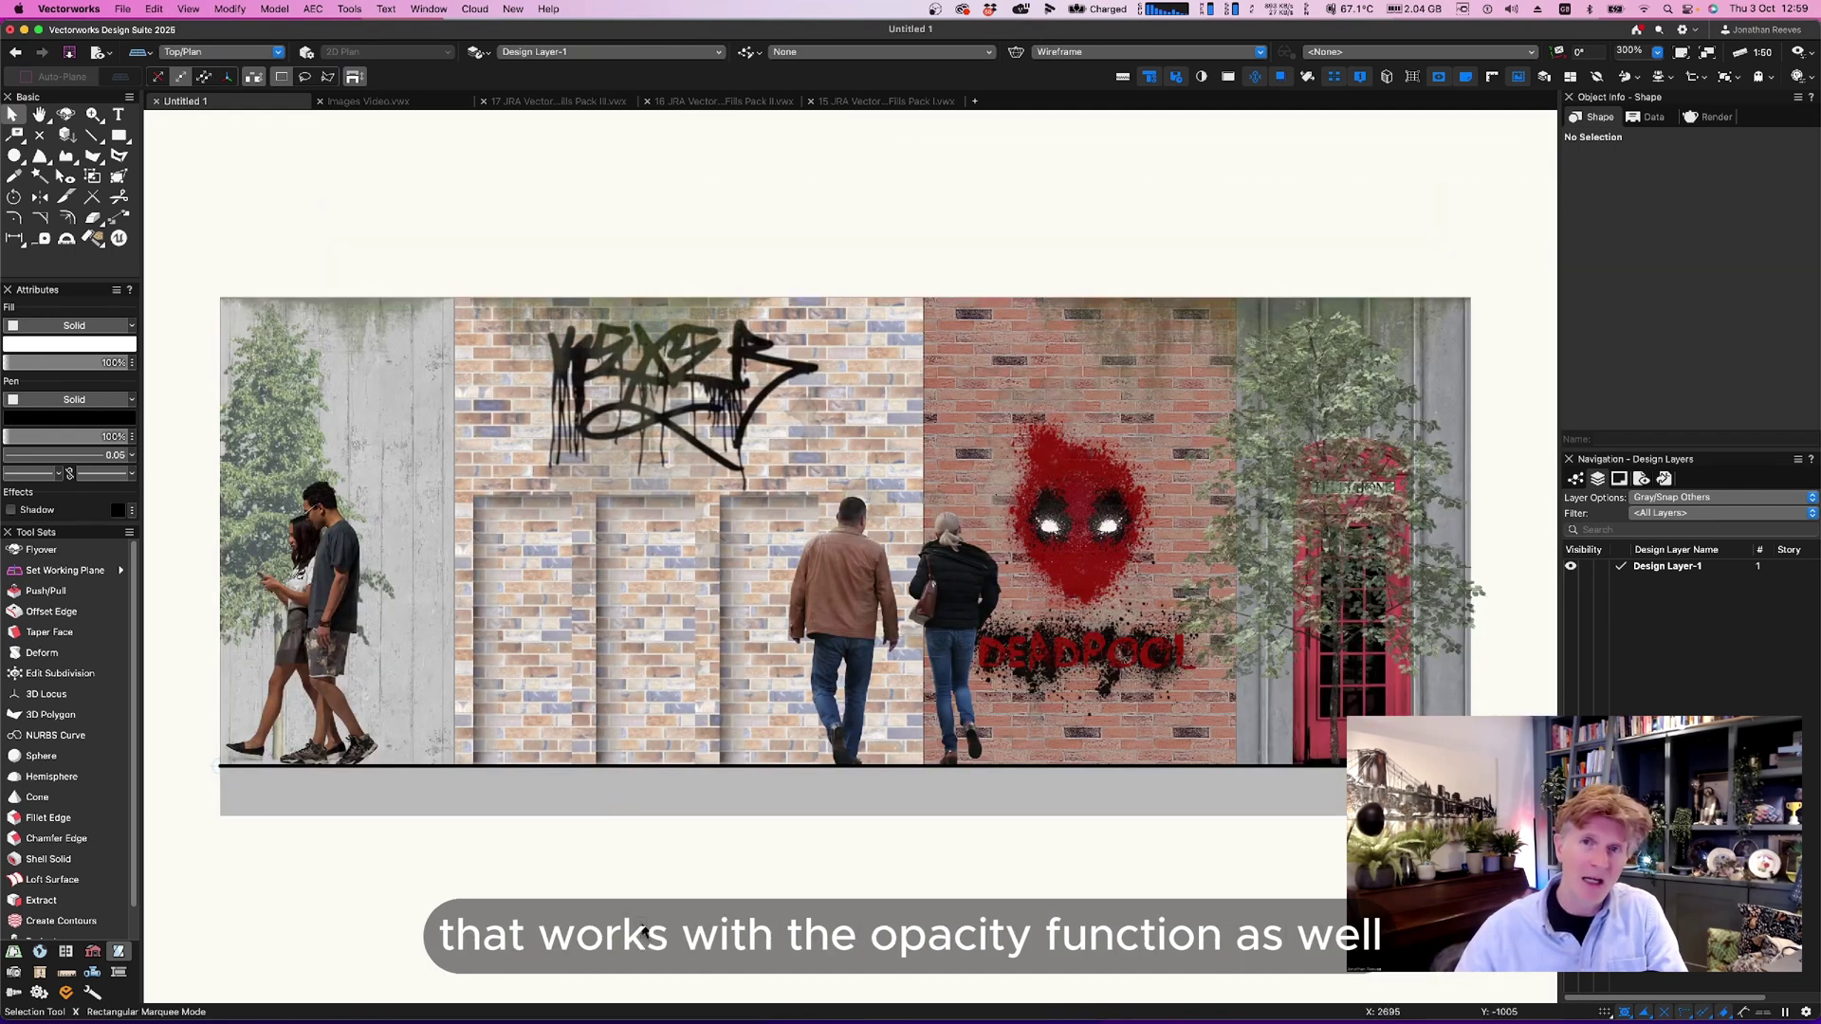